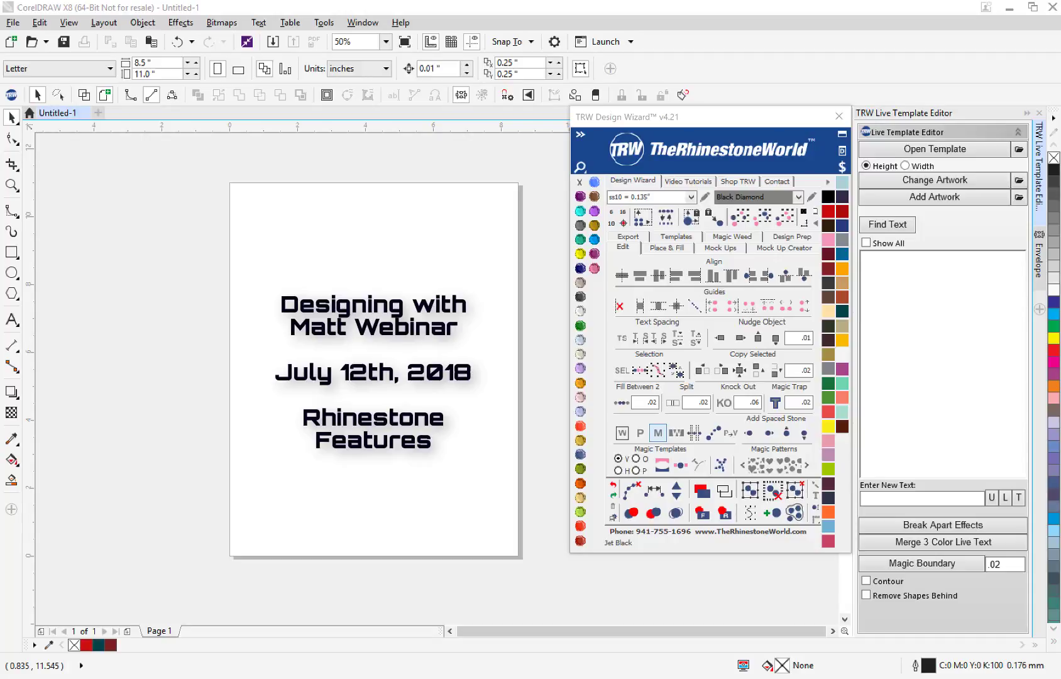
{"action": "left_click", "coordinate": [288, 333]}
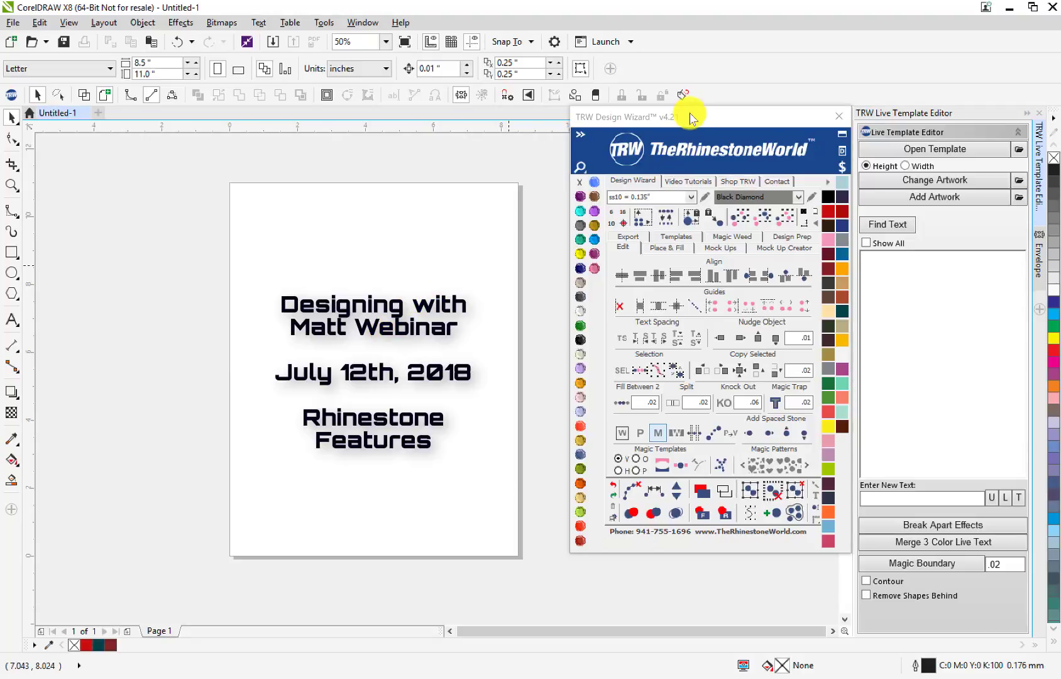
{"action": "left_click_drag", "start_coordinate": [690, 119], "coordinate": [690, 120]}
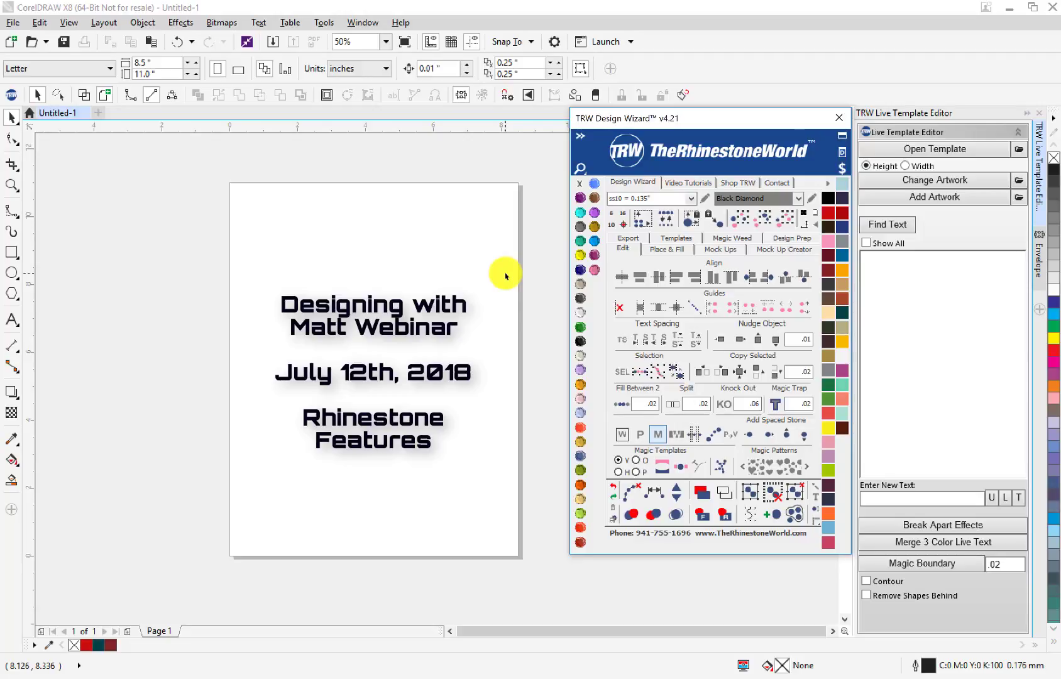
{"action": "left_click", "coordinate": [464, 311]}
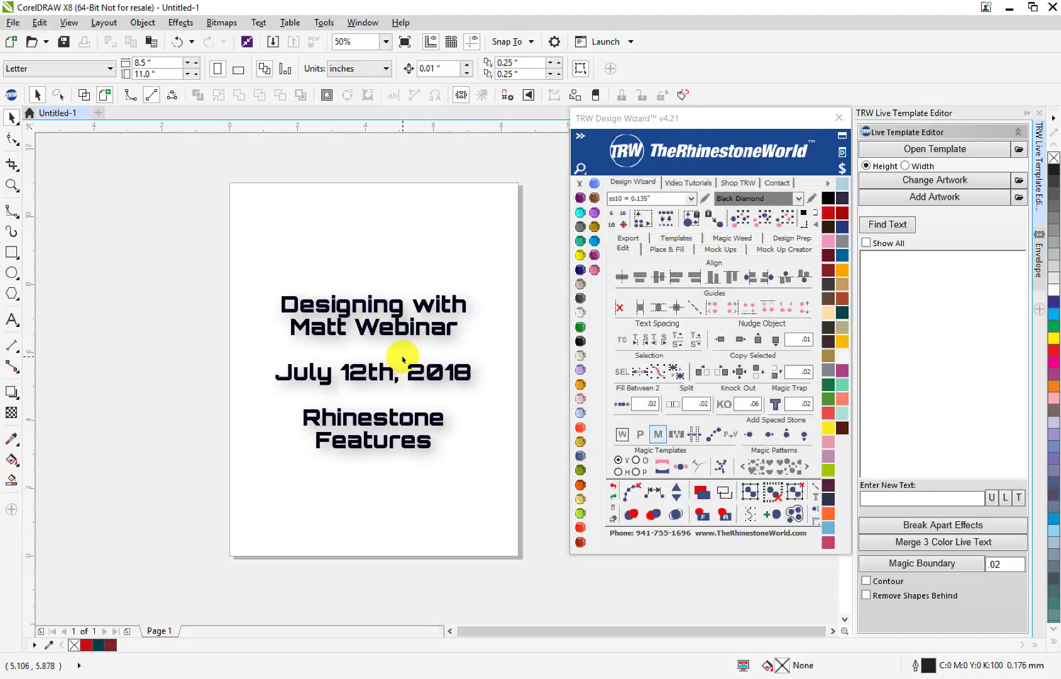
- Open the Knock Out drawing from the ! Webinar July 12 folder
{"action": "left_click", "coordinate": [12, 22]}
{"action": "left_click", "coordinate": [29, 71]}
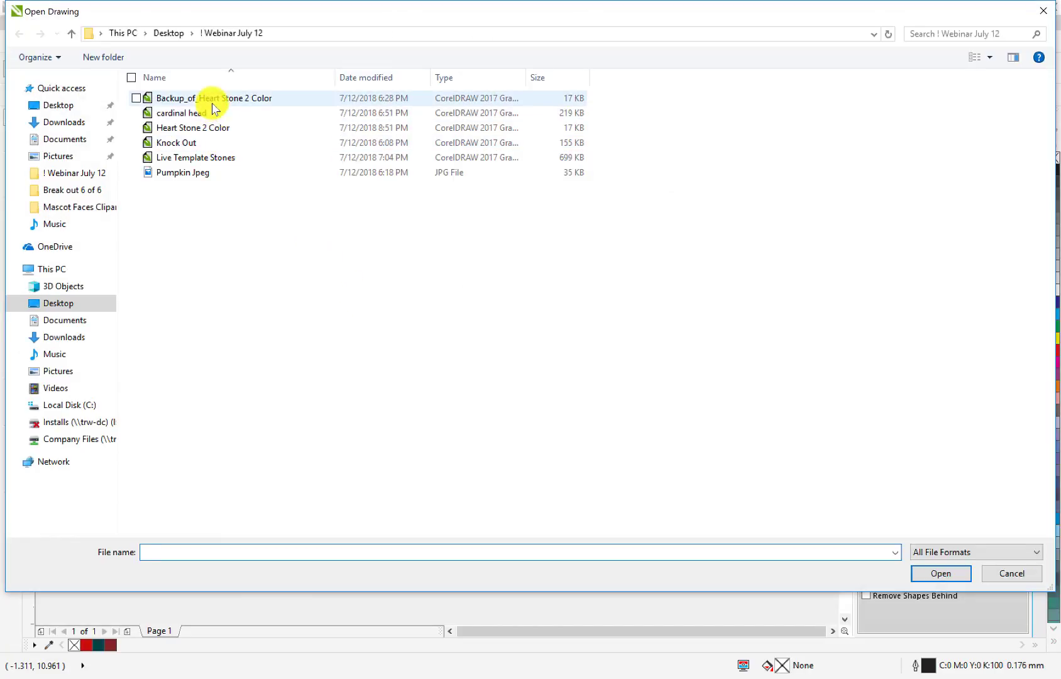
{"action": "double_click", "coordinate": [197, 144]}
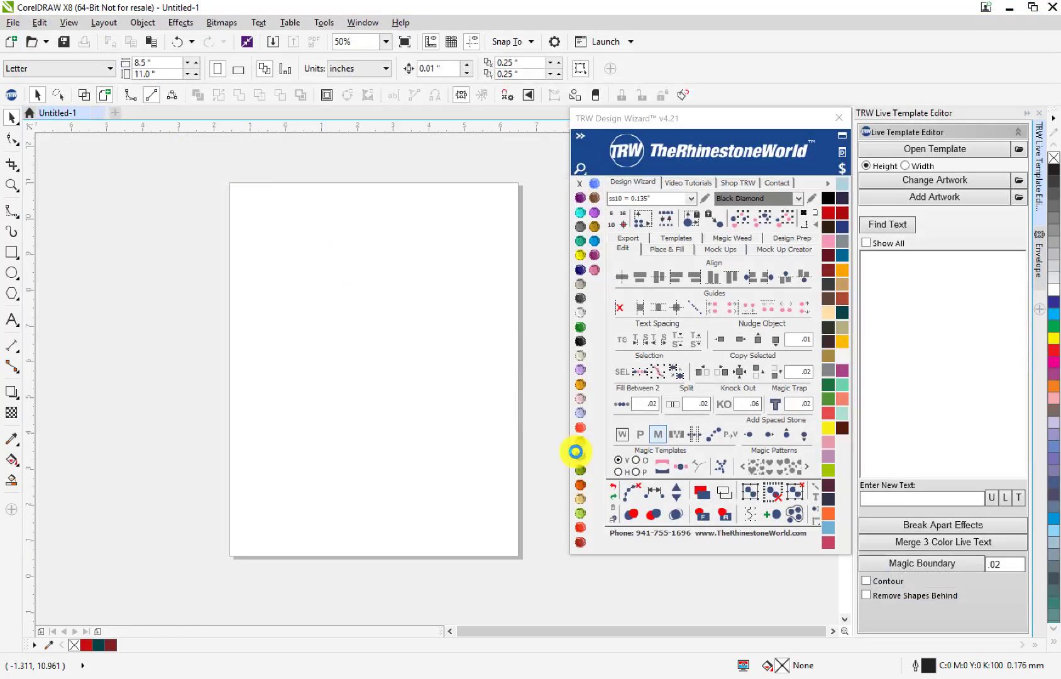
{"action": "scroll", "coordinate": [263, 388], "scroll_direction": "down", "scroll_amount": 2}
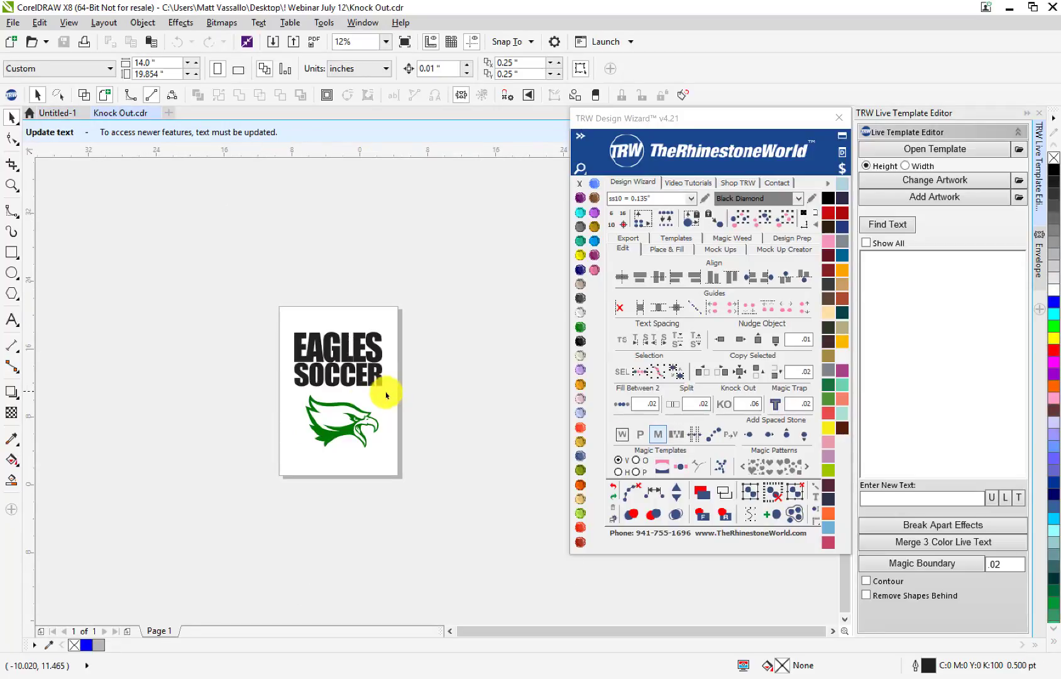
{"action": "scroll", "coordinate": [349, 400], "scroll_direction": "up", "scroll_amount": 1}
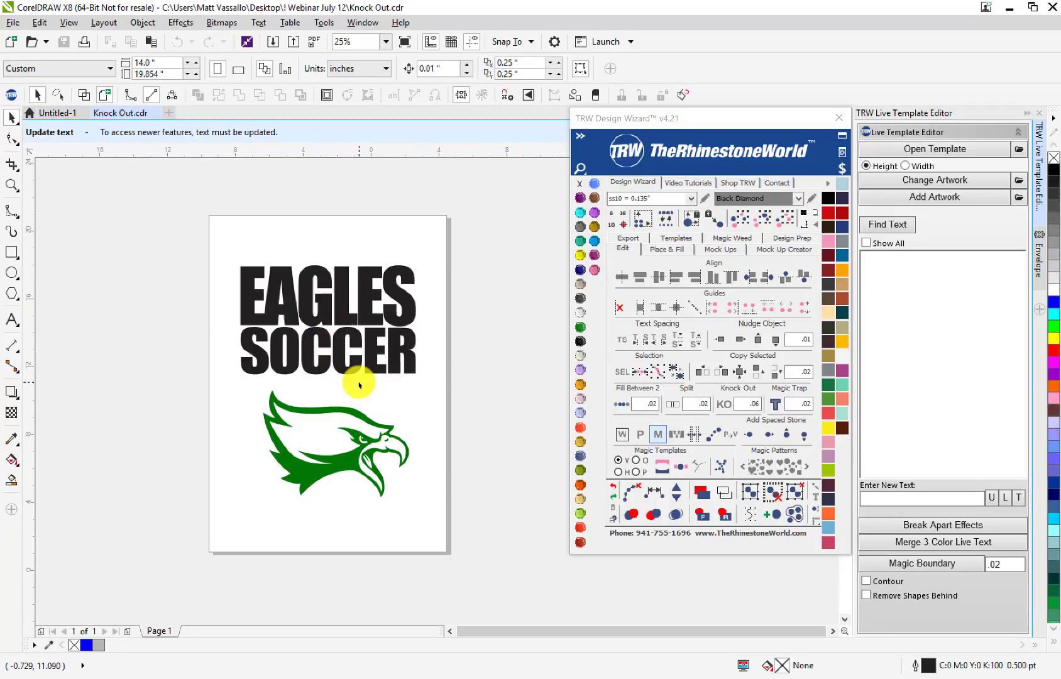
- Find the live text in the template and replace the word SOCCER with BASEBALL
{"action": "left_click", "coordinate": [357, 358]}
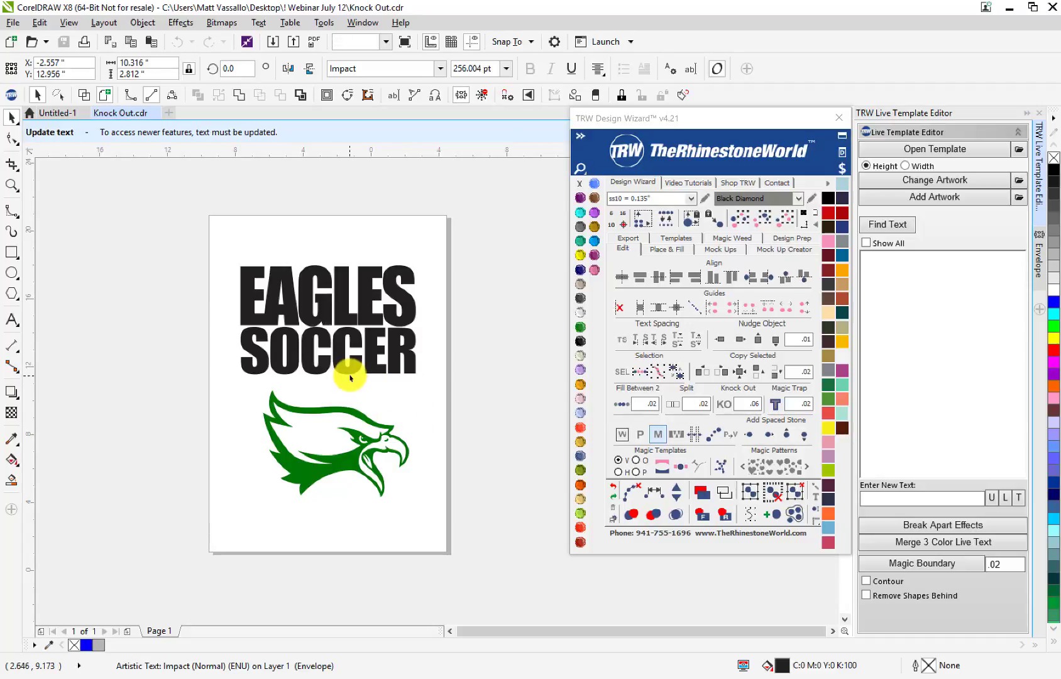
{"action": "left_click", "coordinate": [350, 377]}
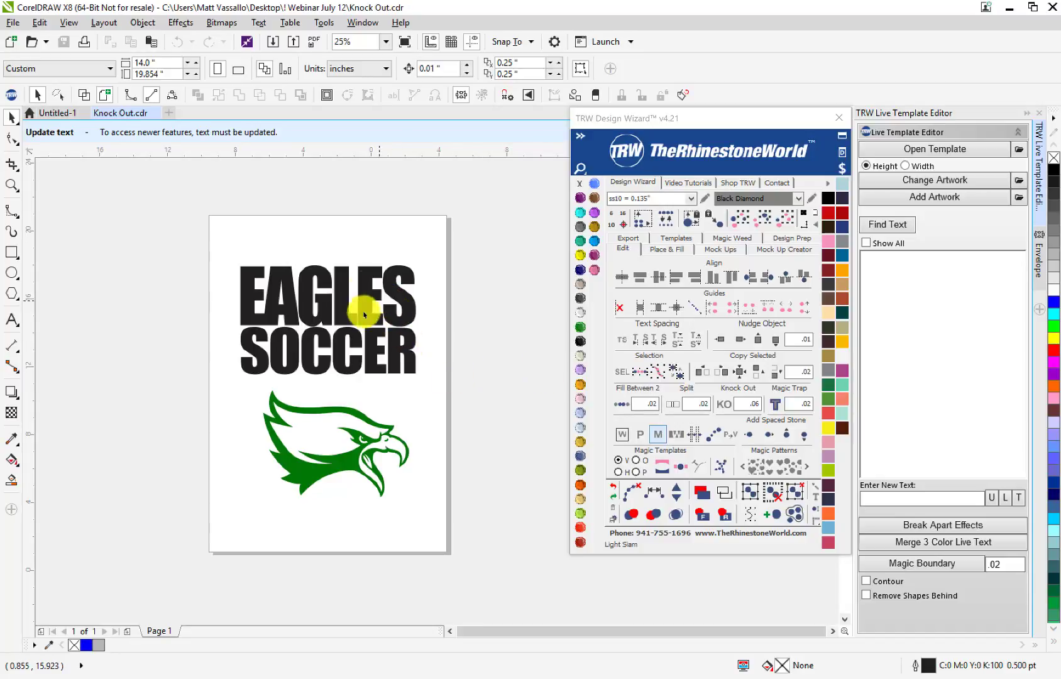
{"action": "left_click", "coordinate": [900, 231]}
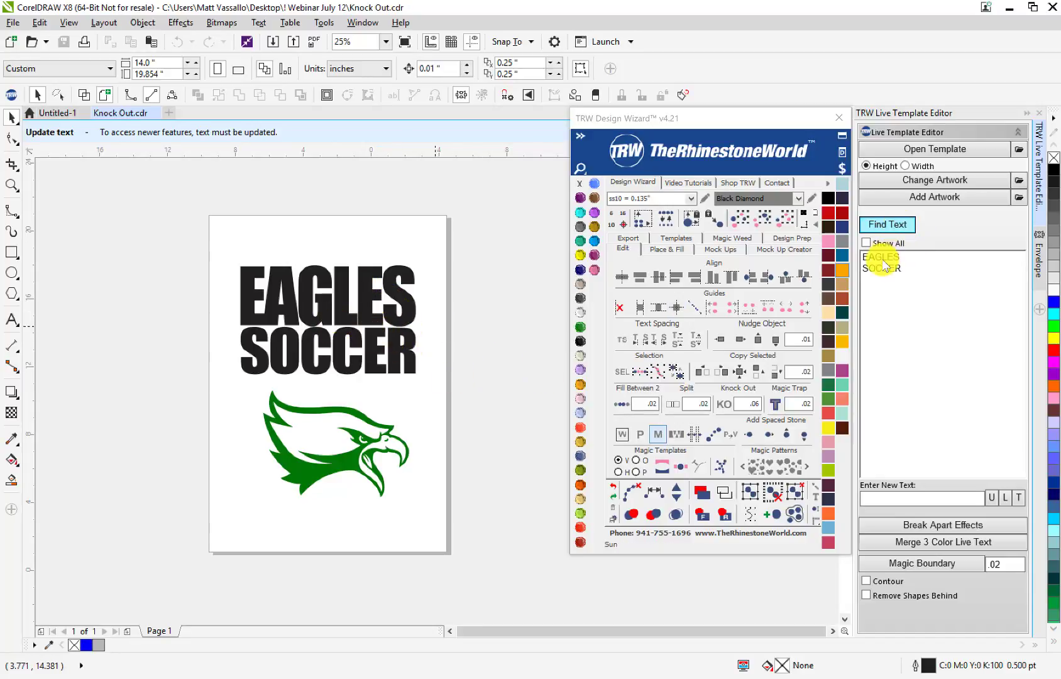
{"action": "left_click", "coordinate": [885, 268]}
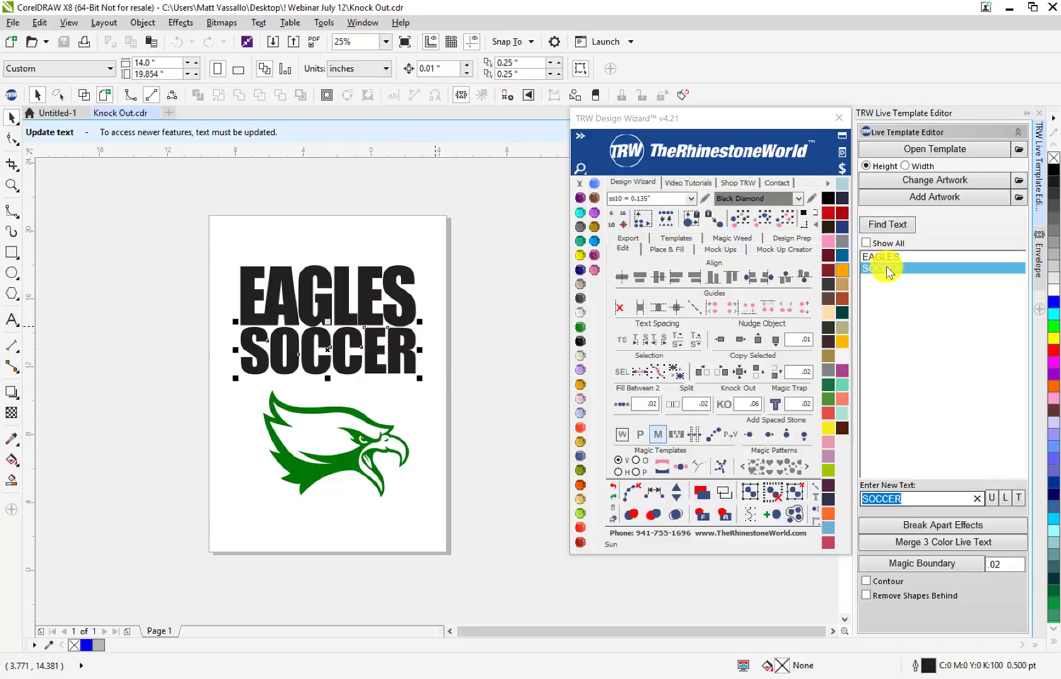
{"action": "type", "text": "BASEBALL"}
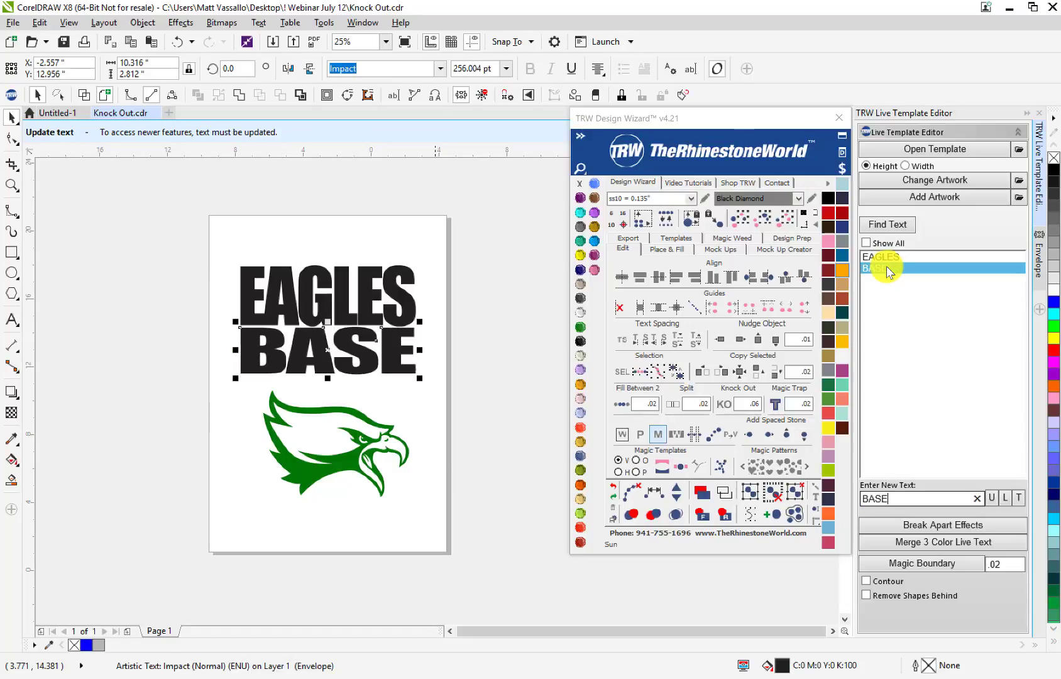
{"action": "left_click", "coordinate": [443, 323]}
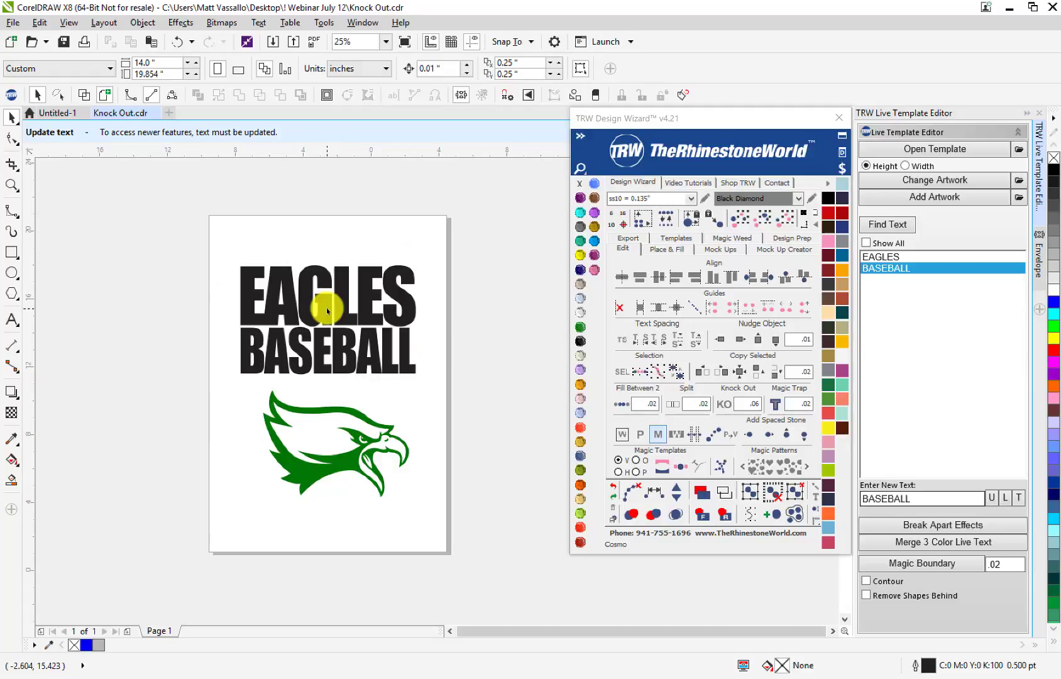
- Move the green eagle head up over the two lines of lettering, centred at about X -2.21", Y 14.9"
{"action": "left_click", "coordinate": [349, 464]}
{"action": "left_click_drag", "start_coordinate": [349, 464], "coordinate": [348, 341]}
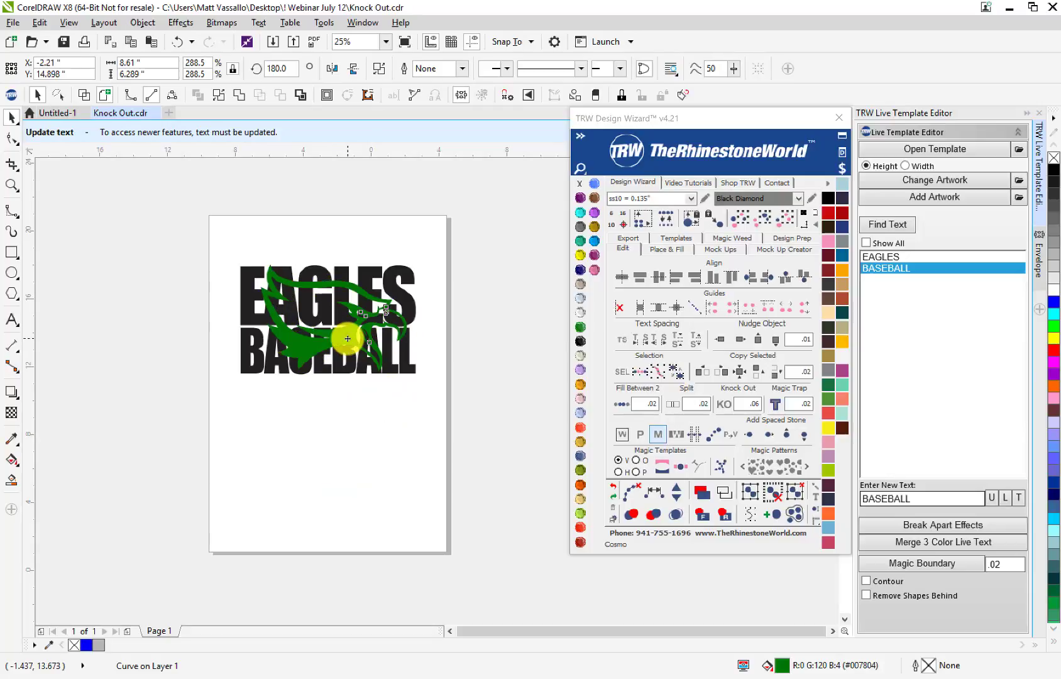
{"action": "scroll", "coordinate": [348, 341], "scroll_direction": "up", "scroll_amount": 3}
{"action": "scroll", "coordinate": [349, 343], "scroll_direction": "down", "scroll_amount": 1}
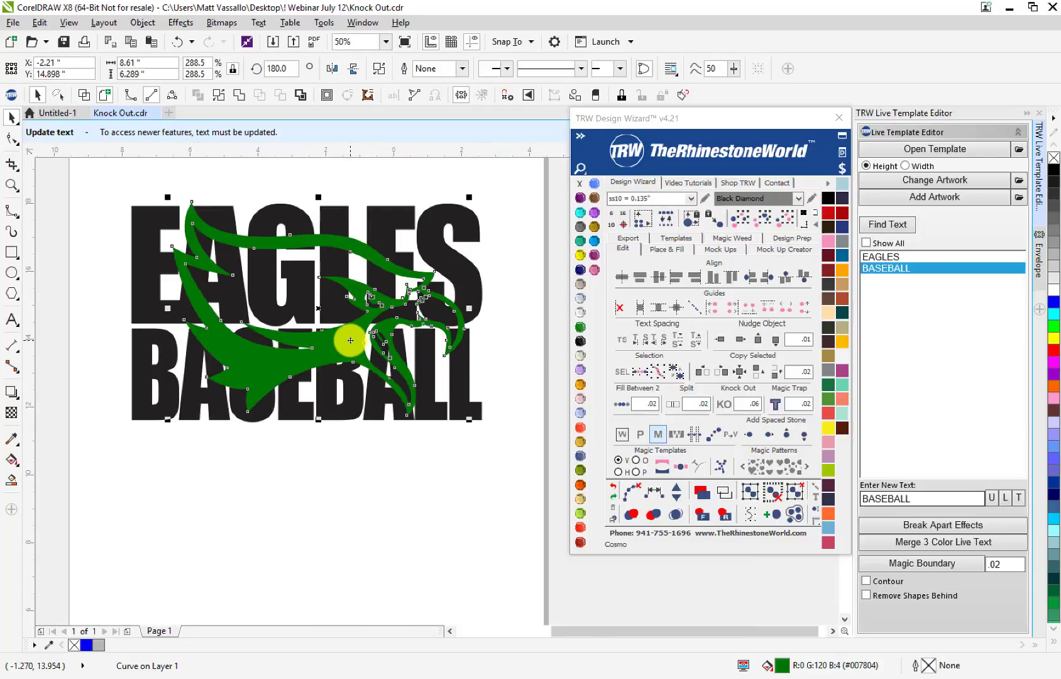
{"action": "scroll", "coordinate": [453, 331], "scroll_direction": "down", "scroll_amount": 1}
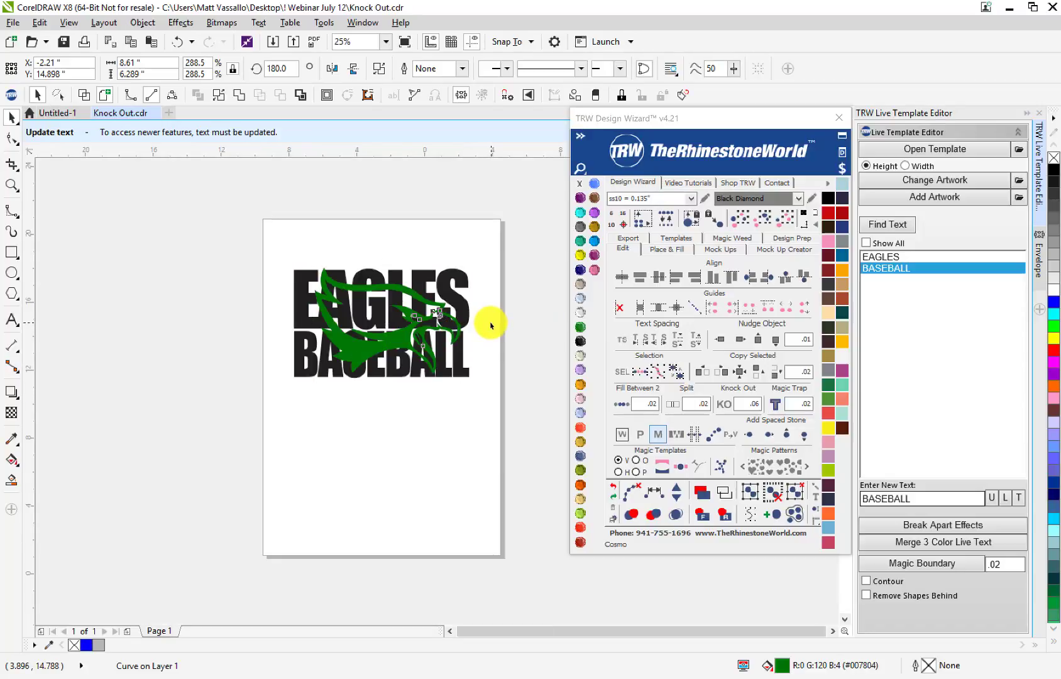
{"action": "left_click", "coordinate": [491, 325]}
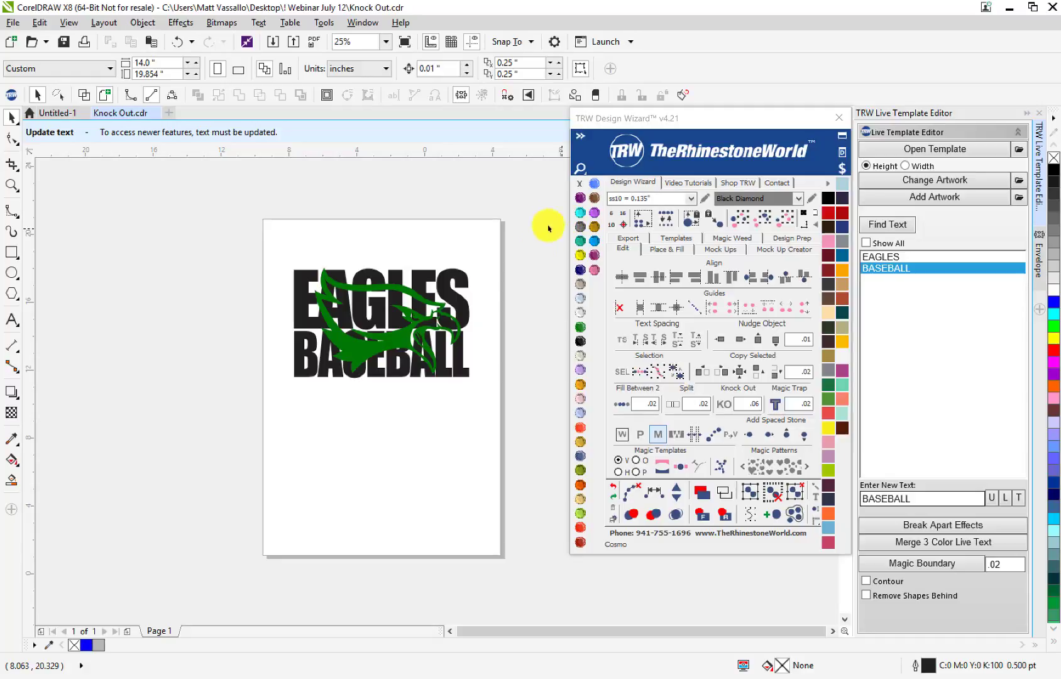
- Recolour the eagle head Light Pink
{"action": "left_click", "coordinate": [415, 302]}
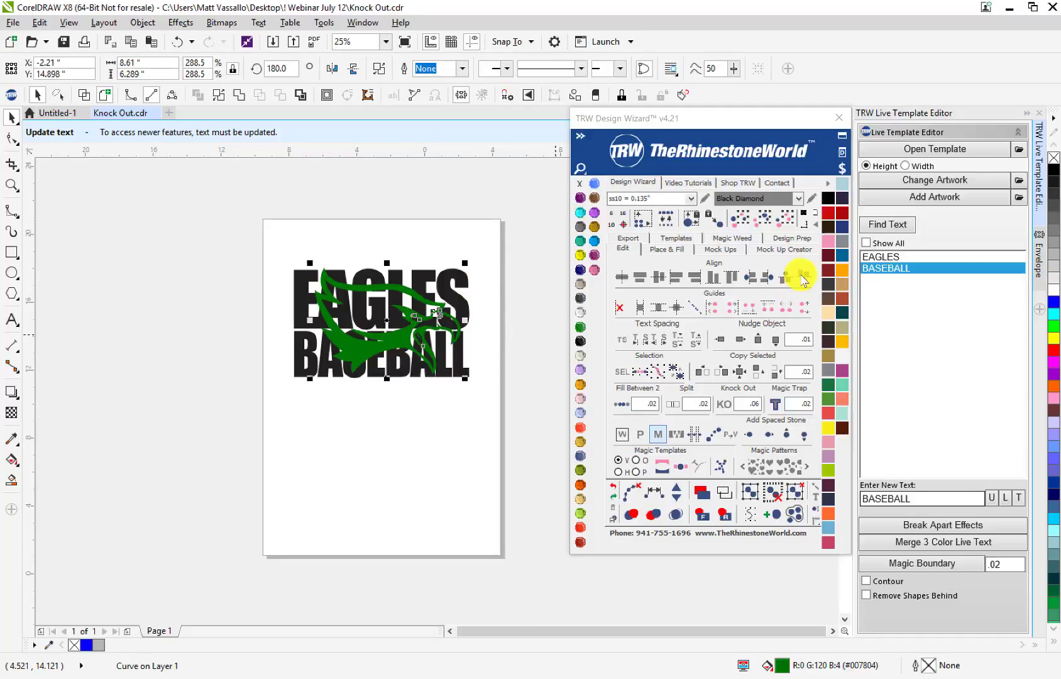
{"action": "left_click", "coordinate": [447, 430]}
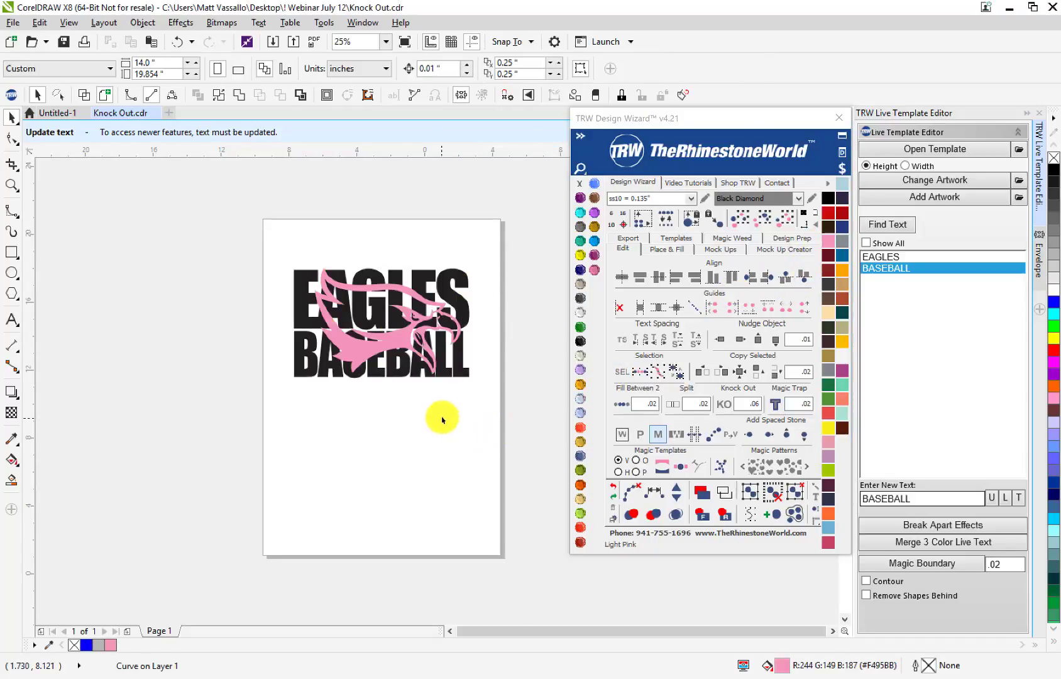
{"action": "scroll", "coordinate": [407, 293], "scroll_direction": "up", "scroll_amount": 1}
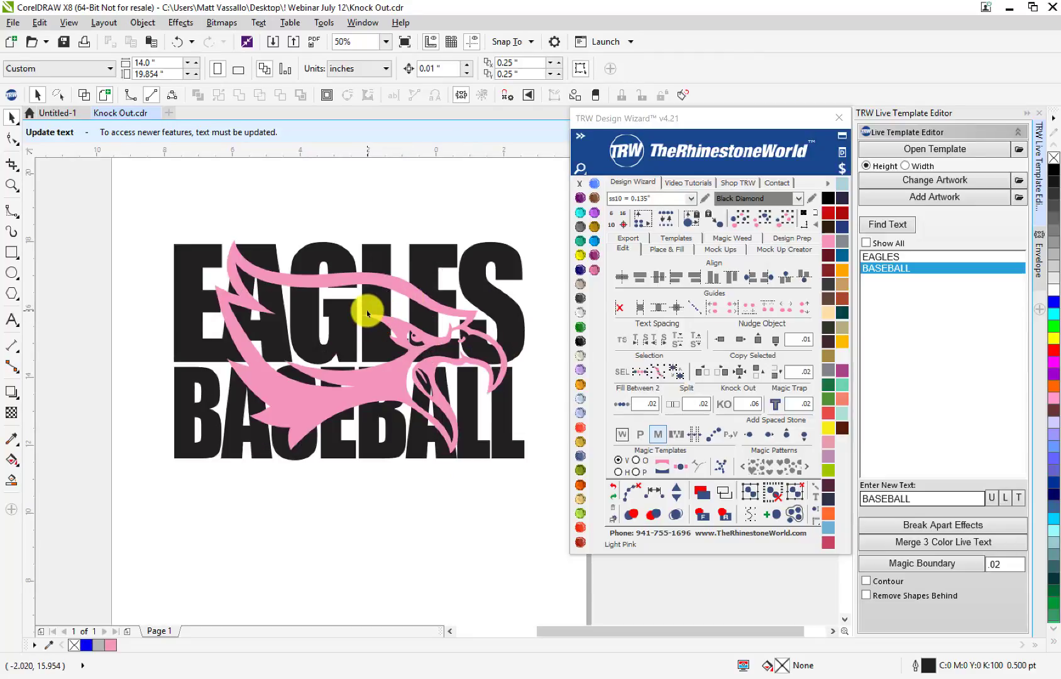
{"action": "scroll", "coordinate": [366, 310], "scroll_direction": "down", "scroll_amount": 1}
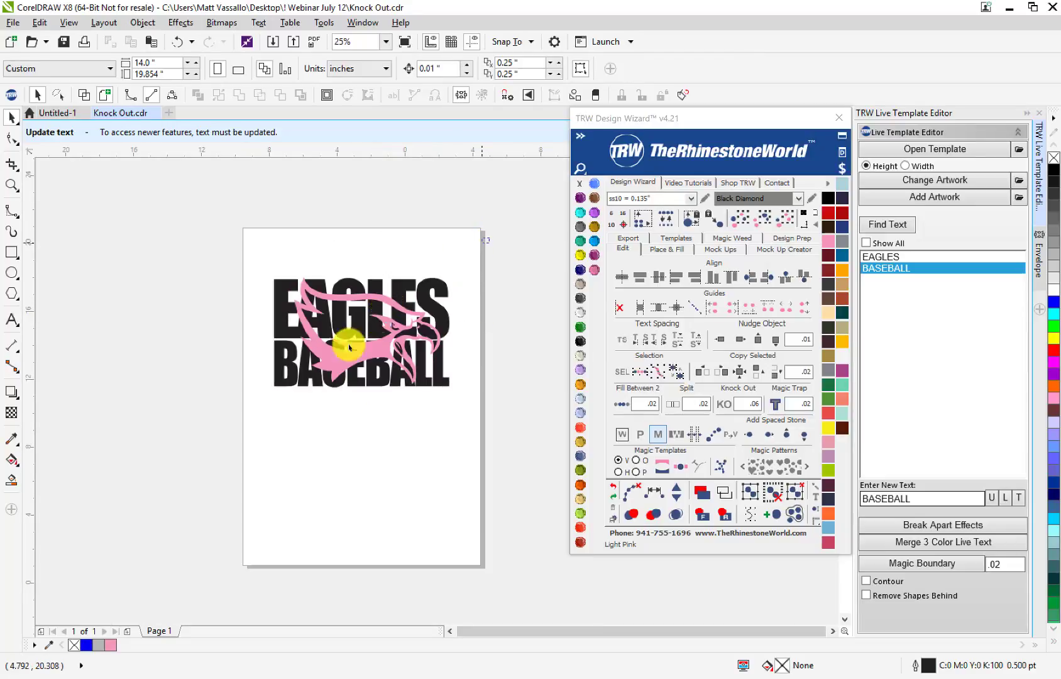
- Examine how the pink eagle head overlaps the EAGLES BASEBALL lettering, from the whole design down to its details
{"action": "left_click_drag", "start_coordinate": [489, 238], "coordinate": [239, 438]}
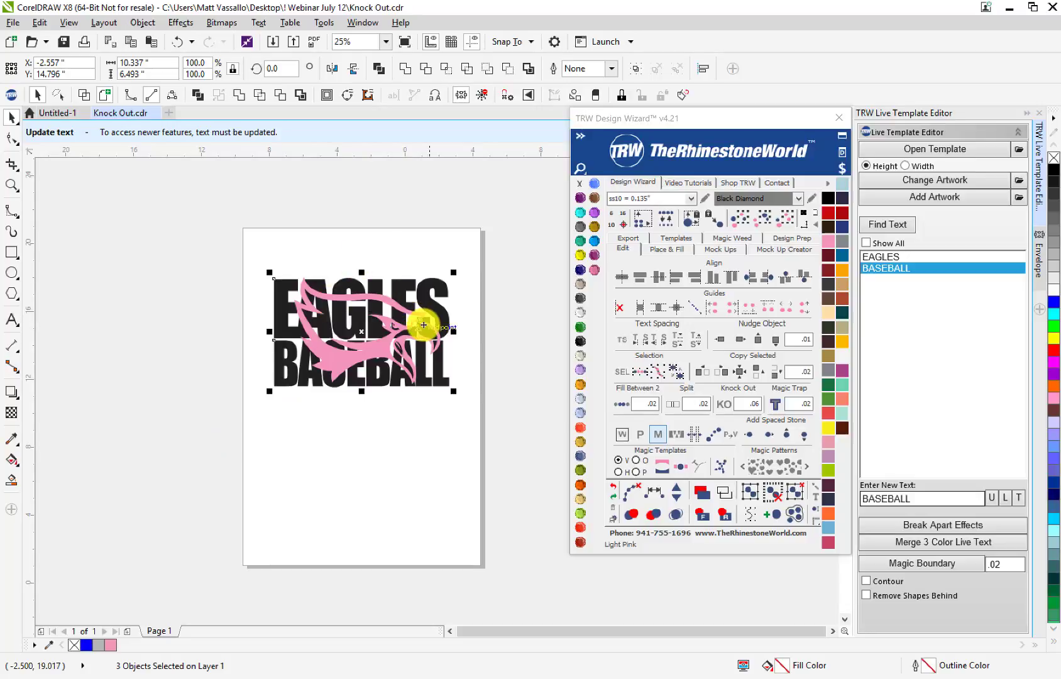
{"action": "scroll", "coordinate": [417, 318], "scroll_direction": "up", "scroll_amount": 1}
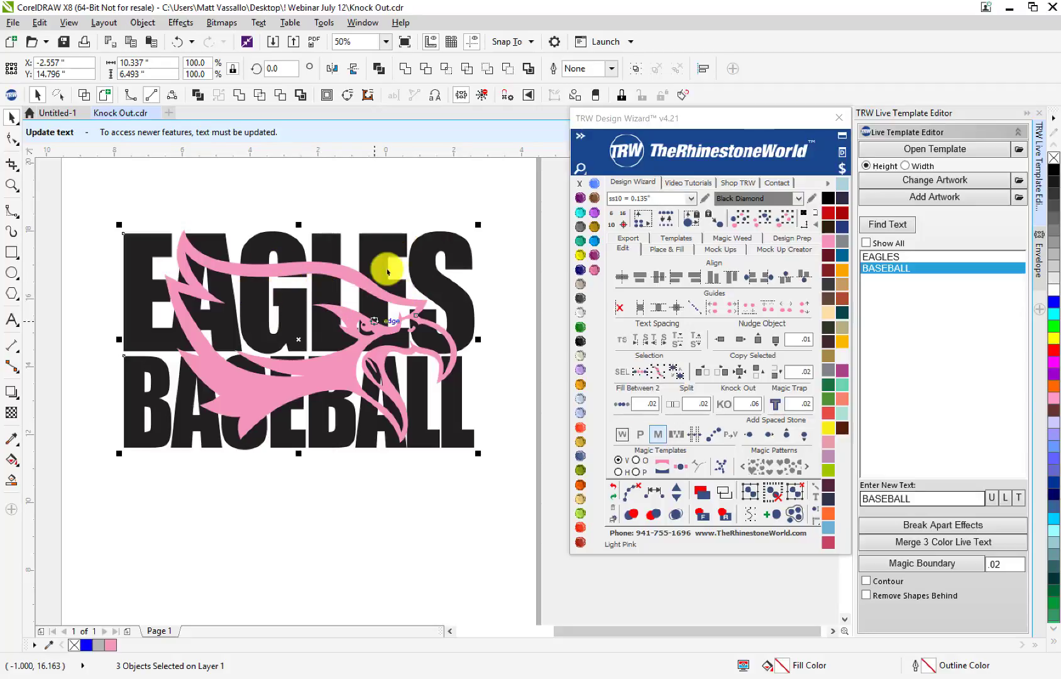
{"action": "left_click", "coordinate": [449, 209]}
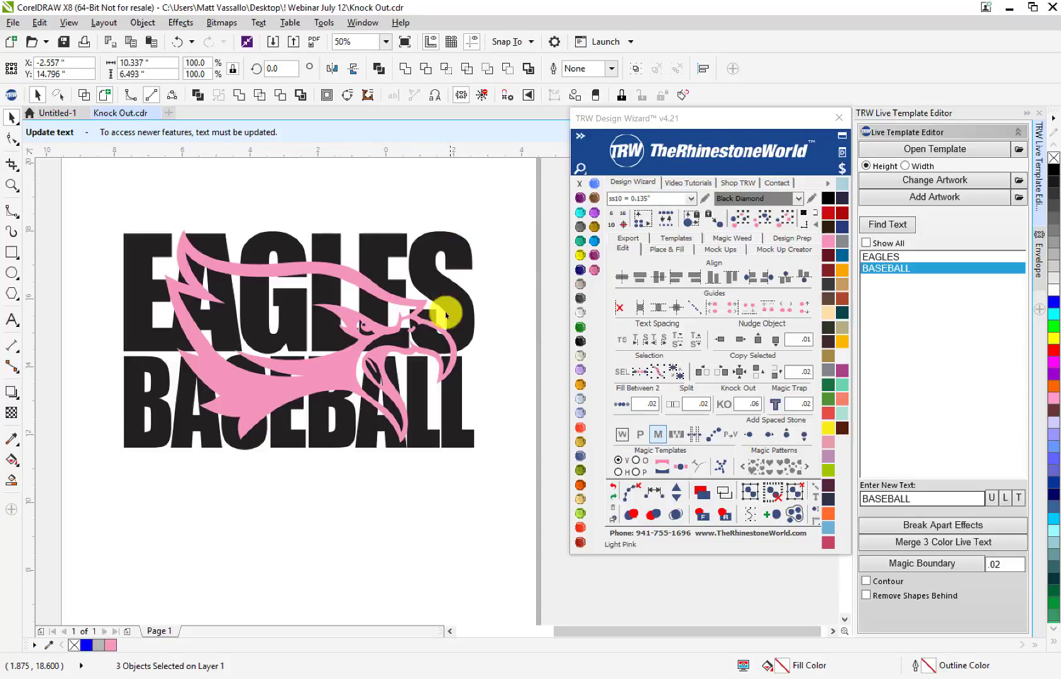
{"action": "scroll", "coordinate": [440, 327], "scroll_direction": "down", "scroll_amount": 1}
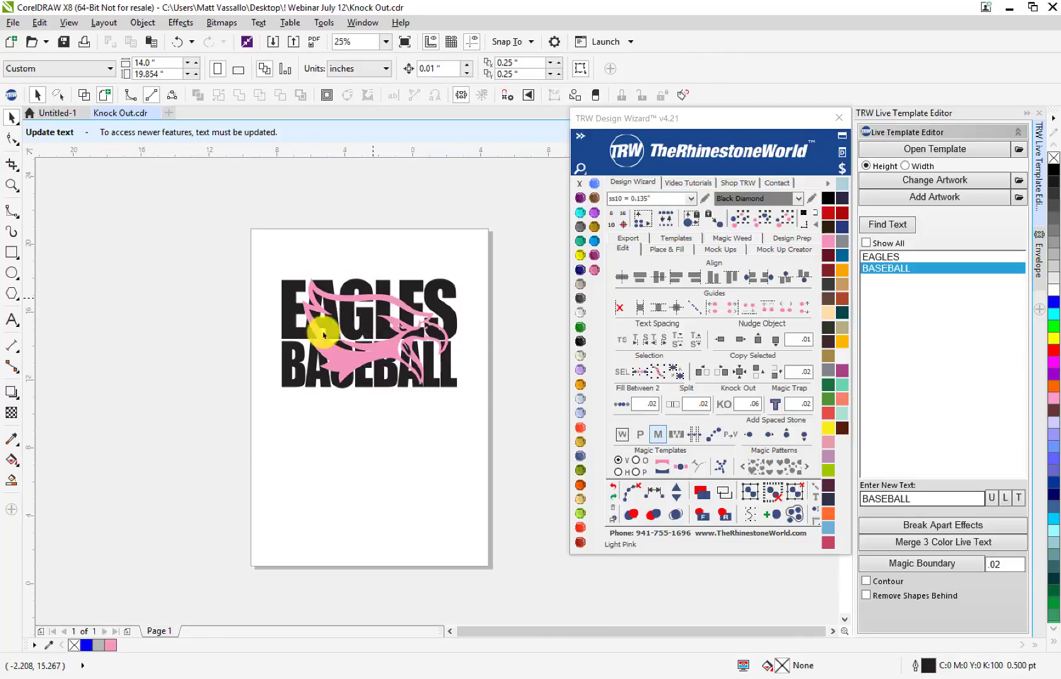
{"action": "scroll", "coordinate": [402, 343], "scroll_direction": "up", "scroll_amount": 1}
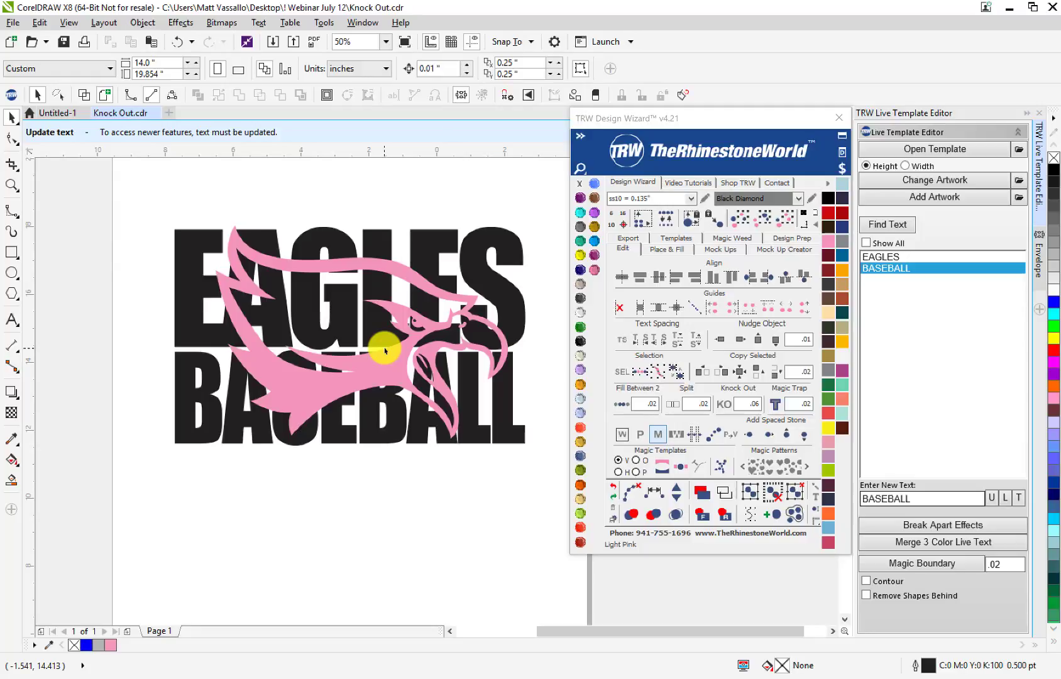
{"action": "scroll", "coordinate": [385, 350], "scroll_direction": "up", "scroll_amount": 2}
{"action": "scroll", "coordinate": [374, 339], "scroll_direction": "down", "scroll_amount": 2}
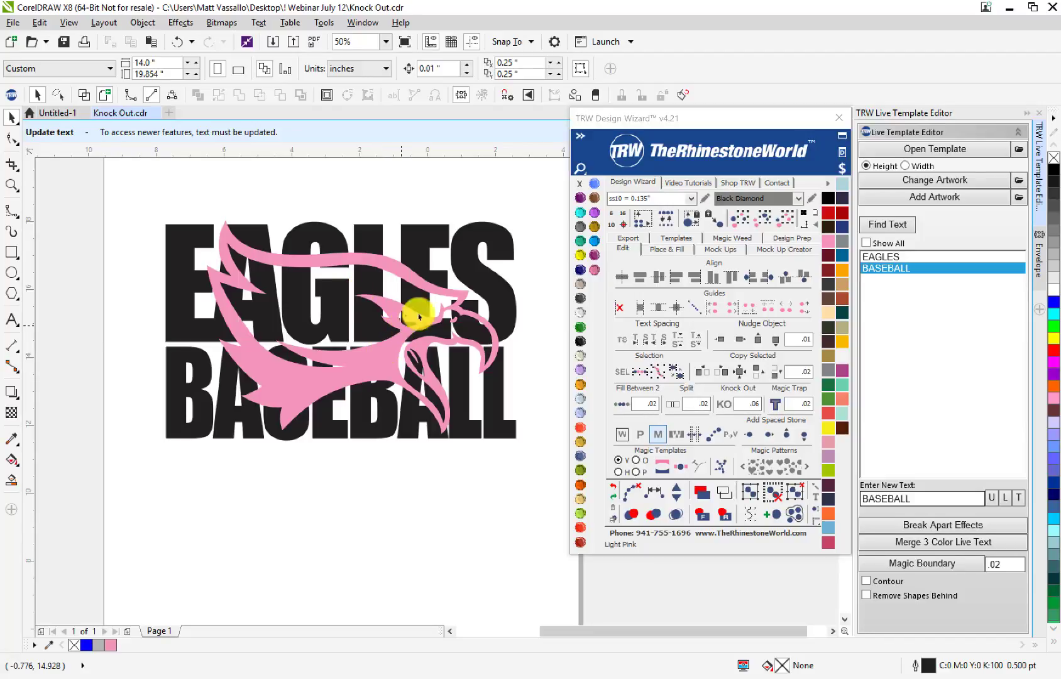
{"action": "scroll", "coordinate": [365, 292], "scroll_direction": "down", "scroll_amount": 2}
{"action": "scroll", "coordinate": [364, 293], "scroll_direction": "up", "scroll_amount": 1}
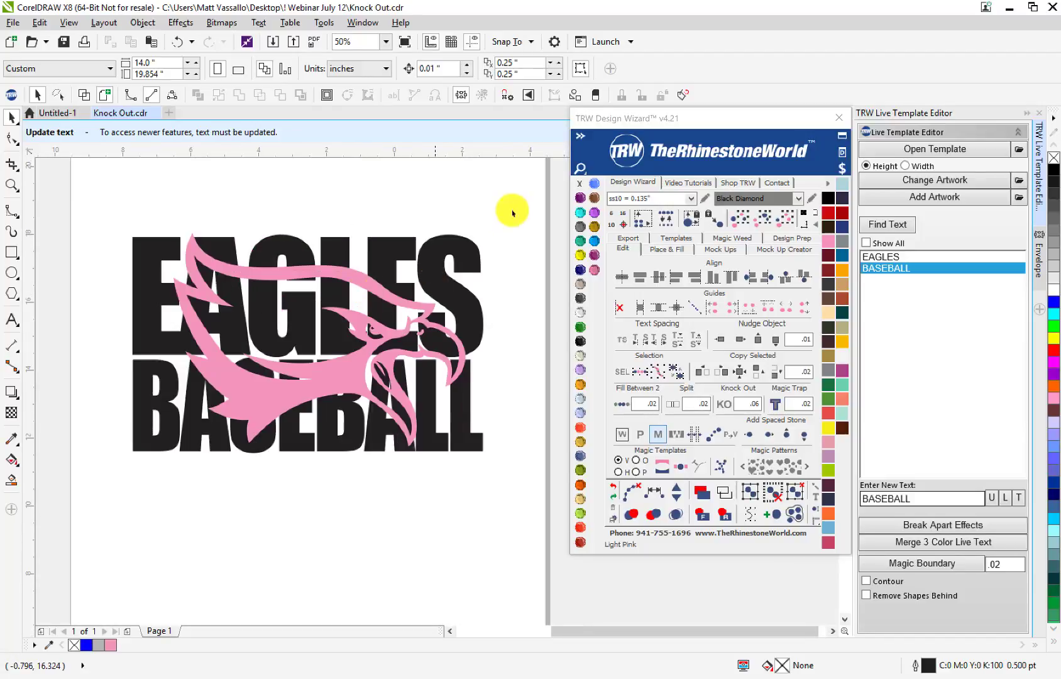
- Select the lettering and eagle head together and enlarge the whole design proportionally from its lower-right corner
{"action": "left_click_drag", "start_coordinate": [528, 190], "coordinate": [46, 519]}
{"action": "scroll", "coordinate": [181, 467], "scroll_direction": "down", "scroll_amount": 1}
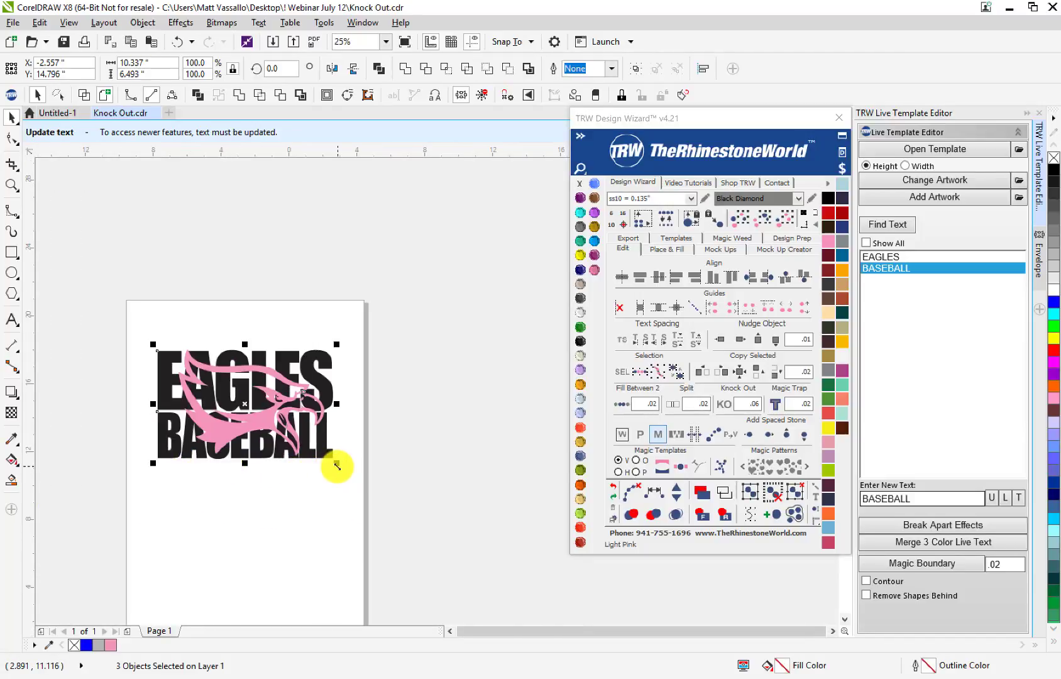
{"action": "left_click_drag", "start_coordinate": [339, 463], "coordinate": [355, 493]}
{"action": "left_click", "coordinate": [225, 294]}
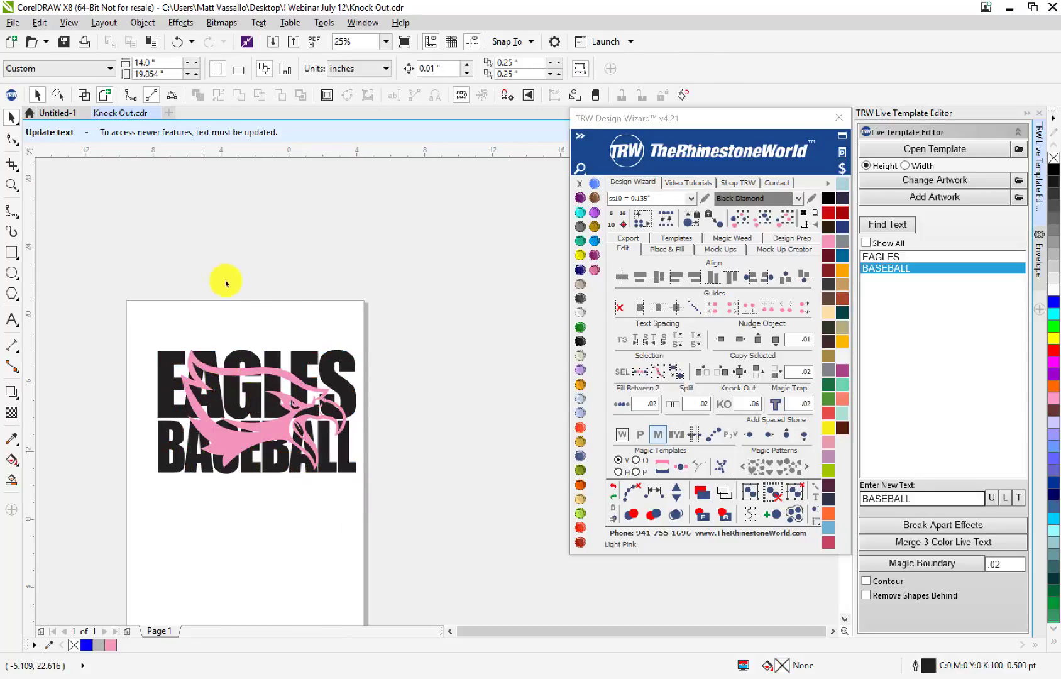
{"action": "scroll", "coordinate": [241, 412], "scroll_direction": "up", "scroll_amount": 1}
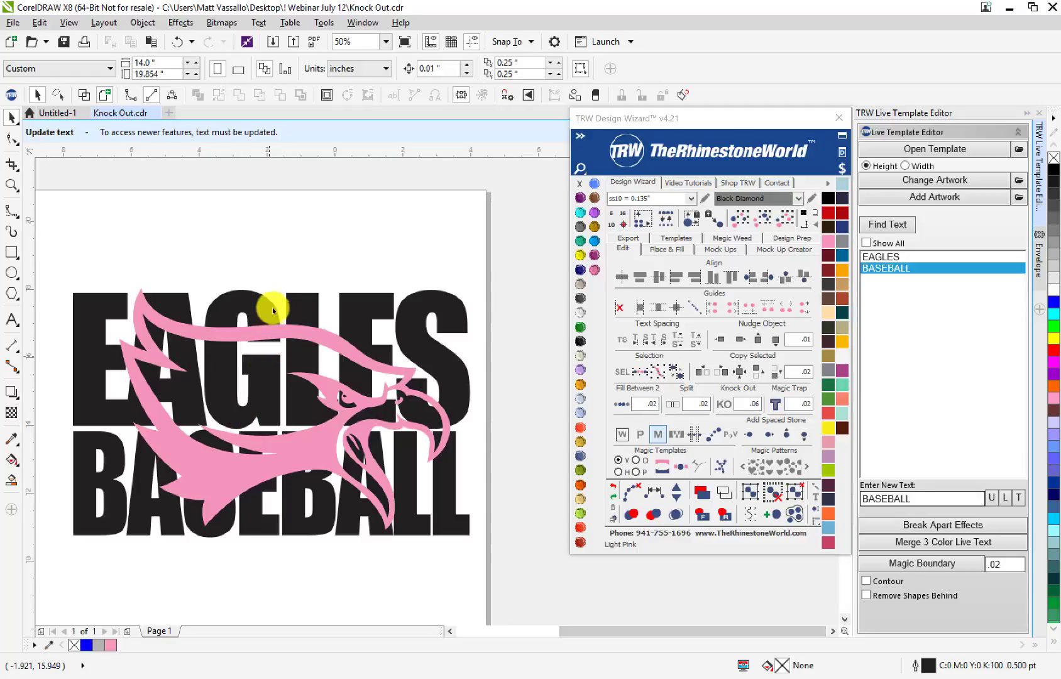
{"action": "scroll", "coordinate": [220, 423], "scroll_direction": "down", "scroll_amount": 1}
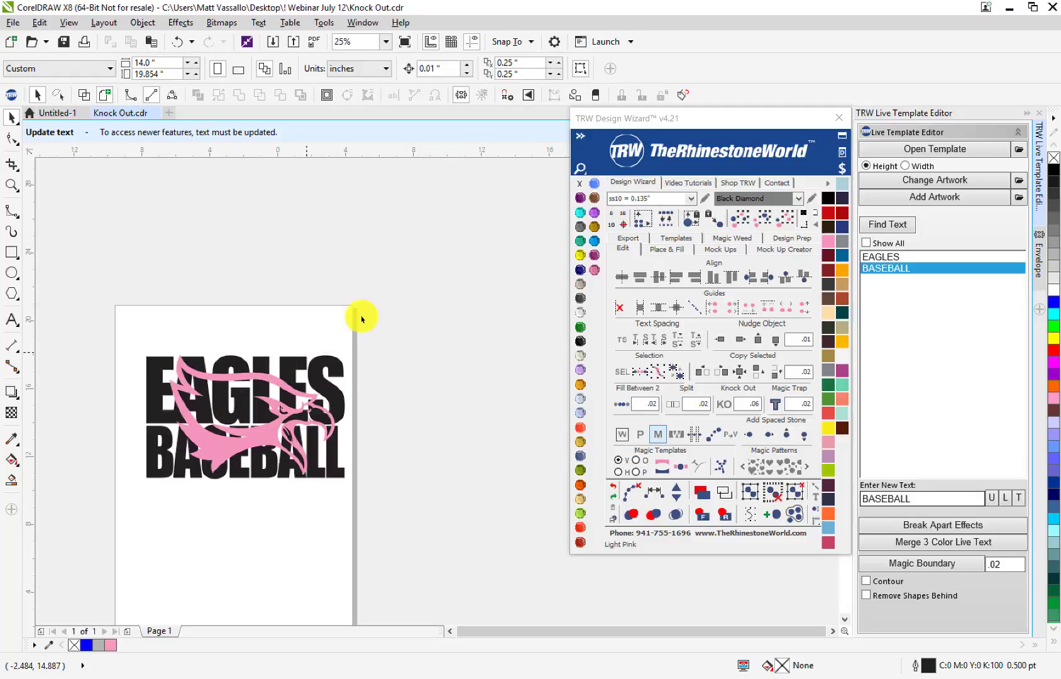
- Scale the lettering and eagle head together down to about 9.8" wide by 6.2" high
{"action": "left_click_drag", "start_coordinate": [135, 504], "coordinate": [314, 371]}
{"action": "scroll", "coordinate": [222, 420], "scroll_direction": "up", "scroll_amount": 1}
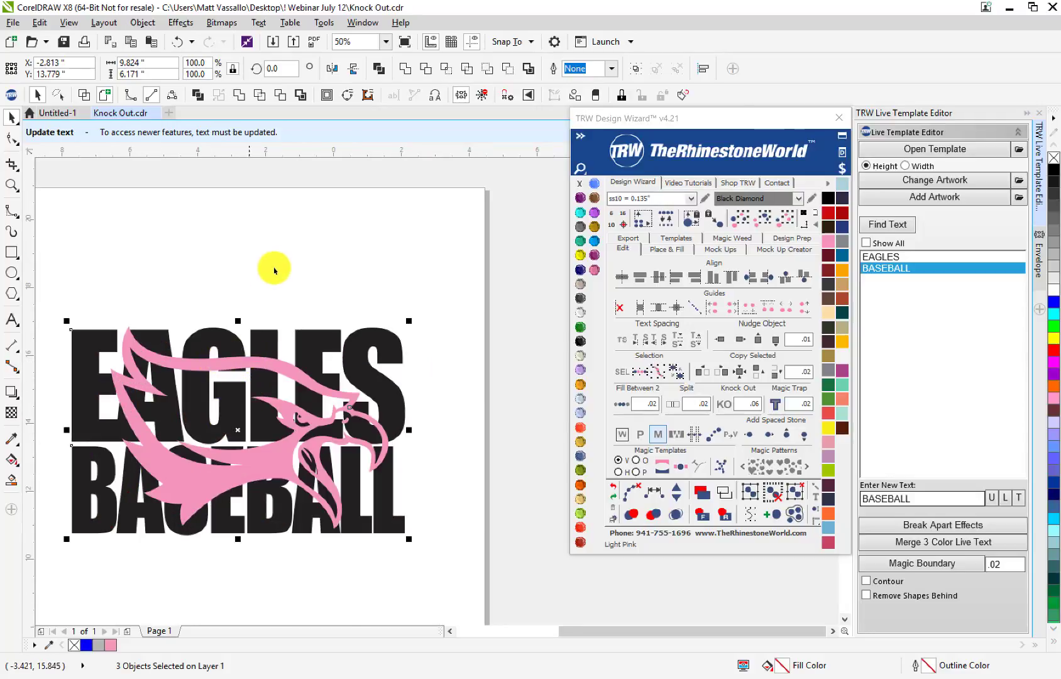
{"action": "left_click", "coordinate": [247, 316]}
{"action": "scroll", "coordinate": [217, 426], "scroll_direction": "down", "scroll_amount": 1}
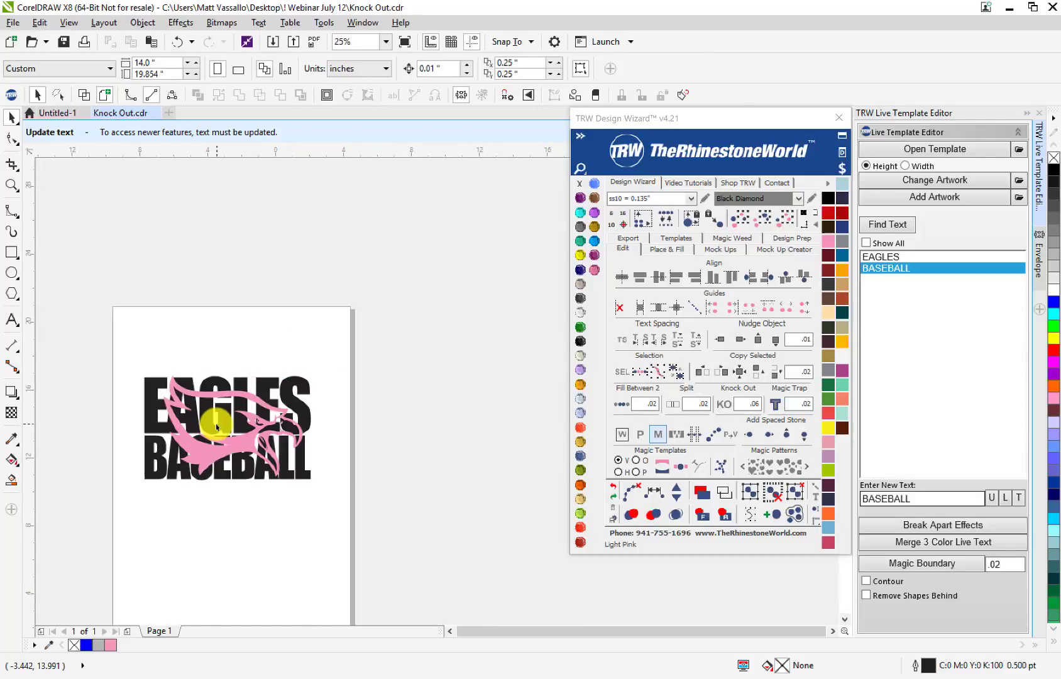
{"action": "scroll", "coordinate": [170, 454], "scroll_direction": "up", "scroll_amount": 1}
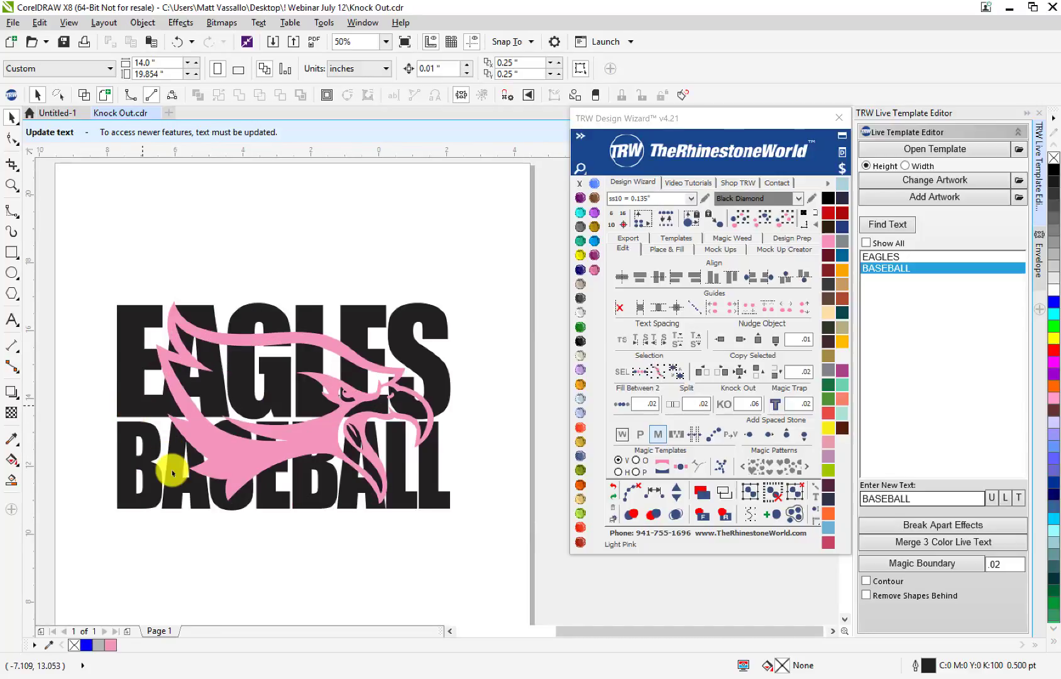
{"action": "left_click", "coordinate": [306, 422]}
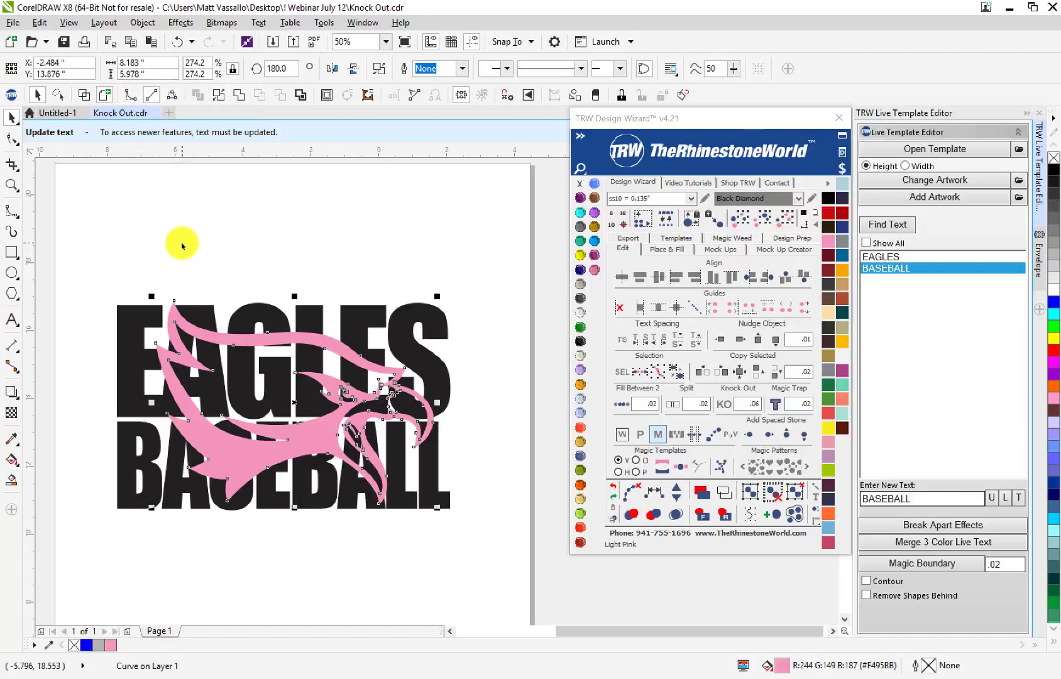
{"action": "left_click", "coordinate": [192, 264]}
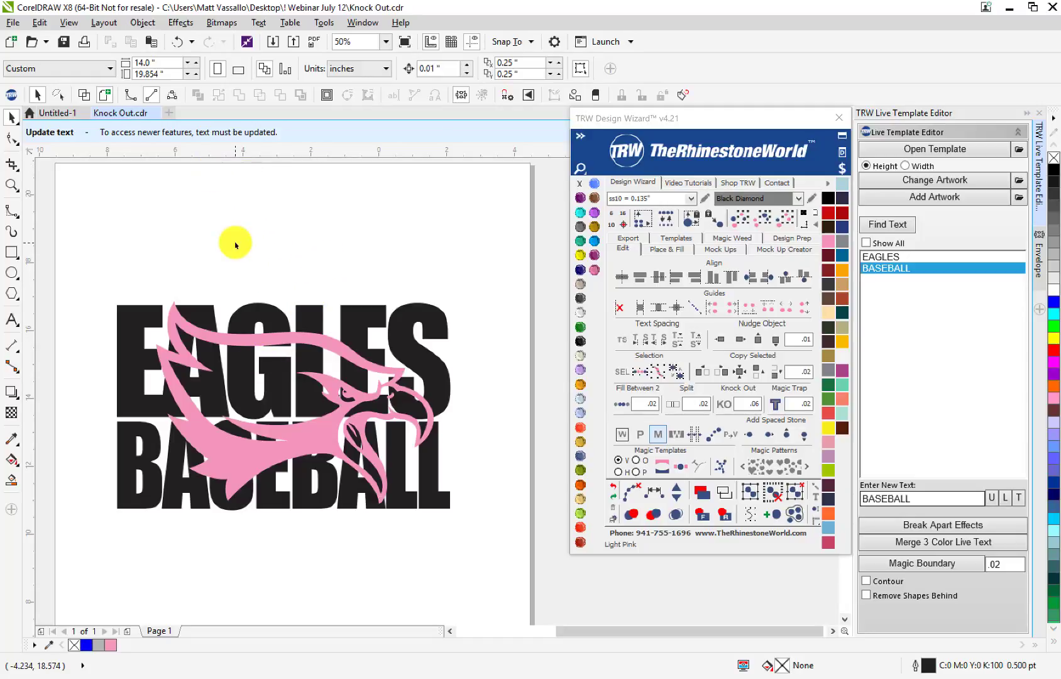
{"action": "left_click_drag", "start_coordinate": [502, 246], "coordinate": [97, 539]}
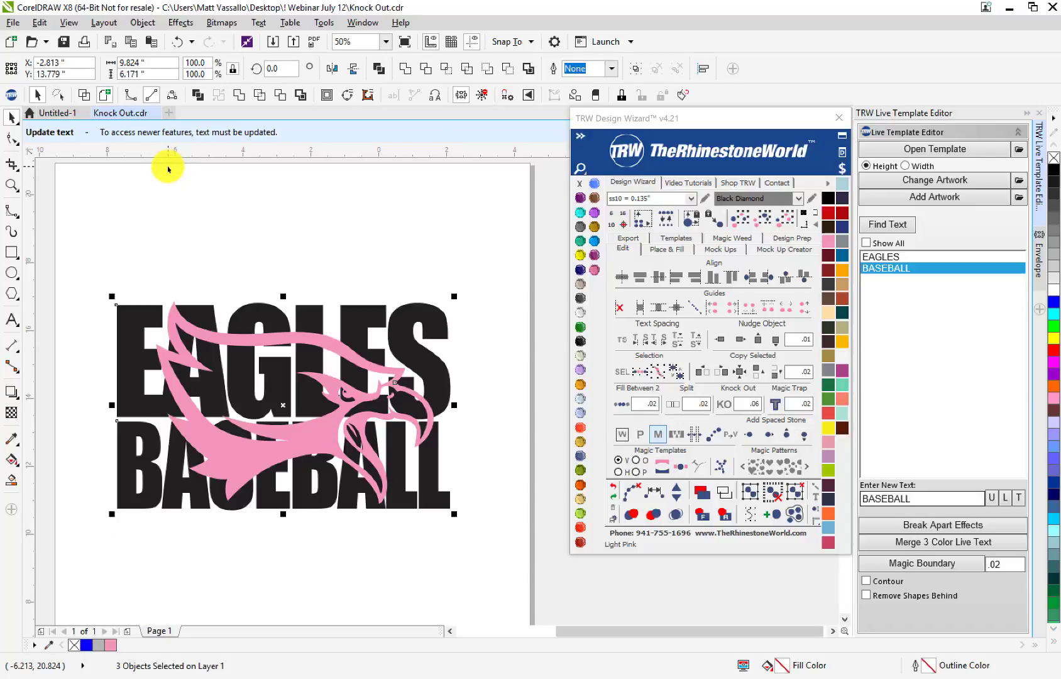
{"action": "left_click", "coordinate": [312, 253]}
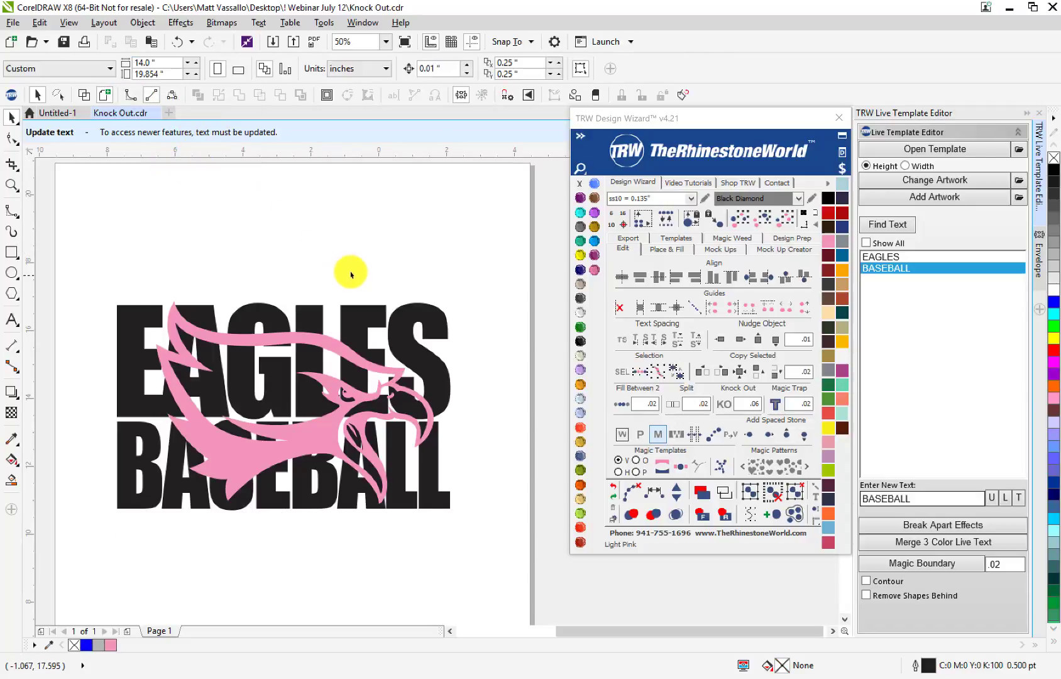
{"action": "scroll", "coordinate": [328, 347], "scroll_direction": "up", "scroll_amount": 2}
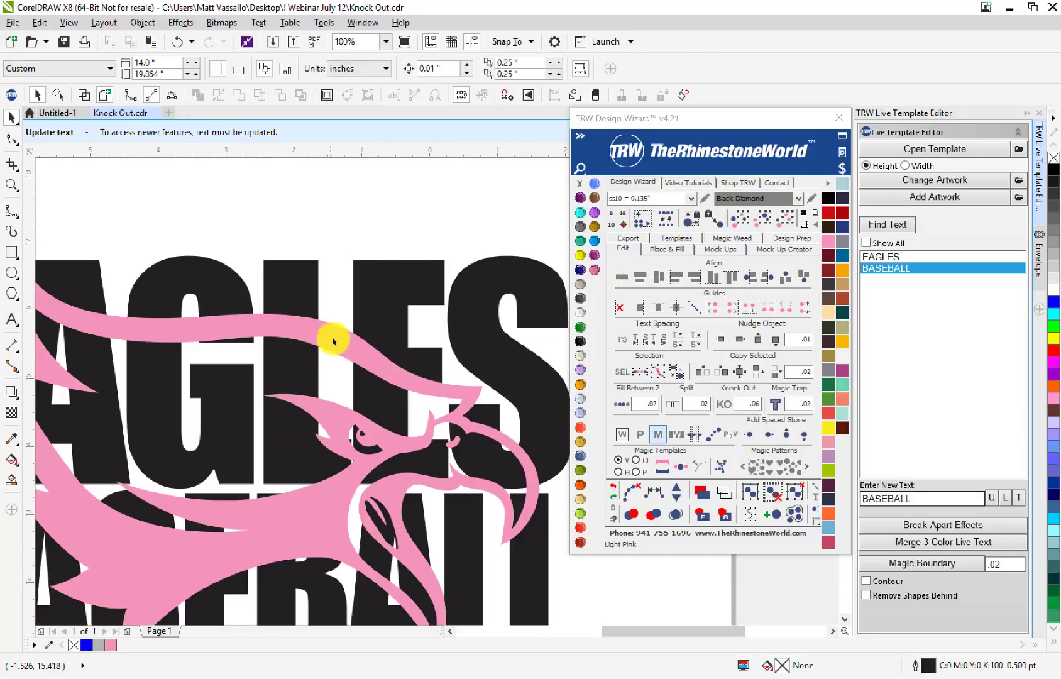
{"action": "scroll", "coordinate": [220, 331], "scroll_direction": "down", "scroll_amount": 2}
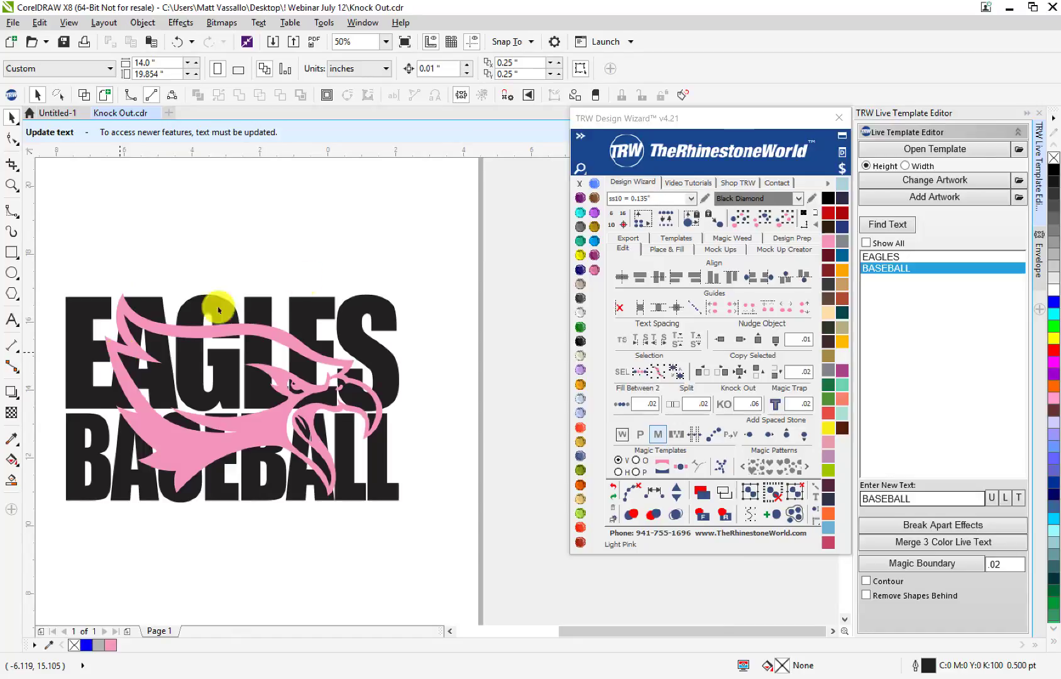
- Dismiss the text update notification, moving the TRW Design Wizard window out of its way
{"action": "left_click_drag", "start_coordinate": [699, 120], "coordinate": [681, 166]}
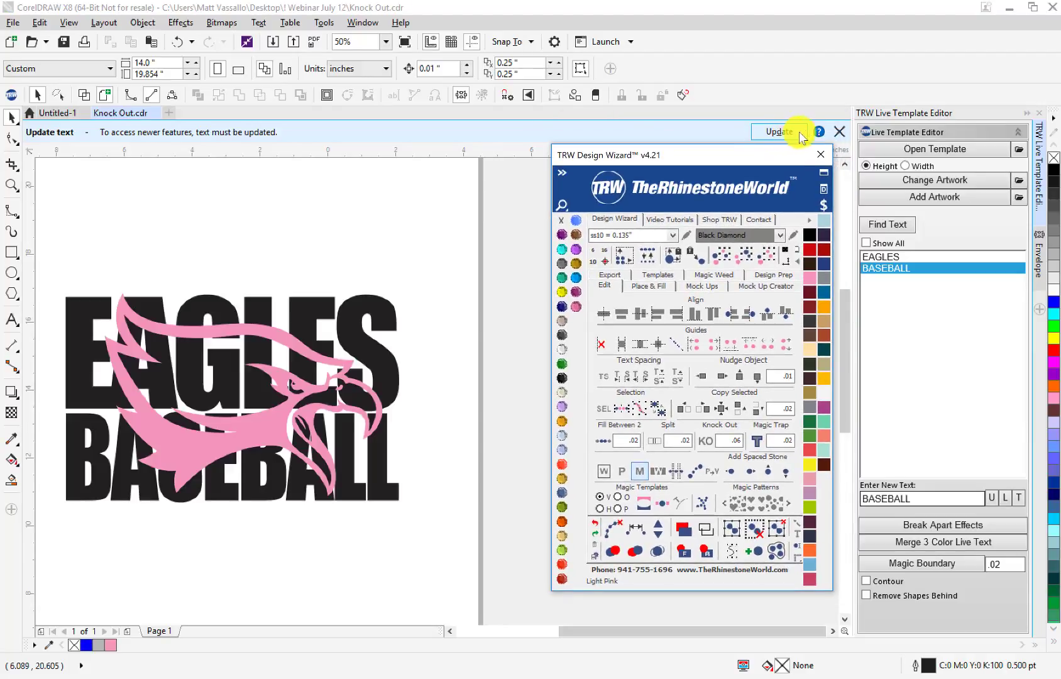
{"action": "left_click", "coordinate": [839, 131]}
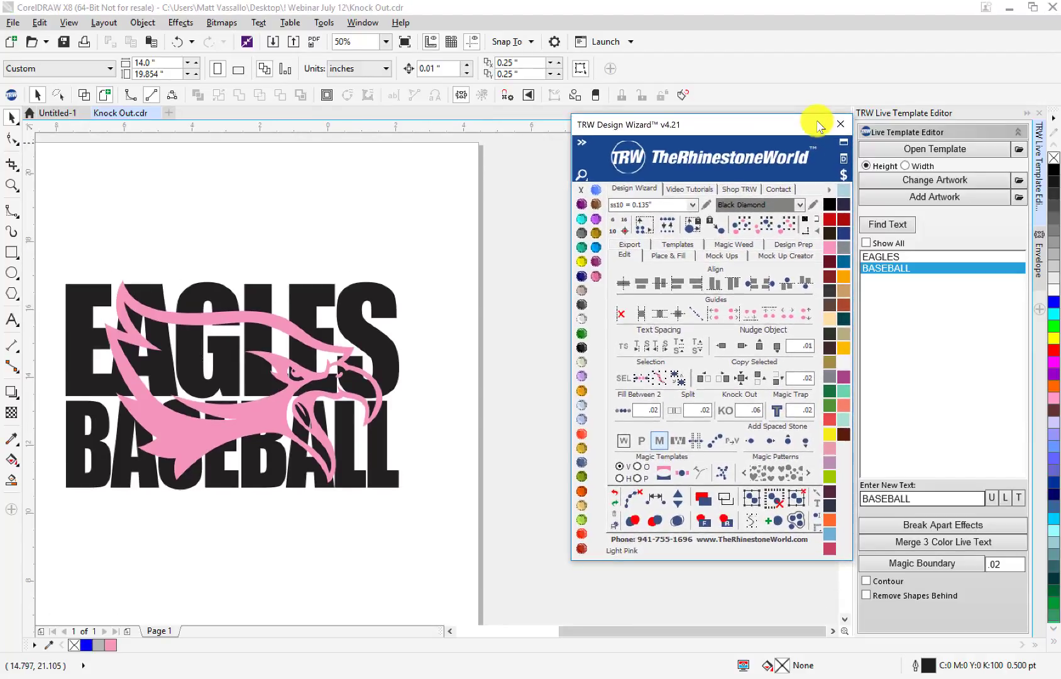
{"action": "scroll", "coordinate": [440, 327], "scroll_direction": "down", "scroll_amount": 1}
{"action": "scroll", "coordinate": [392, 342], "scroll_direction": "up", "scroll_amount": 1}
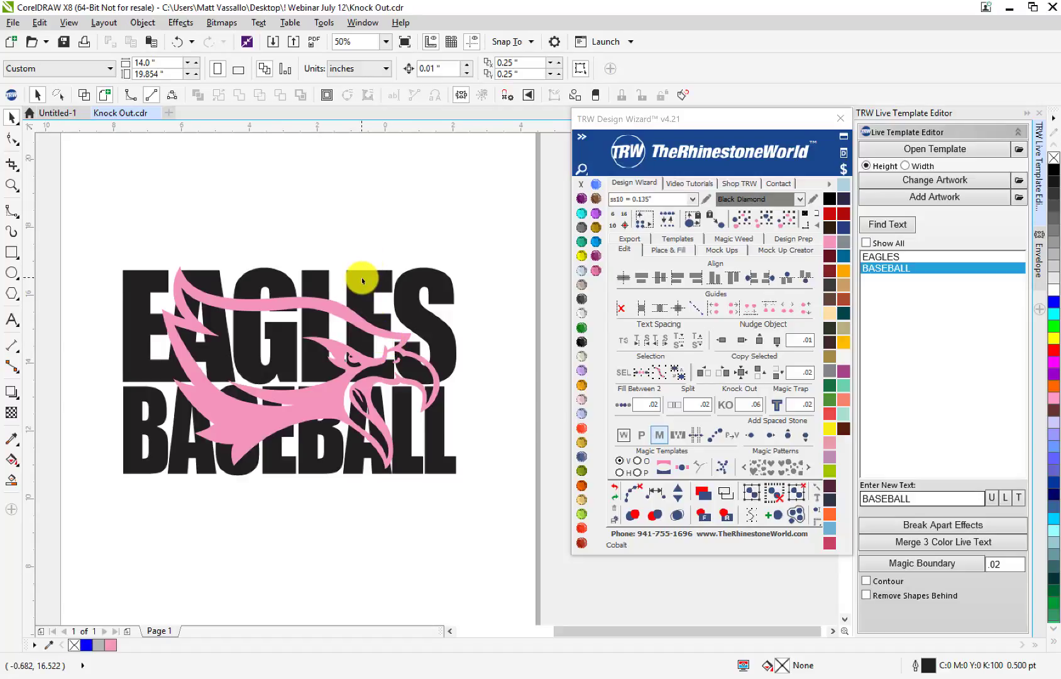
- Set the rhinestone colour to Emerald
{"action": "left_click", "coordinate": [800, 200]}
{"action": "left_click", "coordinate": [800, 201]}
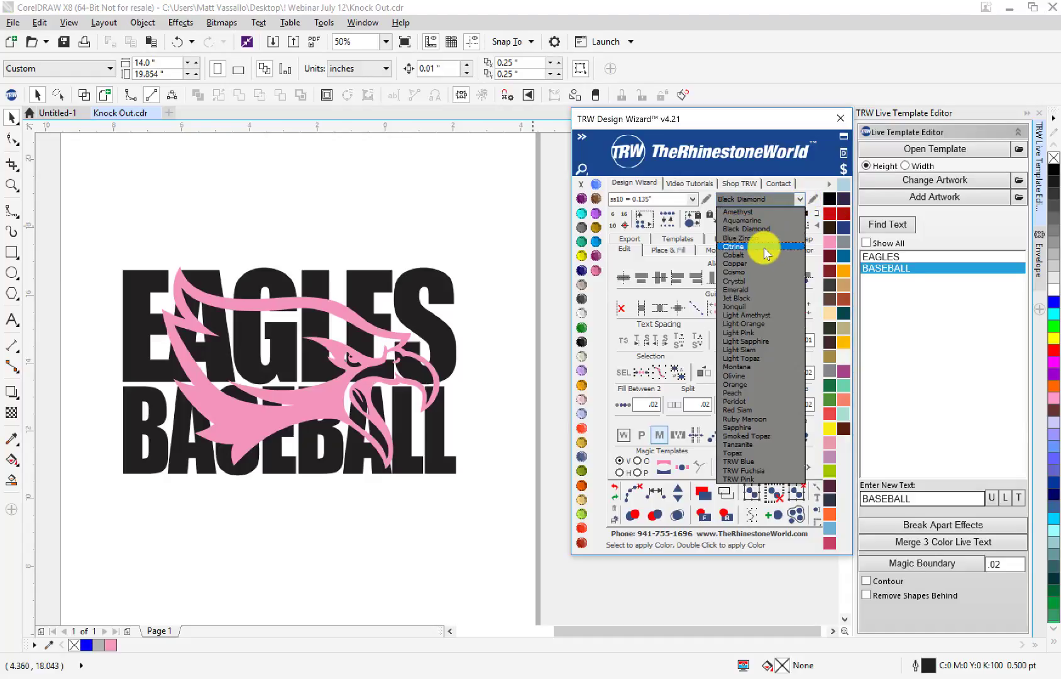
{"action": "left_click", "coordinate": [763, 289]}
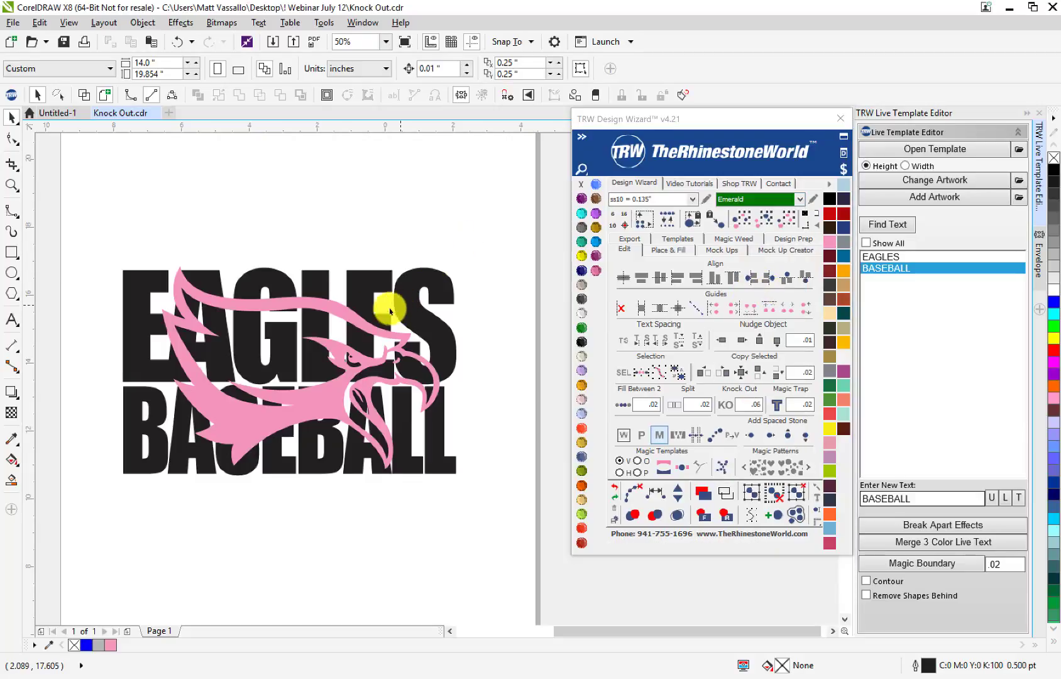
- Select the eagle head and set the stone fill options to place stones Outside
{"action": "left_click", "coordinate": [345, 318]}
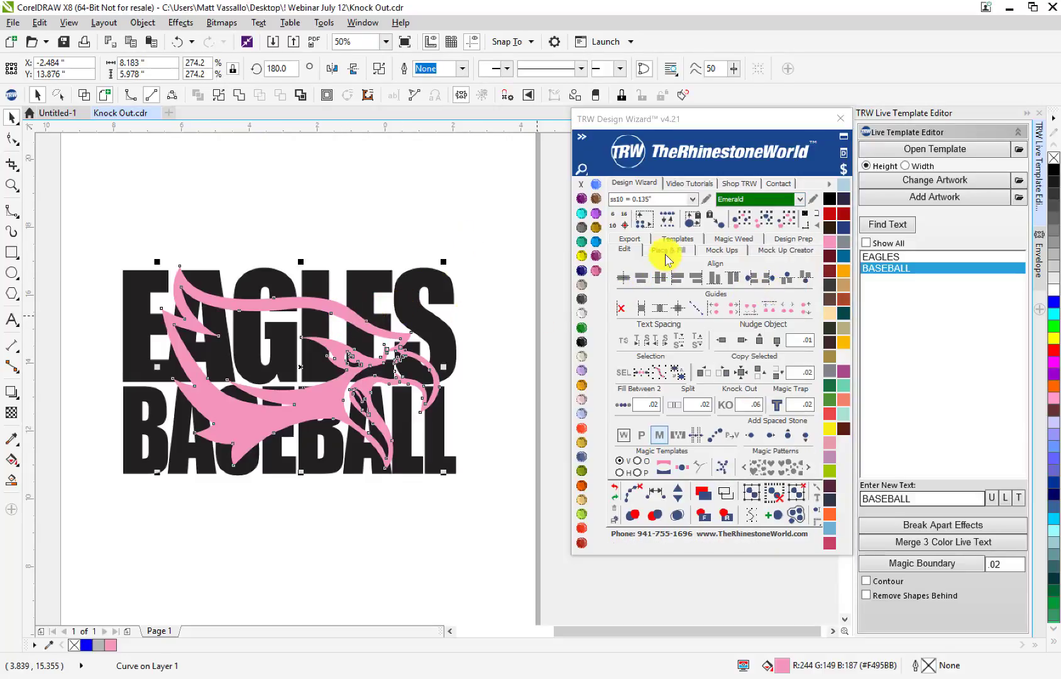
{"action": "left_click", "coordinate": [665, 251]}
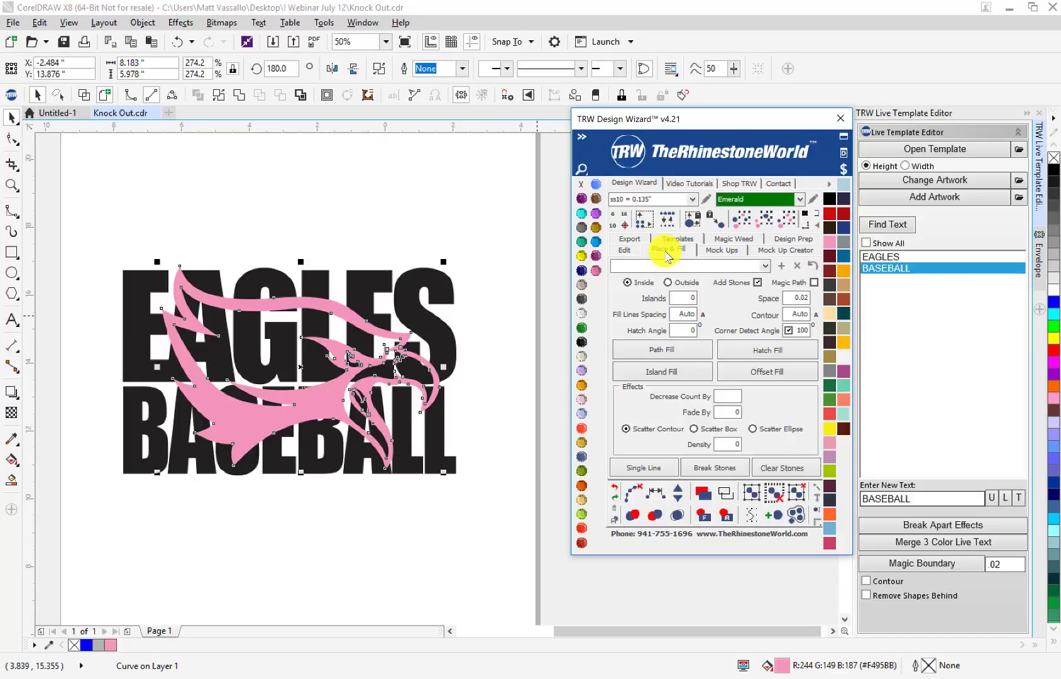
{"action": "left_click", "coordinate": [669, 283]}
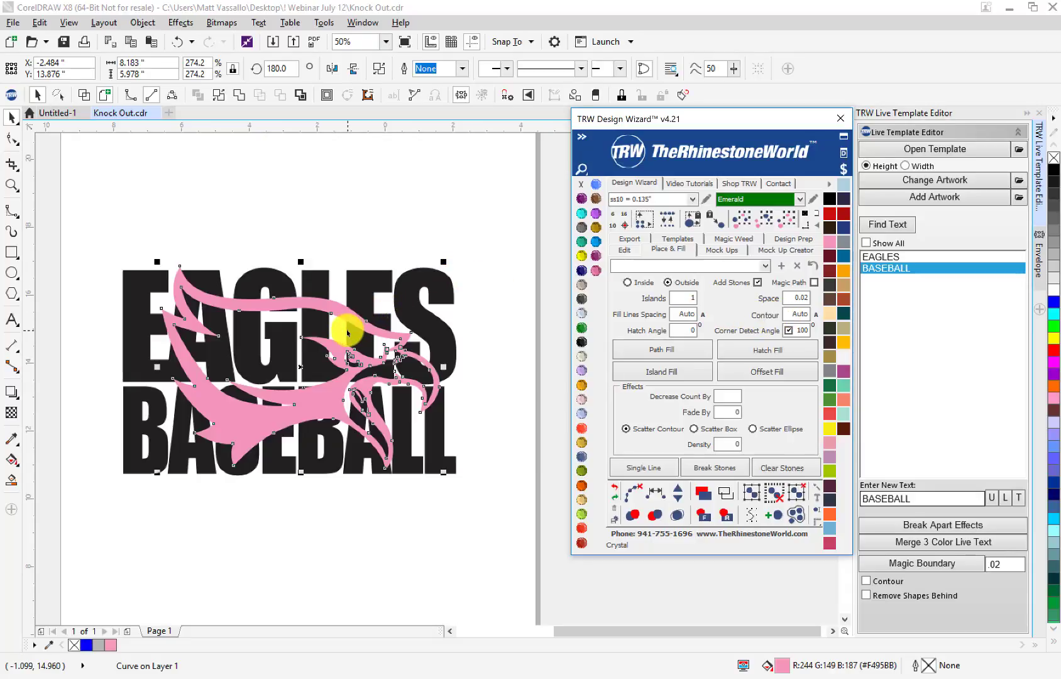
- Try an Island Fill of ss10 Emerald stones around the outside of the eagle head with 1 island and 0.02 spacing
{"action": "left_click", "coordinate": [290, 284]}
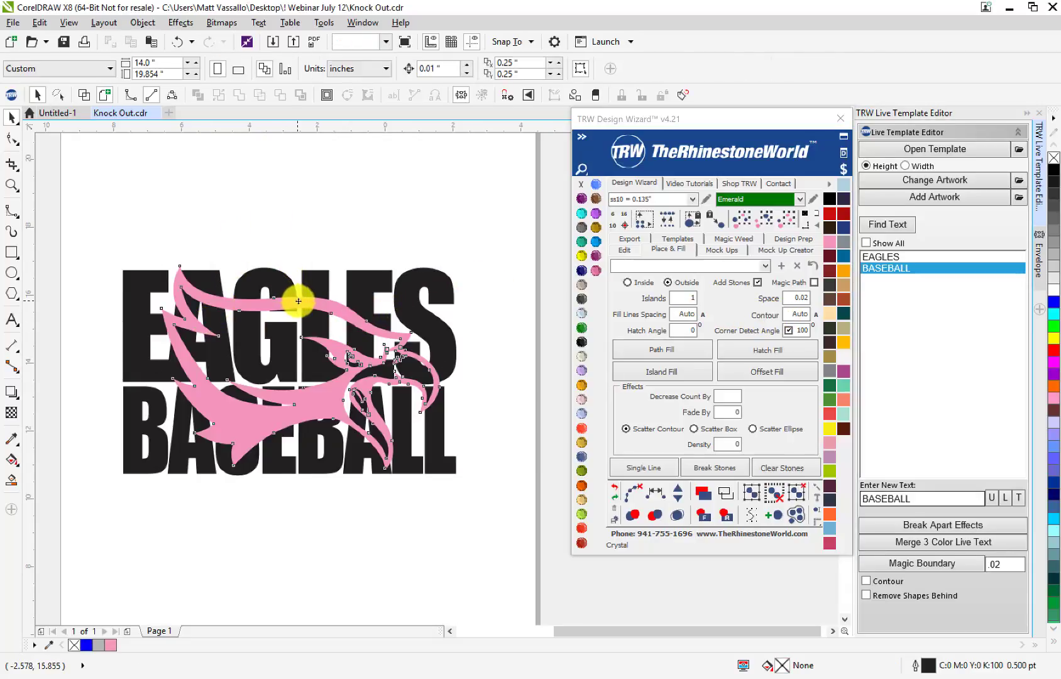
{"action": "left_click", "coordinate": [298, 301]}
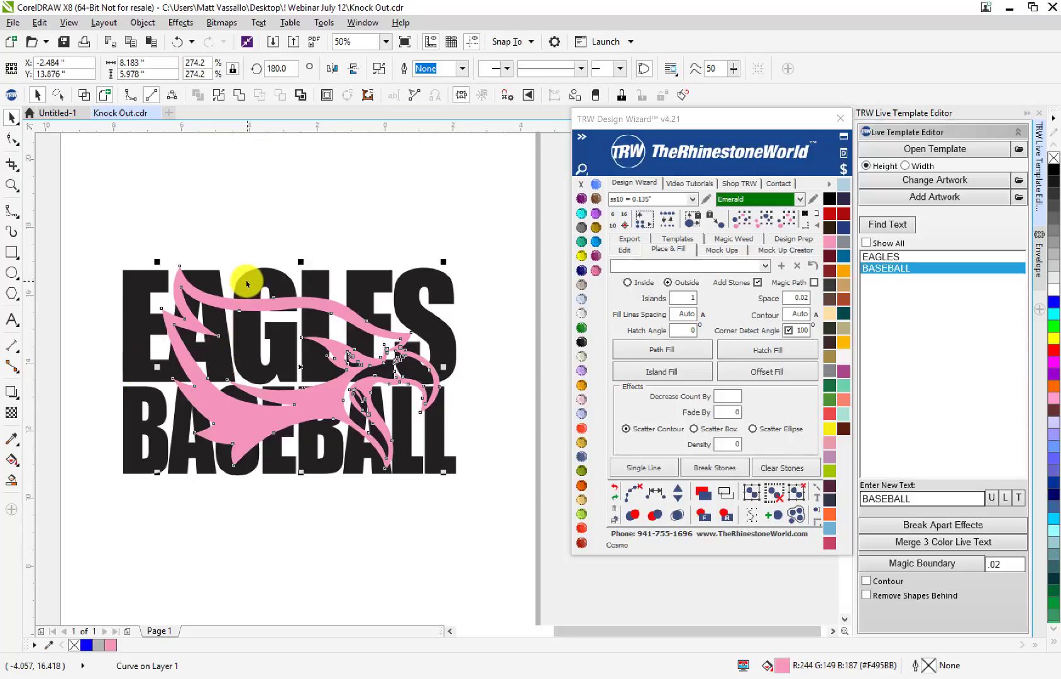
{"action": "left_click", "coordinate": [337, 277]}
{"action": "left_click", "coordinate": [345, 314]}
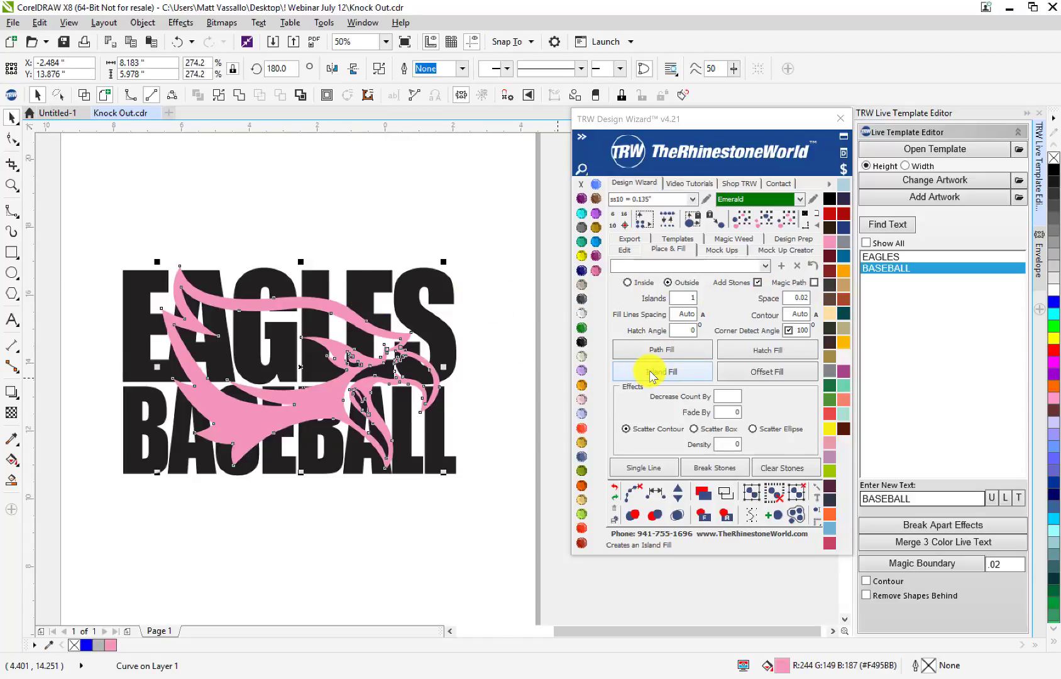
{"action": "left_click", "coordinate": [649, 370]}
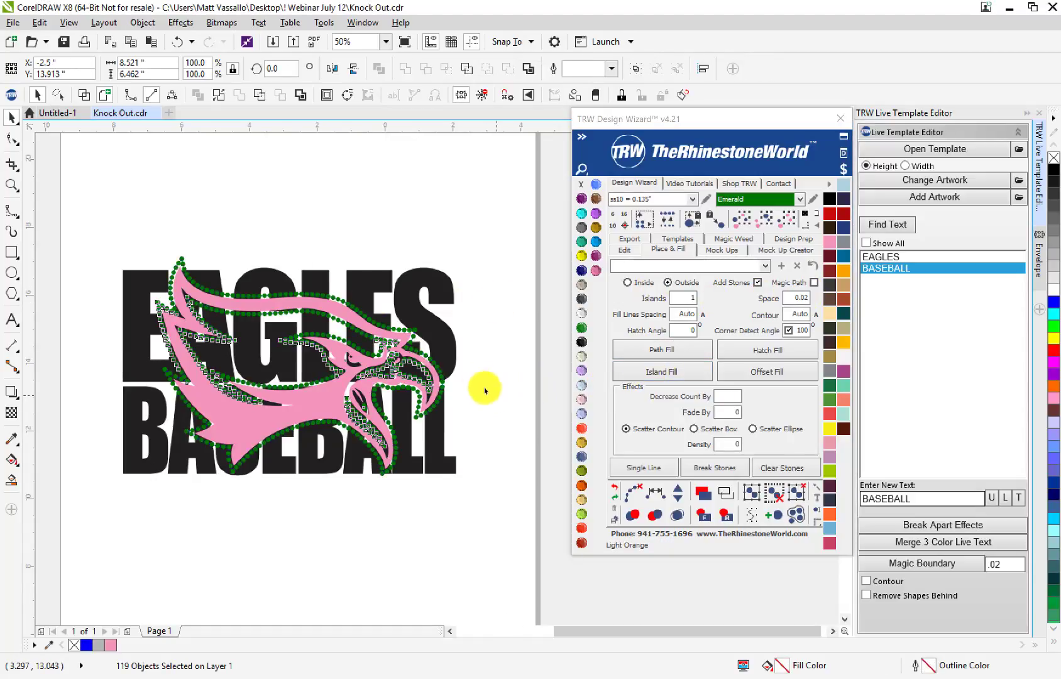
- Examine the green stones around the eagle head, from the feathers to the beak, for overlaps and stray inner lines
{"action": "key", "text": "Escape"}
{"action": "scroll", "coordinate": [377, 336], "scroll_direction": "up", "scroll_amount": 5}
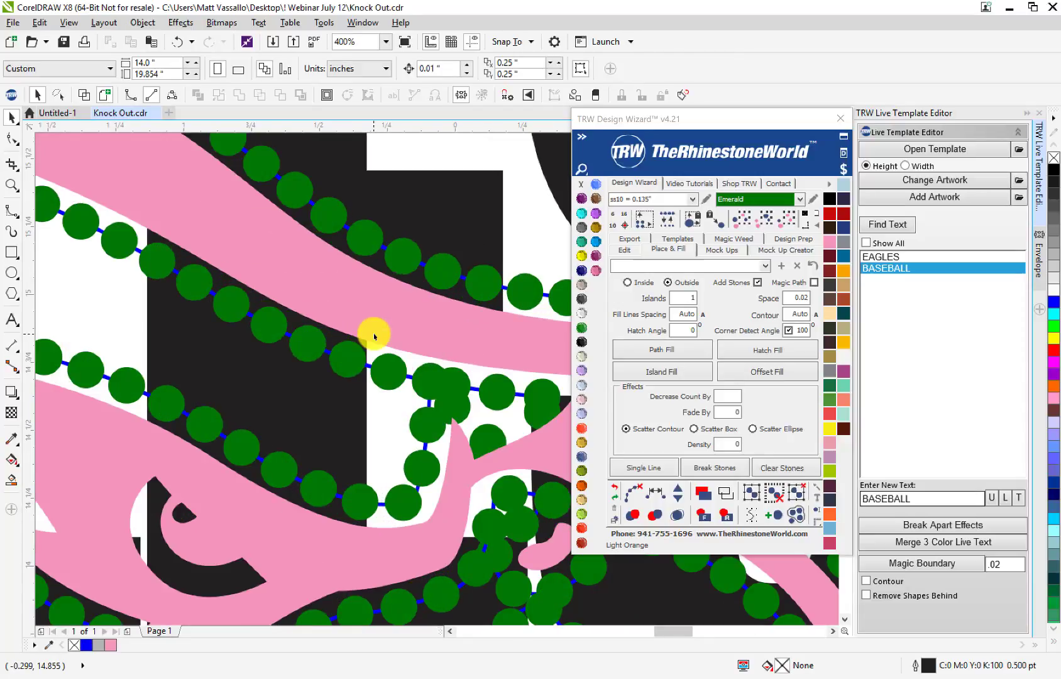
{"action": "scroll", "coordinate": [363, 351], "scroll_direction": "down", "scroll_amount": 4}
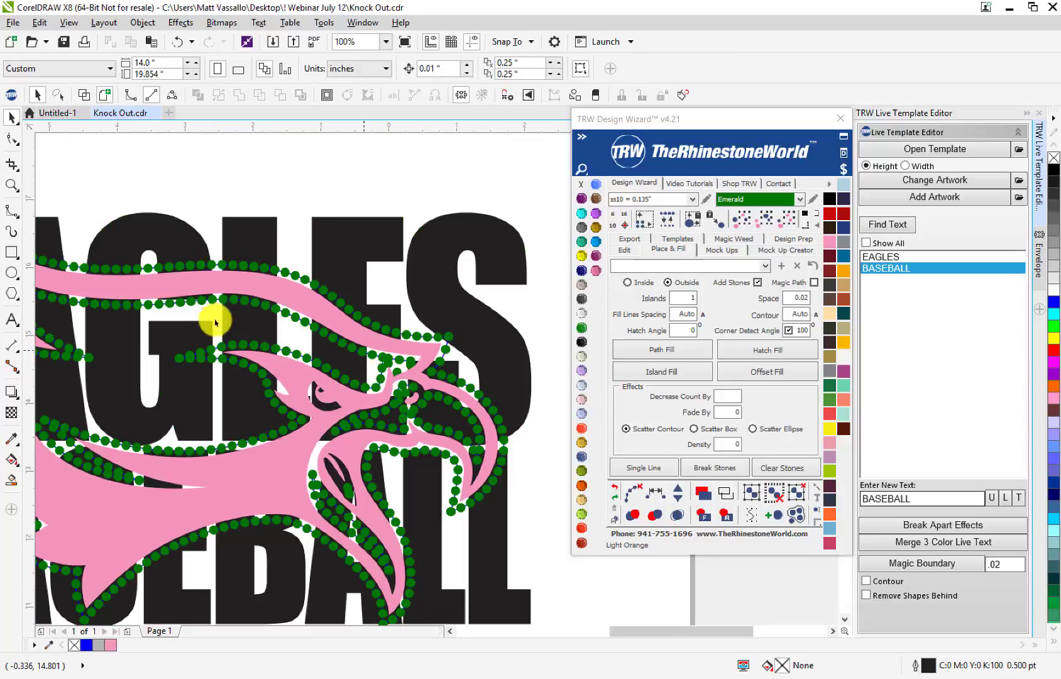
{"action": "scroll", "coordinate": [379, 396], "scroll_direction": "down", "scroll_amount": 2}
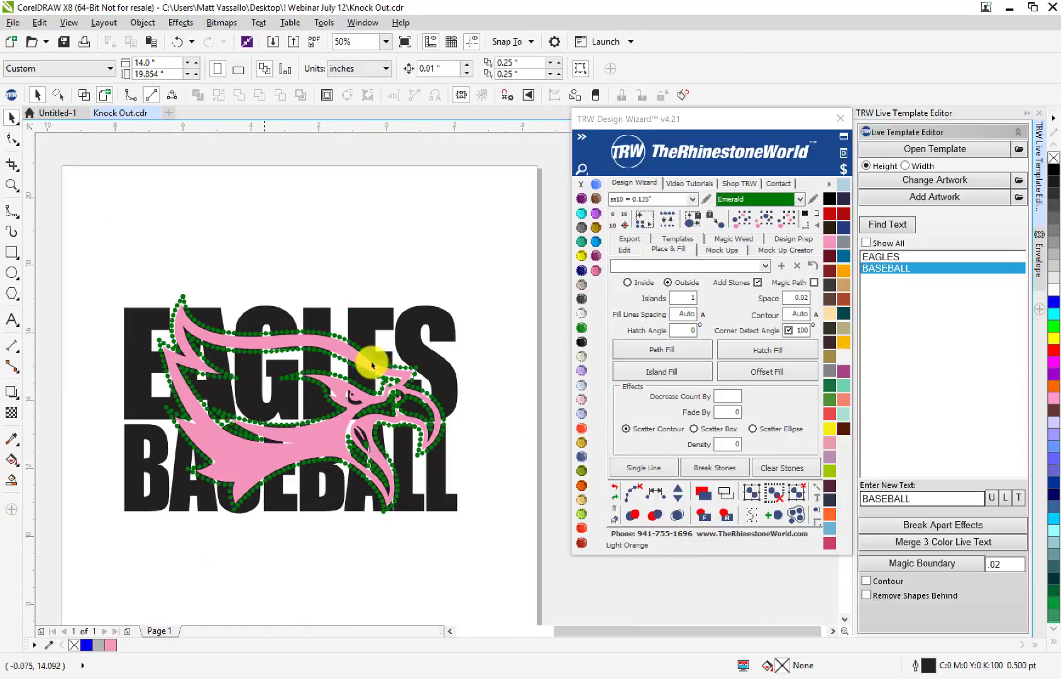
{"action": "scroll", "coordinate": [202, 314], "scroll_direction": "up", "scroll_amount": 1}
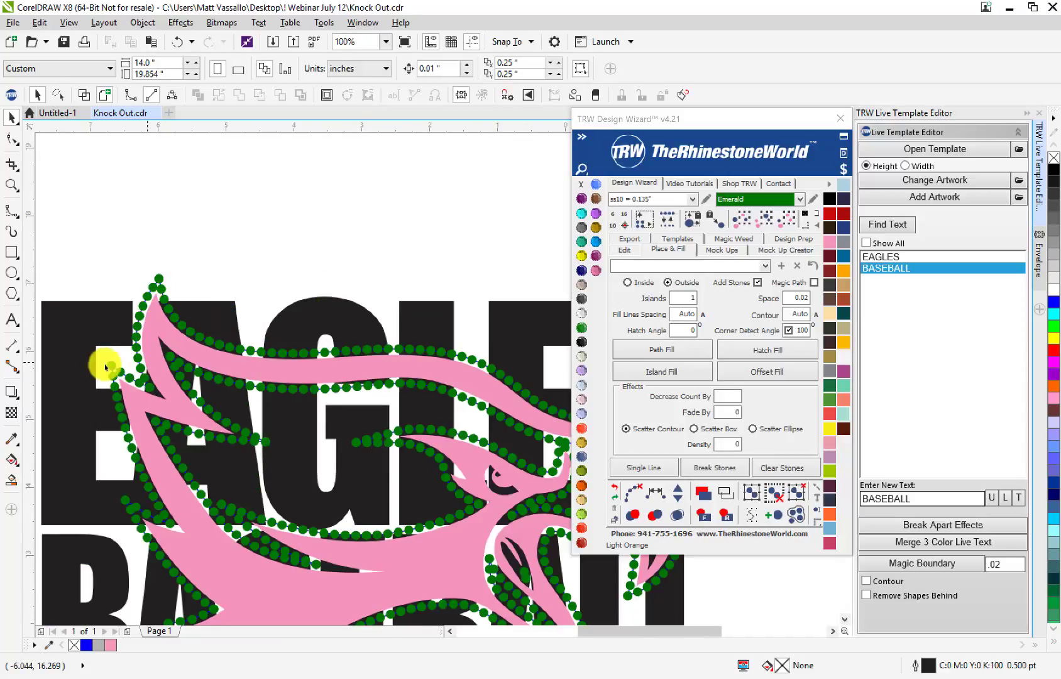
{"action": "scroll", "coordinate": [246, 409], "scroll_direction": "down", "scroll_amount": 1}
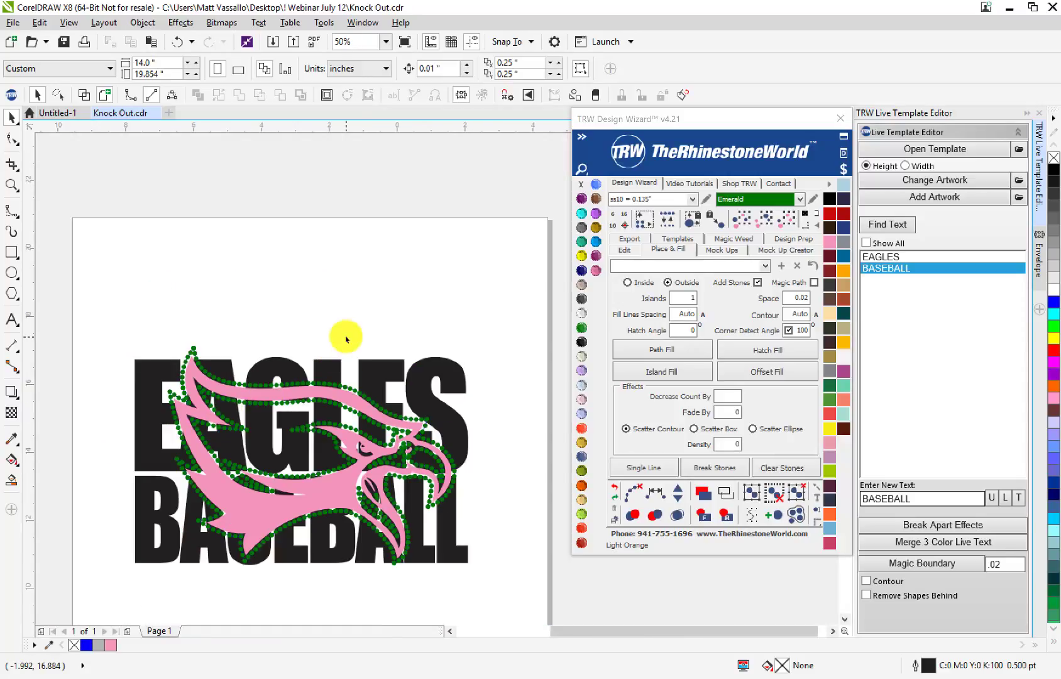
- Undo the Emerald stone fill around the eagle head and clear the selection
{"action": "key", "text": "ctrl+a"}
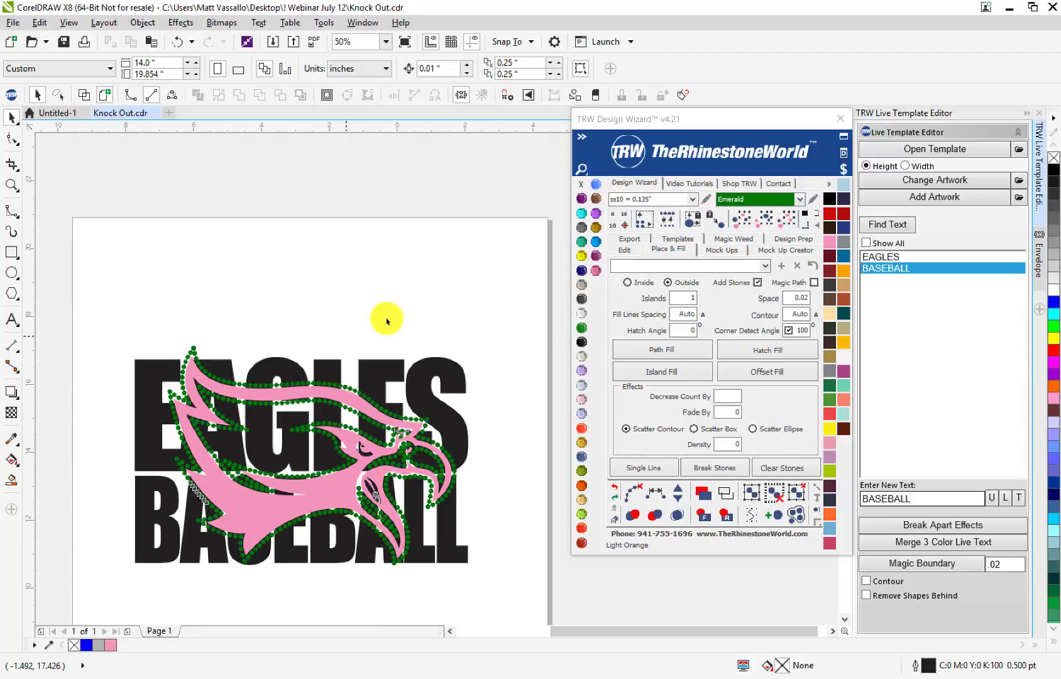
{"action": "key", "text": "ctrl+z"}
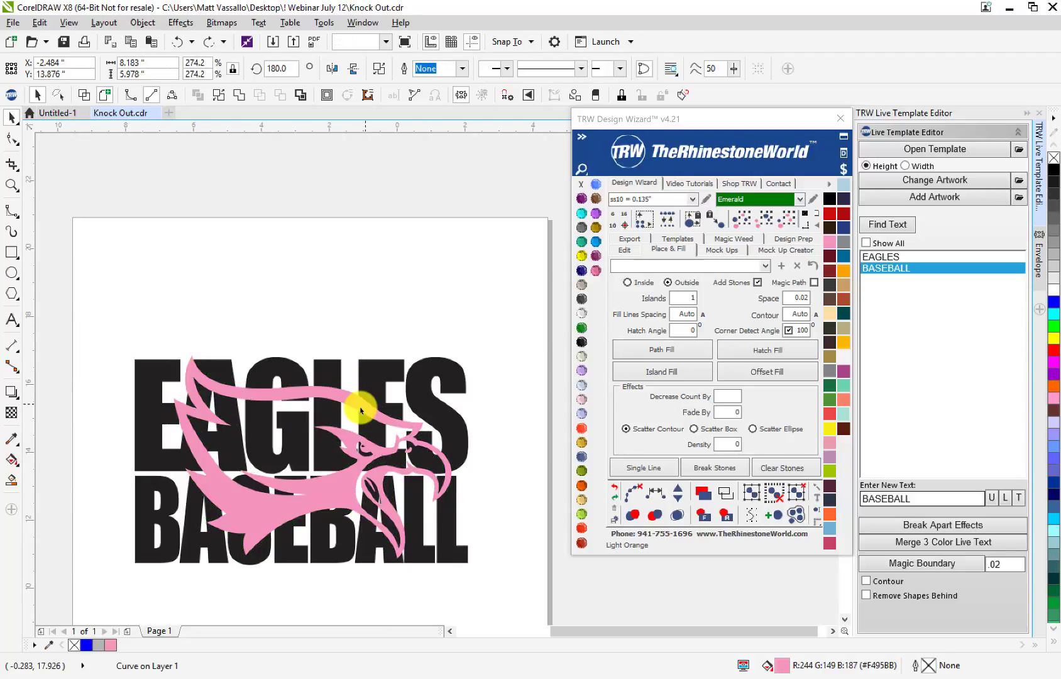
{"action": "key", "text": "Escape"}
{"action": "left_click", "coordinate": [358, 410]}
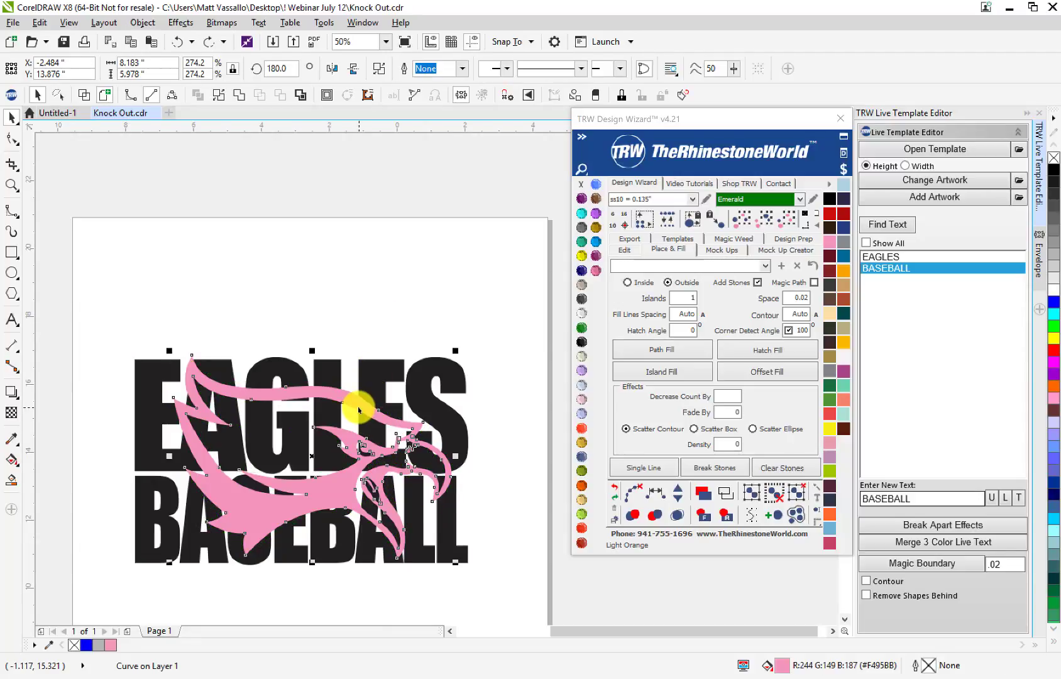
{"action": "left_click", "coordinate": [365, 331]}
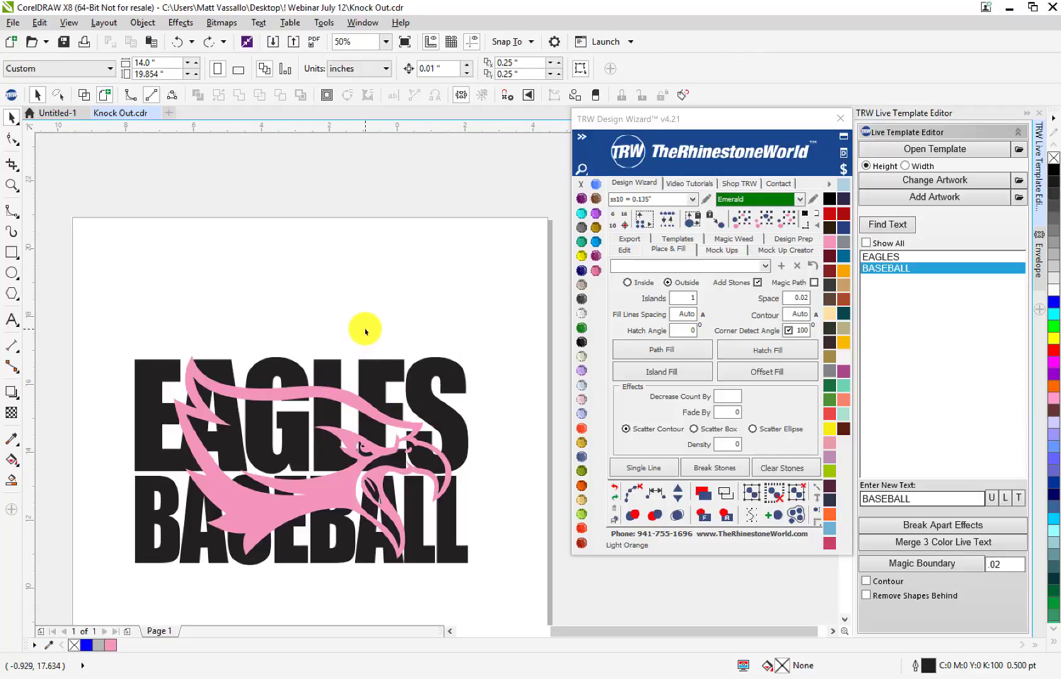
- Try a boundary outline of the eagle head alone, moved up above the lettering, and undo it
{"action": "left_click", "coordinate": [349, 398]}
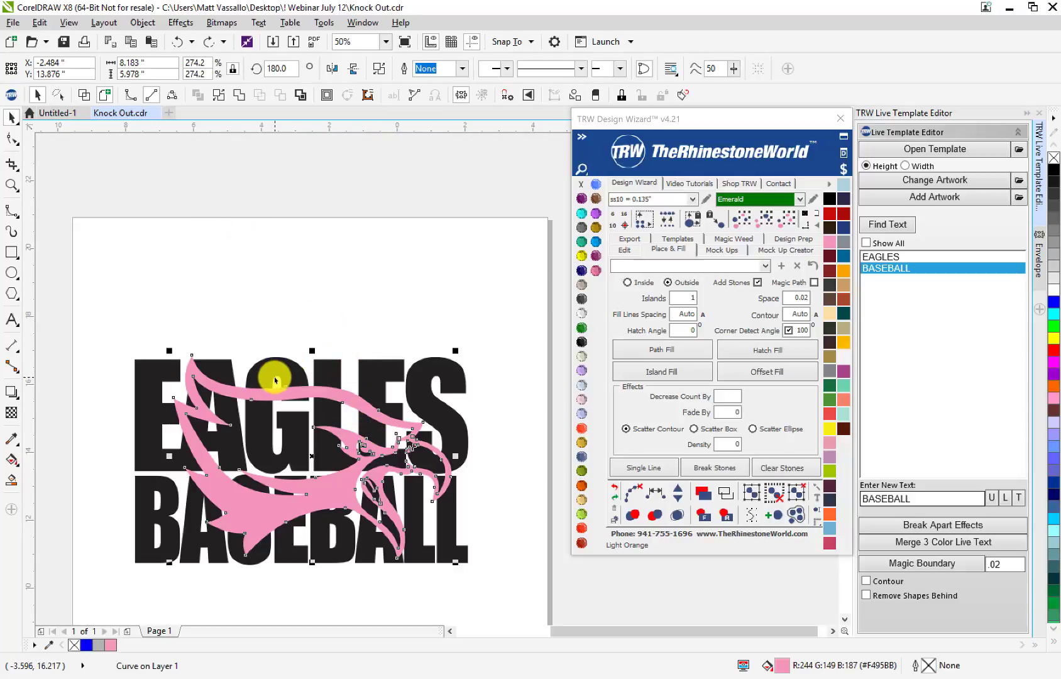
{"action": "left_click", "coordinate": [303, 96]}
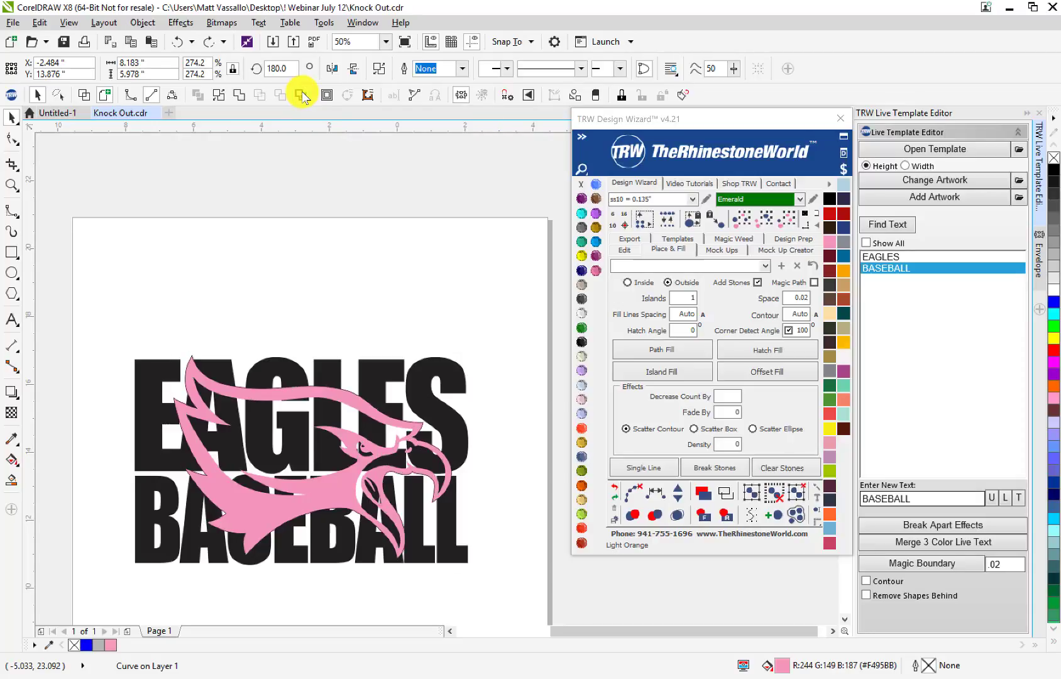
{"action": "left_click", "coordinate": [352, 231]}
{"action": "left_click_drag", "start_coordinate": [350, 425], "coordinate": [374, 256]}
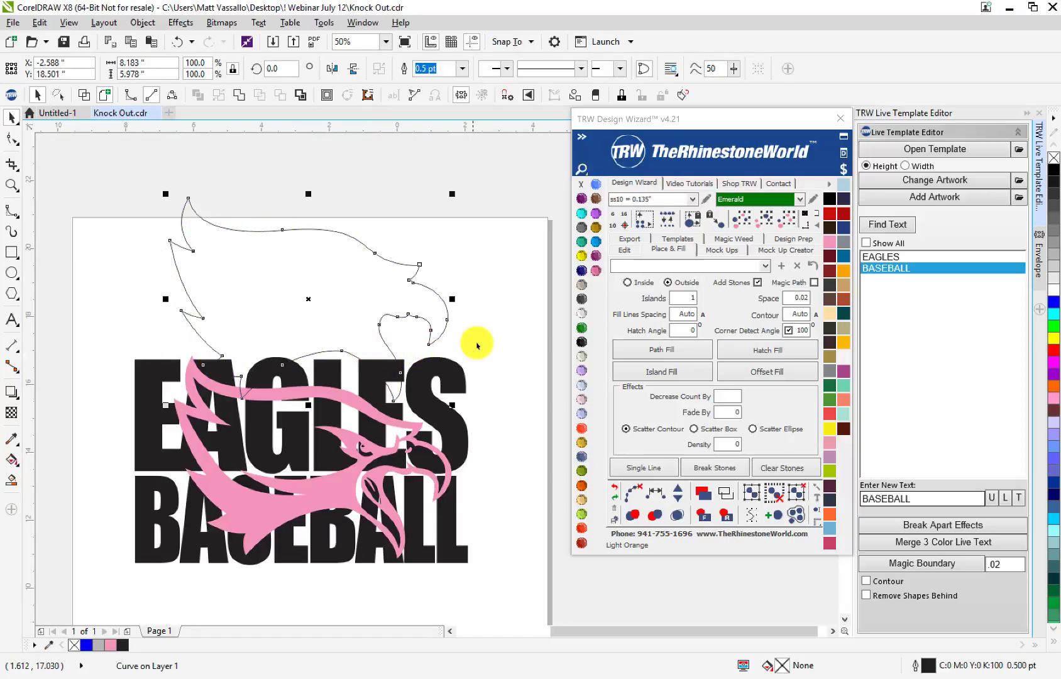
{"action": "key", "text": "ctrl+z"}
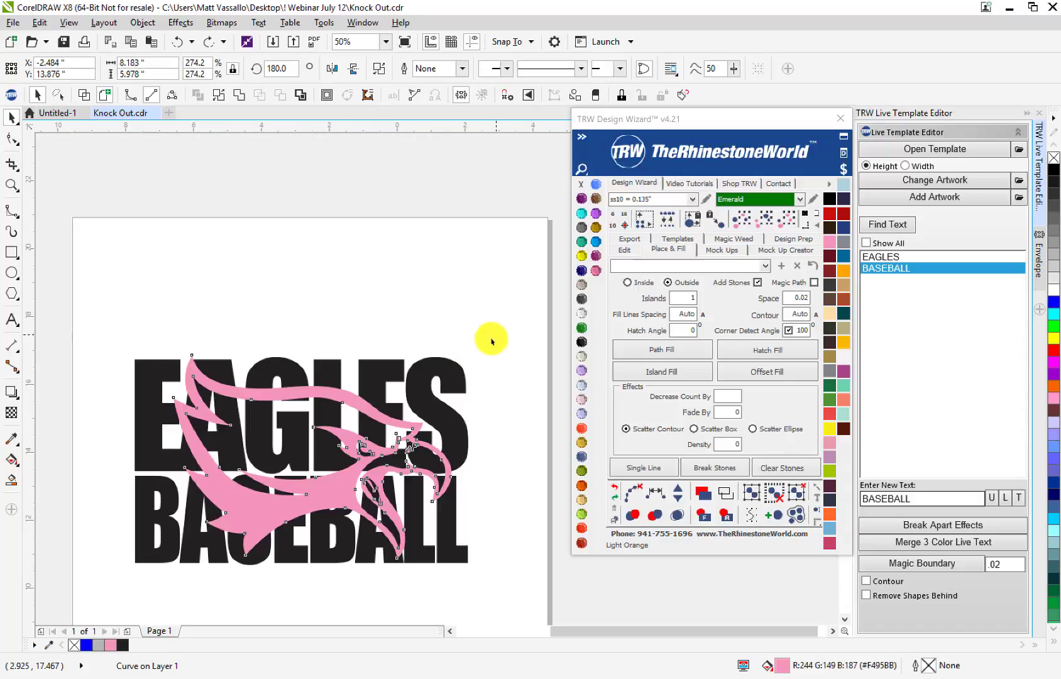
{"action": "left_click", "coordinate": [488, 341]}
- Select the EAGLES BASEBALL lettering and eagle head together and create a single boundary outline around the whole design
{"action": "scroll", "coordinate": [439, 319], "scroll_direction": "down", "scroll_amount": 1}
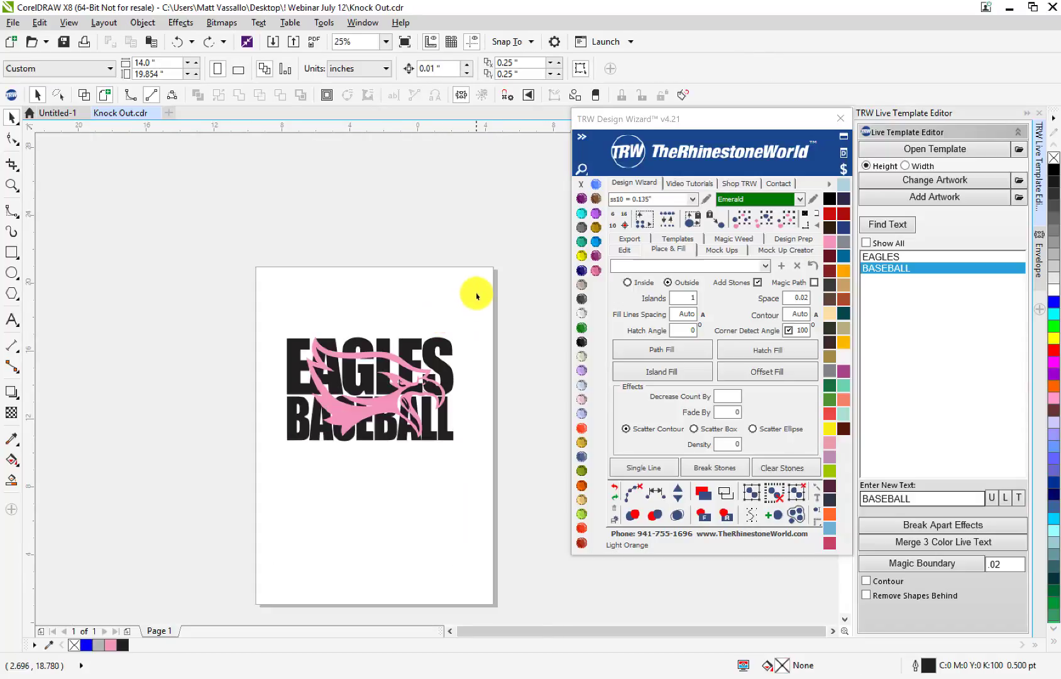
{"action": "left_click_drag", "start_coordinate": [494, 288], "coordinate": [269, 483]}
{"action": "scroll", "coordinate": [390, 397], "scroll_direction": "up", "scroll_amount": 1}
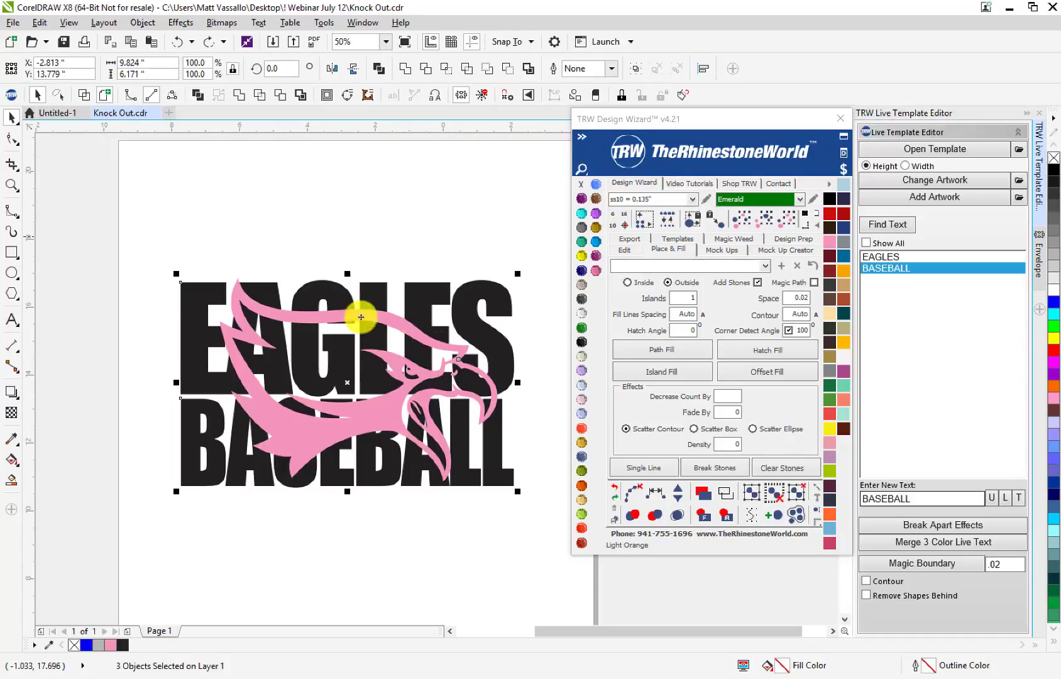
{"action": "left_click_drag", "start_coordinate": [160, 235], "coordinate": [539, 503]}
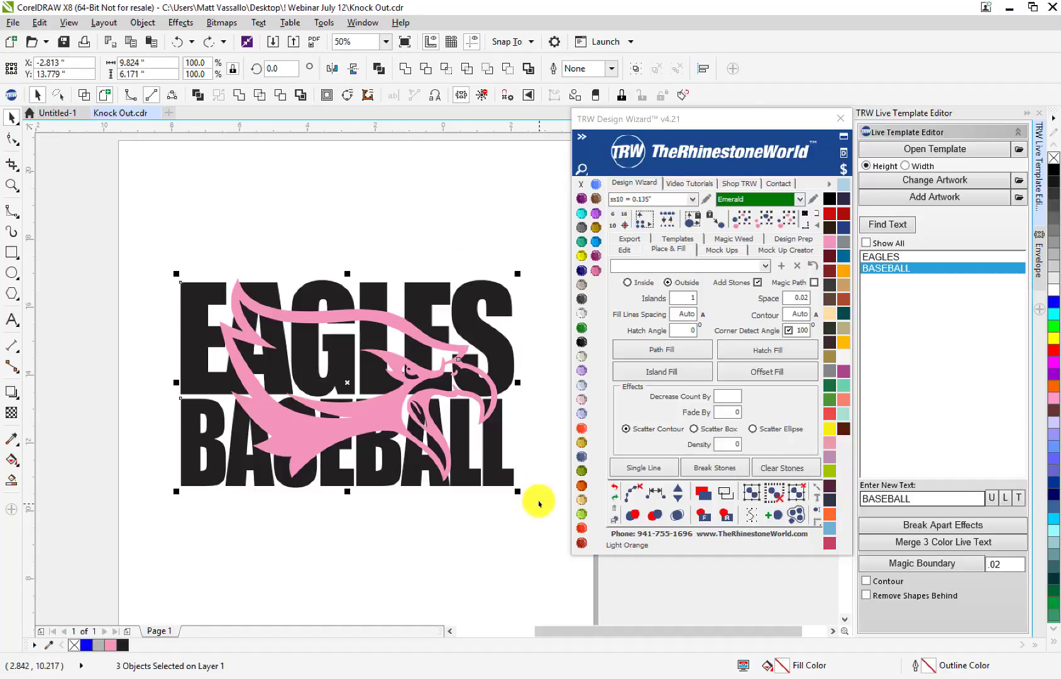
{"action": "left_click", "coordinate": [301, 100]}
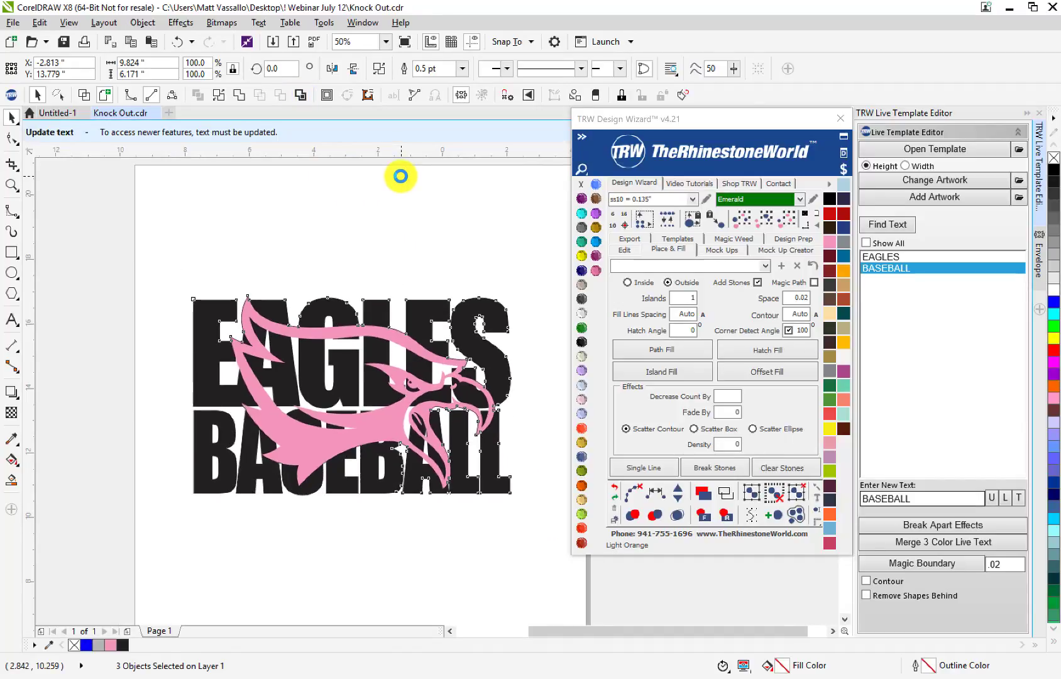
- Clear the selection and move the combined boundary outline below the EAGLES BASEBALL lettering
{"action": "left_click", "coordinate": [399, 219]}
{"action": "scroll", "coordinate": [400, 220], "scroll_direction": "down", "scroll_amount": 2}
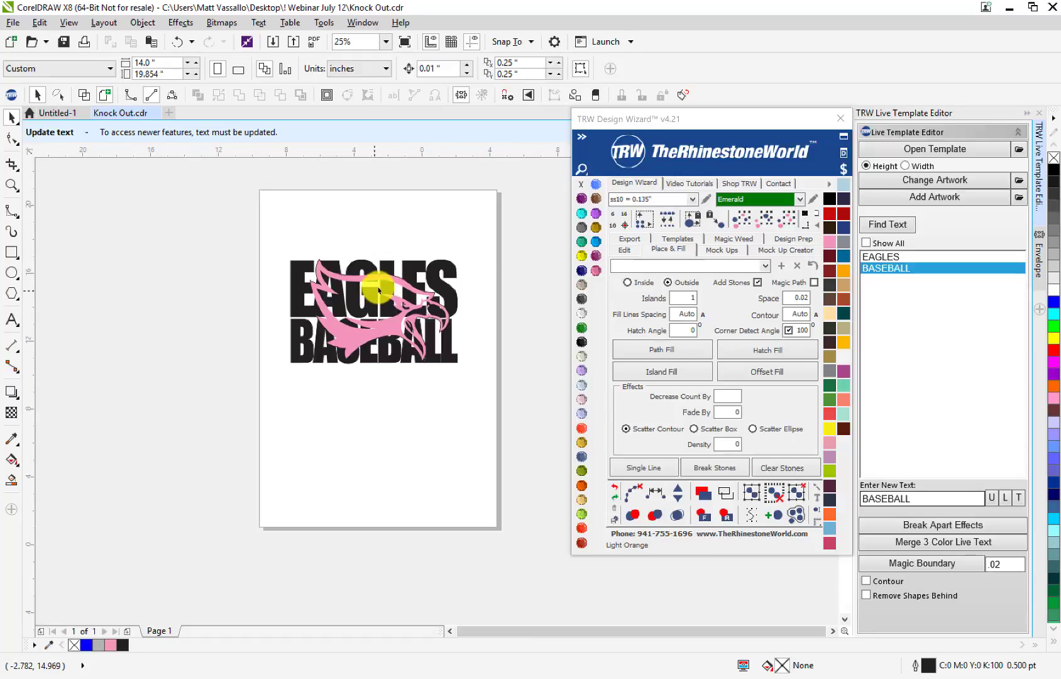
{"action": "left_click_drag", "start_coordinate": [377, 289], "coordinate": [362, 410]}
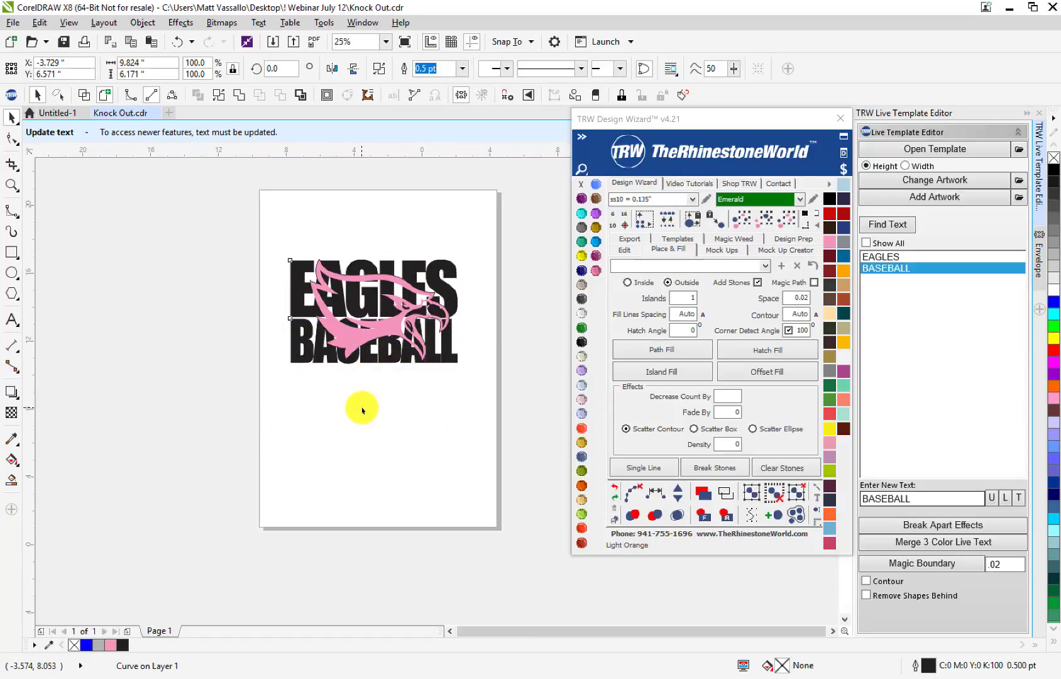
- Examine the combined boundary outline from the left edge across the letters and compare it with the original artwork
{"action": "scroll", "coordinate": [388, 418], "scroll_direction": "up", "scroll_amount": 1}
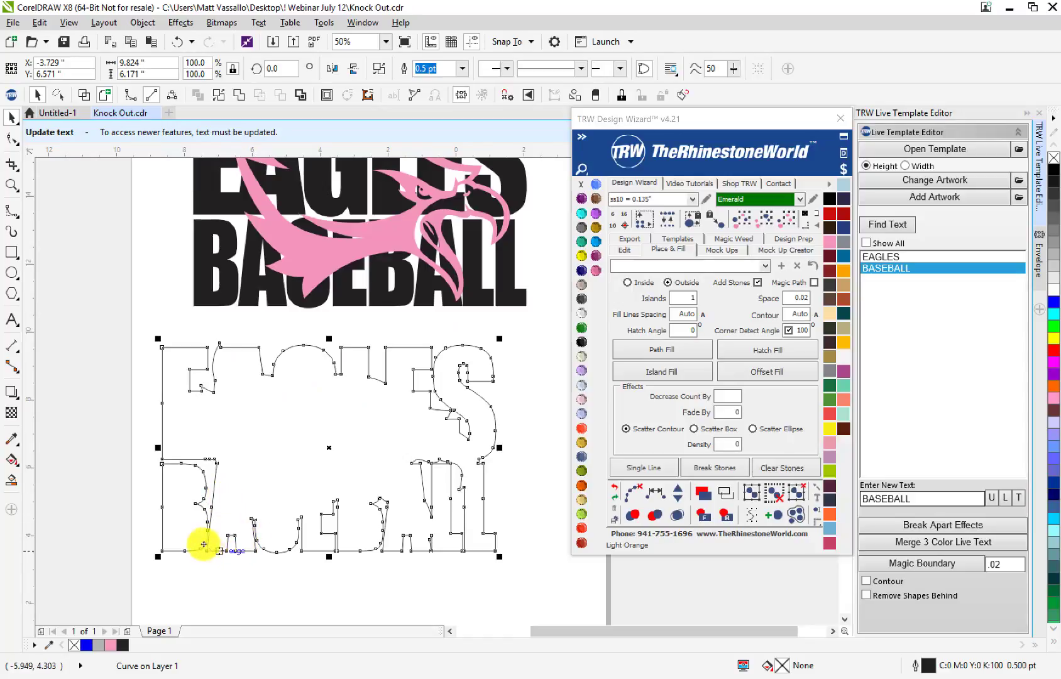
{"action": "scroll", "coordinate": [163, 534], "scroll_direction": "up", "scroll_amount": 1}
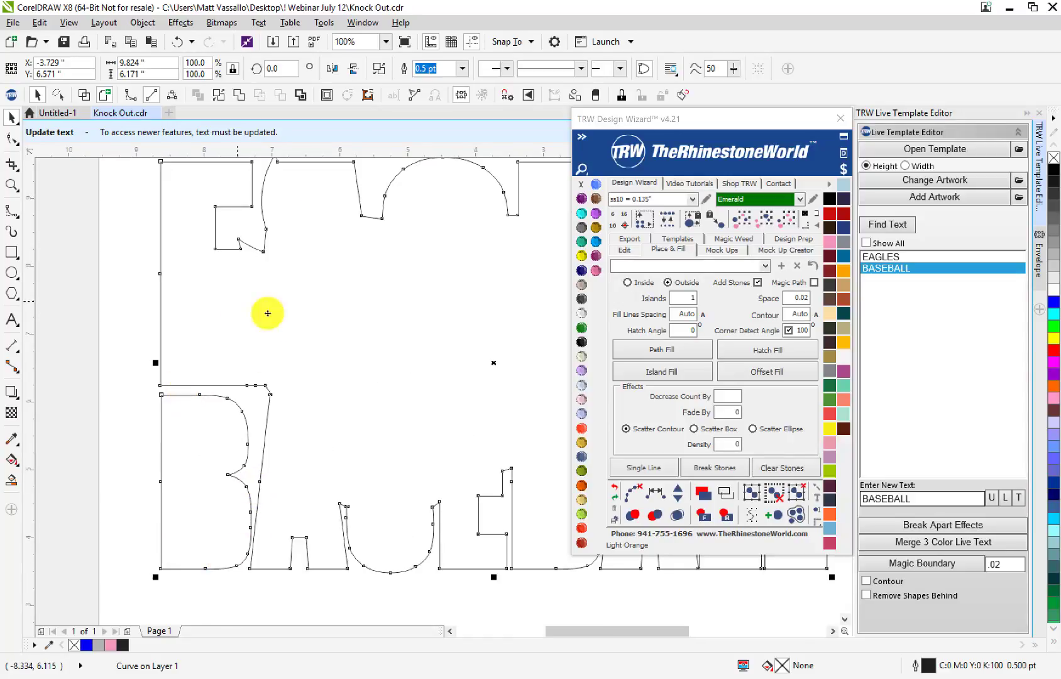
{"action": "scroll", "coordinate": [271, 345], "scroll_direction": "down", "scroll_amount": 1}
{"action": "scroll", "coordinate": [282, 279], "scroll_direction": "down", "scroll_amount": 1}
{"action": "scroll", "coordinate": [277, 208], "scroll_direction": "up", "scroll_amount": 1}
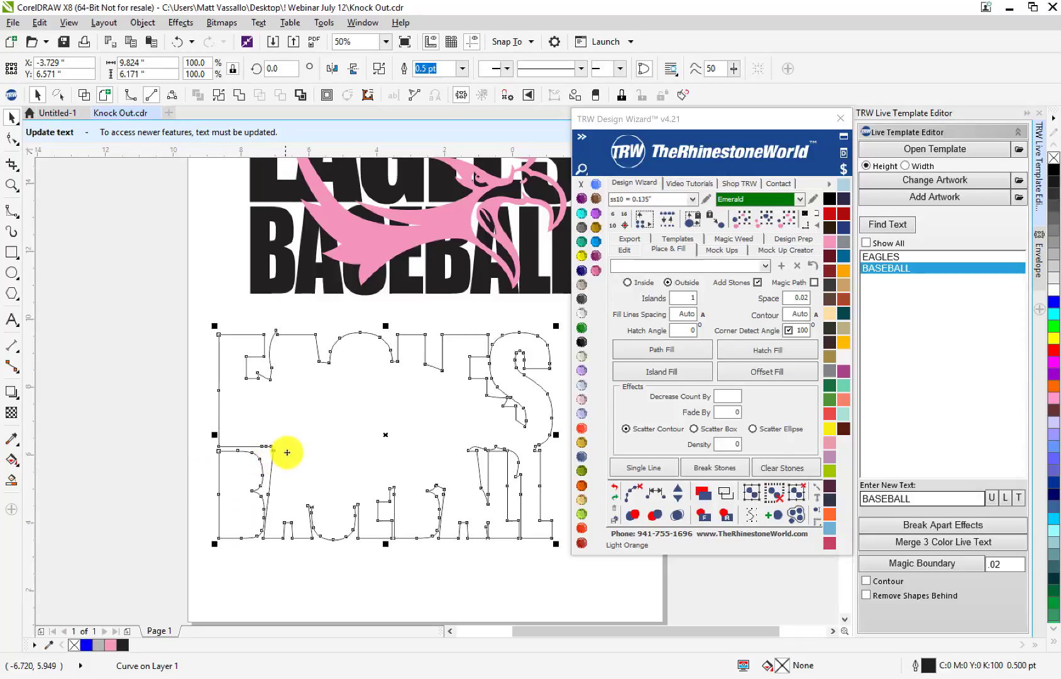
{"action": "scroll", "coordinate": [284, 450], "scroll_direction": "down", "scroll_amount": 1}
{"action": "scroll", "coordinate": [355, 376], "scroll_direction": "up", "scroll_amount": 1}
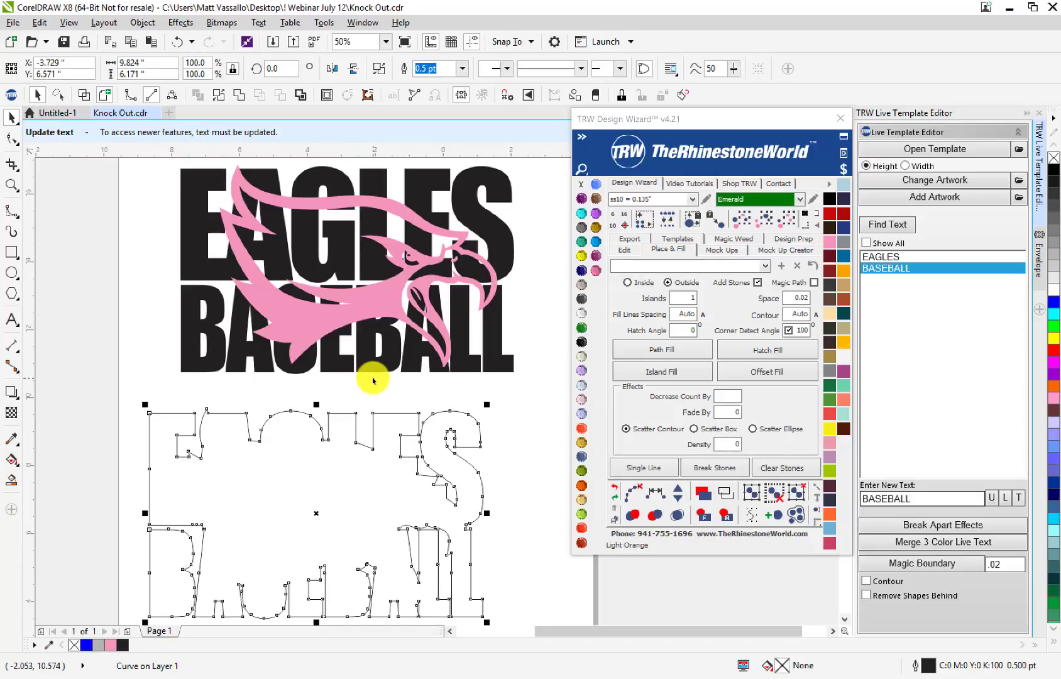
{"action": "scroll", "coordinate": [373, 380], "scroll_direction": "down", "scroll_amount": 1}
{"action": "scroll", "coordinate": [381, 440], "scroll_direction": "up", "scroll_amount": 1}
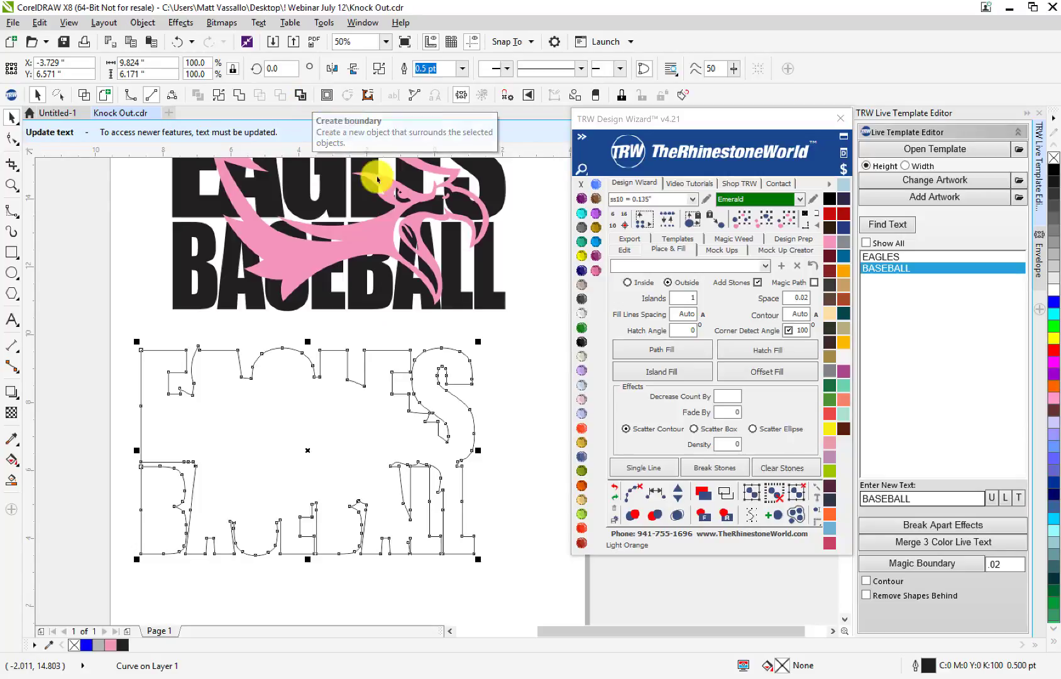
{"action": "scroll", "coordinate": [409, 236], "scroll_direction": "down", "scroll_amount": 1}
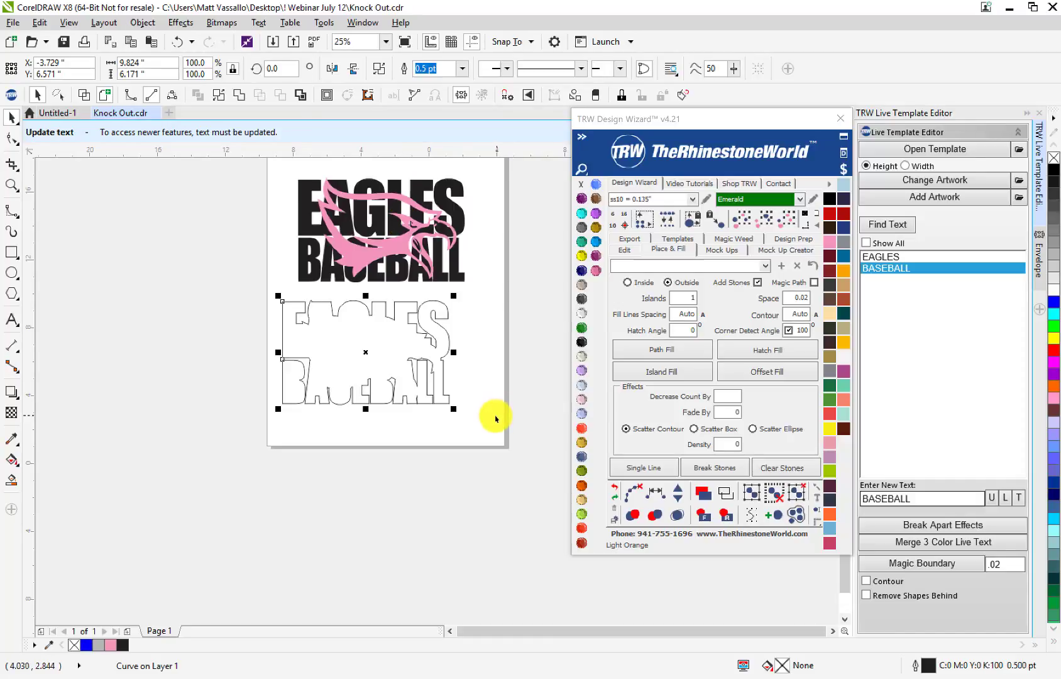
- Delete the combined boundary outline below the lettering
{"action": "left_click_drag", "start_coordinate": [493, 417], "coordinate": [252, 295]}
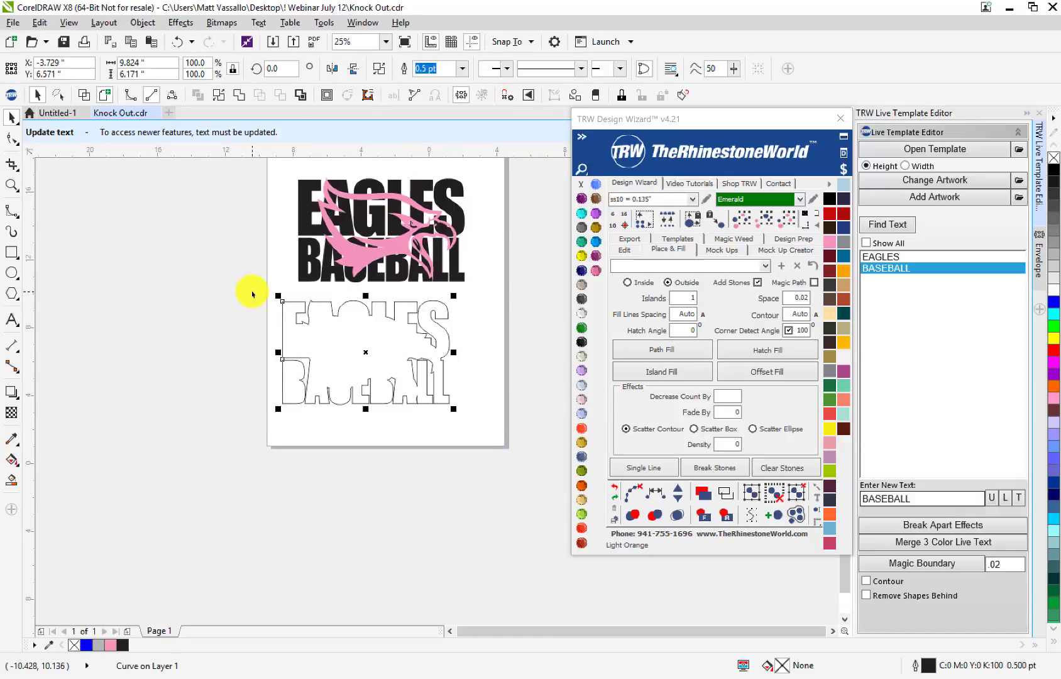
{"action": "key", "text": "Delete"}
{"action": "scroll", "coordinate": [311, 237], "scroll_direction": "down", "scroll_amount": 1}
{"action": "scroll", "coordinate": [339, 226], "scroll_direction": "up", "scroll_amount": 1}
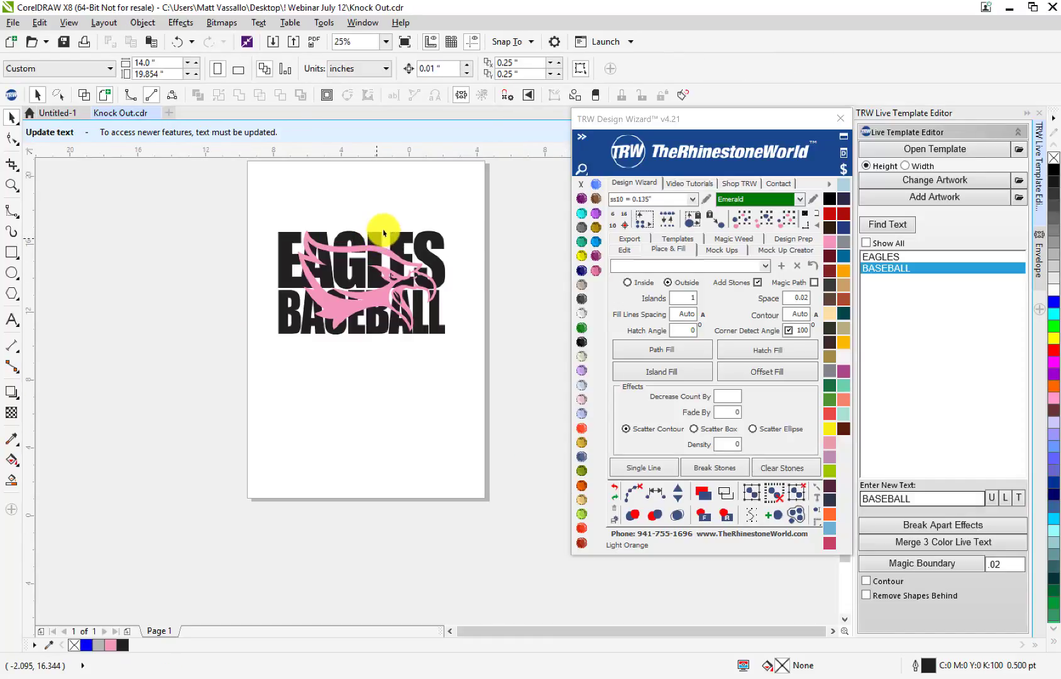
{"action": "scroll", "coordinate": [384, 233], "scroll_direction": "up", "scroll_amount": 1}
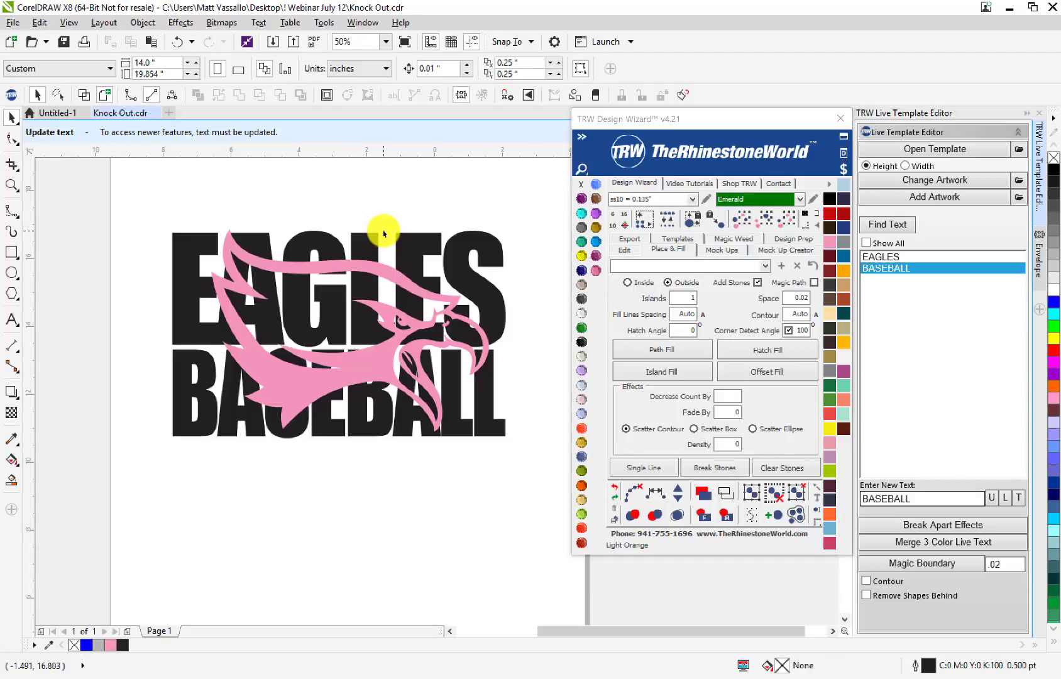
{"action": "left_click", "coordinate": [386, 268]}
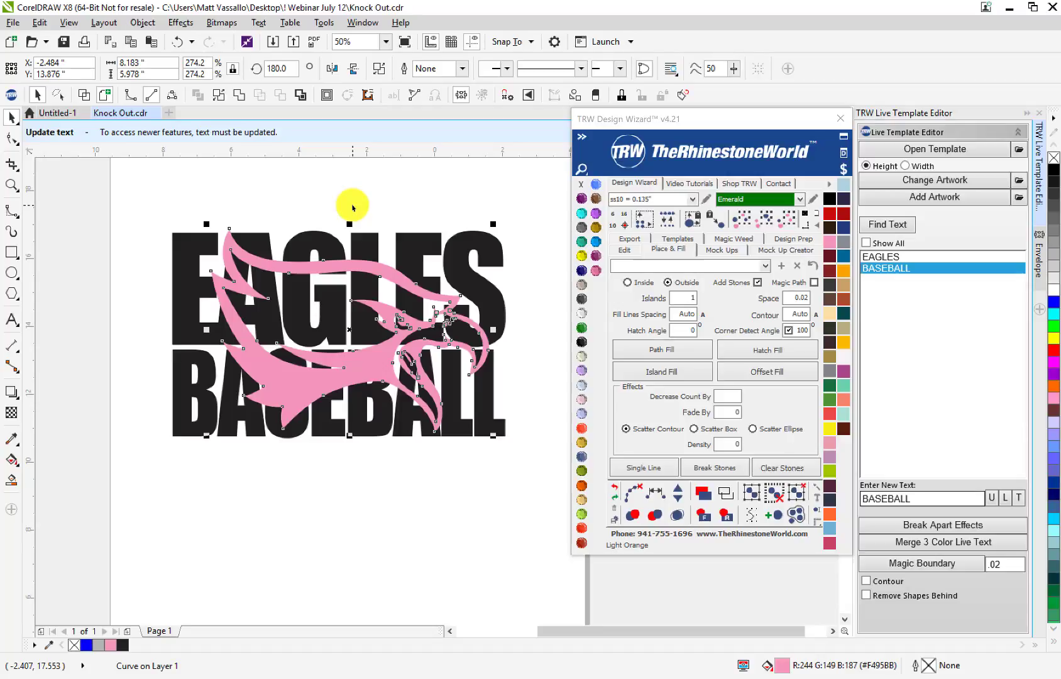
{"action": "key", "text": "Escape"}
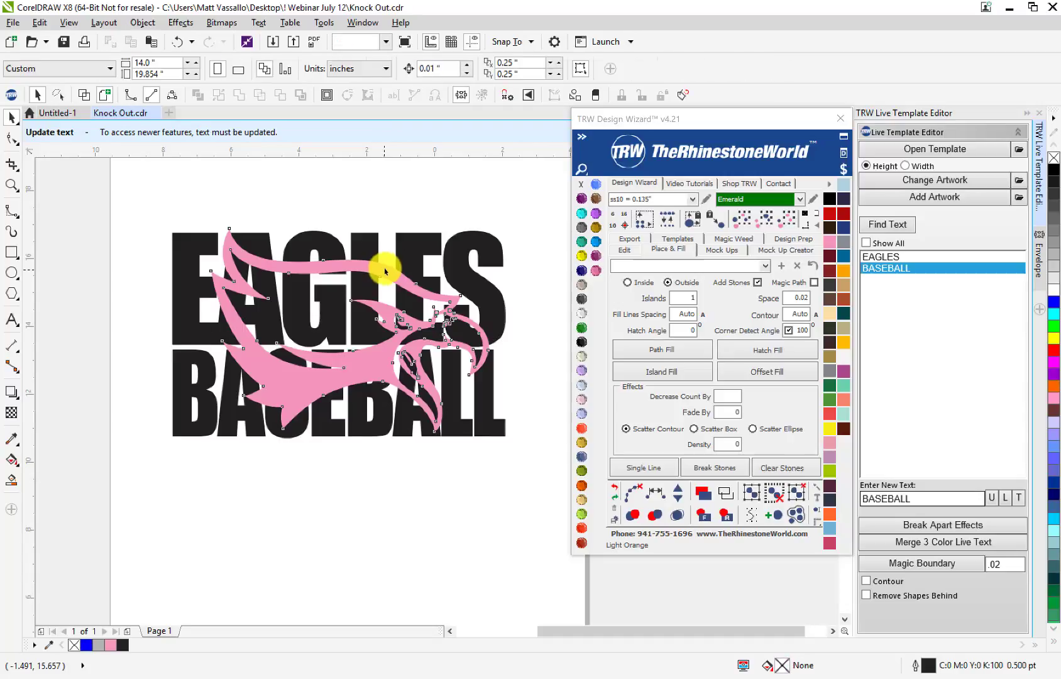
{"action": "left_click", "coordinate": [385, 270]}
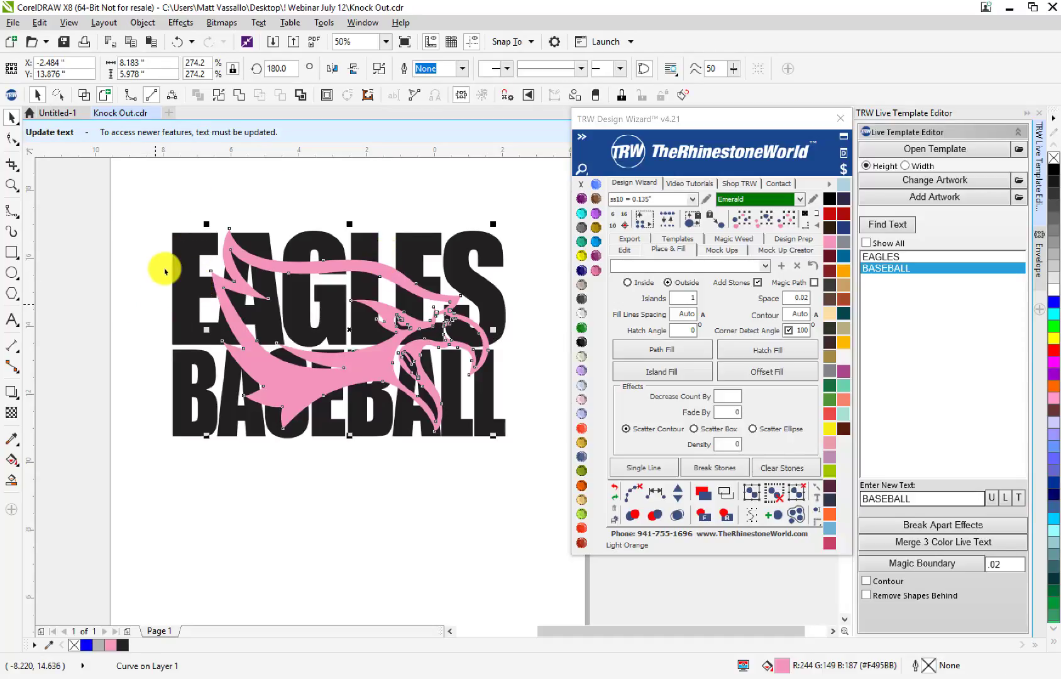
{"action": "left_click", "coordinate": [316, 197]}
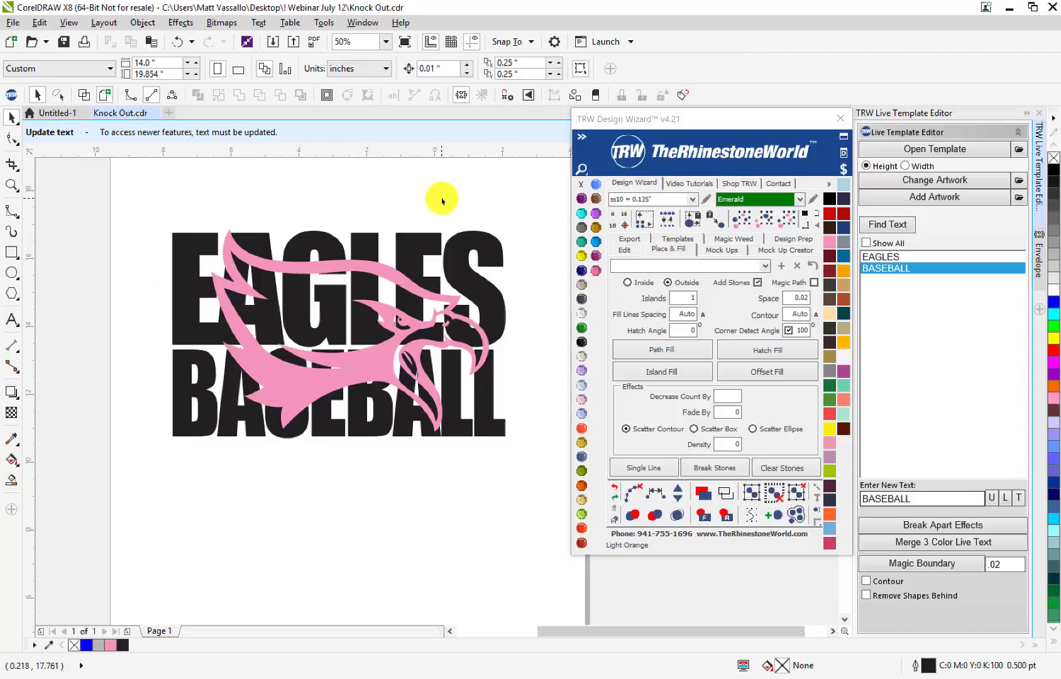
- Create a boundary outline around the eagle head alone and move it below the lettering
{"action": "left_click", "coordinate": [388, 280]}
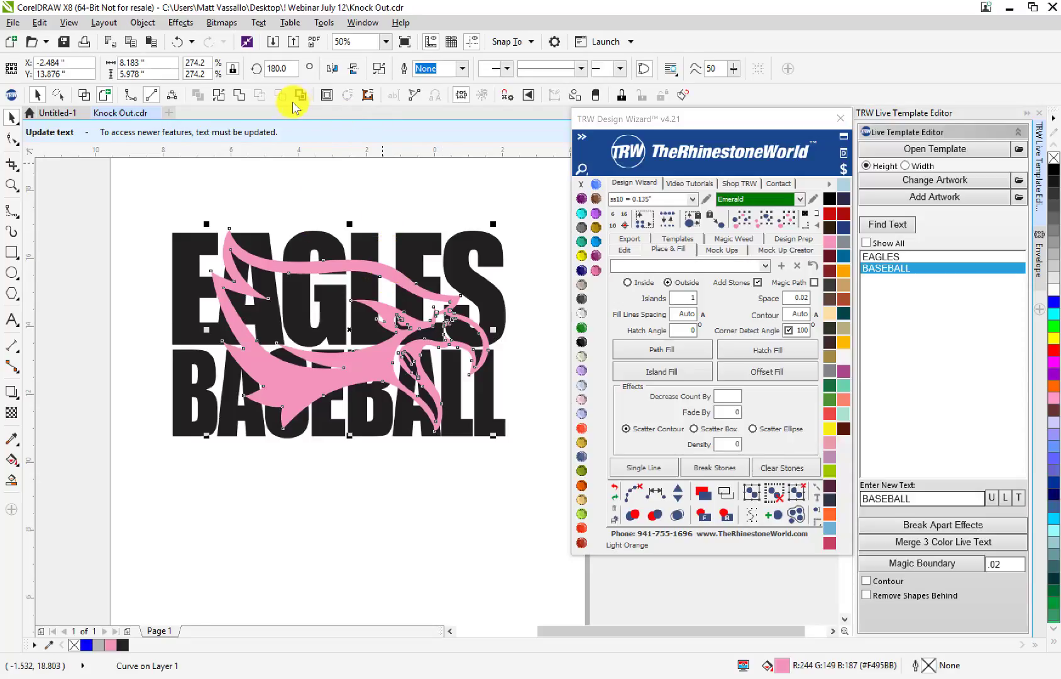
{"action": "left_click", "coordinate": [299, 101]}
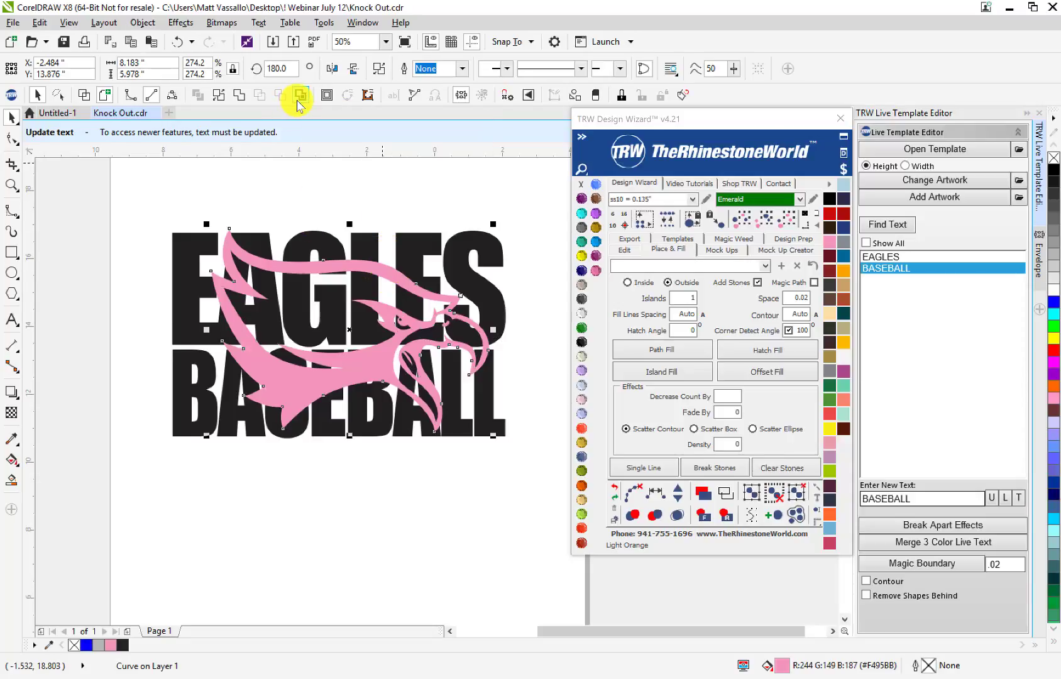
{"action": "left_click", "coordinate": [381, 193]}
{"action": "left_click_drag", "start_coordinate": [307, 262], "coordinate": [153, 253]}
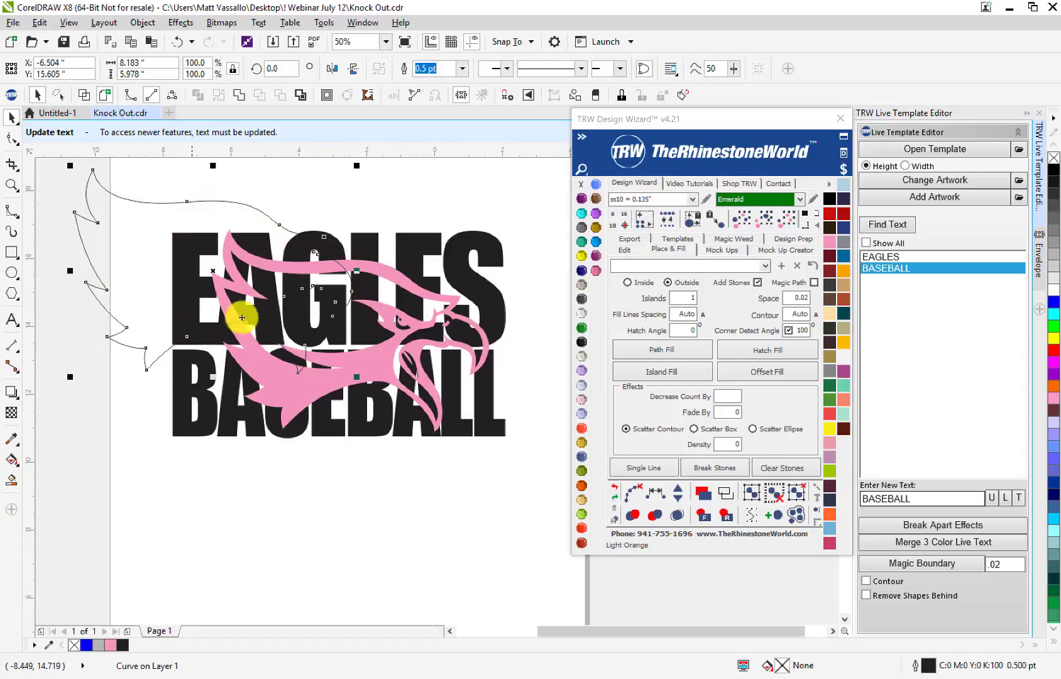
{"action": "scroll", "coordinate": [251, 218], "scroll_direction": "down", "scroll_amount": 1}
{"action": "mouse_move", "coordinate": [234, 243]}
{"action": "left_mouse_down"}
{"action": "mouse_move", "coordinate": [282, 373]}
{"action": "mouse_move", "coordinate": [306, 381]}
{"action": "left_mouse_up"}
{"action": "scroll", "coordinate": [305, 380], "scroll_direction": "up", "scroll_amount": 1}
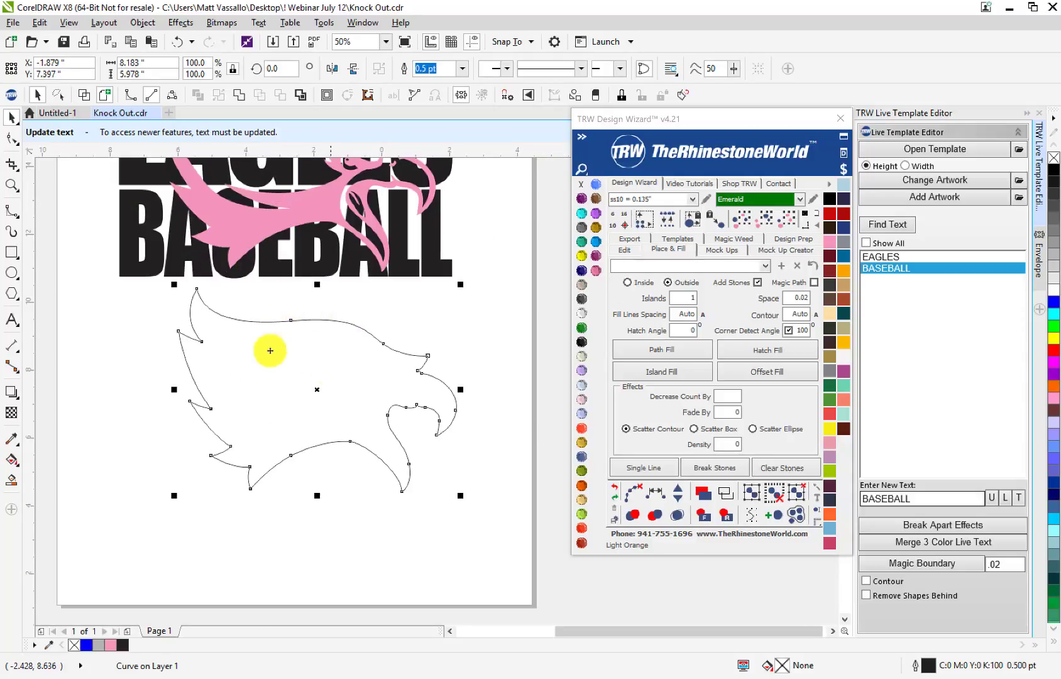
{"action": "scroll", "coordinate": [311, 364], "scroll_direction": "down", "scroll_amount": 1}
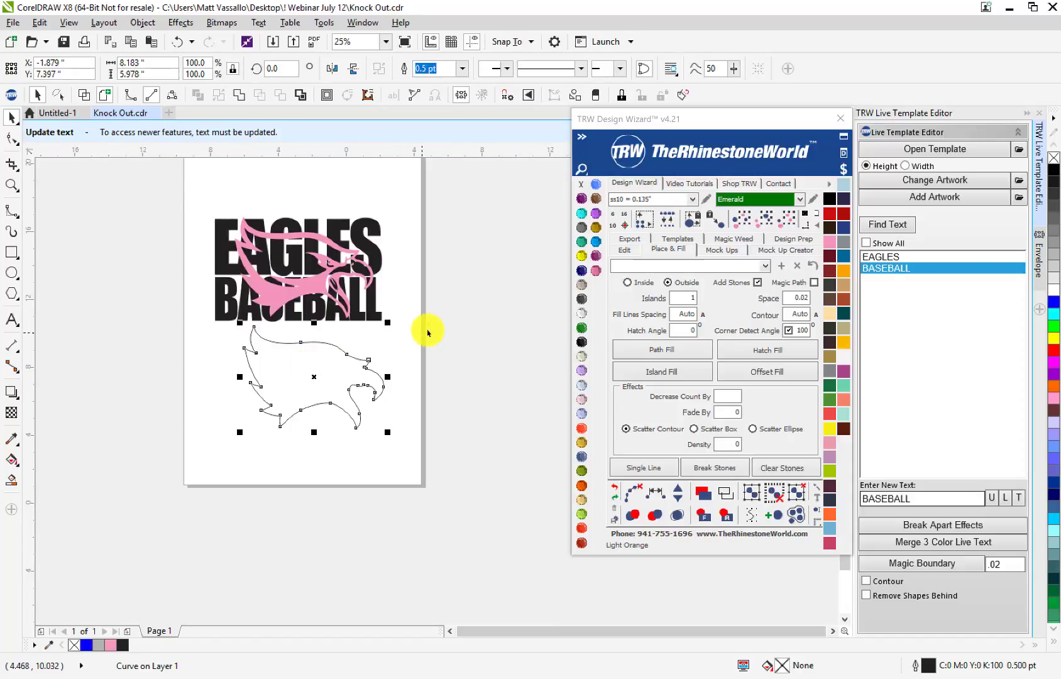
- Undo the moves of the eagle head outline and the creation of its boundary
{"action": "key", "text": "ctrl+z"}
{"action": "key", "text": "ctrl+z"}
{"action": "key", "text": "ctrl+z"}
{"action": "key", "text": "ctrl+z"}
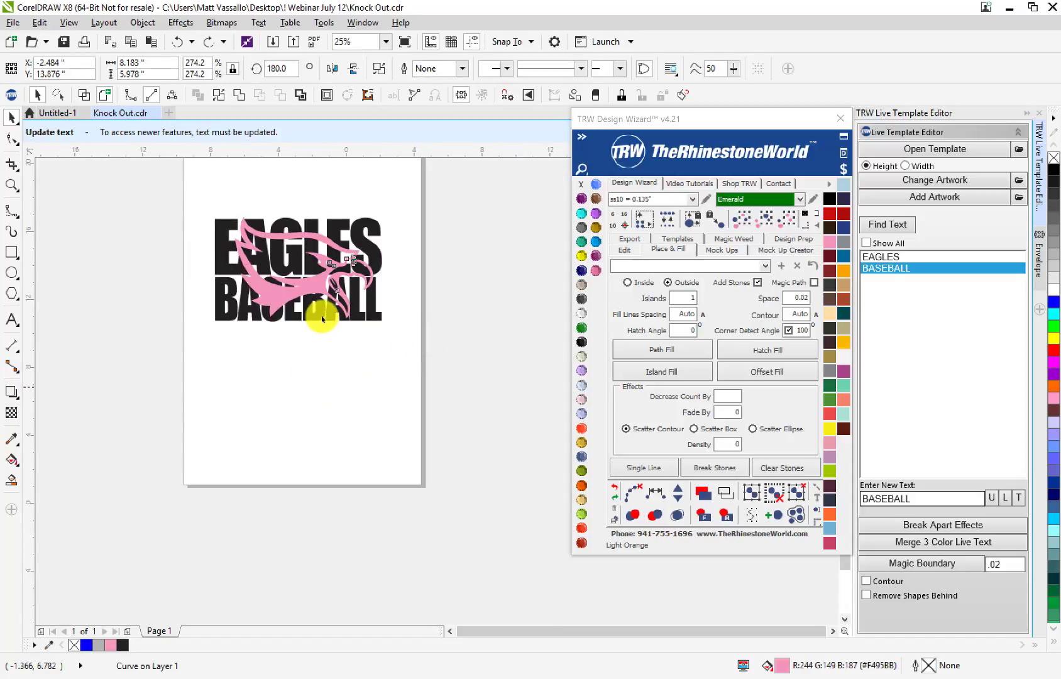
- Try outlining the eagle head with a boundary below the lettering, pull the outline aside, and undo these changes
{"action": "left_click_drag", "start_coordinate": [322, 318], "coordinate": [328, 445]}
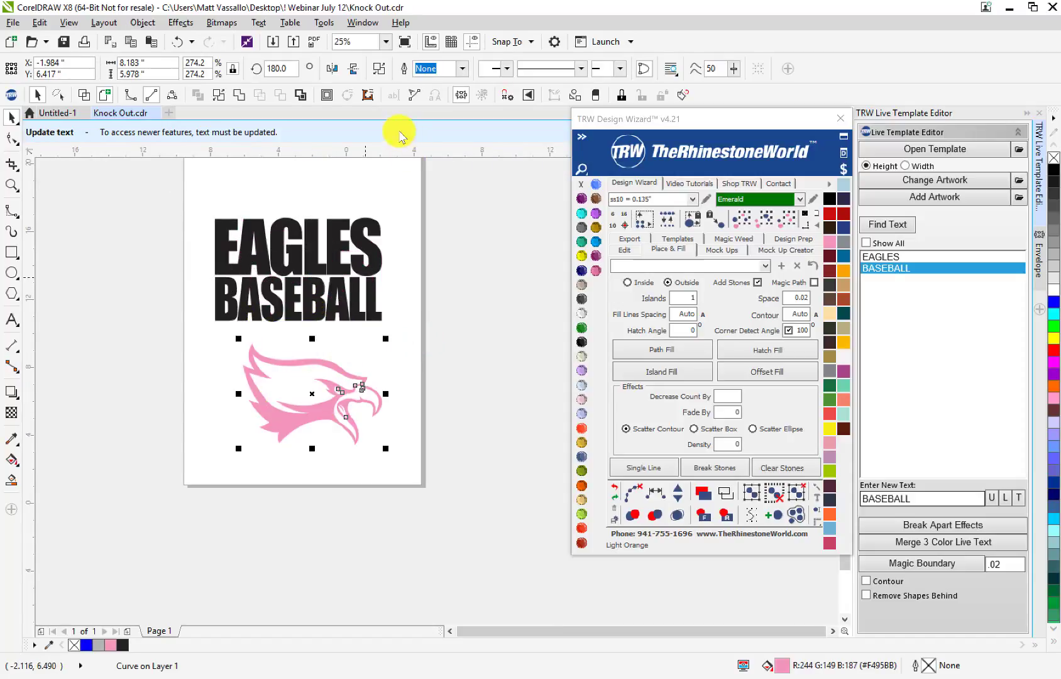
{"action": "left_click", "coordinate": [301, 100]}
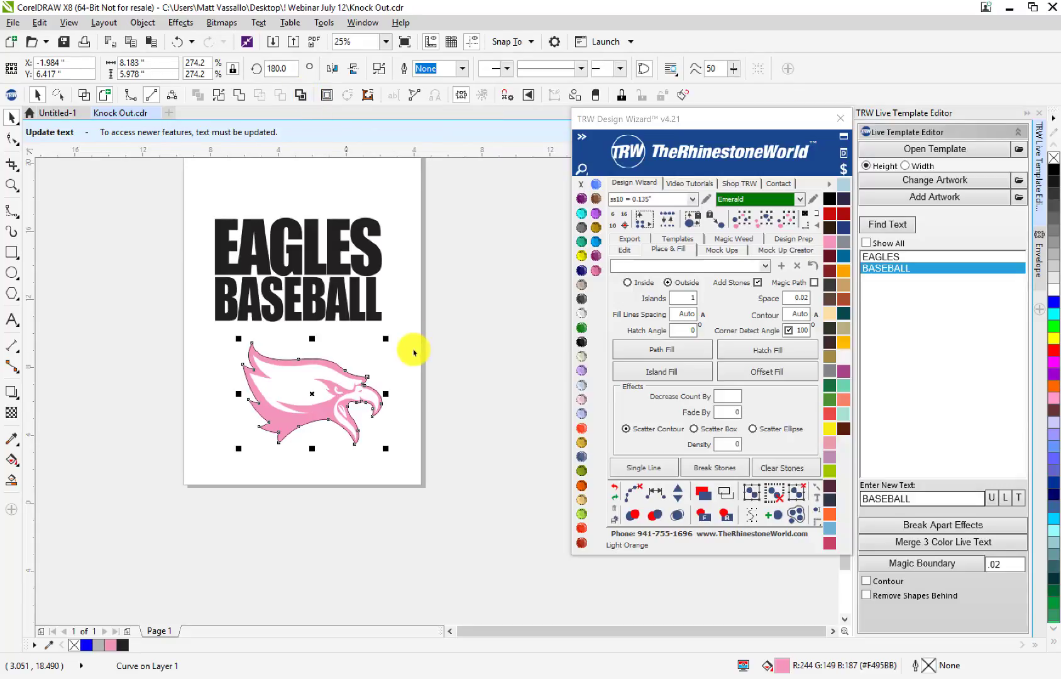
{"action": "left_click_drag", "start_coordinate": [278, 391], "coordinate": [165, 400]}
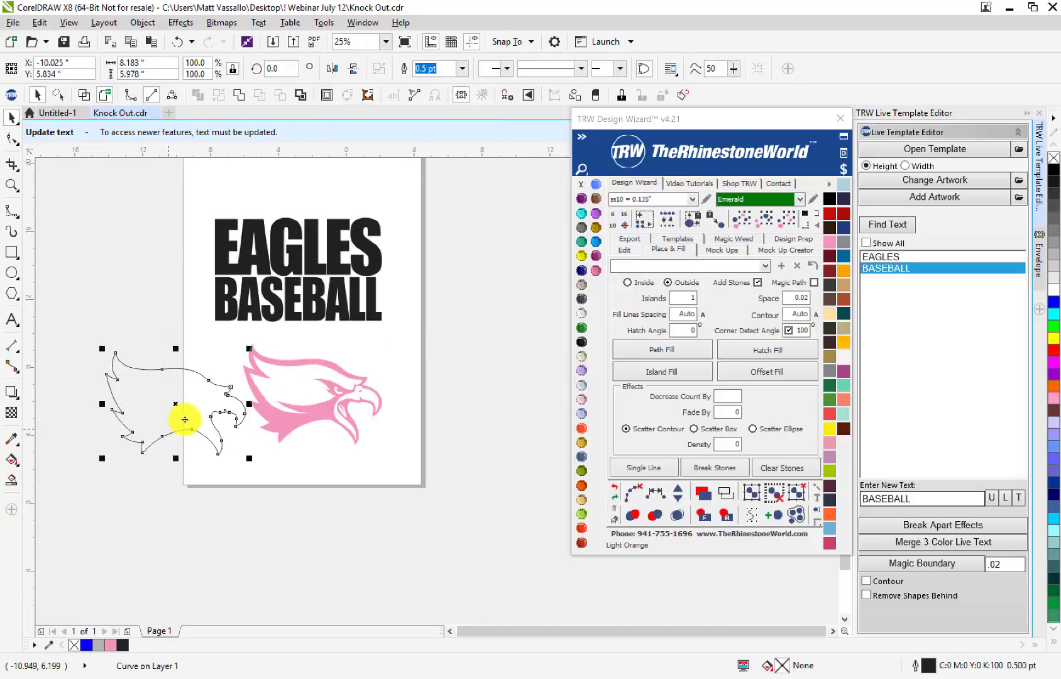
{"action": "key", "text": "ctrl+z"}
{"action": "key", "text": "ctrl+z"}
{"action": "key", "text": "ctrl+z"}
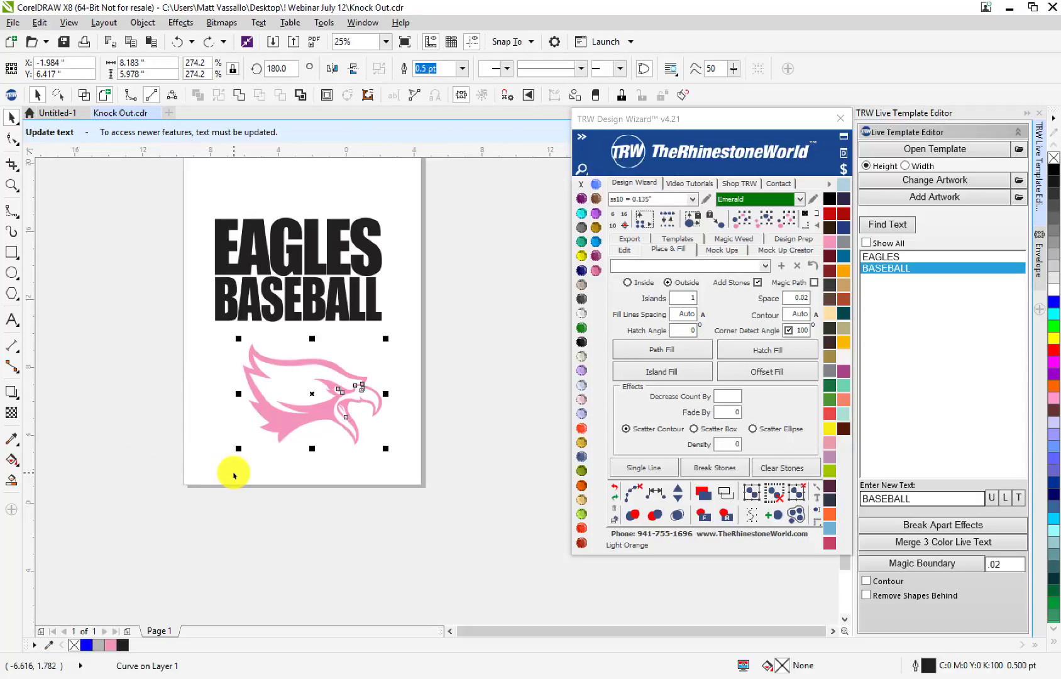
{"action": "key", "text": "Escape"}
- Create a boundary outline around the eagle head in place on the lettering and send it behind the artwork
{"action": "scroll", "coordinate": [333, 221], "scroll_direction": "up", "scroll_amount": 1}
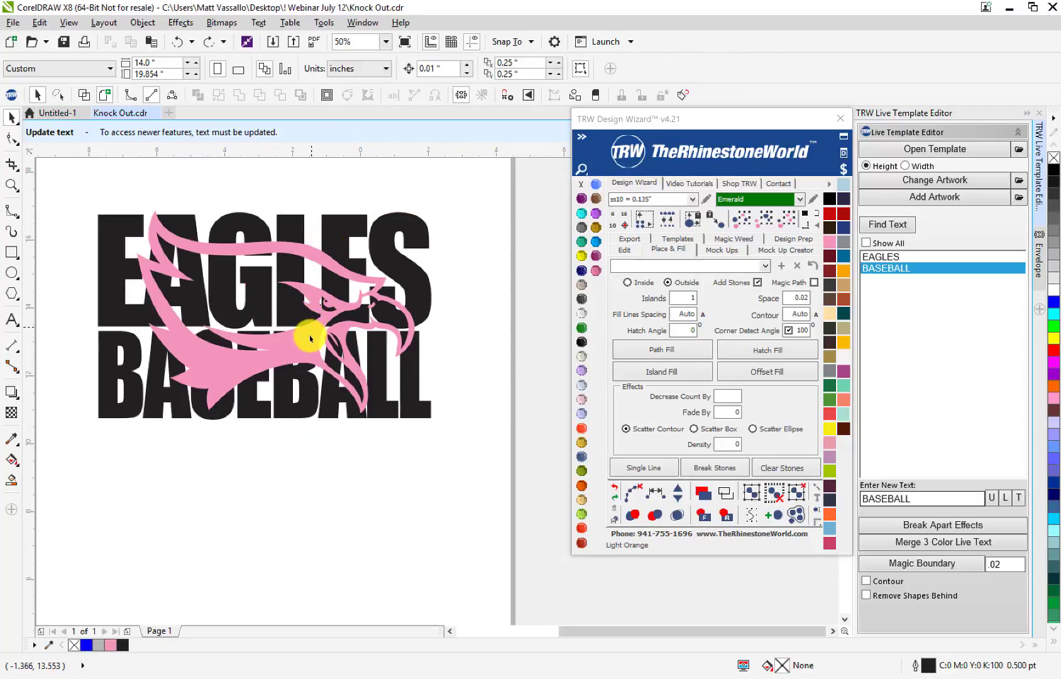
{"action": "left_click", "coordinate": [308, 339]}
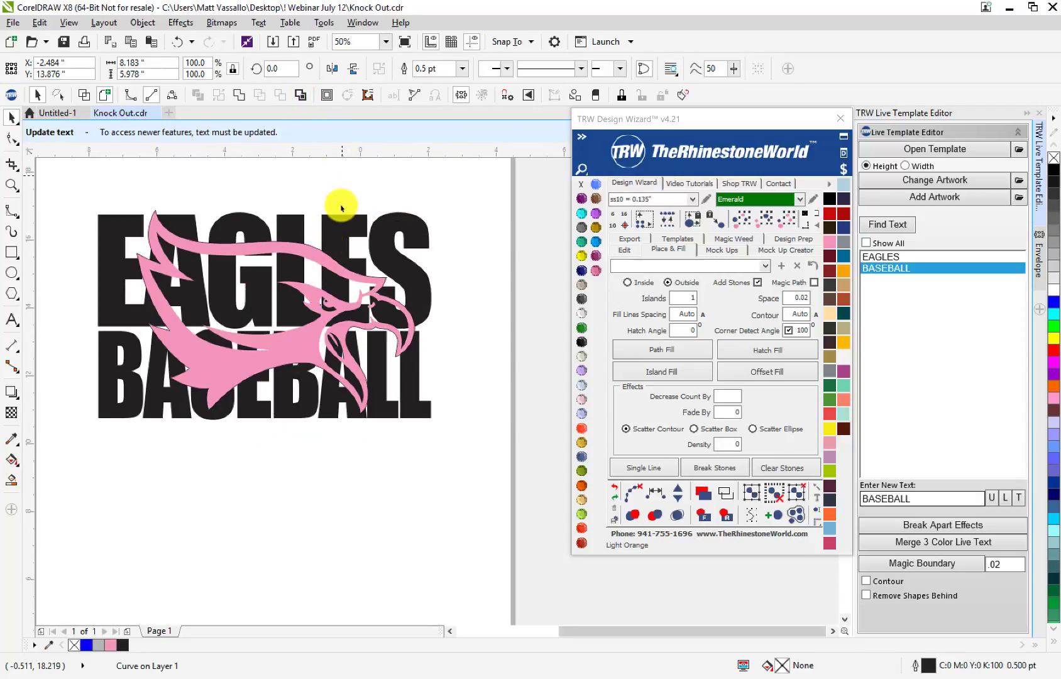
{"action": "scroll", "coordinate": [343, 167], "scroll_direction": "down", "scroll_amount": 1}
{"action": "left_click_drag", "start_coordinate": [330, 238], "coordinate": [380, 351]}
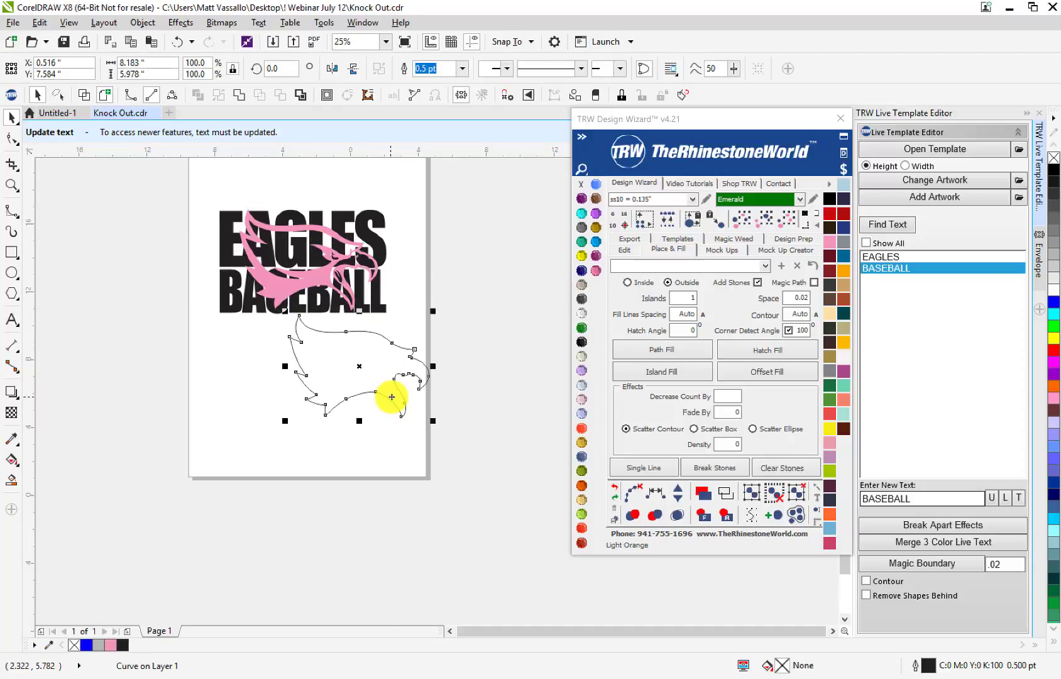
{"action": "key", "text": "ctrl+z"}
{"action": "scroll", "coordinate": [325, 239], "scroll_direction": "up", "scroll_amount": 1}
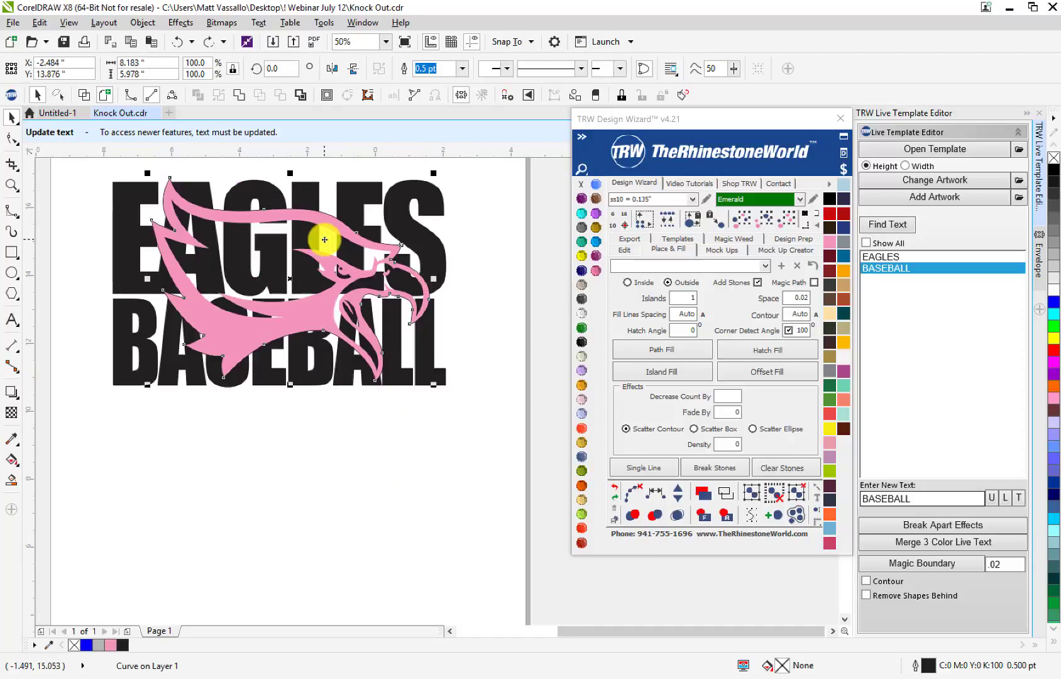
{"action": "left_click", "coordinate": [726, 517]}
{"action": "left_click", "coordinate": [364, 454]}
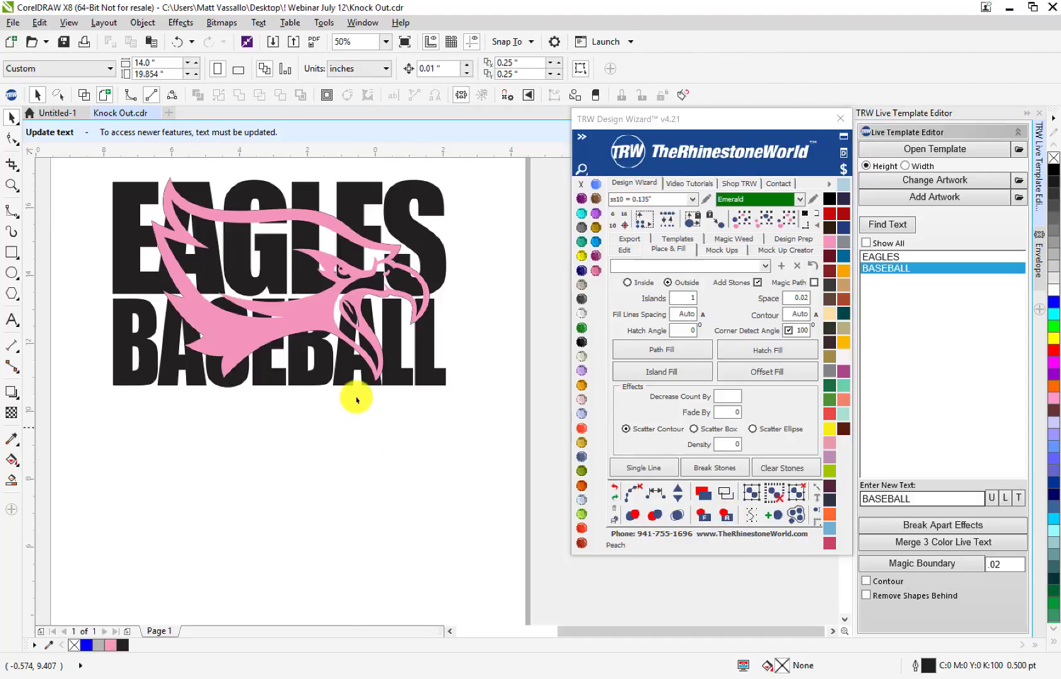
- Try moving the pink eagle head off the lettering to check the outline behind it, and undo the move
{"action": "scroll", "coordinate": [355, 395], "scroll_direction": "down", "scroll_amount": 1}
{"action": "scroll", "coordinate": [336, 308], "scroll_direction": "up", "scroll_amount": 1}
{"action": "left_click", "coordinate": [326, 356]}
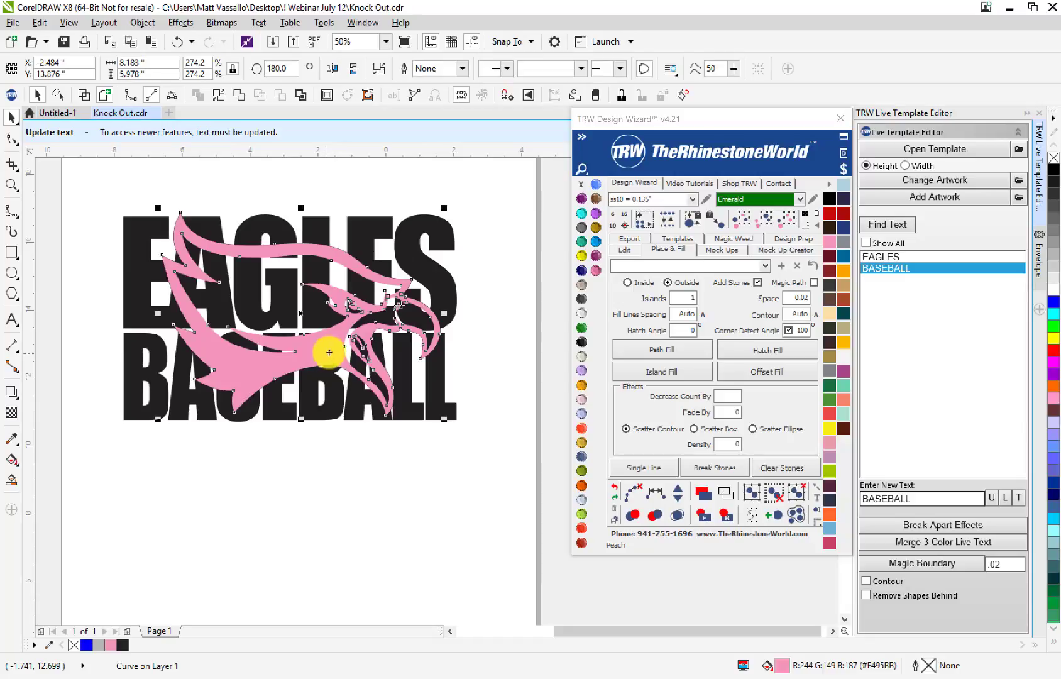
{"action": "left_click", "coordinate": [139, 310]}
{"action": "scroll", "coordinate": [194, 320], "scroll_direction": "up", "scroll_amount": 1}
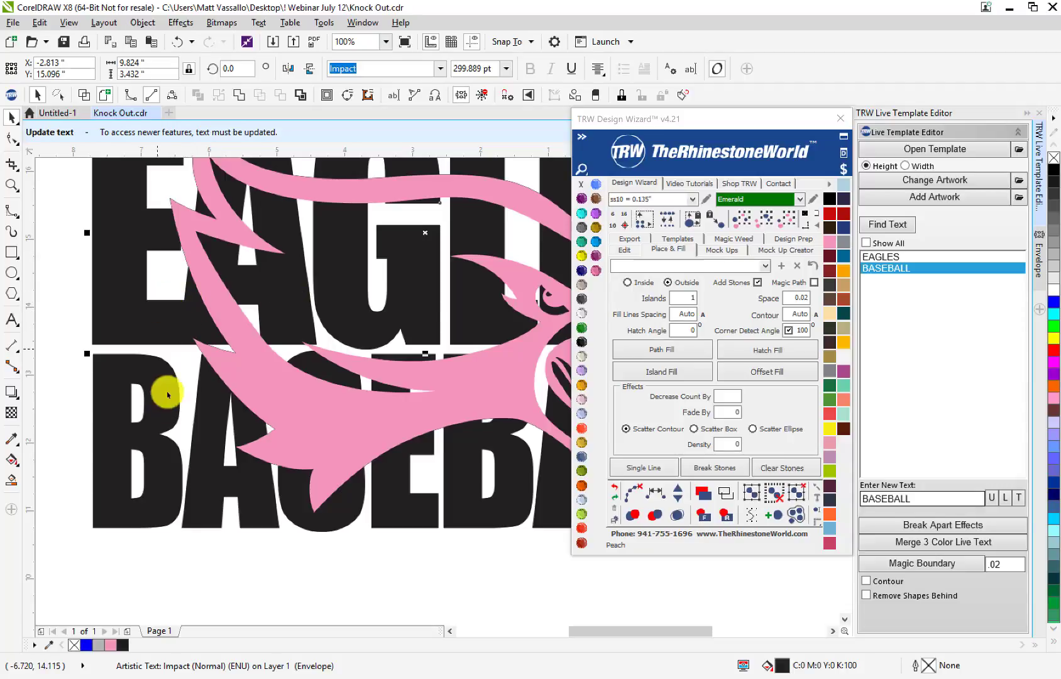
{"action": "scroll", "coordinate": [185, 402], "scroll_direction": "down", "scroll_amount": 1}
{"action": "left_click_drag", "start_coordinate": [245, 431], "coordinate": [347, 553]}
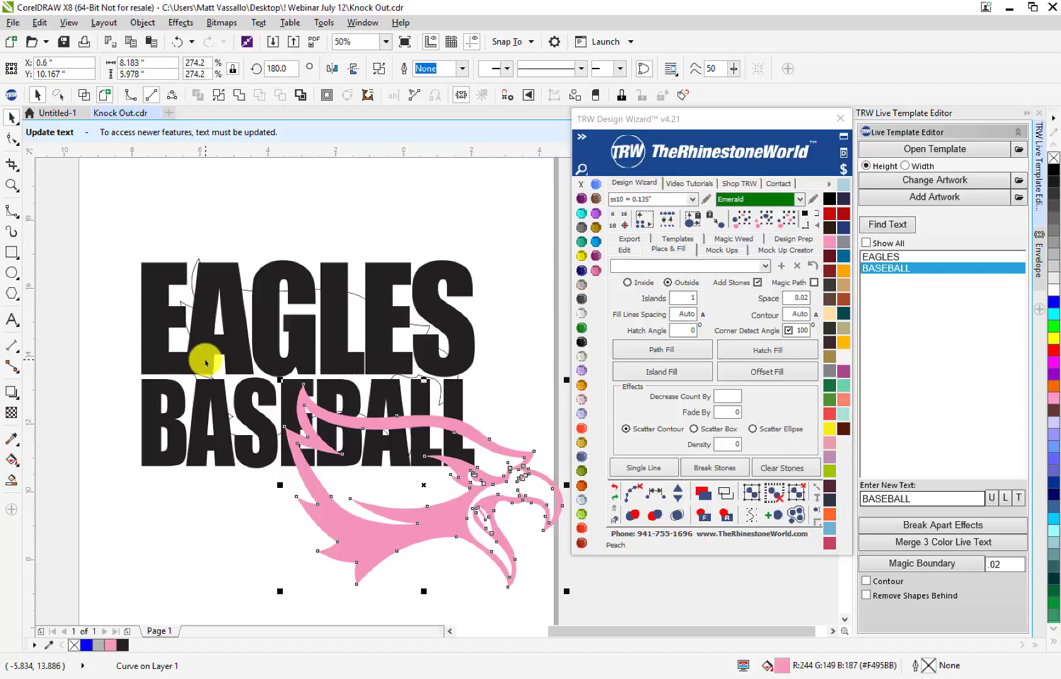
{"action": "key", "text": "ctrl+z"}
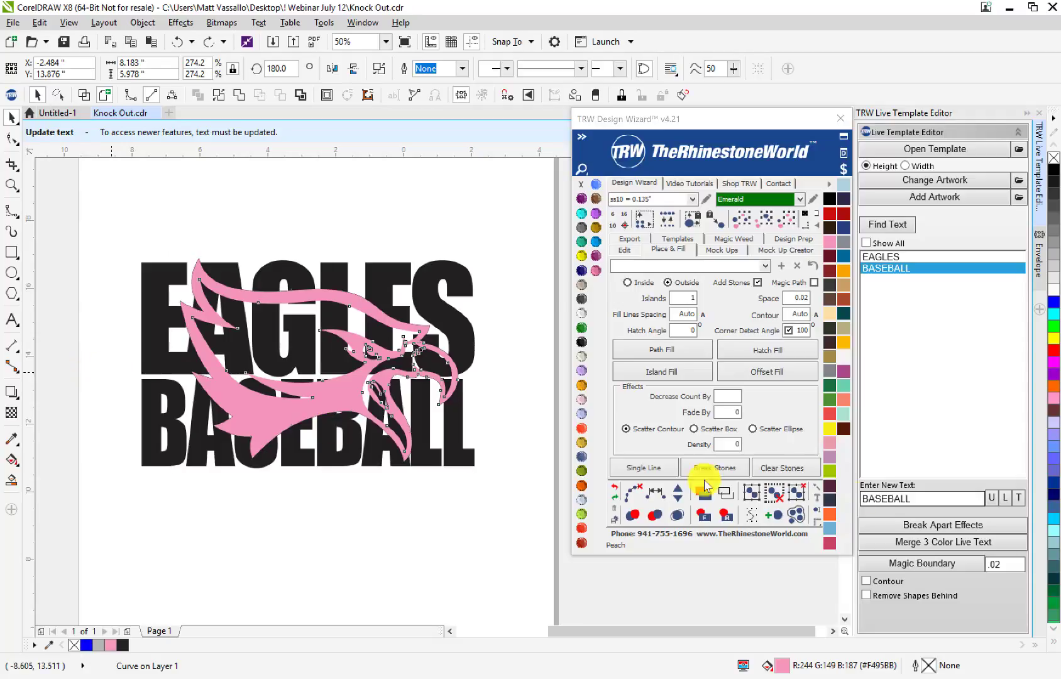
- Clear the selection and switch the design to wireframe view
{"action": "key", "text": "Escape"}
{"action": "left_click", "coordinate": [725, 499]}
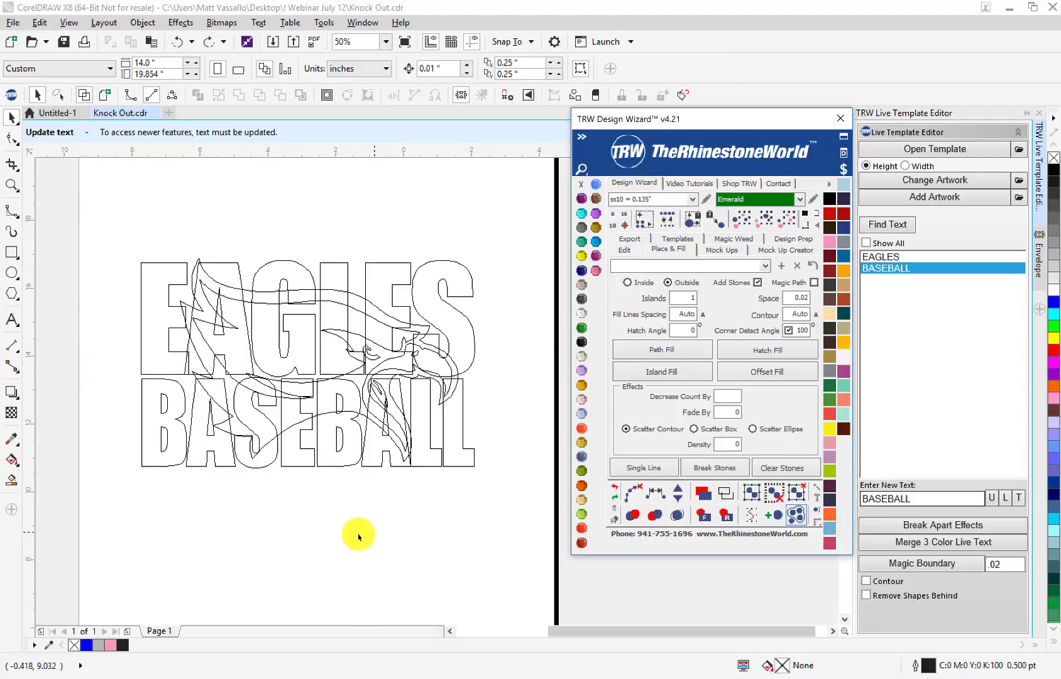
- Examine in wireframe where the letters overlap each other and the eagle outline, and return to the filled view
{"action": "scroll", "coordinate": [177, 356], "scroll_direction": "up", "scroll_amount": 3}
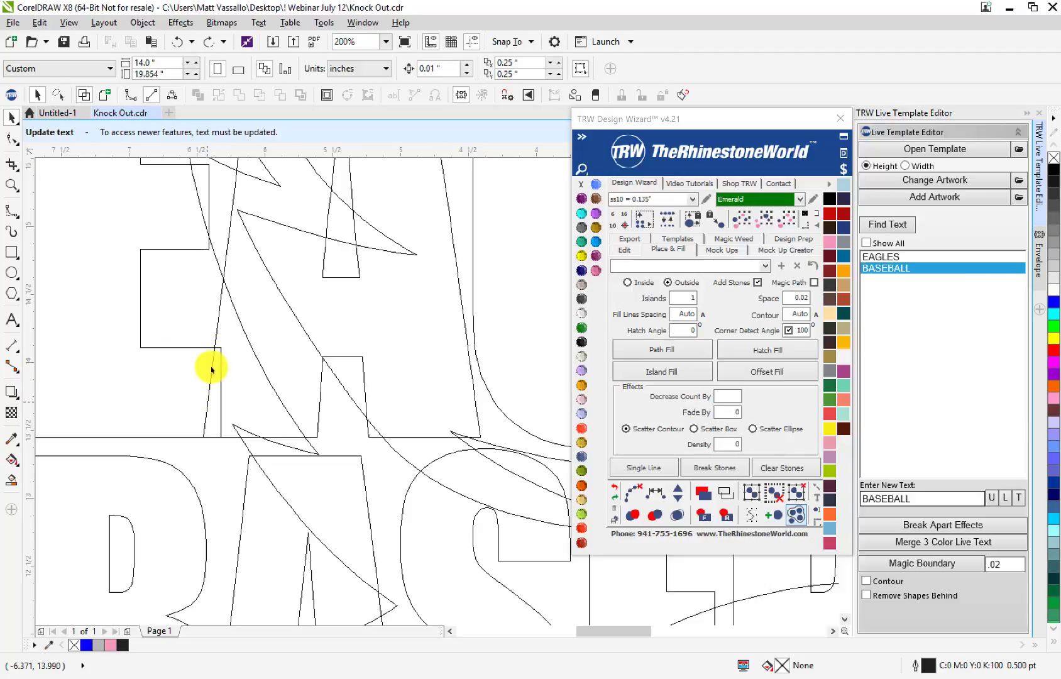
{"action": "scroll", "coordinate": [210, 406], "scroll_direction": "down", "scroll_amount": 3}
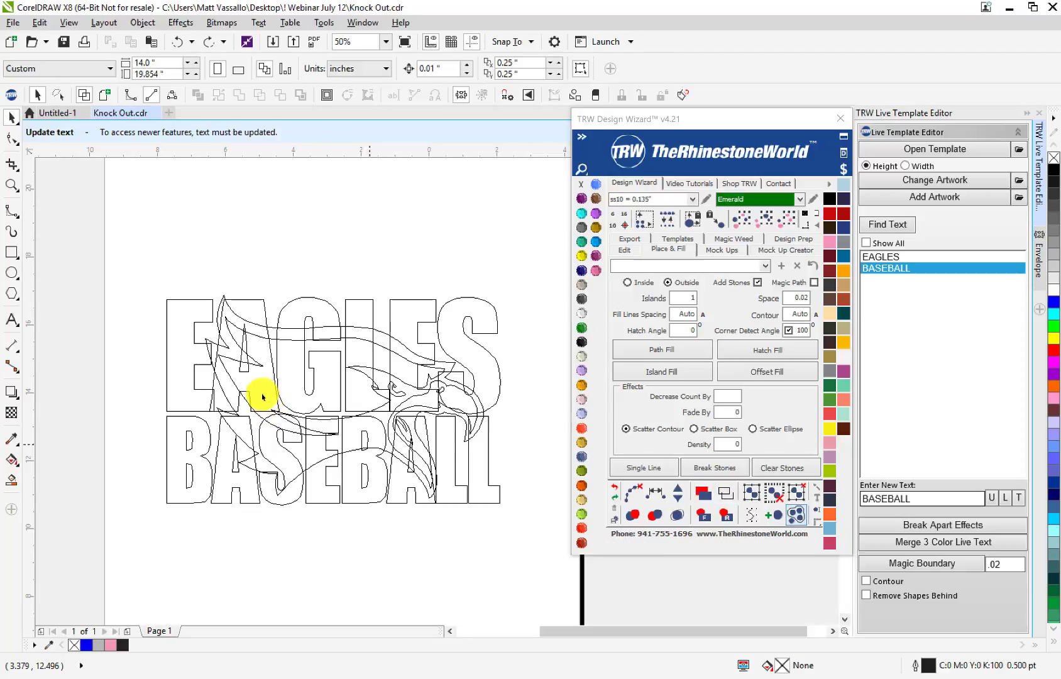
{"action": "scroll", "coordinate": [211, 410], "scroll_direction": "up", "scroll_amount": 2}
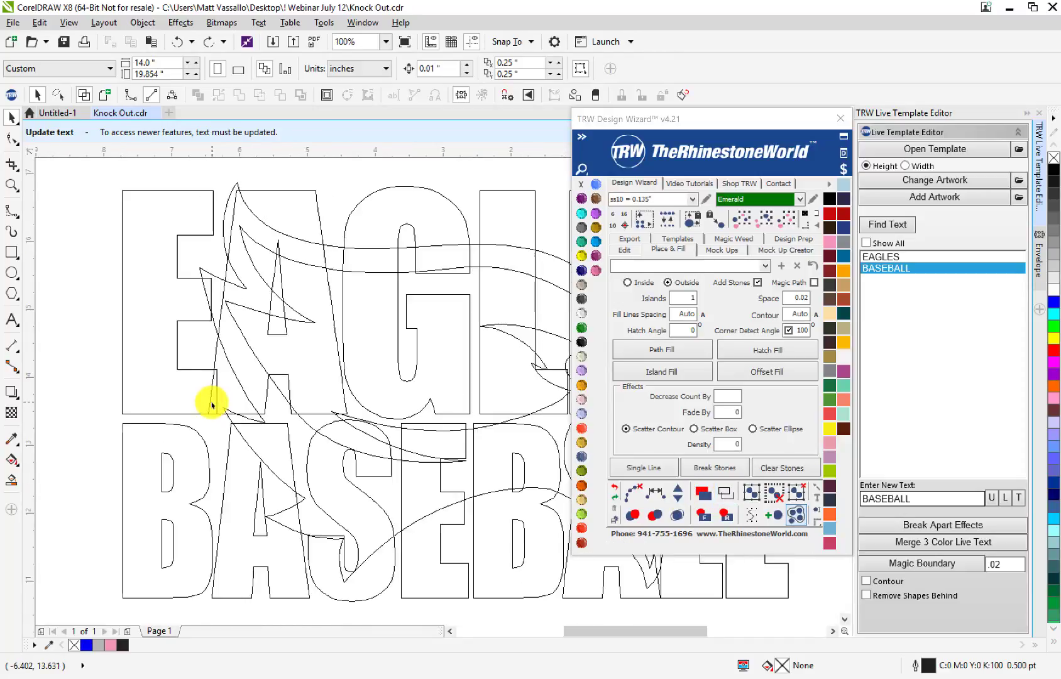
{"action": "scroll", "coordinate": [211, 405], "scroll_direction": "down", "scroll_amount": 2}
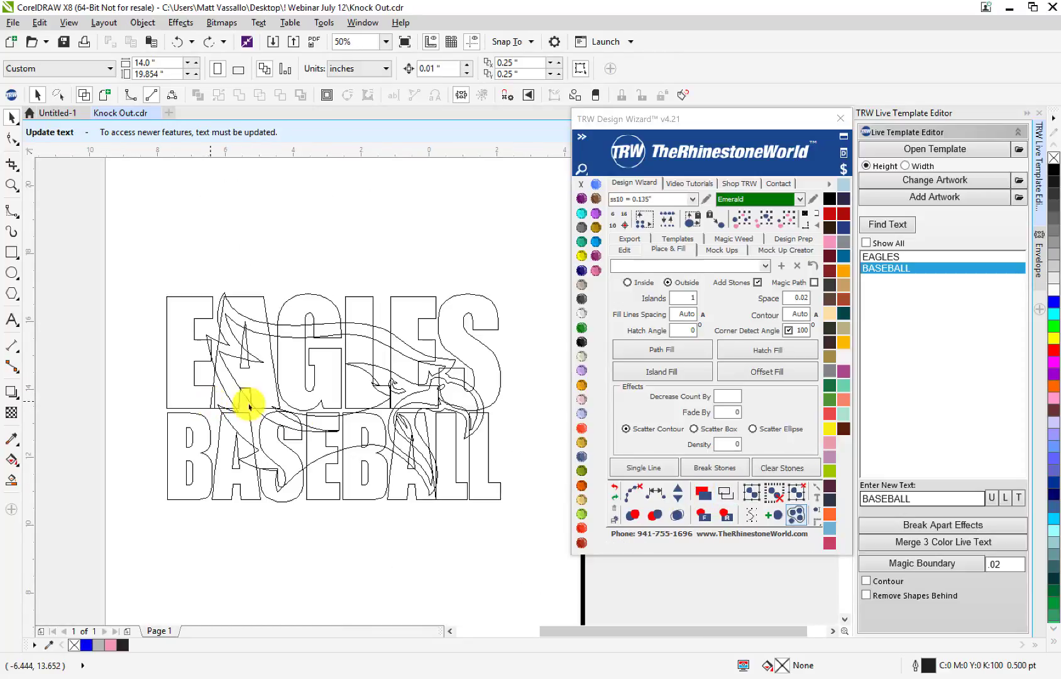
{"action": "left_click", "coordinate": [709, 520]}
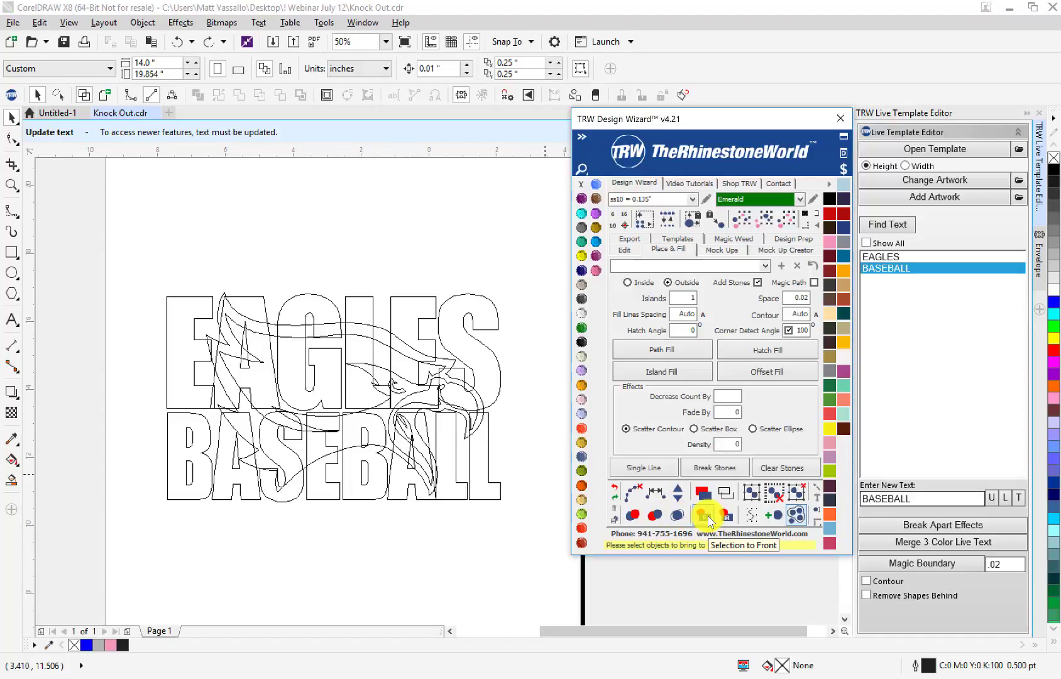
{"action": "left_click", "coordinate": [364, 511]}
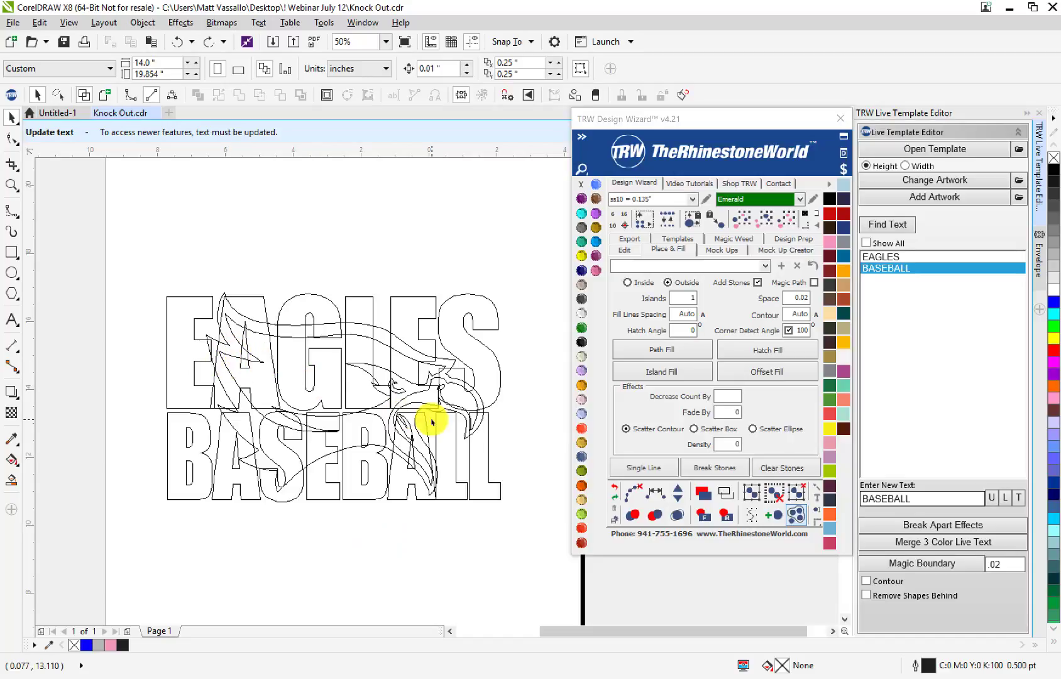
{"action": "left_click", "coordinate": [702, 496]}
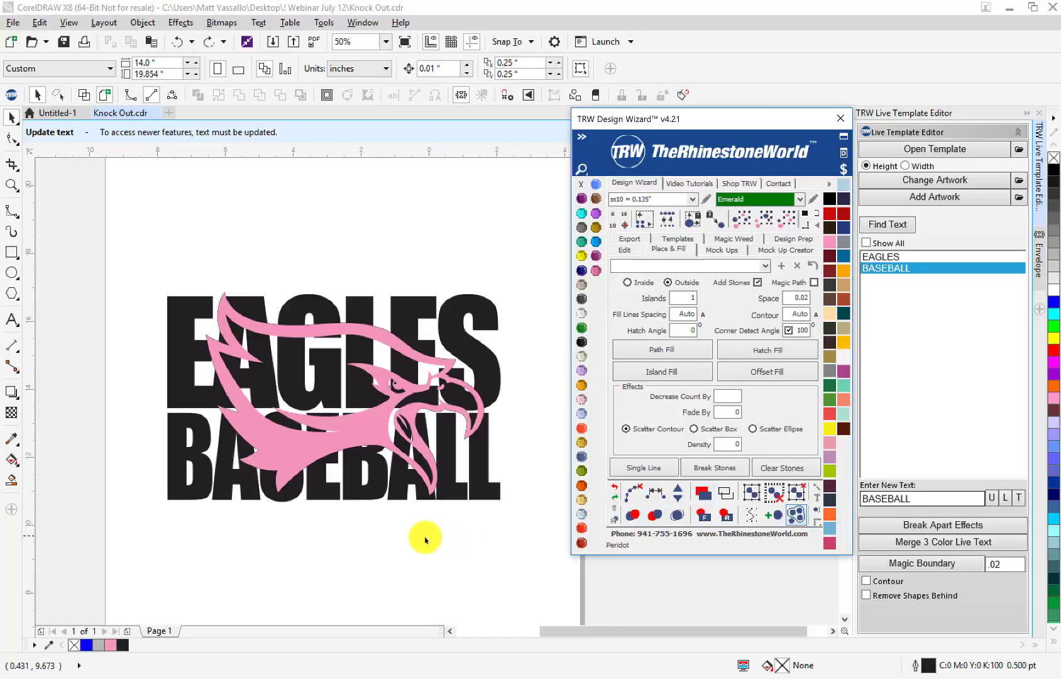
- Weld the EAGLES and BASEBALL text into a single shape, checking the overlapping letters in wireframe and returning to the filled view
{"action": "left_click", "coordinate": [182, 406]}
{"action": "left_click", "coordinate": [178, 441], "text": "shift"}
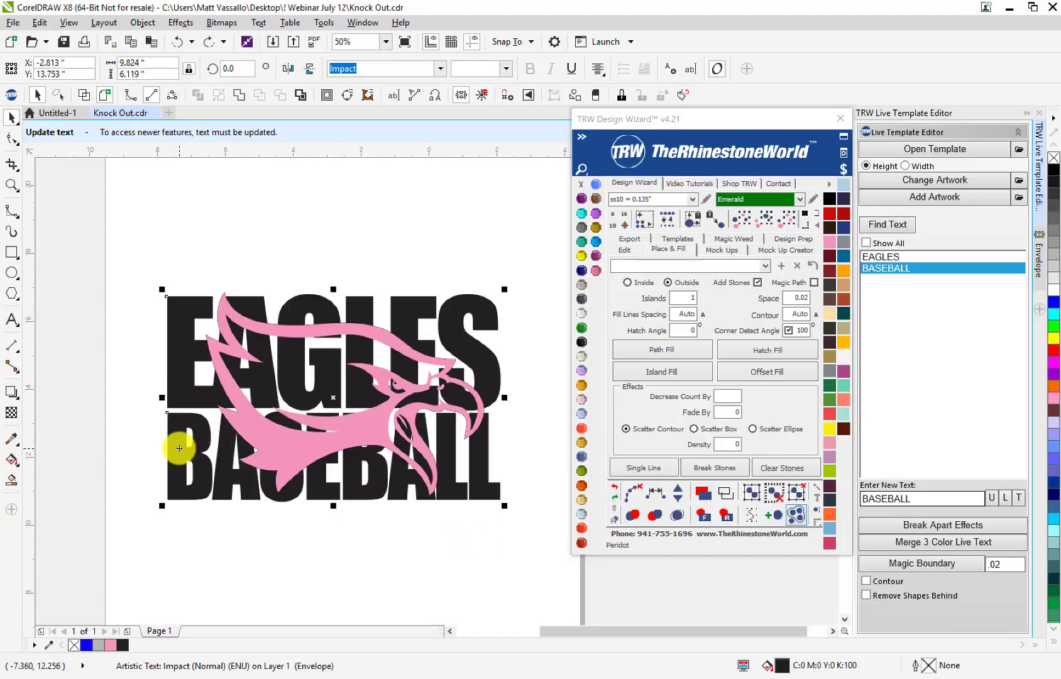
{"action": "scroll", "coordinate": [184, 399], "scroll_direction": "up", "scroll_amount": 2}
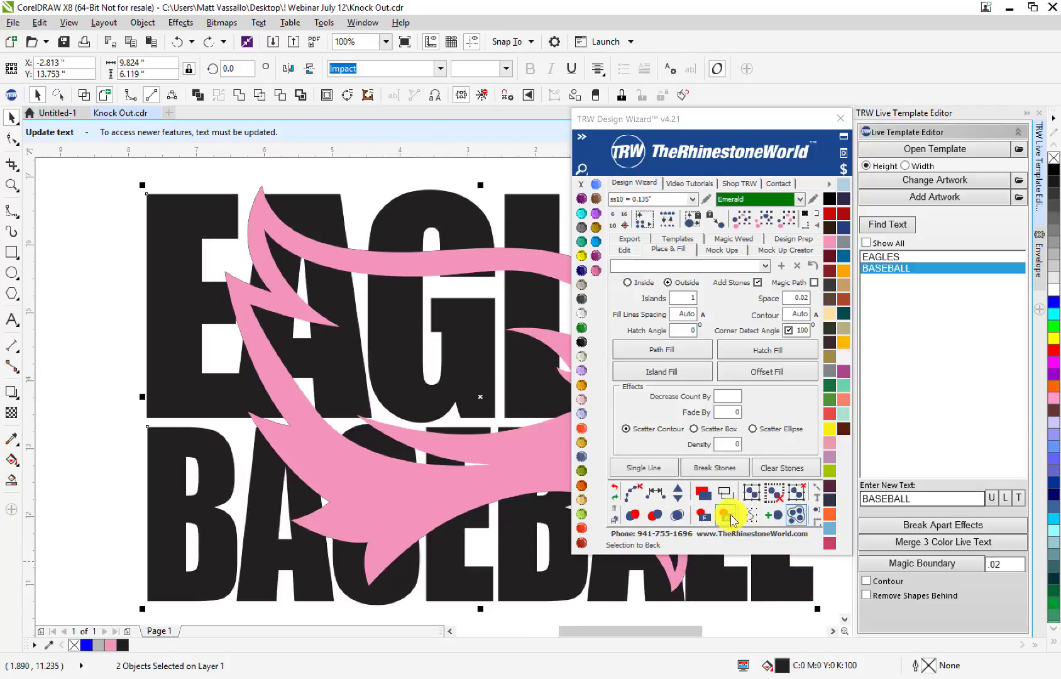
{"action": "left_click", "coordinate": [724, 494]}
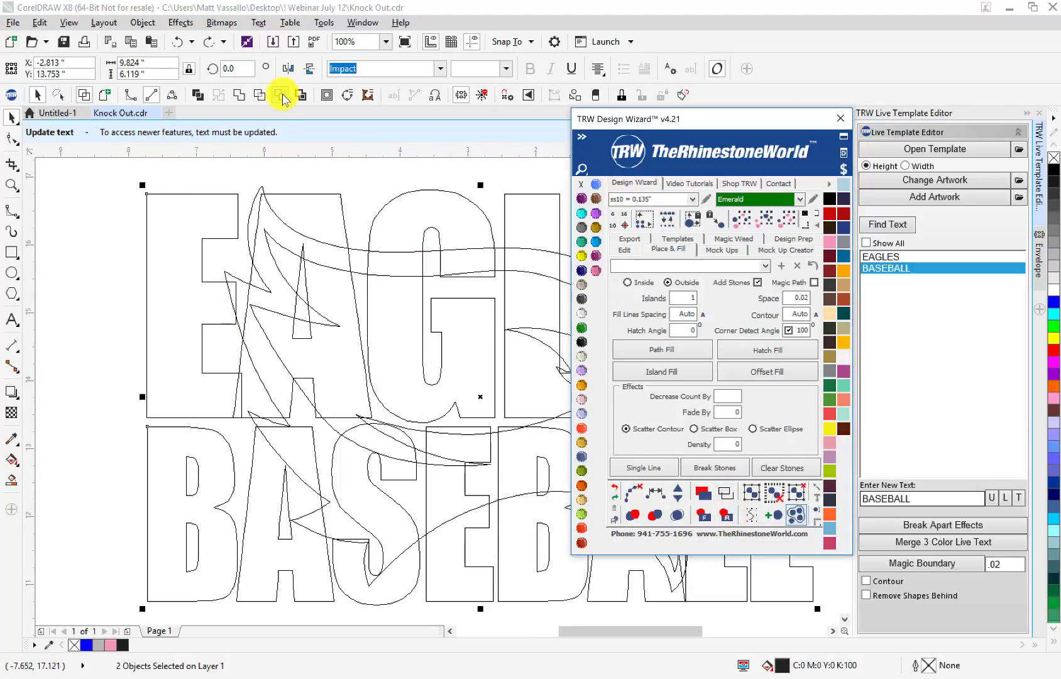
{"action": "left_click", "coordinate": [239, 95]}
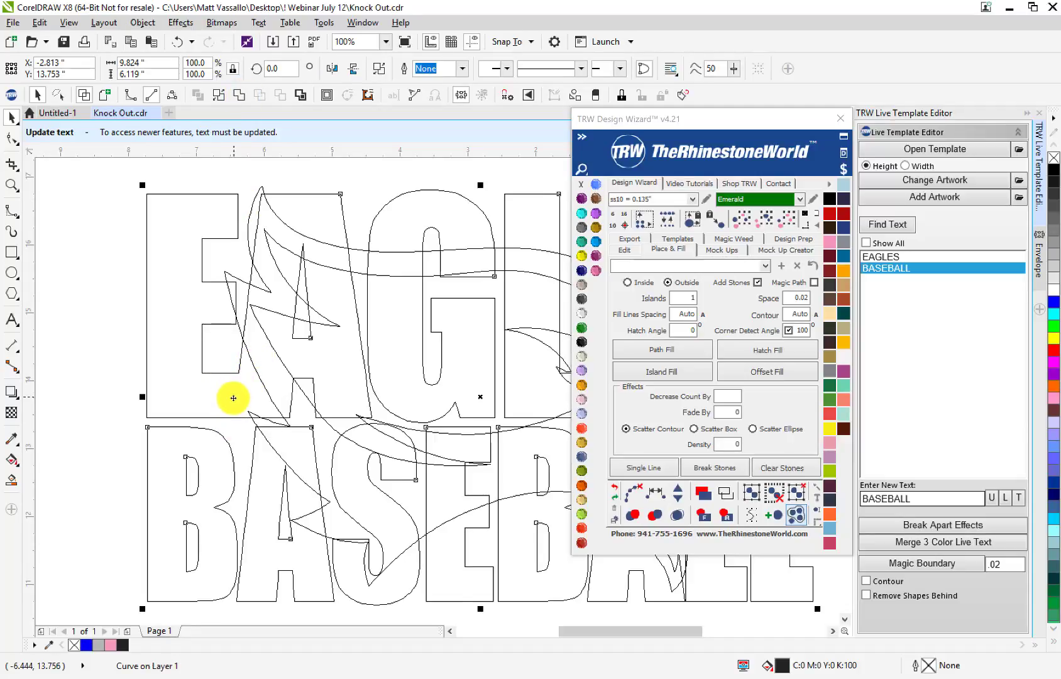
{"action": "left_click", "coordinate": [703, 494]}
{"action": "left_click", "coordinate": [119, 410]}
{"action": "scroll", "coordinate": [201, 381], "scroll_direction": "down", "scroll_amount": 1}
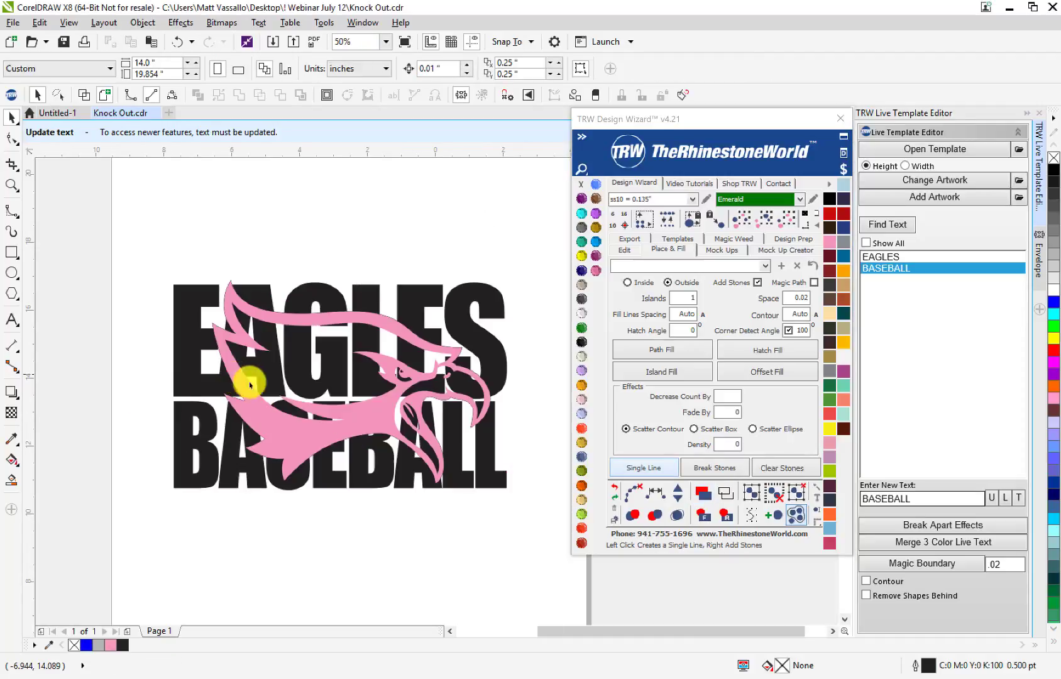
- Try pulling the pink eagle head, the lettering and the boundary outline apart, undo all three moves, and clear the selection
{"action": "left_click_drag", "start_coordinate": [344, 333], "coordinate": [379, 289]}
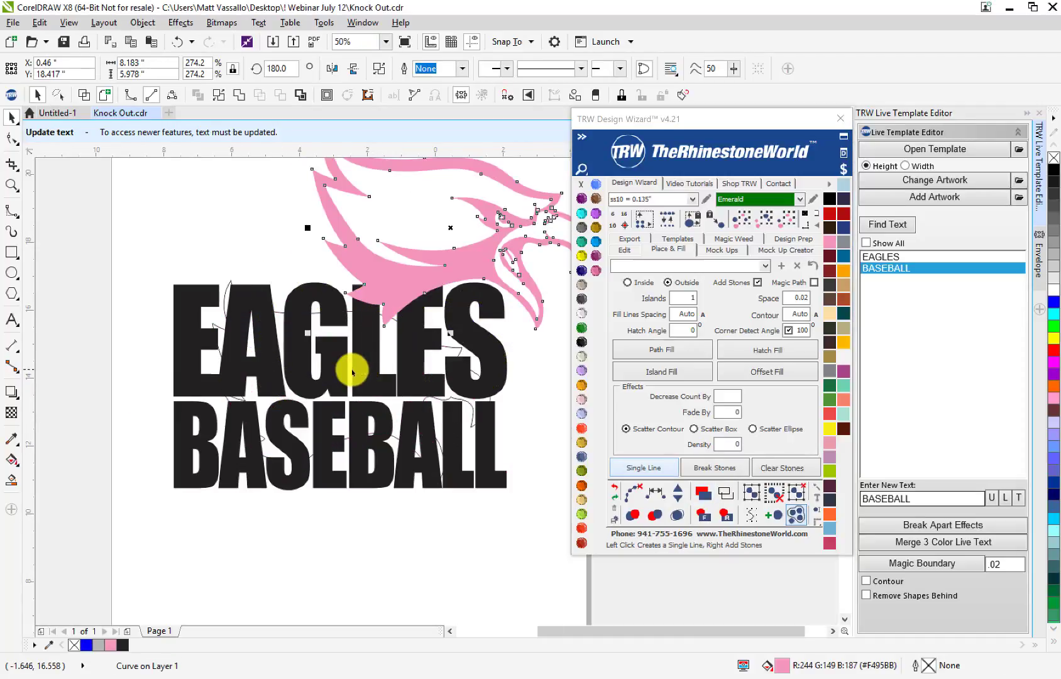
{"action": "left_click_drag", "start_coordinate": [337, 360], "coordinate": [245, 475]}
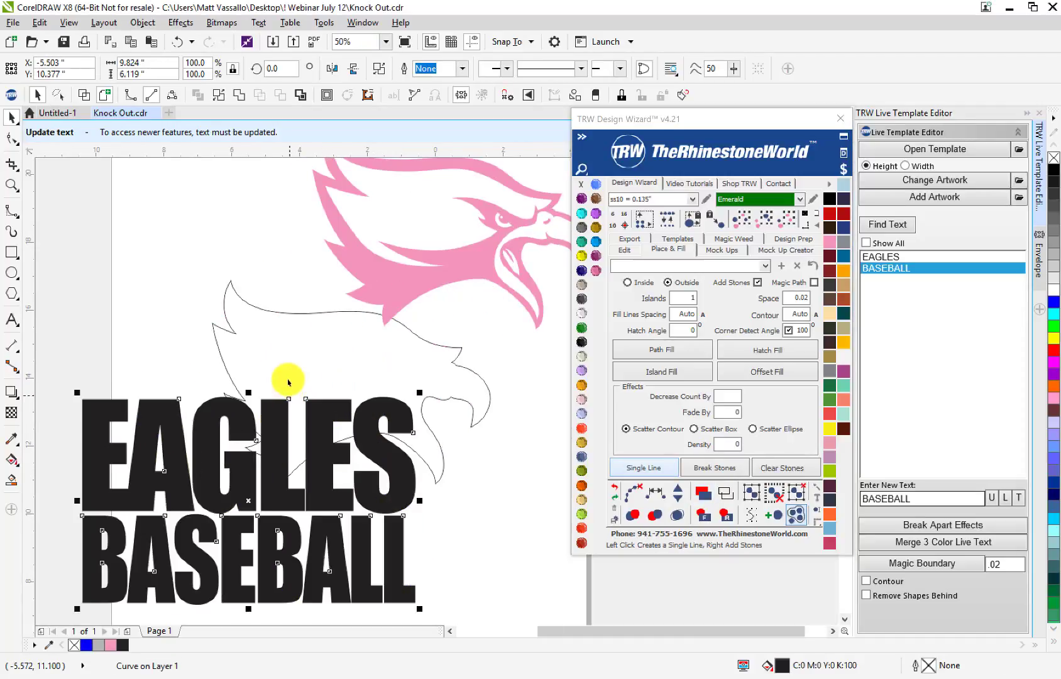
{"action": "left_click_drag", "start_coordinate": [284, 367], "coordinate": [220, 284]}
{"action": "left_click_drag", "start_coordinate": [347, 536], "coordinate": [355, 544]}
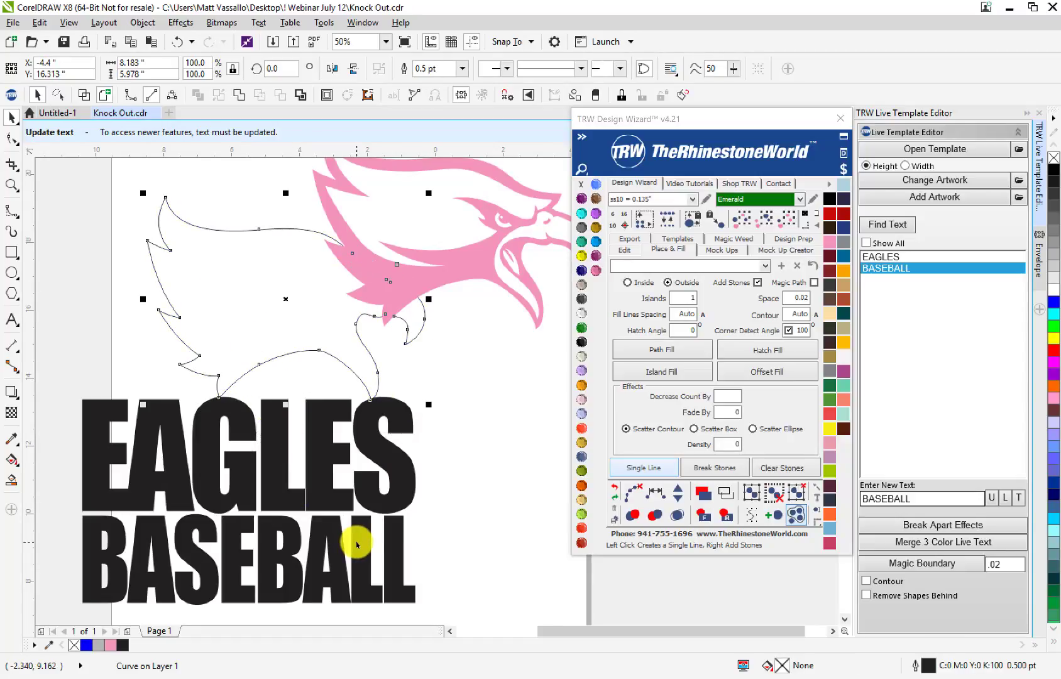
{"action": "key", "text": "ctrl+z"}
{"action": "key", "text": "ctrl+z"}
{"action": "key", "text": "ctrl+z"}
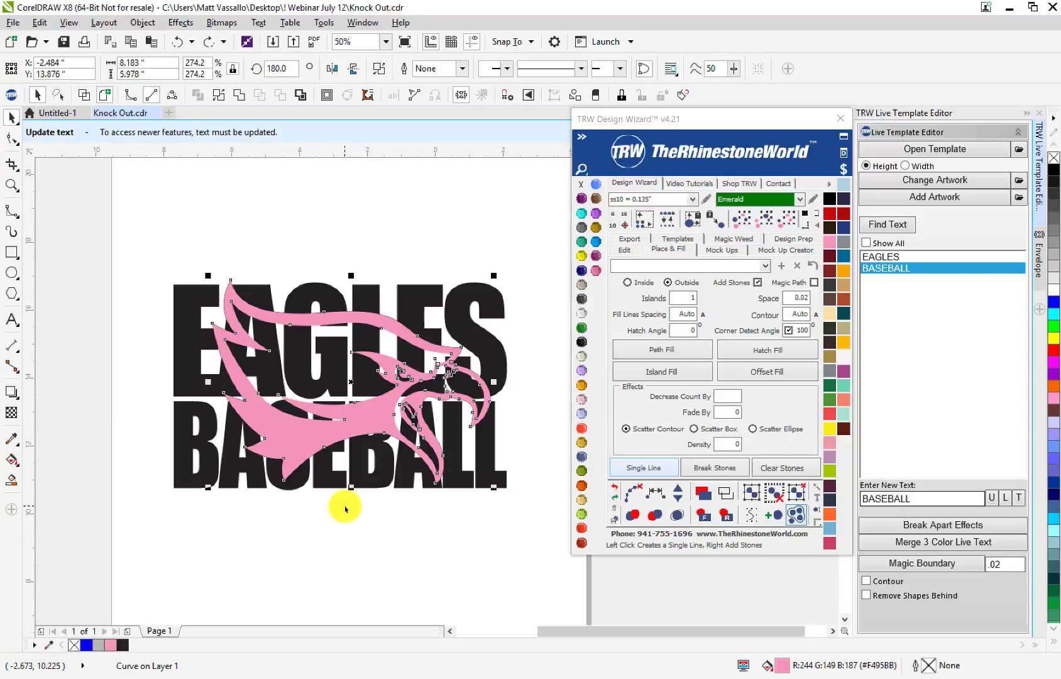
{"action": "left_click", "coordinate": [160, 387]}
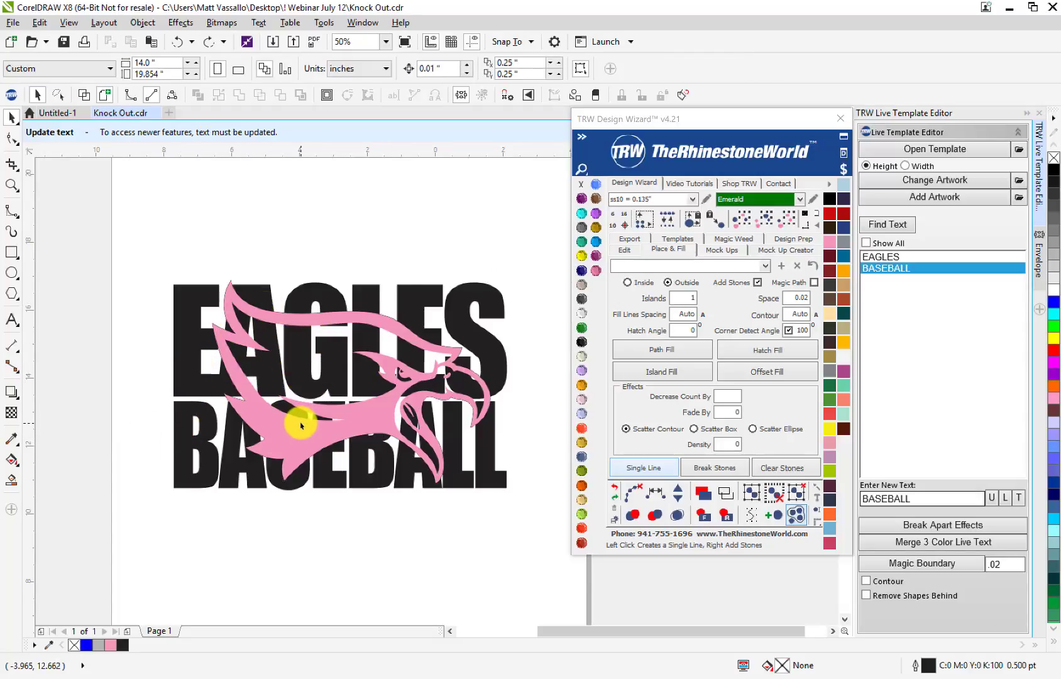
- Select the pink eagle head together with the welded lettering and apply Knock Out with a gap of .17
{"action": "left_click", "coordinate": [373, 414]}
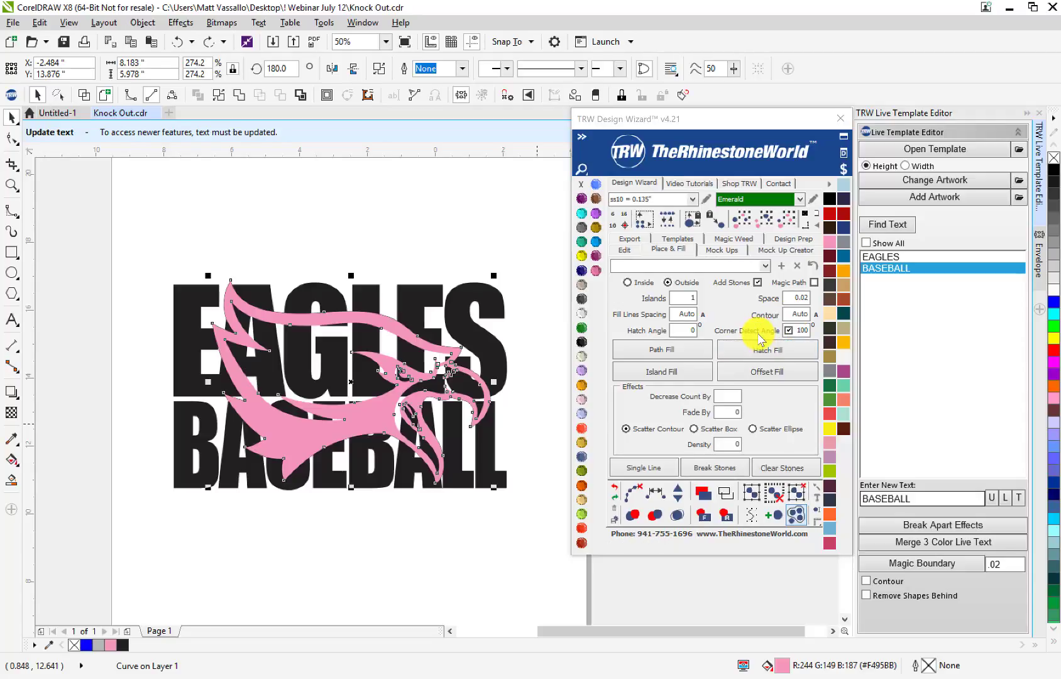
{"action": "key", "text": "Escape"}
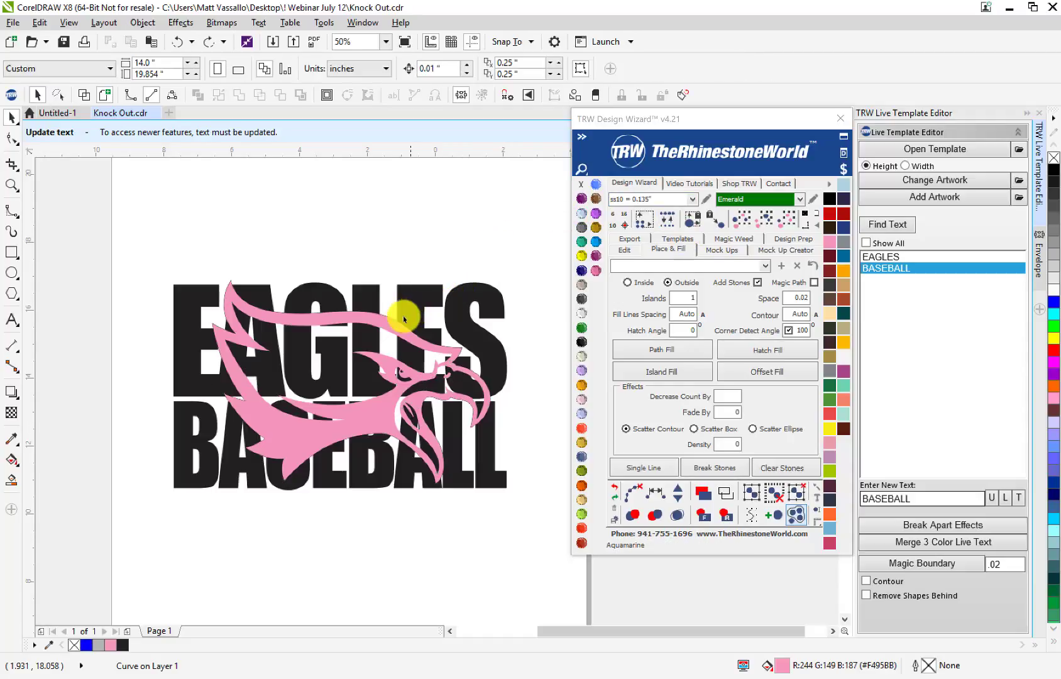
{"action": "scroll", "coordinate": [391, 339], "scroll_direction": "up", "scroll_amount": 2}
{"action": "left_click", "coordinate": [382, 345]}
{"action": "scroll", "coordinate": [382, 344], "scroll_direction": "down", "scroll_amount": 2}
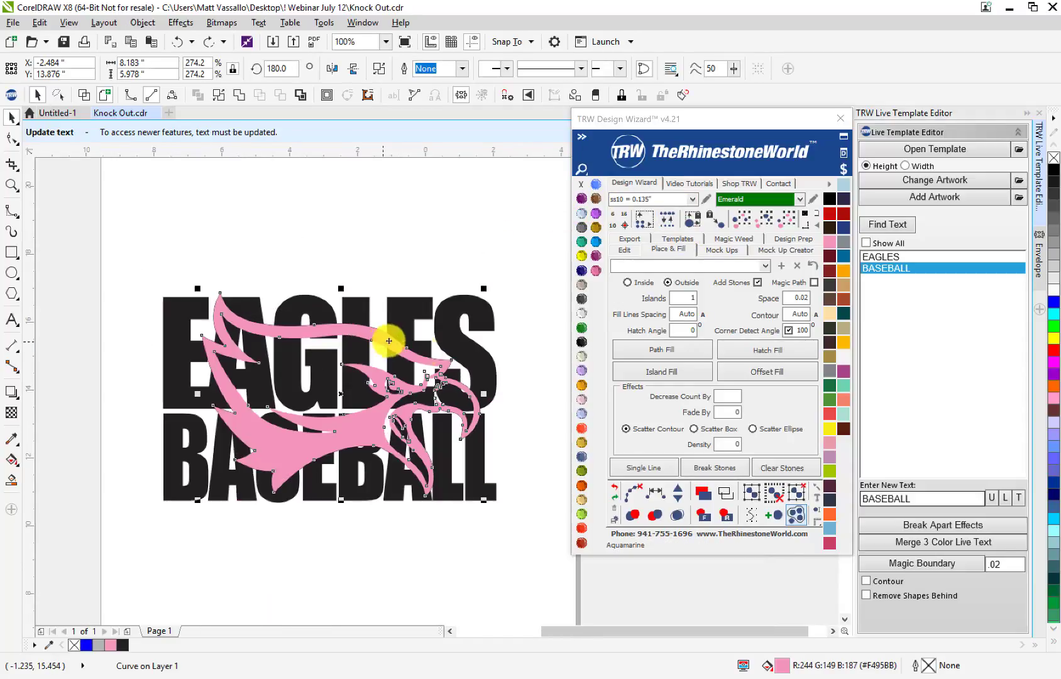
{"action": "left_click", "coordinate": [472, 365], "text": "shift"}
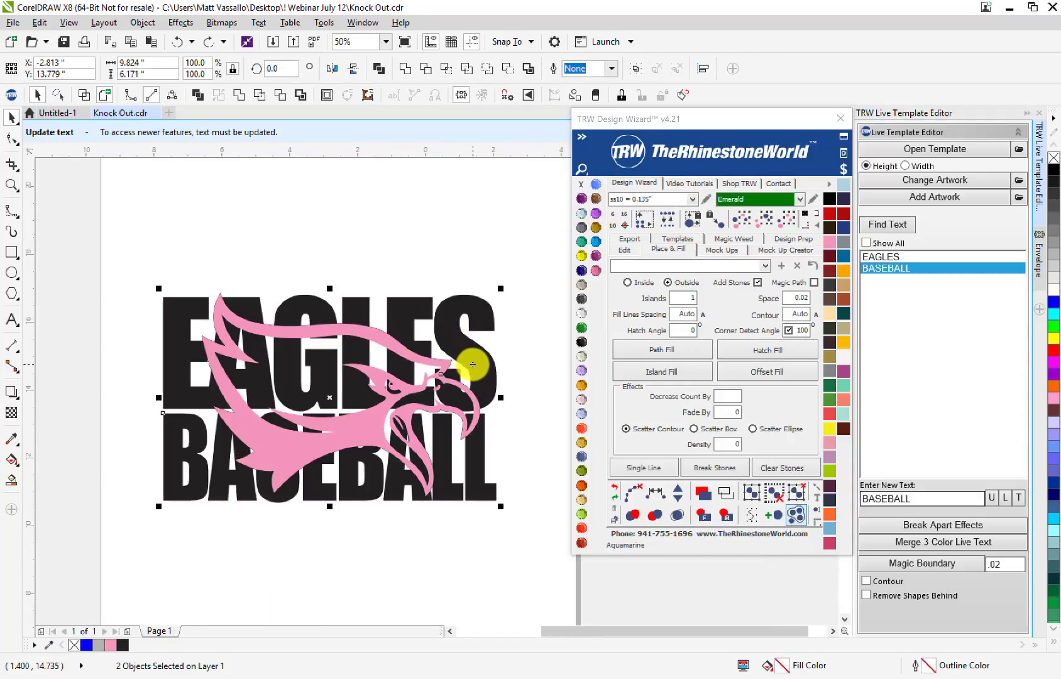
{"action": "left_click_drag", "start_coordinate": [472, 364], "coordinate": [519, 267]}
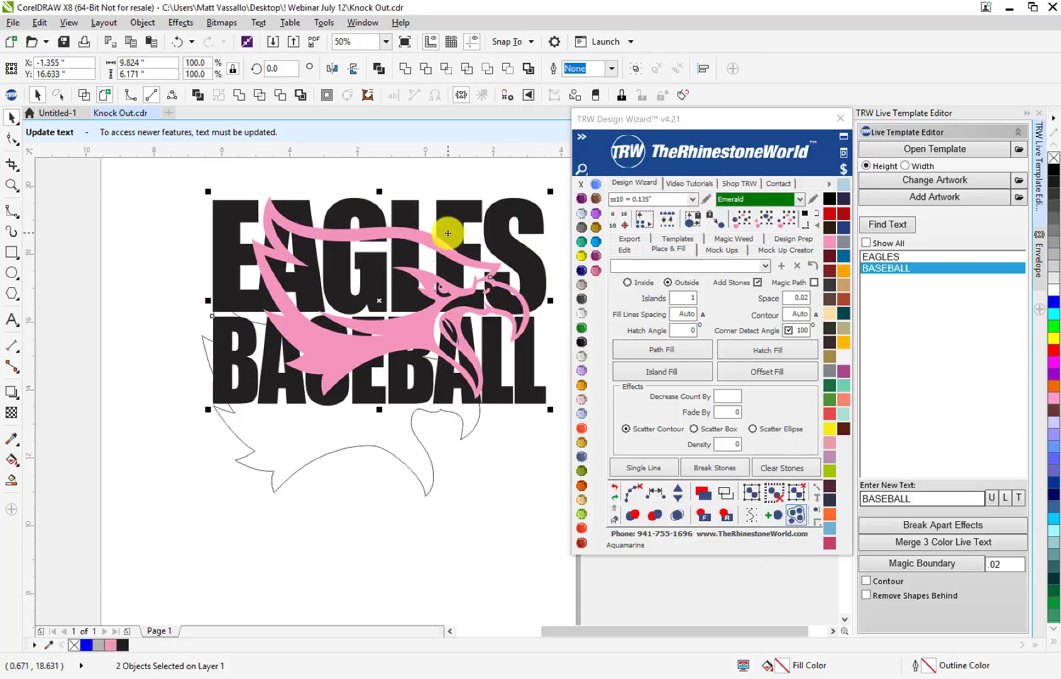
{"action": "key", "text": "ctrl+z"}
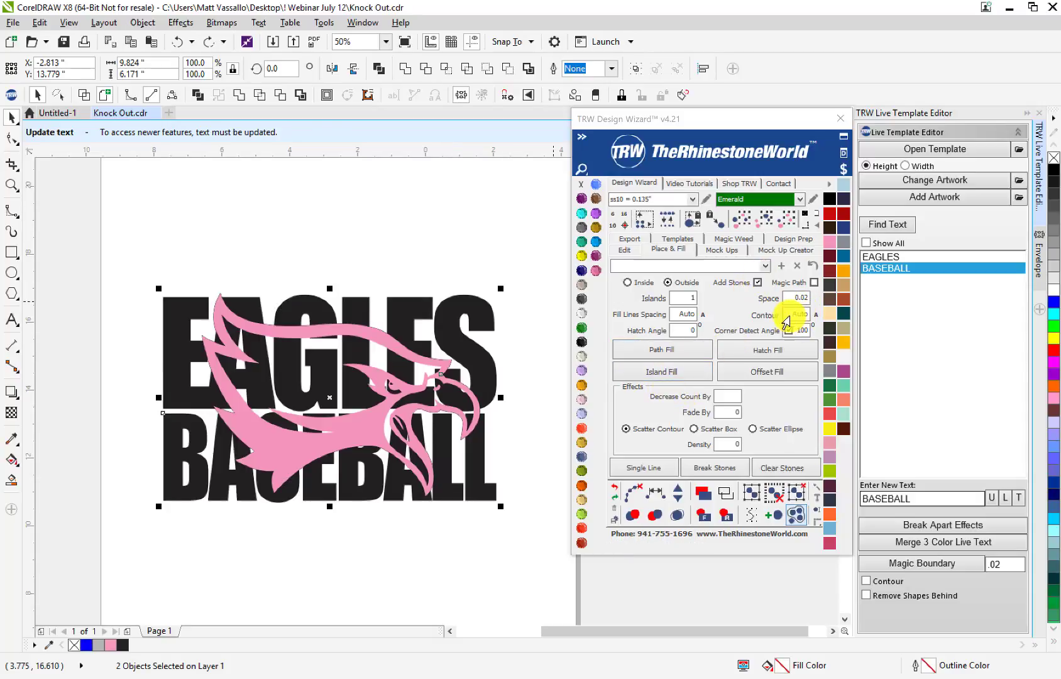
{"action": "left_click", "coordinate": [624, 249]}
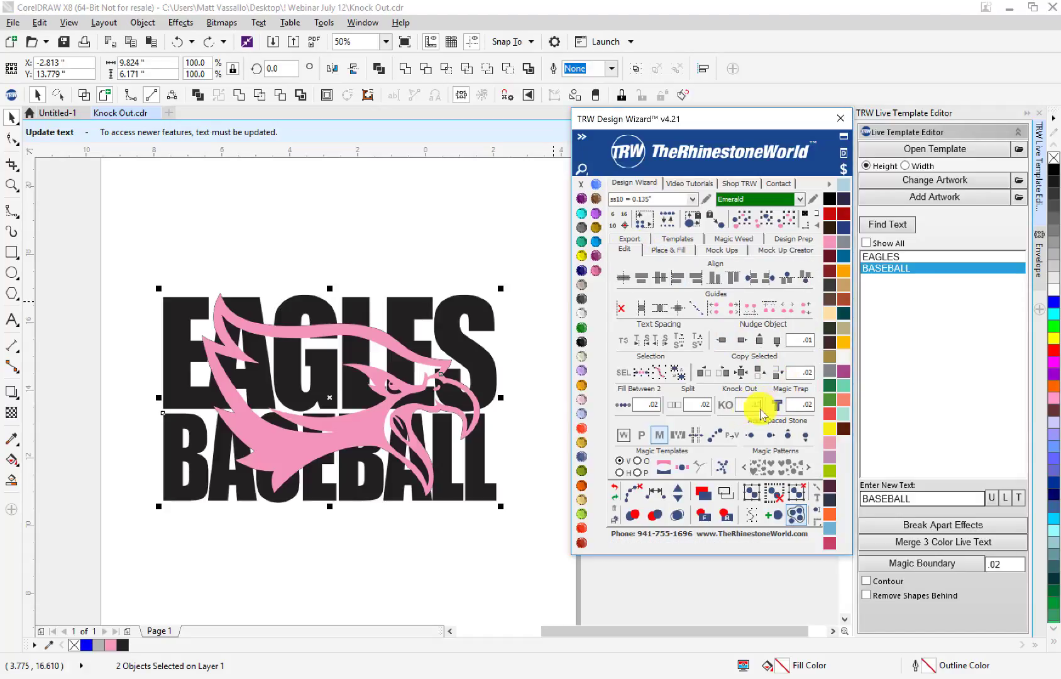
{"action": "left_click", "coordinate": [727, 410]}
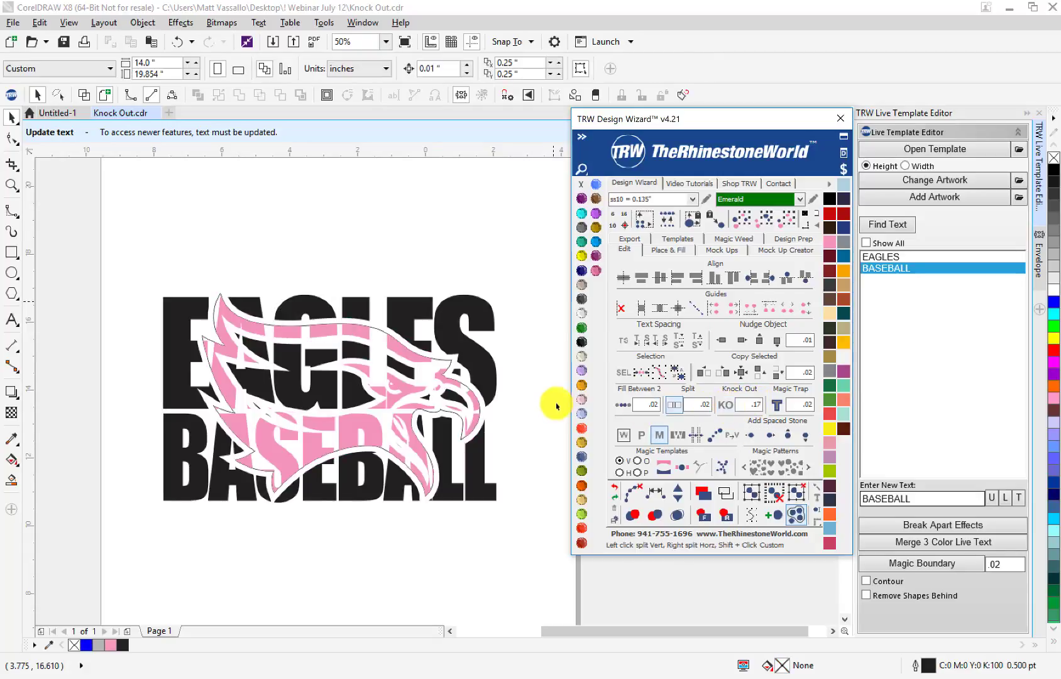
- Examine the knocked-out gaps between the eagle head, the lettering and the boundary outline at close range
{"action": "scroll", "coordinate": [413, 359], "scroll_direction": "up", "scroll_amount": 2}
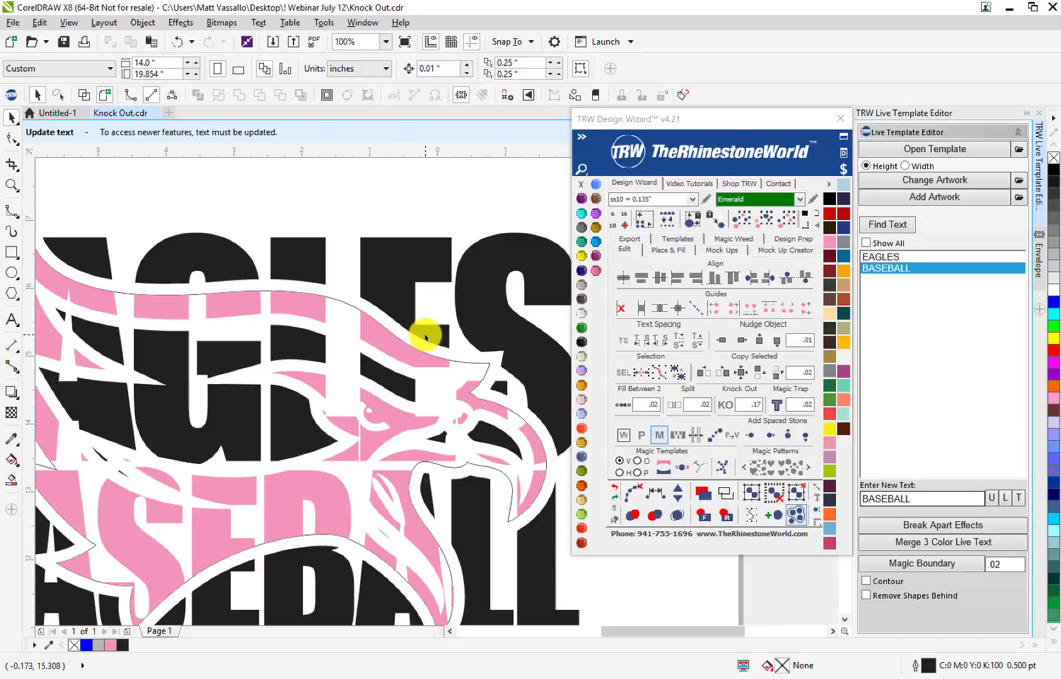
{"action": "scroll", "coordinate": [426, 337], "scroll_direction": "down", "scroll_amount": 2}
{"action": "scroll", "coordinate": [425, 337], "scroll_direction": "up", "scroll_amount": 1}
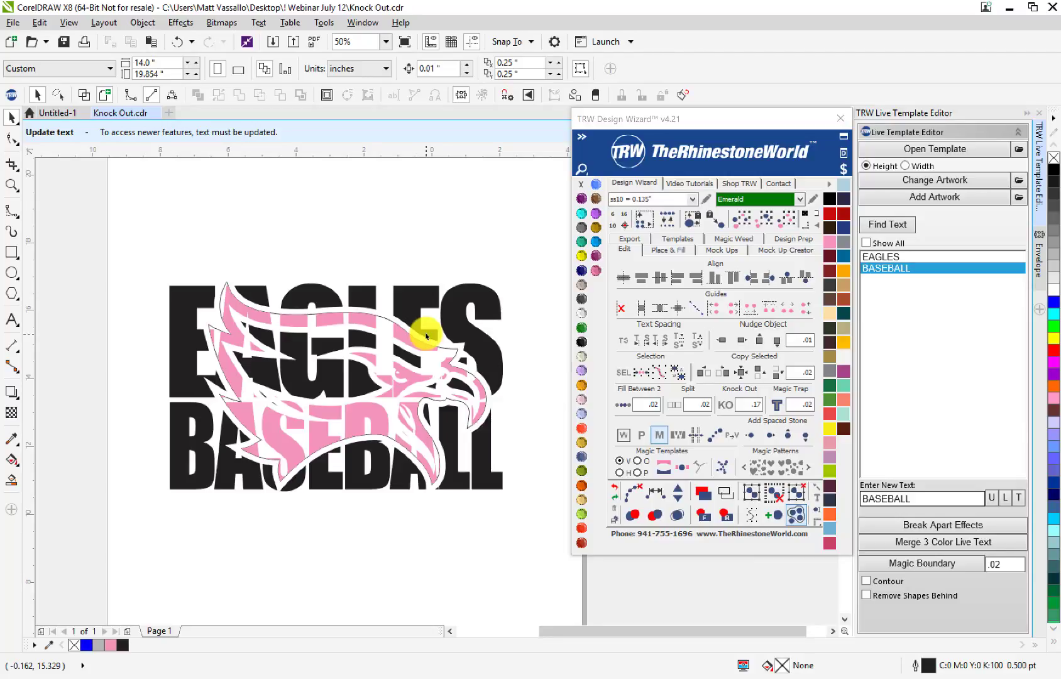
{"action": "scroll", "coordinate": [391, 328], "scroll_direction": "up", "scroll_amount": 1}
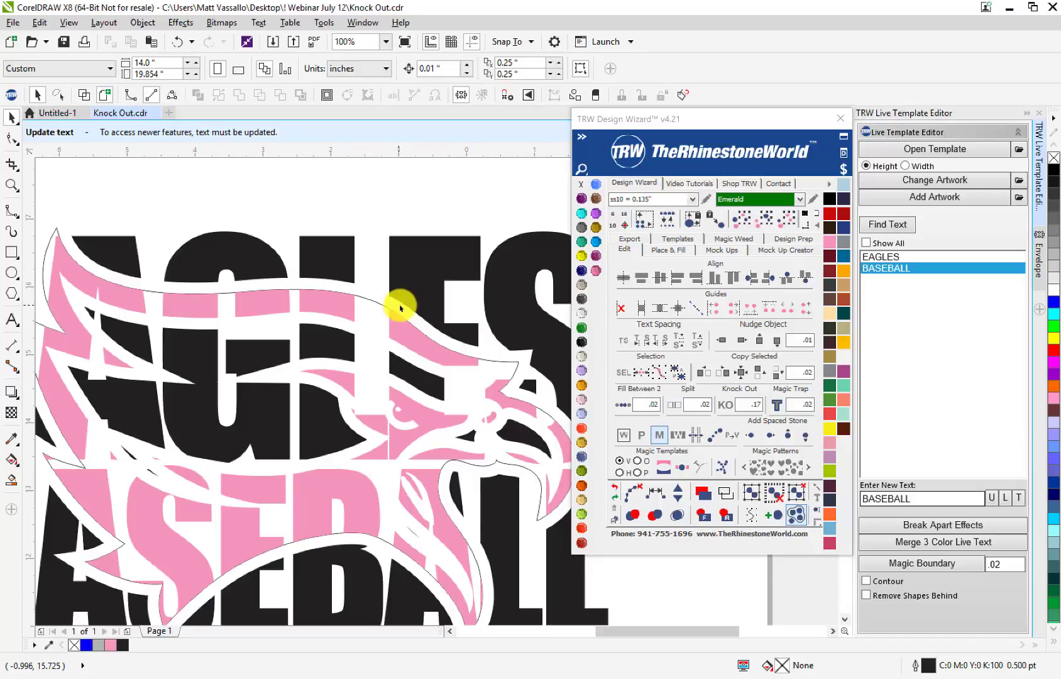
{"action": "scroll", "coordinate": [407, 314], "scroll_direction": "up", "scroll_amount": 1}
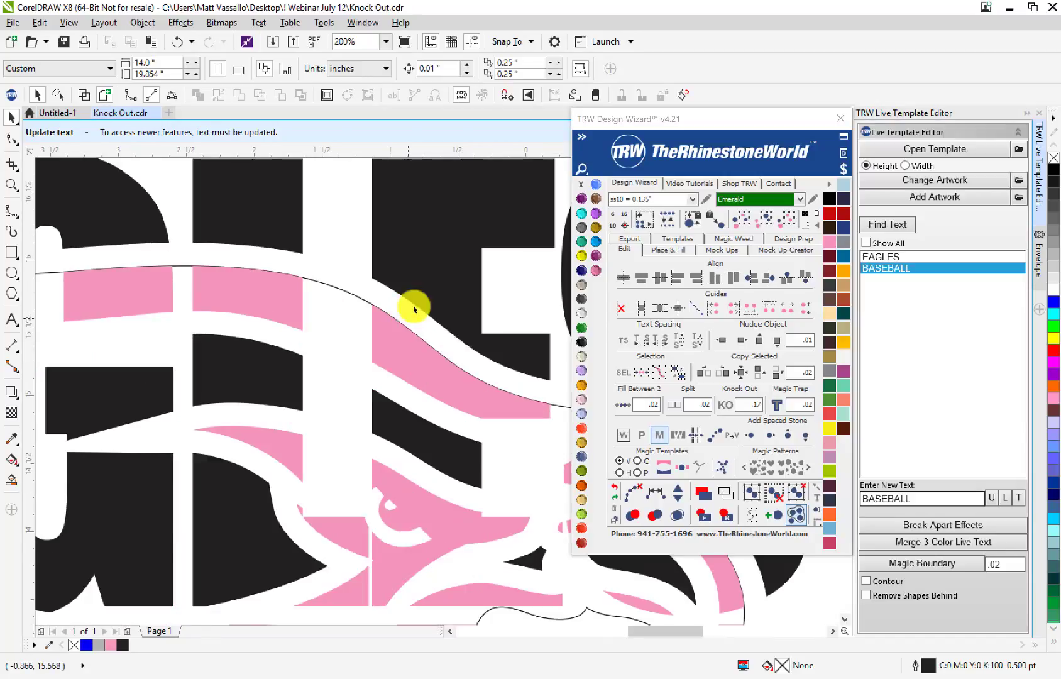
{"action": "scroll", "coordinate": [360, 315], "scroll_direction": "down", "scroll_amount": 2}
{"action": "left_click_drag", "start_coordinate": [351, 308], "coordinate": [375, 234]}
{"action": "key", "text": "ctrl+z"}
{"action": "scroll", "coordinate": [358, 305], "scroll_direction": "up", "scroll_amount": 2}
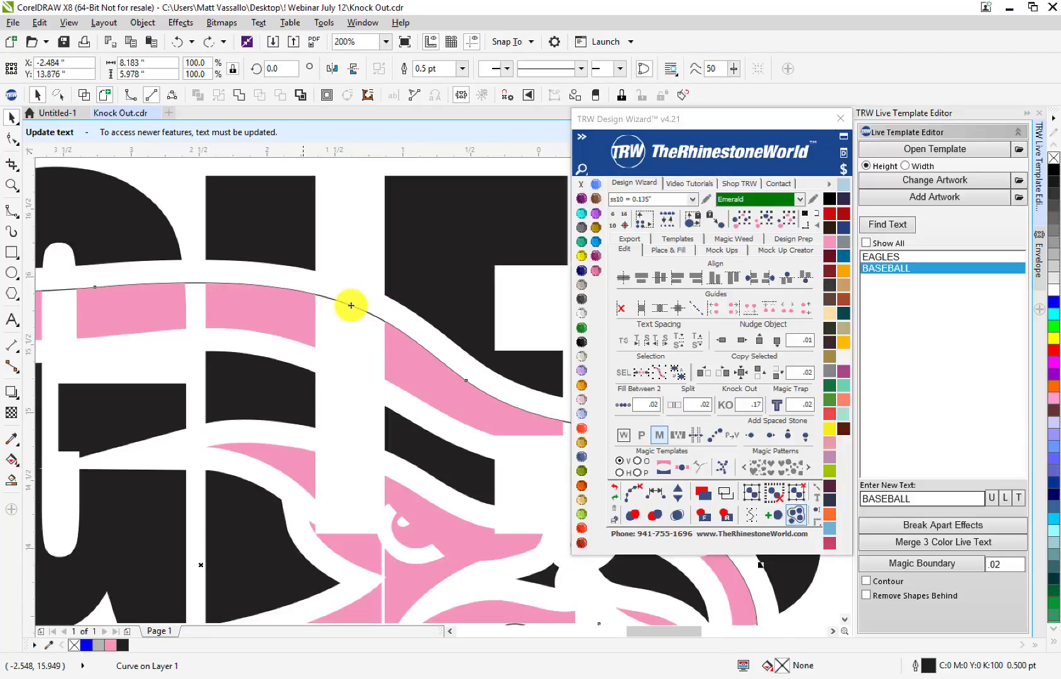
{"action": "scroll", "coordinate": [303, 296], "scroll_direction": "down", "scroll_amount": 2}
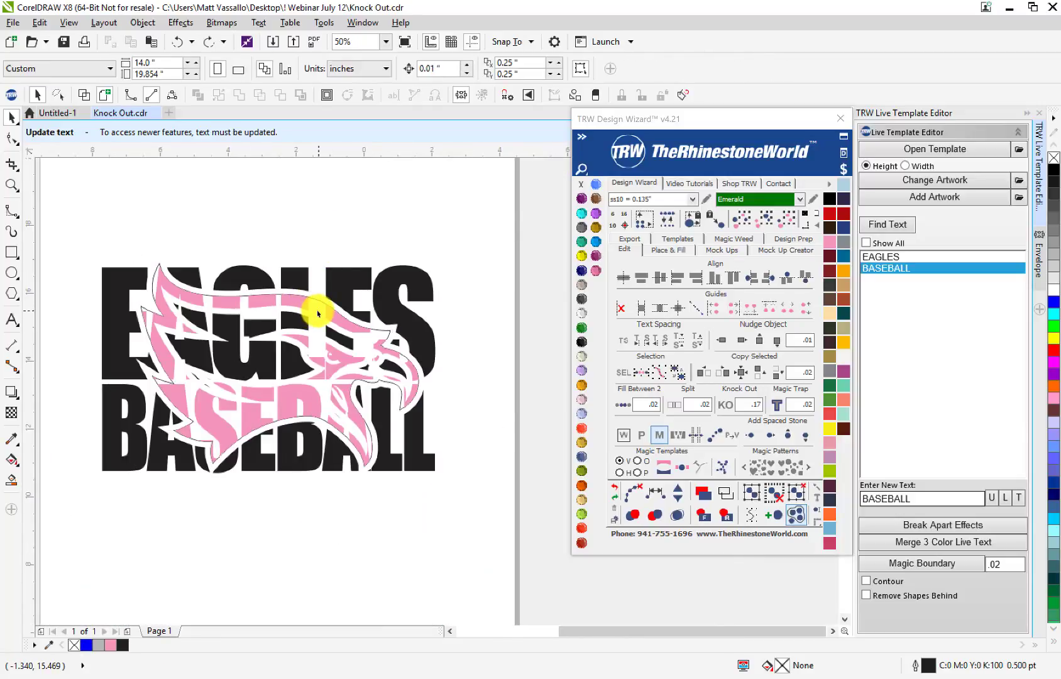
- Select the boundary outline around the eagle head and apply an Island Fill of one outside row of ss10 Emerald stones
{"action": "left_click_drag", "start_coordinate": [318, 313], "coordinate": [339, 232]}
{"action": "key", "text": "ctrl+z"}
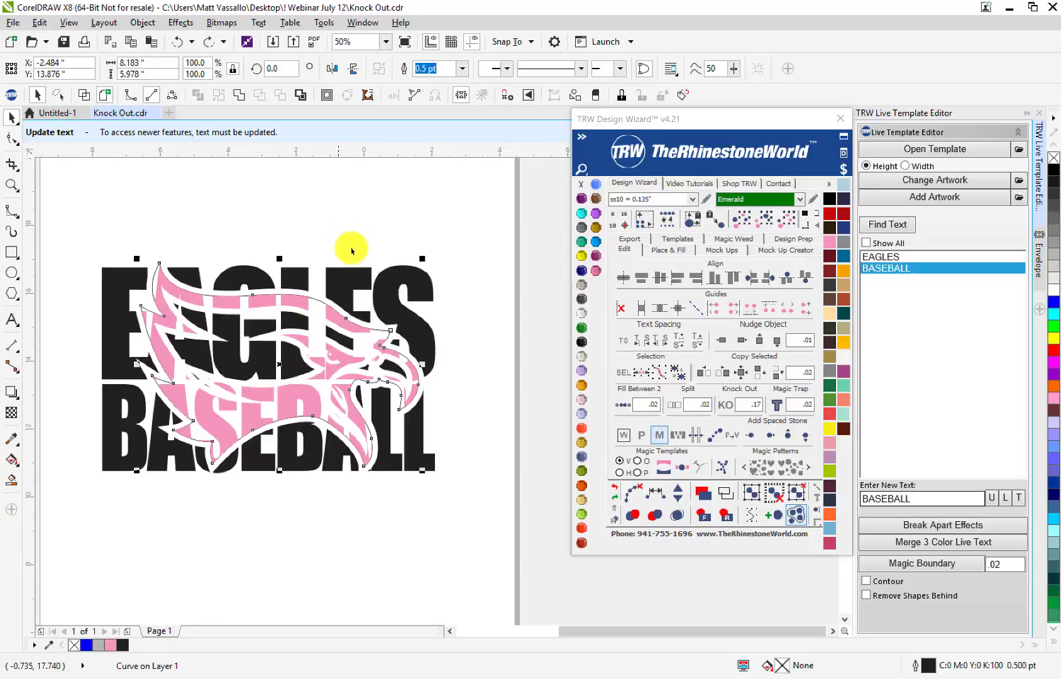
{"action": "left_click", "coordinate": [673, 250]}
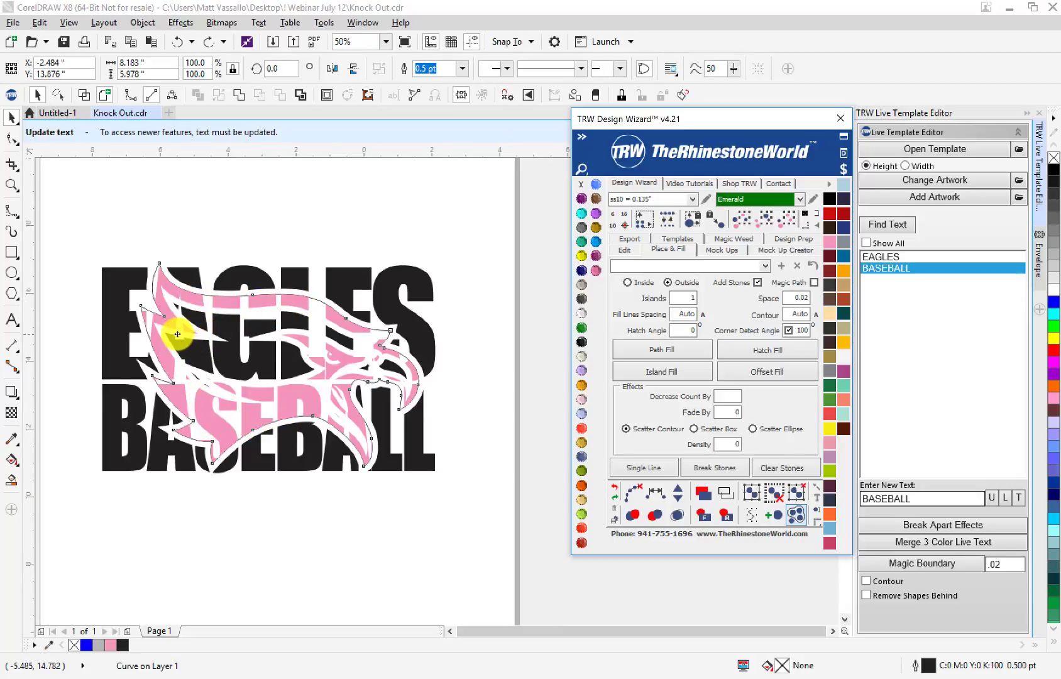
{"action": "scroll", "coordinate": [177, 344], "scroll_direction": "down", "scroll_amount": 1}
{"action": "scroll", "coordinate": [237, 315], "scroll_direction": "up", "scroll_amount": 1}
{"action": "scroll", "coordinate": [234, 324], "scroll_direction": "up", "scroll_amount": 1}
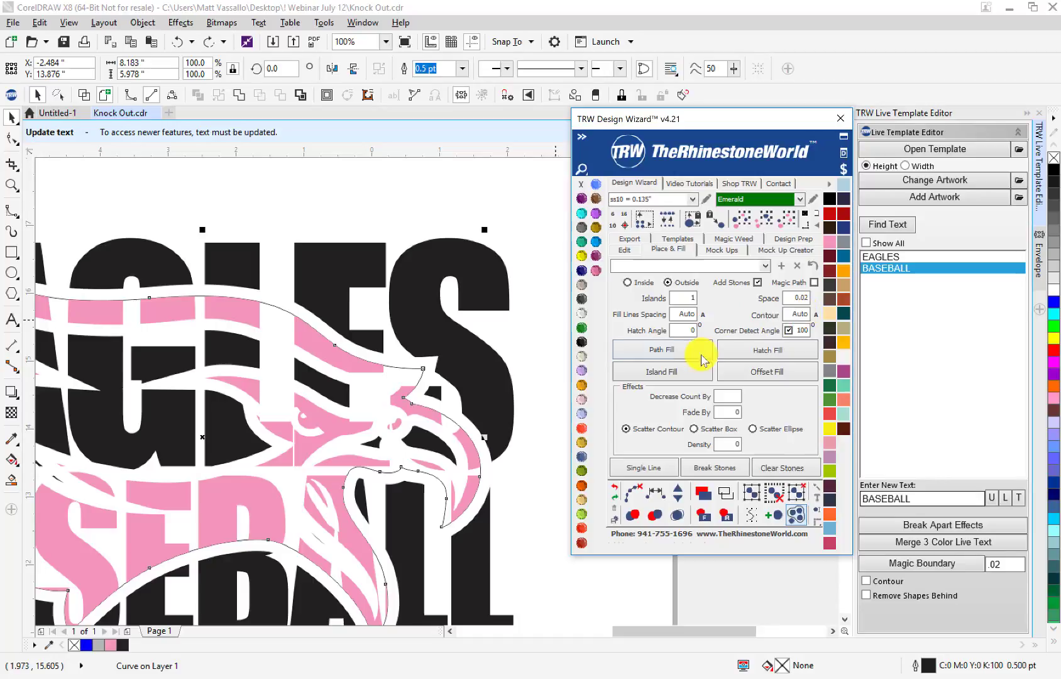
{"action": "left_click", "coordinate": [677, 372]}
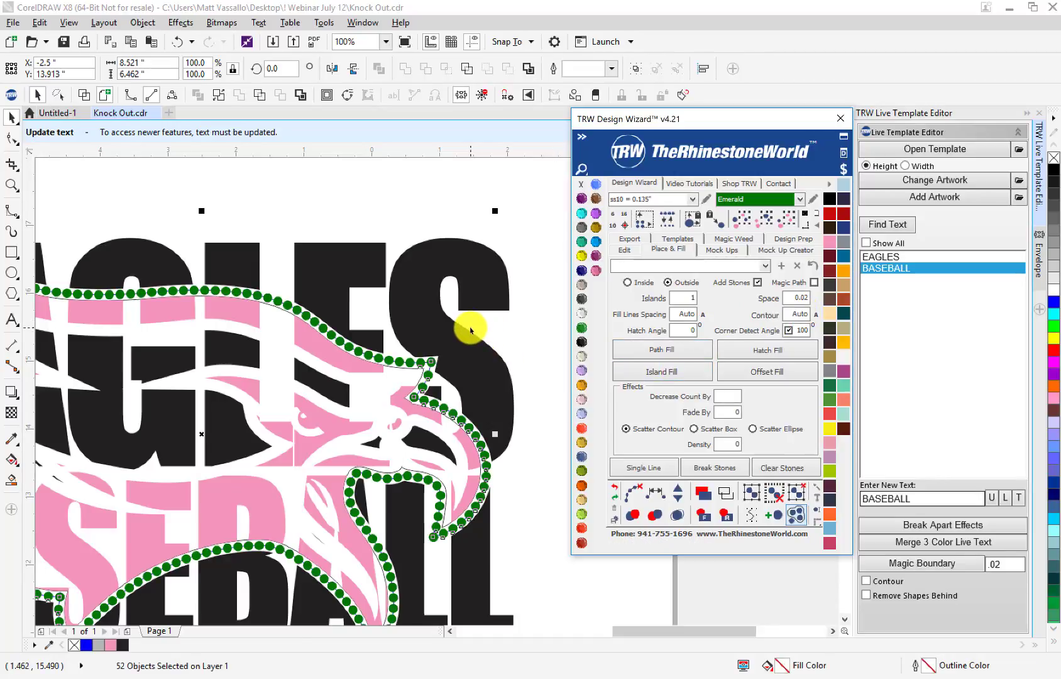
- Undo the Emerald stone fill and the knock-out of the eagle head and lettering, and clear the selection
{"action": "scroll", "coordinate": [470, 328], "scroll_direction": "down", "scroll_amount": 1}
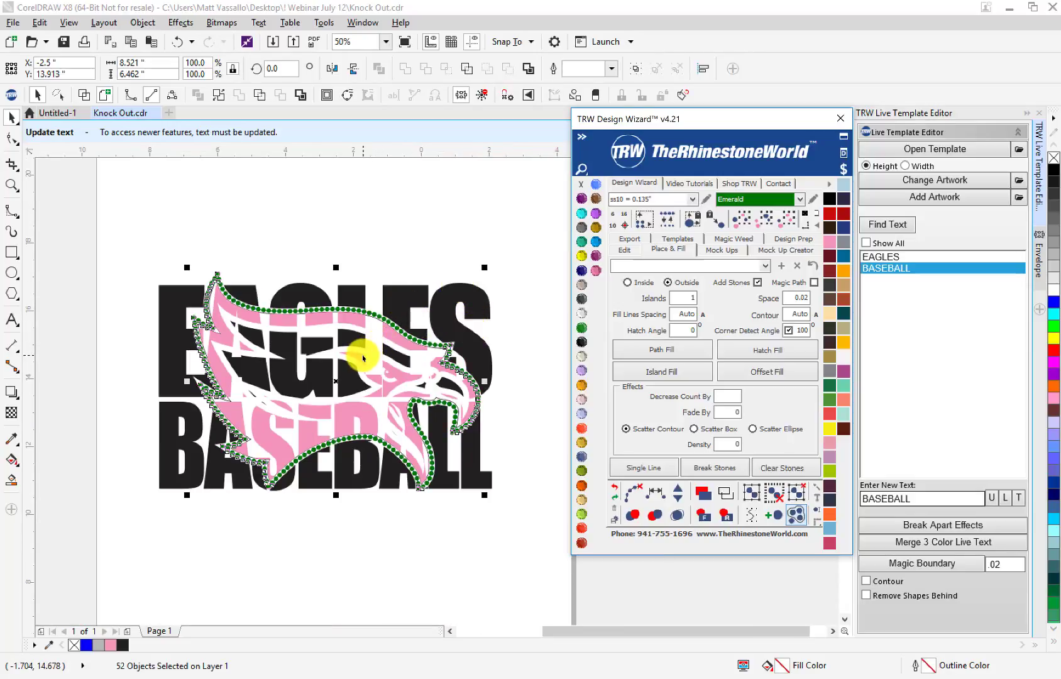
{"action": "scroll", "coordinate": [372, 340], "scroll_direction": "up", "scroll_amount": 1}
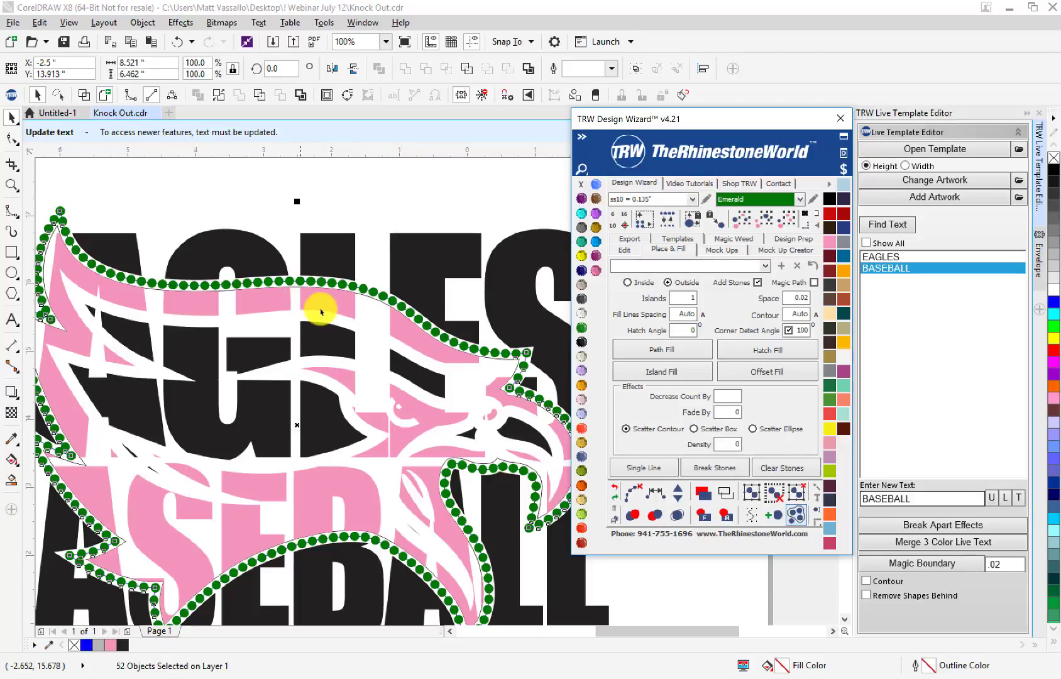
{"action": "scroll", "coordinate": [307, 305], "scroll_direction": "down", "scroll_amount": 1}
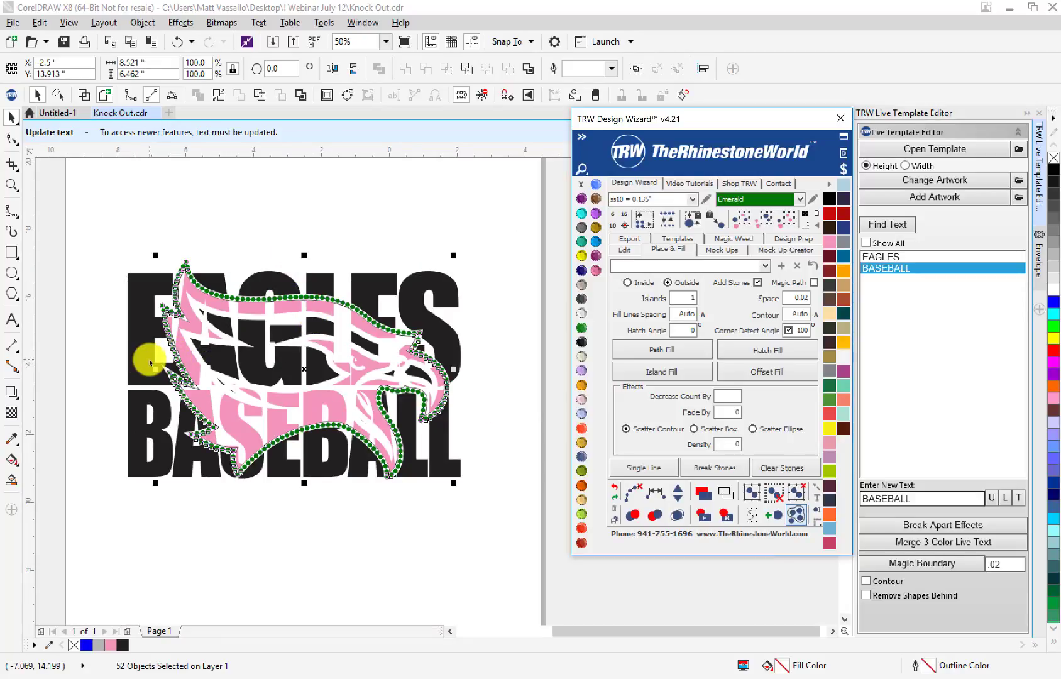
{"action": "left_click", "coordinate": [276, 209]}
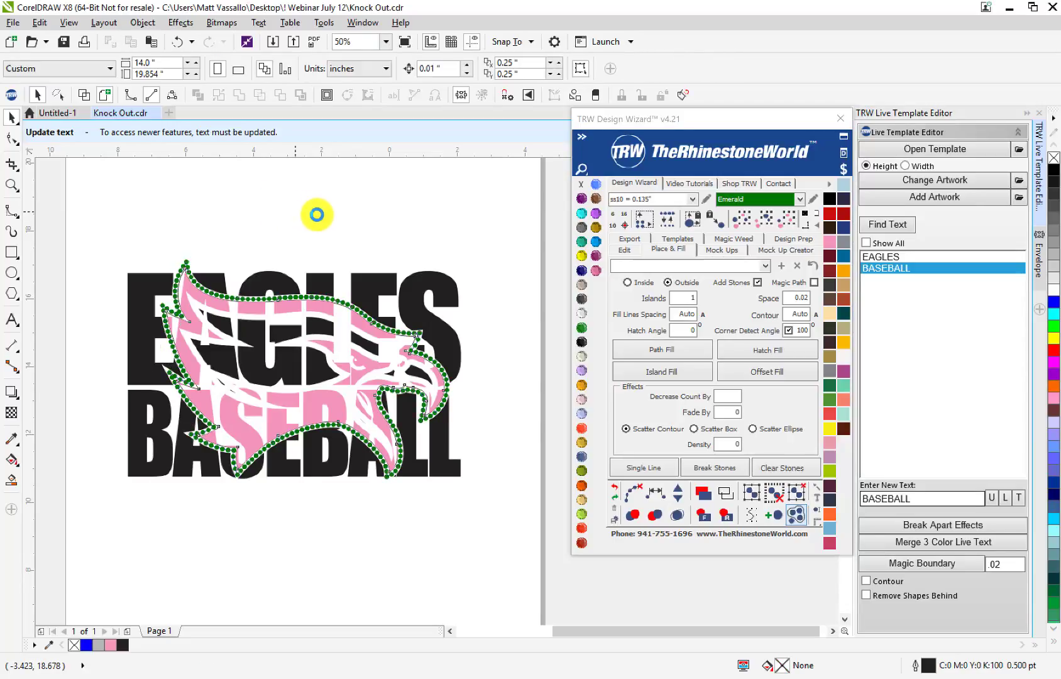
{"action": "key", "text": "ctrl+z"}
{"action": "key", "text": "ctrl+z"}
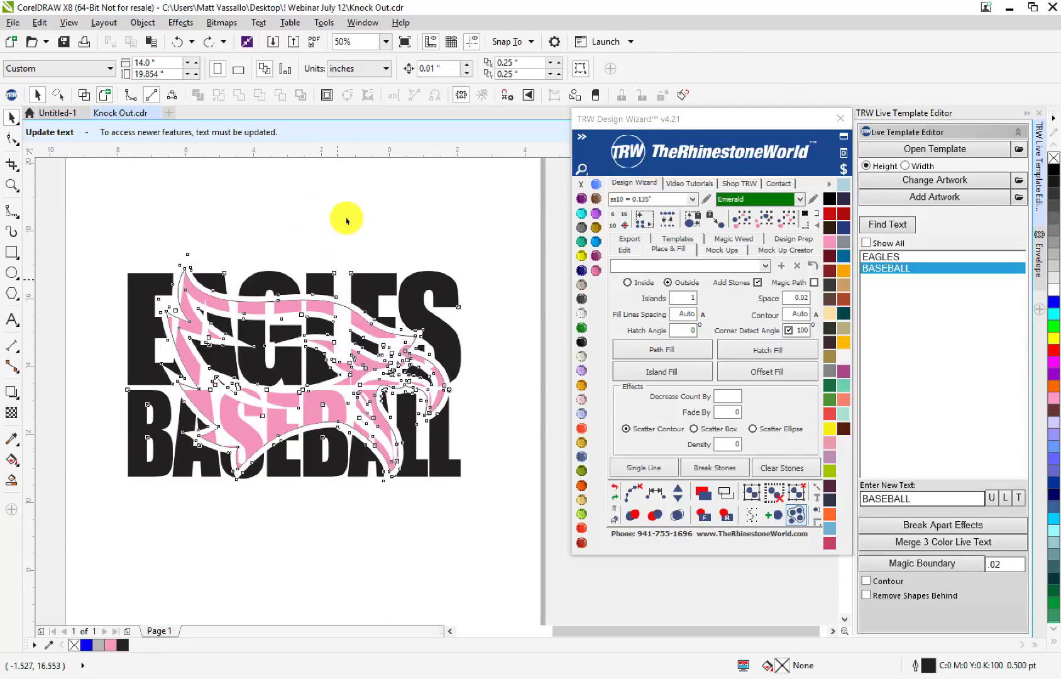
{"action": "left_click", "coordinate": [346, 221]}
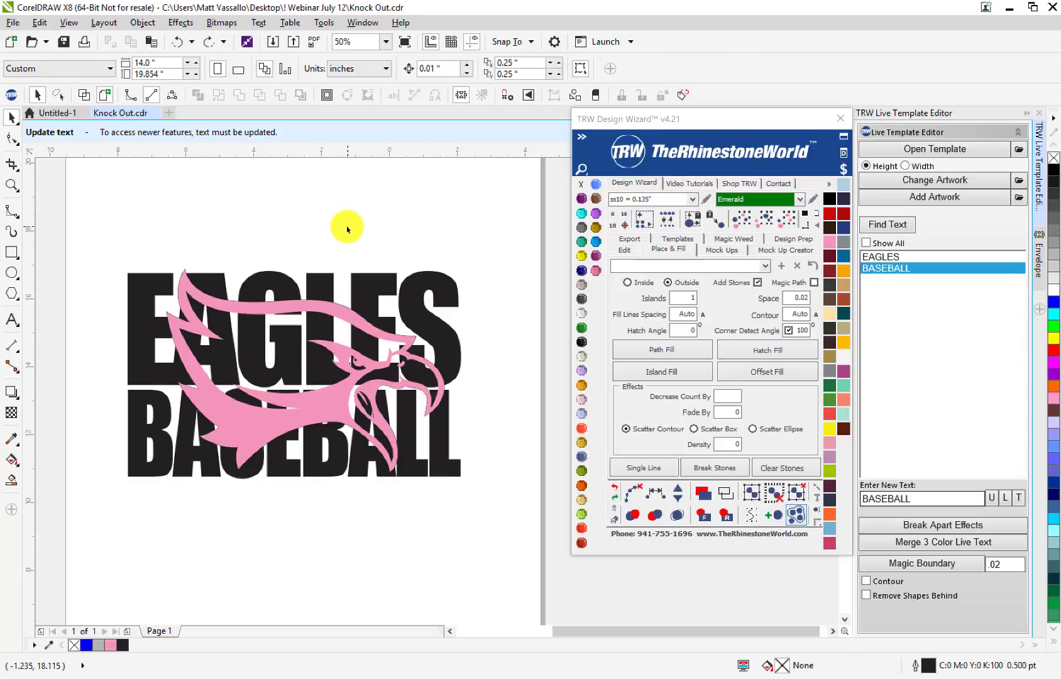
- Select the pink eagle head together with the lettering, try moving them away from the boundary outline, and undo the move
{"action": "scroll", "coordinate": [343, 325], "scroll_direction": "up", "scroll_amount": 2}
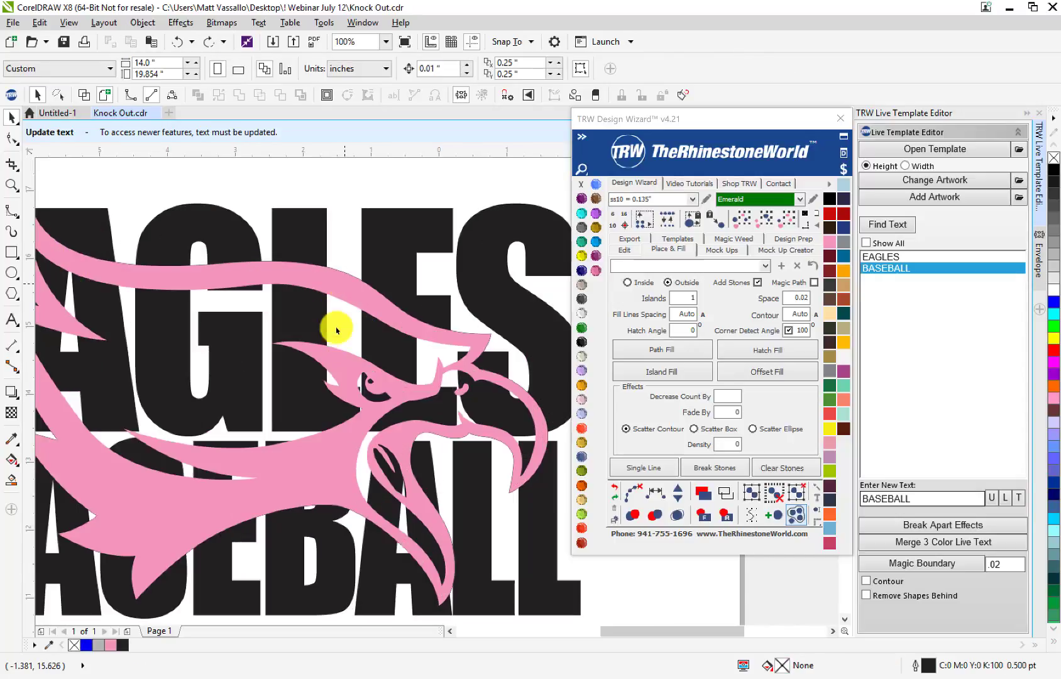
{"action": "left_click", "coordinate": [353, 299]}
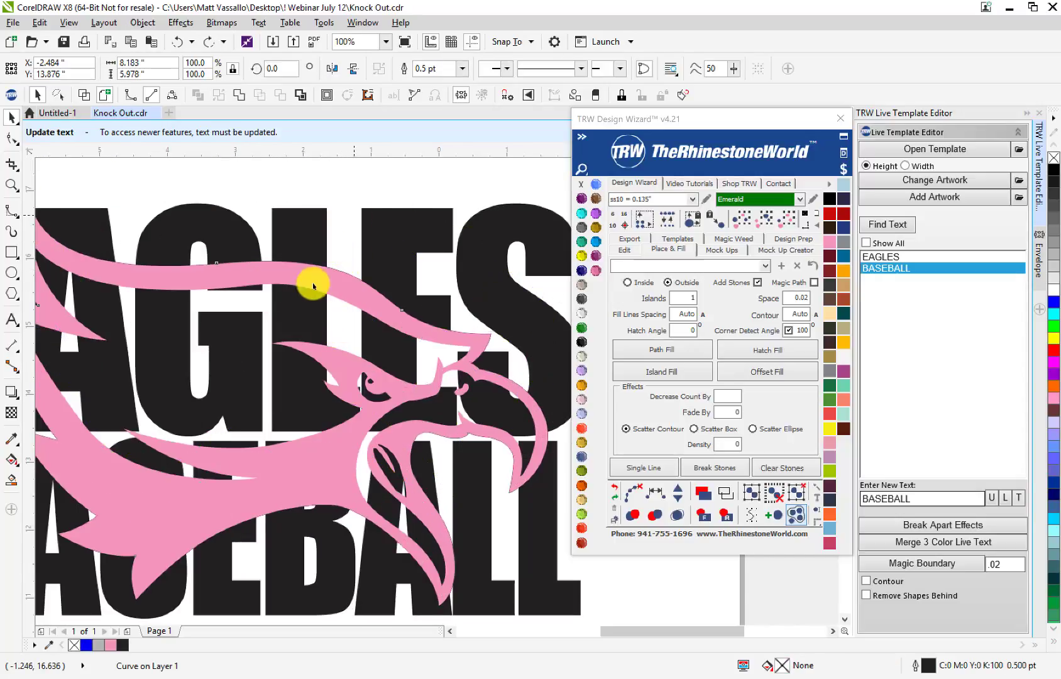
{"action": "key", "text": "Escape"}
{"action": "scroll", "coordinate": [325, 290], "scroll_direction": "down", "scroll_amount": 2}
{"action": "left_click", "coordinate": [325, 289]}
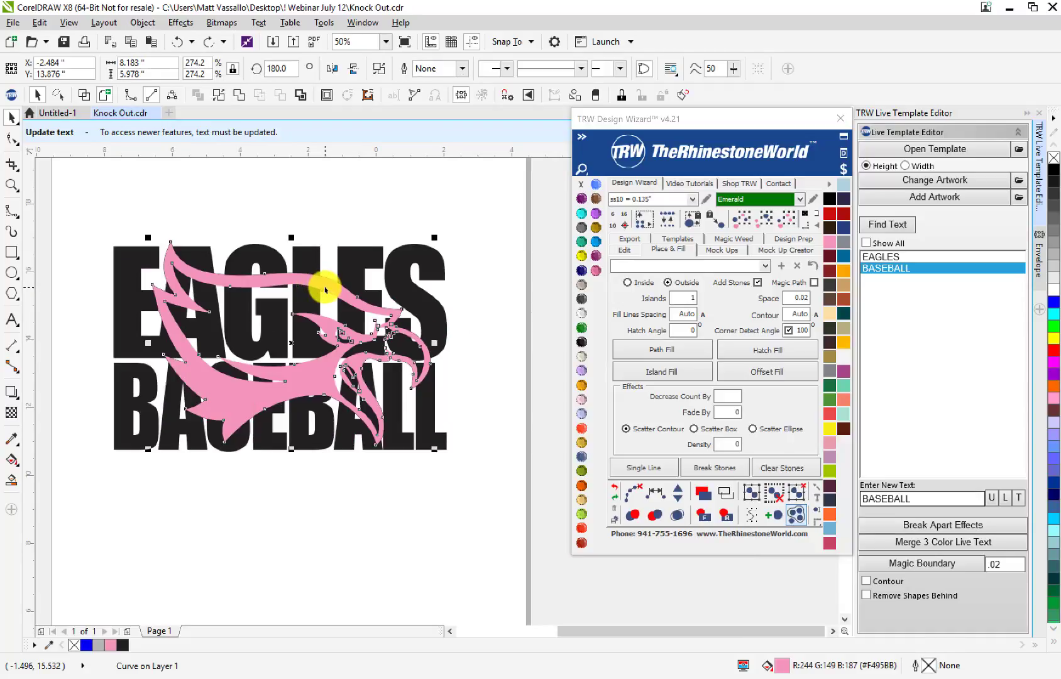
{"action": "left_click", "coordinate": [402, 280], "text": "shift"}
{"action": "scroll", "coordinate": [402, 280], "scroll_direction": "down", "scroll_amount": 2}
{"action": "left_click_drag", "start_coordinate": [401, 281], "coordinate": [457, 404]}
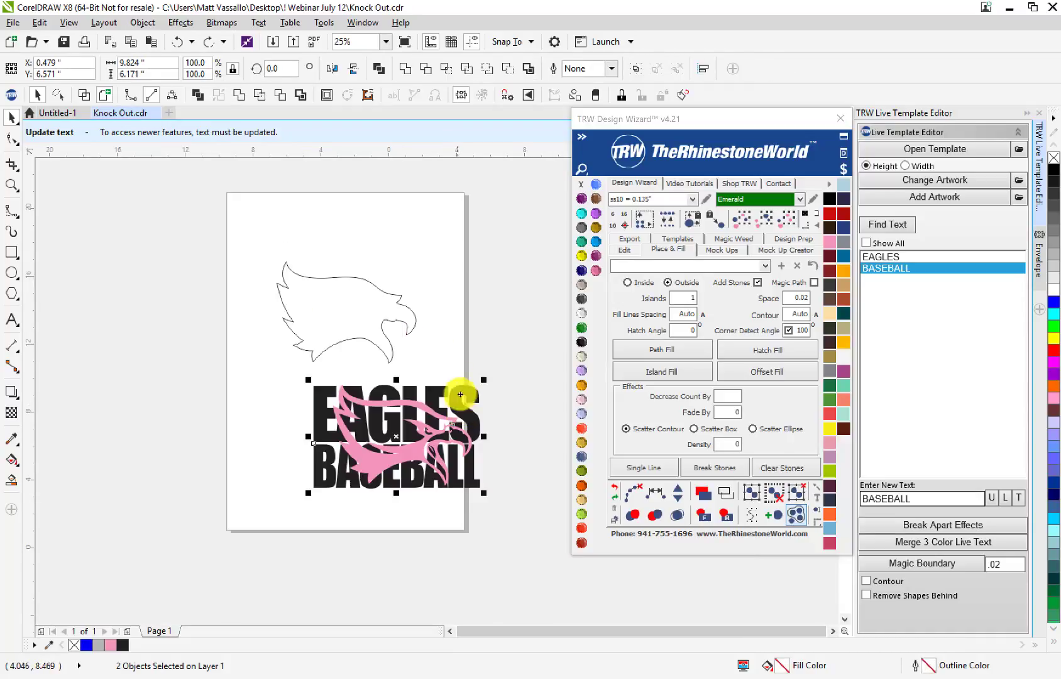
{"action": "key", "text": "ctrl+z"}
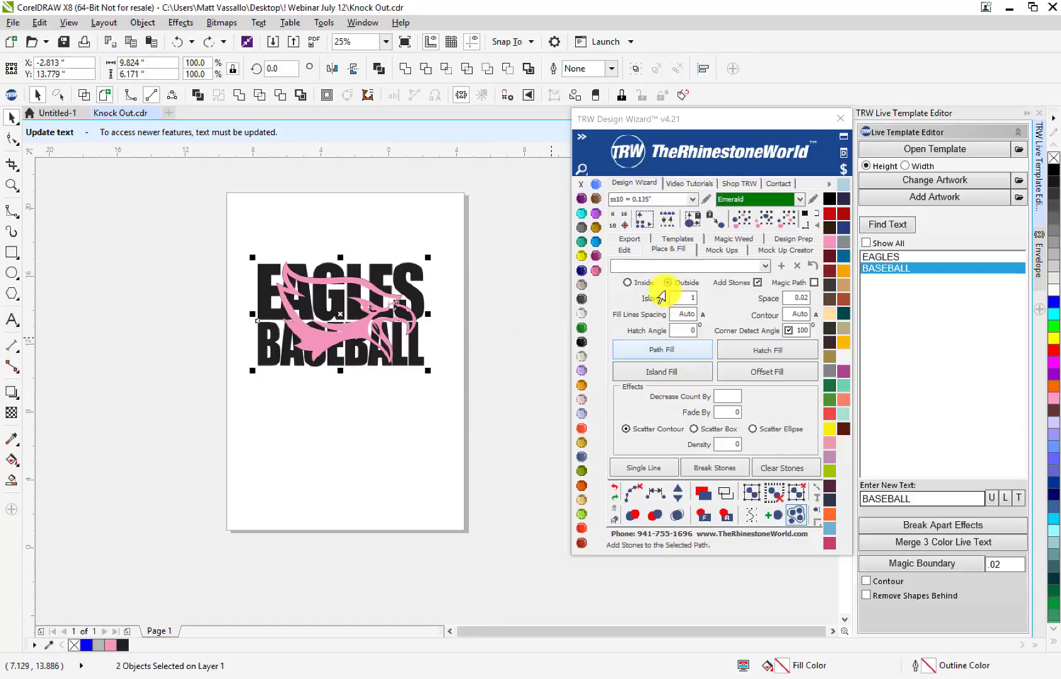
- Apply Knock Out with a gap of .17 to the selected eagle head and lettering
{"action": "left_click", "coordinate": [624, 249]}
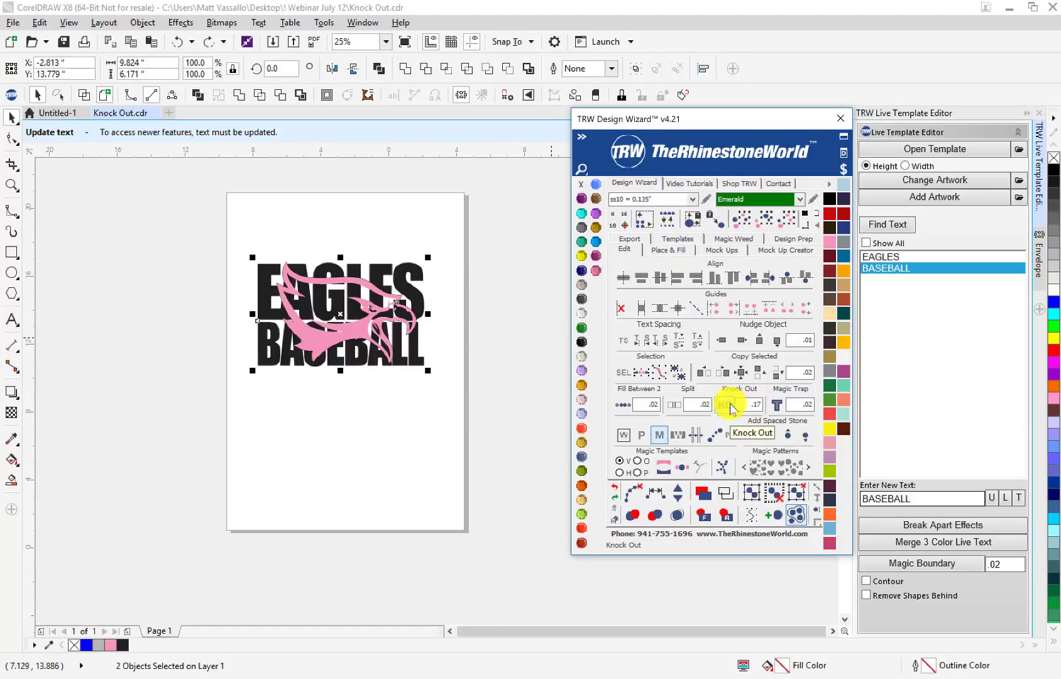
{"action": "left_click", "coordinate": [727, 405]}
{"action": "scroll", "coordinate": [362, 278], "scroll_direction": "up", "scroll_amount": 3}
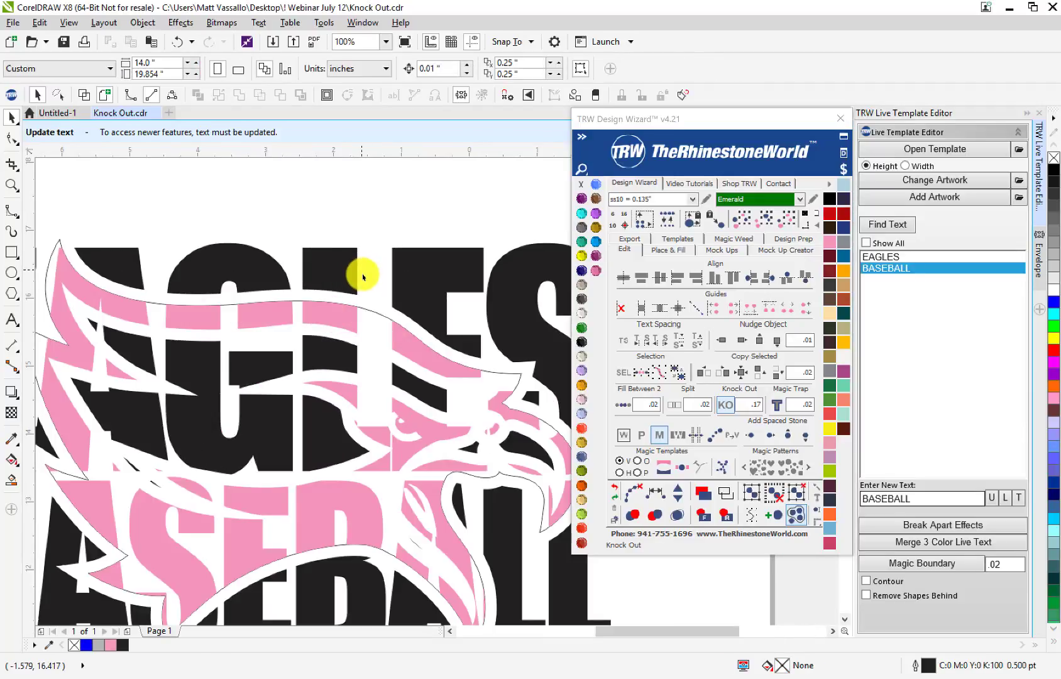
{"action": "scroll", "coordinate": [362, 280], "scroll_direction": "down", "scroll_amount": 2}
- Select the knocked-out design's boundary outline and give it an Island Fill with one outside row of ss10 Emerald stones
{"action": "left_click", "coordinate": [372, 315]}
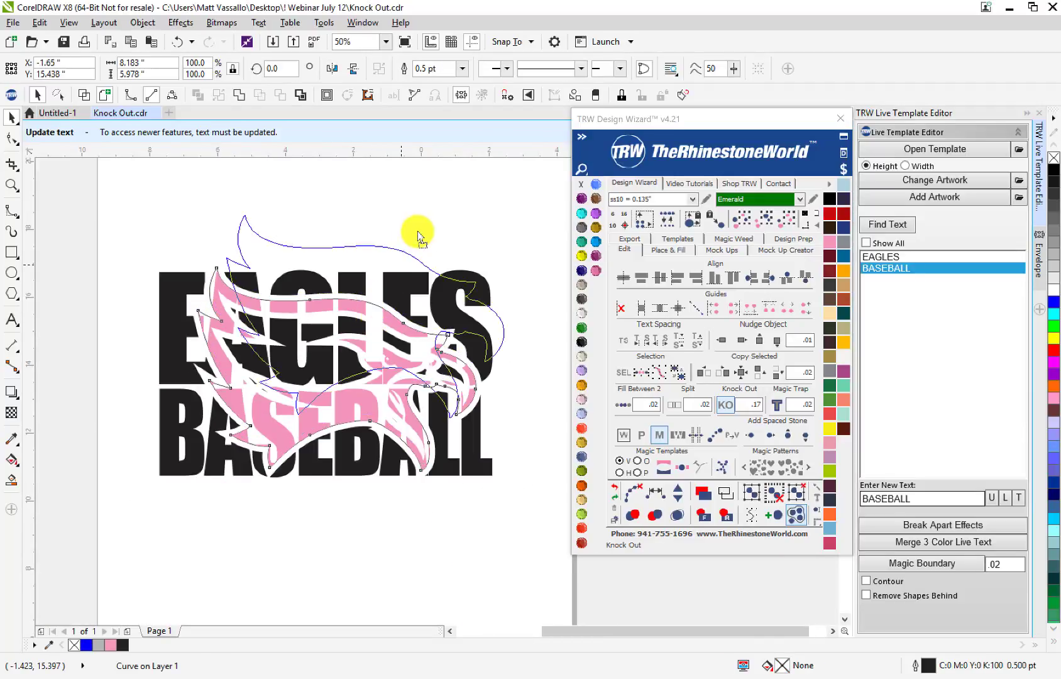
{"action": "left_click_drag", "start_coordinate": [419, 238], "coordinate": [418, 231]}
{"action": "key", "text": "ctrl+z"}
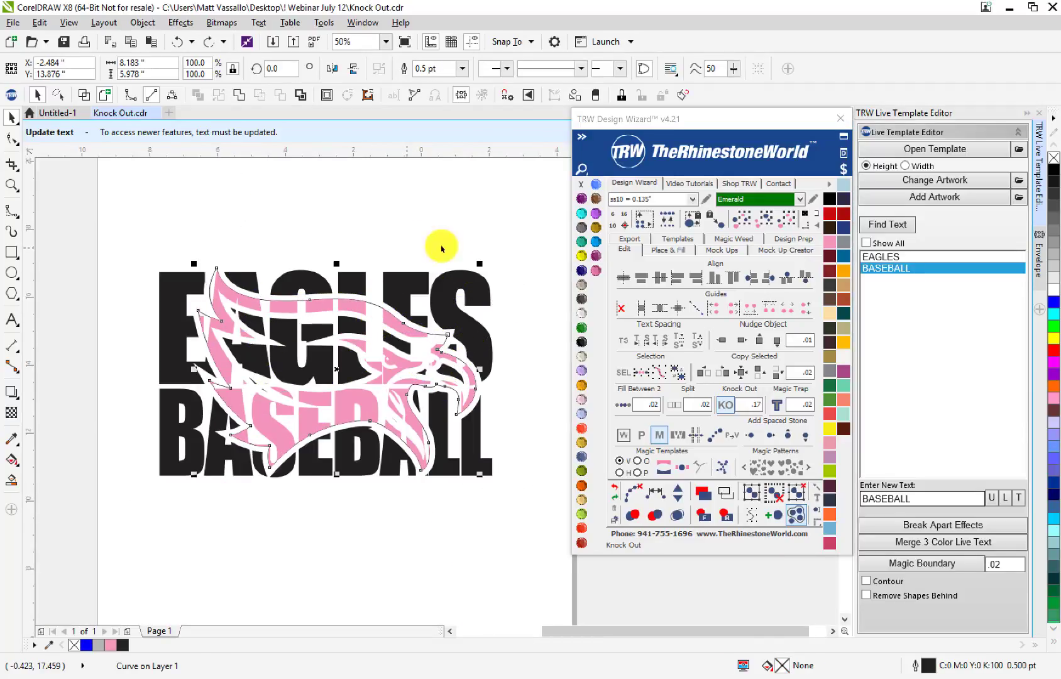
{"action": "left_click", "coordinate": [679, 251]}
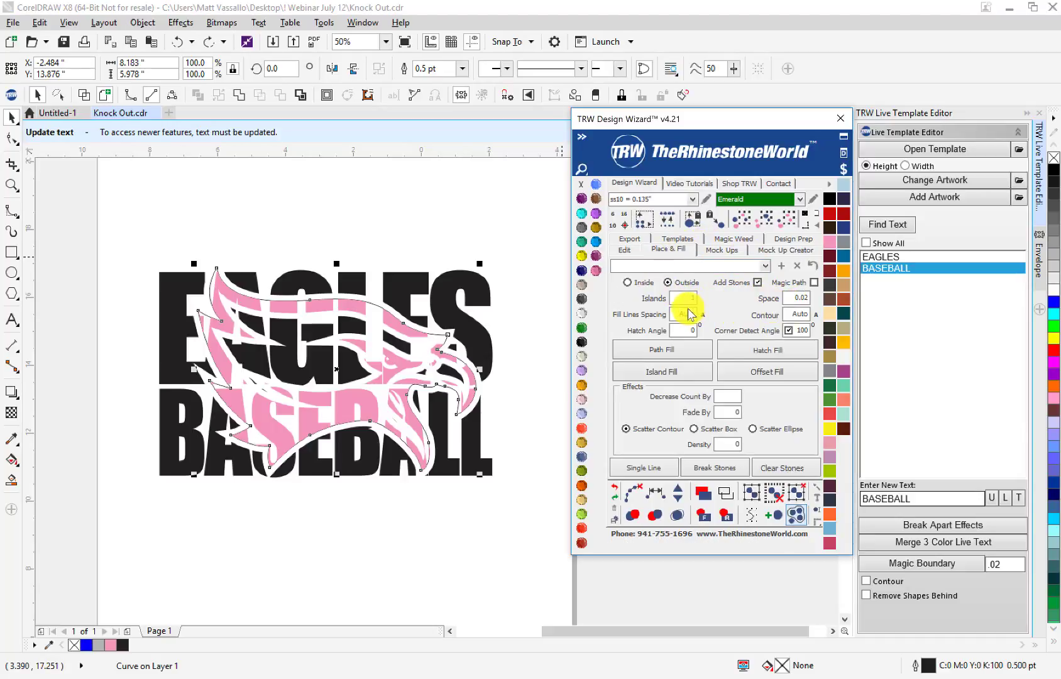
{"action": "left_click", "coordinate": [660, 372]}
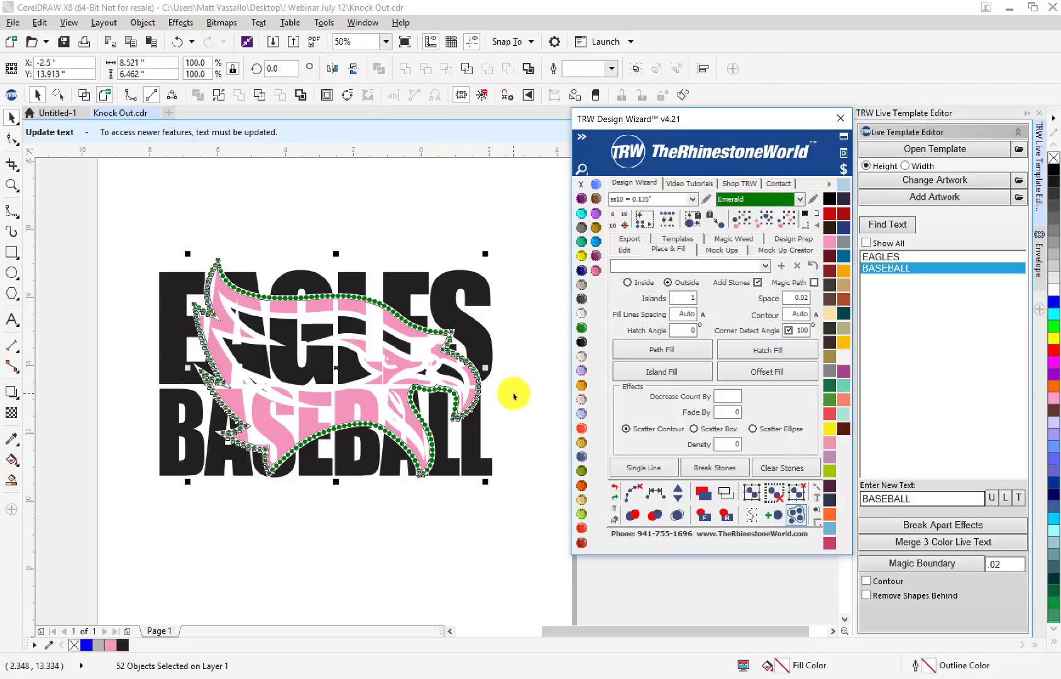
- Select all objects in the design and clear the paths running through the Emerald stones
{"action": "scroll", "coordinate": [439, 340], "scroll_direction": "up", "scroll_amount": 2}
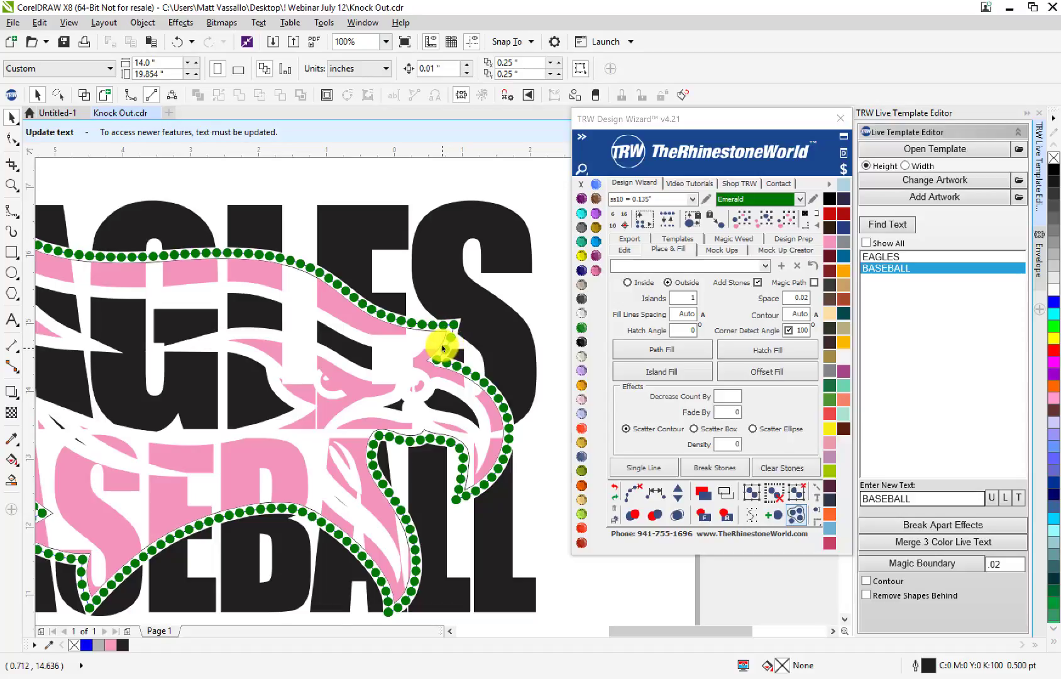
{"action": "scroll", "coordinate": [373, 301], "scroll_direction": "up", "scroll_amount": 2}
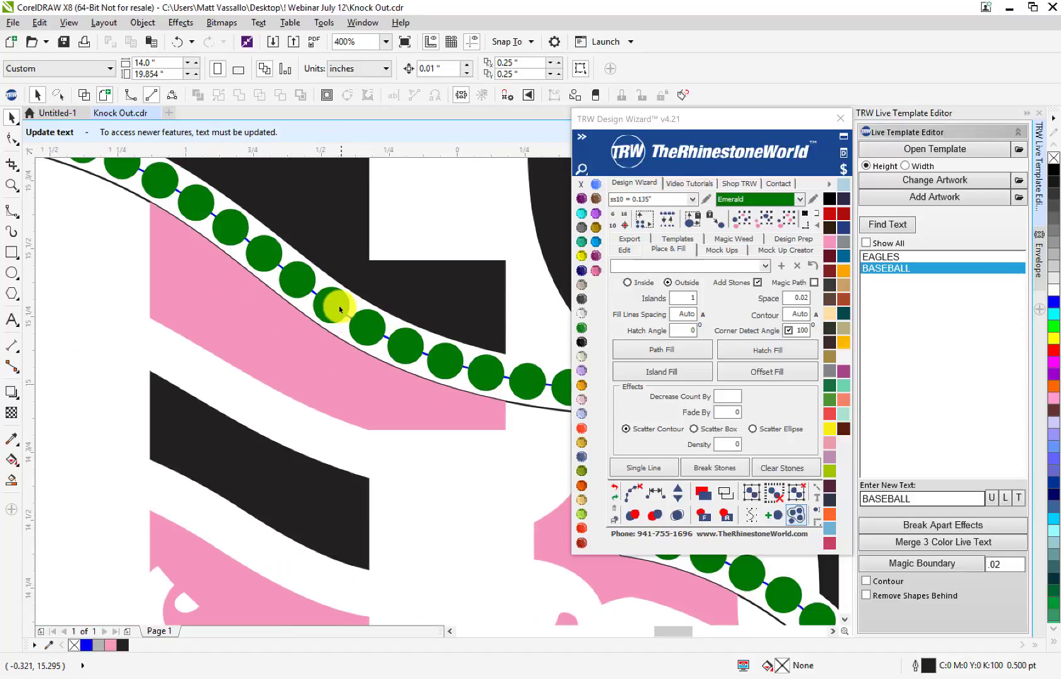
{"action": "scroll", "coordinate": [339, 306], "scroll_direction": "up", "scroll_amount": 2}
{"action": "scroll", "coordinate": [336, 312], "scroll_direction": "down", "scroll_amount": 5}
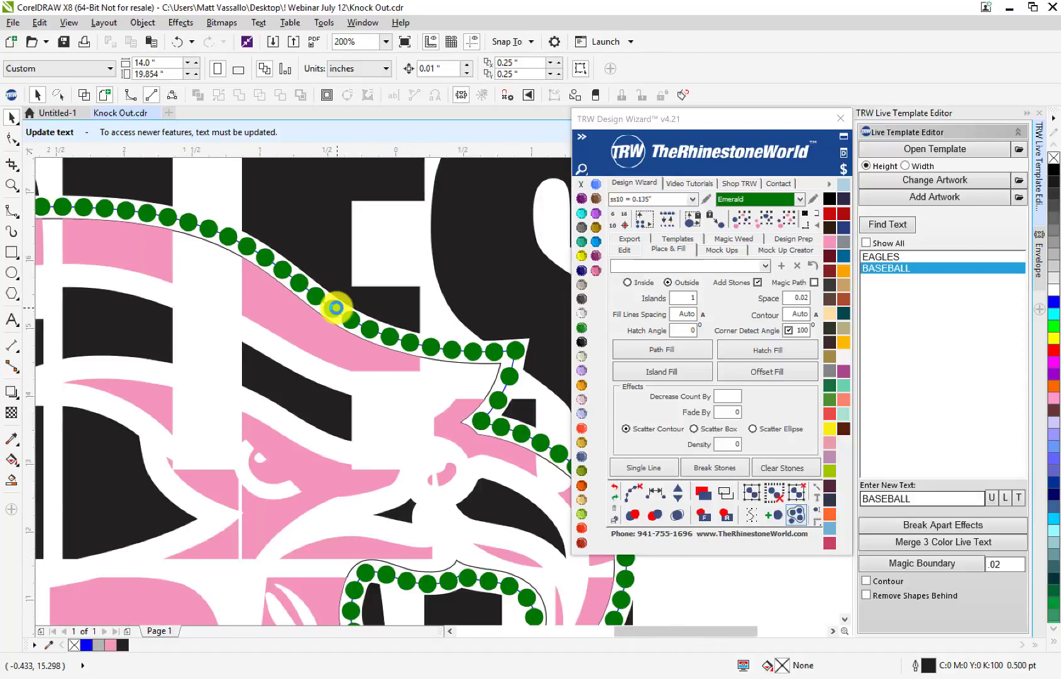
{"action": "scroll", "coordinate": [156, 503], "scroll_direction": "left", "scroll_amount": 3}
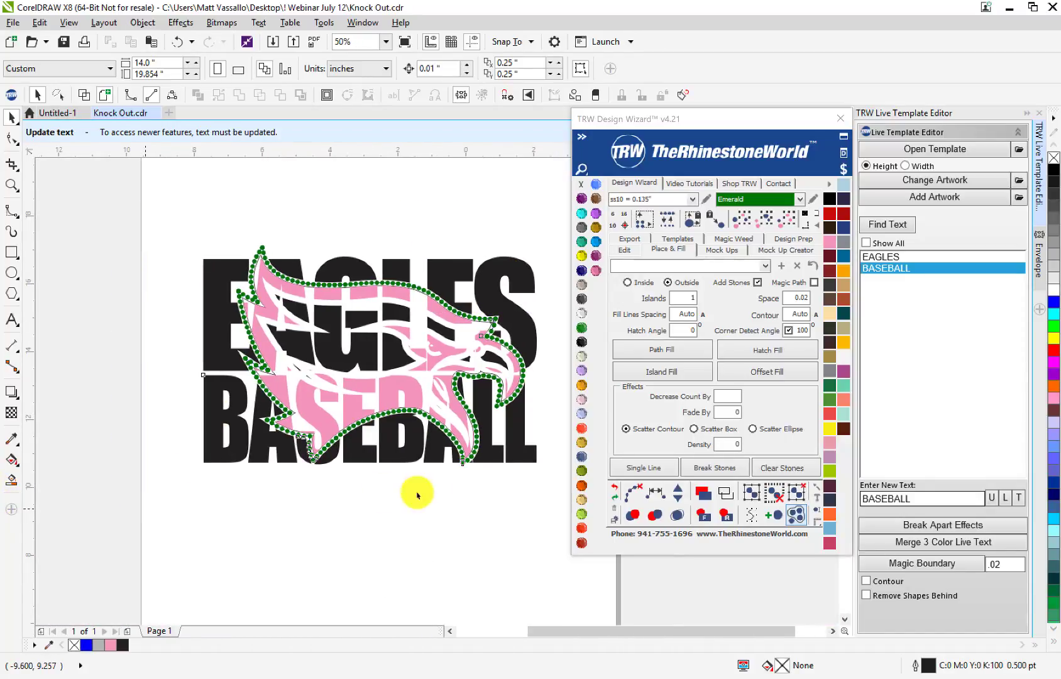
{"action": "key", "text": "ctrl+a"}
{"action": "left_click", "coordinate": [633, 501]}
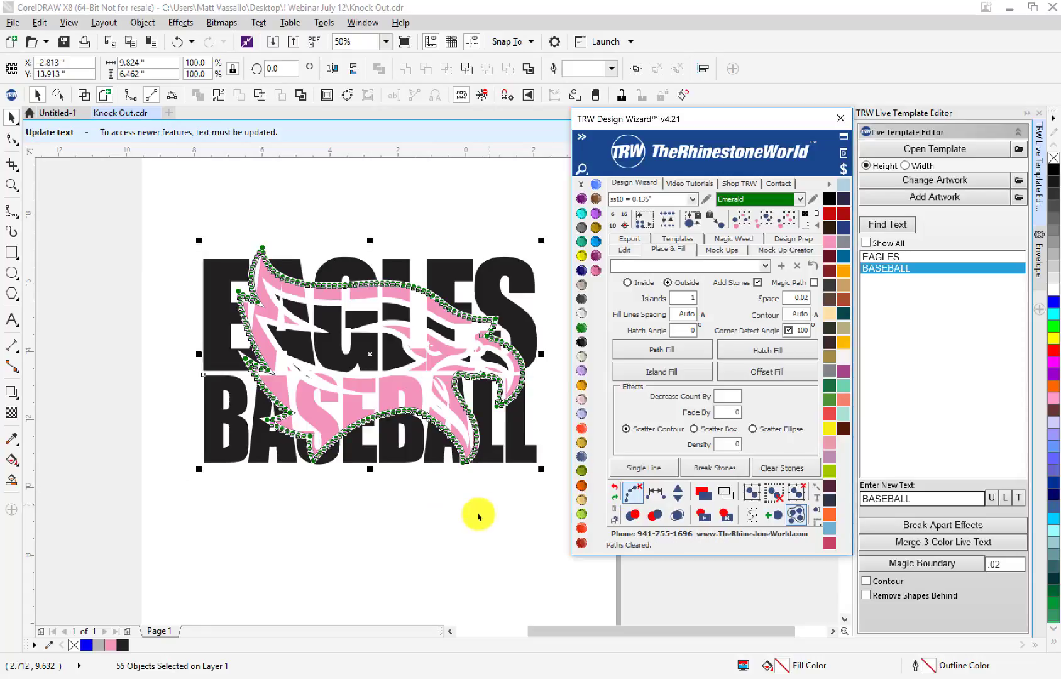
- Select a single stone along the eagle's upper edge and compare its size with the knocked-out gap at close range
{"action": "scroll", "coordinate": [420, 297], "scroll_direction": "up", "scroll_amount": 2}
{"action": "left_click", "coordinate": [420, 297]}
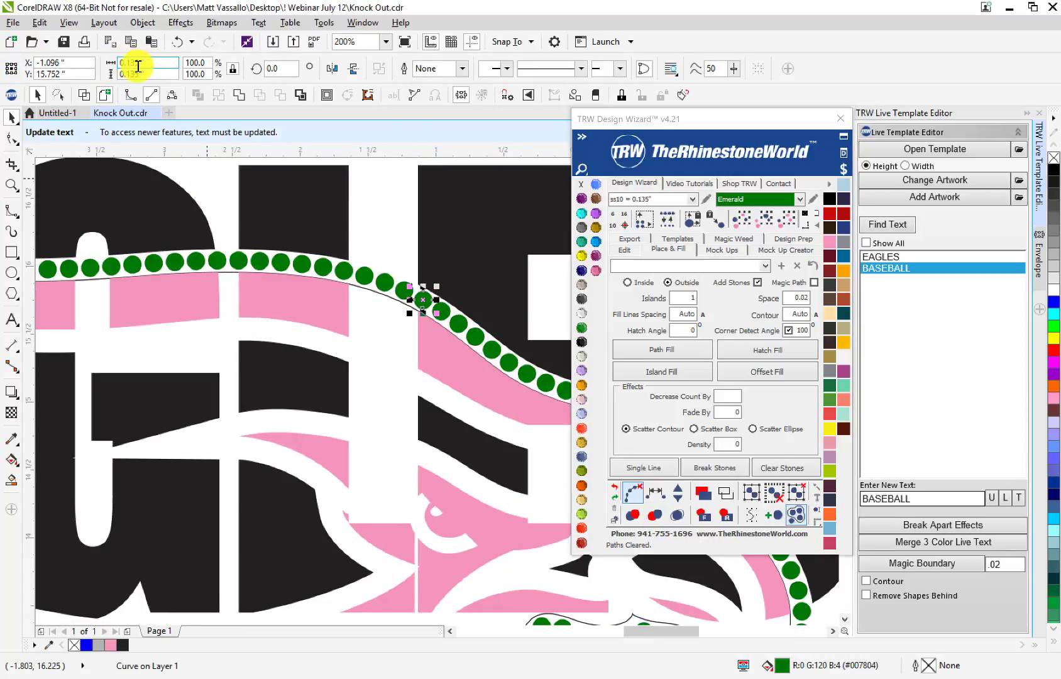
{"action": "scroll", "coordinate": [453, 308], "scroll_direction": "up", "scroll_amount": 1}
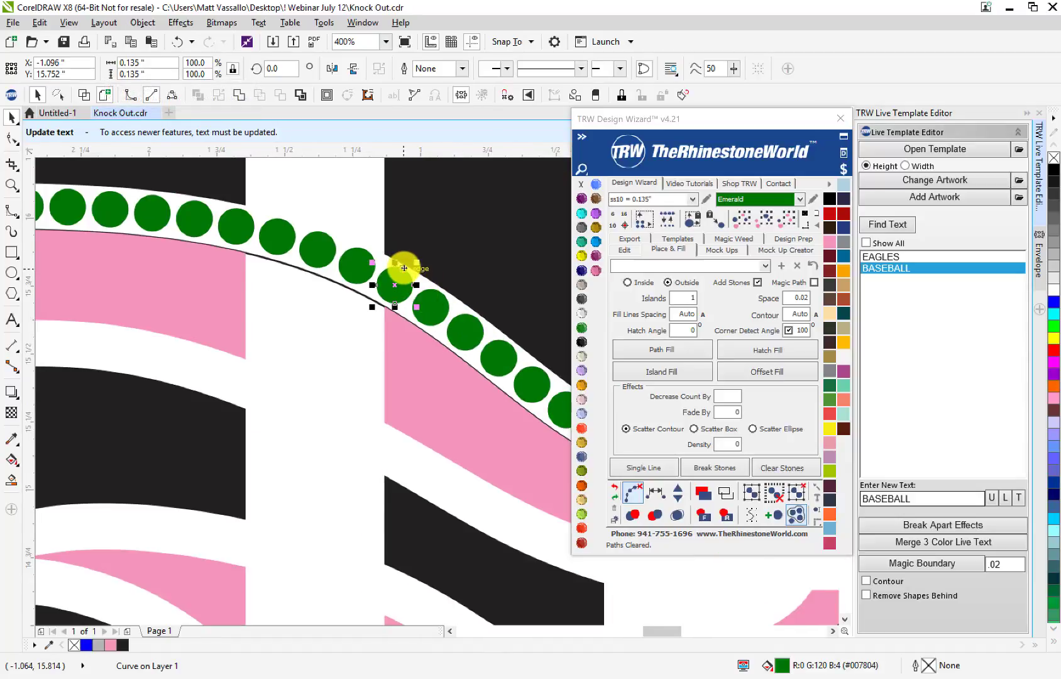
{"action": "scroll", "coordinate": [404, 268], "scroll_direction": "up", "scroll_amount": 2}
{"action": "left_click", "coordinate": [136, 66]}
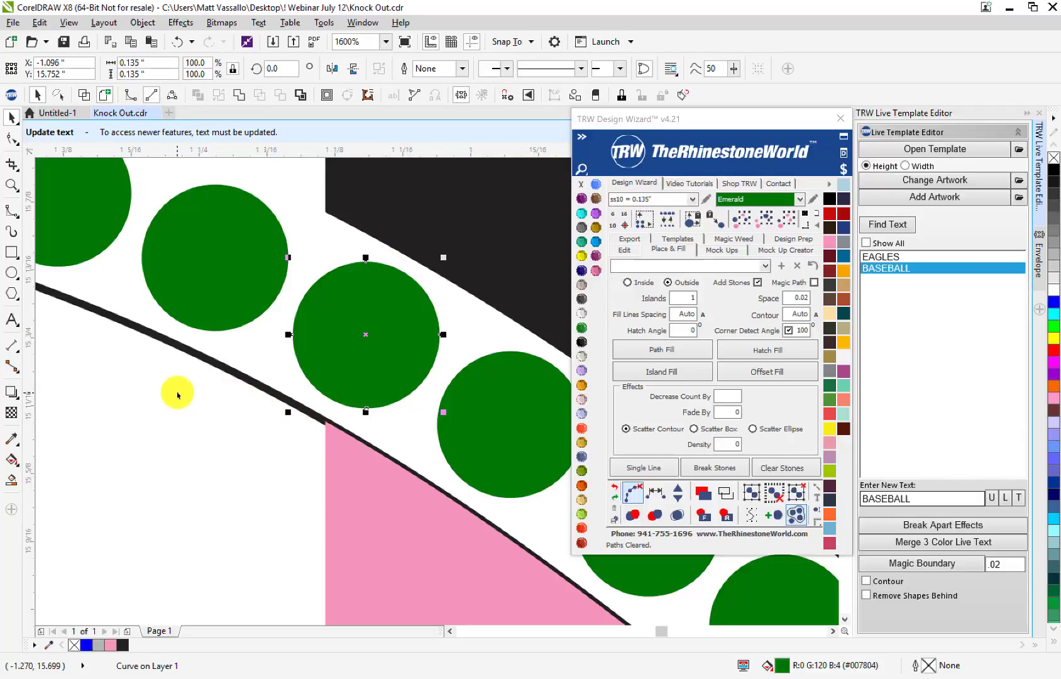
{"action": "scroll", "coordinate": [179, 391], "scroll_direction": "down", "scroll_amount": 4}
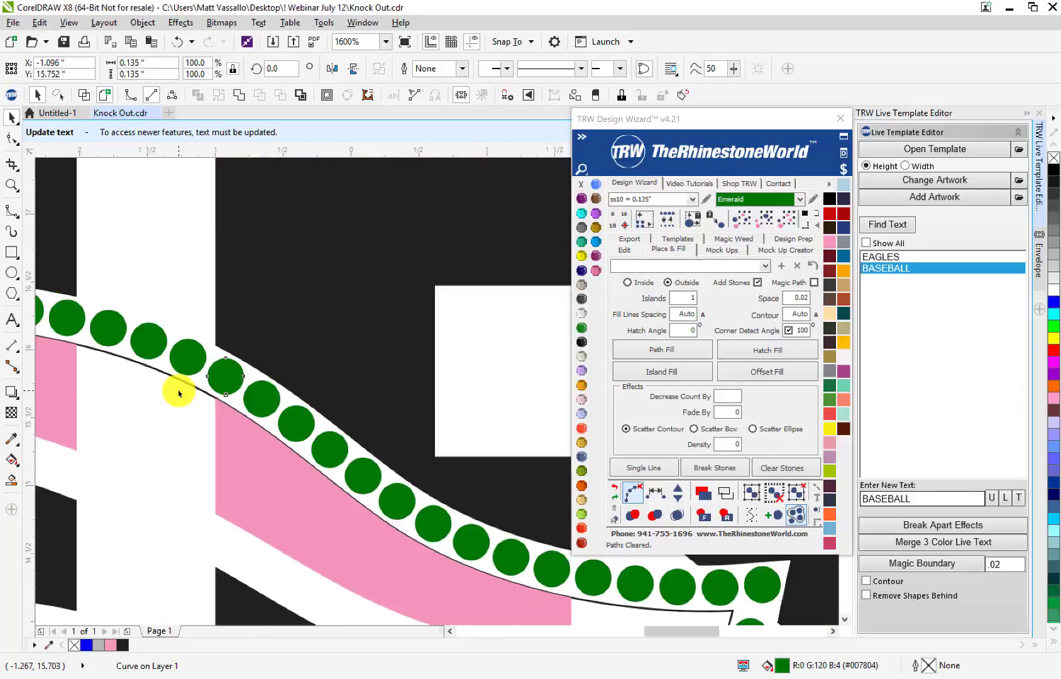
{"action": "scroll", "coordinate": [185, 413], "scroll_direction": "up", "scroll_amount": 1}
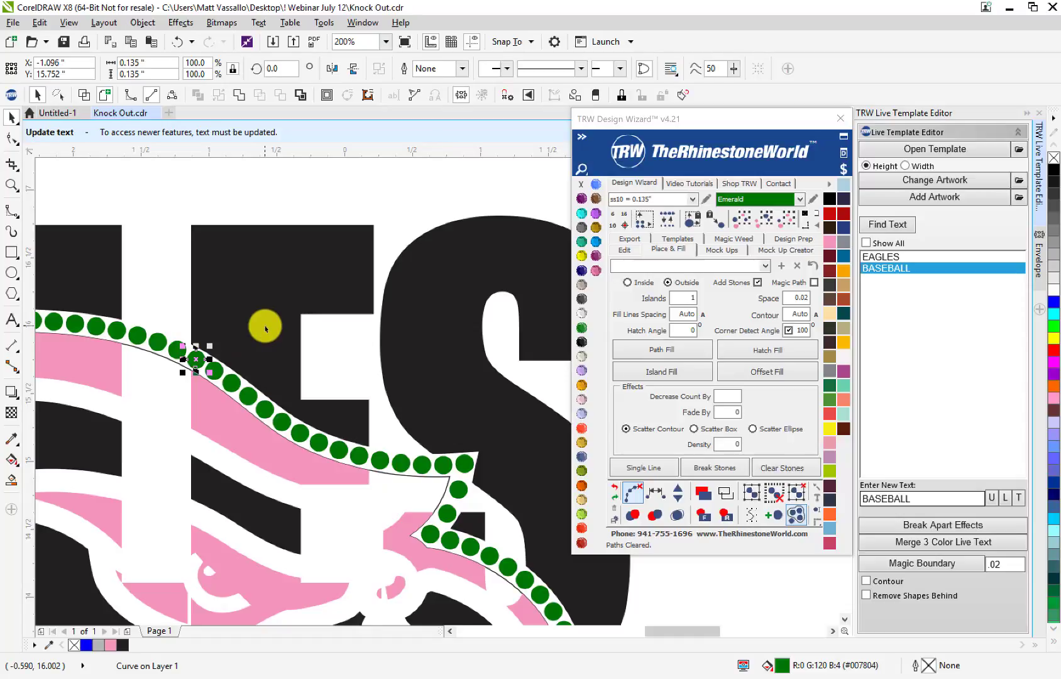
{"action": "left_click", "coordinate": [375, 278]}
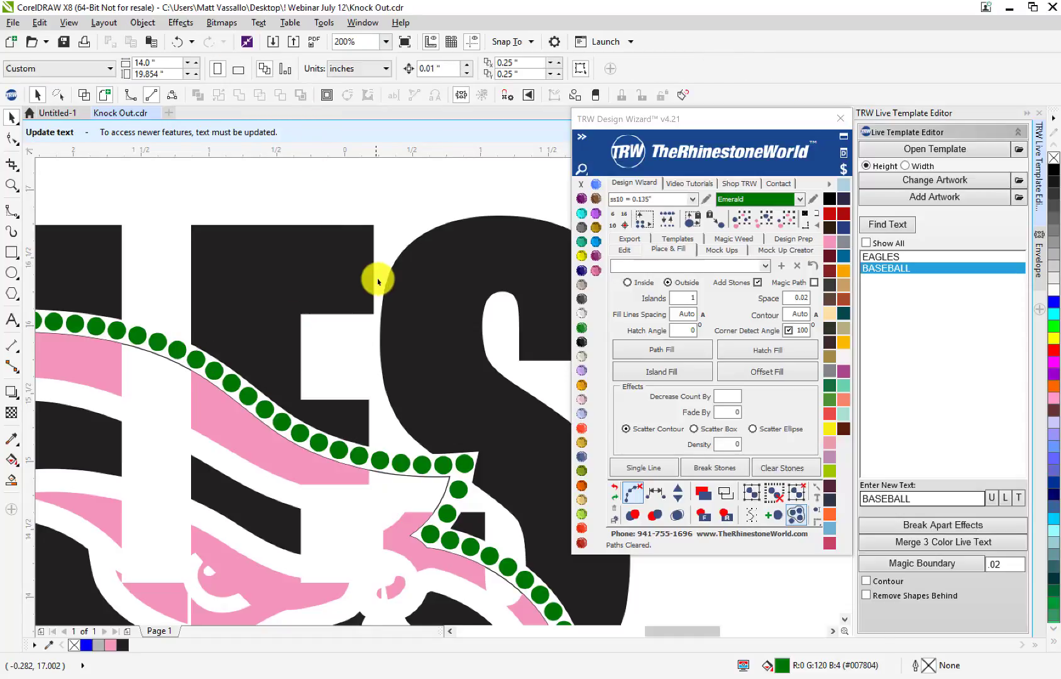
- Undo the path clearing, the Emerald stone fill and the knock-out, and clear the selection
{"action": "left_click", "coordinate": [345, 264]}
{"action": "scroll", "coordinate": [326, 284], "scroll_direction": "down", "scroll_amount": 2}
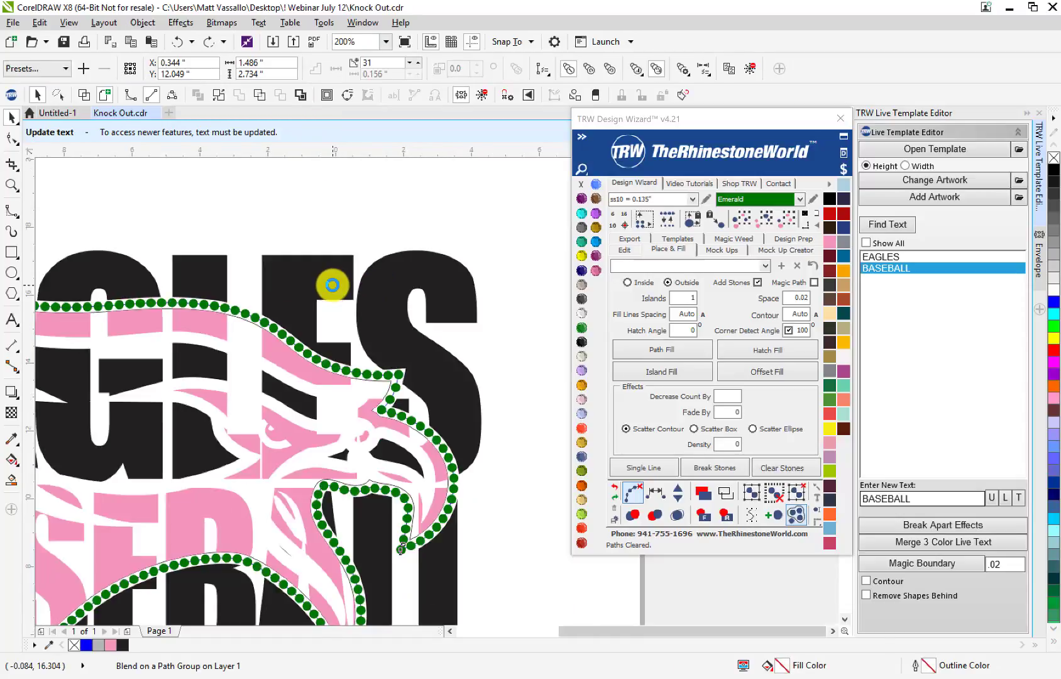
{"action": "scroll", "coordinate": [262, 324], "scroll_direction": "up", "scroll_amount": 1}
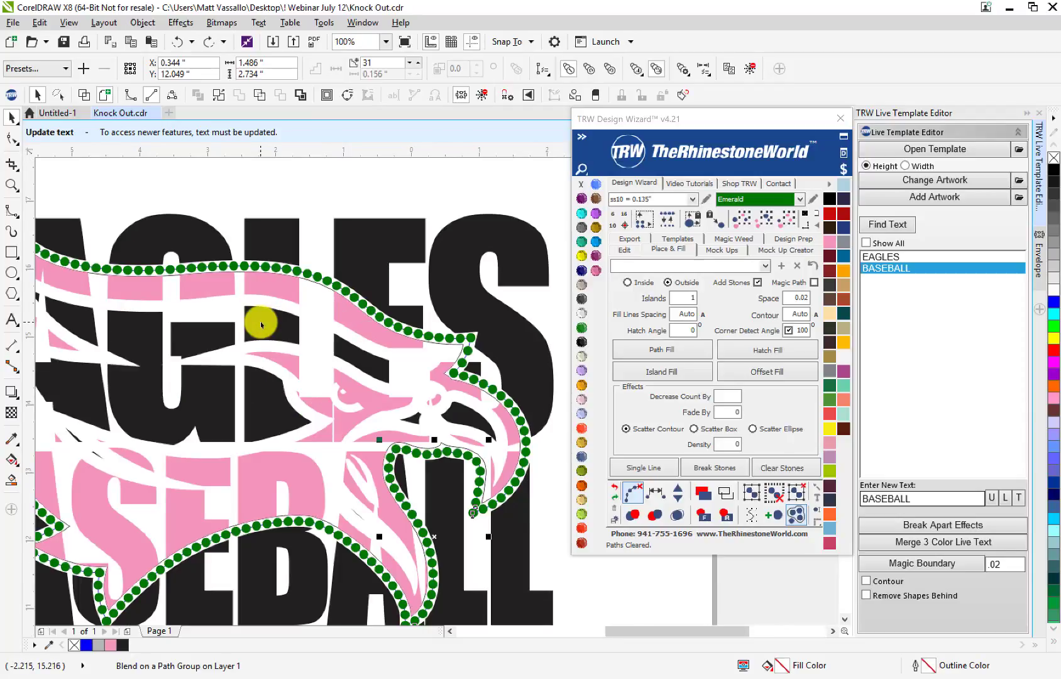
{"action": "key", "text": "Delete"}
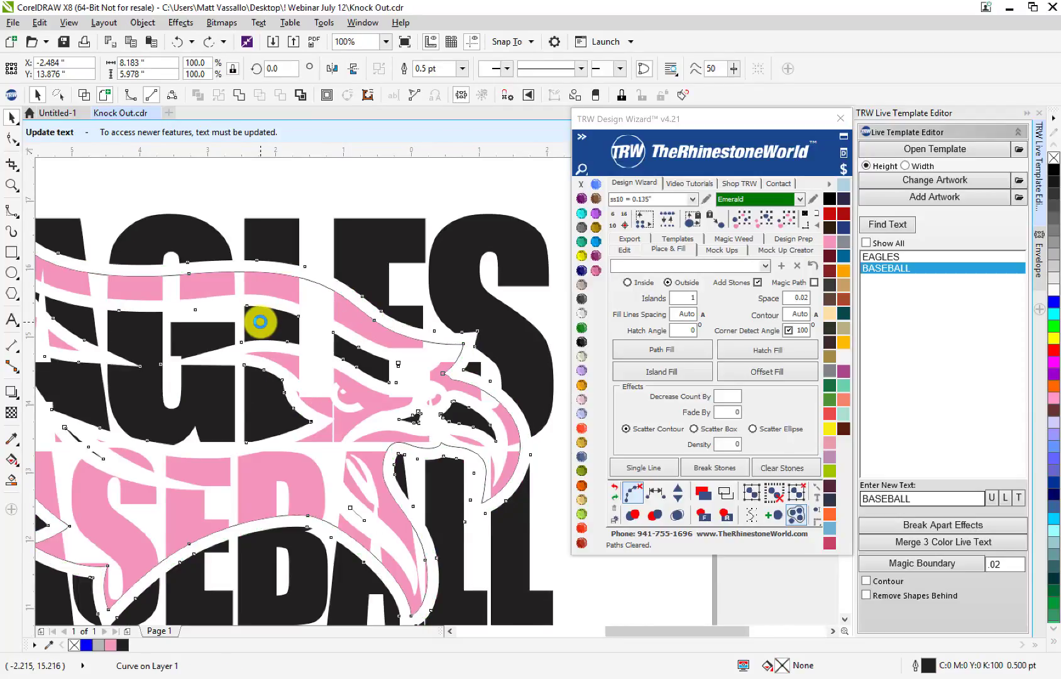
{"action": "left_click", "coordinate": [260, 322]}
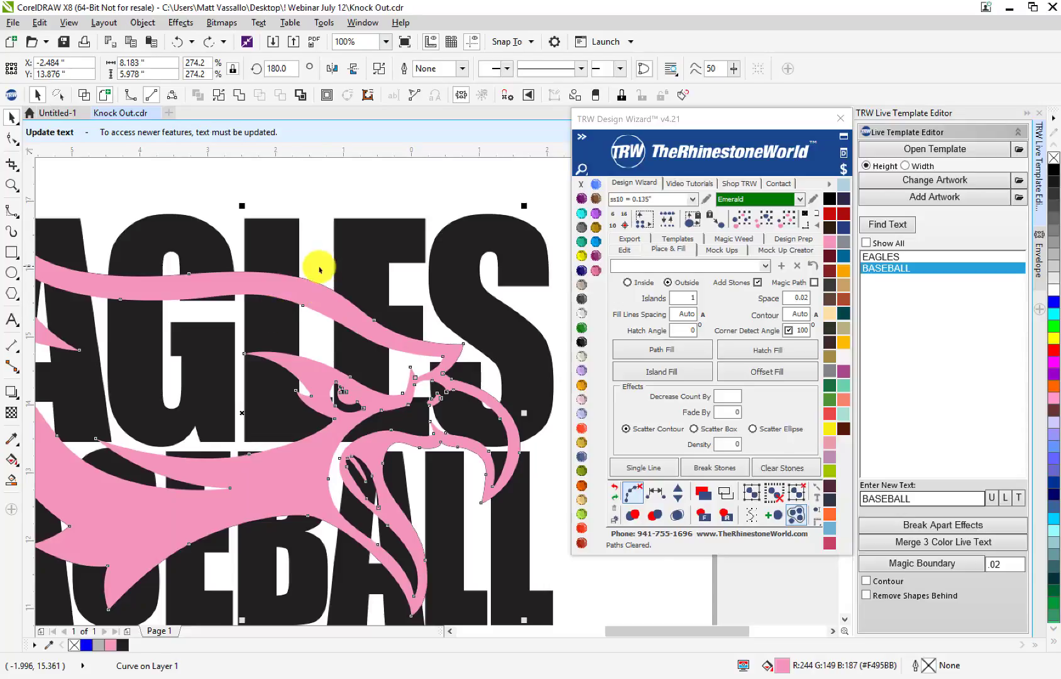
{"action": "scroll", "coordinate": [319, 270], "scroll_direction": "down", "scroll_amount": 1}
{"action": "key", "text": "Escape"}
{"action": "scroll", "coordinate": [332, 309], "scroll_direction": "up", "scroll_amount": 1}
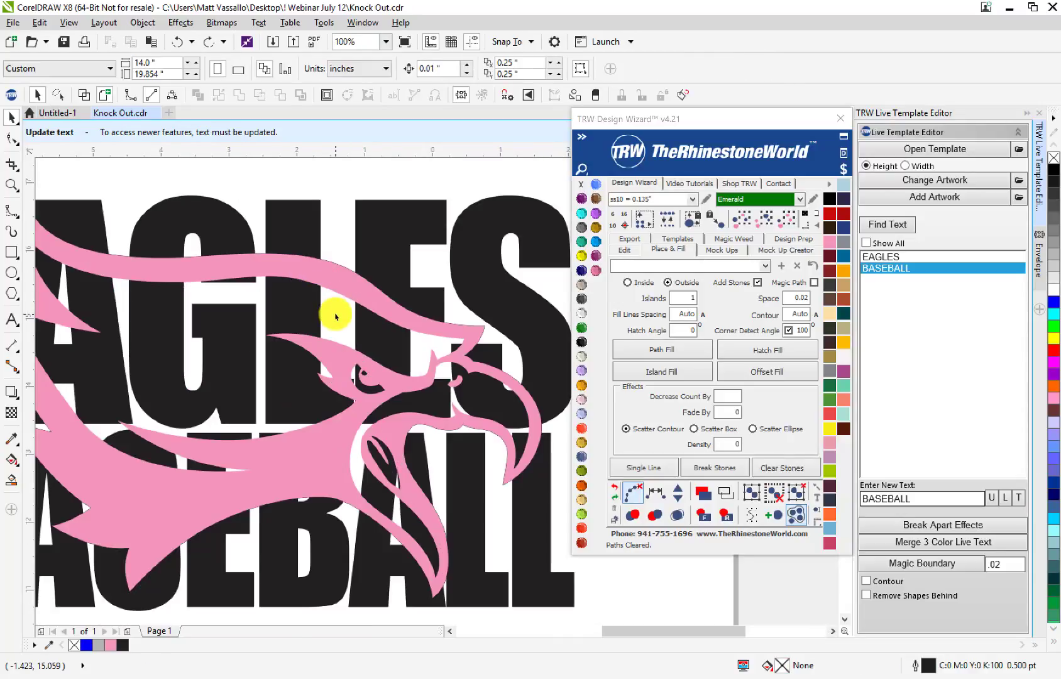
- Select the boundary outline around the eagle head and set the stone size to ss16 (0.165")
{"action": "left_click", "coordinate": [336, 317]}
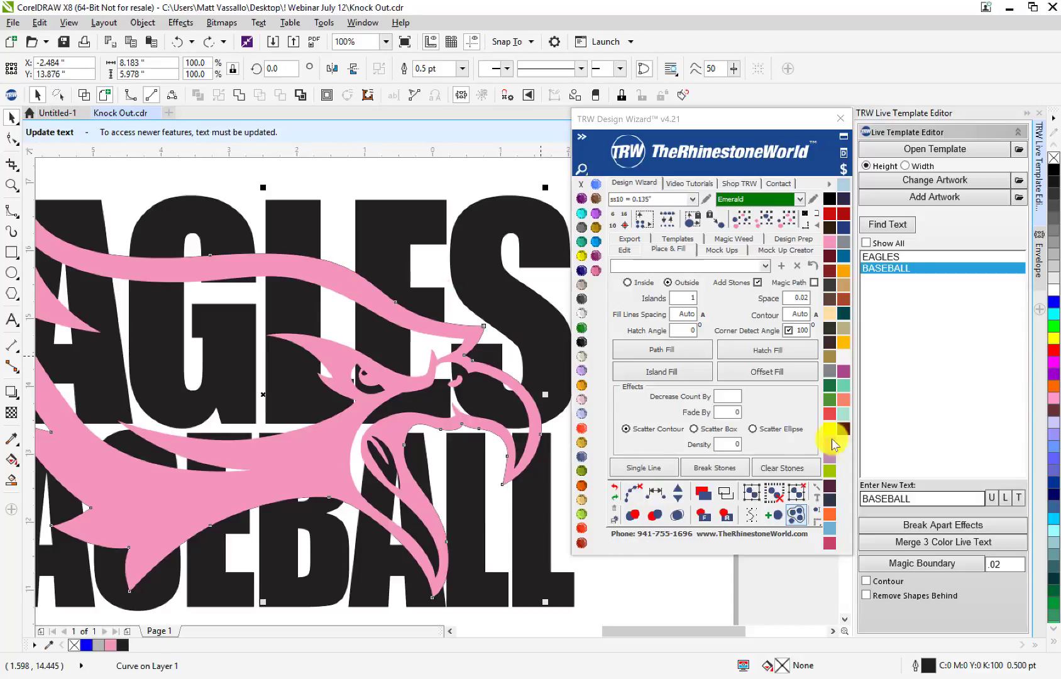
{"action": "left_click", "coordinate": [694, 199]}
{"action": "left_click", "coordinate": [672, 227]}
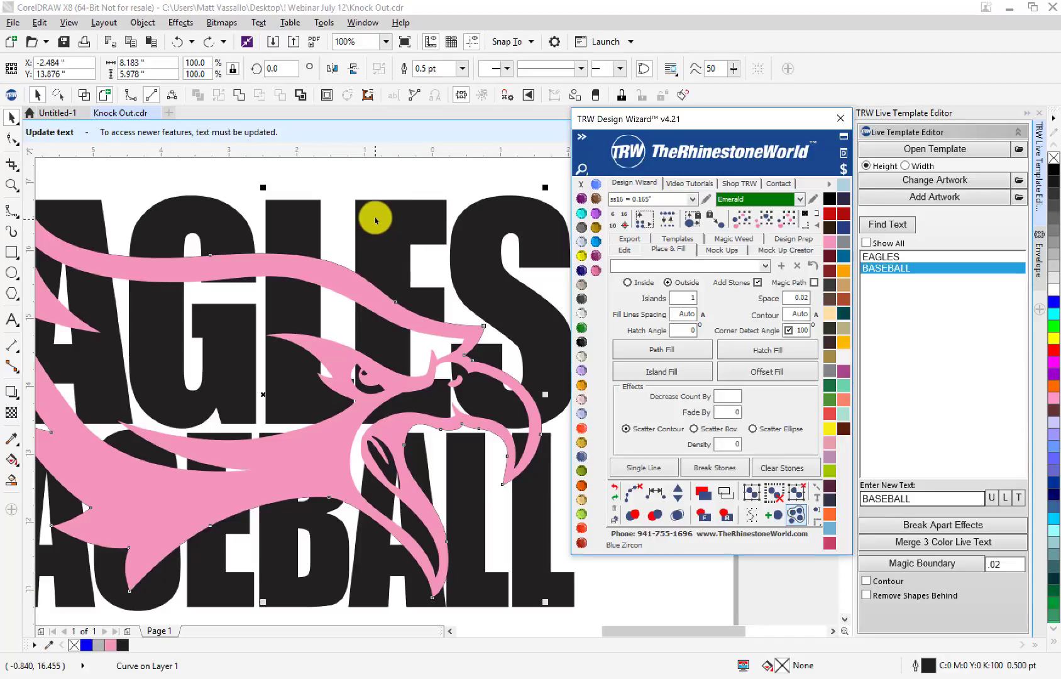
- Island-fill the outside of the eagle's boundary outline with ss16 Emerald stones and bring the stones to the front
{"action": "left_click", "coordinate": [361, 179]}
{"action": "left_click", "coordinate": [338, 314]}
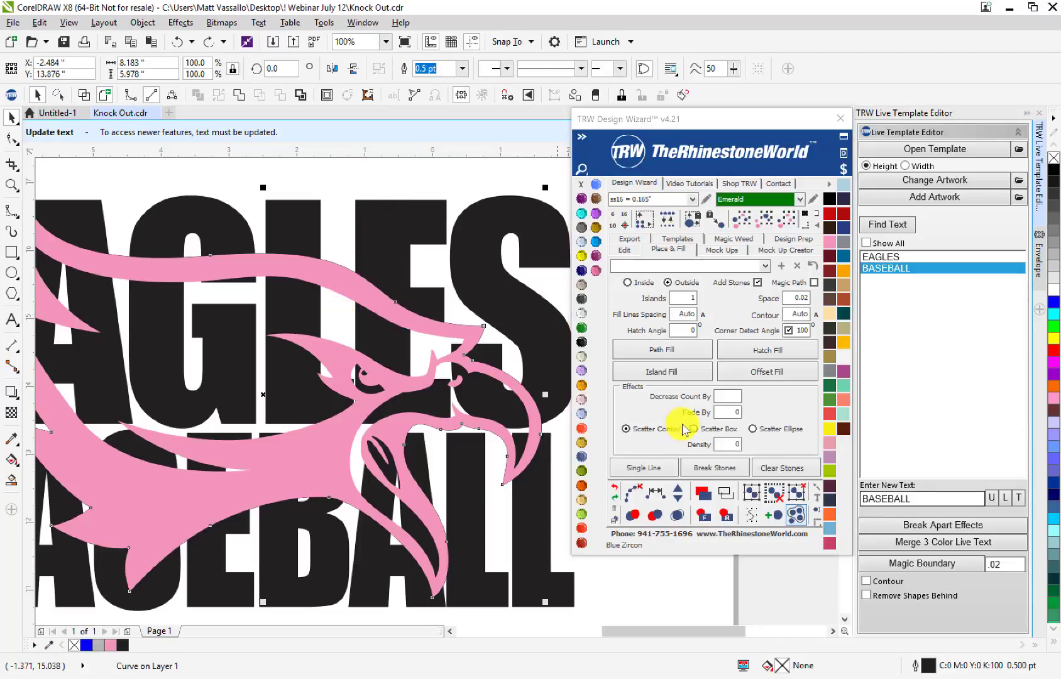
{"action": "left_click", "coordinate": [676, 372]}
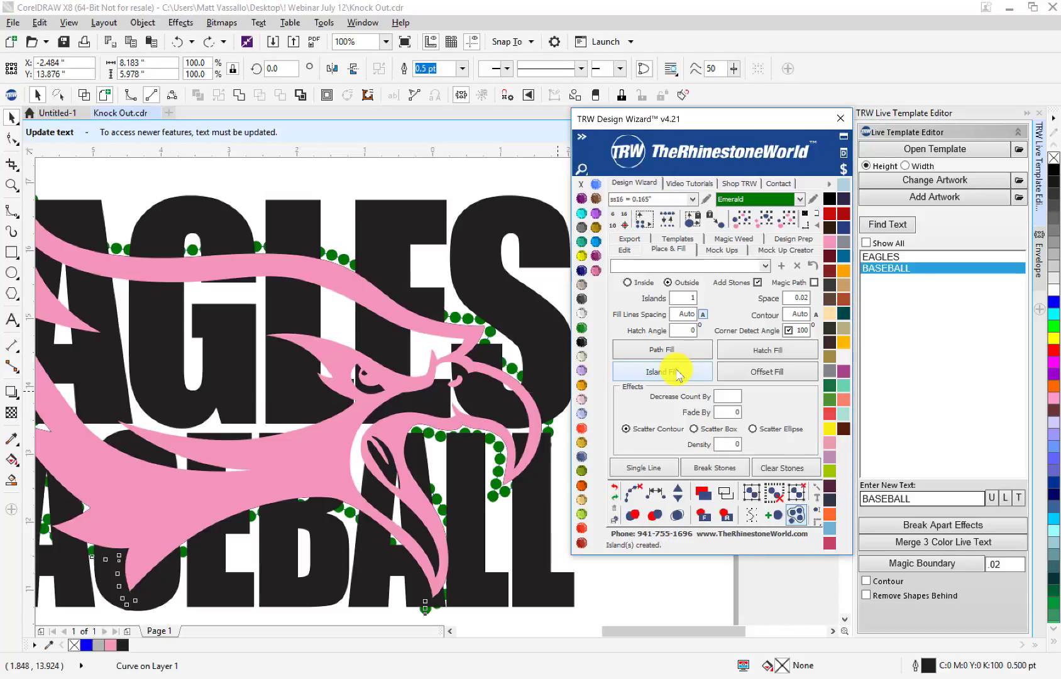
{"action": "left_click", "coordinate": [704, 516]}
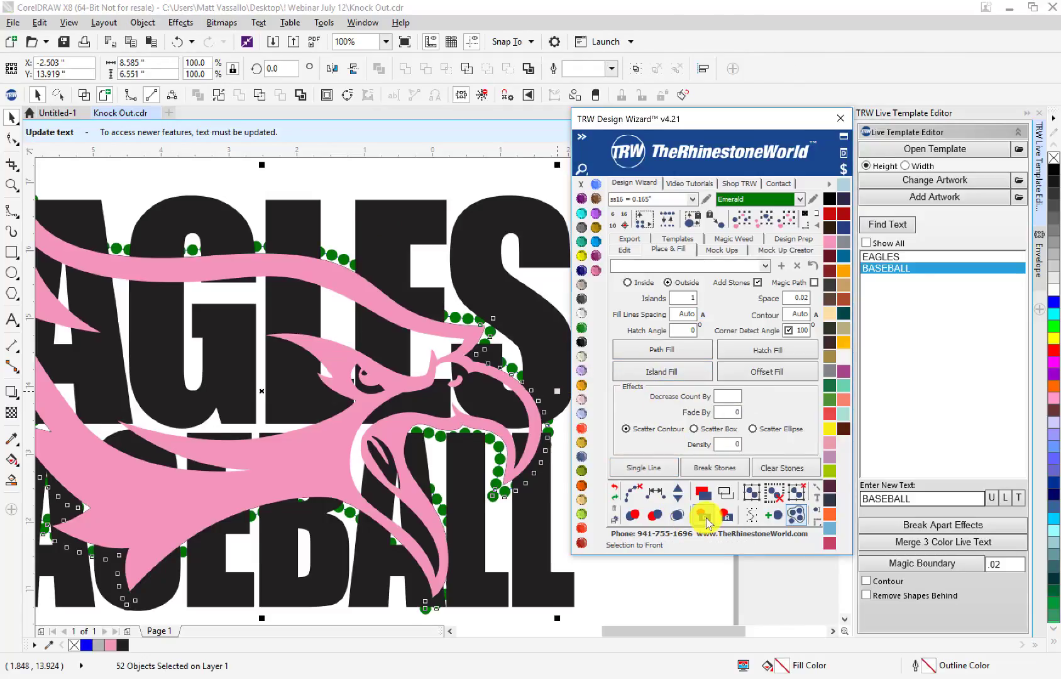
- Inspect the Emerald stone outline along the eagle's upper edge and clear the paths running through the stones
{"action": "scroll", "coordinate": [403, 282], "scroll_direction": "up", "scroll_amount": 2}
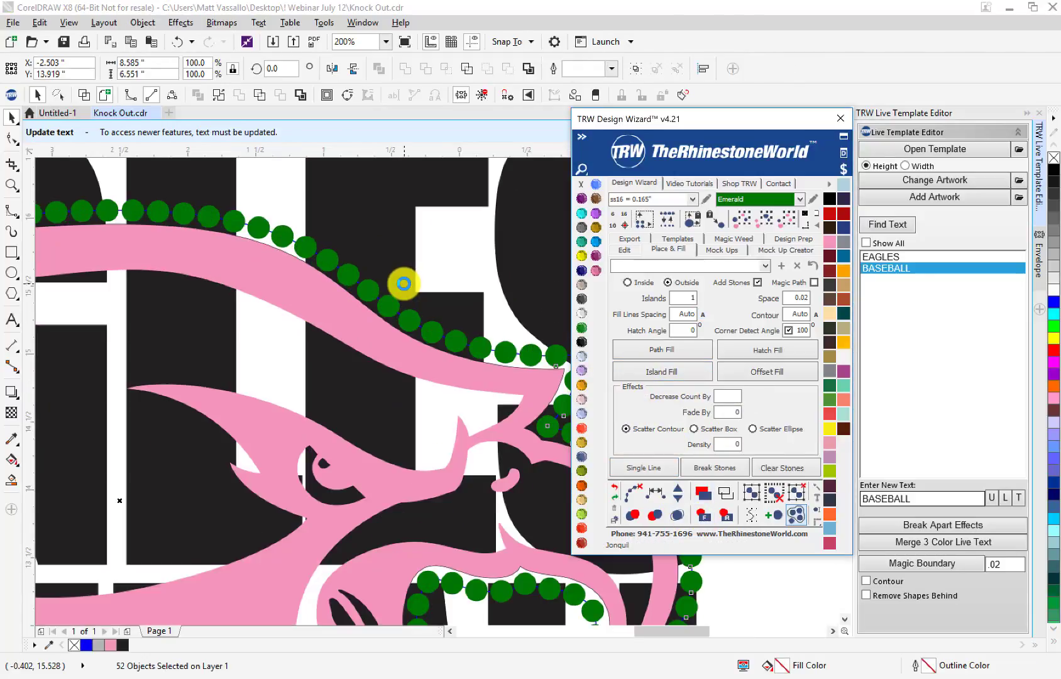
{"action": "scroll", "coordinate": [346, 337], "scroll_direction": "down", "scroll_amount": 2}
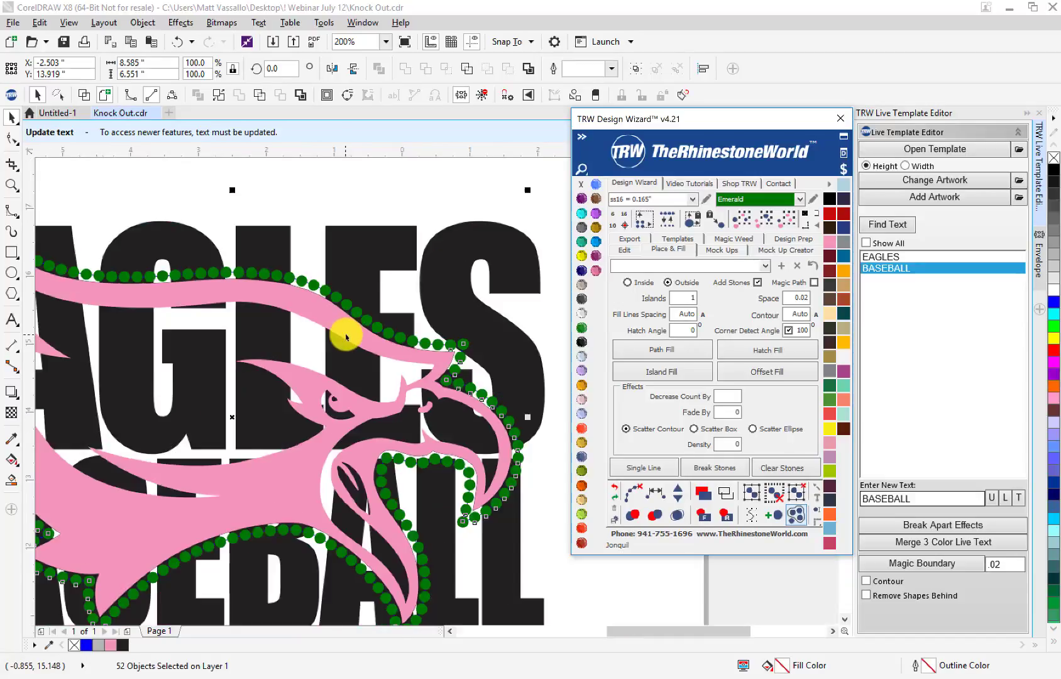
{"action": "scroll", "coordinate": [345, 337], "scroll_direction": "down", "scroll_amount": 2}
{"action": "scroll", "coordinate": [289, 330], "scroll_direction": "up", "scroll_amount": 3}
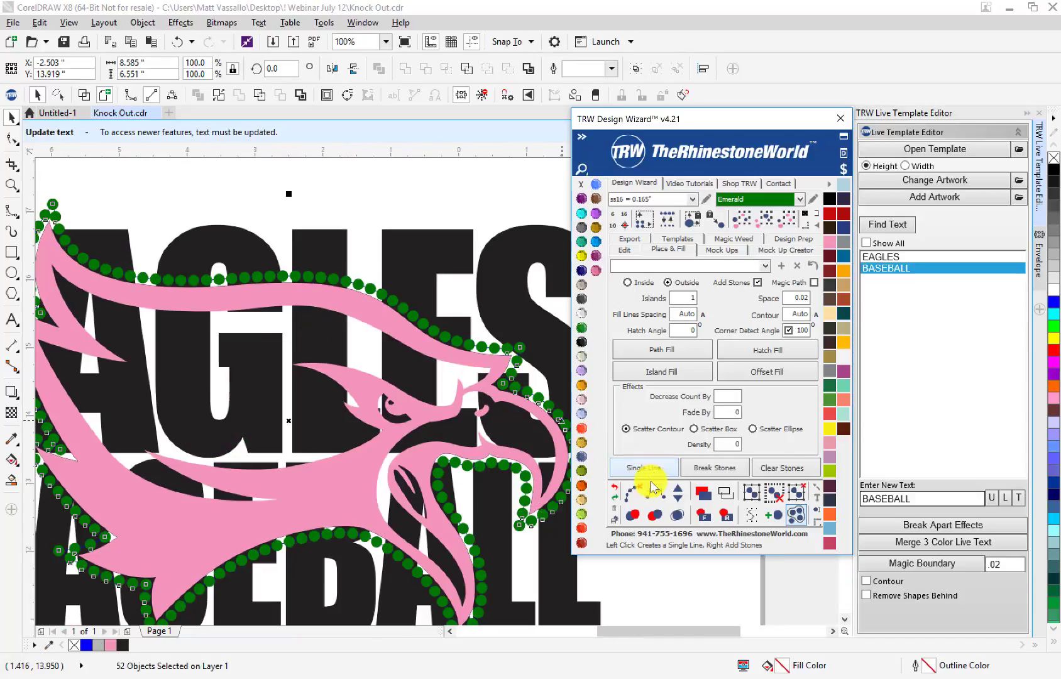
{"action": "left_click", "coordinate": [635, 497]}
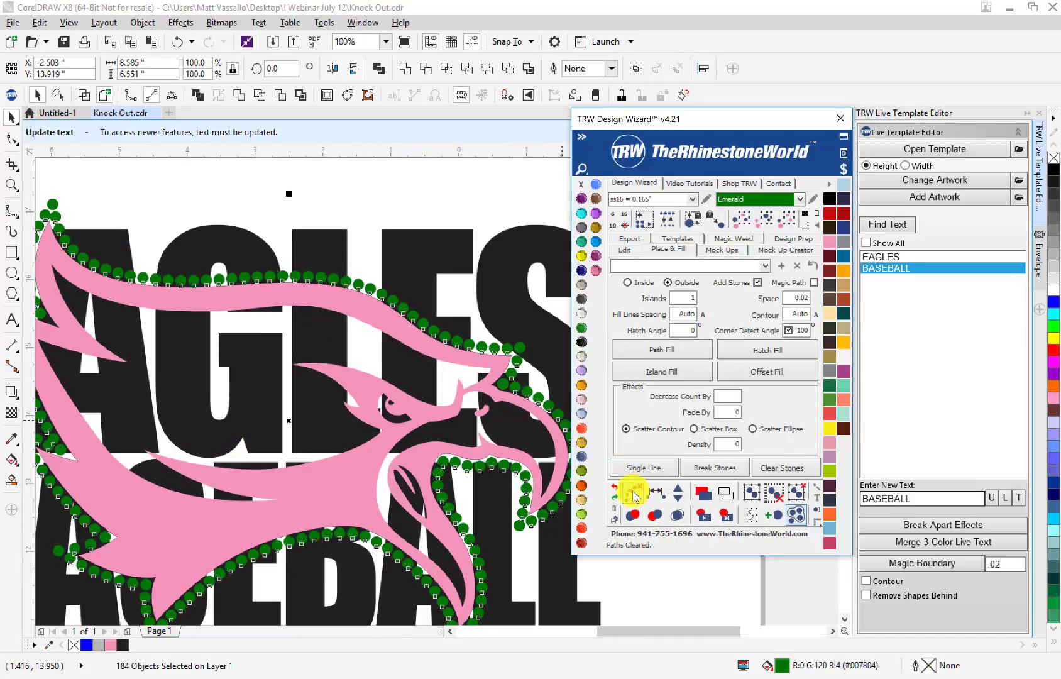
{"action": "left_click", "coordinate": [344, 197]}
- Select the eagle head together with the EAGLES BASEBALL lettering and knock them out with a .17 gap
{"action": "scroll", "coordinate": [353, 311], "scroll_direction": "down", "scroll_amount": 1}
{"action": "left_click_drag", "start_coordinate": [352, 311], "coordinate": [350, 341]}
{"action": "key", "text": "ctrl+z"}
{"action": "left_click", "coordinate": [420, 306], "text": "shift"}
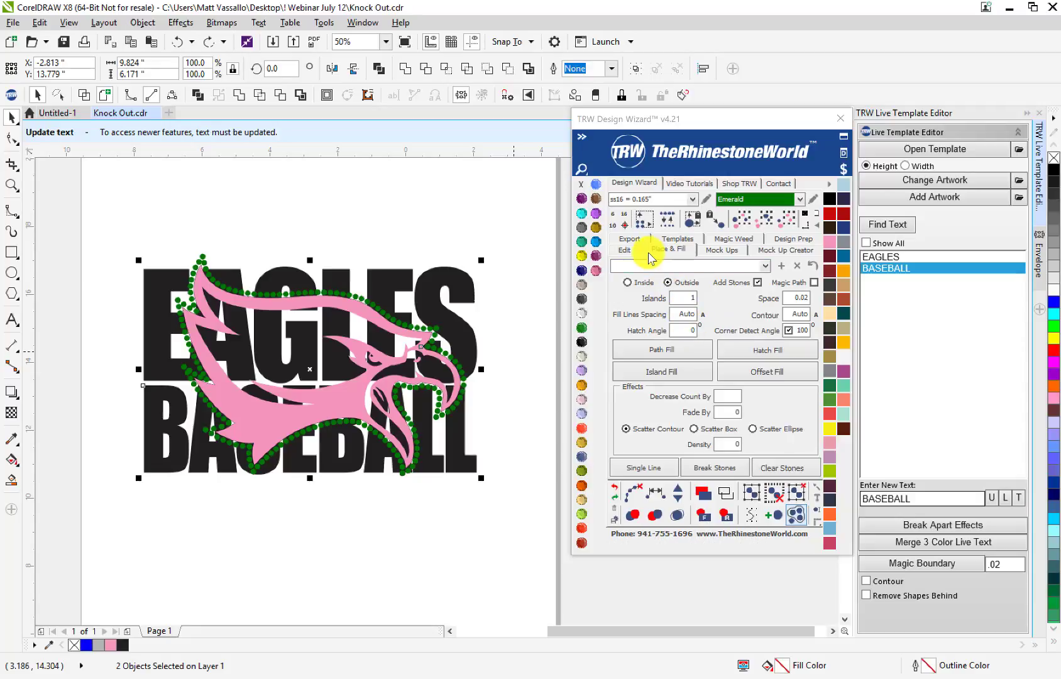
{"action": "left_click", "coordinate": [624, 249]}
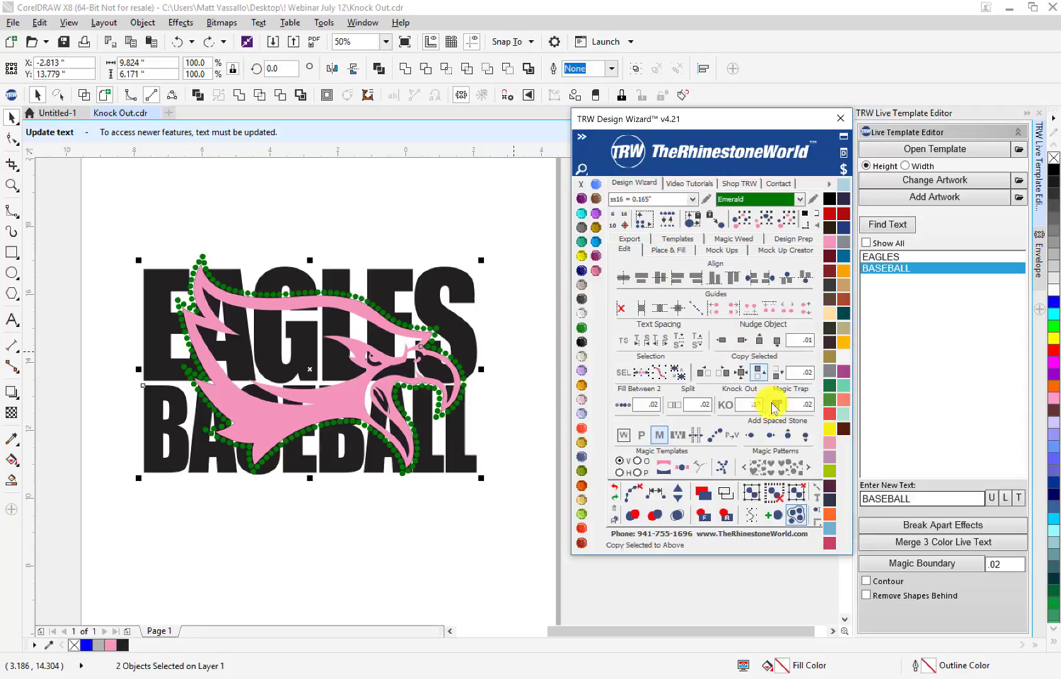
{"action": "left_click", "coordinate": [725, 407]}
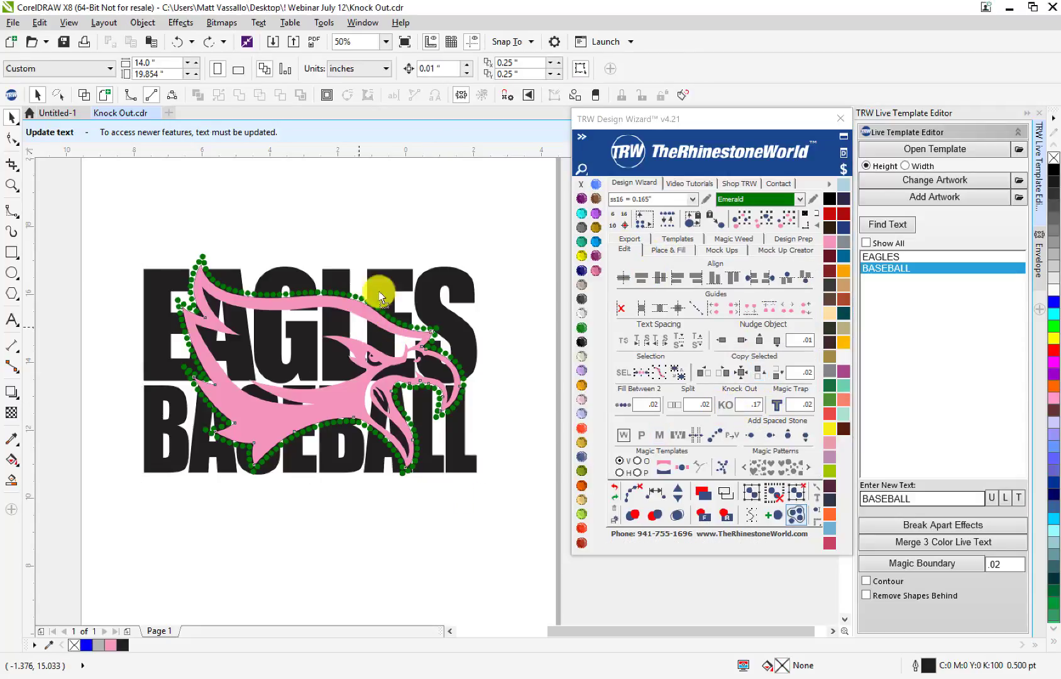
{"action": "left_click", "coordinate": [395, 260]}
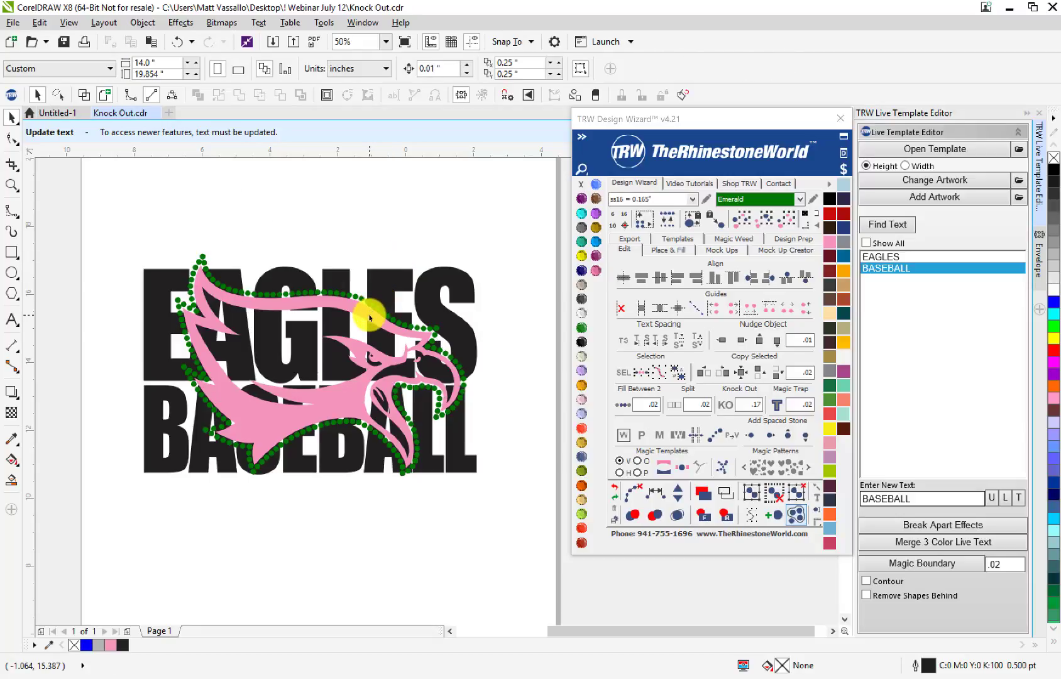
{"action": "left_click", "coordinate": [369, 317]}
{"action": "left_click", "coordinate": [445, 280], "text": "shift"}
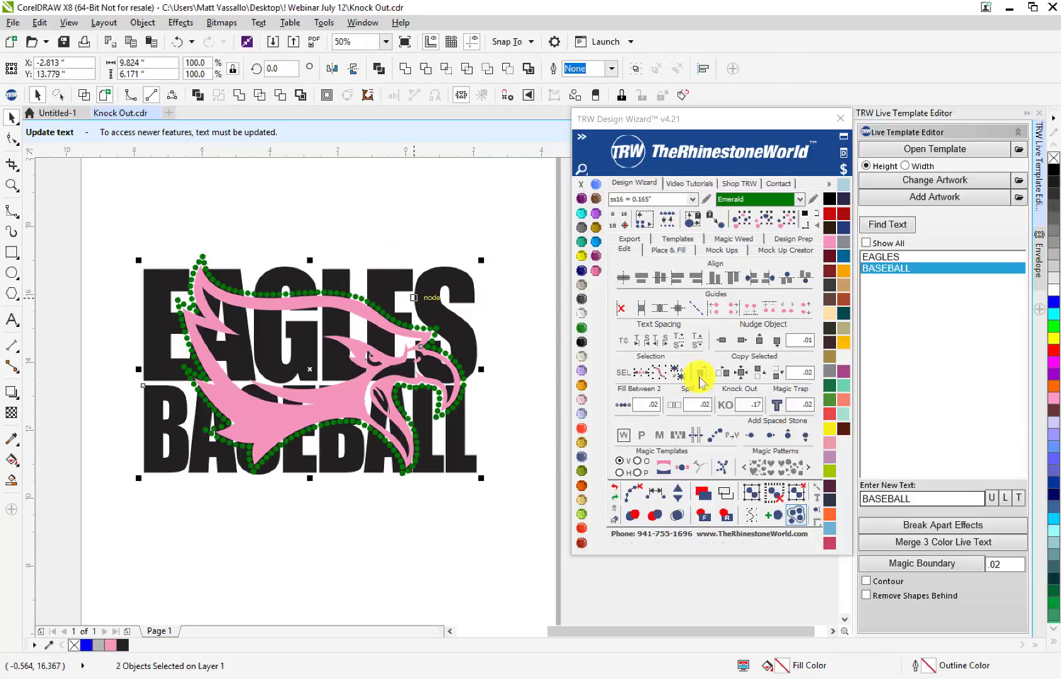
{"action": "left_click", "coordinate": [729, 409]}
- Check how the stones fit in the .17 gap at close range and undo the knock-out
{"action": "scroll", "coordinate": [377, 308], "scroll_direction": "up", "scroll_amount": 6}
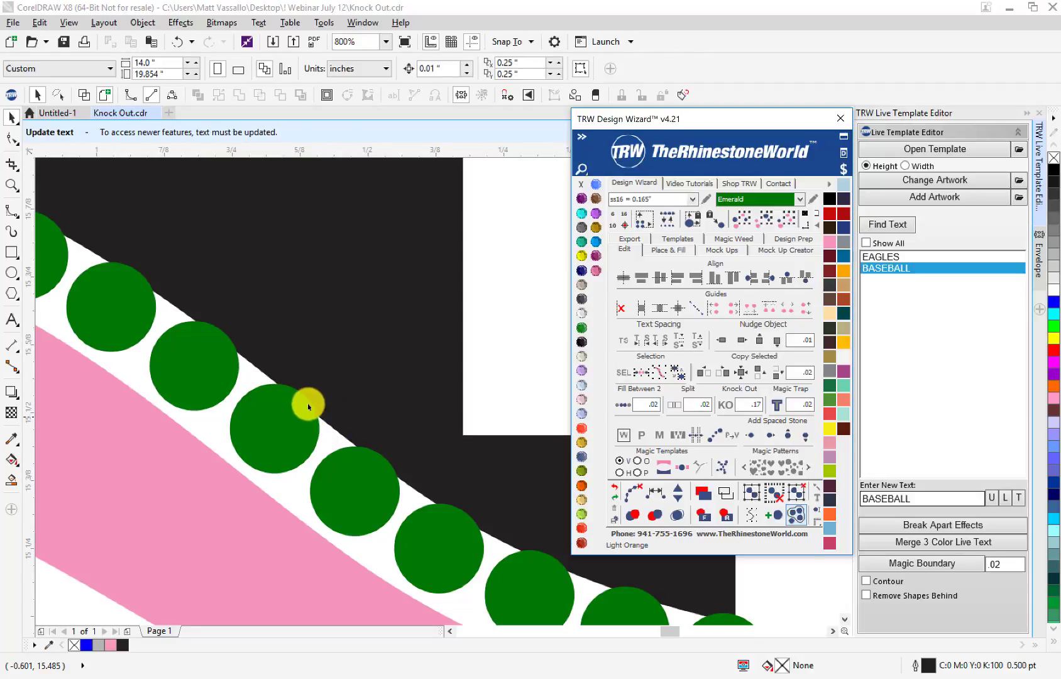
{"action": "scroll", "coordinate": [273, 318], "scroll_direction": "down", "scroll_amount": 6}
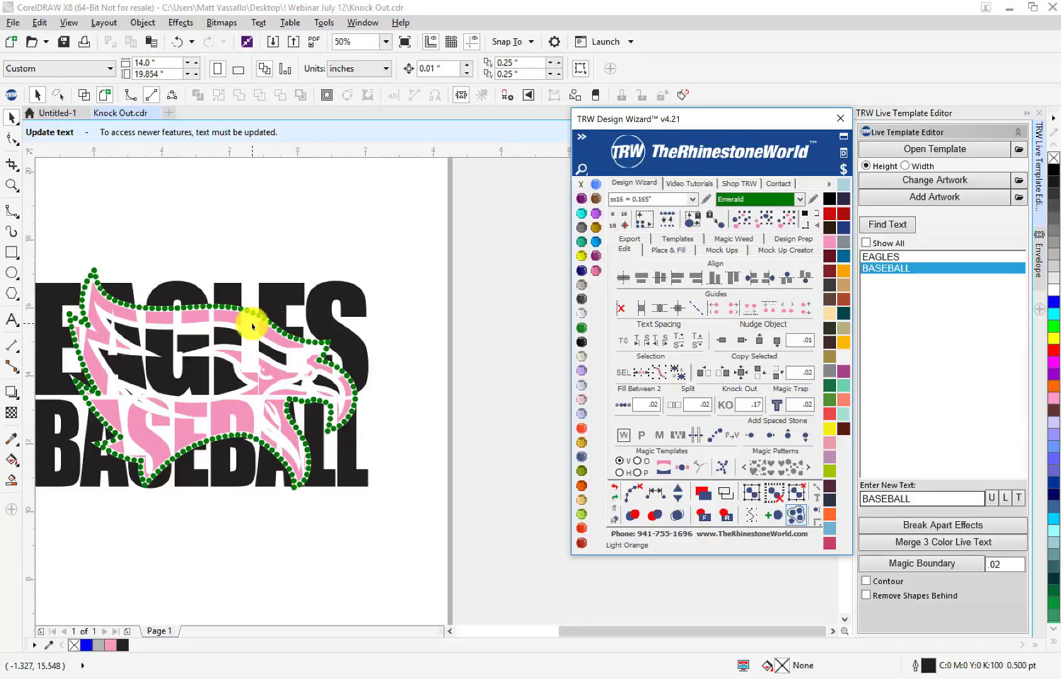
{"action": "left_click", "coordinate": [266, 261]}
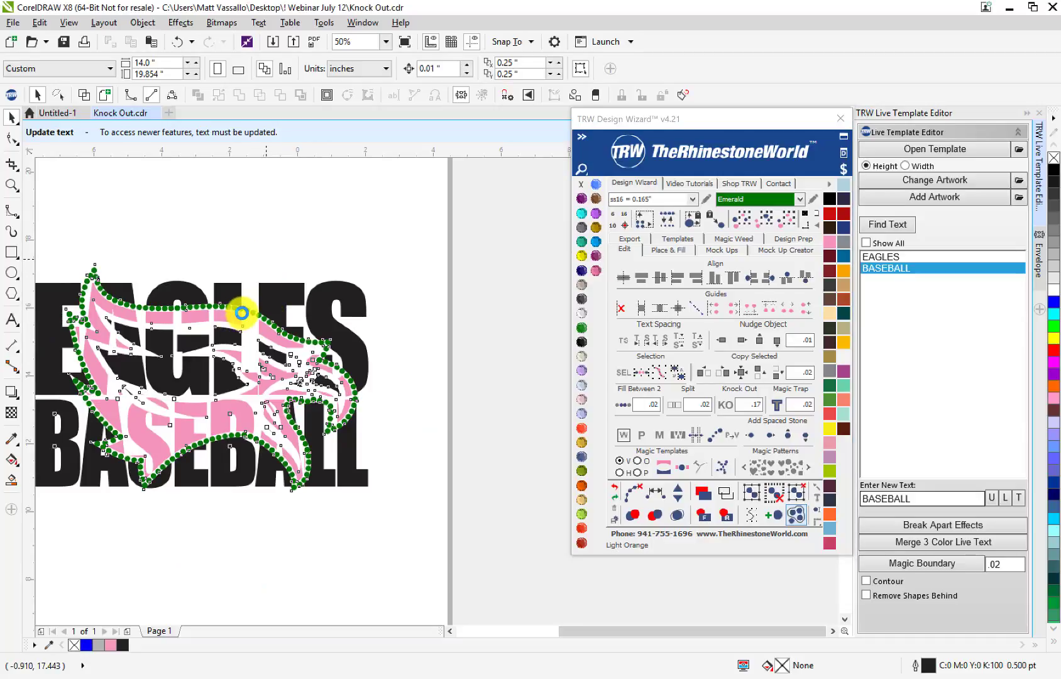
{"action": "left_click", "coordinate": [245, 308]}
{"action": "scroll", "coordinate": [254, 327], "scroll_direction": "up", "scroll_amount": 1}
{"action": "left_click", "coordinate": [251, 244]}
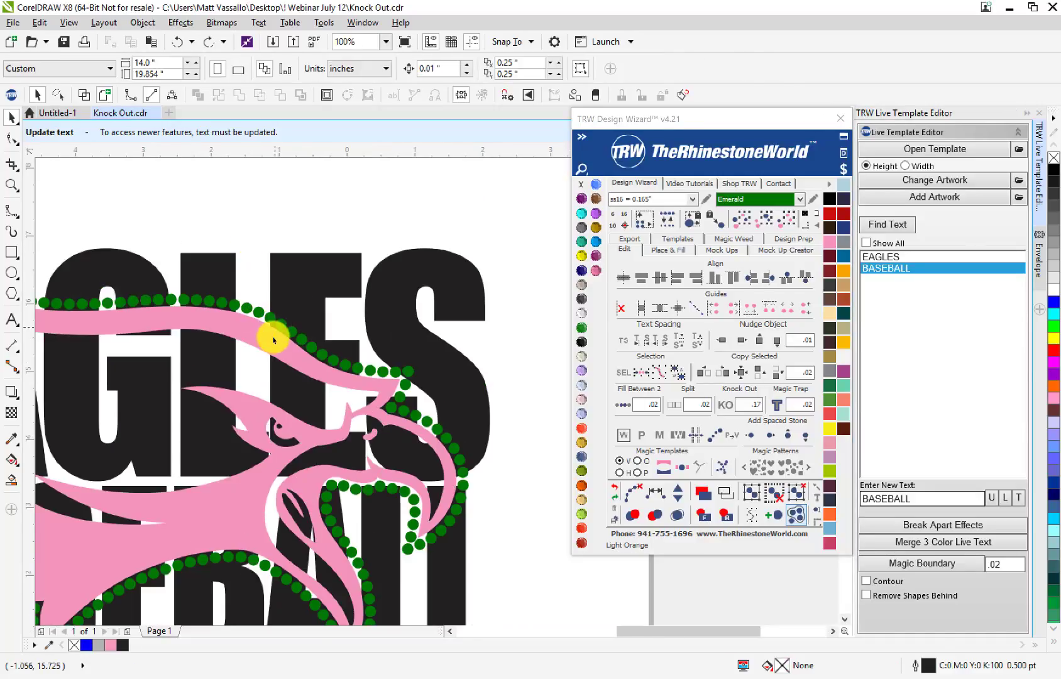
- Reselect the eagle head and the lettering and knock them out with a .2 gap
{"action": "left_click", "coordinate": [272, 337]}
{"action": "left_click", "coordinate": [307, 298], "text": "shift"}
{"action": "left_click_drag", "start_coordinate": [307, 298], "coordinate": [372, 221]}
{"action": "key", "text": "ctrl+z"}
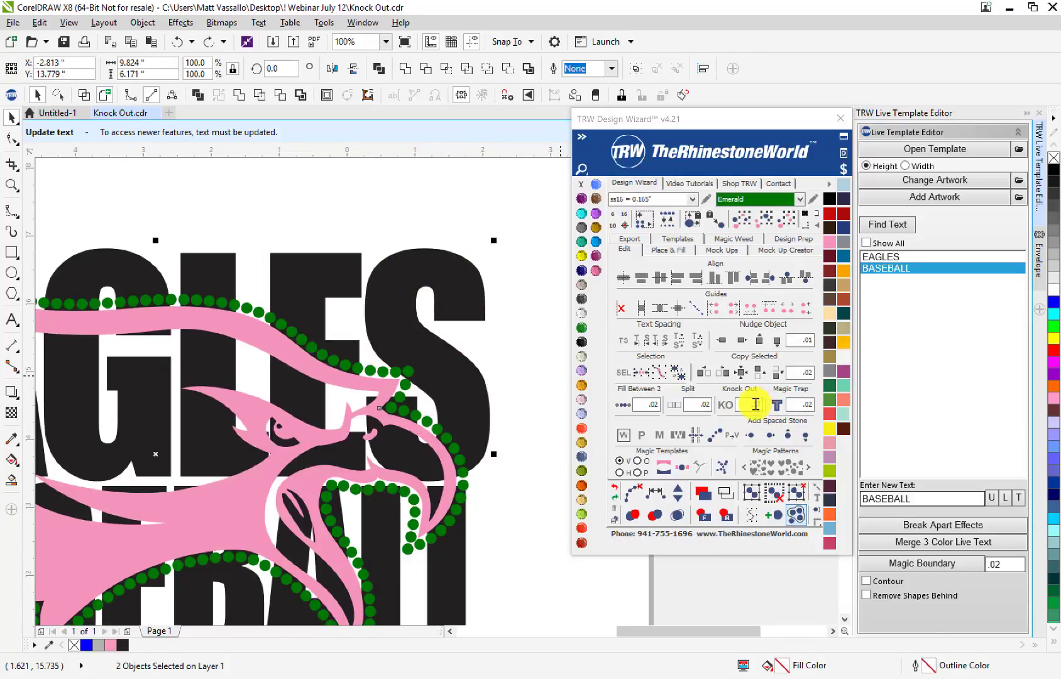
{"action": "left_click", "coordinate": [760, 404]}
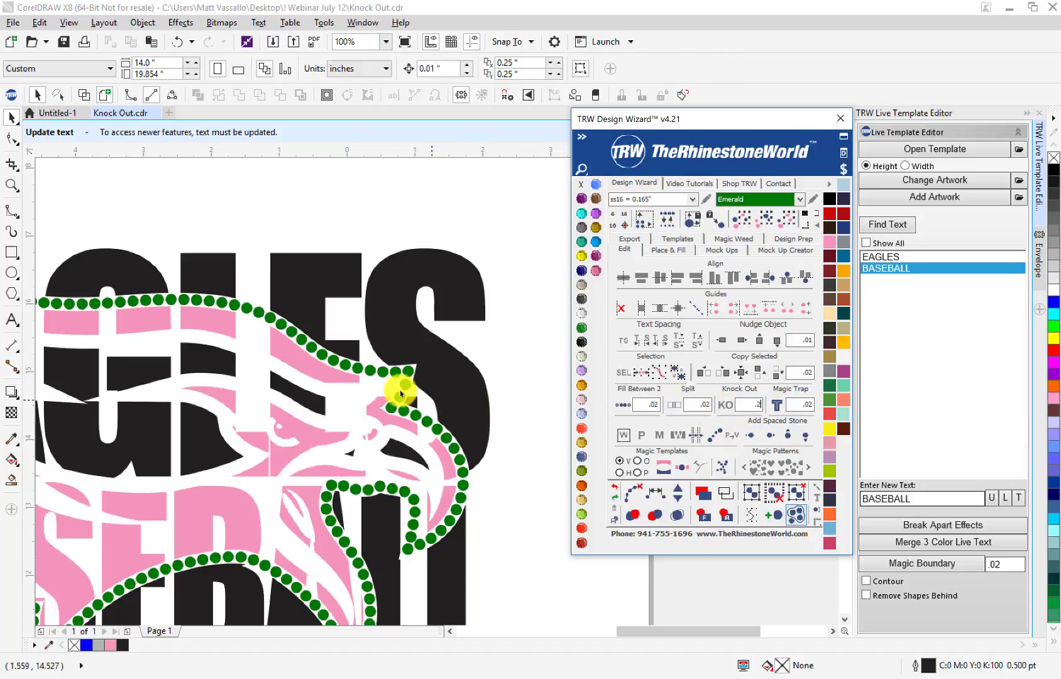
- Examine the spacing between the Emerald stones, the lettering and the eagle head in the .2 gap at close range
{"action": "scroll", "coordinate": [416, 433], "scroll_direction": "up", "scroll_amount": 4}
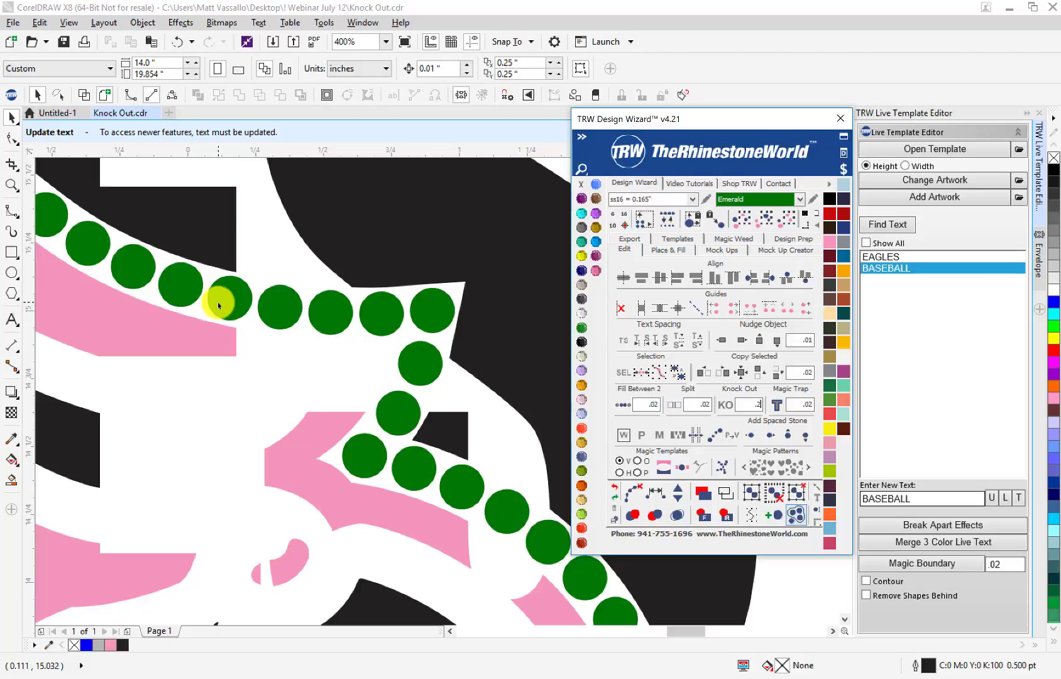
{"action": "scroll", "coordinate": [320, 346], "scroll_direction": "down", "scroll_amount": 4}
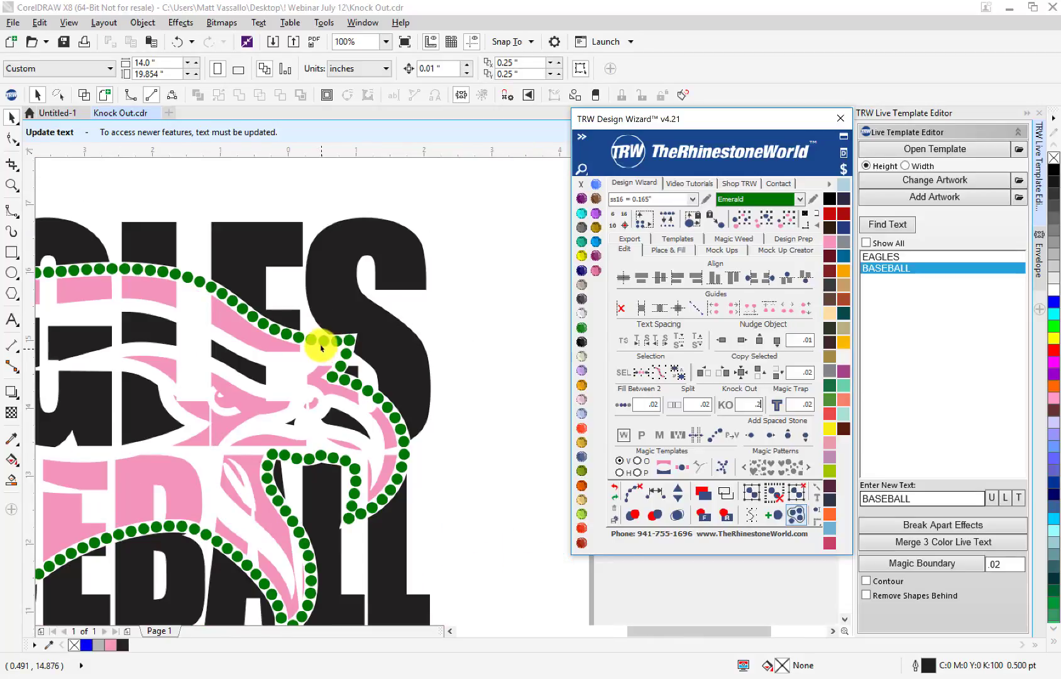
{"action": "scroll", "coordinate": [224, 344], "scroll_direction": "up", "scroll_amount": 1}
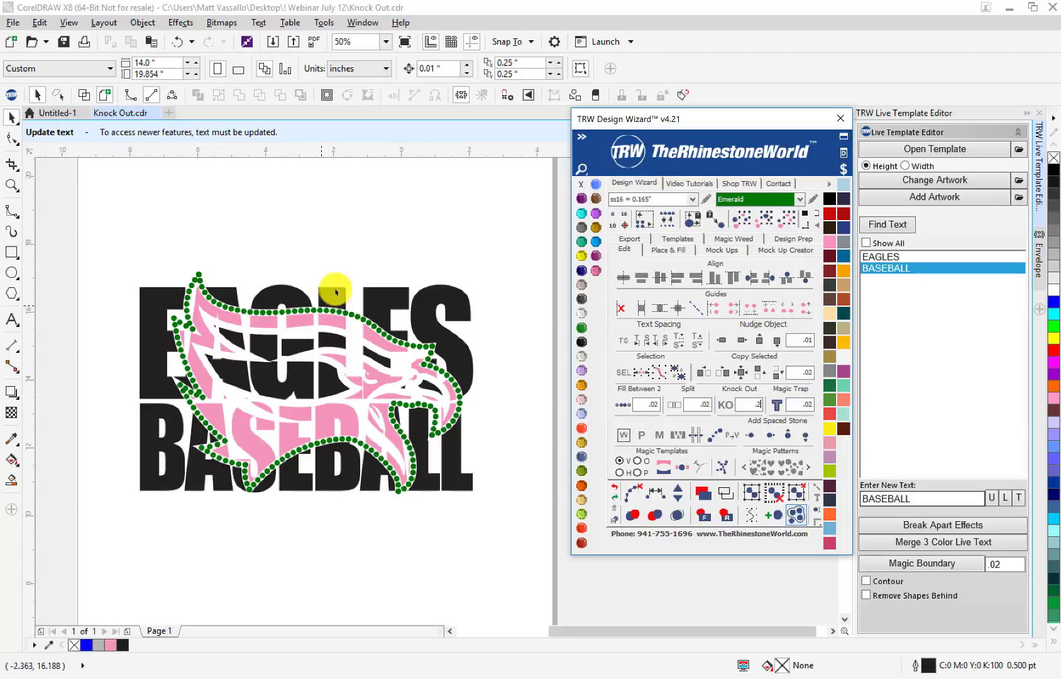
{"action": "scroll", "coordinate": [348, 300], "scroll_direction": "up", "scroll_amount": 2}
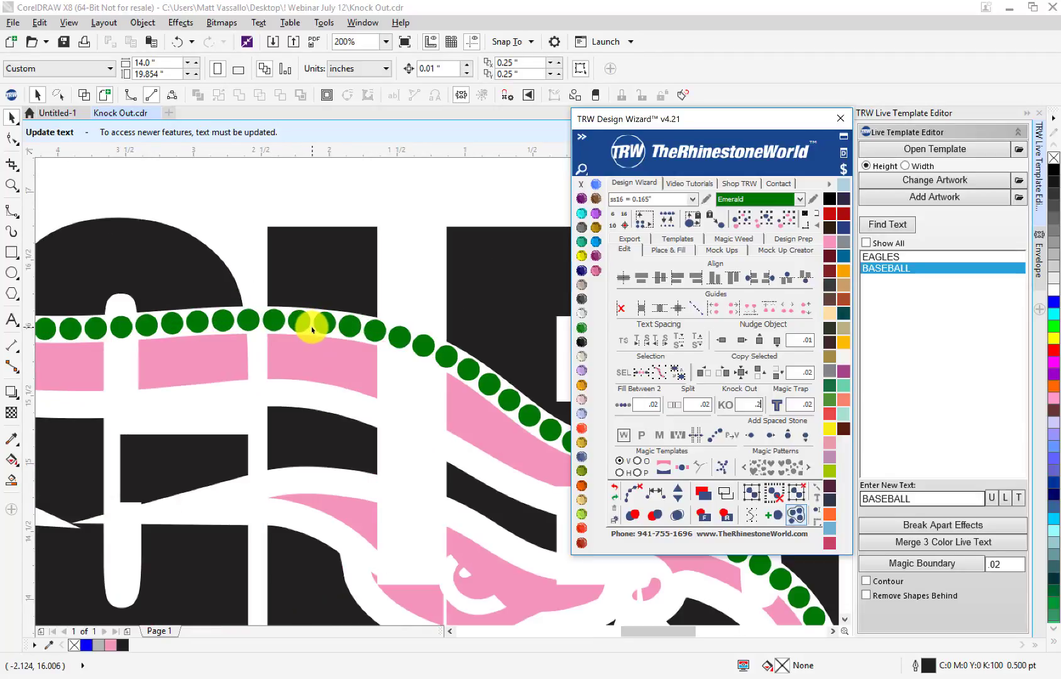
{"action": "scroll", "coordinate": [315, 327], "scroll_direction": "up", "scroll_amount": 1}
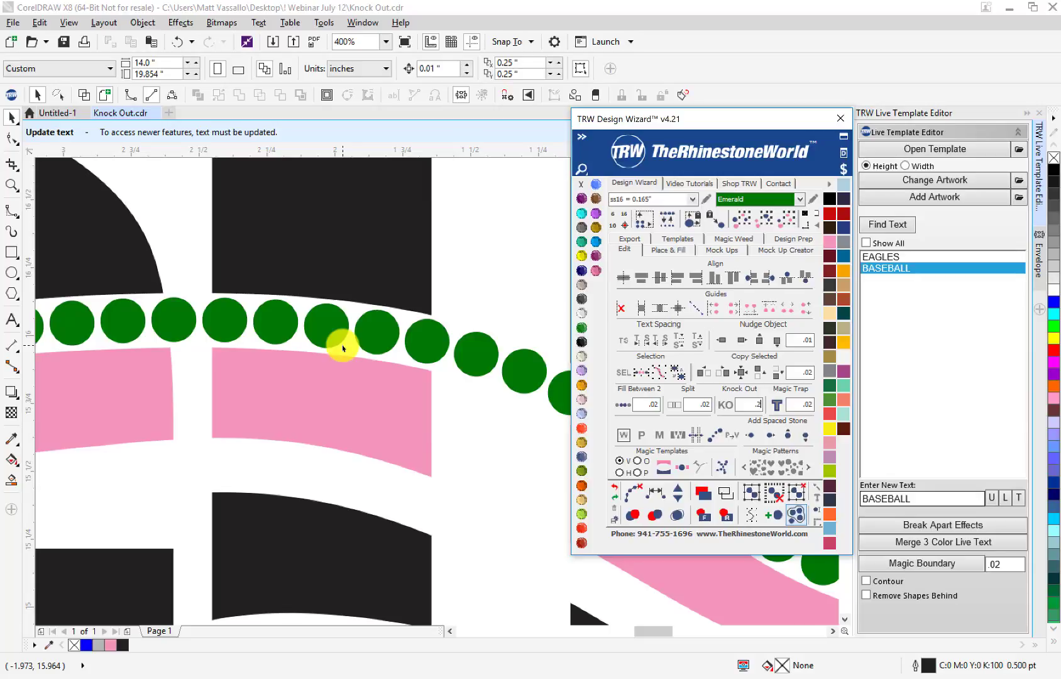
{"action": "scroll", "coordinate": [341, 343], "scroll_direction": "down", "scroll_amount": 2}
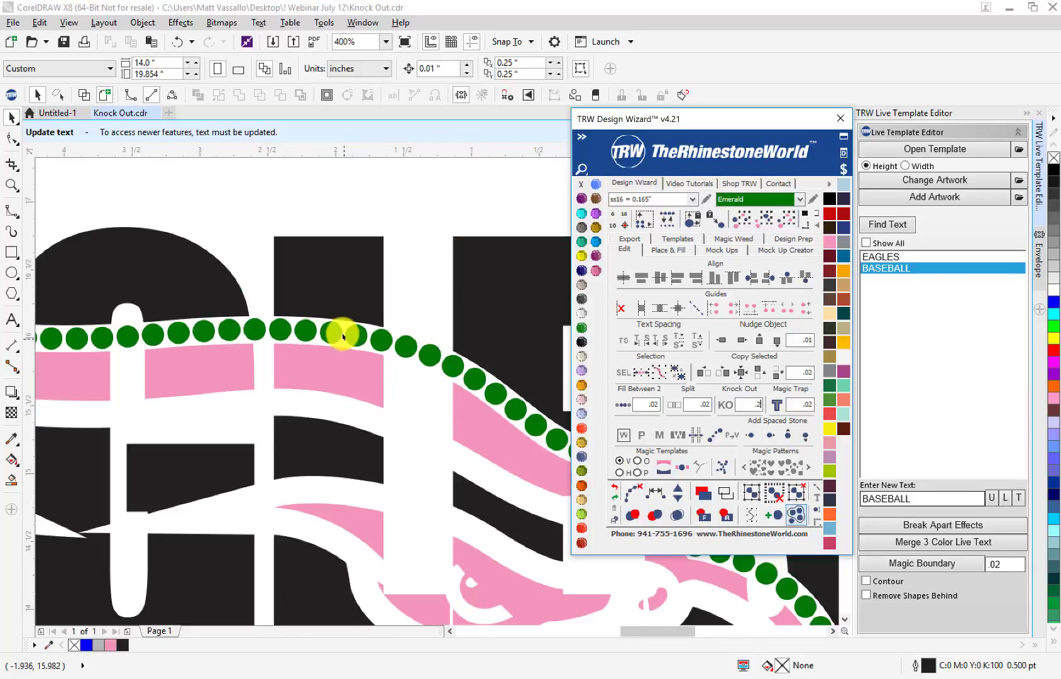
{"action": "scroll", "coordinate": [345, 334], "scroll_direction": "up", "scroll_amount": 2}
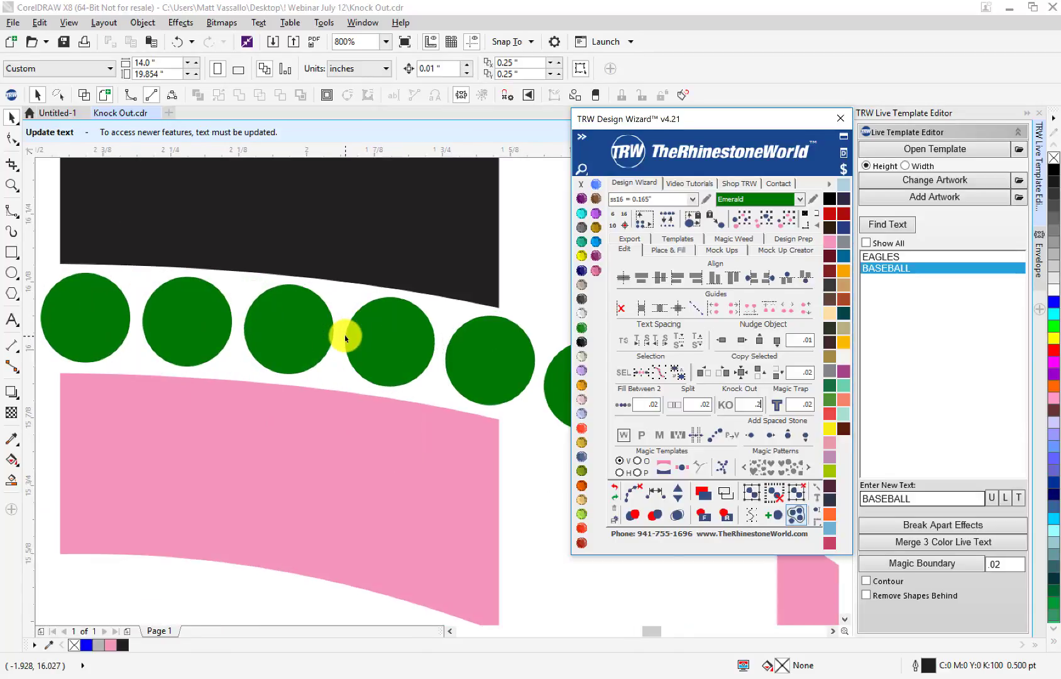
{"action": "scroll", "coordinate": [345, 338], "scroll_direction": "down", "scroll_amount": 2}
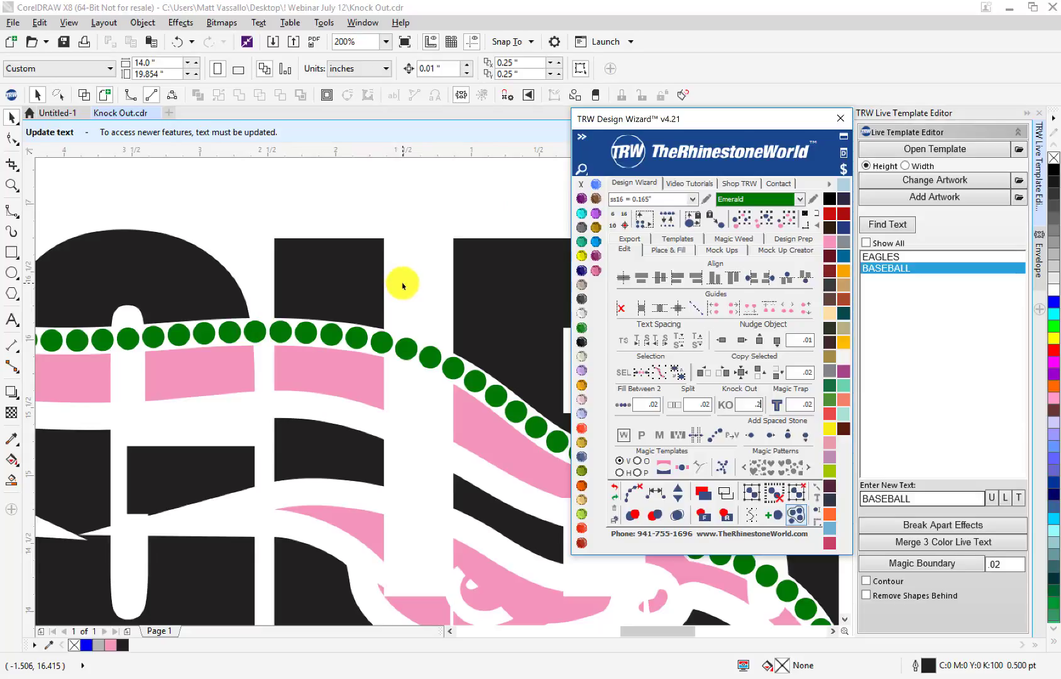
{"action": "scroll", "coordinate": [327, 336], "scroll_direction": "down", "scroll_amount": 1}
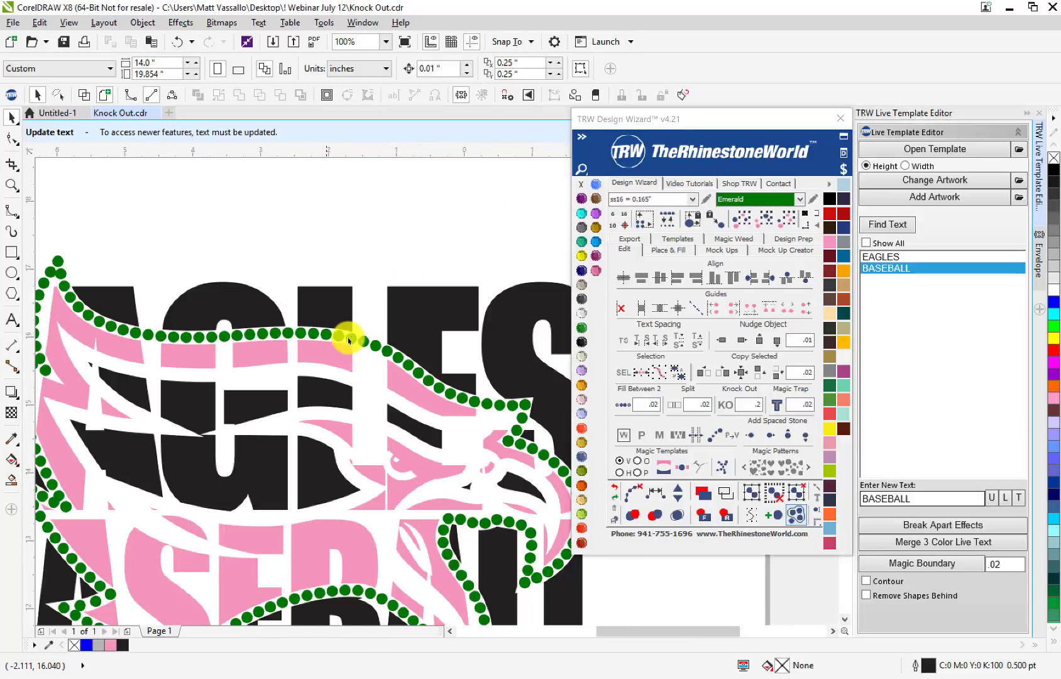
- Undo the .2 knock-out, the path clearing and the Emerald stone fill, and clear the selection
{"action": "left_click", "coordinate": [409, 406]}
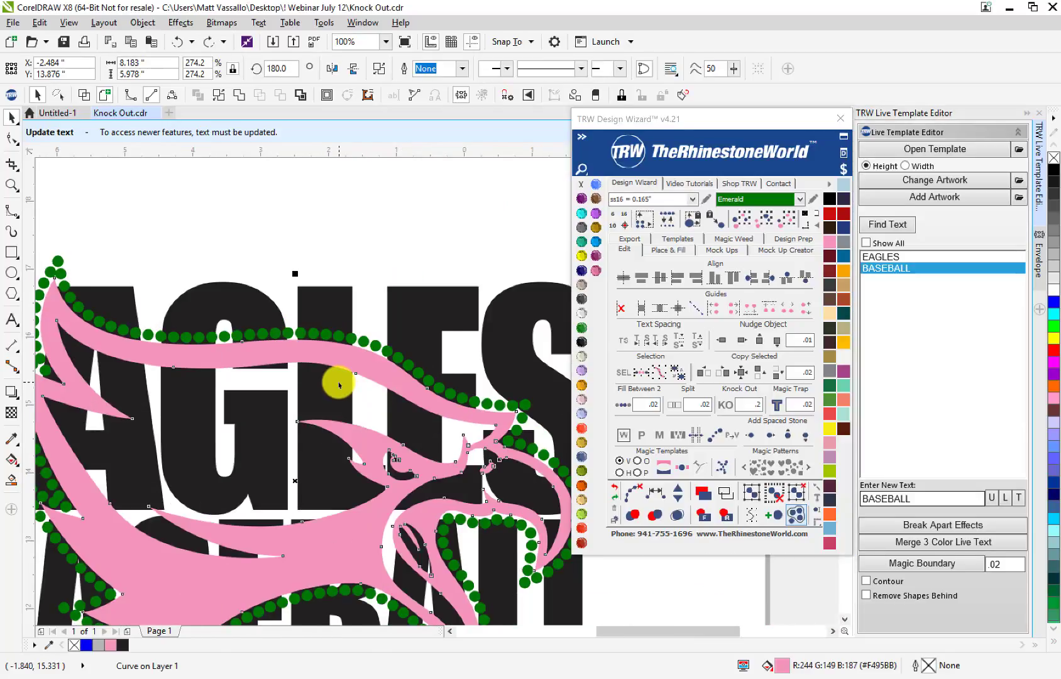
{"action": "scroll", "coordinate": [319, 368], "scroll_direction": "down", "scroll_amount": 1}
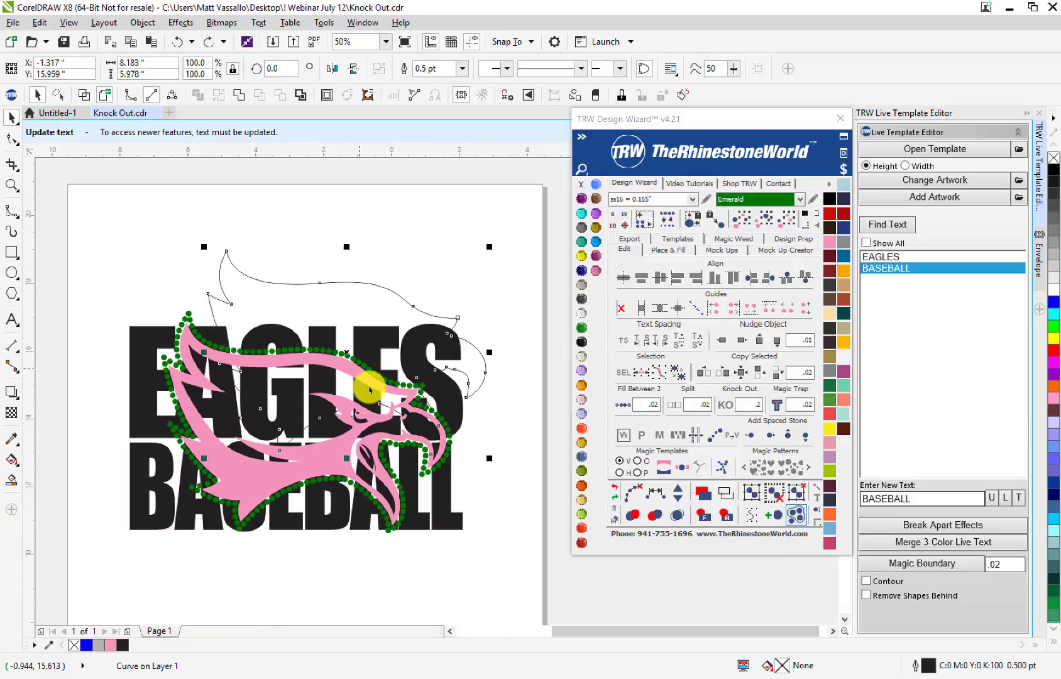
{"action": "key", "text": "Tab"}
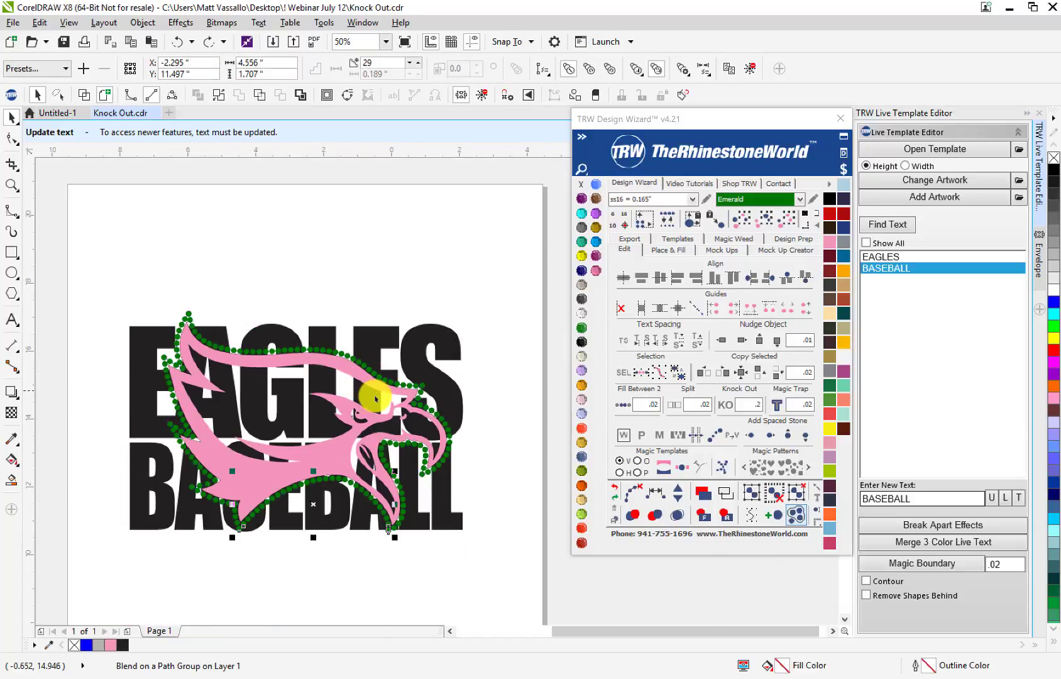
{"action": "scroll", "coordinate": [374, 398], "scroll_direction": "up", "scroll_amount": 1}
{"action": "key", "text": "ctrl+k"}
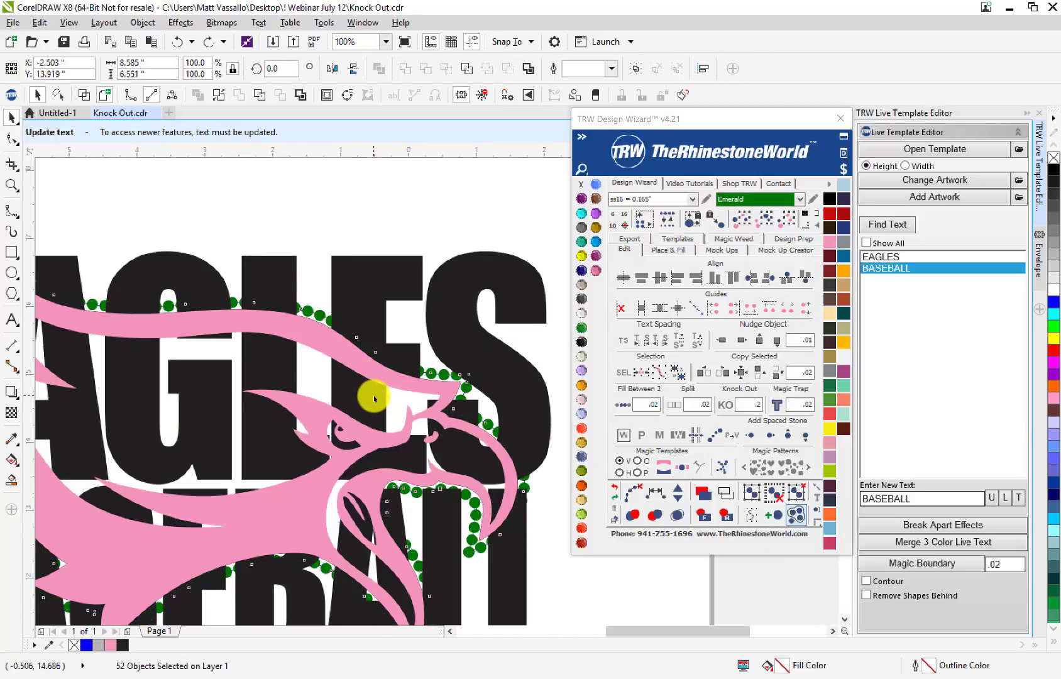
{"action": "key", "text": "Delete"}
{"action": "left_click", "coordinate": [374, 398]}
{"action": "left_click", "coordinate": [335, 228]}
{"action": "scroll", "coordinate": [348, 370], "scroll_direction": "down", "scroll_amount": 1}
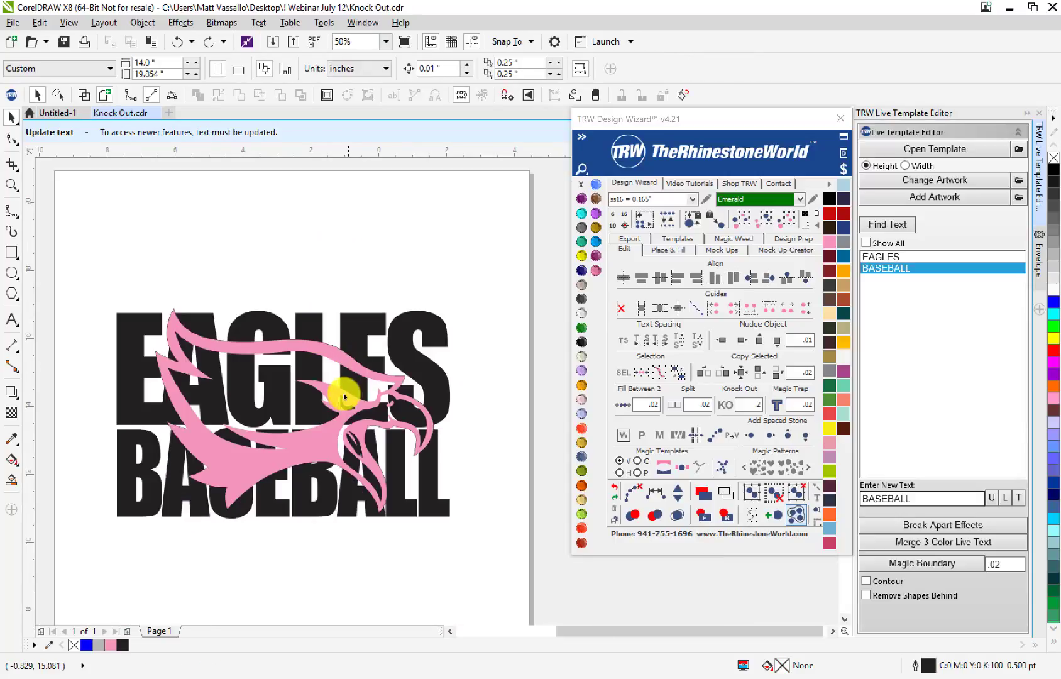
- Set the stone size to ss10 (0.135")
{"action": "scroll", "coordinate": [342, 367], "scroll_direction": "up", "scroll_amount": 1}
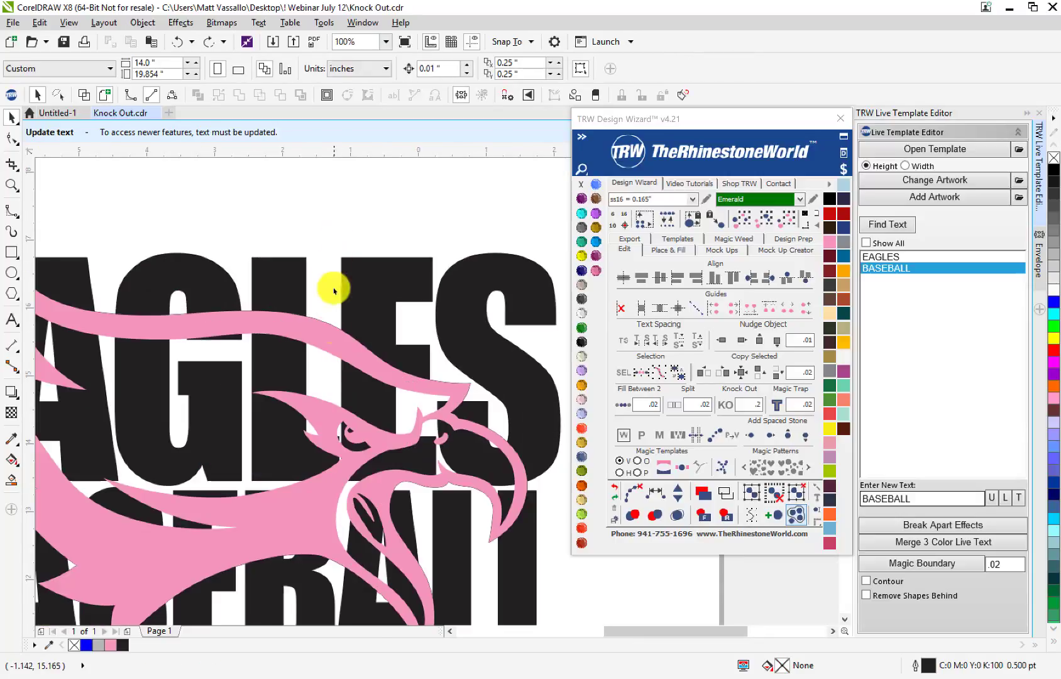
{"action": "left_click", "coordinate": [693, 200]}
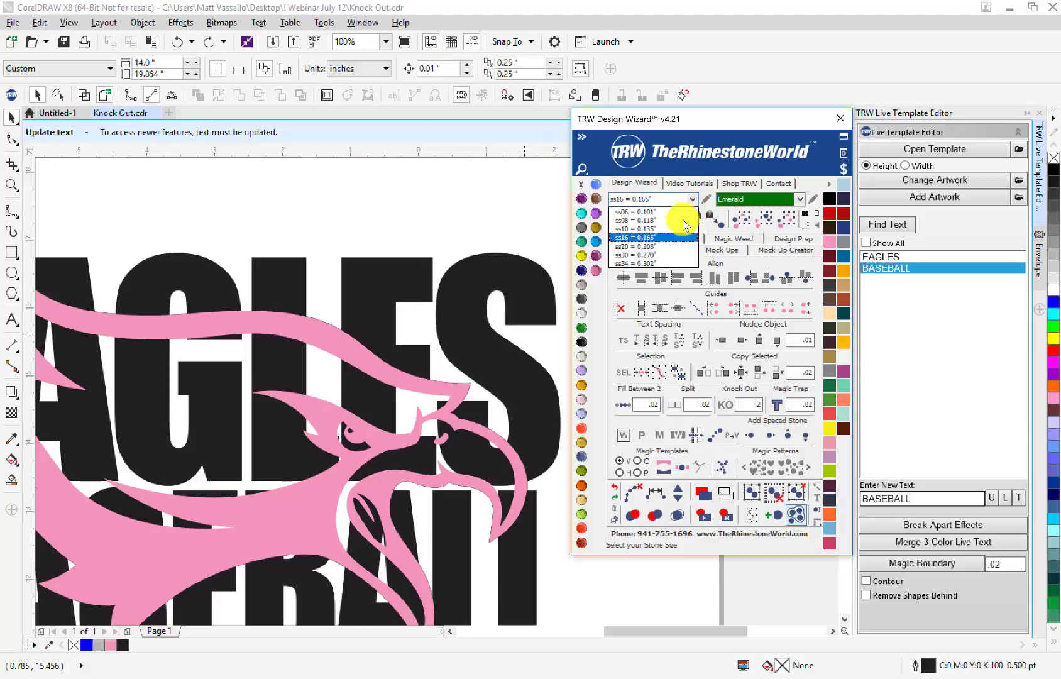
{"action": "left_click", "coordinate": [678, 224]}
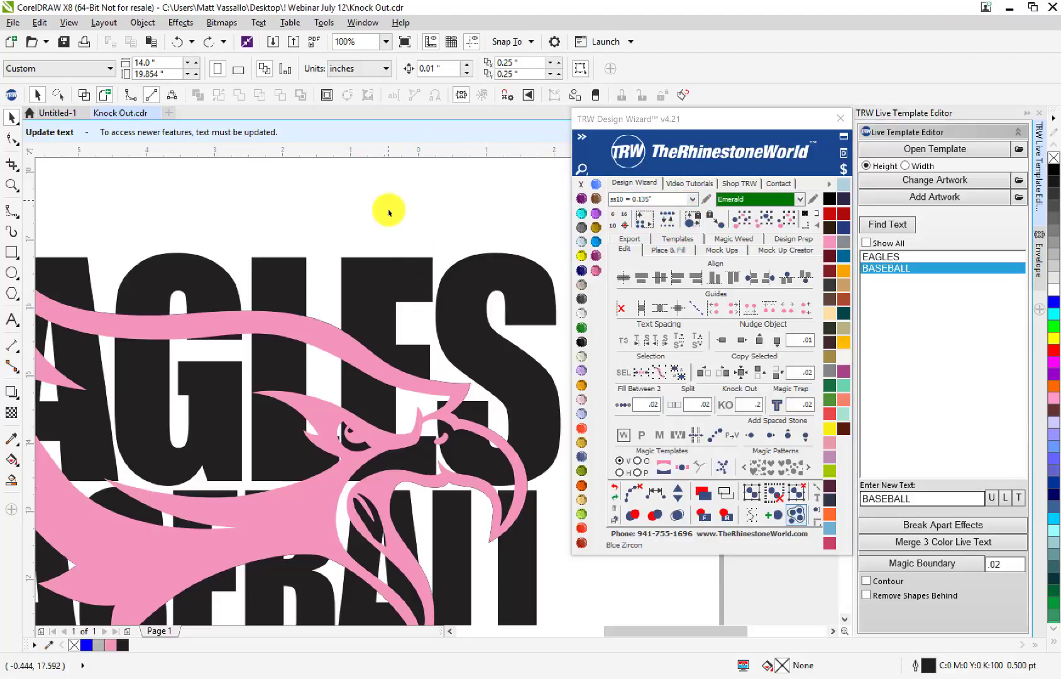
- Select the eagle head and the lettering together and knock them out with a .17 gap
{"action": "left_click", "coordinate": [340, 359]}
{"action": "scroll", "coordinate": [341, 359], "scroll_direction": "down", "scroll_amount": 2}
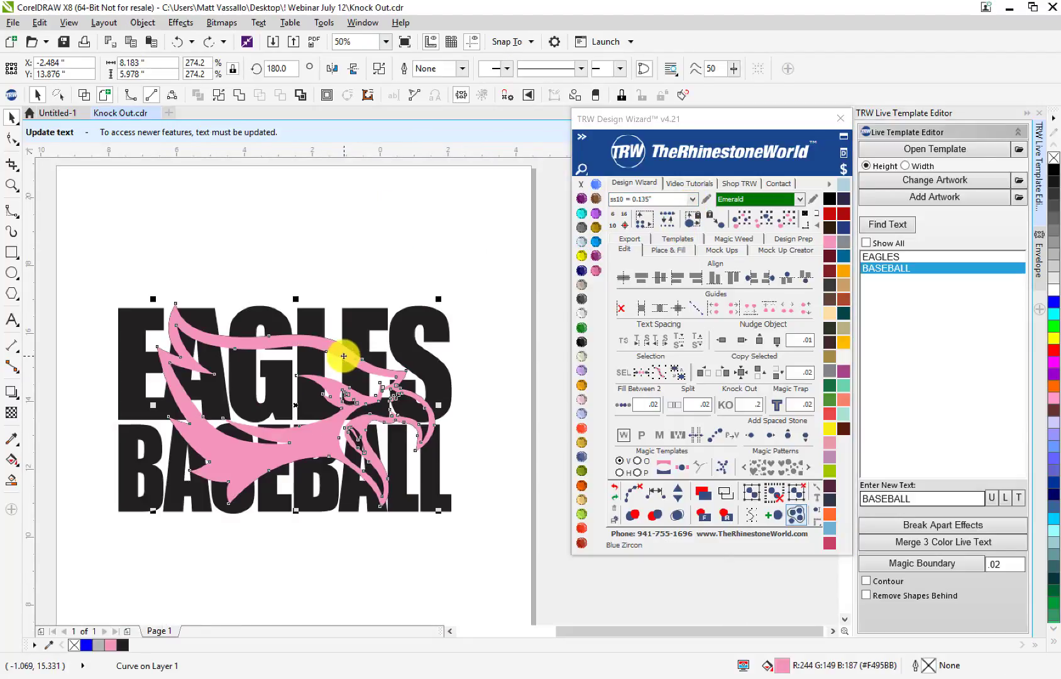
{"action": "left_click", "coordinate": [367, 321], "text": "shift"}
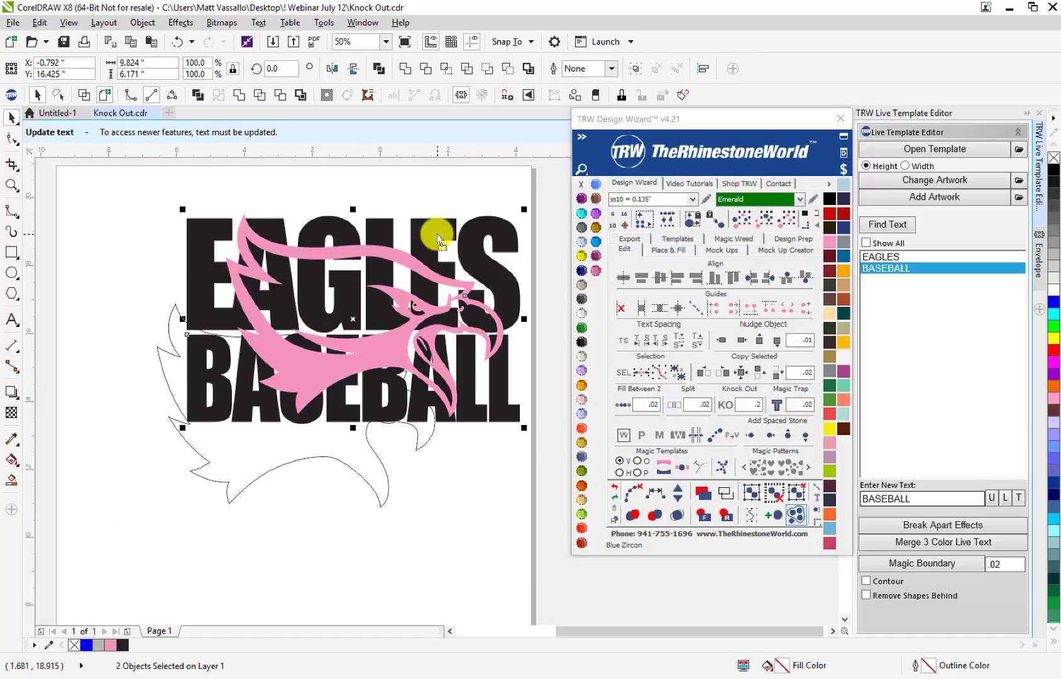
{"action": "left_click", "coordinate": [771, 403]}
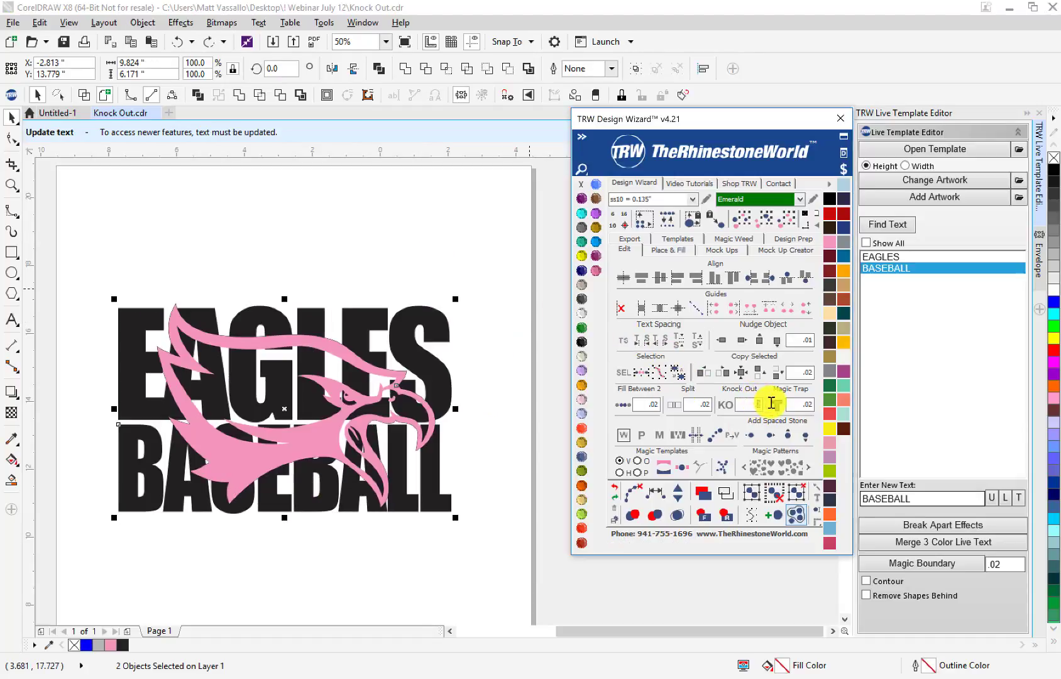
{"action": "left_click", "coordinate": [726, 405]}
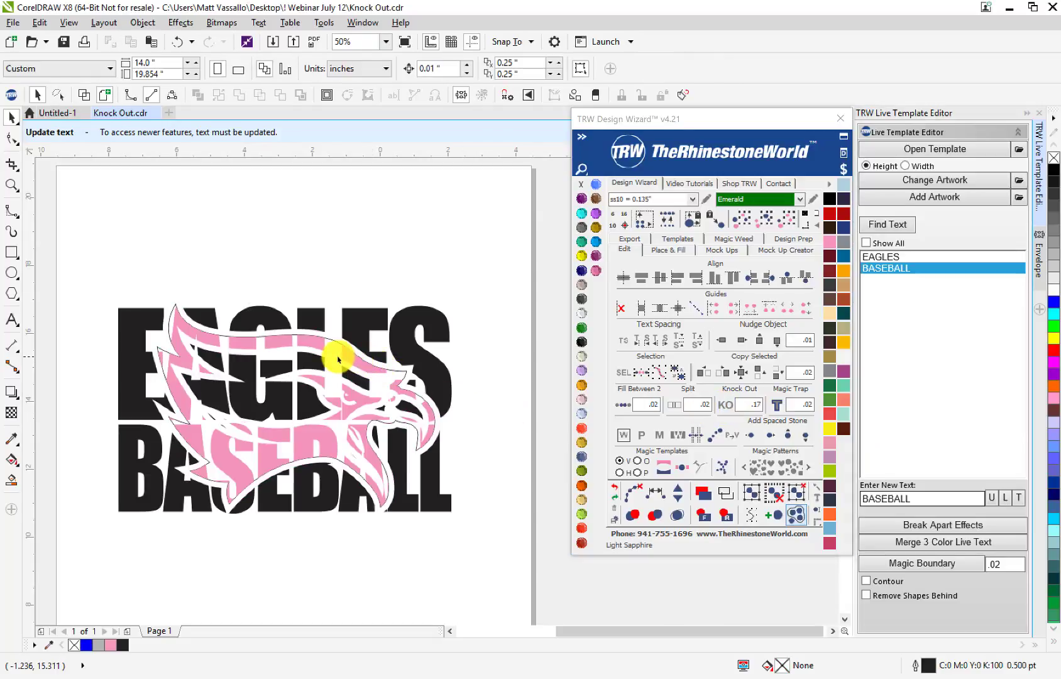
- Apply an Island Fill of ss10 Emerald stones outside the eagle's outline, using 1 island and 0.02 spacing
{"action": "left_click", "coordinate": [338, 360]}
{"action": "left_click", "coordinate": [666, 251]}
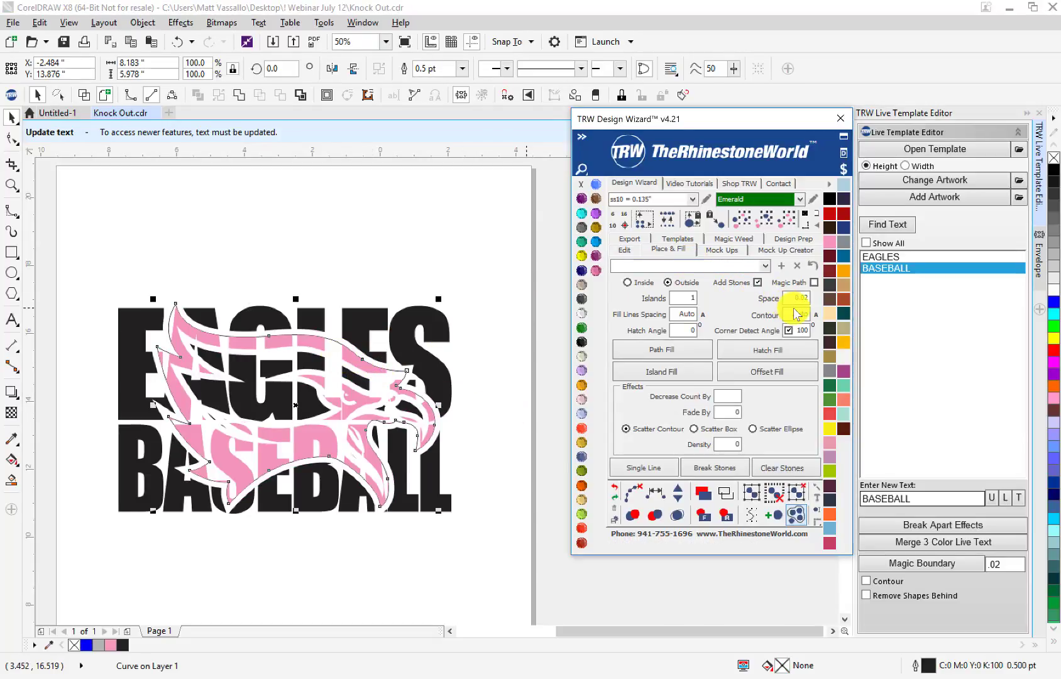
{"action": "left_click", "coordinate": [635, 371]}
- Select the whole design and clear the paths from the stone fill around the eagle
{"action": "left_click", "coordinate": [501, 395]}
{"action": "left_click_drag", "start_coordinate": [488, 234], "coordinate": [98, 540]}
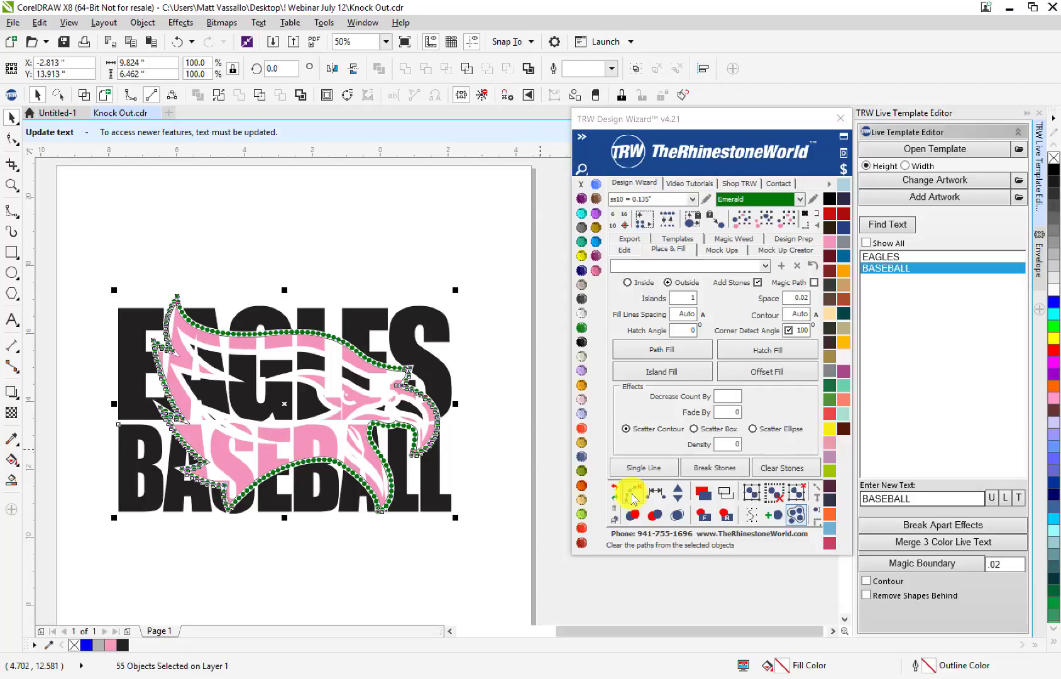
{"action": "scroll", "coordinate": [371, 366], "scroll_direction": "up", "scroll_amount": 3}
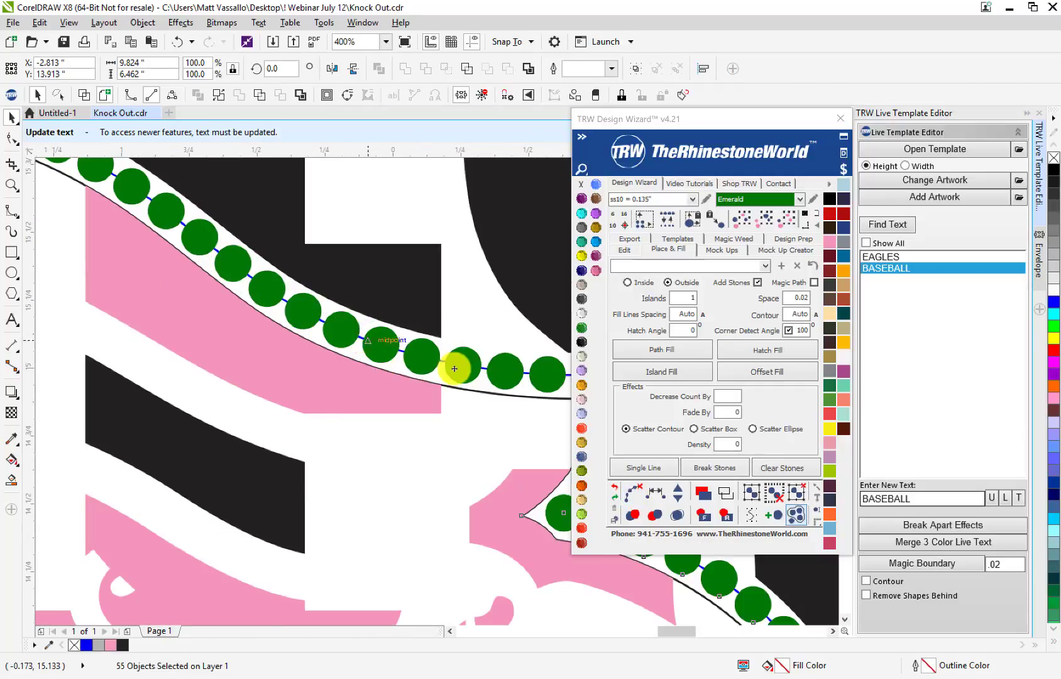
{"action": "scroll", "coordinate": [311, 315], "scroll_direction": "down", "scroll_amount": 4}
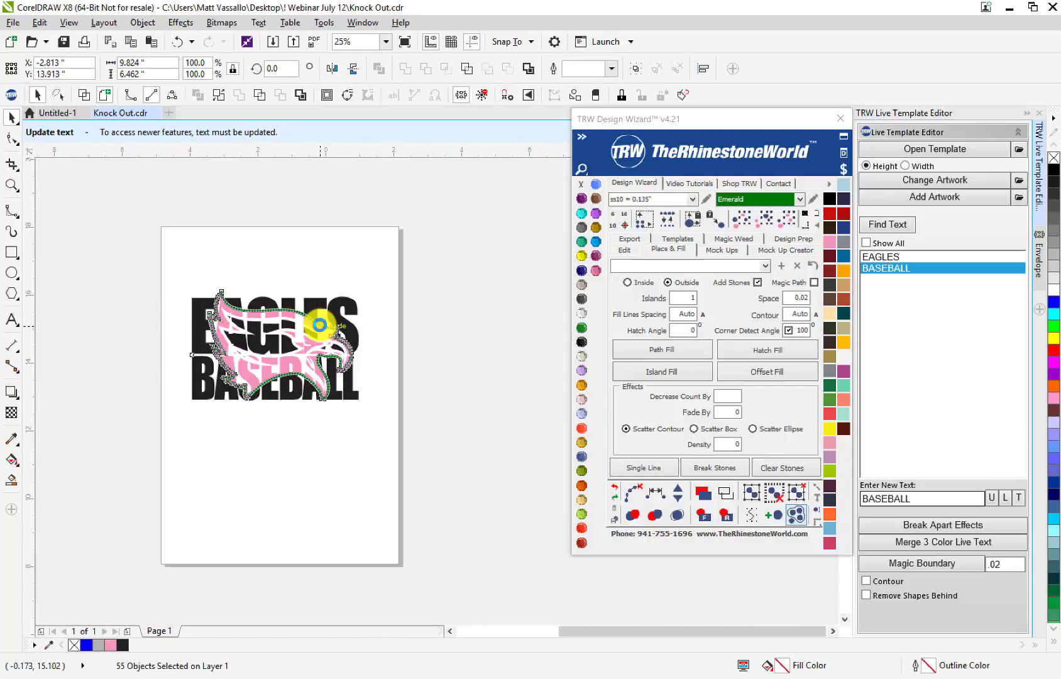
{"action": "scroll", "coordinate": [319, 325], "scroll_direction": "up", "scroll_amount": 3}
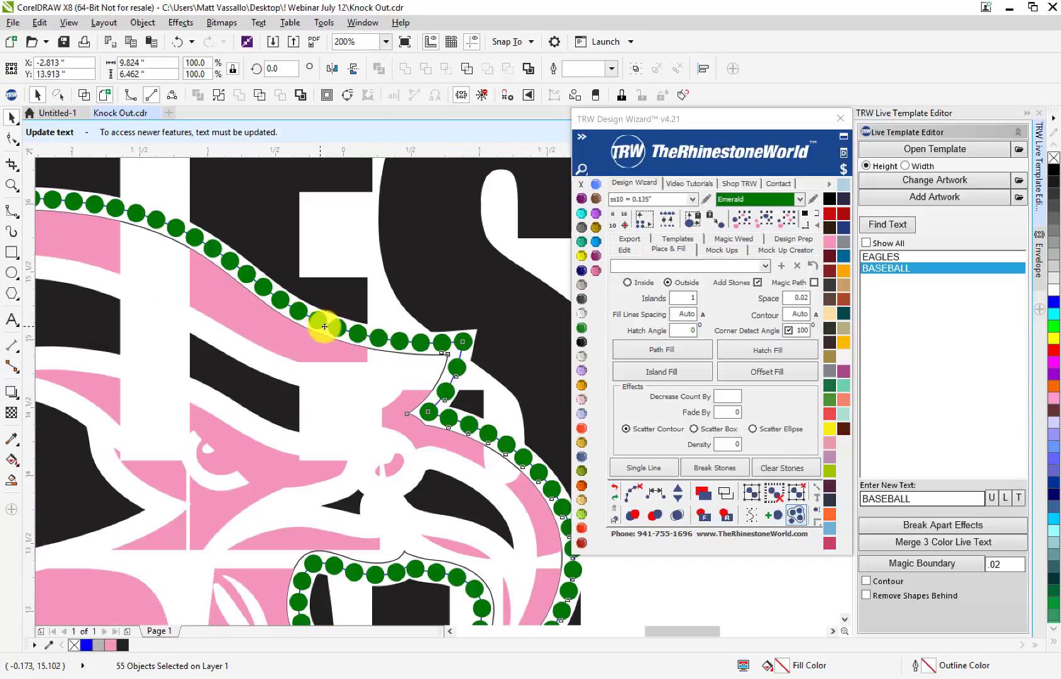
{"action": "left_click", "coordinate": [637, 494]}
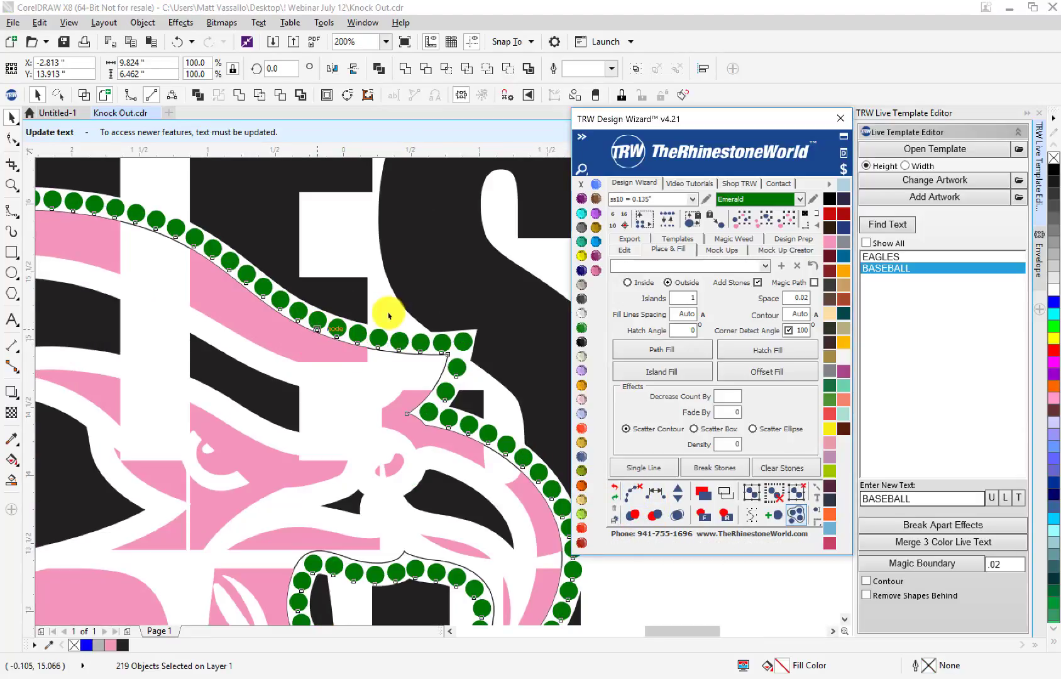
- Delete the eagle outline curve that runs inside the row of Emerald stones
{"action": "left_click", "coordinate": [379, 336]}
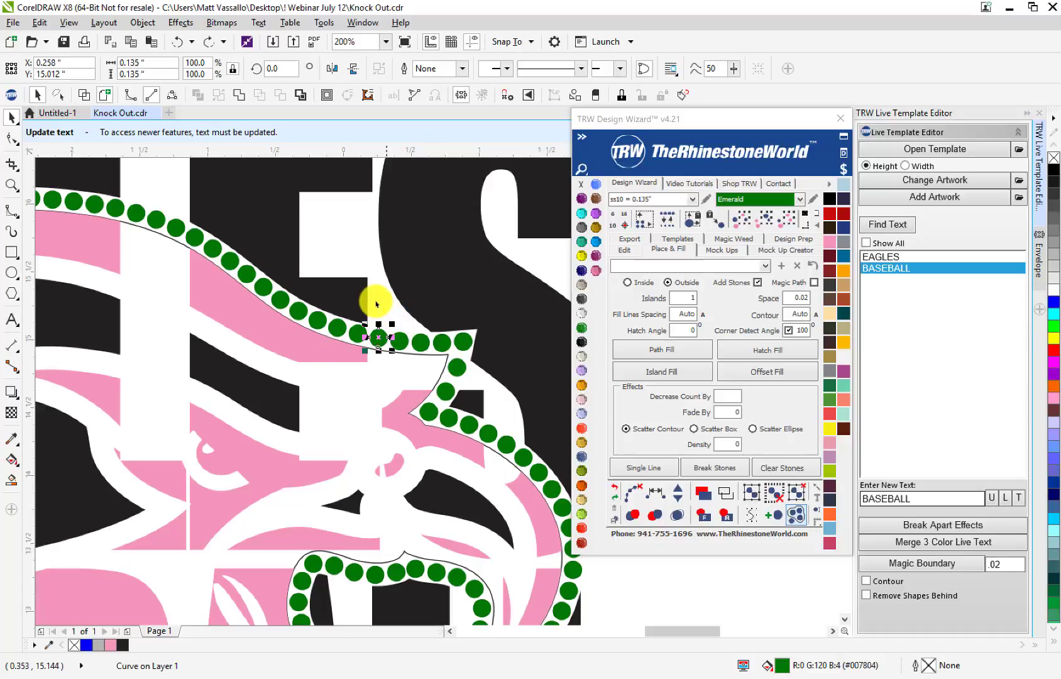
{"action": "key", "text": "Escape"}
{"action": "scroll", "coordinate": [379, 302], "scroll_direction": "down", "scroll_amount": 1}
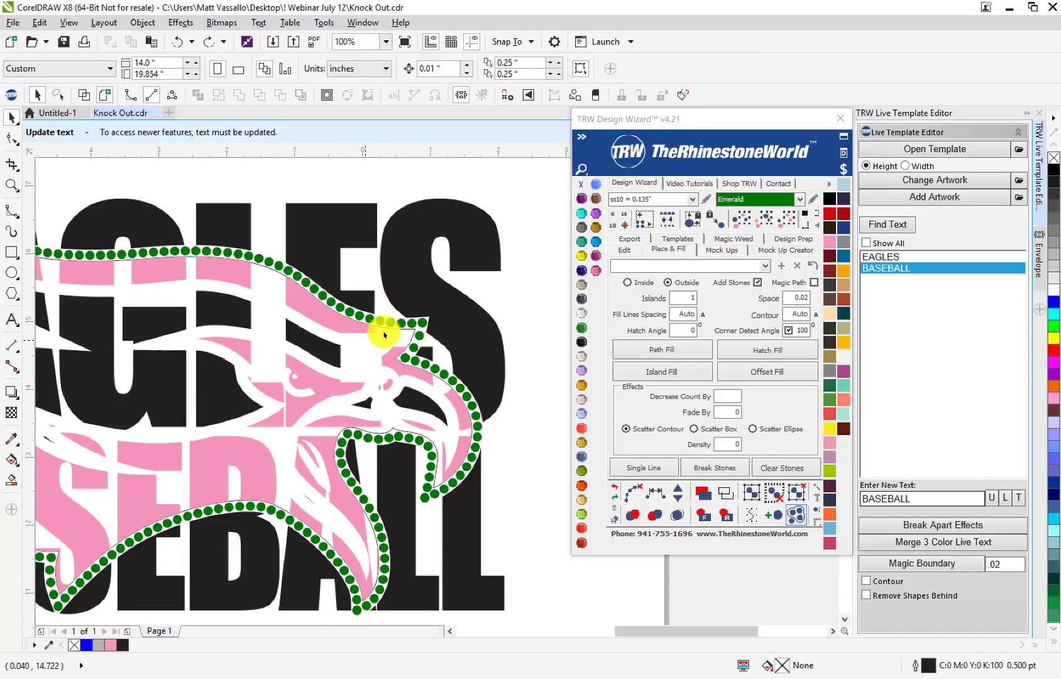
{"action": "left_click", "coordinate": [525, 391]}
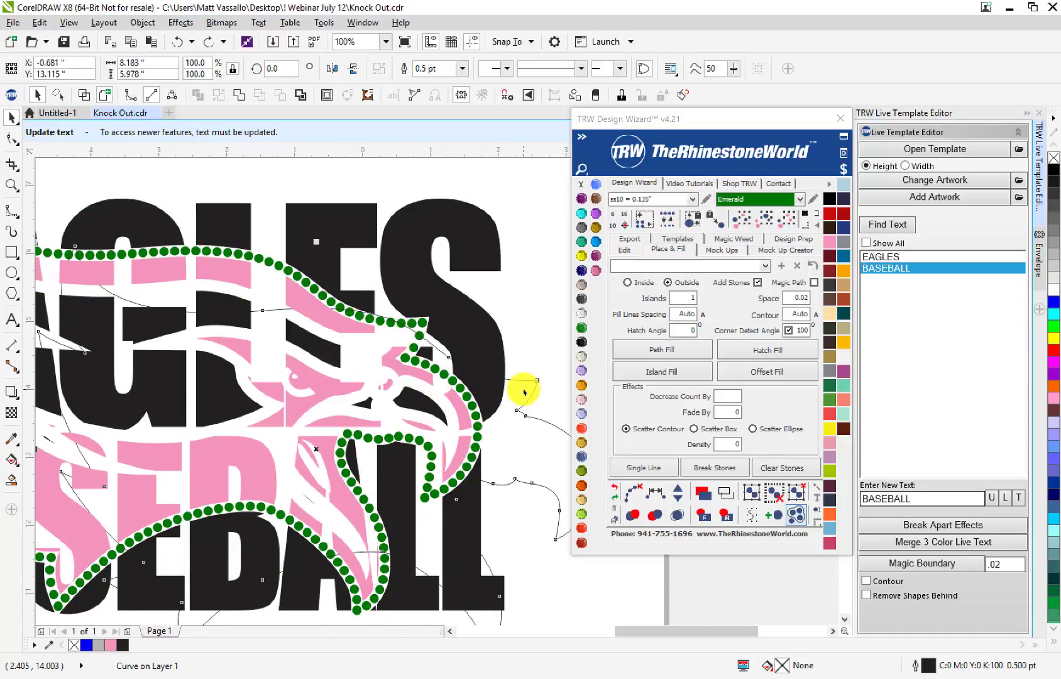
{"action": "key", "text": "Delete"}
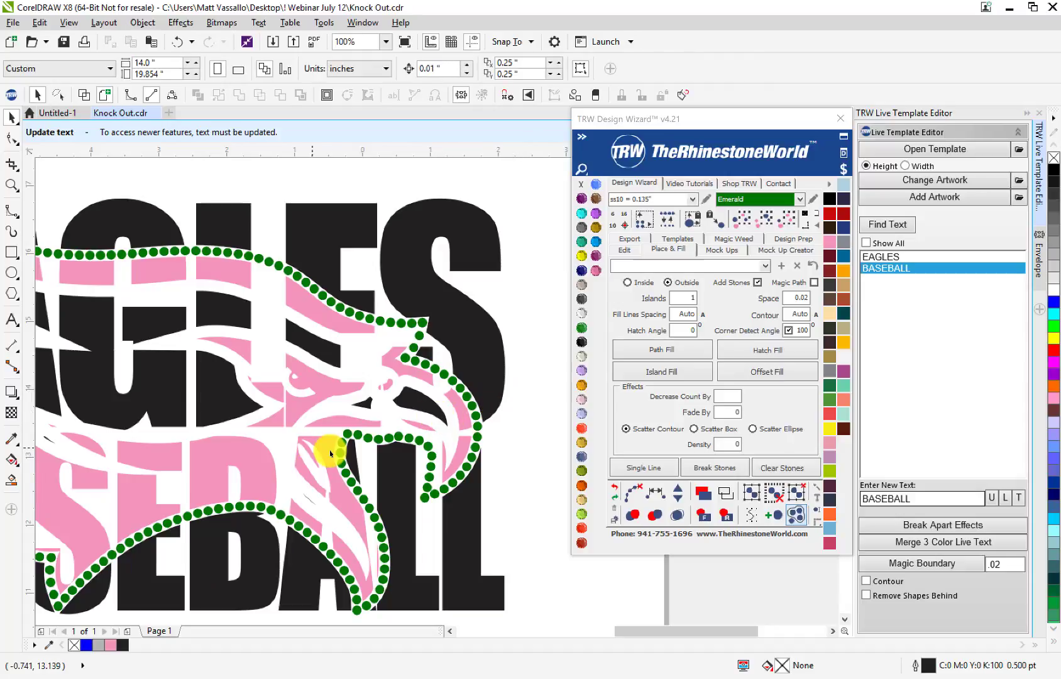
- Move the two overlapping Emerald stones at the eagle's uppermost feather tip apart
{"action": "scroll", "coordinate": [365, 453], "scroll_direction": "down", "scroll_amount": 3}
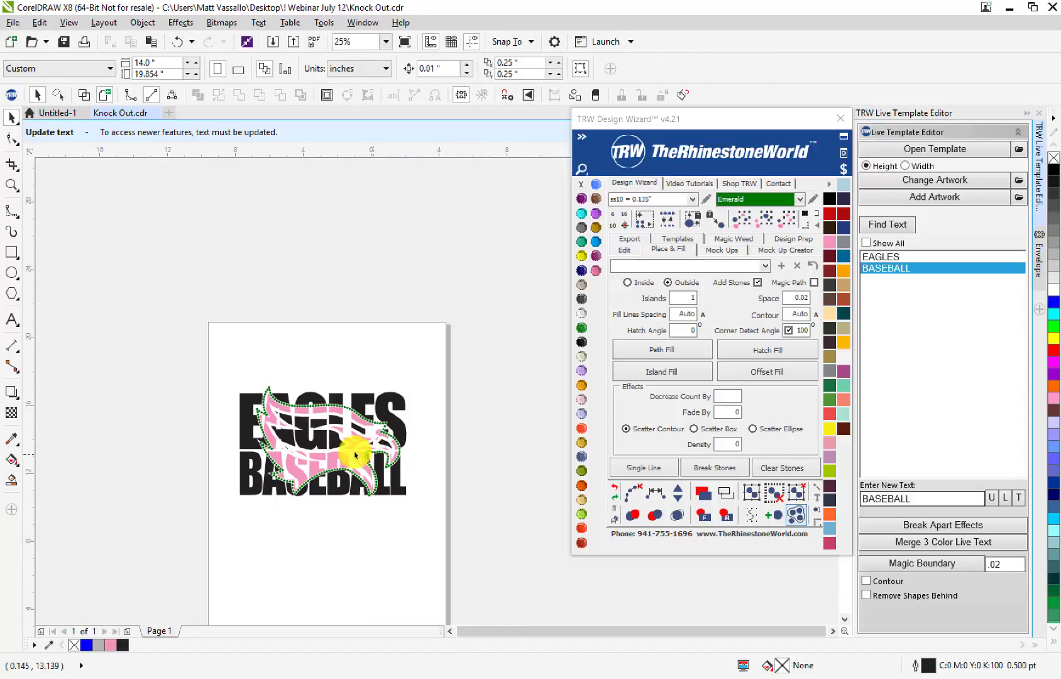
{"action": "scroll", "coordinate": [277, 379], "scroll_direction": "up", "scroll_amount": 3}
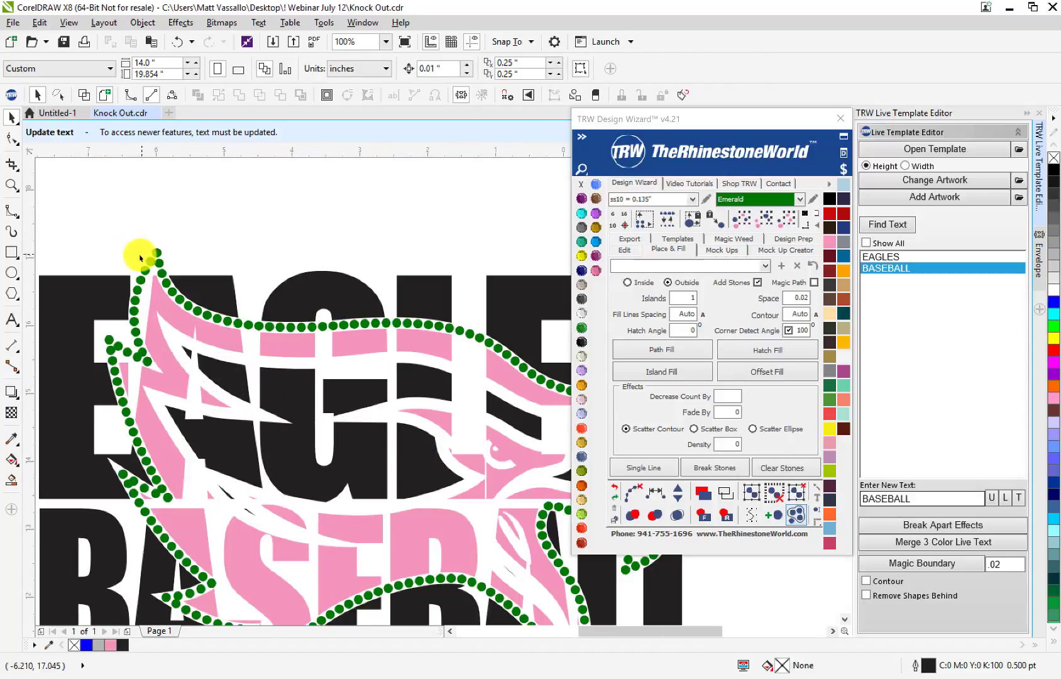
{"action": "scroll", "coordinate": [138, 260], "scroll_direction": "up", "scroll_amount": 5}
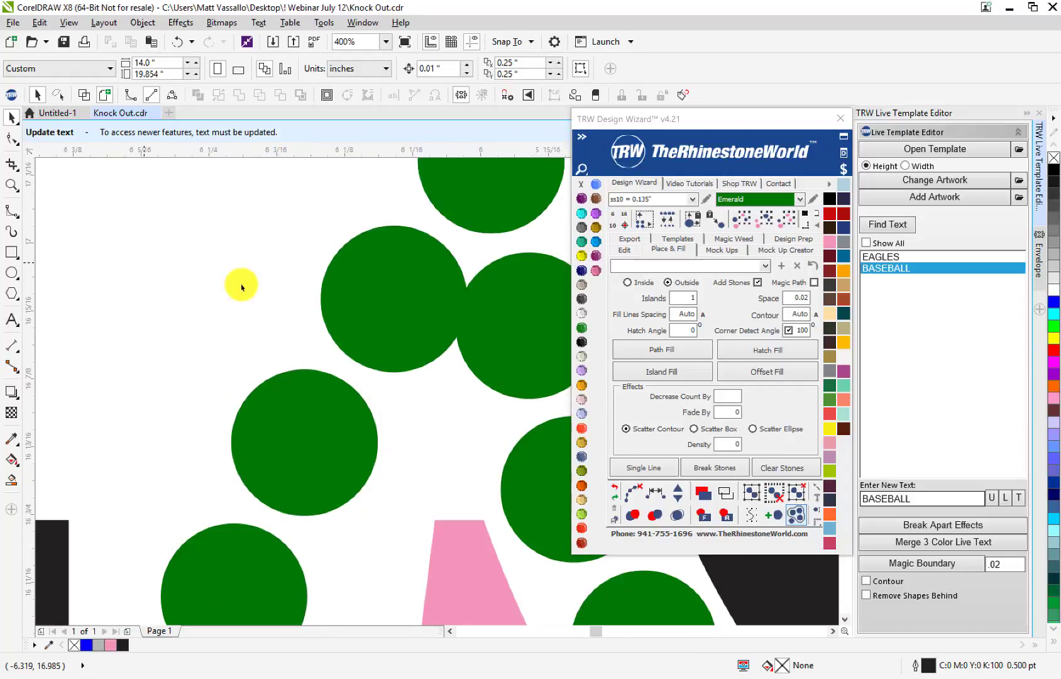
{"action": "scroll", "coordinate": [315, 303], "scroll_direction": "down", "scroll_amount": 2}
{"action": "scroll", "coordinate": [372, 320], "scroll_direction": "up", "scroll_amount": 1}
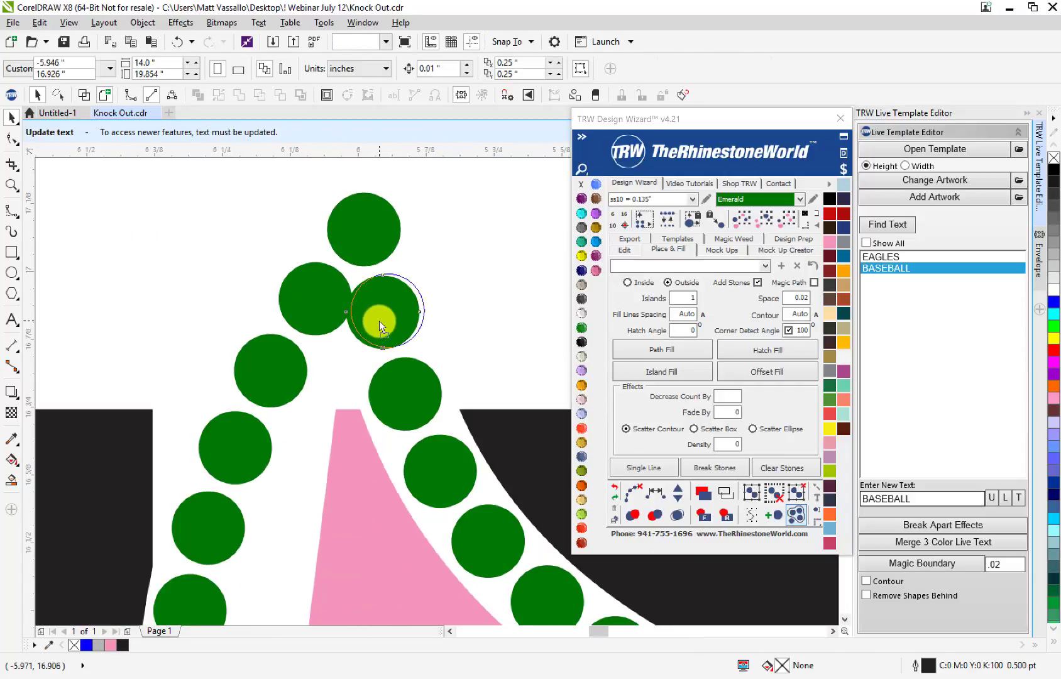
{"action": "left_click", "coordinate": [379, 321]}
{"action": "scroll", "coordinate": [362, 315], "scroll_direction": "up", "scroll_amount": 1}
{"action": "left_click", "coordinate": [297, 316]}
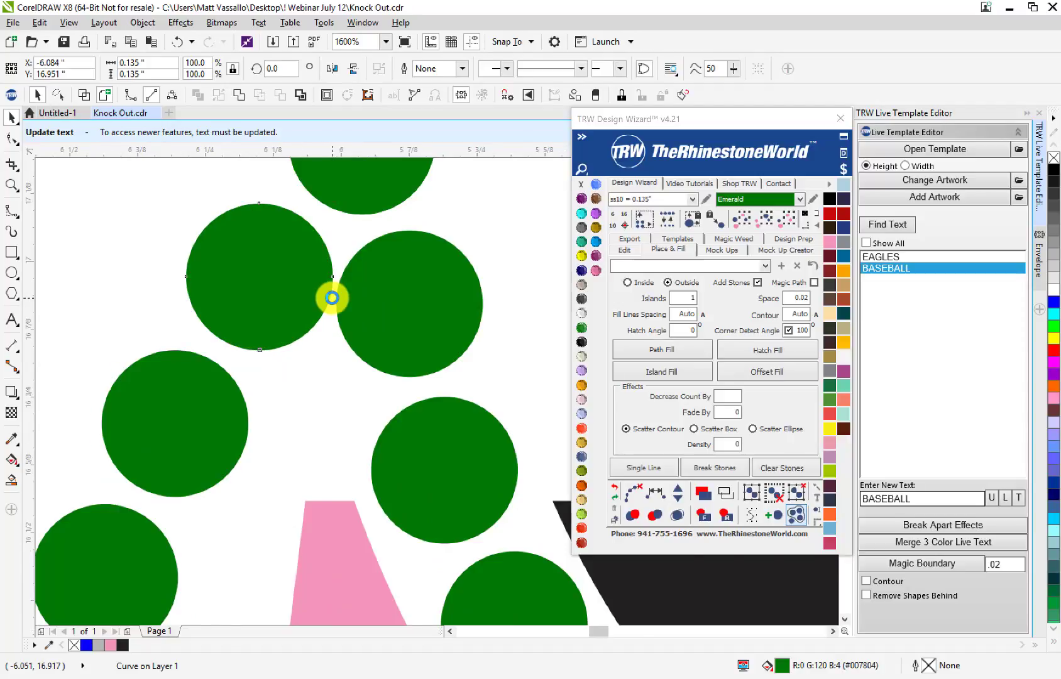
- Reposition the overlapping Emerald stone at the second feather tip, beside the E of EAGLES
{"action": "scroll", "coordinate": [331, 291], "scroll_direction": "down", "scroll_amount": 3}
{"action": "scroll", "coordinate": [249, 483], "scroll_direction": "up", "scroll_amount": 1}
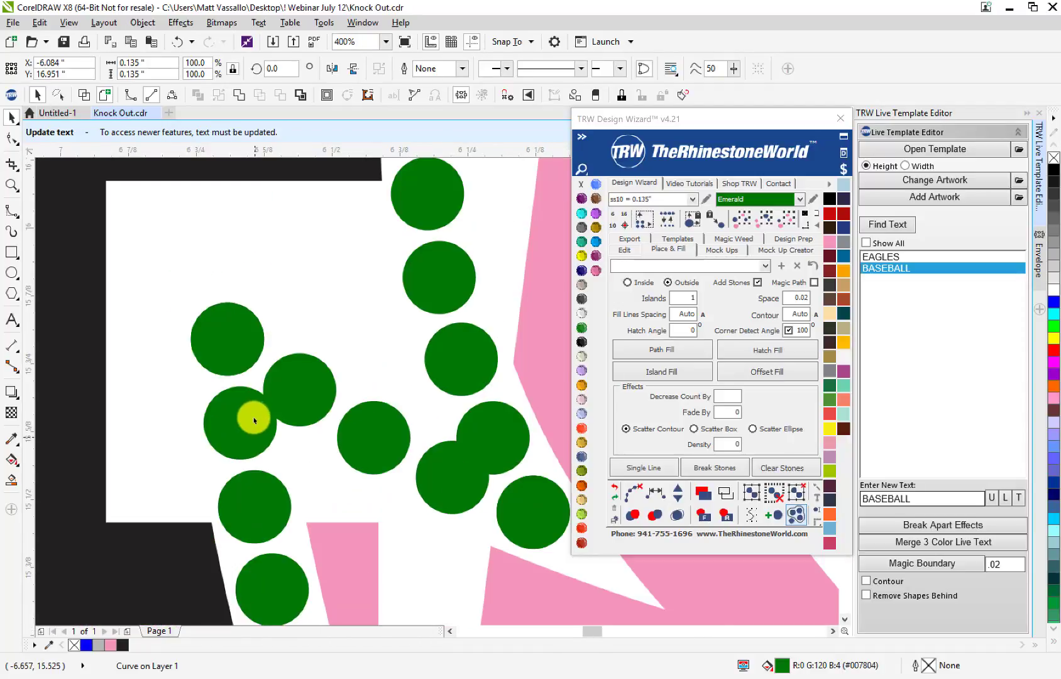
{"action": "left_click_drag", "start_coordinate": [254, 428], "coordinate": [298, 411]}
{"action": "key", "text": "Escape"}
{"action": "scroll", "coordinate": [311, 505], "scroll_direction": "down", "scroll_amount": 5}
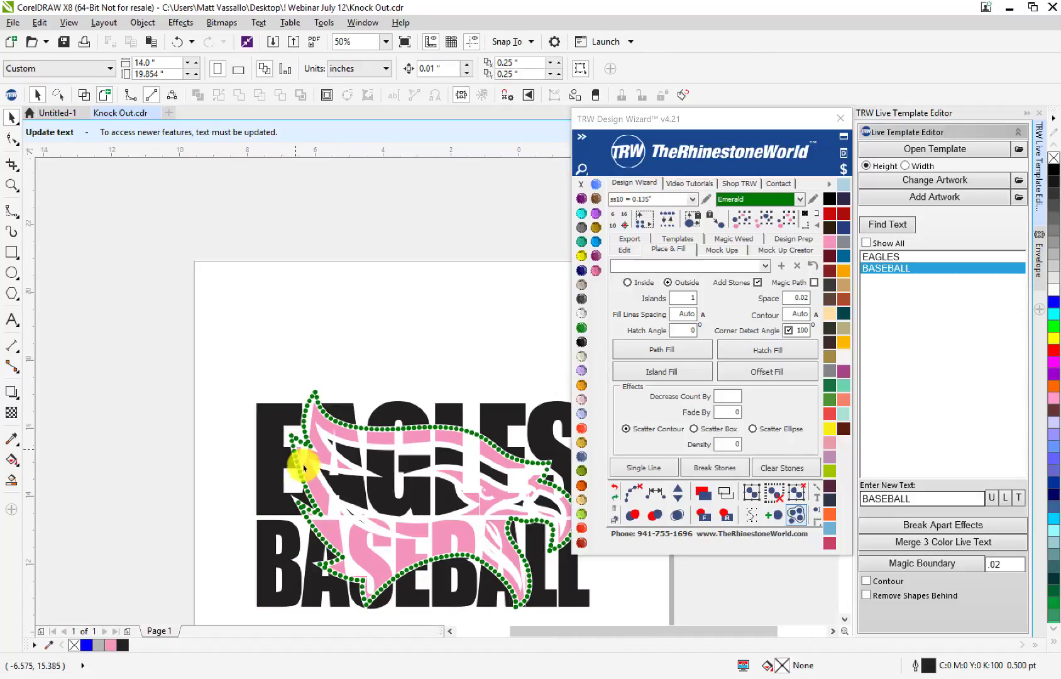
- Separate the overlapping Emerald stones in the notch between the feathers at the base of EAGLES
{"action": "scroll", "coordinate": [311, 523], "scroll_direction": "up", "scroll_amount": 1}
{"action": "scroll", "coordinate": [311, 524], "scroll_direction": "up", "scroll_amount": 2}
{"action": "scroll", "coordinate": [330, 485], "scroll_direction": "up", "scroll_amount": 2}
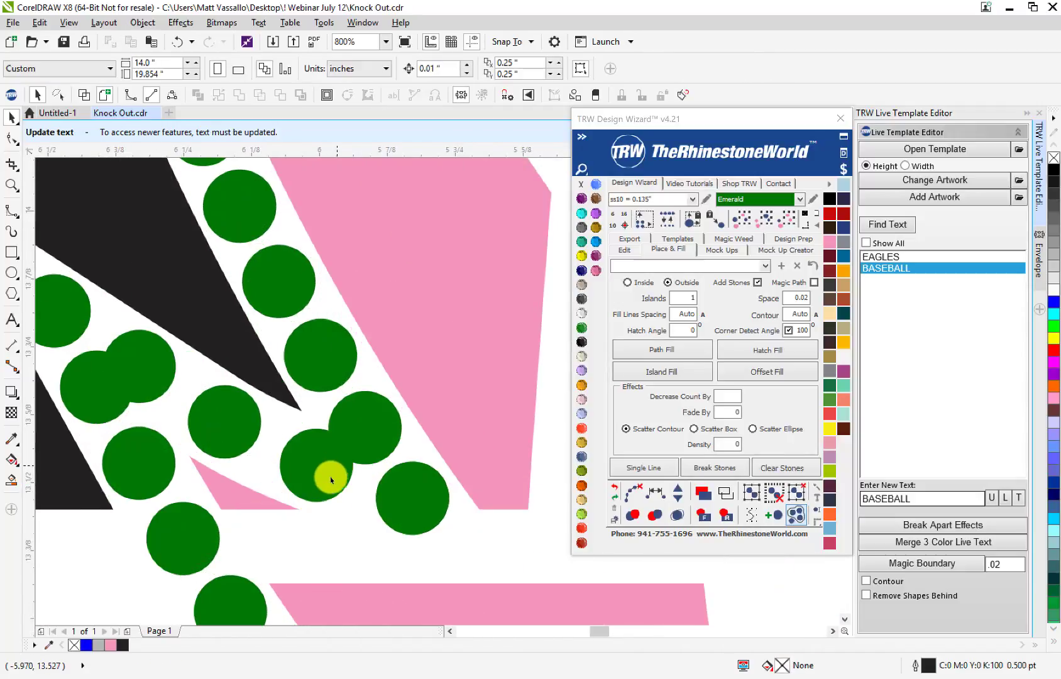
{"action": "scroll", "coordinate": [330, 476], "scroll_direction": "up", "scroll_amount": 1}
{"action": "left_click_drag", "start_coordinate": [379, 426], "coordinate": [399, 423]}
{"action": "left_click", "coordinate": [316, 489]}
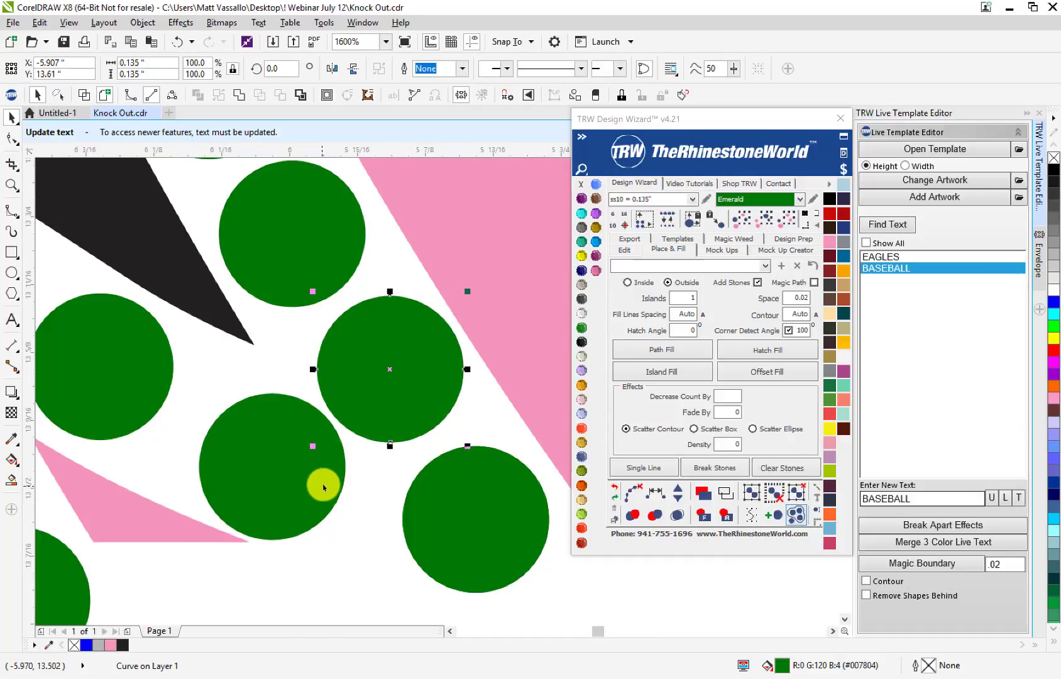
{"action": "left_click", "coordinate": [360, 490]}
- Select all the Emerald stones around the eagle, merge the overlapping ones and clear the selection
{"action": "scroll", "coordinate": [315, 402], "scroll_direction": "down", "scroll_amount": 2}
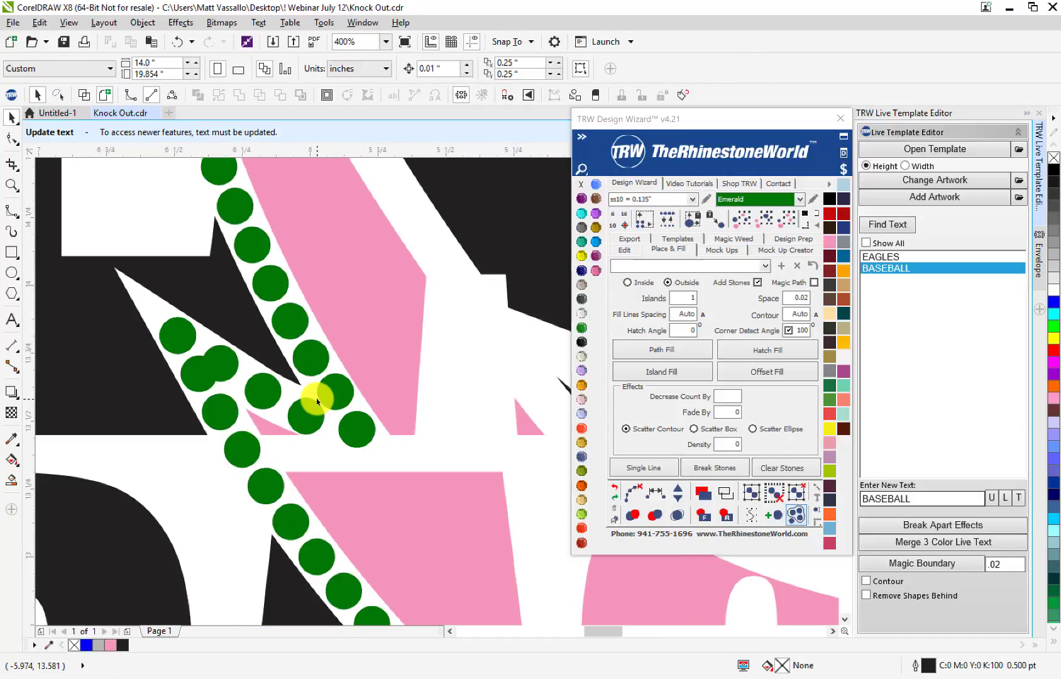
{"action": "scroll", "coordinate": [298, 364], "scroll_direction": "down", "scroll_amount": 1}
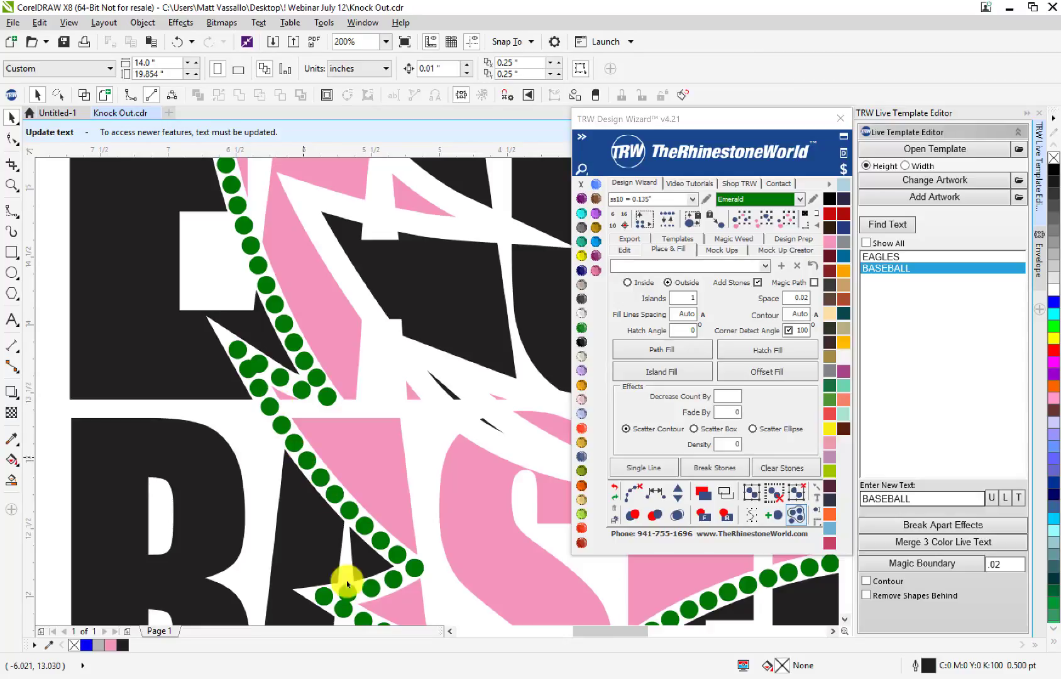
{"action": "scroll", "coordinate": [237, 398], "scroll_direction": "down", "scroll_amount": 2}
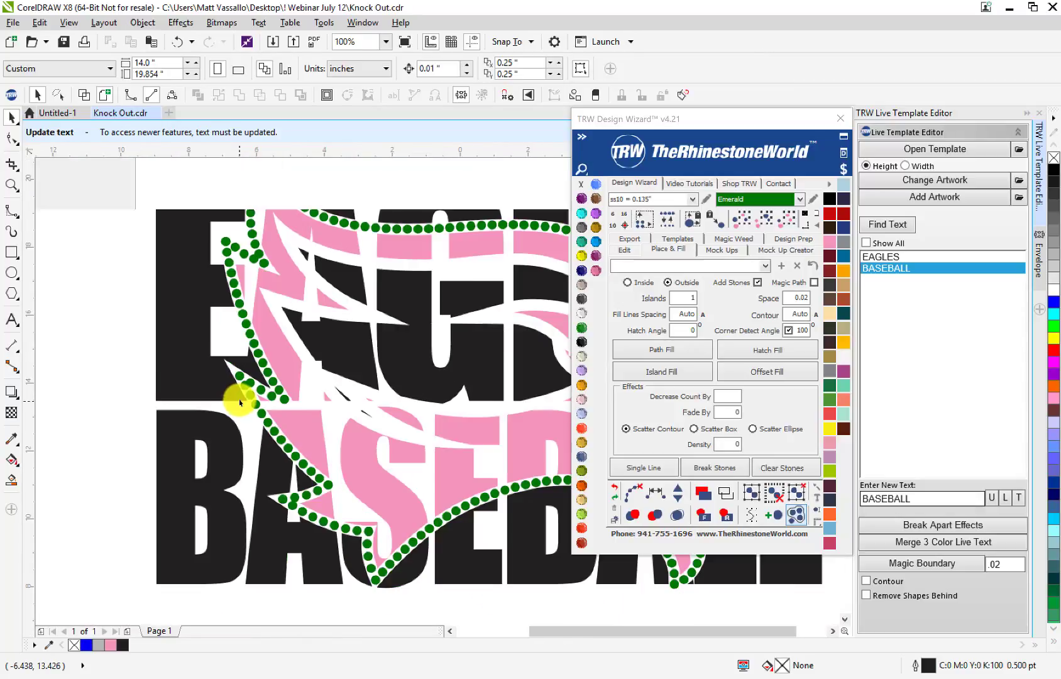
{"action": "scroll", "coordinate": [303, 408], "scroll_direction": "up", "scroll_amount": 2}
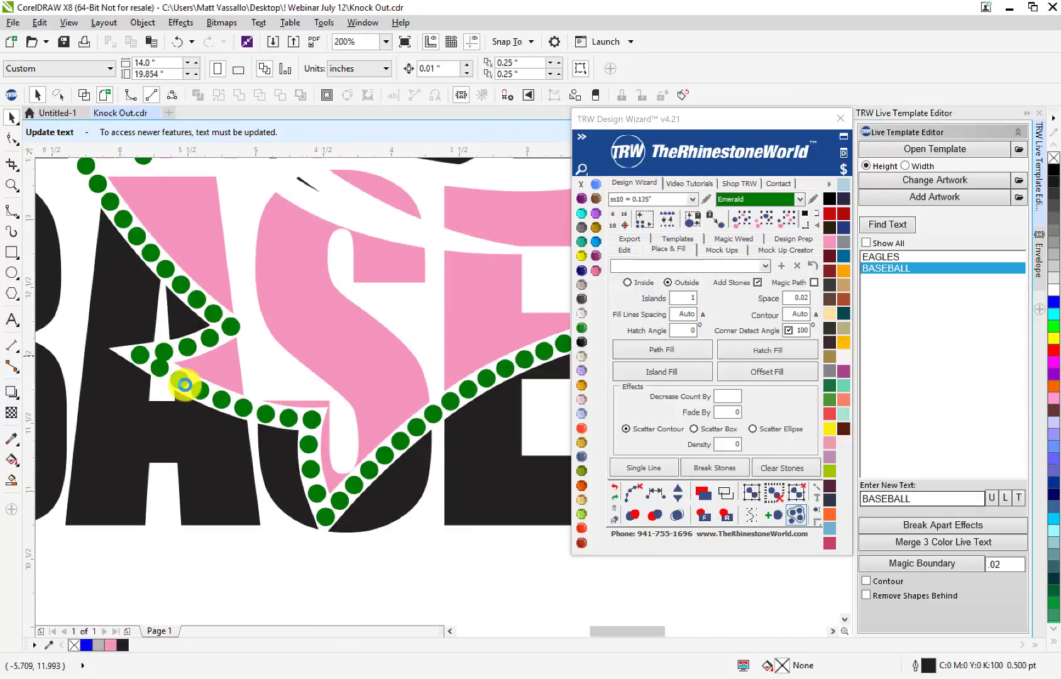
{"action": "scroll", "coordinate": [151, 332], "scroll_direction": "down", "scroll_amount": 2}
{"action": "scroll", "coordinate": [157, 346], "scroll_direction": "up", "scroll_amount": 3}
{"action": "scroll", "coordinate": [168, 321], "scroll_direction": "down", "scroll_amount": 1}
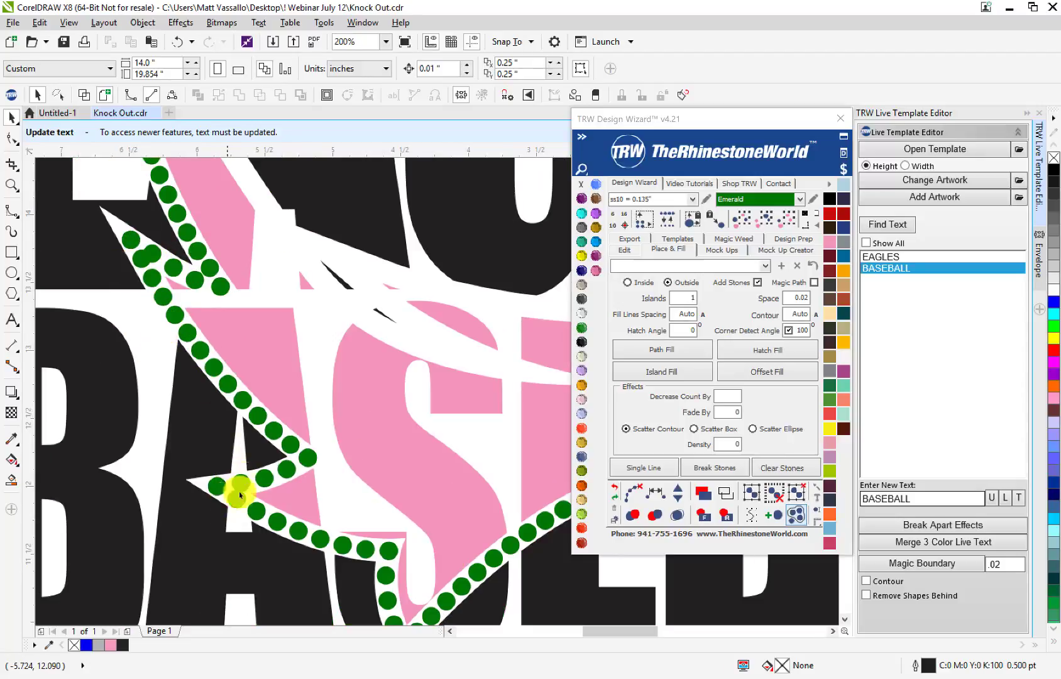
{"action": "left_click", "coordinate": [277, 432]}
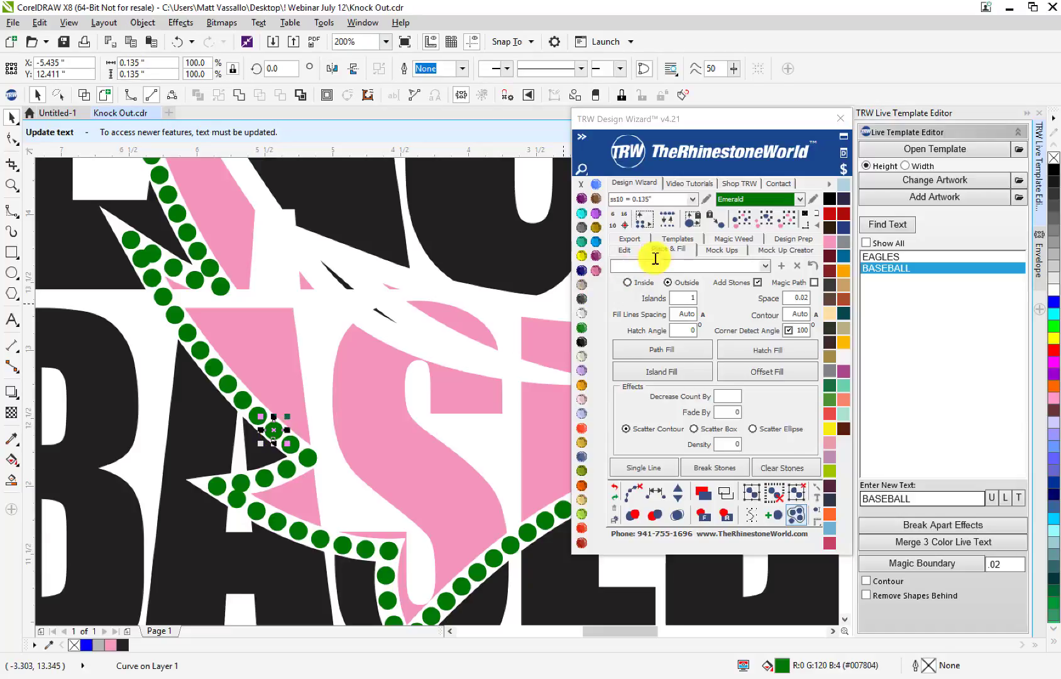
{"action": "left_click", "coordinate": [767, 225]}
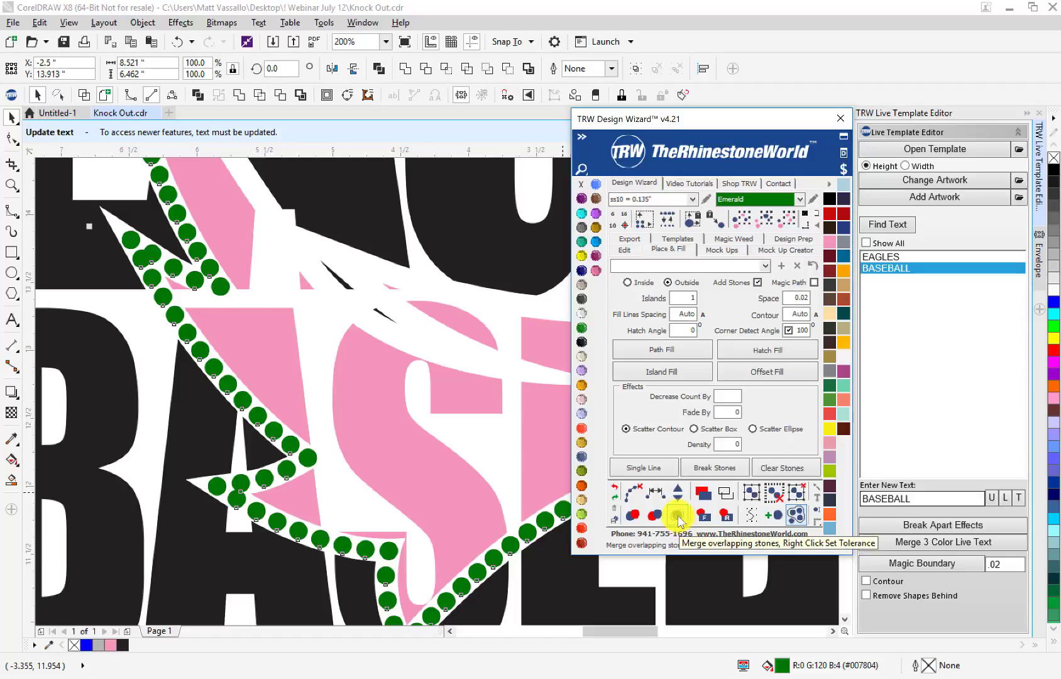
{"action": "left_click", "coordinate": [678, 516]}
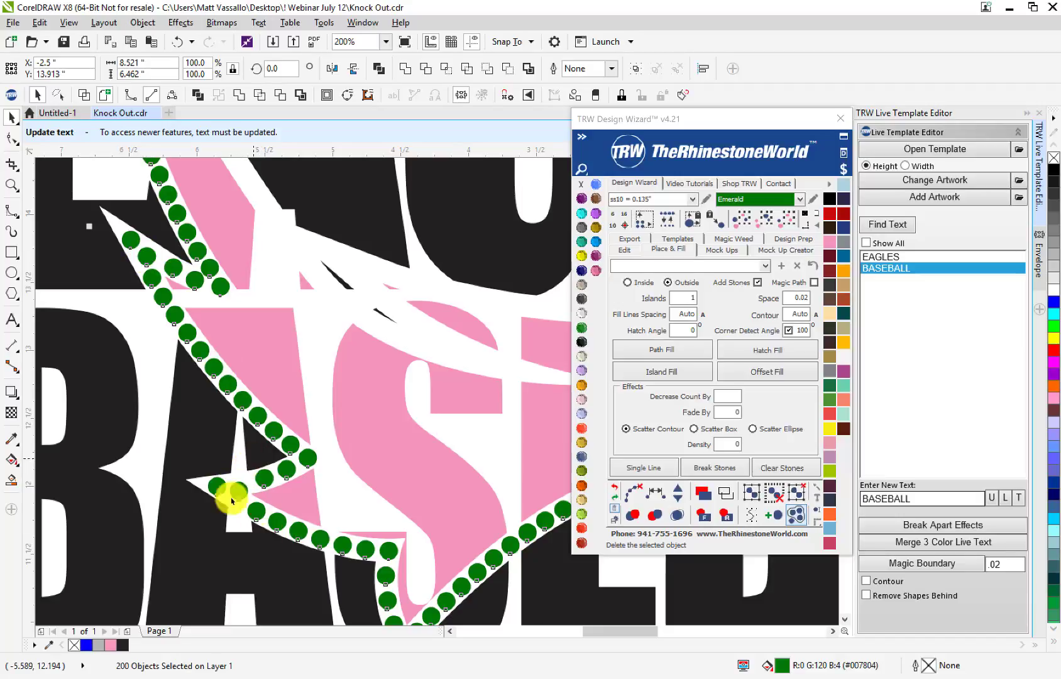
{"action": "scroll", "coordinate": [214, 461], "scroll_direction": "down", "scroll_amount": 3}
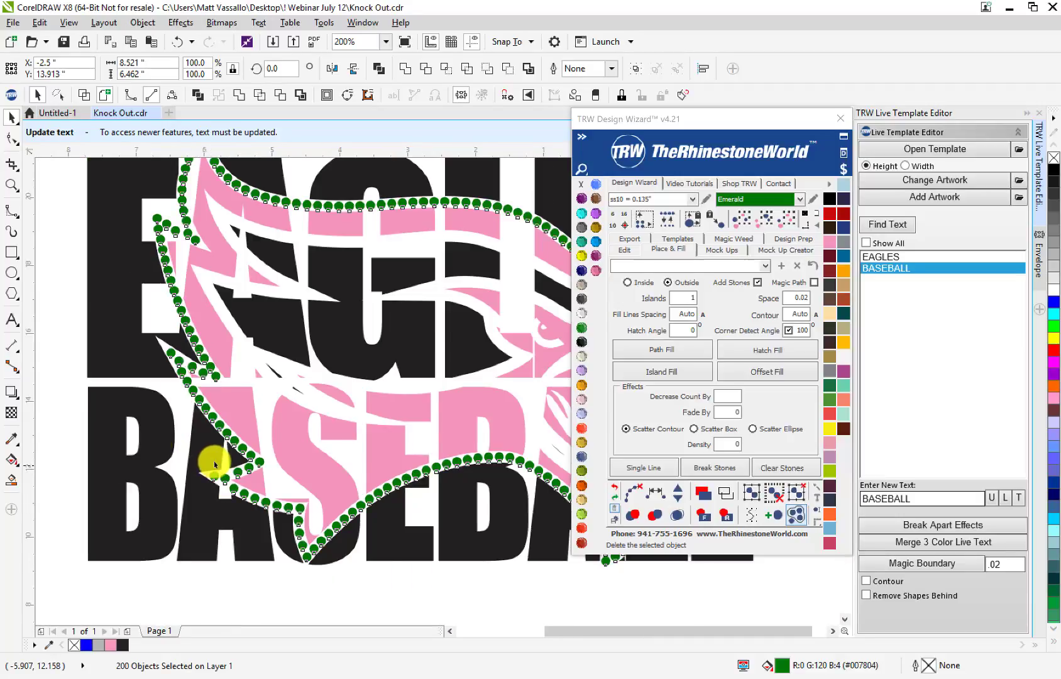
{"action": "key", "text": "Escape"}
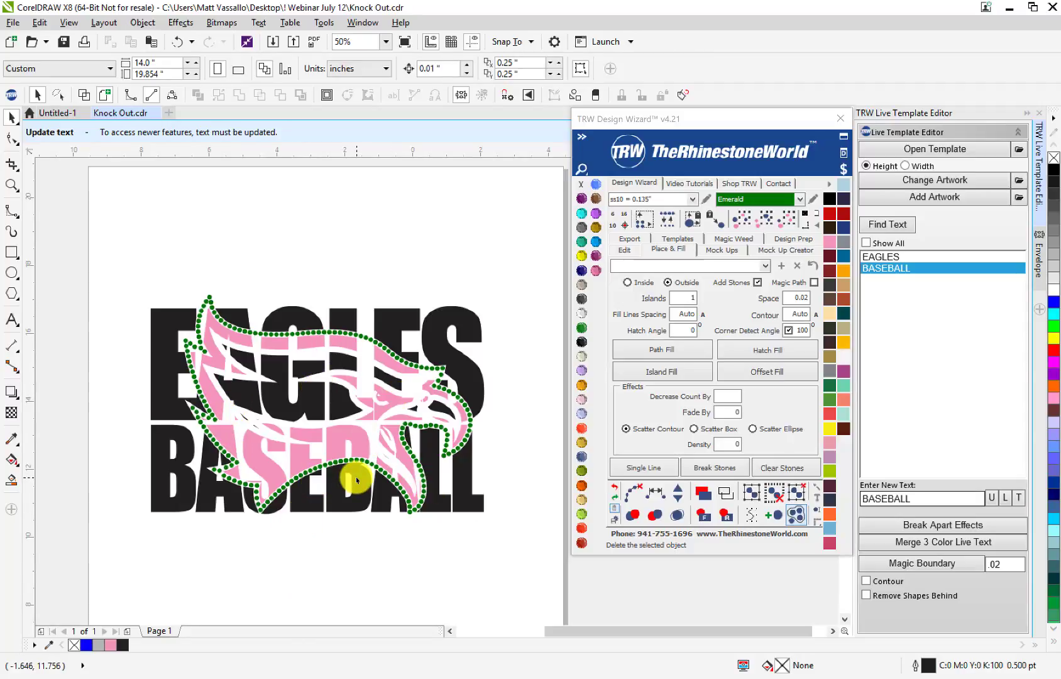
- Fill the EAGLES BASEBALL lettering with black glitter vinyl and the eagle head with green glitter vinyl
{"action": "left_click", "coordinate": [475, 330]}
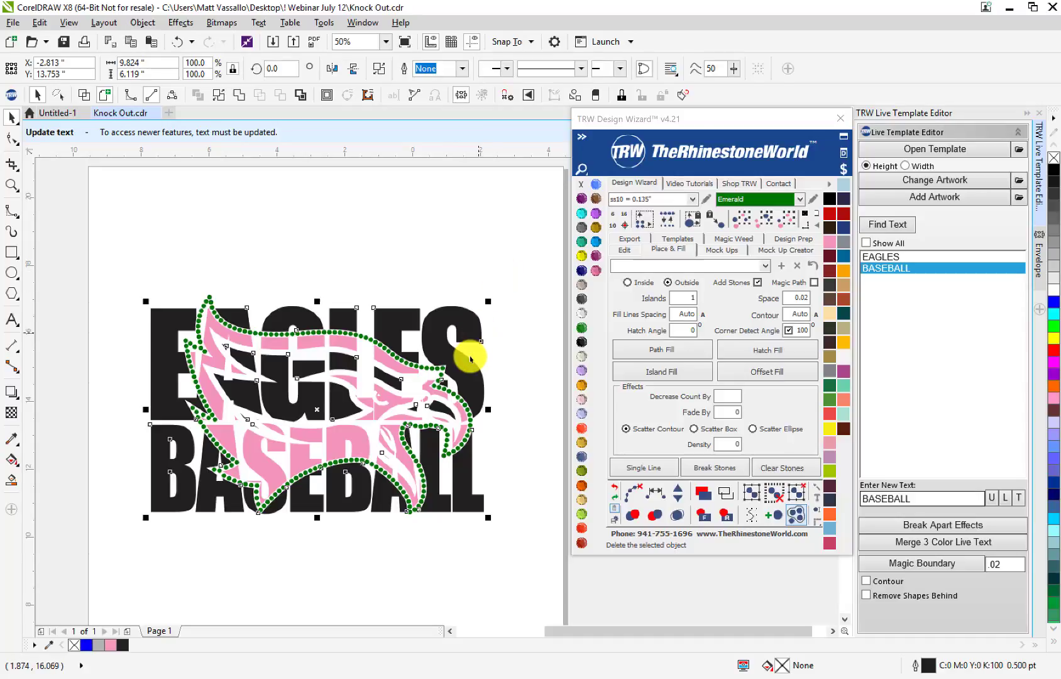
{"action": "left_click", "coordinate": [829, 184]}
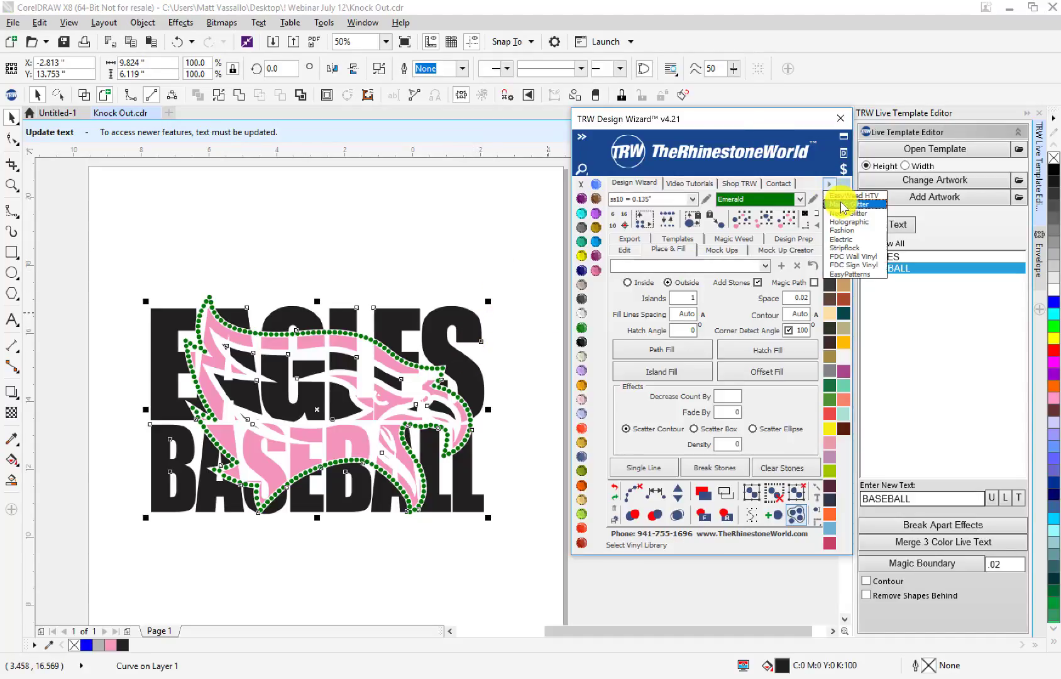
{"action": "left_click", "coordinate": [842, 204]}
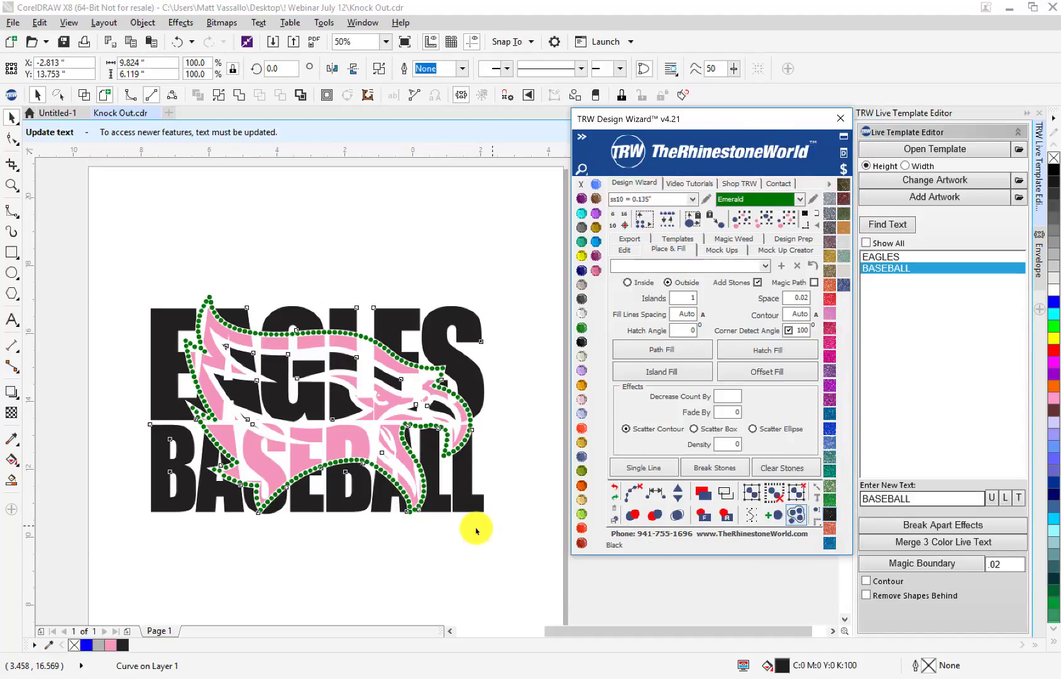
{"action": "left_click", "coordinate": [360, 435]}
{"action": "left_click", "coordinate": [366, 434]}
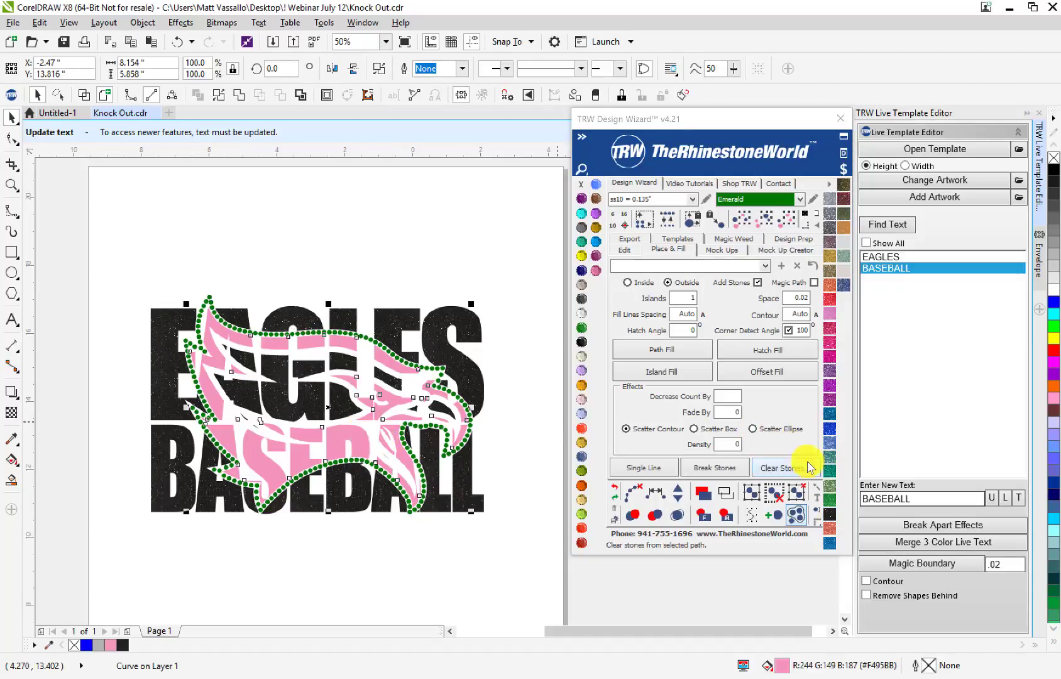
{"action": "left_click", "coordinate": [829, 498]}
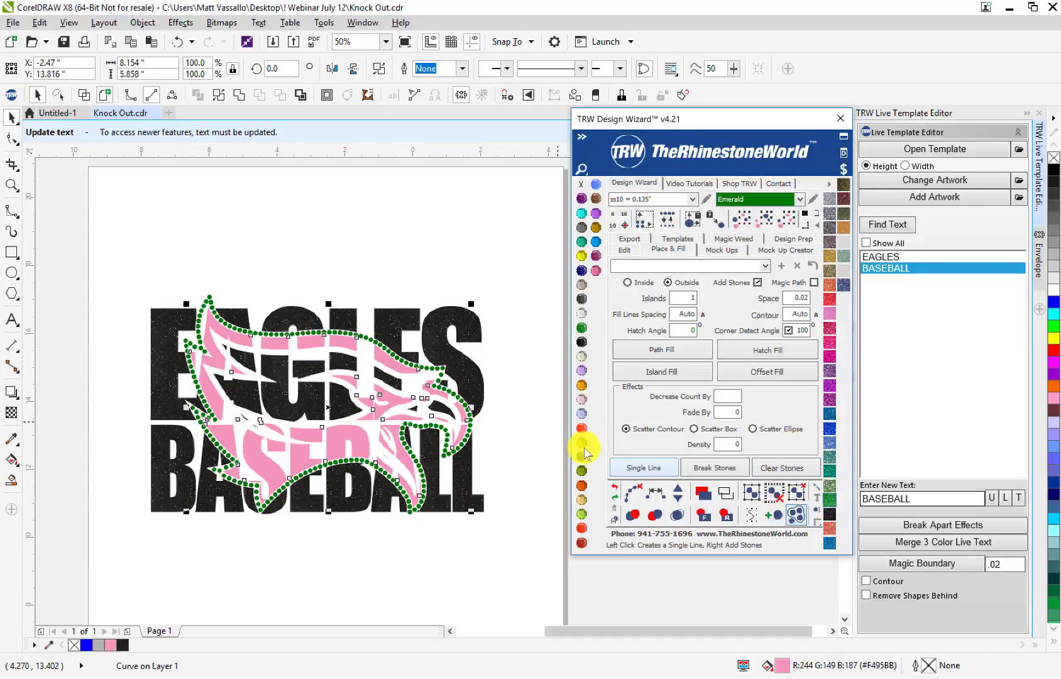
{"action": "left_click", "coordinate": [486, 432]}
- Select all the Emerald stones around the eagle by colour and recolour them to Crystal
{"action": "left_click", "coordinate": [471, 427]}
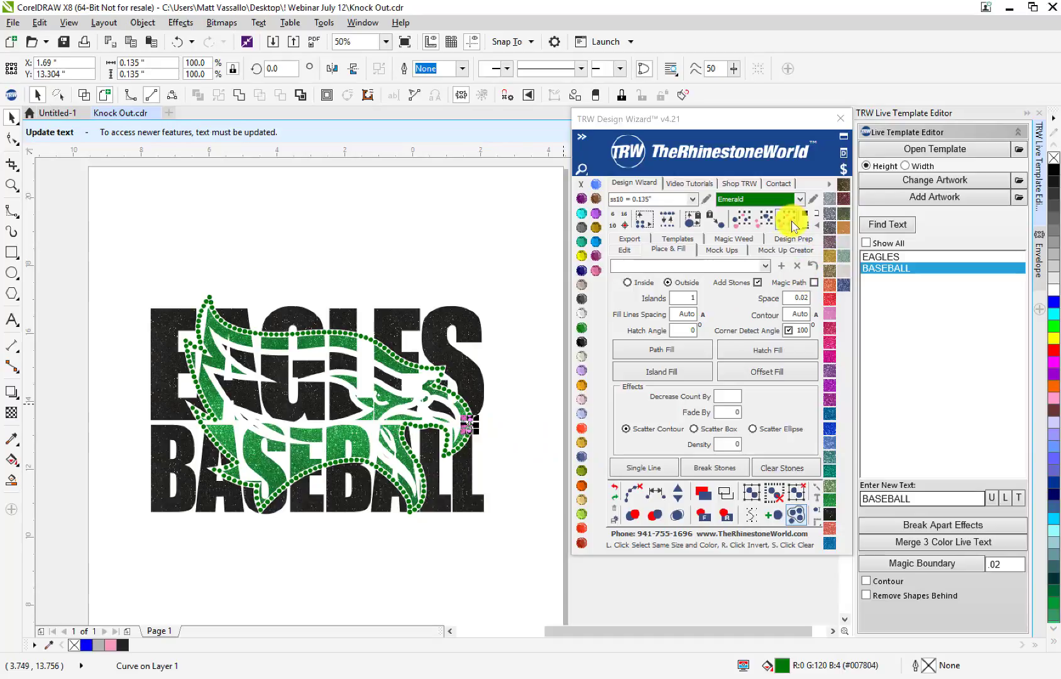
{"action": "left_click", "coordinate": [767, 223]}
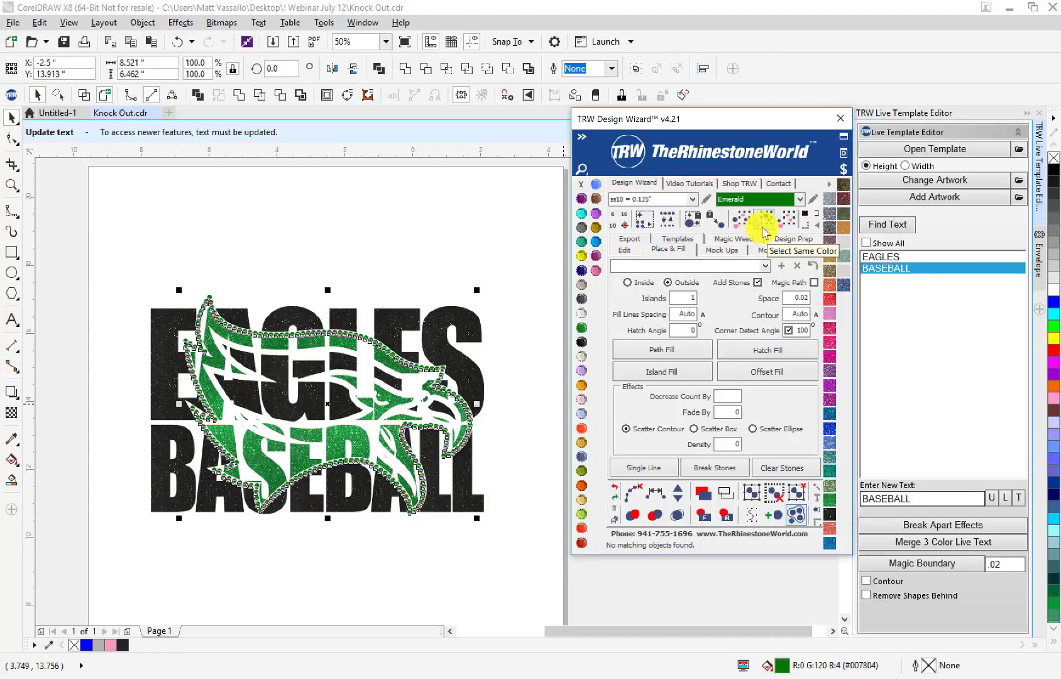
{"action": "left_click", "coordinate": [581, 314]}
{"action": "left_click", "coordinate": [512, 376]}
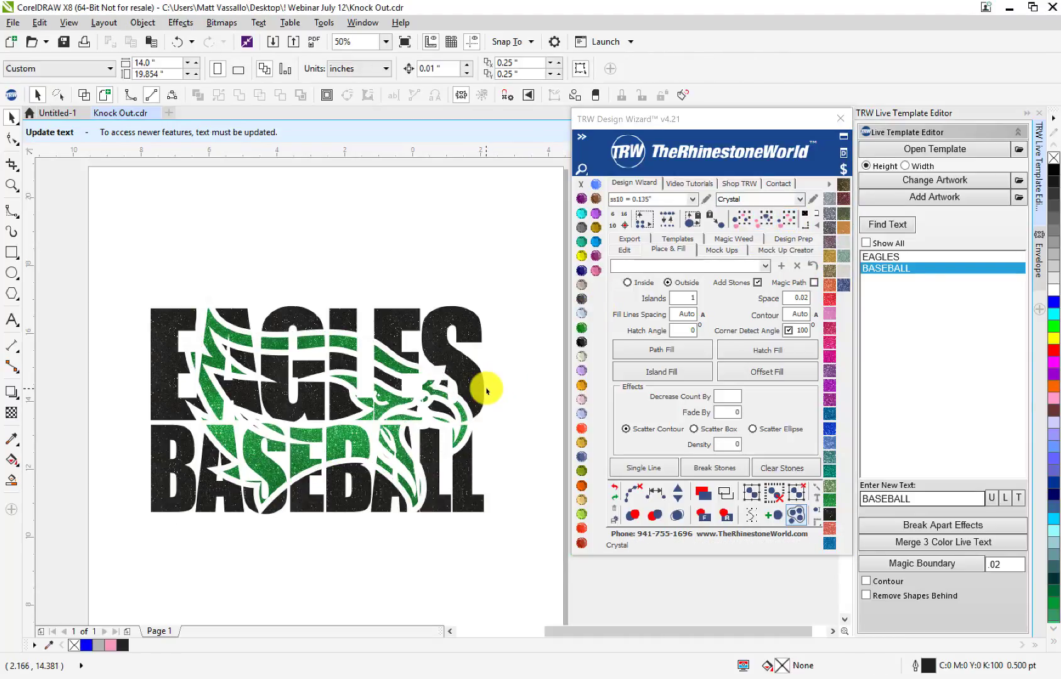
- Select the whole design and save a Quick Product mockup product using the Womens Long Sleeve Shirt, Front
{"action": "left_click_drag", "start_coordinate": [516, 240], "coordinate": [113, 555]}
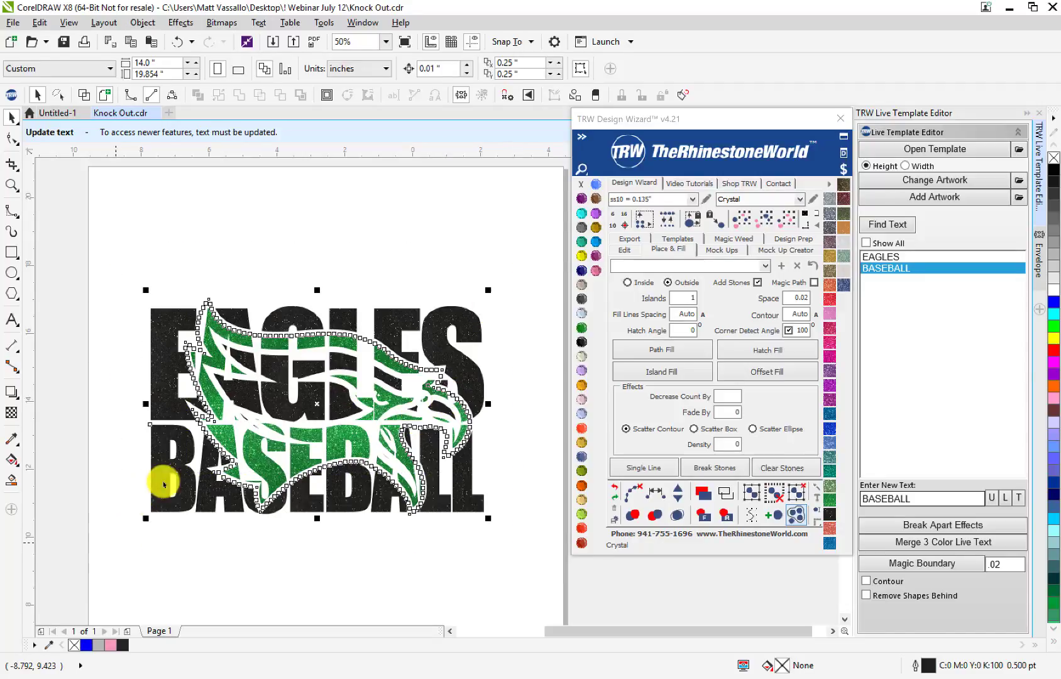
{"action": "left_click", "coordinate": [723, 248]}
{"action": "left_click", "coordinate": [741, 276]}
{"action": "left_click", "coordinate": [728, 297]}
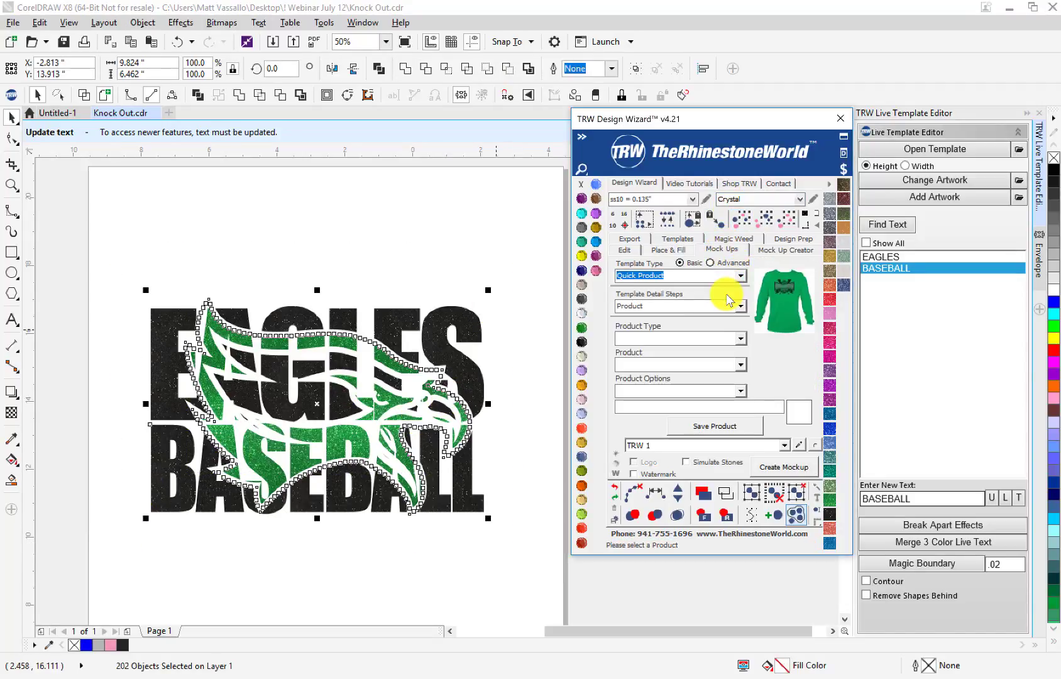
{"action": "left_click", "coordinate": [741, 344]}
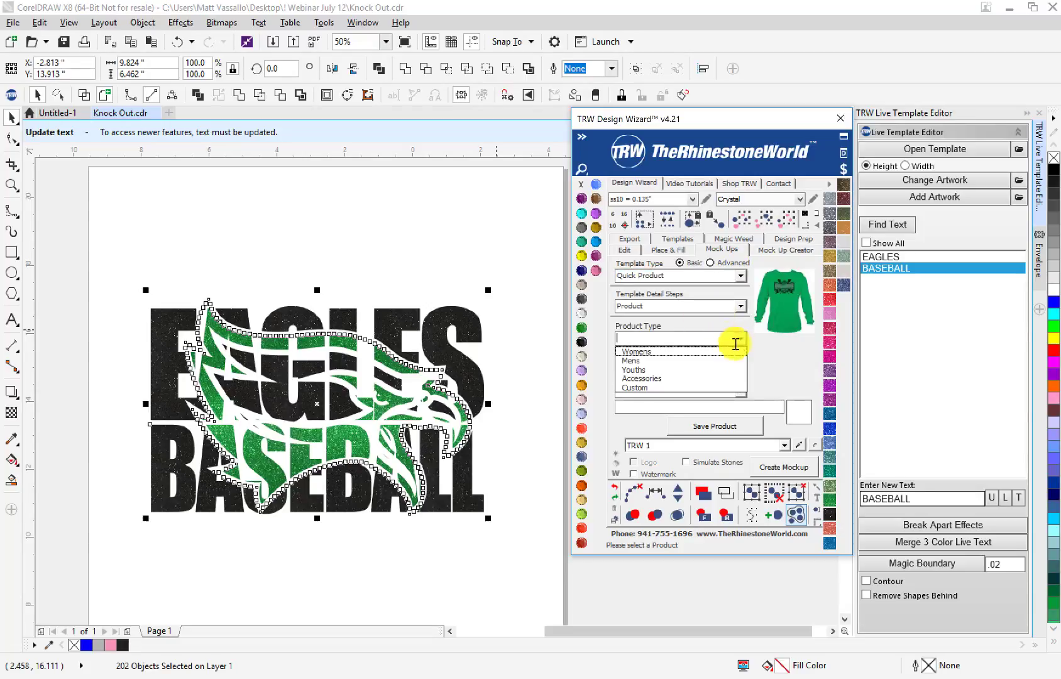
{"action": "left_click", "coordinate": [738, 349]}
{"action": "left_click", "coordinate": [741, 365]}
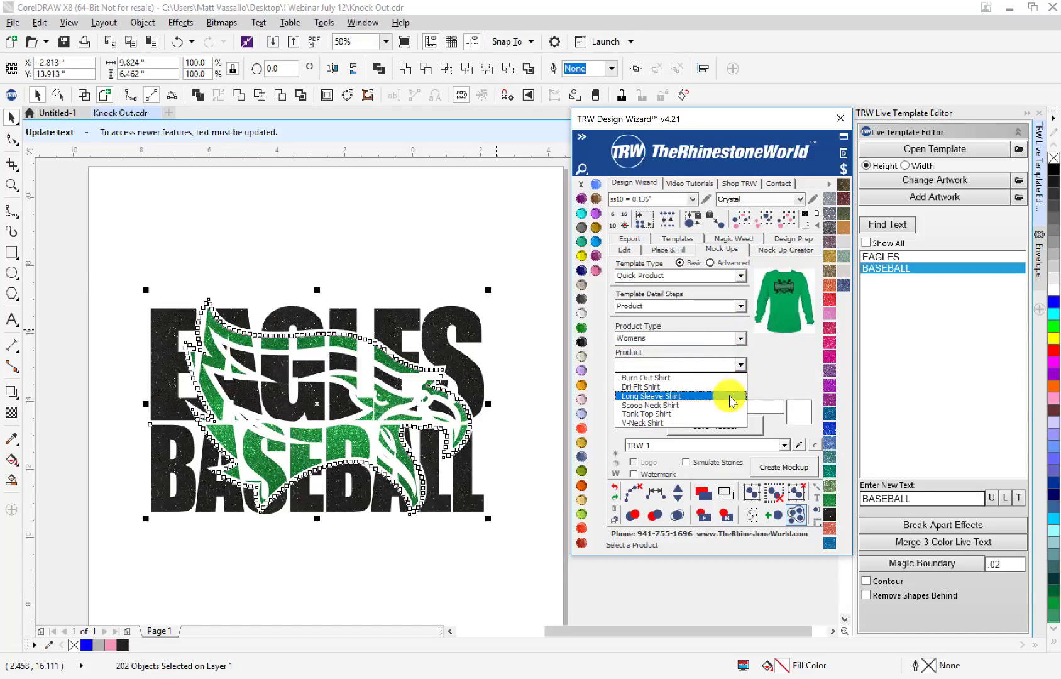
{"action": "left_click", "coordinate": [728, 396]}
{"action": "left_click", "coordinate": [727, 424]}
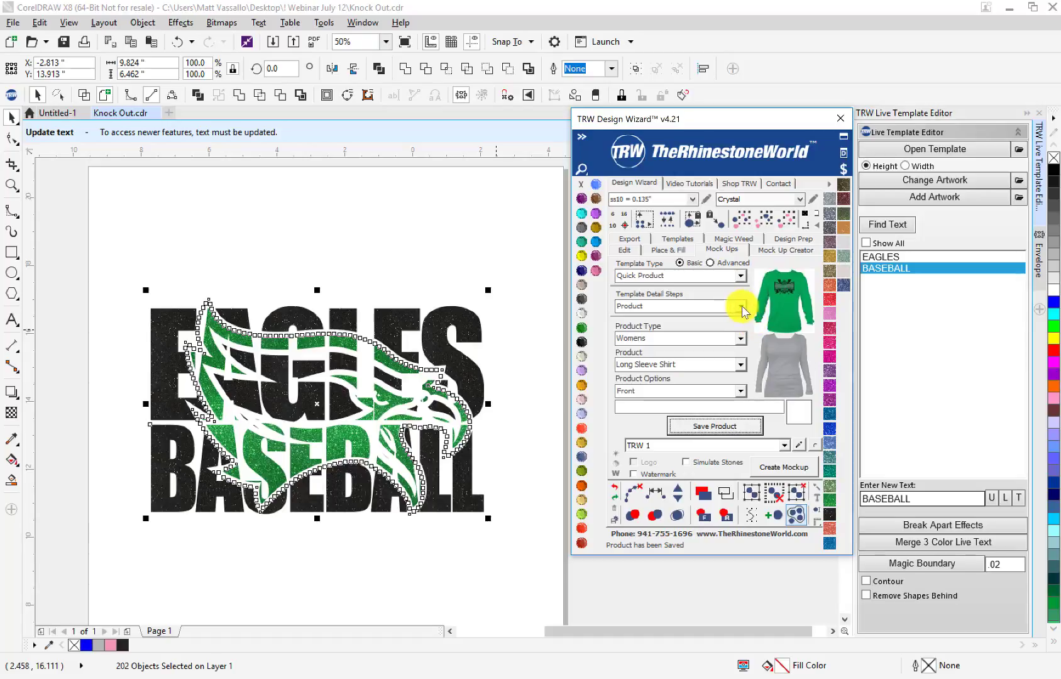
- Save the selected artwork as the mockup's Design and create the mockup with Simulate Stones enabled
{"action": "left_click", "coordinate": [740, 306]}
{"action": "left_click", "coordinate": [732, 323]}
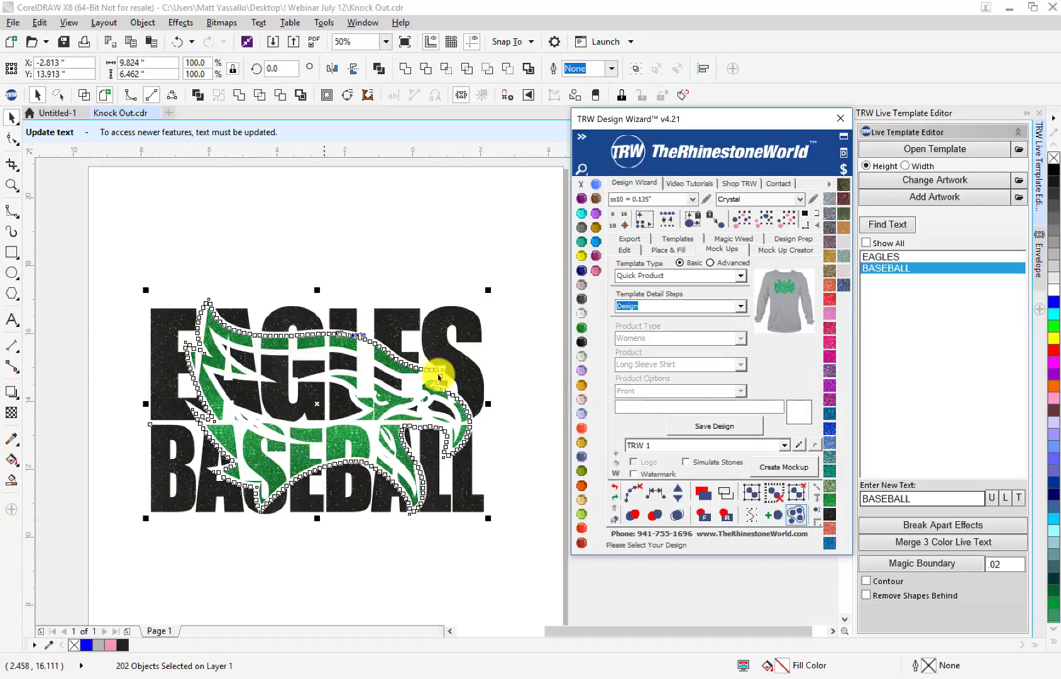
{"action": "left_click", "coordinate": [712, 427]}
{"action": "left_click", "coordinate": [685, 462]}
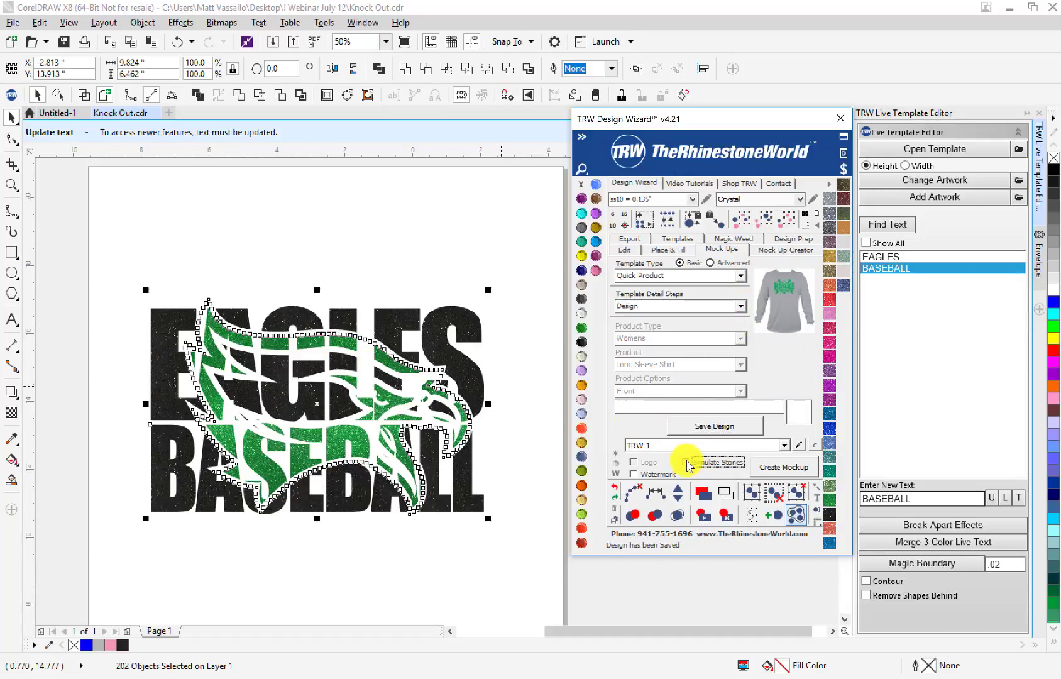
{"action": "left_click", "coordinate": [773, 471]}
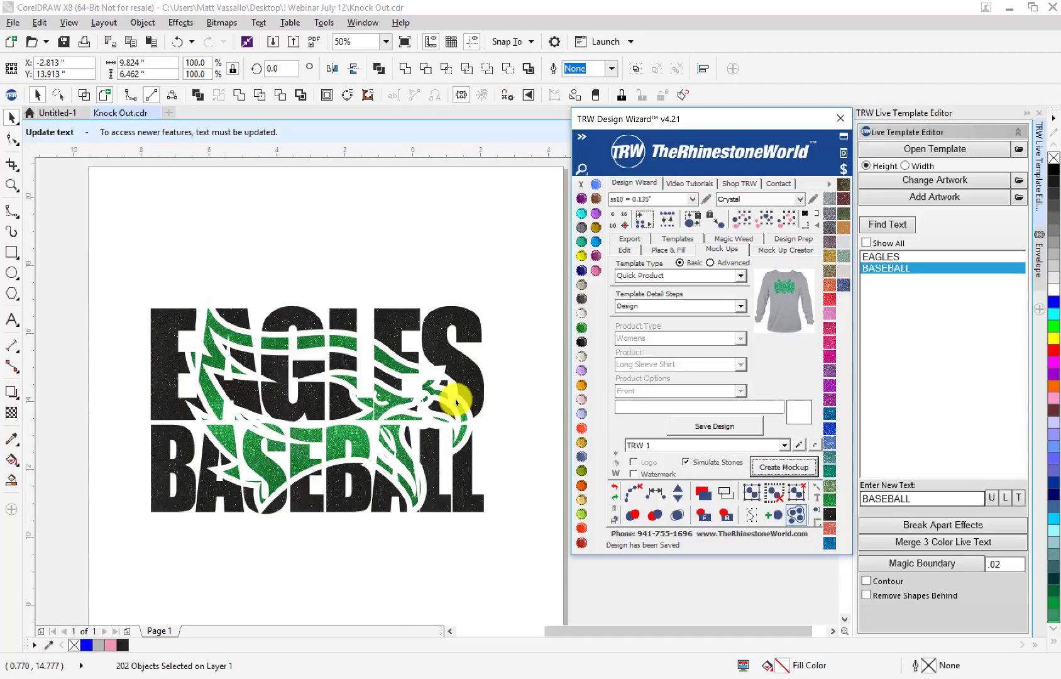
- Examine the shirt mockup, comparing the simulated stone outline and glitter vinyl up close with the whole design
{"action": "scroll", "coordinate": [362, 490], "scroll_direction": "down", "scroll_amount": 1}
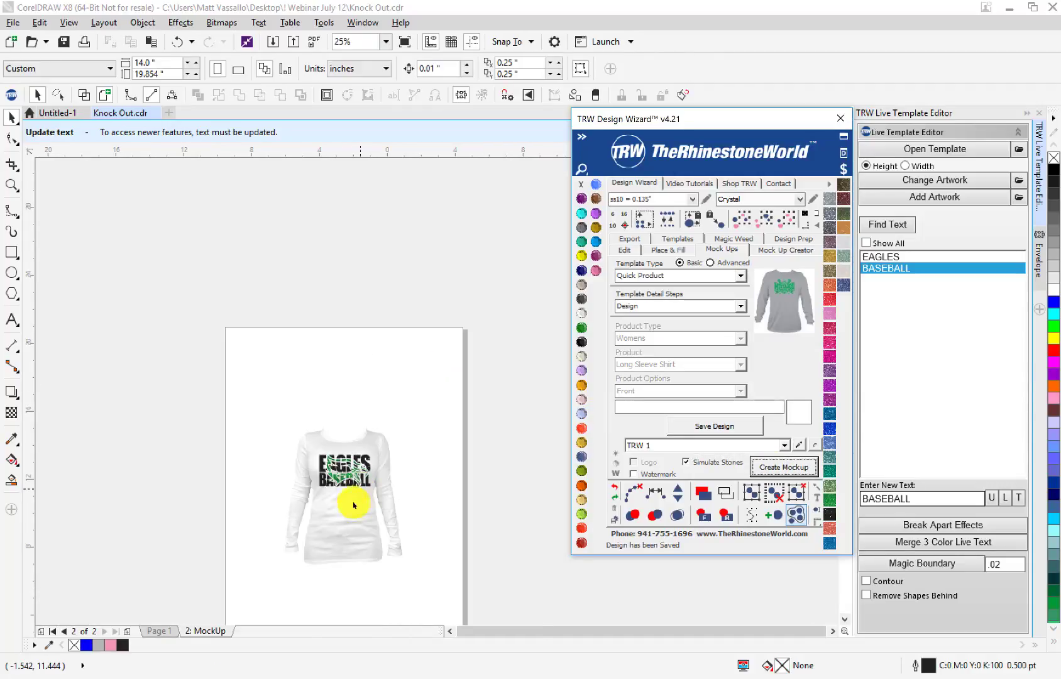
{"action": "scroll", "coordinate": [348, 504], "scroll_direction": "up", "scroll_amount": 3}
{"action": "scroll", "coordinate": [352, 352], "scroll_direction": "up", "scroll_amount": 1}
{"action": "scroll", "coordinate": [342, 355], "scroll_direction": "up", "scroll_amount": 5}
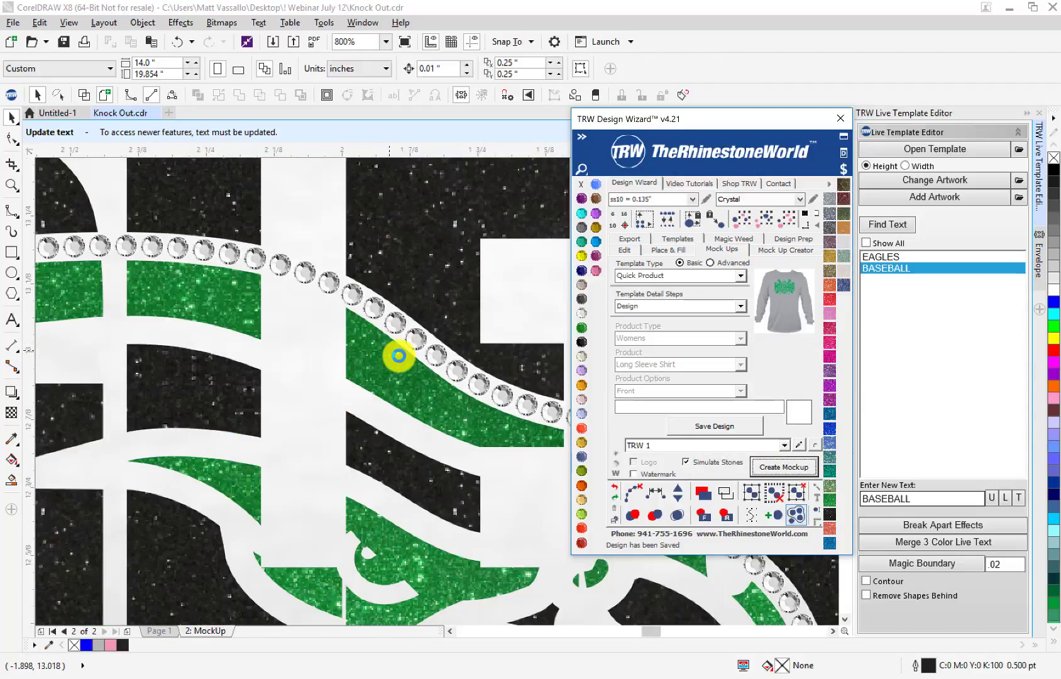
{"action": "scroll", "coordinate": [348, 348], "scroll_direction": "down", "scroll_amount": 2}
{"action": "scroll", "coordinate": [350, 351], "scroll_direction": "down", "scroll_amount": 4}
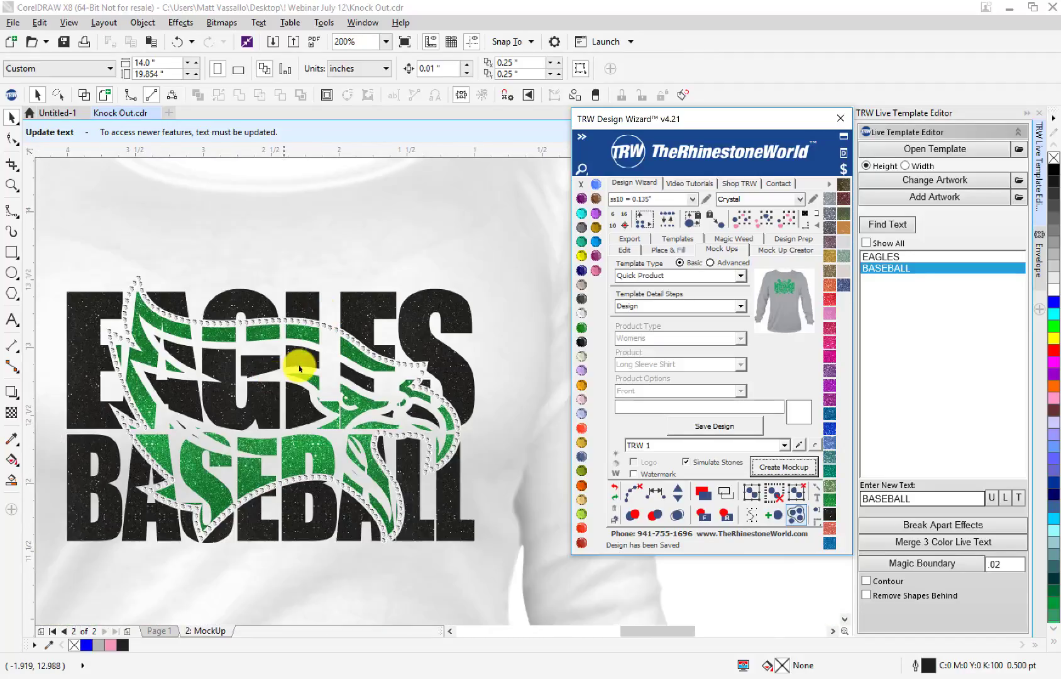
{"action": "scroll", "coordinate": [282, 370], "scroll_direction": "down", "scroll_amount": 2}
{"action": "scroll", "coordinate": [262, 378], "scroll_direction": "up", "scroll_amount": 3}
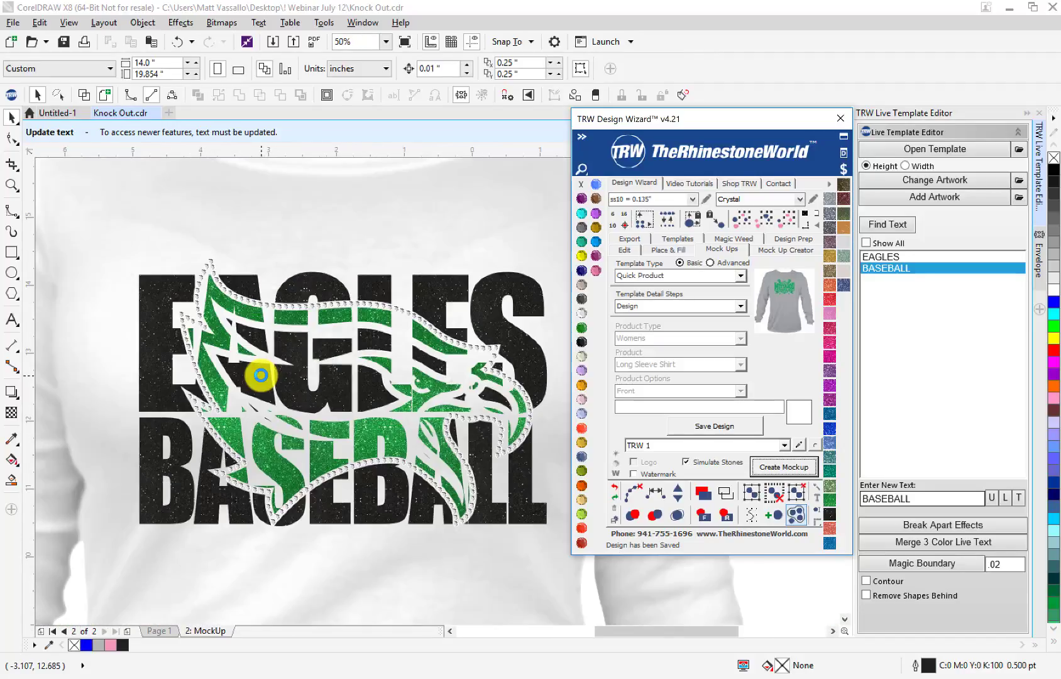
{"action": "scroll", "coordinate": [255, 372], "scroll_direction": "down", "scroll_amount": 1}
{"action": "scroll", "coordinate": [261, 378], "scroll_direction": "up", "scroll_amount": 1}
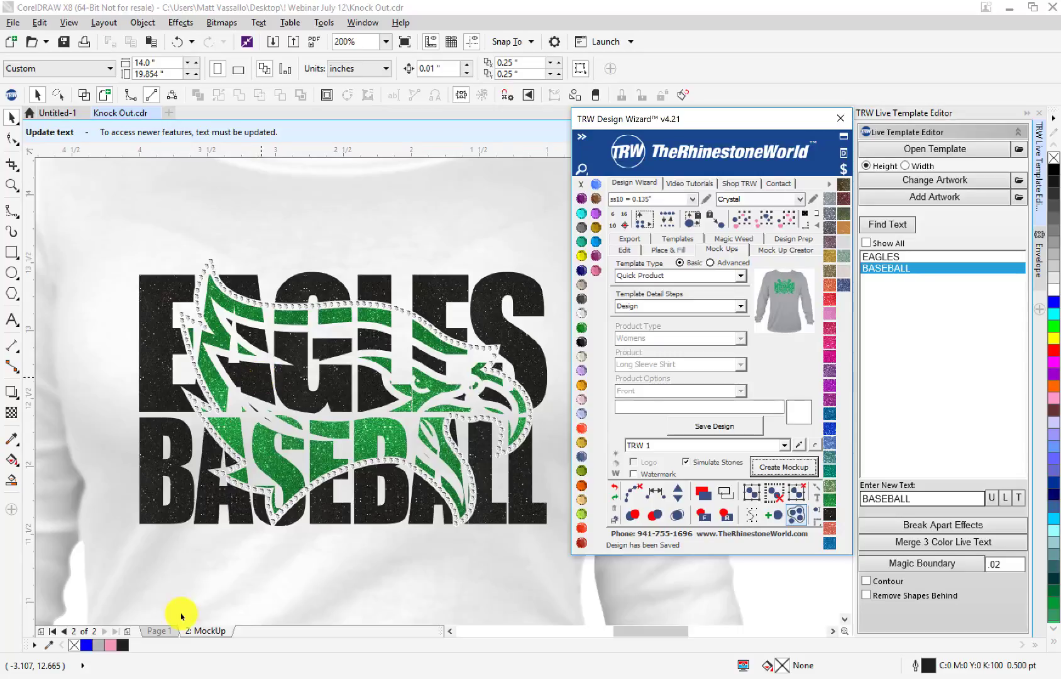
- Return to Page 1 and recolour all the Crystal stones around the eagle to TRW Pink
{"action": "left_click", "coordinate": [172, 628]}
{"action": "scroll", "coordinate": [220, 474], "scroll_direction": "up", "scroll_amount": 2}
{"action": "scroll", "coordinate": [218, 466], "scroll_direction": "down", "scroll_amount": 4}
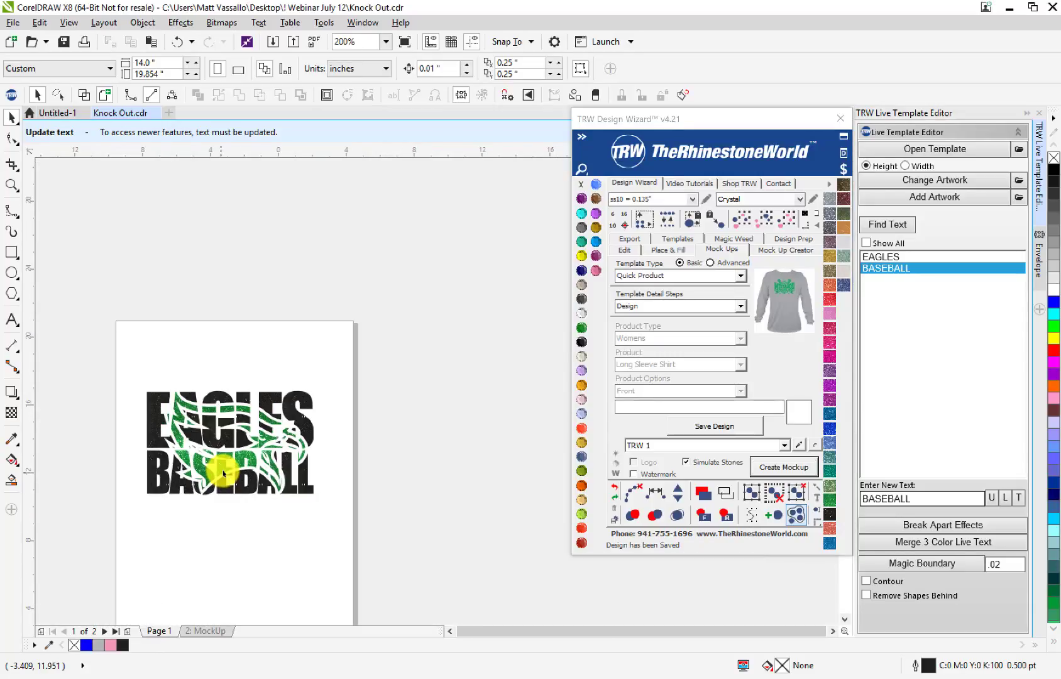
{"action": "scroll", "coordinate": [166, 480], "scroll_direction": "up", "scroll_amount": 1}
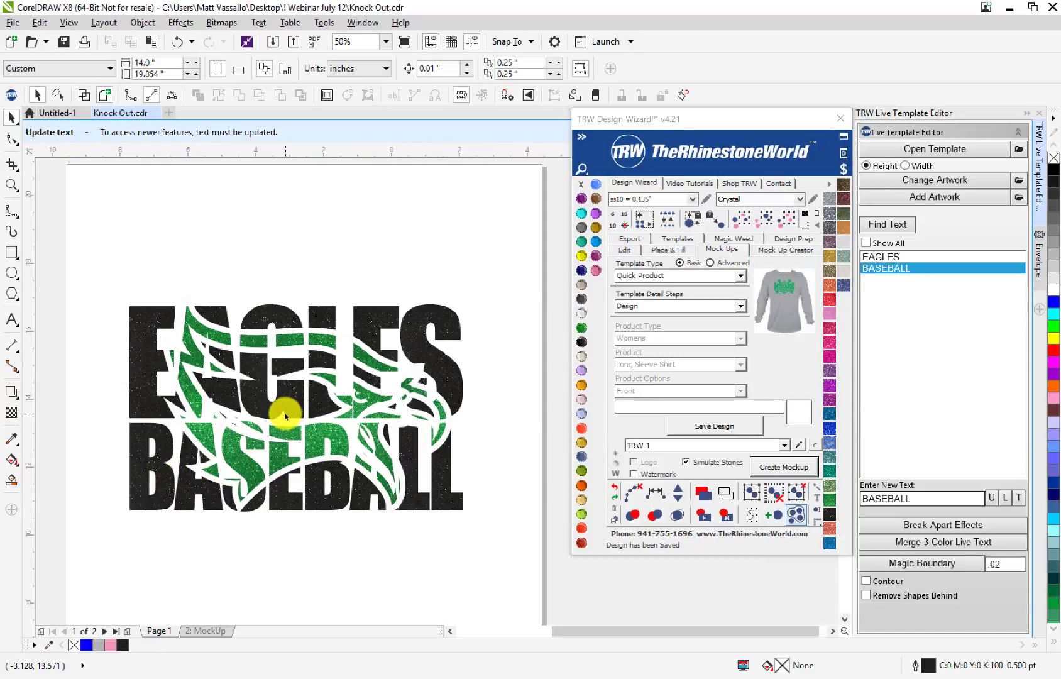
{"action": "left_click", "coordinate": [349, 341]}
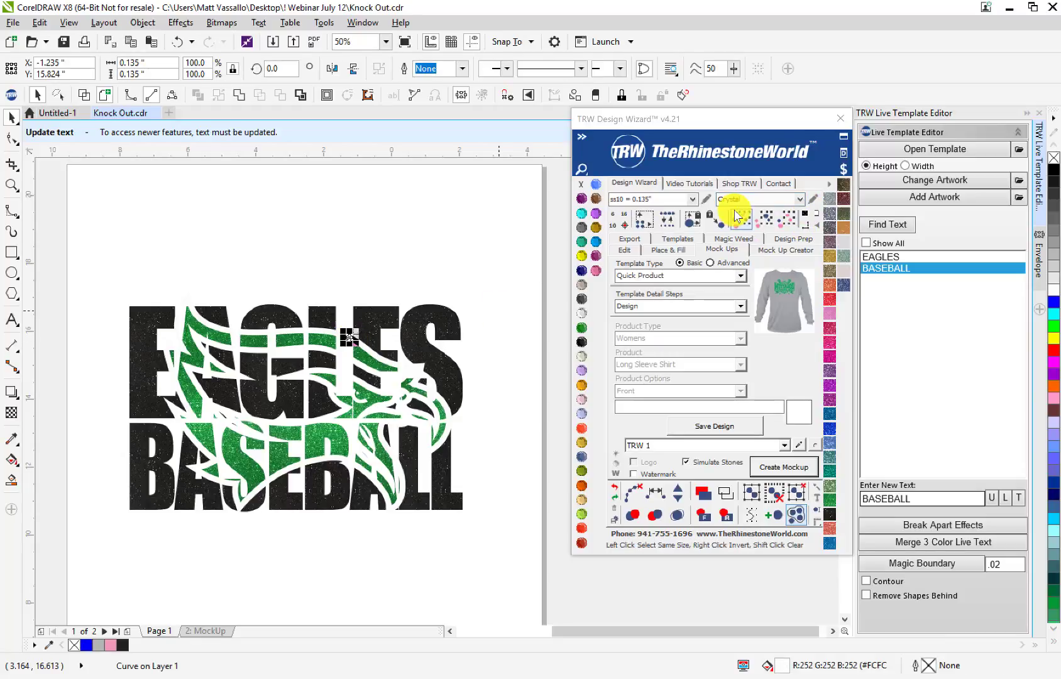
{"action": "left_click", "coordinate": [763, 218]}
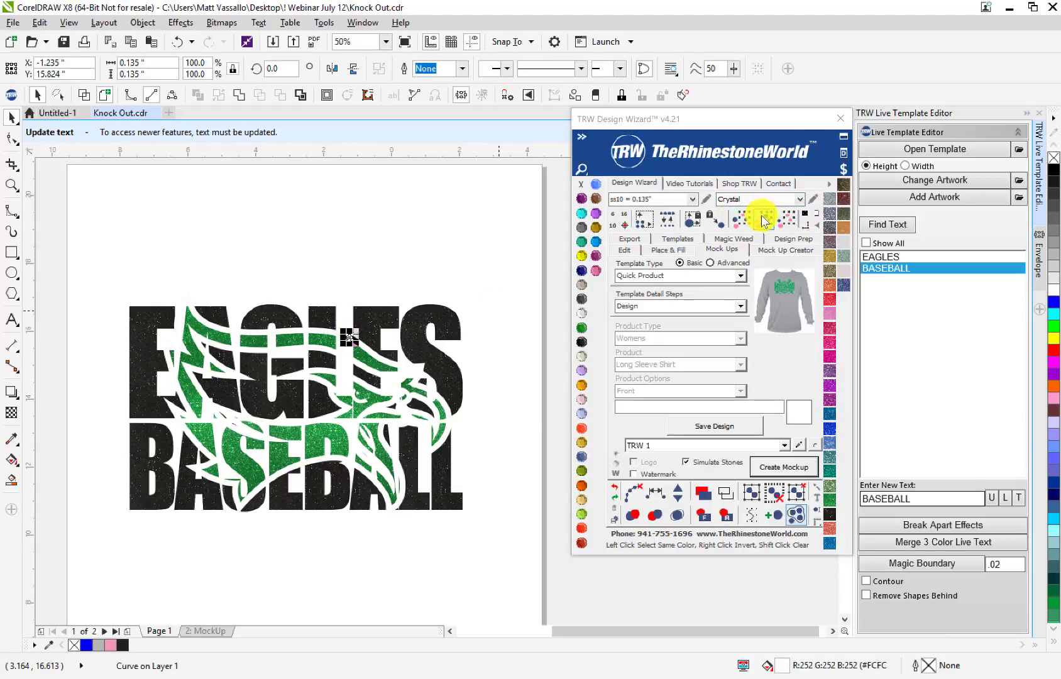
{"action": "left_click", "coordinate": [597, 271]}
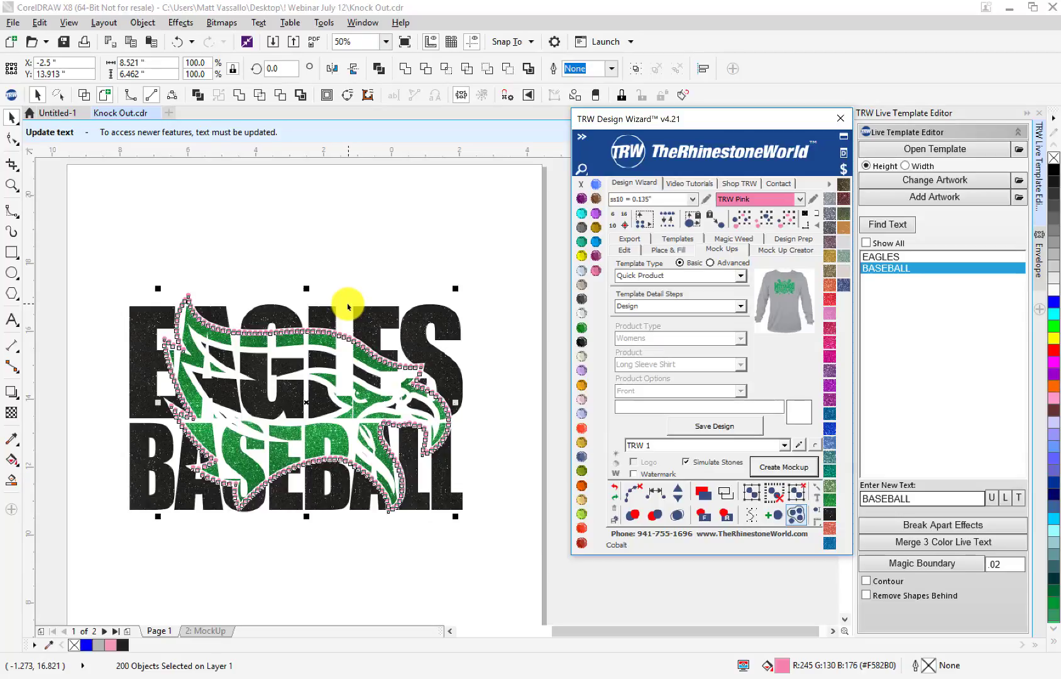
{"action": "left_click", "coordinate": [270, 310]}
- Select the entire design and generate mirrored Vinyl Overcut templates from it on a new page
{"action": "scroll", "coordinate": [270, 311], "scroll_direction": "down", "scroll_amount": 2}
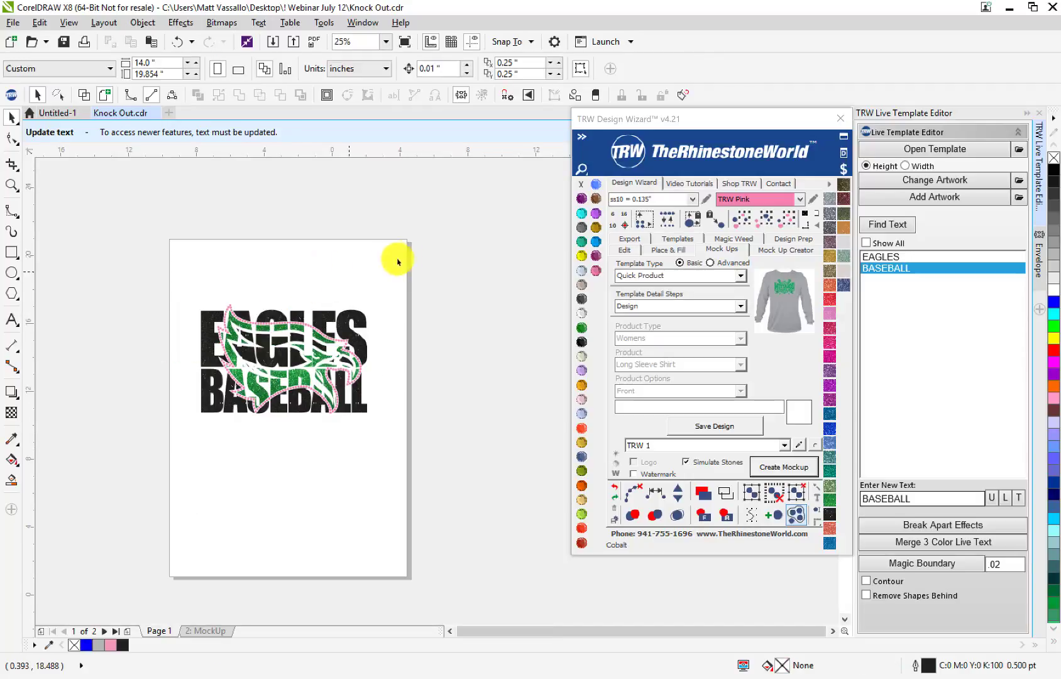
{"action": "scroll", "coordinate": [284, 362], "scroll_direction": "up", "scroll_amount": 4}
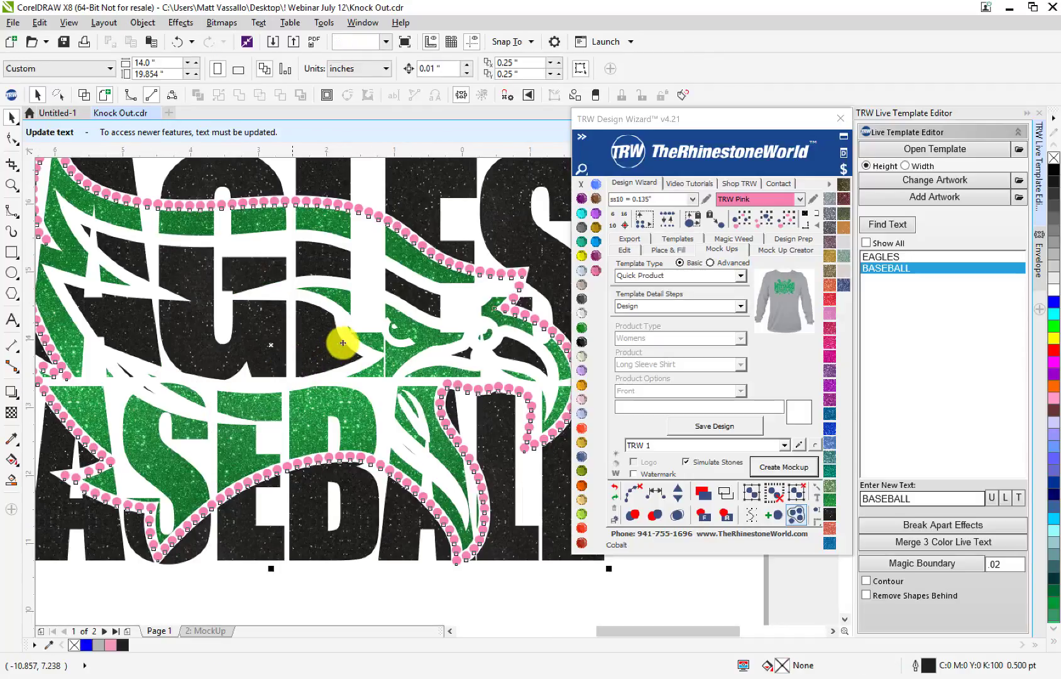
{"action": "left_click", "coordinate": [343, 343]}
{"action": "scroll", "coordinate": [296, 343], "scroll_direction": "down", "scroll_amount": 2}
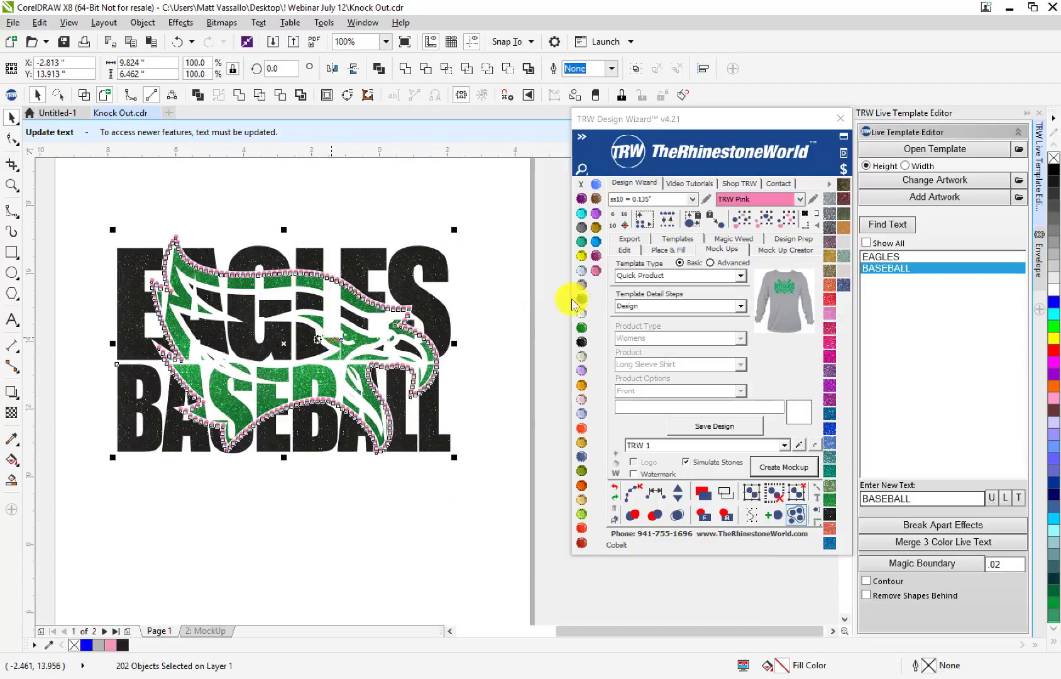
{"action": "left_click", "coordinate": [679, 240]}
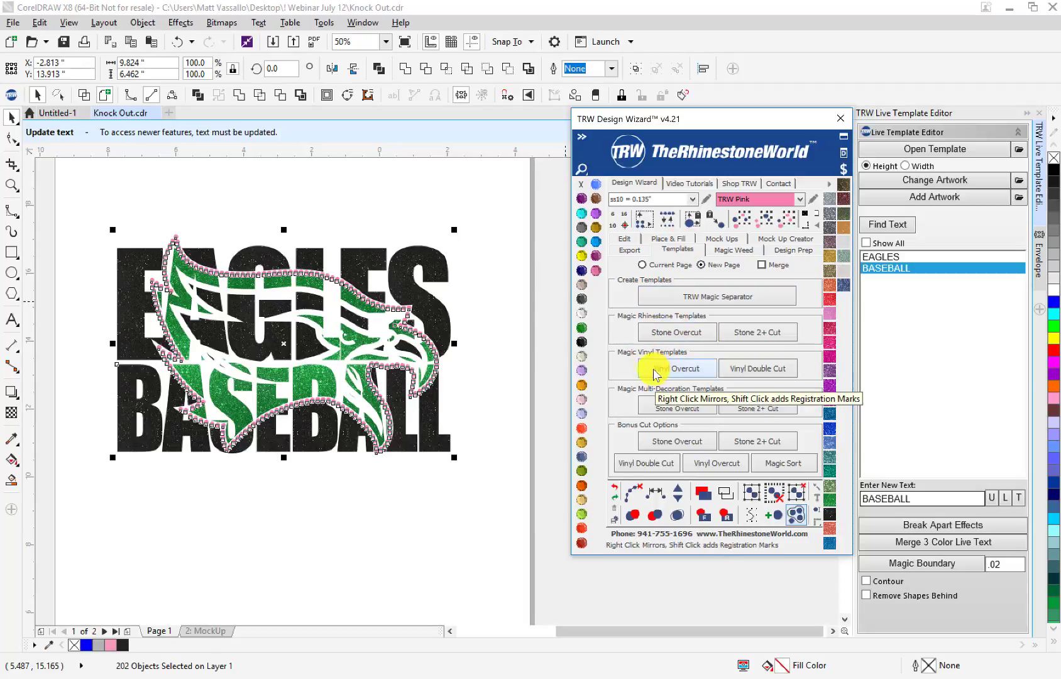
{"action": "left_click", "coordinate": [672, 371]}
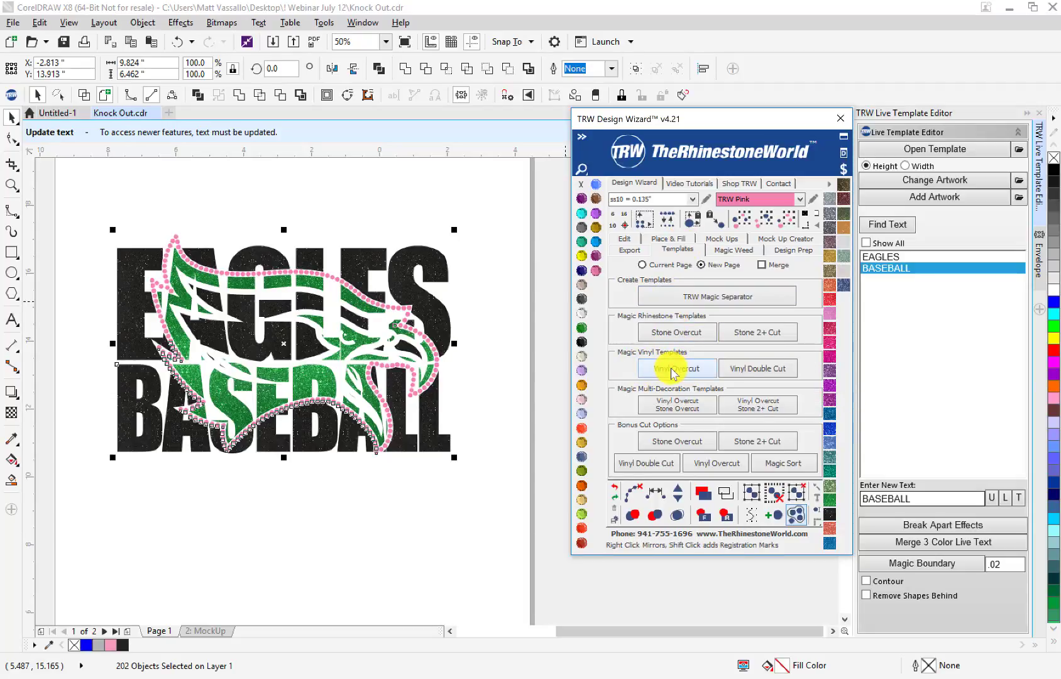
- Examine the separated stone outline, eagle and lettering cut templates alongside the full-colour design
{"action": "scroll", "coordinate": [325, 371], "scroll_direction": "down", "scroll_amount": 1}
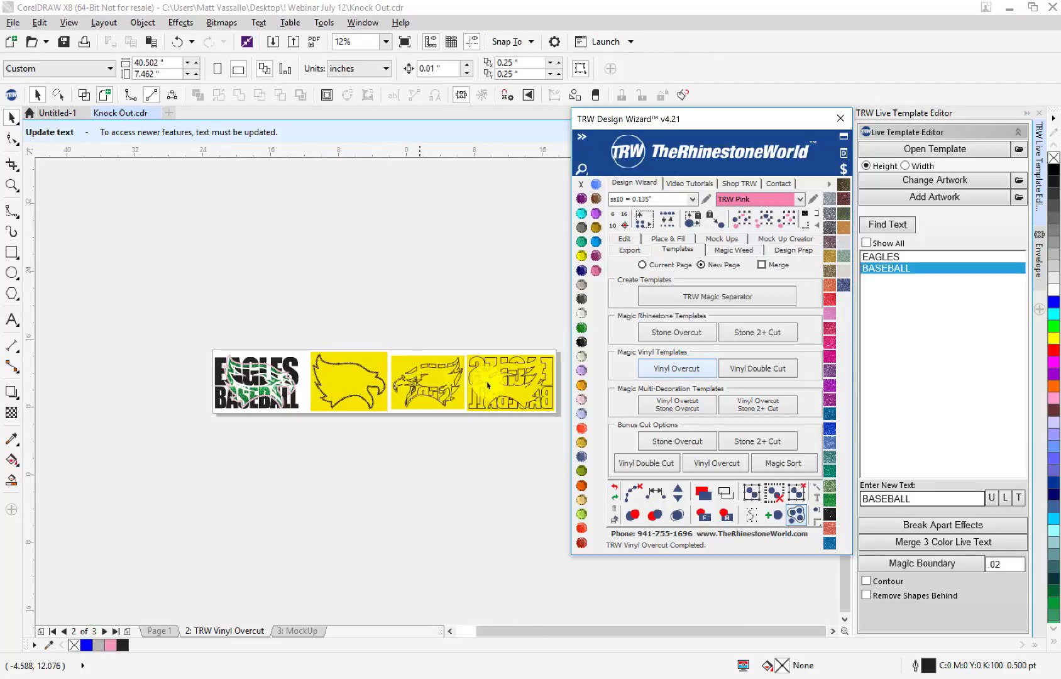
{"action": "scroll", "coordinate": [537, 384], "scroll_direction": "up", "scroll_amount": 1}
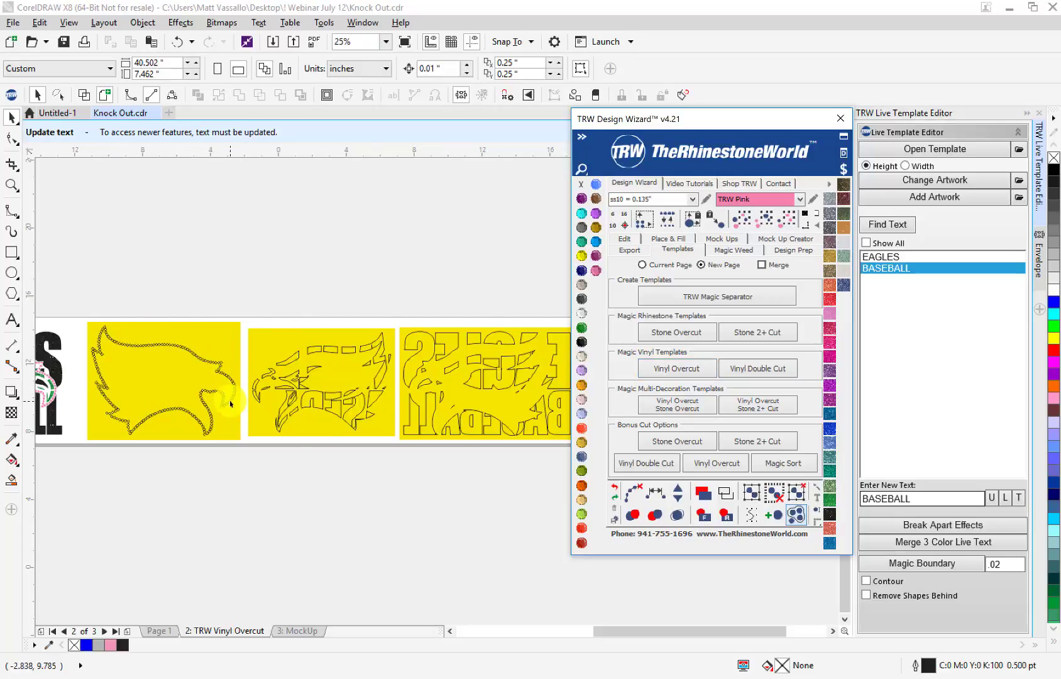
{"action": "left_click", "coordinate": [311, 255]}
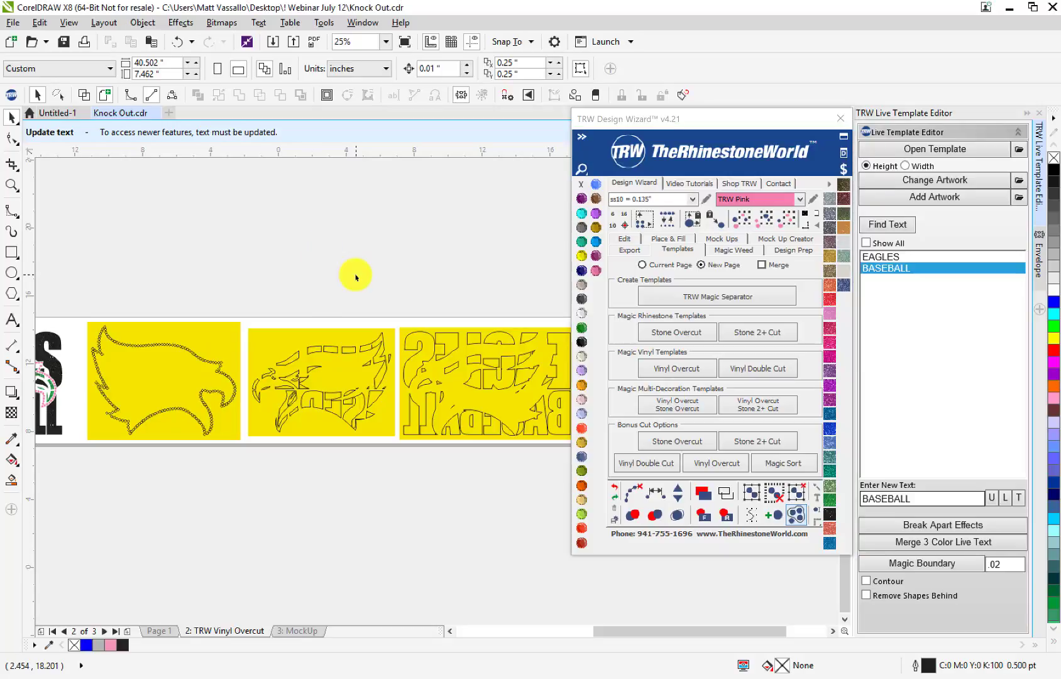
{"action": "scroll", "coordinate": [351, 290], "scroll_direction": "down", "scroll_amount": 1}
{"action": "scroll", "coordinate": [149, 330], "scroll_direction": "up", "scroll_amount": 2}
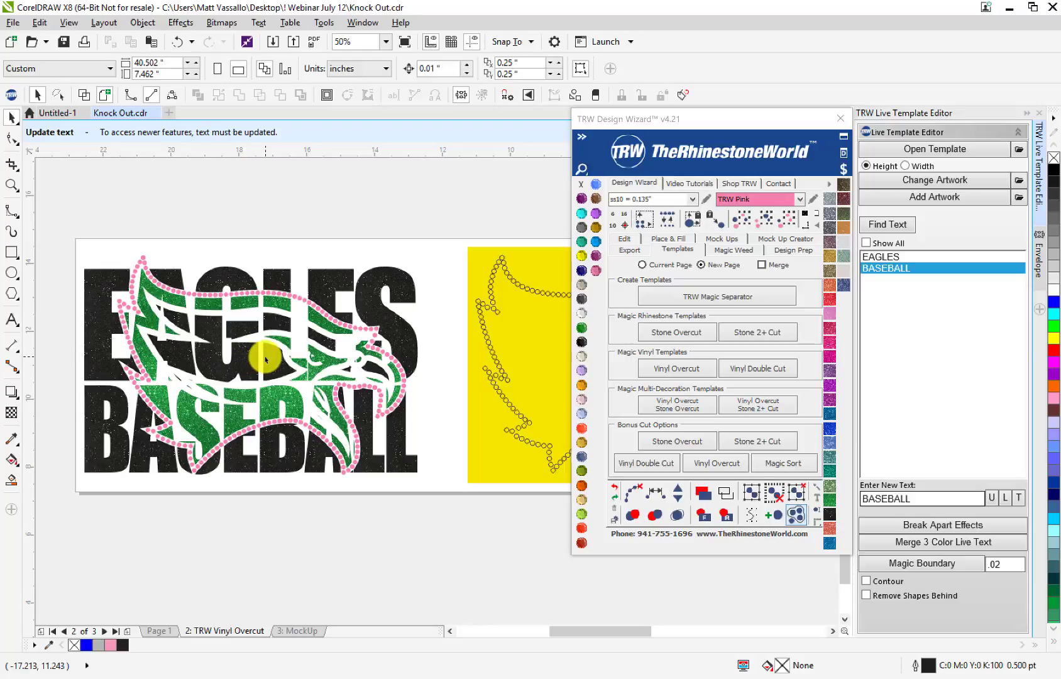
- Examine the full-colour EAGLES BASEBALL design up close, checking the pink stone outline against the glitter vinyl eagle and lettering
{"action": "scroll", "coordinate": [252, 359], "scroll_direction": "down", "scroll_amount": 1}
{"action": "scroll", "coordinate": [217, 357], "scroll_direction": "up", "scroll_amount": 1}
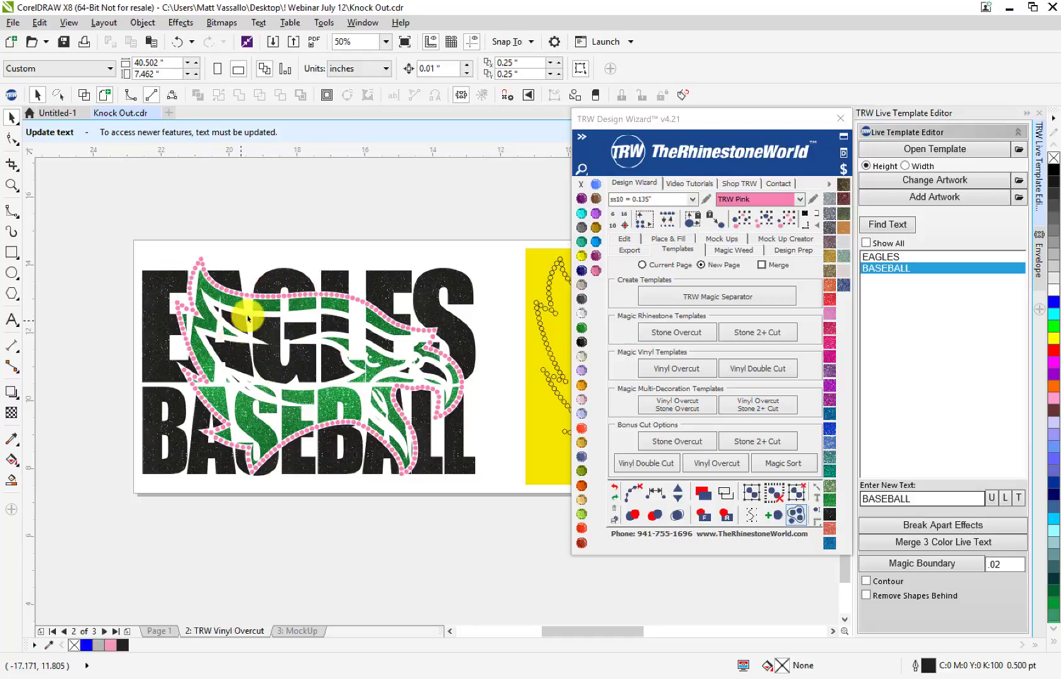
{"action": "scroll", "coordinate": [321, 352], "scroll_direction": "up", "scroll_amount": 2}
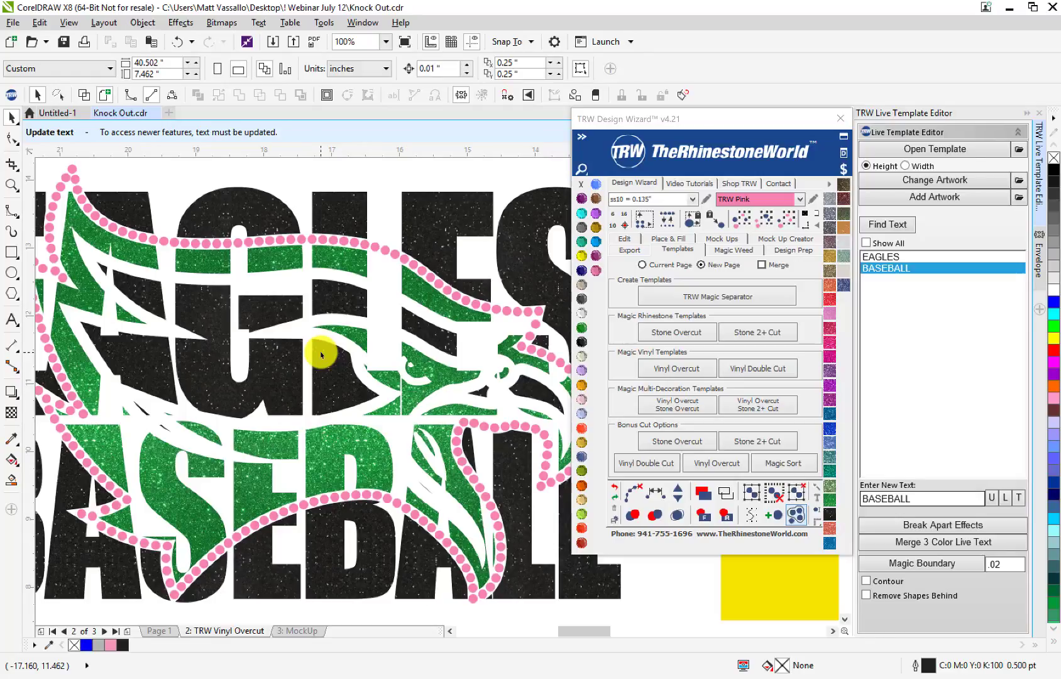
{"action": "scroll", "coordinate": [321, 355], "scroll_direction": "down", "scroll_amount": 2}
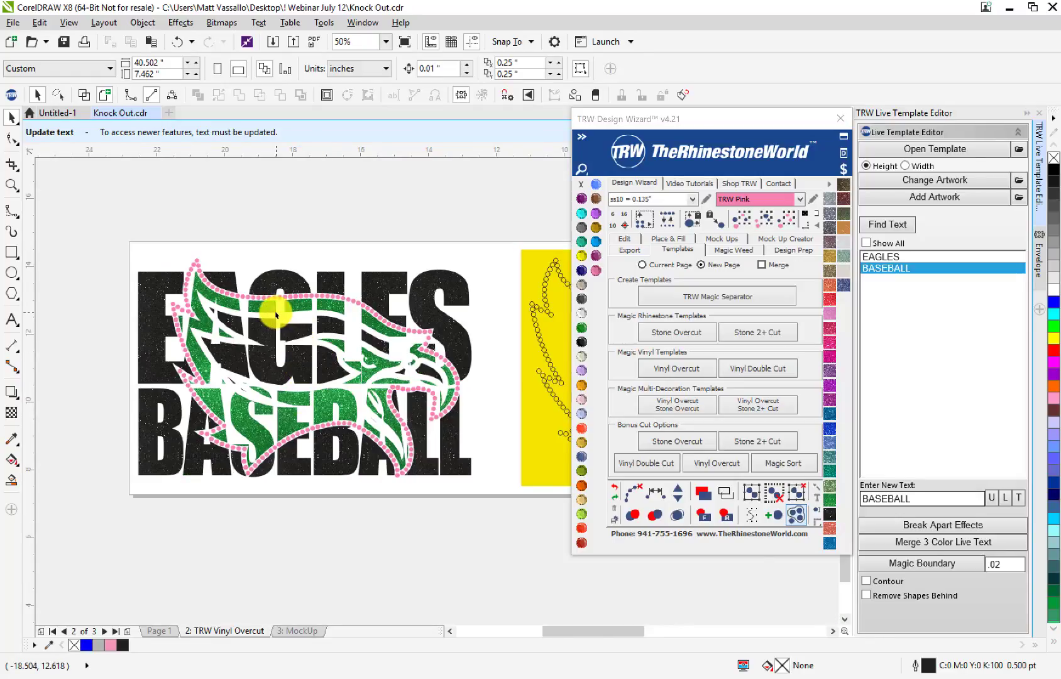
{"action": "scroll", "coordinate": [276, 315], "scroll_direction": "up", "scroll_amount": 2}
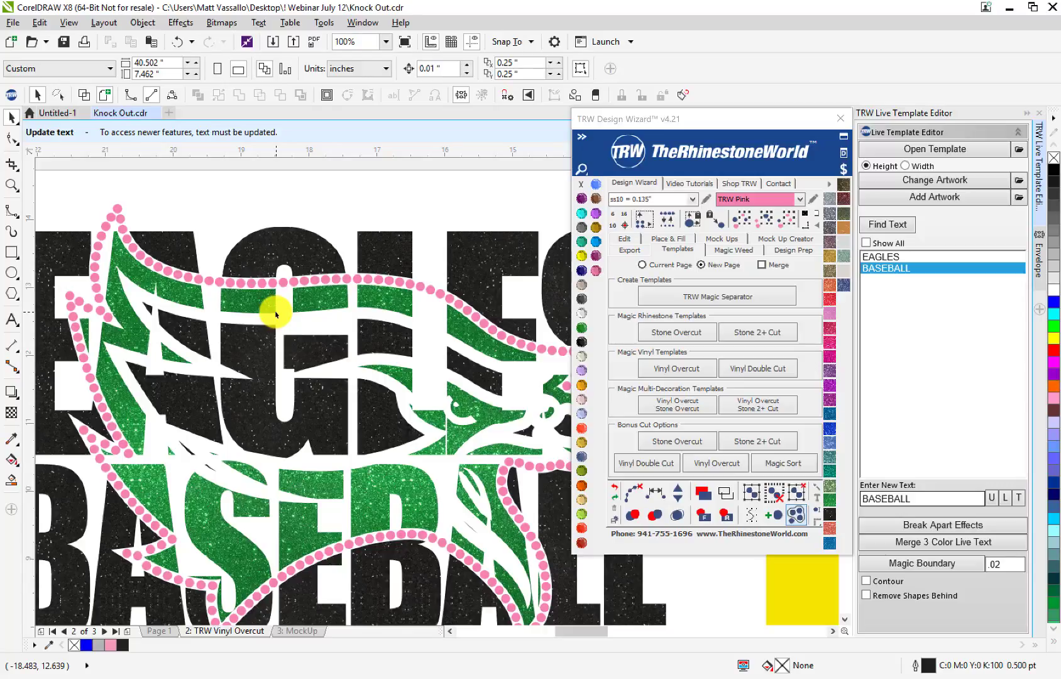
{"action": "scroll", "coordinate": [274, 336], "scroll_direction": "down", "scroll_amount": 2}
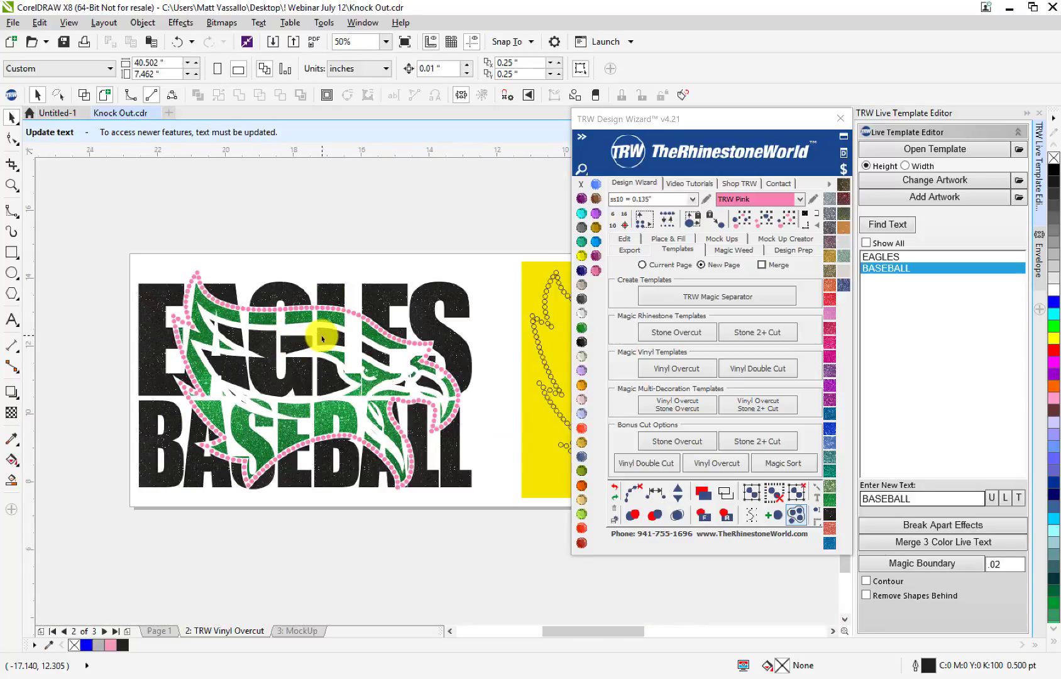
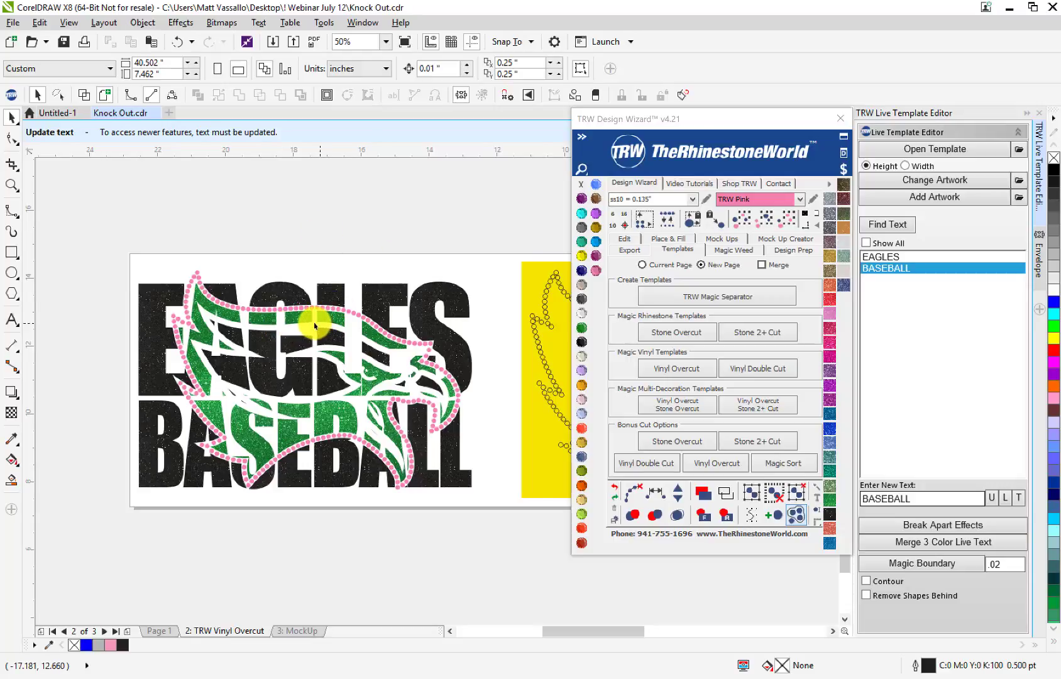
- Compare the full-colour design with the row of separated stone, eagle and lettering cut templates beside it
{"action": "scroll", "coordinate": [314, 324], "scroll_direction": "down", "scroll_amount": 2}
{"action": "scroll", "coordinate": [314, 324], "scroll_direction": "down", "scroll_amount": 2}
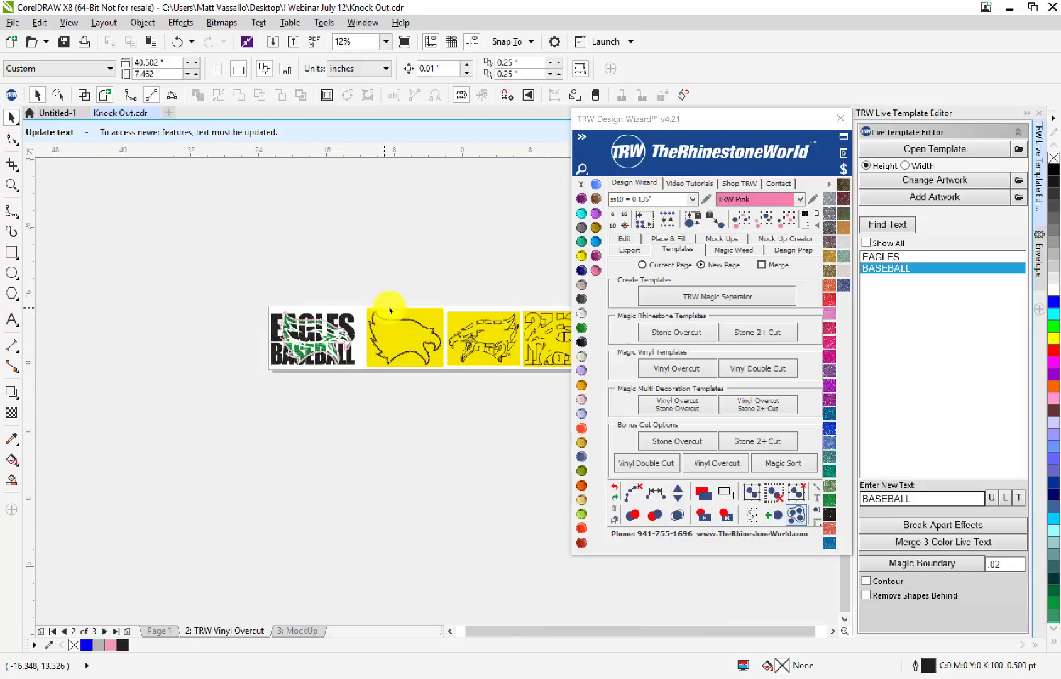
{"action": "scroll", "coordinate": [413, 320], "scroll_direction": "up", "scroll_amount": 2}
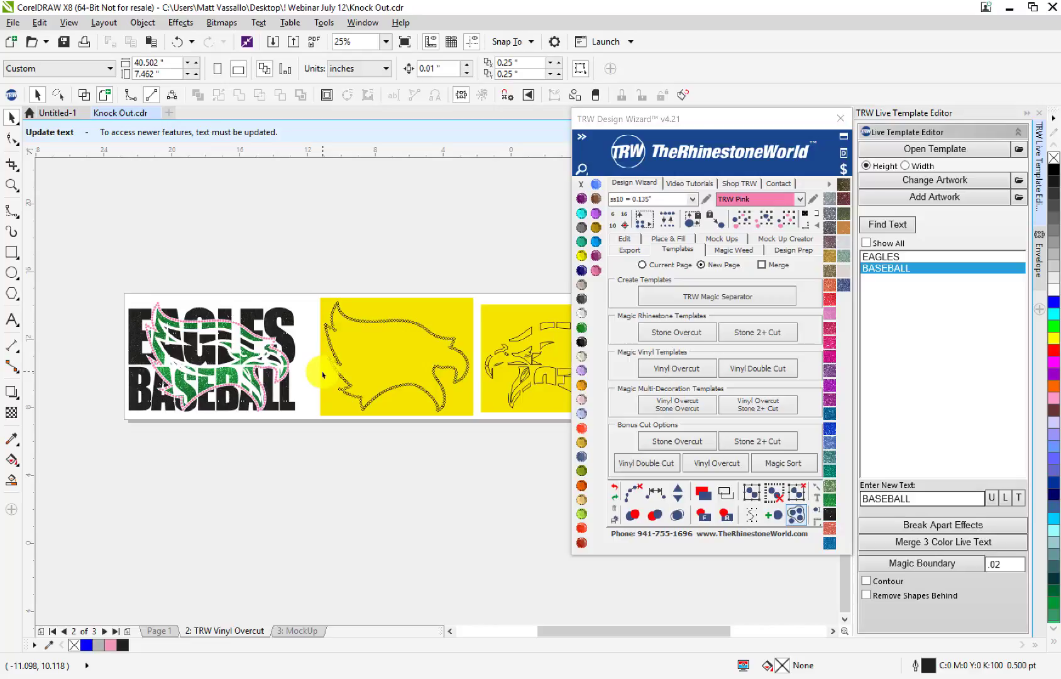
{"action": "scroll", "coordinate": [164, 362], "scroll_direction": "up", "scroll_amount": 2}
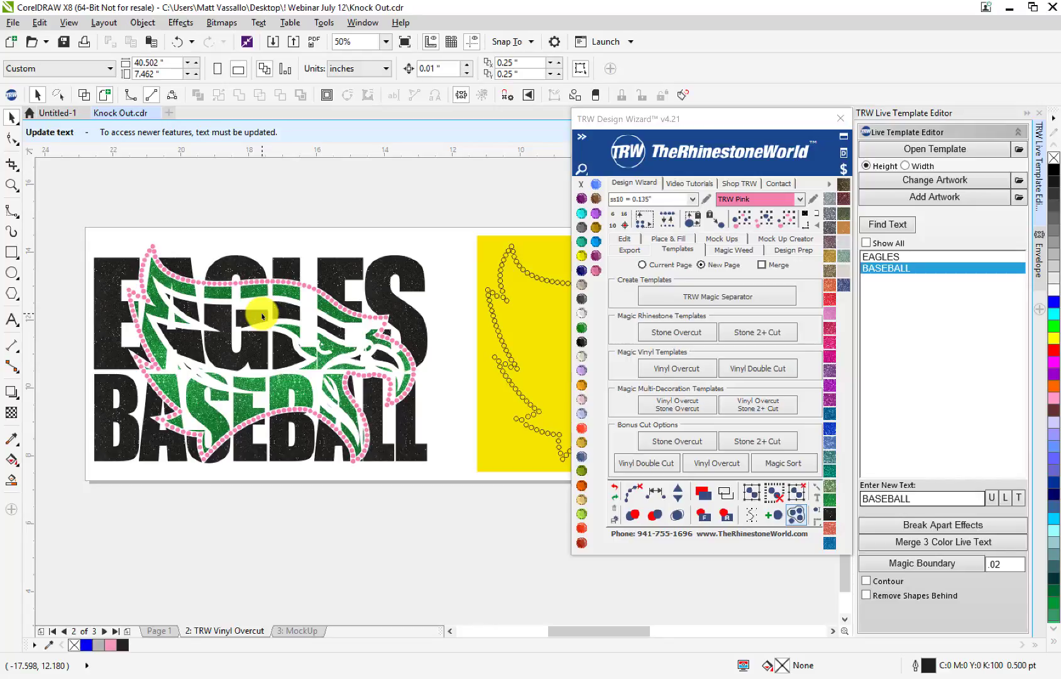
{"action": "scroll", "coordinate": [308, 286], "scroll_direction": "down", "scroll_amount": 2}
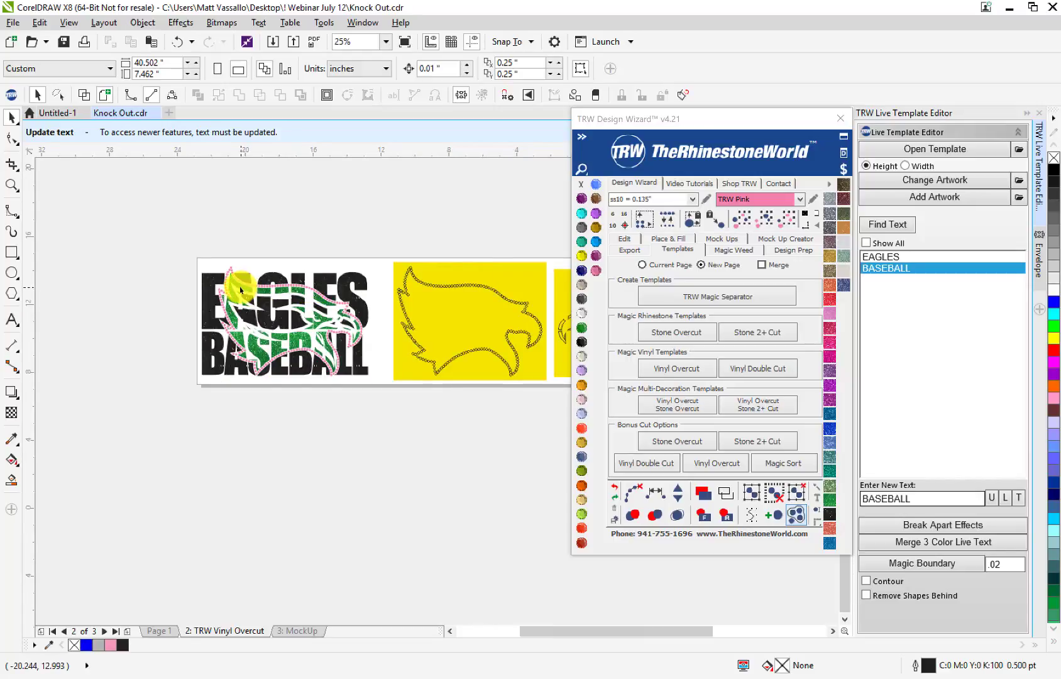
{"action": "scroll", "coordinate": [241, 290], "scroll_direction": "up", "scroll_amount": 2}
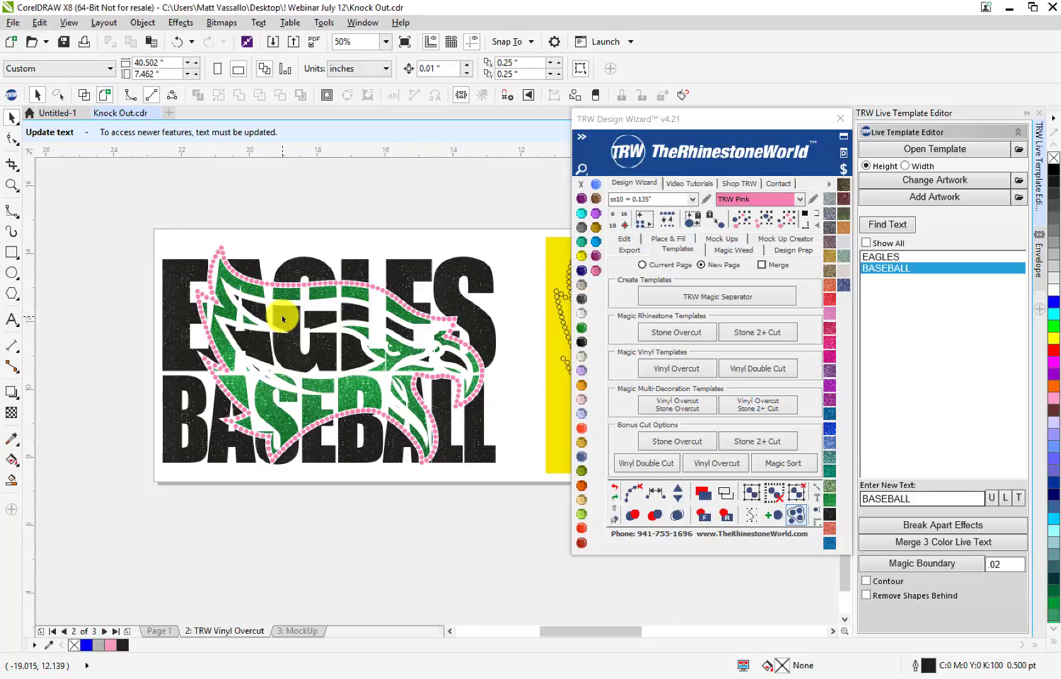
{"action": "scroll", "coordinate": [278, 314], "scroll_direction": "down", "scroll_amount": 2}
{"action": "scroll", "coordinate": [213, 315], "scroll_direction": "down", "scroll_amount": 4}
{"action": "scroll", "coordinate": [326, 327], "scroll_direction": "up", "scroll_amount": 1}
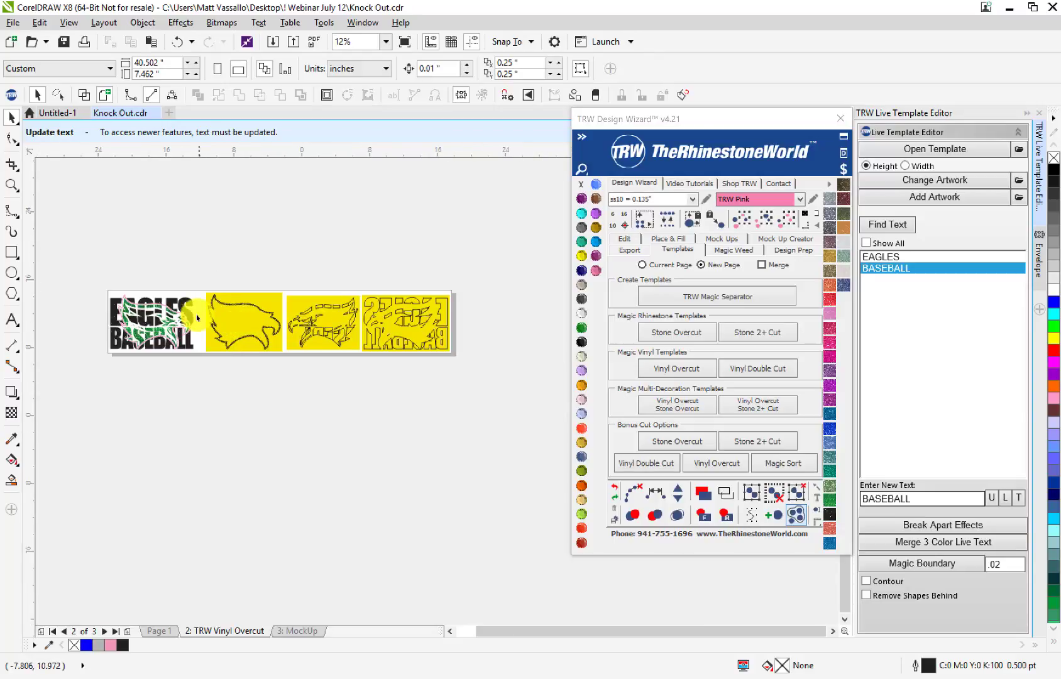
{"action": "scroll", "coordinate": [198, 316], "scroll_direction": "up", "scroll_amount": 1}
{"action": "scroll", "coordinate": [306, 335], "scroll_direction": "down", "scroll_amount": 1}
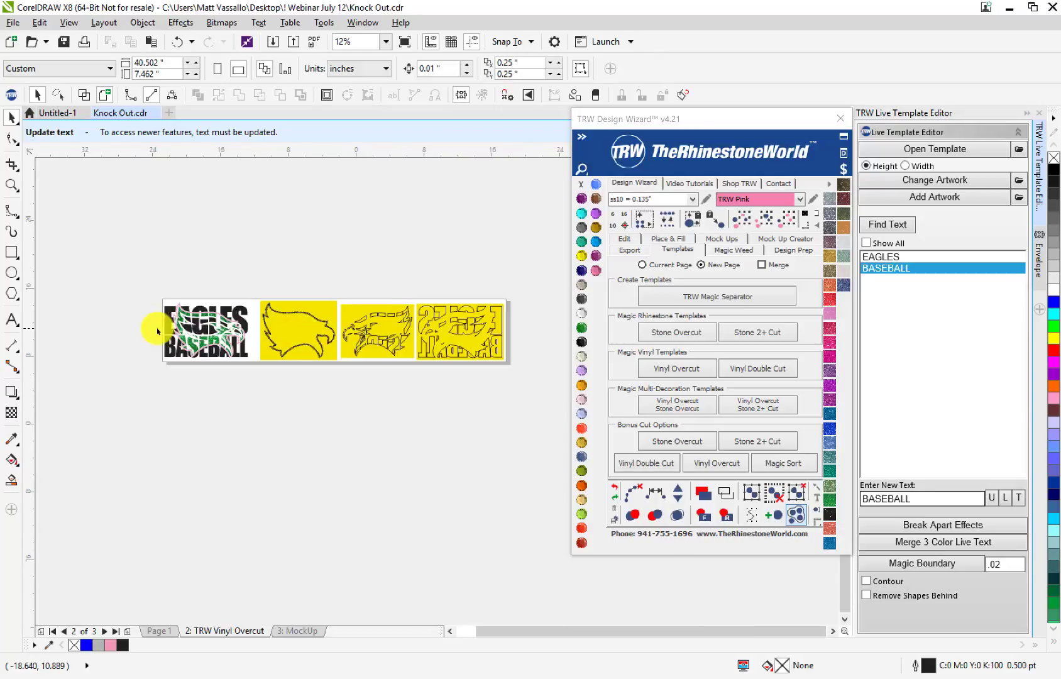
{"action": "scroll", "coordinate": [150, 328], "scroll_direction": "up", "scroll_amount": 1}
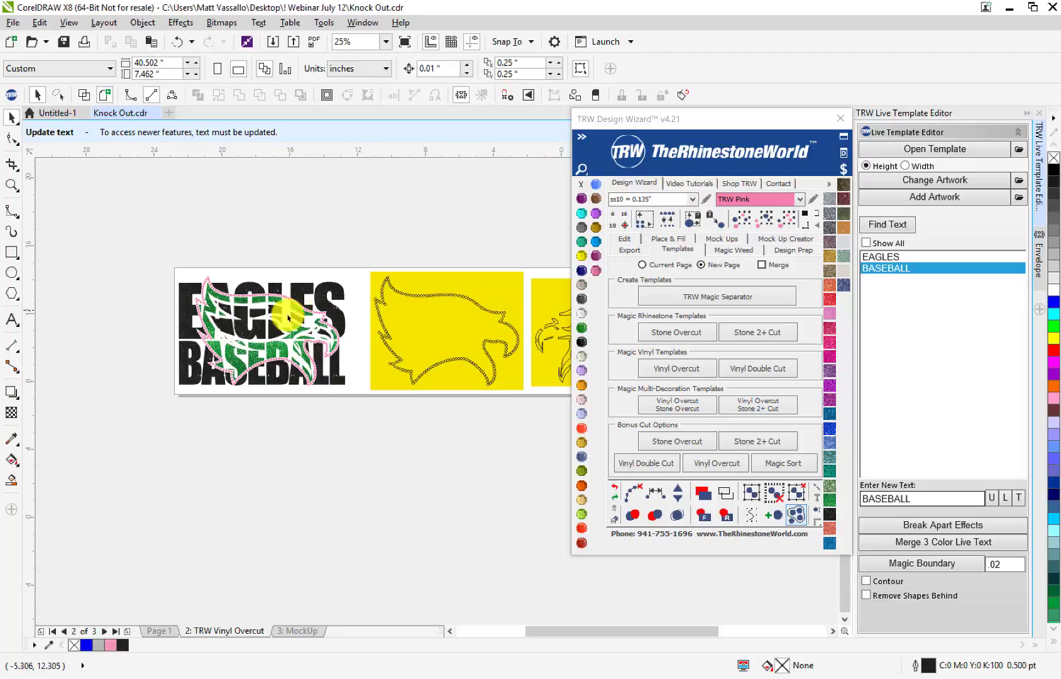
{"action": "scroll", "coordinate": [260, 323], "scroll_direction": "down", "scroll_amount": 1}
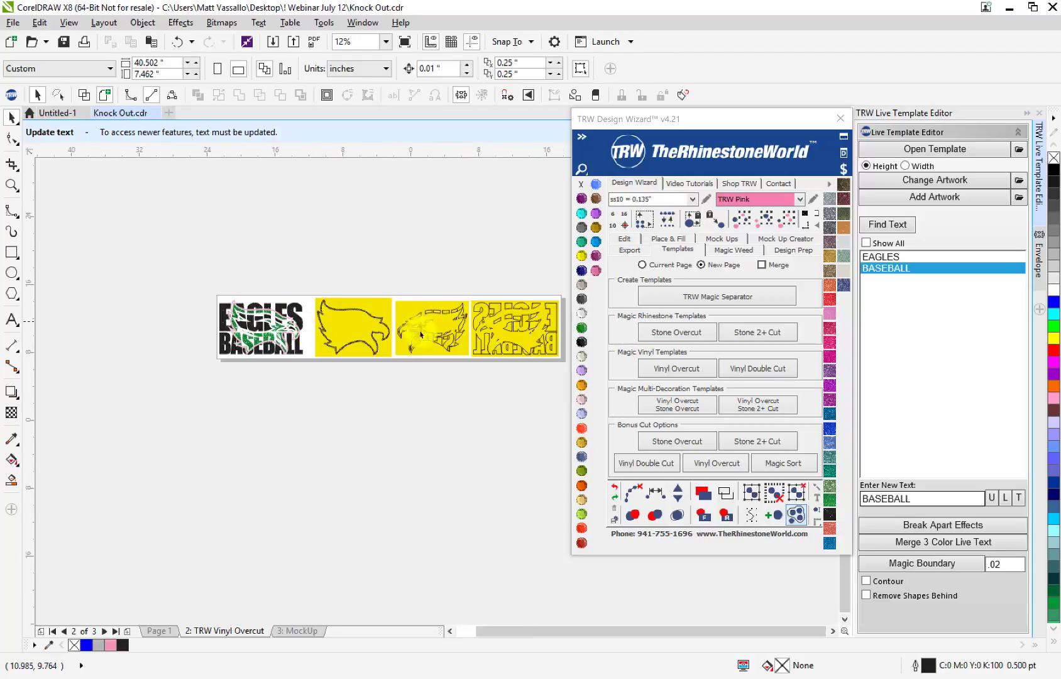
{"action": "scroll", "coordinate": [262, 317], "scroll_direction": "up", "scroll_amount": 1}
{"action": "scroll", "coordinate": [262, 316], "scroll_direction": "up", "scroll_amount": 1}
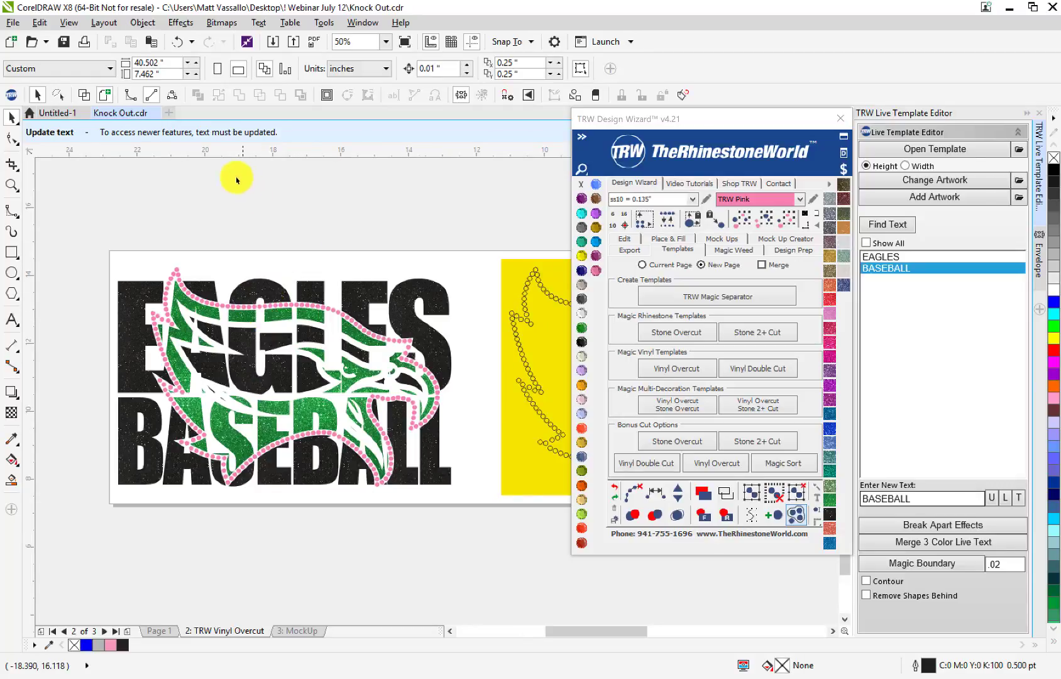
- Close the Knock Out drawing without saving its changes and open the cardinal head drawing from the ! Webinar July 12 folder
{"action": "left_click", "coordinate": [156, 114]}
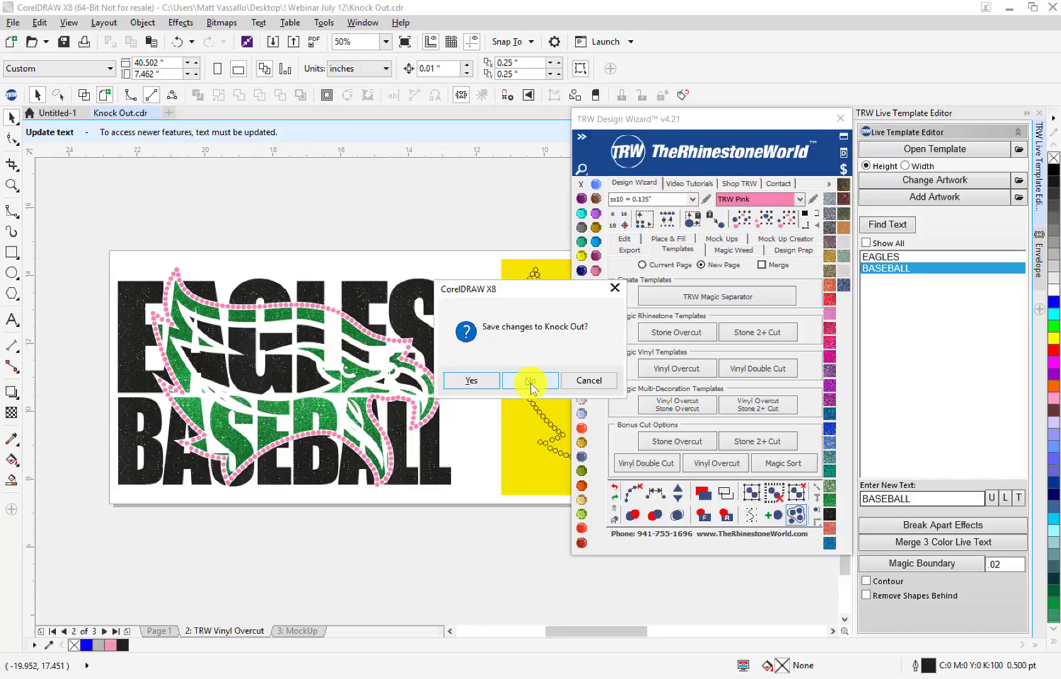
{"action": "left_click", "coordinate": [532, 382]}
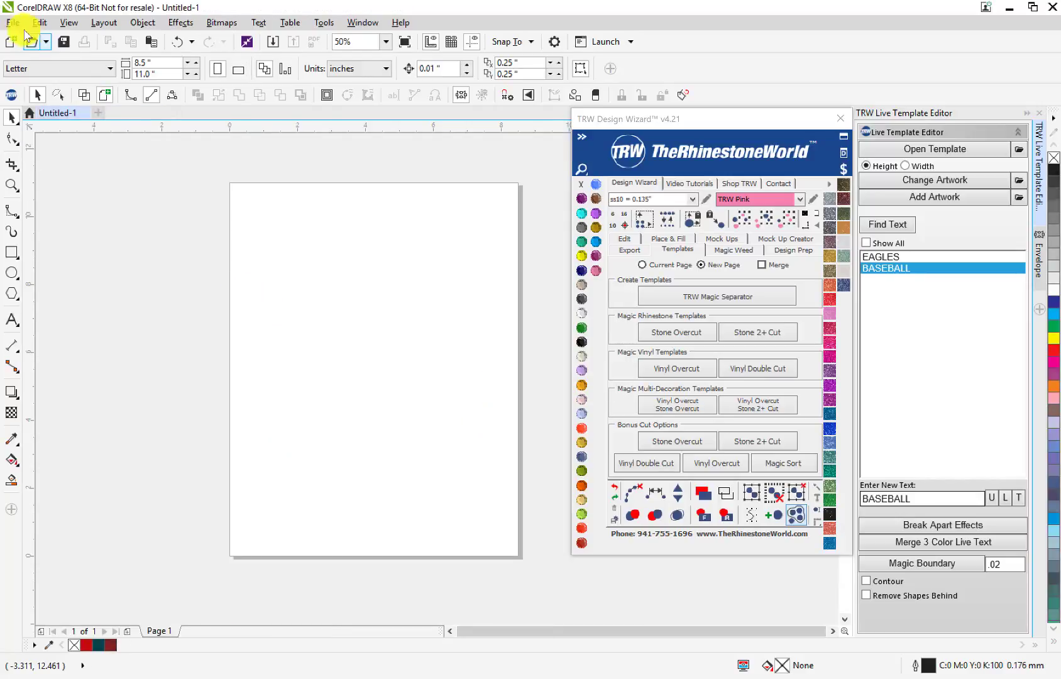
{"action": "left_click", "coordinate": [12, 22]}
{"action": "left_click", "coordinate": [35, 77]}
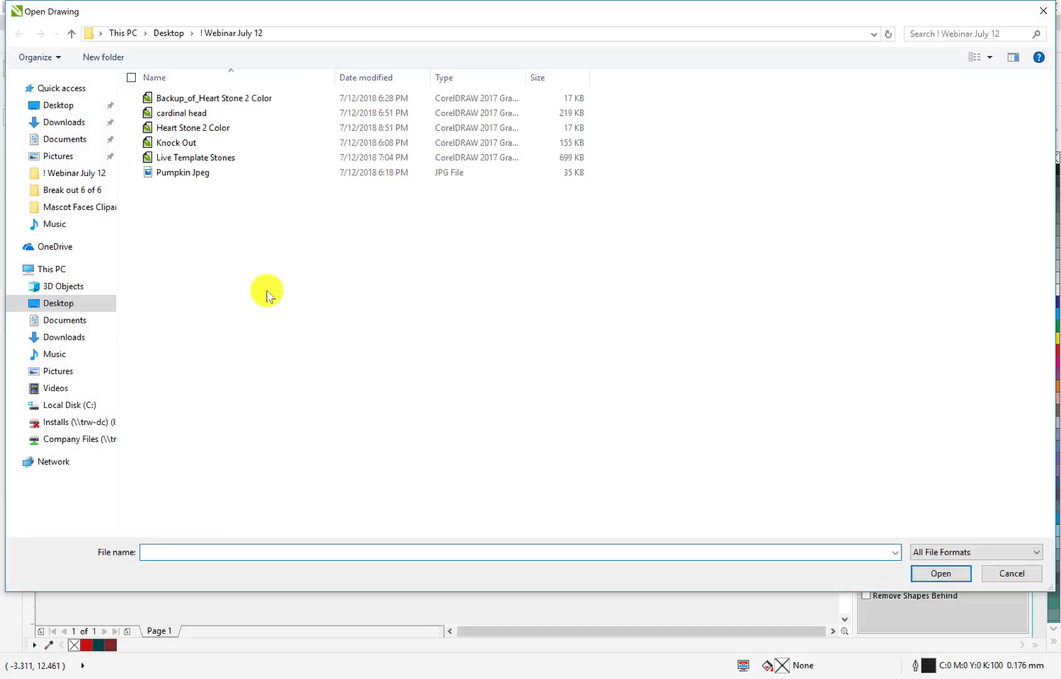
{"action": "left_click", "coordinate": [202, 114]}
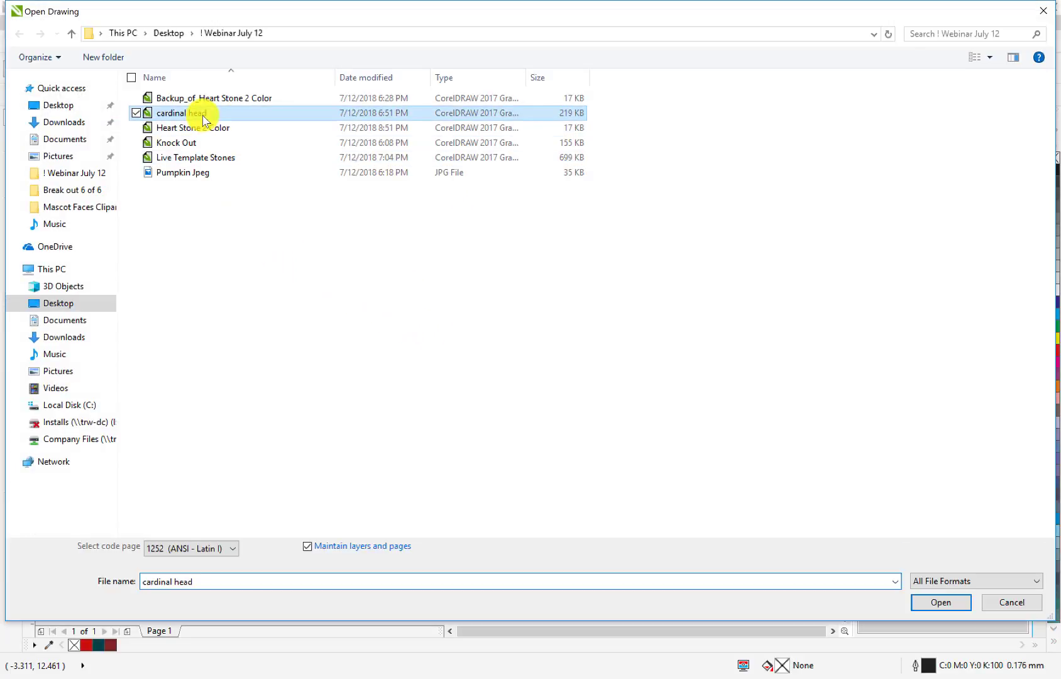
{"action": "double_click", "coordinate": [203, 114]}
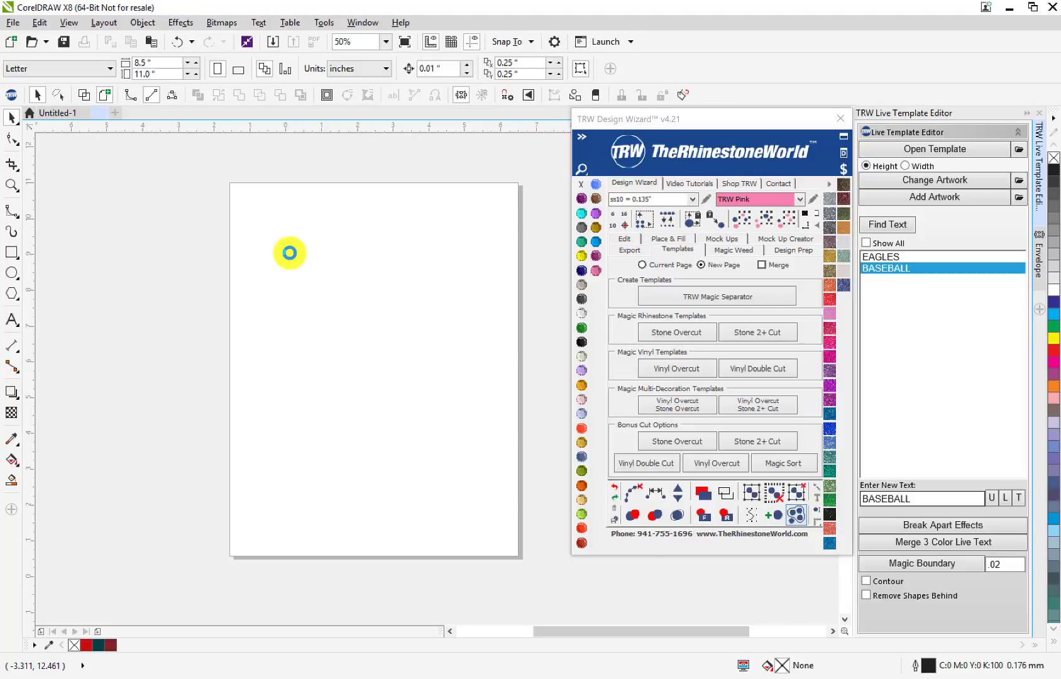
- Select all the red stones filling the cardinal head by their colour and recolour them to TRW Blue
{"action": "scroll", "coordinate": [296, 277], "scroll_direction": "down", "scroll_amount": 2}
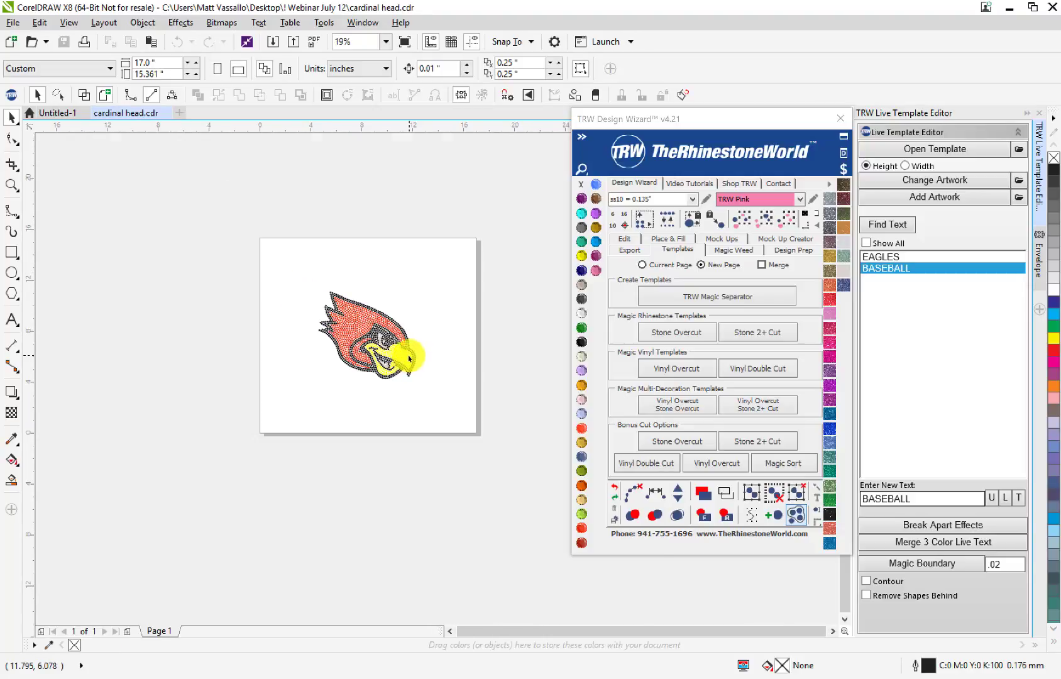
{"action": "scroll", "coordinate": [408, 358], "scroll_direction": "up", "scroll_amount": 1}
{"action": "scroll", "coordinate": [408, 358], "scroll_direction": "up", "scroll_amount": 1}
{"action": "scroll", "coordinate": [409, 358], "scroll_direction": "down", "scroll_amount": 1}
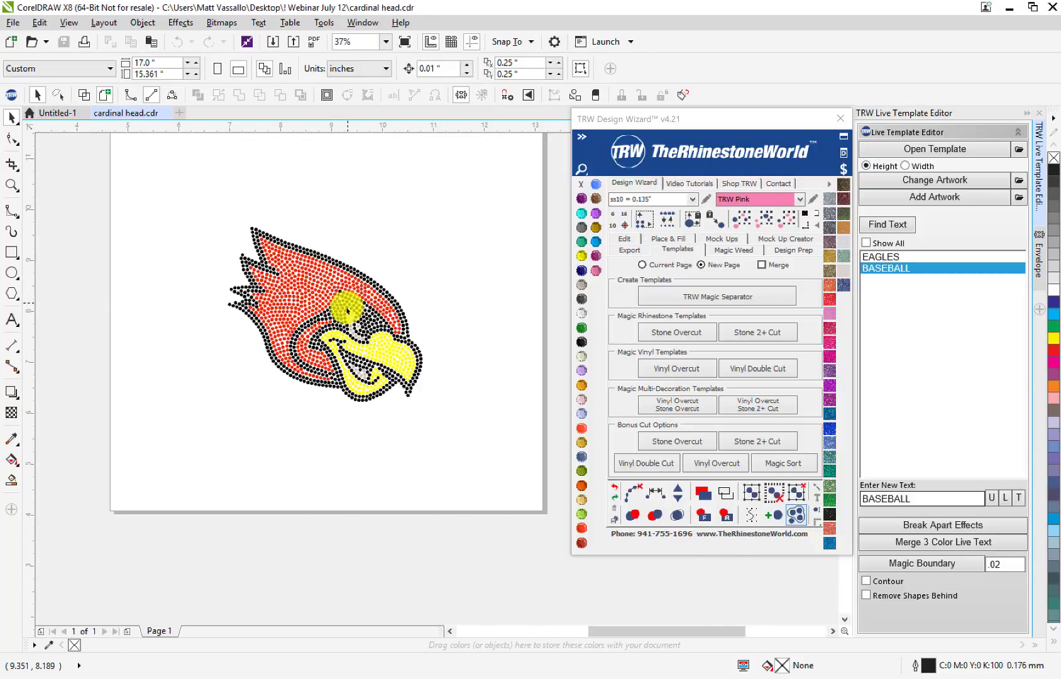
{"action": "scroll", "coordinate": [348, 310], "scroll_direction": "up", "scroll_amount": 1}
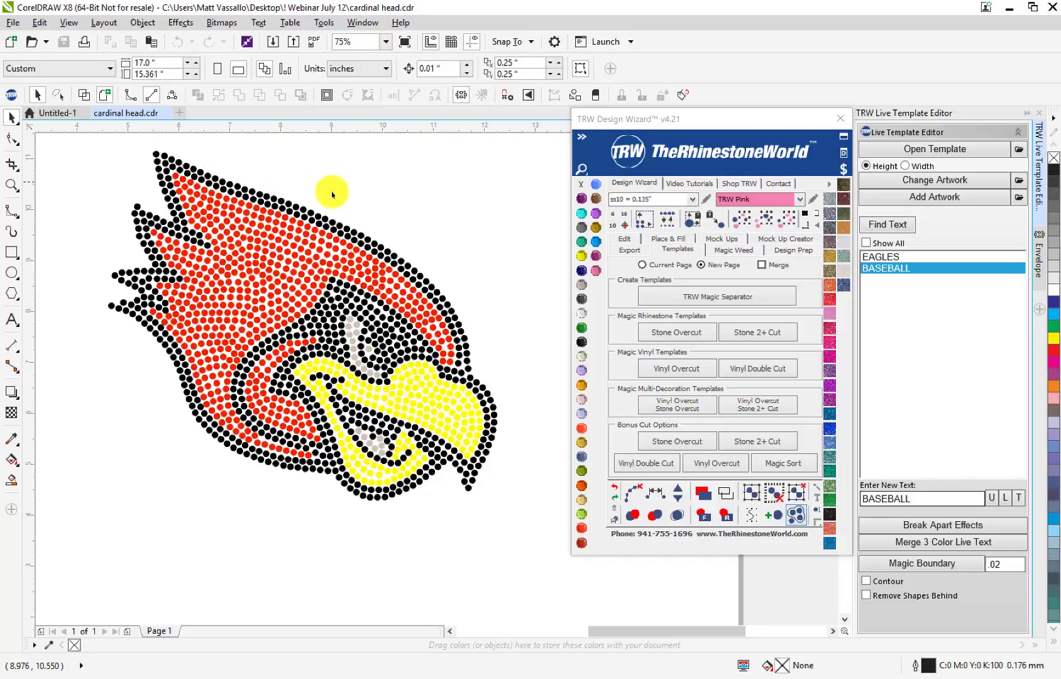
{"action": "left_click", "coordinate": [296, 235]}
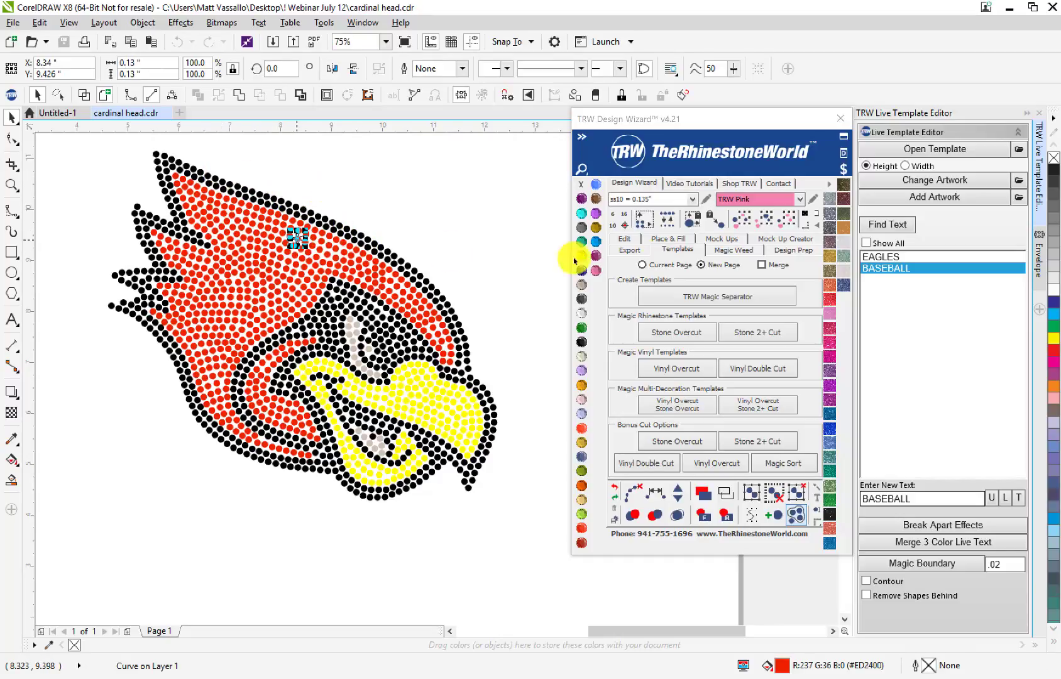
{"action": "left_click", "coordinate": [767, 218]}
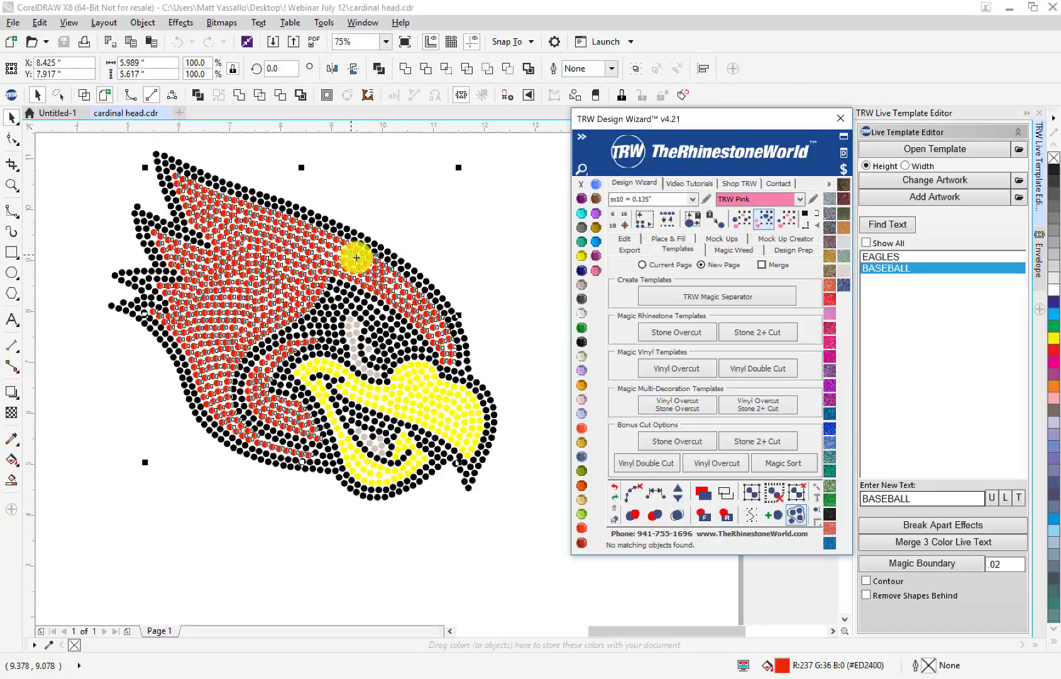
{"action": "left_click", "coordinate": [597, 242]}
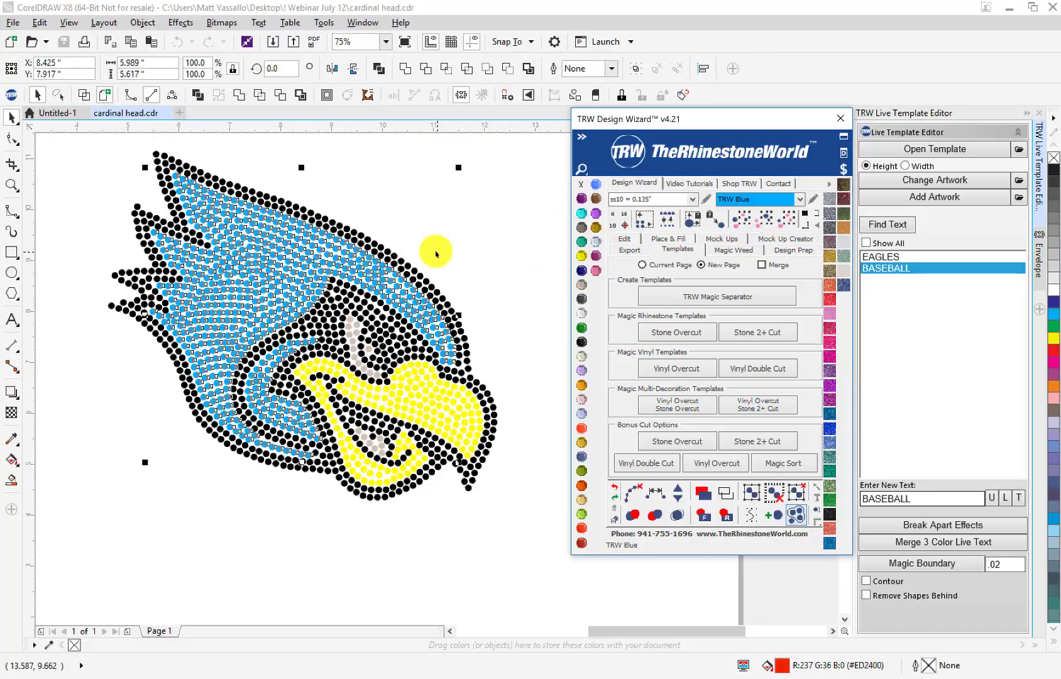
- Select all the black outline stones of the cardinal head by colour and recolour them to TRW Pink
{"action": "left_click", "coordinate": [420, 275]}
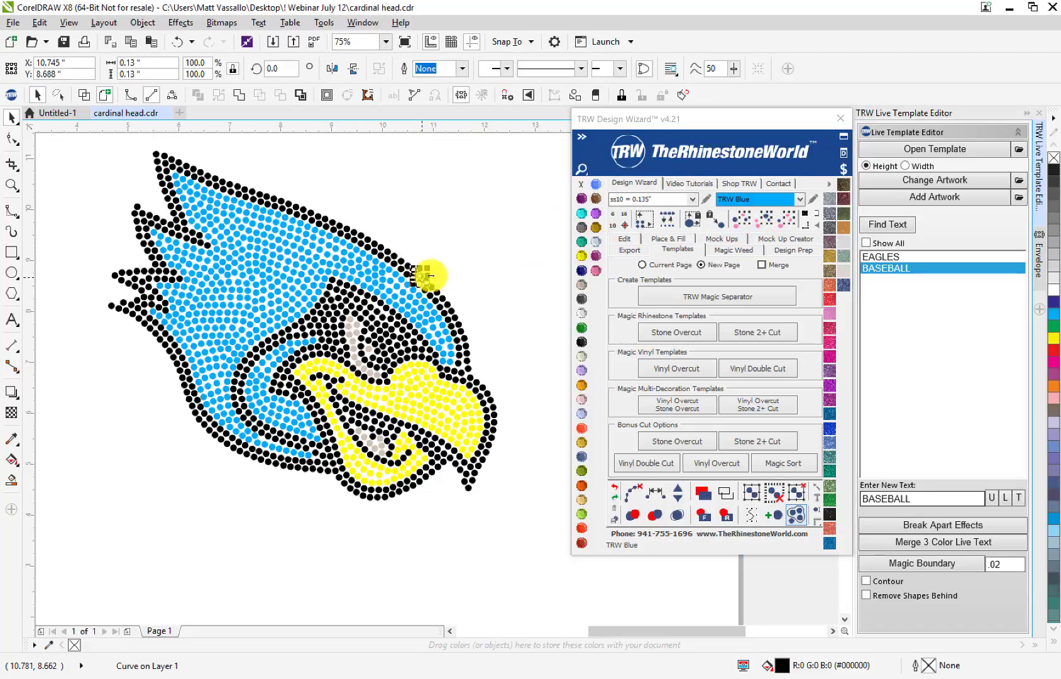
{"action": "left_click", "coordinate": [763, 221]}
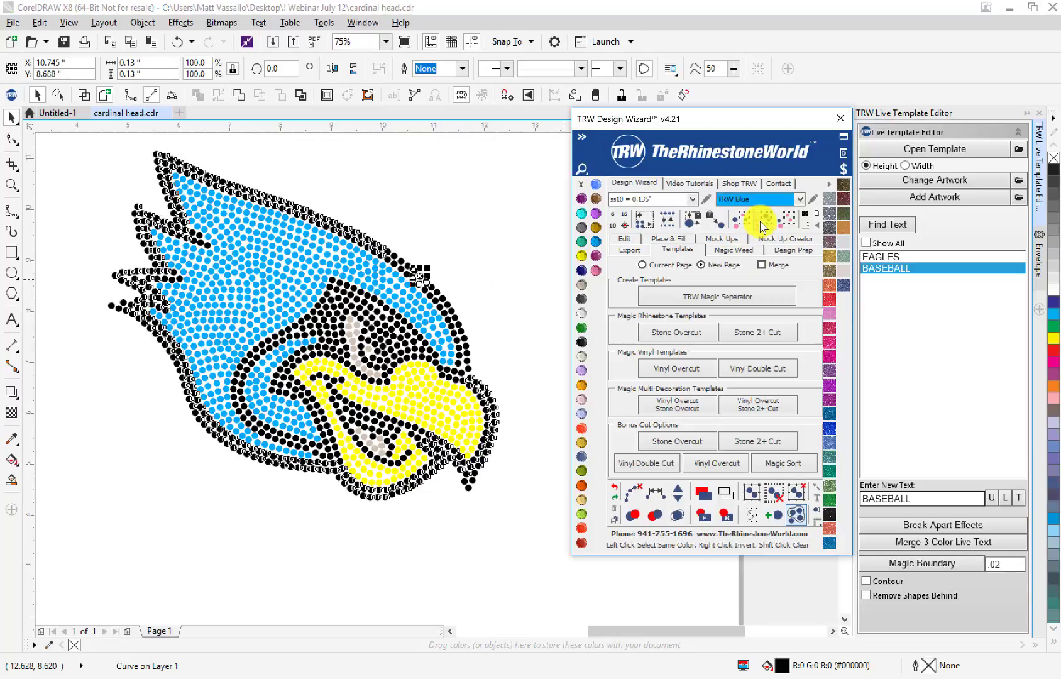
{"action": "left_click", "coordinate": [597, 258]}
{"action": "left_click", "coordinate": [499, 268]}
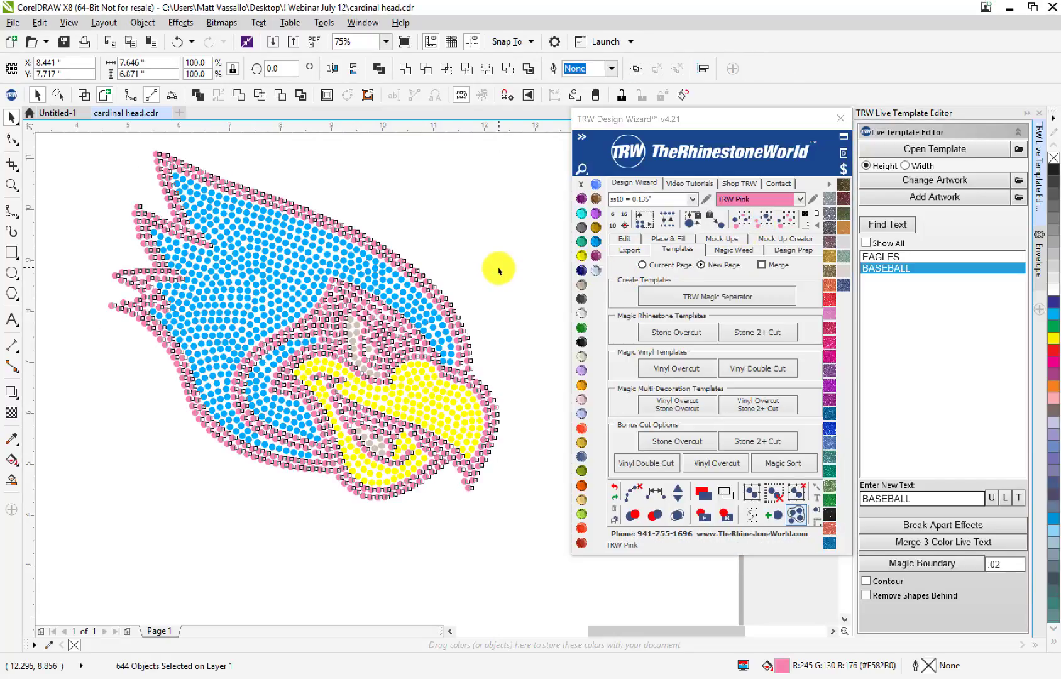
- Recolour all the beige stones in the cardinal's eye and mouth to Smoked Topaz and clear the selection
{"action": "left_click", "coordinate": [359, 335]}
{"action": "left_click", "coordinate": [756, 222]}
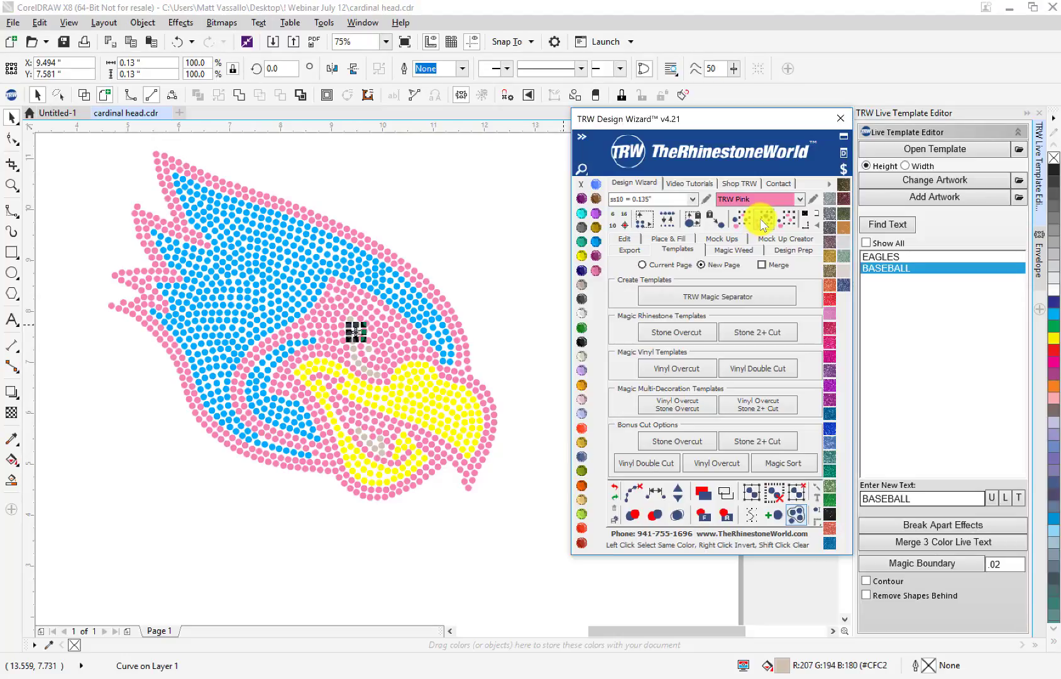
{"action": "left_click", "coordinate": [595, 199]}
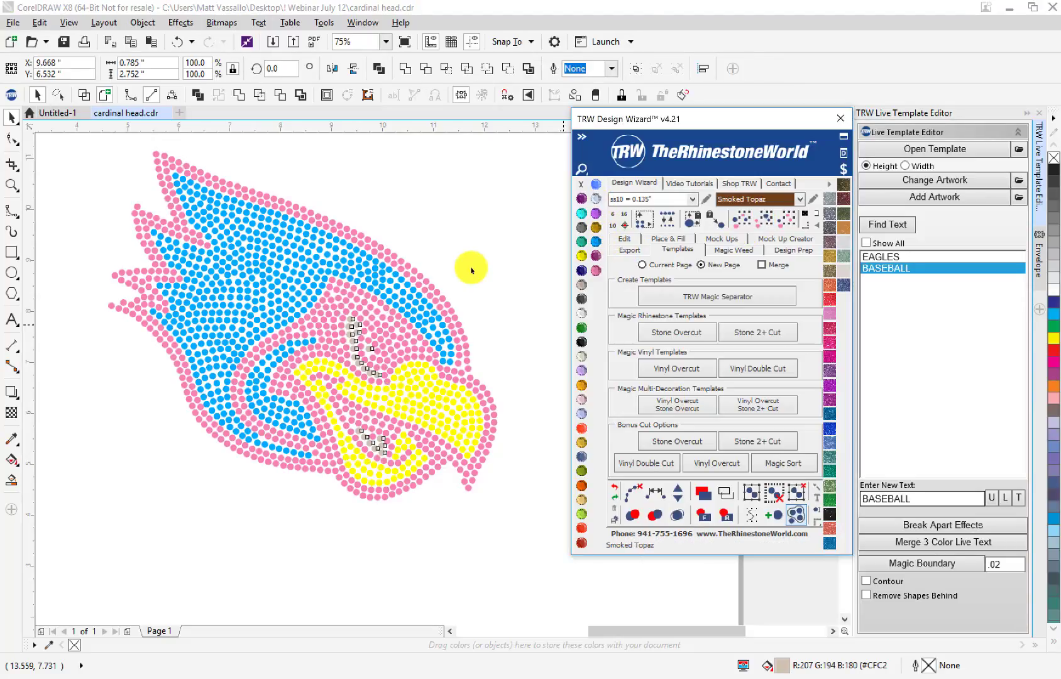
{"action": "left_click", "coordinate": [476, 252]}
- Select all the yellow beak stones by colour and recolour them to Jet Black
{"action": "left_click", "coordinate": [412, 410]}
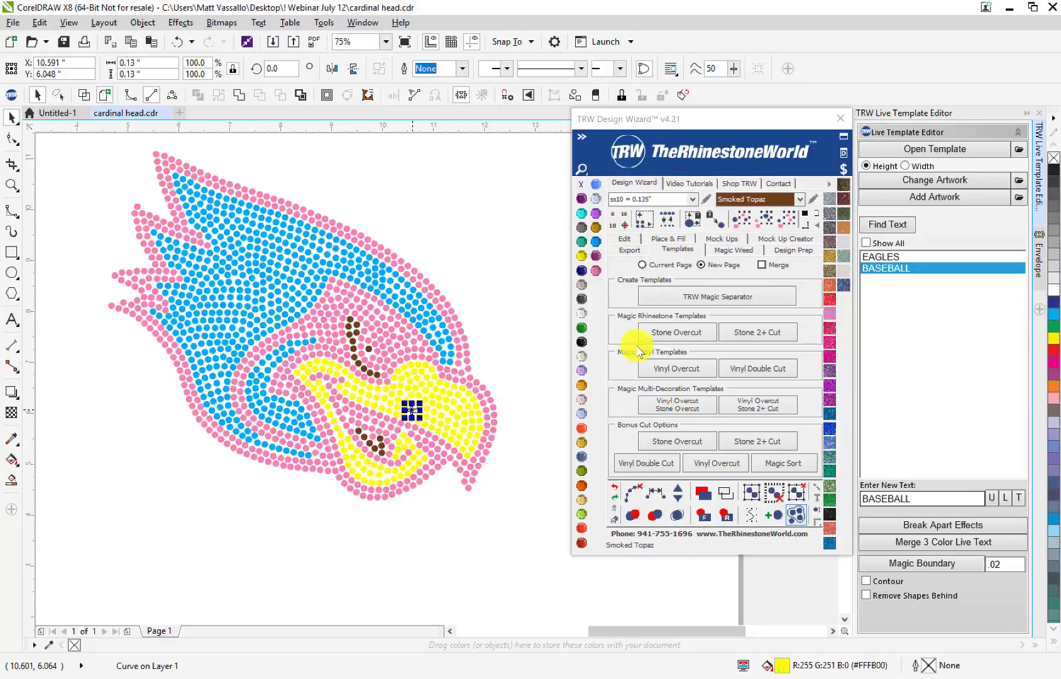
{"action": "left_click", "coordinate": [766, 221]}
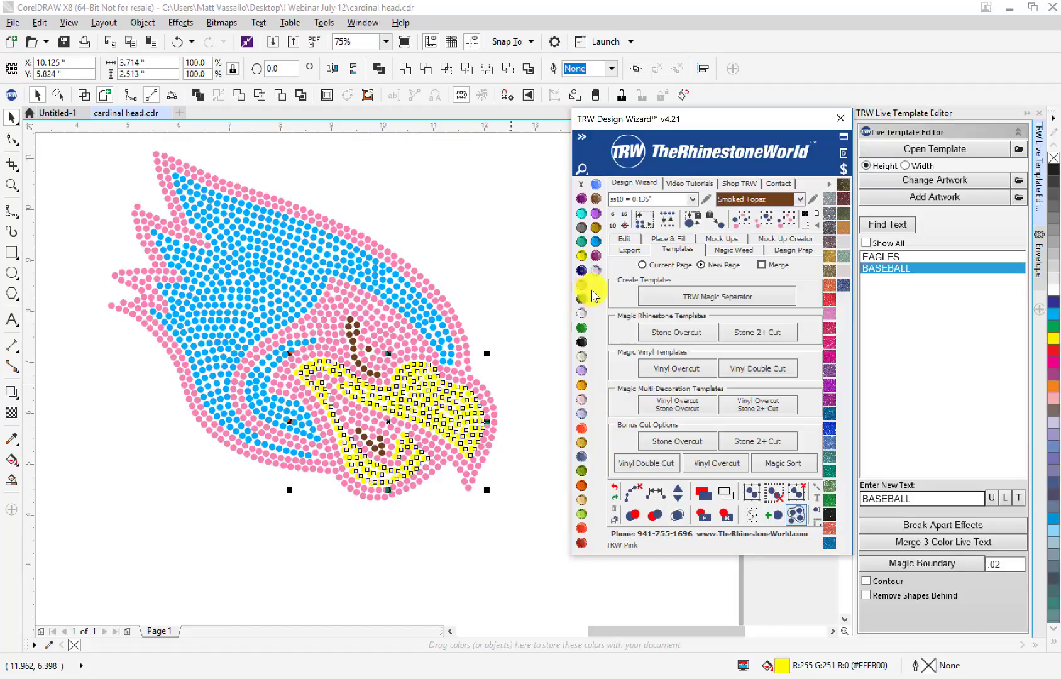
{"action": "left_click", "coordinate": [582, 342]}
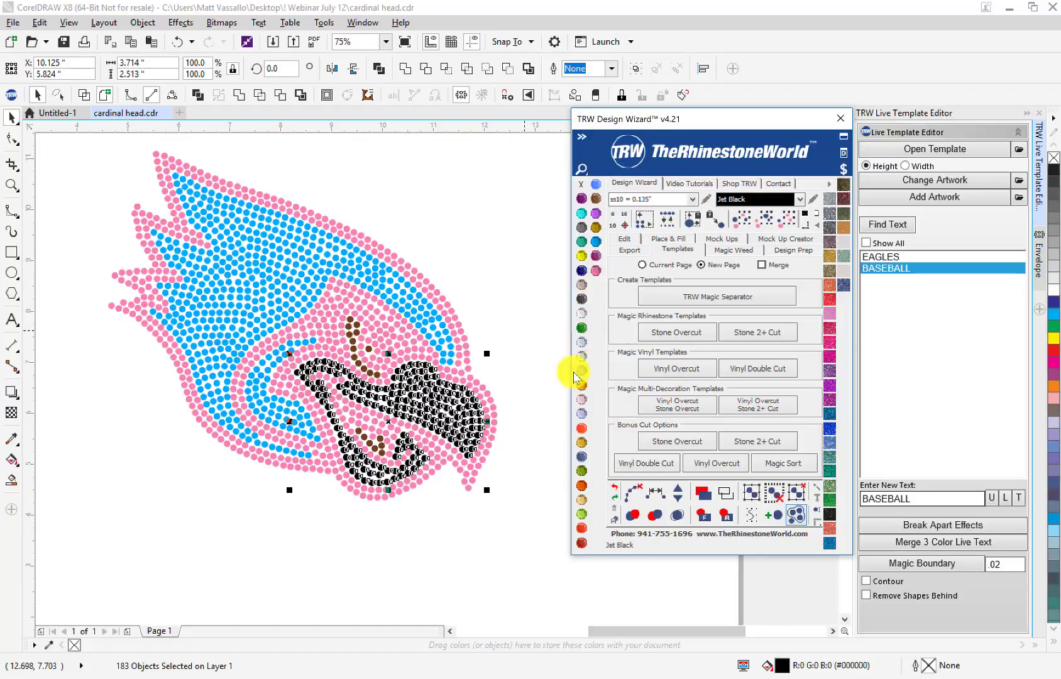
- Recolour the selected beak stones to Ruby Maroon, change them to Montana, and clear the selection
{"action": "left_click", "coordinate": [582, 541]}
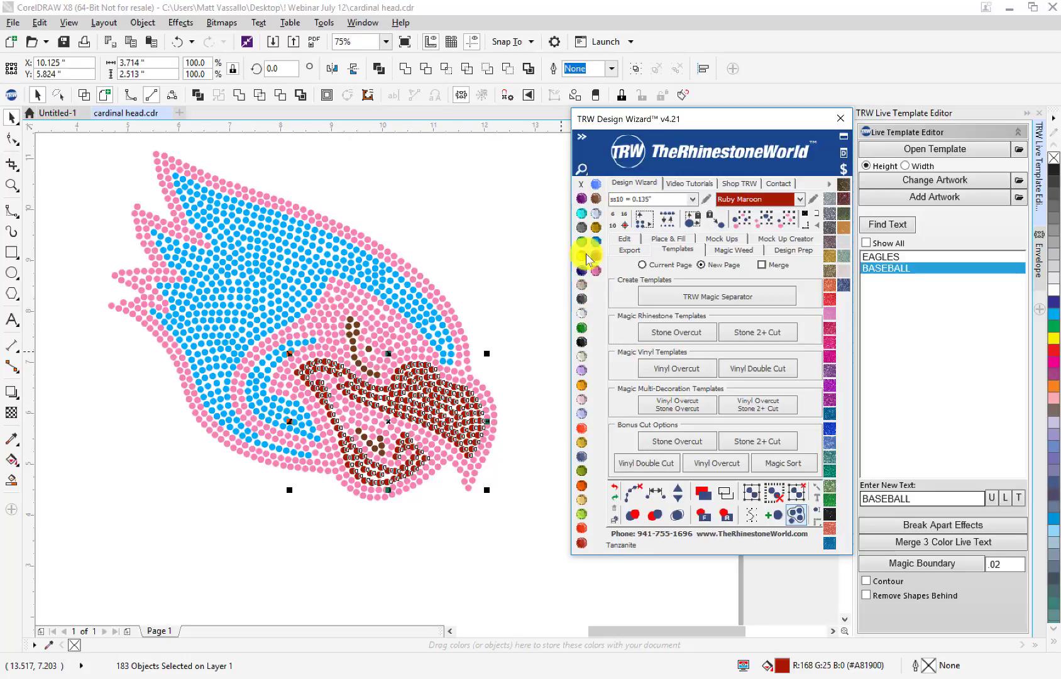
{"action": "left_click", "coordinate": [581, 457]}
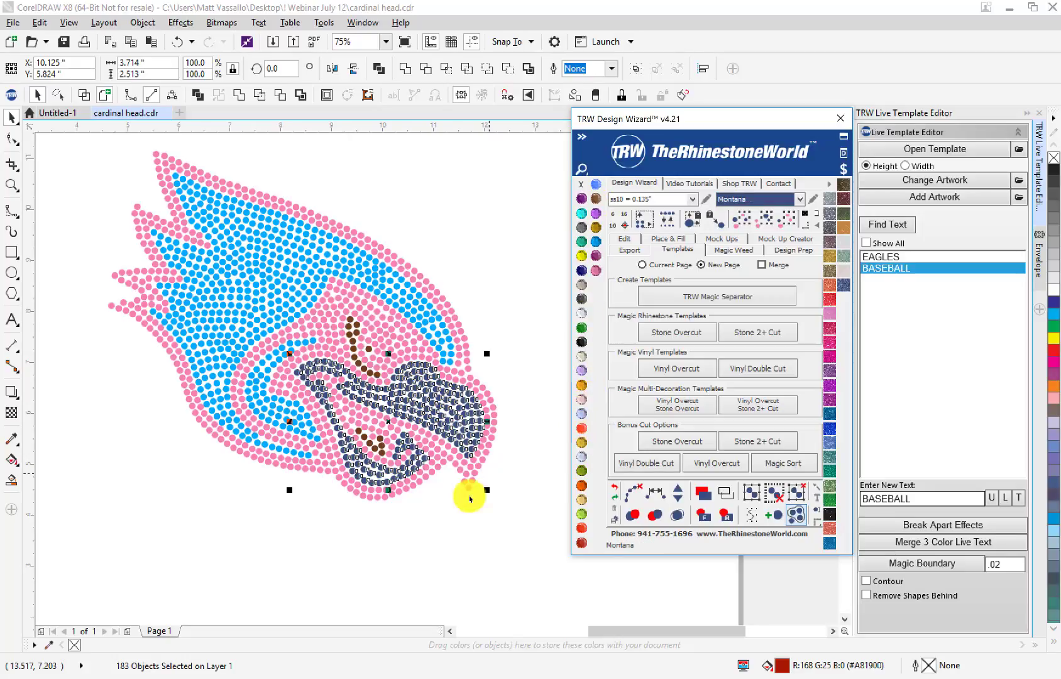
{"action": "left_click", "coordinate": [475, 518]}
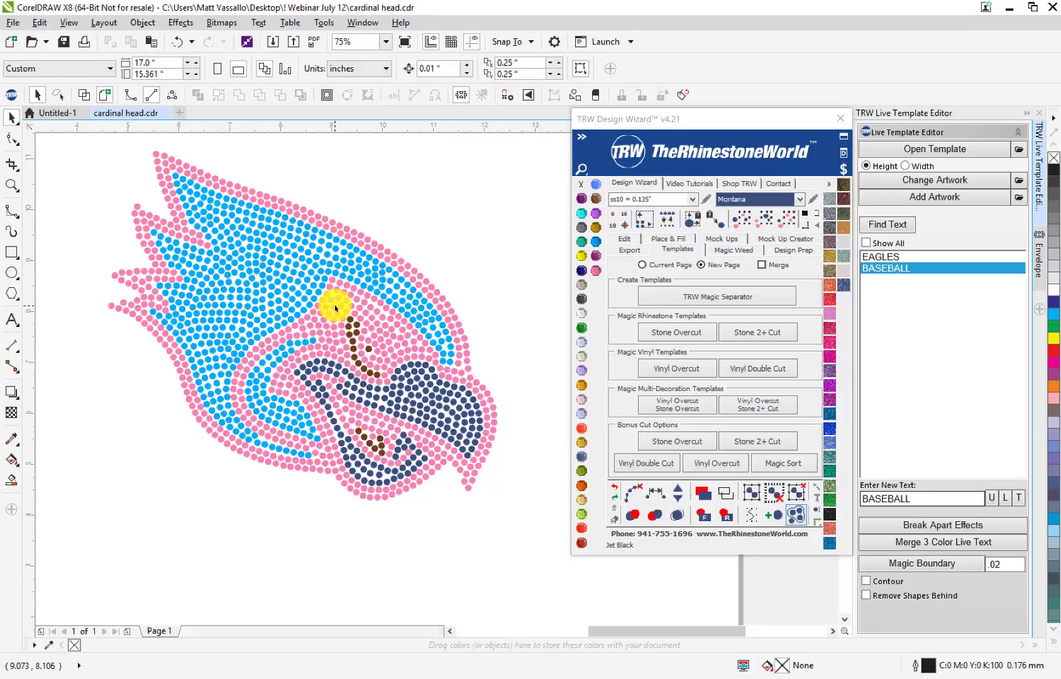
- Select the whole cardinal design, run Process by Color, and recolour the brown eye and mouth stones to Copper
{"action": "scroll", "coordinate": [362, 267], "scroll_direction": "down", "scroll_amount": 4}
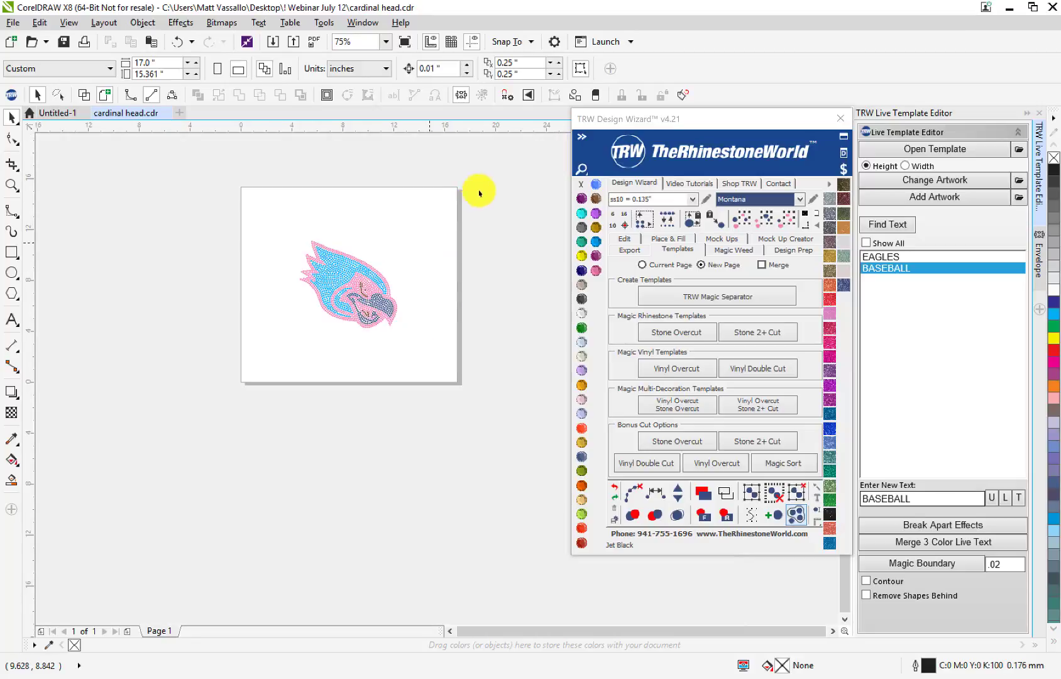
{"action": "scroll", "coordinate": [359, 276], "scroll_direction": "up", "scroll_amount": 3}
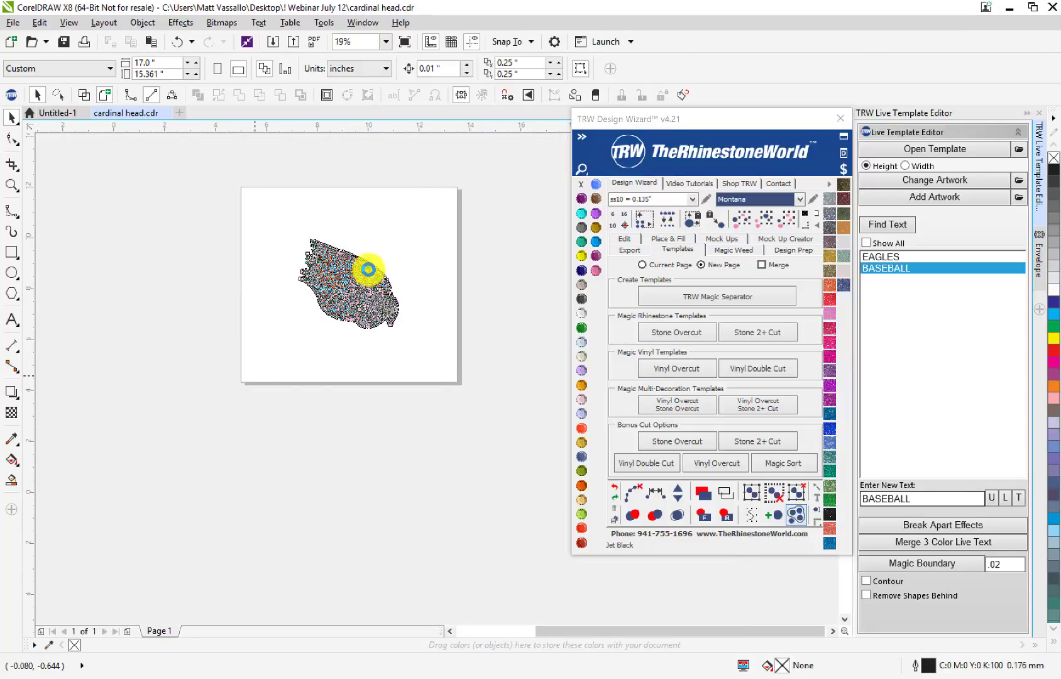
{"action": "scroll", "coordinate": [367, 265], "scroll_direction": "up", "scroll_amount": 4}
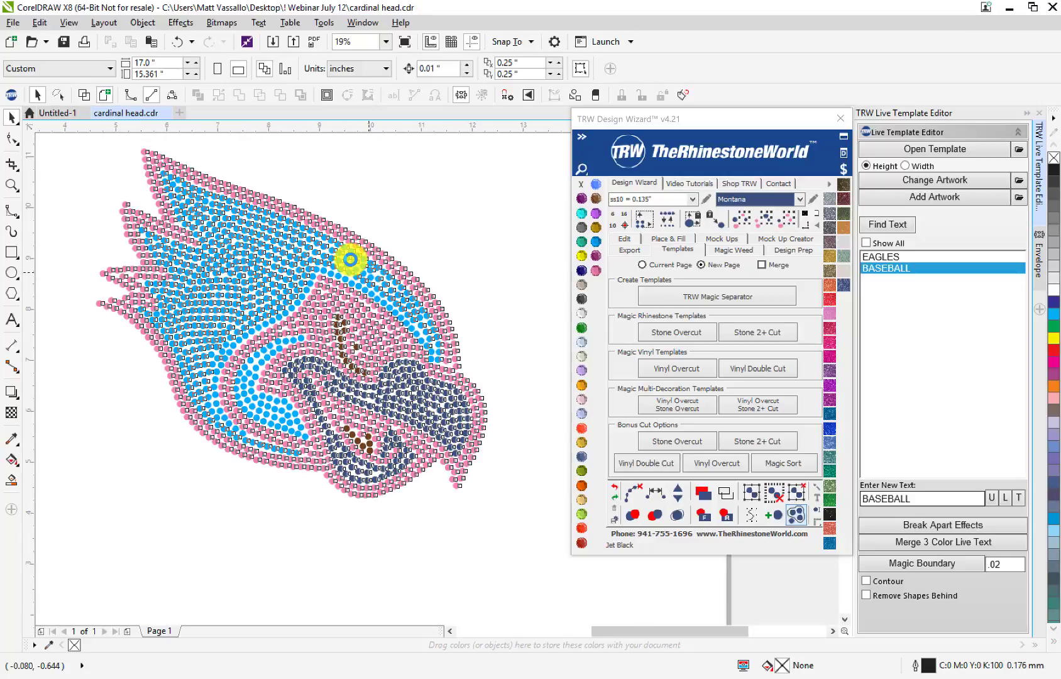
{"action": "key", "text": "ctrl+a"}
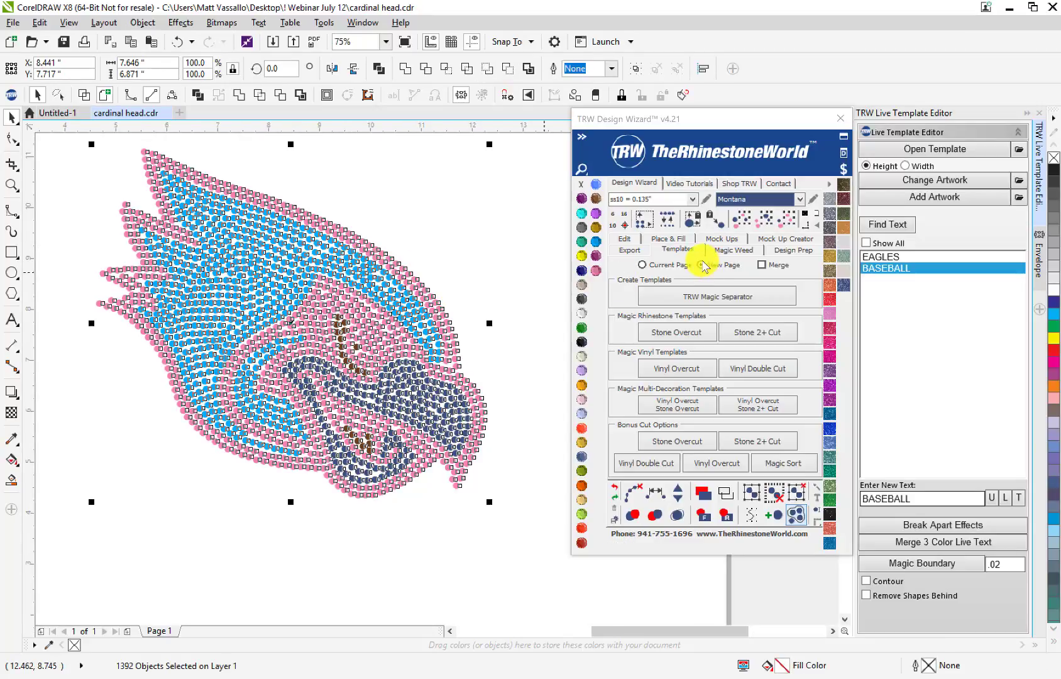
{"action": "left_click", "coordinate": [790, 252]}
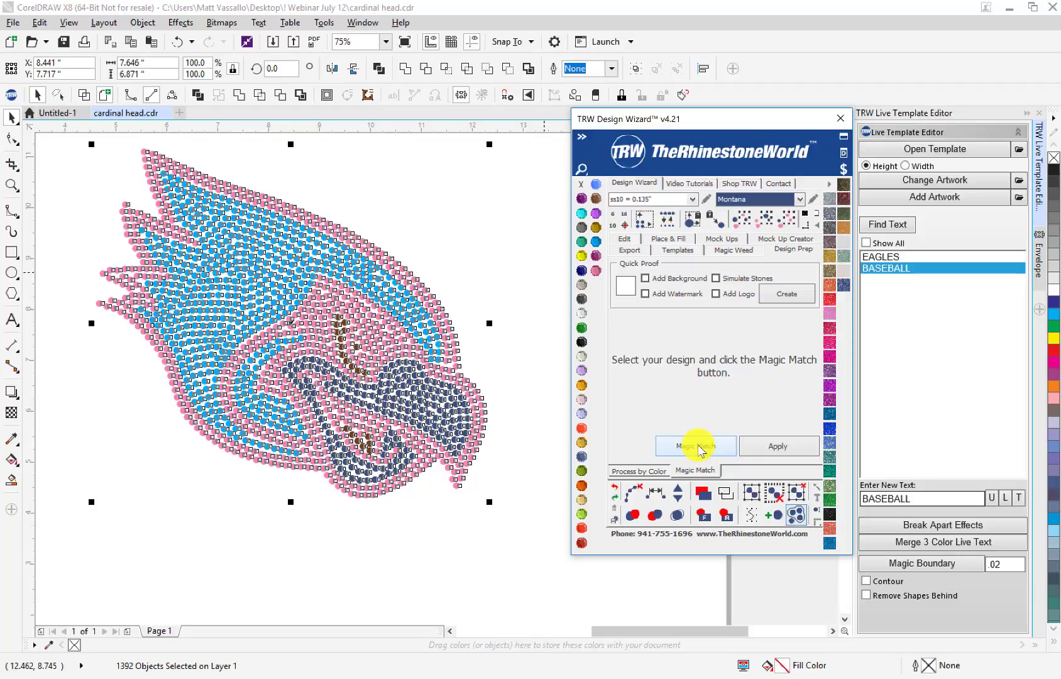
{"action": "left_click", "coordinate": [643, 471]}
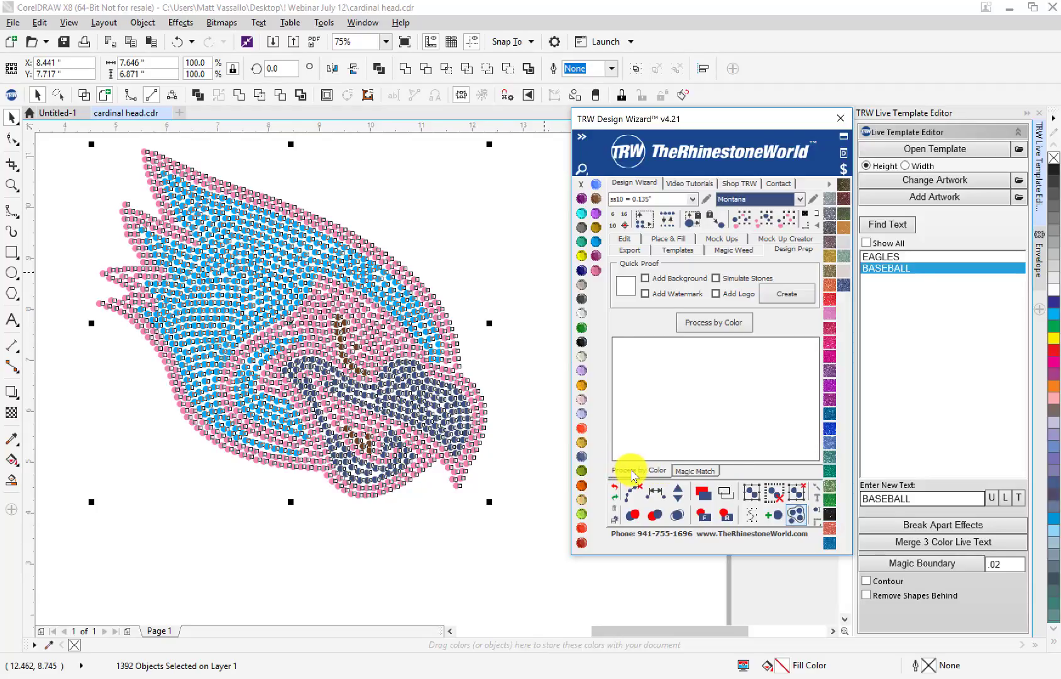
{"action": "left_click", "coordinate": [682, 327]}
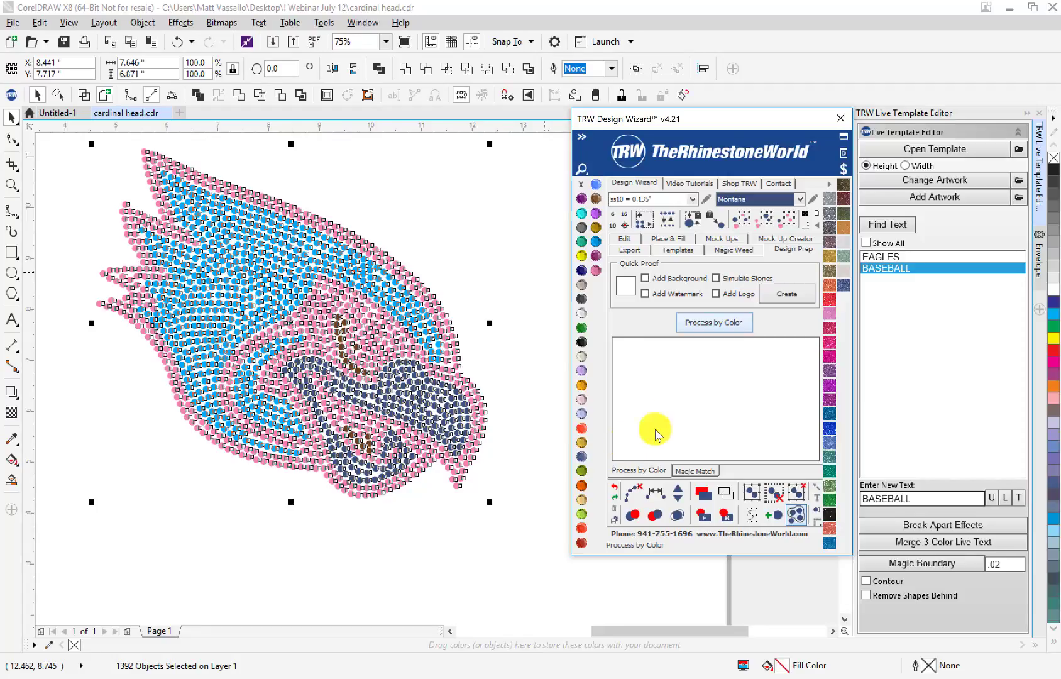
{"action": "left_click", "coordinate": [715, 325]}
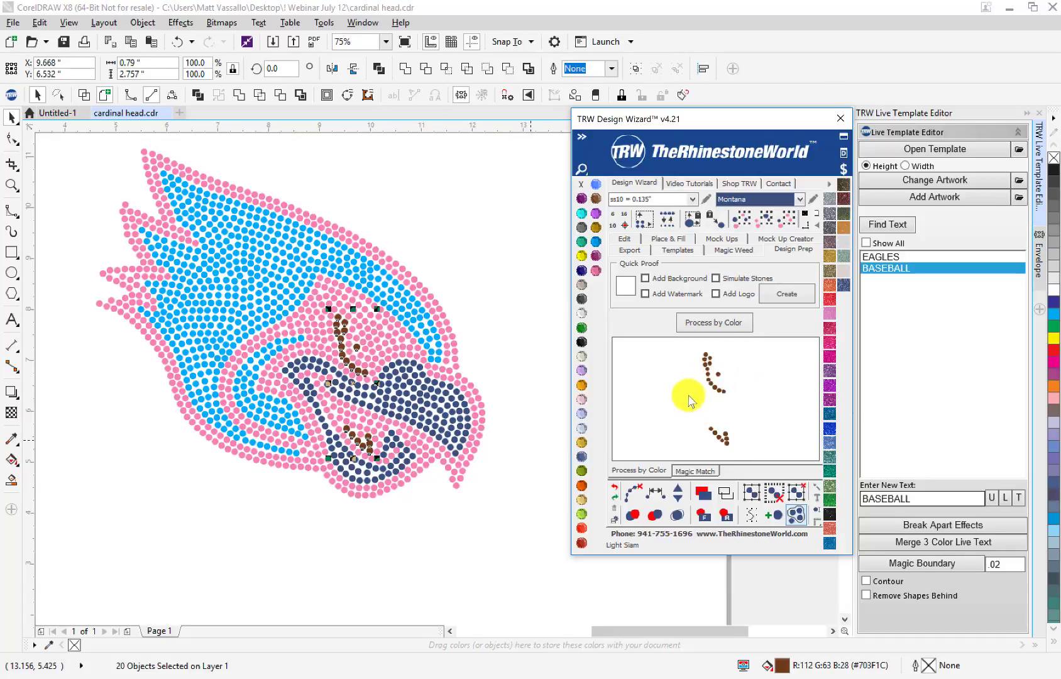
{"action": "left_click", "coordinate": [581, 287]}
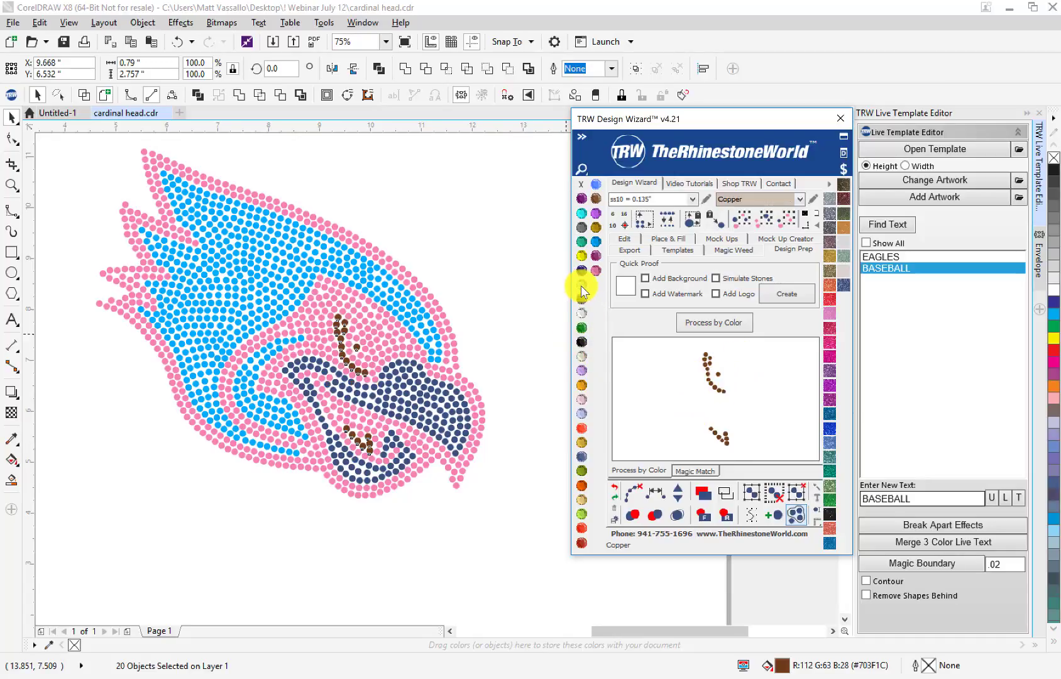
- Continue Process by Color, recolouring the pink outline stones to Jet Black and the dark blue beak stones to Peach
{"action": "left_click", "coordinate": [693, 325]}
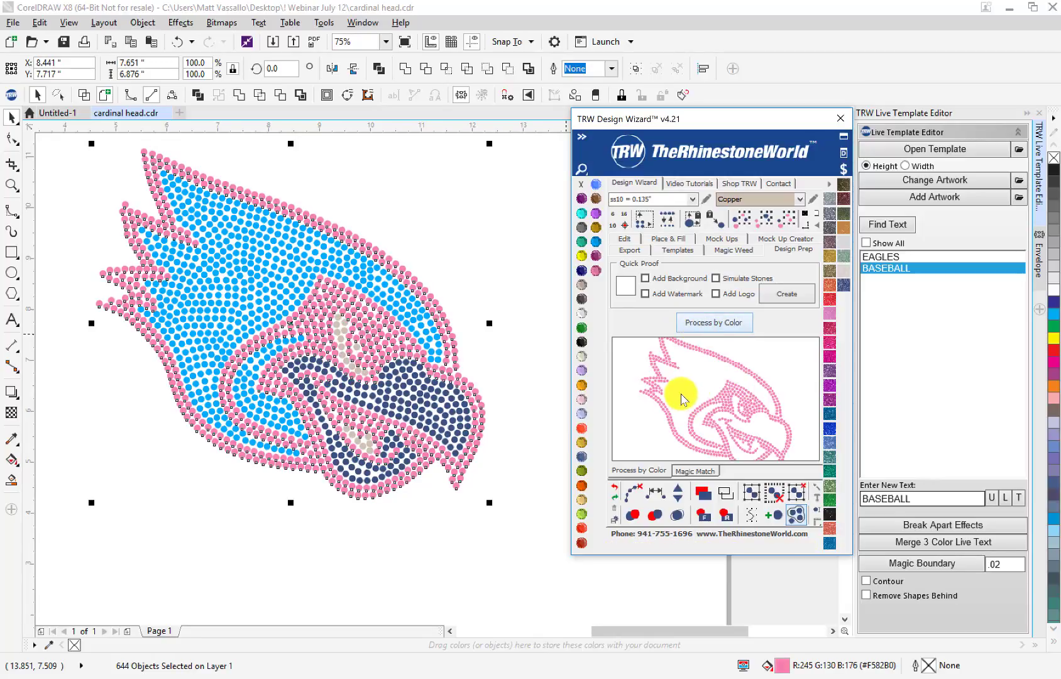
{"action": "left_click", "coordinate": [582, 342]}
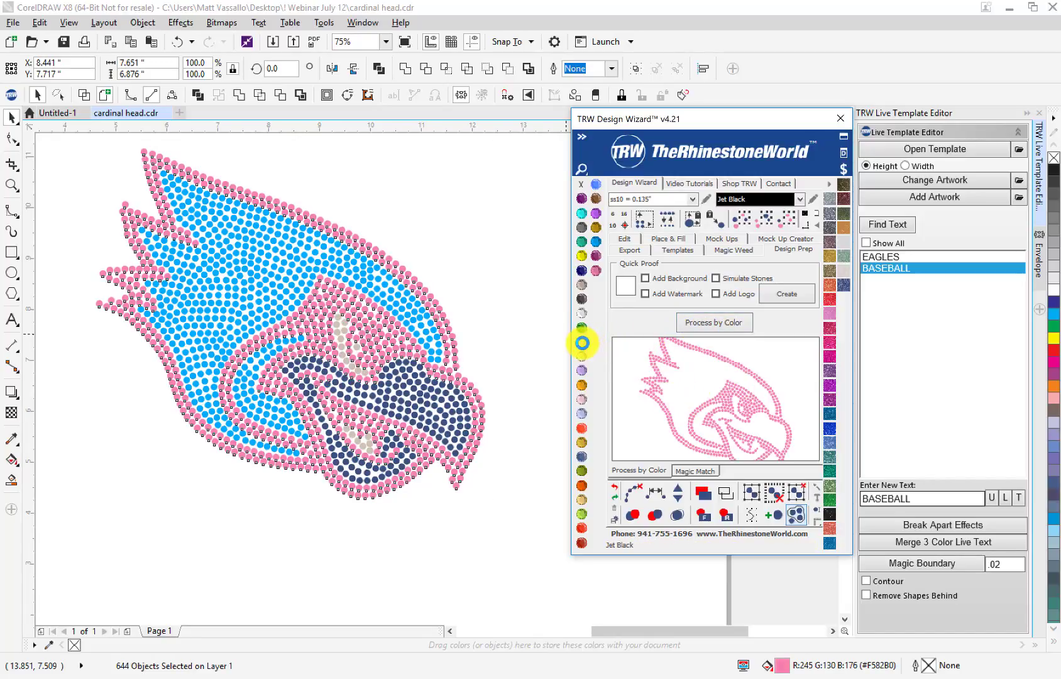
{"action": "left_click", "coordinate": [704, 332]}
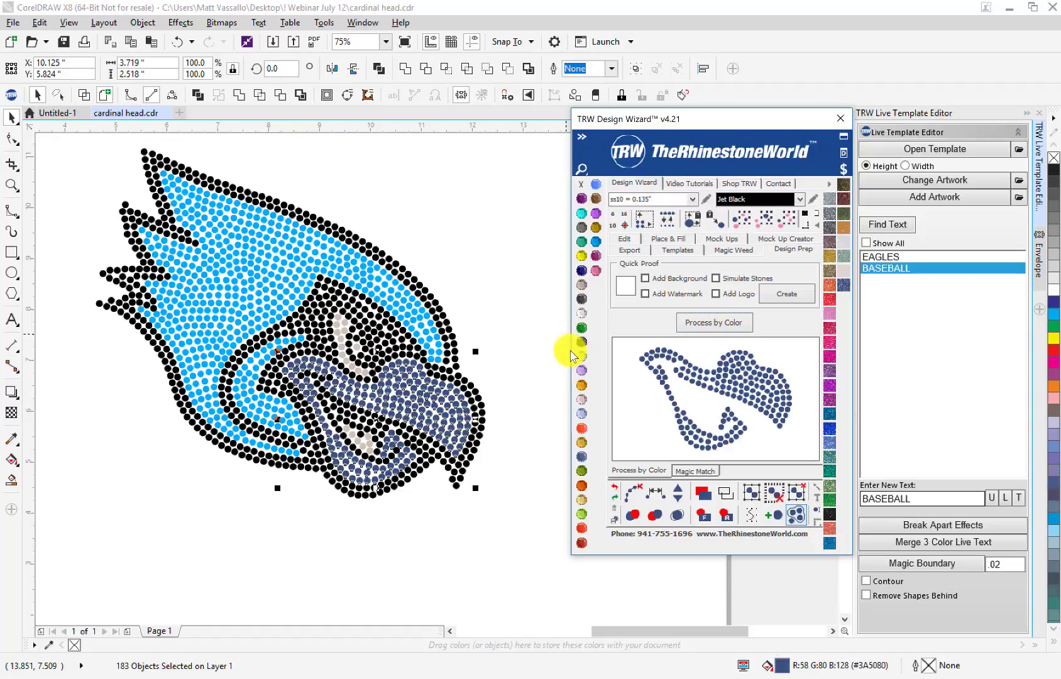
{"action": "left_click", "coordinate": [583, 501]}
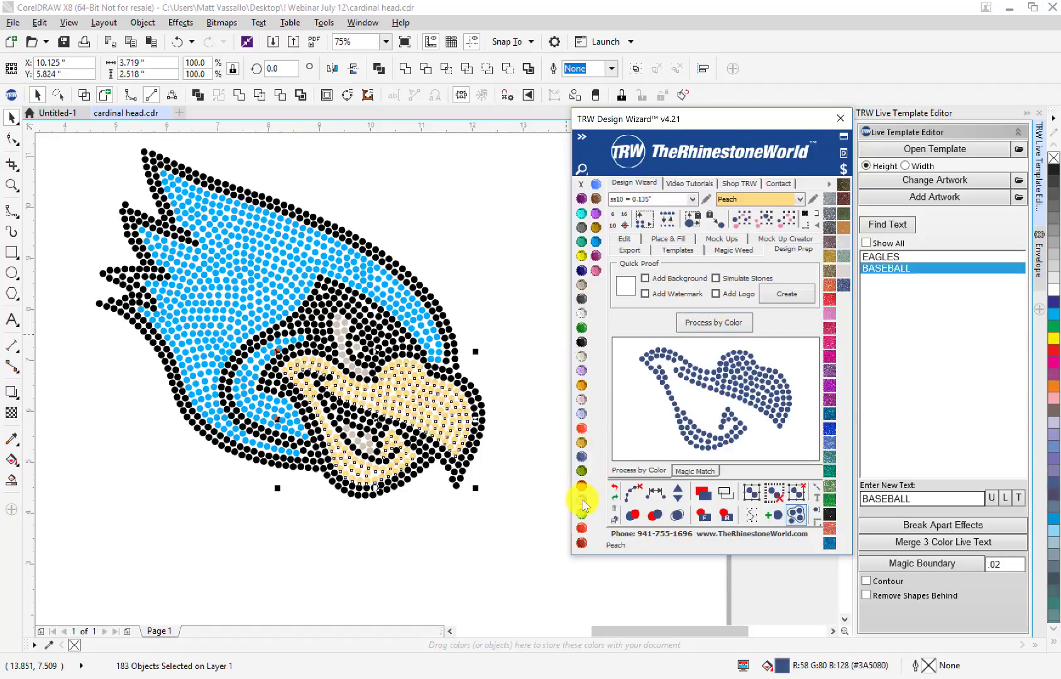
- Advance Process by Color to the blue head stones, recolour them to Red Siam, and clear the selection
{"action": "left_click", "coordinate": [706, 323]}
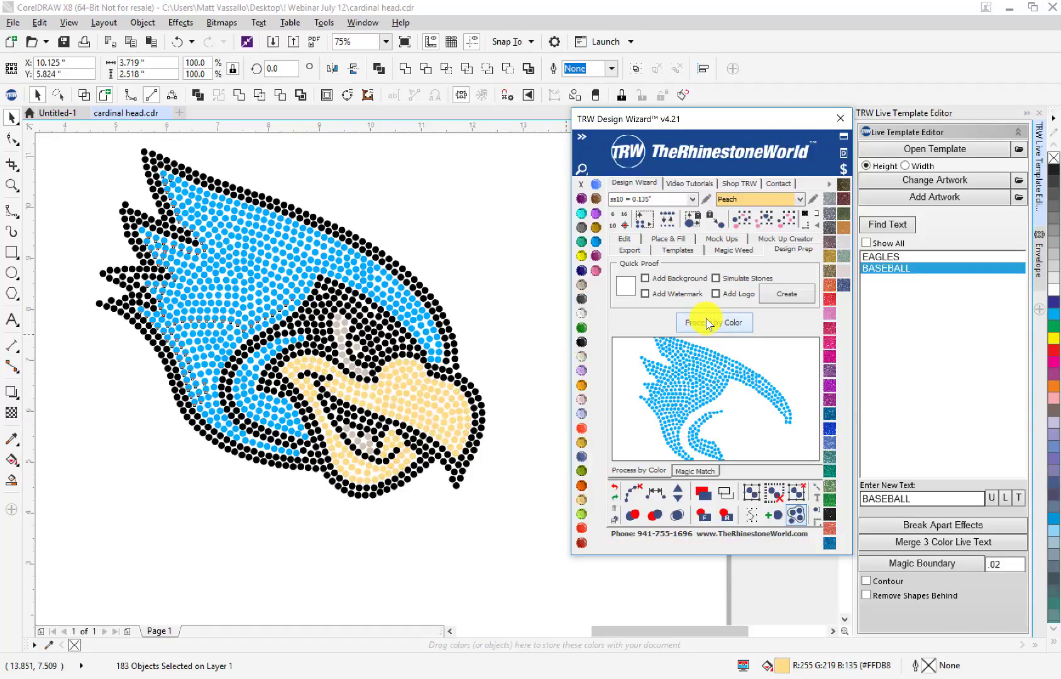
{"action": "left_click", "coordinate": [584, 536]}
{"action": "left_click", "coordinate": [479, 516]}
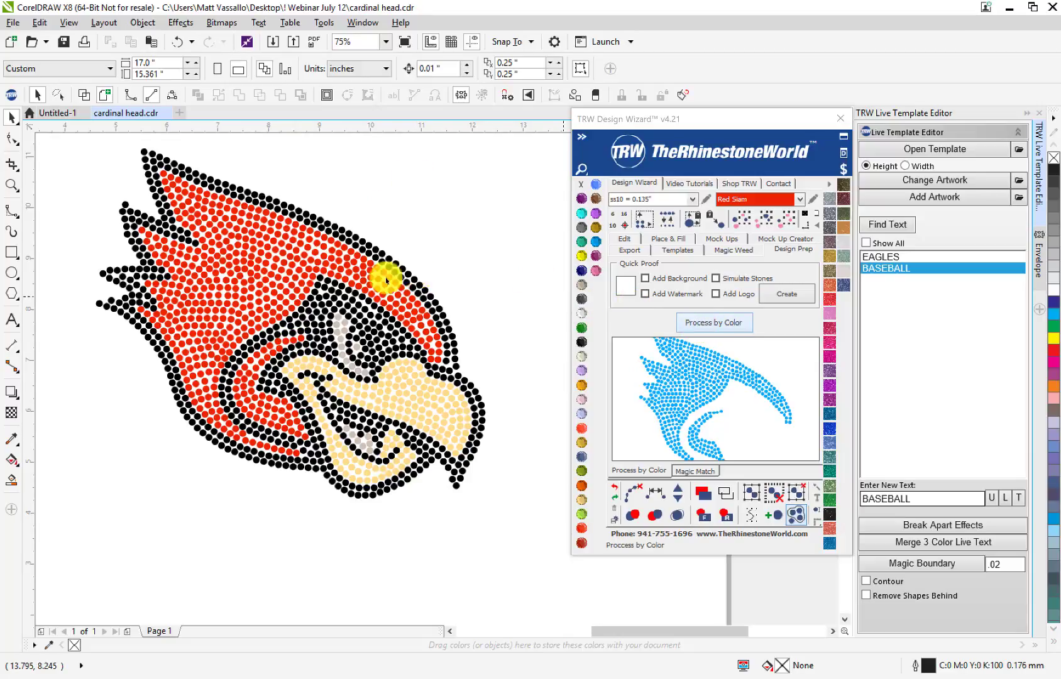
- Restart Process by Color on the whole design, recolour the red head stones to TRW Blue, and clear the selection
{"action": "scroll", "coordinate": [429, 274], "scroll_direction": "down", "scroll_amount": 2}
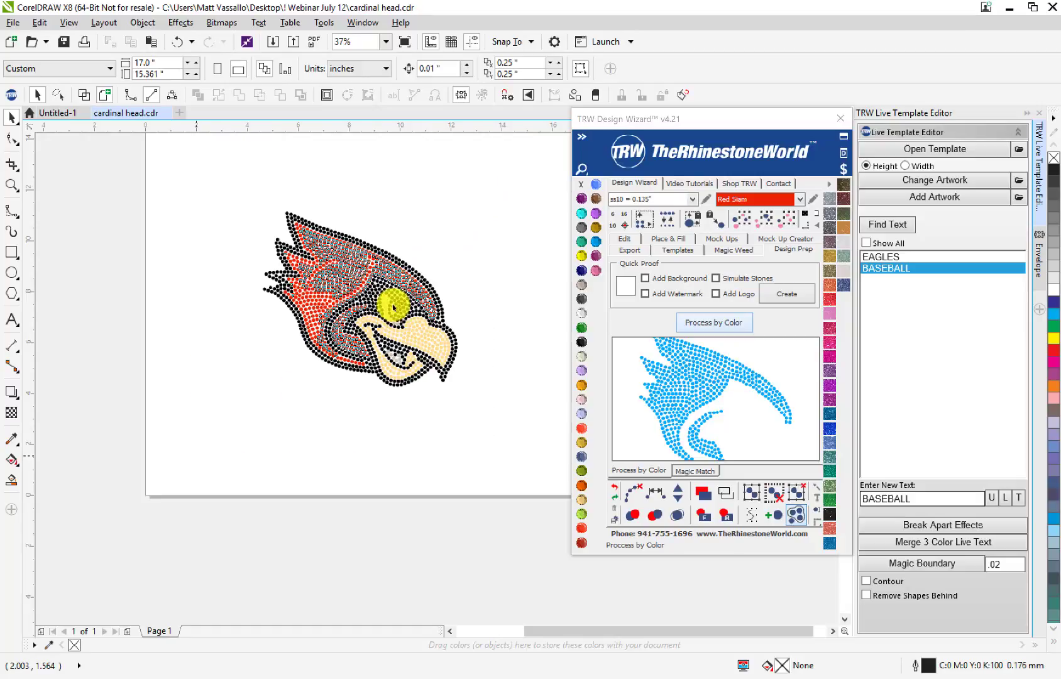
{"action": "left_click", "coordinate": [721, 323]}
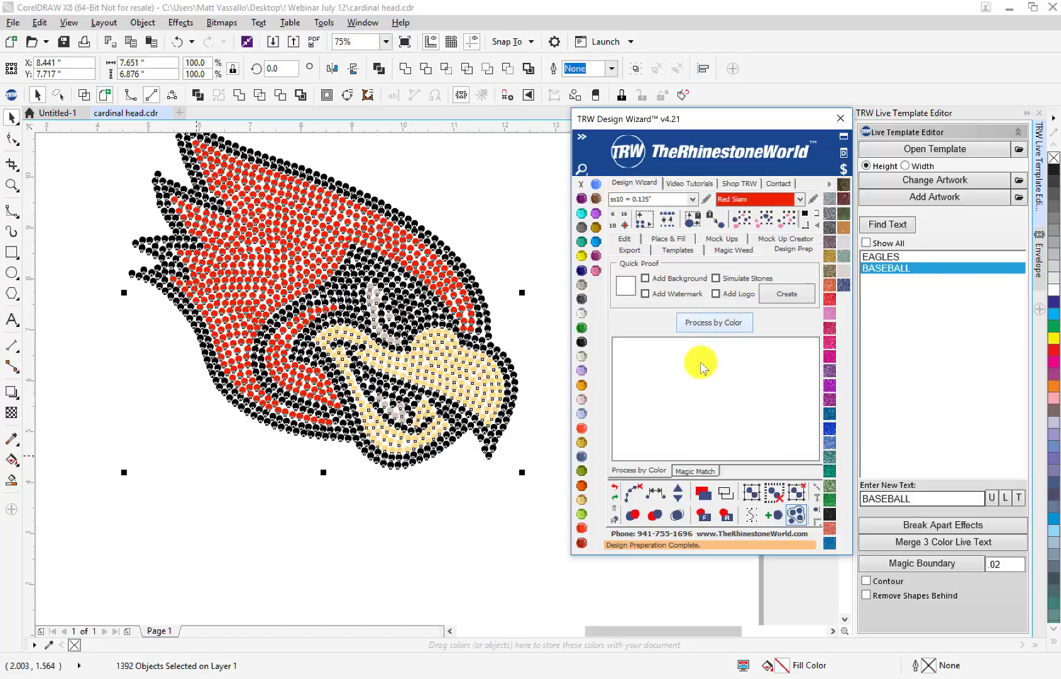
{"action": "left_click", "coordinate": [704, 322]}
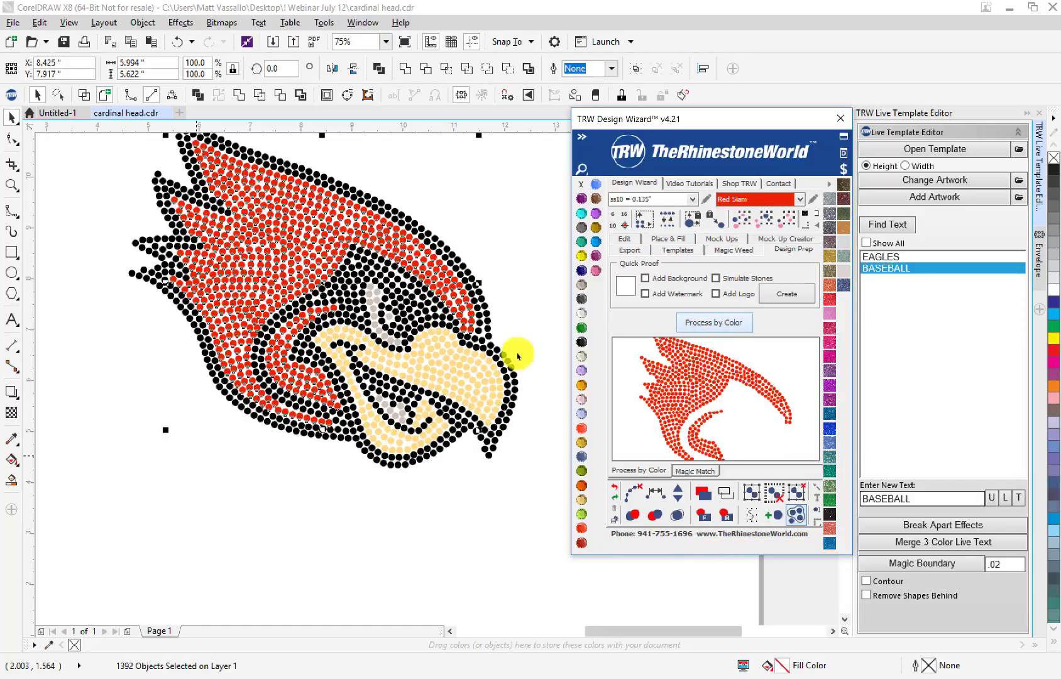
{"action": "left_click", "coordinate": [595, 245]}
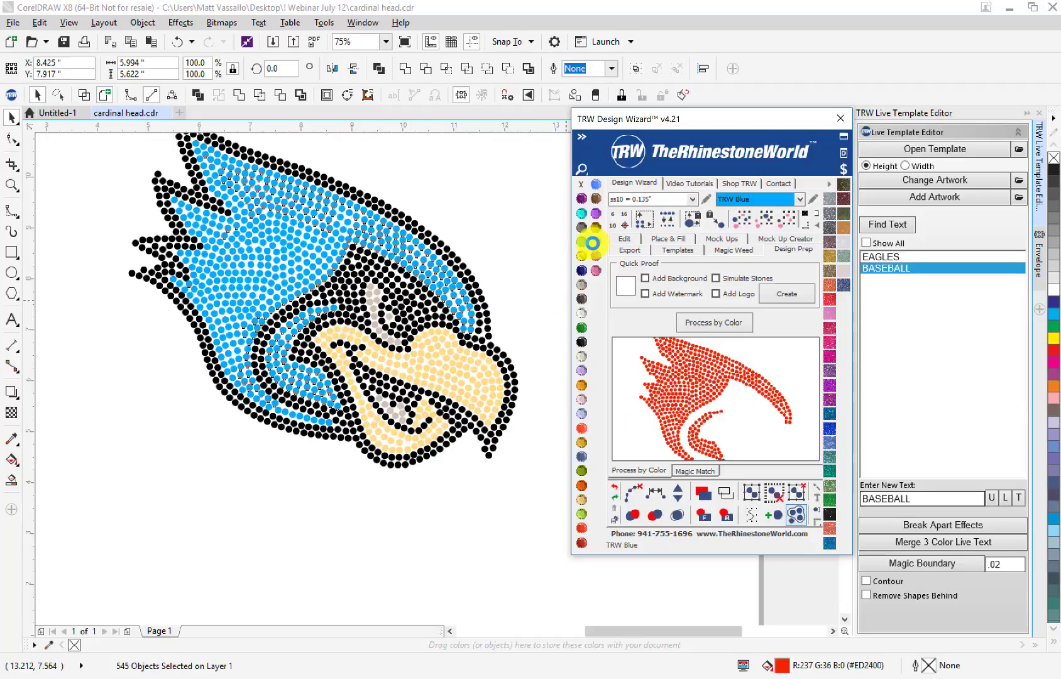
{"action": "left_click", "coordinate": [494, 308]}
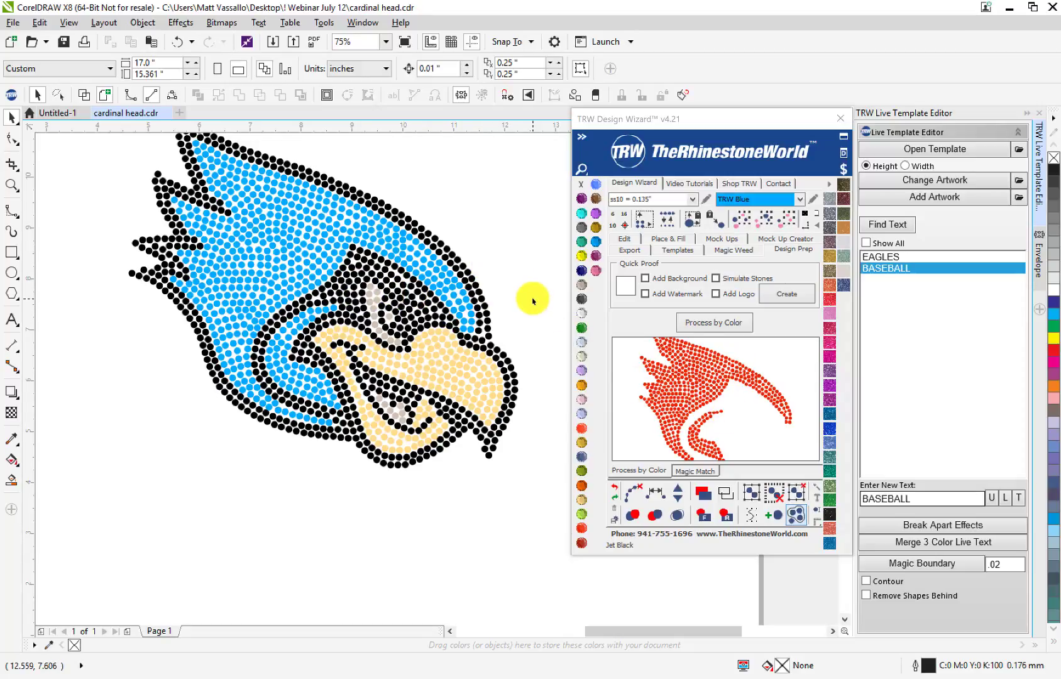
- Select the entire cardinal head, run Magic Match on it to list its stone colours, and clear the selection
{"action": "scroll", "coordinate": [327, 362], "scroll_direction": "down", "scroll_amount": 3}
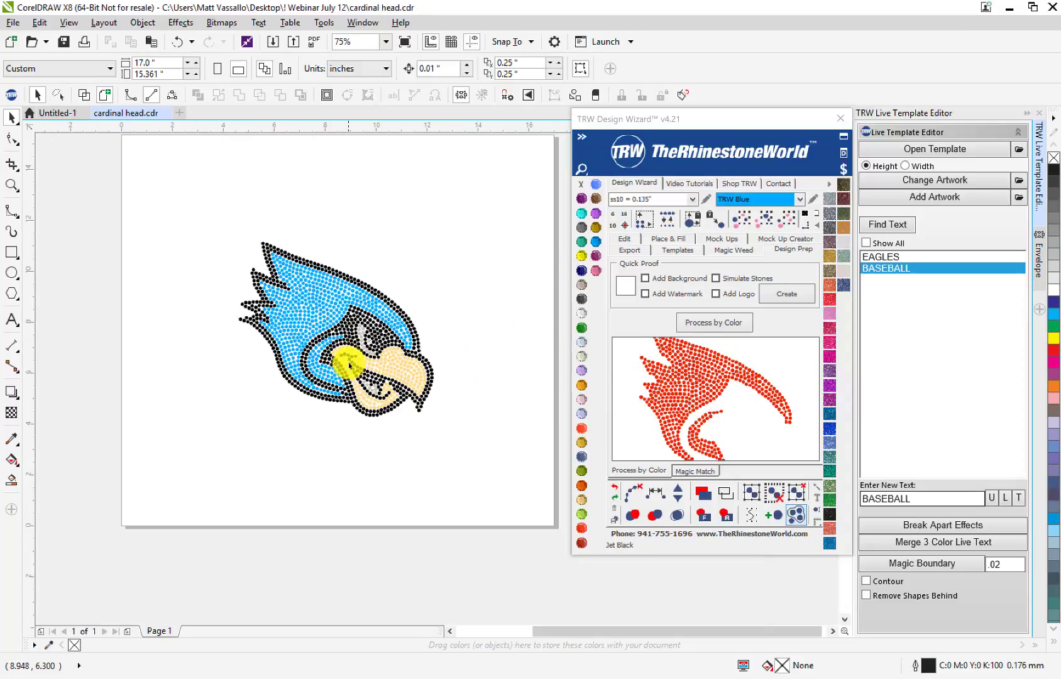
{"action": "scroll", "coordinate": [349, 308], "scroll_direction": "up", "scroll_amount": 3}
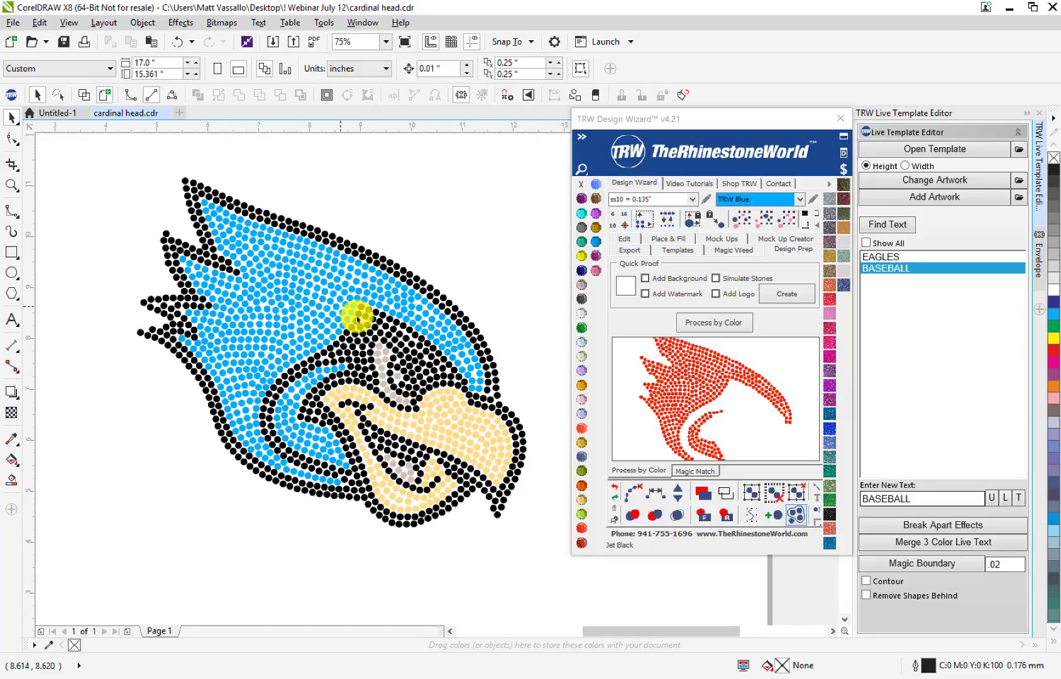
{"action": "left_click", "coordinate": [687, 474]}
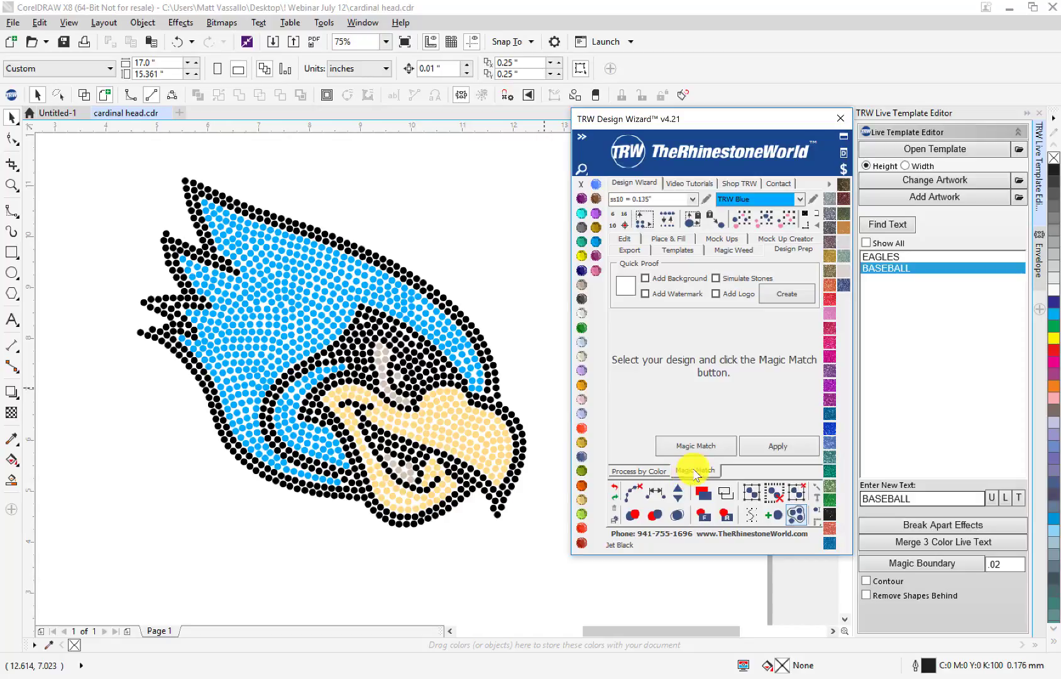
{"action": "left_click", "coordinate": [710, 451]}
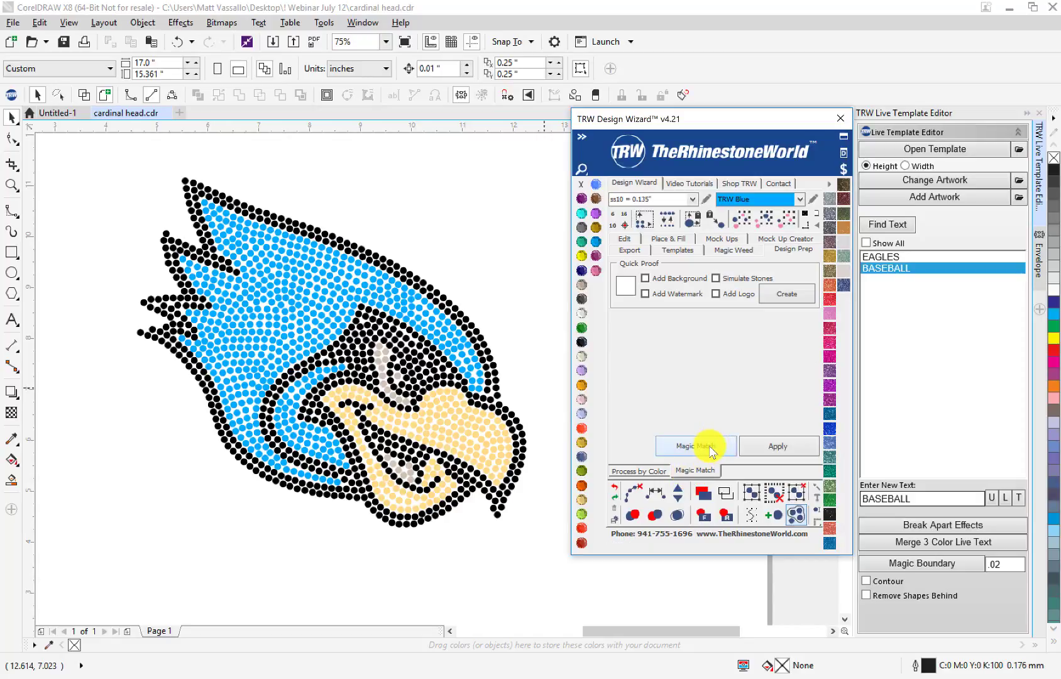
{"action": "scroll", "coordinate": [484, 298], "scroll_direction": "down", "scroll_amount": 1}
{"action": "left_click_drag", "start_coordinate": [524, 212], "coordinate": [260, 464]}
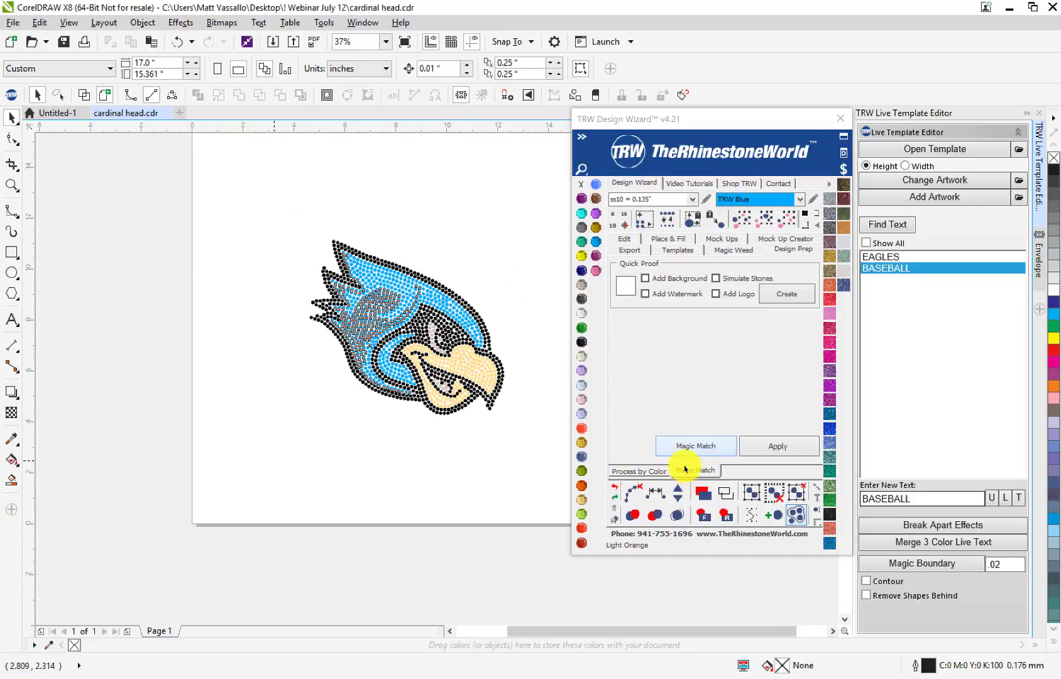
{"action": "left_click", "coordinate": [698, 448]}
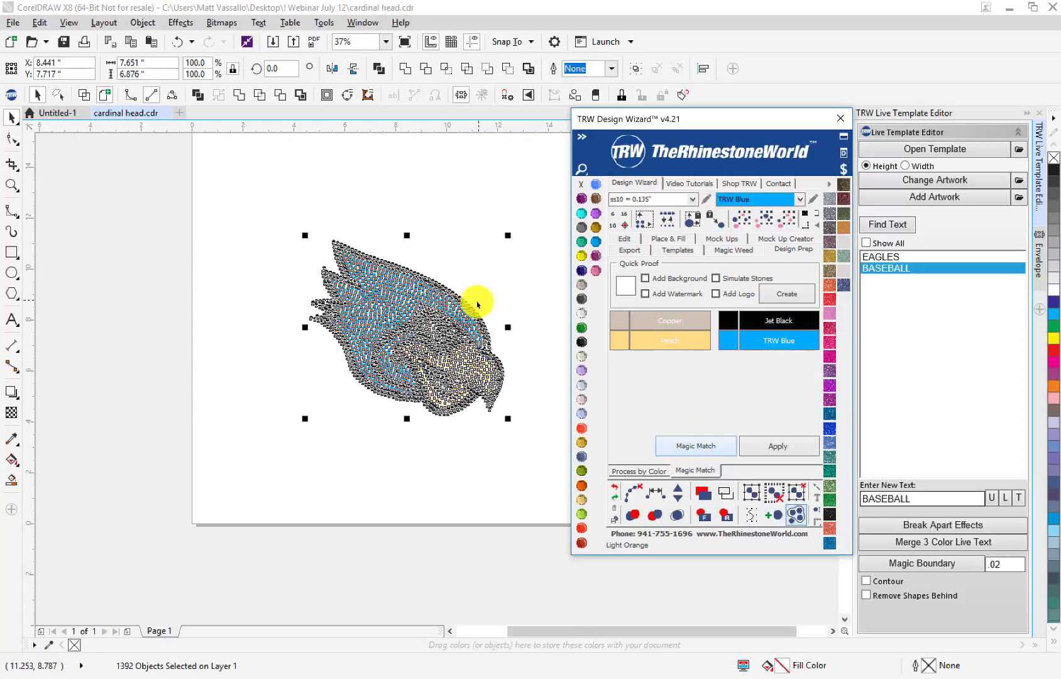
{"action": "scroll", "coordinate": [475, 303], "scroll_direction": "up", "scroll_amount": 1}
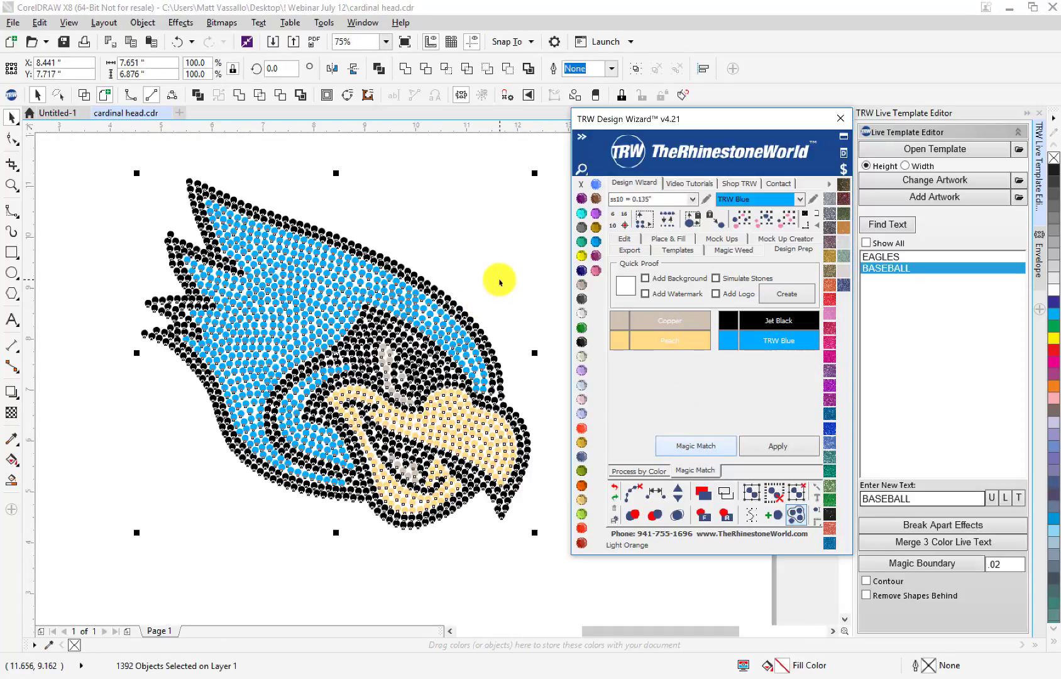
{"action": "scroll", "coordinate": [484, 314], "scroll_direction": "up", "scroll_amount": 1}
{"action": "key", "text": "Escape"}
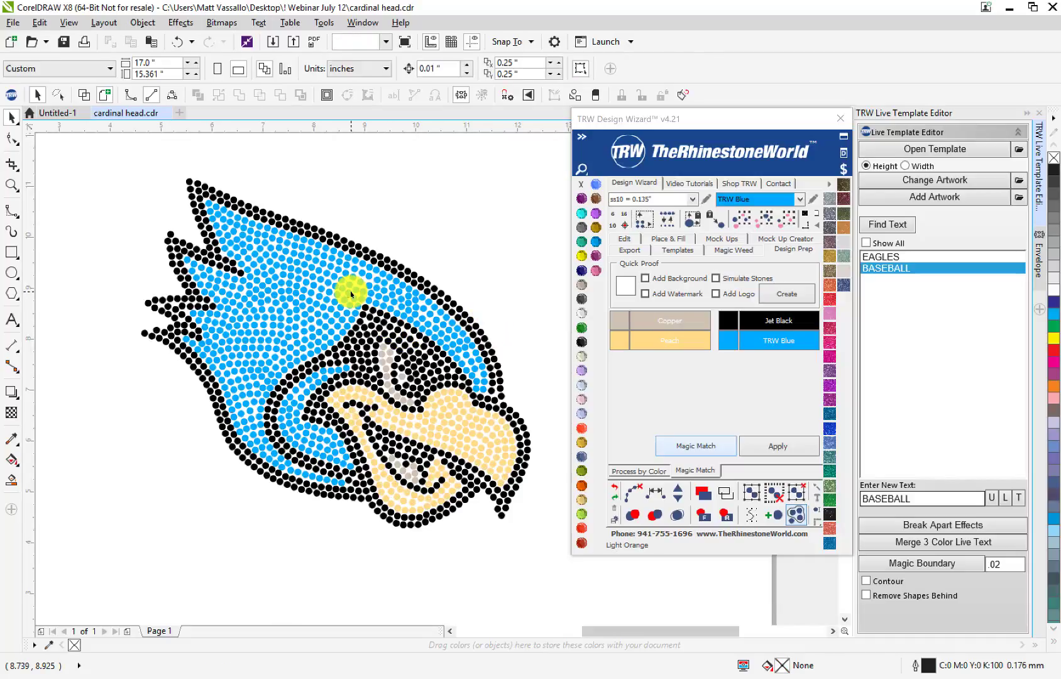
- Select all the blue head stones by colour and fill them with the standard palette red (C0 M100 Y100 K0)
{"action": "left_click", "coordinate": [348, 293]}
{"action": "scroll", "coordinate": [348, 292], "scroll_direction": "down", "scroll_amount": 1}
{"action": "scroll", "coordinate": [362, 293], "scroll_direction": "up", "scroll_amount": 1}
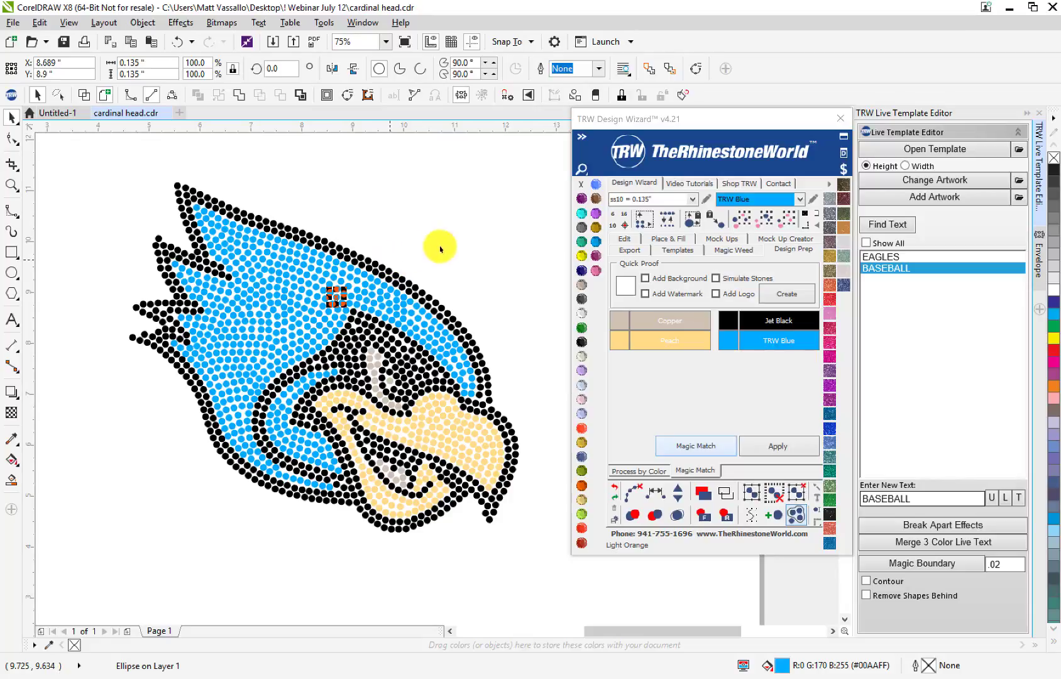
{"action": "left_click", "coordinate": [762, 219]}
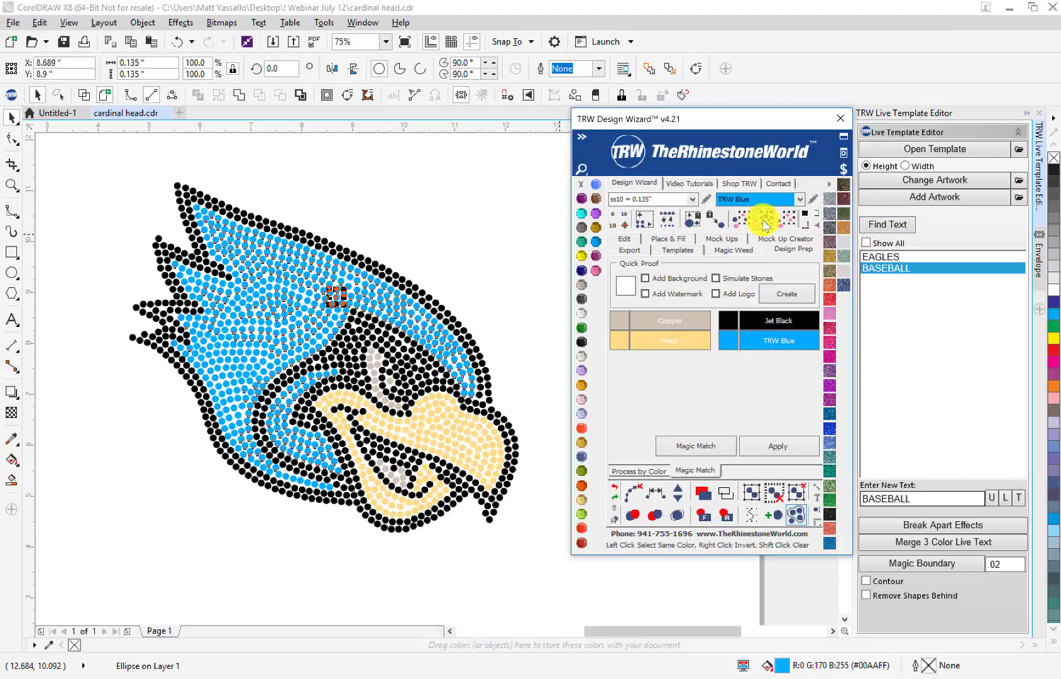
{"action": "left_click", "coordinate": [1054, 353]}
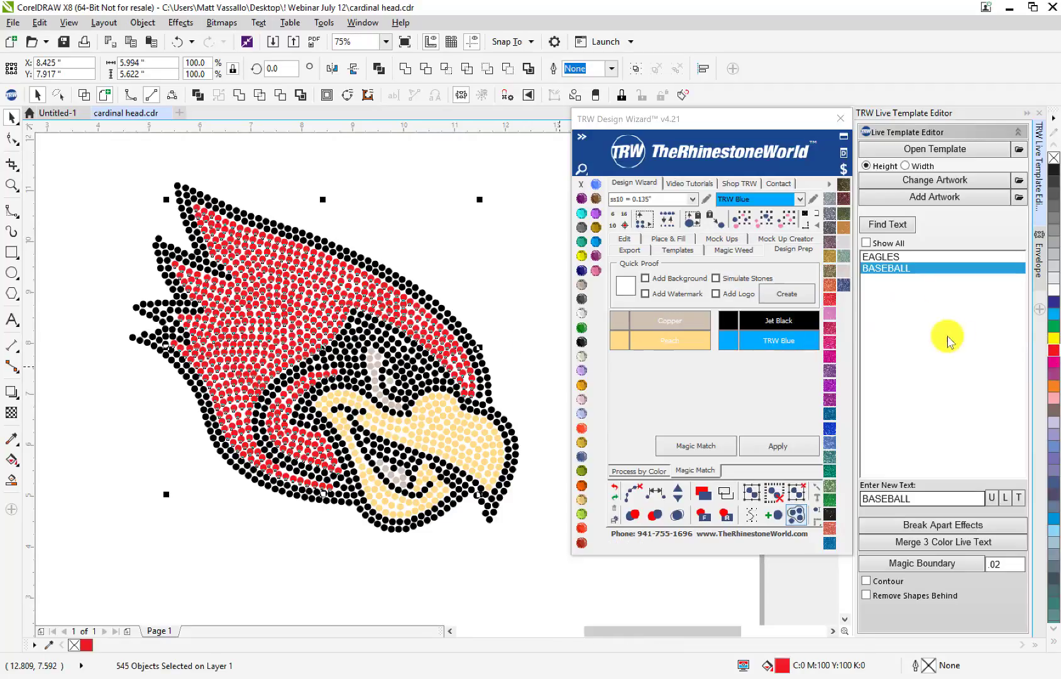
- Select all the black outline stones by colour and fill them with dark grey from the standard palette
{"action": "left_click", "coordinate": [464, 318]}
{"action": "left_click", "coordinate": [765, 219]}
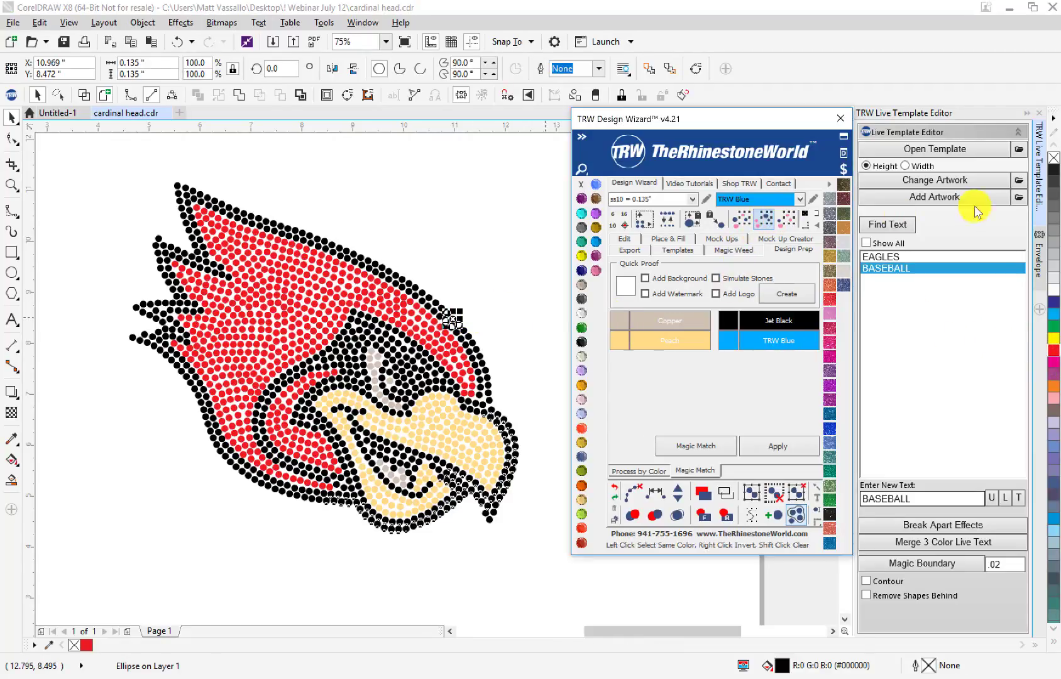
{"action": "left_click", "coordinate": [1054, 186]}
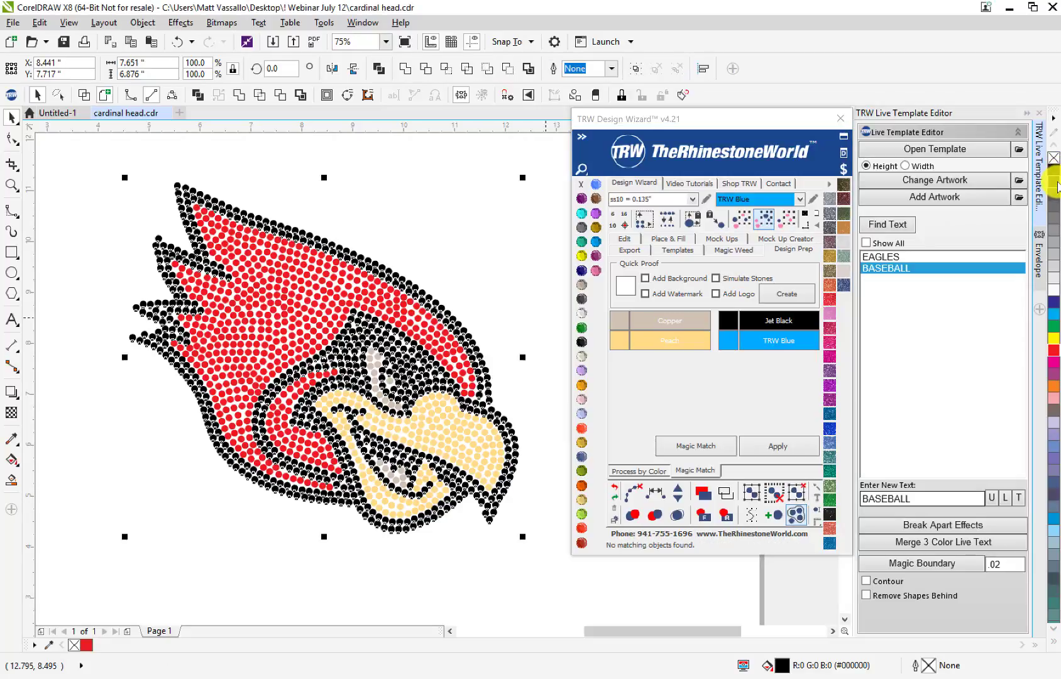
- Select one of the peach stones in the cardinal's beak
{"action": "left_click", "coordinate": [469, 444]}
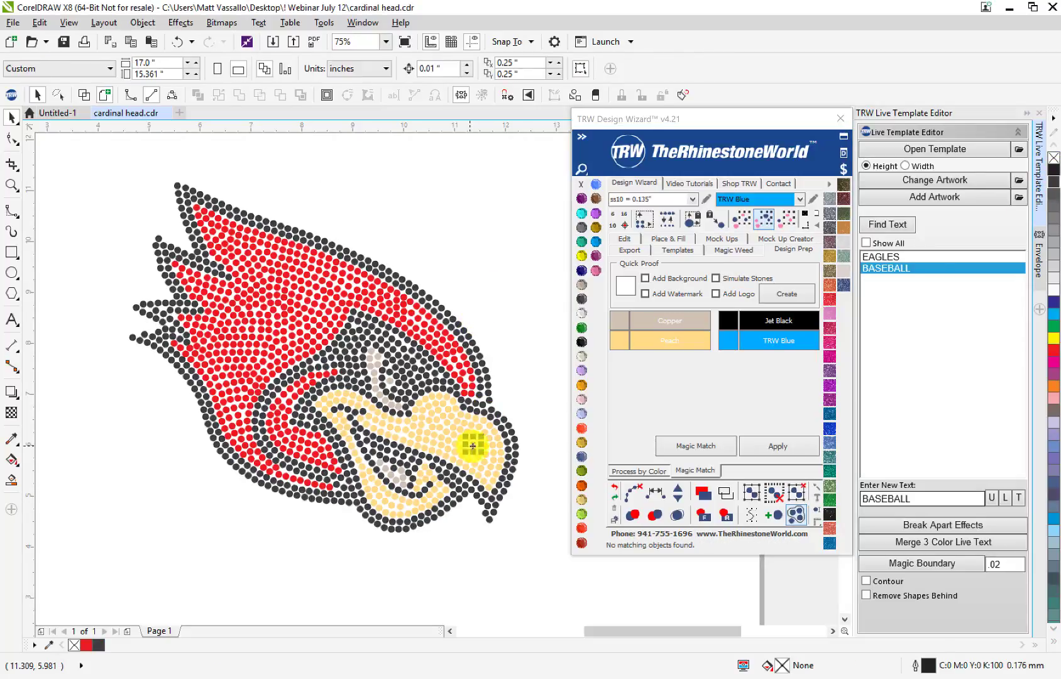
- Select all stones sharing the beak's peach color and recolor them yellow
{"action": "left_click", "coordinate": [764, 219]}
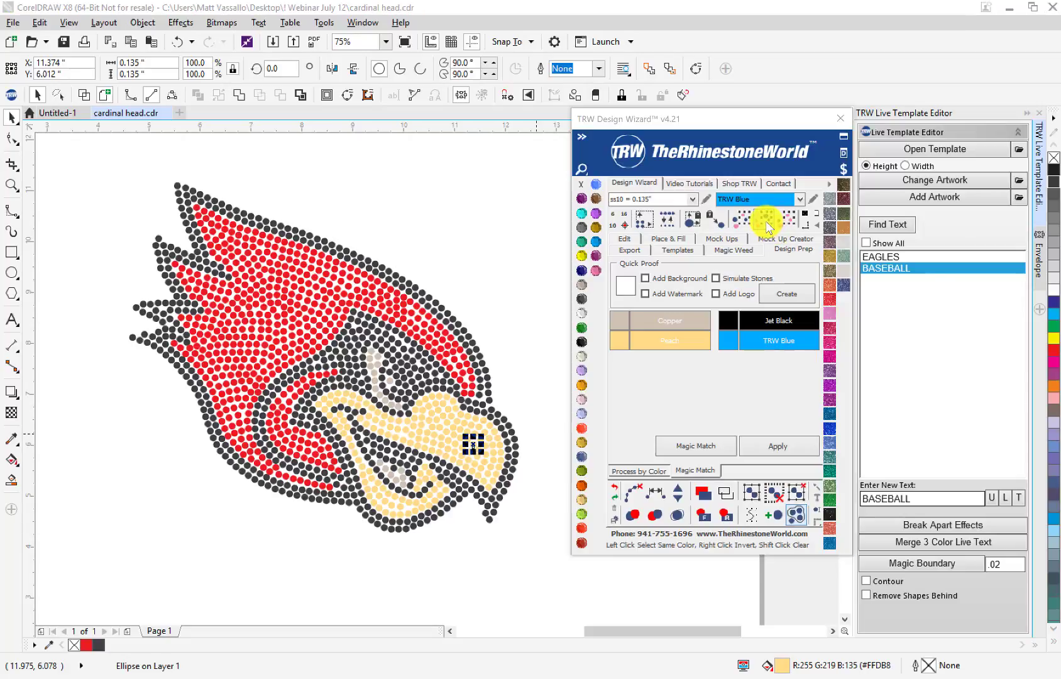
{"action": "left_click", "coordinate": [1054, 340]}
{"action": "left_click", "coordinate": [504, 253]}
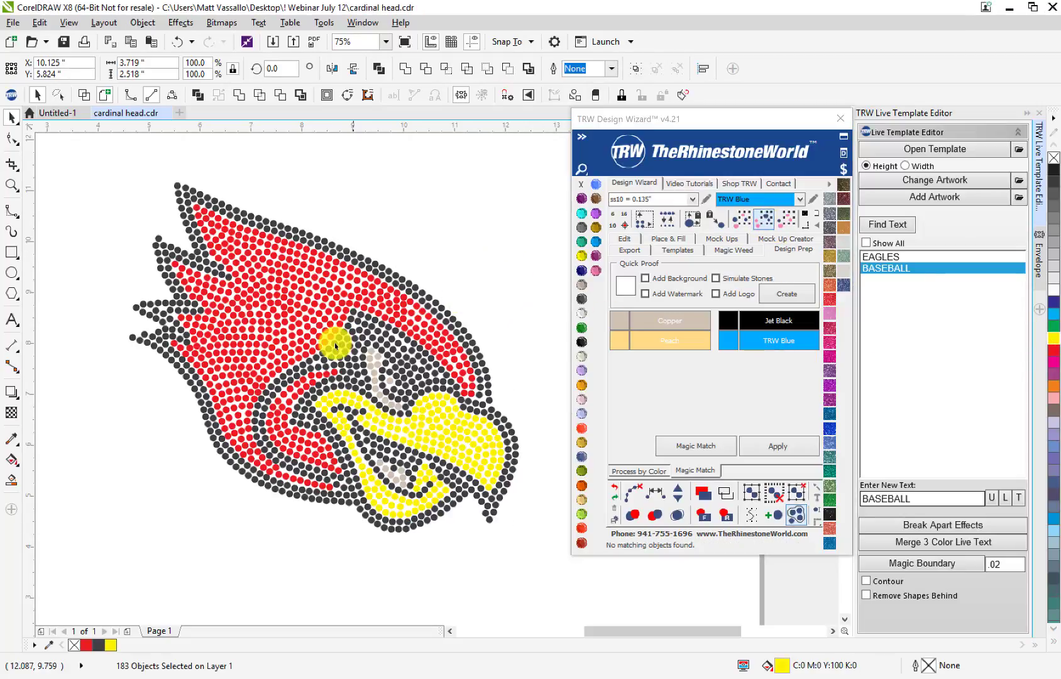
- Run Magic Match on all the stones of the cardinal head to find the closest rhinestone colors
{"action": "scroll", "coordinate": [335, 344], "scroll_direction": "down", "scroll_amount": 1}
{"action": "left_click_drag", "start_coordinate": [227, 217], "coordinate": [465, 469]}
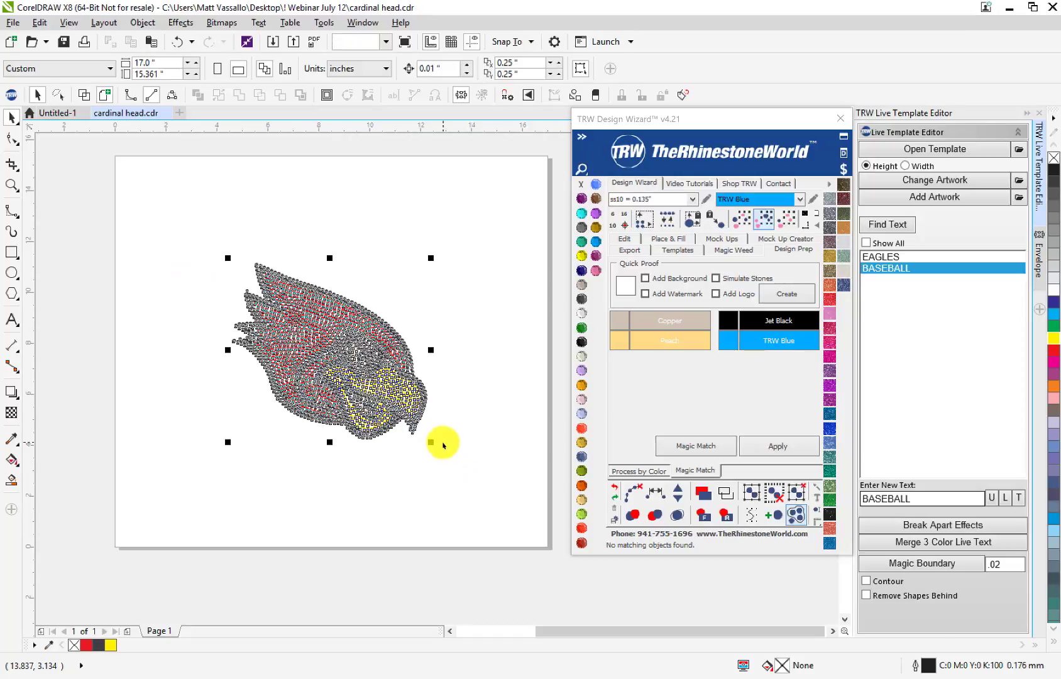
{"action": "left_click", "coordinate": [700, 450]}
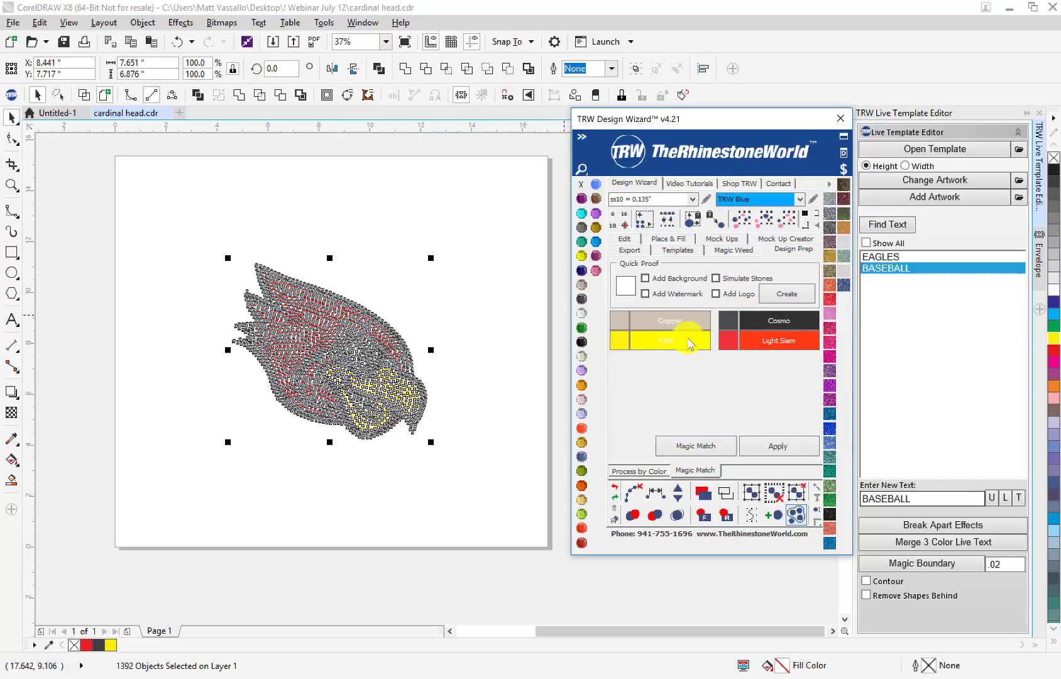
{"action": "scroll", "coordinate": [387, 331], "scroll_direction": "up", "scroll_amount": 1}
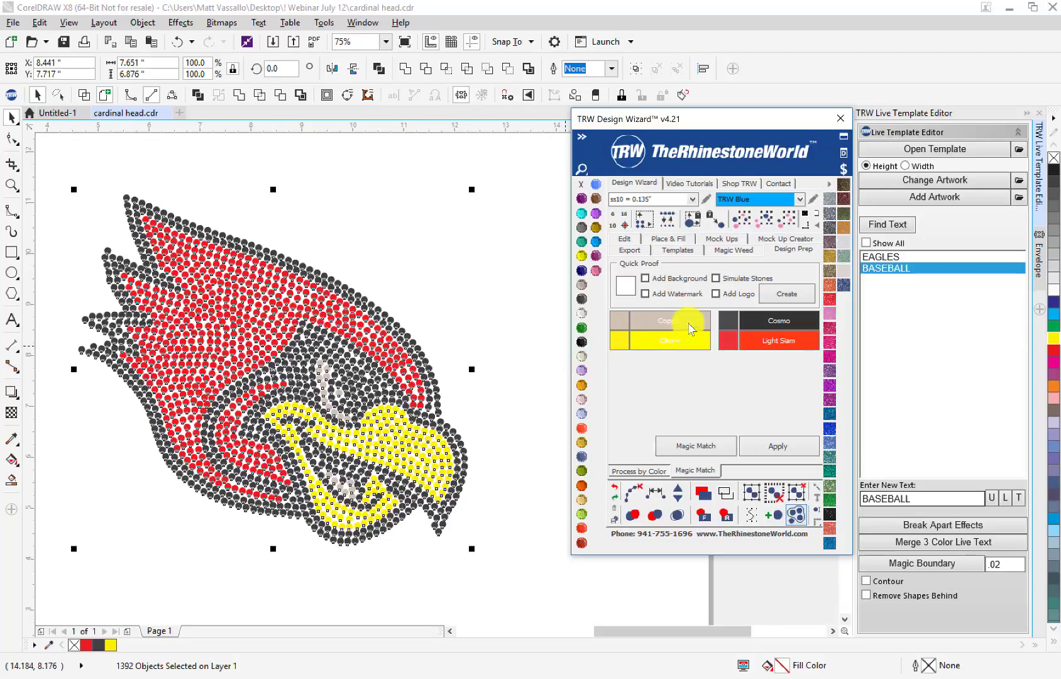
{"action": "left_click", "coordinate": [415, 299]}
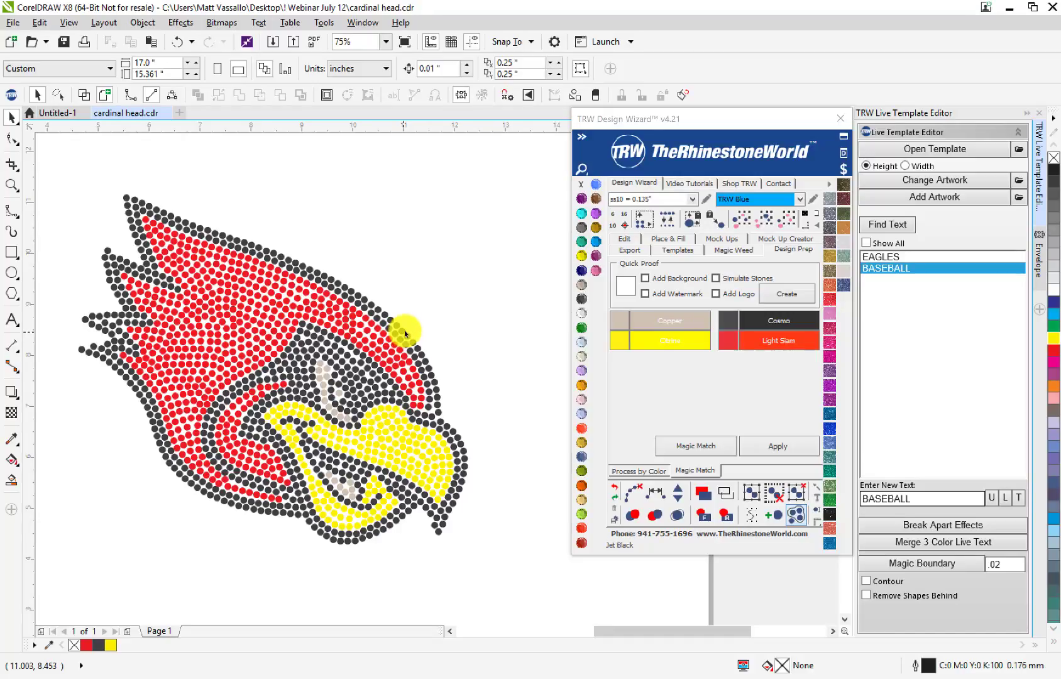
{"action": "left_click", "coordinate": [402, 330]}
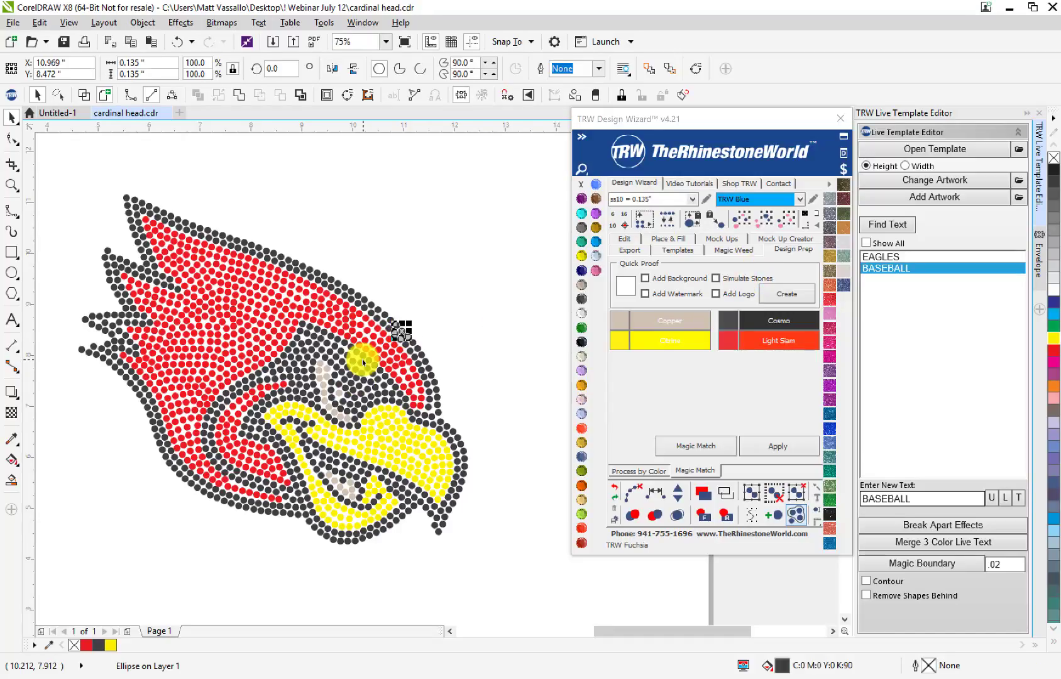
{"action": "left_click", "coordinate": [439, 329]}
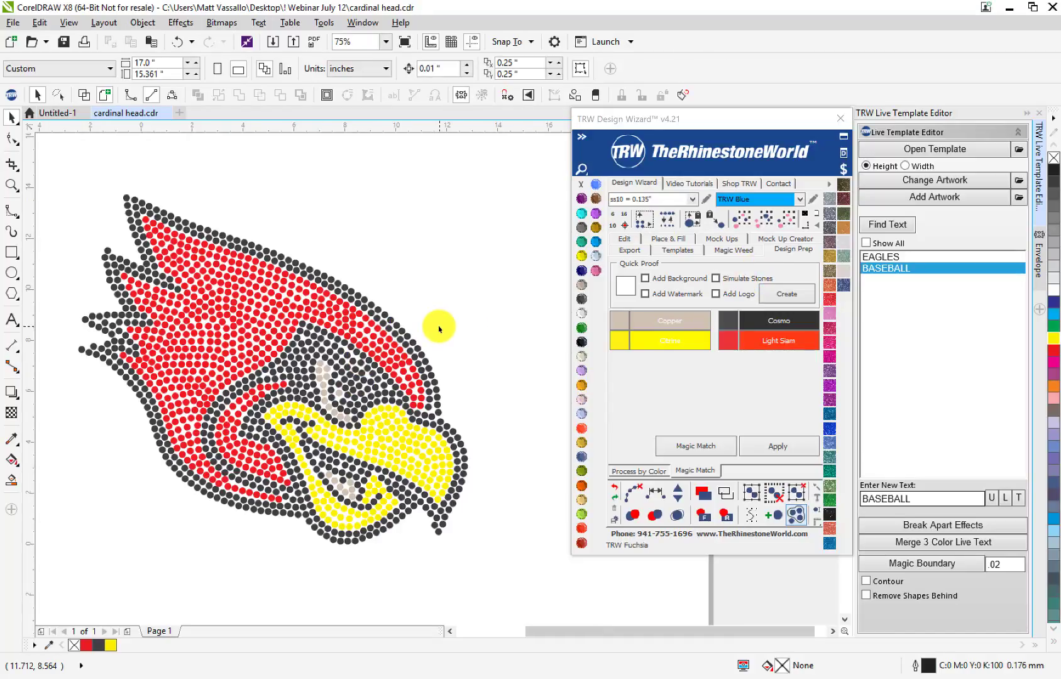
{"action": "scroll", "coordinate": [439, 328], "scroll_direction": "down", "scroll_amount": 1}
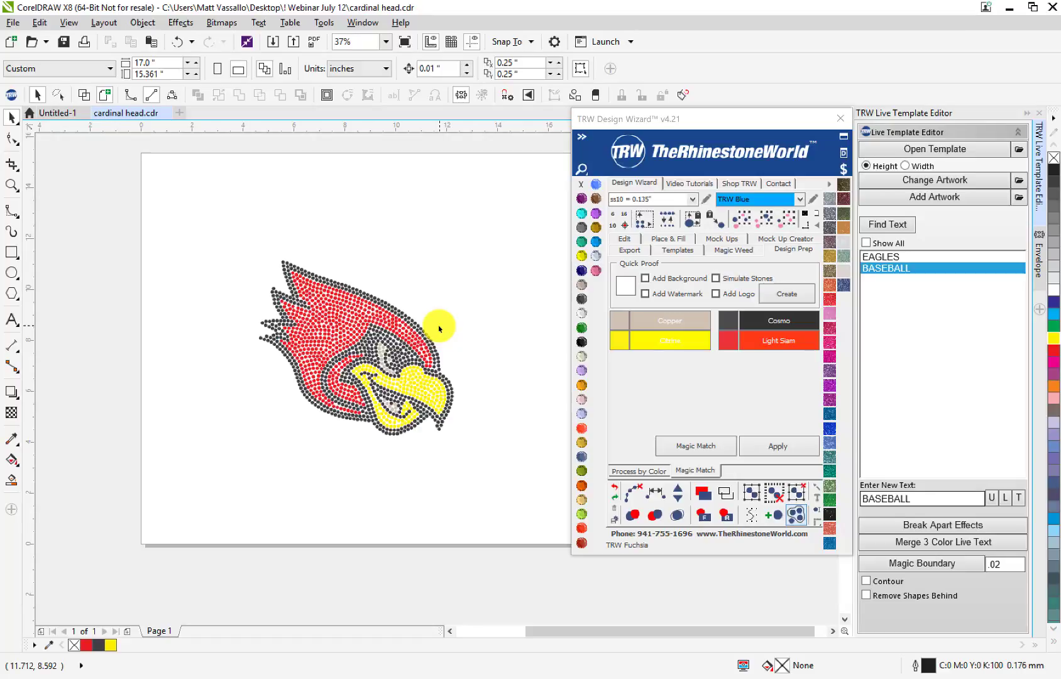
{"action": "scroll", "coordinate": [438, 329], "scroll_direction": "up", "scroll_amount": 1}
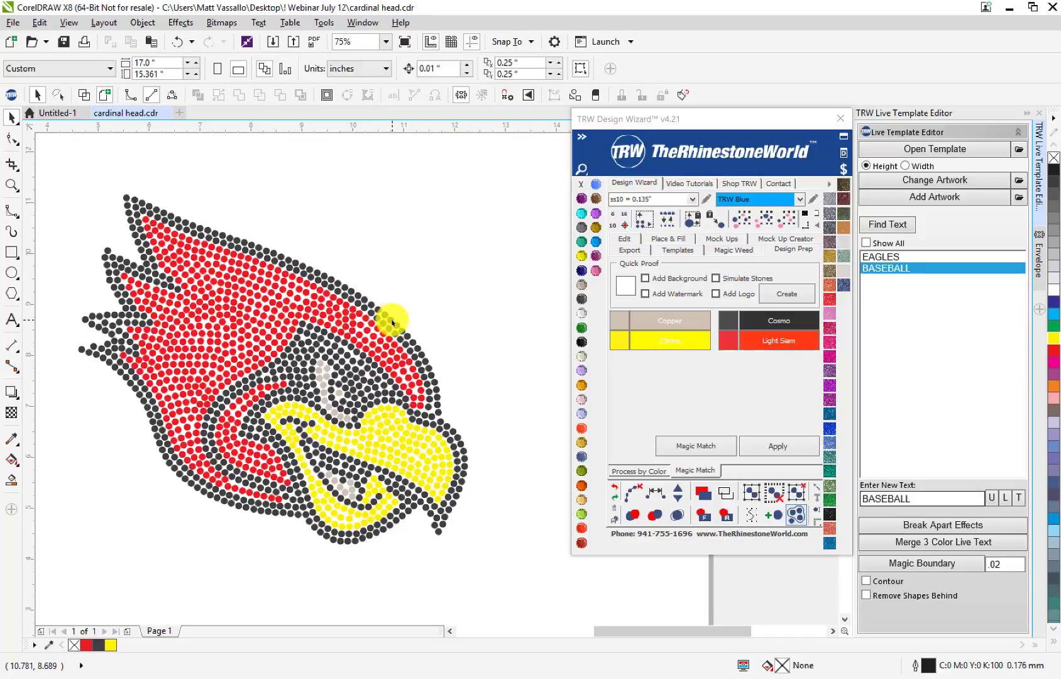
{"action": "scroll", "coordinate": [391, 322], "scroll_direction": "down", "scroll_amount": 1}
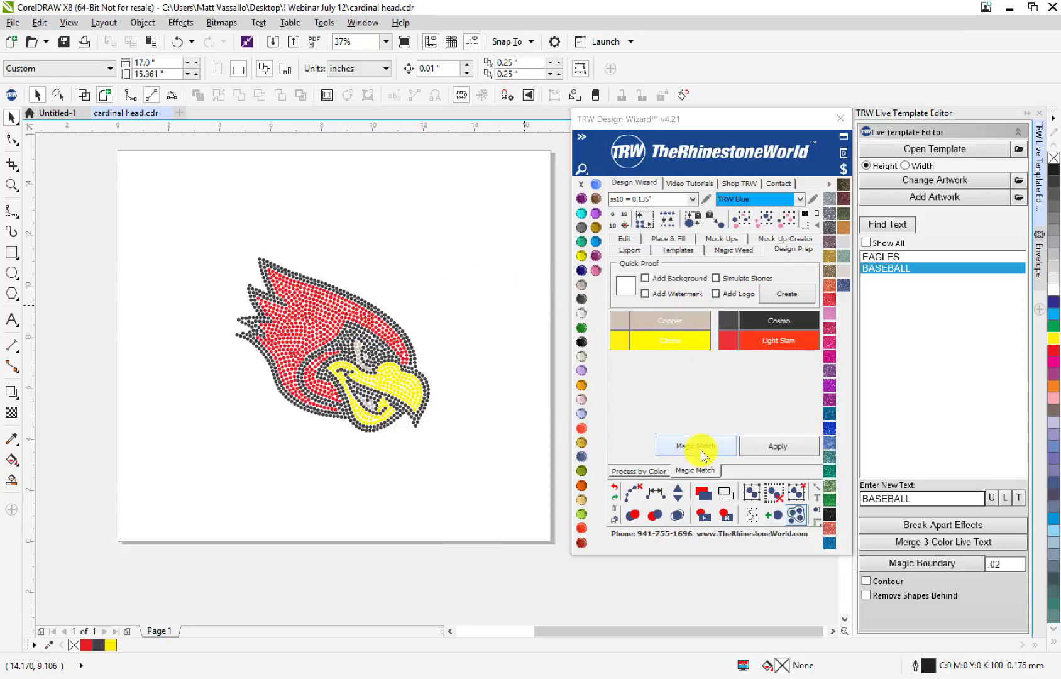
- Process the cardinal head by color, assigning Citrine to the yellow stones, Jet Black to the dark gray ones and Crystal to the copper ones
{"action": "left_click", "coordinate": [635, 473]}
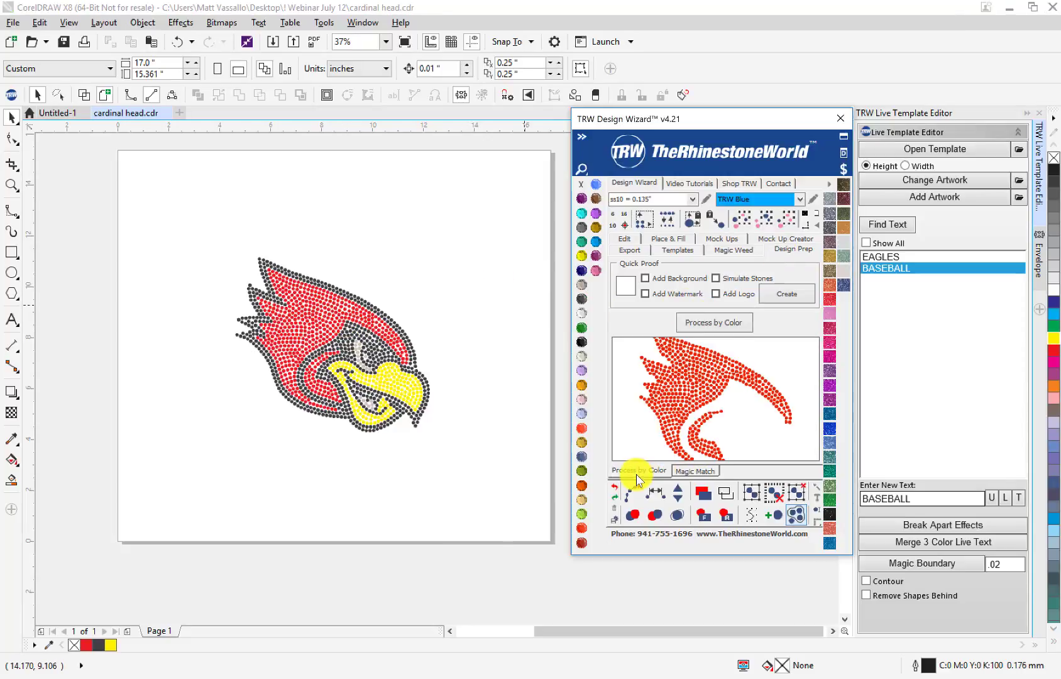
{"action": "left_click", "coordinate": [714, 325]}
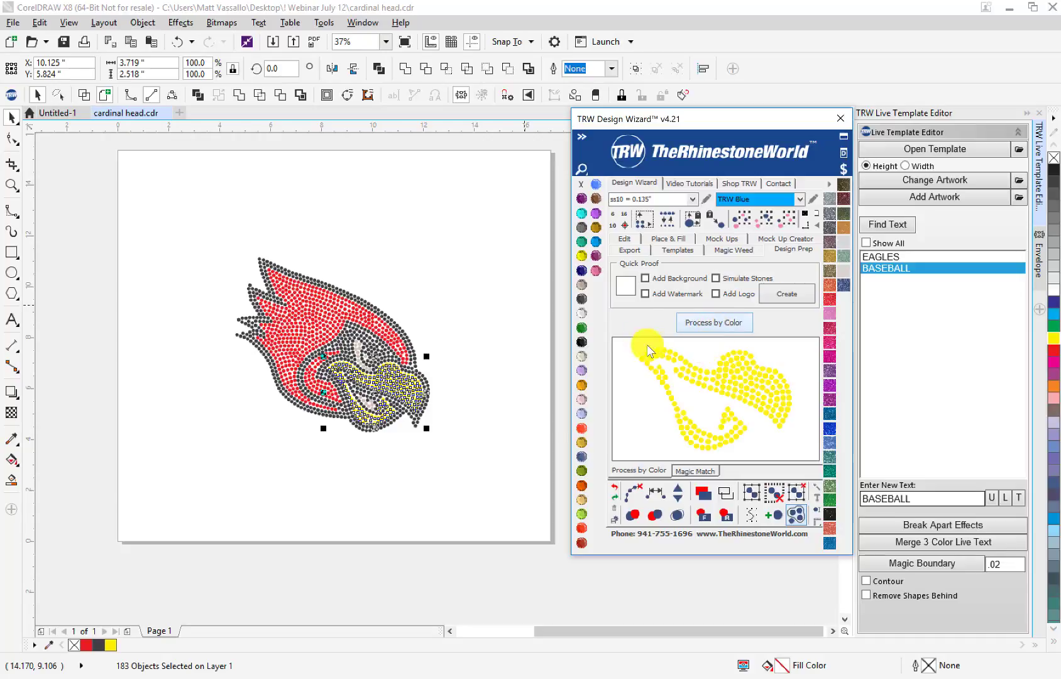
{"action": "left_click", "coordinate": [581, 256]}
{"action": "left_click", "coordinate": [715, 323]}
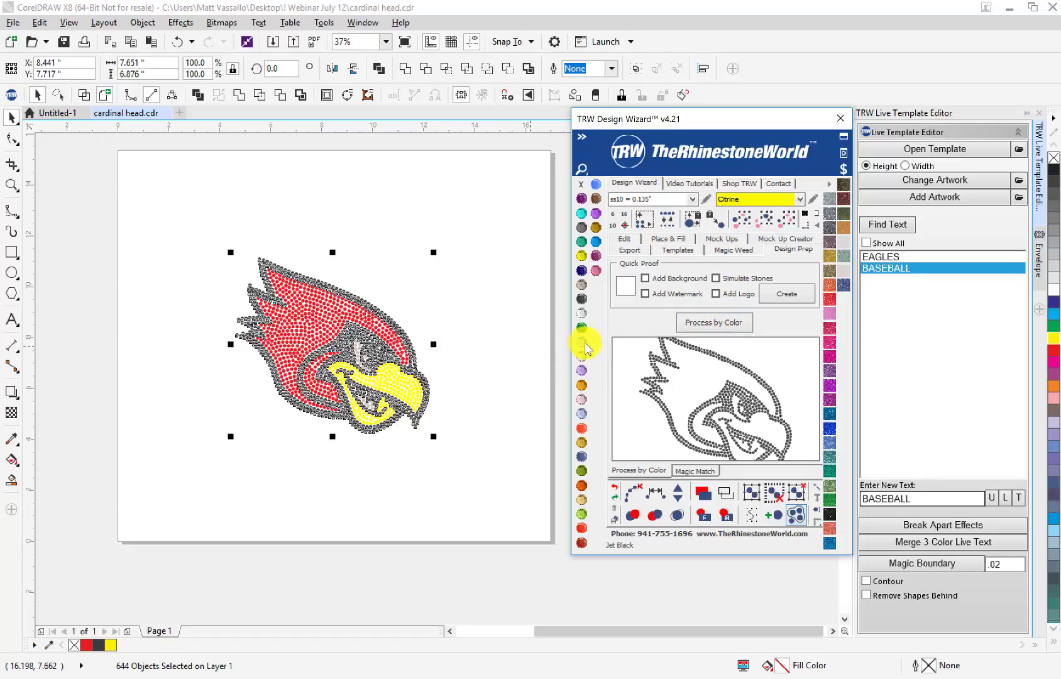
{"action": "left_click", "coordinate": [583, 343]}
{"action": "left_click", "coordinate": [707, 323]}
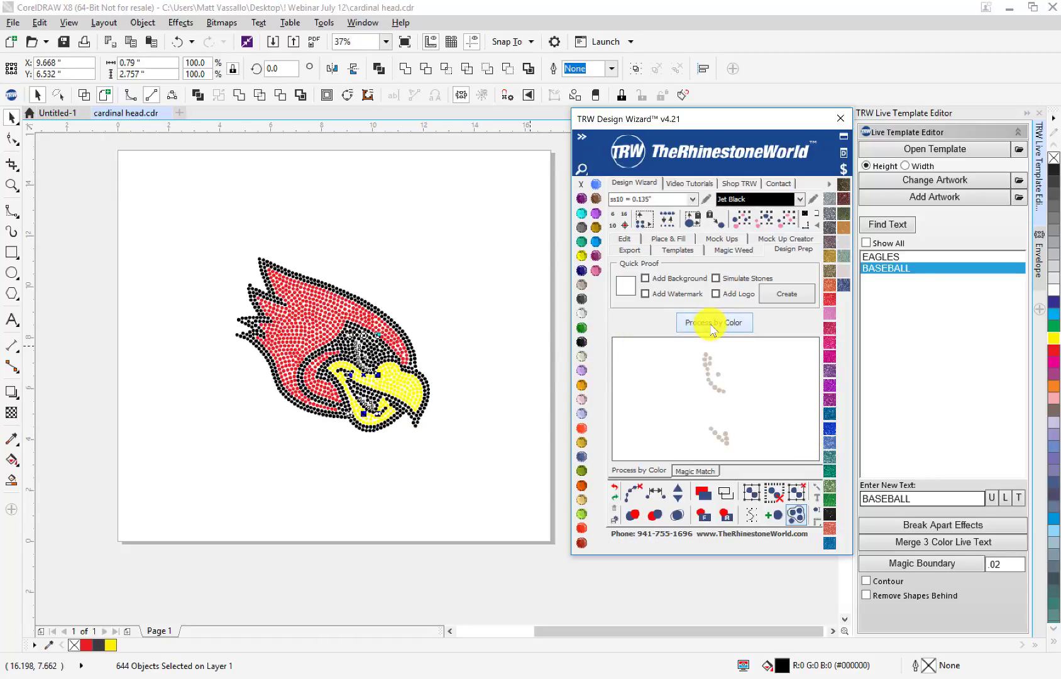
{"action": "left_click", "coordinate": [588, 313]}
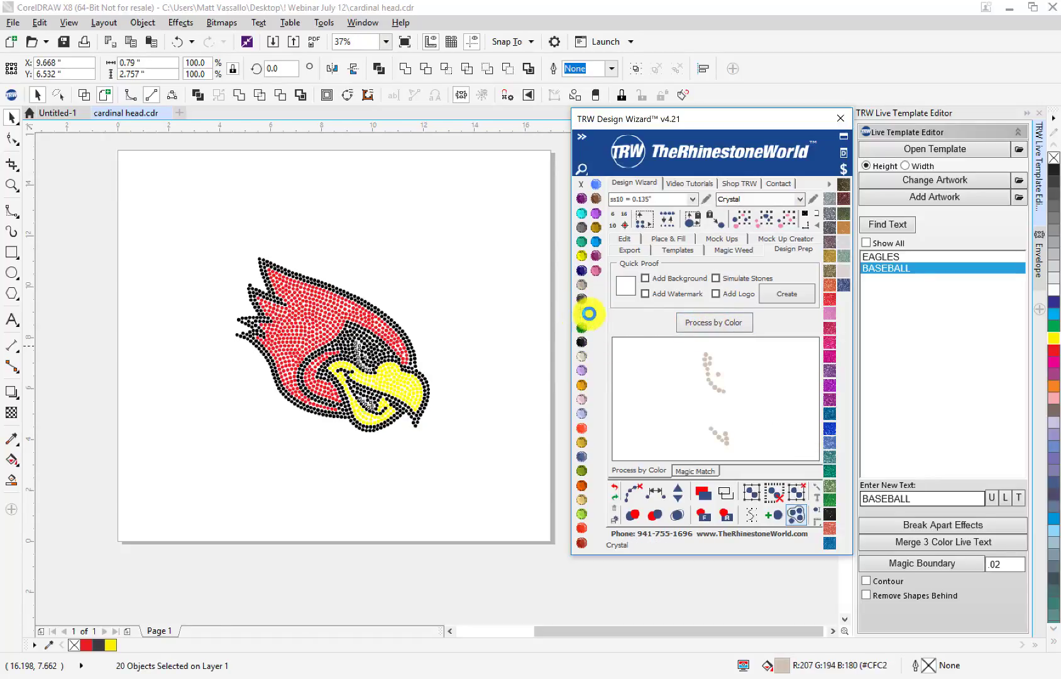
{"action": "left_click", "coordinate": [698, 323]}
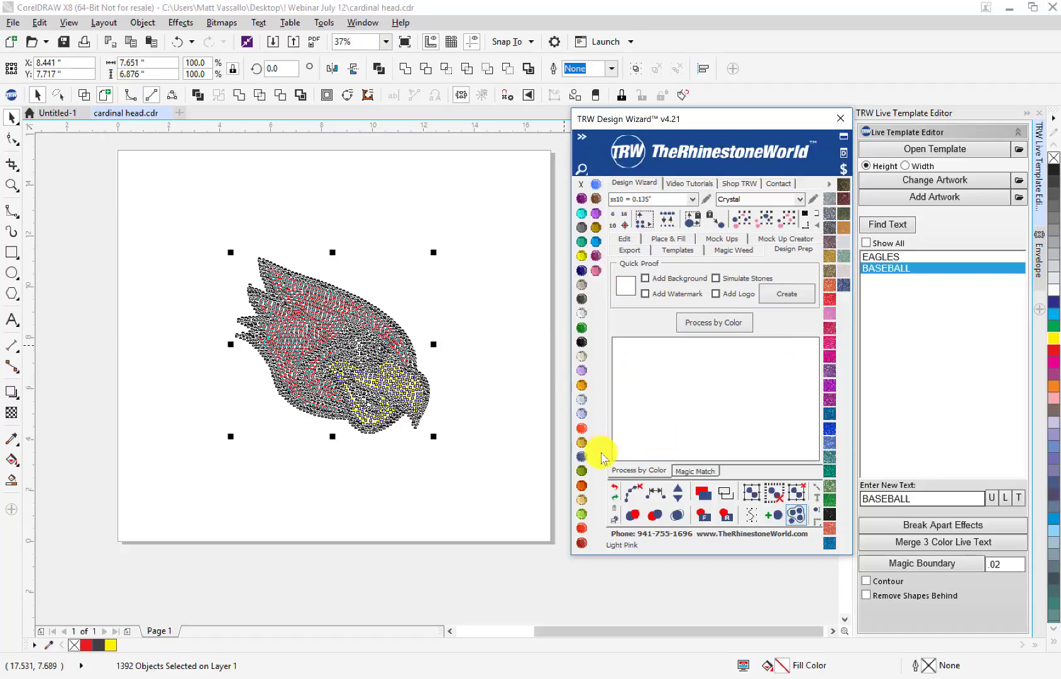
- Select all the red stones of the cardinal head by matching color and recolor them Red Siam
{"action": "left_click", "coordinate": [582, 526]}
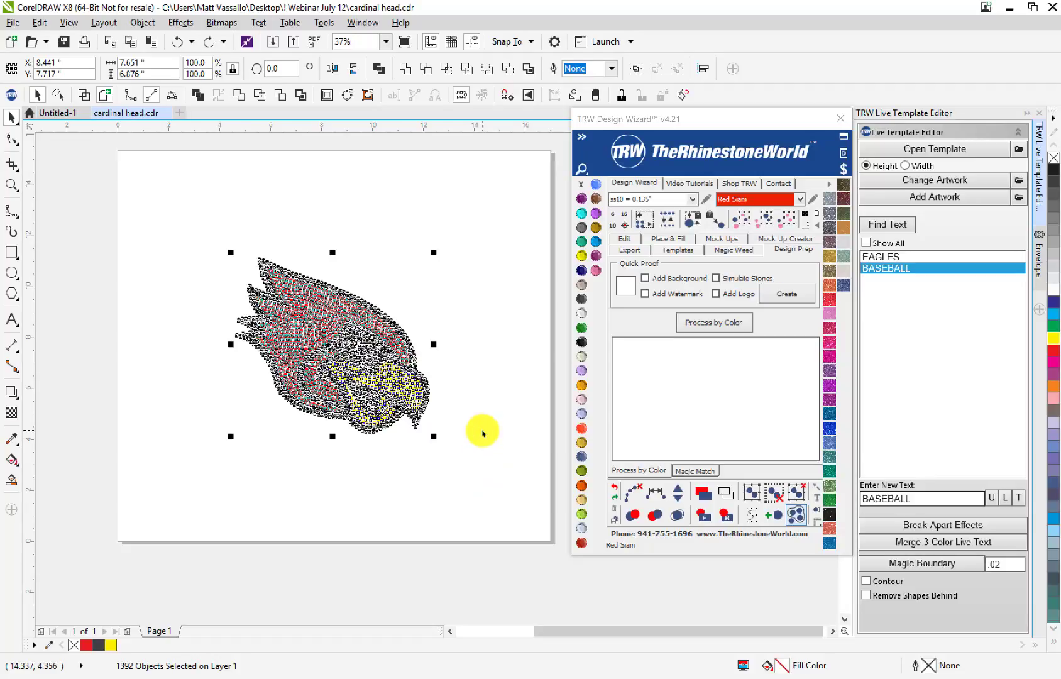
{"action": "left_click", "coordinate": [483, 431]}
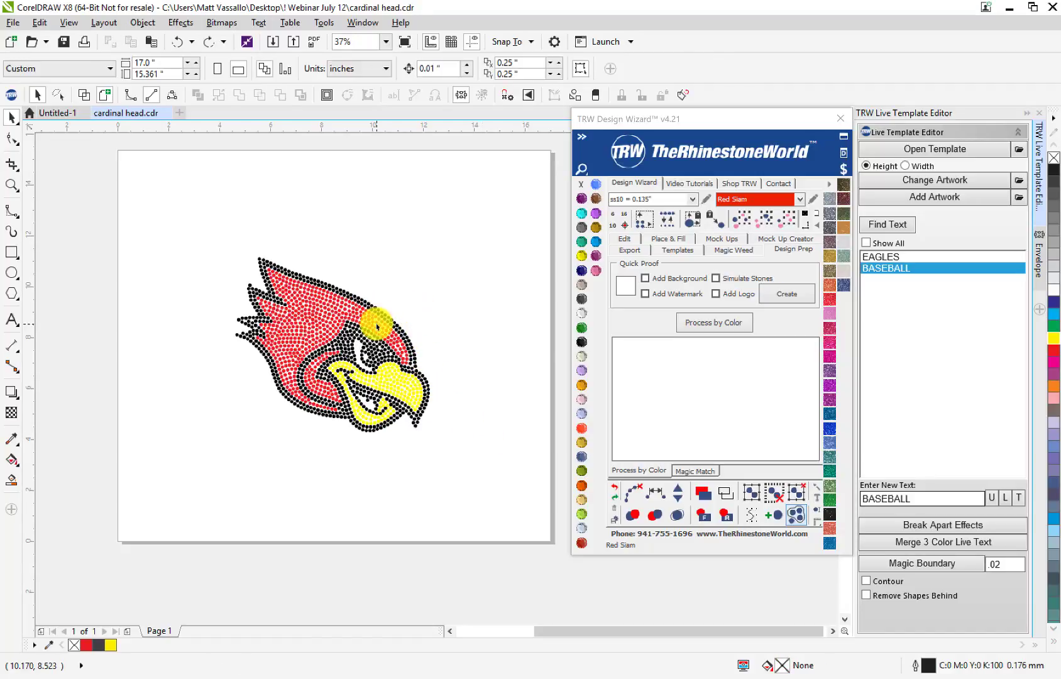
{"action": "left_click", "coordinate": [377, 326]}
{"action": "left_click", "coordinate": [764, 219]}
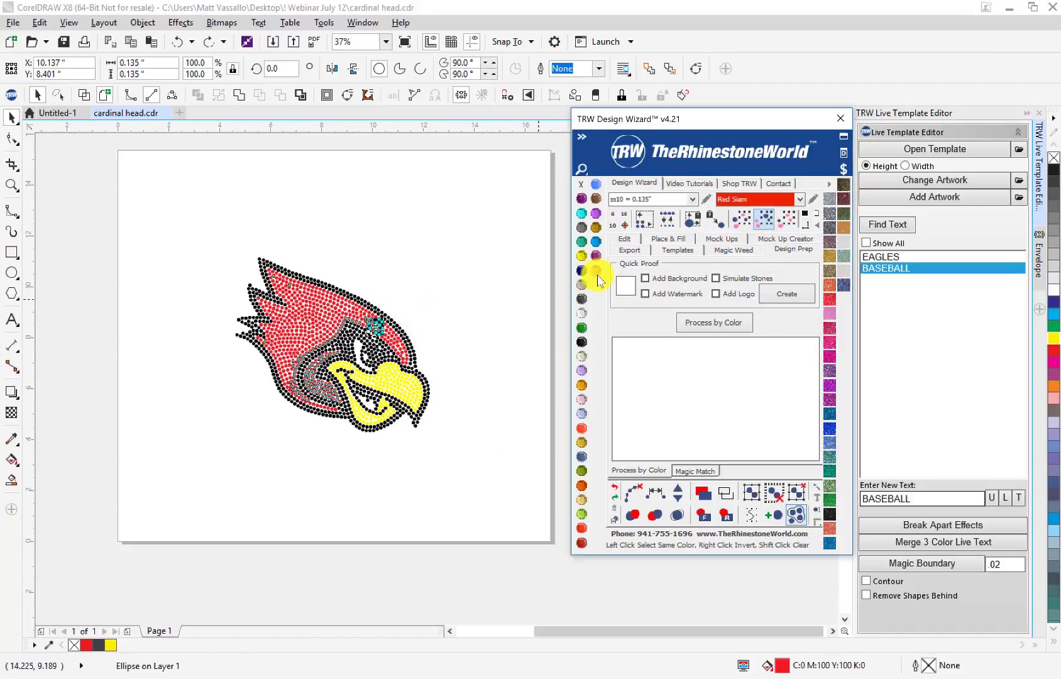
{"action": "left_click", "coordinate": [596, 272]}
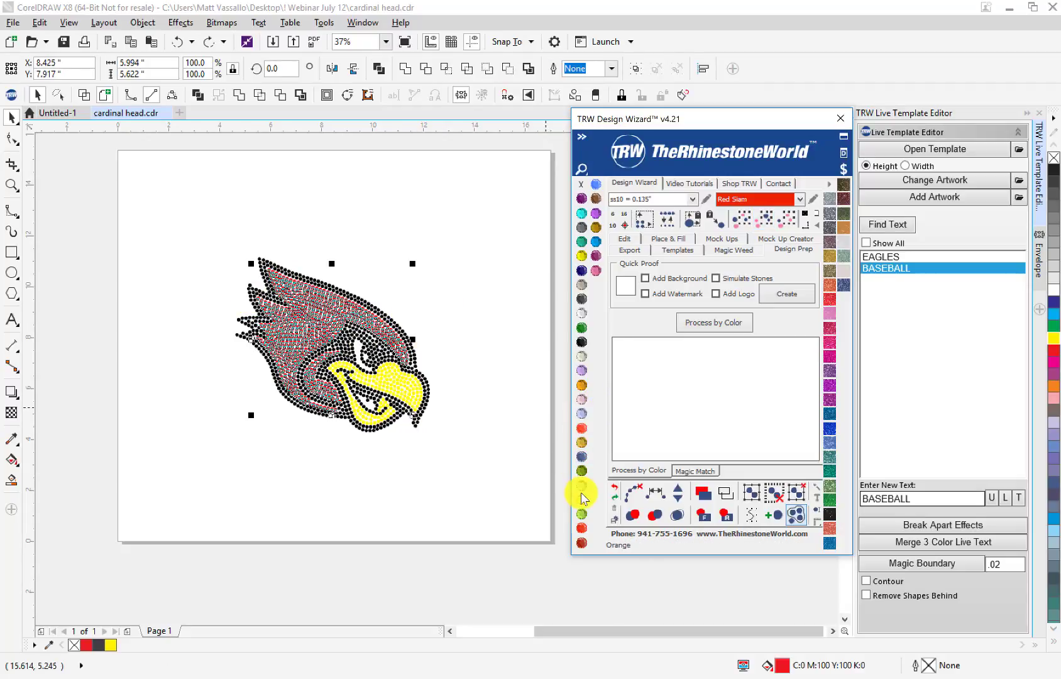
{"action": "left_click", "coordinate": [581, 528]}
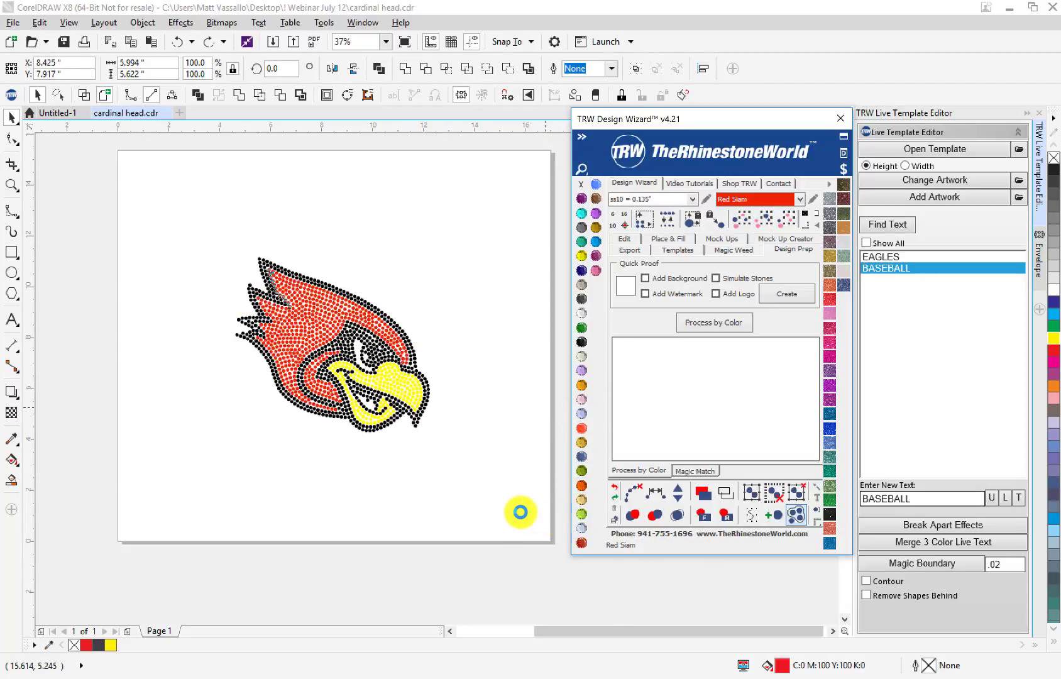
{"action": "left_click", "coordinate": [442, 358]}
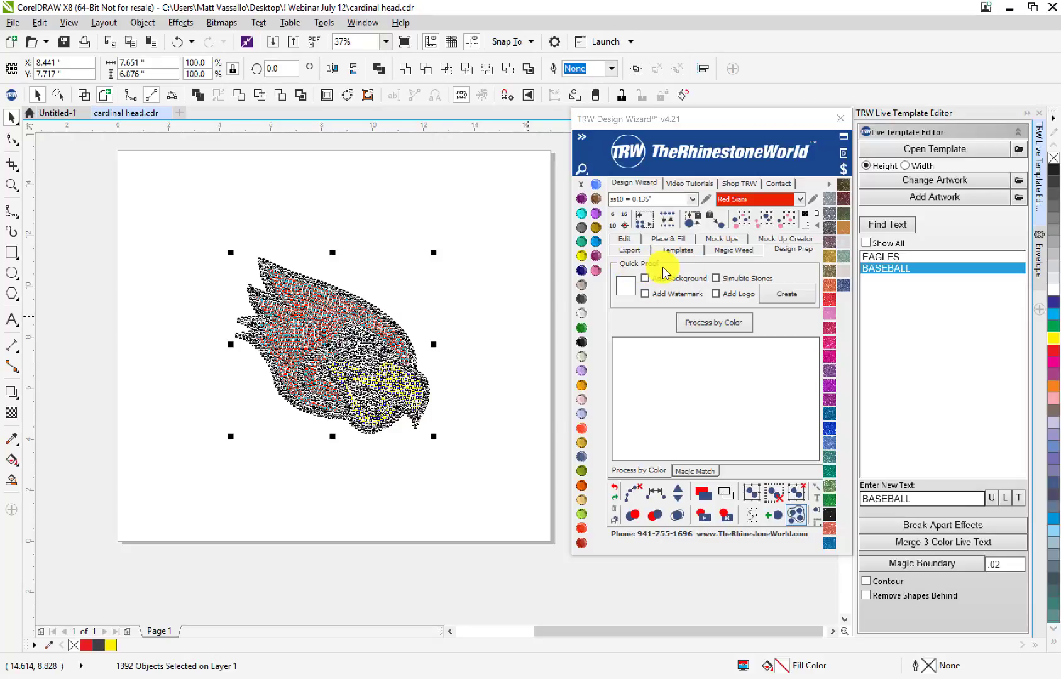
- Create a quick proof of the whole cardinal head with a gray #C4C4C4 background and simulated stones
{"action": "left_click", "coordinate": [645, 279]}
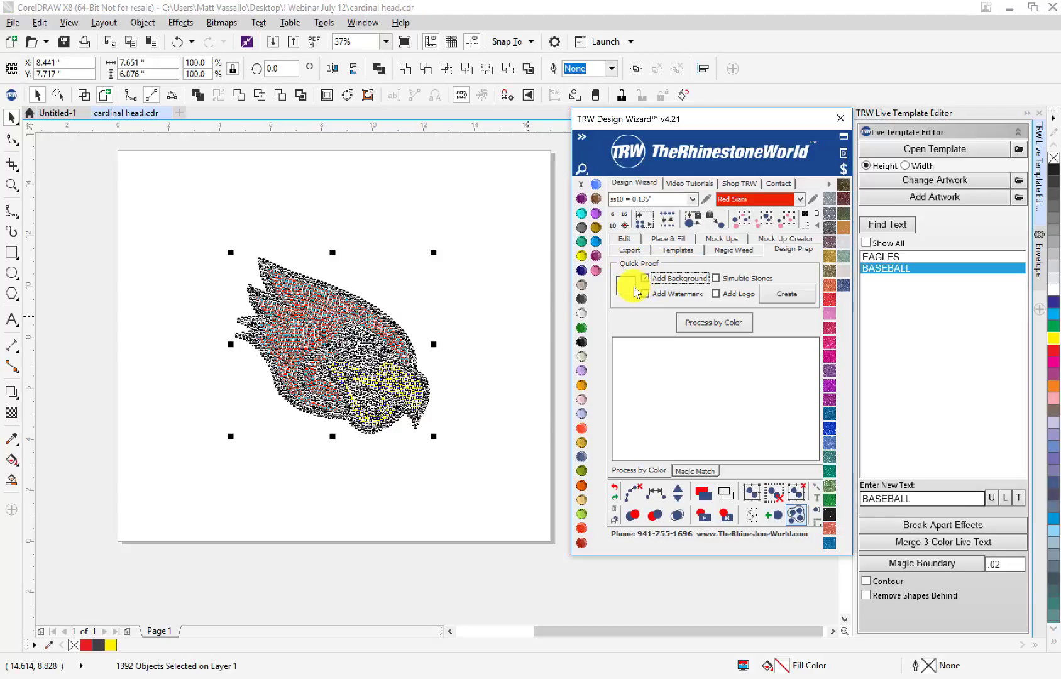
{"action": "left_click", "coordinate": [629, 289]}
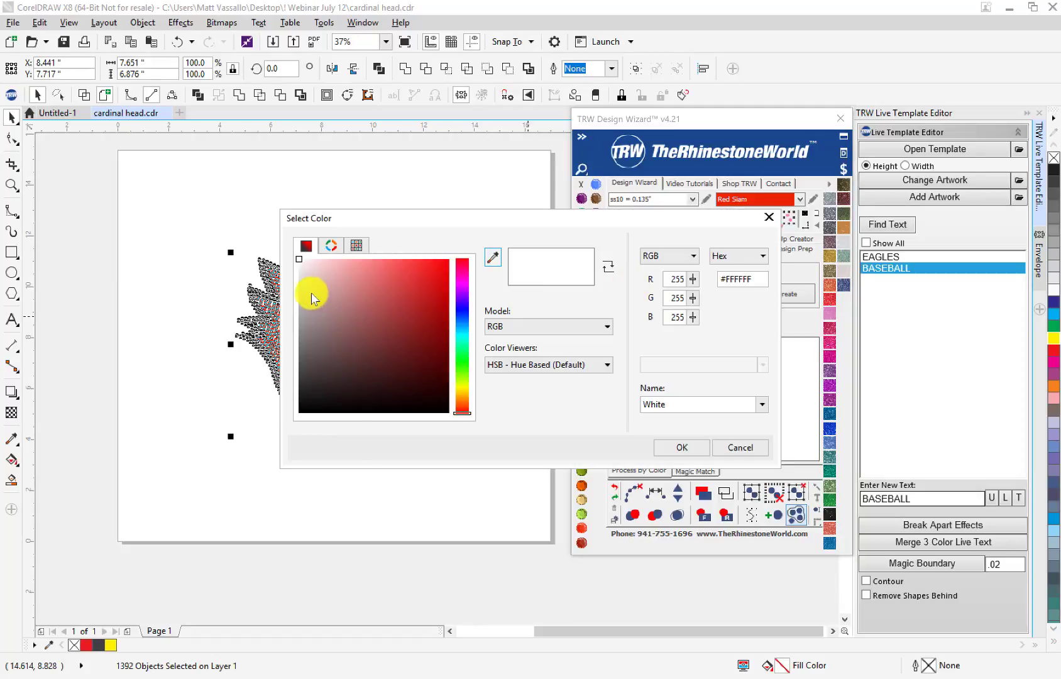
{"action": "left_click", "coordinate": [297, 293]}
{"action": "left_click_drag", "start_coordinate": [297, 293], "coordinate": [298, 295]}
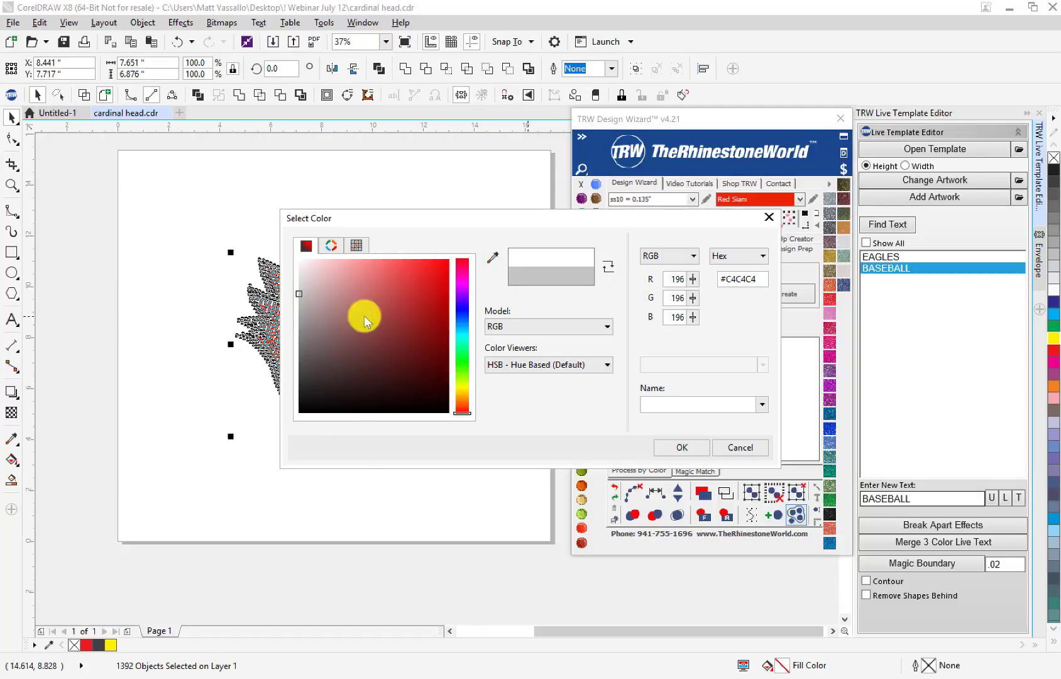
{"action": "left_click", "coordinate": [684, 447]}
{"action": "left_click", "coordinate": [716, 278]}
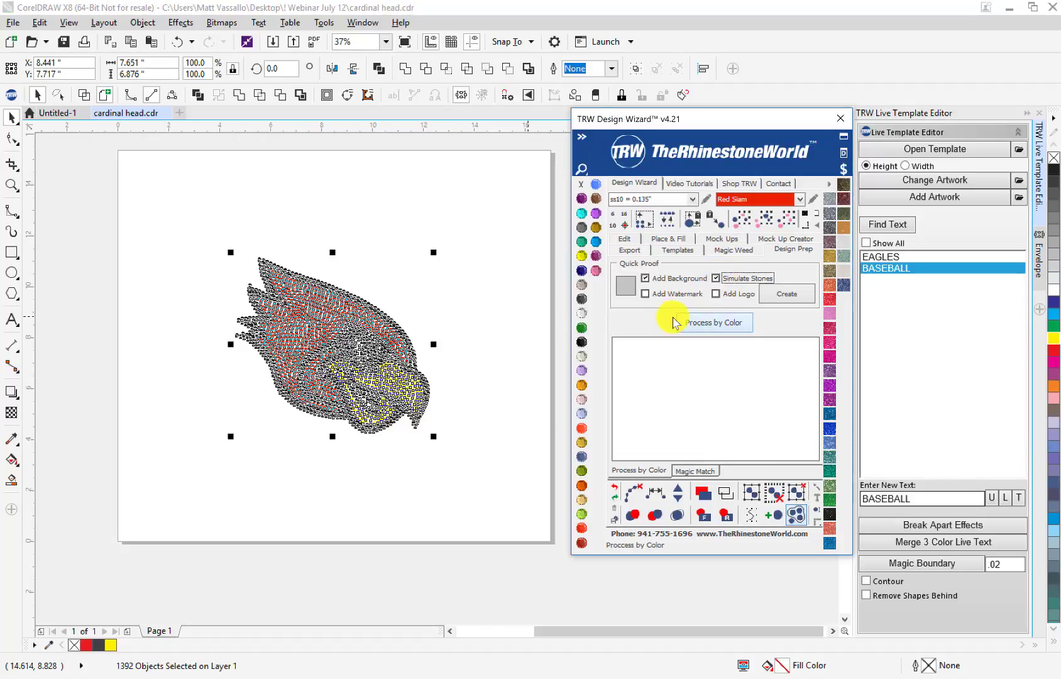
{"action": "left_click", "coordinate": [790, 294]}
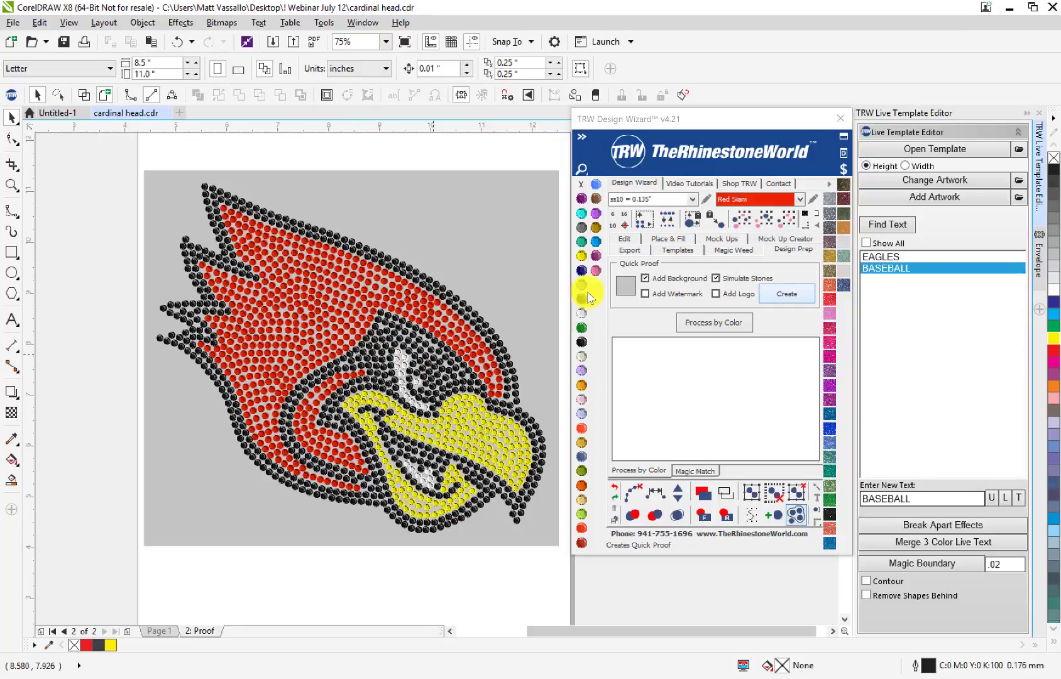
- Place a small and a larger bling sparkle on the upper edge of the cardinal head in the proof
{"action": "left_click", "coordinate": [712, 240]}
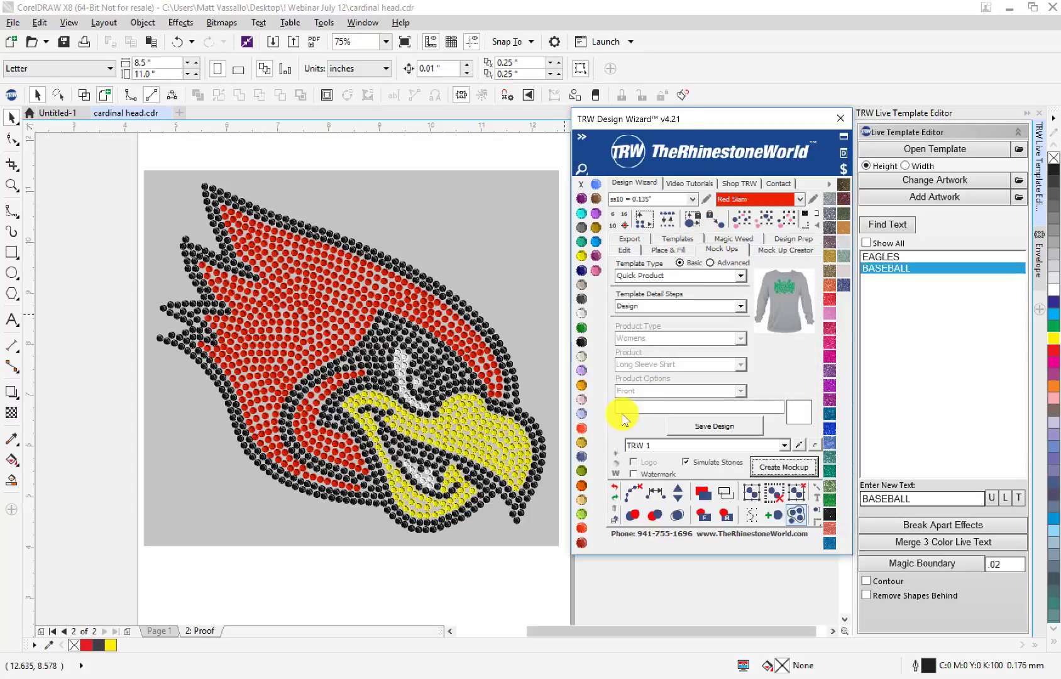
{"action": "left_click", "coordinate": [618, 456]}
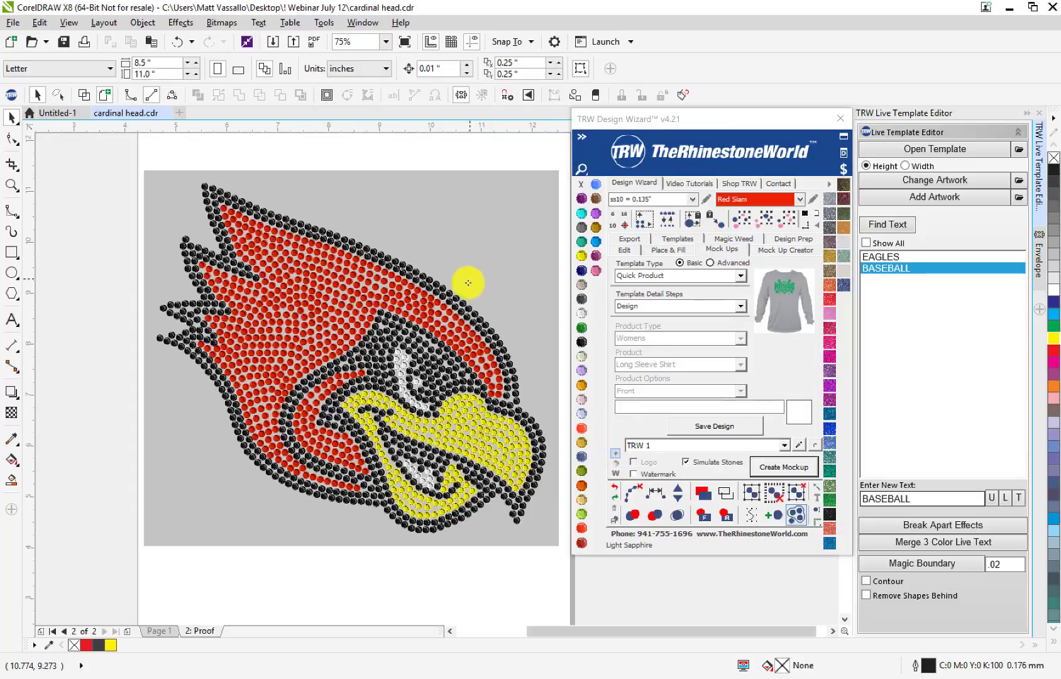
{"action": "left_click", "coordinate": [469, 302]}
{"action": "left_click", "coordinate": [512, 370]}
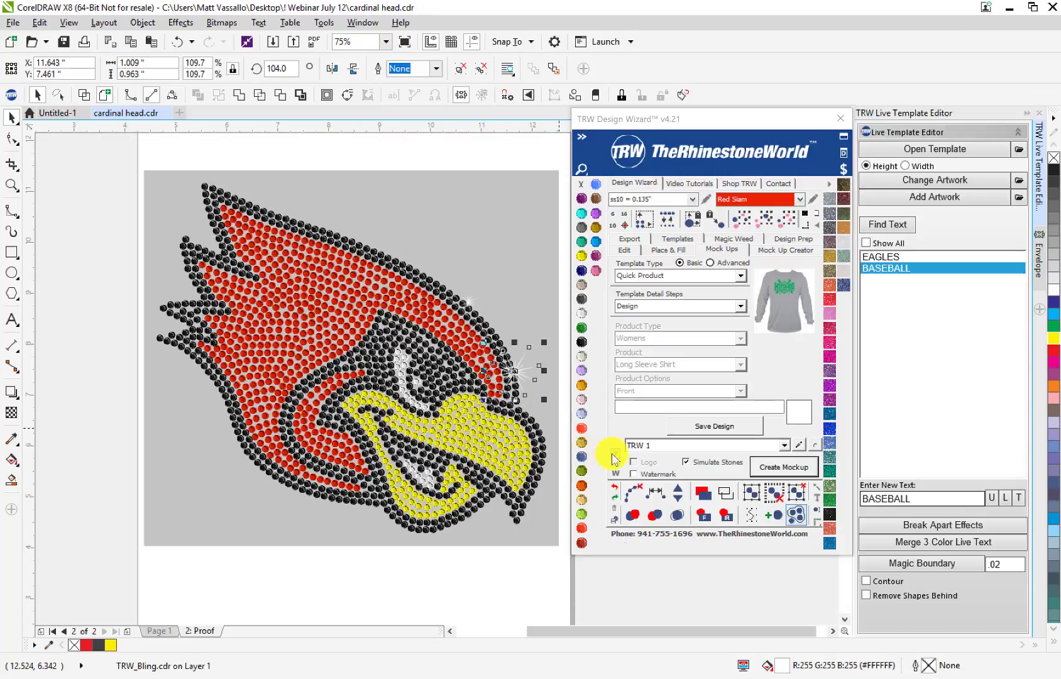
- Remove the two bling sparkles from the proof
{"action": "left_click", "coordinate": [536, 384]}
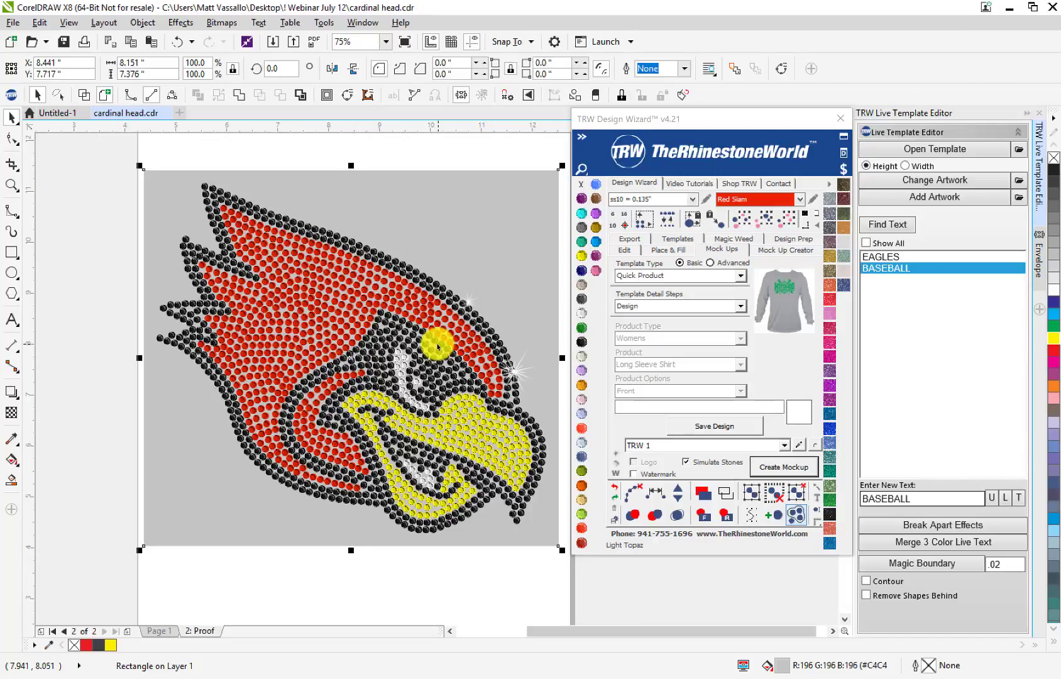
{"action": "left_click", "coordinate": [519, 372]}
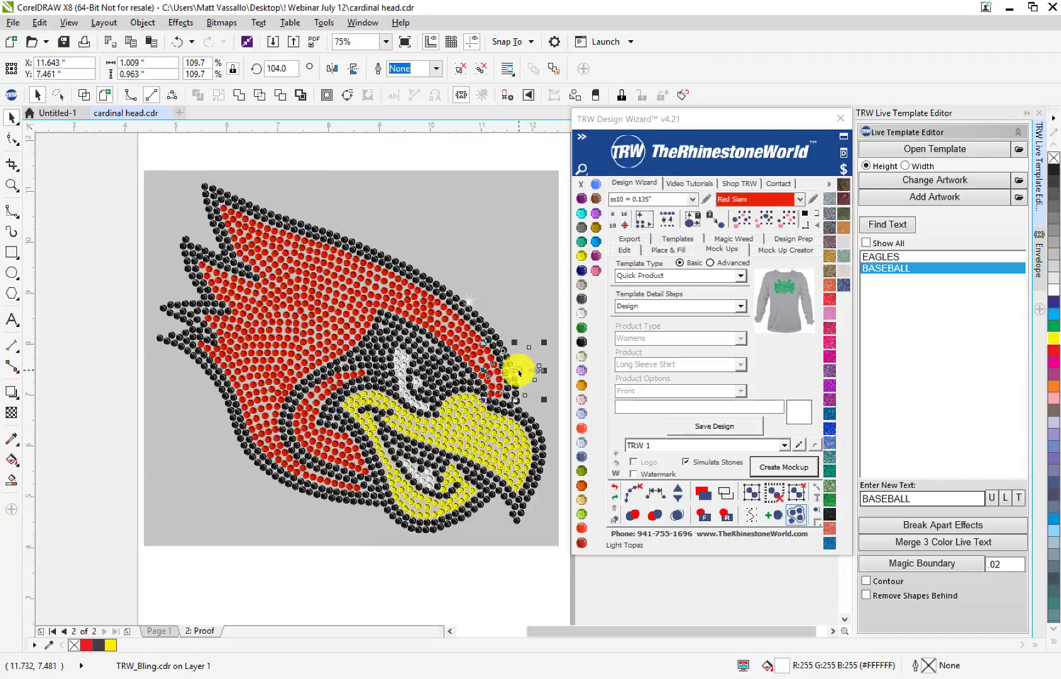
{"action": "key", "text": "Escape"}
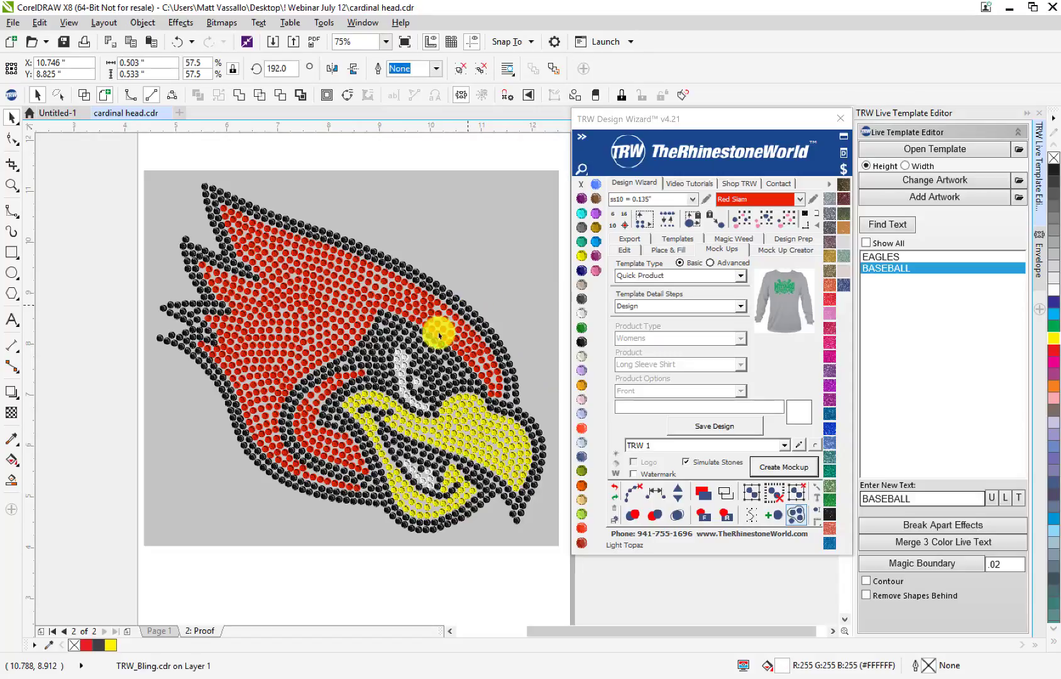
{"action": "scroll", "coordinate": [435, 334], "scroll_direction": "down", "scroll_amount": 1}
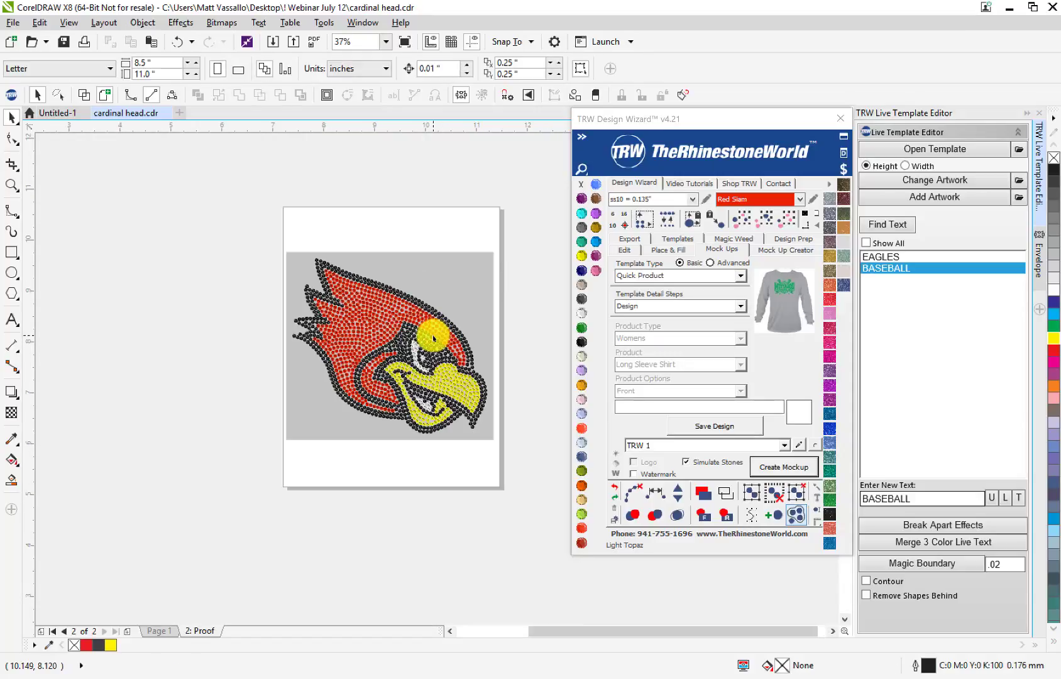
{"action": "scroll", "coordinate": [434, 338], "scroll_direction": "up", "scroll_amount": 1}
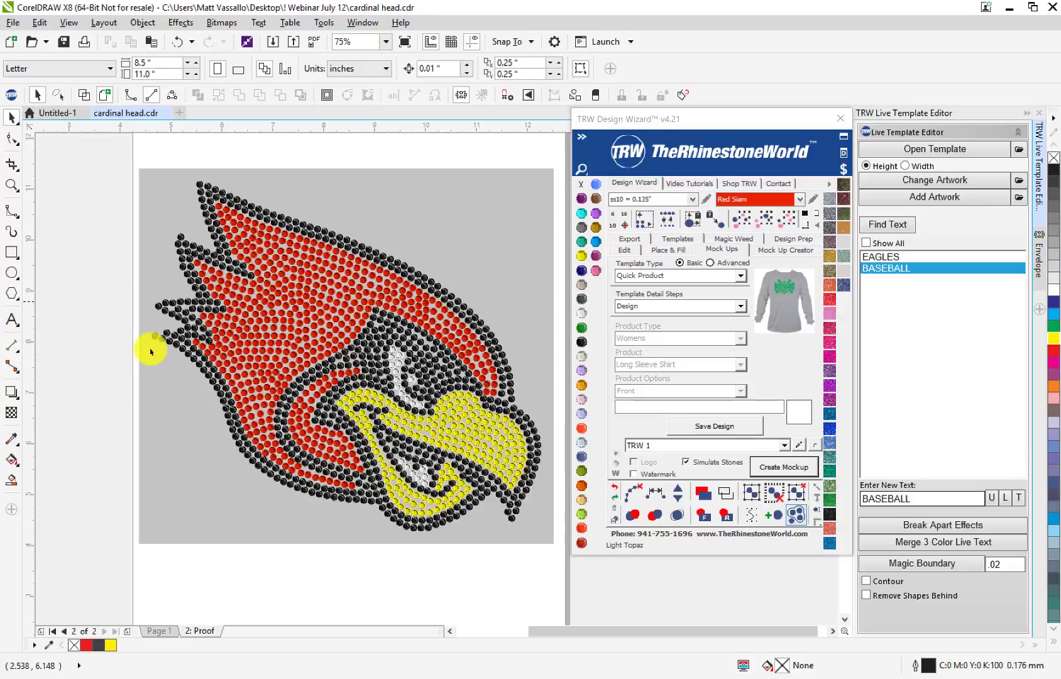
{"action": "scroll", "coordinate": [159, 355], "scroll_direction": "down", "scroll_amount": 1}
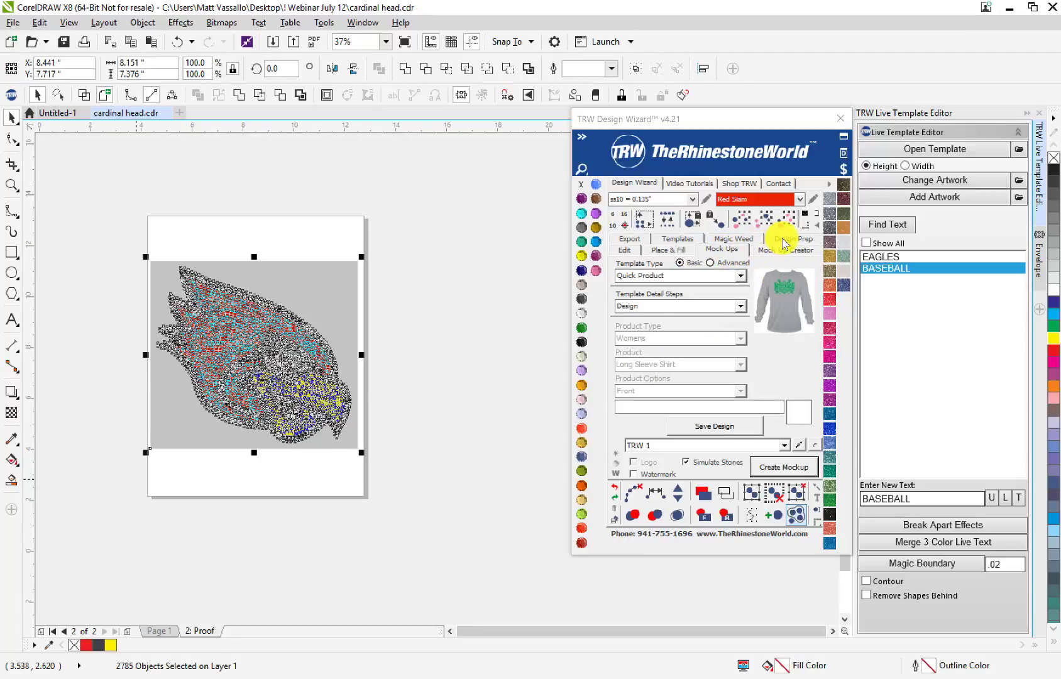
{"action": "left_click", "coordinate": [782, 240]}
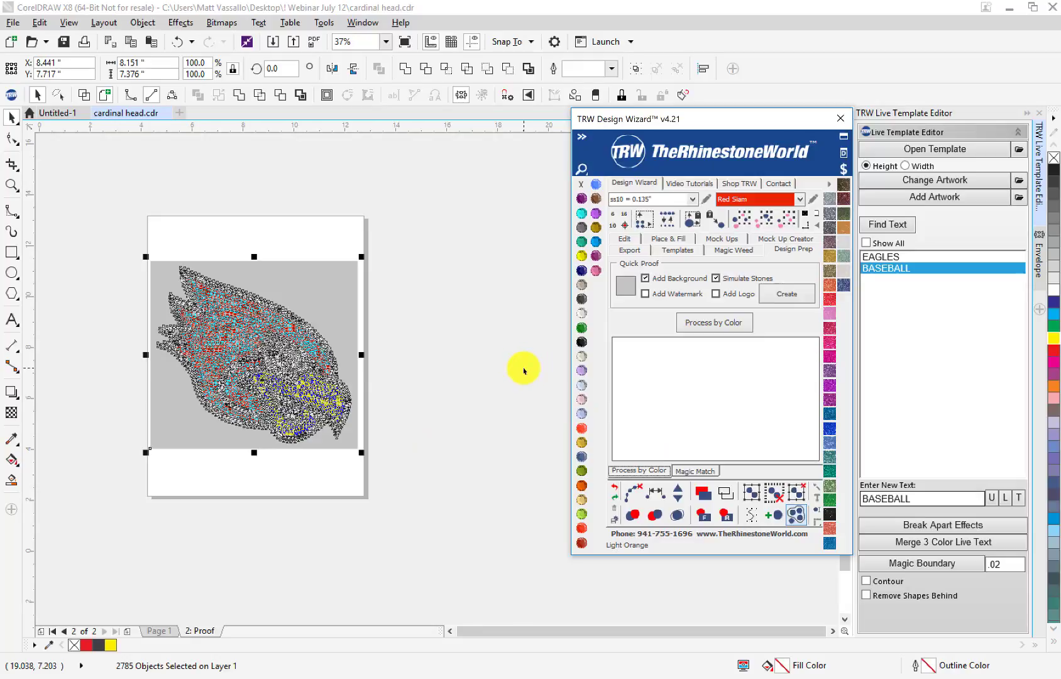
- Close the cardinal head drawing and open the Heart Stone 2 Color drawing
{"action": "left_click", "coordinate": [169, 117]}
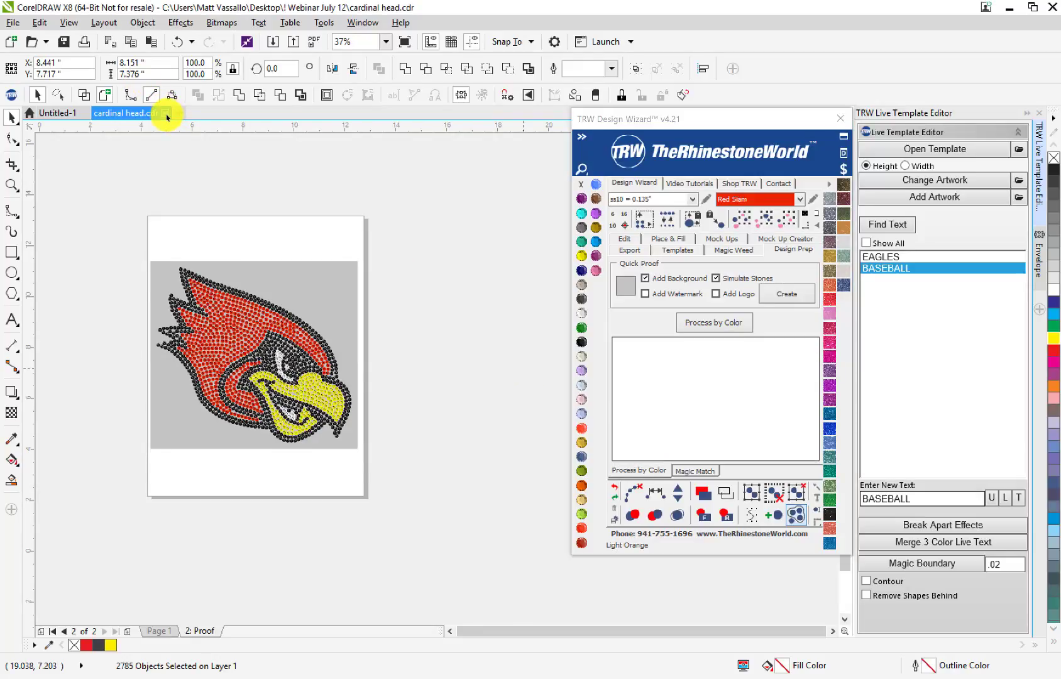
{"action": "left_click", "coordinate": [166, 114]}
{"action": "left_click", "coordinate": [513, 380]}
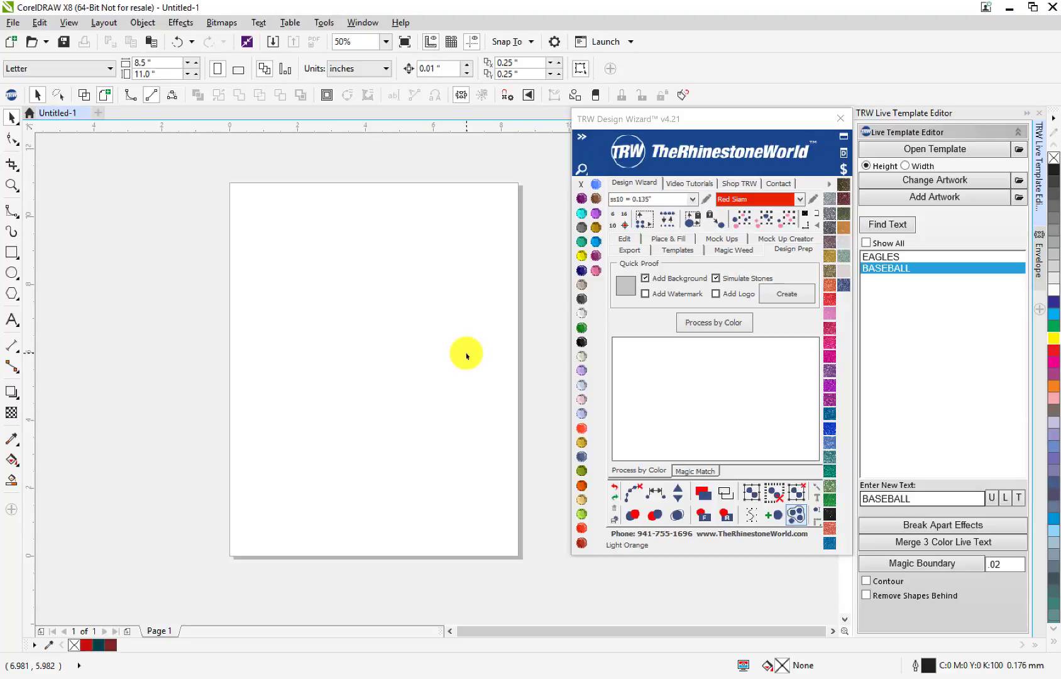
{"action": "left_click", "coordinate": [12, 22]}
{"action": "left_click", "coordinate": [28, 70]}
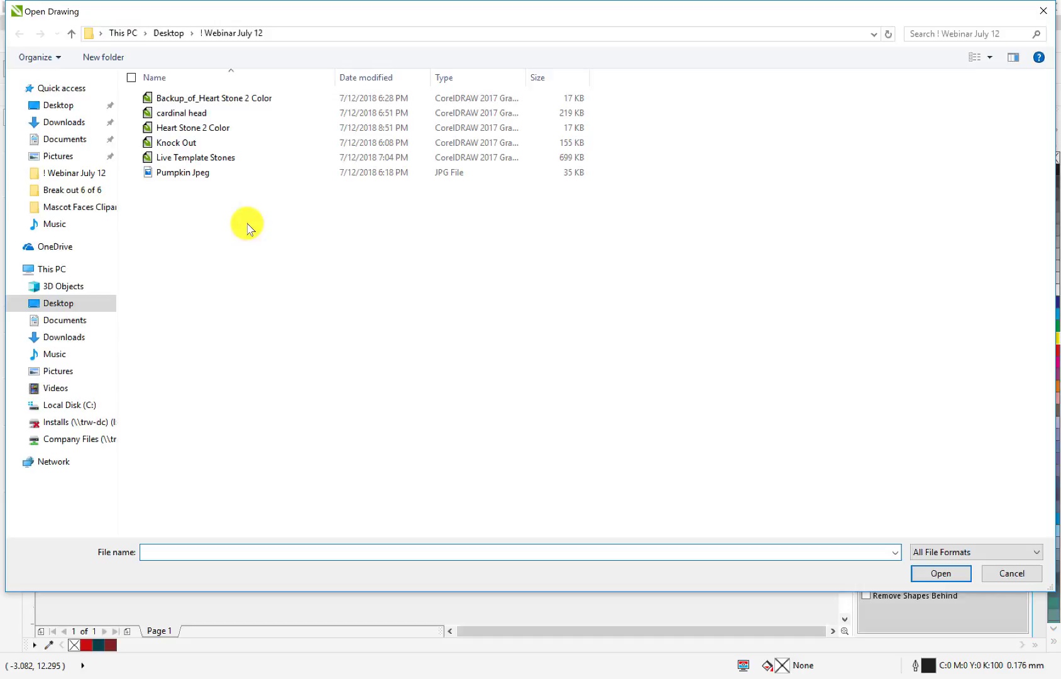
{"action": "double_click", "coordinate": [218, 128]}
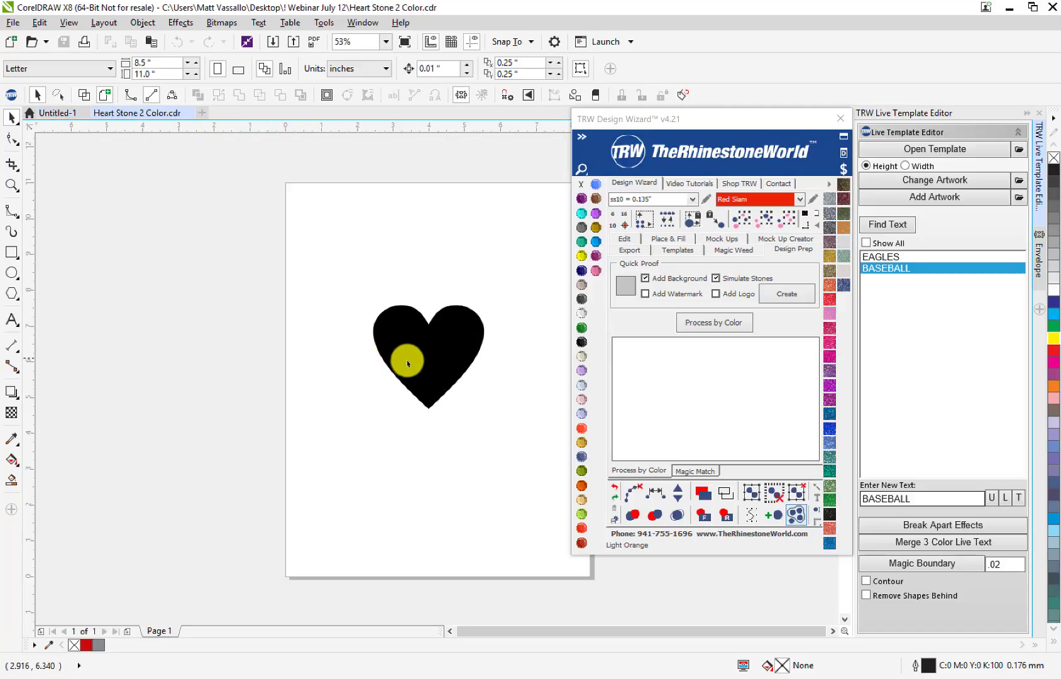
- Move the black heart to the upper left area of the page, centered at about X 2.27 in, Y 9.06 in
{"action": "left_click", "coordinate": [420, 372]}
{"action": "left_click", "coordinate": [479, 415]}
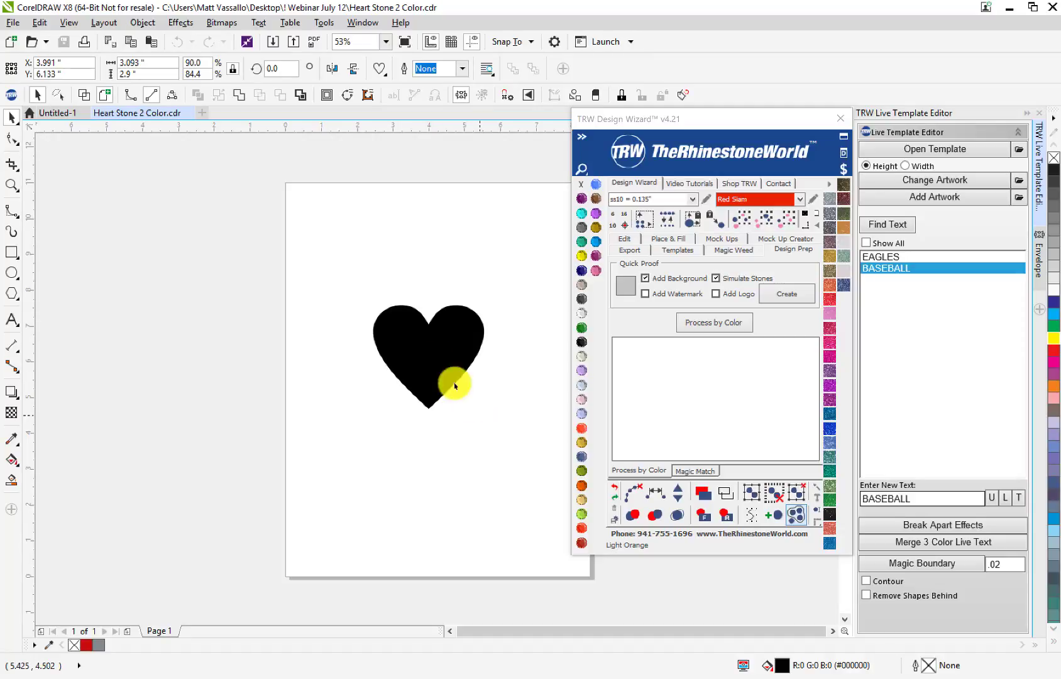
{"action": "left_click", "coordinate": [435, 359]}
{"action": "left_click_drag", "start_coordinate": [446, 350], "coordinate": [374, 267]}
{"action": "scroll", "coordinate": [467, 357], "scroll_direction": "up", "scroll_amount": 1}
{"action": "scroll", "coordinate": [466, 357], "scroll_direction": "up", "scroll_amount": 1}
{"action": "scroll", "coordinate": [380, 269], "scroll_direction": "down", "scroll_amount": 1}
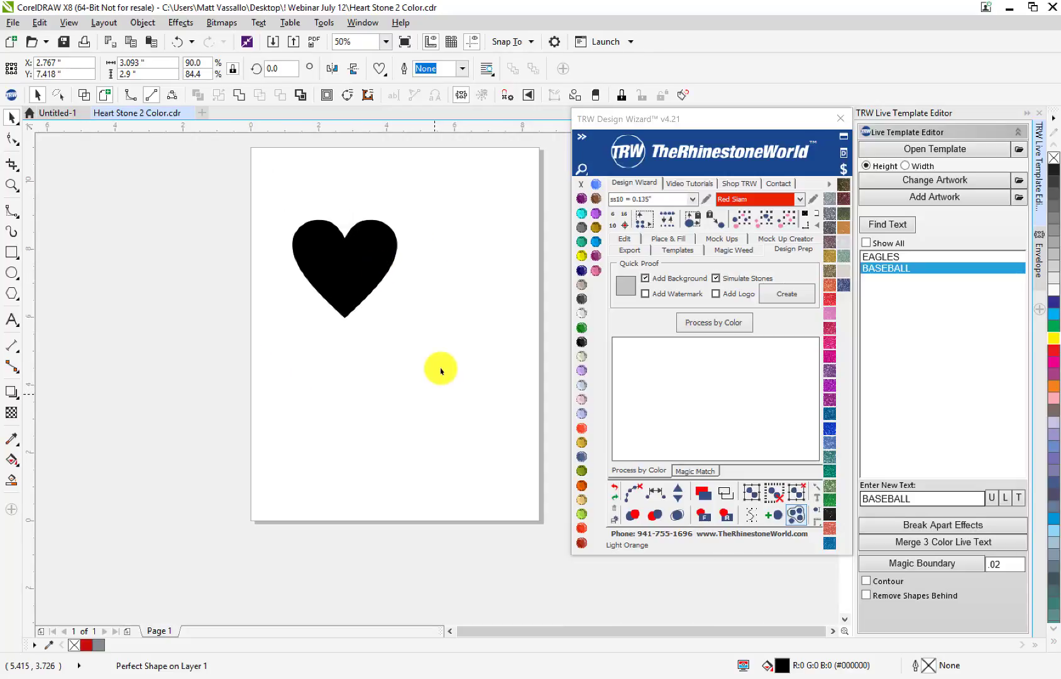
{"action": "left_click", "coordinate": [467, 344]}
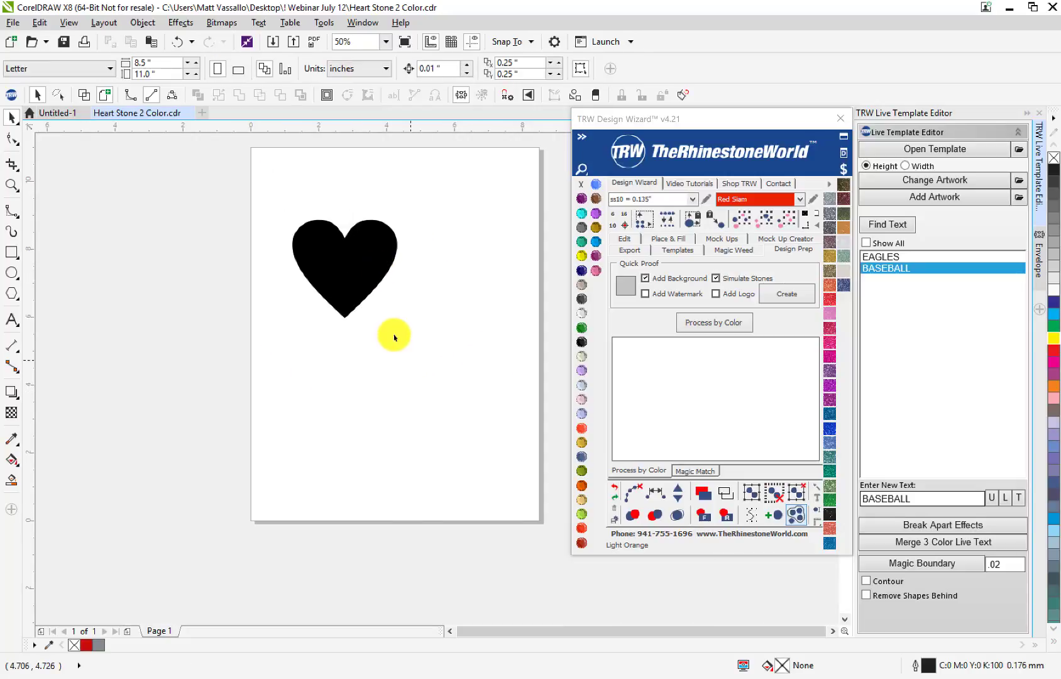
{"action": "left_click_drag", "start_coordinate": [327, 284], "coordinate": [311, 229]}
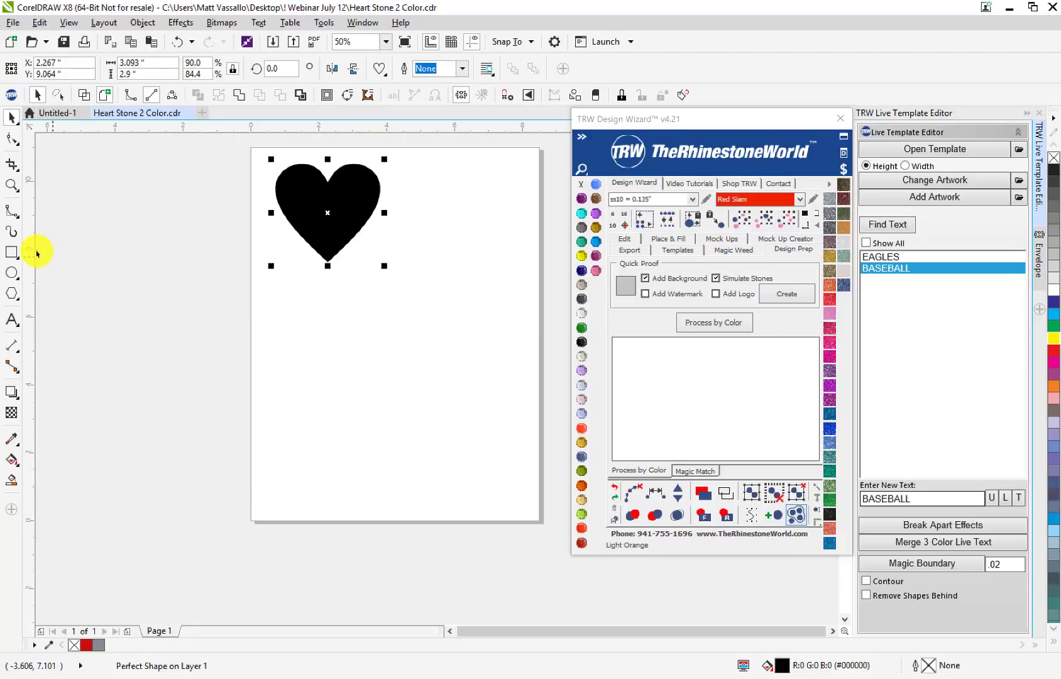
- Draw a rectangle about 2.85 by 2.58 inches below the heart, with one copy beside it and another beneath that copy
{"action": "left_click", "coordinate": [11, 251]}
{"action": "left_click_drag", "start_coordinate": [274, 305], "coordinate": [371, 393]}
{"action": "scroll", "coordinate": [379, 367], "scroll_direction": "up", "scroll_amount": 2}
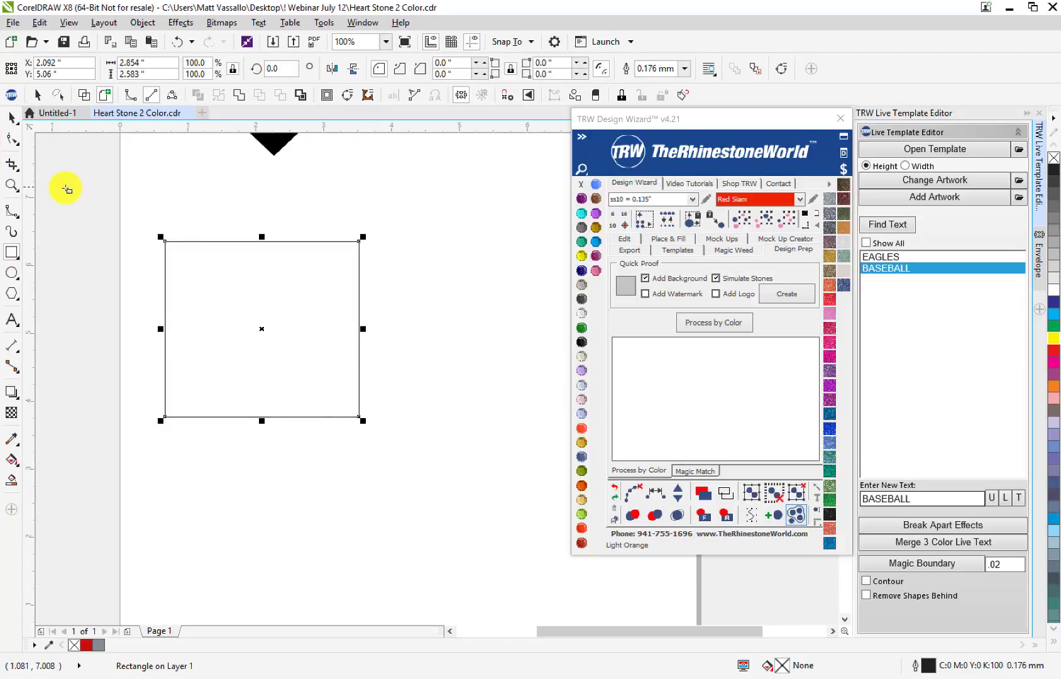
{"action": "left_click", "coordinate": [11, 119]}
{"action": "left_click", "coordinate": [102, 296]}
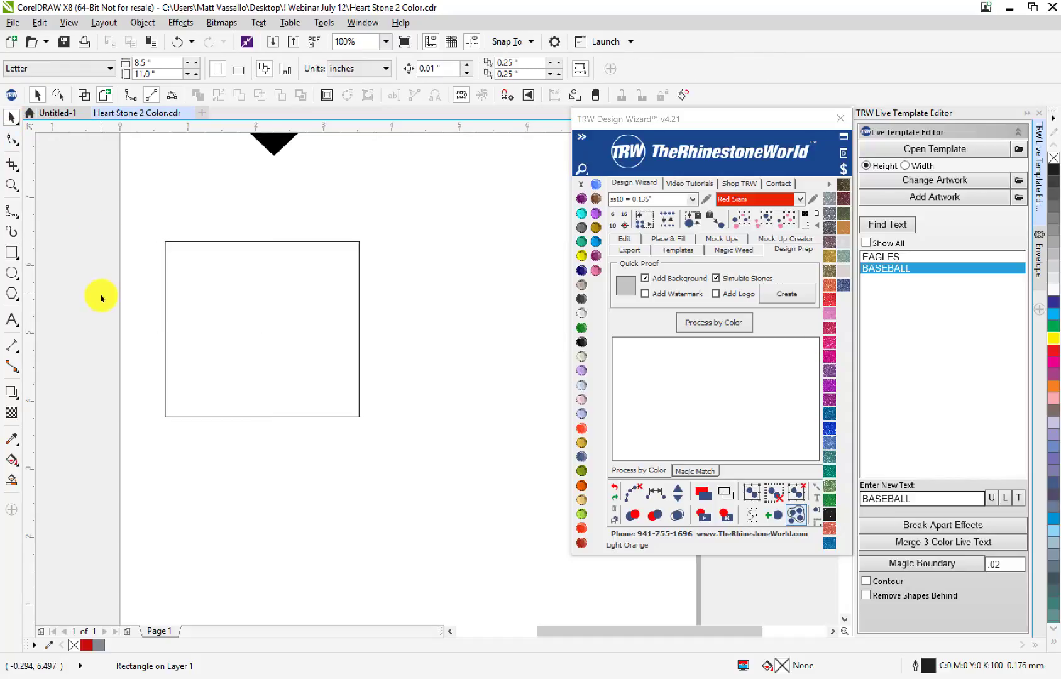
{"action": "scroll", "coordinate": [102, 296], "scroll_direction": "down", "scroll_amount": 2}
{"action": "left_click_drag", "start_coordinate": [174, 333], "coordinate": [290, 415]}
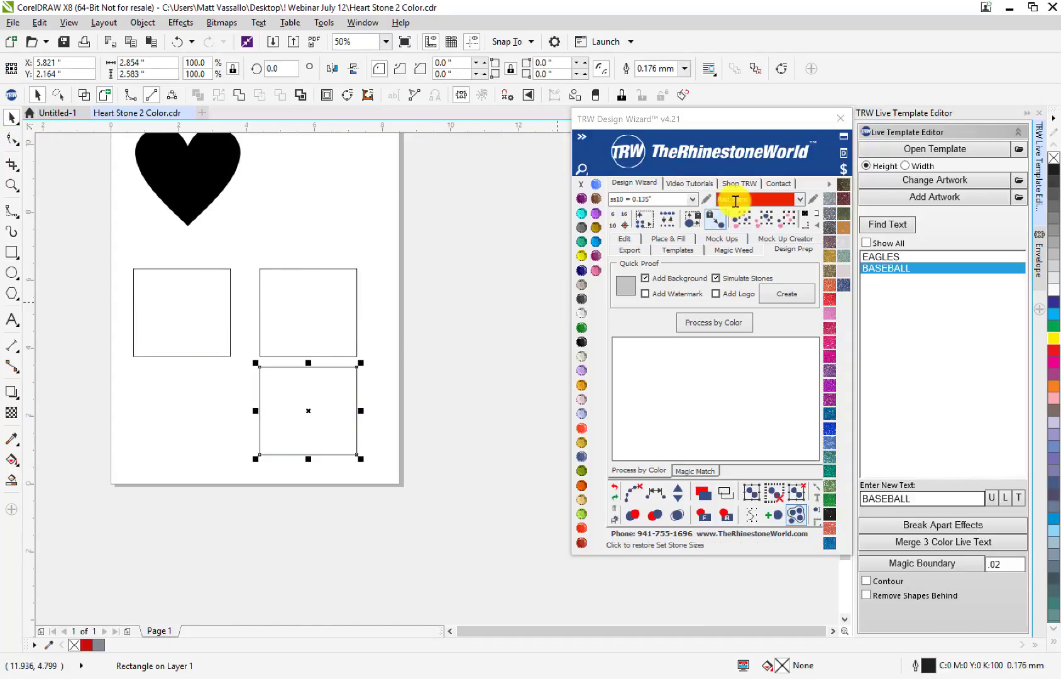
- Bring up the Place & Fill options for the rectangles
{"action": "left_click", "coordinate": [668, 239]}
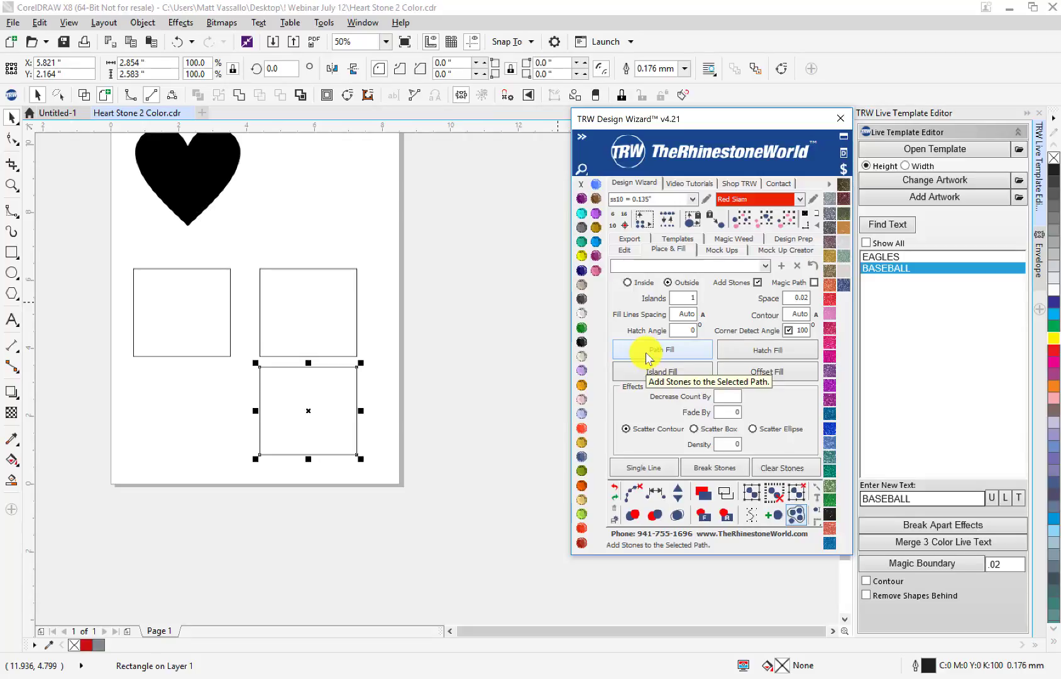
{"action": "left_click", "coordinate": [331, 326]}
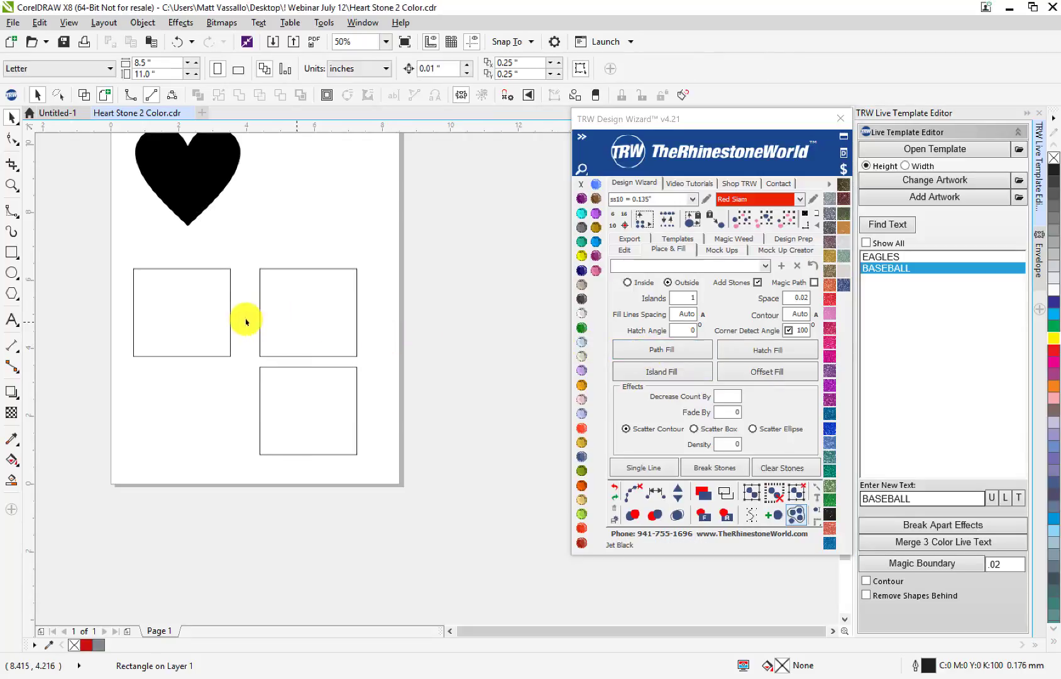
{"action": "left_click", "coordinate": [217, 324]}
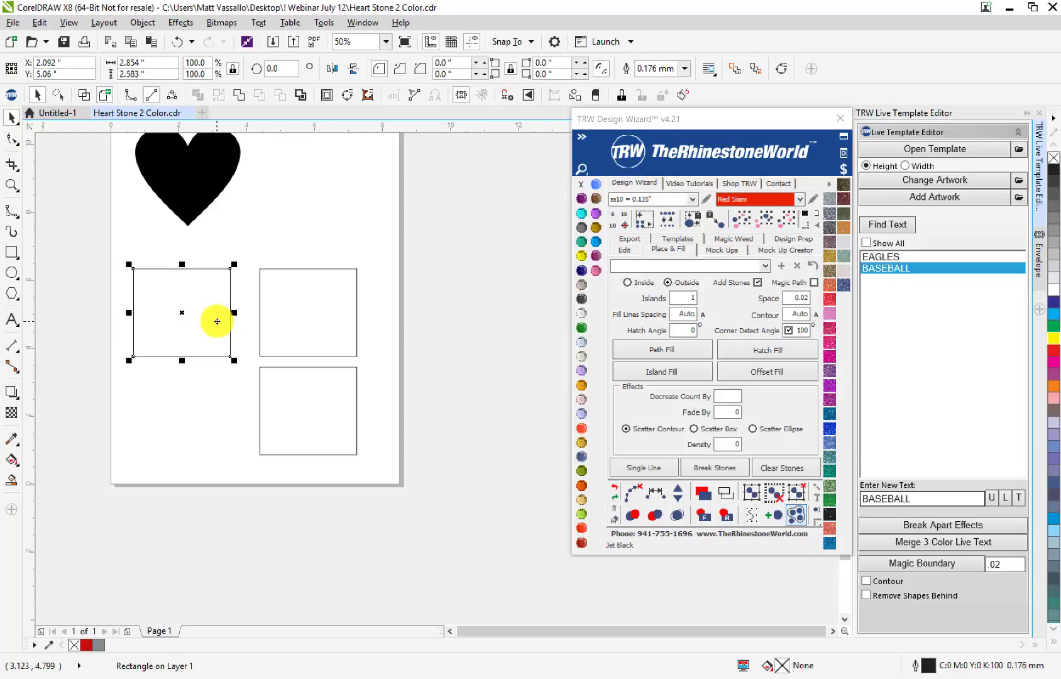
{"action": "scroll", "coordinate": [159, 292], "scroll_direction": "up", "scroll_amount": 2}
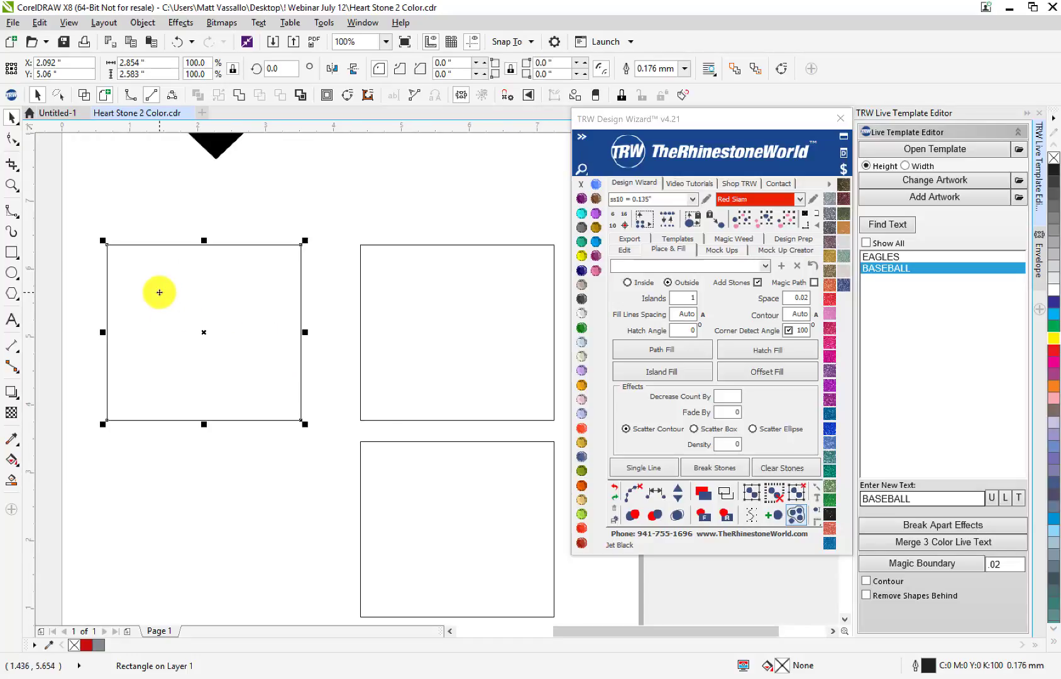
{"action": "scroll", "coordinate": [167, 298], "scroll_direction": "down", "scroll_amount": 2}
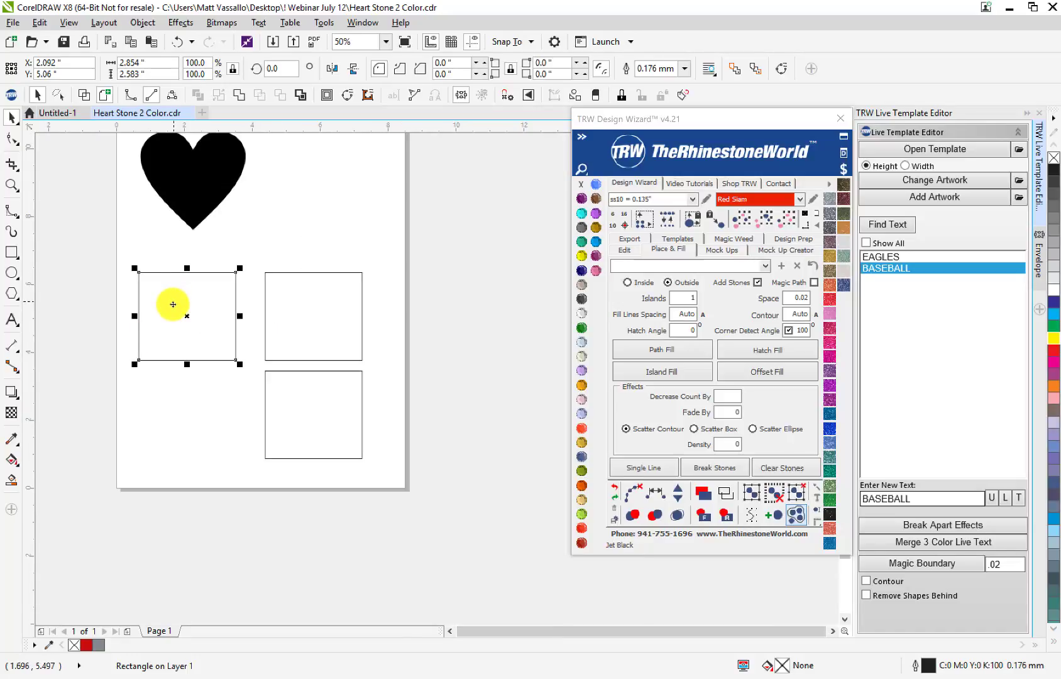
{"action": "scroll", "coordinate": [173, 304], "scroll_direction": "up", "scroll_amount": 2}
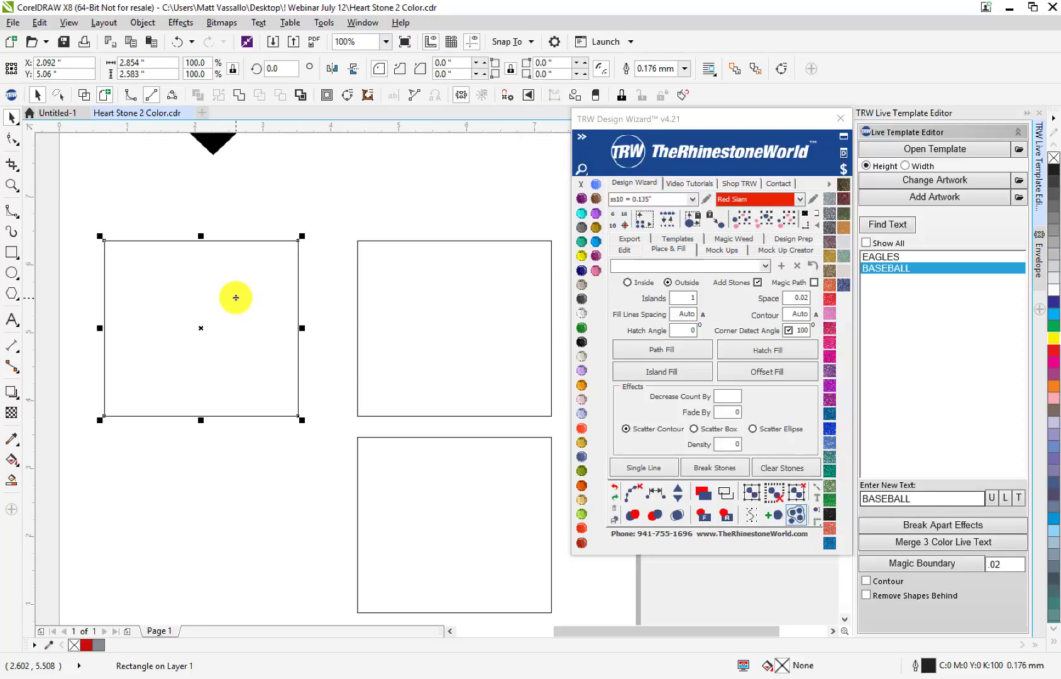
{"action": "left_click", "coordinate": [261, 230]}
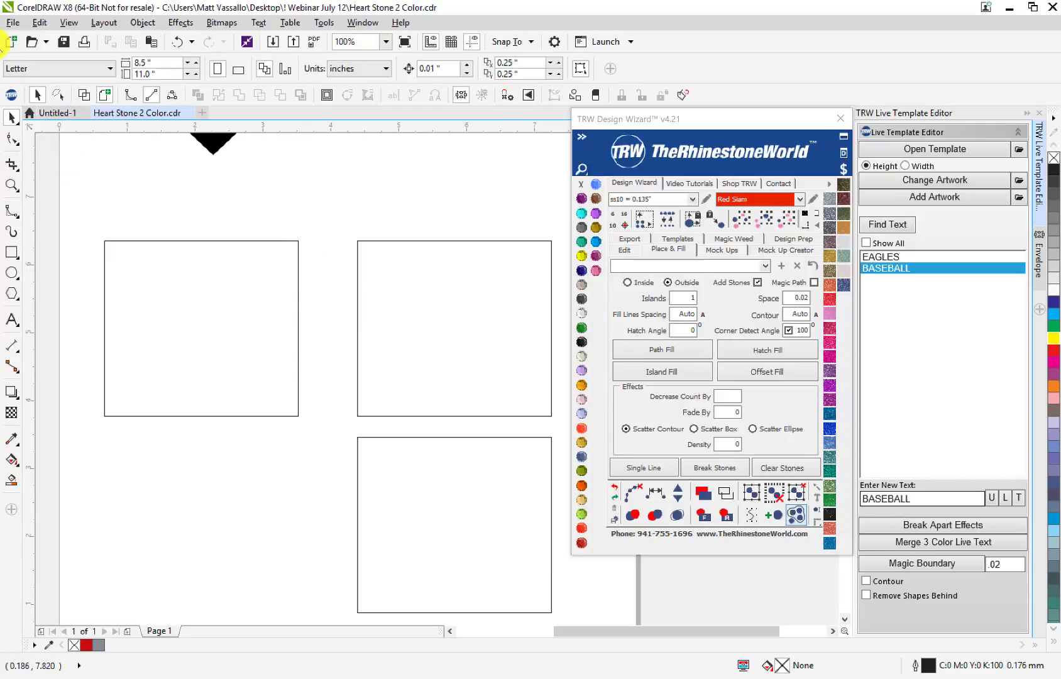
{"action": "left_click", "coordinate": [12, 24]}
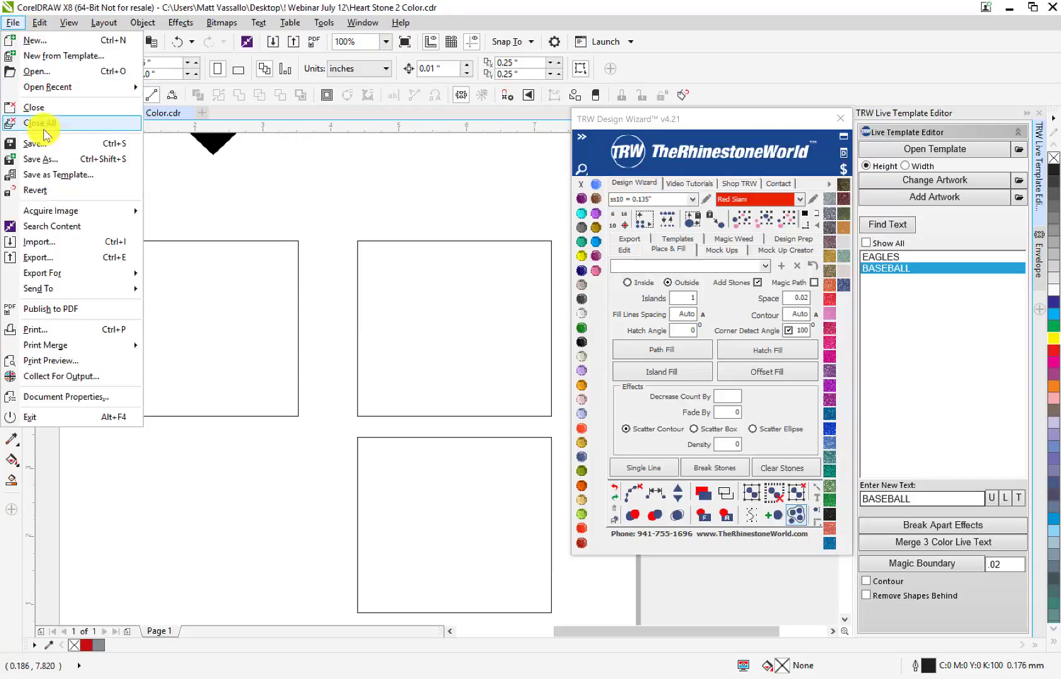
{"action": "key", "text": "Escape"}
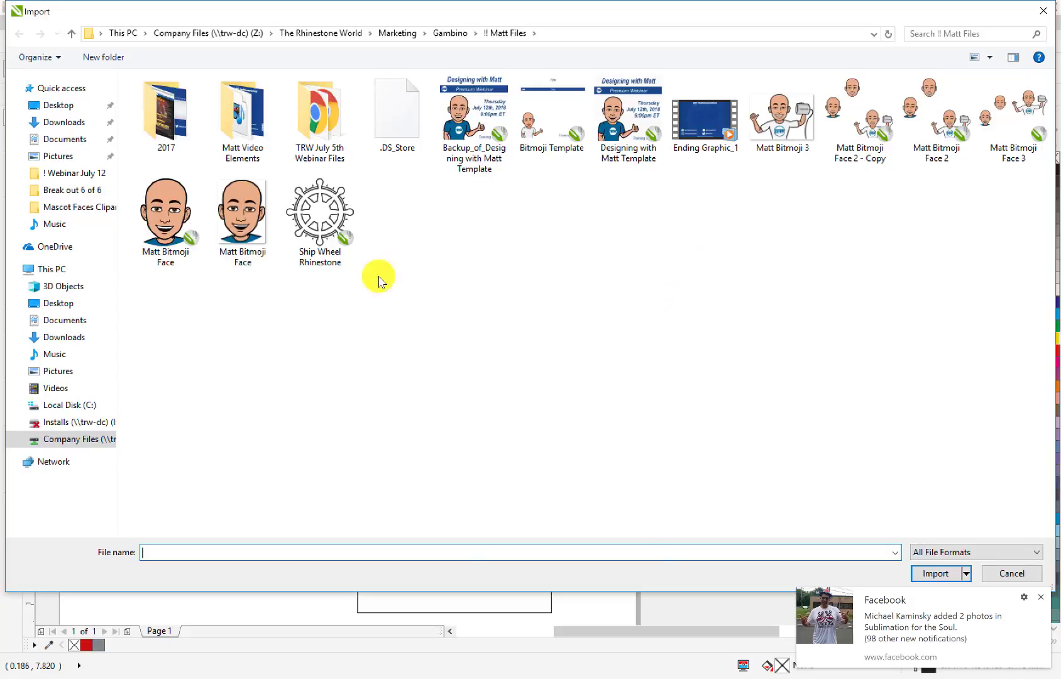
{"action": "left_click", "coordinate": [1043, 601]}
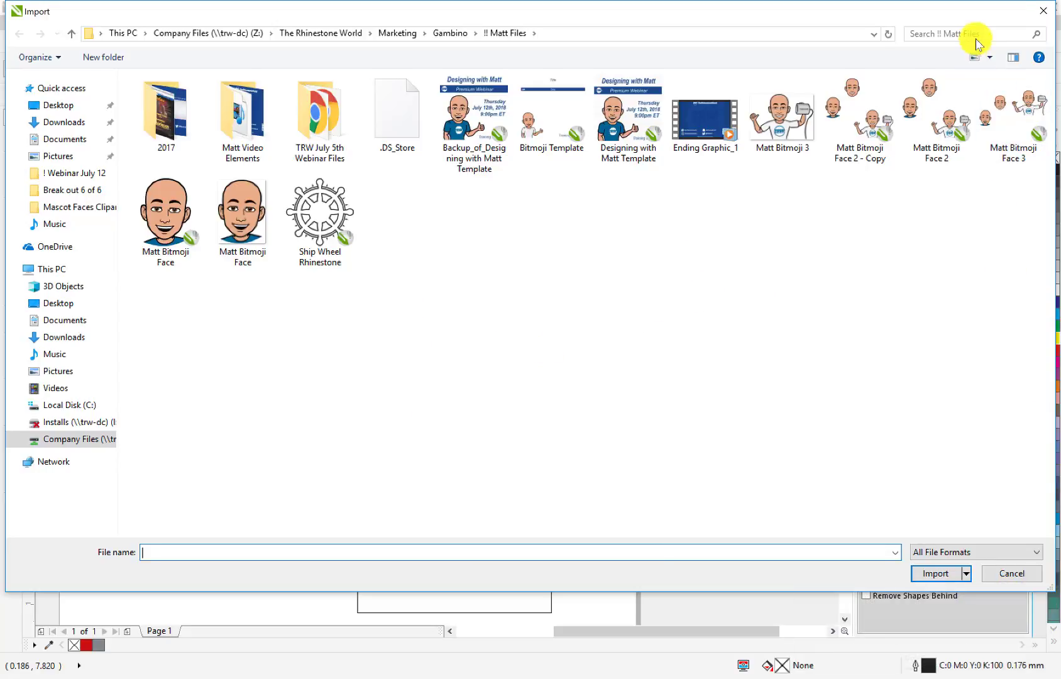
{"action": "left_click", "coordinate": [1043, 11]}
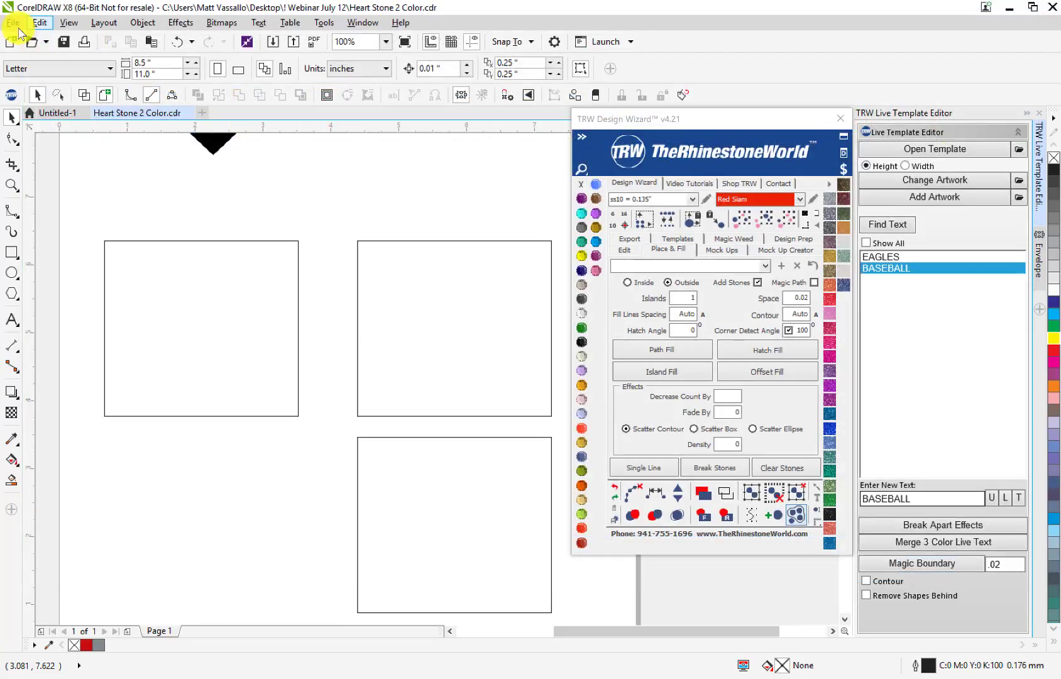
- Try to open the Pumpkin Jpeg file as a drawing
{"action": "left_click", "coordinate": [14, 23]}
{"action": "left_click", "coordinate": [37, 72]}
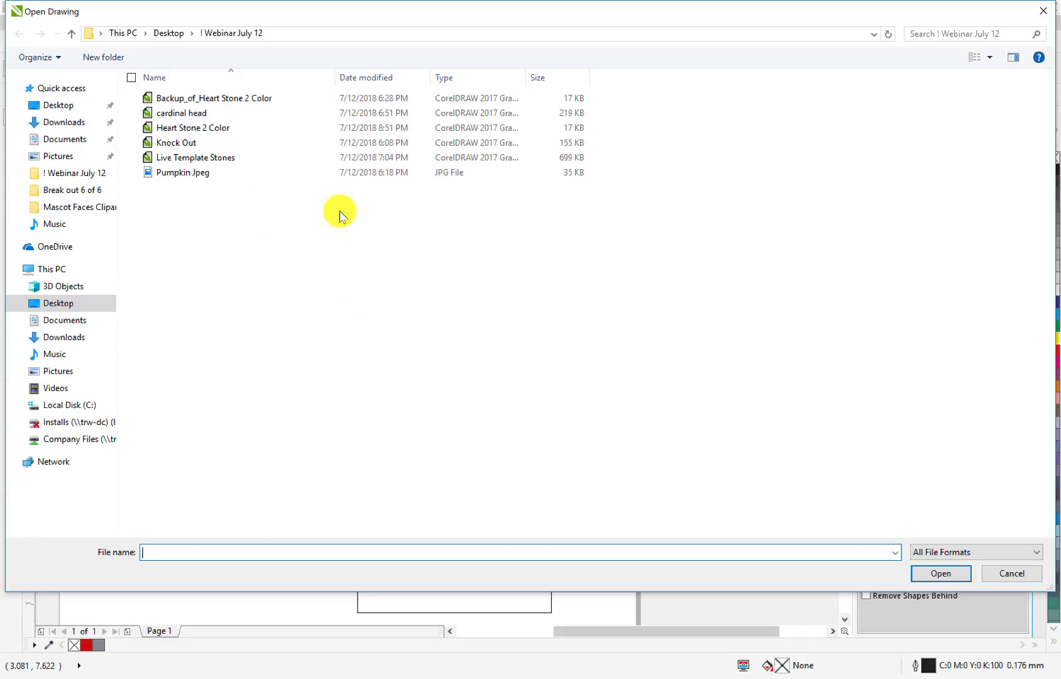
{"action": "double_click", "coordinate": [209, 174]}
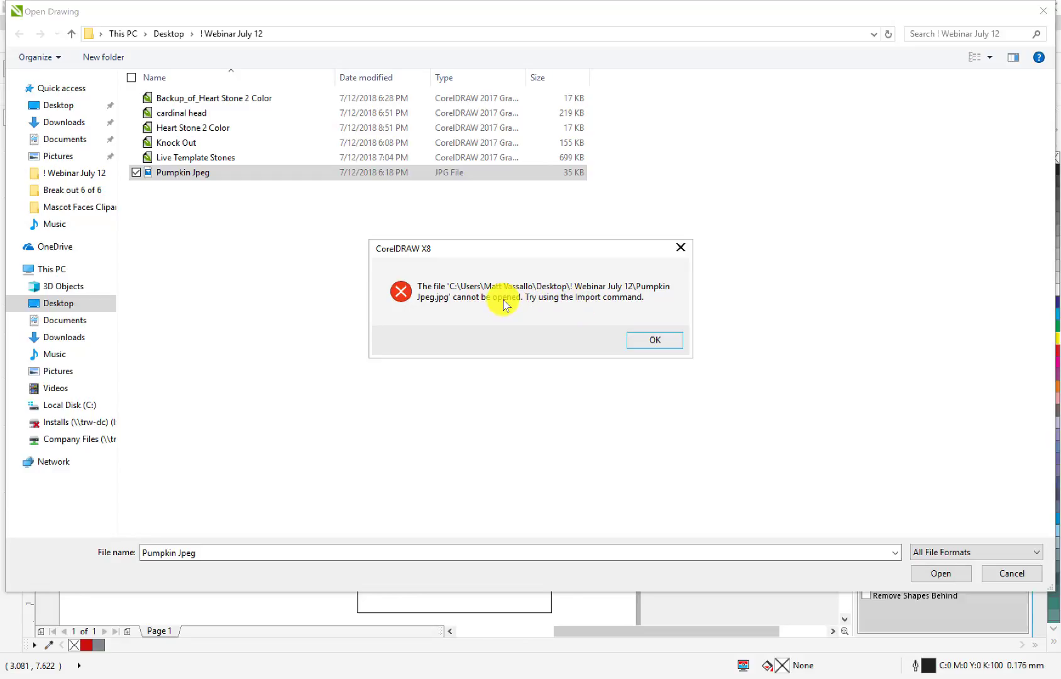
{"action": "left_click", "coordinate": [681, 247]}
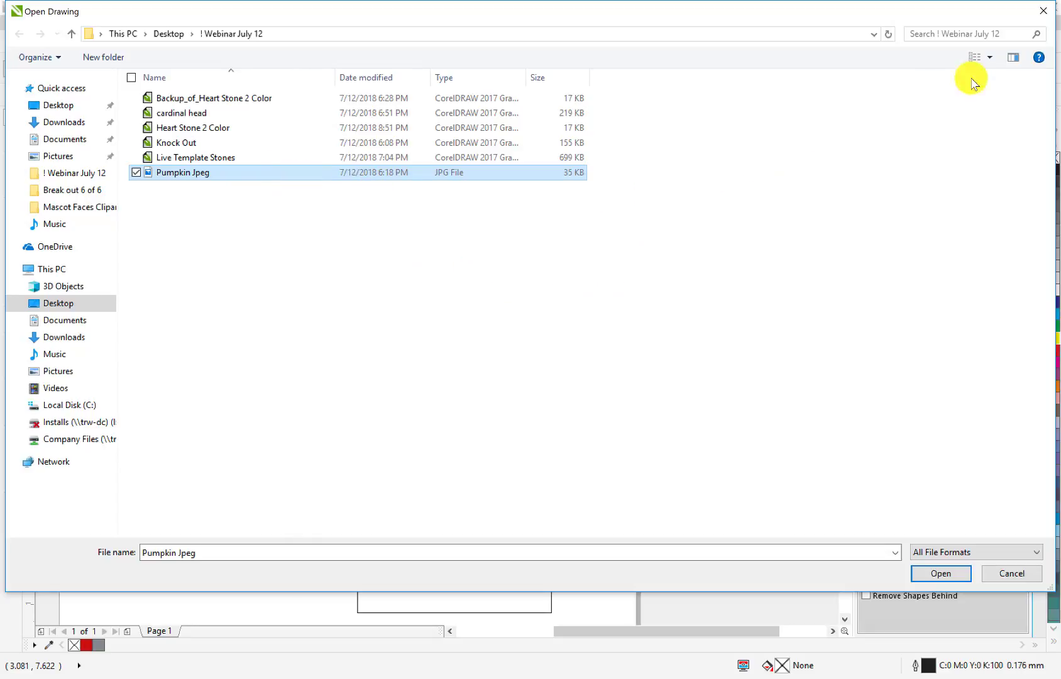
{"action": "left_click", "coordinate": [1047, 14]}
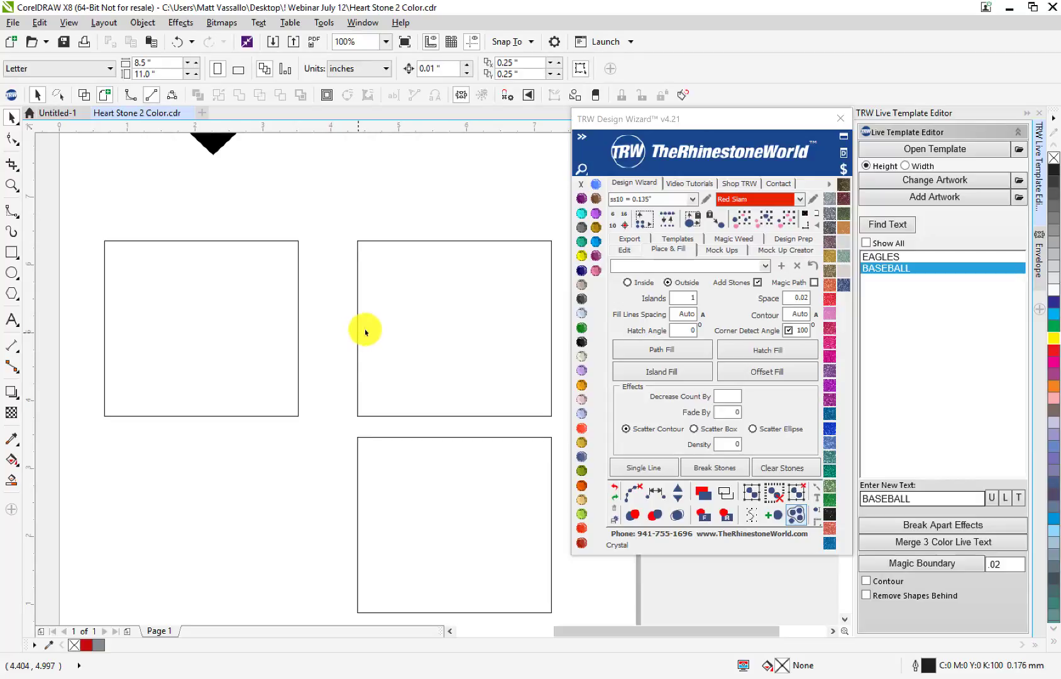
- Apply a Path Fill of ss10 Red Siam stones to the left rectangle and an outside Island Fill to the upper right rectangle
{"action": "left_click", "coordinate": [228, 314]}
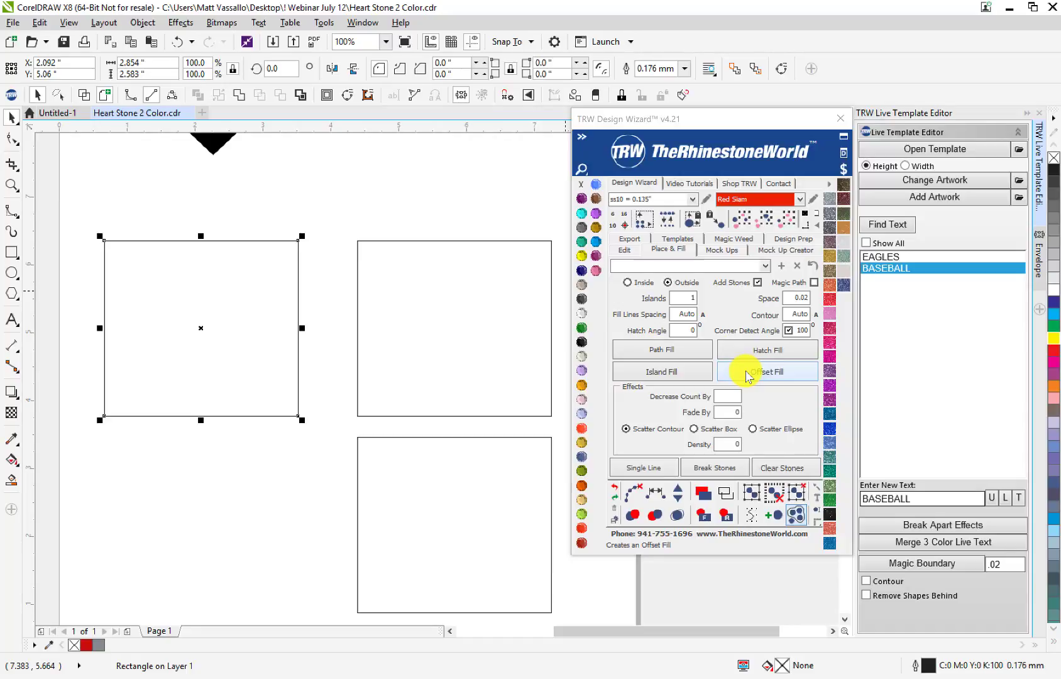
{"action": "left_click", "coordinate": [670, 351]}
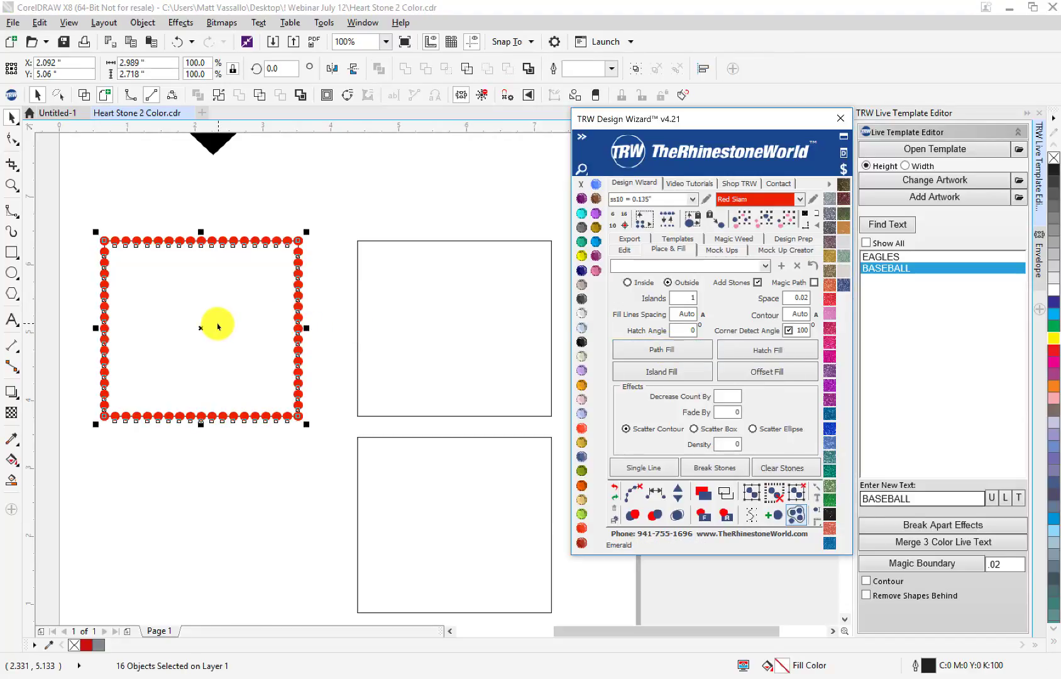
{"action": "left_click", "coordinate": [420, 311]}
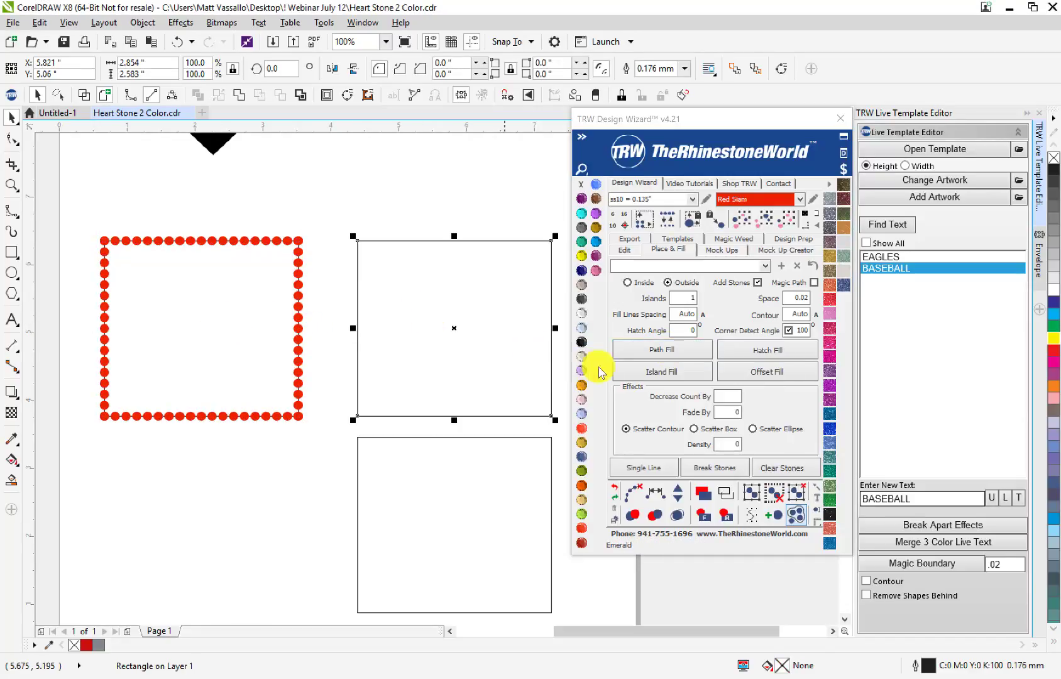
{"action": "left_click", "coordinate": [636, 375]}
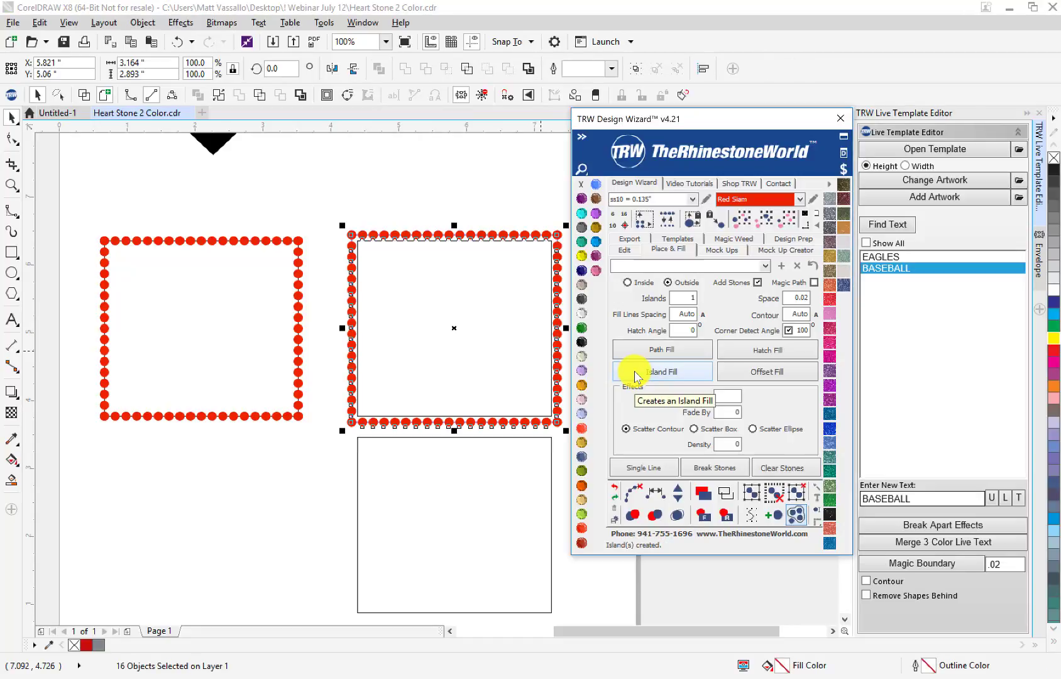
- Apply a Hatch Fill of ss10 Red Siam stones with hatch angle 0 to the lower right rectangle
{"action": "left_click", "coordinate": [443, 275]}
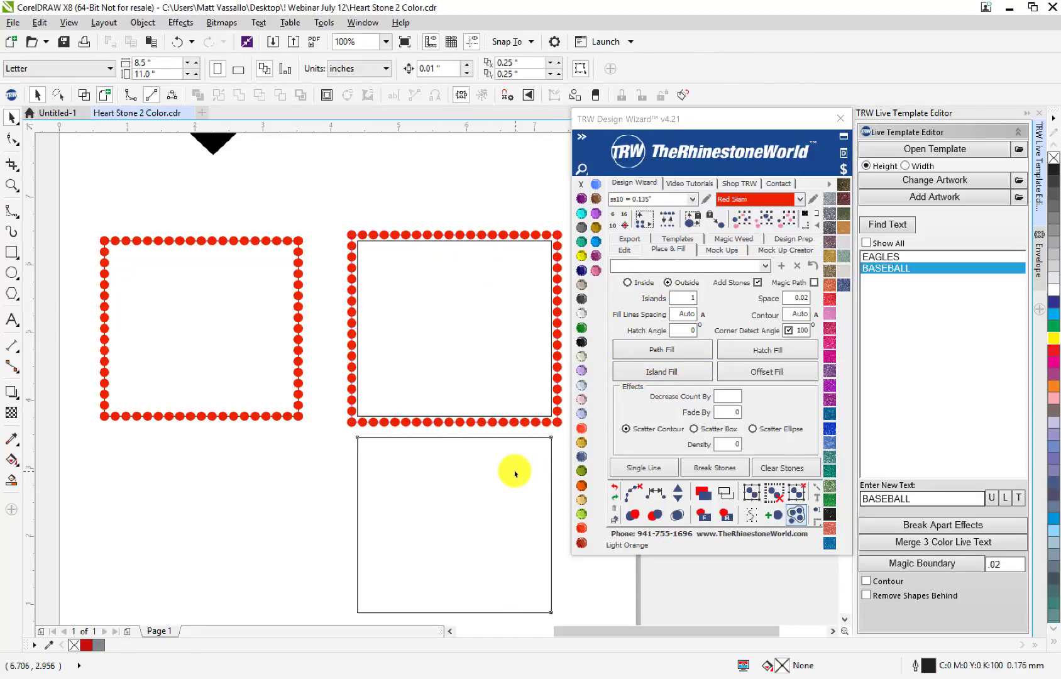
{"action": "left_click", "coordinate": [552, 455]}
{"action": "left_click", "coordinate": [767, 352]}
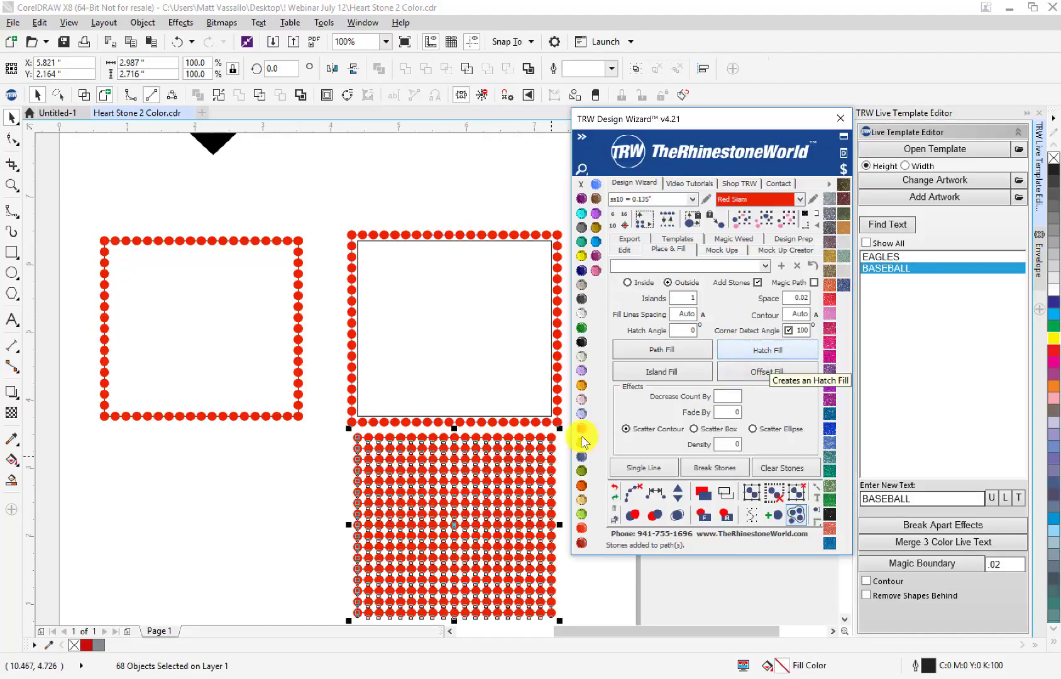
- Undo the Hatch Fill on the lower right rectangle and delete all three rectangles with their stones
{"action": "left_click", "coordinate": [252, 521]}
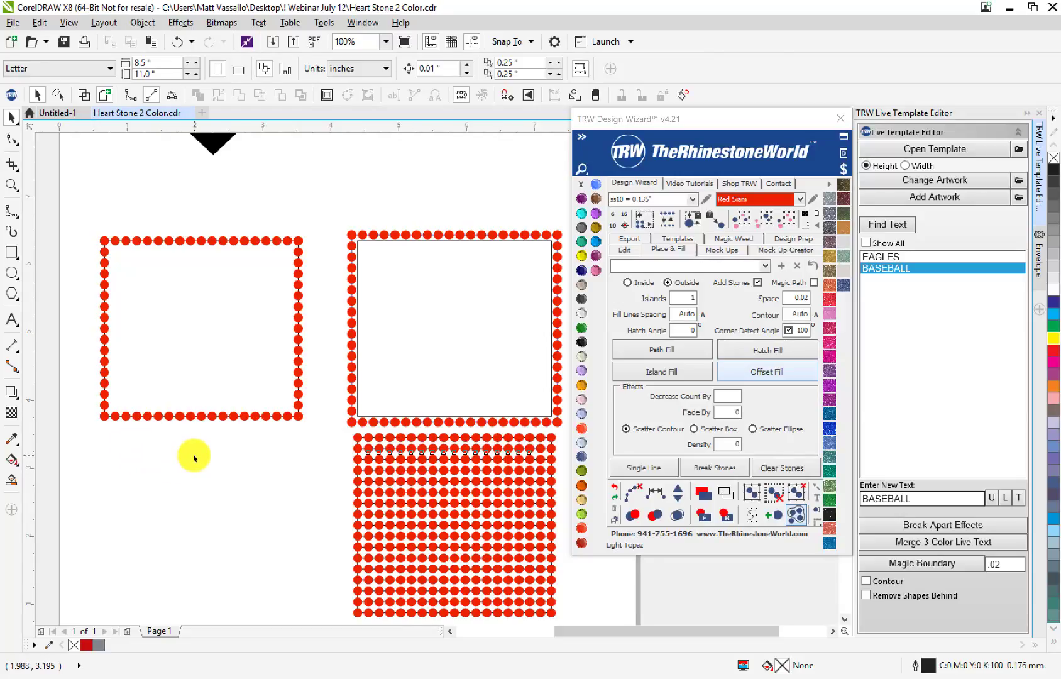
{"action": "key", "text": "ctrl+z"}
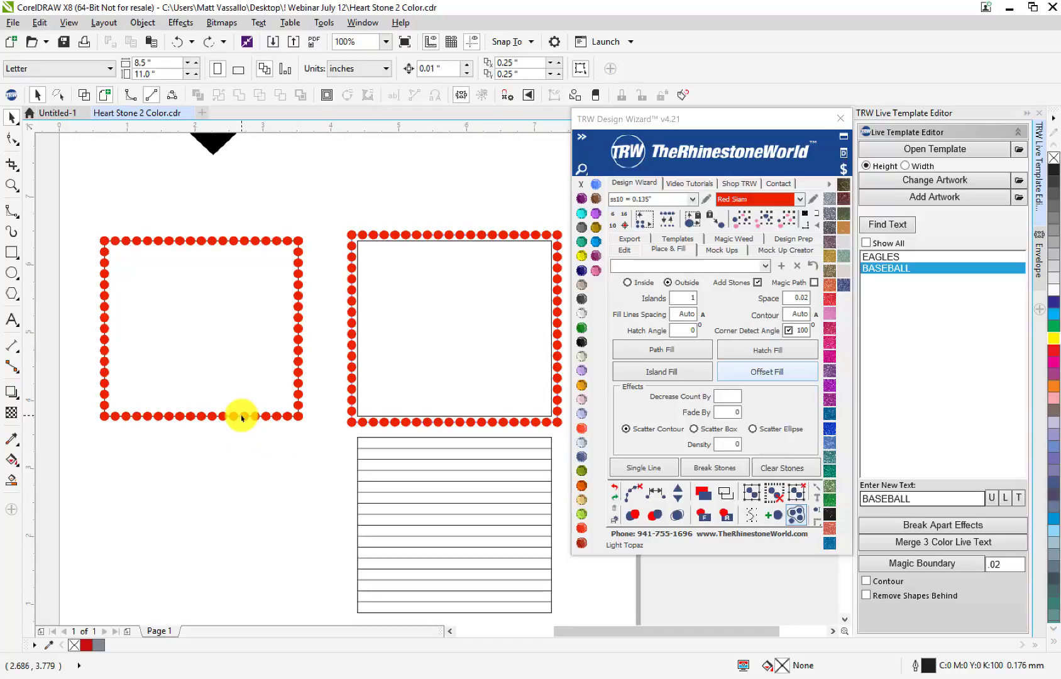
{"action": "key", "text": "ctrl+z"}
{"action": "scroll", "coordinate": [260, 429], "scroll_direction": "down", "scroll_amount": 2}
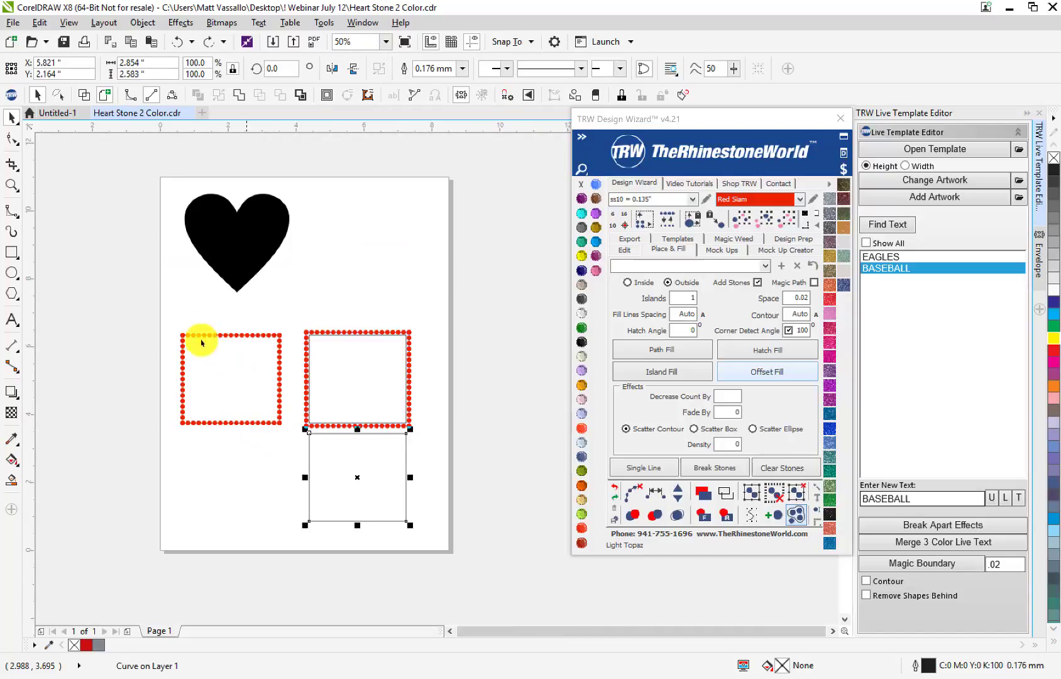
{"action": "left_click_drag", "start_coordinate": [168, 323], "coordinate": [471, 538]}
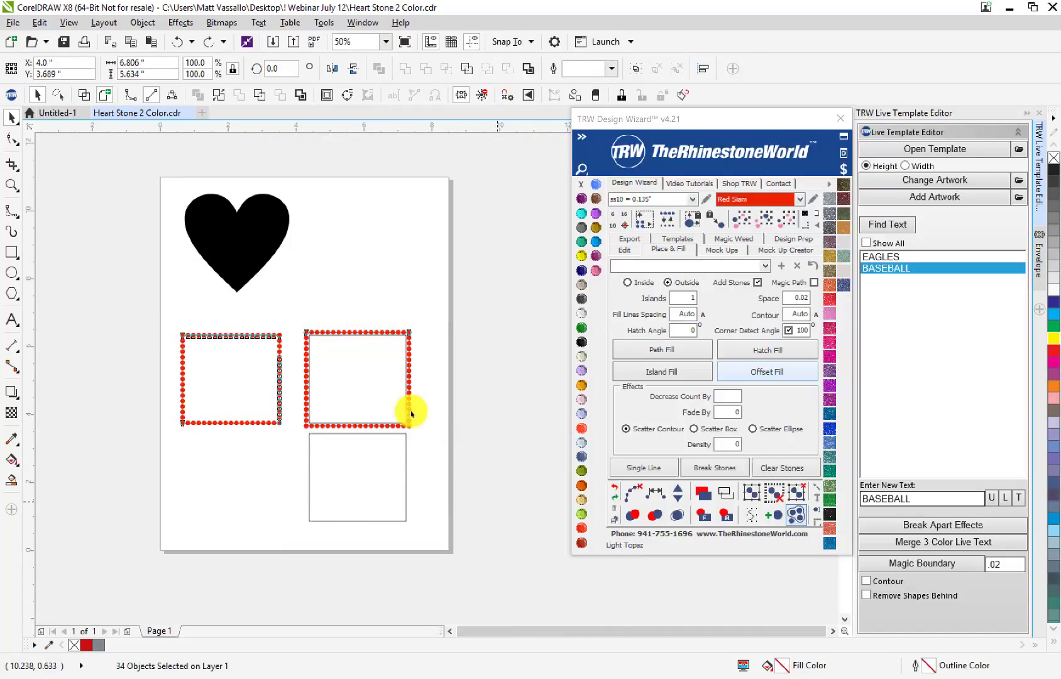
{"action": "key", "text": "Delete"}
{"action": "scroll", "coordinate": [253, 252], "scroll_direction": "up", "scroll_amount": 1}
{"action": "scroll", "coordinate": [244, 327], "scroll_direction": "down", "scroll_amount": 1}
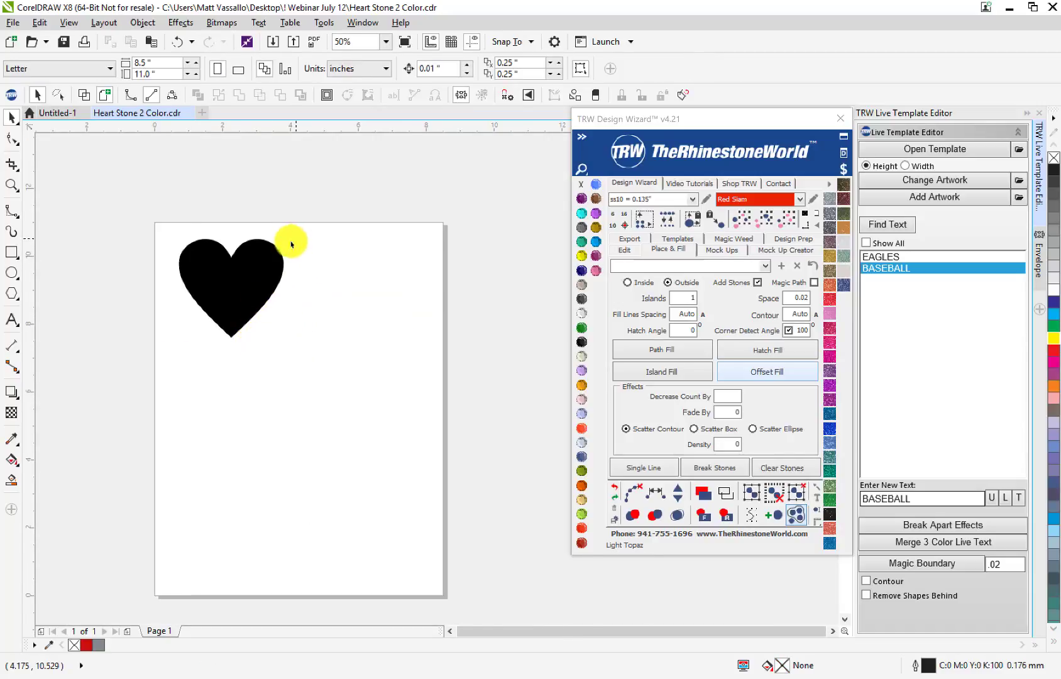
- Place a copy of the black heart to the right of the original, level with it
{"action": "scroll", "coordinate": [291, 244], "scroll_direction": "up", "scroll_amount": 1}
{"action": "scroll", "coordinate": [190, 298], "scroll_direction": "down", "scroll_amount": 1}
{"action": "left_click_drag", "start_coordinate": [187, 325], "coordinate": [308, 338]}
{"action": "left_click", "coordinate": [293, 407]}
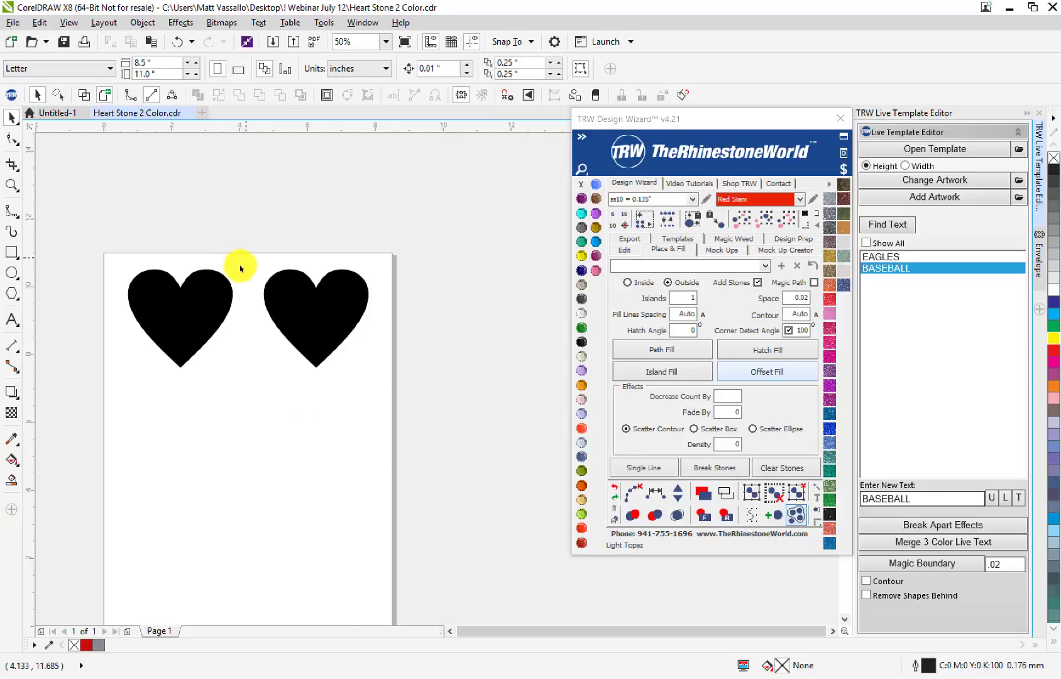
- Apply a Hatch Fill of ss10 Red Siam stones with hatch angle 0 to the left heart and delete its black shape
{"action": "scroll", "coordinate": [237, 265], "scroll_direction": "up", "scroll_amount": 1}
{"action": "scroll", "coordinate": [162, 280], "scroll_direction": "down", "scroll_amount": 1}
{"action": "scroll", "coordinate": [163, 280], "scroll_direction": "up", "scroll_amount": 1}
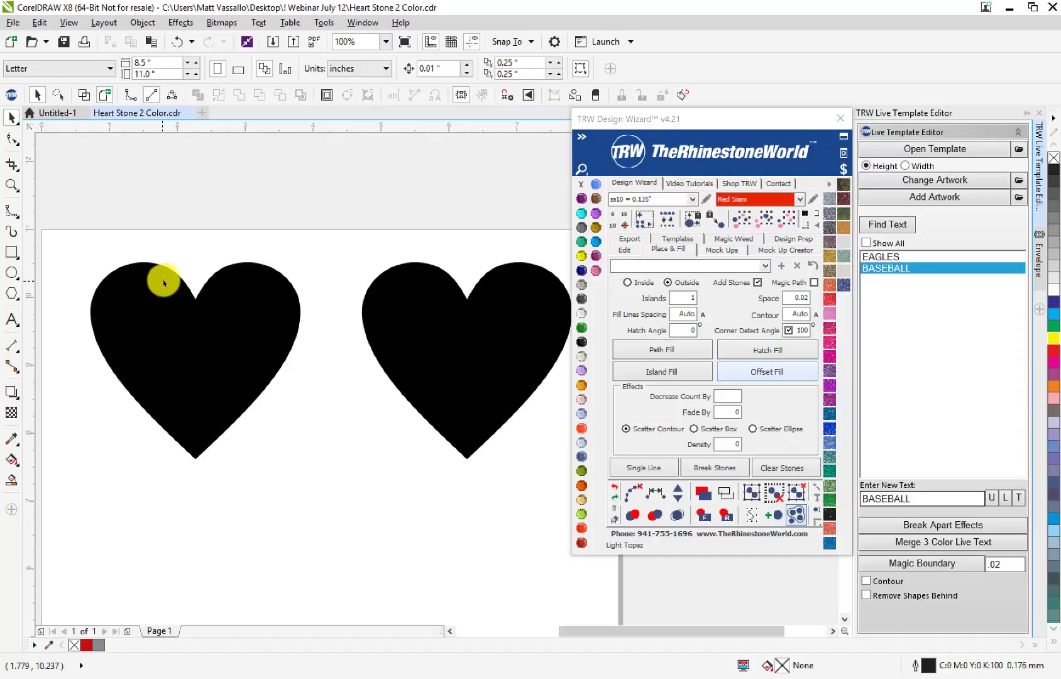
{"action": "scroll", "coordinate": [154, 283], "scroll_direction": "down", "scroll_amount": 1}
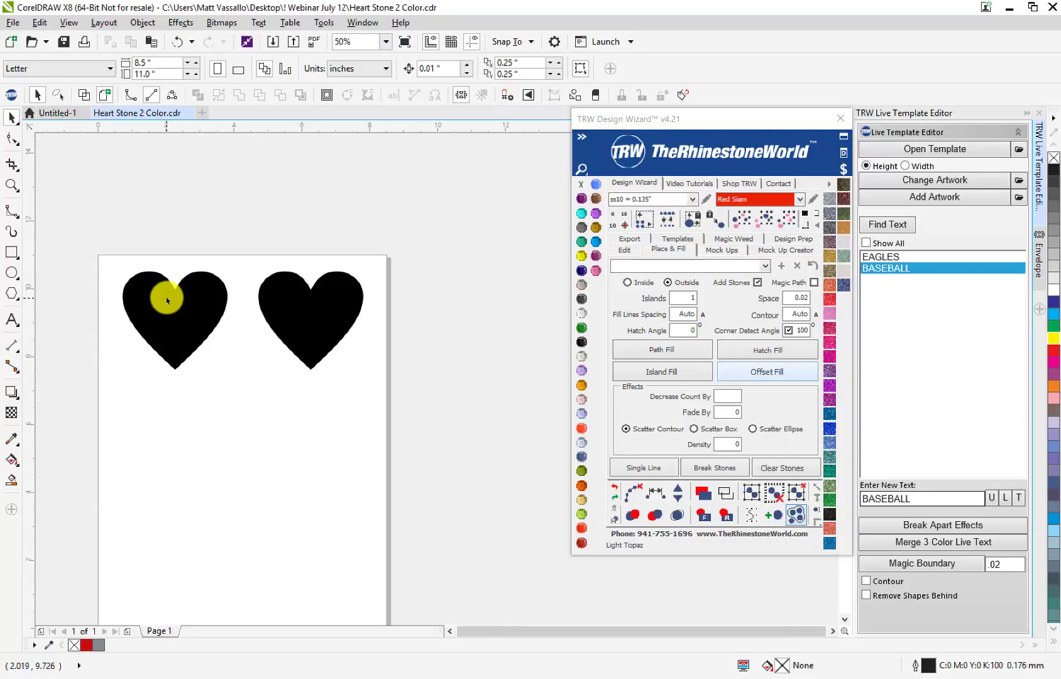
{"action": "left_click", "coordinate": [168, 315]}
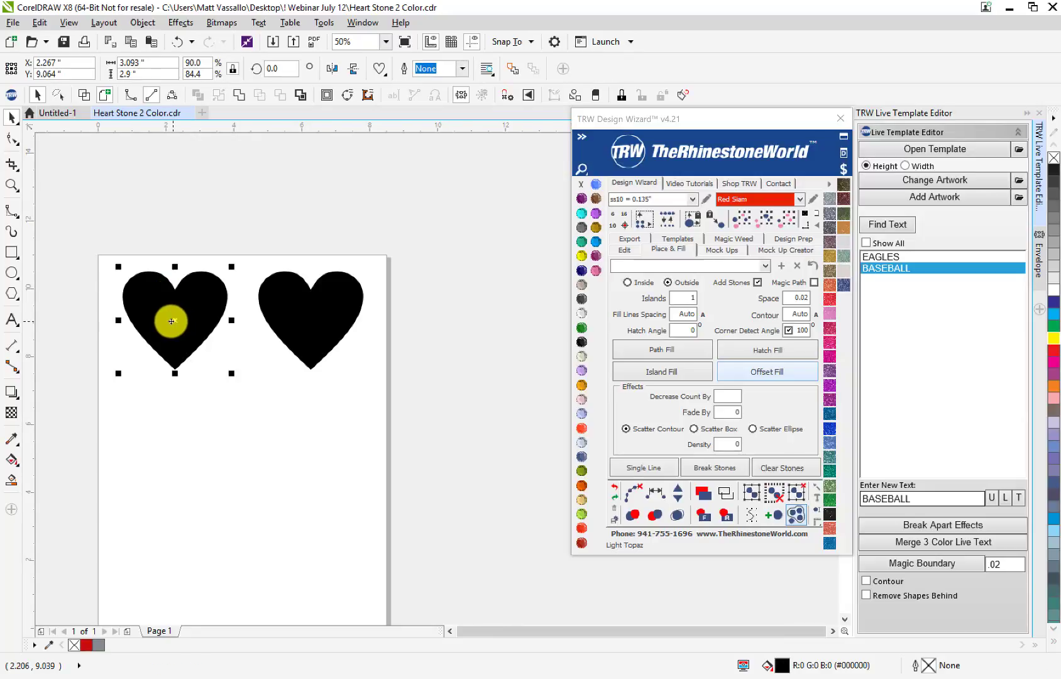
{"action": "scroll", "coordinate": [140, 311], "scroll_direction": "up", "scroll_amount": 1}
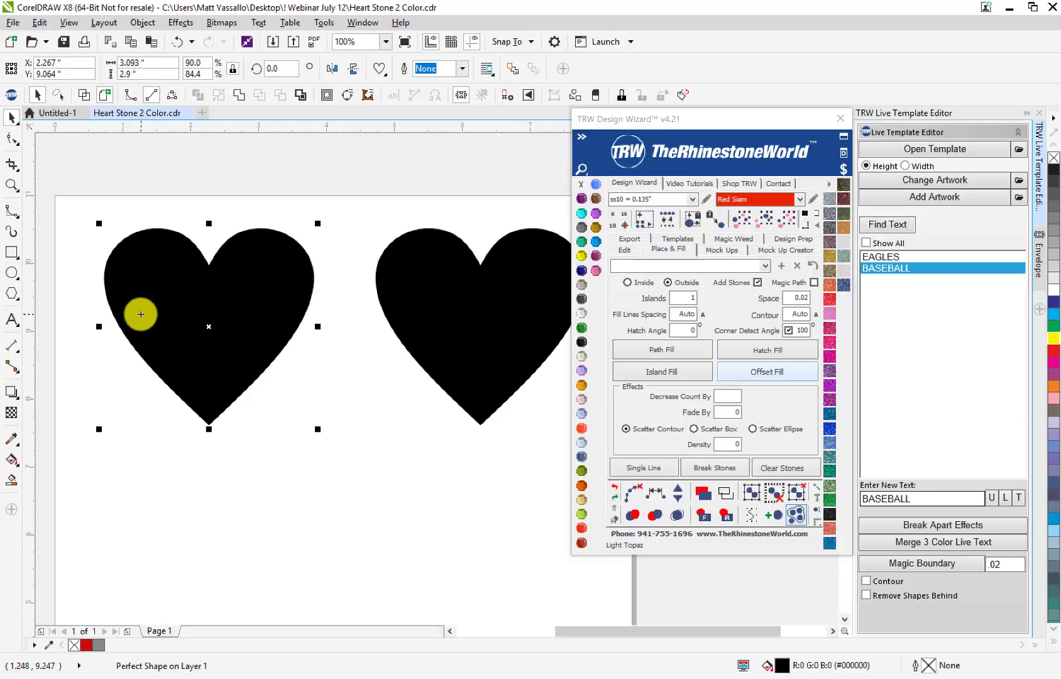
{"action": "left_click", "coordinate": [757, 357]}
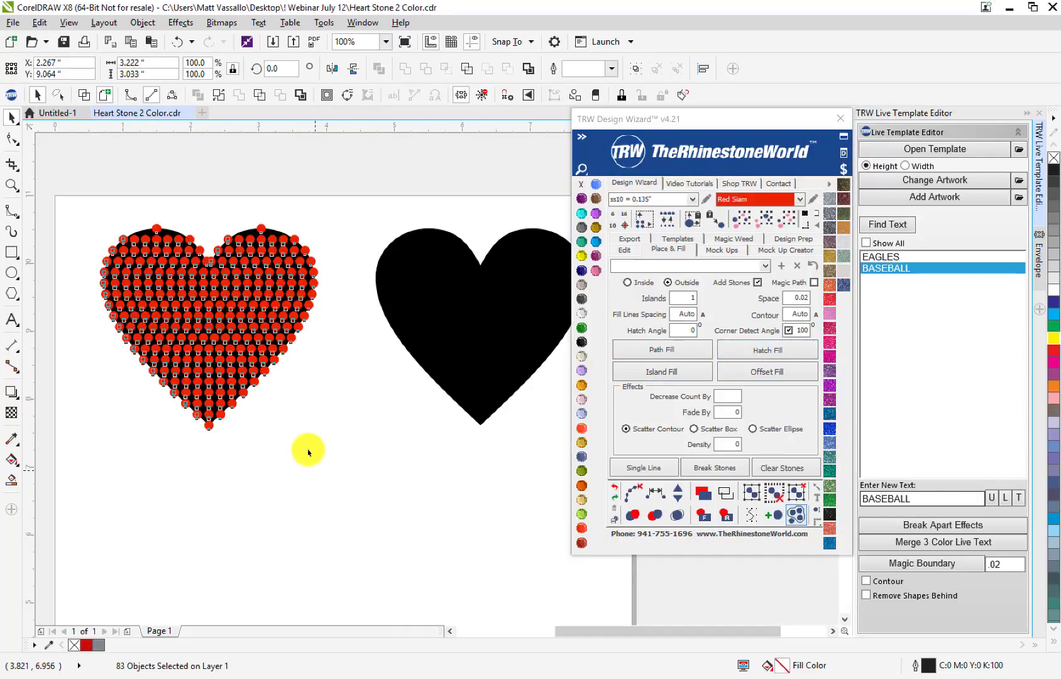
{"action": "left_click", "coordinate": [275, 232]}
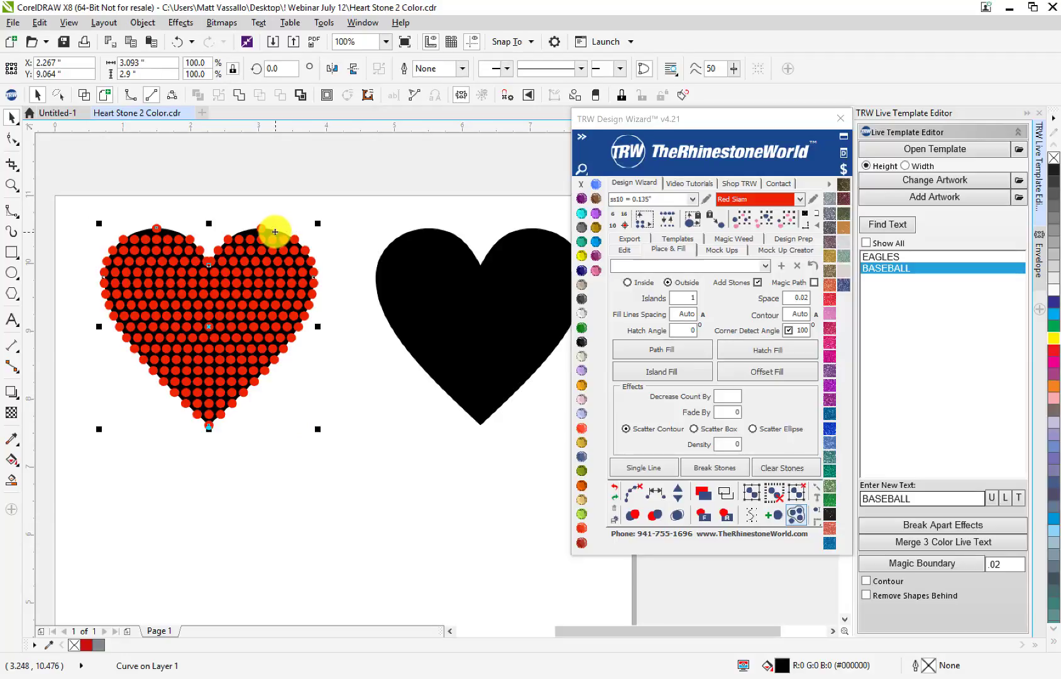
{"action": "key", "text": "Delete"}
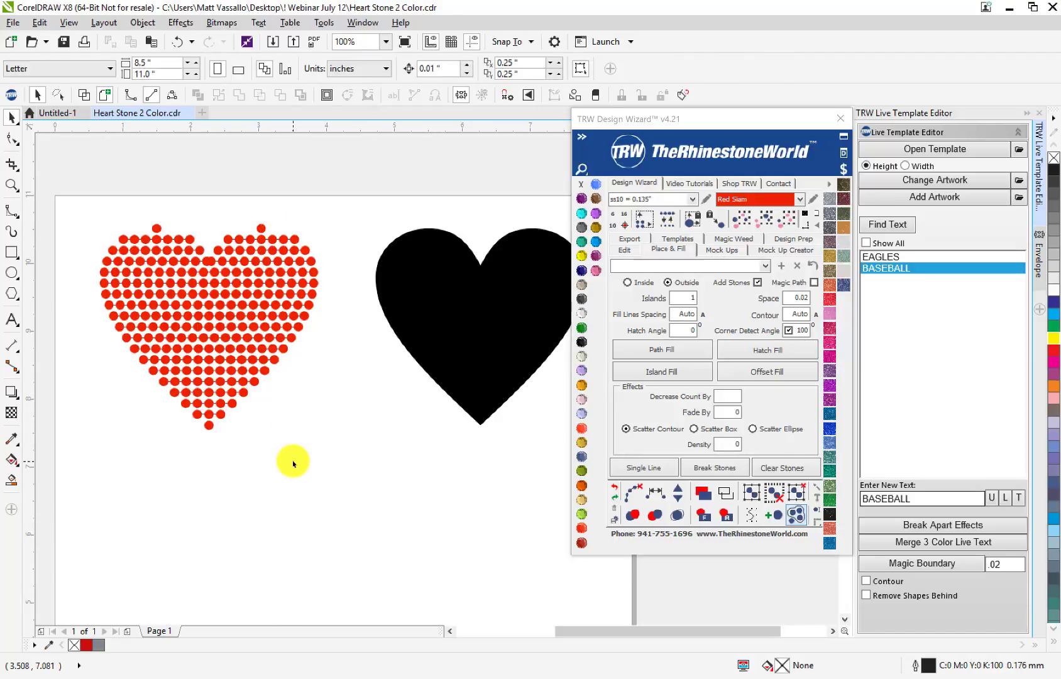
- Examine the stone rows along the lobes, edges and middle of the hatch-filled heart
{"action": "scroll", "coordinate": [293, 464], "scroll_direction": "down", "scroll_amount": 2}
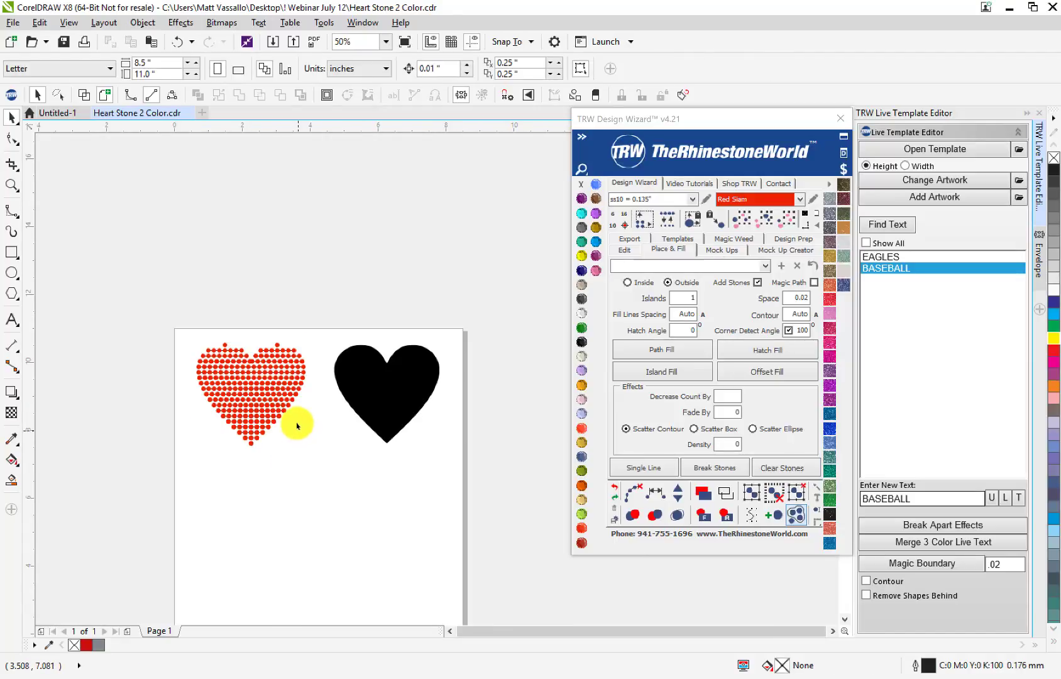
{"action": "scroll", "coordinate": [247, 342], "scroll_direction": "up", "scroll_amount": 2}
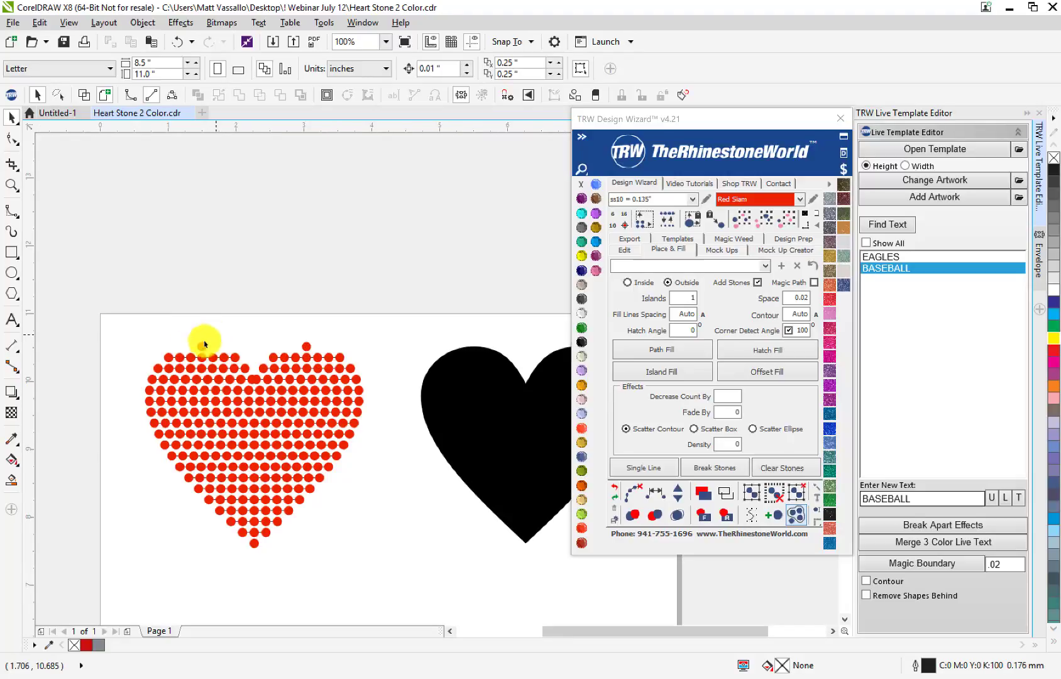
{"action": "scroll", "coordinate": [202, 345], "scroll_direction": "up", "scroll_amount": 2}
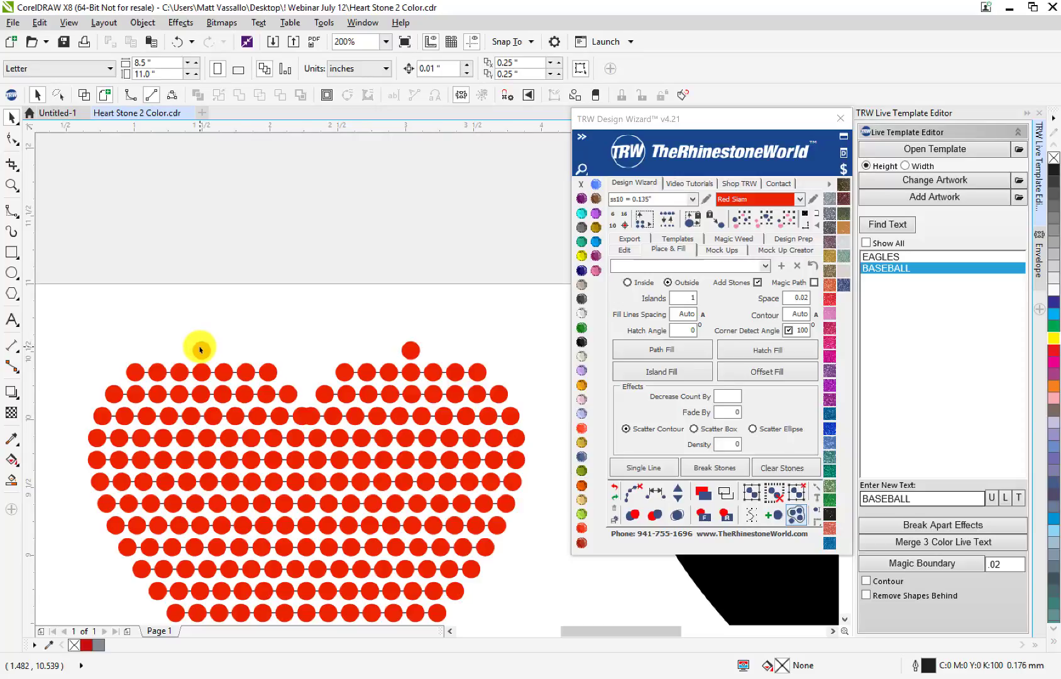
{"action": "scroll", "coordinate": [203, 350], "scroll_direction": "down", "scroll_amount": 2}
{"action": "scroll", "coordinate": [201, 352], "scroll_direction": "up", "scroll_amount": 2}
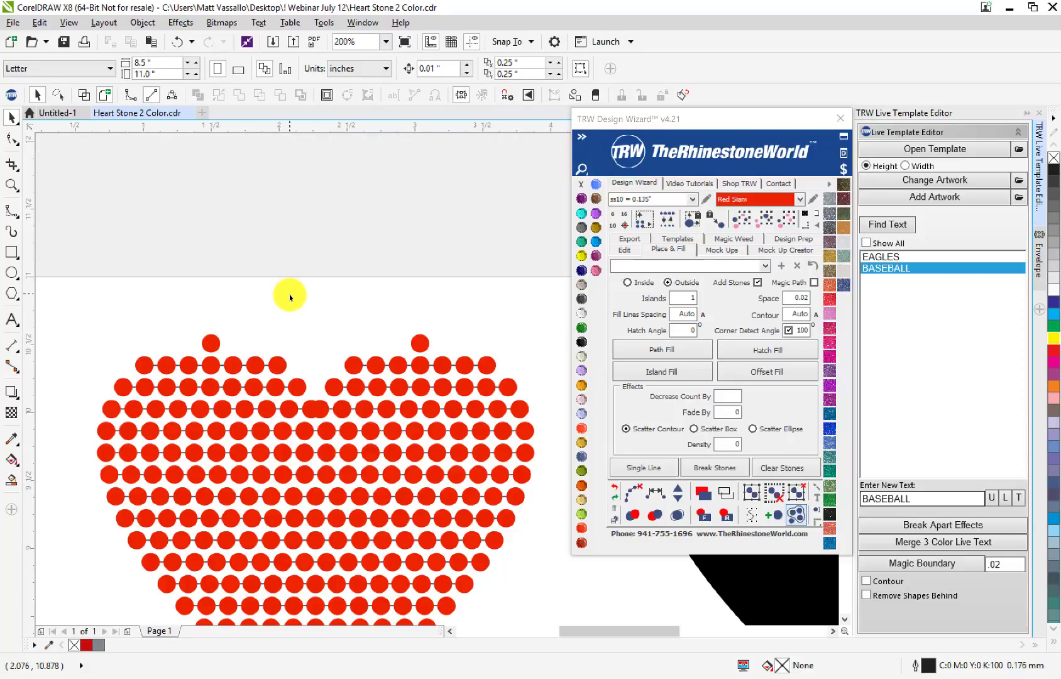
{"action": "scroll", "coordinate": [281, 347], "scroll_direction": "down", "scroll_amount": 2}
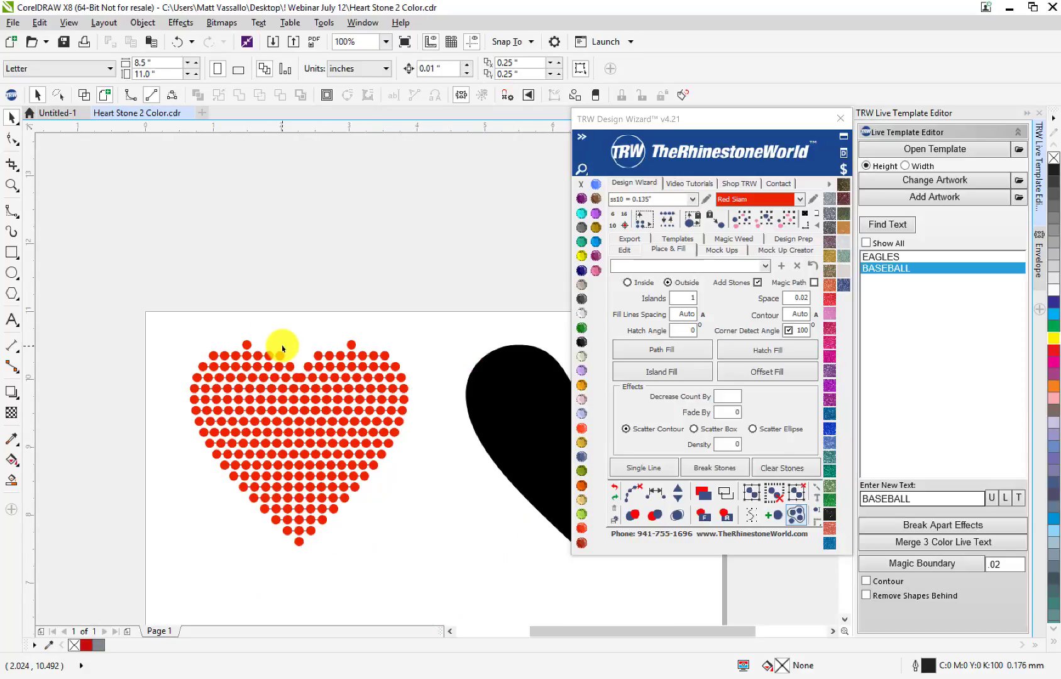
{"action": "scroll", "coordinate": [300, 421], "scroll_direction": "down", "scroll_amount": 2}
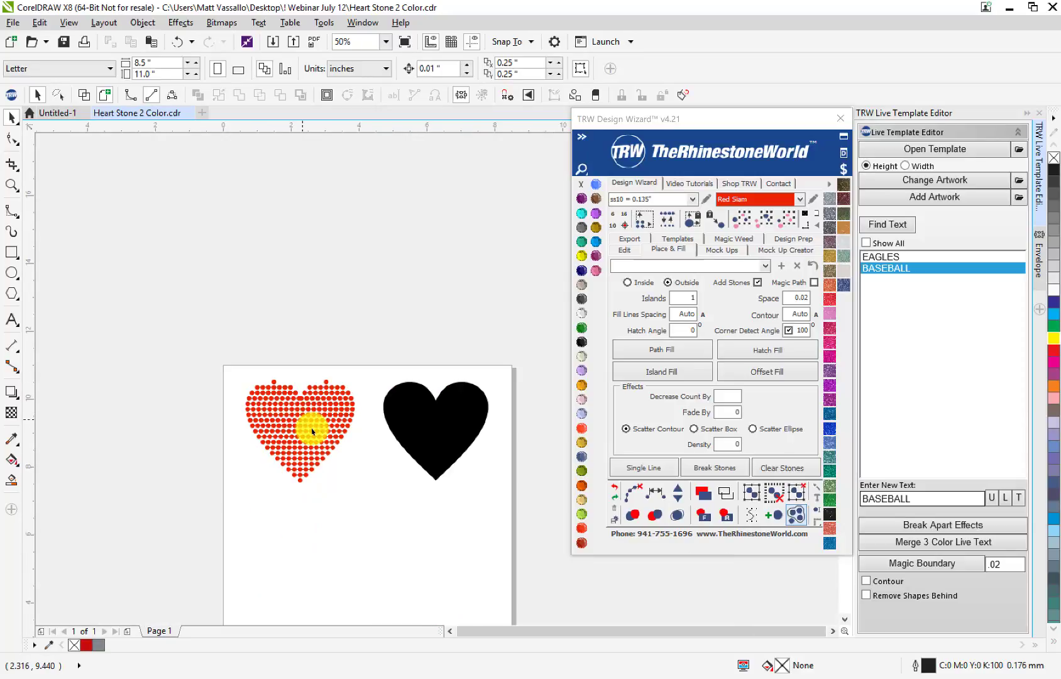
{"action": "scroll", "coordinate": [281, 462], "scroll_direction": "up", "scroll_amount": 2}
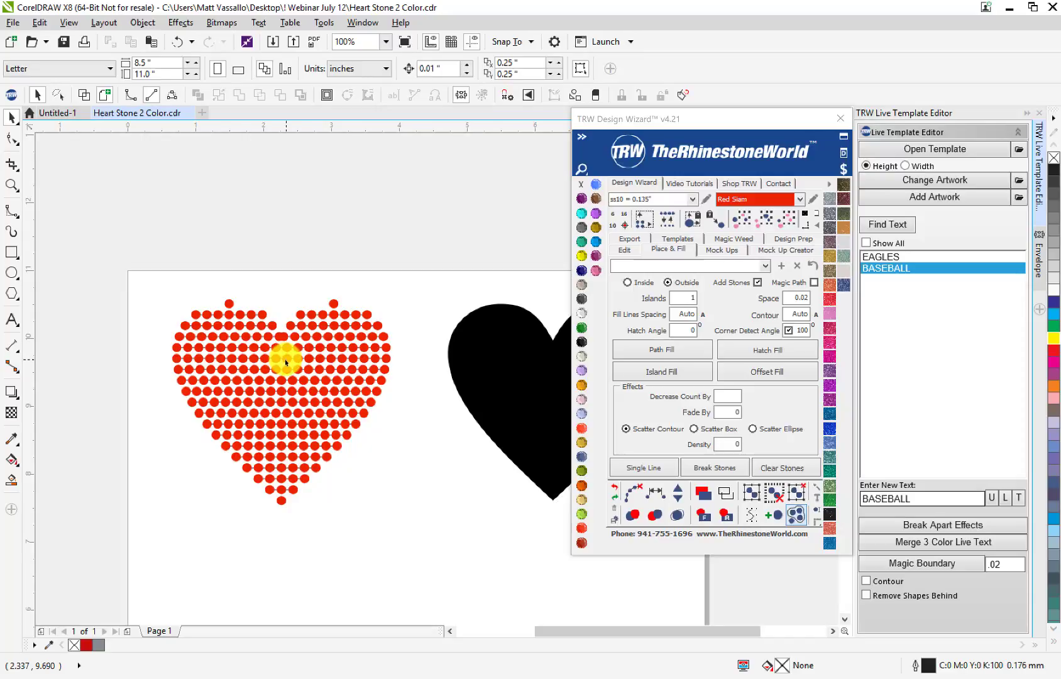
{"action": "scroll", "coordinate": [286, 362], "scroll_direction": "down", "scroll_amount": 2}
- Undo the deletion of the left heart's black shape and its Hatch Fill
{"action": "key", "text": "ctrl+z"}
{"action": "key", "text": "ctrl+z"}
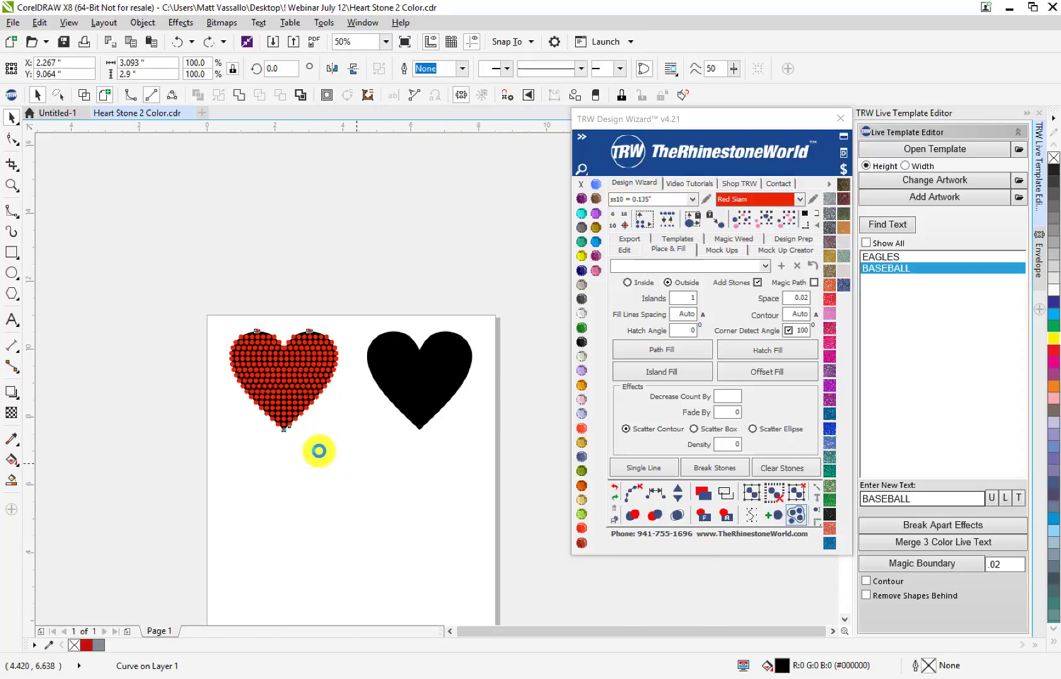
{"action": "left_click", "coordinate": [311, 438]}
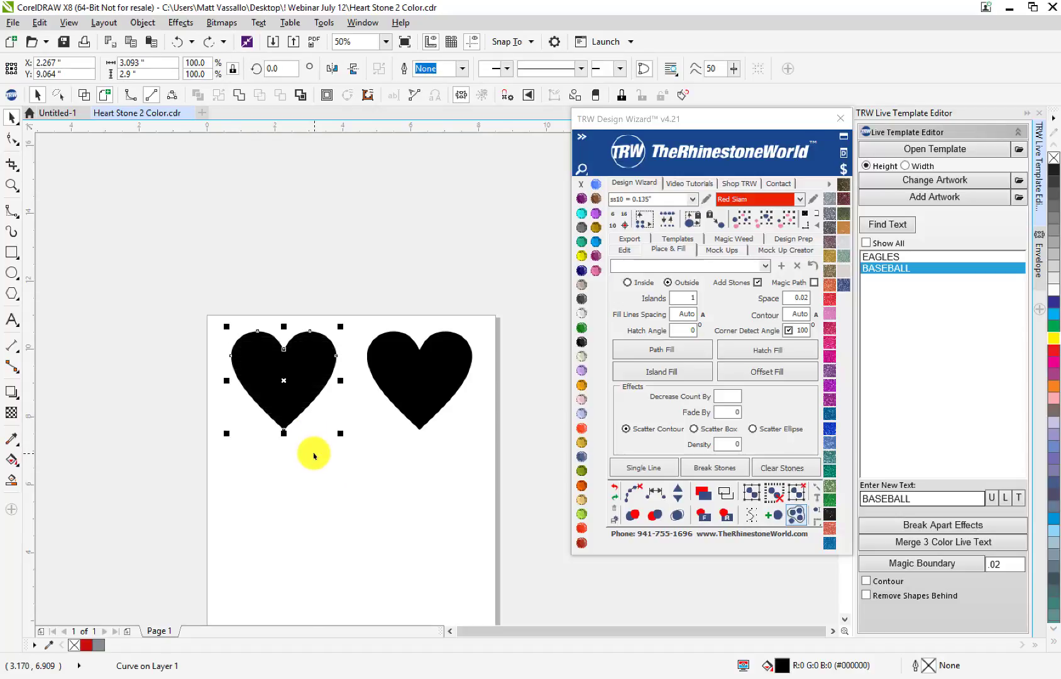
- Apply an inside Island Fill of ss10 Red Siam stones with 3 islands to the right heart
{"action": "left_click", "coordinate": [450, 383]}
{"action": "scroll", "coordinate": [481, 360], "scroll_direction": "up", "scroll_amount": 2}
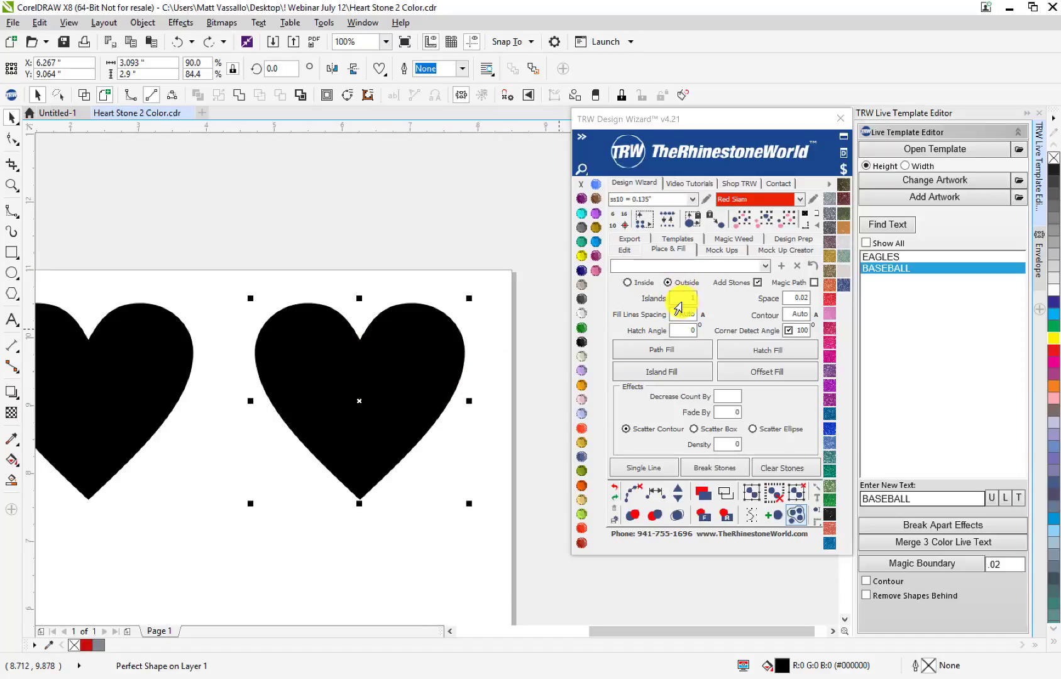
{"action": "left_click", "coordinate": [627, 283]}
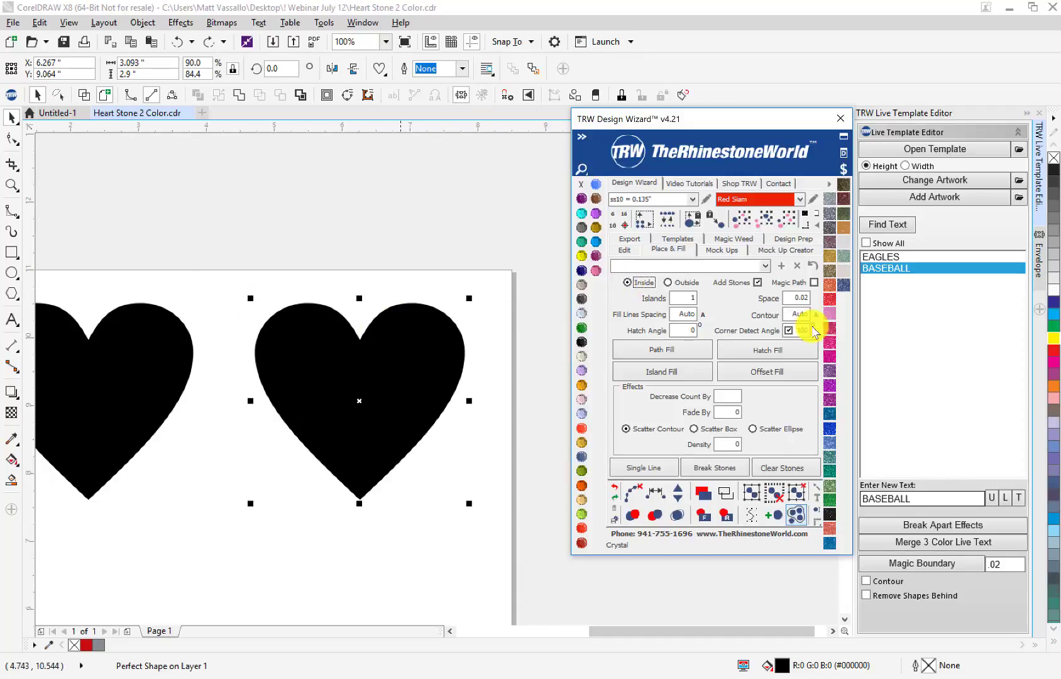
{"action": "left_click", "coordinate": [682, 298]}
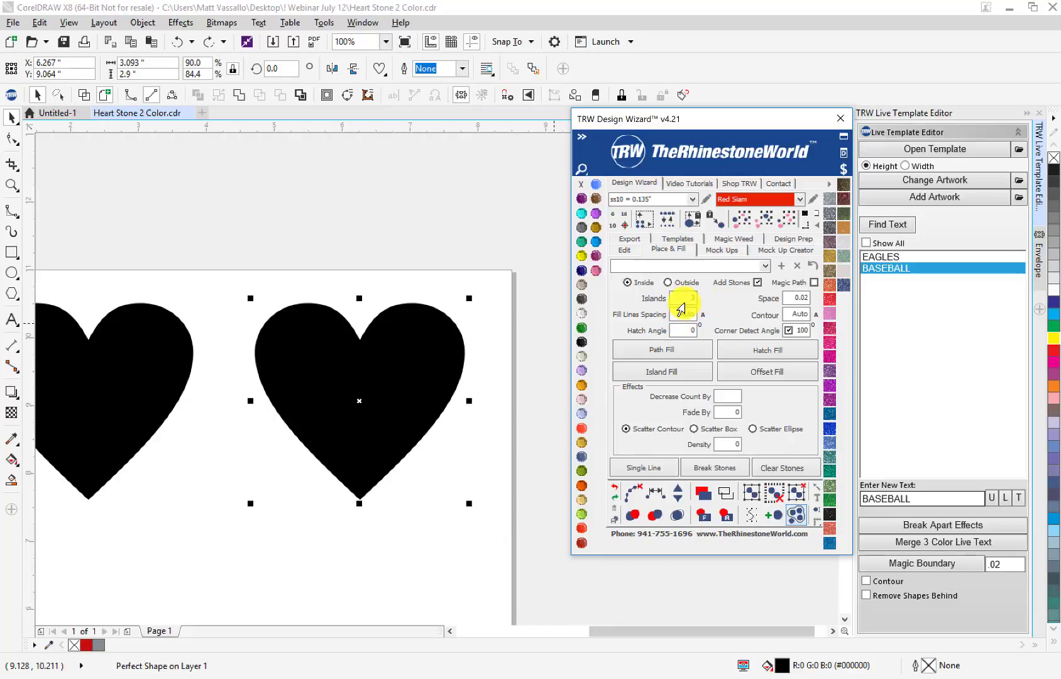
{"action": "left_click", "coordinate": [676, 374]}
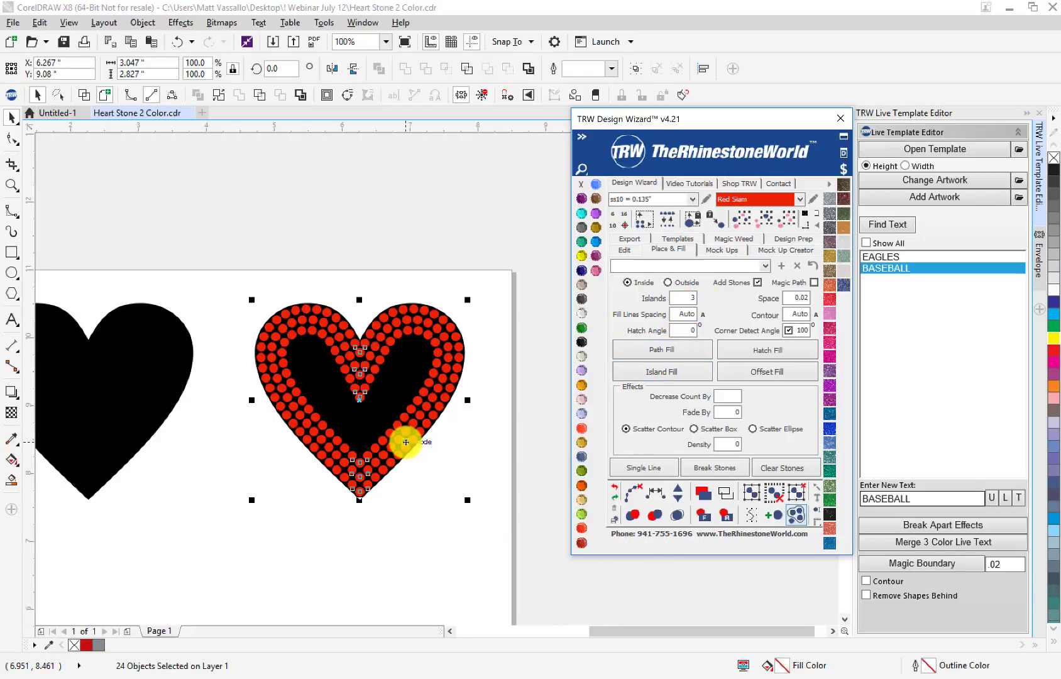
{"action": "left_click", "coordinate": [432, 505]}
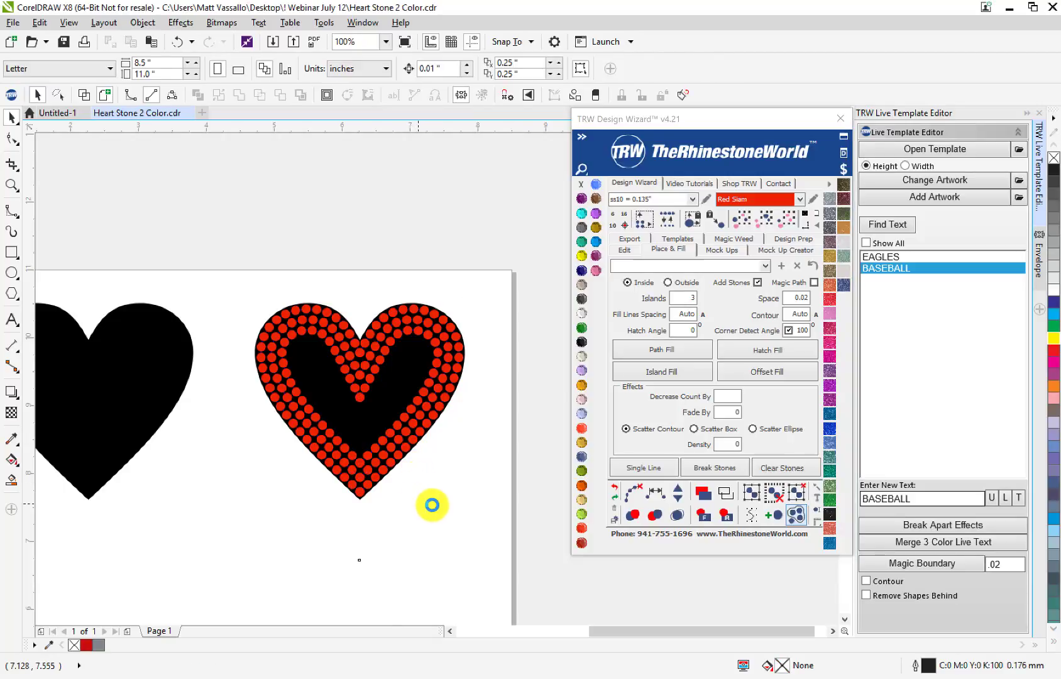
- Undo the three-island fill and apply an inside Island Fill with Islands set to 0 to the right heart
{"action": "key", "text": "ctrl+z"}
{"action": "left_click_drag", "start_coordinate": [688, 296], "coordinate": [709, 293]}
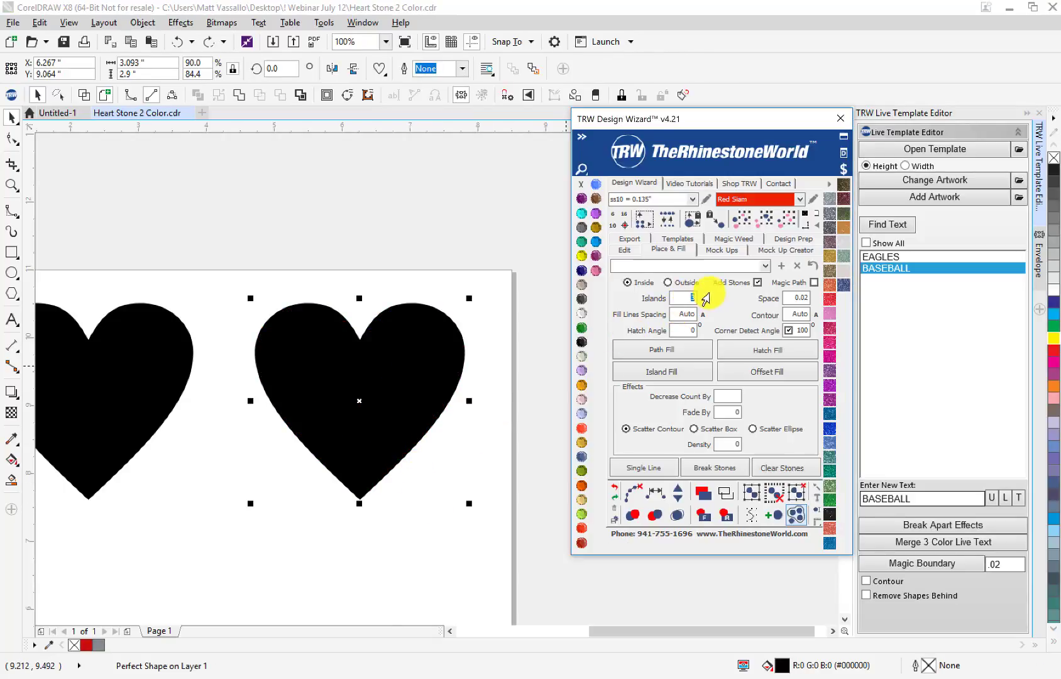
{"action": "type", "text": "0"}
{"action": "left_click", "coordinate": [457, 372]}
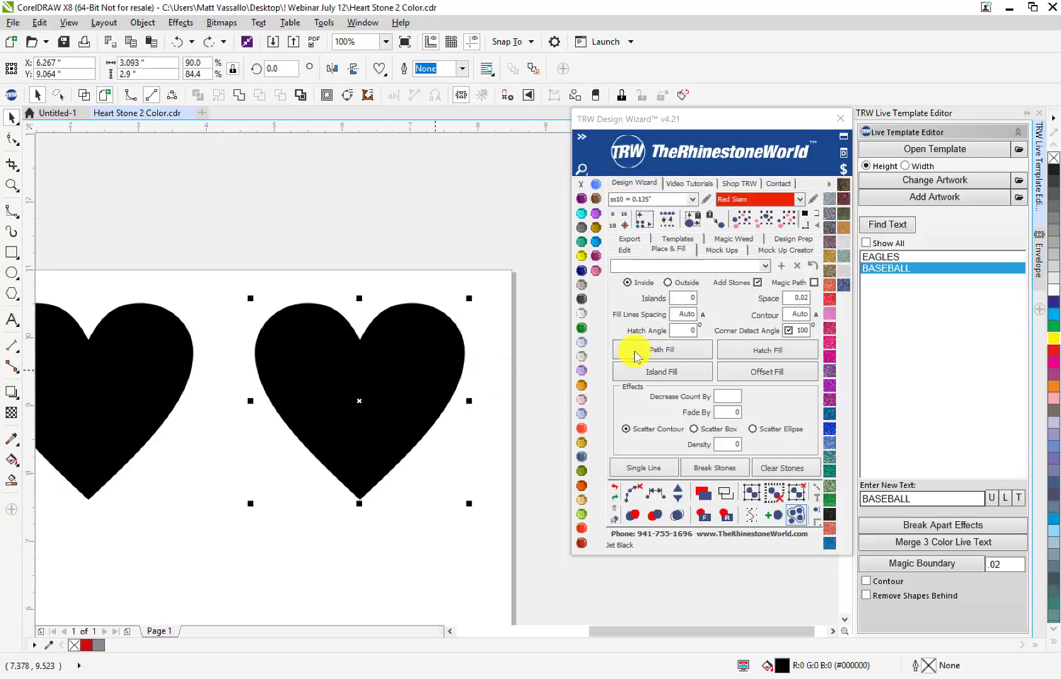
{"action": "left_click", "coordinate": [647, 372]}
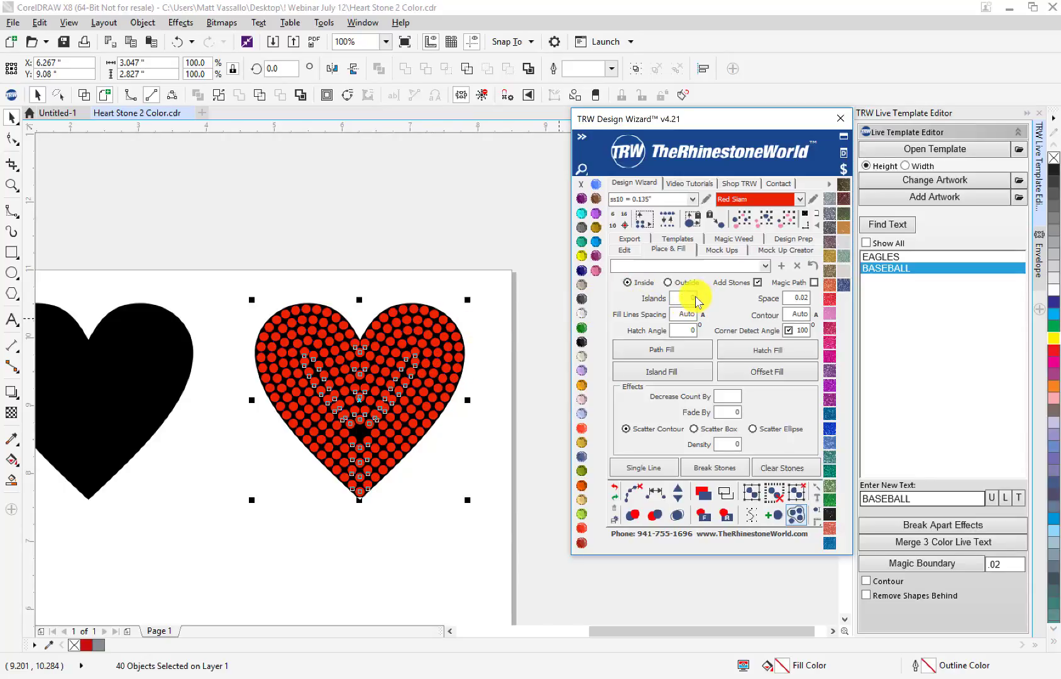
- Break the right heart's Island Fill apart into individual stones and examine the stones around the heart's centre
{"action": "left_click", "coordinate": [461, 273]}
{"action": "left_click_drag", "start_coordinate": [513, 253], "coordinate": [246, 552]}
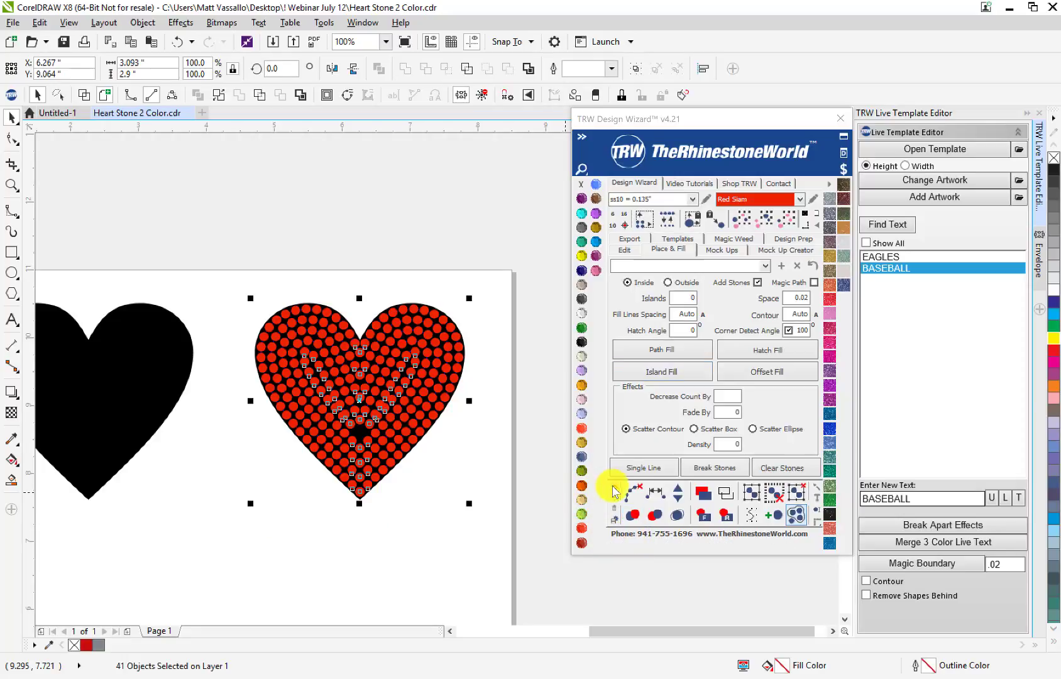
{"action": "left_click", "coordinate": [633, 493]}
{"action": "left_click", "coordinate": [457, 451]}
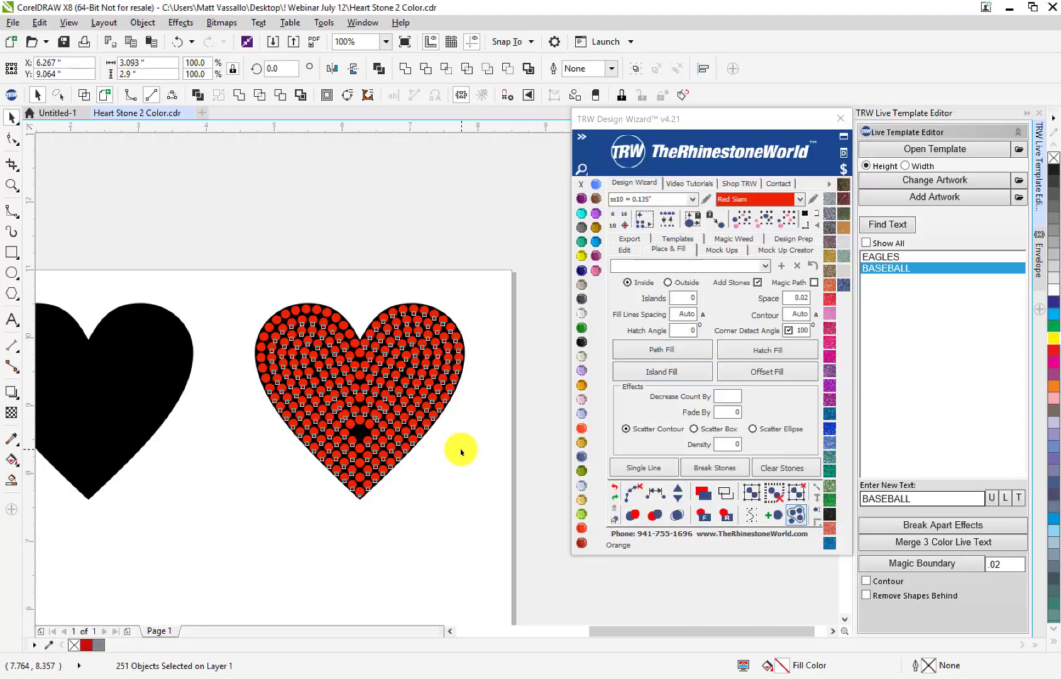
{"action": "scroll", "coordinate": [321, 379], "scroll_direction": "up", "scroll_amount": 2}
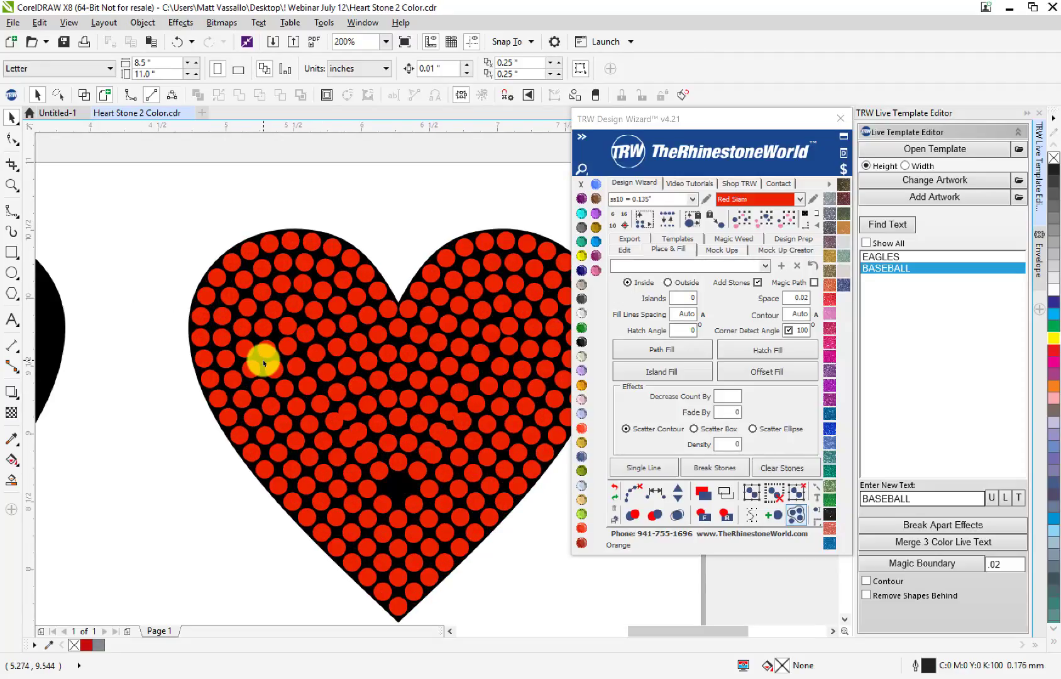
{"action": "scroll", "coordinate": [262, 359], "scroll_direction": "down", "scroll_amount": 2}
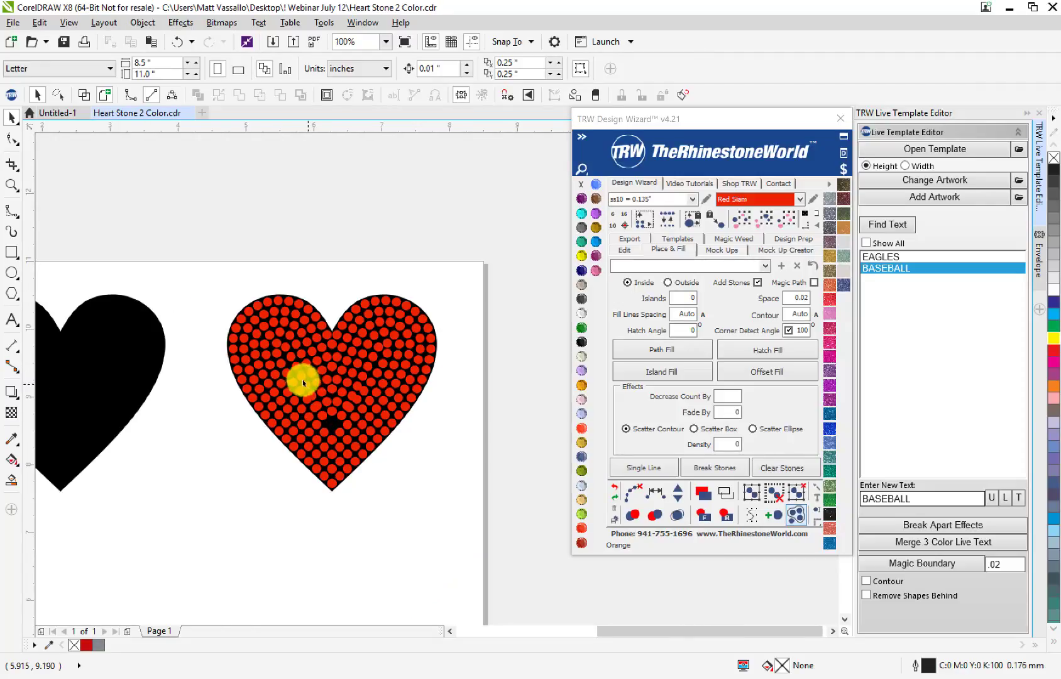
{"action": "scroll", "coordinate": [299, 367], "scroll_direction": "up", "scroll_amount": 2}
{"action": "scroll", "coordinate": [377, 465], "scroll_direction": "up", "scroll_amount": 2}
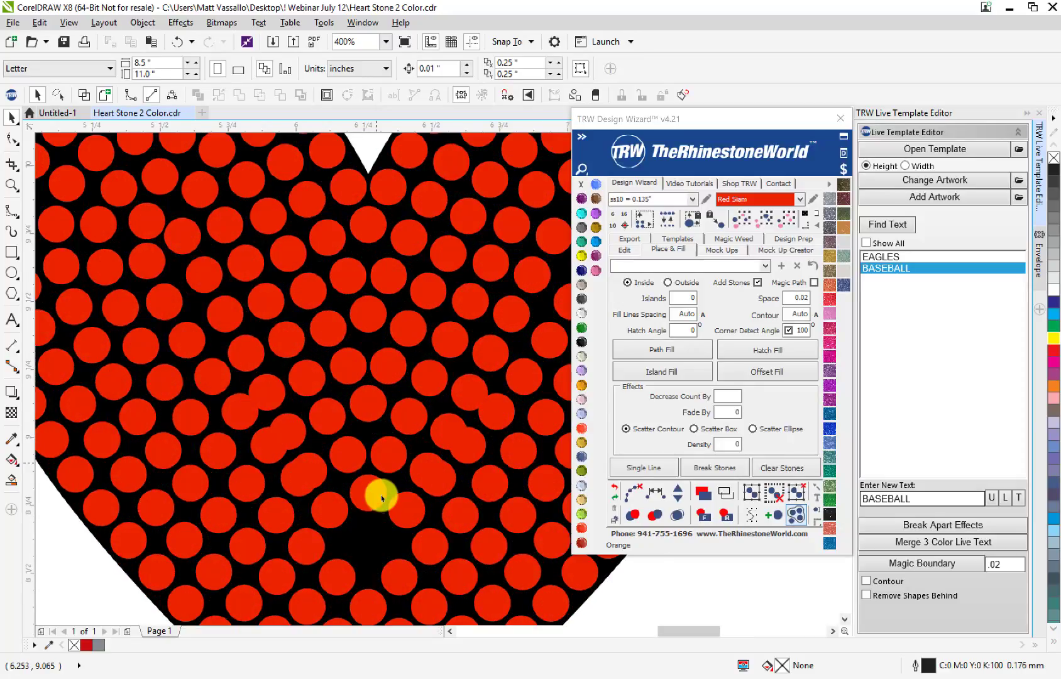
- Move the overlapping stones at the right heart's lower tip apart, and undo both moves
{"action": "left_click", "coordinate": [383, 484]}
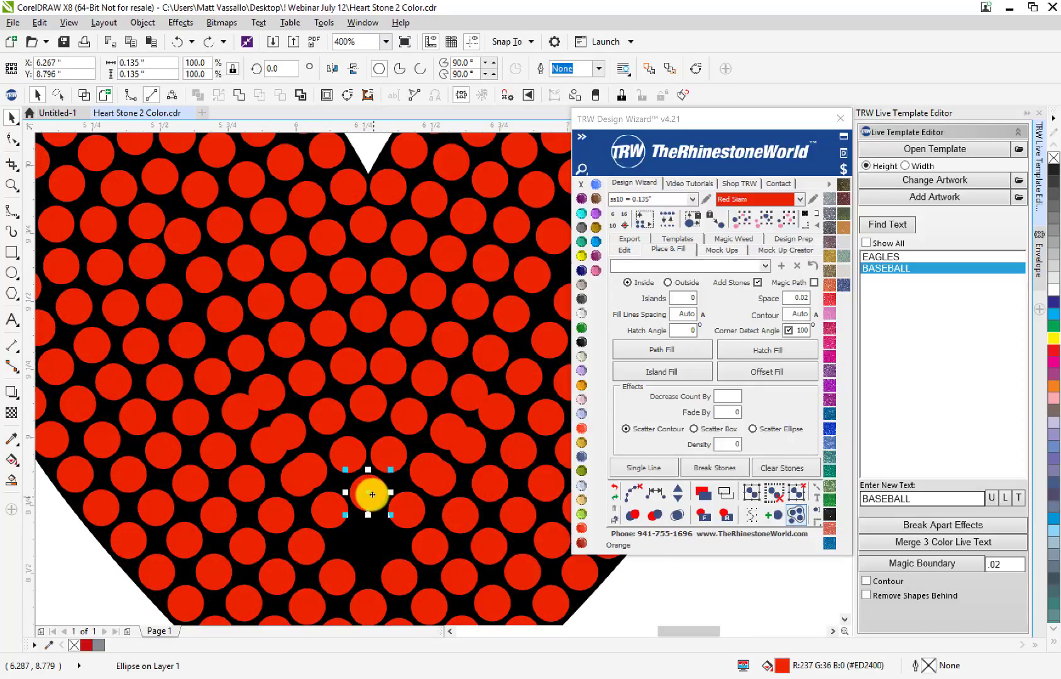
{"action": "scroll", "coordinate": [352, 482], "scroll_direction": "down", "scroll_amount": 3}
{"action": "scroll", "coordinate": [344, 468], "scroll_direction": "up", "scroll_amount": 3}
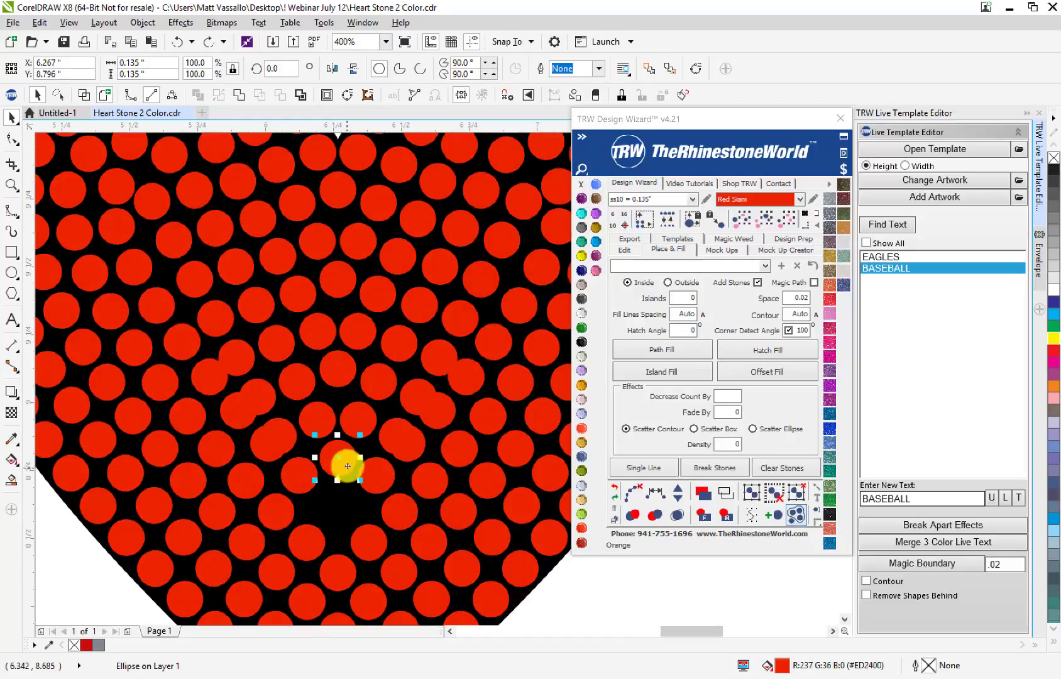
{"action": "scroll", "coordinate": [380, 440], "scroll_direction": "down", "scroll_amount": 2}
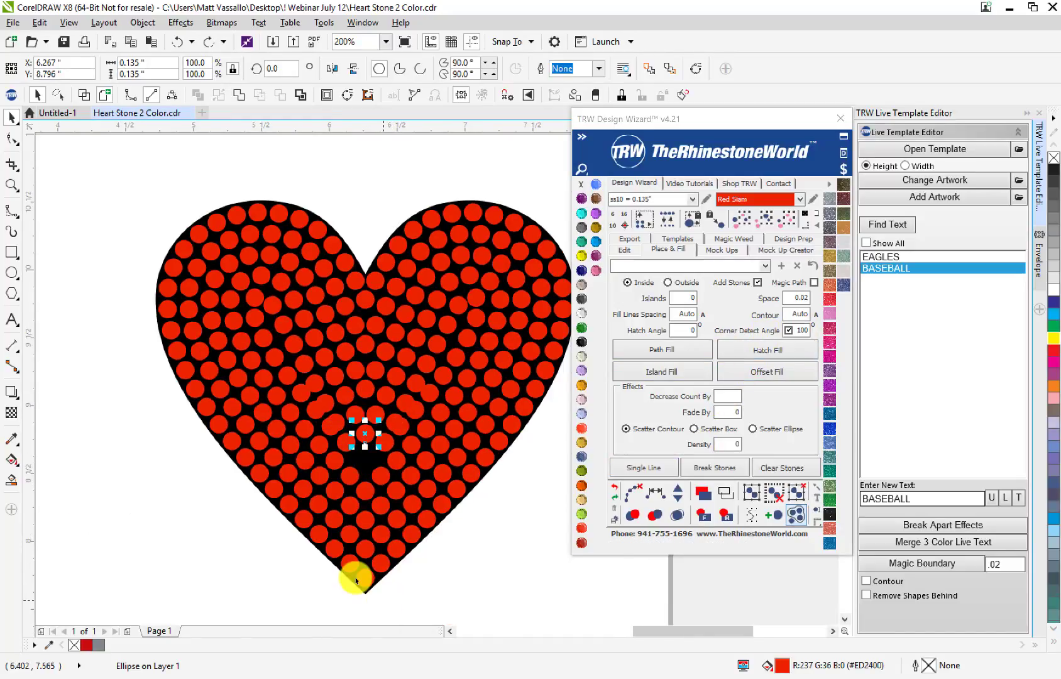
{"action": "left_click_drag", "start_coordinate": [363, 580], "coordinate": [383, 594]}
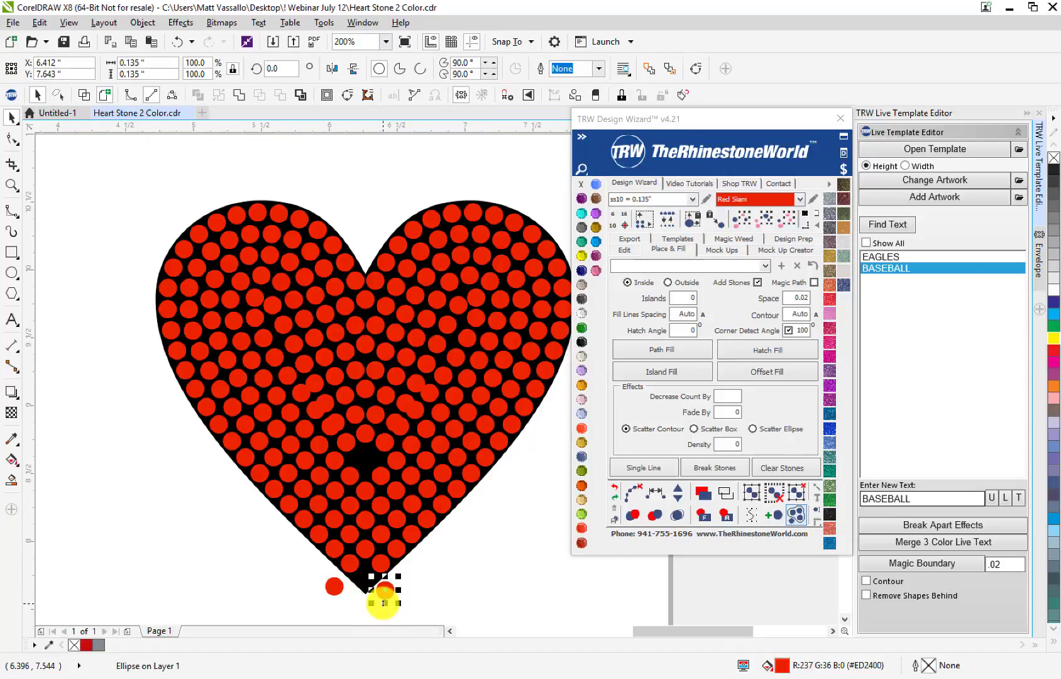
{"action": "key", "text": "ctrl+z"}
{"action": "key", "text": "ctrl+z"}
{"action": "left_click", "coordinate": [433, 588]}
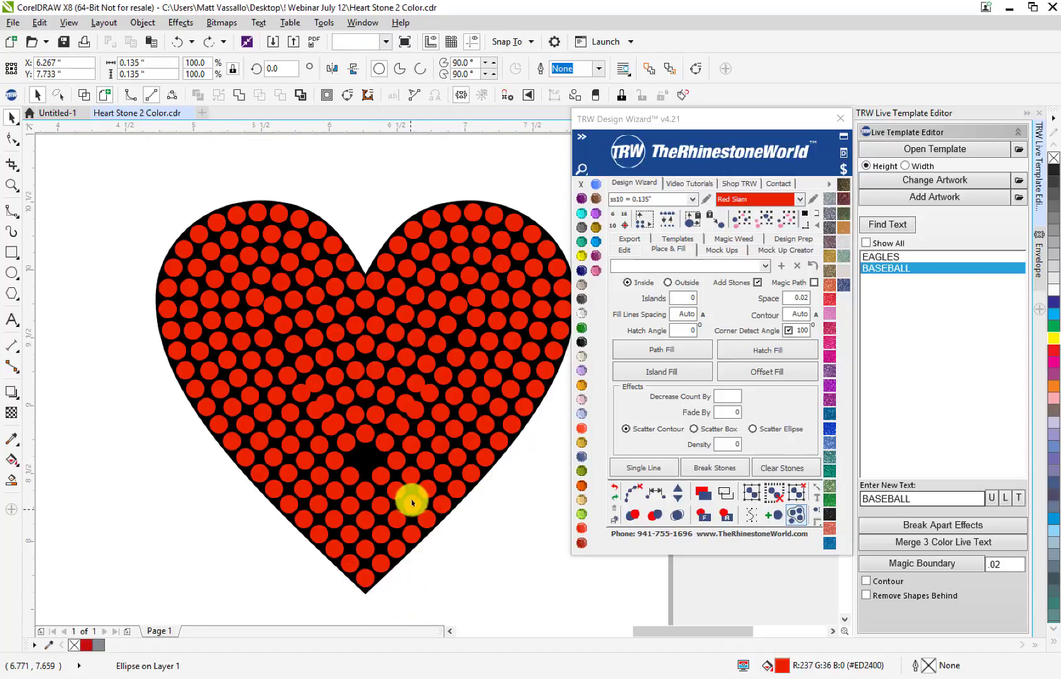
- Select all the red stones in the right heart and merge the overlapping ones
{"action": "left_click", "coordinate": [416, 446]}
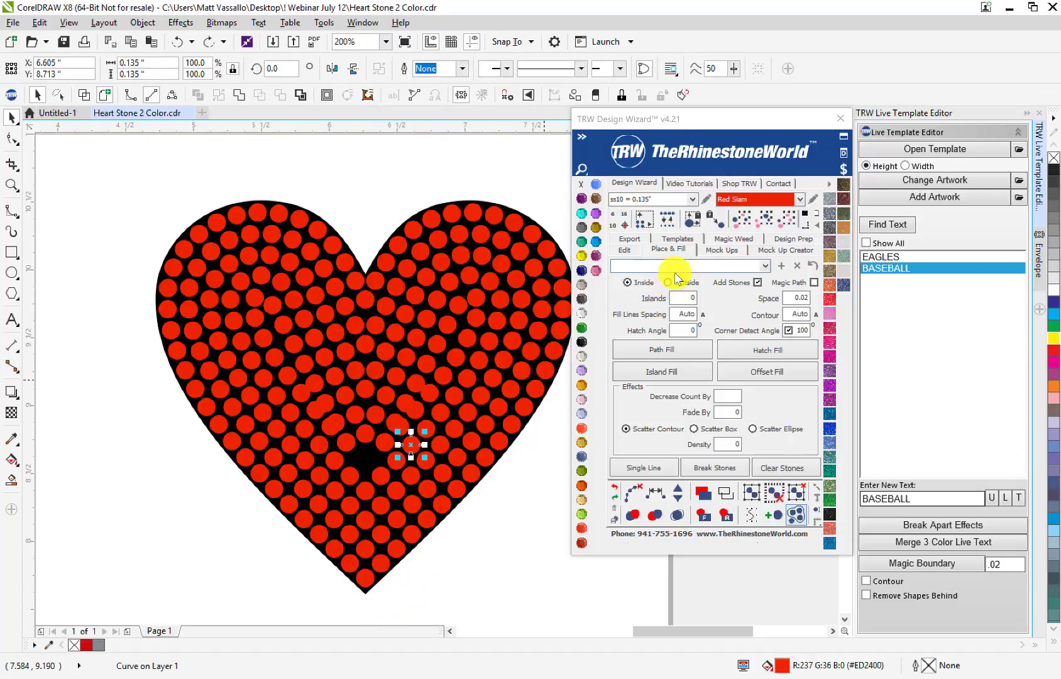
{"action": "left_click", "coordinate": [768, 221]}
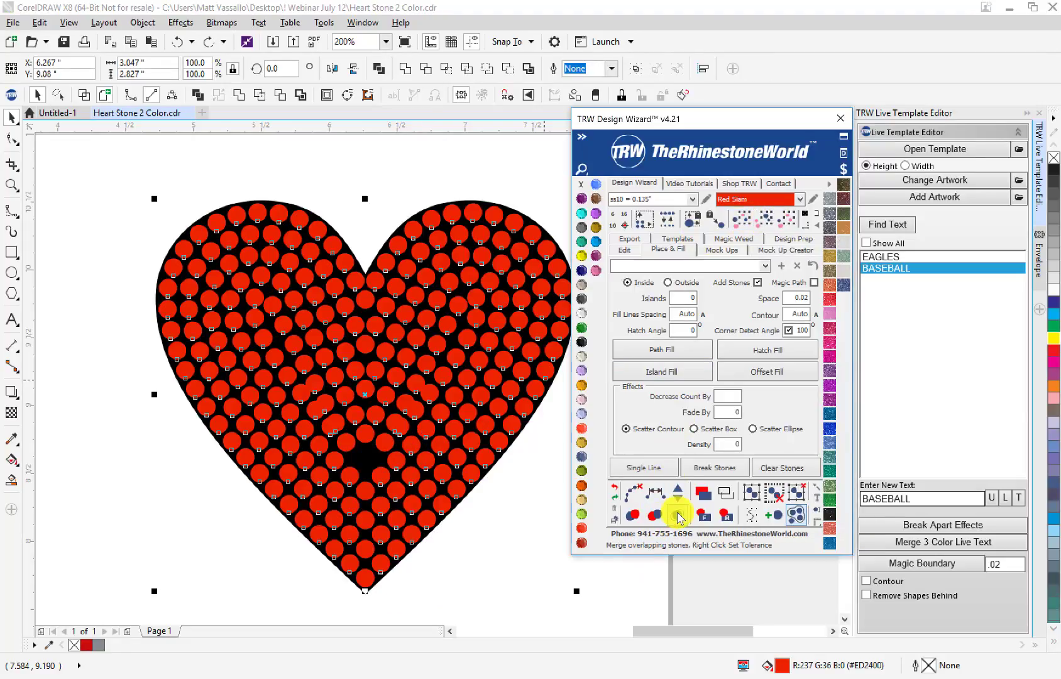
{"action": "left_click", "coordinate": [478, 548]}
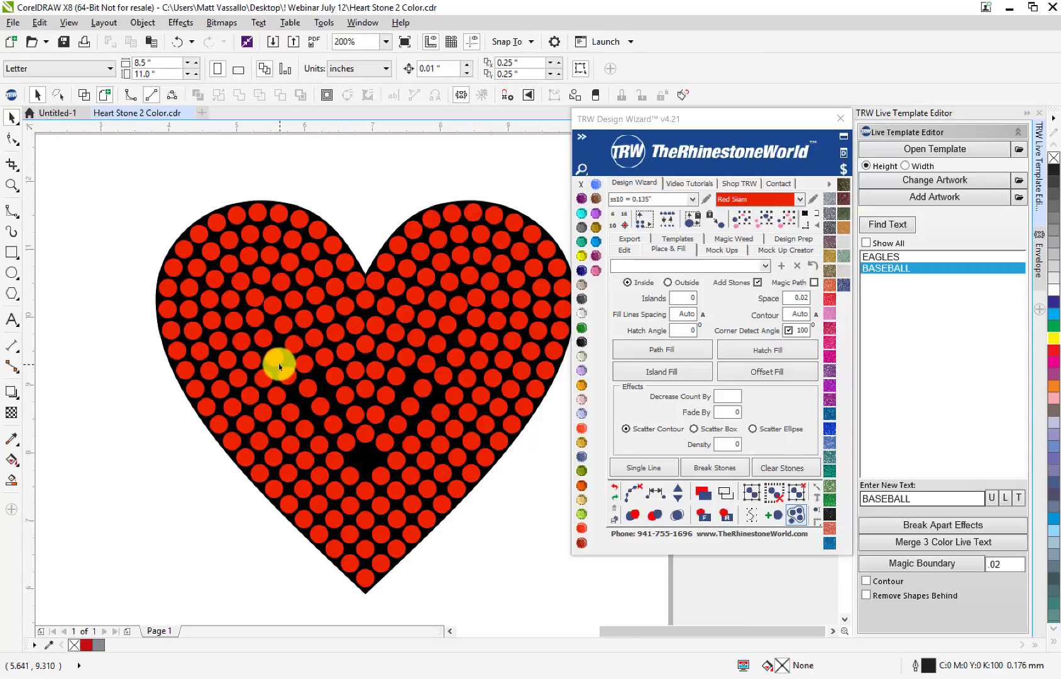
- Respace the curved row of five stones left of the right heart's upper notch to equal spacing
{"action": "scroll", "coordinate": [278, 363], "scroll_direction": "down", "scroll_amount": 1}
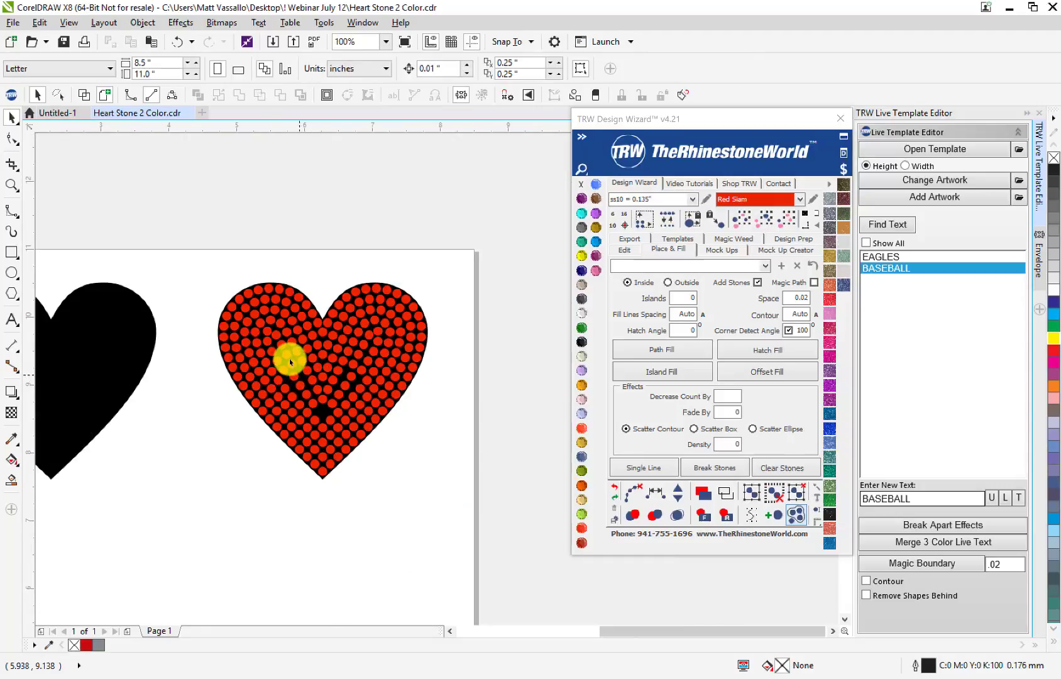
{"action": "scroll", "coordinate": [278, 345], "scroll_direction": "up", "scroll_amount": 1}
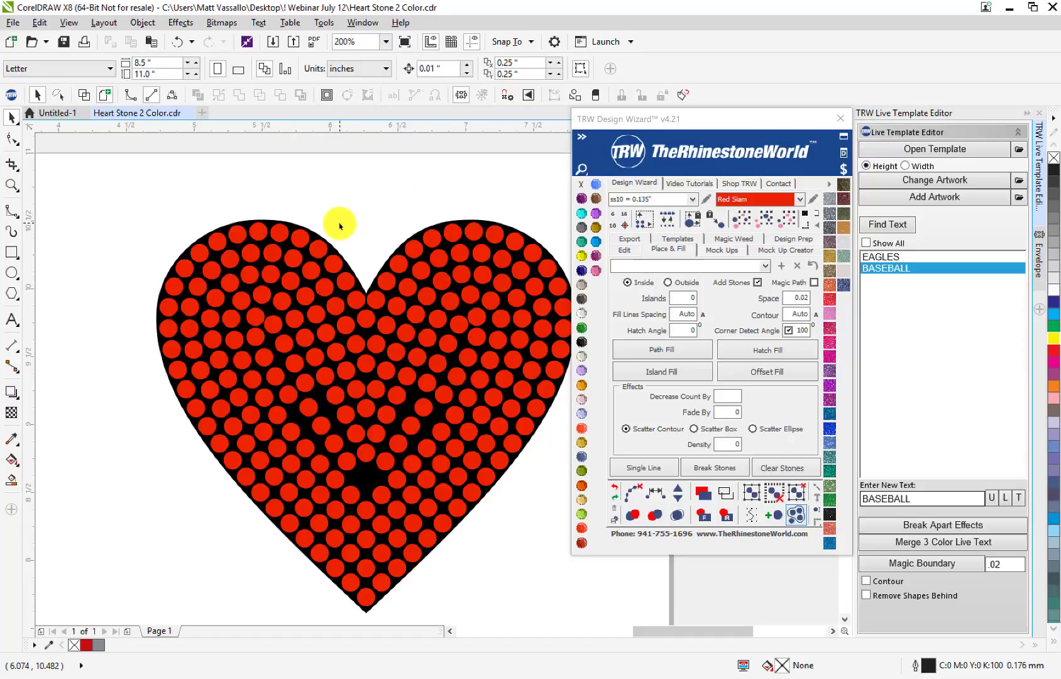
{"action": "scroll", "coordinate": [292, 362], "scroll_direction": "up", "scroll_amount": 2}
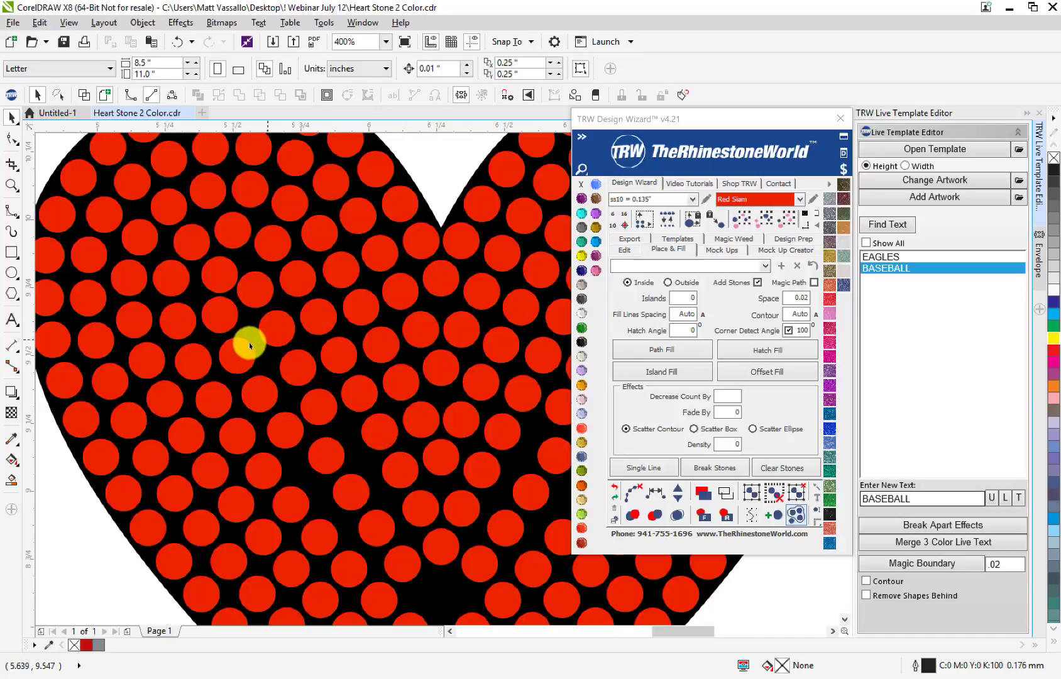
{"action": "scroll", "coordinate": [262, 343], "scroll_direction": "up", "scroll_amount": 1}
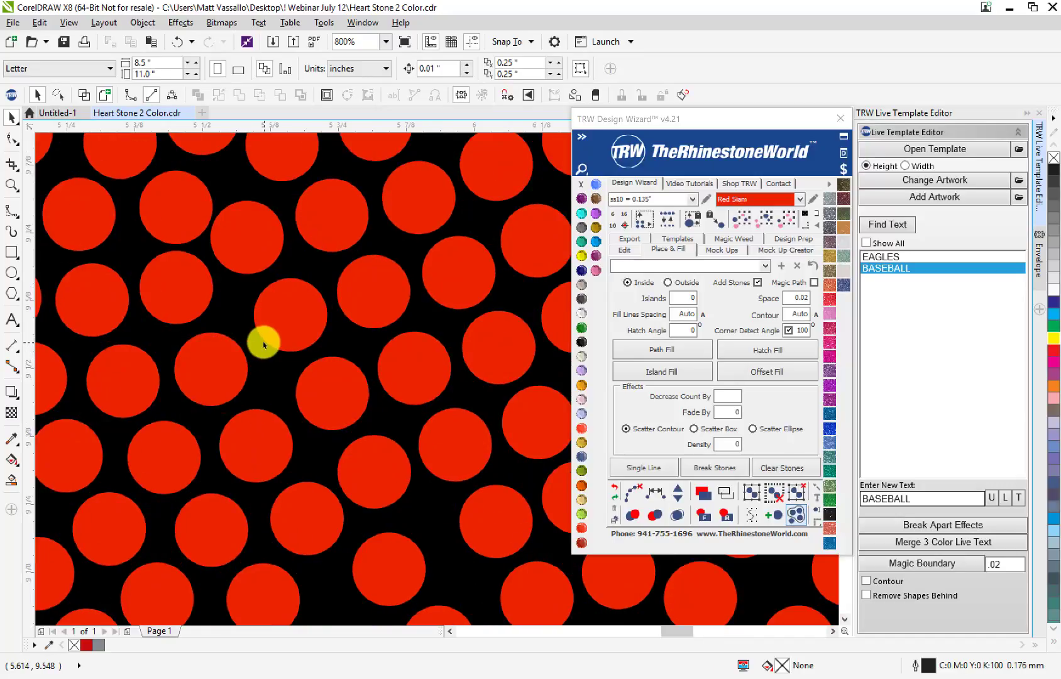
{"action": "scroll", "coordinate": [265, 341], "scroll_direction": "down", "scroll_amount": 1}
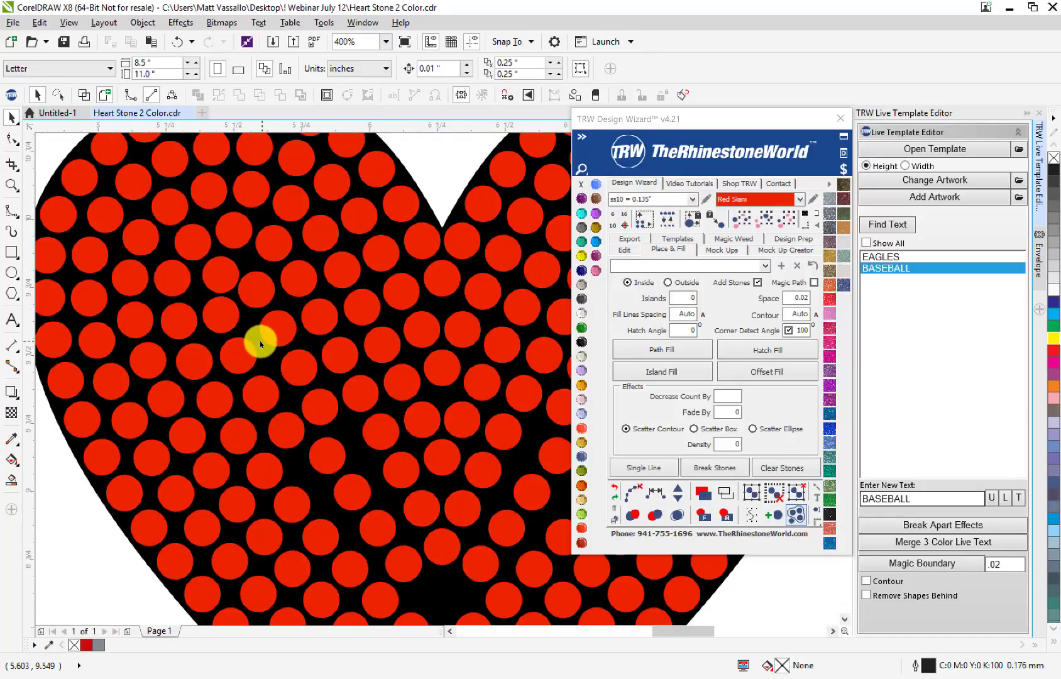
{"action": "left_click", "coordinate": [353, 318]}
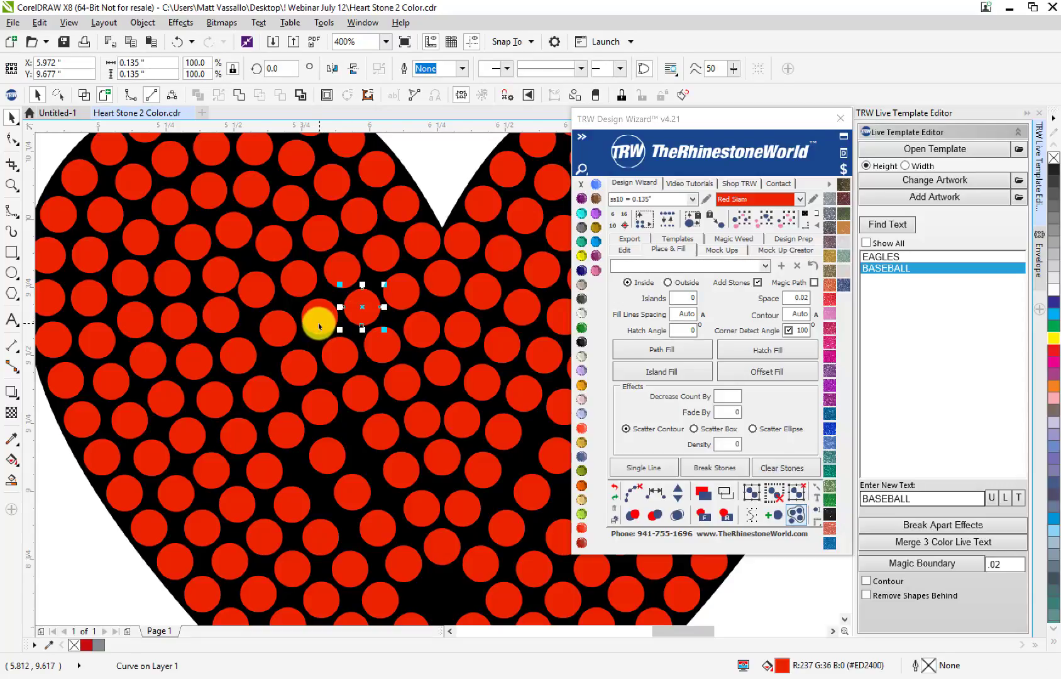
{"action": "left_click", "coordinate": [318, 326], "text": "shift"}
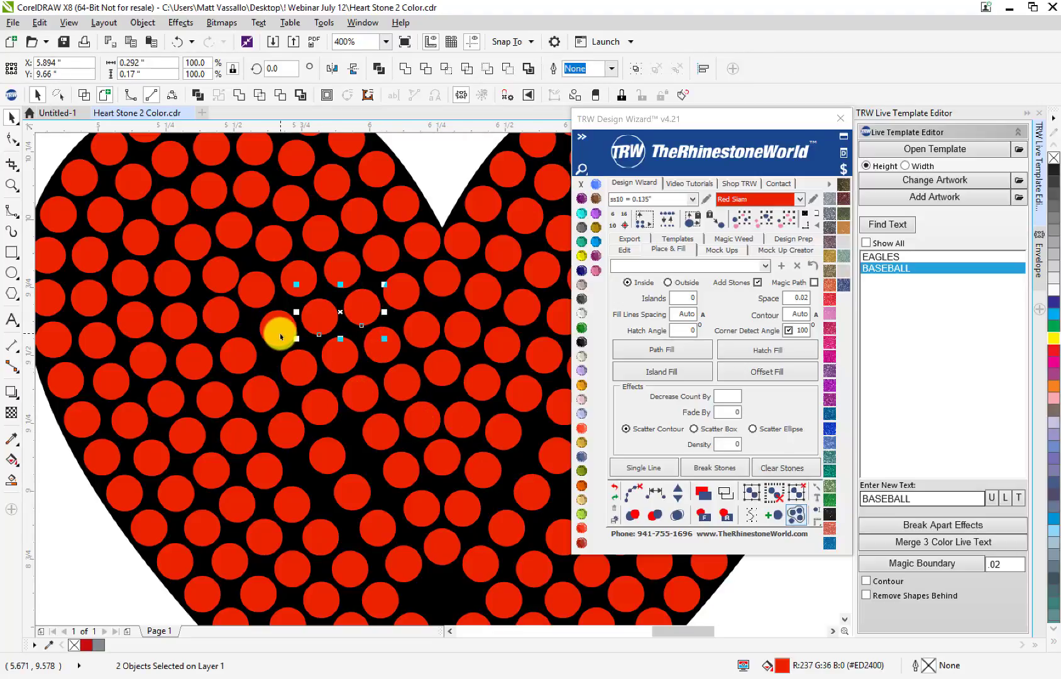
{"action": "left_click", "coordinate": [275, 331], "text": "shift"}
{"action": "left_click", "coordinate": [251, 361], "text": "shift"}
{"action": "left_click", "coordinate": [189, 364], "text": "shift"}
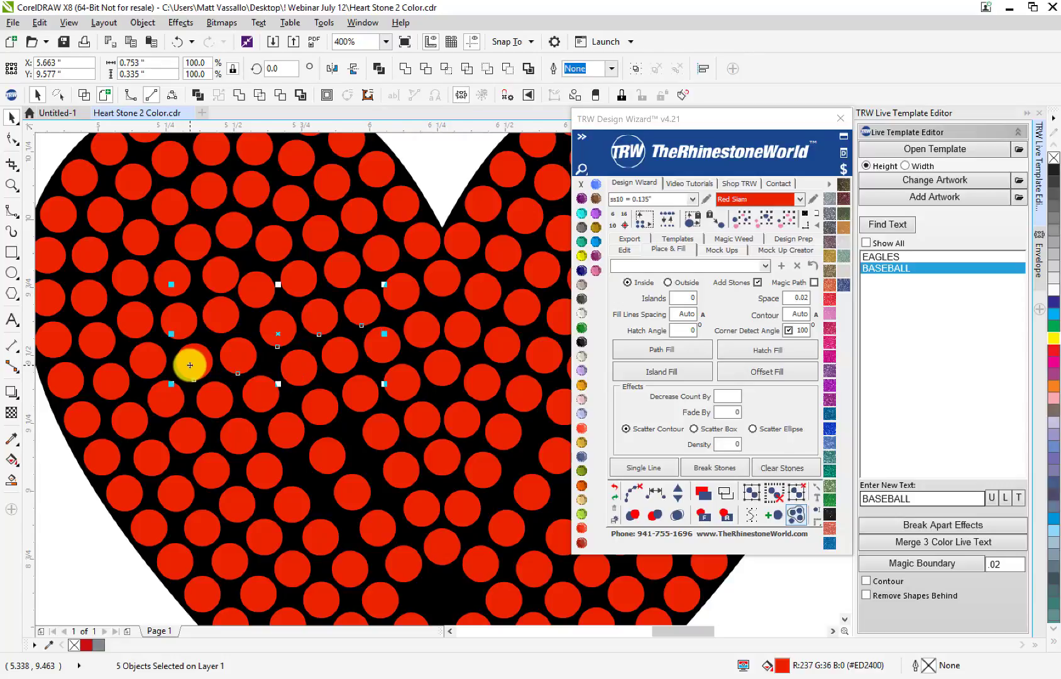
{"action": "left_click", "coordinate": [655, 494]}
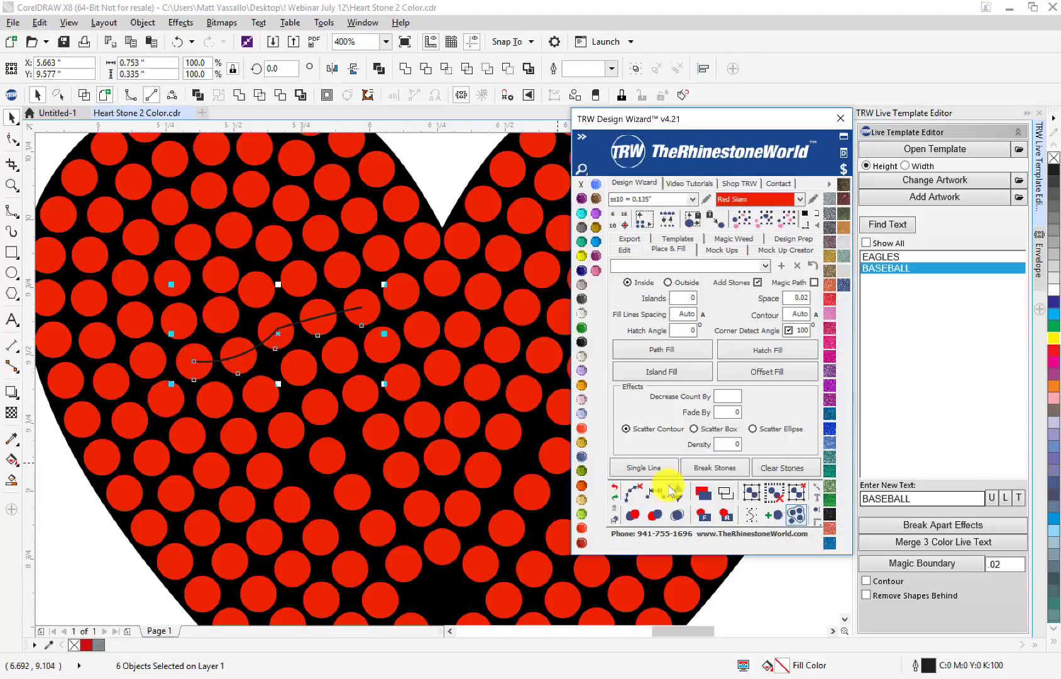
{"action": "left_click", "coordinate": [644, 468]}
- Respace the four stones of the row directly below the first respaced row to equal spacing
{"action": "left_click", "coordinate": [382, 344]}
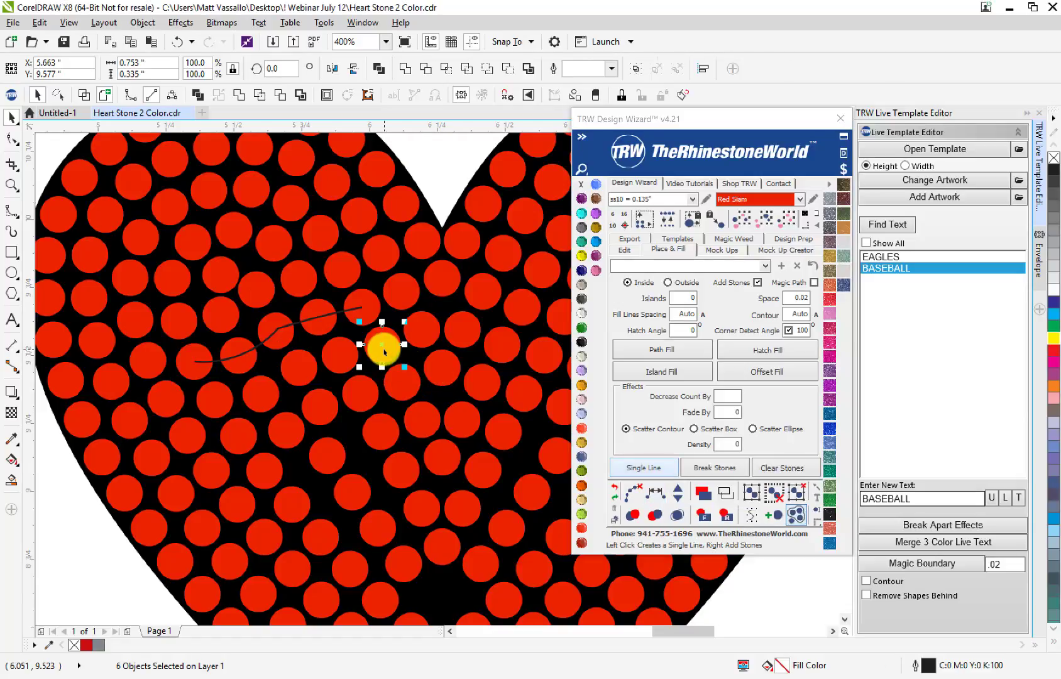
{"action": "left_click", "coordinate": [340, 363], "text": "shift"}
{"action": "left_click", "coordinate": [299, 371], "text": "shift"}
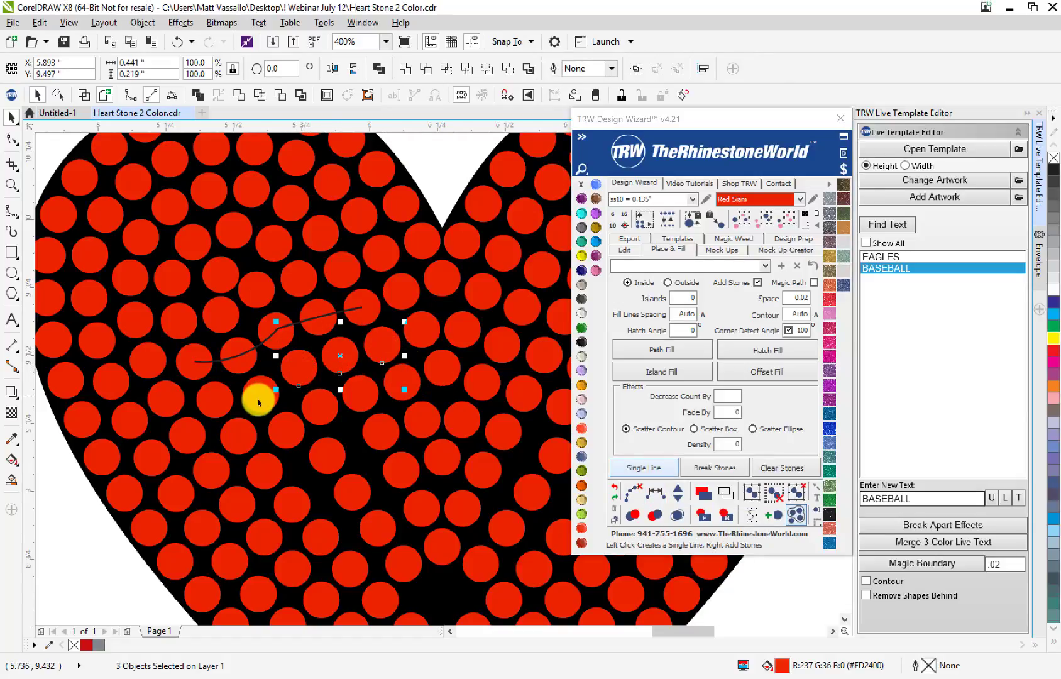
{"action": "left_click", "coordinate": [259, 401], "text": "shift"}
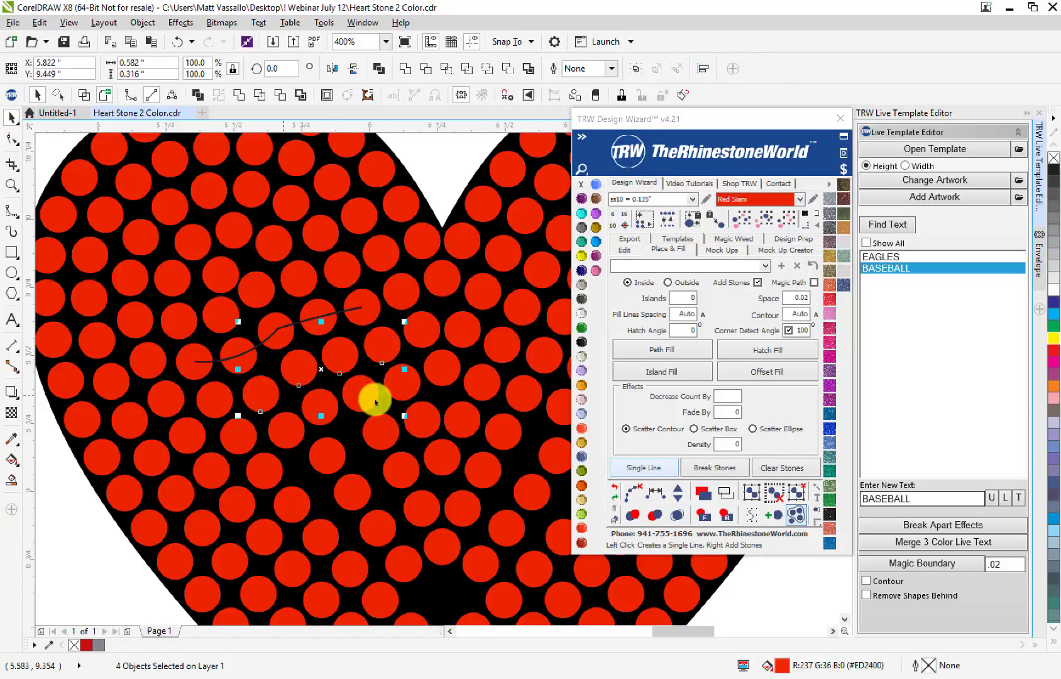
{"action": "left_click", "coordinate": [644, 472]}
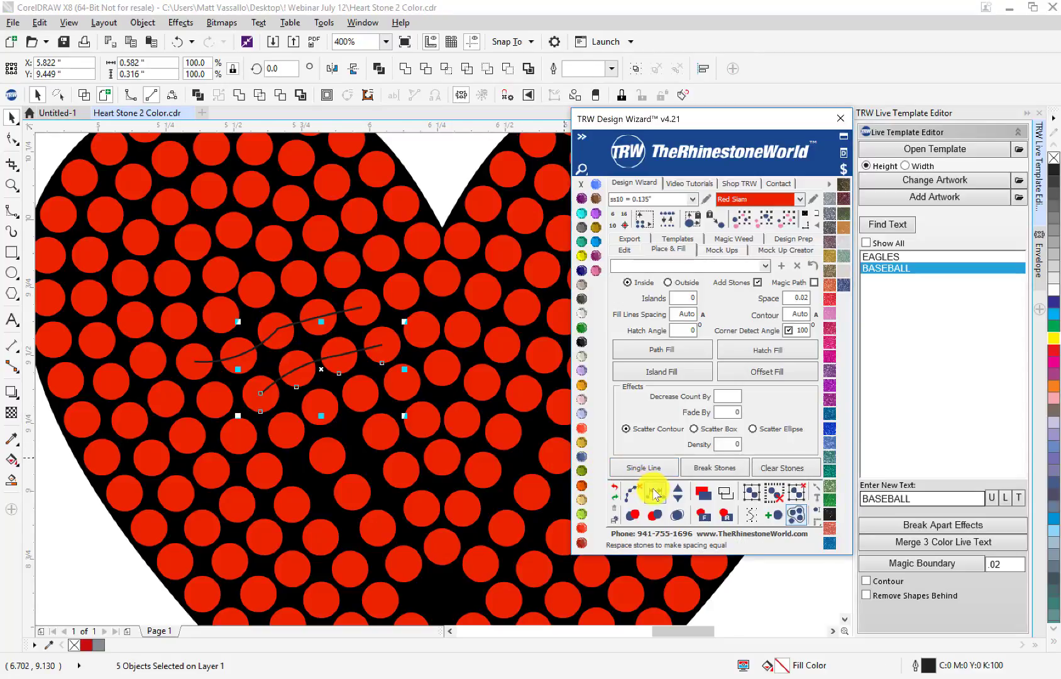
- Respace the curved row of four stones left of the heart's centre evenly, and add one stone to it
{"action": "scroll", "coordinate": [339, 446], "scroll_direction": "down", "scroll_amount": 2}
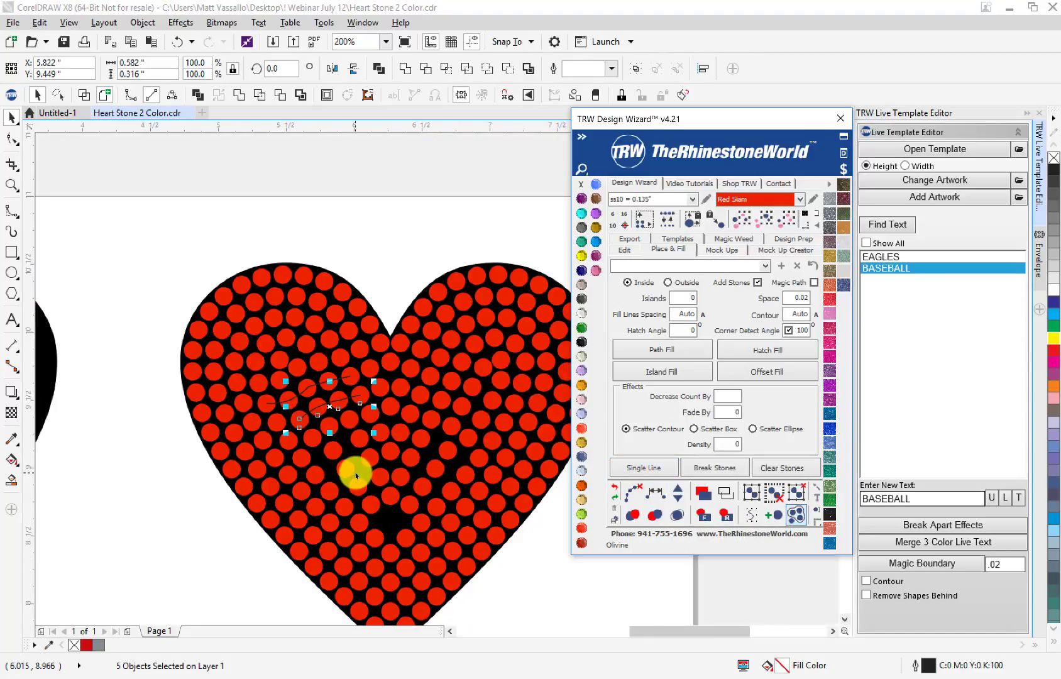
{"action": "scroll", "coordinate": [355, 472], "scroll_direction": "up", "scroll_amount": 2}
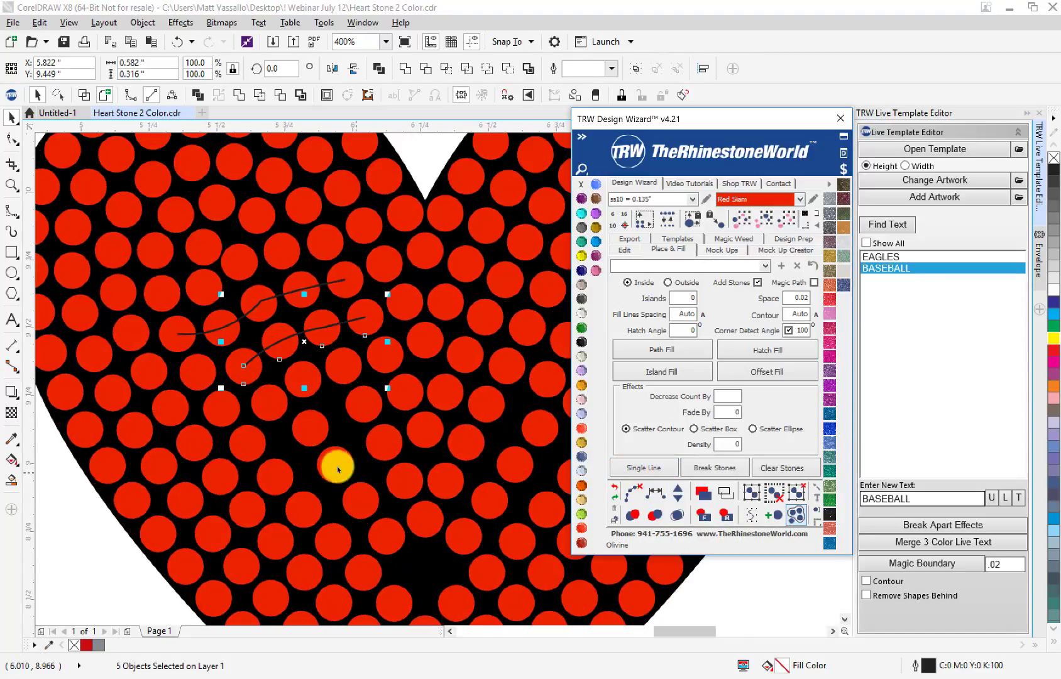
{"action": "left_click", "coordinate": [405, 406]}
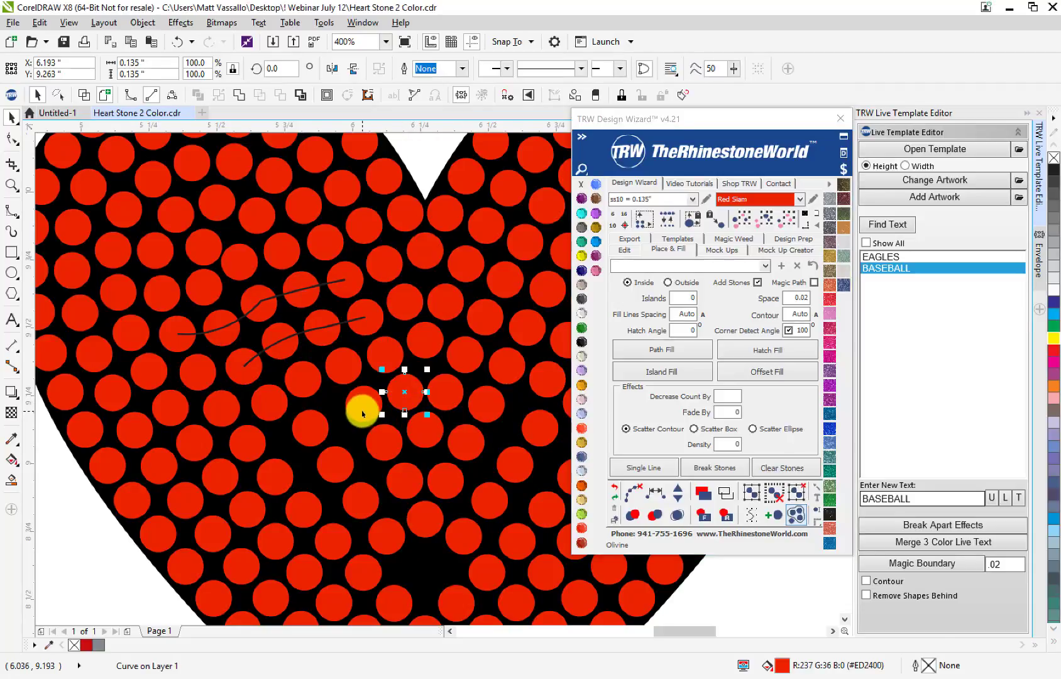
{"action": "left_click", "coordinate": [361, 408], "text": "shift"}
{"action": "left_click", "coordinate": [310, 432], "text": "shift"}
{"action": "left_click", "coordinate": [266, 515], "text": "shift"}
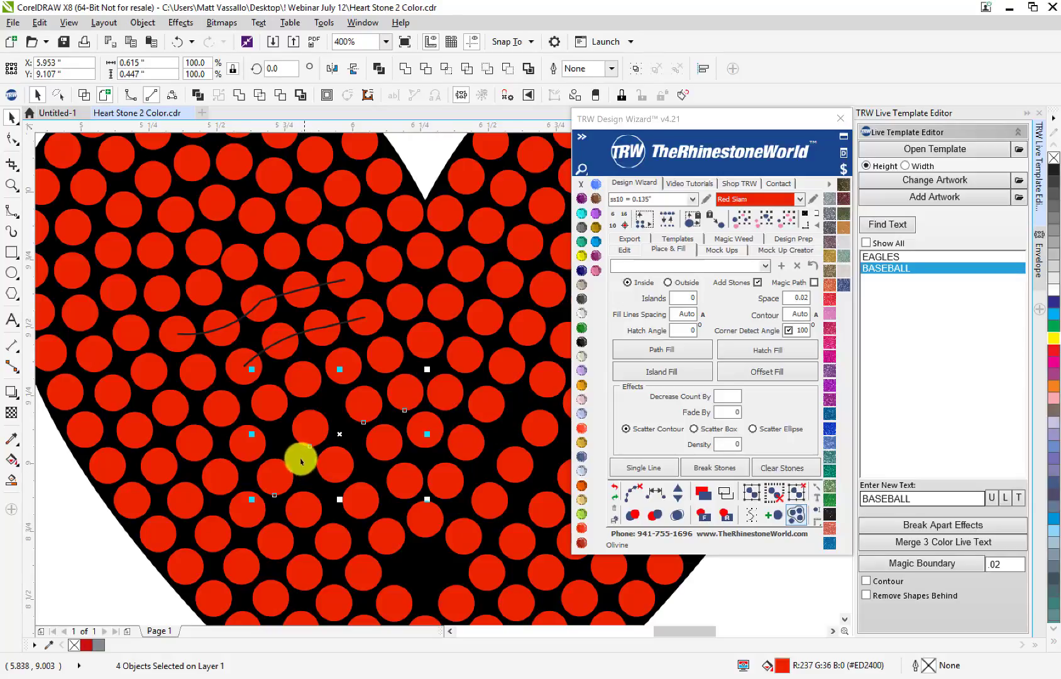
{"action": "left_click", "coordinate": [656, 494]}
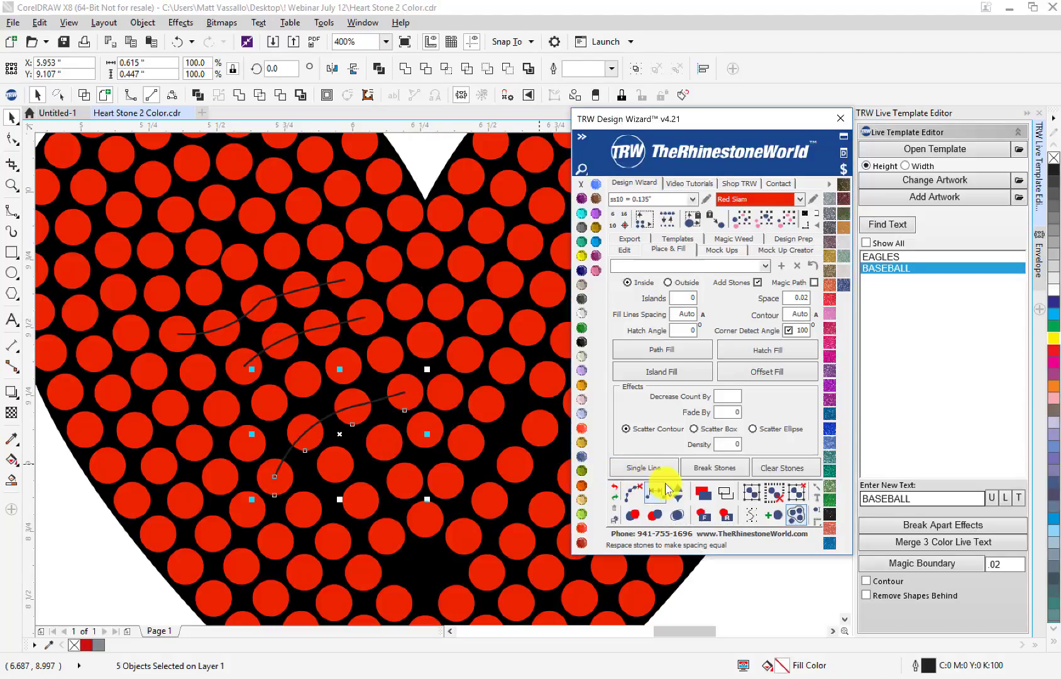
{"action": "left_click", "coordinate": [677, 490]}
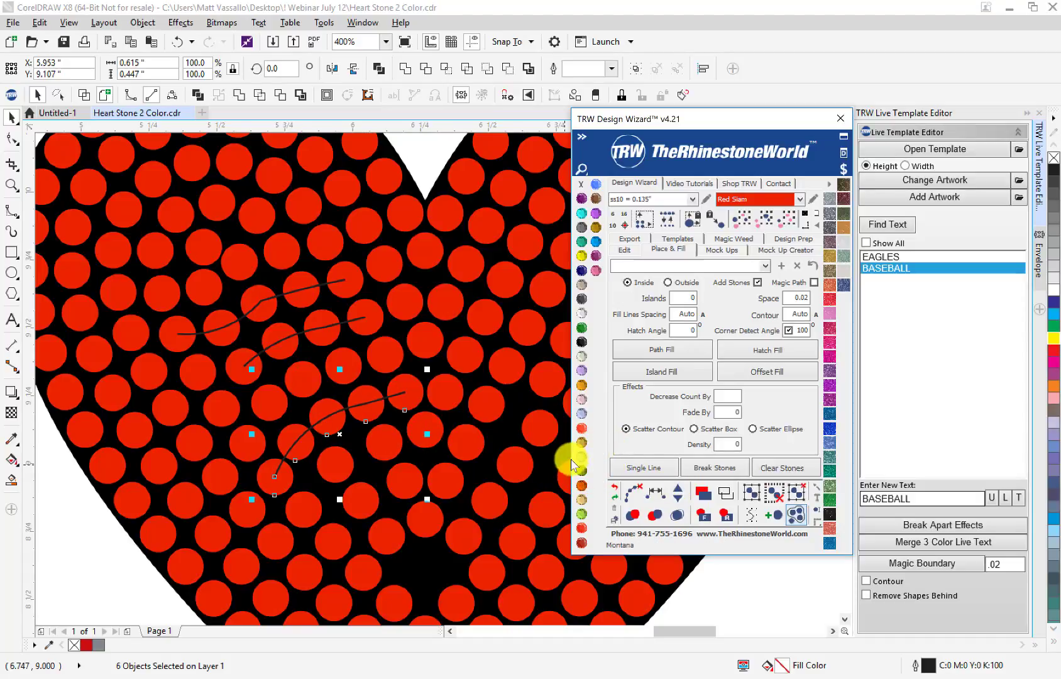
- Respace the five stones in the row below the third respaced row, running down-left from the heart's centre, to equal spacing
{"action": "scroll", "coordinate": [300, 401], "scroll_direction": "down", "scroll_amount": 1}
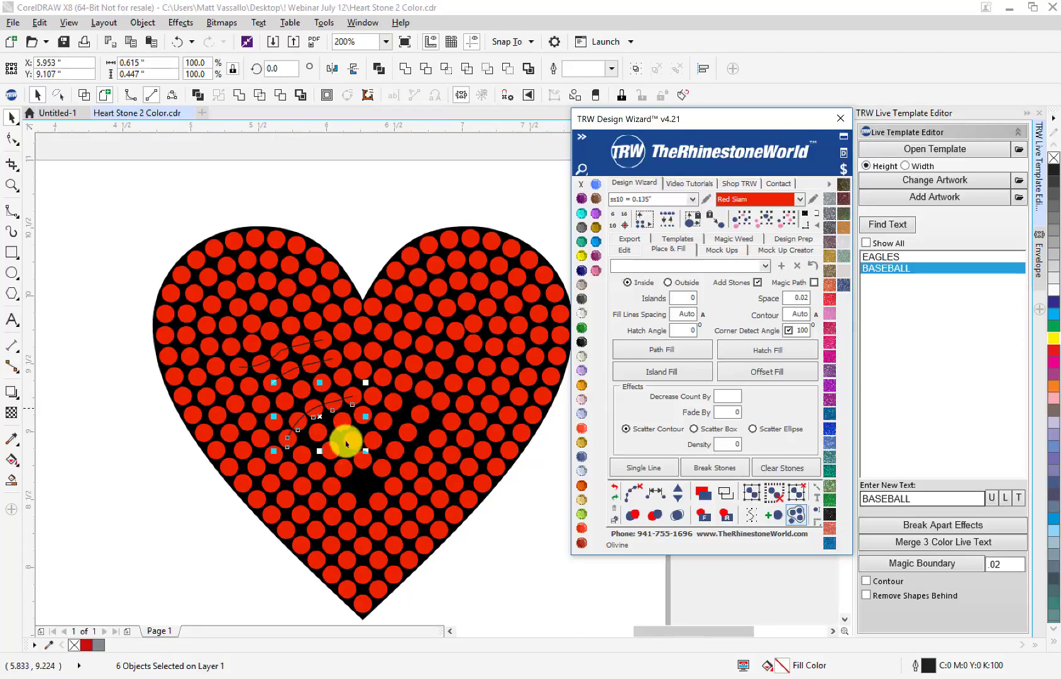
{"action": "scroll", "coordinate": [348, 450], "scroll_direction": "up", "scroll_amount": 1}
{"action": "left_click", "coordinate": [105, 572]}
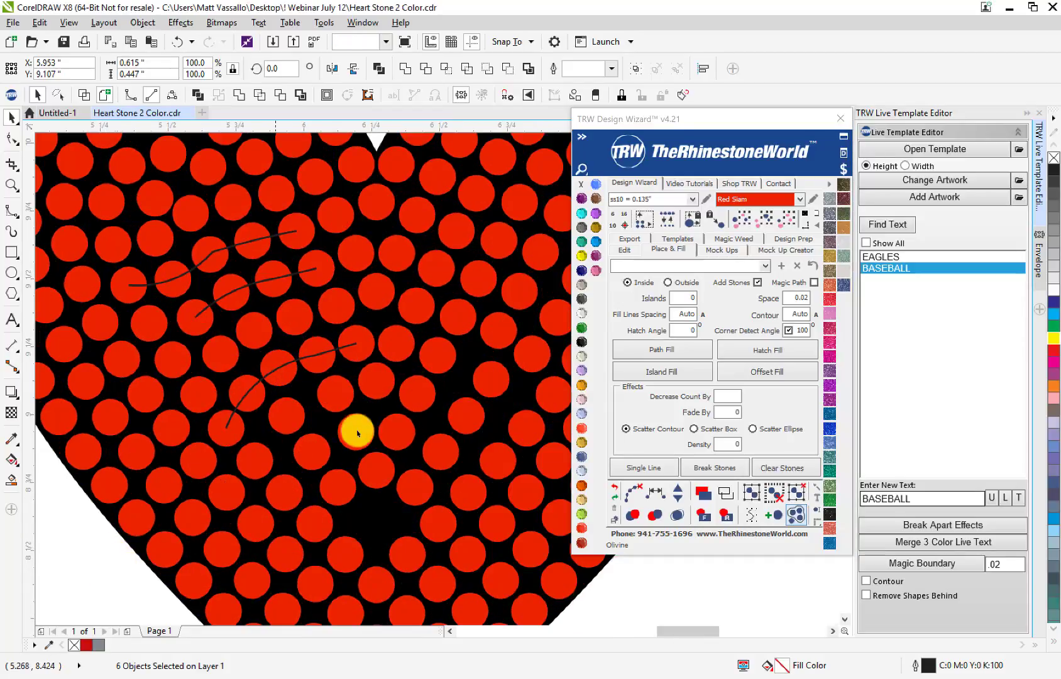
{"action": "left_click", "coordinate": [377, 390]}
{"action": "left_click", "coordinate": [332, 405], "text": "shift"}
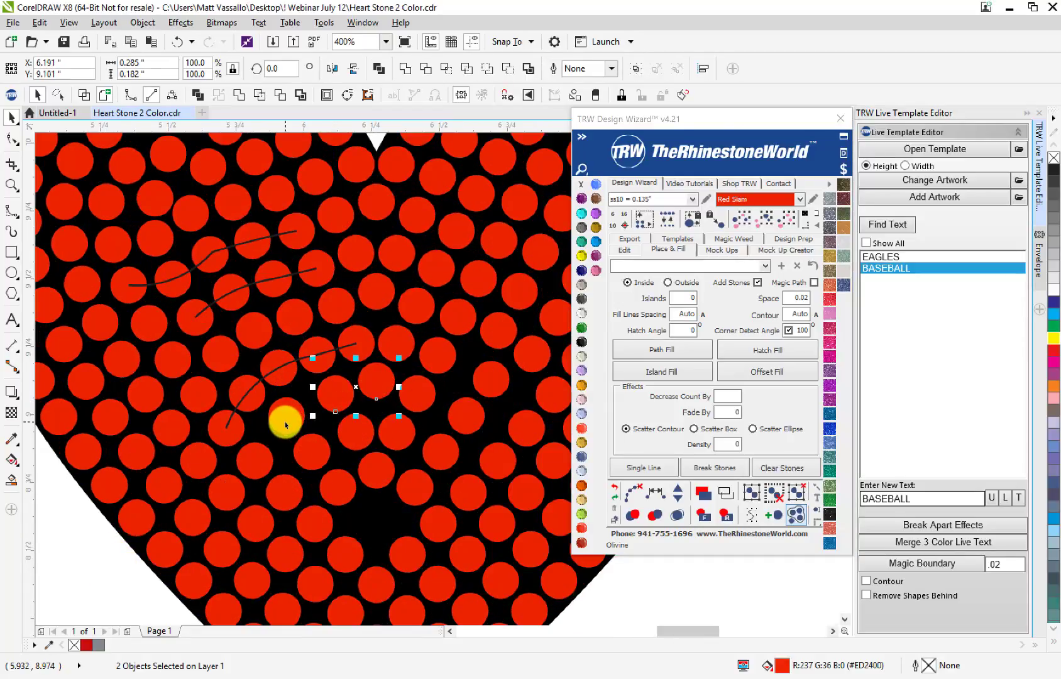
{"action": "left_click", "coordinate": [285, 420], "text": "shift"}
{"action": "left_click", "coordinate": [256, 462], "text": "shift"}
{"action": "left_click", "coordinate": [227, 501], "text": "shift"}
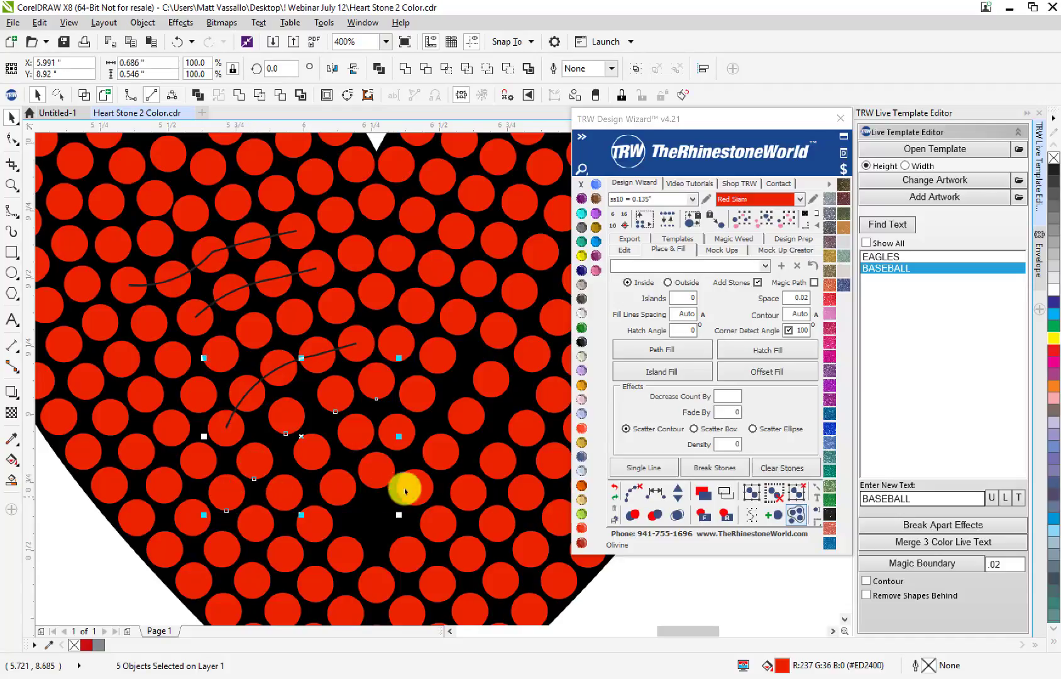
{"action": "left_click", "coordinate": [655, 495]}
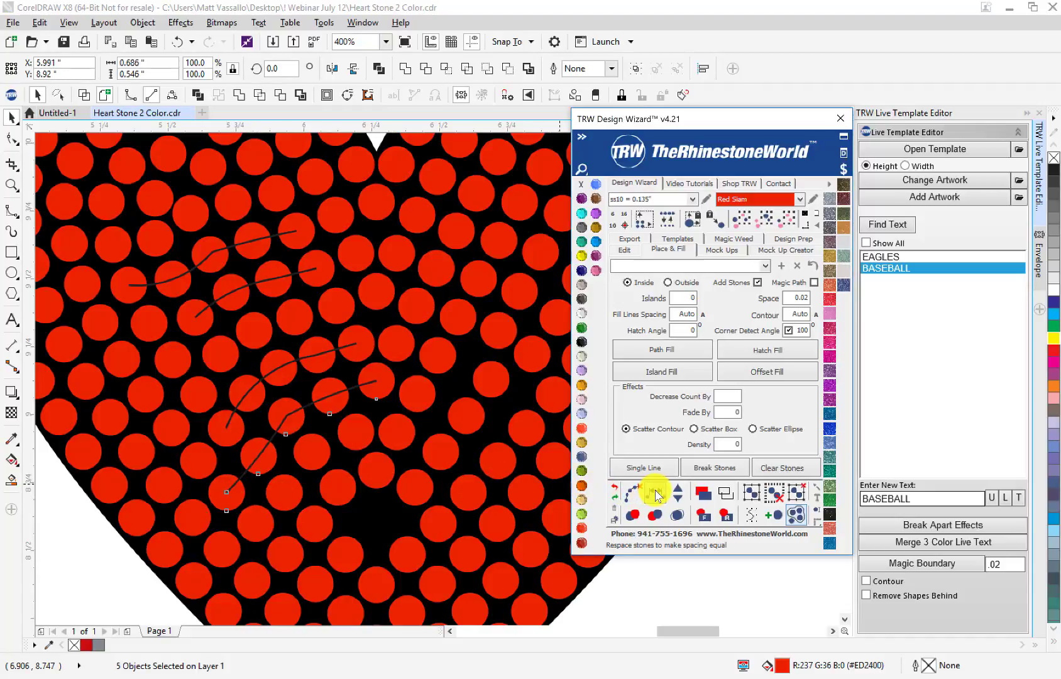
- Try adding one stone to the fourth respaced row, and remove one stone again
{"action": "left_click", "coordinate": [675, 493]}
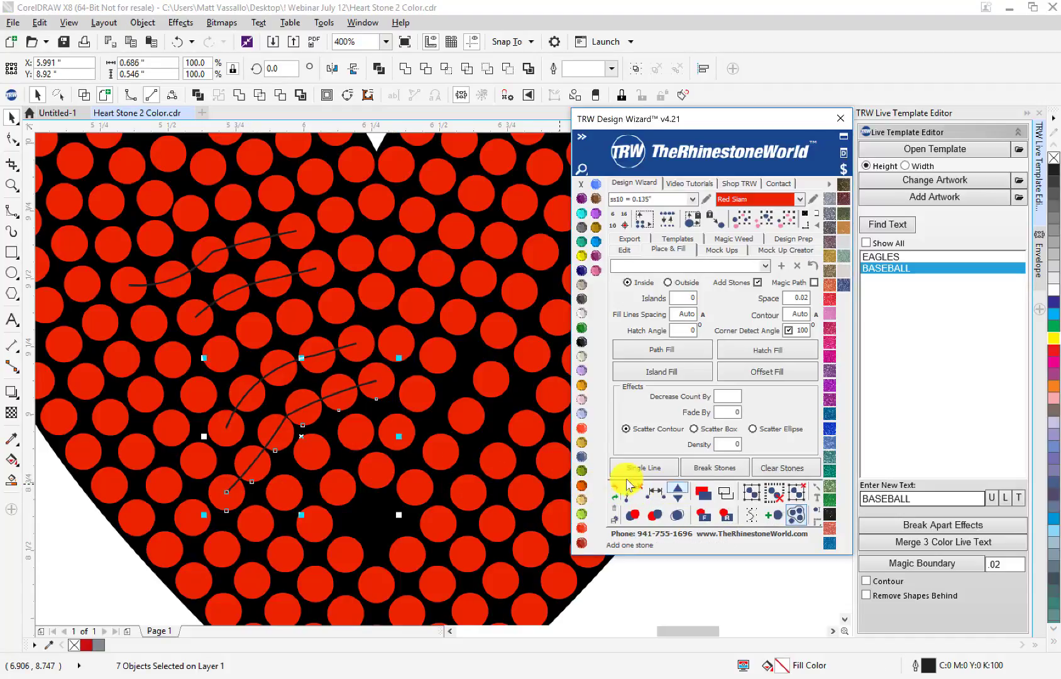
{"action": "left_click", "coordinate": [678, 501]}
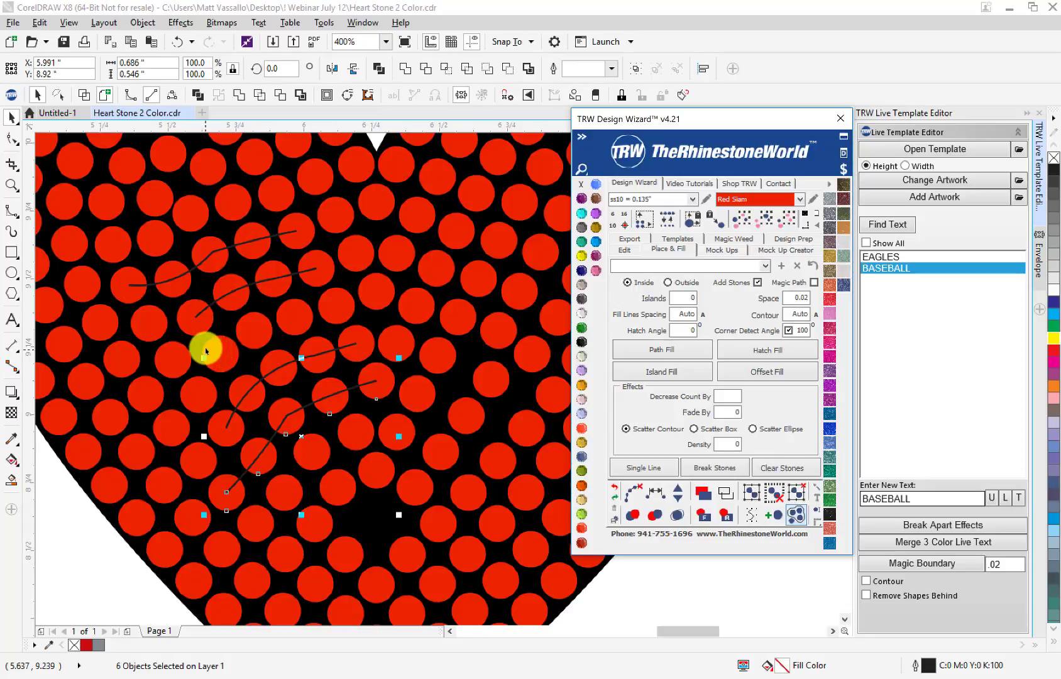
{"action": "scroll", "coordinate": [207, 351], "scroll_direction": "down", "scroll_amount": 1}
{"action": "scroll", "coordinate": [291, 450], "scroll_direction": "up", "scroll_amount": 1}
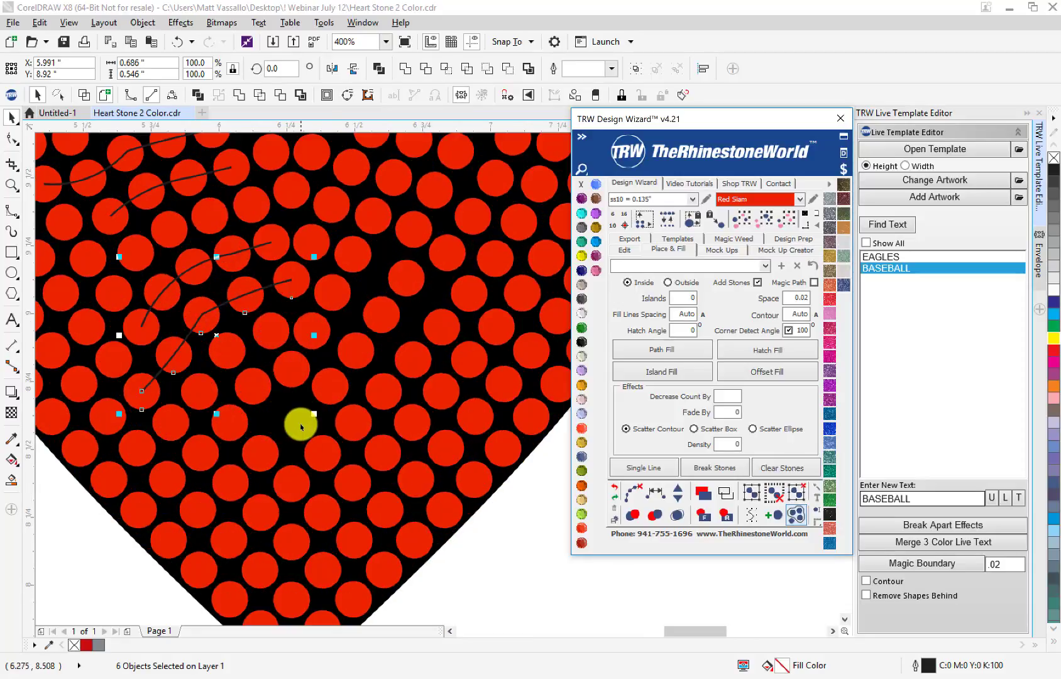
- Add one Red Siam stone in the gap on the right heart's vertical centre line, below the respaced rows
{"action": "left_click", "coordinate": [292, 416]}
{"action": "scroll", "coordinate": [292, 416], "scroll_direction": "up", "scroll_amount": 1}
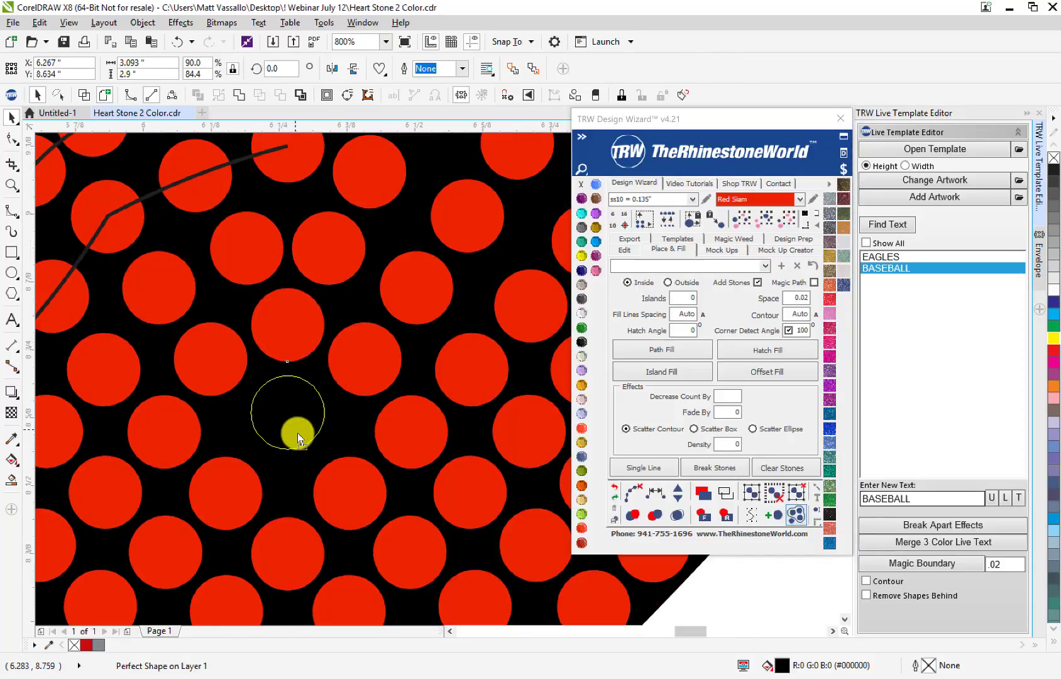
{"action": "left_click", "coordinate": [298, 437]}
{"action": "scroll", "coordinate": [286, 423], "scroll_direction": "down", "scroll_amount": 2}
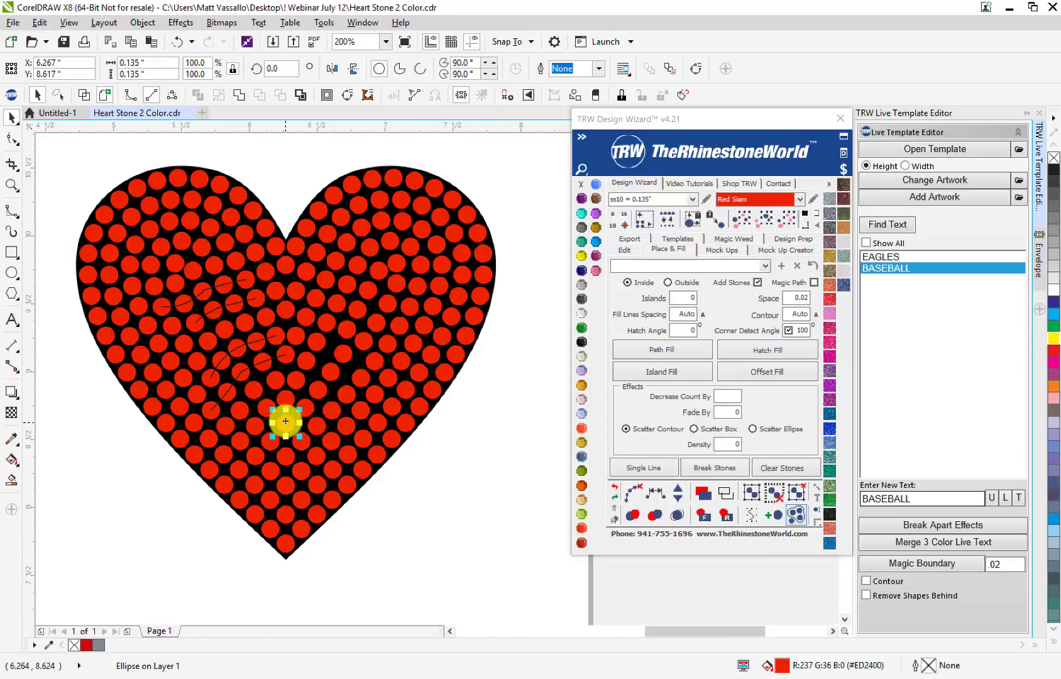
{"action": "left_click", "coordinate": [392, 544]}
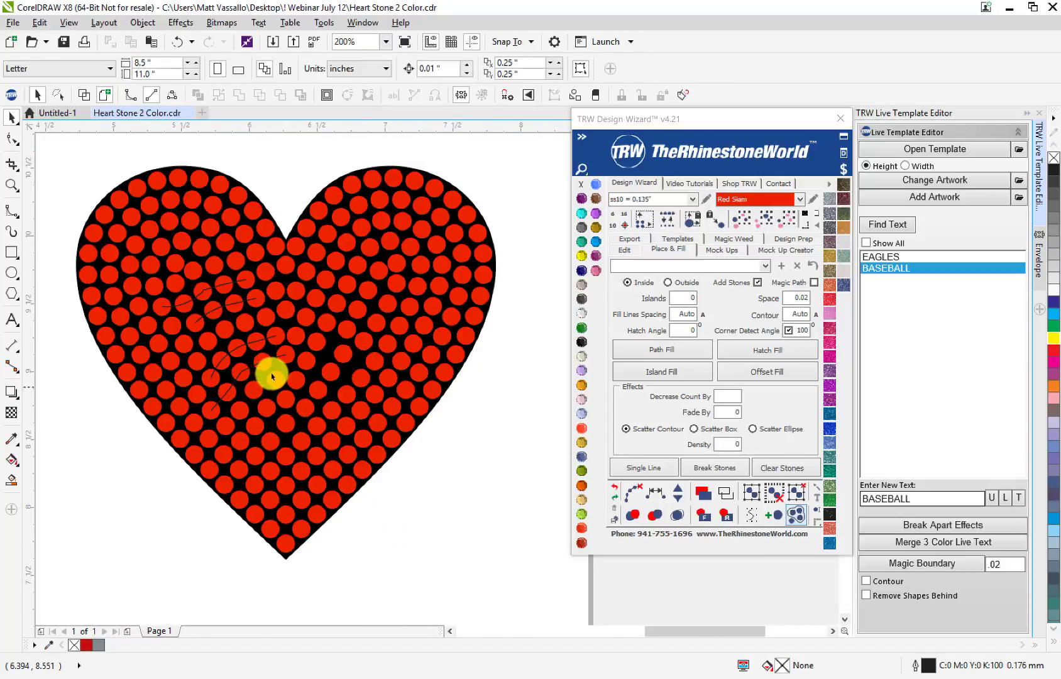
- Clear the four leftover row paths from the stones in the heart's left half
{"action": "left_click_drag", "start_coordinate": [62, 166], "coordinate": [313, 454]}
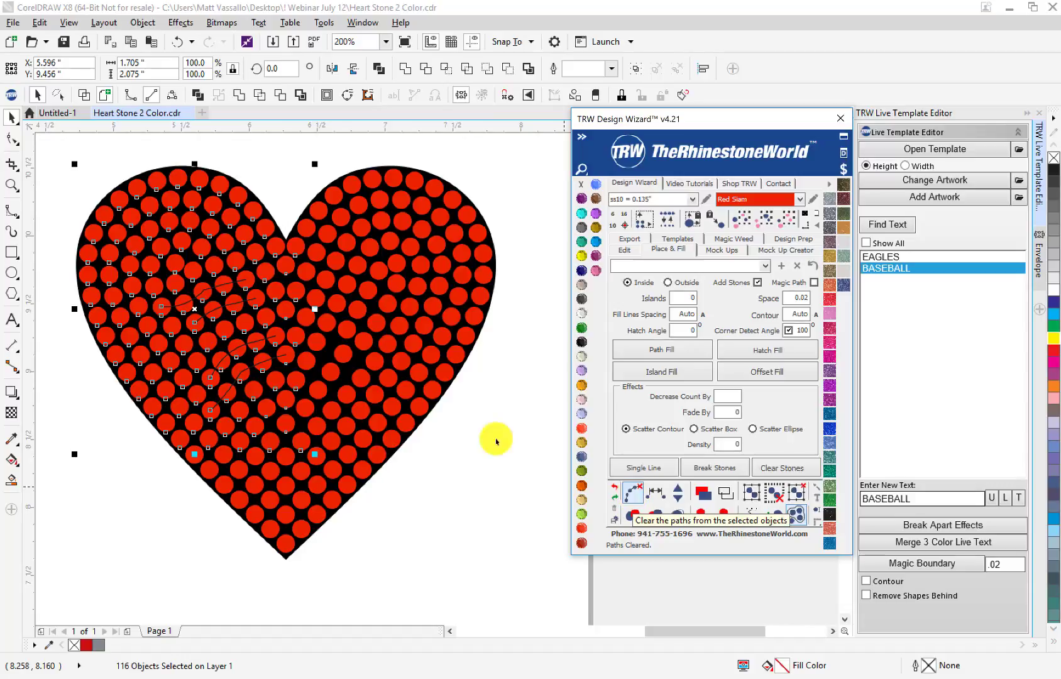
{"action": "scroll", "coordinate": [279, 328], "scroll_direction": "down", "scroll_amount": 2}
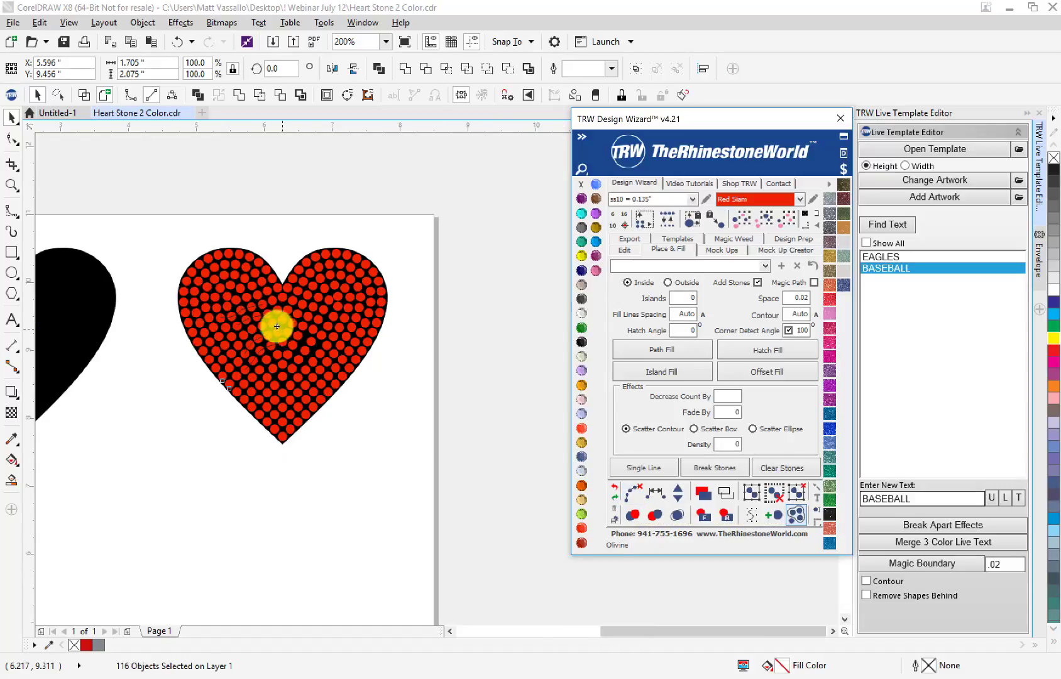
{"action": "scroll", "coordinate": [209, 301], "scroll_direction": "up", "scroll_amount": 2}
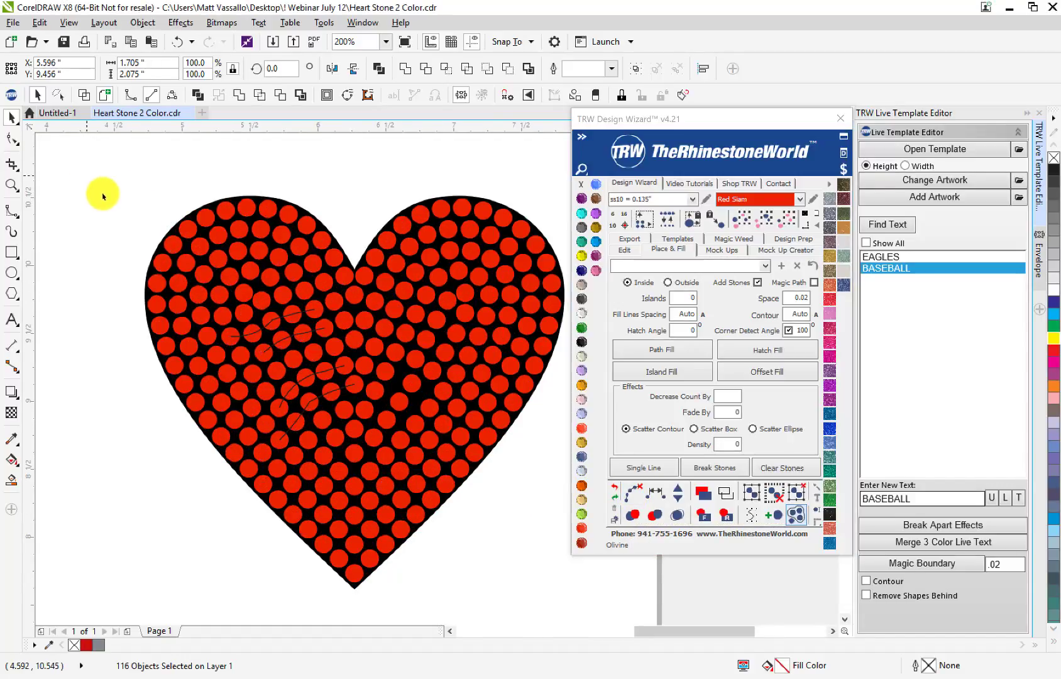
{"action": "left_click_drag", "start_coordinate": [87, 178], "coordinate": [391, 493]}
{"action": "scroll", "coordinate": [310, 360], "scroll_direction": "up", "scroll_amount": 2}
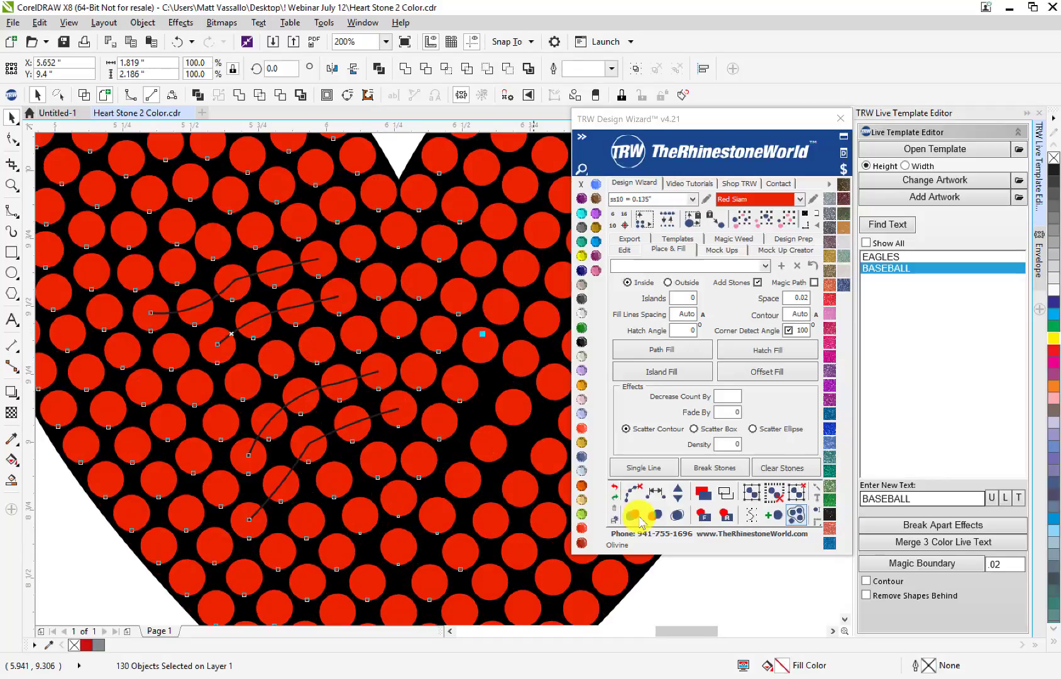
{"action": "left_click", "coordinate": [637, 493]}
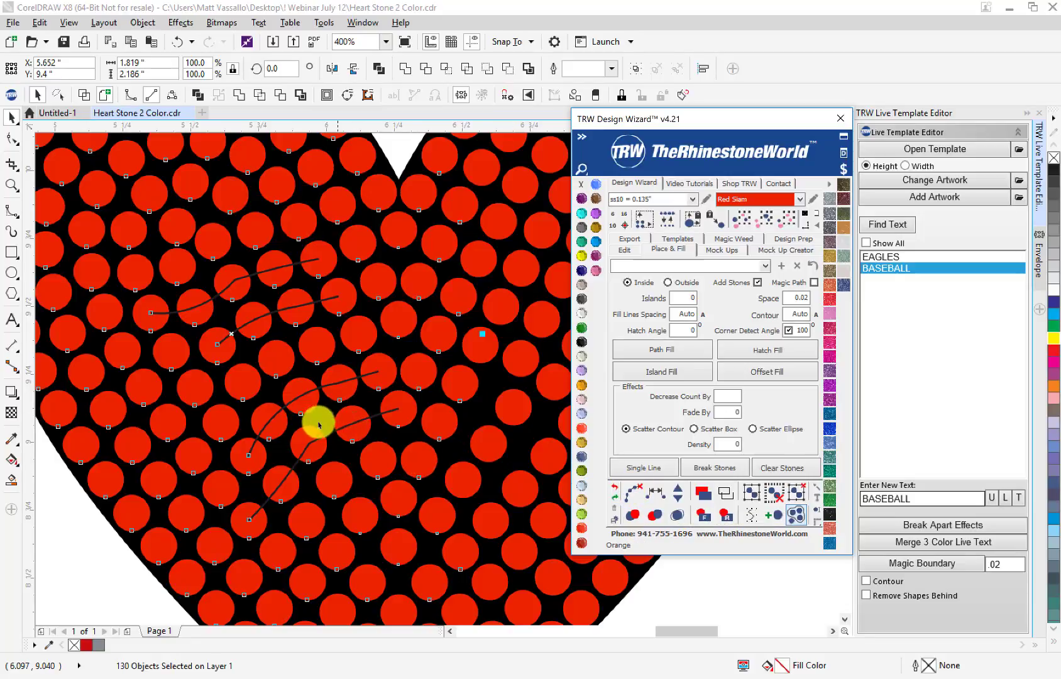
{"action": "scroll", "coordinate": [311, 416], "scroll_direction": "down", "scroll_amount": 2}
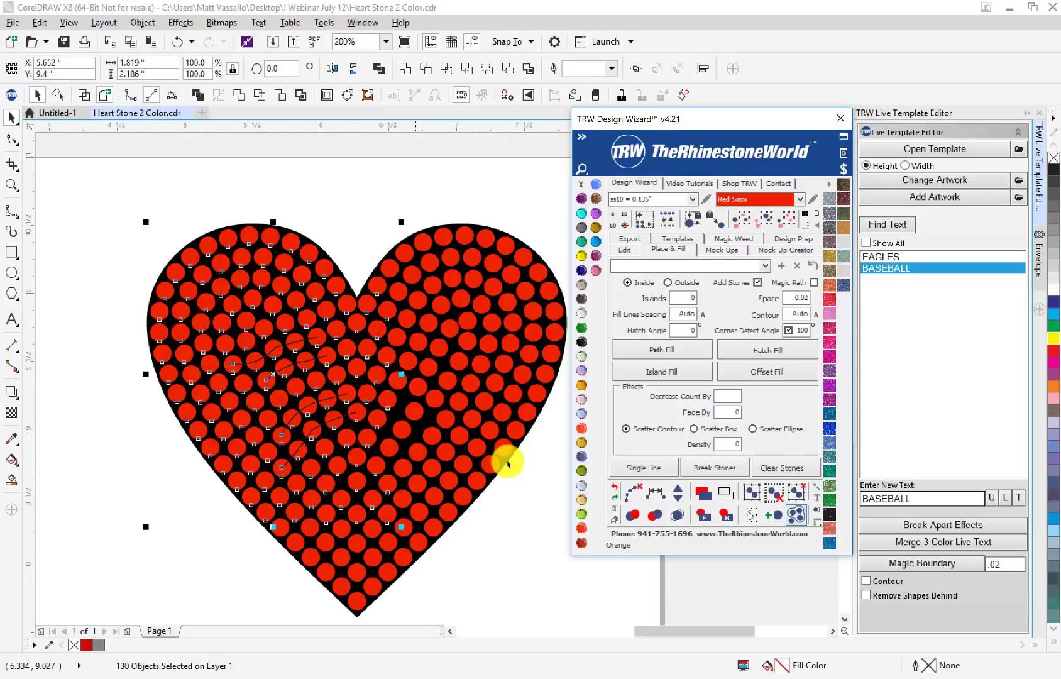
{"action": "left_click", "coordinate": [632, 501]}
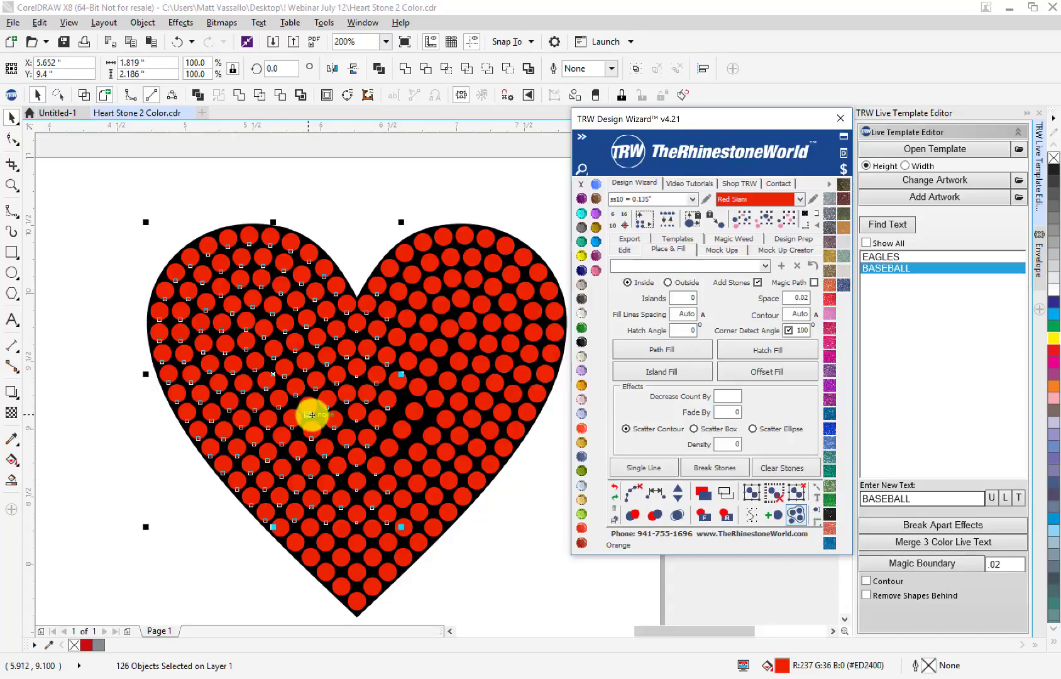
{"action": "left_click", "coordinate": [232, 569]}
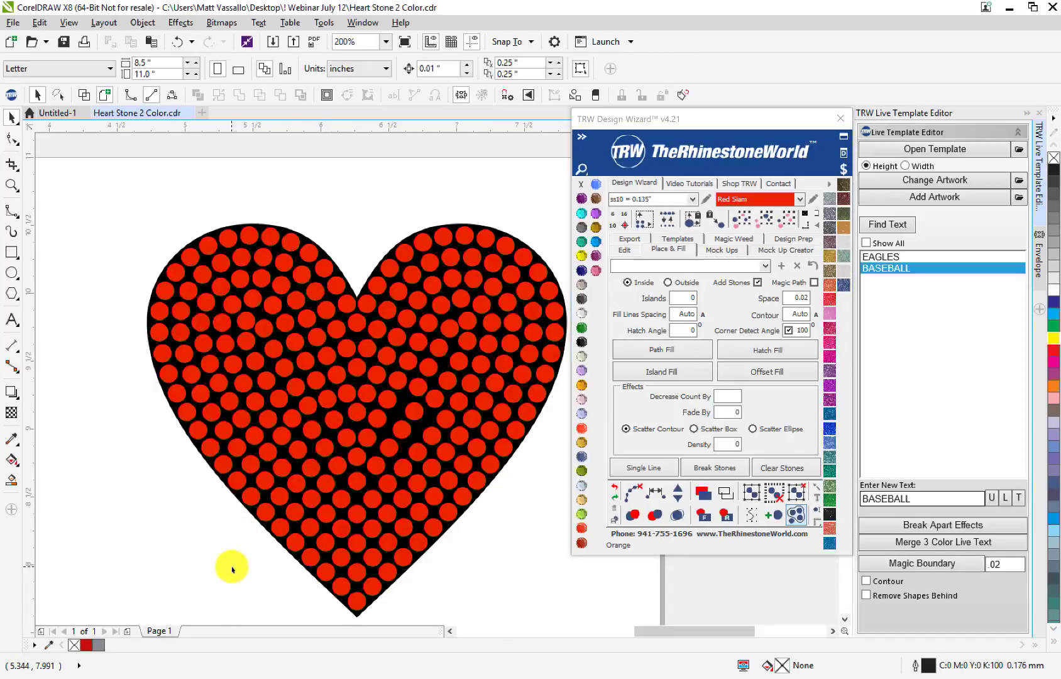
- Delete all stones on the right half of the heart, keeping the left half and the centre column
{"action": "scroll", "coordinate": [303, 408], "scroll_direction": "up", "scroll_amount": 2}
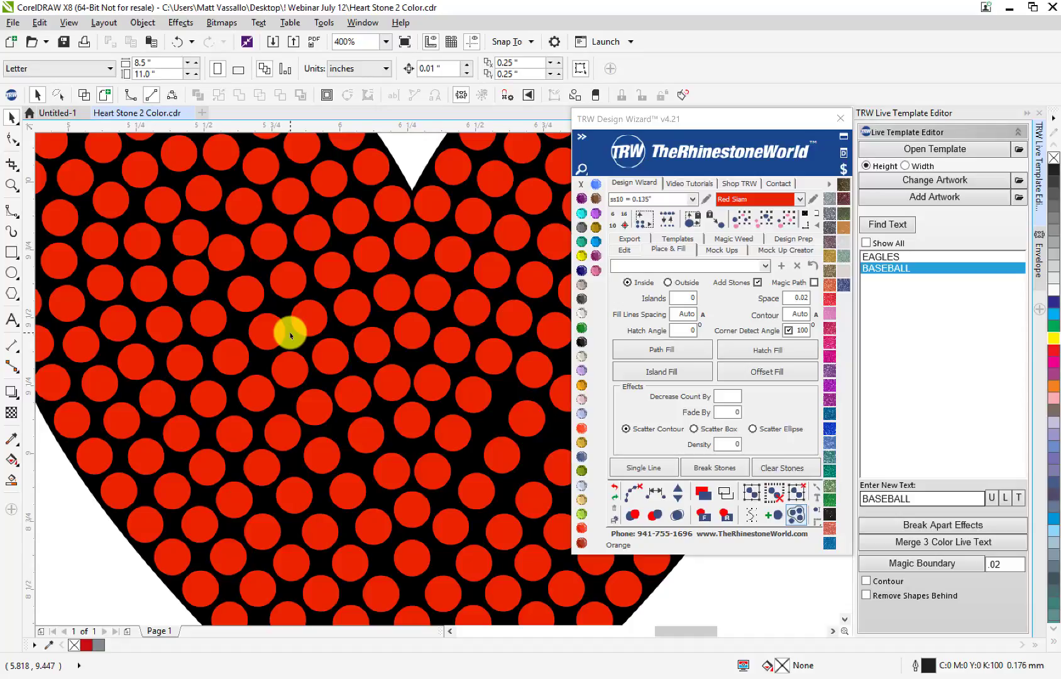
{"action": "scroll", "coordinate": [286, 407], "scroll_direction": "down", "scroll_amount": 3}
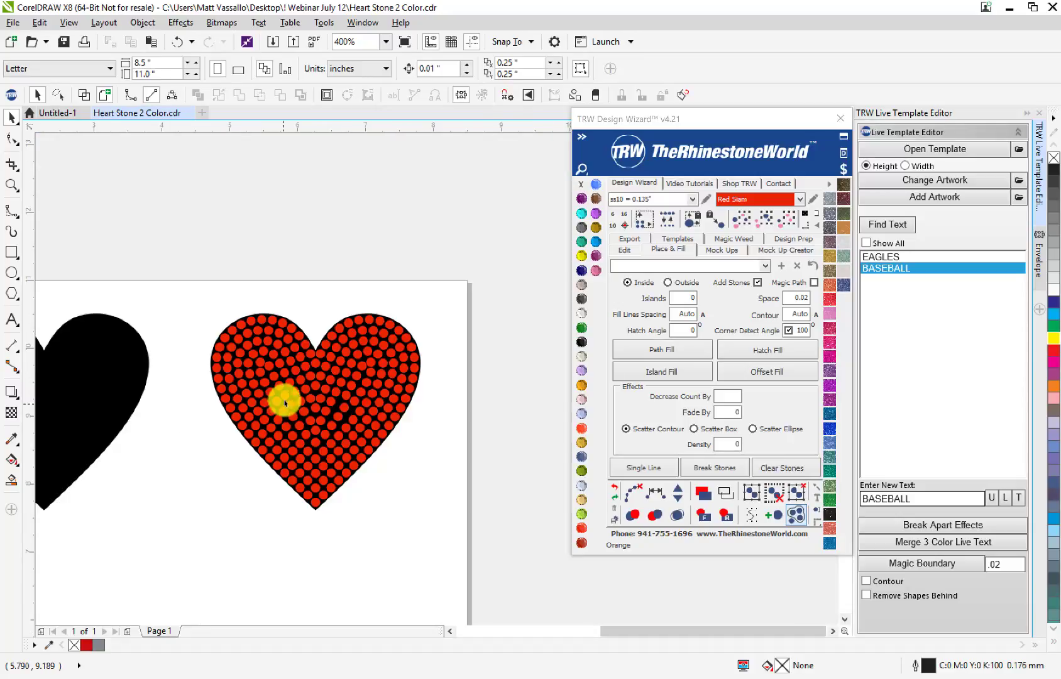
{"action": "scroll", "coordinate": [288, 411], "scroll_direction": "up", "scroll_amount": 1}
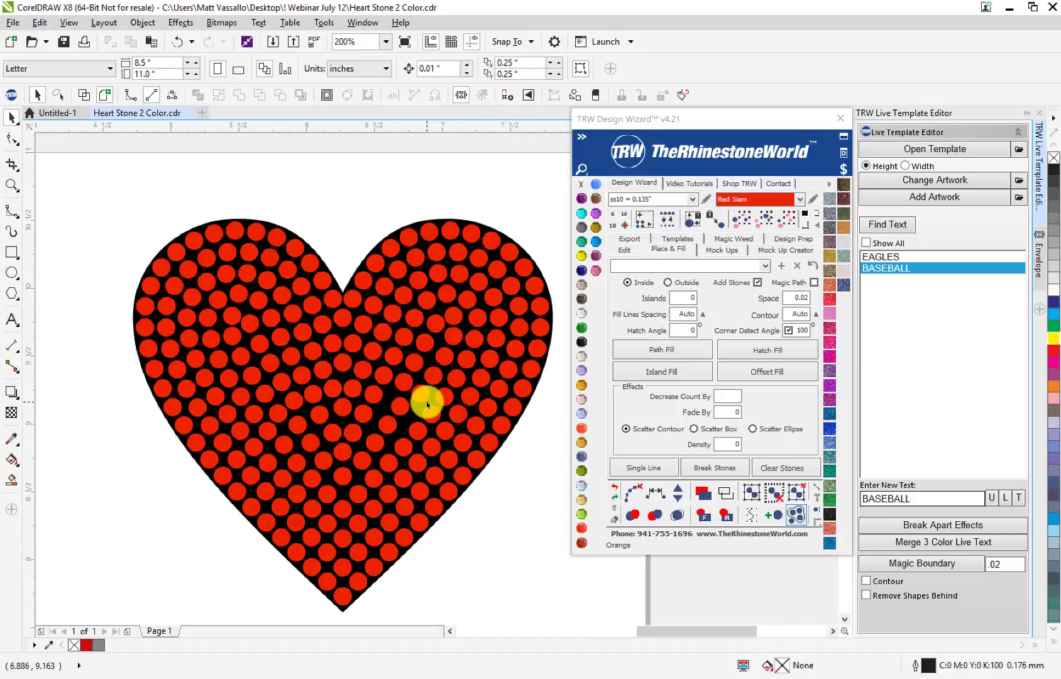
{"action": "scroll", "coordinate": [445, 384], "scroll_direction": "up", "scroll_amount": 1}
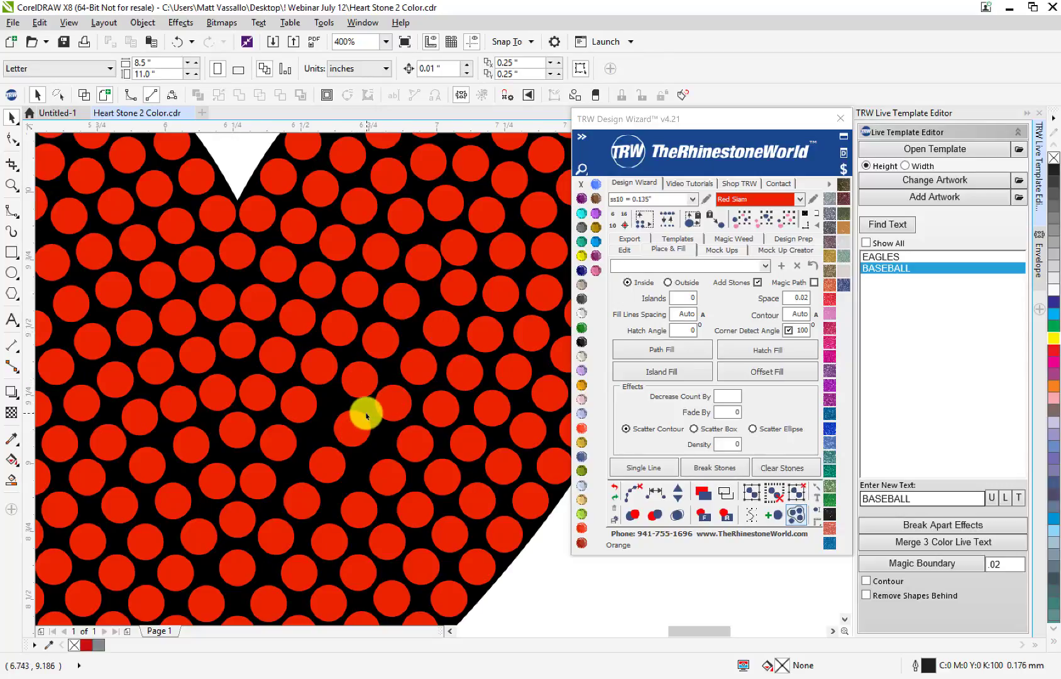
{"action": "scroll", "coordinate": [367, 415], "scroll_direction": "down", "scroll_amount": 1}
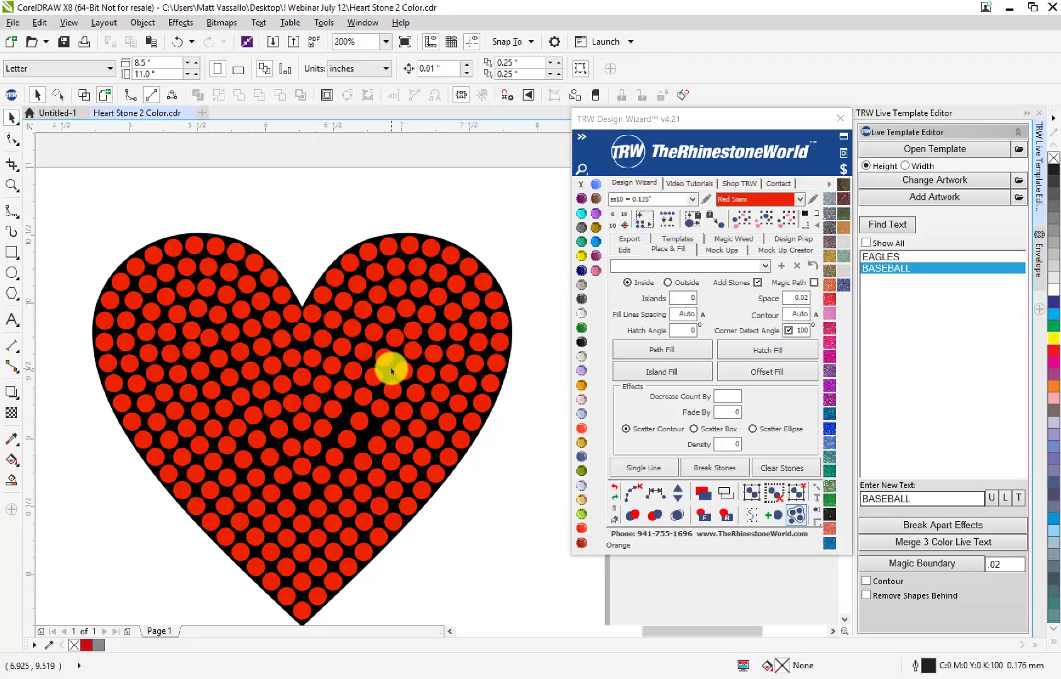
{"action": "left_click_drag", "start_coordinate": [521, 210], "coordinate": [300, 591]}
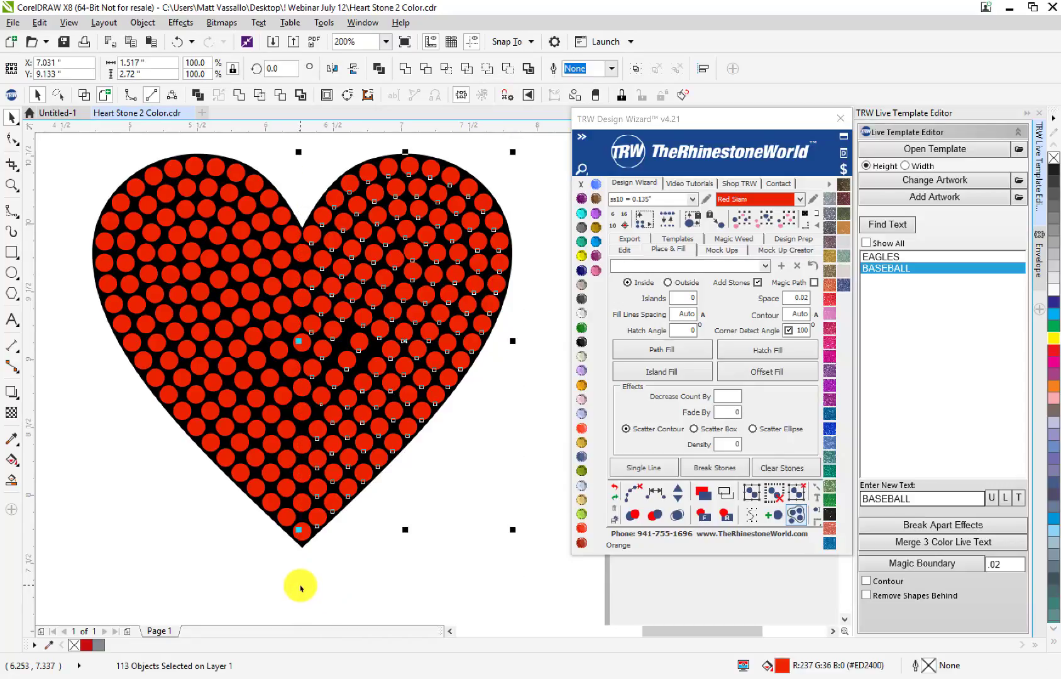
{"action": "key", "text": "Delete"}
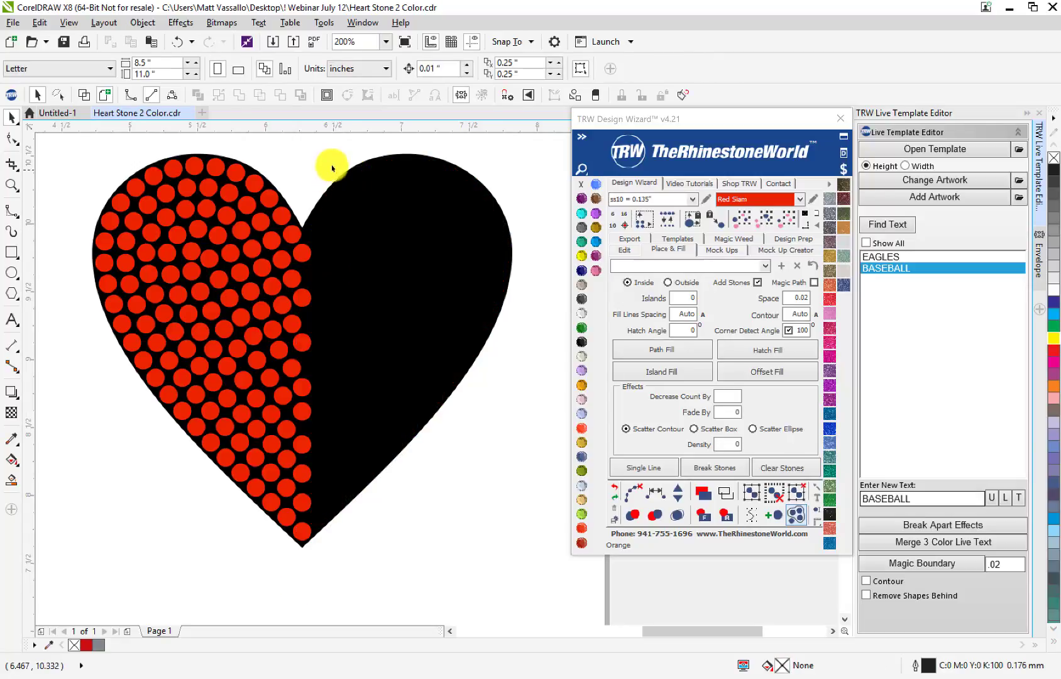
- Mirror a copy of the left-half stones onto the heart's right half, and nudge it left until the centre columns coincide
{"action": "left_click_drag", "start_coordinate": [328, 135], "coordinate": [82, 572]}
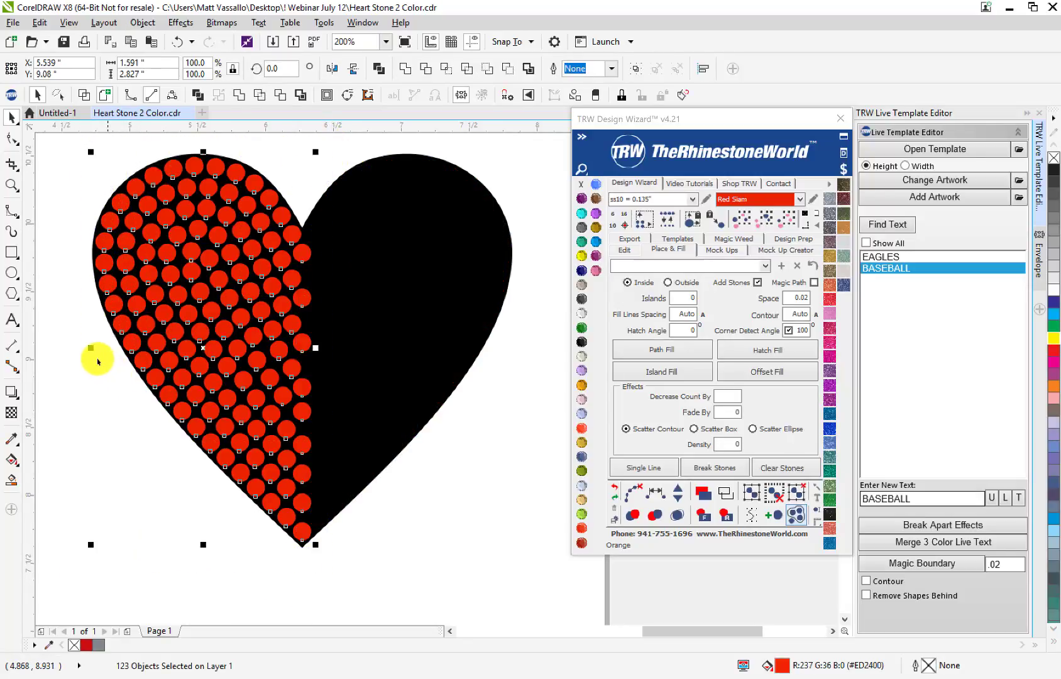
{"action": "left_click_drag", "start_coordinate": [91, 347], "coordinate": [340, 374]}
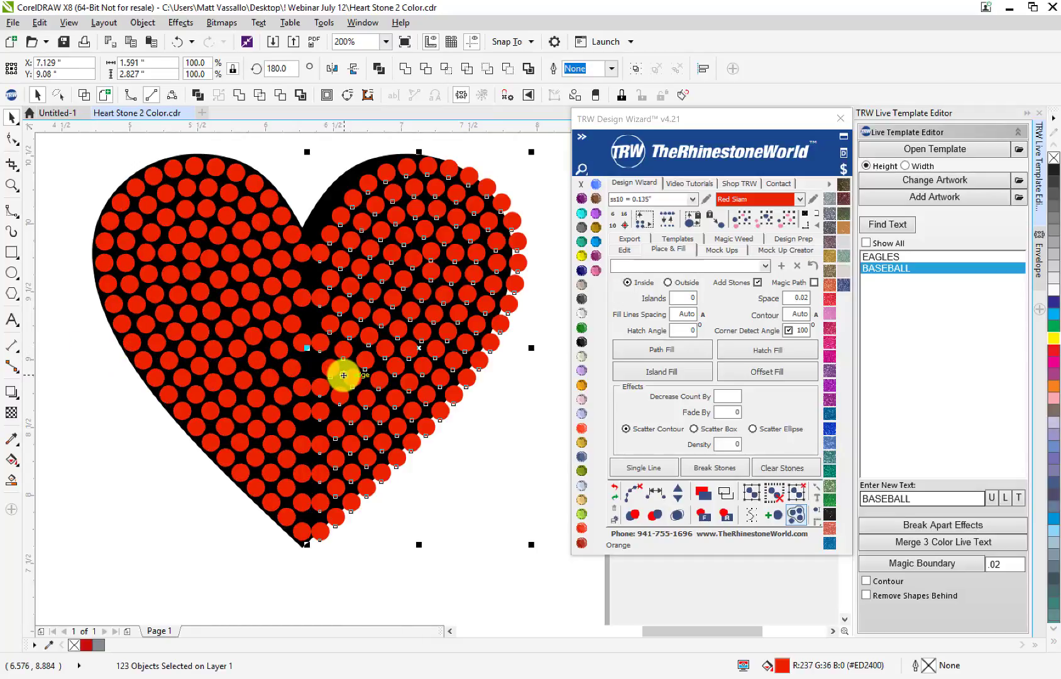
{"action": "key", "text": "Left"}
{"action": "key", "text": "Left"}
{"action": "key", "text": "Left"}
{"action": "key", "text": "Left"}
{"action": "key", "text": "Left"}
{"action": "key", "text": "Left"}
{"action": "key", "text": "Left"}
{"action": "key", "text": "Left"}
{"action": "key", "text": "Left"}
{"action": "key", "text": "Left"}
{"action": "key", "text": "Left"}
{"action": "key", "text": "Left"}
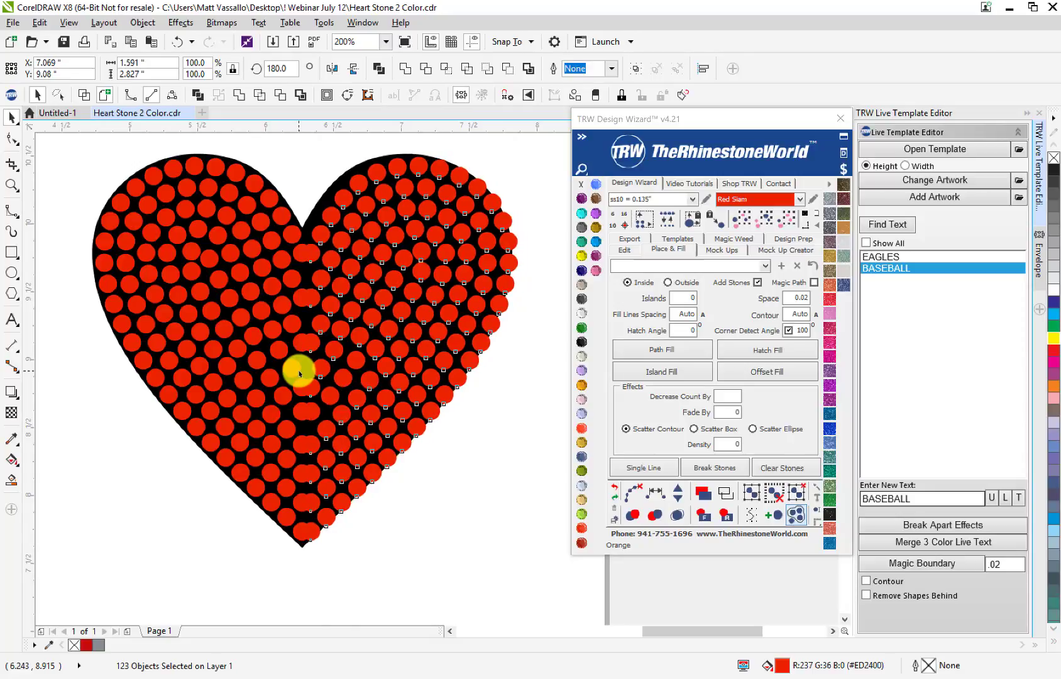
{"action": "key", "text": "Left"}
{"action": "key", "text": "Left"}
{"action": "key", "text": "Left"}
{"action": "key", "text": "Right"}
{"action": "key", "text": "Right"}
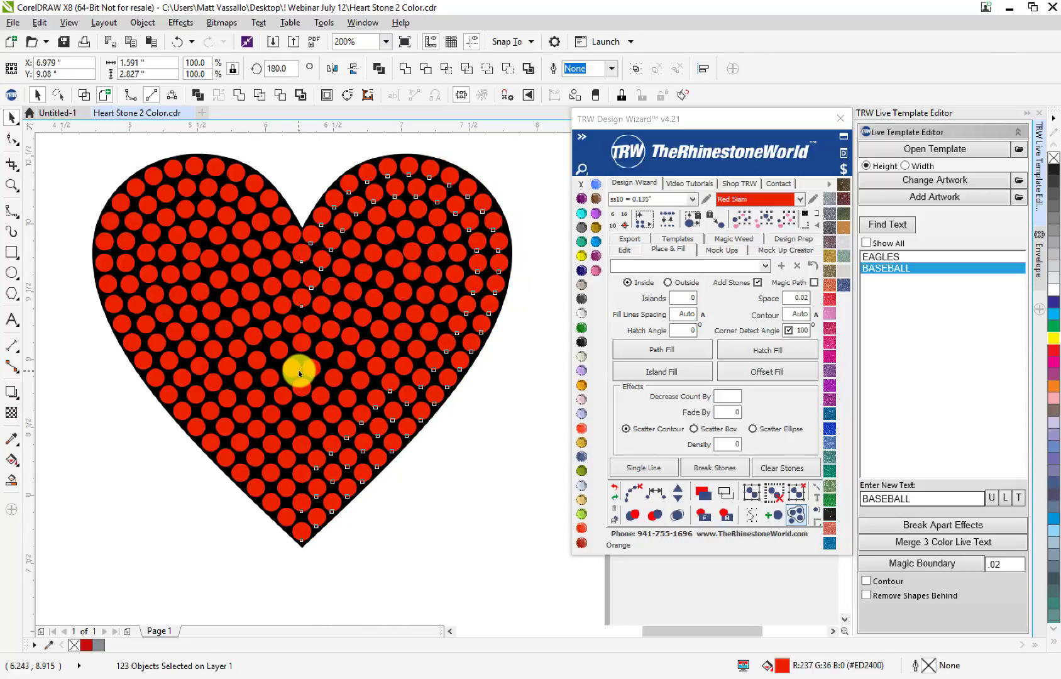
{"action": "key", "text": "Left"}
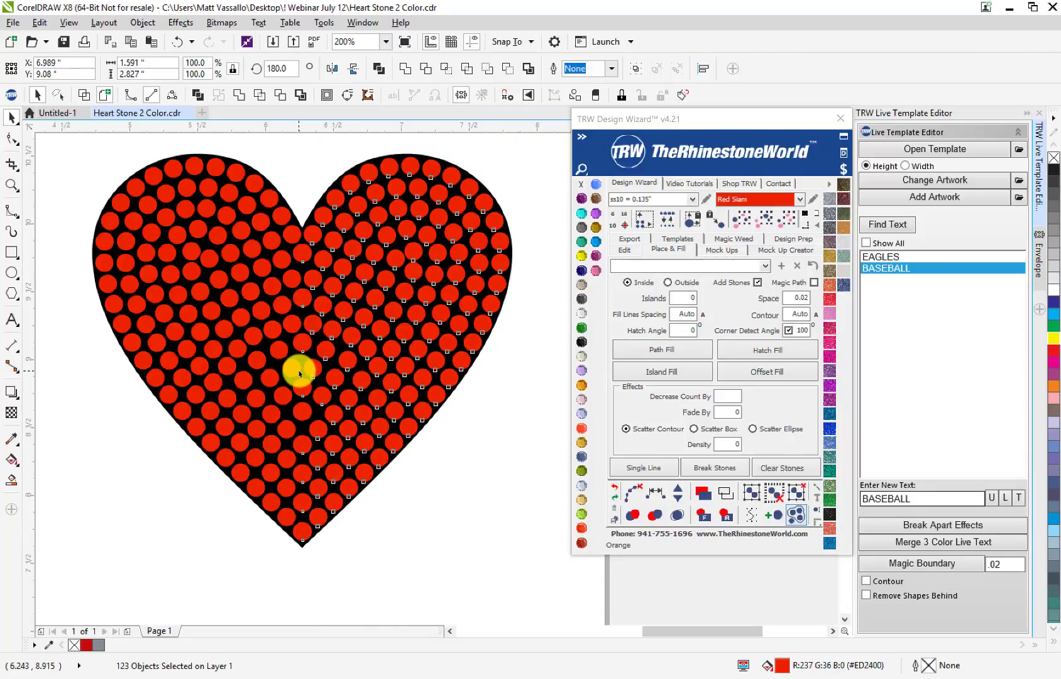
{"action": "left_click", "coordinate": [468, 466]}
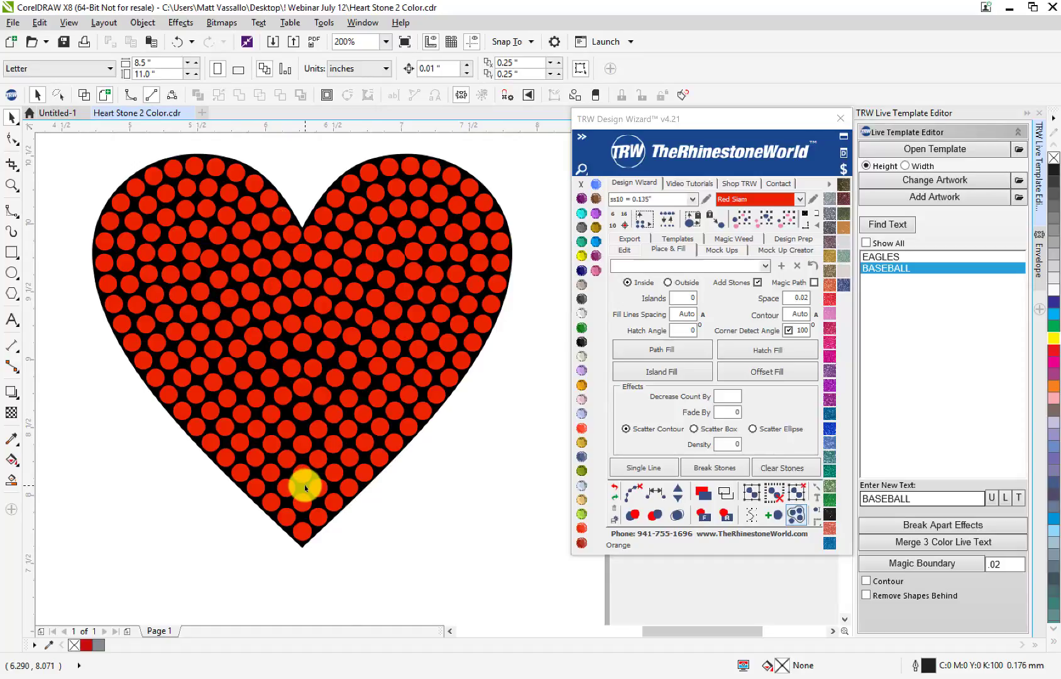
- Undo the nudges, the mirrored copy, the deletion of the right-half stones and the path clearing
{"action": "key", "text": "ctrl+z"}
{"action": "key", "text": "ctrl+z"}
{"action": "key", "text": "ctrl+z"}
{"action": "key", "text": "ctrl+z"}
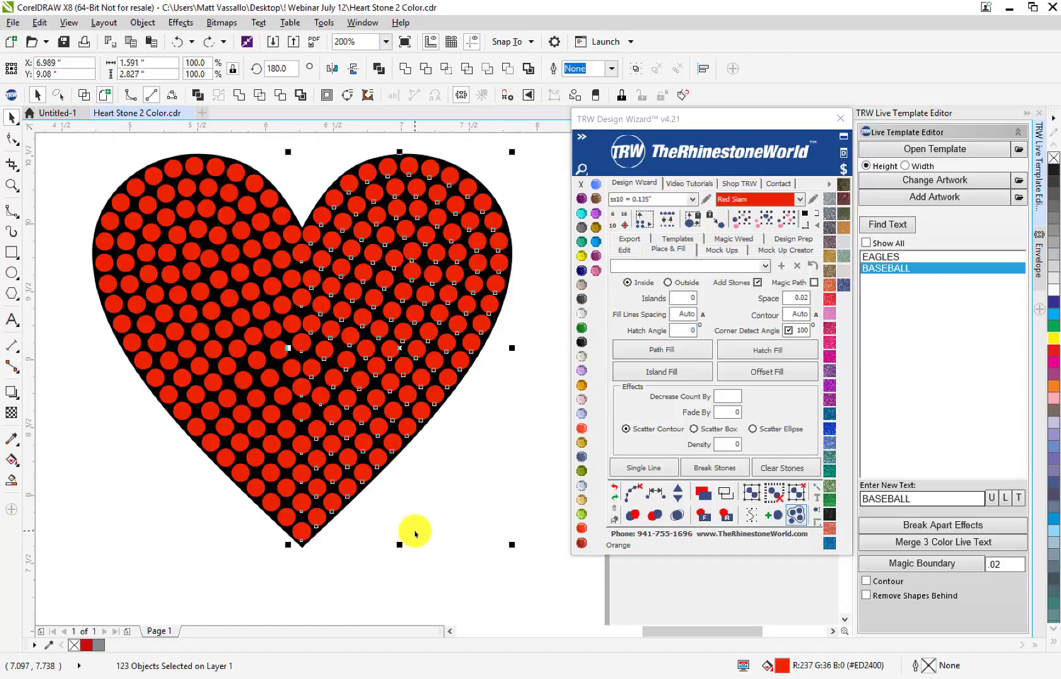
{"action": "key", "text": "ctrl+z"}
{"action": "key", "text": "ctrl+z"}
{"action": "key", "text": "ctrl+z"}
{"action": "key", "text": "ctrl+z"}
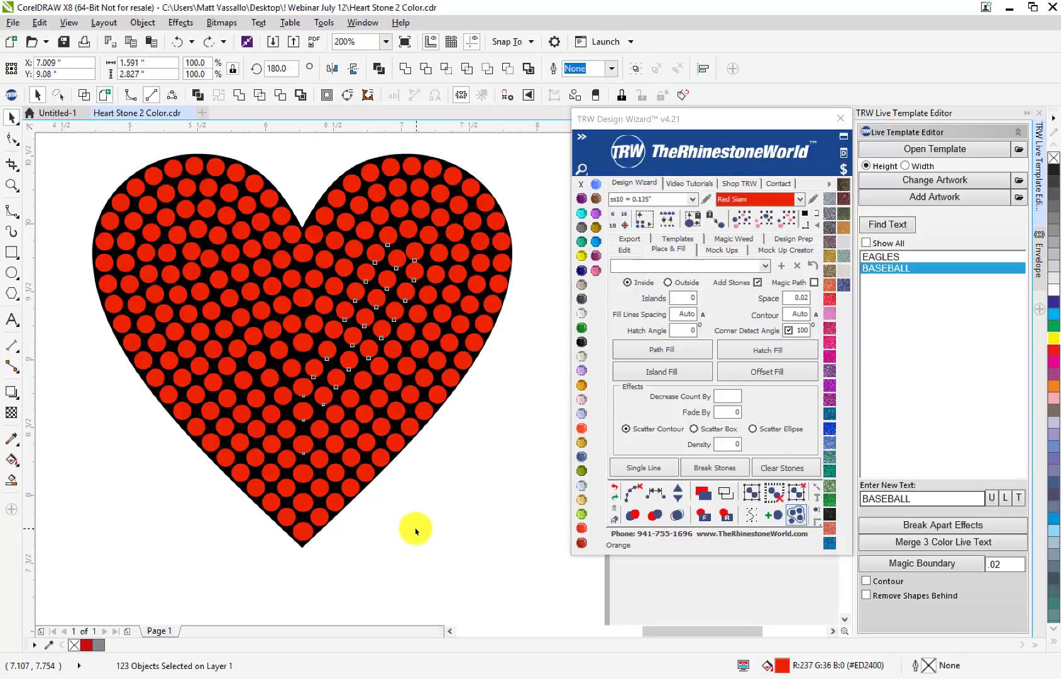
{"action": "key", "text": "ctrl+z"}
{"action": "key", "text": "ctrl+z"}
{"action": "key", "text": "ctrl+z"}
{"action": "key", "text": "ctrl+z"}
{"action": "key", "text": "ctrl+z"}
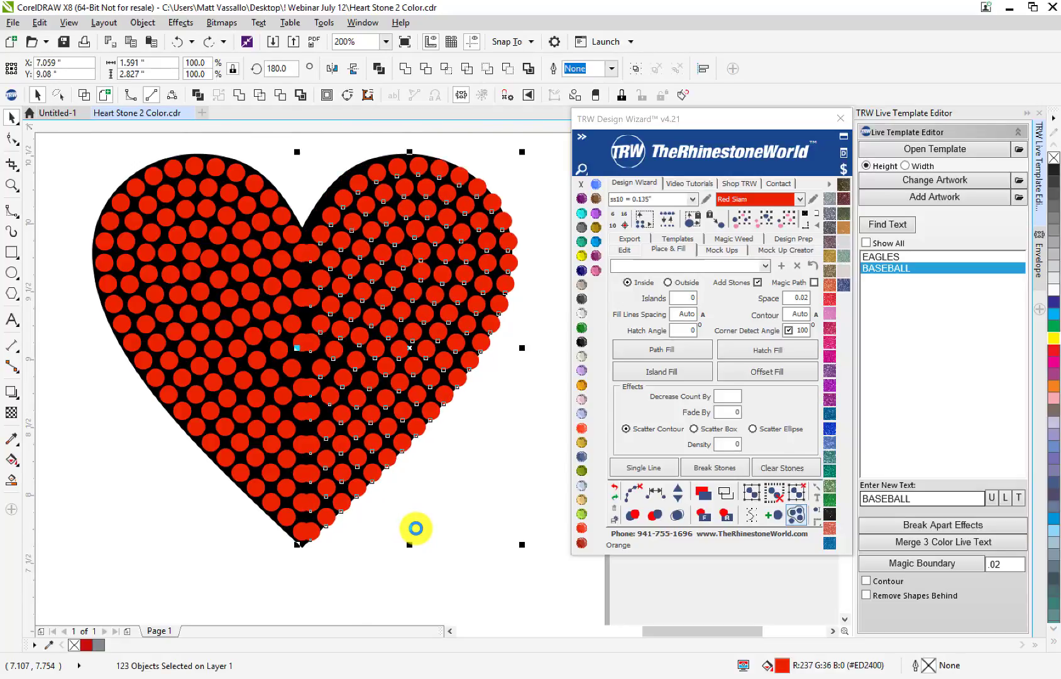
{"action": "key", "text": "ctrl+z"}
{"action": "key", "text": "ctrl+z"}
{"action": "key", "text": "ctrl+z"}
{"action": "key", "text": "ctrl+z"}
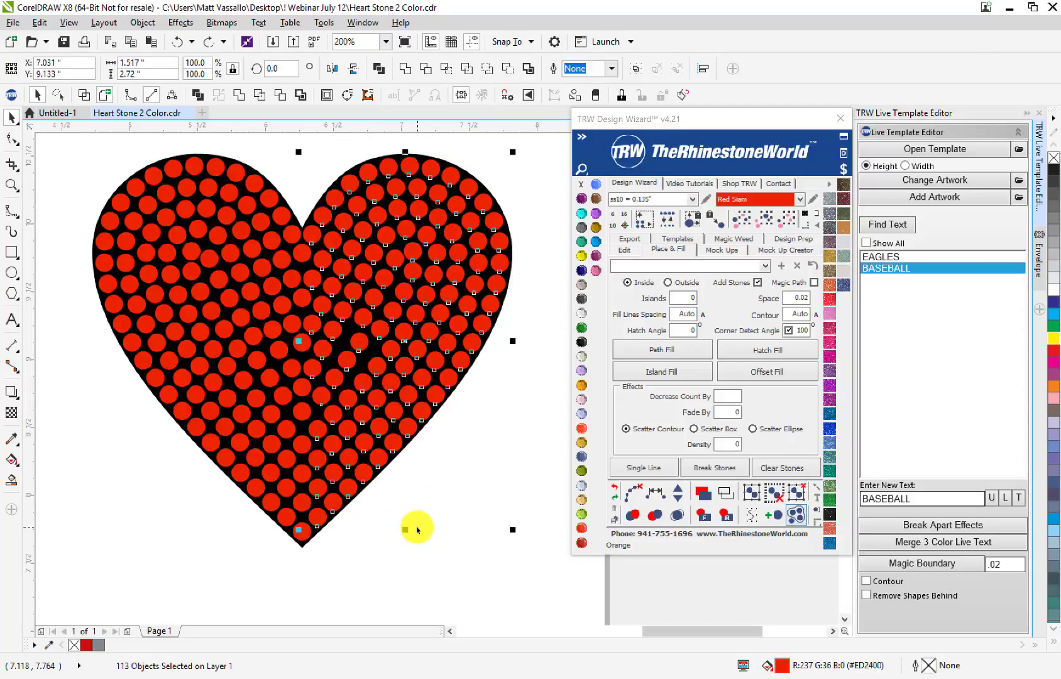
{"action": "key", "text": "ctrl+z"}
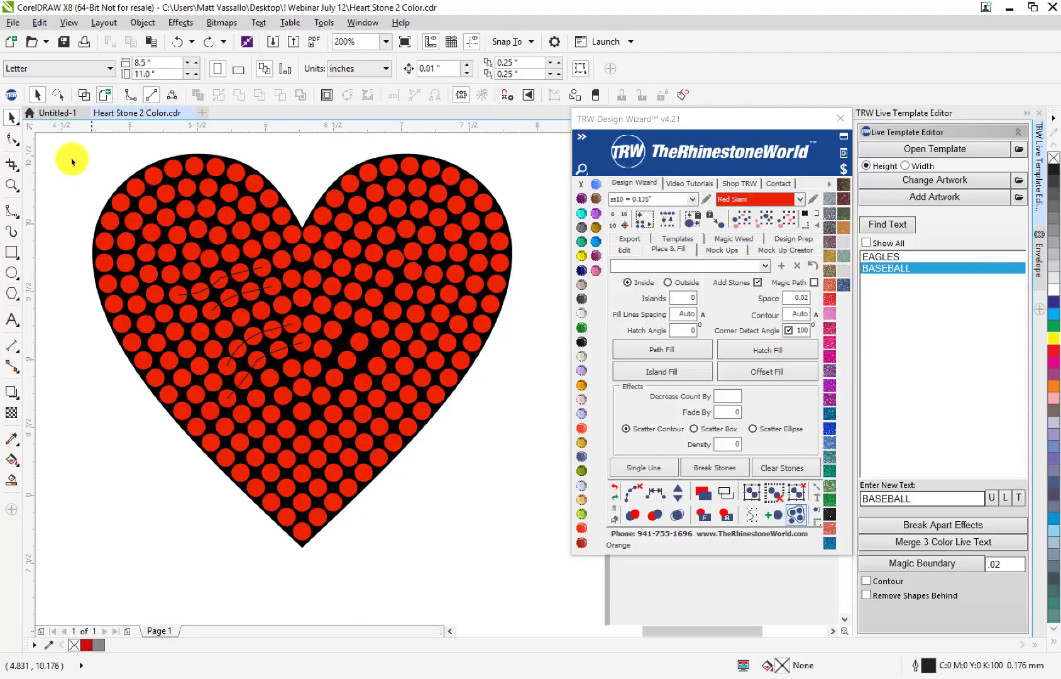
- Select the left-half stones together with the four curved guide lines, and clear the paths from the selection
{"action": "left_click_drag", "start_coordinate": [74, 161], "coordinate": [381, 506]}
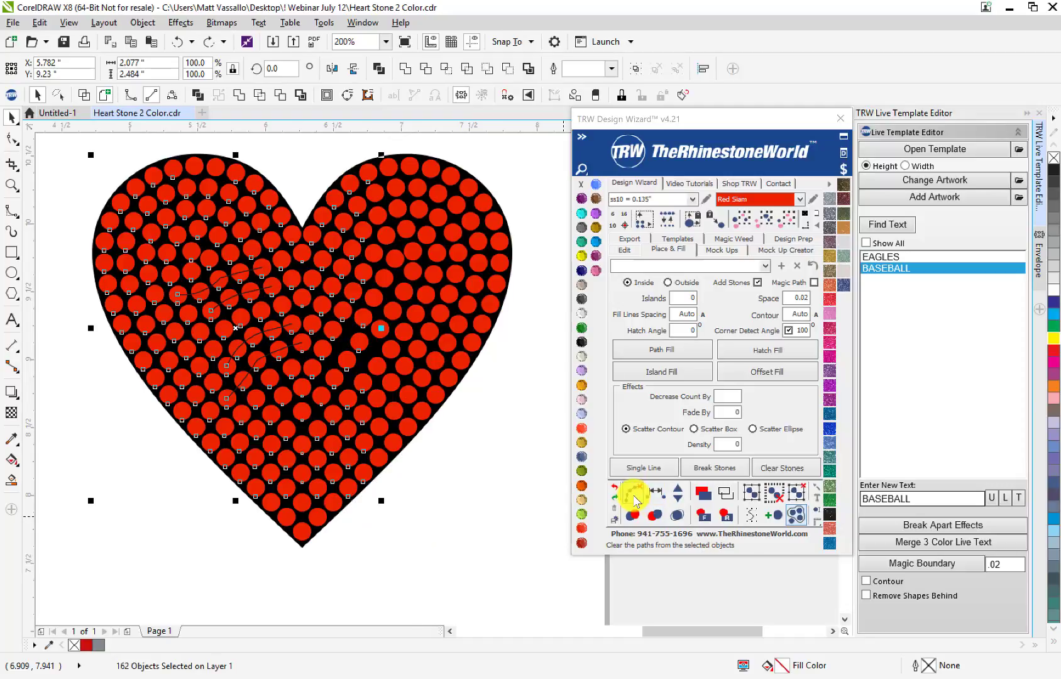
{"action": "left_click", "coordinate": [634, 498]}
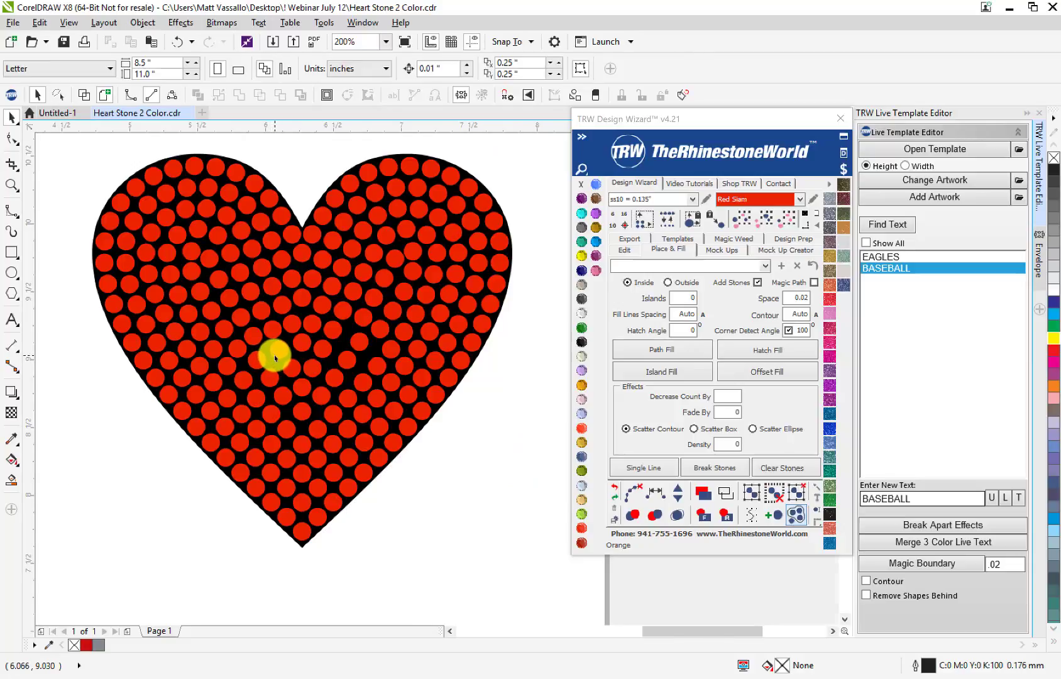
- Delete all stones on the right half of the filled heart, keeping the left half and the centre column
{"action": "scroll", "coordinate": [275, 358], "scroll_direction": "up", "scroll_amount": 1}
{"action": "scroll", "coordinate": [339, 255], "scroll_direction": "down", "scroll_amount": 1}
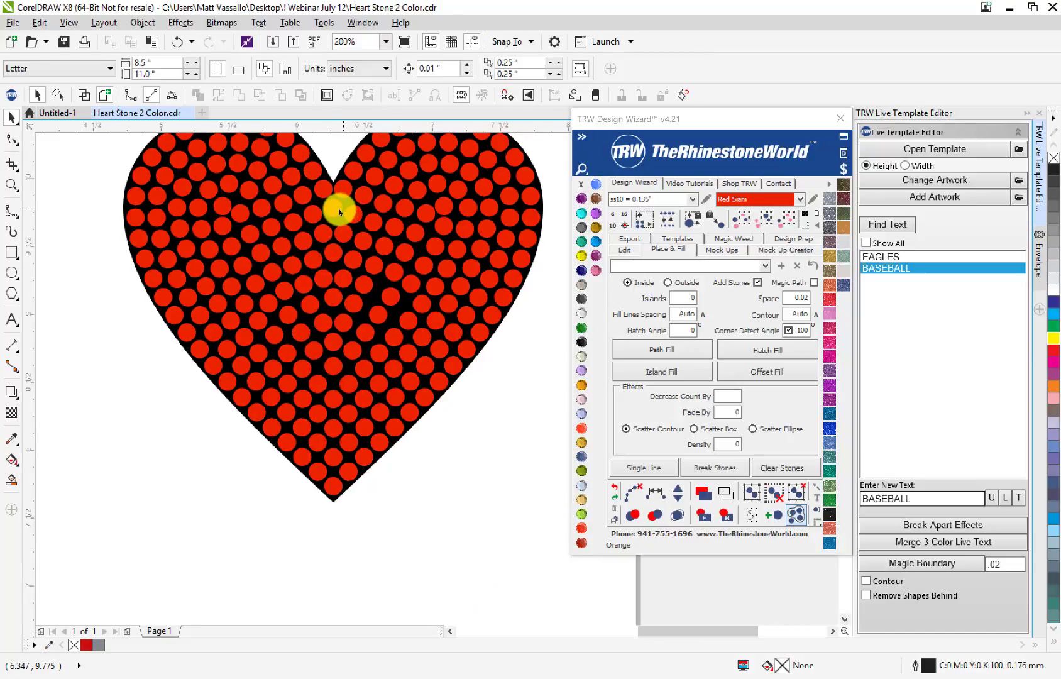
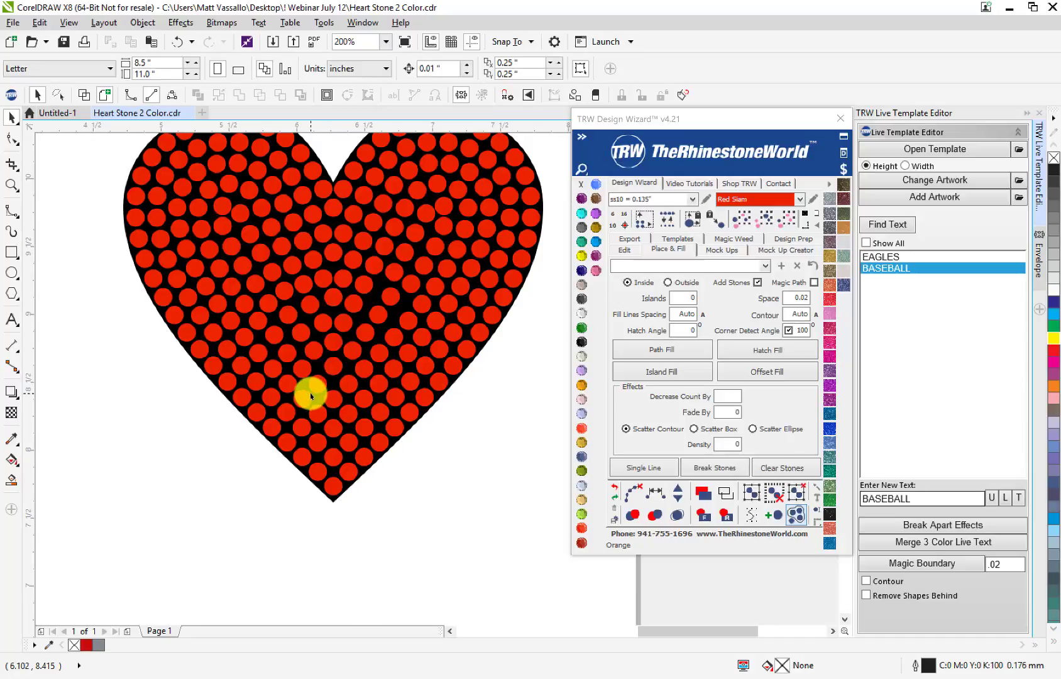
{"action": "scroll", "coordinate": [310, 396], "scroll_direction": "down", "scroll_amount": 2}
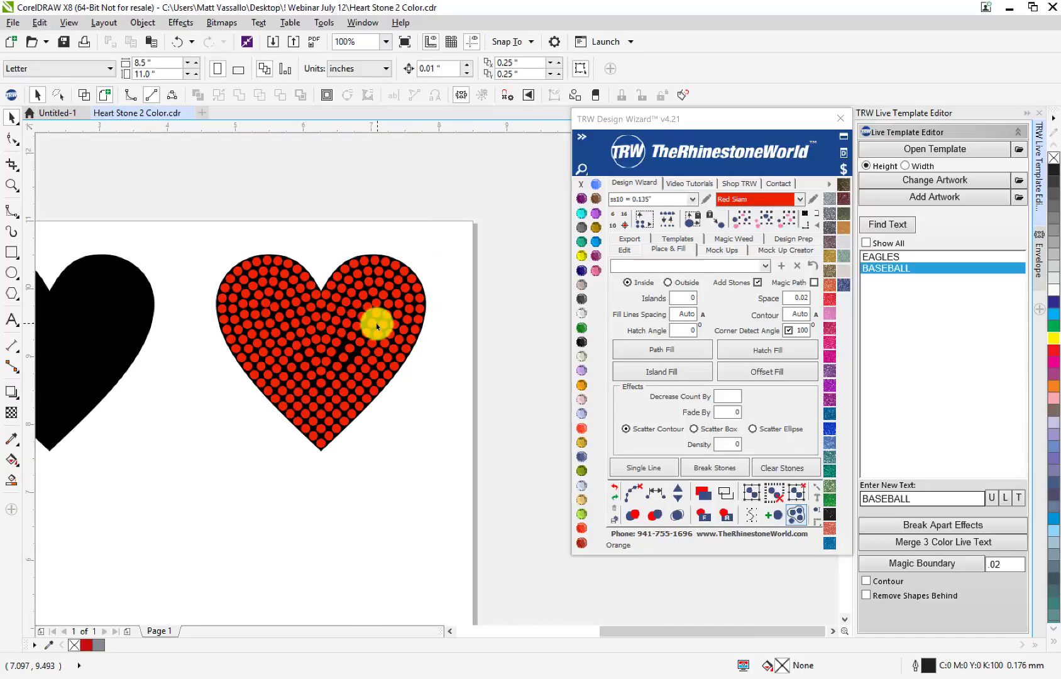
{"action": "left_click_drag", "start_coordinate": [450, 226], "coordinate": [320, 488]}
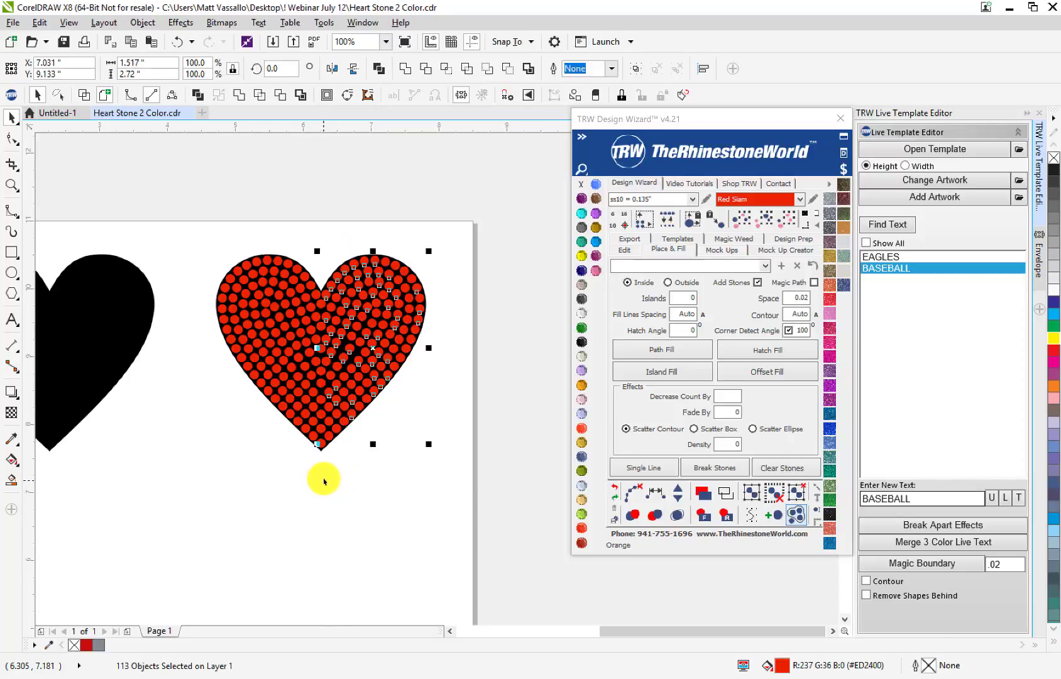
{"action": "key", "text": "Delete"}
{"action": "scroll", "coordinate": [314, 380], "scroll_direction": "up", "scroll_amount": 2}
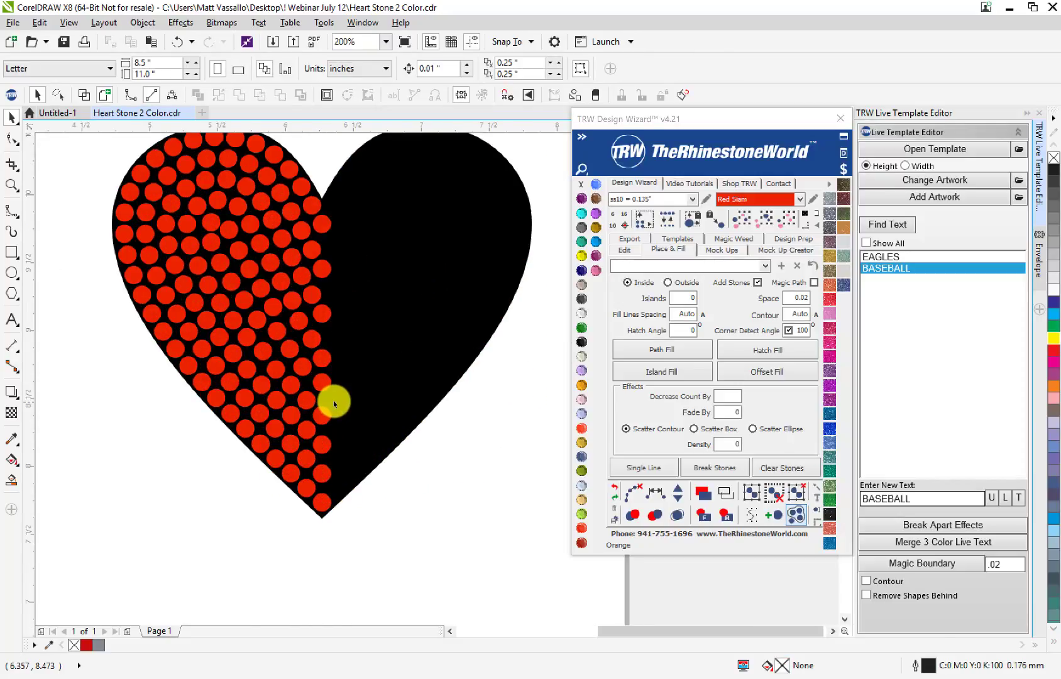
- Select the remaining left-half stones and mirror a copy of them horizontally onto the heart's empty right half
{"action": "scroll", "coordinate": [333, 401], "scroll_direction": "down", "scroll_amount": 2}
{"action": "left_click_drag", "start_coordinate": [214, 242], "coordinate": [362, 476]}
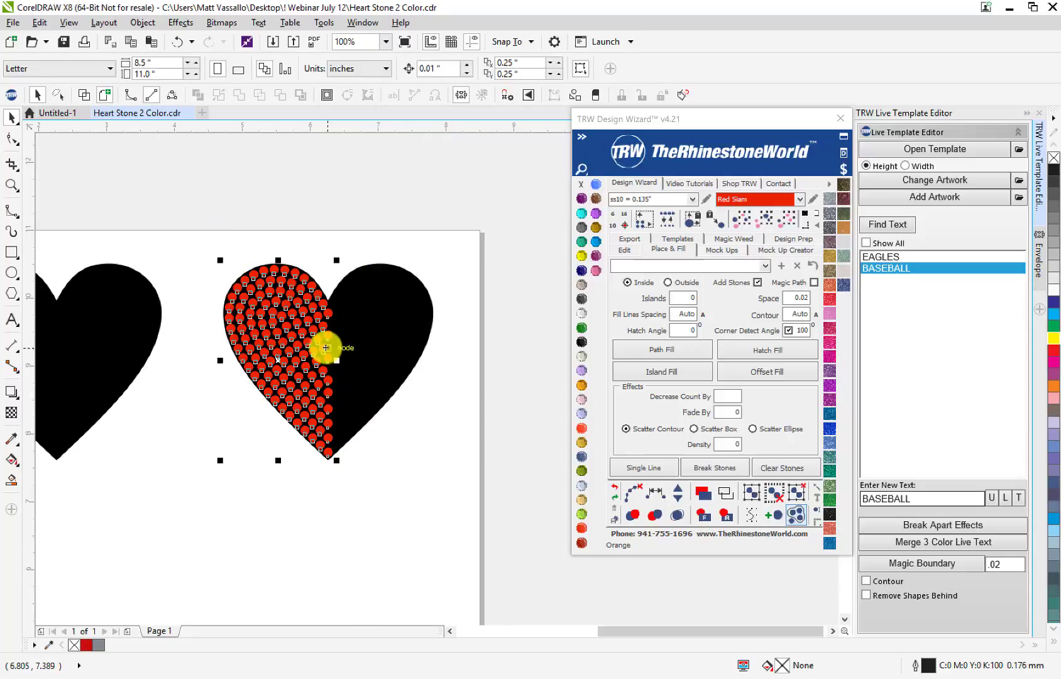
{"action": "scroll", "coordinate": [326, 348], "scroll_direction": "up", "scroll_amount": 2}
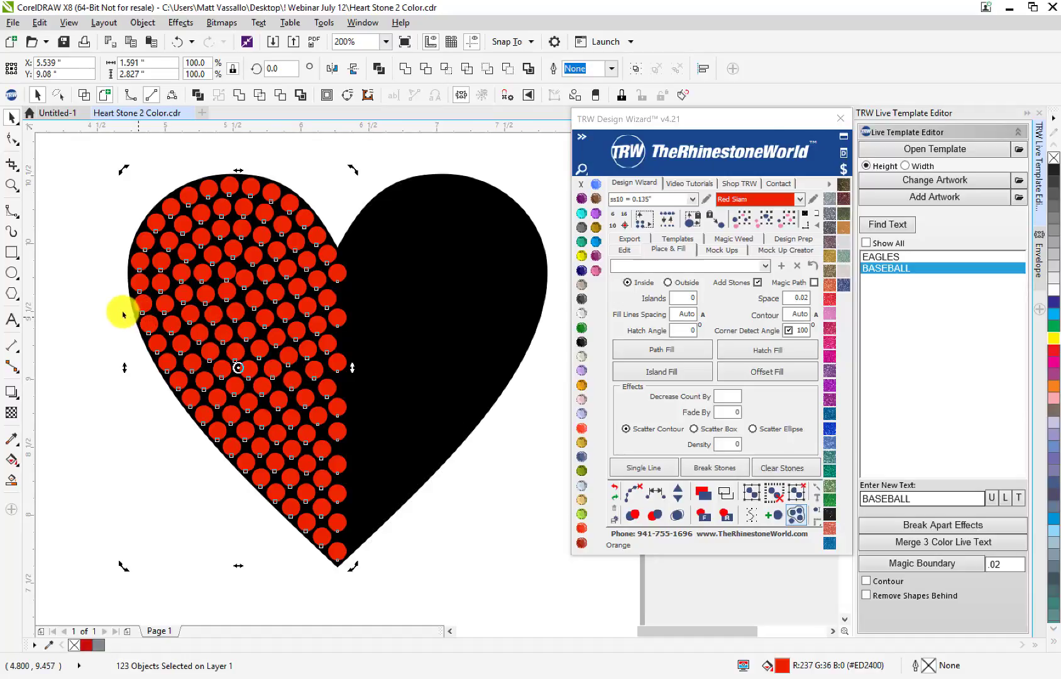
{"action": "scroll", "coordinate": [95, 299], "scroll_direction": "down", "scroll_amount": 1}
{"action": "left_click", "coordinate": [95, 217]}
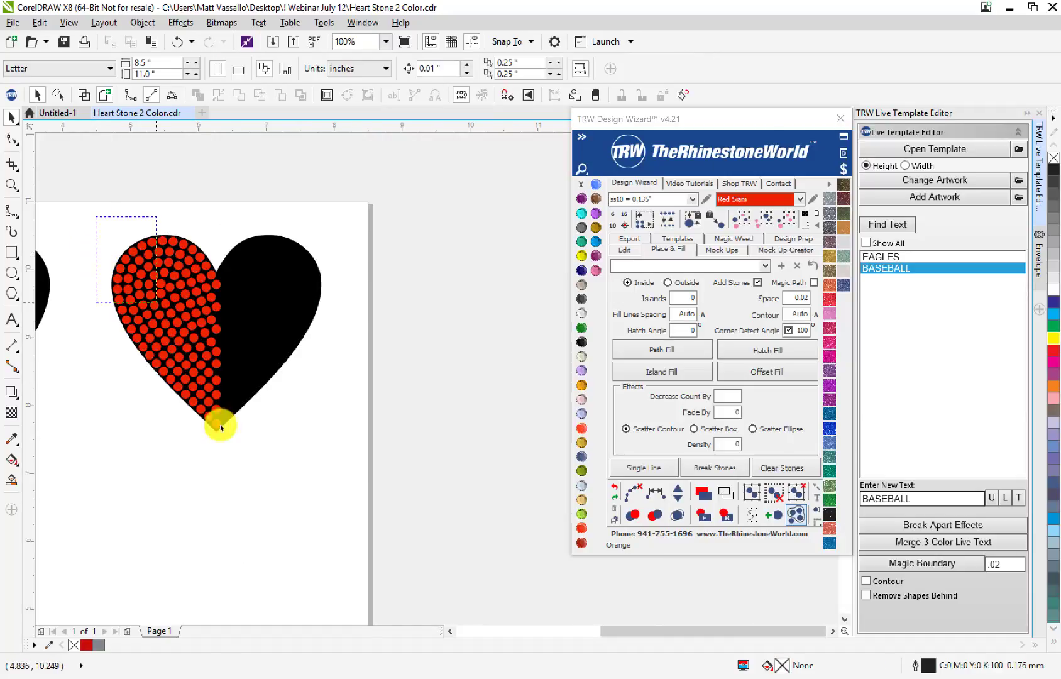
{"action": "left_click", "coordinate": [169, 349]}
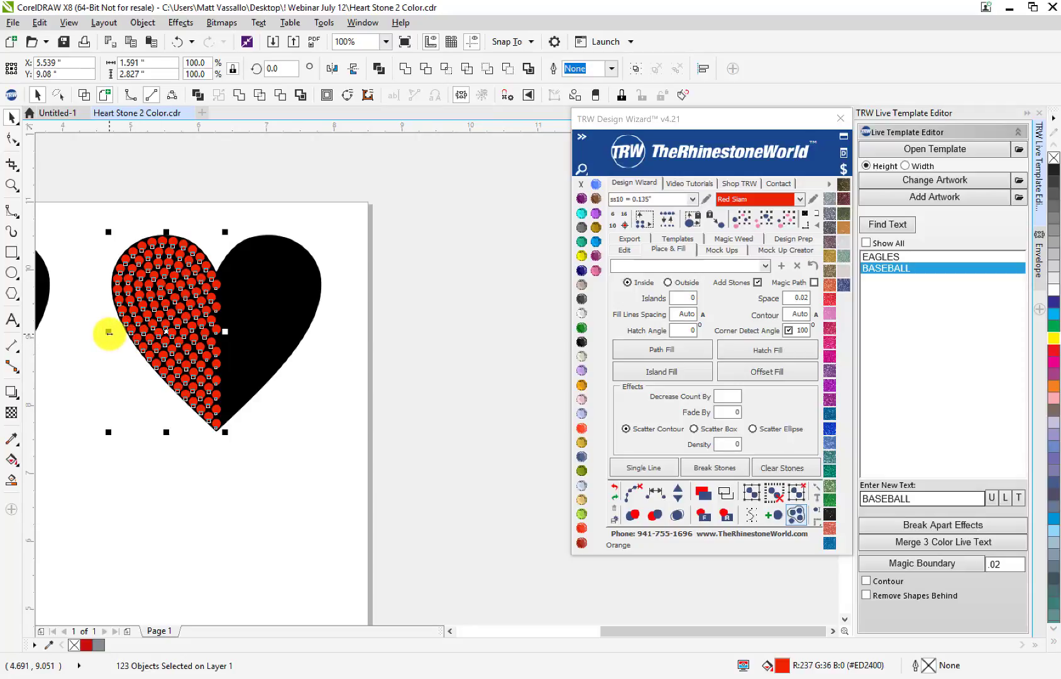
{"action": "left_click_drag", "start_coordinate": [109, 332], "coordinate": [245, 341]}
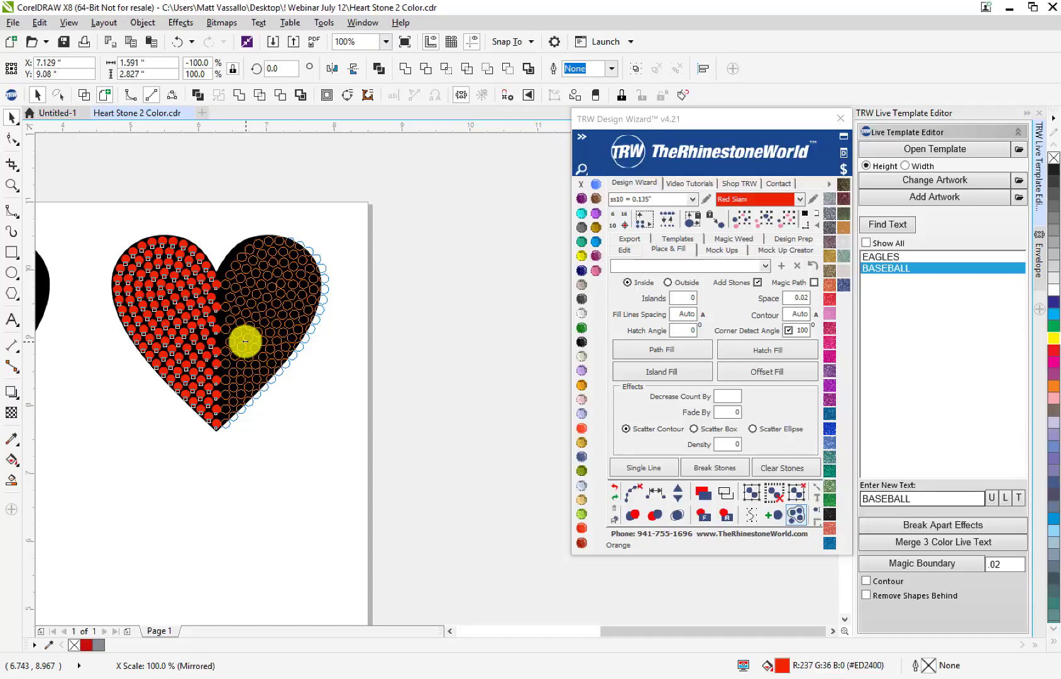
{"action": "left_click_drag", "start_coordinate": [245, 342], "coordinate": [245, 342]}
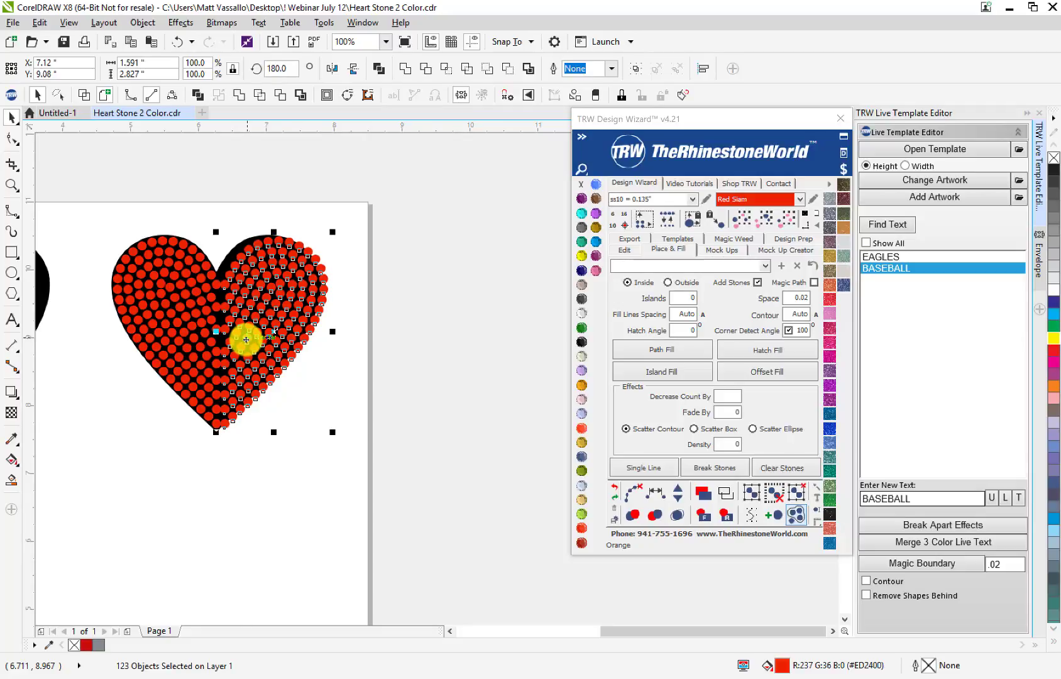
- Nudge the mirrored stones left to X 7.0 inches so the two centre columns coincide, and clear the selection
{"action": "scroll", "coordinate": [222, 352], "scroll_direction": "up", "scroll_amount": 4}
{"action": "left_click_drag", "start_coordinate": [222, 351], "coordinate": [224, 351]}
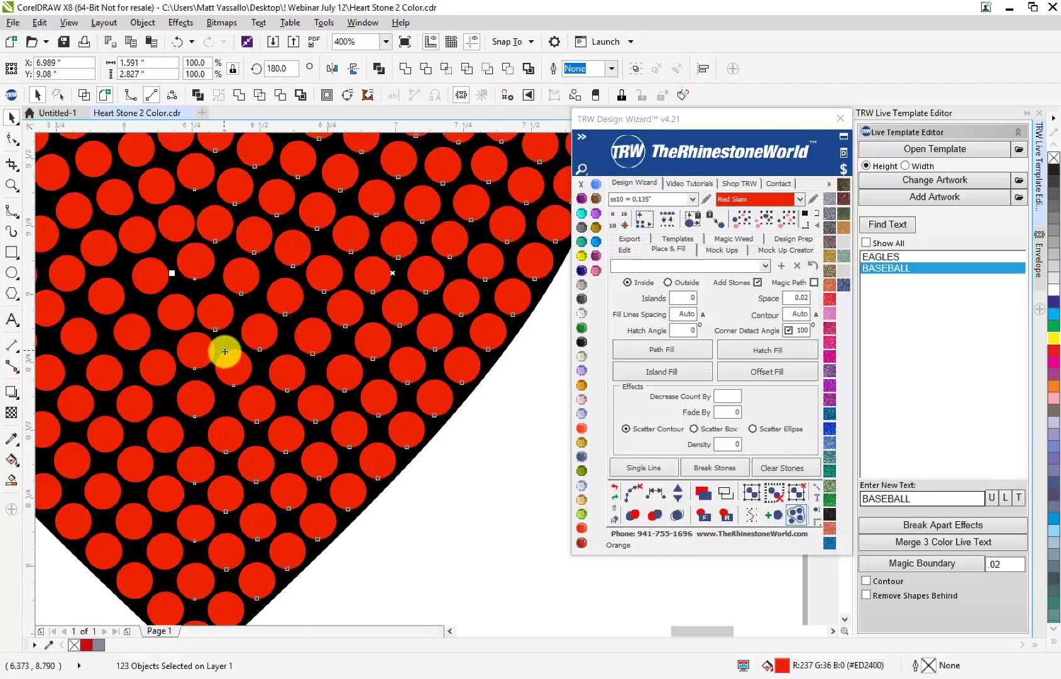
{"action": "scroll", "coordinate": [224, 351], "scroll_direction": "down", "scroll_amount": 4}
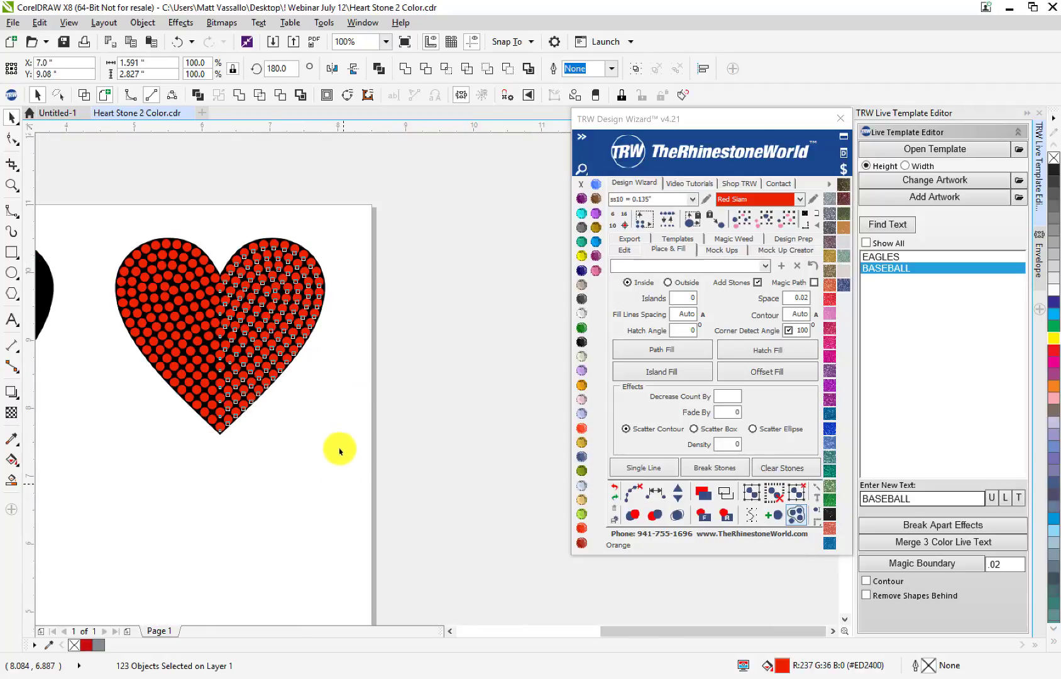
{"action": "left_click", "coordinate": [353, 234]}
- Select all the red stones and remove the duplicates overlapping along the heart's centre column
{"action": "left_click", "coordinate": [275, 278]}
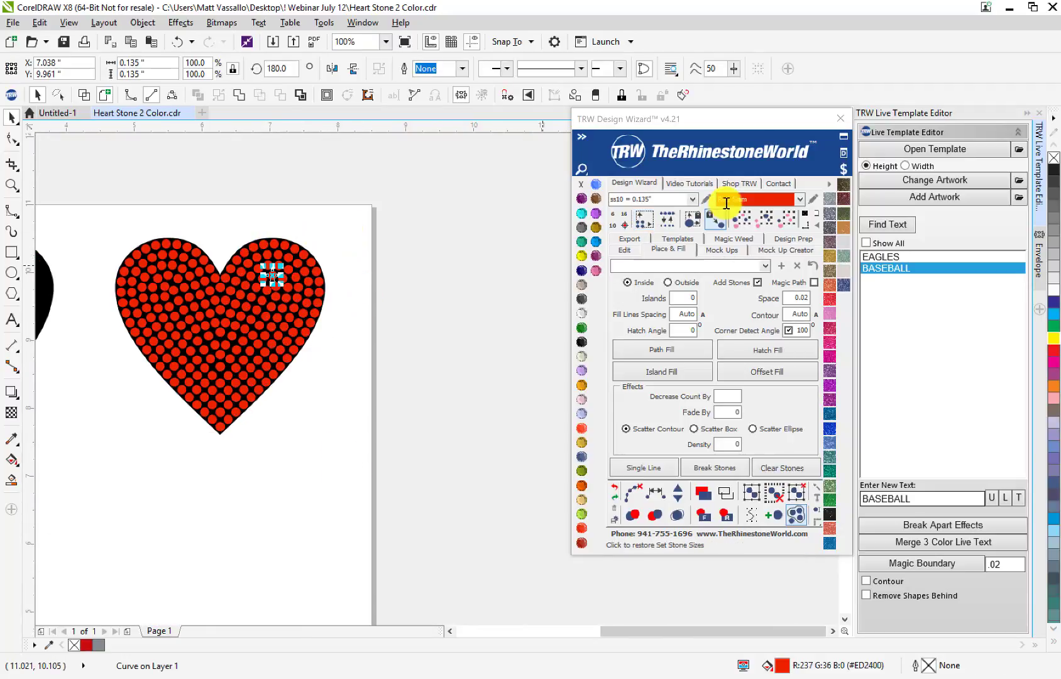
{"action": "left_click", "coordinate": [765, 218]}
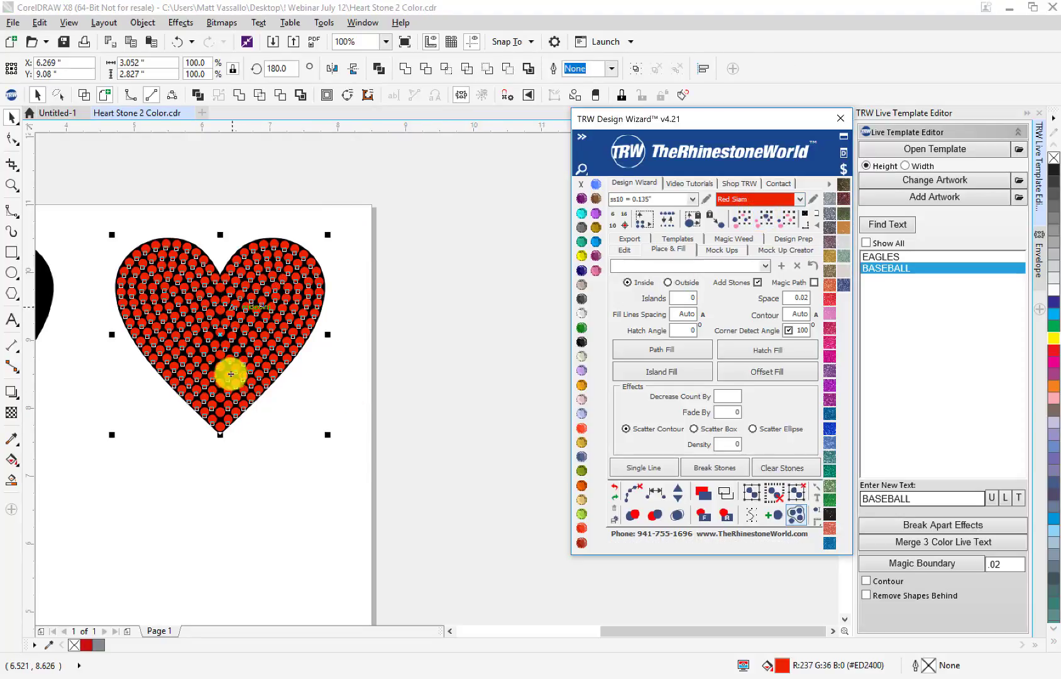
{"action": "scroll", "coordinate": [226, 406], "scroll_direction": "up", "scroll_amount": 2}
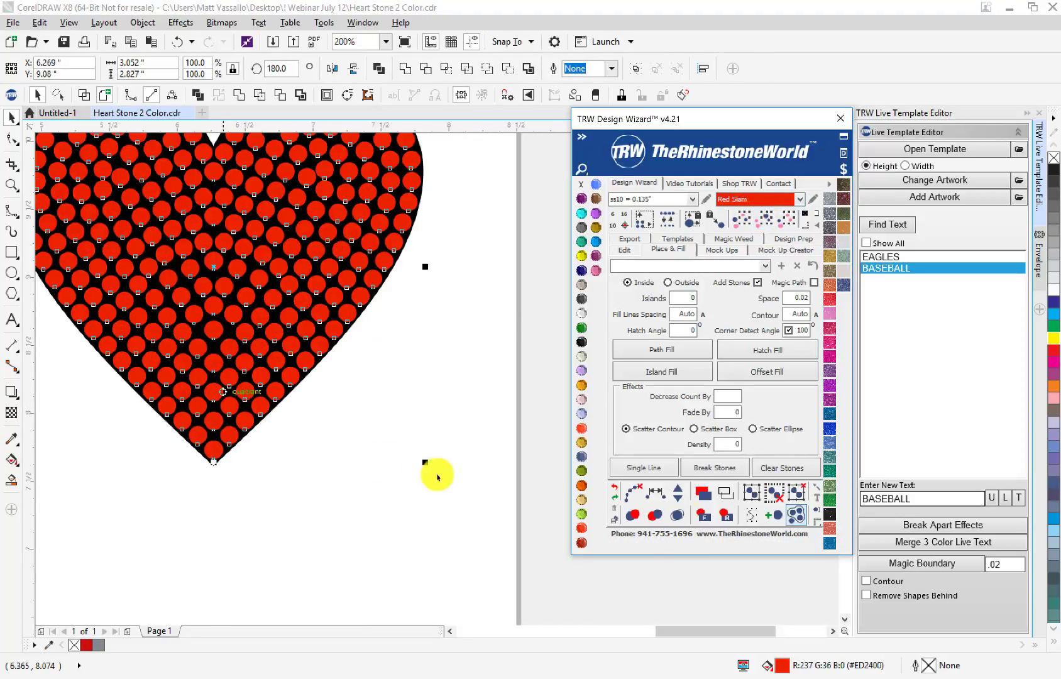
{"action": "left_click", "coordinate": [683, 506]}
{"action": "scroll", "coordinate": [296, 474], "scroll_direction": "down", "scroll_amount": 2}
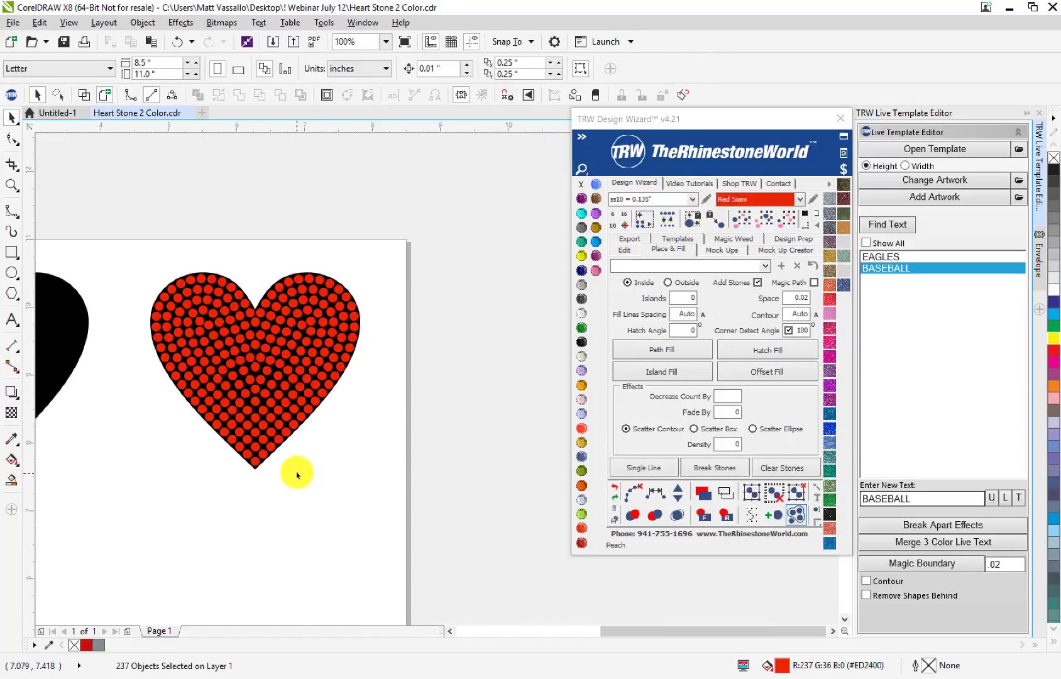
{"action": "left_click", "coordinate": [296, 475]}
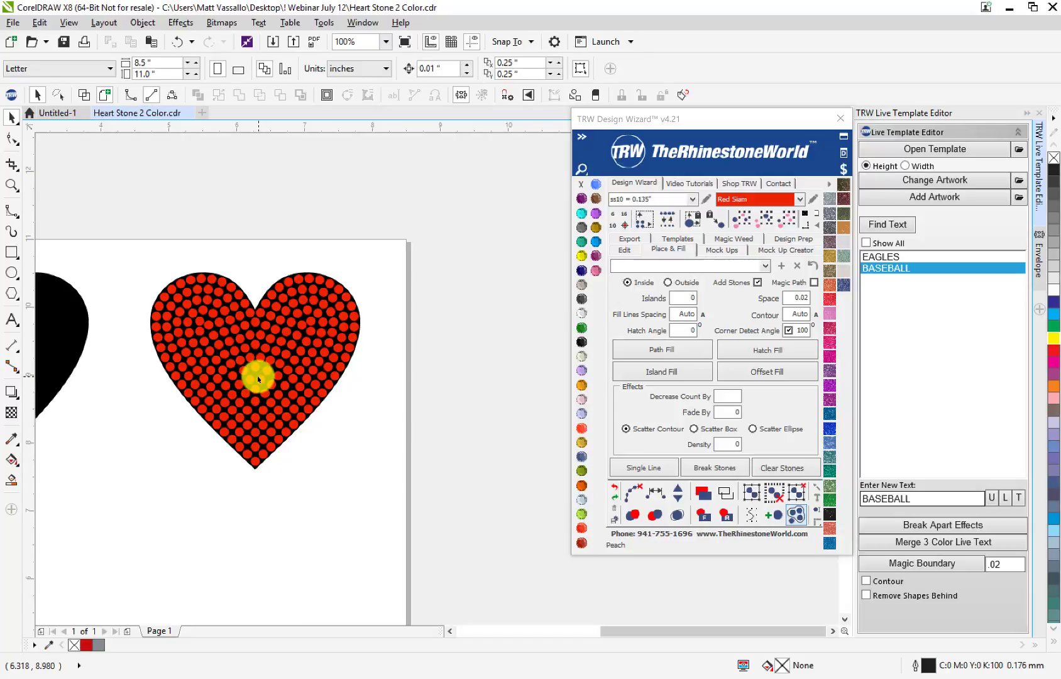
- Move the left heart slightly up, level with the other one, and fill it with red stones using Hatch Fill
{"action": "scroll", "coordinate": [277, 356], "scroll_direction": "down", "scroll_amount": 1}
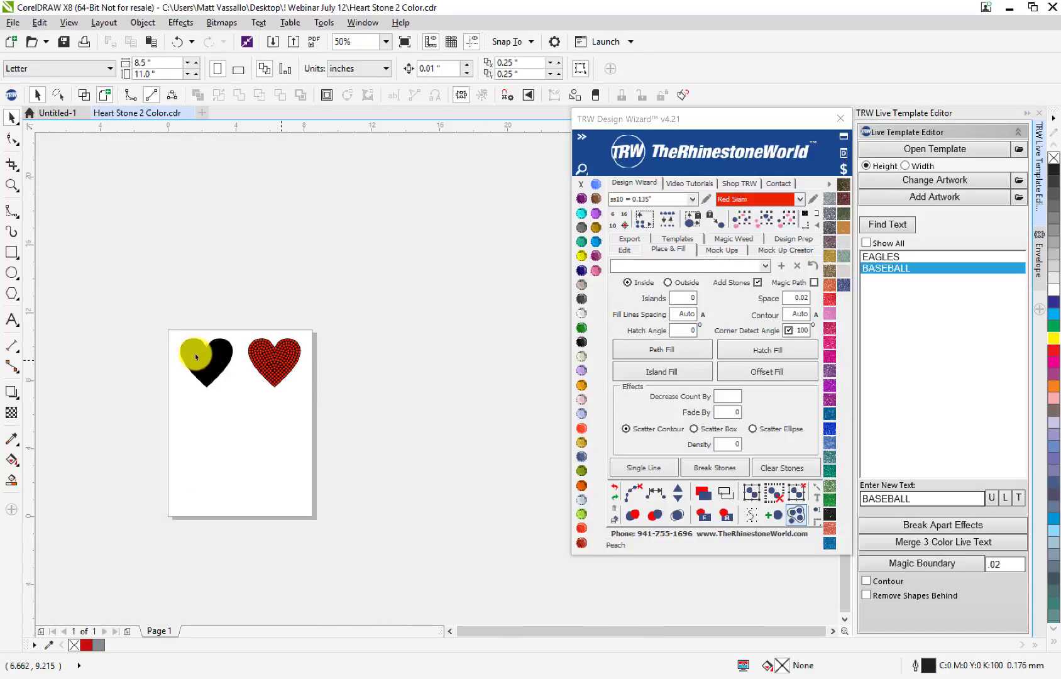
{"action": "left_click", "coordinate": [215, 375]}
{"action": "scroll", "coordinate": [210, 358], "scroll_direction": "up", "scroll_amount": 2}
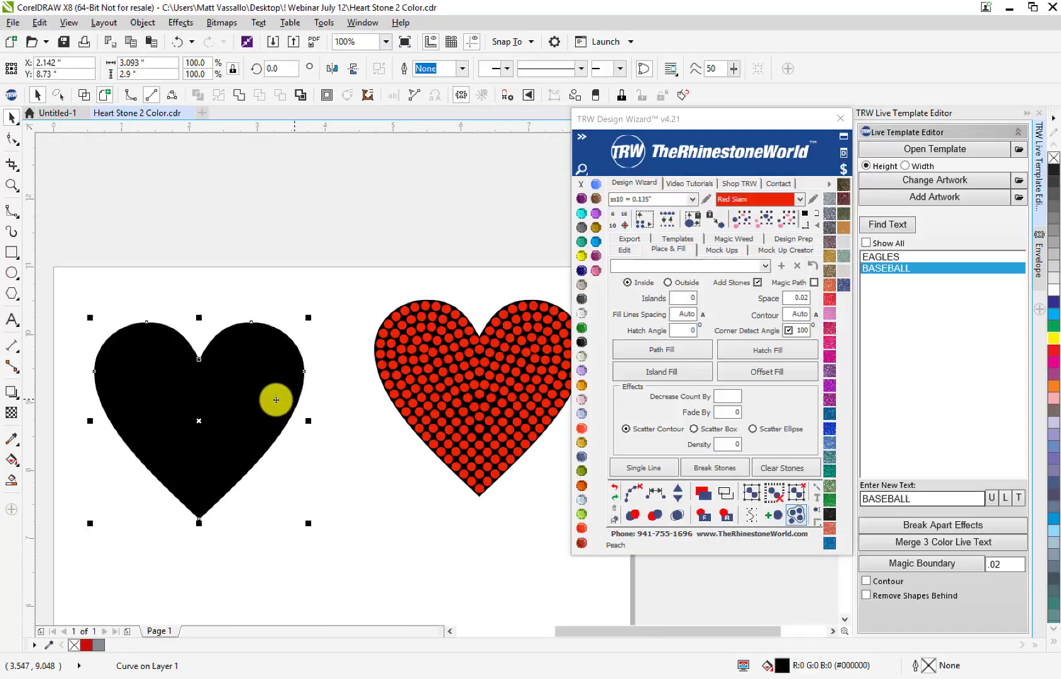
{"action": "left_click_drag", "start_coordinate": [284, 380], "coordinate": [291, 373]}
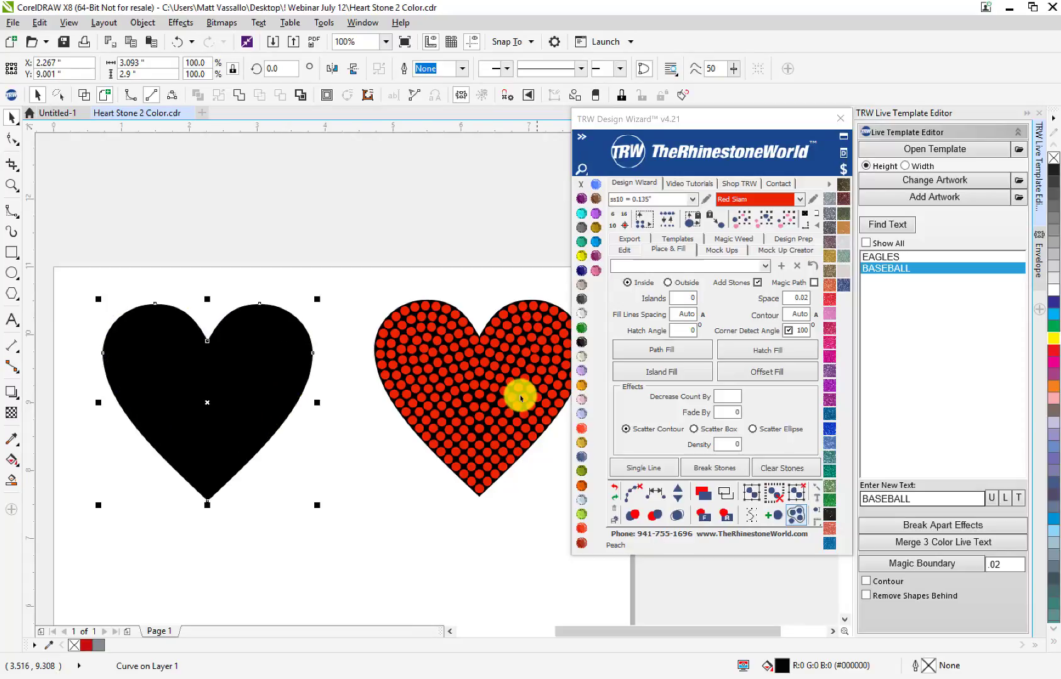
{"action": "left_click", "coordinate": [761, 358]}
{"action": "left_click", "coordinate": [254, 268]}
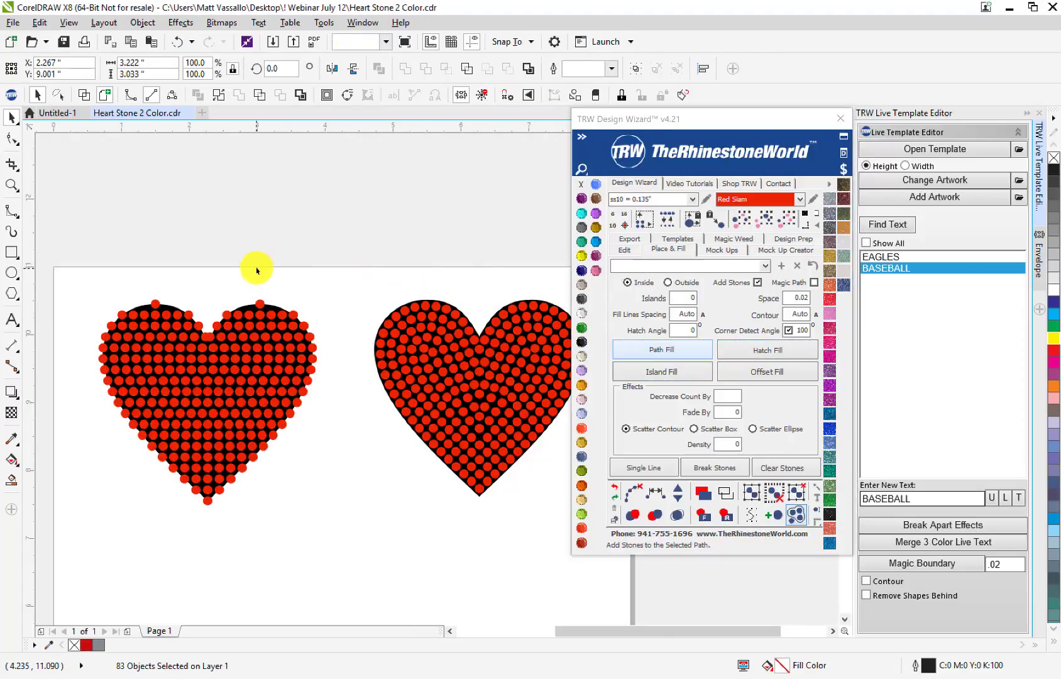
- Compare the hatch-filled left heart with the right heart's fill, examining the stone spacing and the stones along the outer edge
{"action": "scroll", "coordinate": [283, 288], "scroll_direction": "down", "scroll_amount": 1}
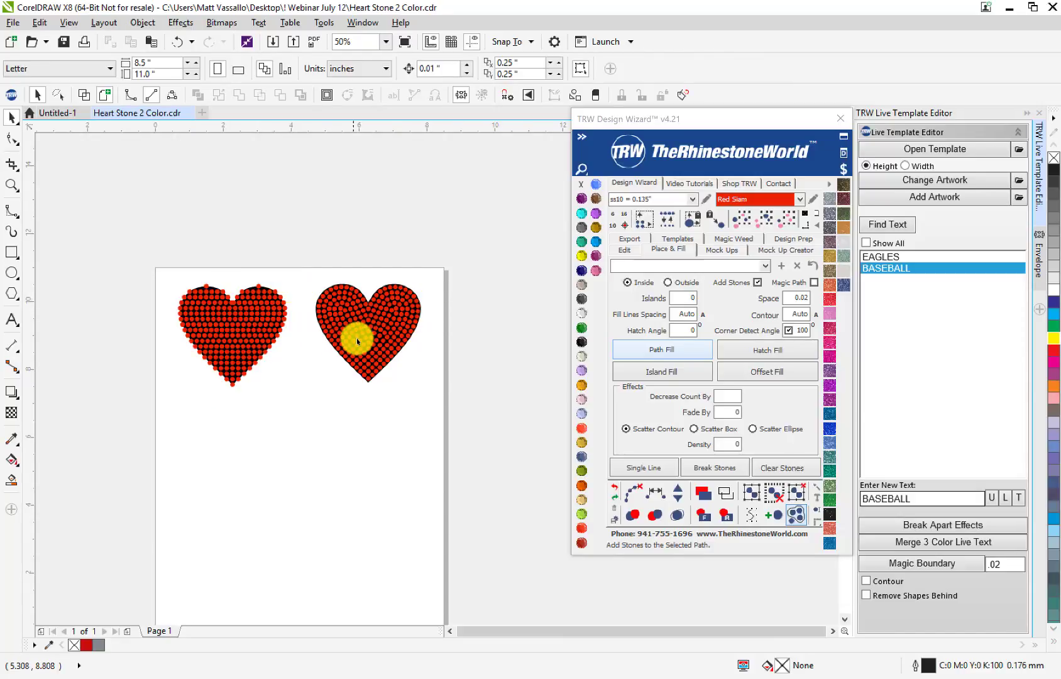
{"action": "scroll", "coordinate": [355, 340], "scroll_direction": "up", "scroll_amount": 1}
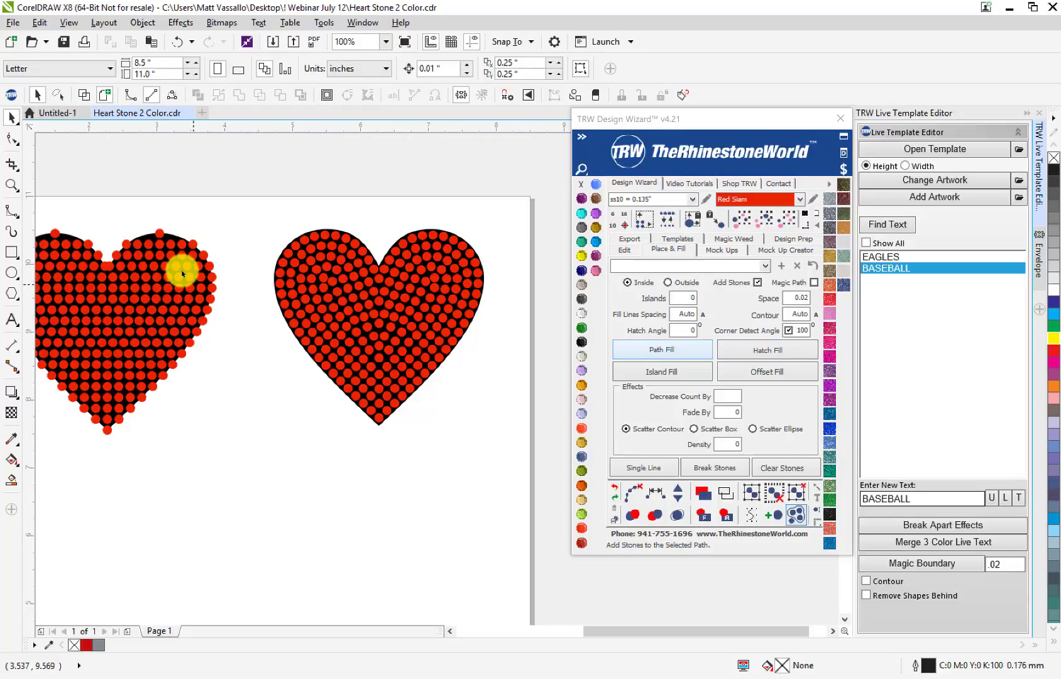
{"action": "scroll", "coordinate": [181, 265], "scroll_direction": "down", "scroll_amount": 1}
{"action": "left_click_drag", "start_coordinate": [210, 224], "coordinate": [83, 374]}
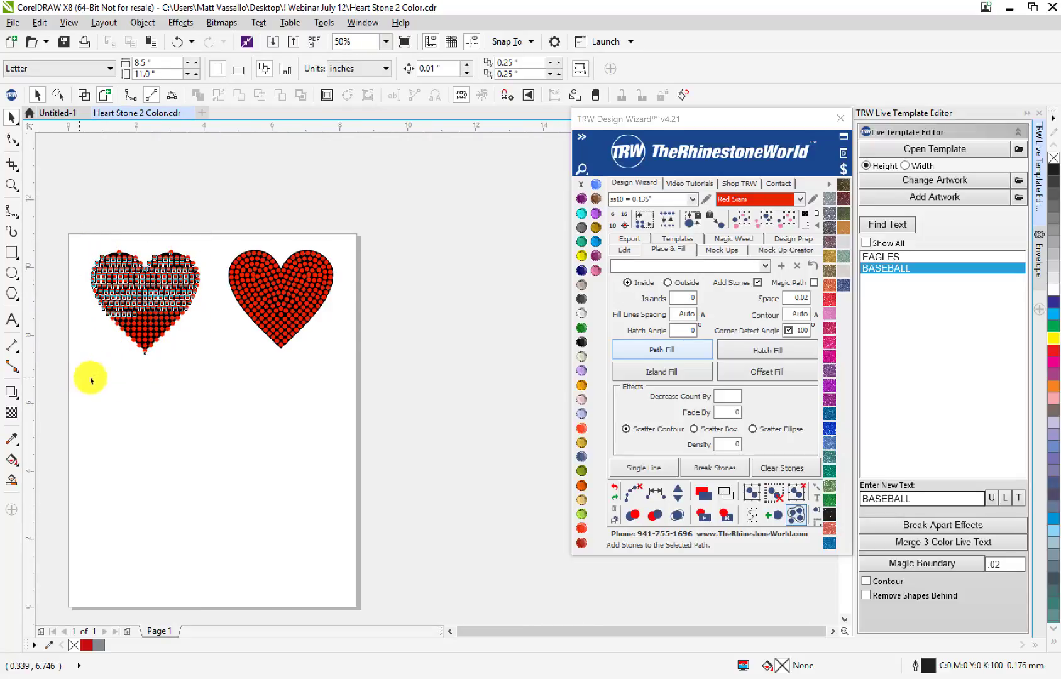
{"action": "key", "text": "Escape"}
{"action": "scroll", "coordinate": [324, 266], "scroll_direction": "up", "scroll_amount": 3}
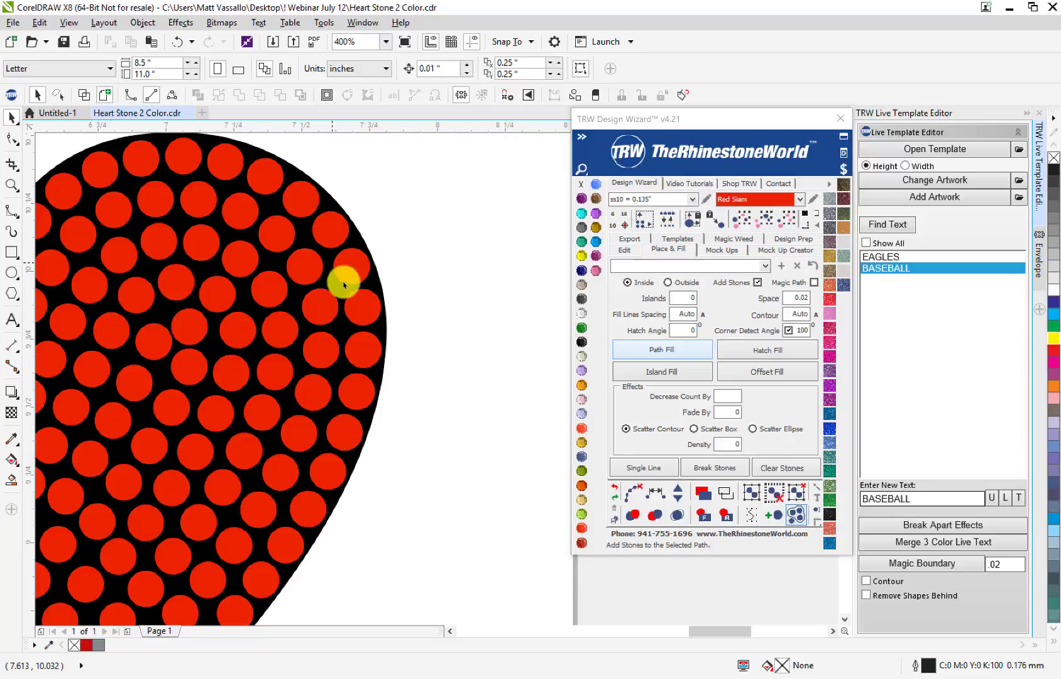
{"action": "scroll", "coordinate": [407, 327], "scroll_direction": "down", "scroll_amount": 2}
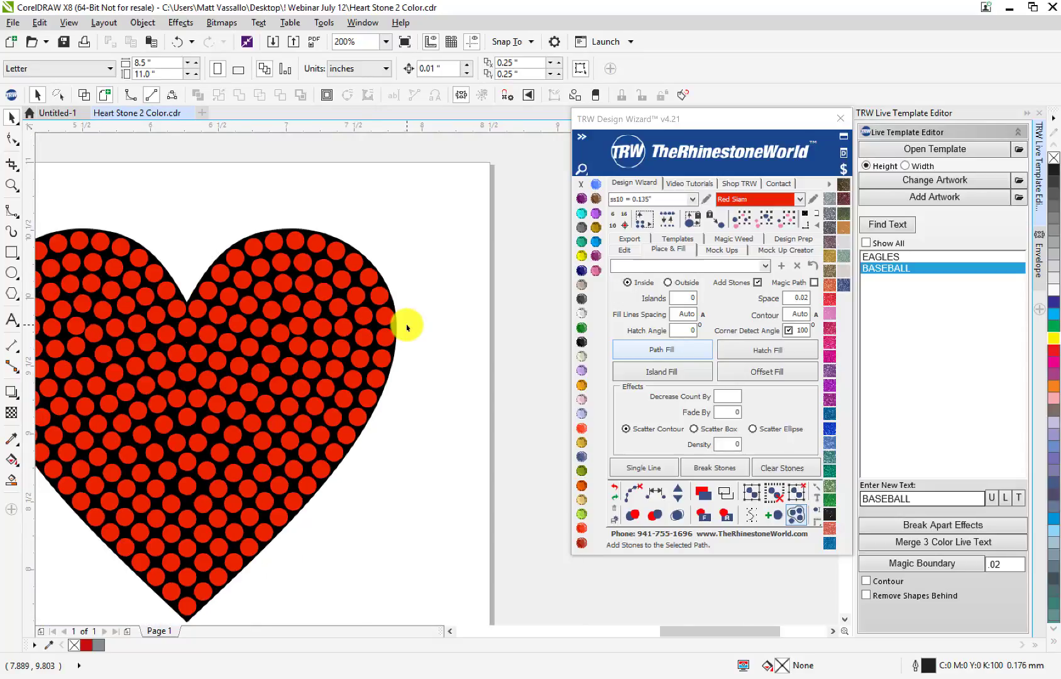
{"action": "scroll", "coordinate": [406, 327], "scroll_direction": "down", "scroll_amount": 2}
{"action": "scroll", "coordinate": [377, 352], "scroll_direction": "up", "scroll_amount": 1}
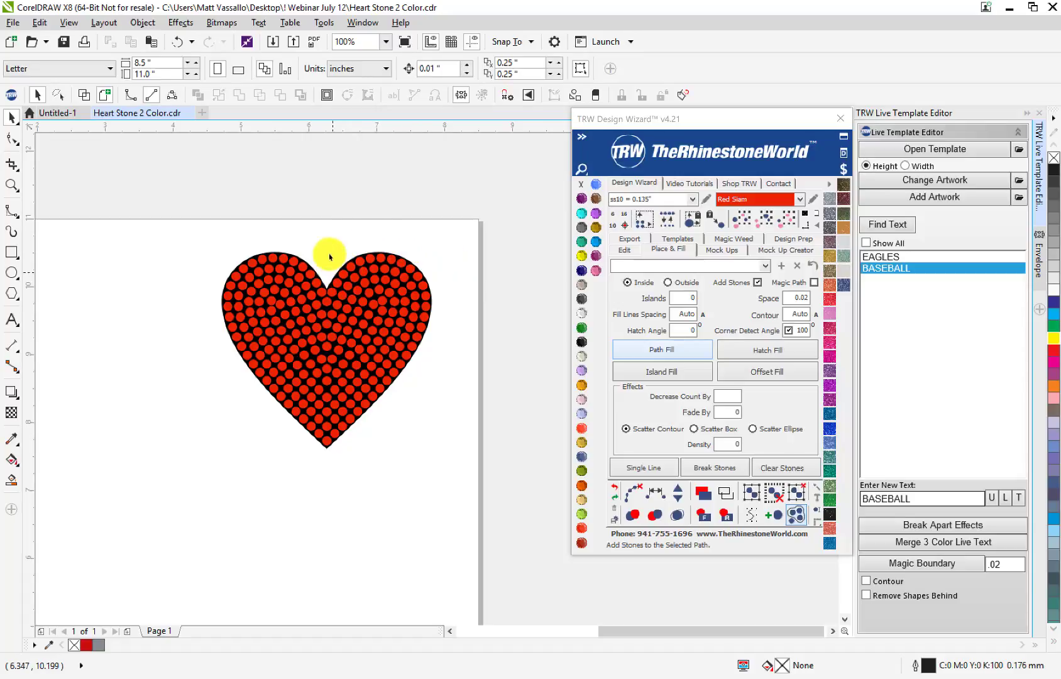
{"action": "scroll", "coordinate": [314, 272], "scroll_direction": "up", "scroll_amount": 1}
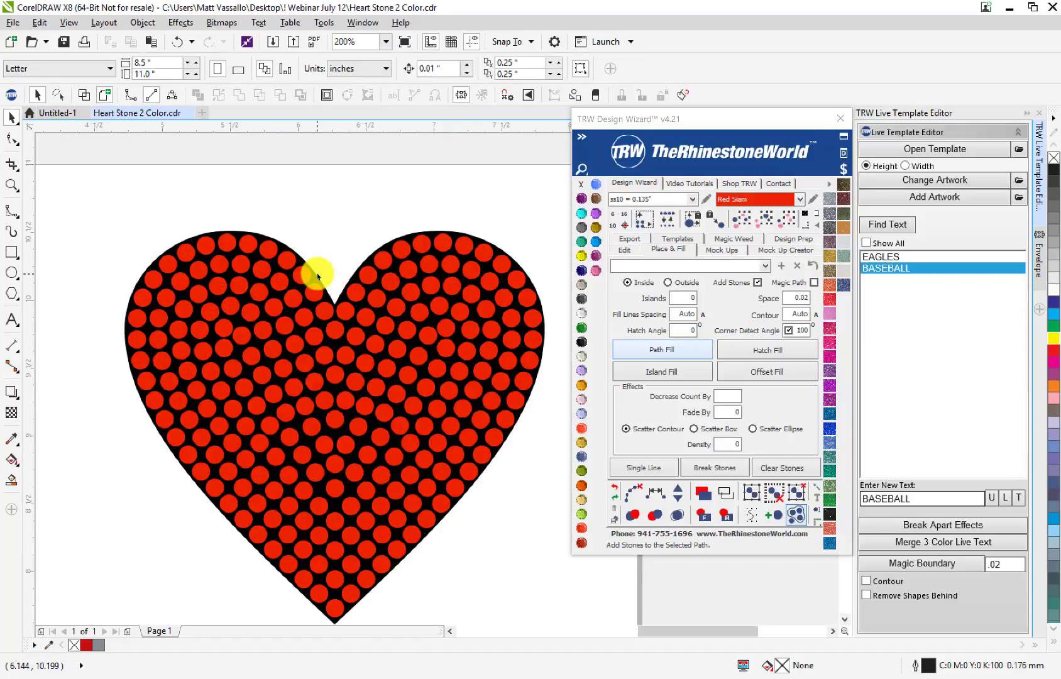
{"action": "left_click", "coordinate": [318, 283]}
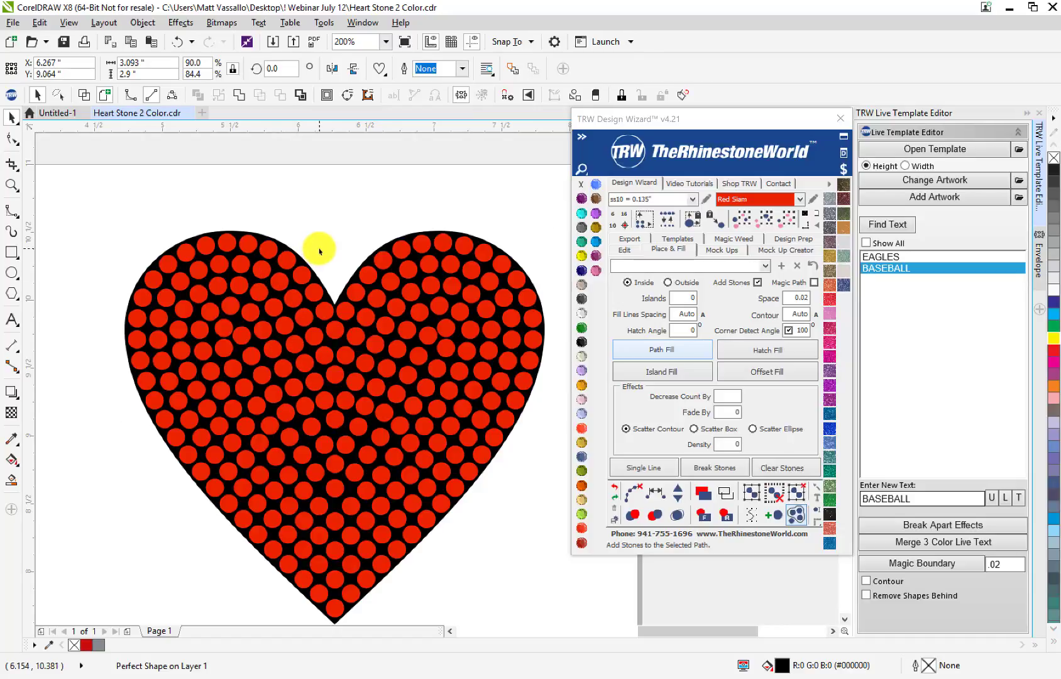
{"action": "left_click", "coordinate": [319, 252]}
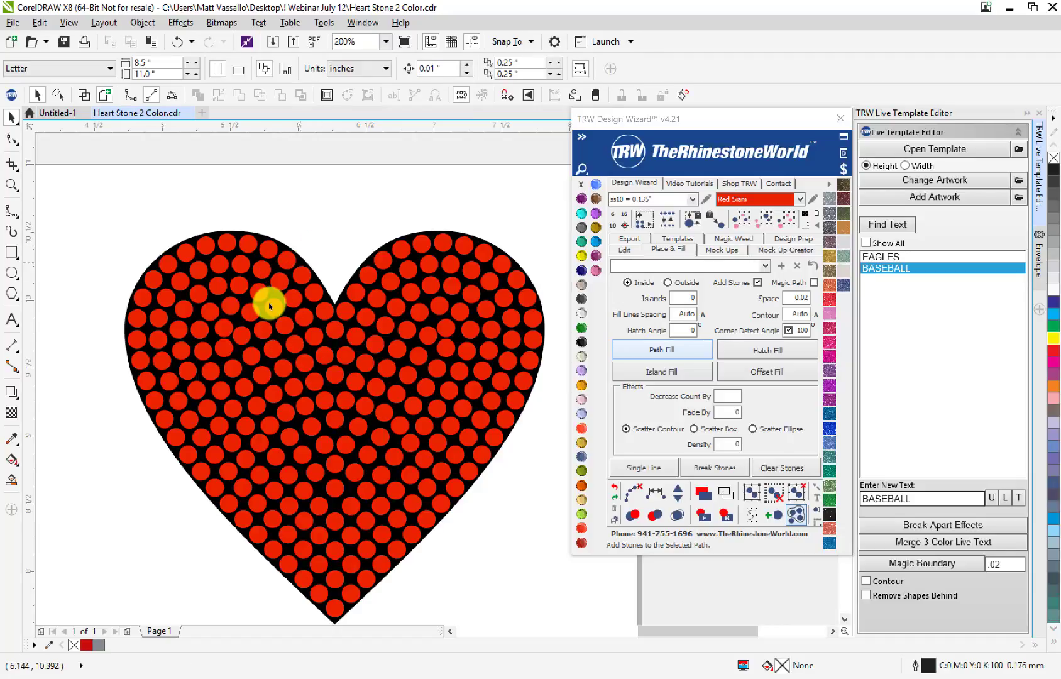
{"action": "scroll", "coordinate": [377, 252], "scroll_direction": "down", "scroll_amount": 2}
{"action": "scroll", "coordinate": [393, 269], "scroll_direction": "up", "scroll_amount": 2}
- Undo the last change to the right heart's black shape, and set the fill options to Outside with 1 island
{"action": "left_click_drag", "start_coordinate": [395, 271], "coordinate": [429, 231]}
{"action": "key", "text": "ctrl+z"}
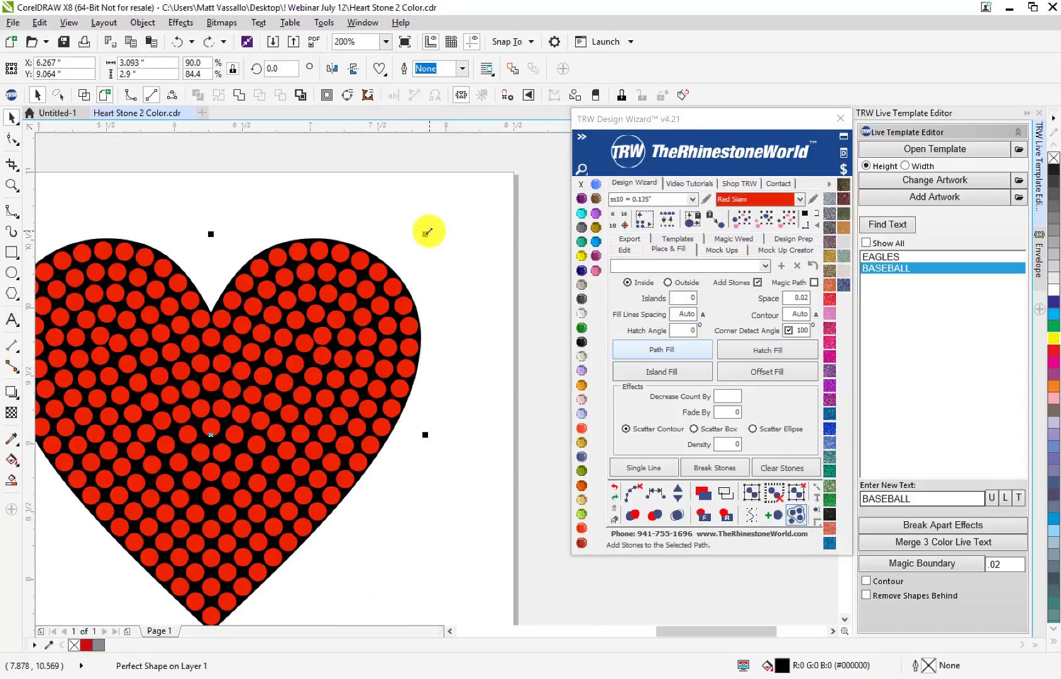
{"action": "left_click", "coordinate": [667, 282]}
{"action": "left_click_drag", "start_coordinate": [680, 298], "coordinate": [710, 299]}
{"action": "key", "text": "BackSpace"}
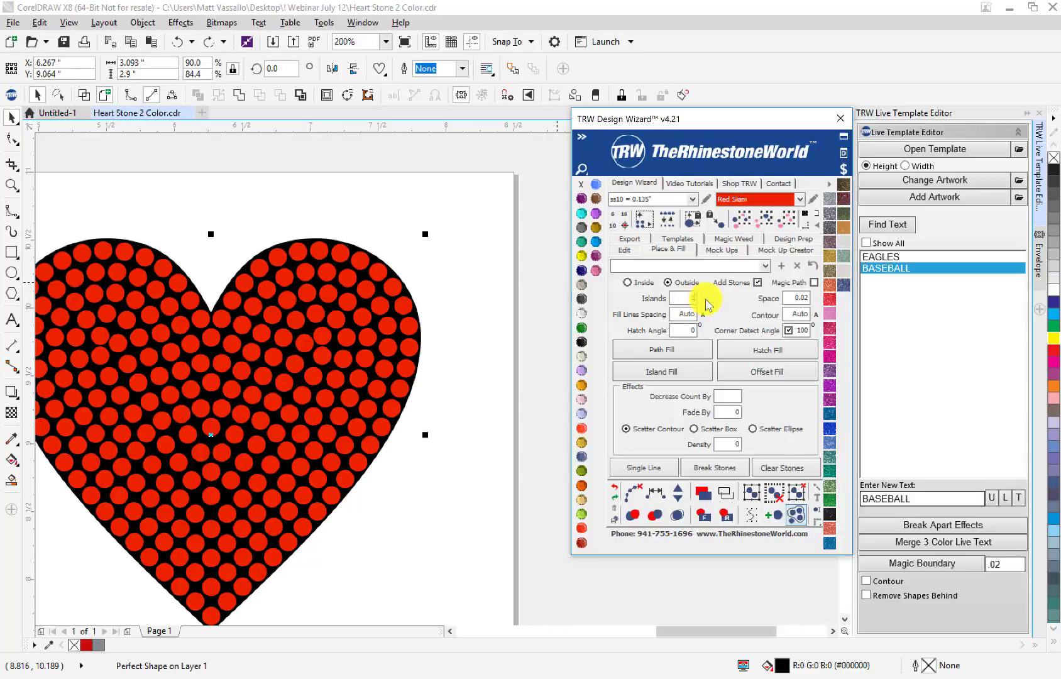
{"action": "type", "text": "1"}
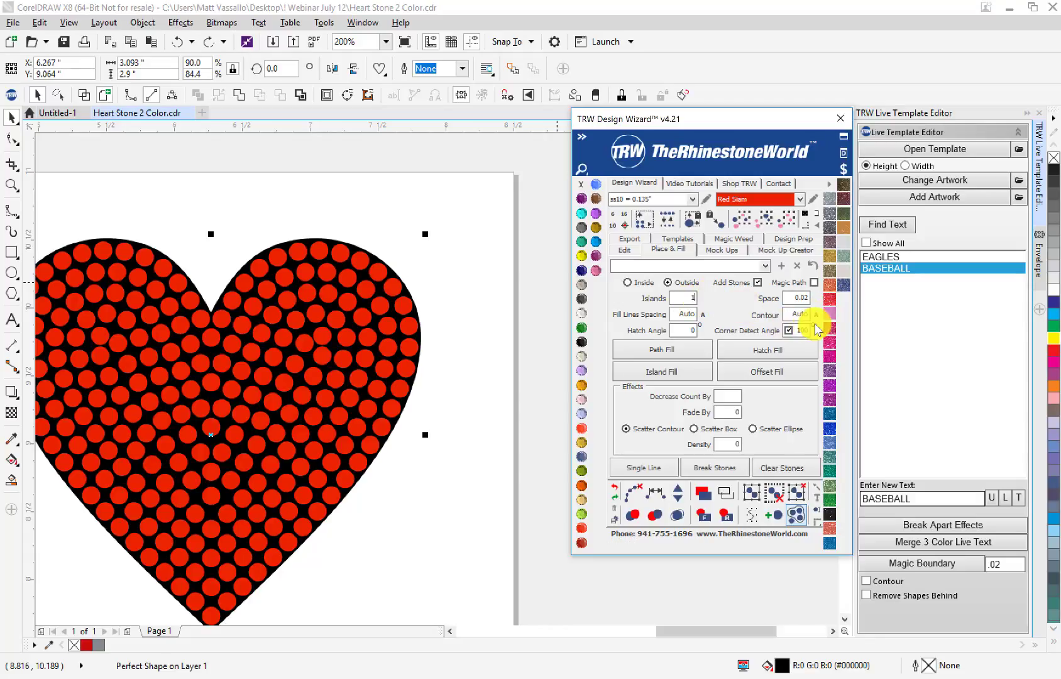
{"action": "left_click", "coordinate": [505, 308]}
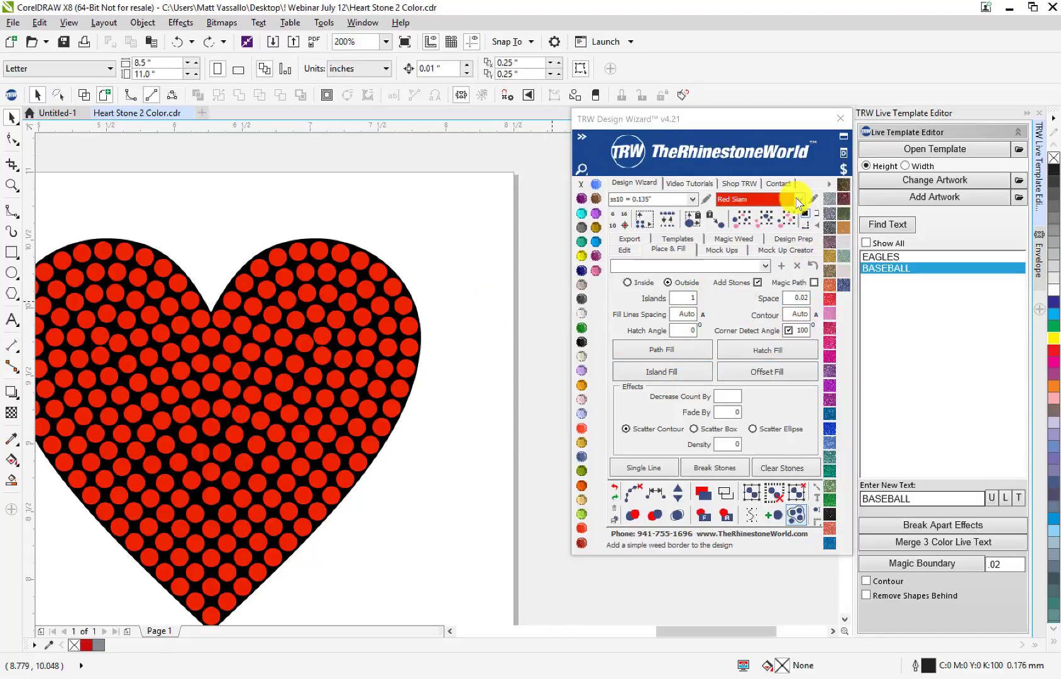
- Set the stone colour to Blue Zircon and add an outside border to the black heart with Island Fill
{"action": "left_click", "coordinate": [801, 200]}
{"action": "left_click", "coordinate": [768, 236]}
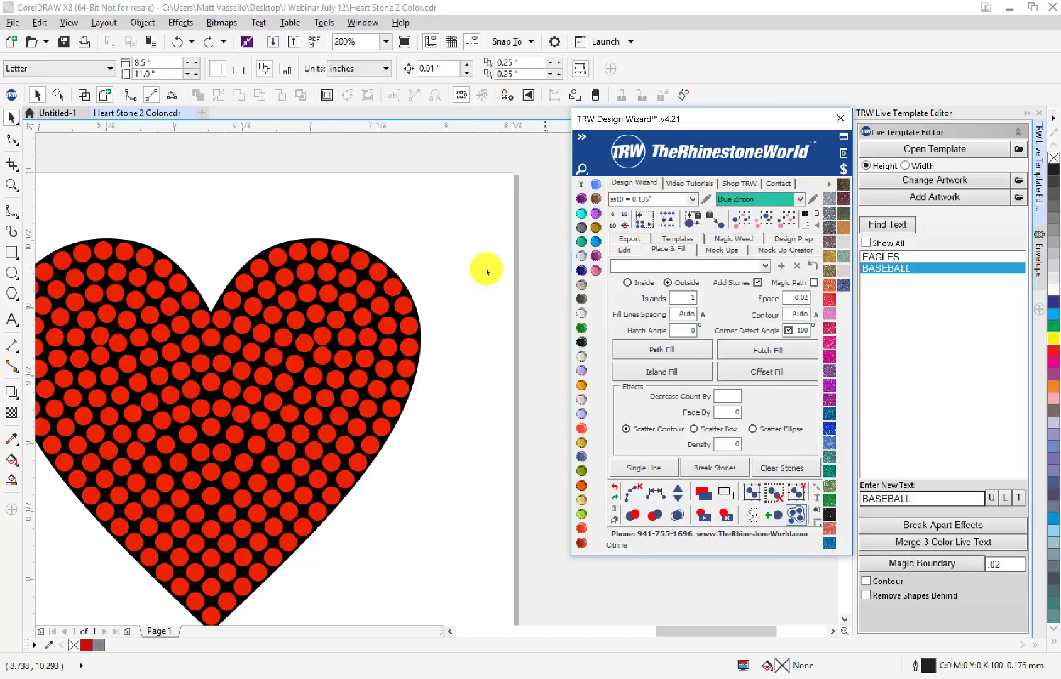
{"action": "left_click", "coordinate": [409, 292]}
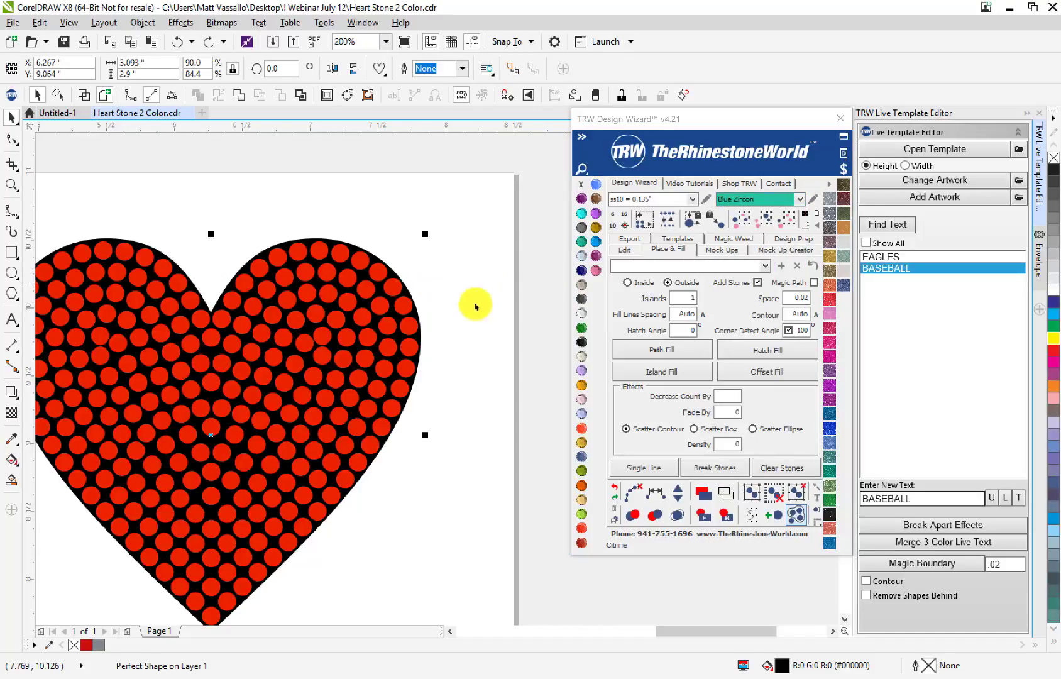
{"action": "left_click", "coordinate": [664, 366]}
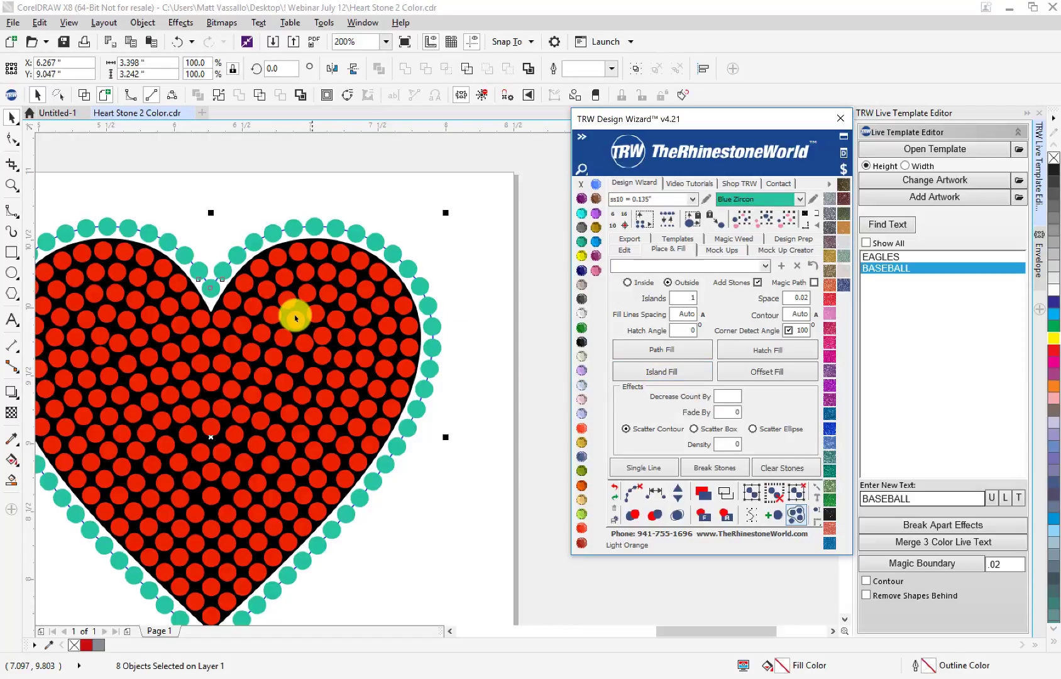
- Select the whole heart with its border and clear the paths from the stones
{"action": "scroll", "coordinate": [360, 337], "scroll_direction": "down", "scroll_amount": 2}
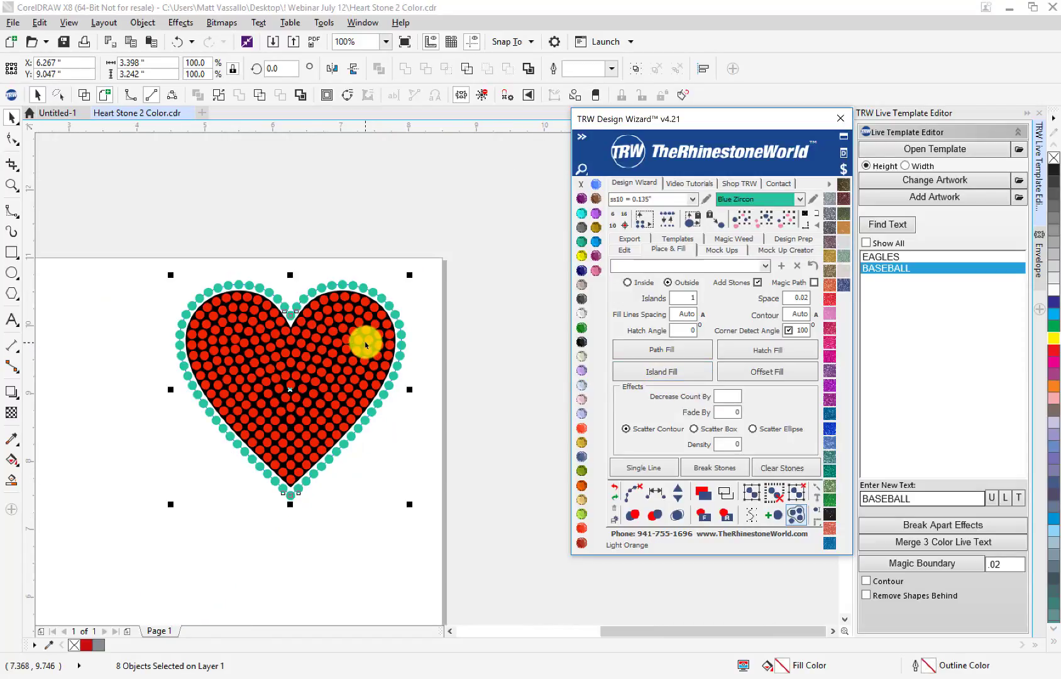
{"action": "left_click_drag", "start_coordinate": [467, 227], "coordinate": [134, 528]}
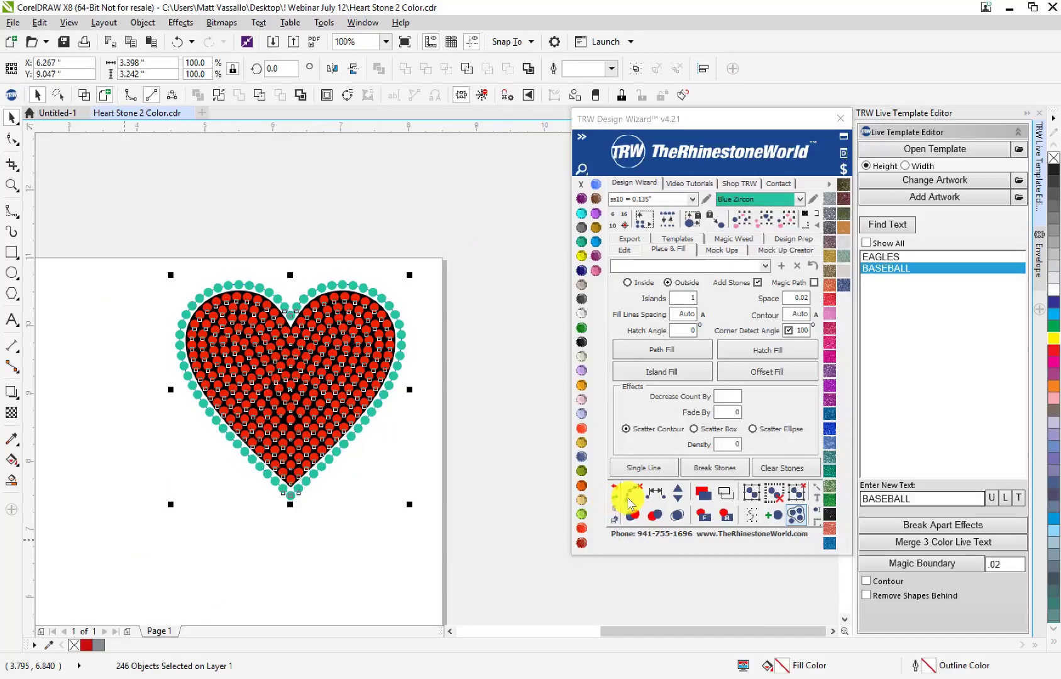
{"action": "left_click", "coordinate": [634, 497]}
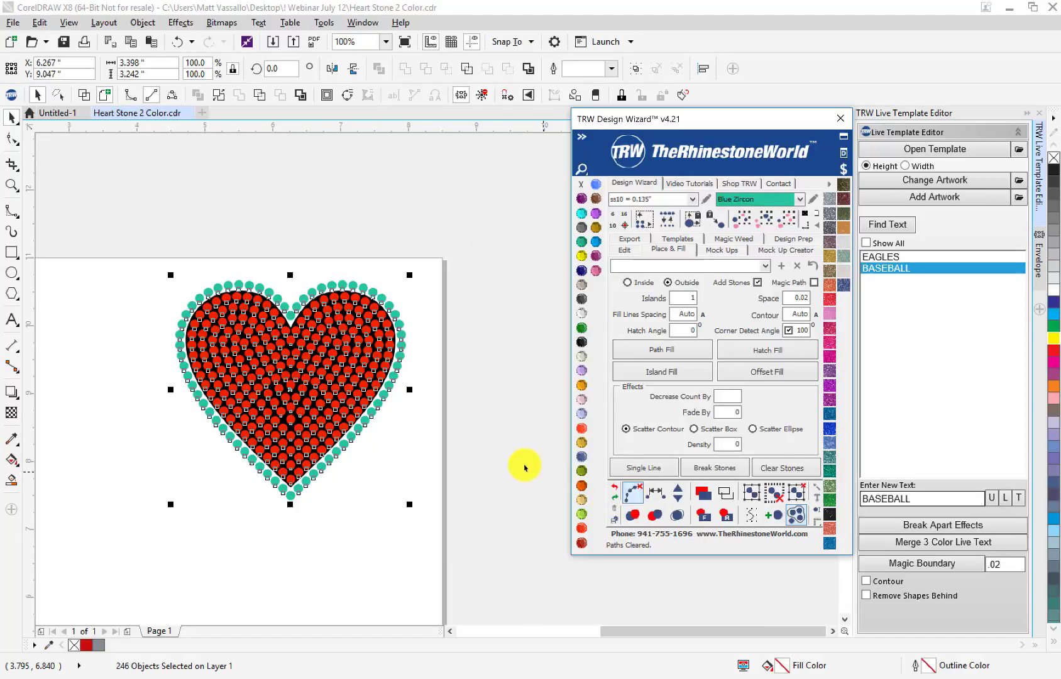
- Create a Magic Boundary around the black heart with Contour enabled and an offset of .17
{"action": "scroll", "coordinate": [384, 300], "scroll_direction": "up", "scroll_amount": 2}
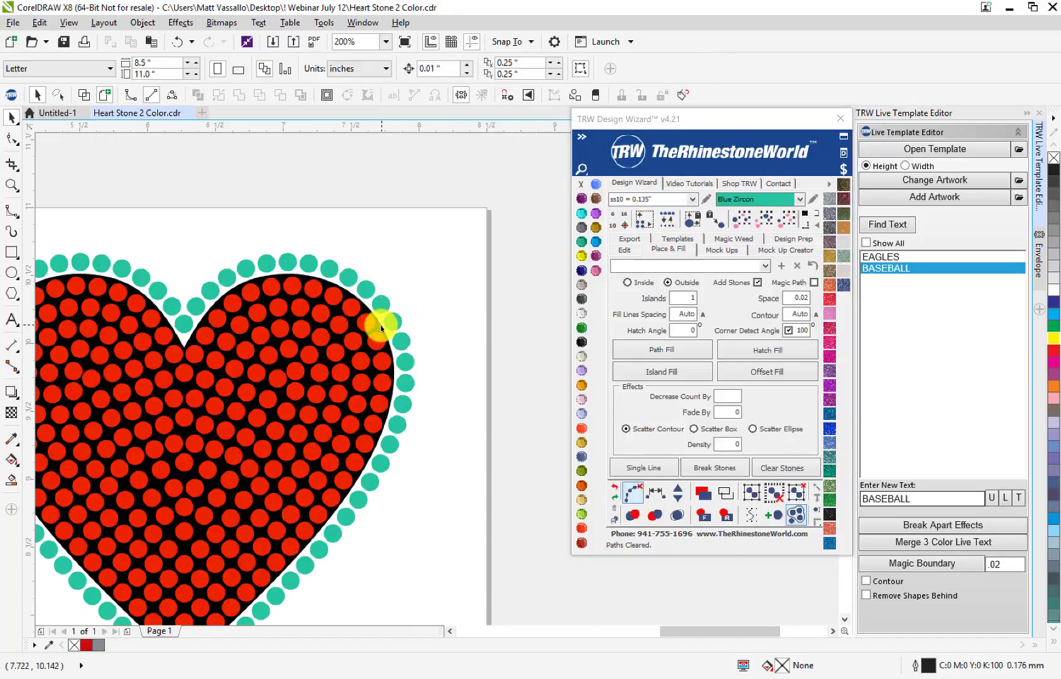
{"action": "left_click", "coordinate": [381, 327]}
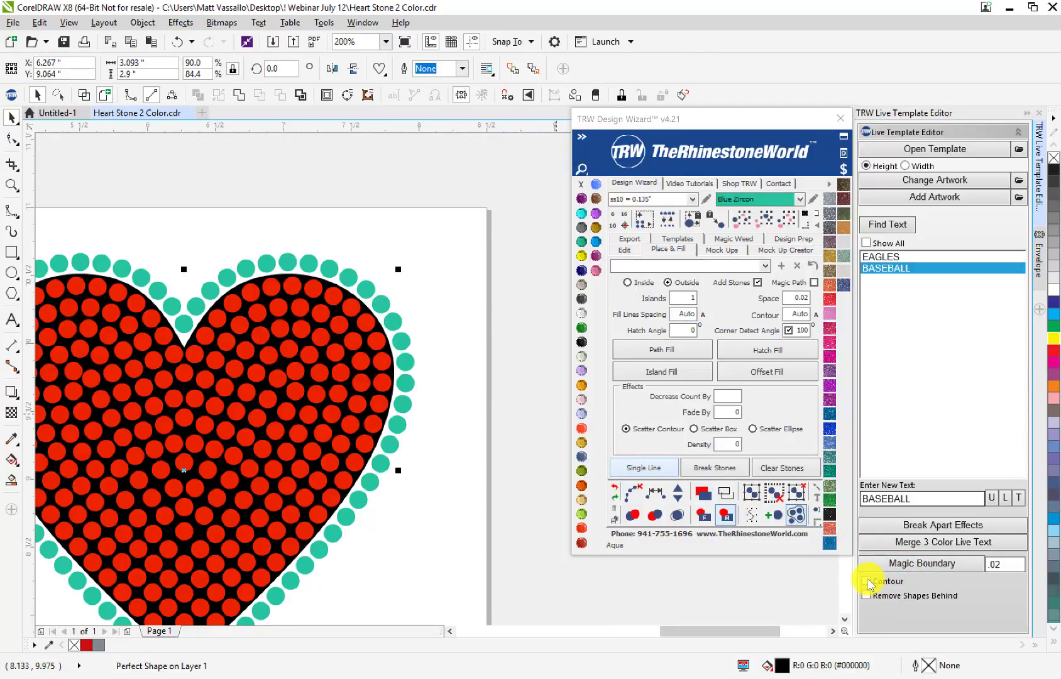
{"action": "left_click", "coordinate": [867, 582]}
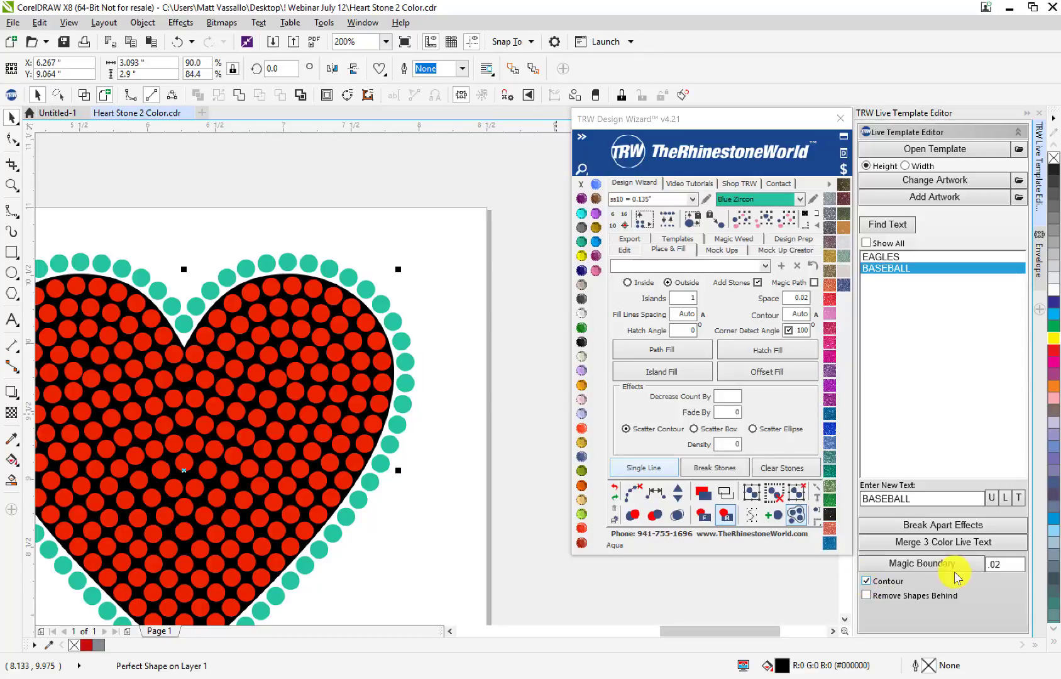
{"action": "left_click", "coordinate": [995, 564]}
{"action": "type", "text": ".1"}
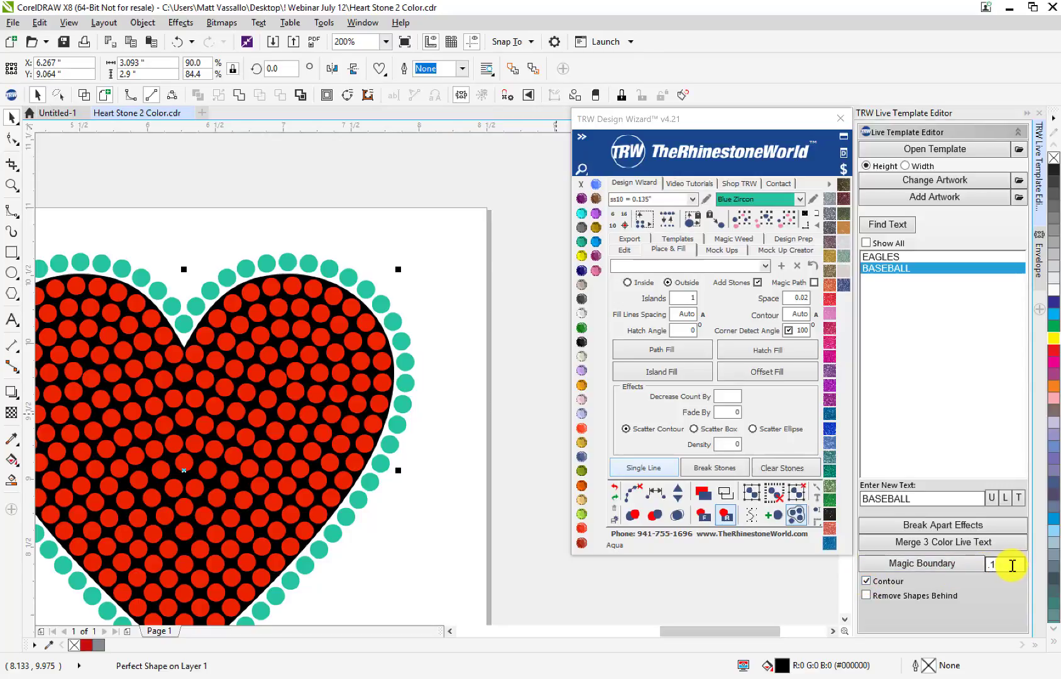
{"action": "type", "text": "7"}
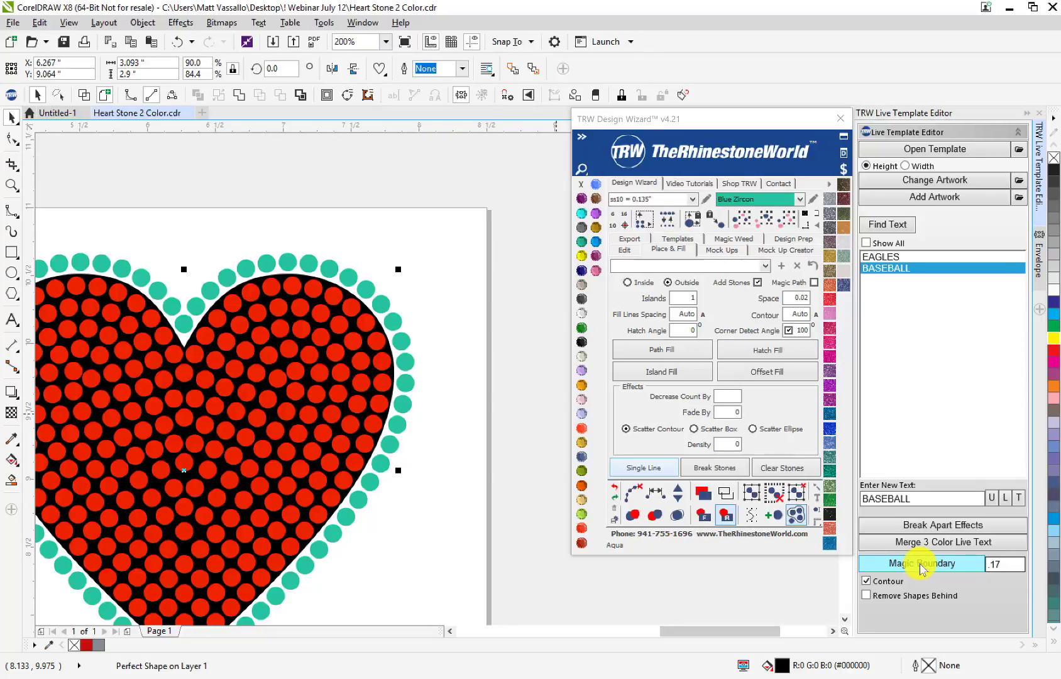
{"action": "left_click", "coordinate": [921, 568]}
{"action": "left_click", "coordinate": [922, 567]}
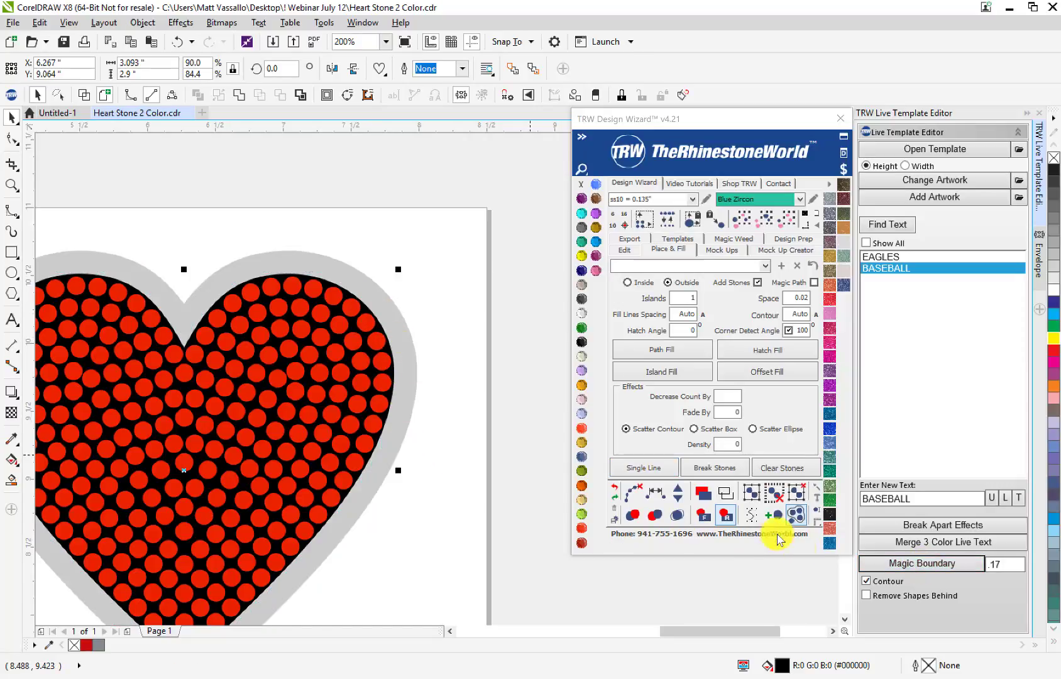
- Send the grey boundary shape to the back, behind the black heart and all stones, and dismiss the notification
{"action": "left_click", "coordinate": [726, 516]}
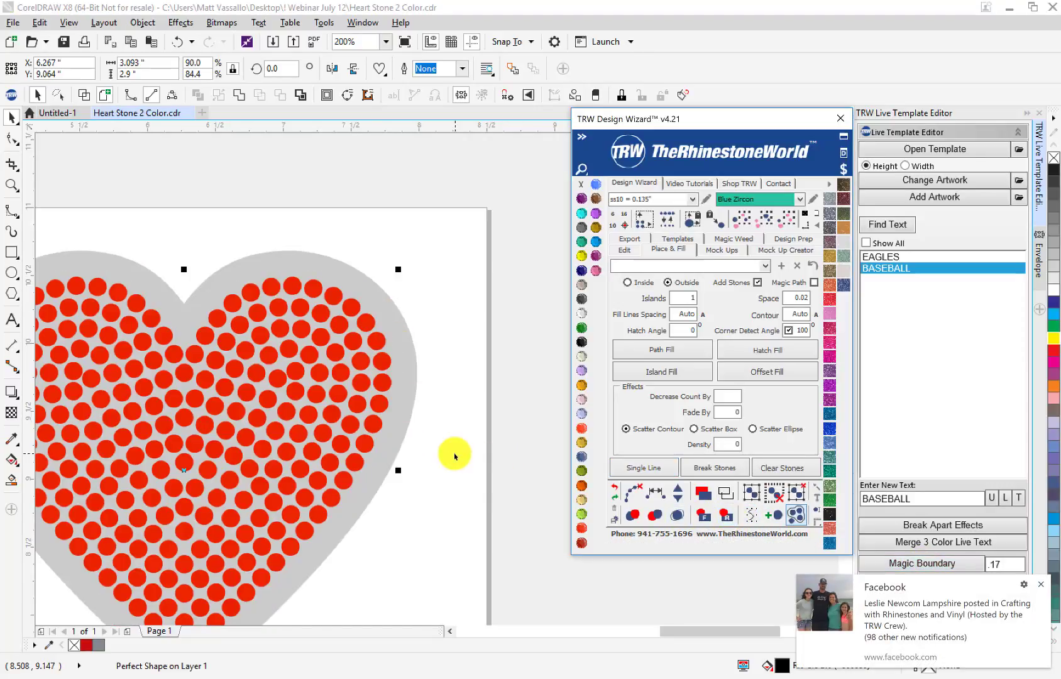
{"action": "left_click", "coordinate": [410, 433]}
{"action": "left_click", "coordinate": [405, 428]}
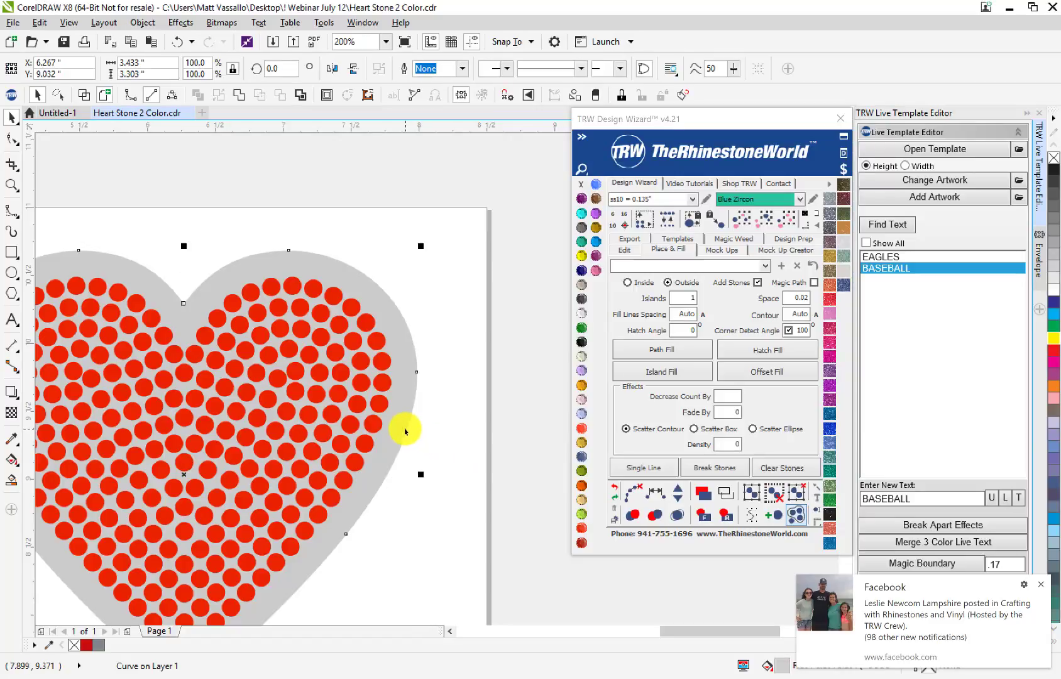
{"action": "left_click", "coordinate": [726, 515]}
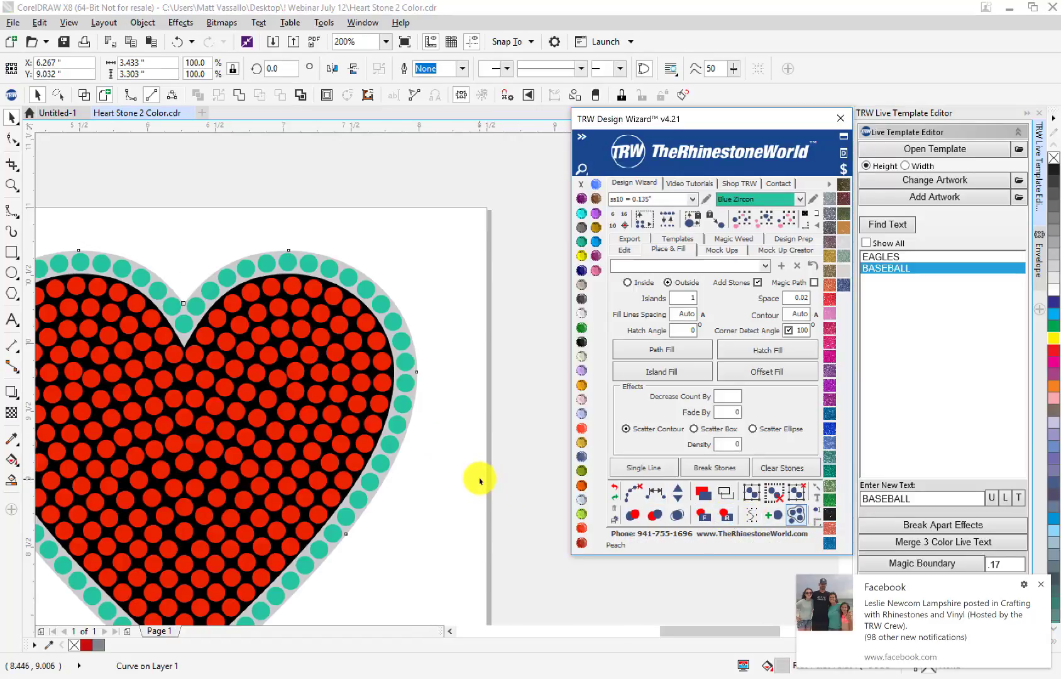
{"action": "left_click", "coordinate": [472, 493]}
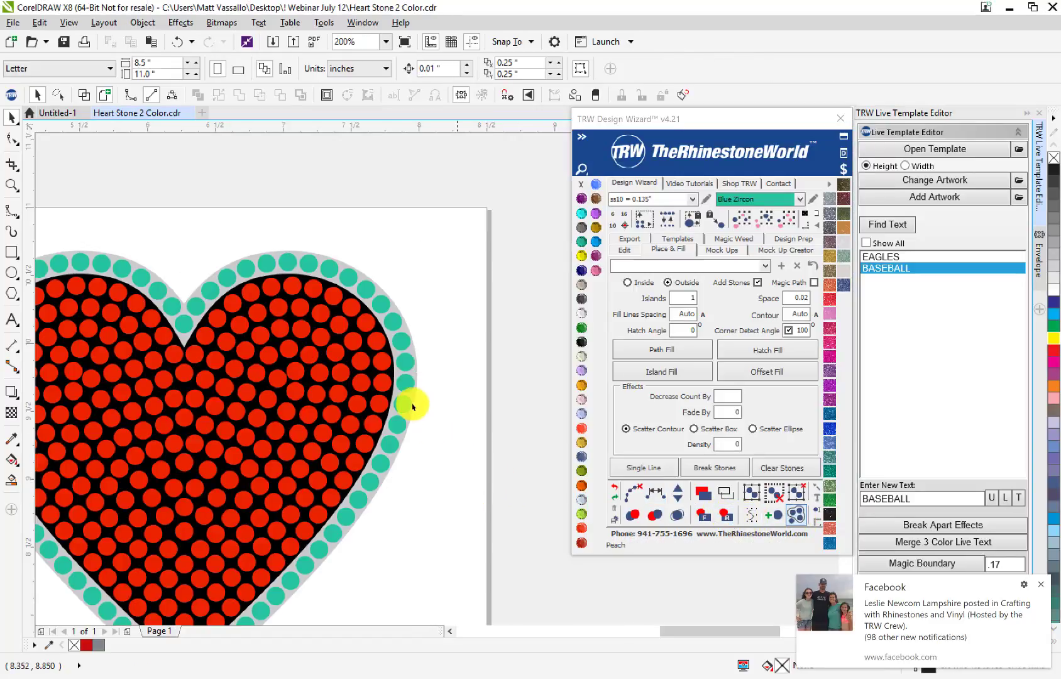
{"action": "left_click", "coordinate": [1041, 586]}
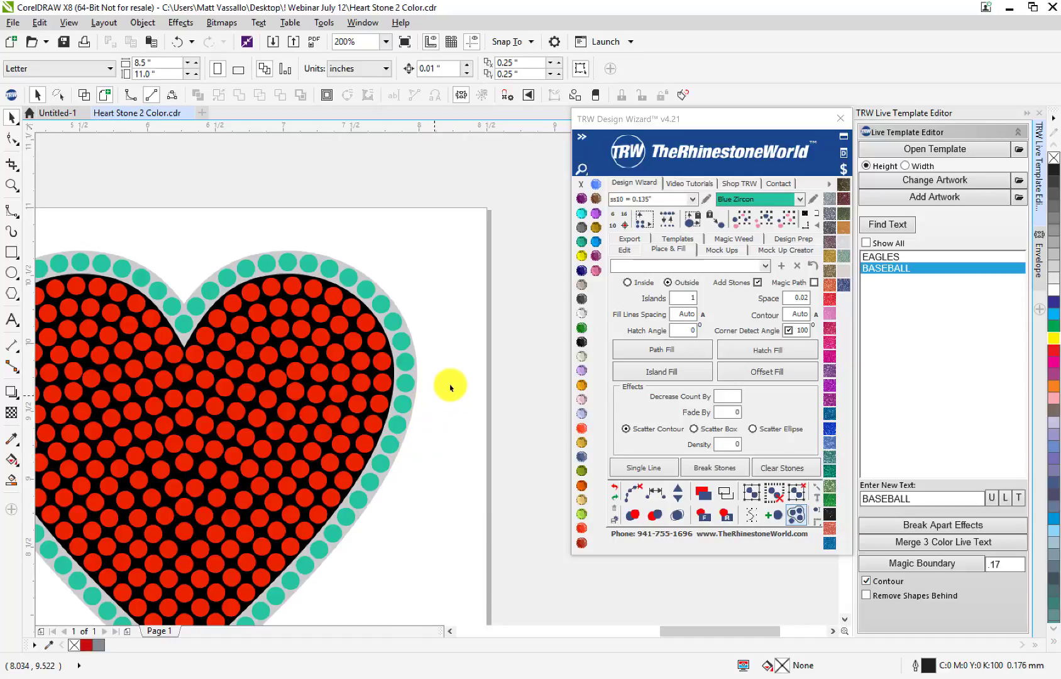
- Try moving the grey boundary shape up and to the right, and undo the move
{"action": "scroll", "coordinate": [451, 386], "scroll_direction": "down", "scroll_amount": 1}
{"action": "scroll", "coordinate": [407, 336], "scroll_direction": "up", "scroll_amount": 2}
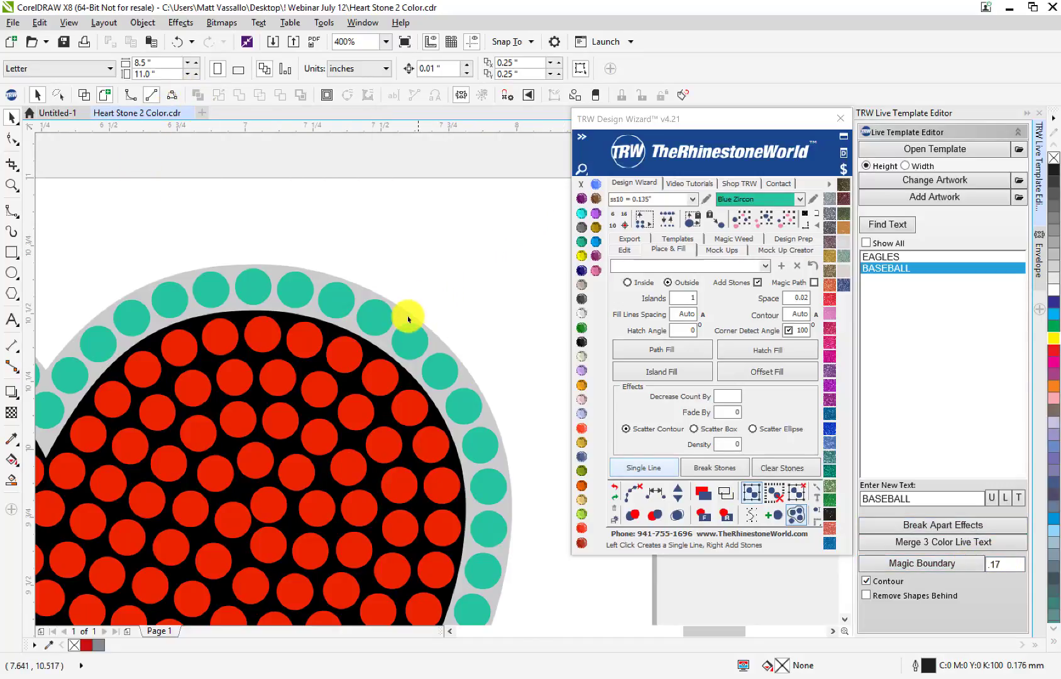
{"action": "left_click_drag", "start_coordinate": [410, 316], "coordinate": [470, 249]}
{"action": "scroll", "coordinate": [453, 262], "scroll_direction": "down", "scroll_amount": 1}
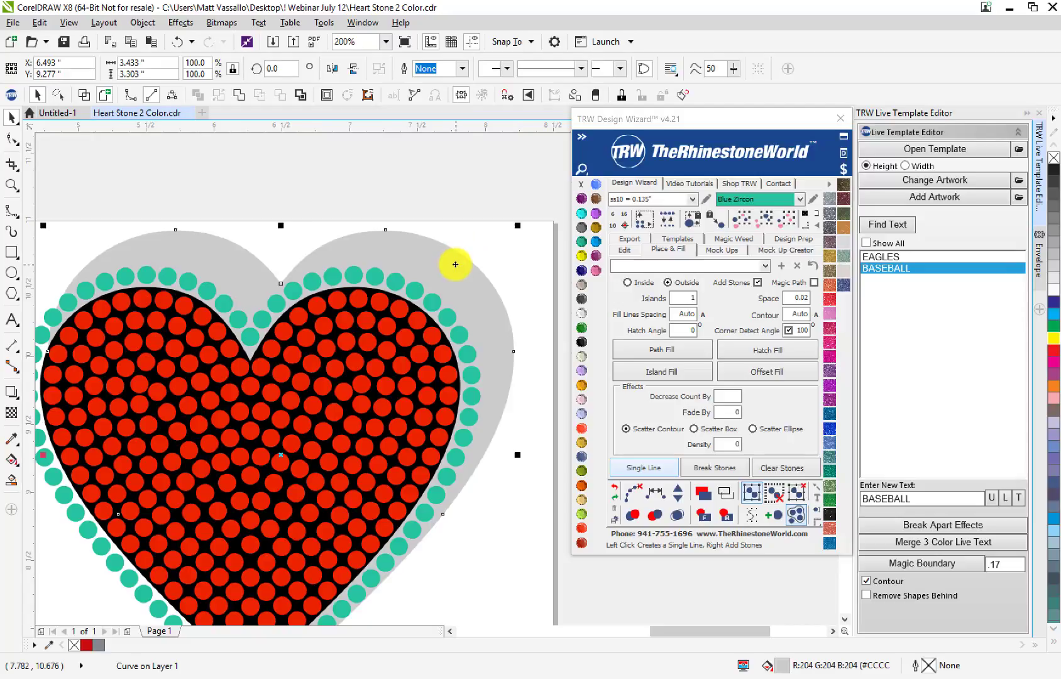
{"action": "key", "text": "ctrl+z"}
{"action": "left_click", "coordinate": [458, 286]}
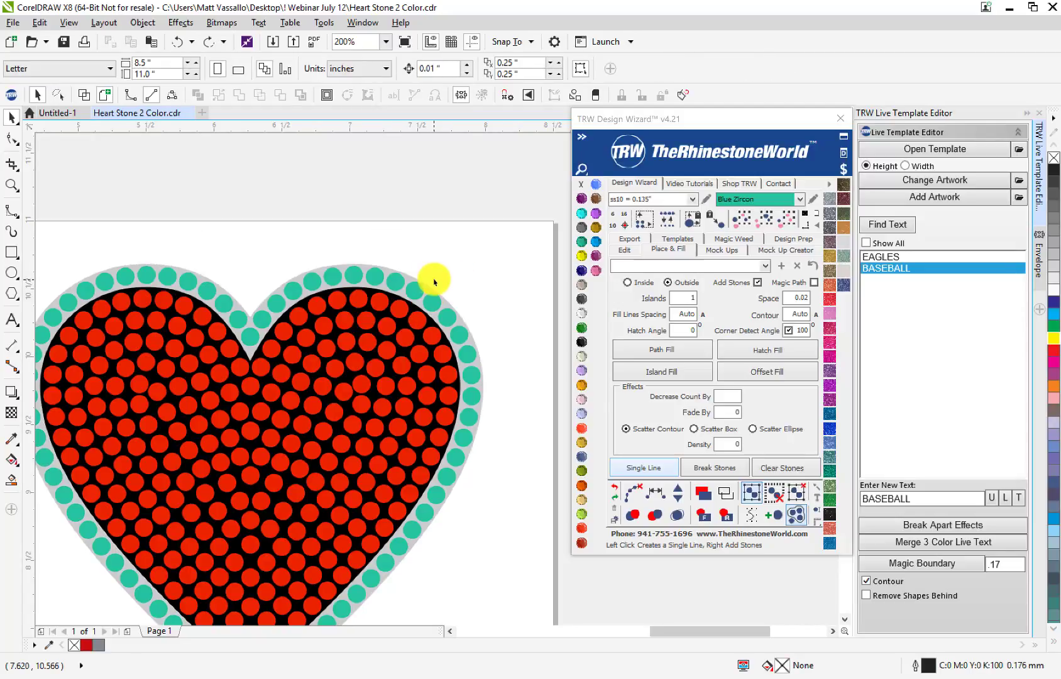
- Undo the grey boundary and the Blue Zircon outside border, back to the red-filled black heart
{"action": "scroll", "coordinate": [446, 329], "scroll_direction": "down", "scroll_amount": 1}
{"action": "scroll", "coordinate": [458, 352], "scroll_direction": "up", "scroll_amount": 1}
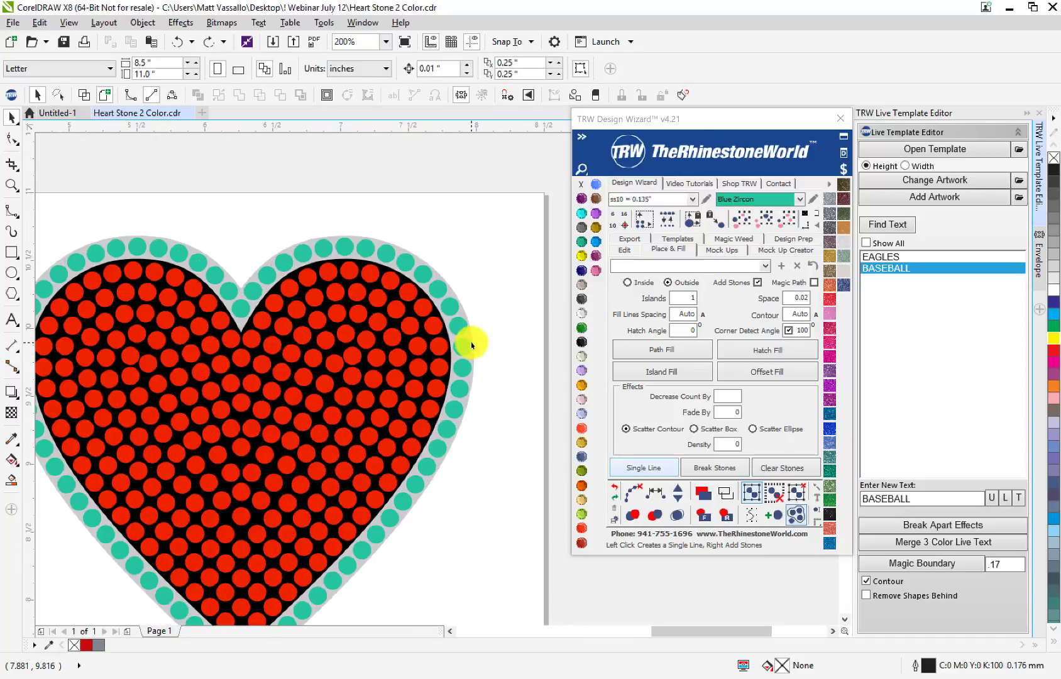
{"action": "key", "text": "ctrl+z"}
{"action": "key", "text": "ctrl+z"}
{"action": "key", "text": "ctrl+z"}
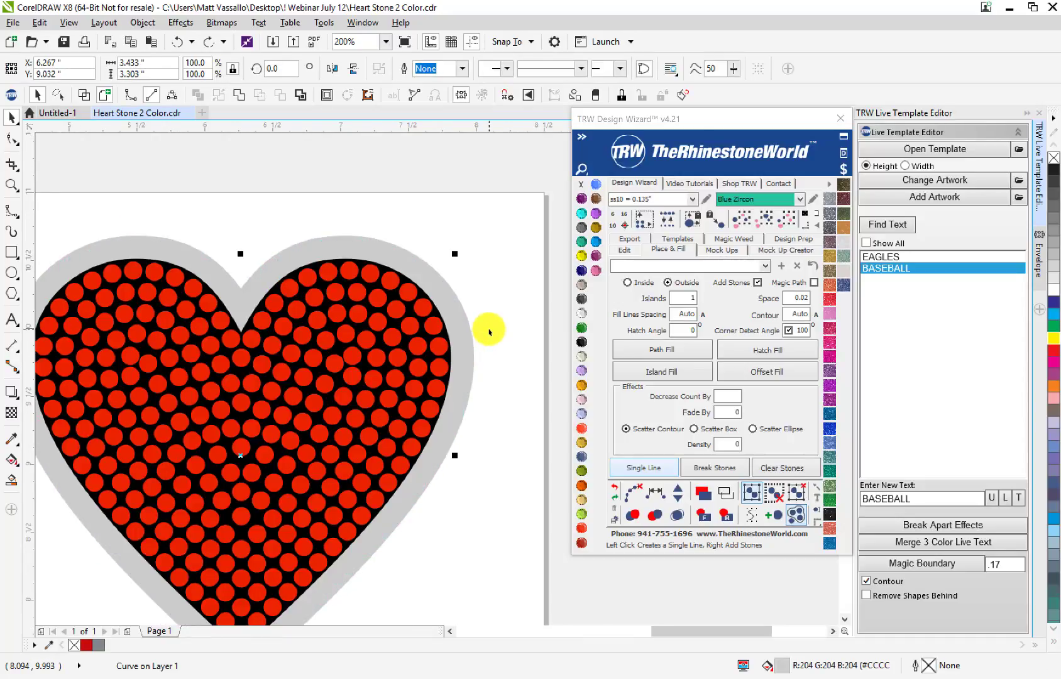
{"action": "left_click", "coordinate": [470, 326]}
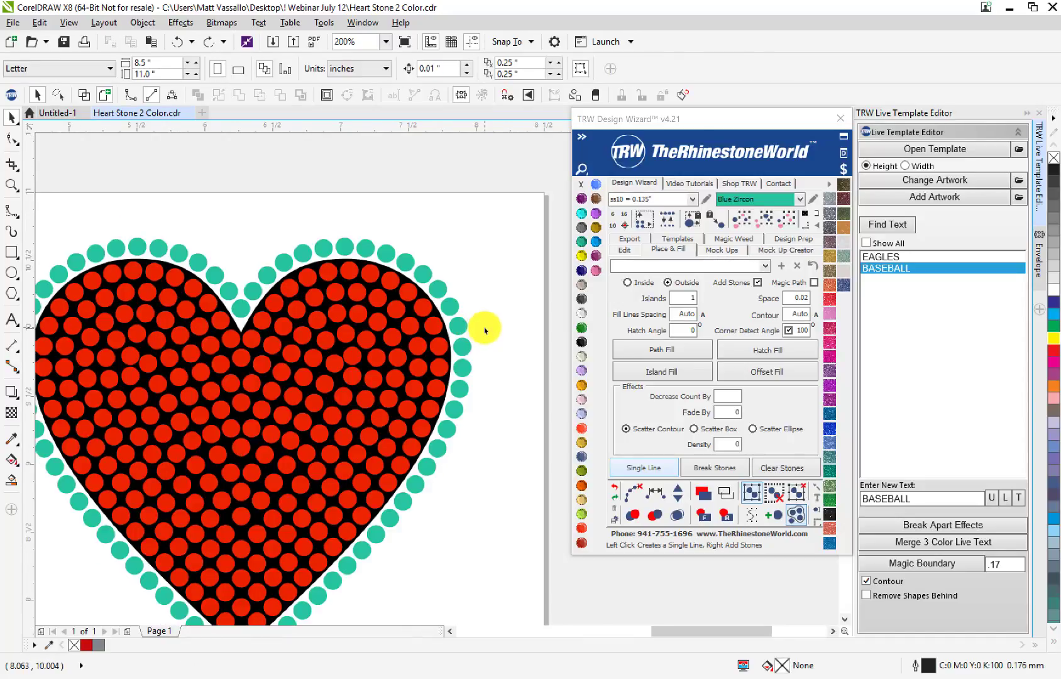
{"action": "key", "text": "Delete"}
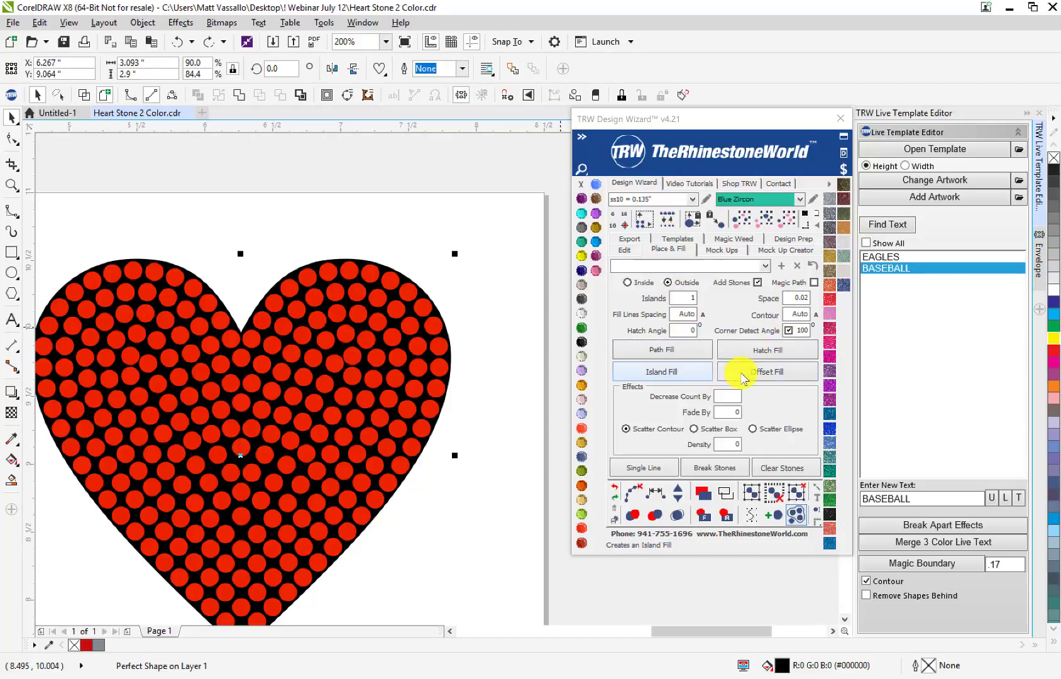
- Try the outside Island Fill with Corner Detect Angle off, examine the stones at the heart's bottom tip, and undo the fill
{"action": "left_click", "coordinate": [789, 330]}
{"action": "left_click", "coordinate": [789, 332]}
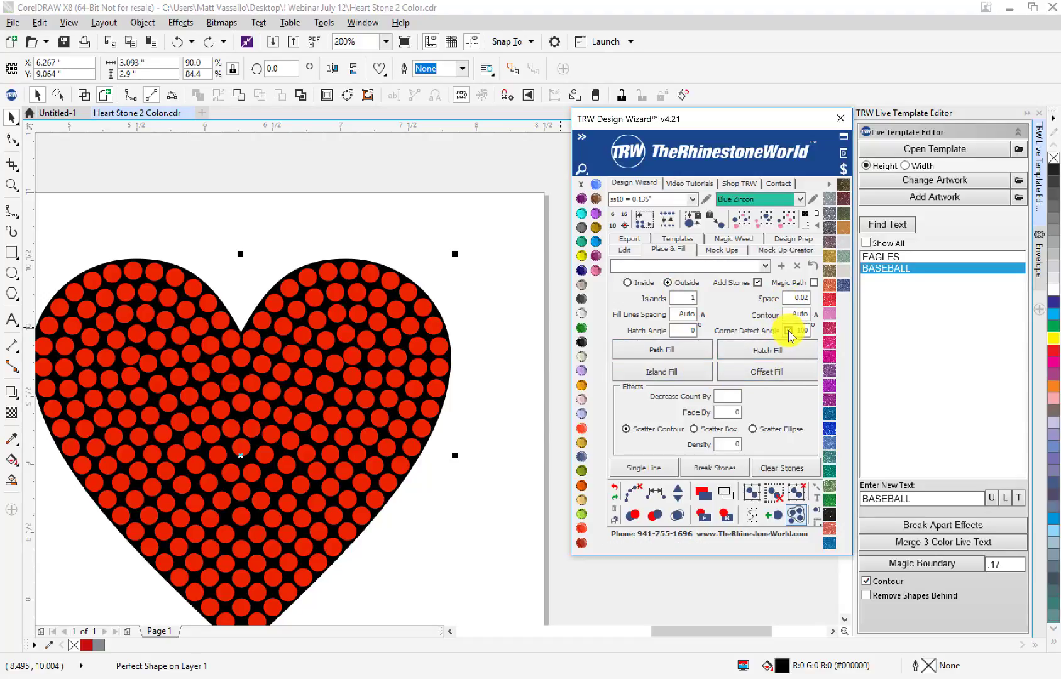
{"action": "left_click", "coordinate": [661, 370]}
{"action": "scroll", "coordinate": [387, 360], "scroll_direction": "down", "scroll_amount": 2}
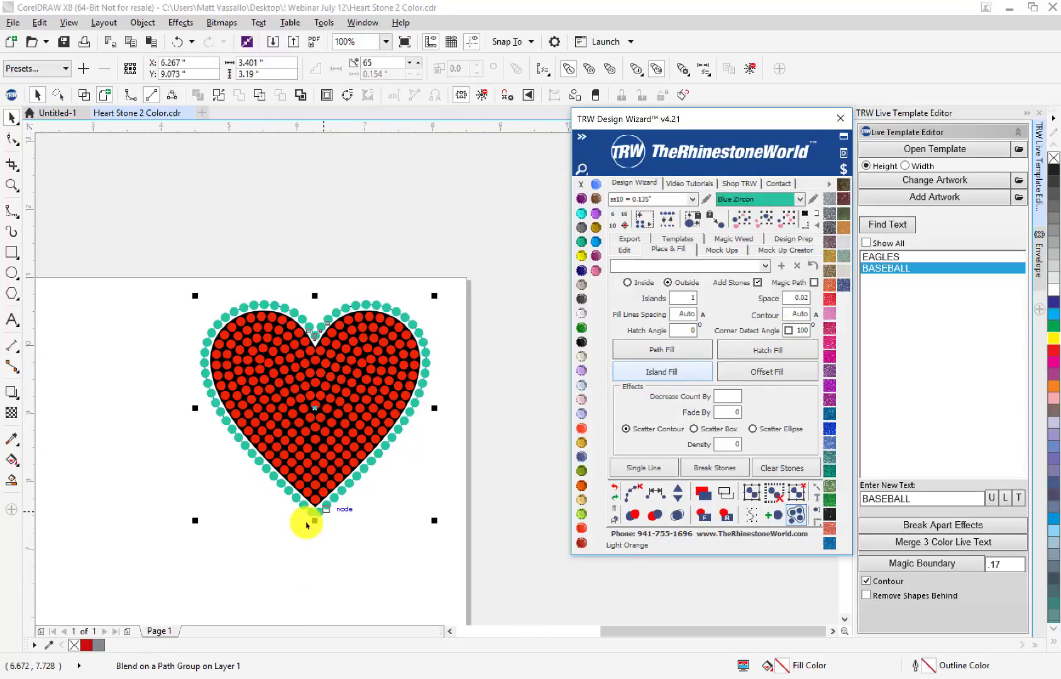
{"action": "scroll", "coordinate": [306, 525], "scroll_direction": "up", "scroll_amount": 3}
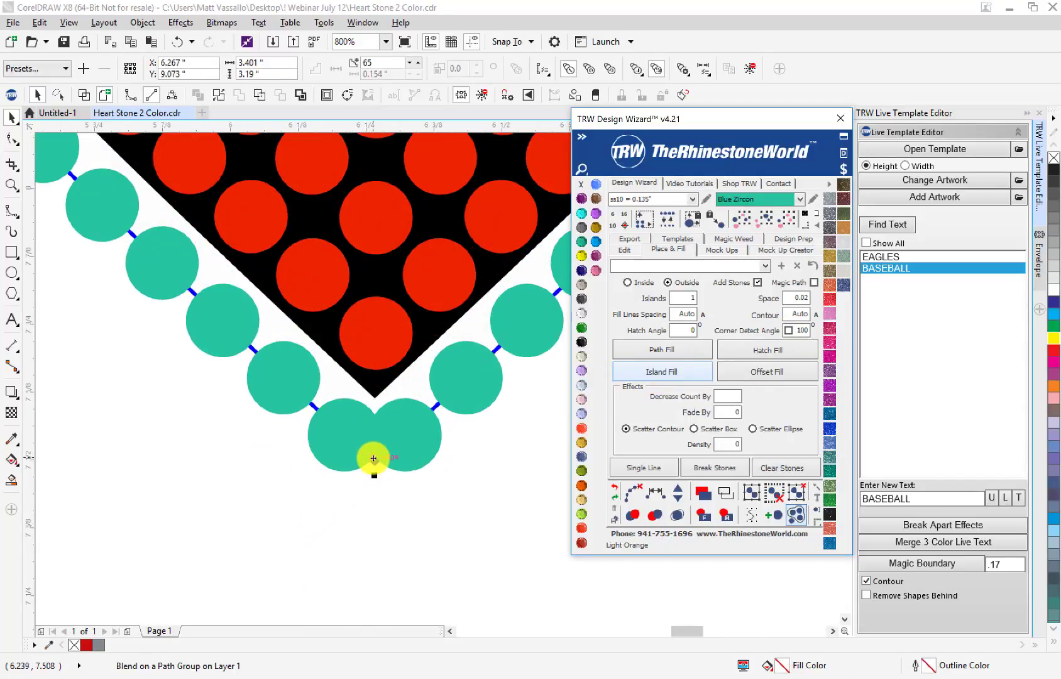
{"action": "scroll", "coordinate": [272, 427], "scroll_direction": "down", "scroll_amount": 3}
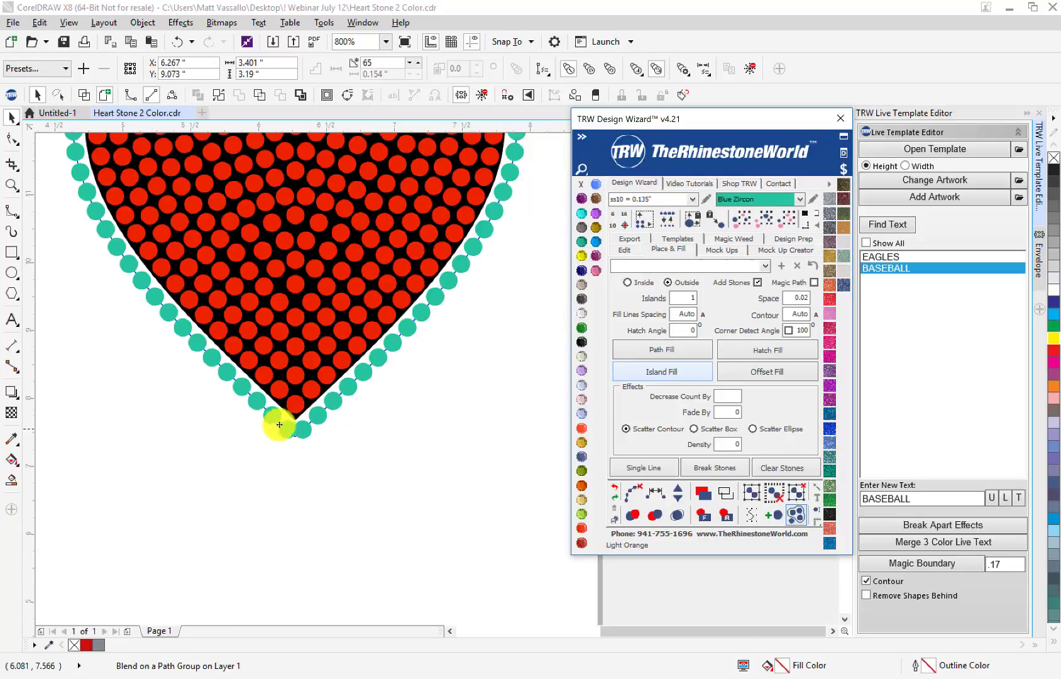
{"action": "scroll", "coordinate": [325, 274], "scroll_direction": "up", "scroll_amount": 1}
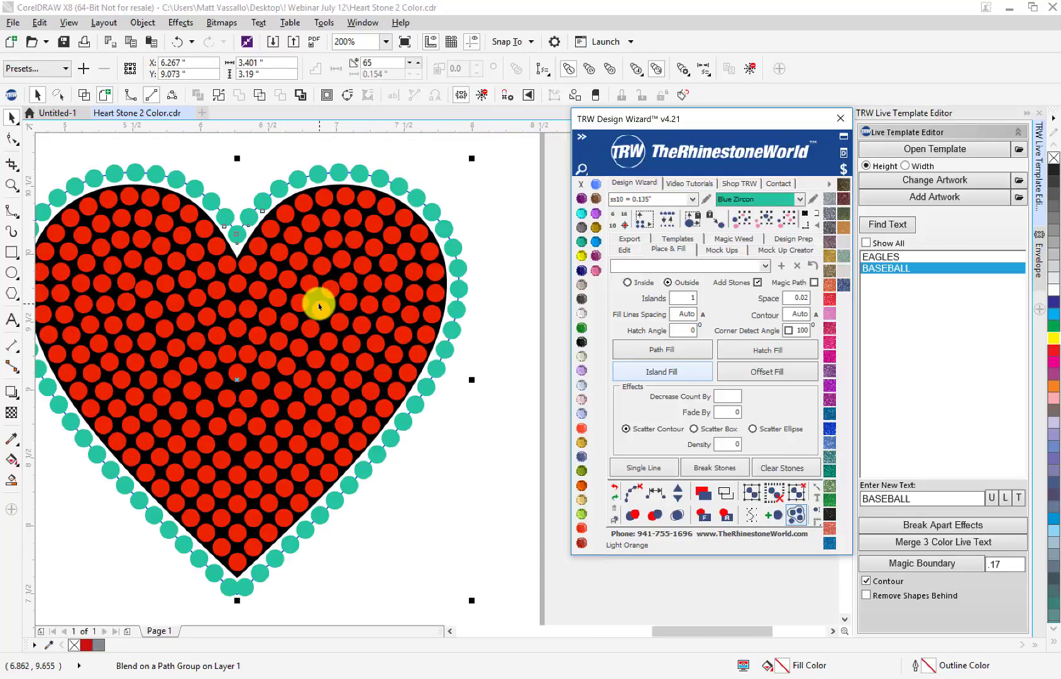
{"action": "left_click", "coordinate": [498, 394]}
{"action": "key", "text": "ctrl+z"}
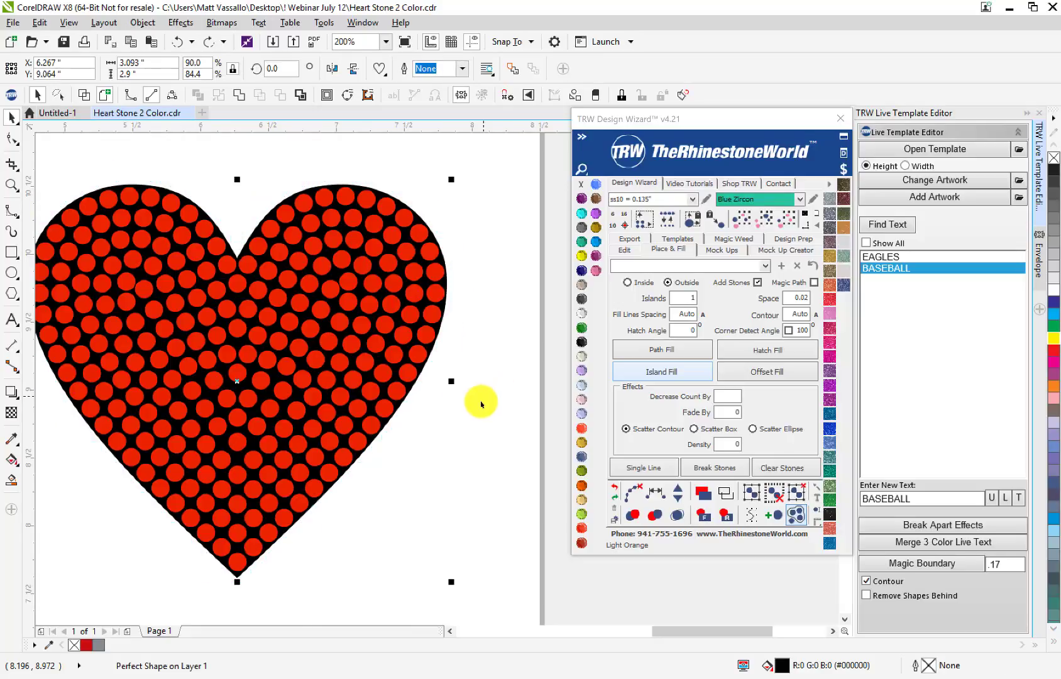
- Turn Corner Detect Angle back on at 100, add the outside Island Fill border to the black heart, and clear its path
{"action": "left_click", "coordinate": [442, 364]}
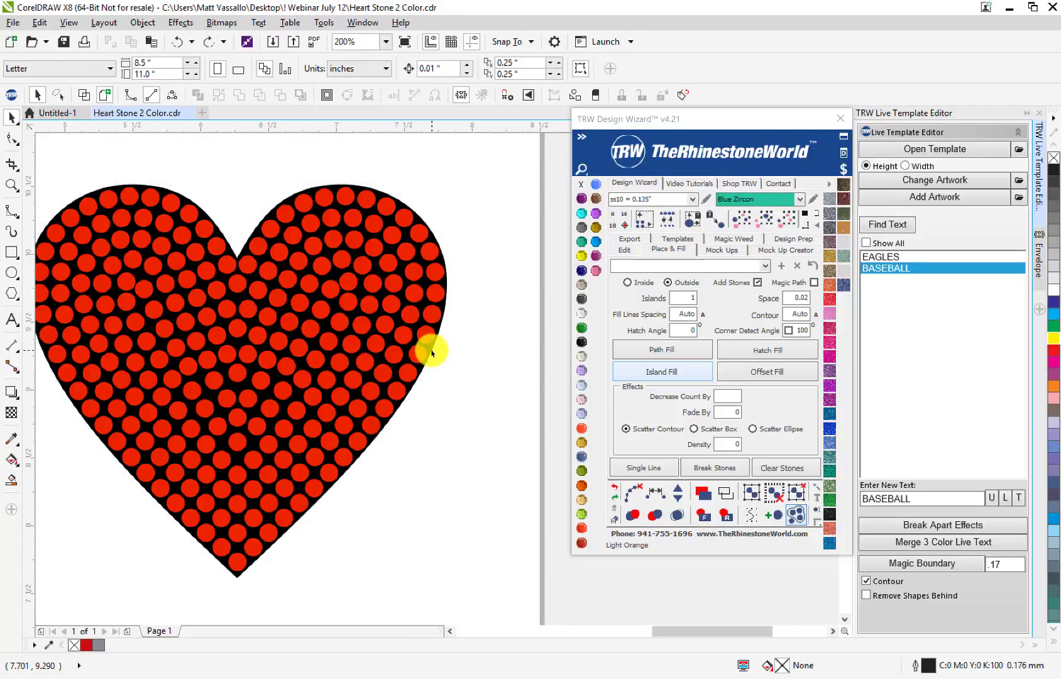
{"action": "left_click", "coordinate": [432, 353]}
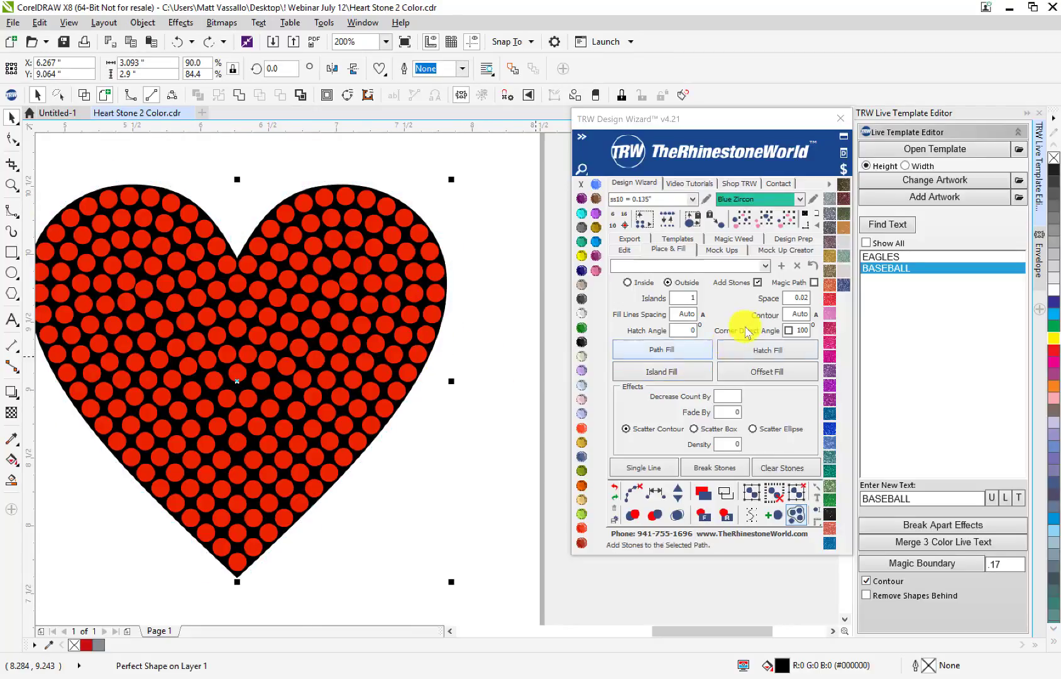
{"action": "left_click", "coordinate": [684, 371]}
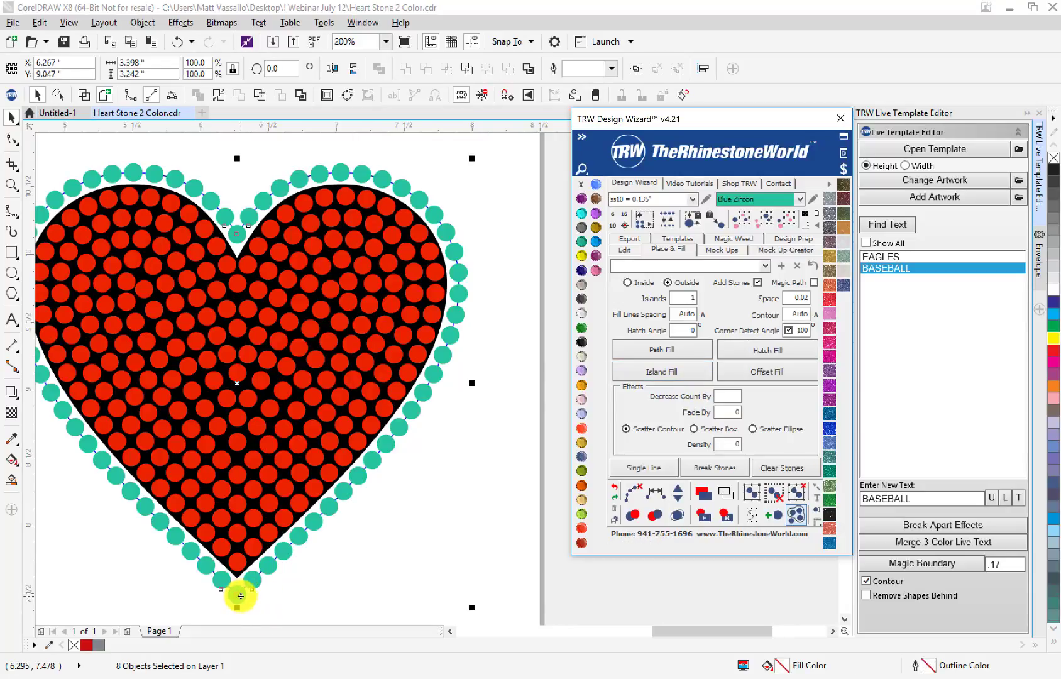
{"action": "left_click", "coordinate": [630, 490]}
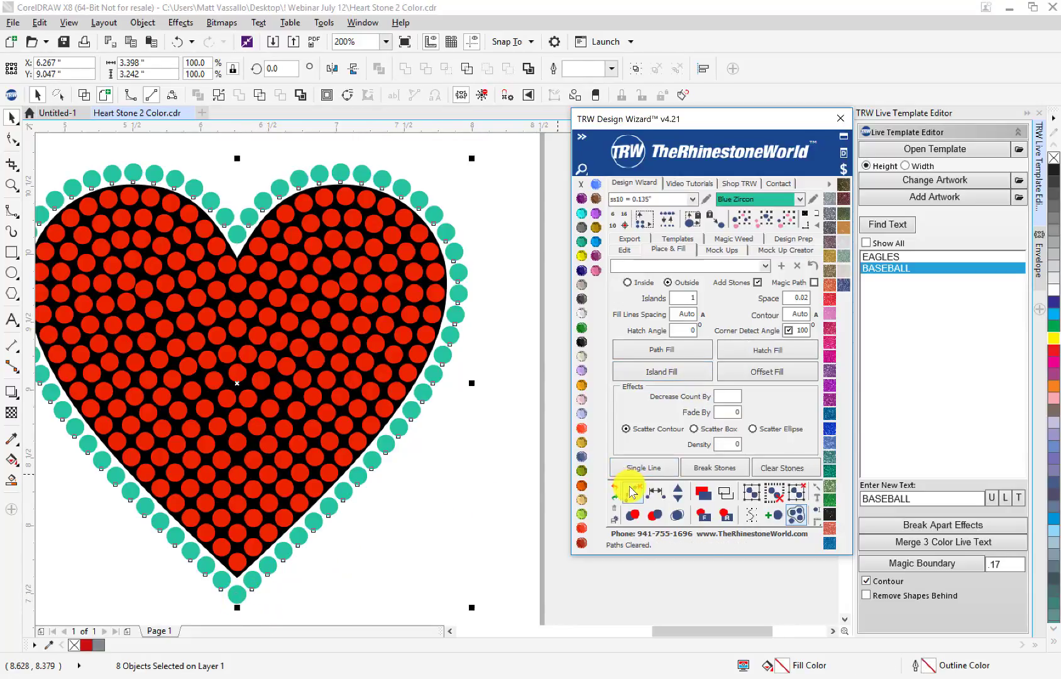
- Add a 0.17 contour Magic Boundary around the black heart and send the grey shape behind the stones
{"action": "left_click", "coordinate": [475, 479]}
{"action": "left_click", "coordinate": [445, 307]}
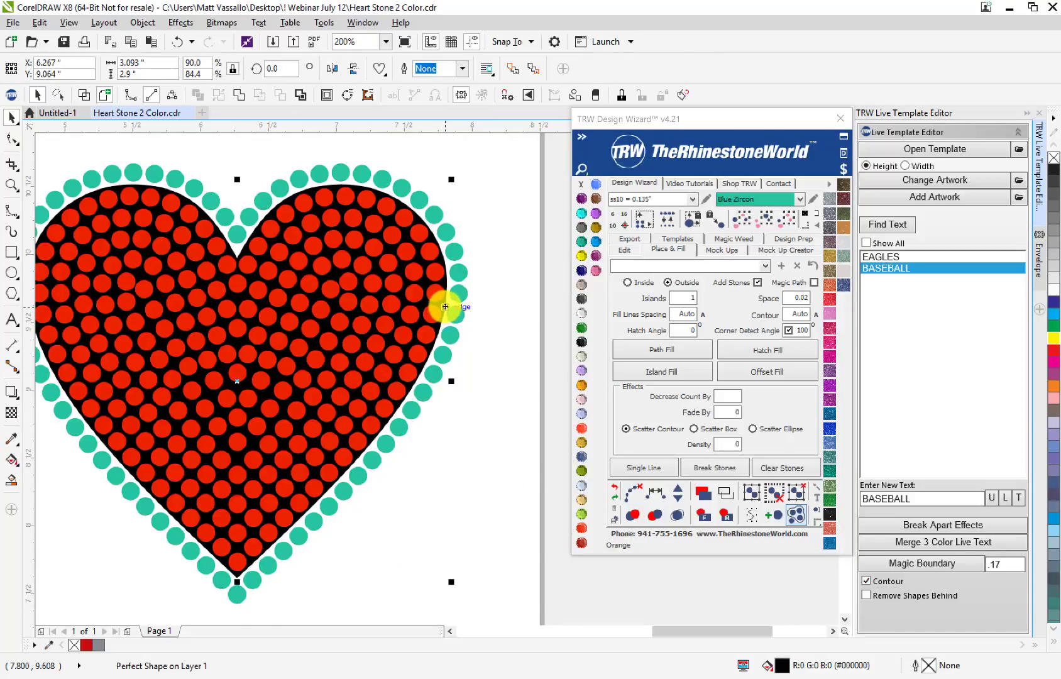
{"action": "left_click", "coordinate": [925, 565]}
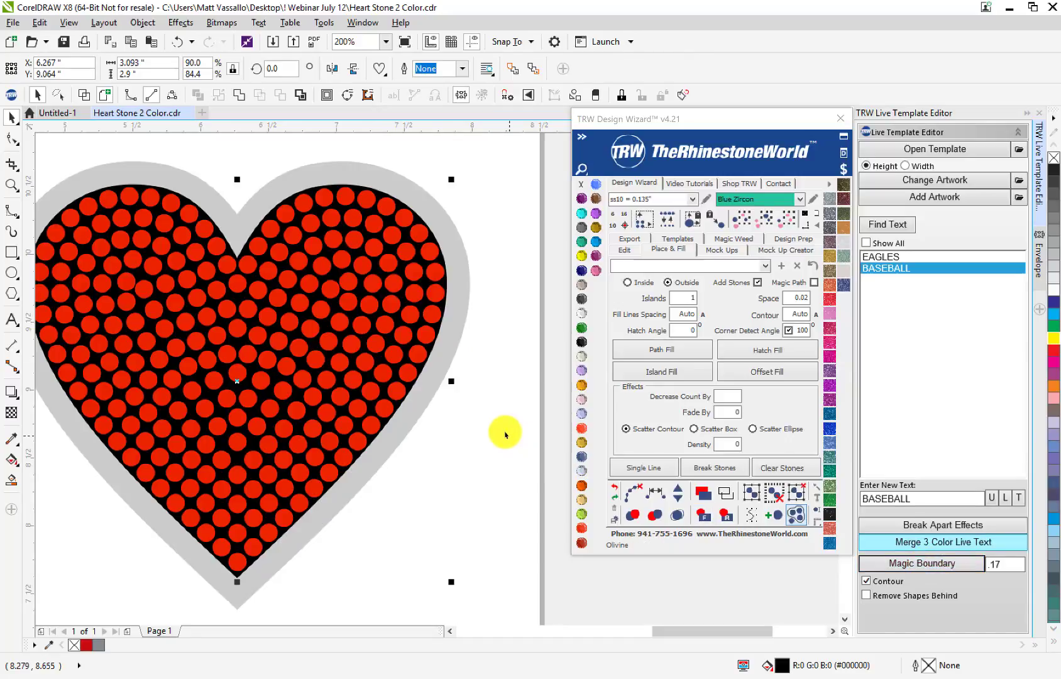
{"action": "left_click", "coordinate": [442, 360]}
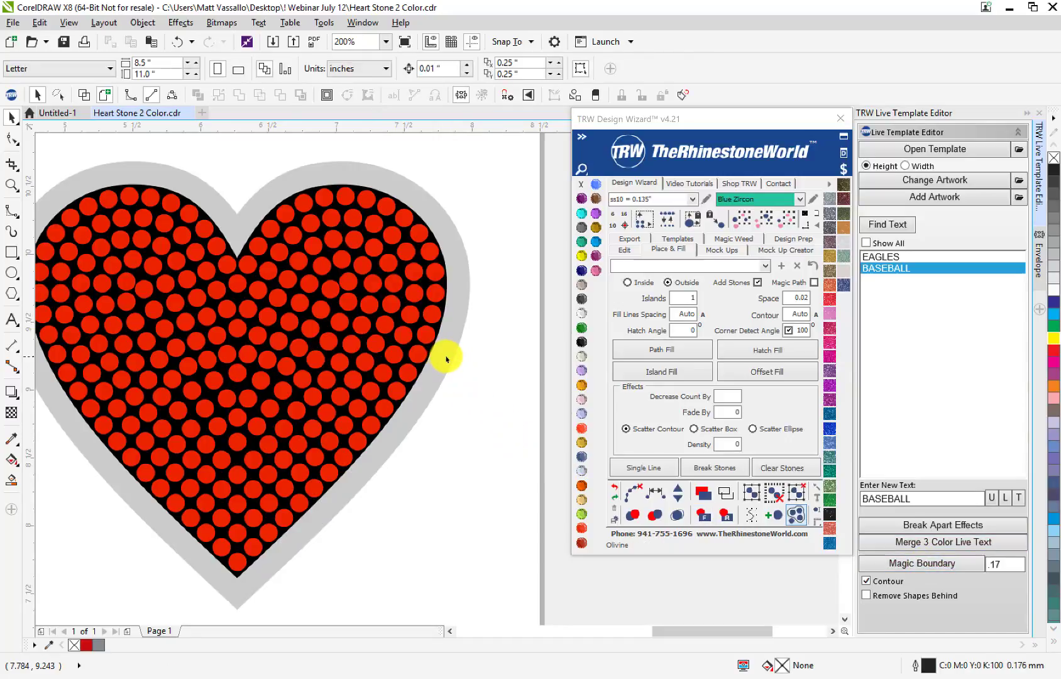
{"action": "left_click", "coordinate": [726, 516]}
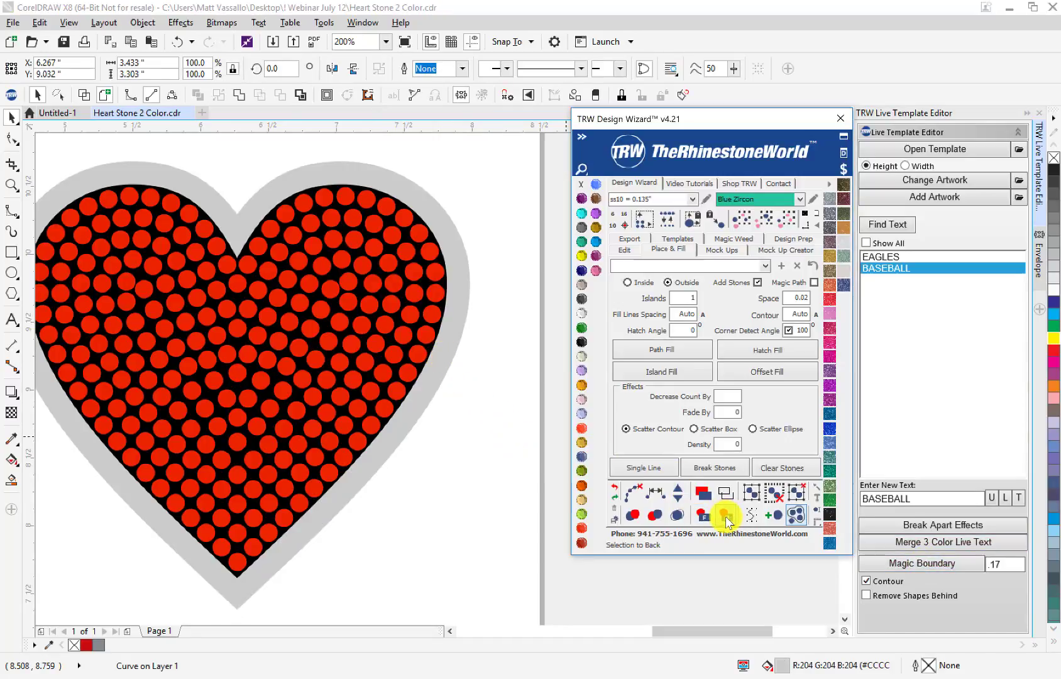
{"action": "left_click", "coordinate": [461, 482]}
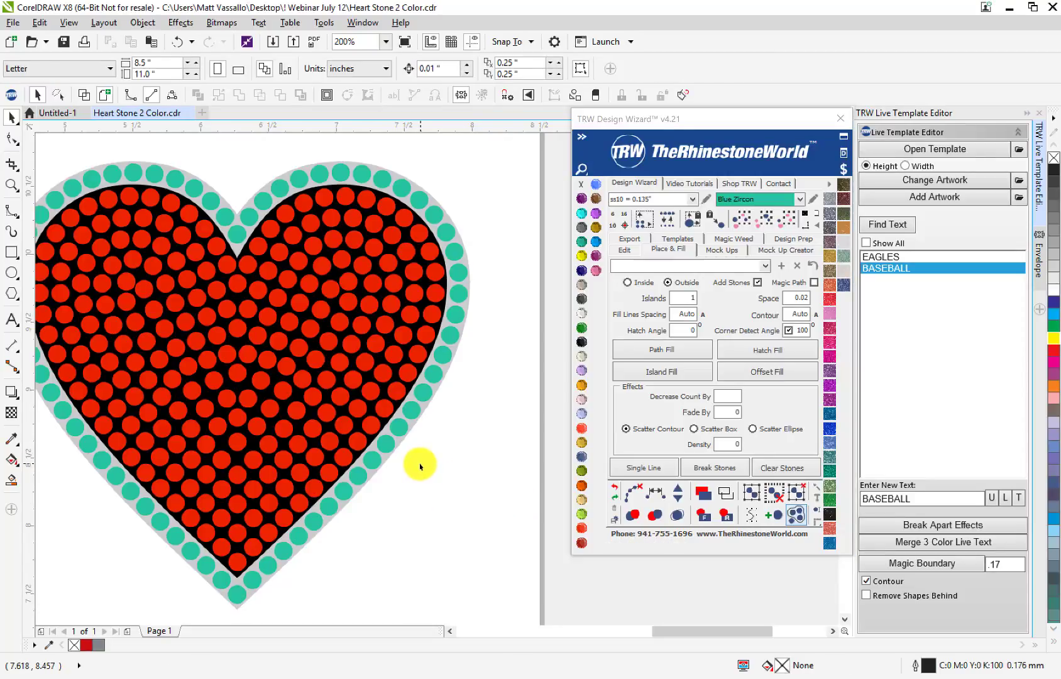
- Inspect the stone, heart and boundary outlines in wireframe view and return to the filled view
{"action": "scroll", "coordinate": [468, 238], "scroll_direction": "up", "scroll_amount": 1}
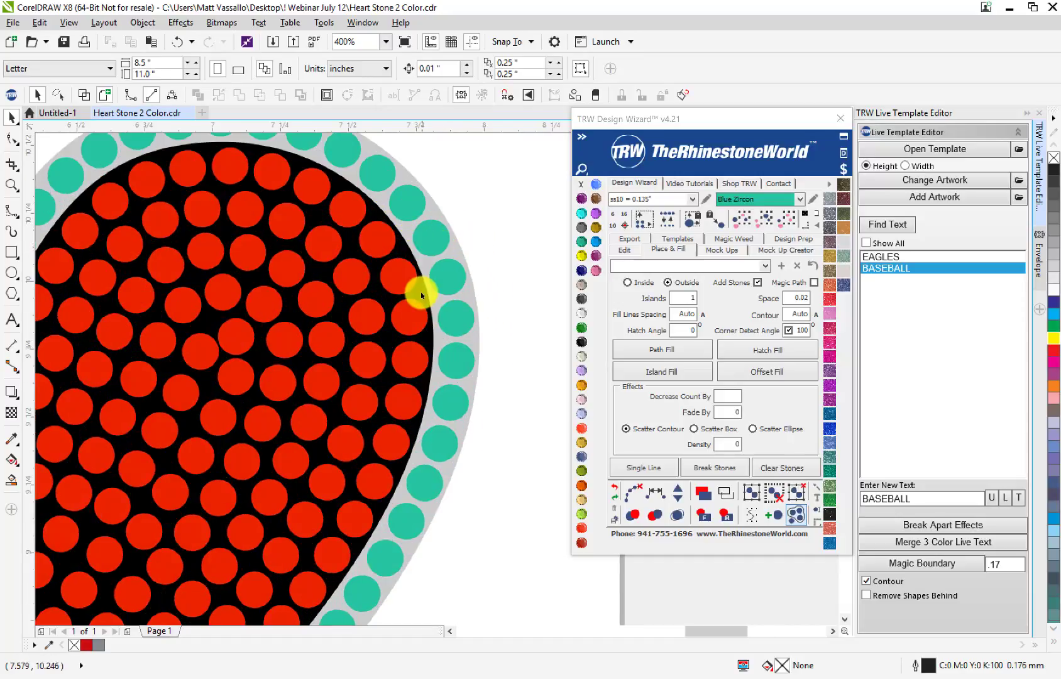
{"action": "left_click", "coordinate": [734, 465]}
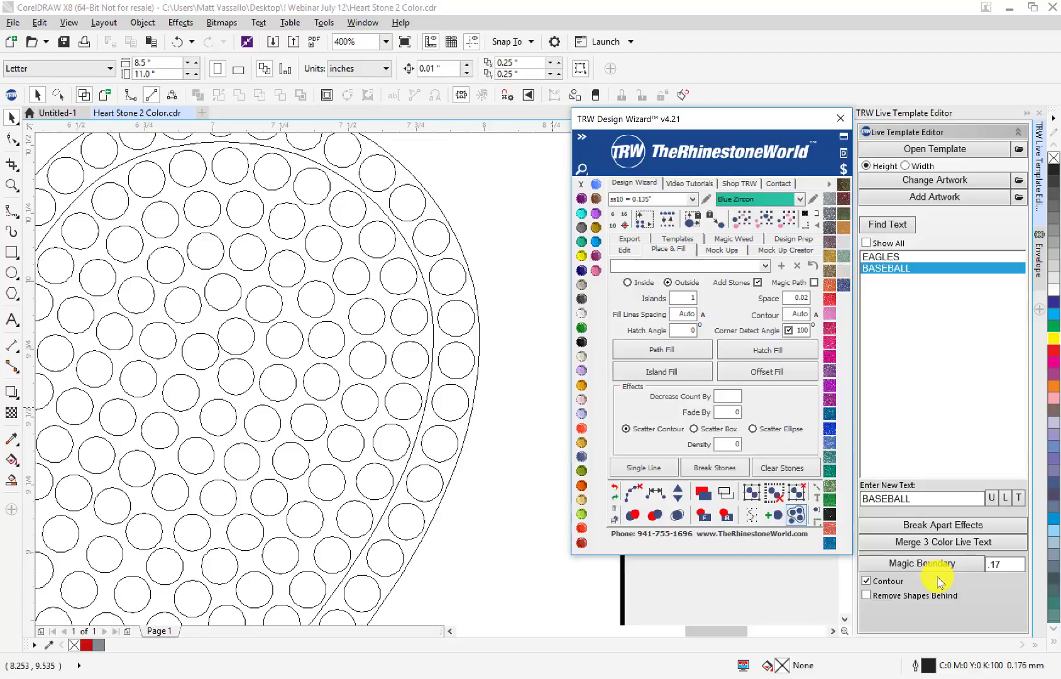
{"action": "left_click", "coordinate": [708, 496]}
{"action": "scroll", "coordinate": [455, 431], "scroll_direction": "down", "scroll_amount": 1}
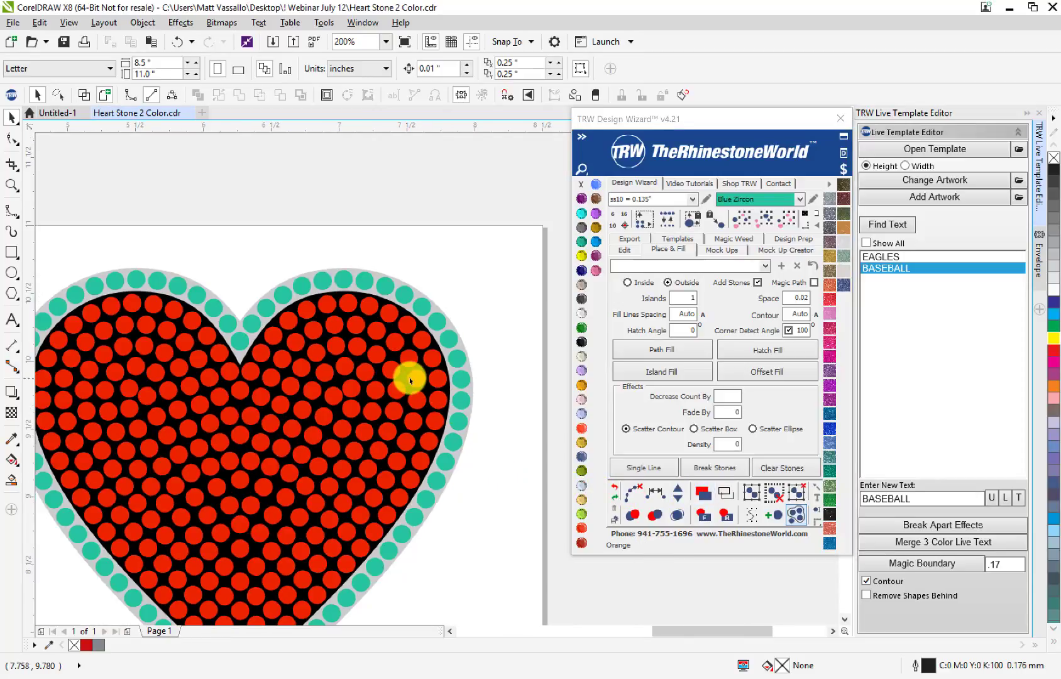
- Fill the black heart behind the red stones with the red glitter pattern
{"action": "scroll", "coordinate": [410, 380], "scroll_direction": "up", "scroll_amount": 1}
{"action": "left_click", "coordinate": [443, 367]}
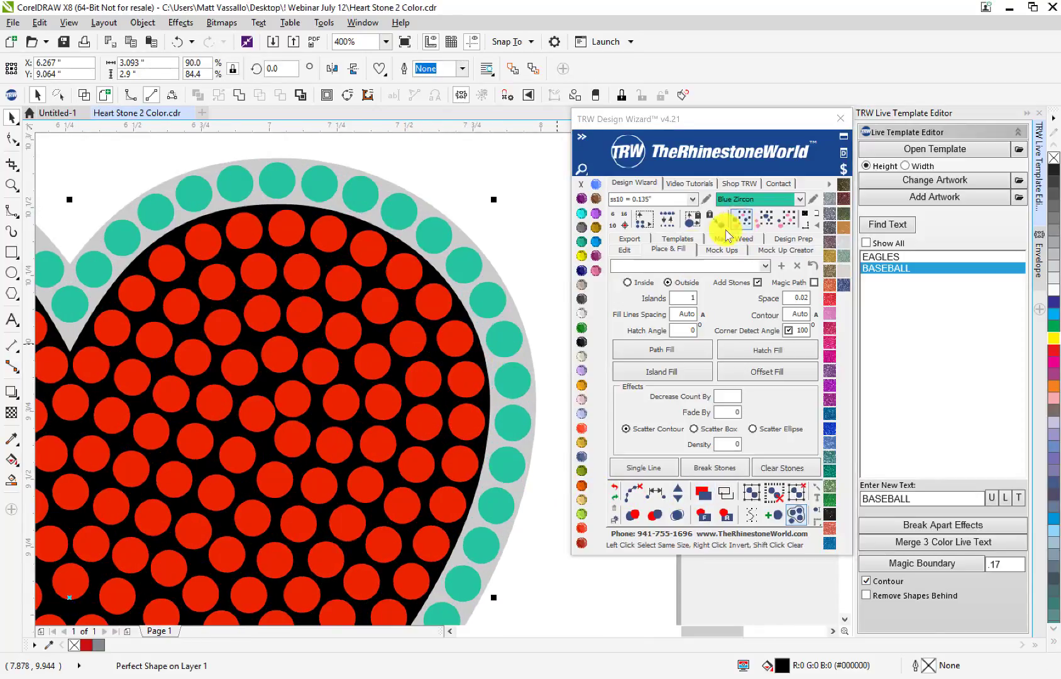
{"action": "scroll", "coordinate": [464, 279], "scroll_direction": "down", "scroll_amount": 1}
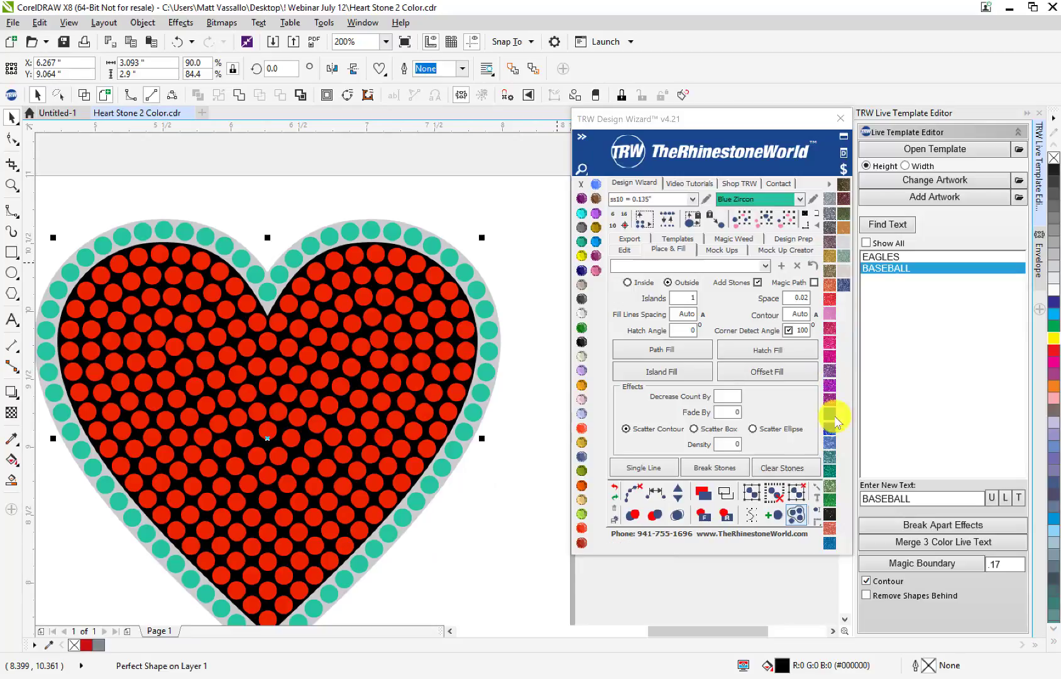
{"action": "left_click", "coordinate": [829, 282]}
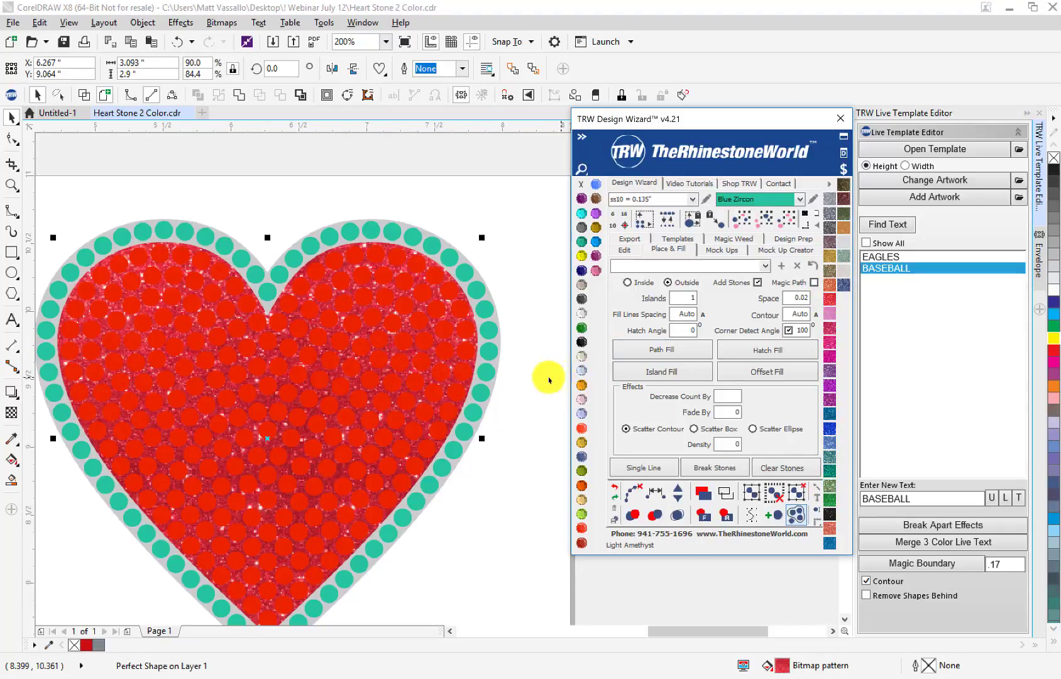
- Select all the Blue Zircon border stones by their shared colour and recolour them to Crystal
{"action": "left_click", "coordinate": [498, 339]}
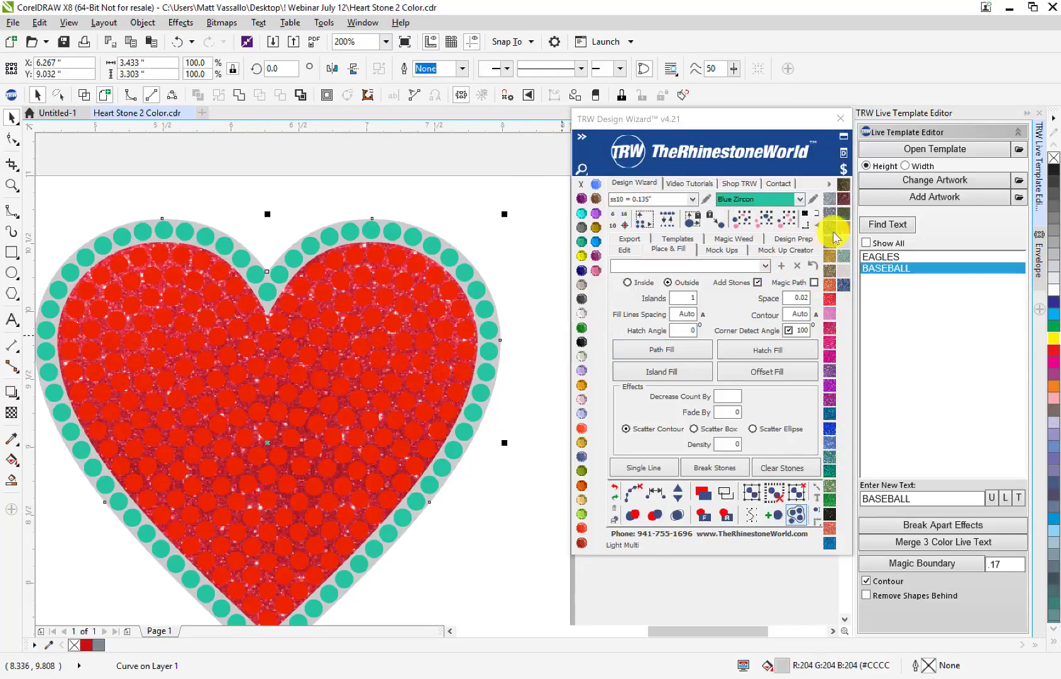
{"action": "left_click", "coordinate": [479, 291]}
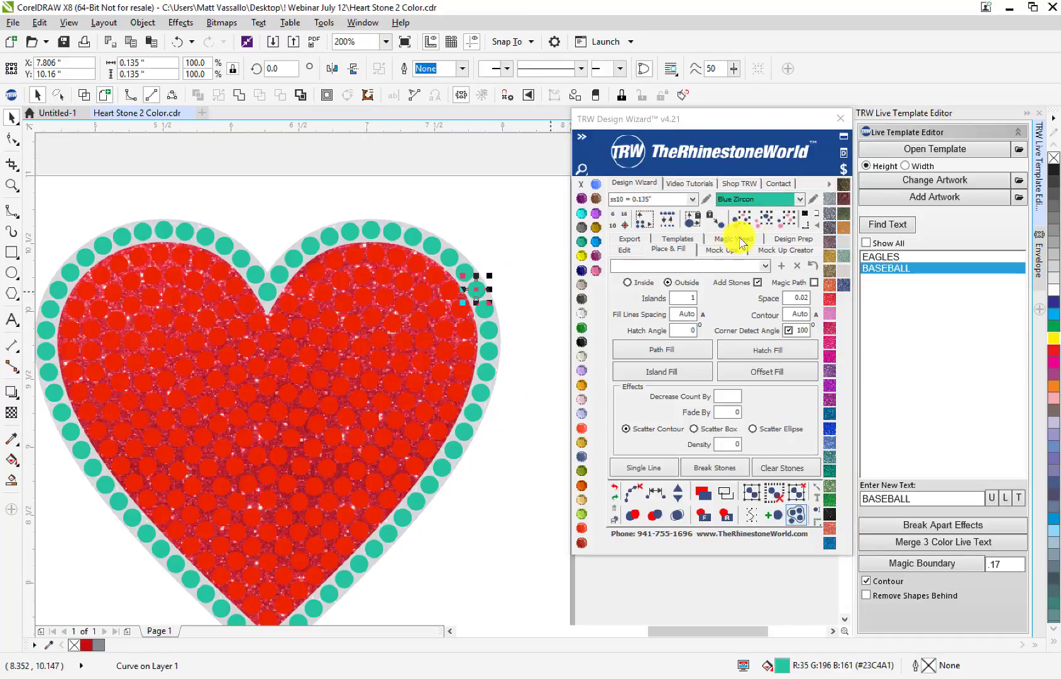
{"action": "left_click", "coordinate": [763, 222]}
{"action": "left_click", "coordinate": [581, 313]}
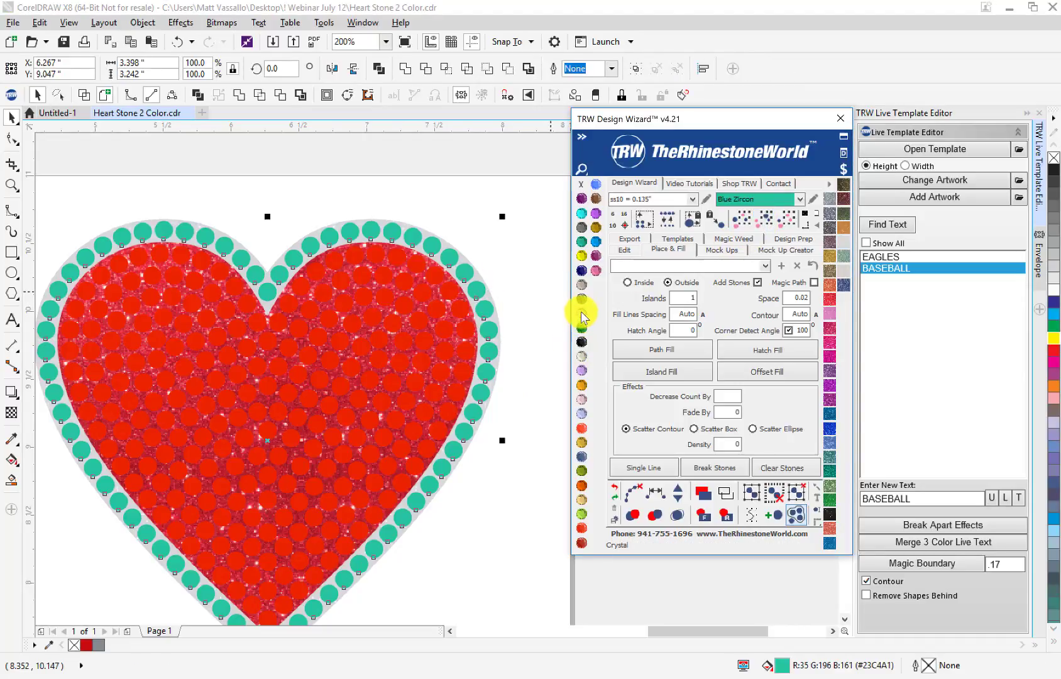
{"action": "left_click", "coordinate": [527, 331]}
- Create a quick proof of the entire heart design with simulated stones on a black background
{"action": "scroll", "coordinate": [488, 356], "scroll_direction": "down", "scroll_amount": 2}
{"action": "left_click_drag", "start_coordinate": [513, 283], "coordinate": [330, 474]}
{"action": "scroll", "coordinate": [458, 343], "scroll_direction": "up", "scroll_amount": 2}
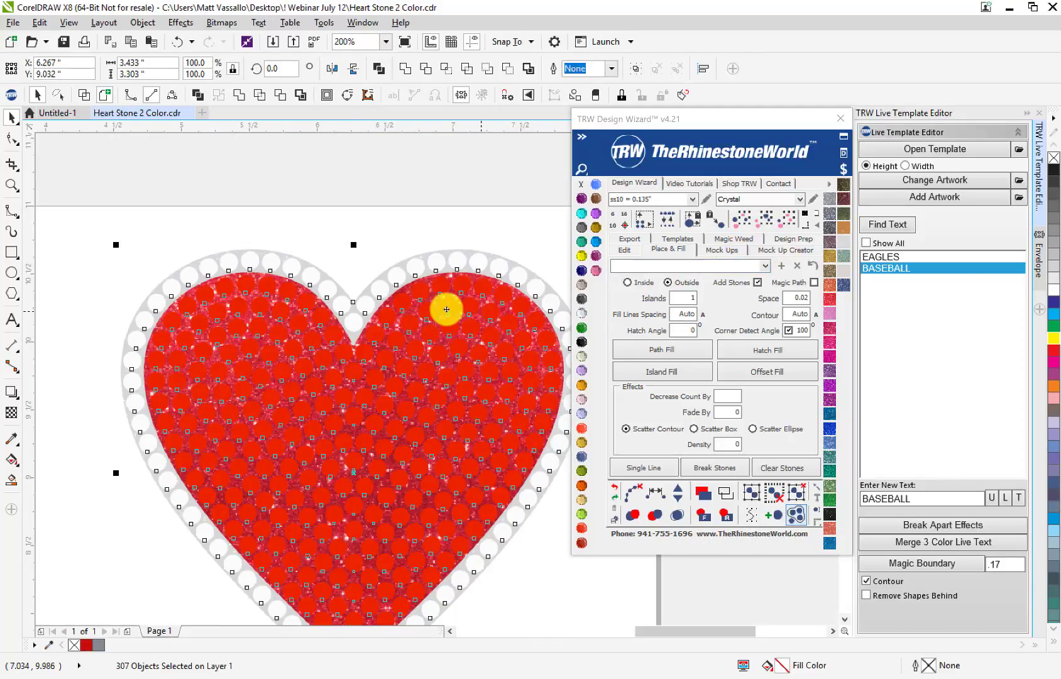
{"action": "scroll", "coordinate": [453, 308], "scroll_direction": "down", "scroll_amount": 1}
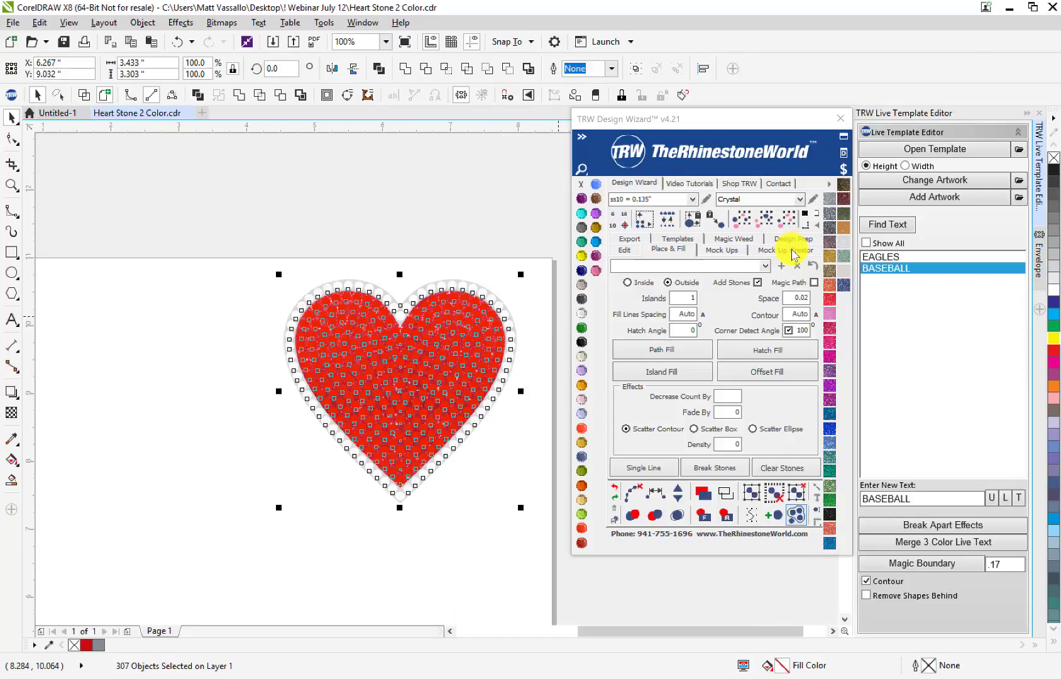
{"action": "left_click", "coordinate": [791, 239]}
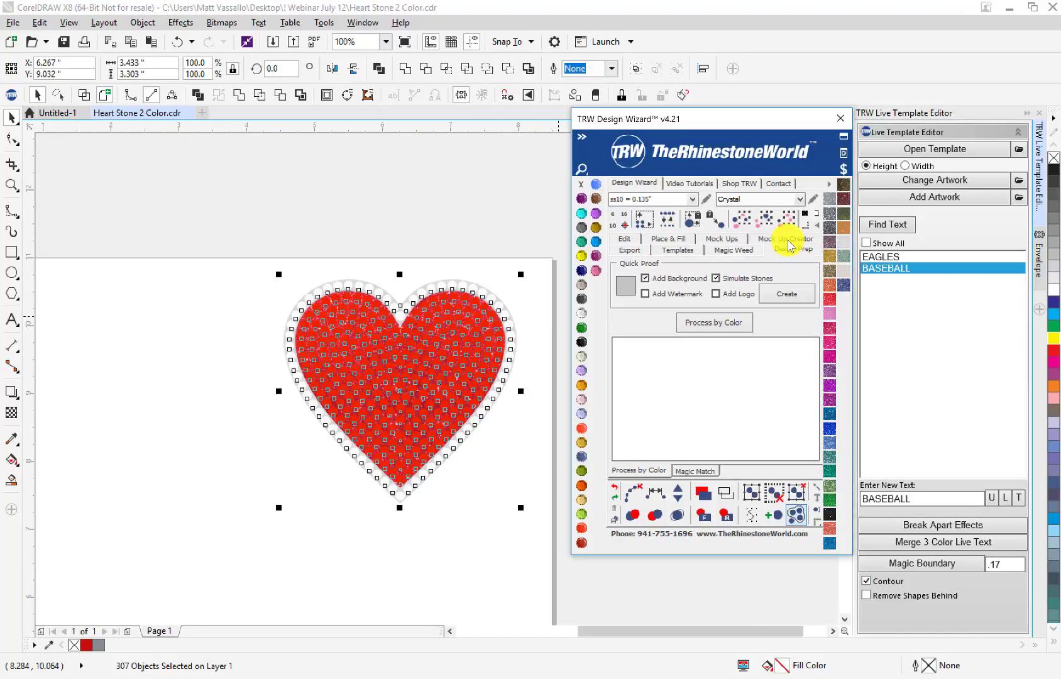
{"action": "left_click", "coordinate": [627, 288]}
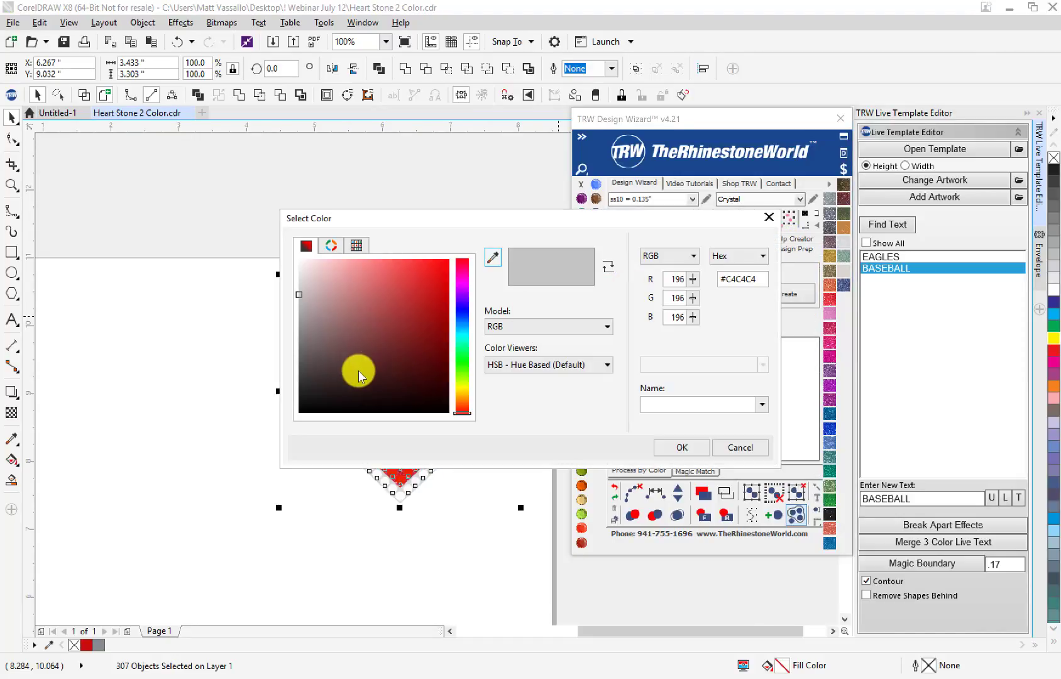
{"action": "left_click_drag", "start_coordinate": [300, 410], "coordinate": [275, 419]}
{"action": "left_click", "coordinate": [670, 447]}
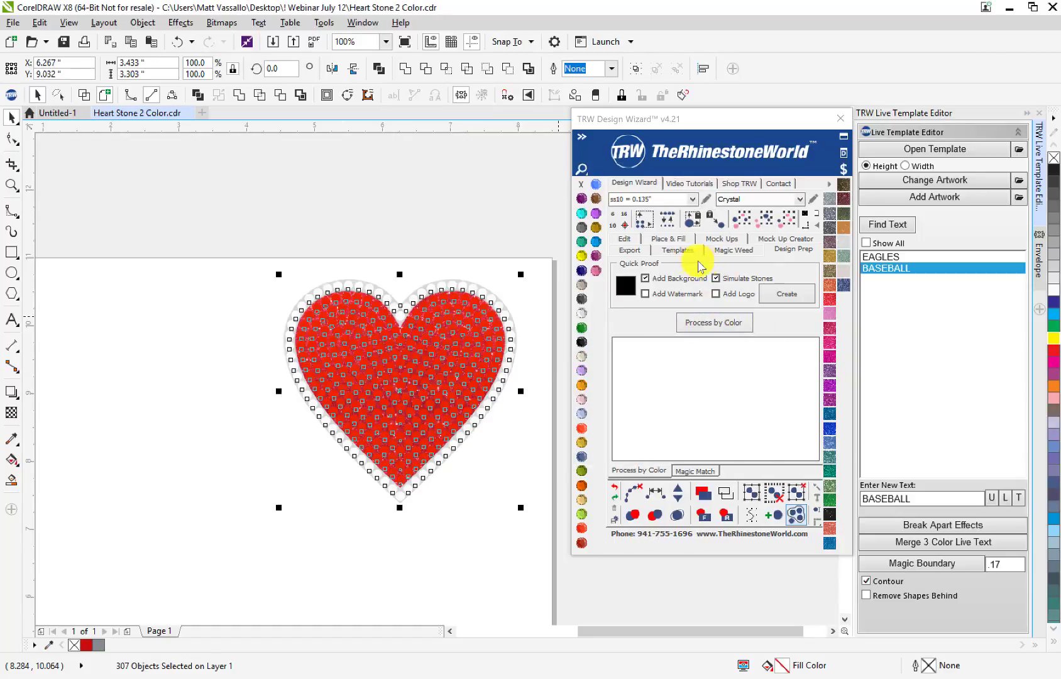
{"action": "left_click", "coordinate": [791, 296]}
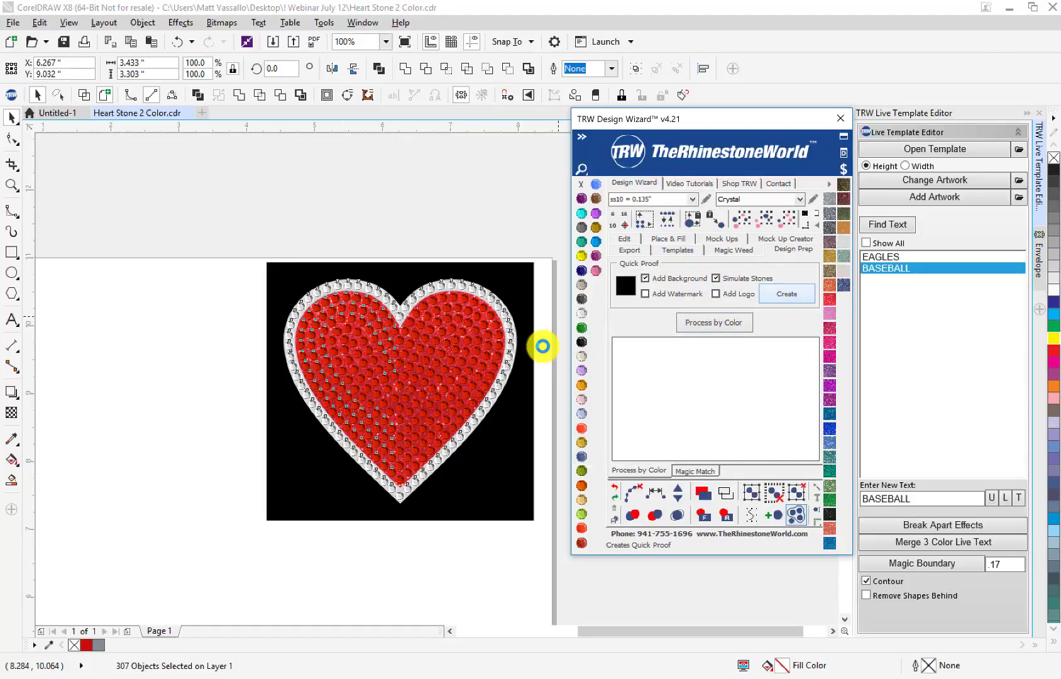
{"action": "key", "text": "Escape"}
- Examine the simulated red and crystal stones on the heart proof, both up close and as a whole, and dismiss the Facebook notification
{"action": "scroll", "coordinate": [494, 395], "scroll_direction": "up", "scroll_amount": 1}
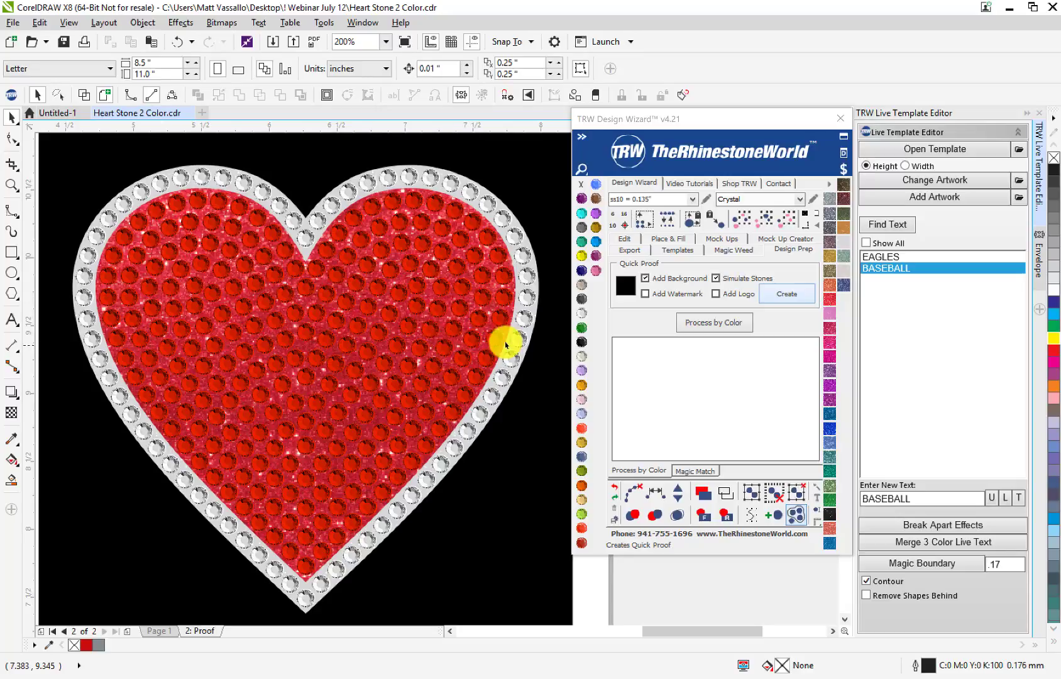
{"action": "scroll", "coordinate": [506, 345], "scroll_direction": "up", "scroll_amount": 2}
{"action": "scroll", "coordinate": [506, 344], "scroll_direction": "down", "scroll_amount": 2}
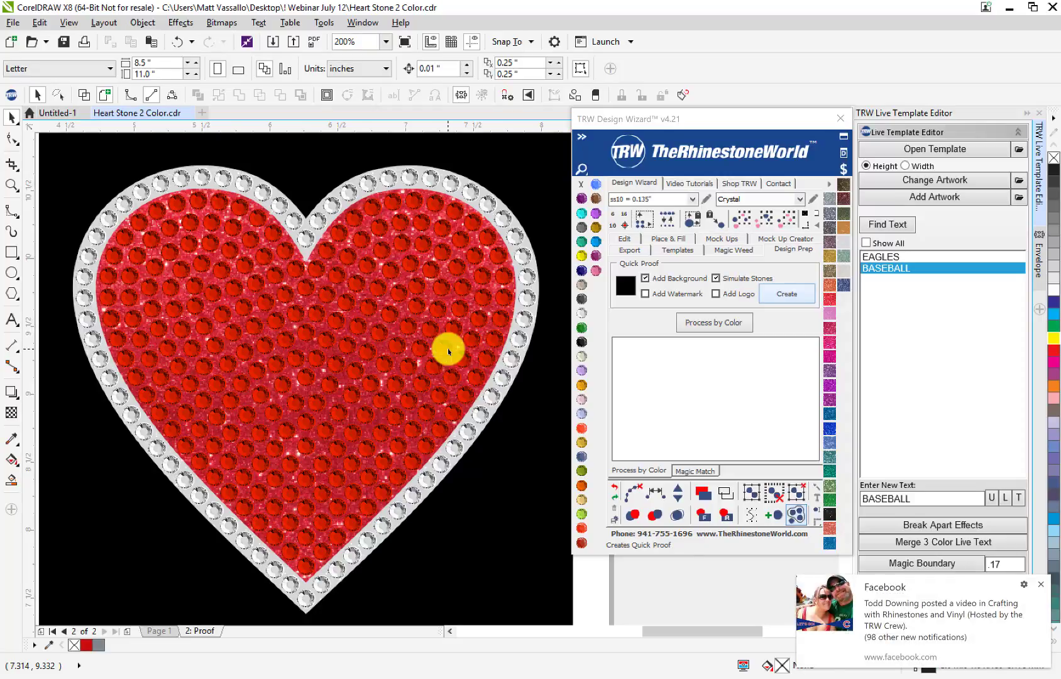
{"action": "scroll", "coordinate": [372, 311], "scroll_direction": "down", "scroll_amount": 2}
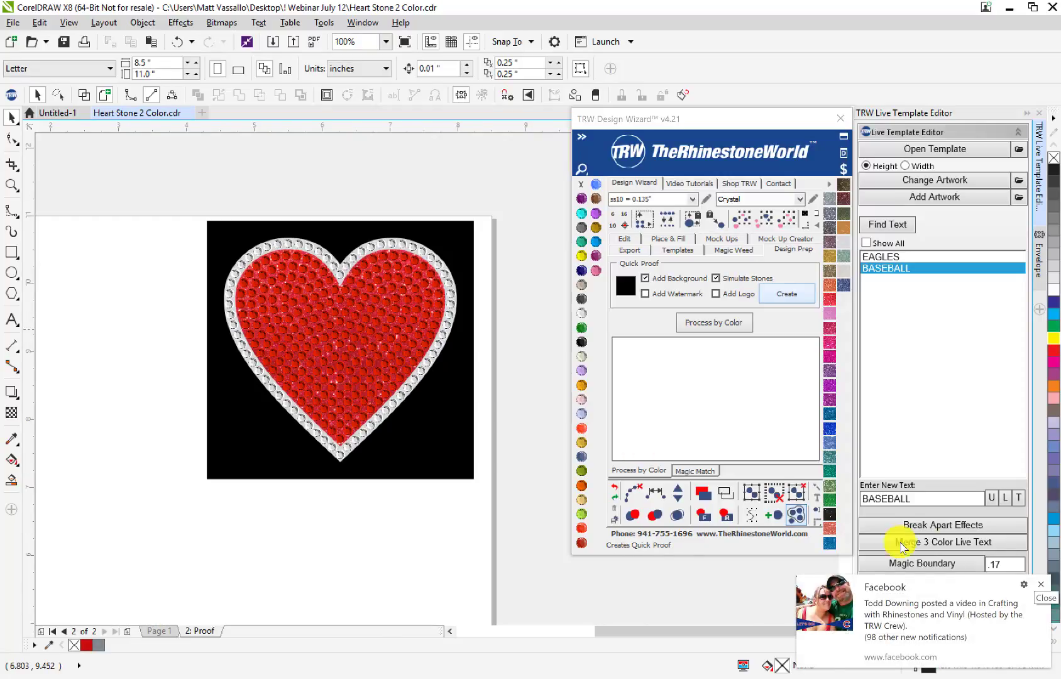
{"action": "left_click", "coordinate": [1041, 589]}
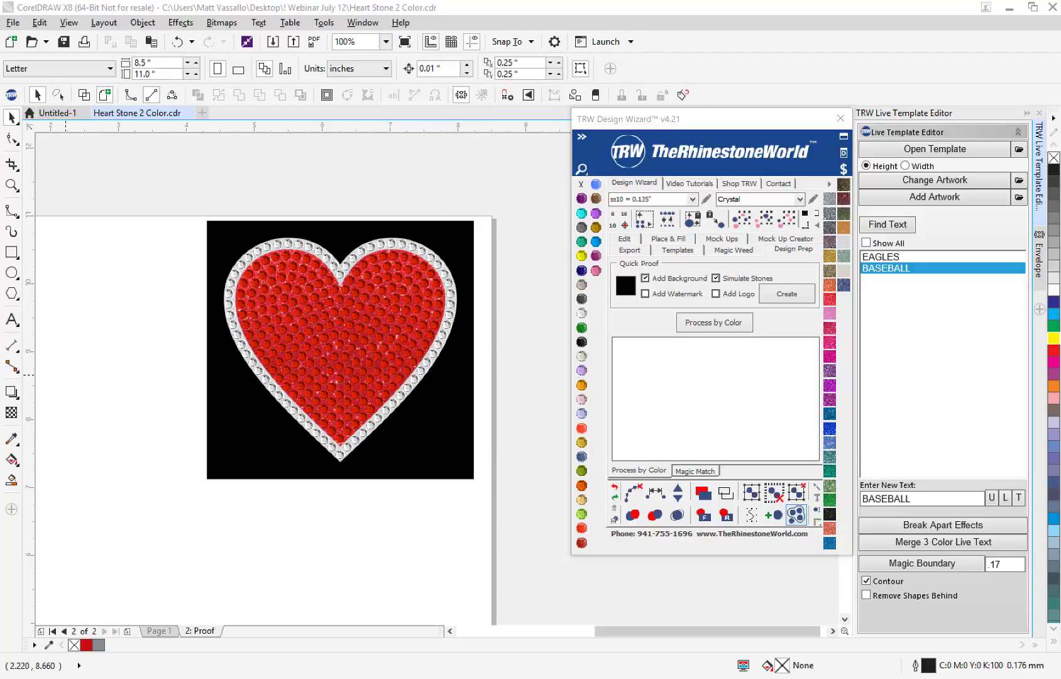
{"action": "scroll", "coordinate": [309, 397], "scroll_direction": "down", "scroll_amount": 1}
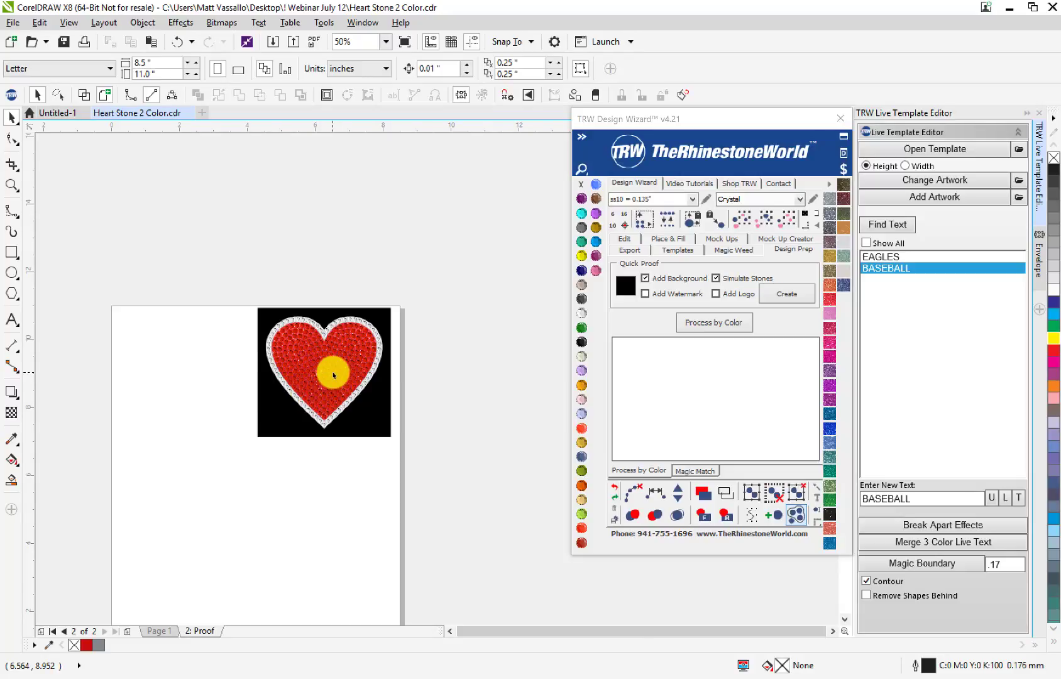
{"action": "scroll", "coordinate": [334, 371], "scroll_direction": "up", "scroll_amount": 1}
{"action": "scroll", "coordinate": [416, 318], "scroll_direction": "up", "scroll_amount": 1}
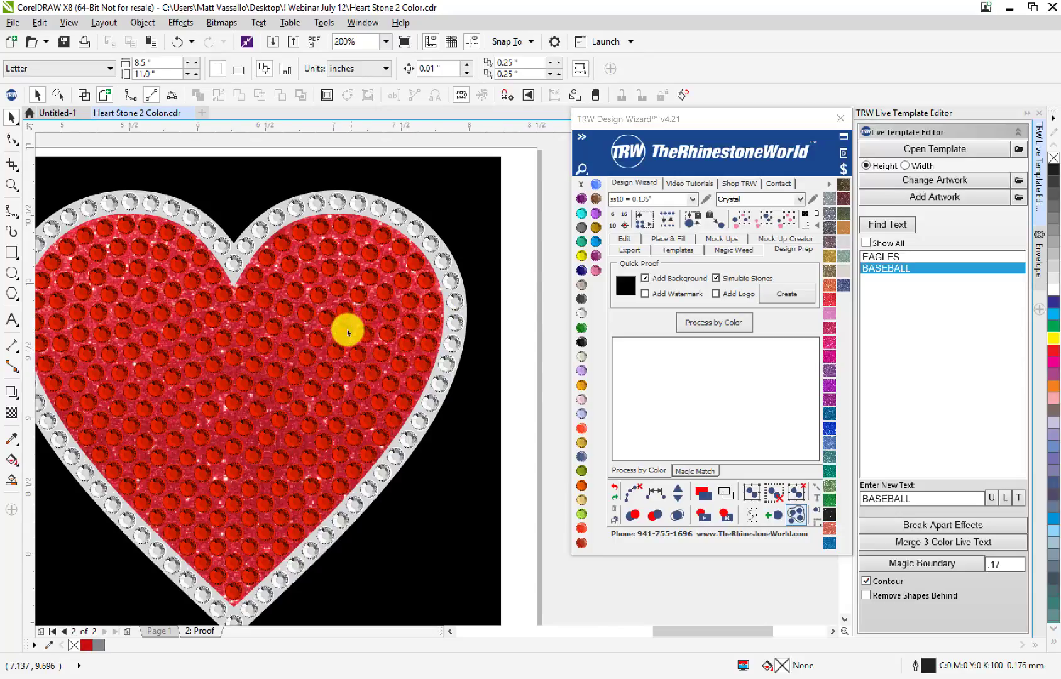
{"action": "scroll", "coordinate": [349, 333], "scroll_direction": "down", "scroll_amount": 1}
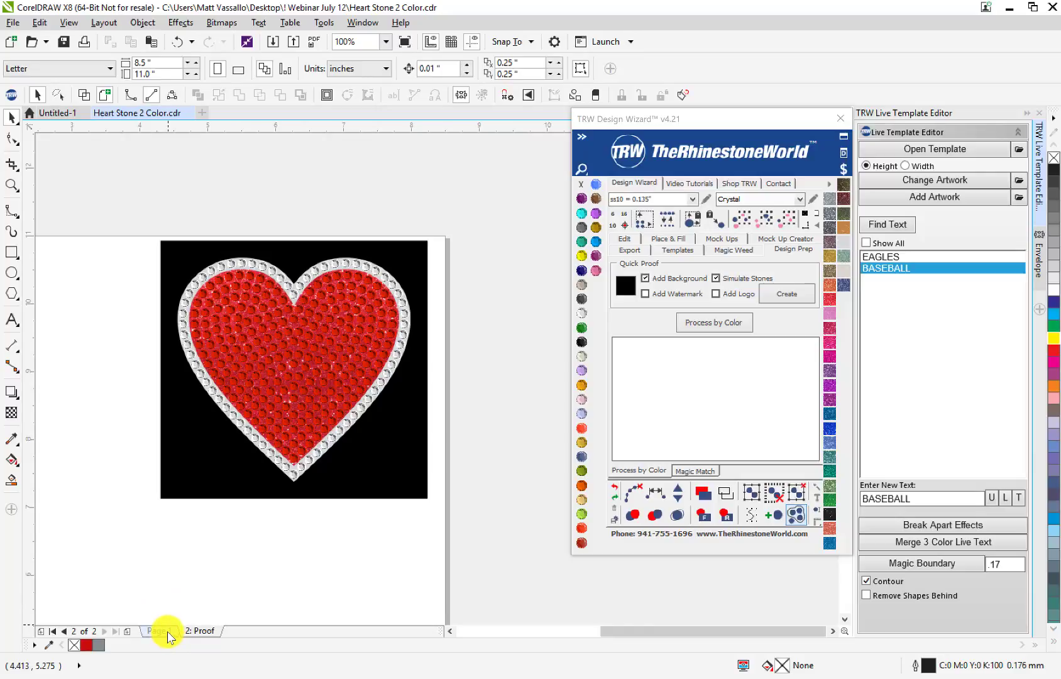
- Return to Page 1 of the heart design, select all its objects, and close Heart Stone 2 Color without saving
{"action": "left_click", "coordinate": [167, 630]}
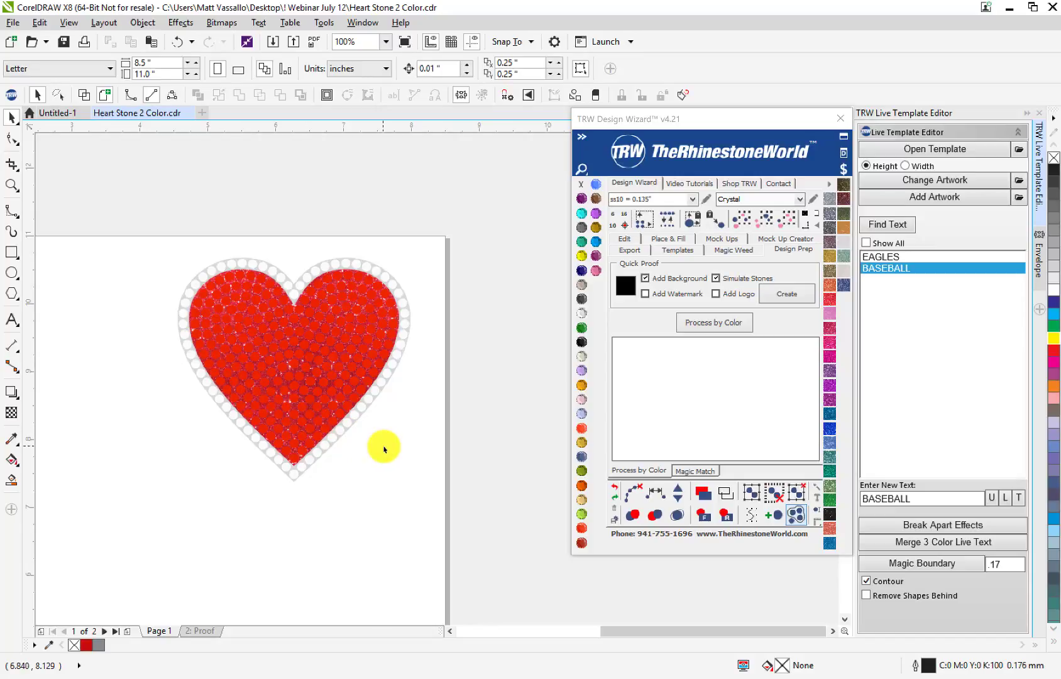
{"action": "scroll", "coordinate": [377, 415], "scroll_direction": "up", "scroll_amount": 2}
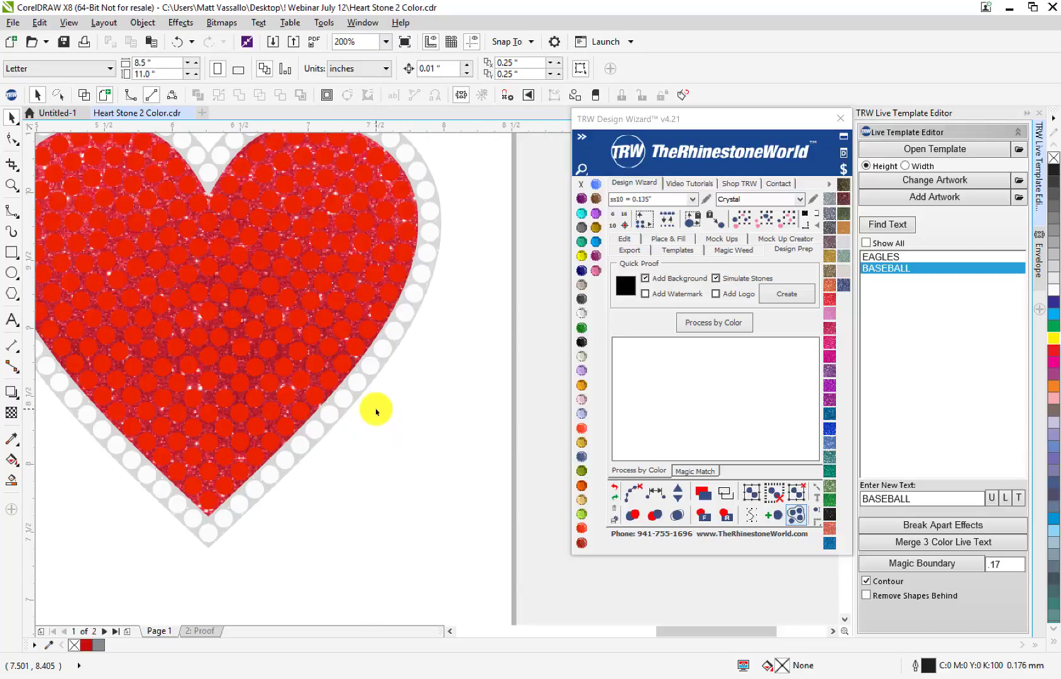
{"action": "scroll", "coordinate": [374, 412], "scroll_direction": "down", "scroll_amount": 2}
{"action": "left_click_drag", "start_coordinate": [459, 204], "coordinate": [94, 548]}
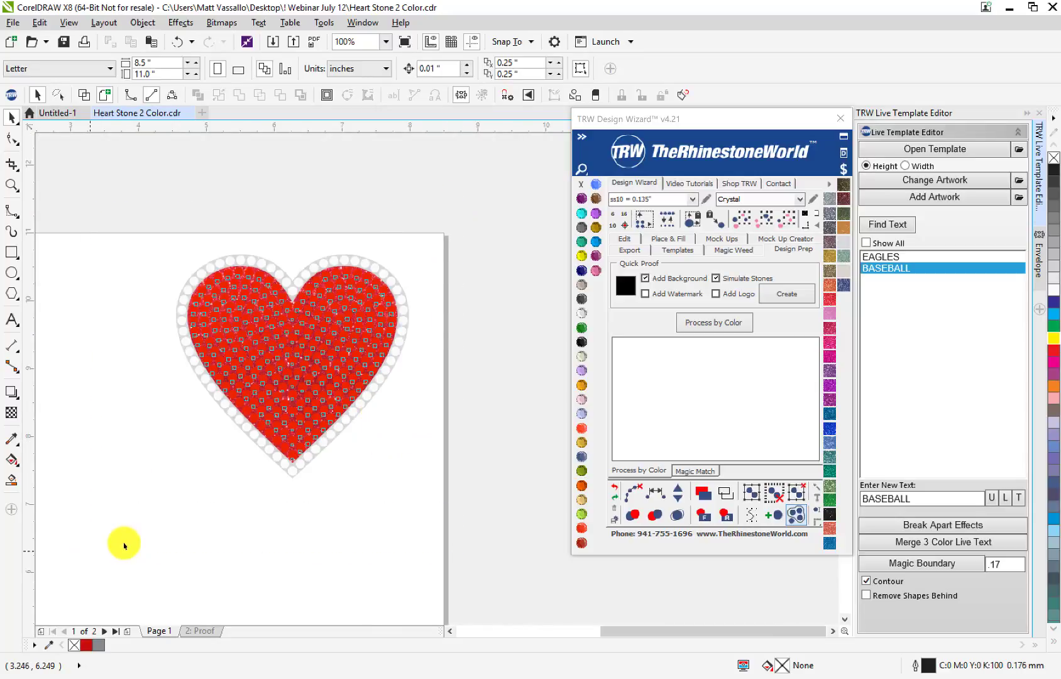
{"action": "left_click", "coordinate": [189, 114]}
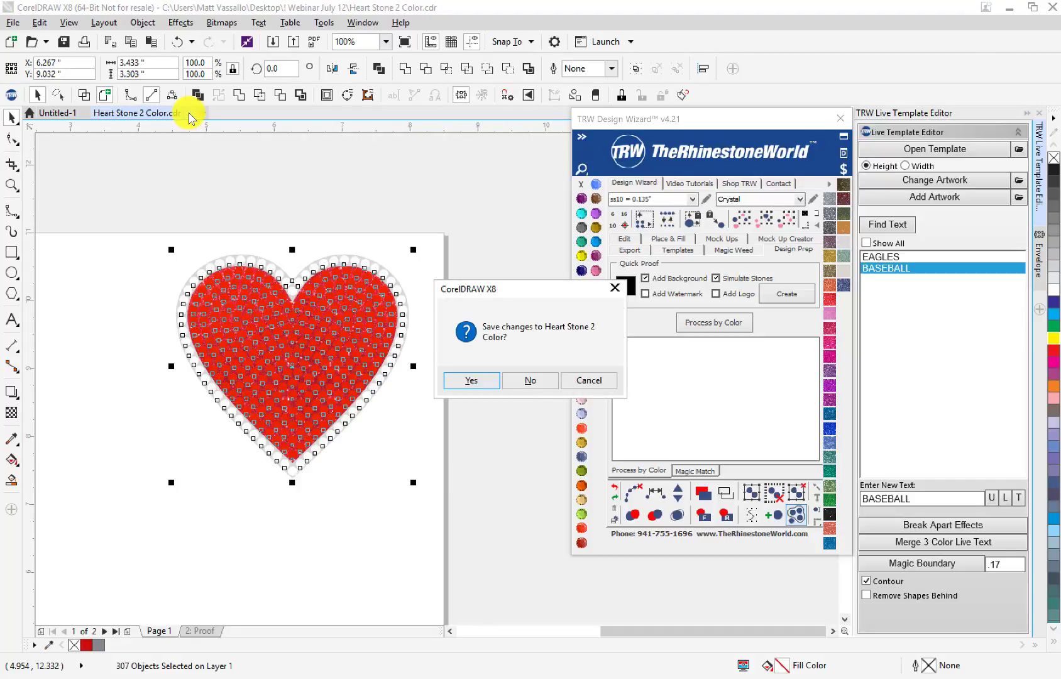
{"action": "left_click", "coordinate": [532, 381]}
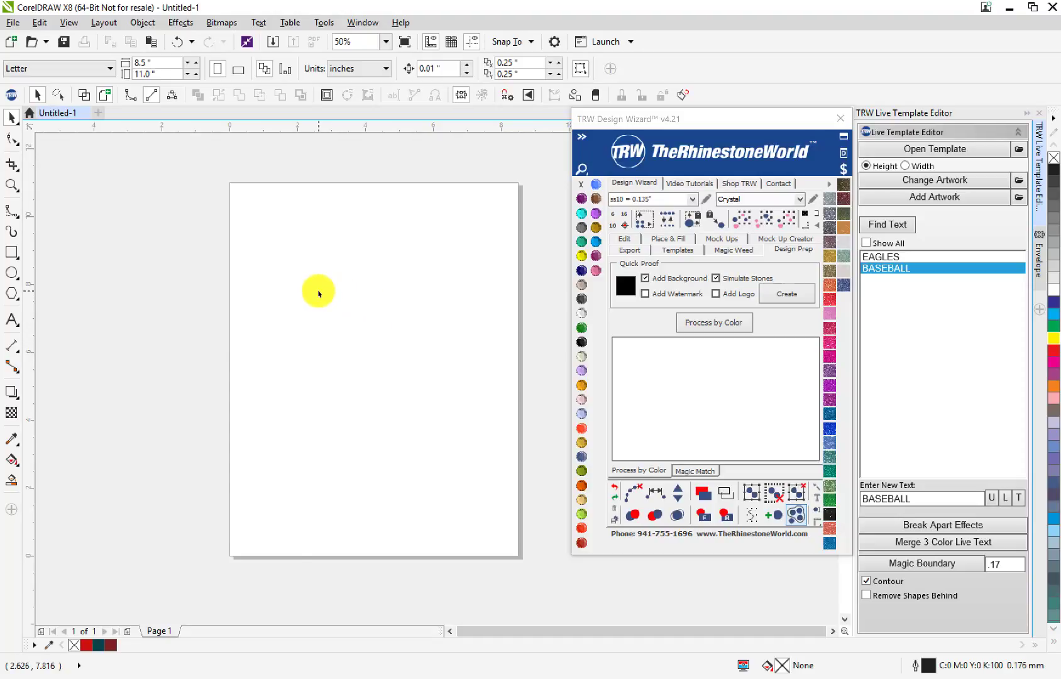
- Try to open Pumpkin Jpeg from the ! Webinar July 12 folder as a drawing
{"action": "scroll", "coordinate": [310, 414], "scroll_direction": "down", "scroll_amount": 1}
{"action": "scroll", "coordinate": [372, 395], "scroll_direction": "up", "scroll_amount": 1}
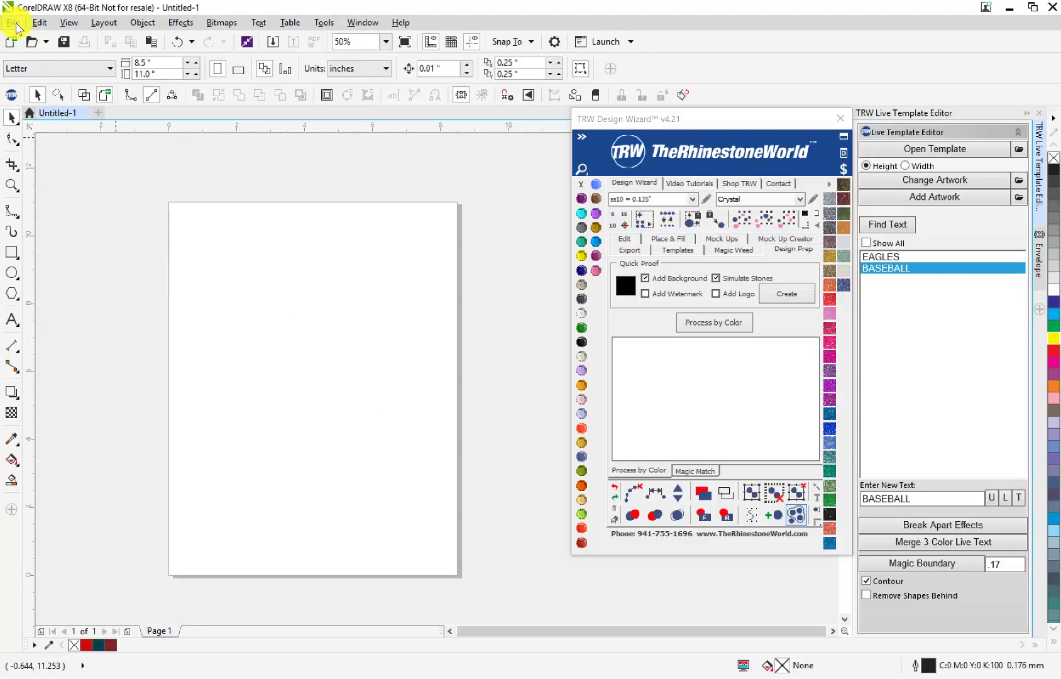
{"action": "left_click", "coordinate": [14, 23]}
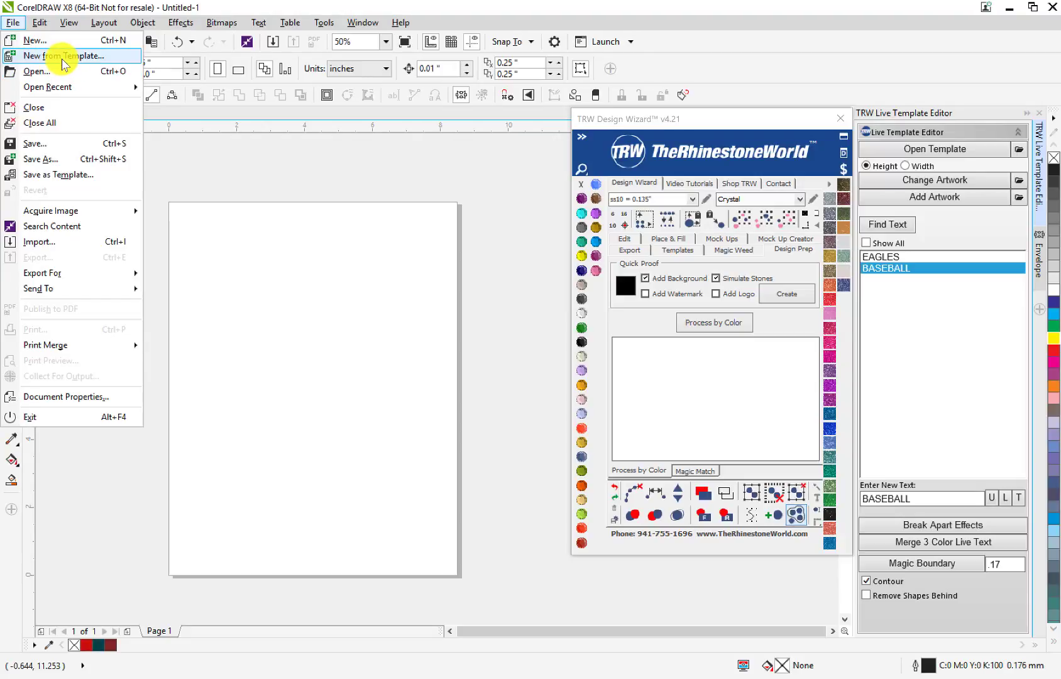
{"action": "left_click", "coordinate": [57, 75]}
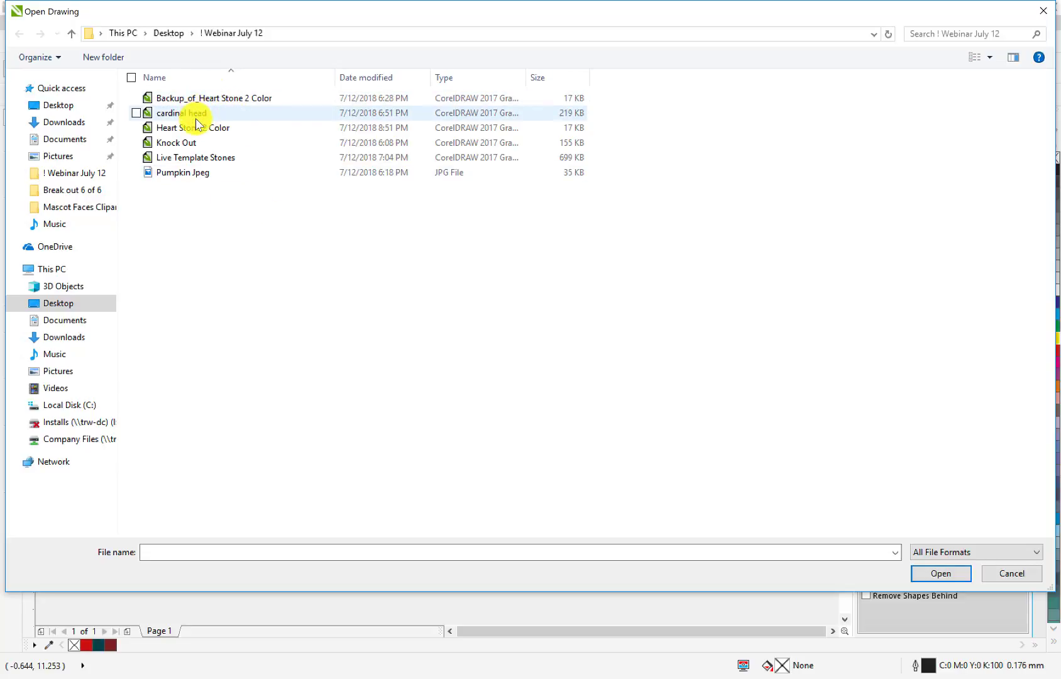
{"action": "left_click", "coordinate": [198, 178]}
{"action": "double_click", "coordinate": [198, 179]}
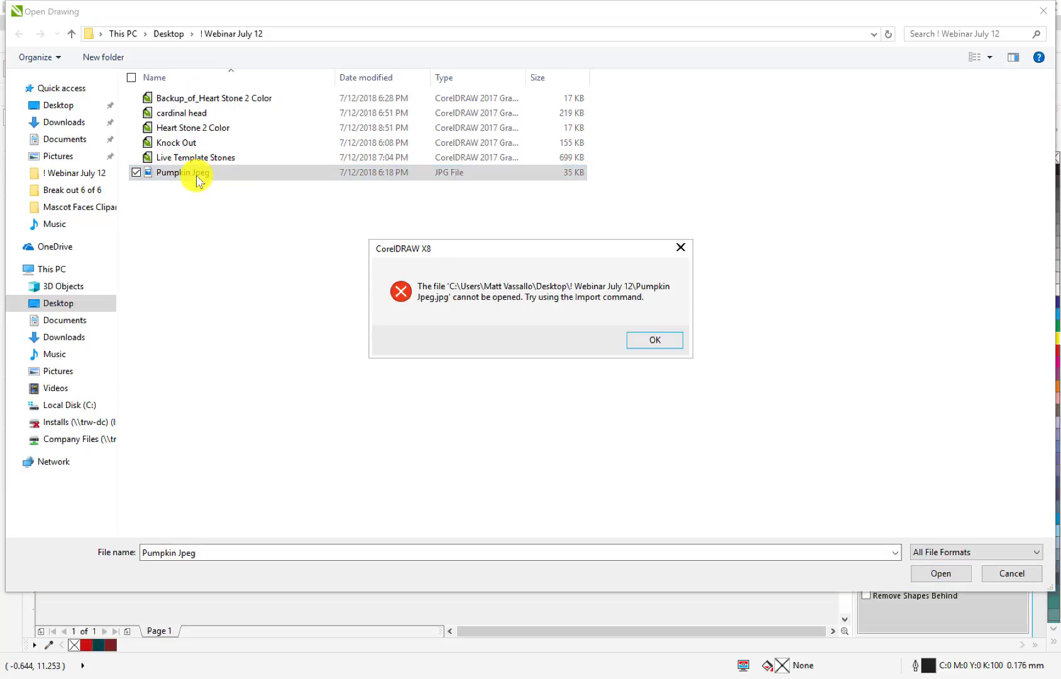
{"action": "left_click", "coordinate": [681, 249]}
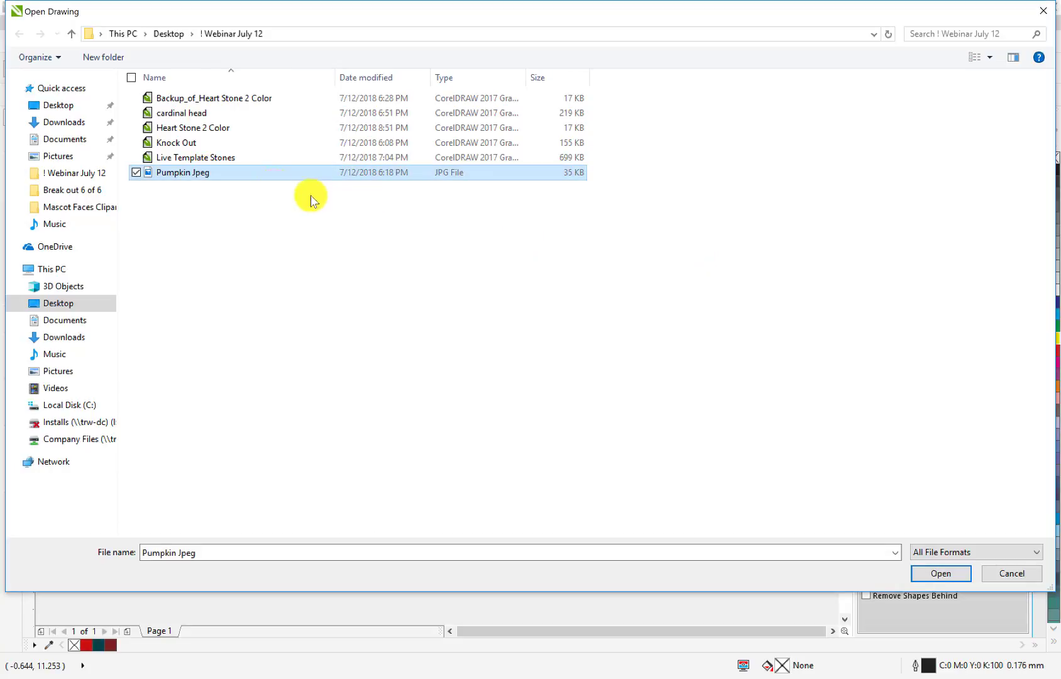
{"action": "left_click", "coordinate": [1041, 14]}
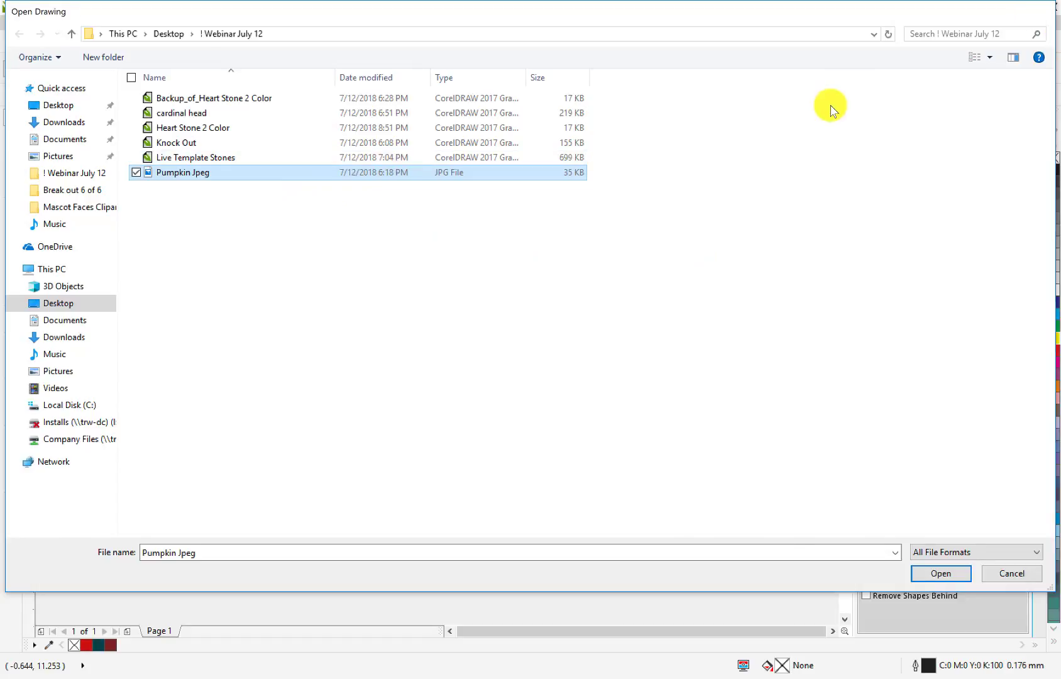
- Import Pumpkin Jpeg from the Desktop's ! Webinar July 12 folder and place it roughly in the middle of the page
{"action": "left_click", "coordinate": [14, 23]}
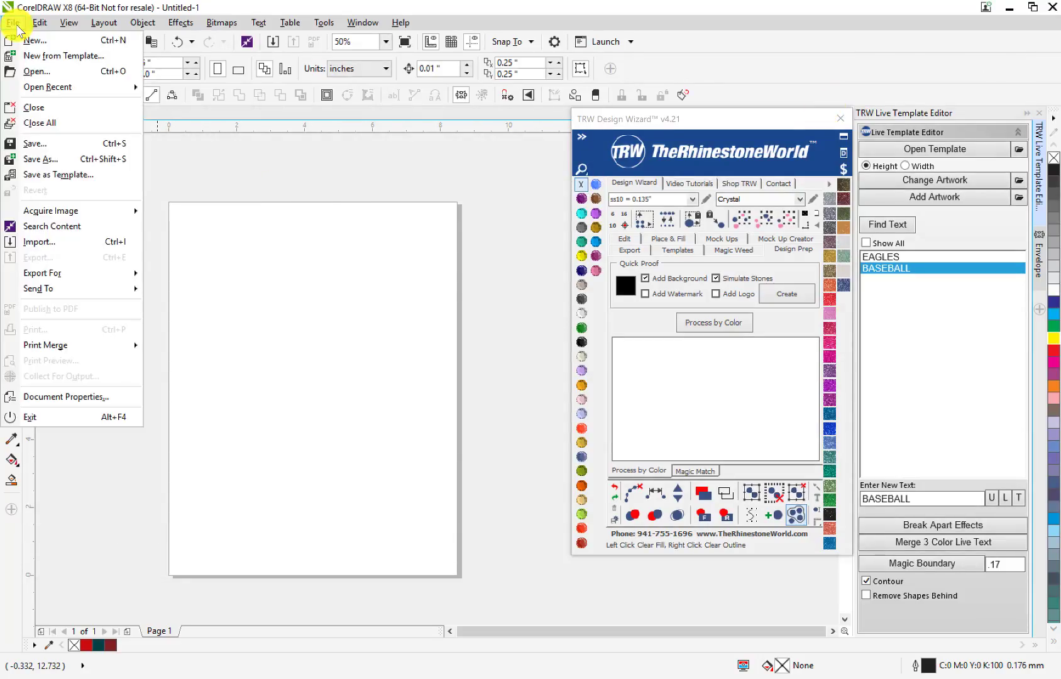
{"action": "left_click", "coordinate": [54, 242]}
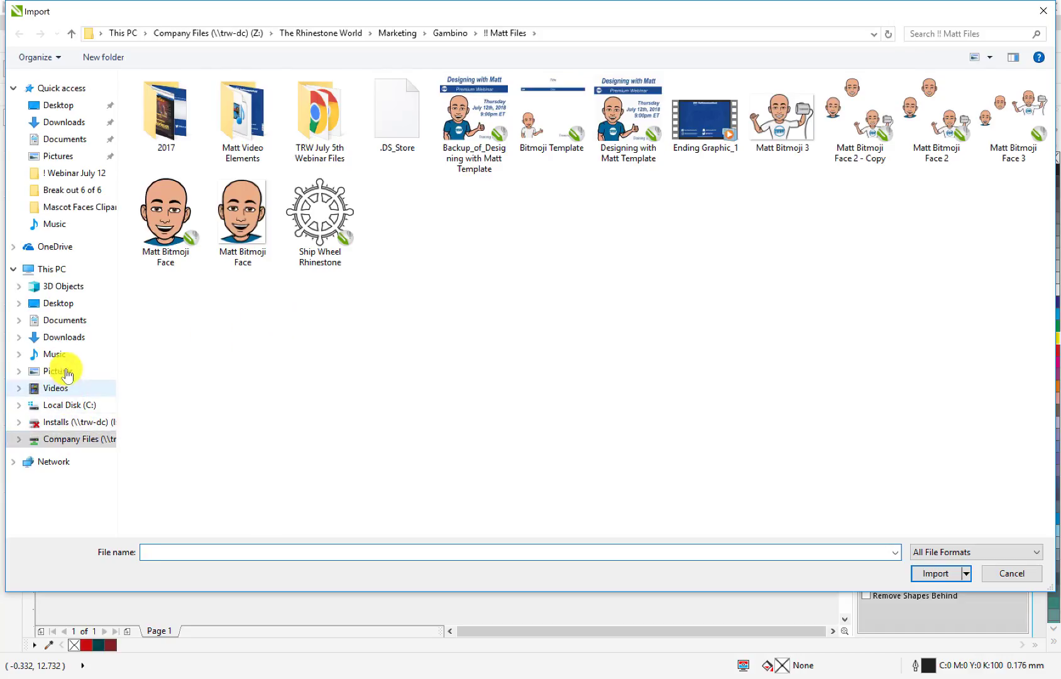
{"action": "left_click", "coordinate": [57, 303]}
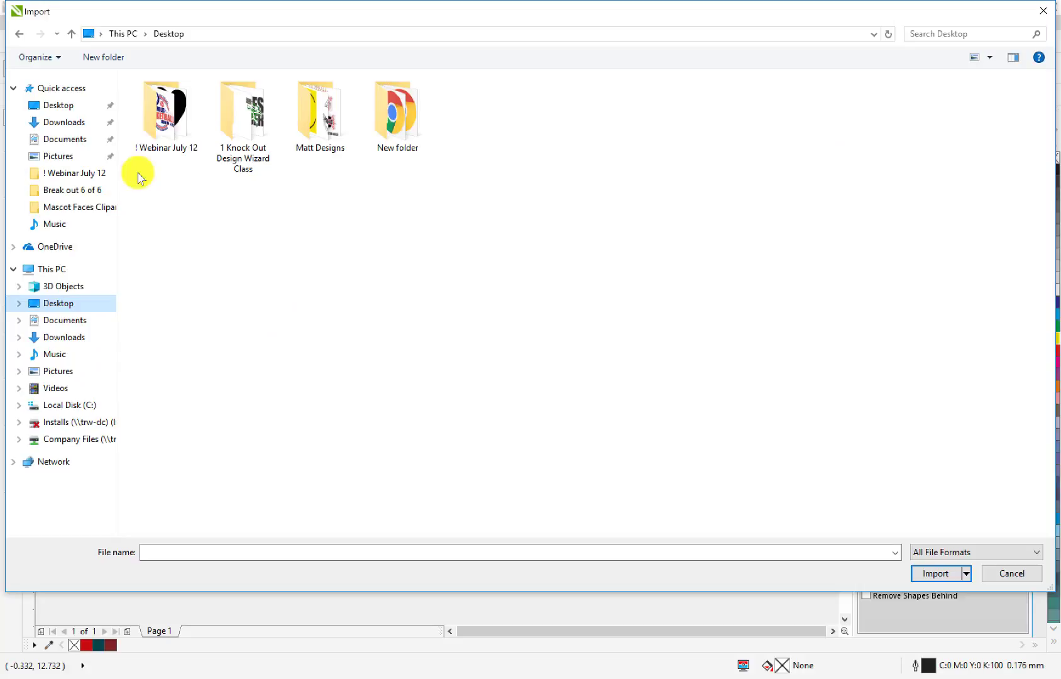
{"action": "double_click", "coordinate": [164, 137]}
{"action": "double_click", "coordinate": [183, 172]}
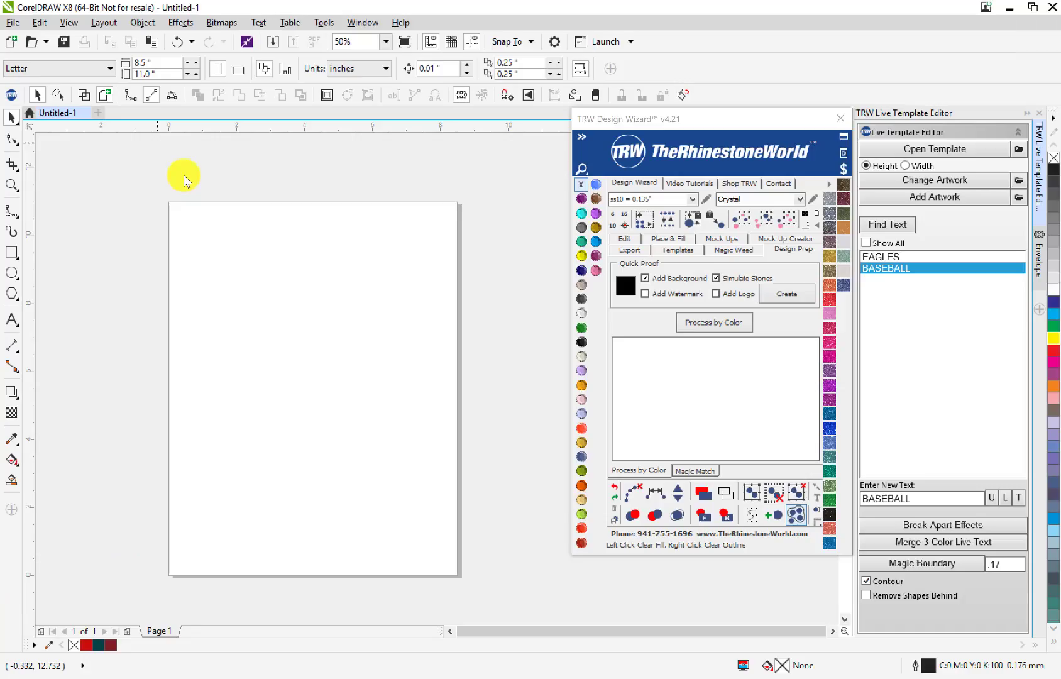
{"action": "left_click", "coordinate": [218, 255]}
{"action": "left_click_drag", "start_coordinate": [427, 406], "coordinate": [355, 395]}
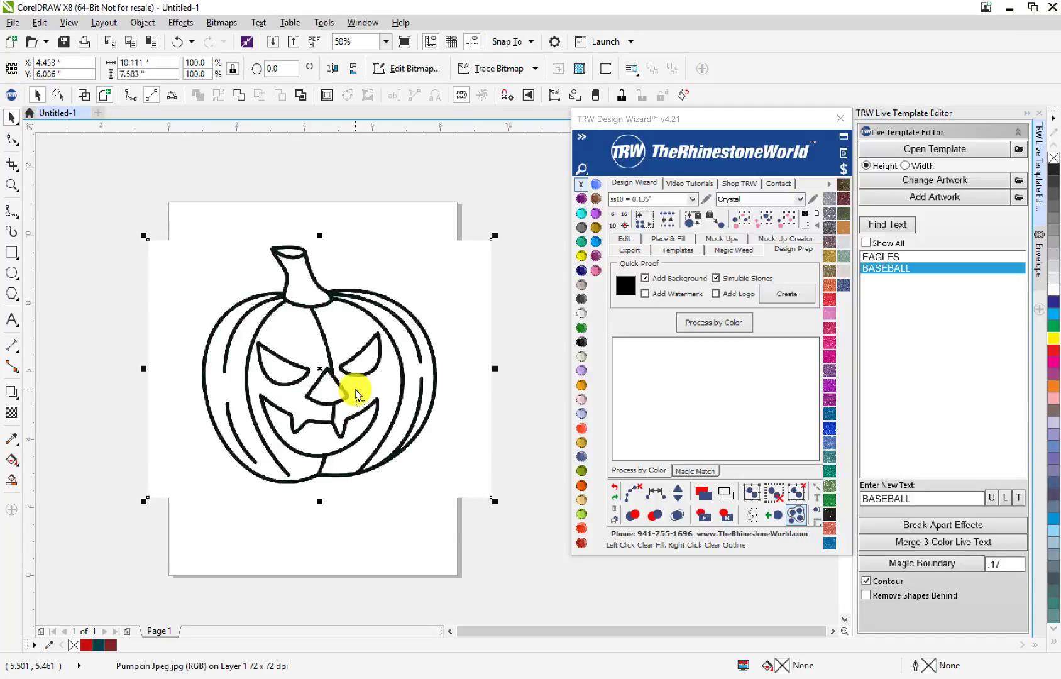
- Scale the pumpkin image to about 10.125 by 7.594 inches and fit the page around it
{"action": "mouse_move", "coordinate": [496, 235]}
{"action": "left_mouse_down"}
{"action": "mouse_move", "coordinate": [466, 259]}
{"action": "mouse_move", "coordinate": [496, 235]}
{"action": "left_mouse_up"}
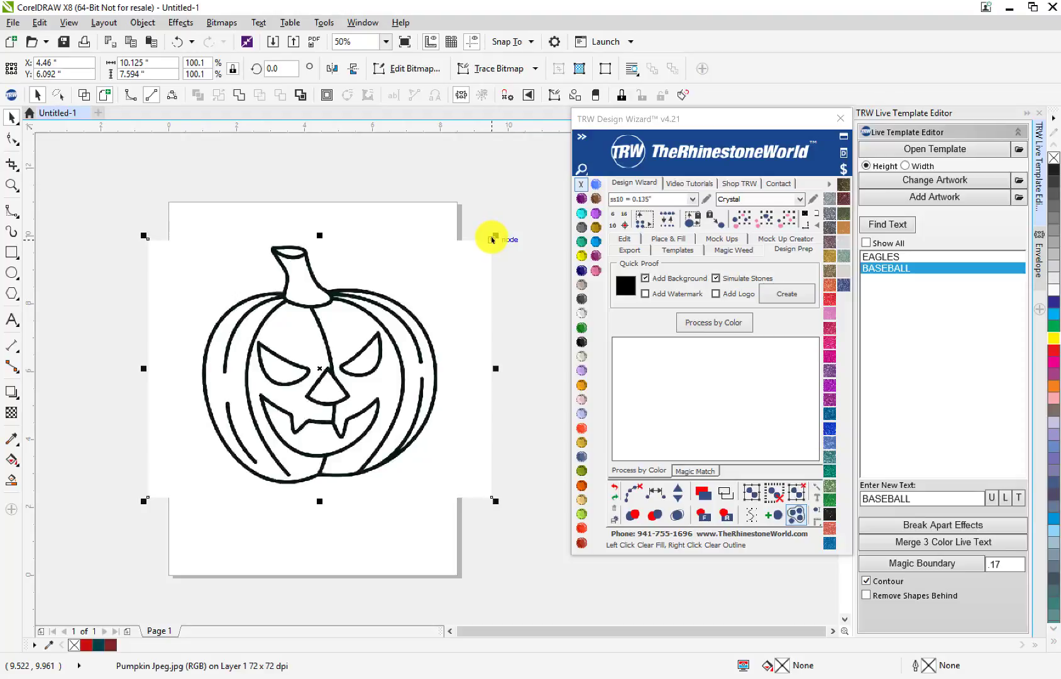
{"action": "left_click", "coordinate": [817, 217]}
{"action": "scroll", "coordinate": [137, 367], "scroll_direction": "down", "scroll_amount": 1}
{"action": "scroll", "coordinate": [261, 377], "scroll_direction": "up", "scroll_amount": 1}
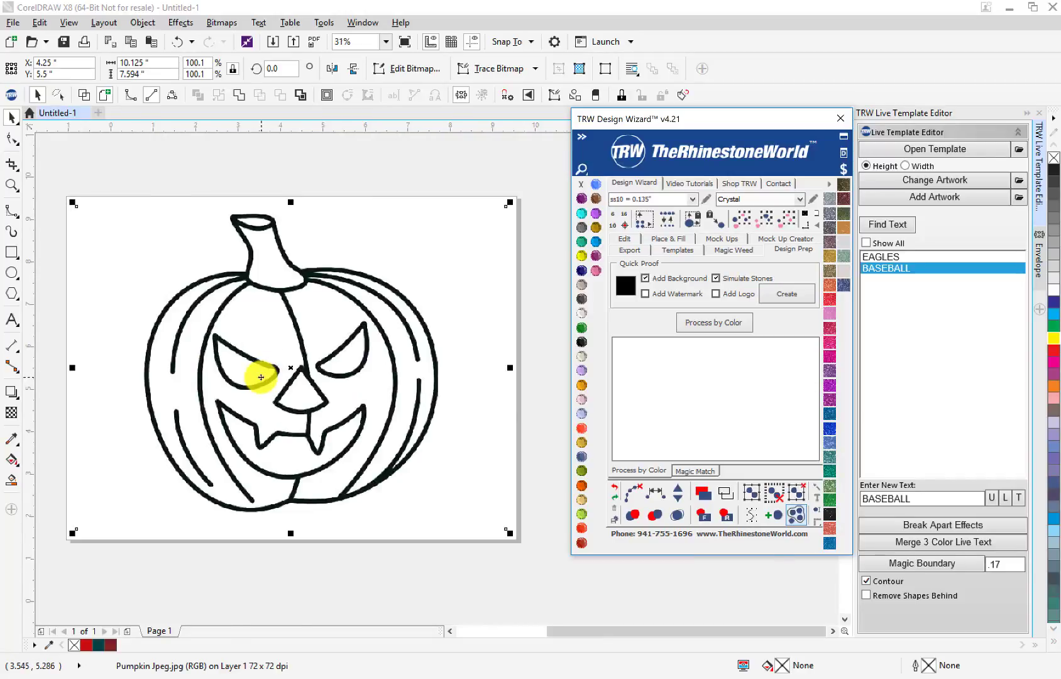
- Examine the pixels along the pumpkin image's black lines up close, and view the whole image
{"action": "scroll", "coordinate": [261, 377], "scroll_direction": "up", "scroll_amount": 2}
{"action": "scroll", "coordinate": [448, 376], "scroll_direction": "up", "scroll_amount": 8}
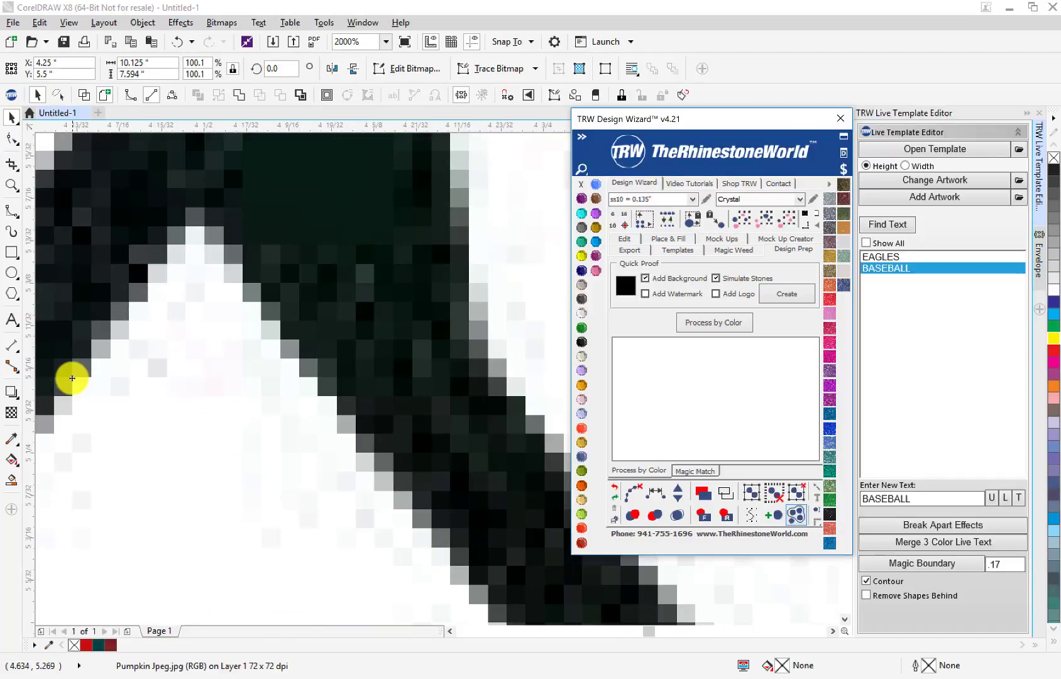
{"action": "scroll", "coordinate": [72, 378], "scroll_direction": "down", "scroll_amount": 4}
{"action": "scroll", "coordinate": [295, 364], "scroll_direction": "down", "scroll_amount": 3}
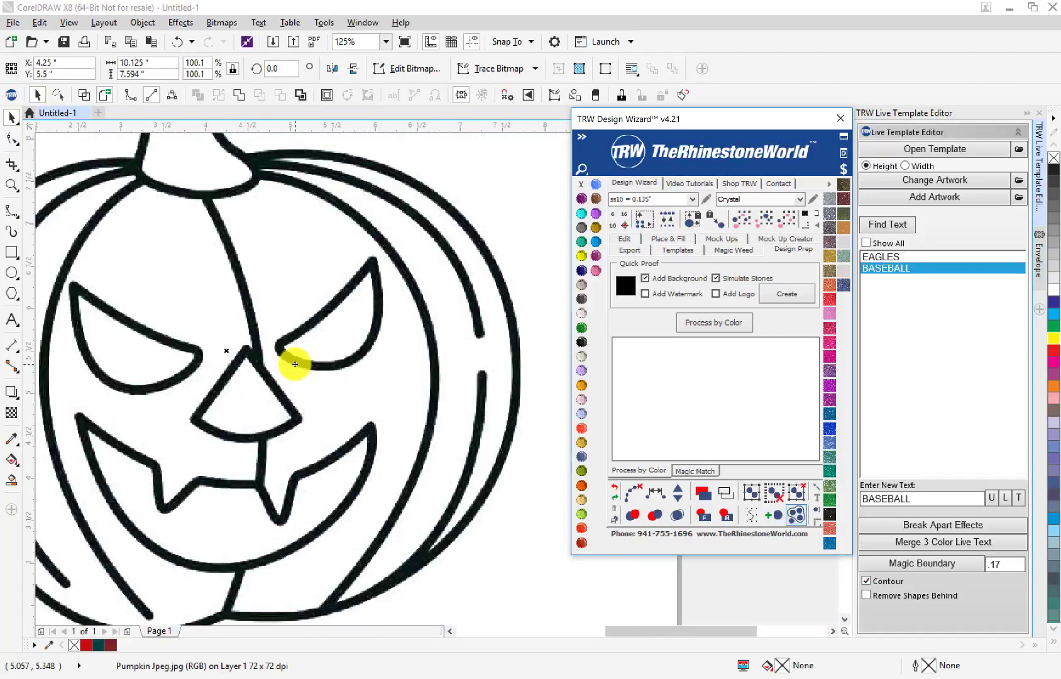
{"action": "scroll", "coordinate": [295, 364], "scroll_direction": "down", "scroll_amount": 2}
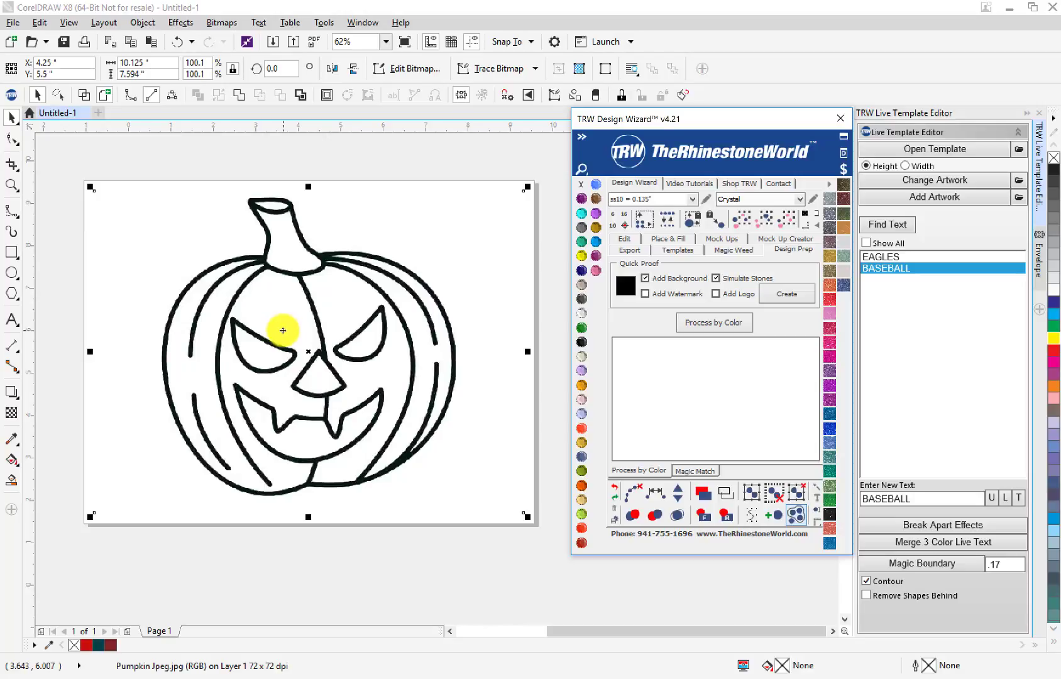
- Show the Place & Fill settings of the Design Wizard and set the stone colour to Orange
{"action": "left_click", "coordinate": [665, 240]}
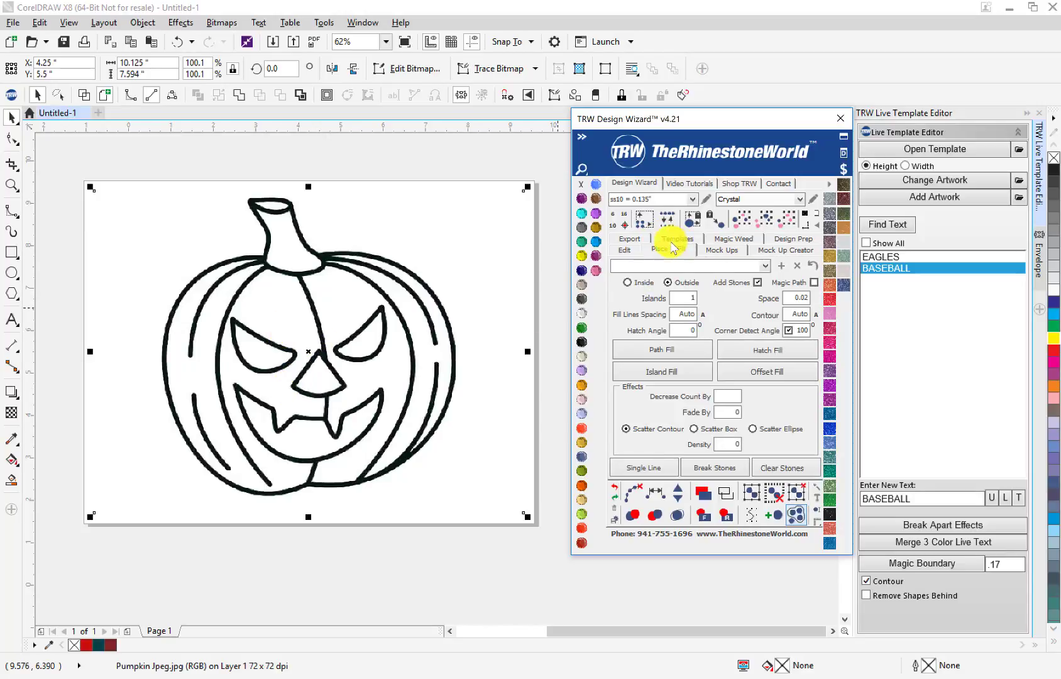
{"action": "left_click", "coordinate": [489, 269]}
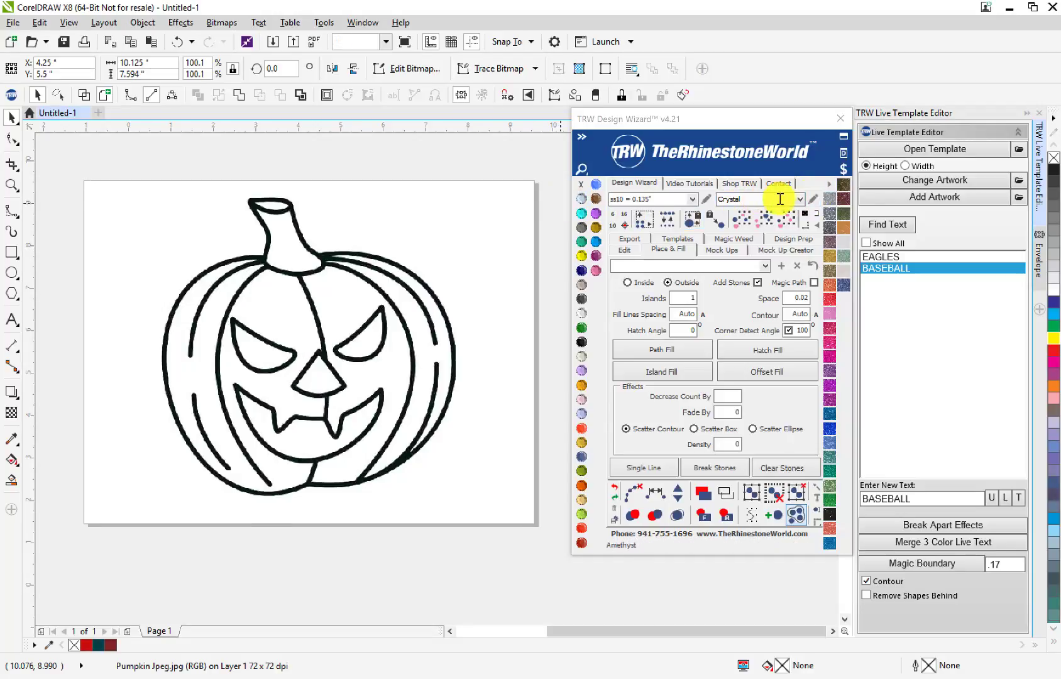
{"action": "left_click", "coordinate": [800, 199]}
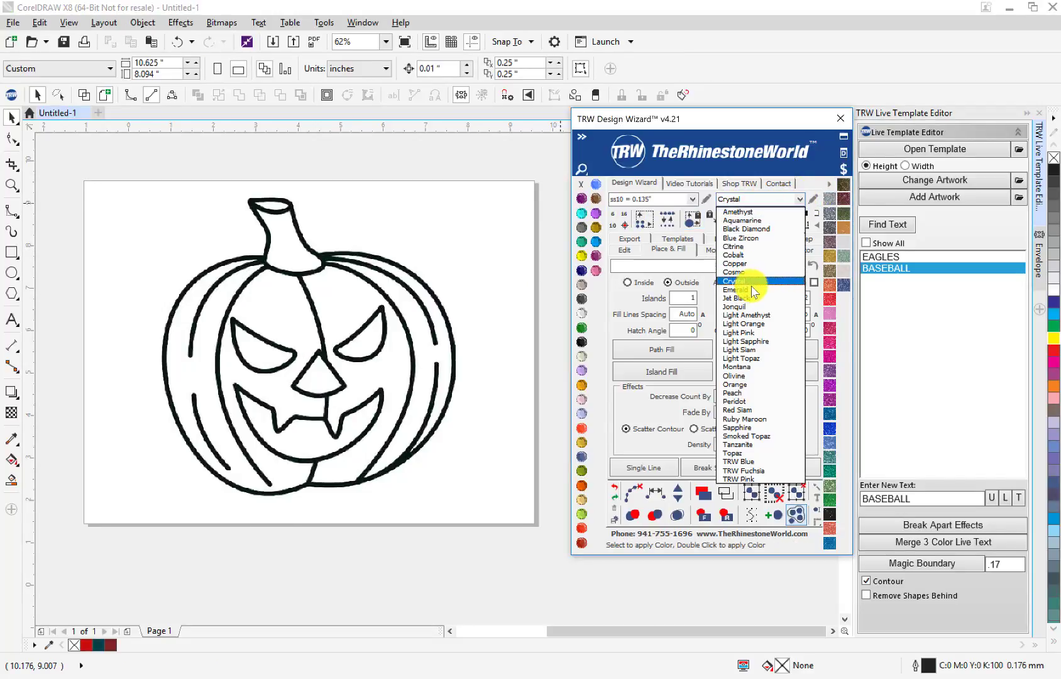
{"action": "left_click", "coordinate": [757, 385]}
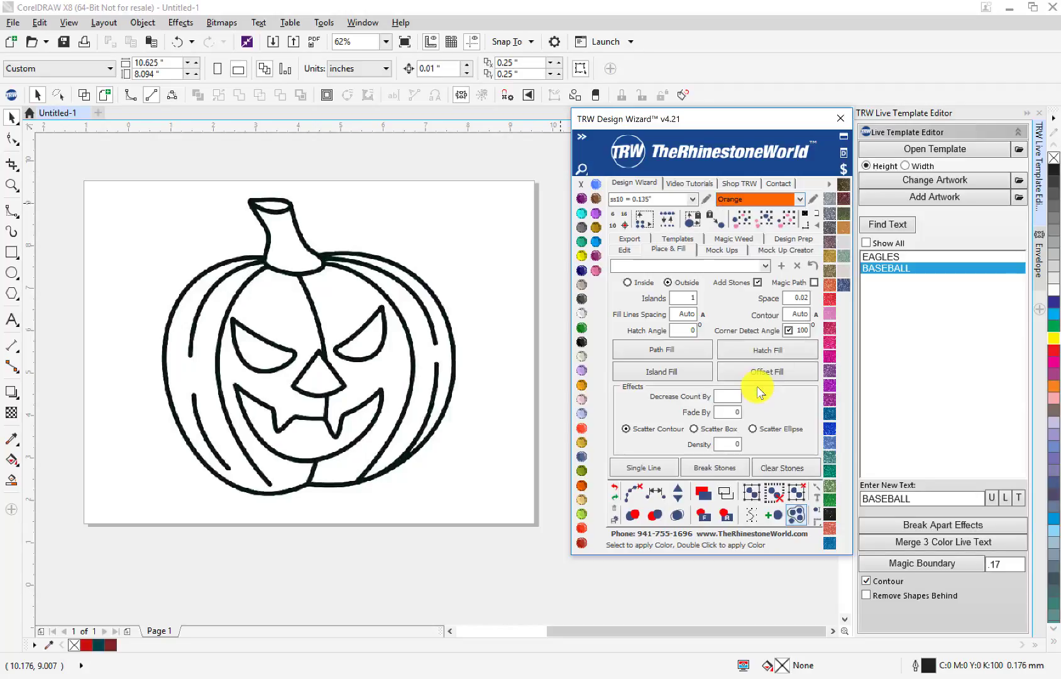
- Examine the selected pumpkin image's linework in wireframe view and in normal filled view
{"action": "left_click", "coordinate": [415, 313]}
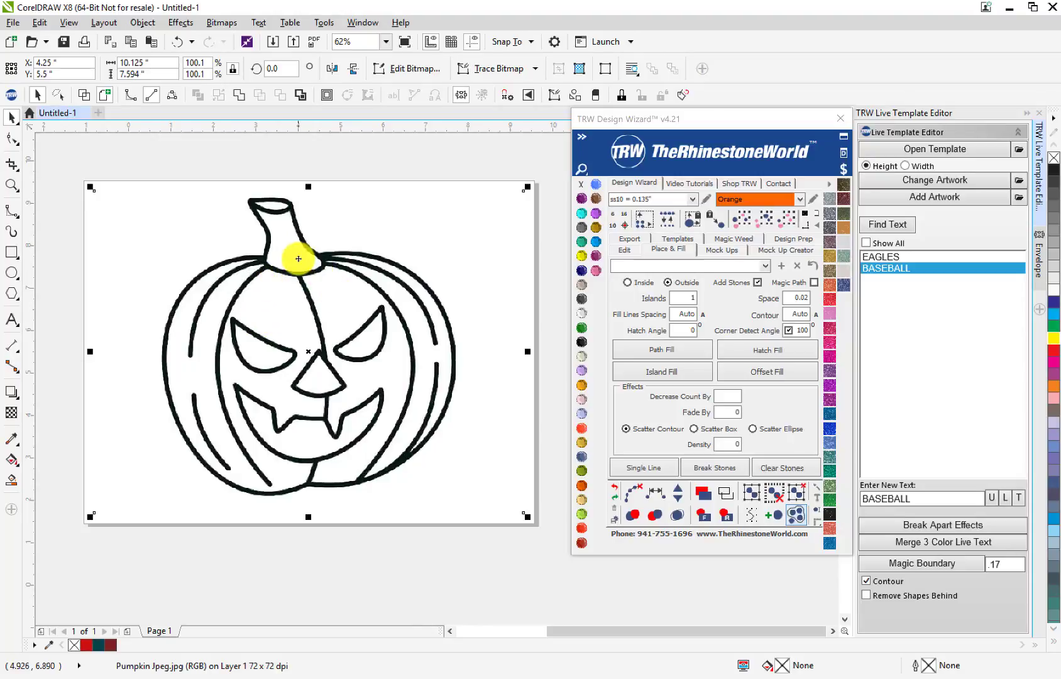
{"action": "scroll", "coordinate": [304, 247], "scroll_direction": "up", "scroll_amount": 3}
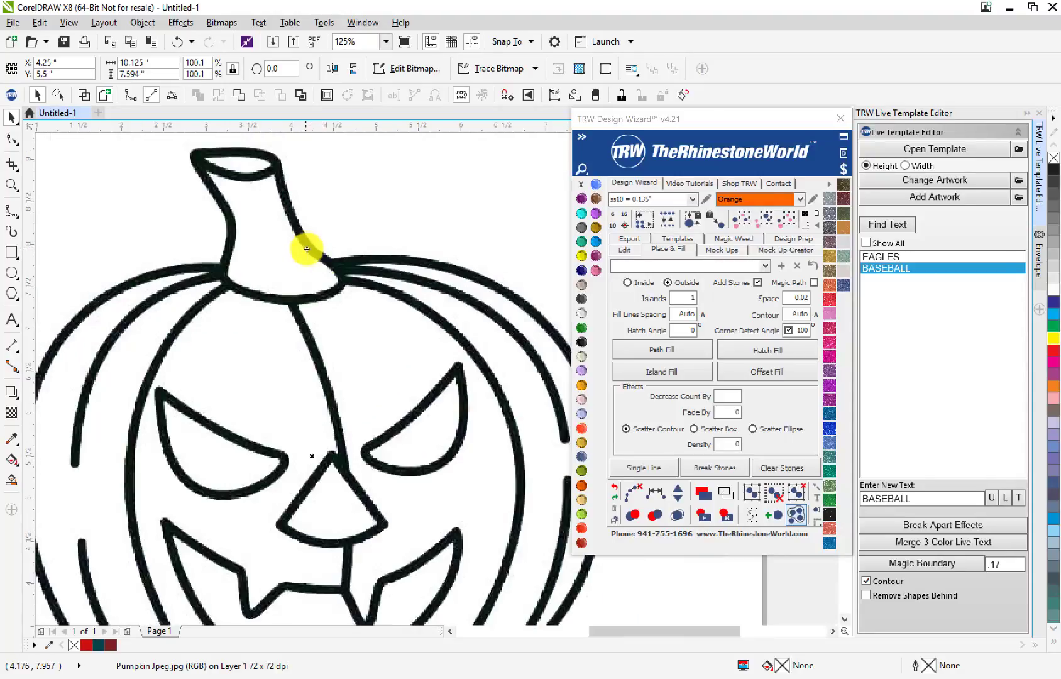
{"action": "left_click", "coordinate": [727, 494]}
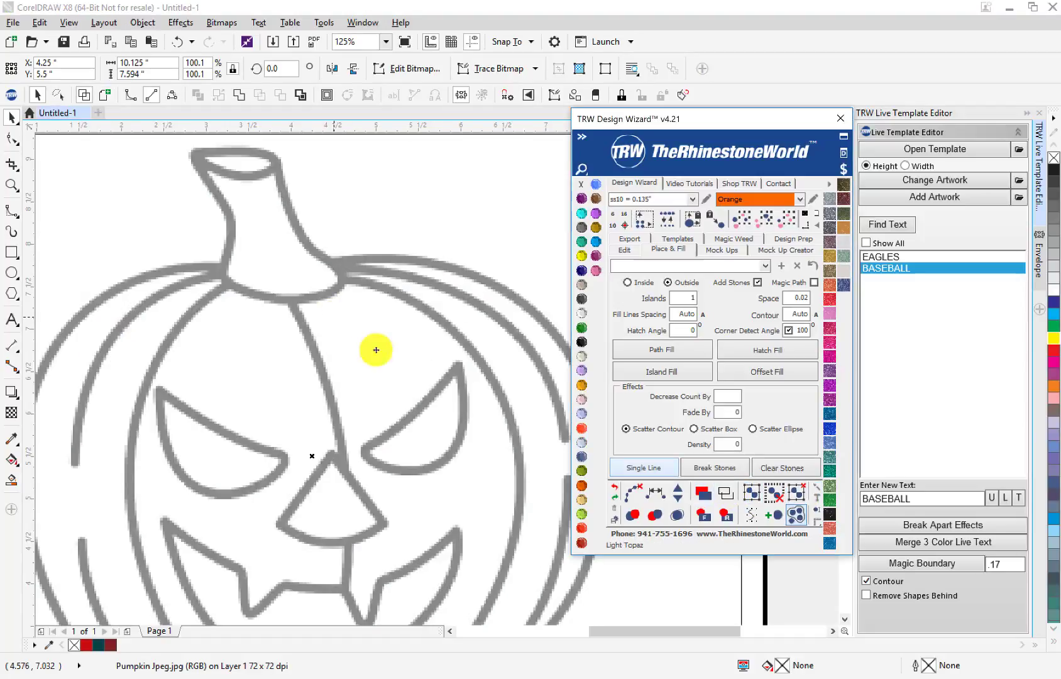
{"action": "left_click", "coordinate": [703, 494]}
{"action": "scroll", "coordinate": [296, 379], "scroll_direction": "down", "scroll_amount": 3}
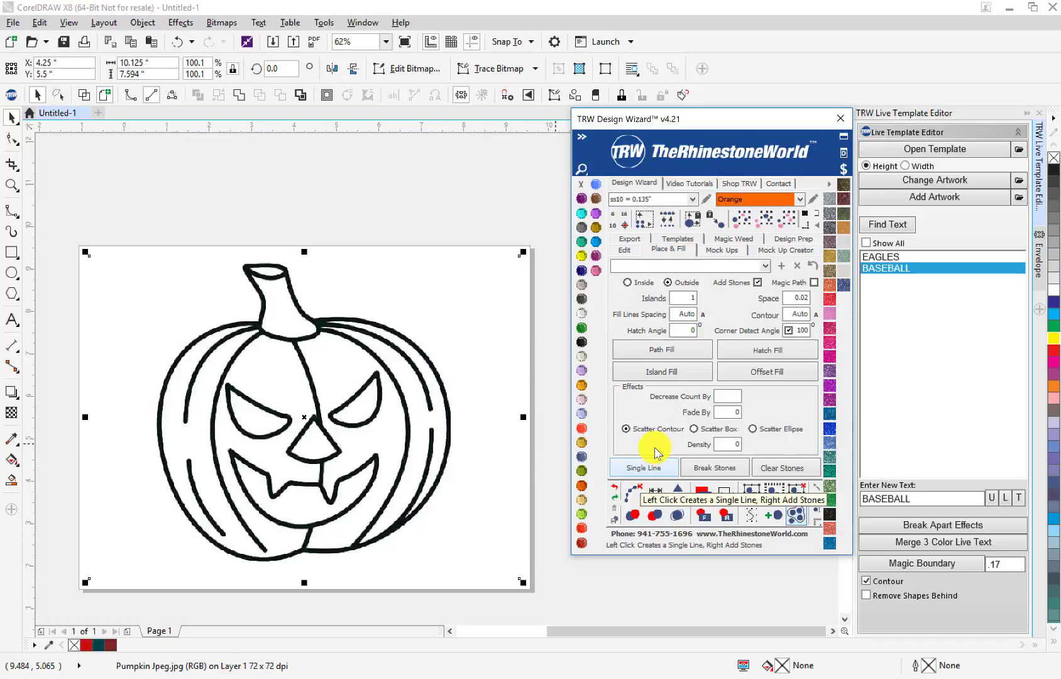
- Convert the pumpkin image to single lines with ss10 Orange stones, and undo the conversion back to the original image
{"action": "left_click", "coordinate": [652, 468]}
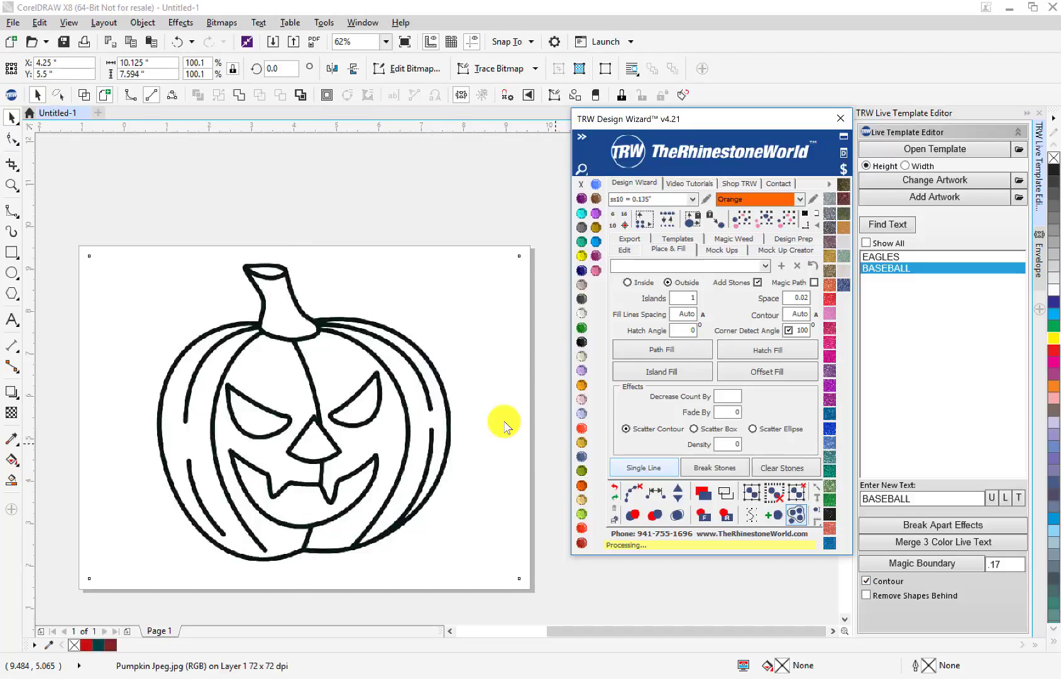
{"action": "left_click", "coordinate": [519, 435]}
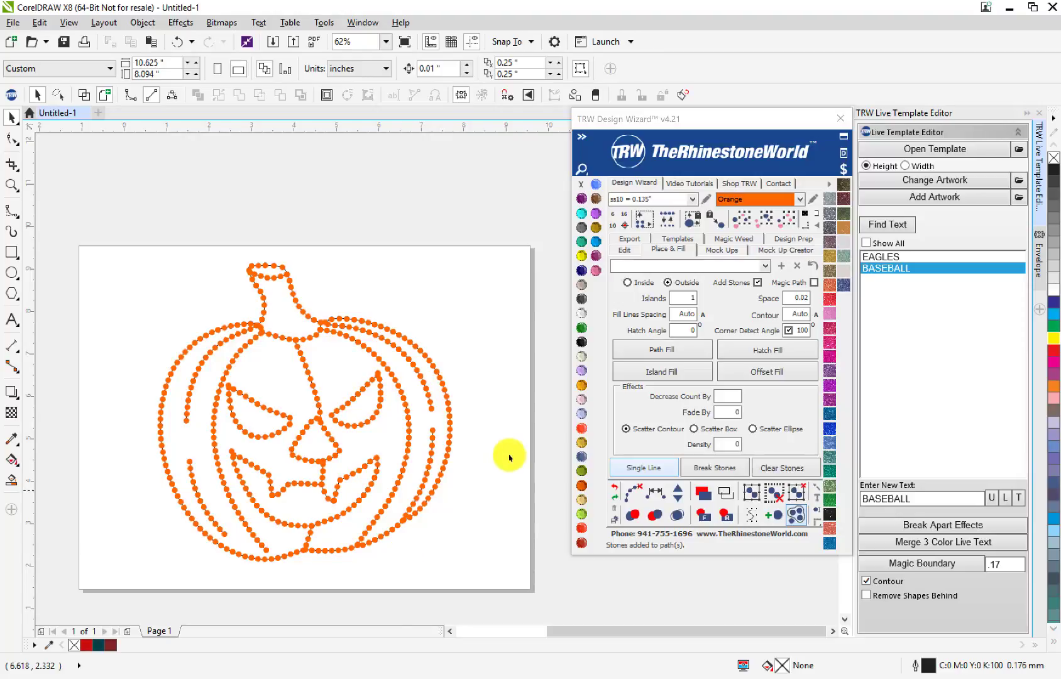
{"action": "key", "text": "ctrl+z"}
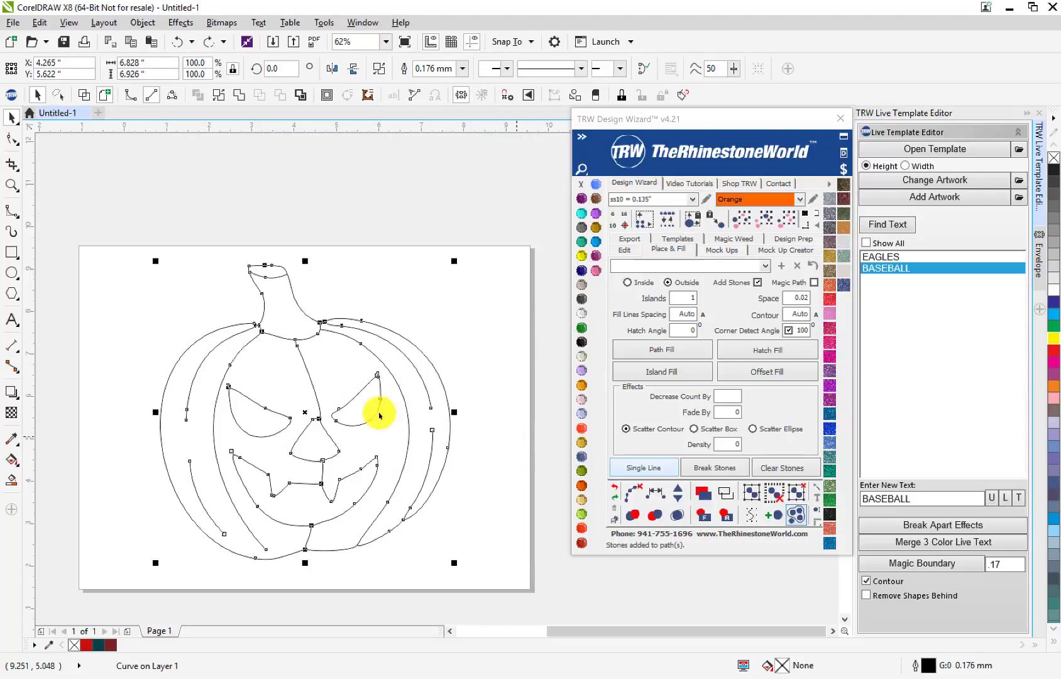
{"action": "key", "text": "ctrl+z"}
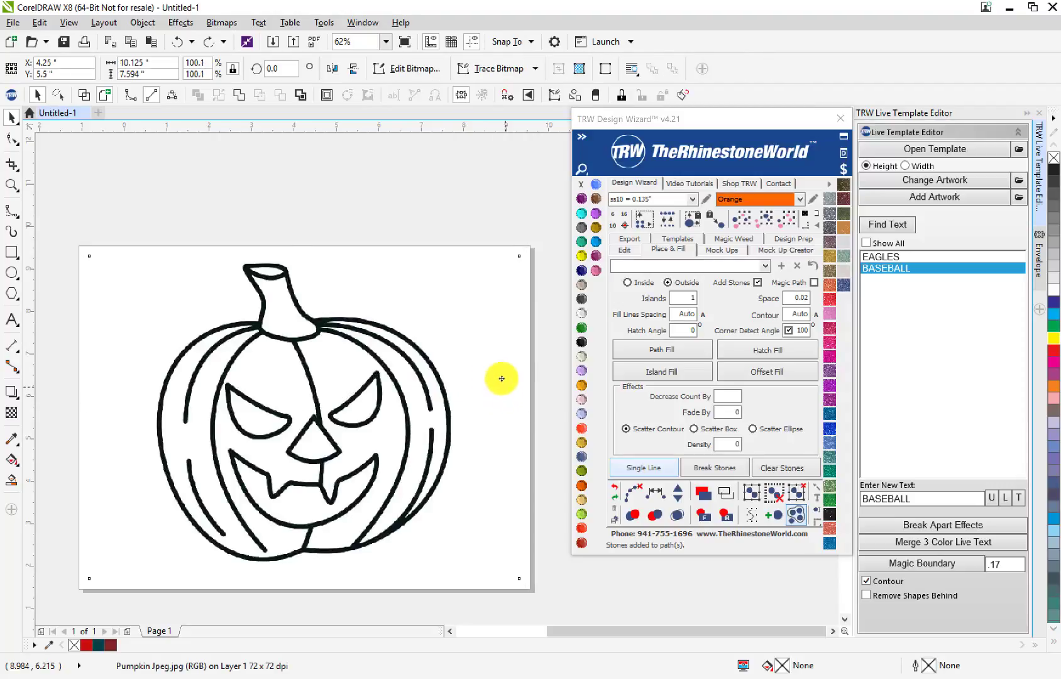
- Shift the pumpkin image slightly and convert its linework to single lines with ss10 Orange stones
{"action": "mouse_move", "coordinate": [407, 386]}
{"action": "left_mouse_down"}
{"action": "mouse_move", "coordinate": [414, 371]}
{"action": "mouse_move", "coordinate": [414, 393]}
{"action": "left_mouse_up"}
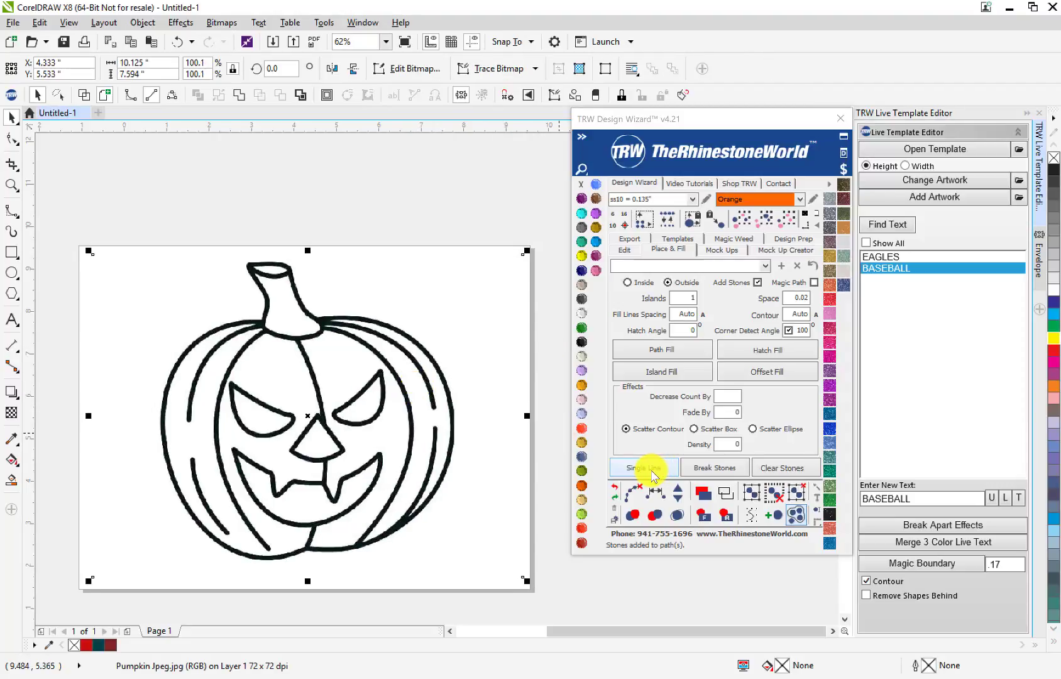
{"action": "left_click", "coordinate": [652, 471]}
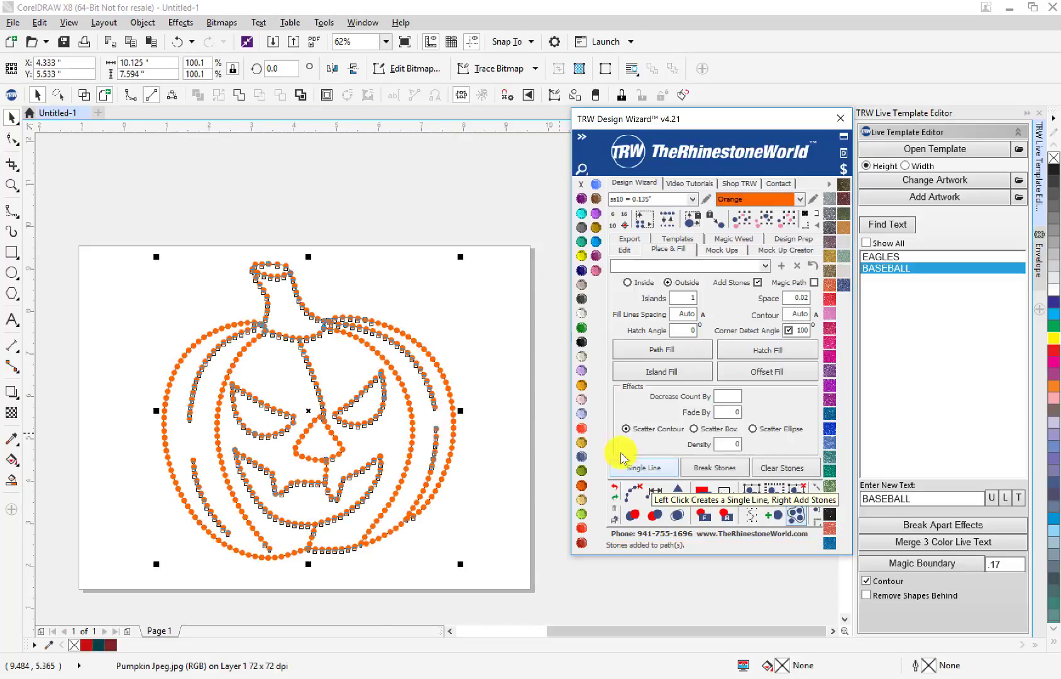
{"action": "left_click", "coordinate": [432, 217]}
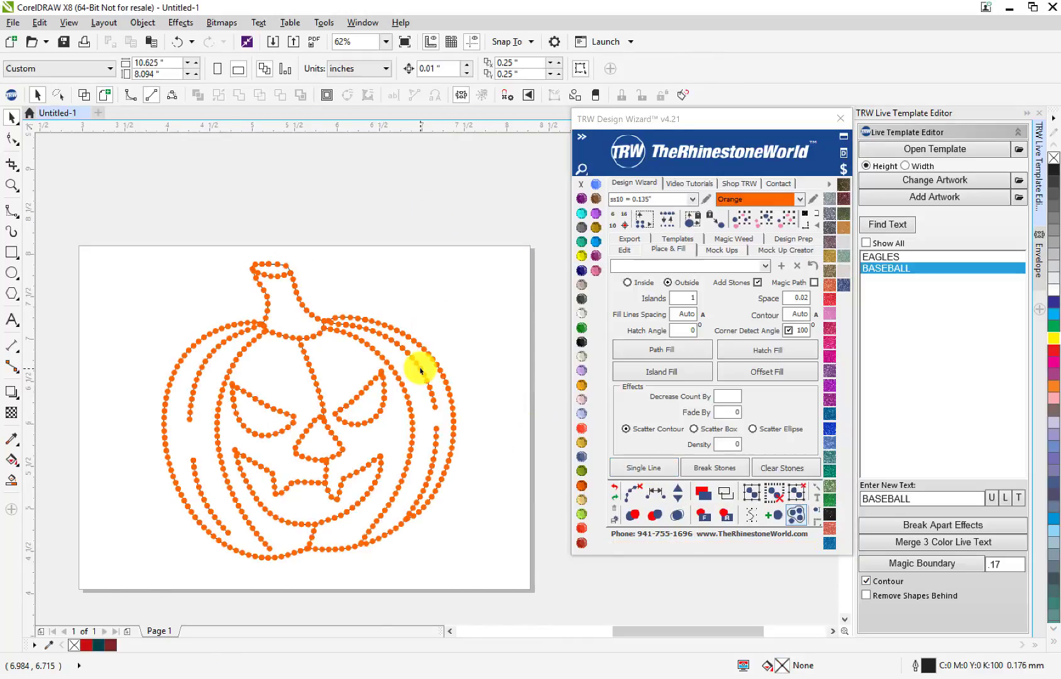
- Select the entire pumpkin stone outline and clear the paths from it
{"action": "scroll", "coordinate": [417, 366], "scroll_direction": "up", "scroll_amount": 3}
{"action": "scroll", "coordinate": [417, 367], "scroll_direction": "down", "scroll_amount": 3}
{"action": "left_click_drag", "start_coordinate": [457, 204], "coordinate": [100, 573]}
{"action": "left_click", "coordinate": [631, 499]}
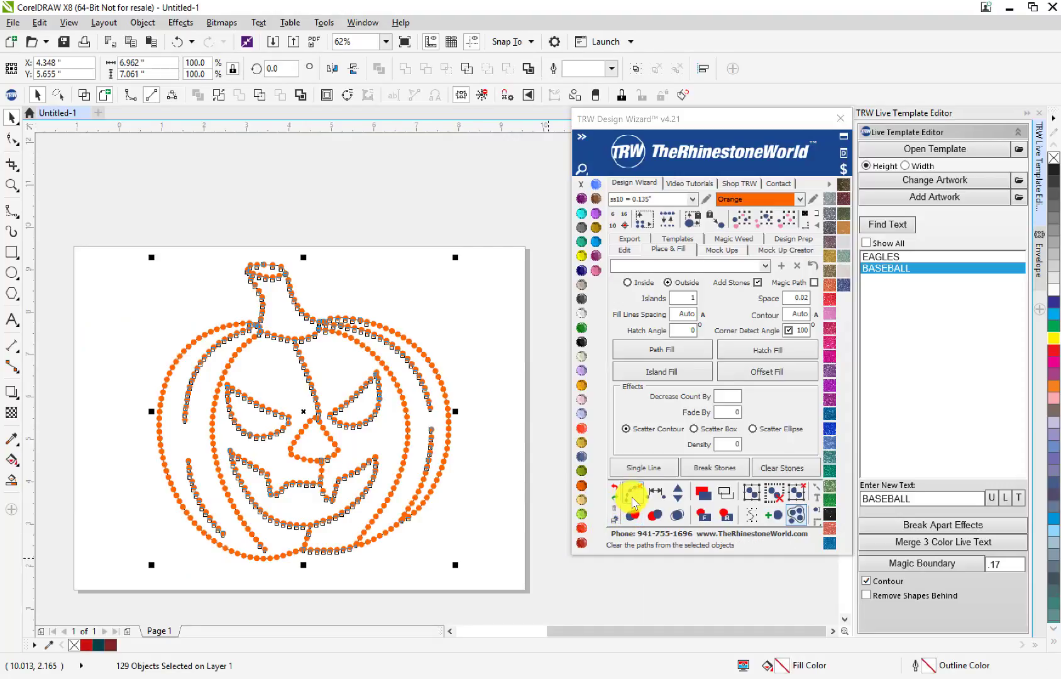
{"action": "left_click", "coordinate": [341, 355]}
- Examine the spacing of the orange stones around the top of the pumpkin's stem, and view the whole design
{"action": "scroll", "coordinate": [250, 269], "scroll_direction": "up", "scroll_amount": 2}
{"action": "scroll", "coordinate": [250, 268], "scroll_direction": "up", "scroll_amount": 4}
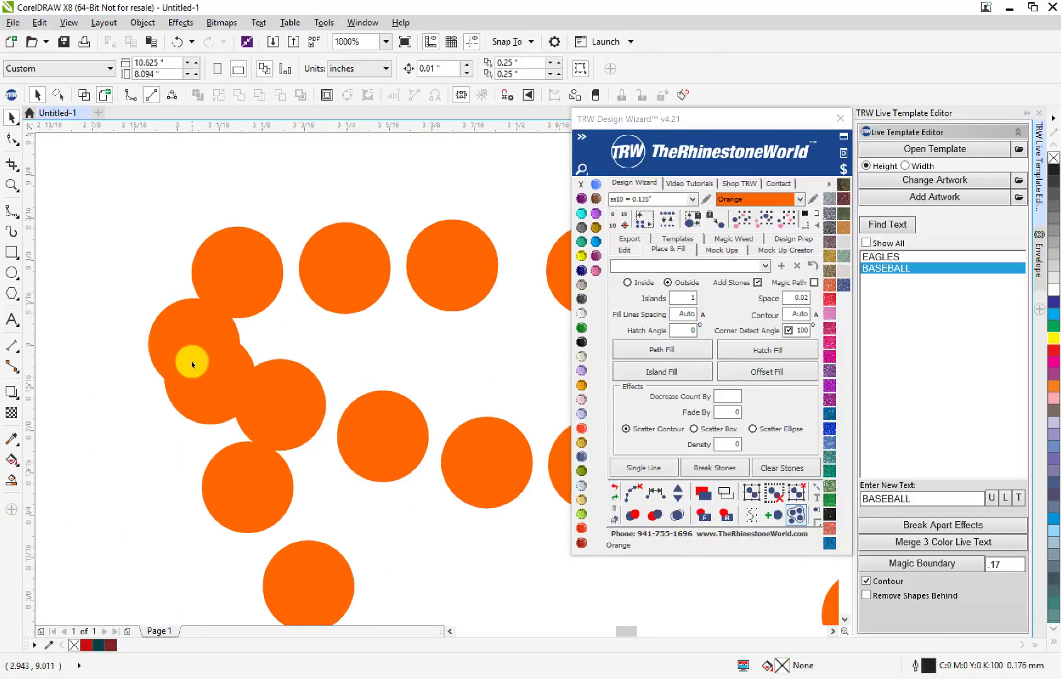
{"action": "scroll", "coordinate": [189, 362], "scroll_direction": "down", "scroll_amount": 3}
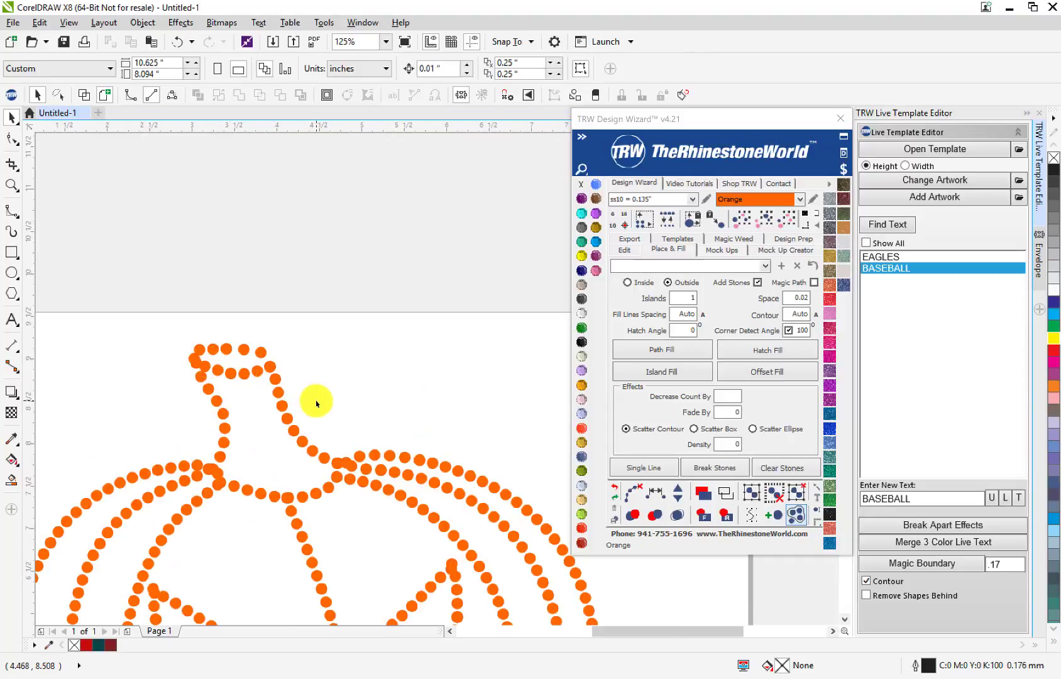
{"action": "scroll", "coordinate": [318, 402], "scroll_direction": "down", "scroll_amount": 4}
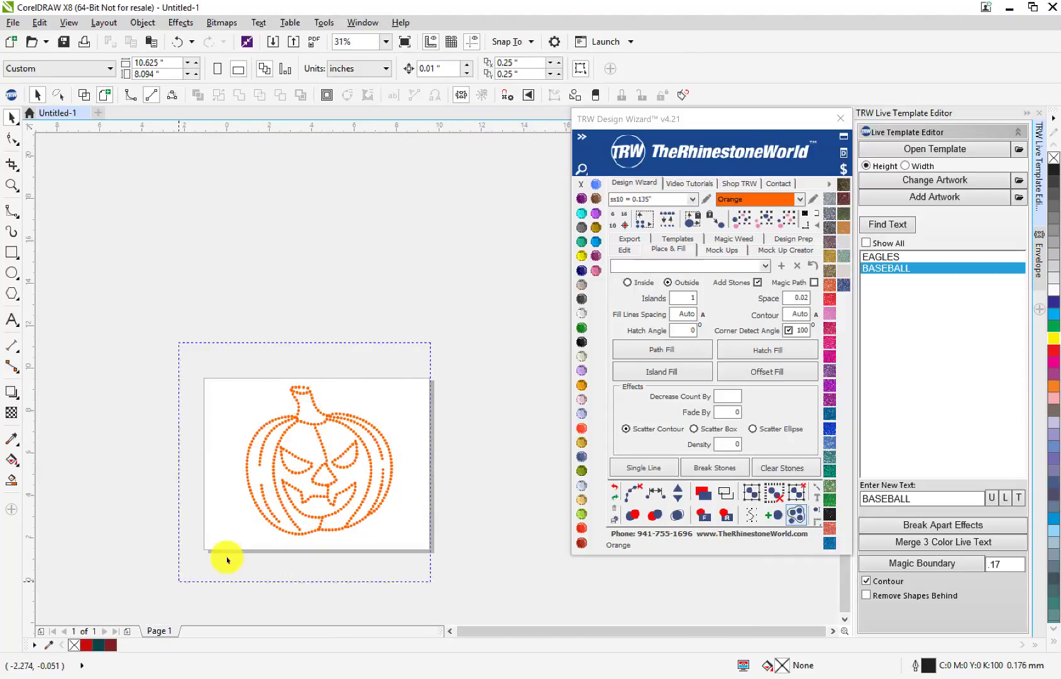
- Select the whole pumpkin outline and merge its overlapping stones, running the merge a second time on all stones
{"action": "left_click", "coordinate": [320, 492]}
{"action": "scroll", "coordinate": [327, 493], "scroll_direction": "up", "scroll_amount": 2}
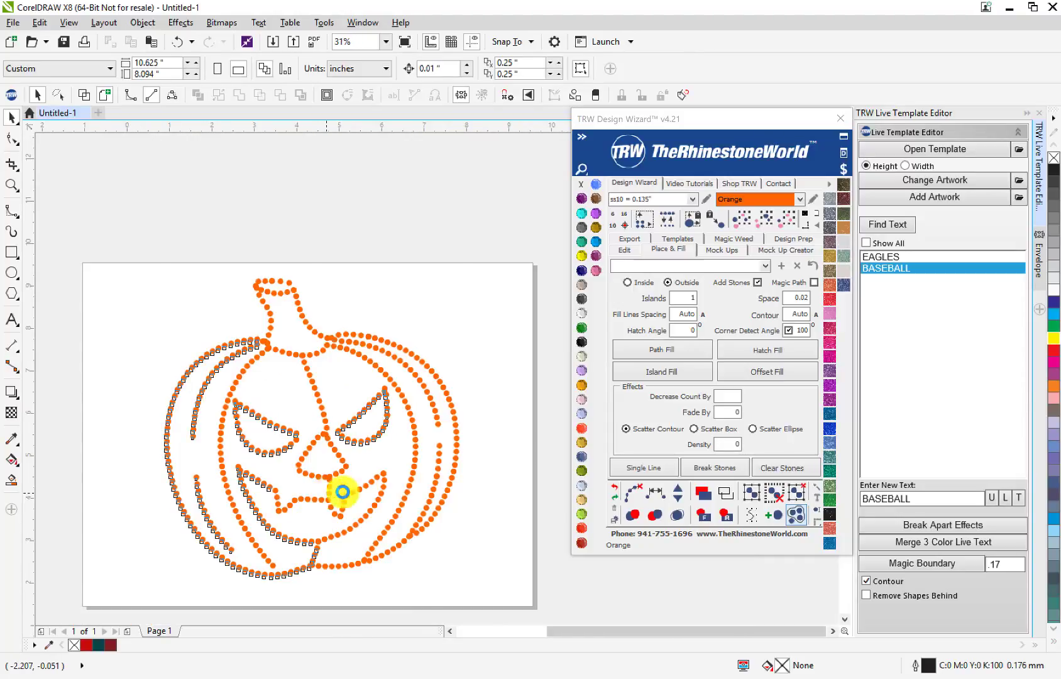
{"action": "left_click", "coordinate": [675, 516]}
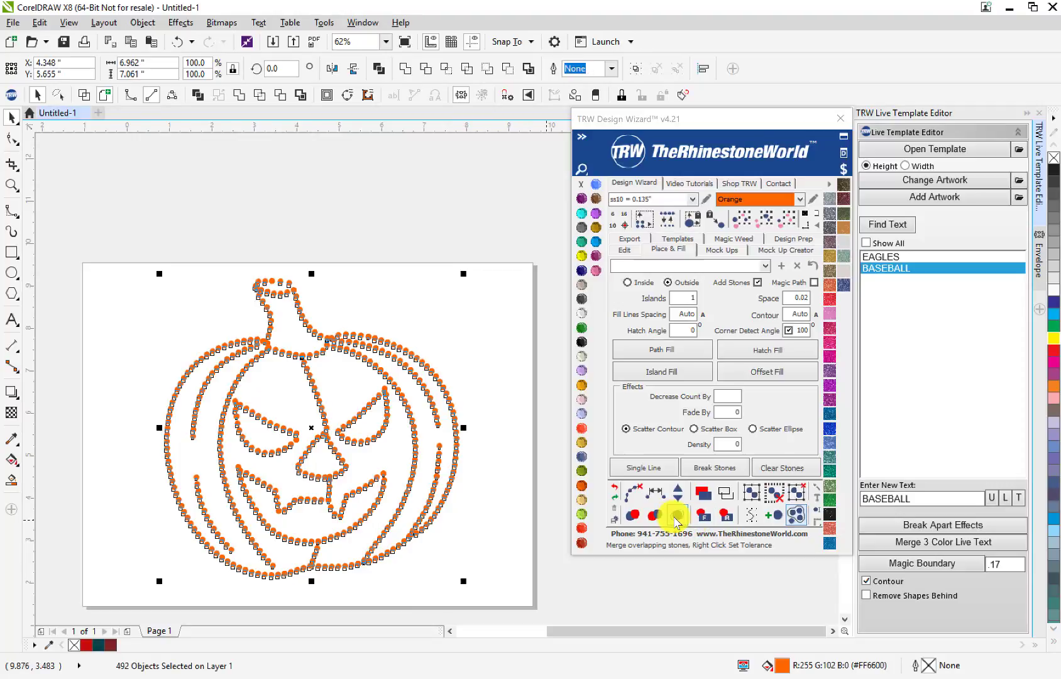
{"action": "left_click", "coordinate": [474, 518]}
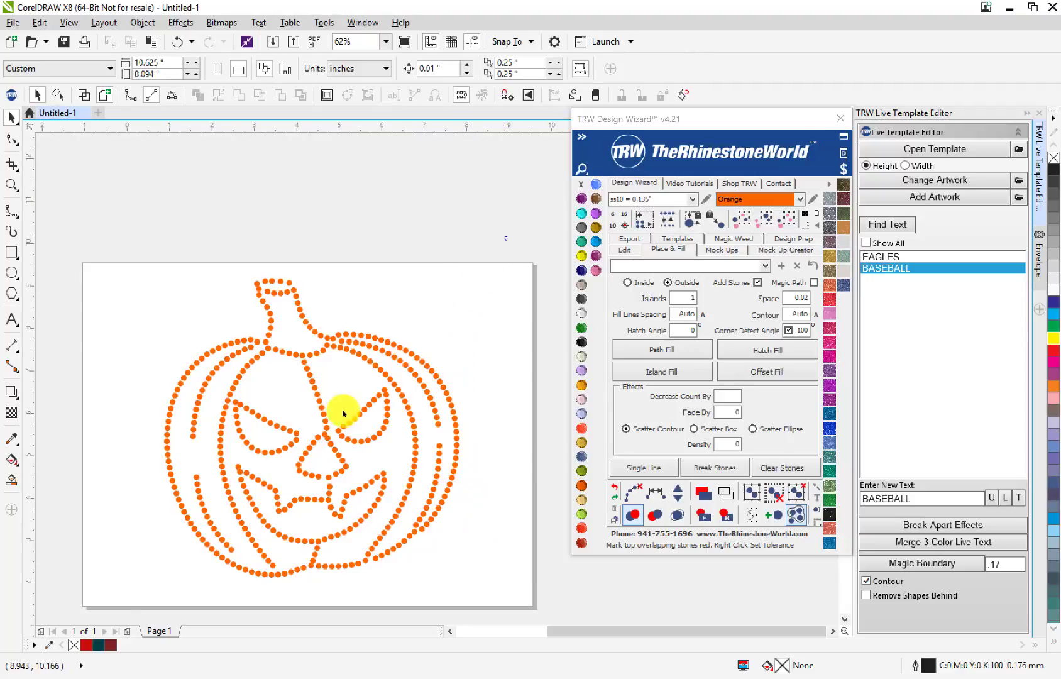
{"action": "scroll", "coordinate": [94, 619], "scroll_direction": "down", "scroll_amount": 1}
{"action": "left_click_drag", "start_coordinate": [82, 650], "coordinate": [83, 650]}
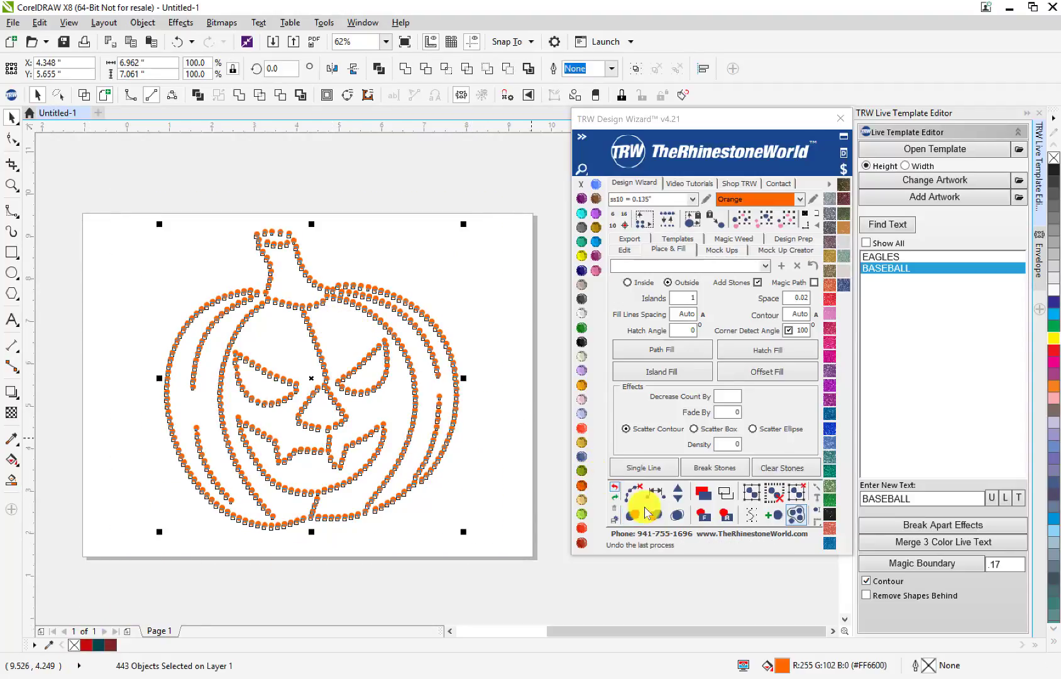
{"action": "left_click", "coordinate": [668, 518]}
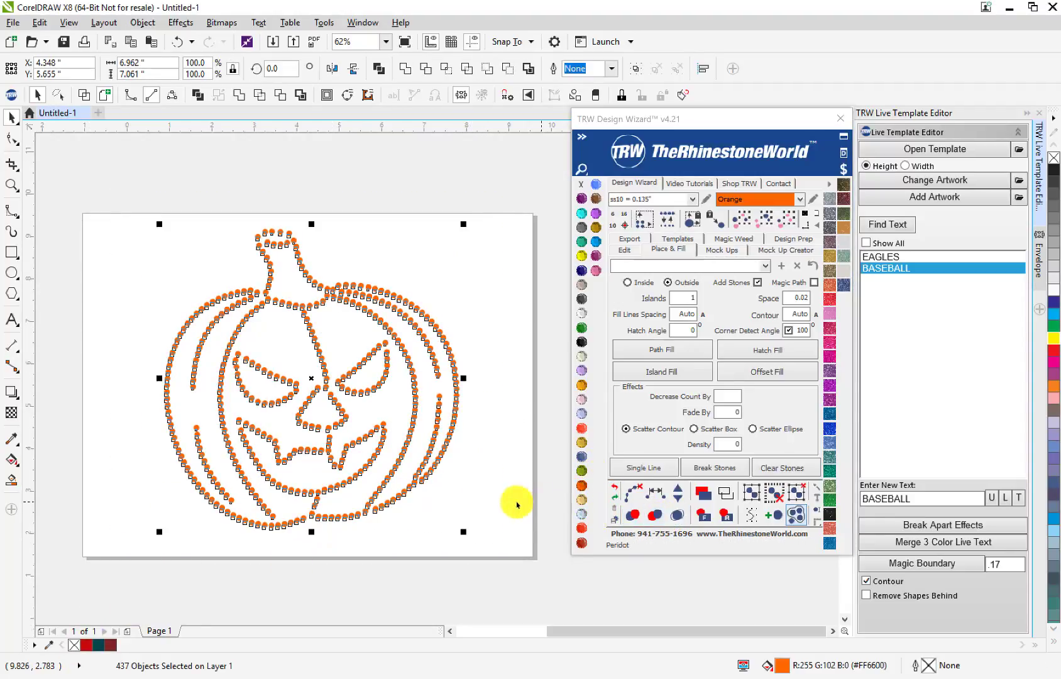
{"action": "left_click", "coordinate": [398, 512]}
- Examine the stone spacing at the pumpkin's lower line junctions, around the stem and at the gap in the right inner rib line
{"action": "scroll", "coordinate": [399, 511], "scroll_direction": "up", "scroll_amount": 2}
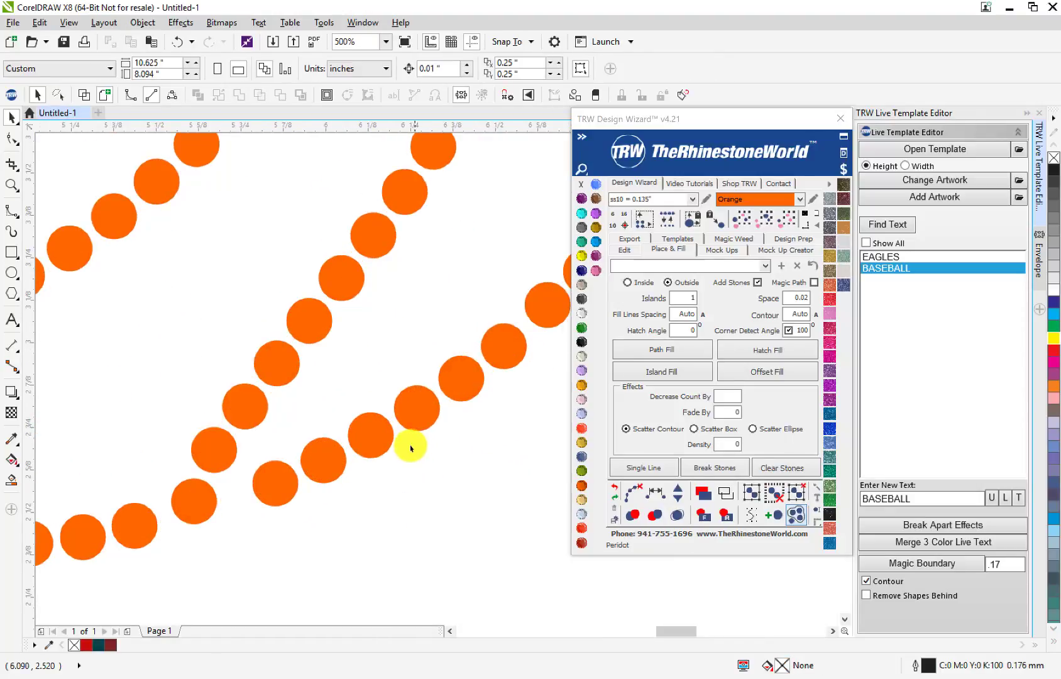
{"action": "scroll", "coordinate": [474, 397], "scroll_direction": "down", "scroll_amount": 2}
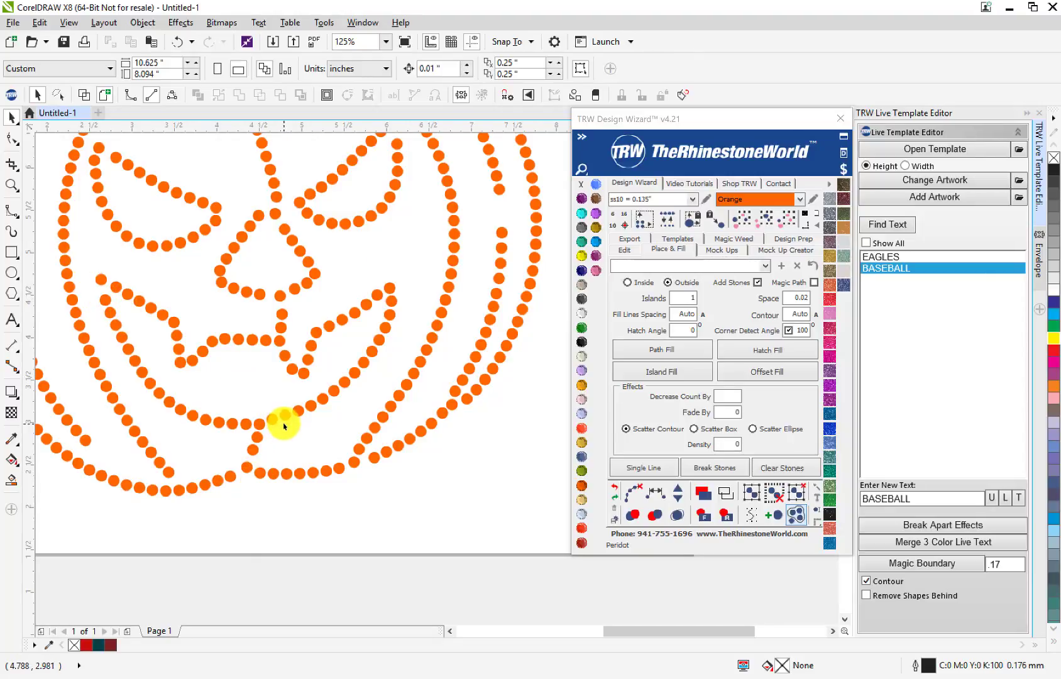
{"action": "scroll", "coordinate": [407, 450], "scroll_direction": "down", "scroll_amount": 2}
{"action": "scroll", "coordinate": [282, 173], "scroll_direction": "up", "scroll_amount": 2}
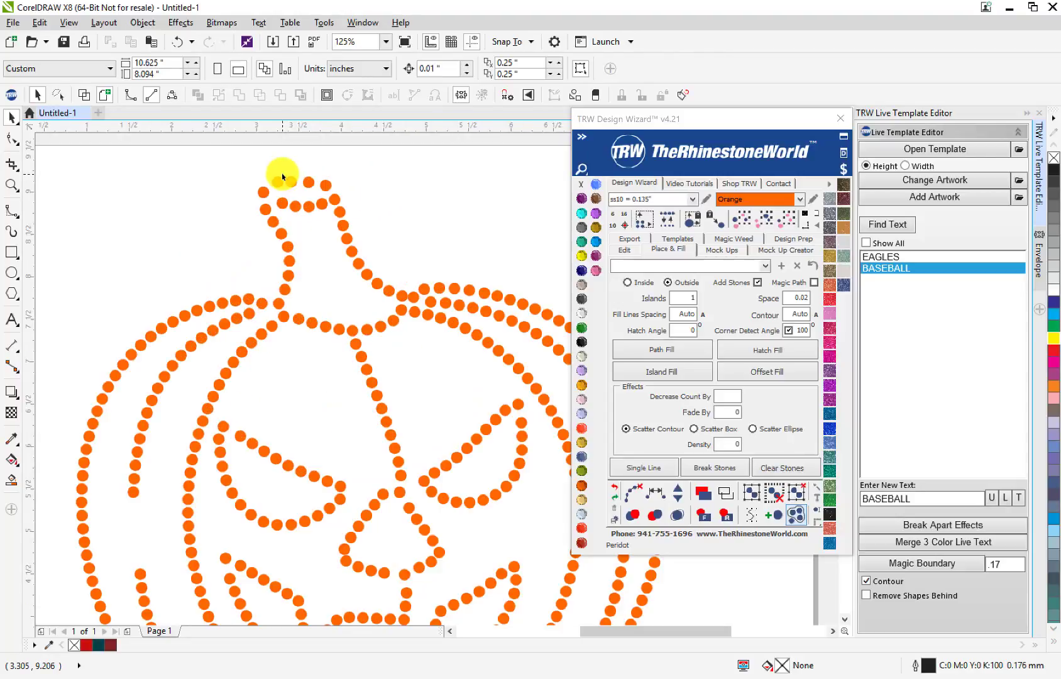
{"action": "scroll", "coordinate": [291, 260], "scroll_direction": "down", "scroll_amount": 2}
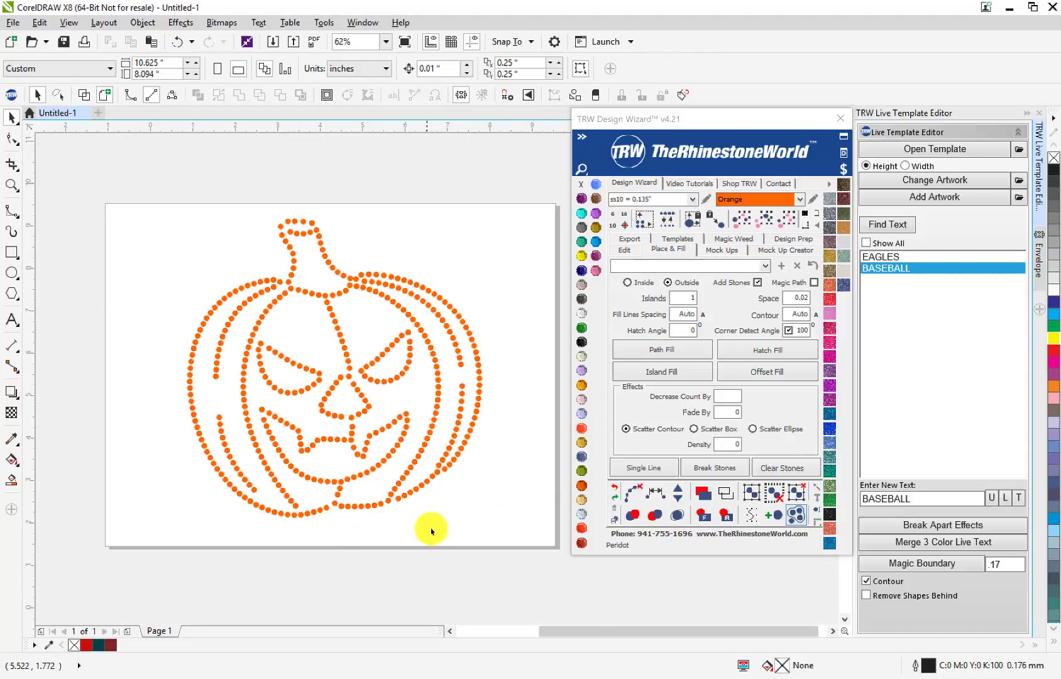
{"action": "scroll", "coordinate": [431, 531], "scroll_direction": "up", "scroll_amount": 2}
{"action": "scroll", "coordinate": [369, 471], "scroll_direction": "up", "scroll_amount": 1}
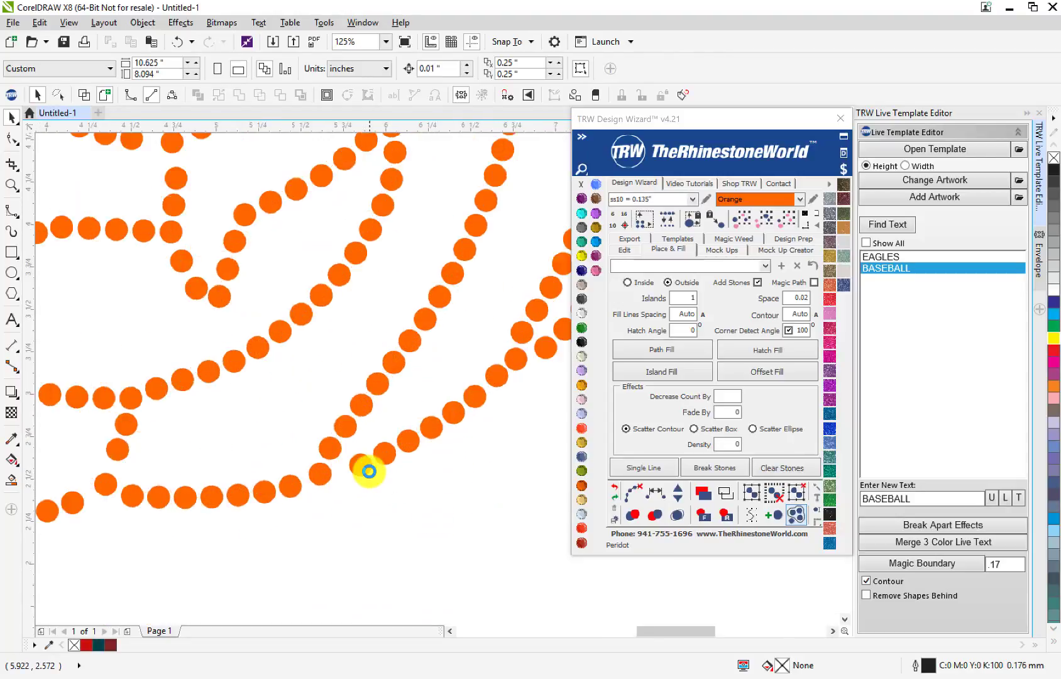
{"action": "scroll", "coordinate": [339, 462], "scroll_direction": "down", "scroll_amount": 2}
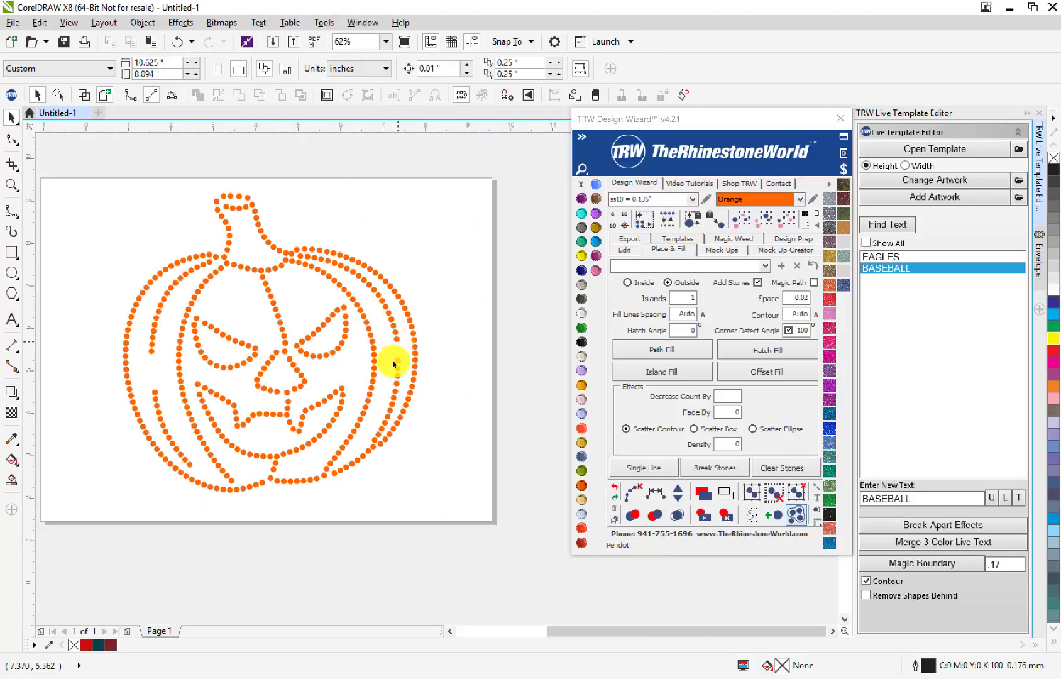
{"action": "scroll", "coordinate": [395, 349], "scroll_direction": "up", "scroll_amount": 2}
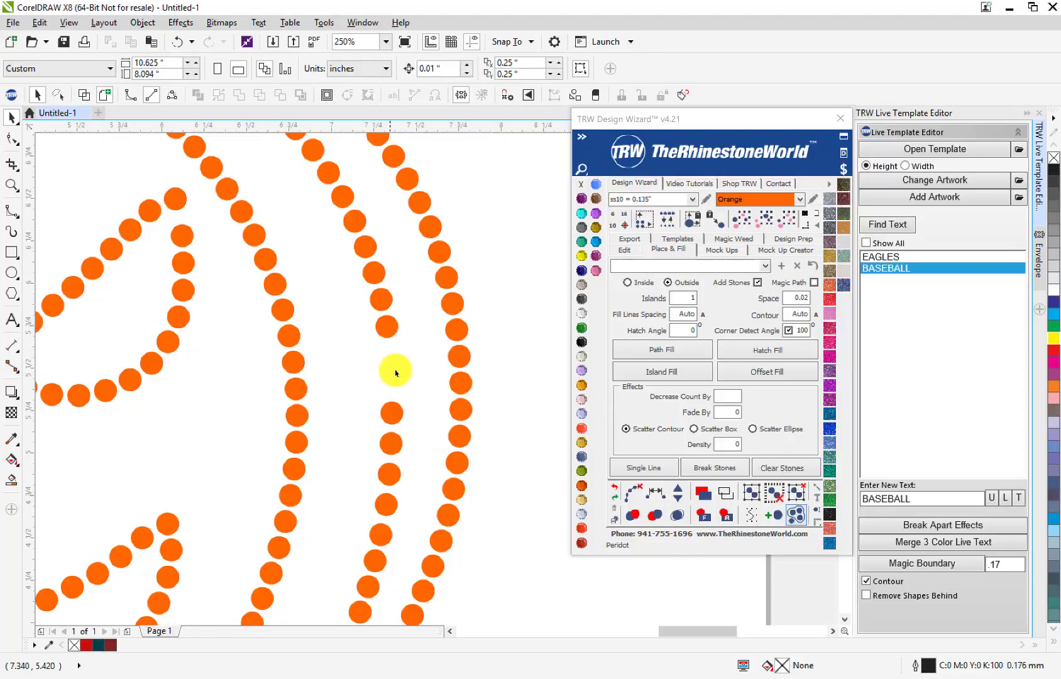
{"action": "scroll", "coordinate": [392, 366], "scroll_direction": "down", "scroll_amount": 2}
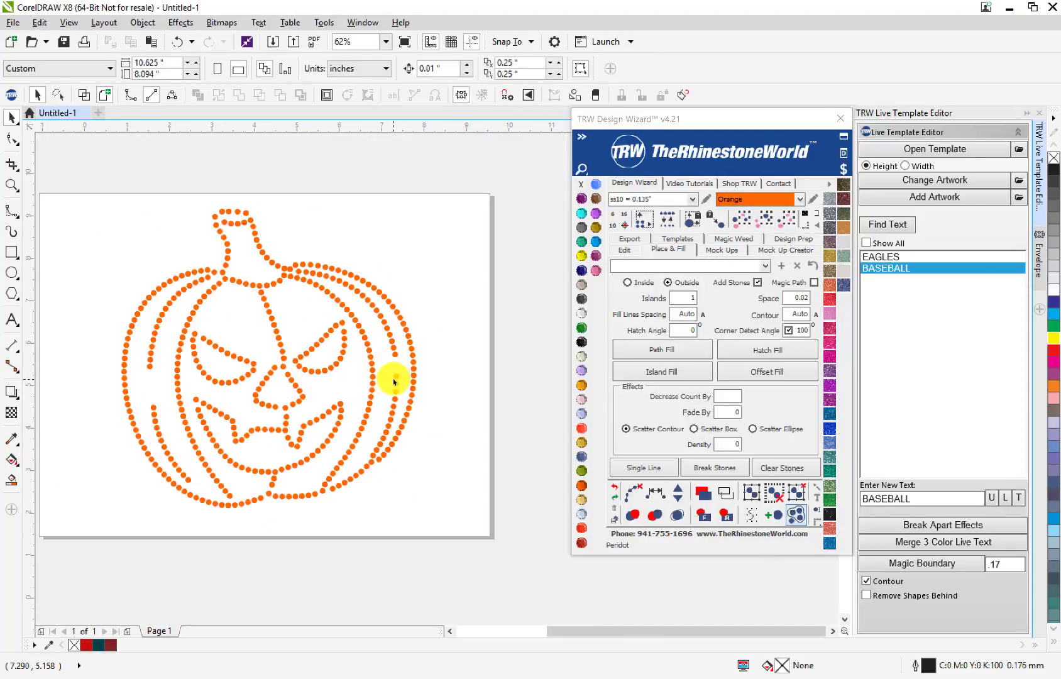
- Select the six stones above and the five stones below the gap in the pumpkin's right inner rib line
{"action": "scroll", "coordinate": [416, 357], "scroll_direction": "up", "scroll_amount": 1}
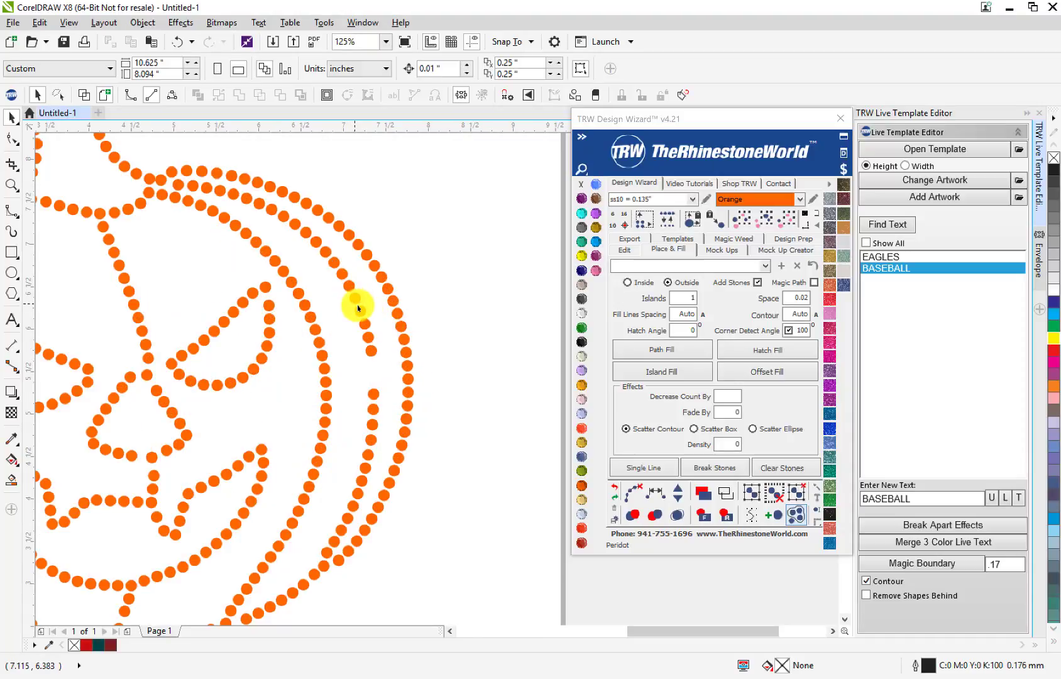
{"action": "scroll", "coordinate": [357, 302], "scroll_direction": "up", "scroll_amount": 1}
{"action": "left_click", "coordinate": [338, 269]}
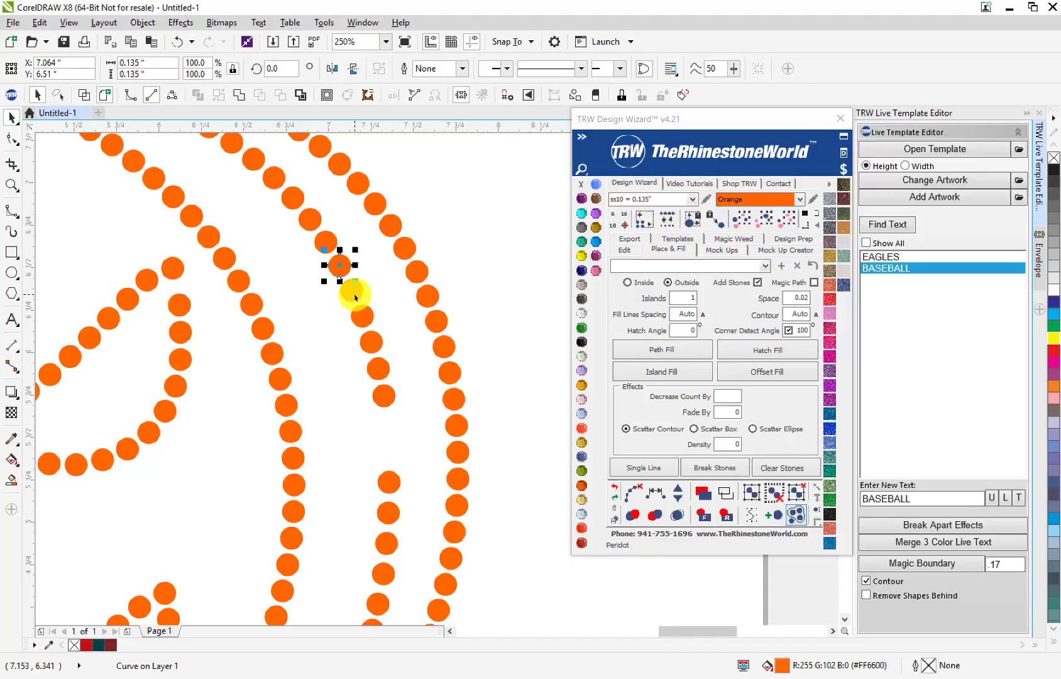
{"action": "left_click", "coordinate": [353, 292], "text": "shift"}
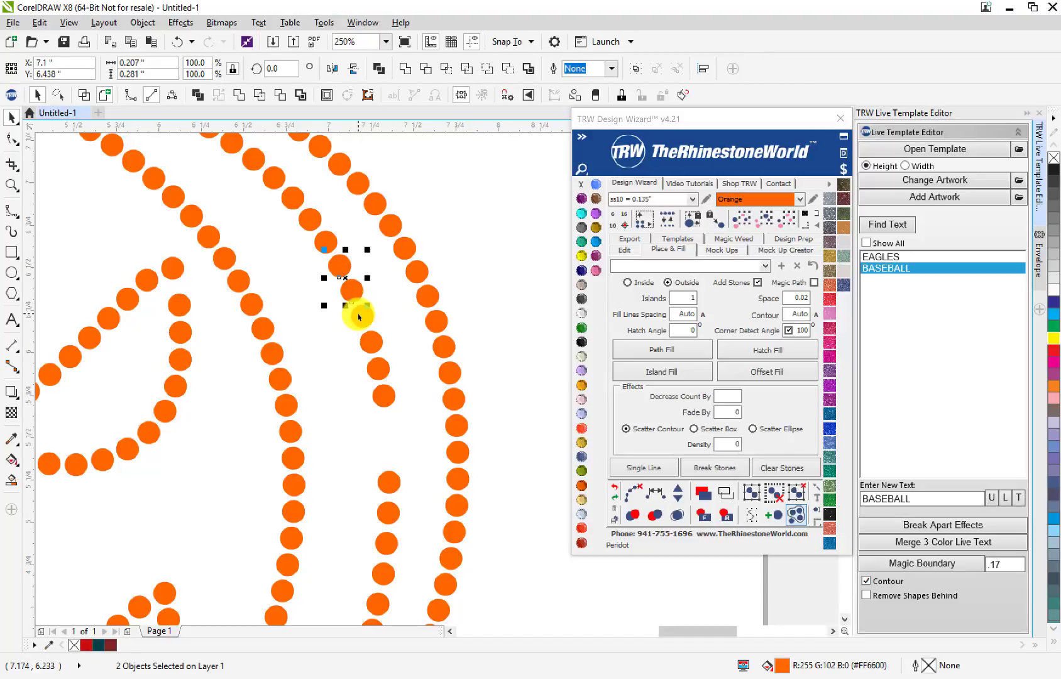
{"action": "left_click", "coordinate": [362, 316], "text": "shift"}
{"action": "left_click", "coordinate": [370, 342], "text": "shift"}
{"action": "left_click", "coordinate": [378, 369], "text": "shift"}
{"action": "left_click", "coordinate": [382, 403], "text": "shift"}
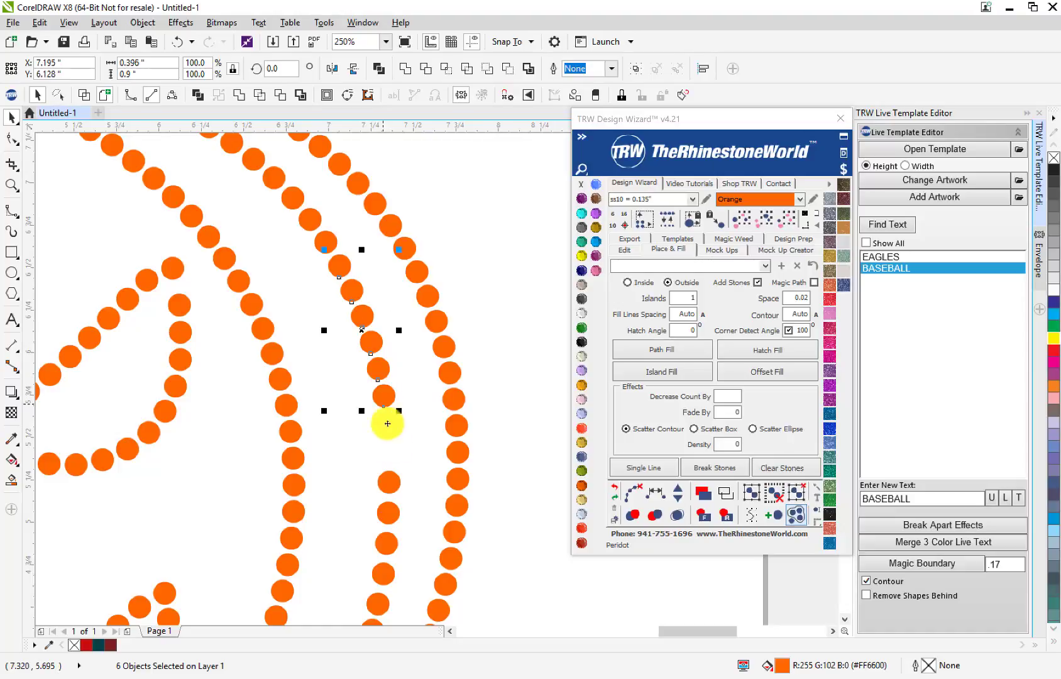
{"action": "left_click", "coordinate": [389, 482], "text": "shift"}
{"action": "left_click", "coordinate": [387, 511], "text": "shift"}
{"action": "left_click", "coordinate": [387, 543], "text": "shift"}
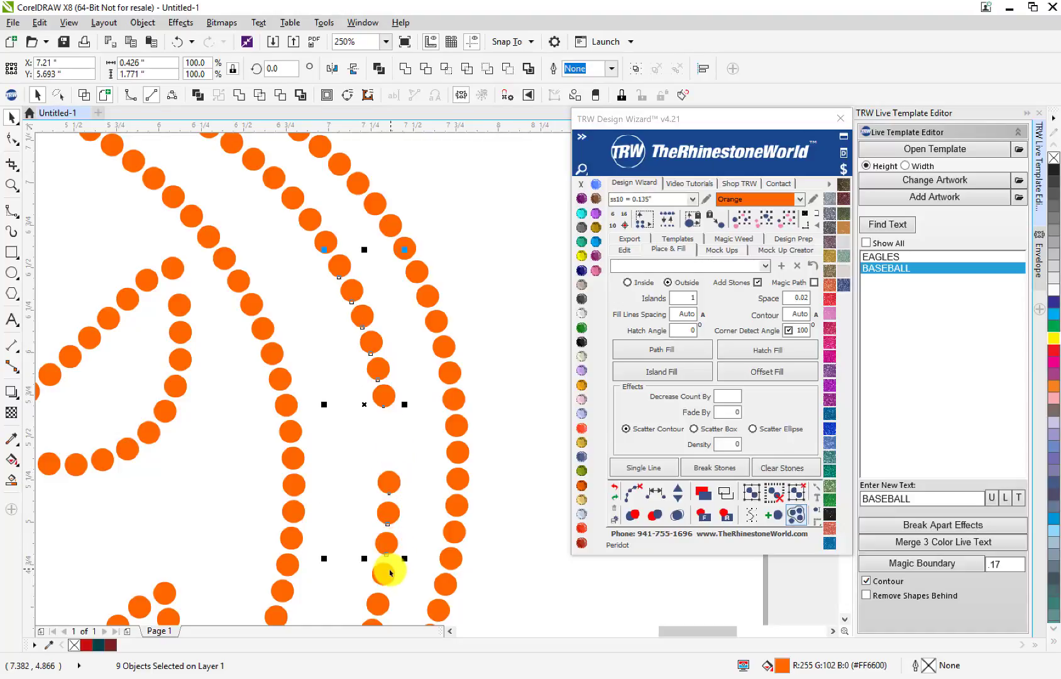
{"action": "left_click", "coordinate": [384, 572], "text": "shift"}
{"action": "left_click", "coordinate": [386, 605], "text": "shift"}
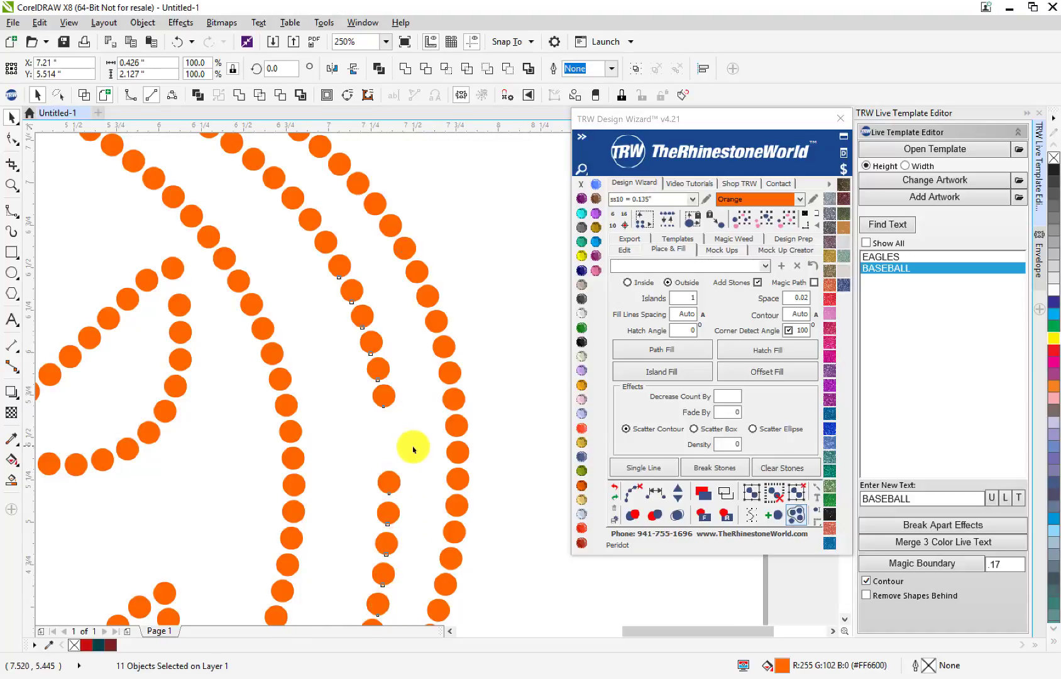
{"action": "scroll", "coordinate": [410, 533], "scroll_direction": "down", "scroll_amount": 2}
{"action": "scroll", "coordinate": [412, 531], "scroll_direction": "up", "scroll_amount": 2}
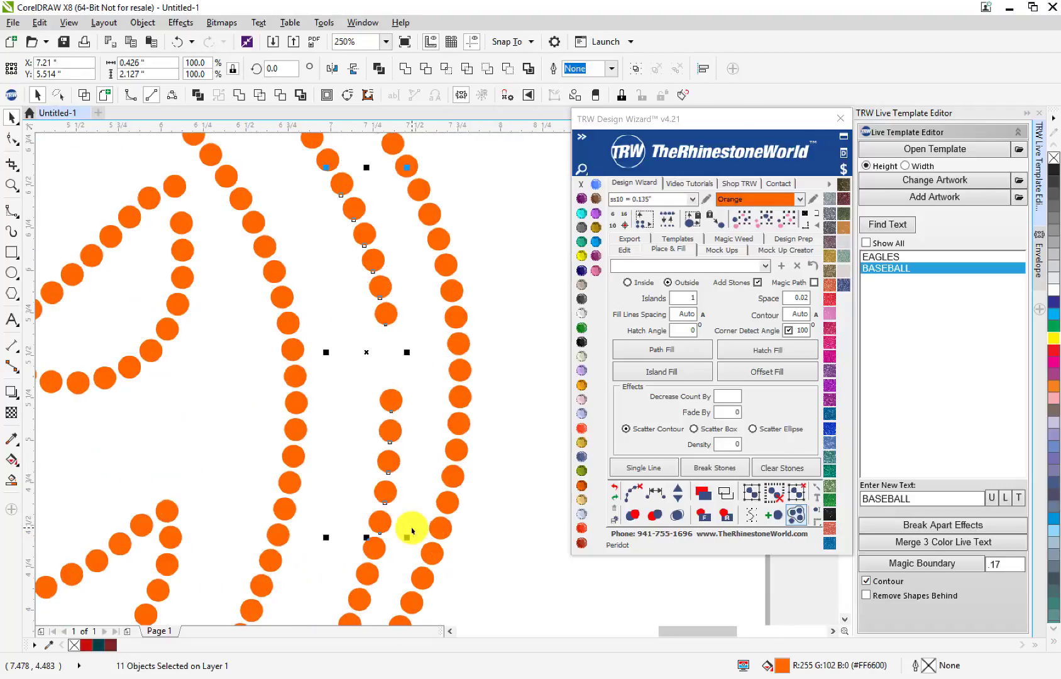
- Redistribute the selected stones evenly along one curve with two extra stones to close the gap, and clear the path
{"action": "left_click", "coordinate": [656, 500]}
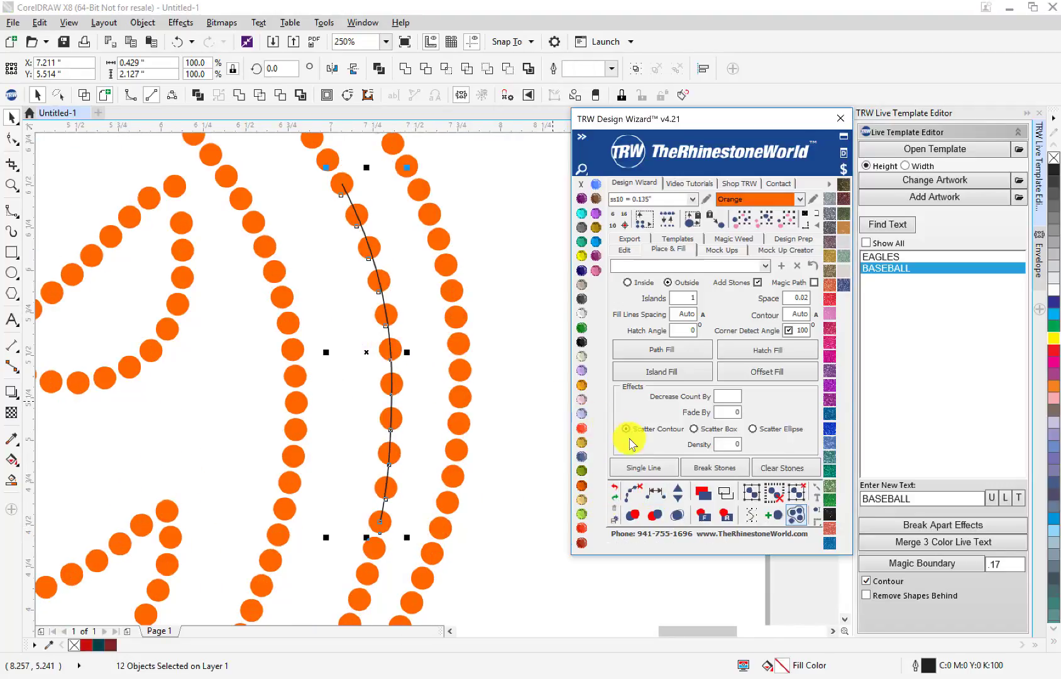
{"action": "left_click", "coordinate": [684, 493]}
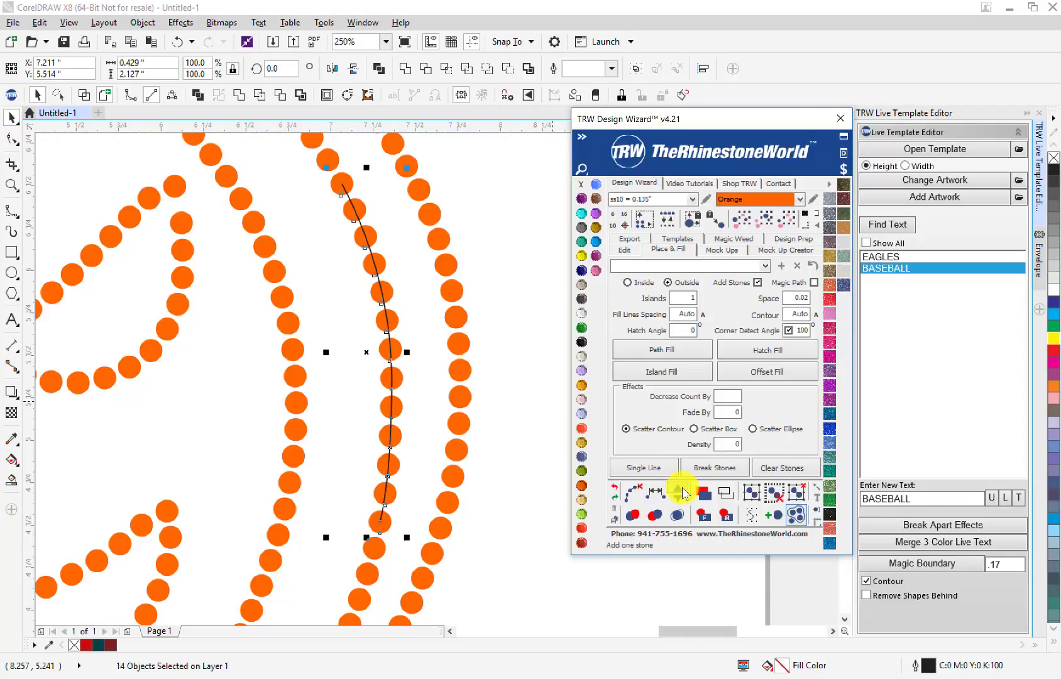
{"action": "left_click", "coordinate": [684, 494]}
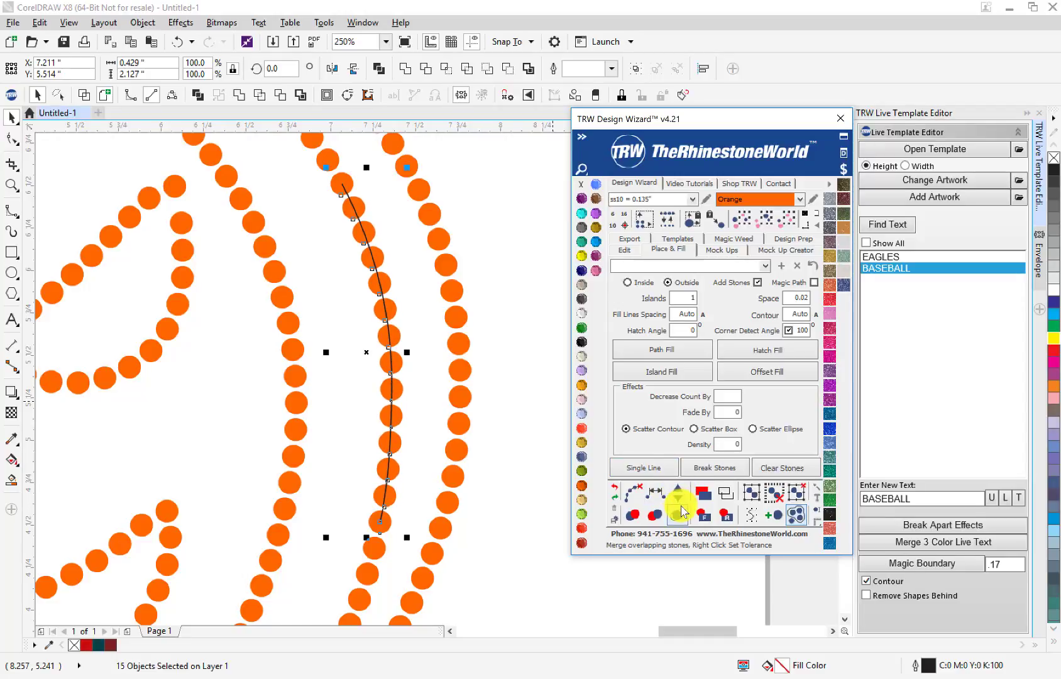
{"action": "left_click", "coordinate": [680, 499]}
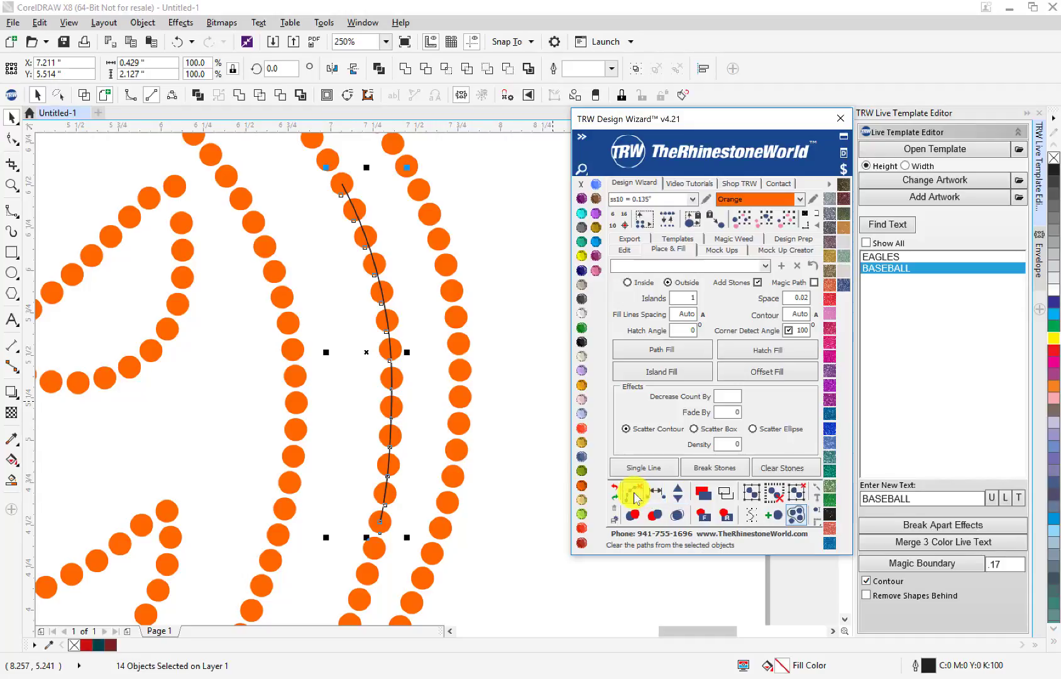
{"action": "left_click", "coordinate": [530, 445]}
{"action": "scroll", "coordinate": [465, 418], "scroll_direction": "down", "scroll_amount": 5}
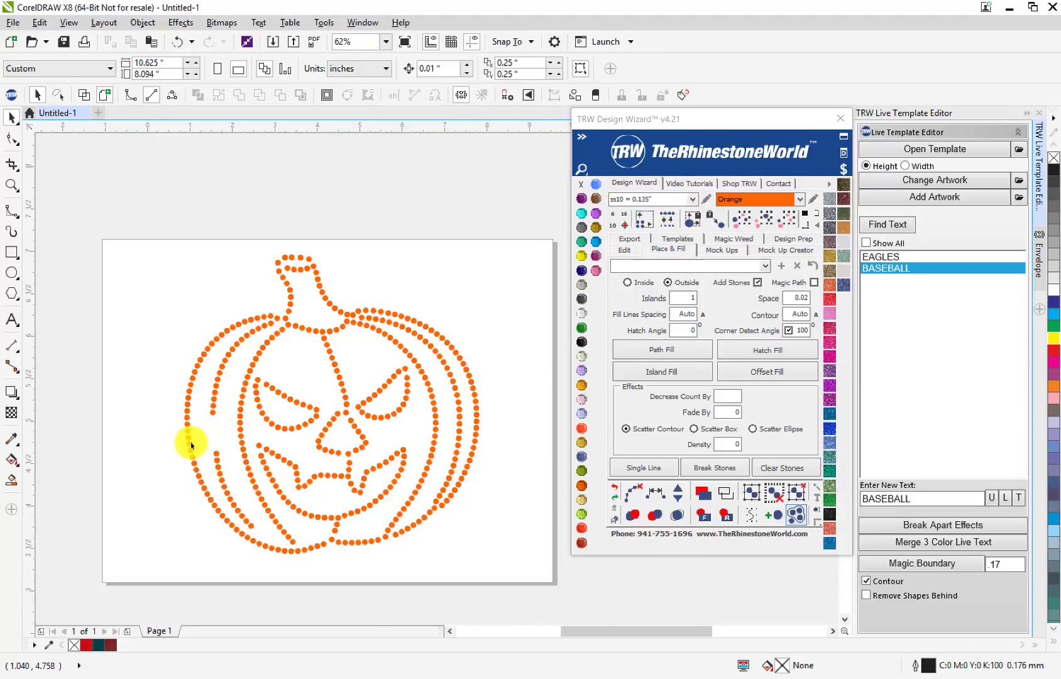
- Activate the Freehand Pick tool, and return to the standard Pick tool
{"action": "scroll", "coordinate": [189, 438], "scroll_direction": "up", "scroll_amount": 3}
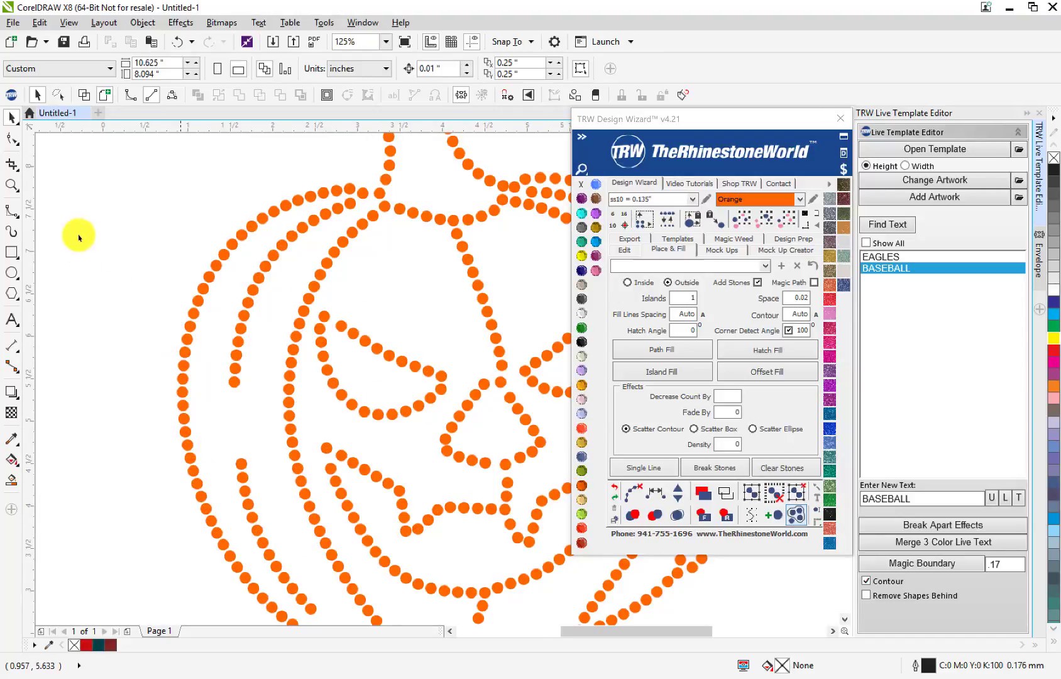
{"action": "left_click", "coordinate": [9, 119]}
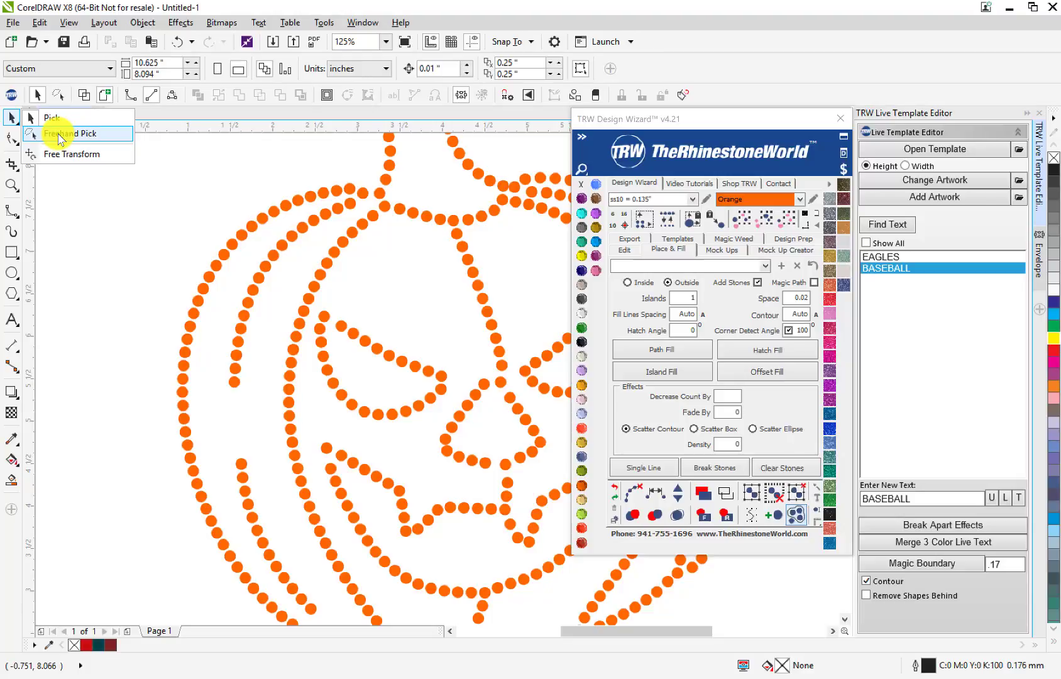
{"action": "left_click", "coordinate": [60, 137]}
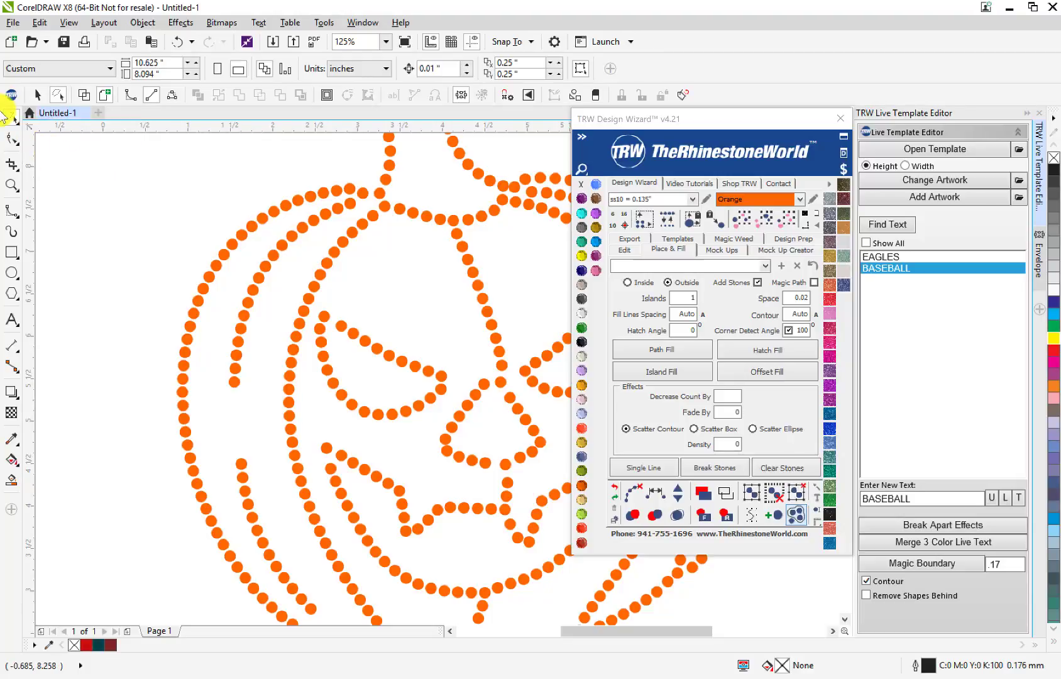
{"action": "scroll", "coordinate": [230, 303], "scroll_direction": "down", "scroll_amount": 2}
{"action": "scroll", "coordinate": [242, 307], "scroll_direction": "up", "scroll_amount": 2}
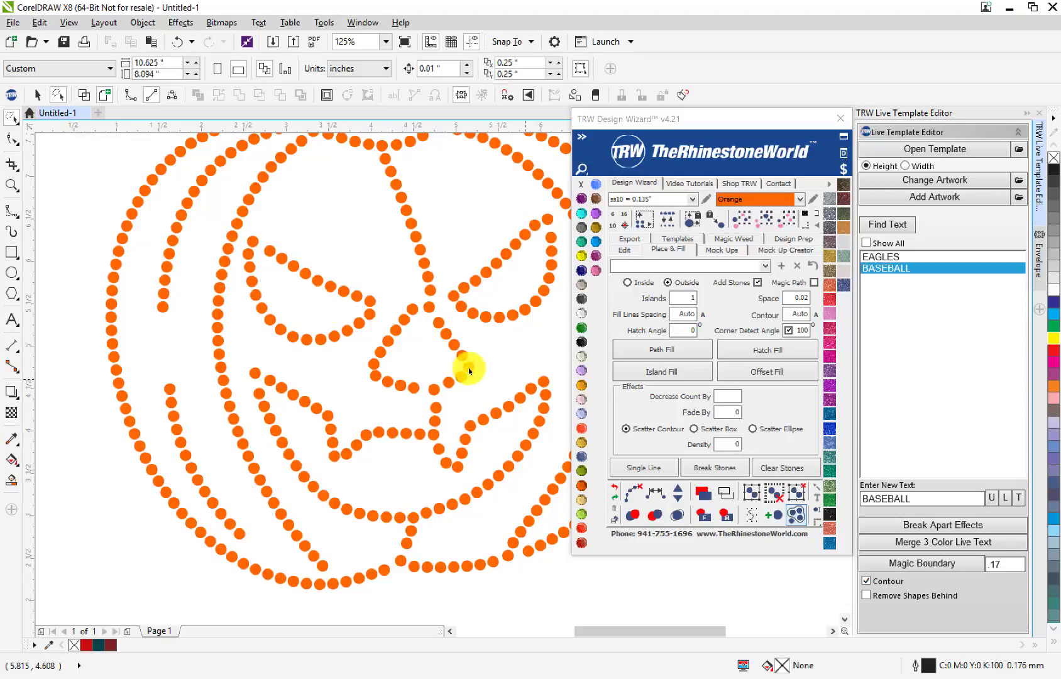
{"action": "scroll", "coordinate": [434, 363], "scroll_direction": "down", "scroll_amount": 2}
{"action": "scroll", "coordinate": [481, 363], "scroll_direction": "up", "scroll_amount": 2}
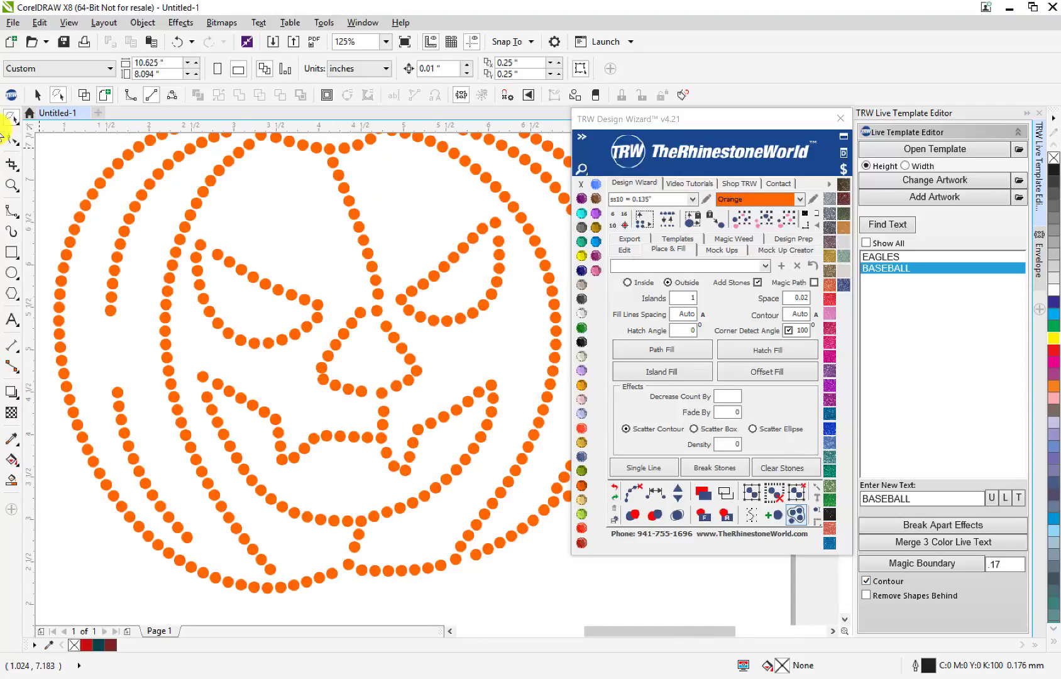
{"action": "left_click", "coordinate": [22, 124]}
{"action": "left_click", "coordinate": [28, 117]}
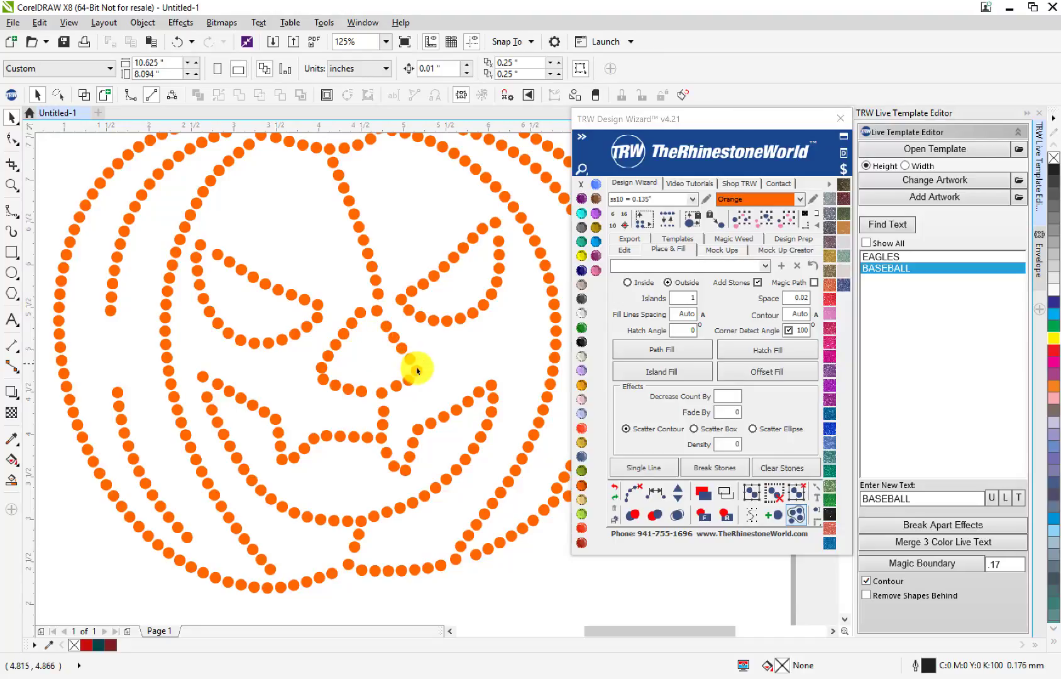
- Select the stones around the pumpkin's nose with a rectangular area, recolour them TRW Blue, and undo the recolouring
{"action": "scroll", "coordinate": [417, 369], "scroll_direction": "up", "scroll_amount": 2}
{"action": "scroll", "coordinate": [418, 369], "scroll_direction": "down", "scroll_amount": 2}
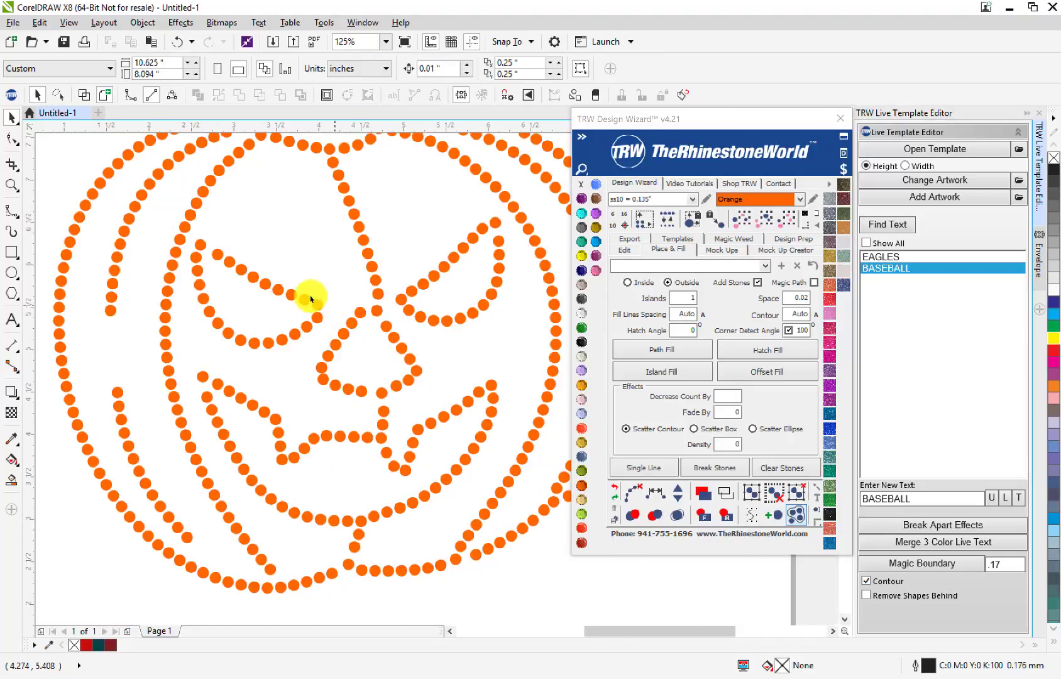
{"action": "left_click_drag", "start_coordinate": [308, 292], "coordinate": [444, 408]}
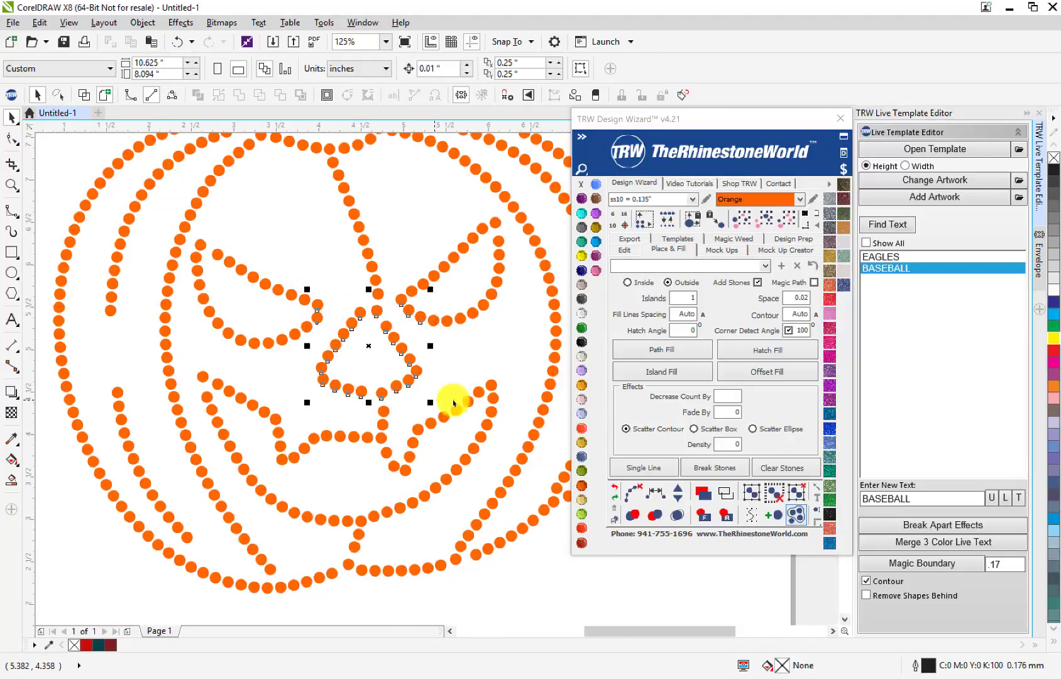
{"action": "left_click", "coordinate": [595, 243]}
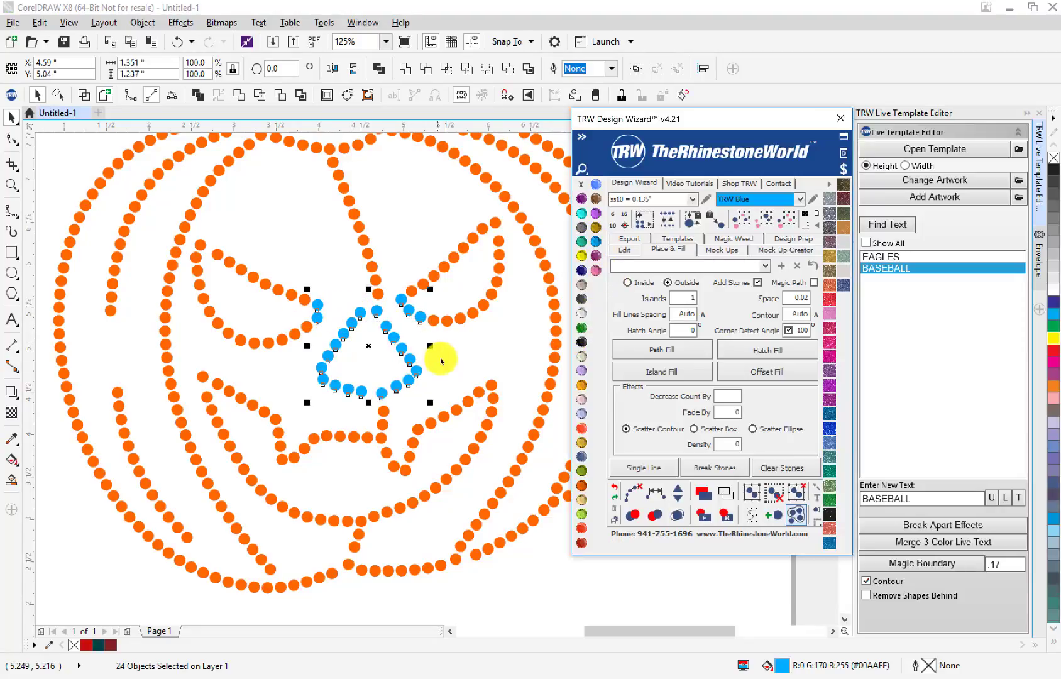
{"action": "left_click", "coordinate": [443, 366]}
{"action": "key", "text": "ctrl+z"}
{"action": "left_click", "coordinate": [444, 366]}
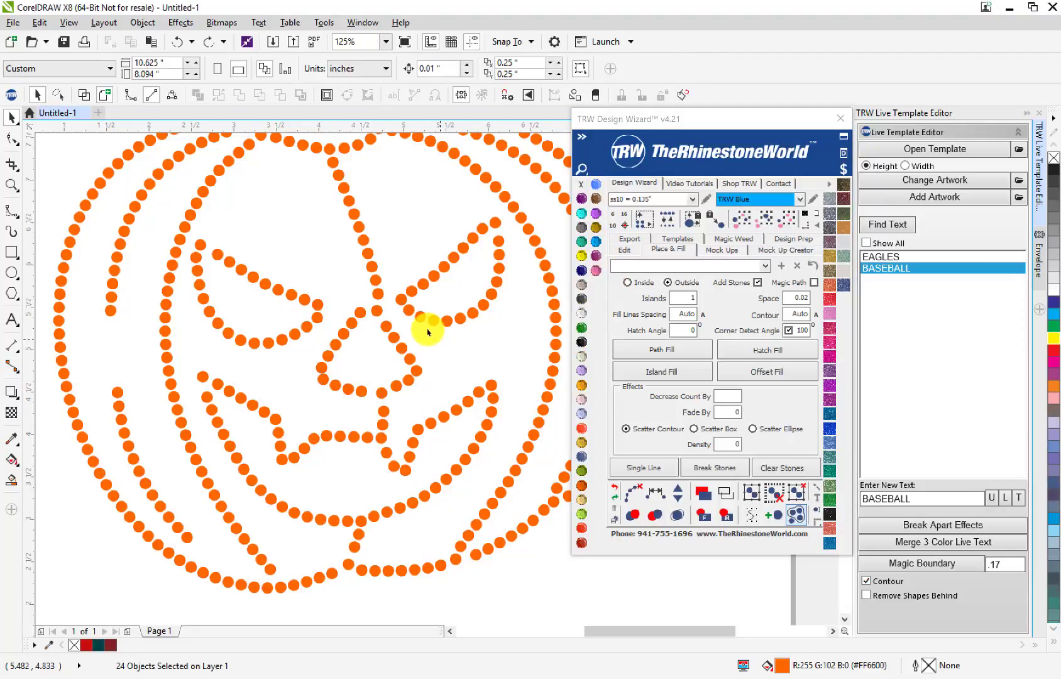
- Select the stones around the pumpkin's mouth with a rectangular area, recolour them TRW Blue, and undo the recolouring
{"action": "scroll", "coordinate": [427, 332], "scroll_direction": "down", "scroll_amount": 3}
{"action": "scroll", "coordinate": [462, 238], "scroll_direction": "up", "scroll_amount": 3}
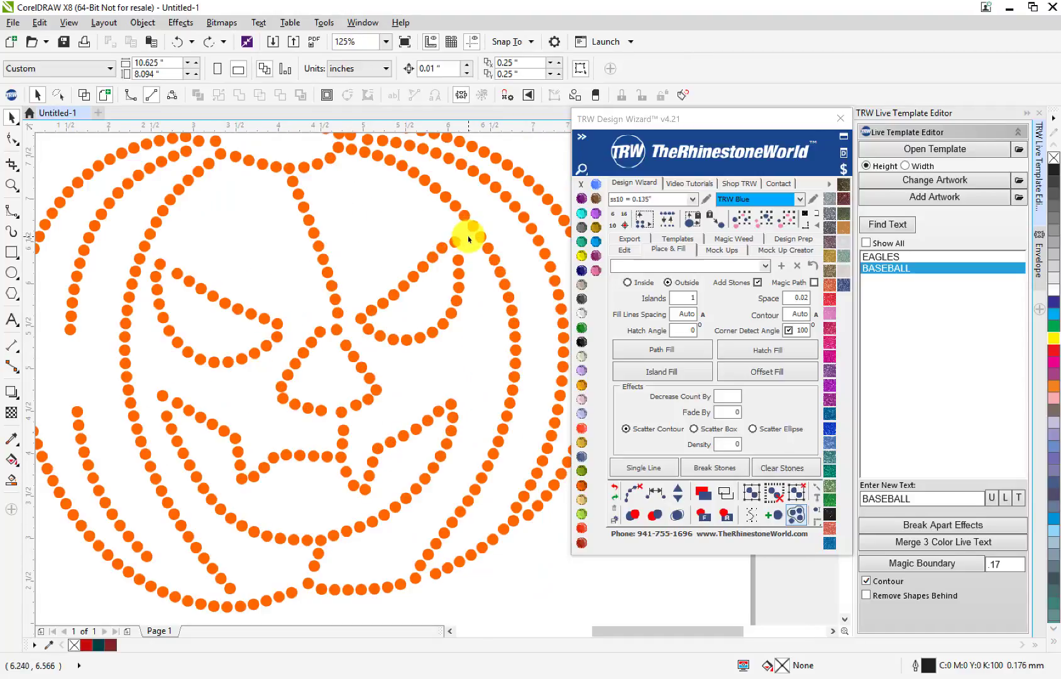
{"action": "scroll", "coordinate": [469, 238], "scroll_direction": "down", "scroll_amount": 3}
{"action": "scroll", "coordinate": [435, 402], "scroll_direction": "up", "scroll_amount": 3}
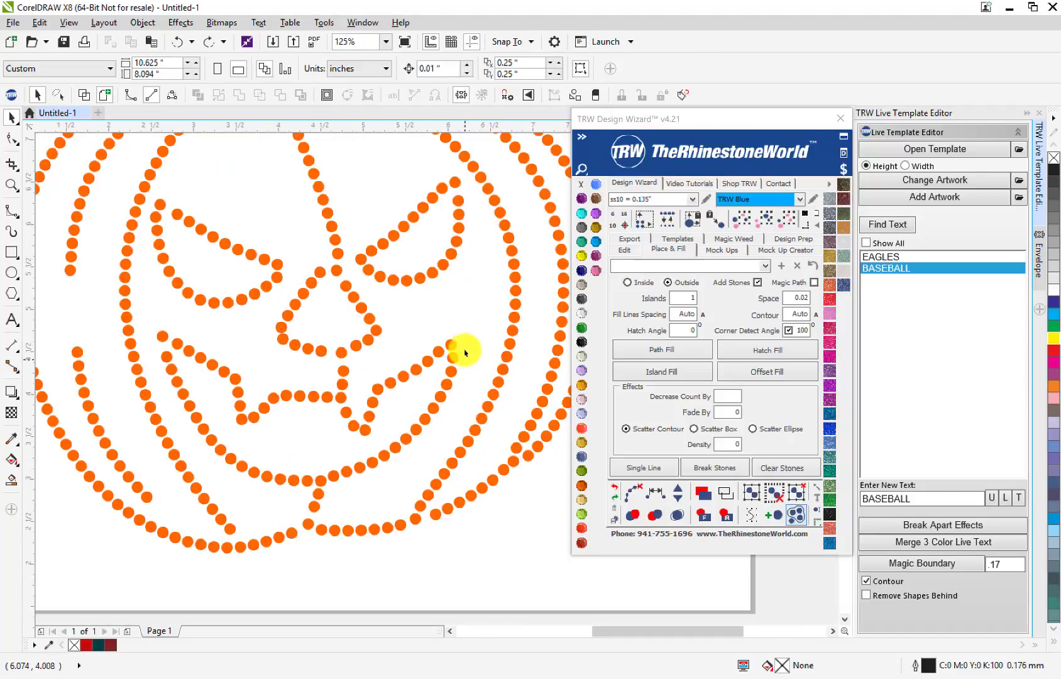
{"action": "left_click_drag", "start_coordinate": [476, 329], "coordinate": [149, 488]}
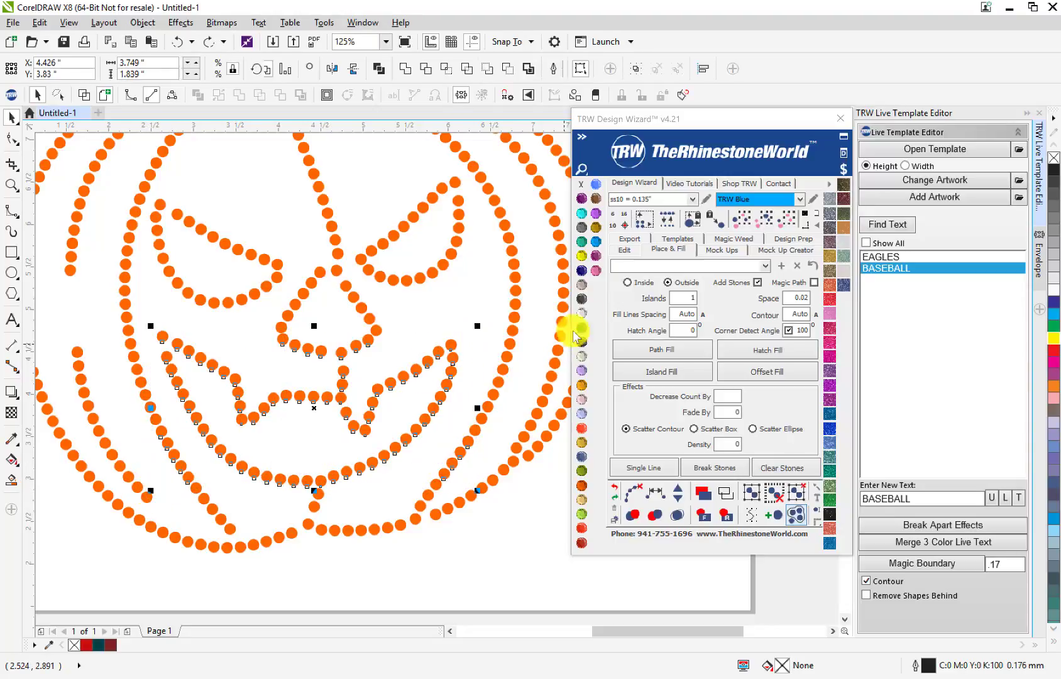
{"action": "left_click", "coordinate": [595, 241]}
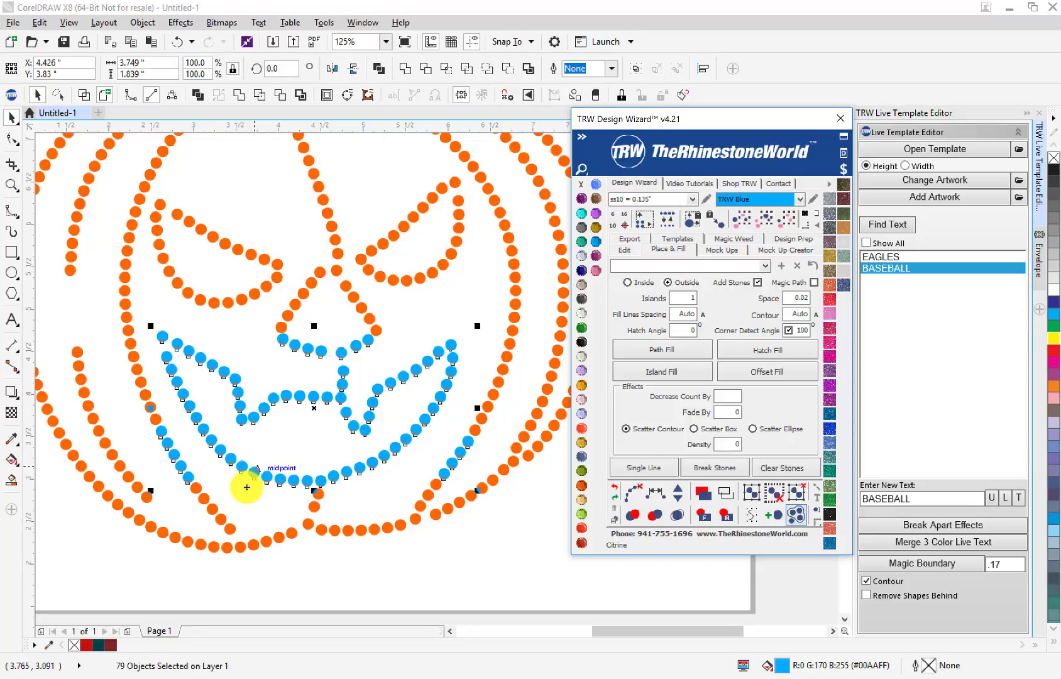
{"action": "key", "text": "ctrl+z"}
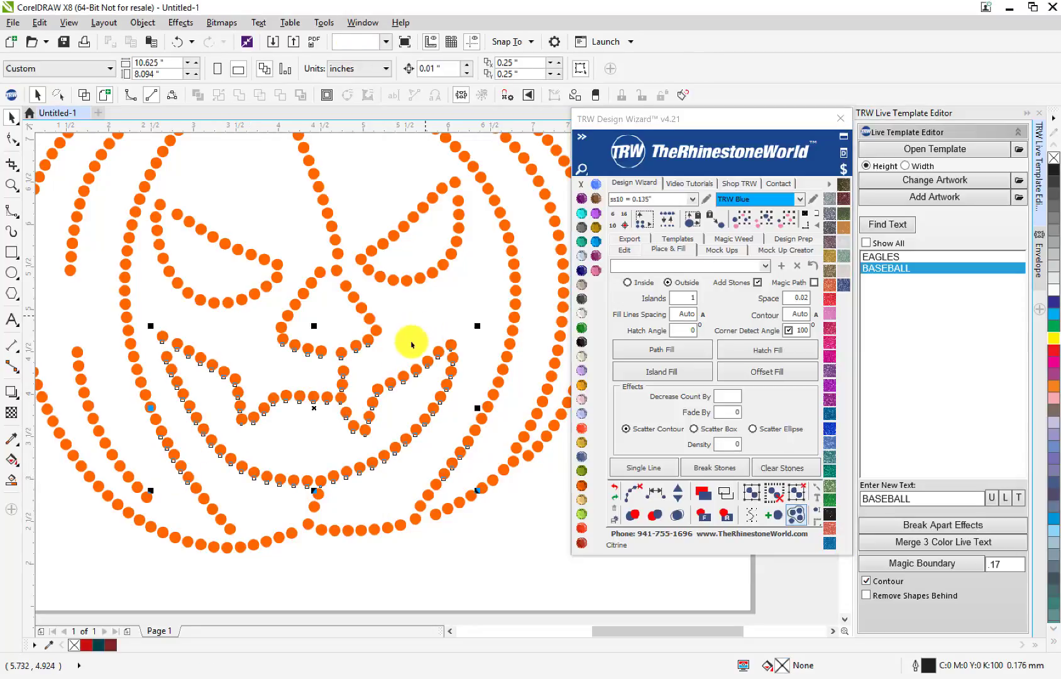
- Select only the pumpkin's mouth stones with a Freehand Pick outline traced around them, and recolour them TRW Blue
{"action": "left_click", "coordinate": [11, 119]}
{"action": "left_click", "coordinate": [44, 135]}
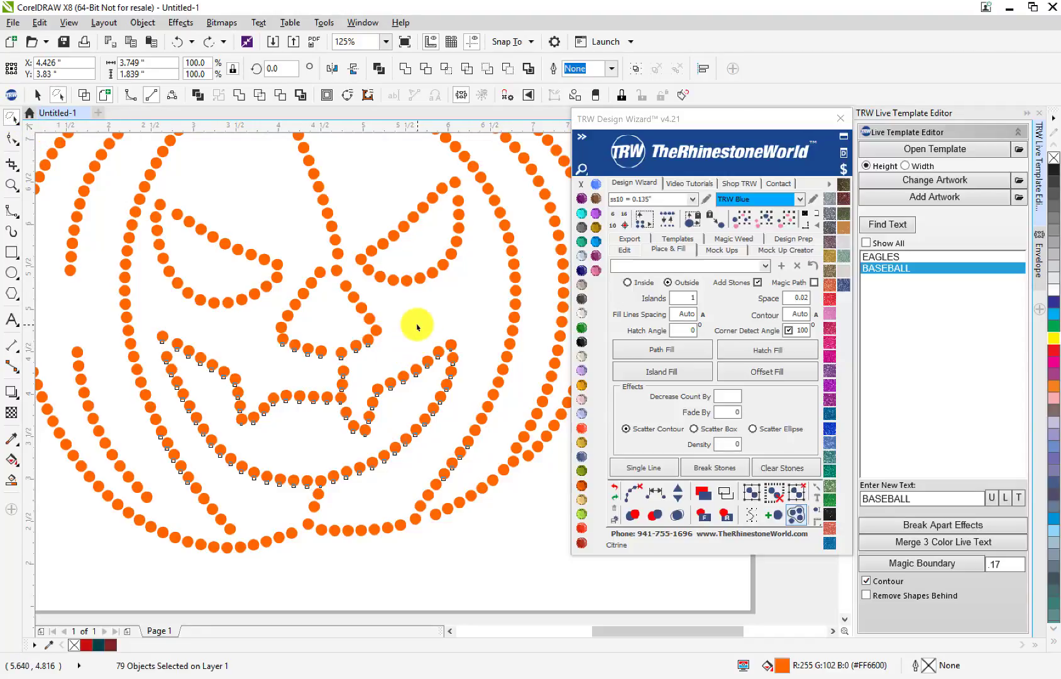
{"action": "left_click", "coordinate": [417, 327]}
{"action": "mouse_move", "coordinate": [464, 326]}
{"action": "left_mouse_down"}
{"action": "mouse_move", "coordinate": [345, 385]}
{"action": "mouse_move", "coordinate": [280, 373]}
{"action": "mouse_move", "coordinate": [174, 323]}
{"action": "mouse_move", "coordinate": [152, 333]}
{"action": "mouse_move", "coordinate": [177, 437]}
{"action": "mouse_move", "coordinate": [198, 468]}
{"action": "mouse_move", "coordinate": [243, 496]}
{"action": "mouse_move", "coordinate": [323, 501]}
{"action": "mouse_move", "coordinate": [381, 488]}
{"action": "mouse_move", "coordinate": [461, 415]}
{"action": "left_mouse_up"}
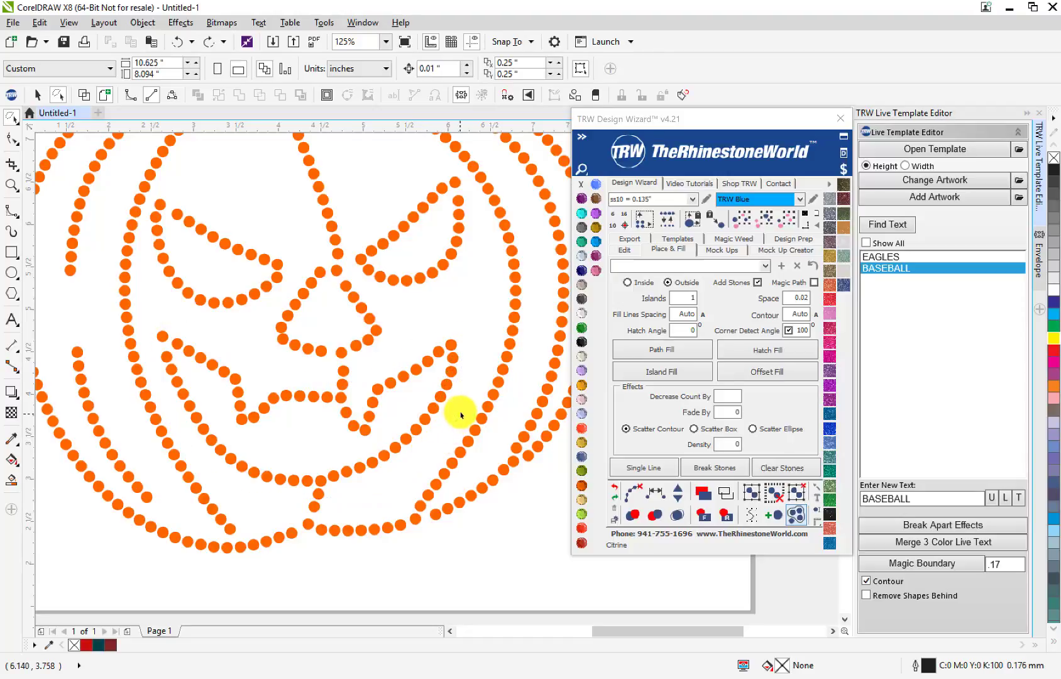
{"action": "left_click", "coordinate": [594, 238]}
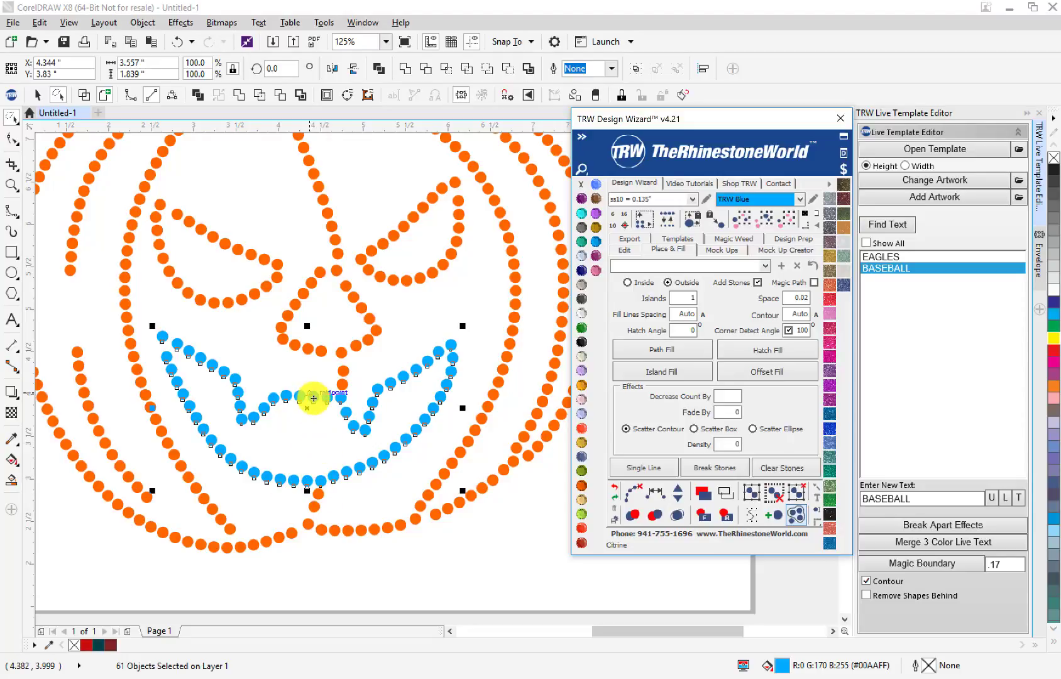
{"action": "scroll", "coordinate": [308, 395], "scroll_direction": "down", "scroll_amount": 2}
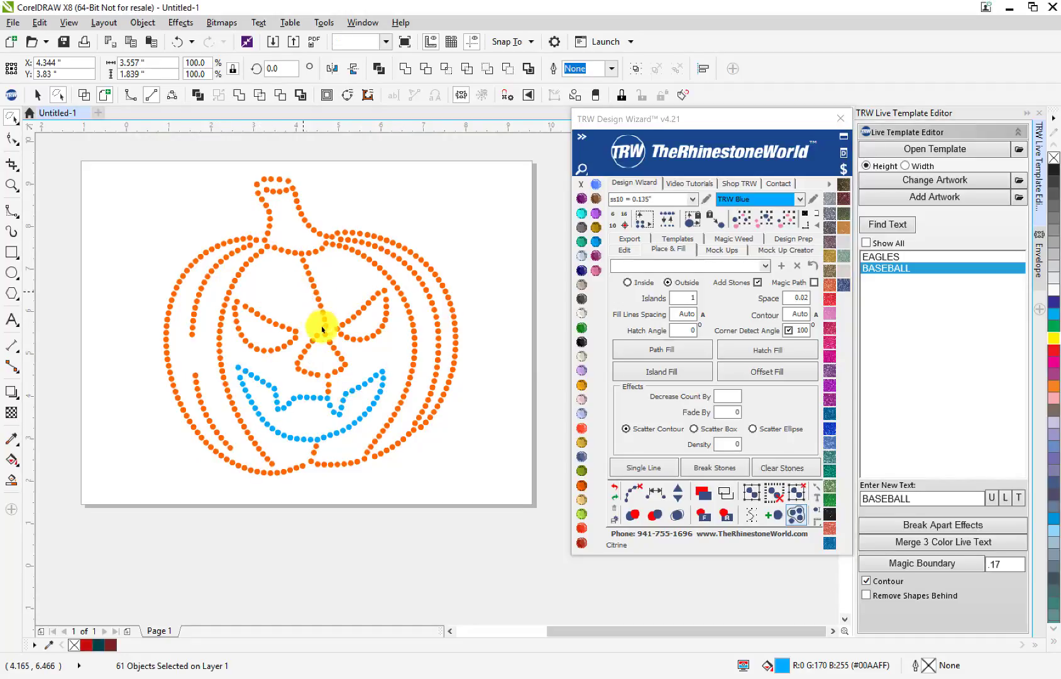
- Return the pumpkin mouth's blue rhinestones to orange (#FF6600) and clear the selection
{"action": "left_click", "coordinate": [342, 387]}
{"action": "left_click", "coordinate": [324, 401]}
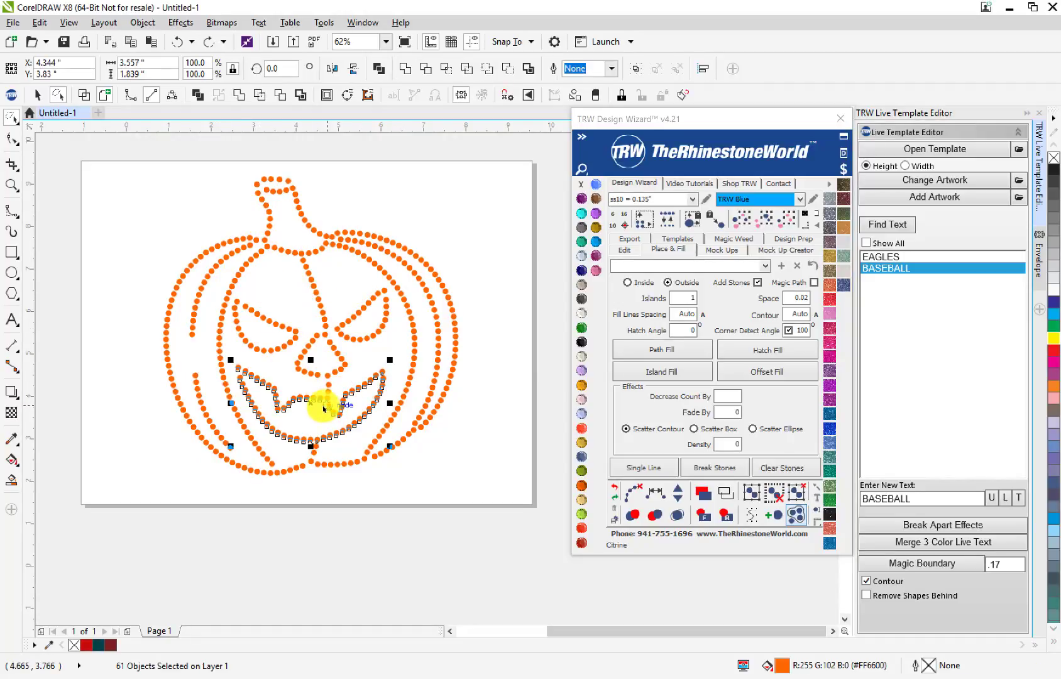
{"action": "left_click", "coordinate": [179, 346]}
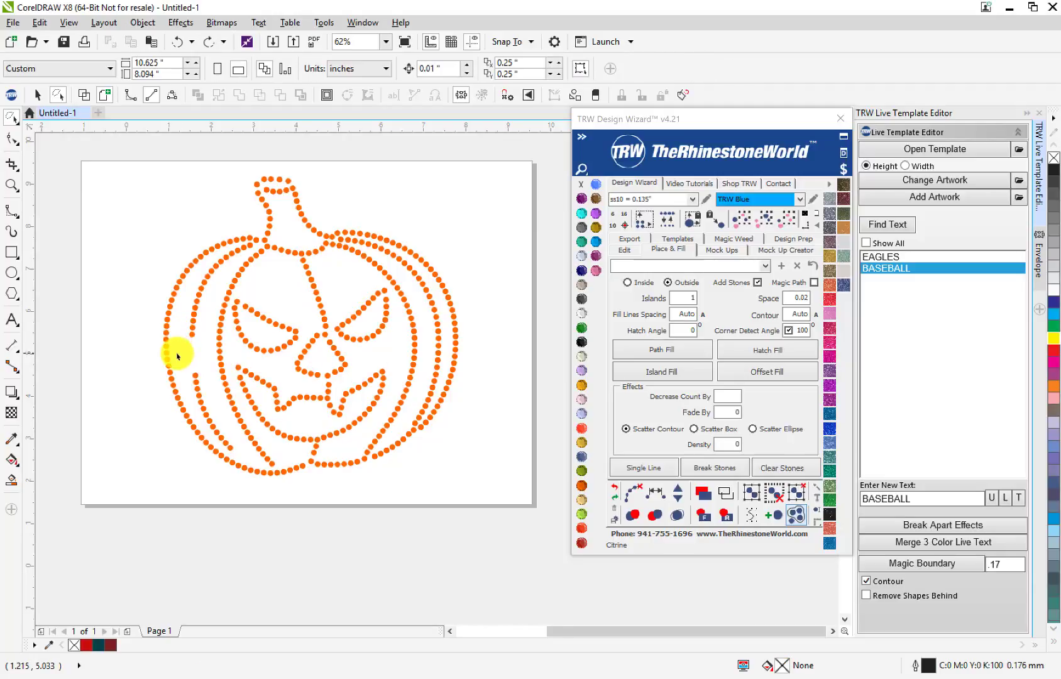
- Select the stones on both sides of the gap in the pumpkin's outer-left rib line and respace them equally
{"action": "scroll", "coordinate": [178, 356], "scroll_direction": "up", "scroll_amount": 2}
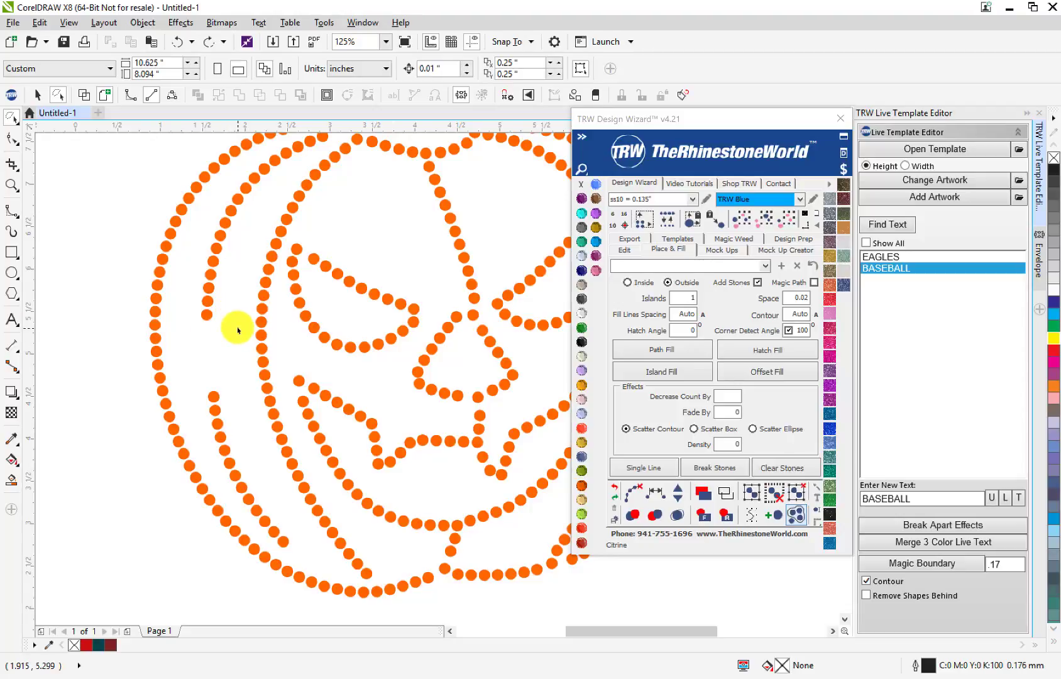
{"action": "mouse_move", "coordinate": [237, 327]}
{"action": "left_mouse_down"}
{"action": "mouse_move", "coordinate": [249, 255]}
{"action": "mouse_move", "coordinate": [233, 227]}
{"action": "left_mouse_up"}
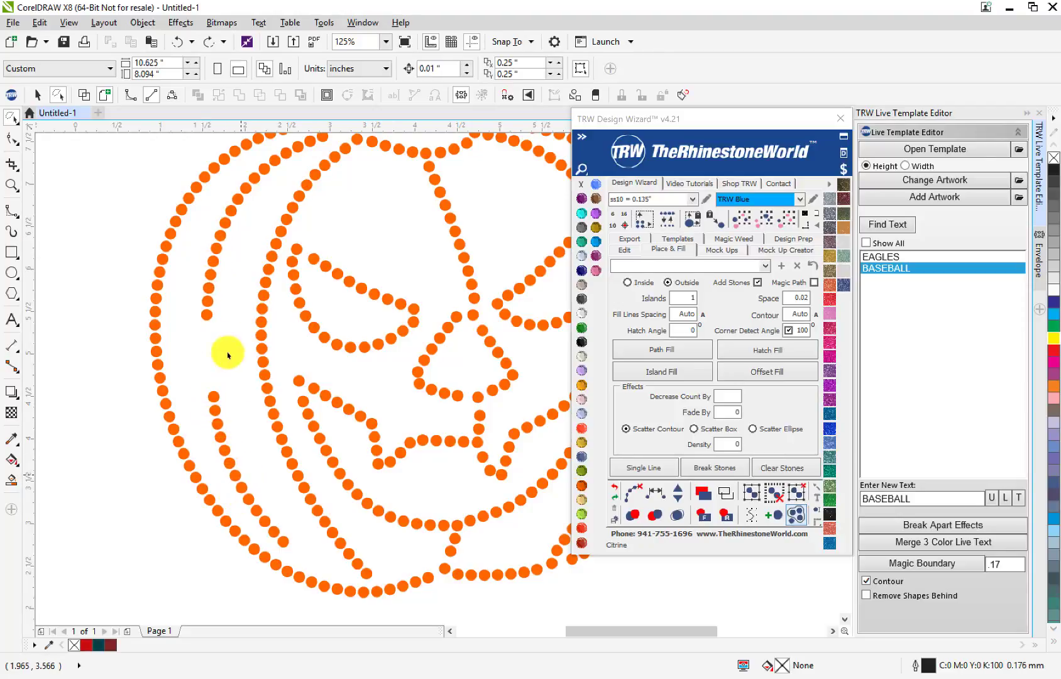
{"action": "mouse_move", "coordinate": [239, 325]}
{"action": "left_mouse_down"}
{"action": "mouse_move", "coordinate": [245, 247]}
{"action": "mouse_move", "coordinate": [225, 213]}
{"action": "mouse_move", "coordinate": [194, 255]}
{"action": "mouse_move", "coordinate": [187, 350]}
{"action": "mouse_move", "coordinate": [214, 461]}
{"action": "mouse_move", "coordinate": [233, 476]}
{"action": "mouse_move", "coordinate": [249, 457]}
{"action": "mouse_move", "coordinate": [246, 477]}
{"action": "left_mouse_up"}
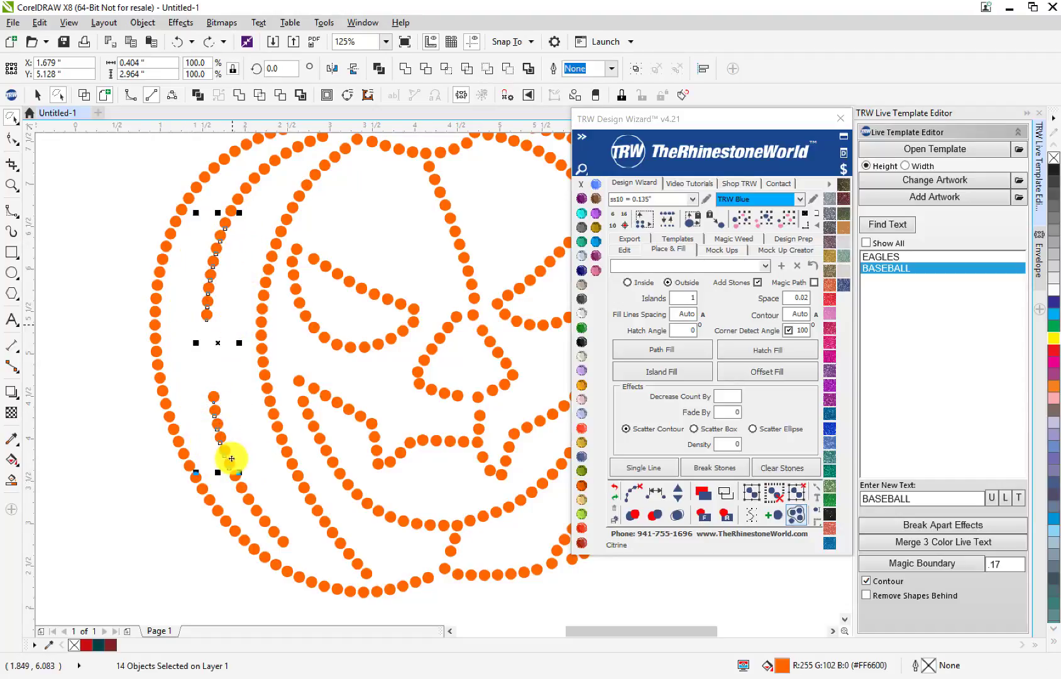
{"action": "scroll", "coordinate": [234, 479], "scroll_direction": "up", "scroll_amount": 1}
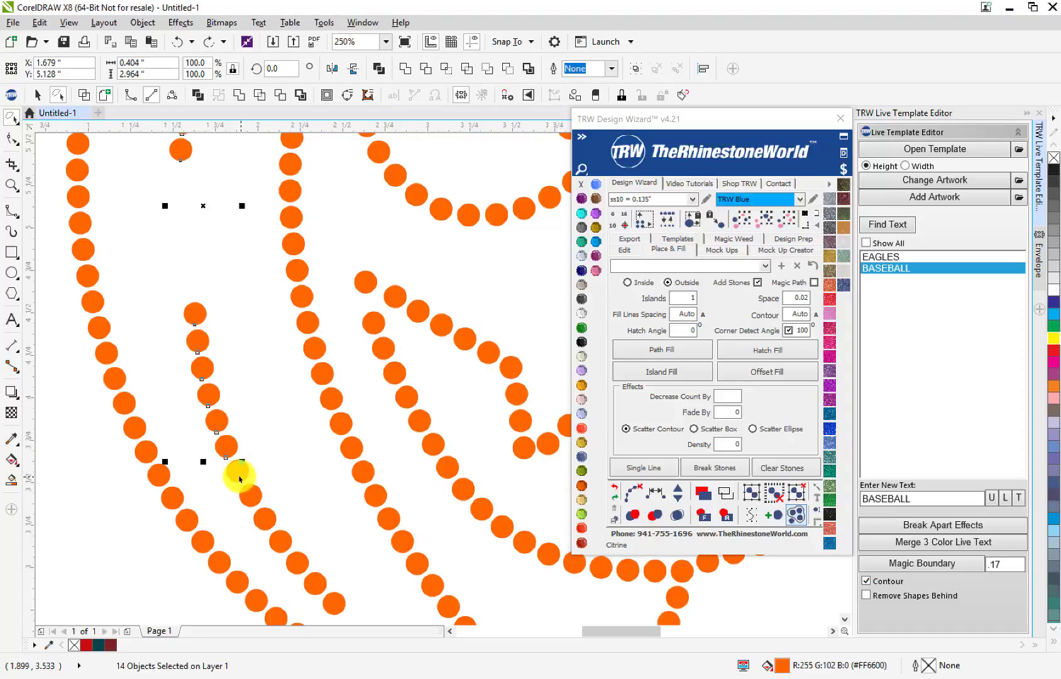
{"action": "left_click", "coordinate": [239, 476], "text": "shift"}
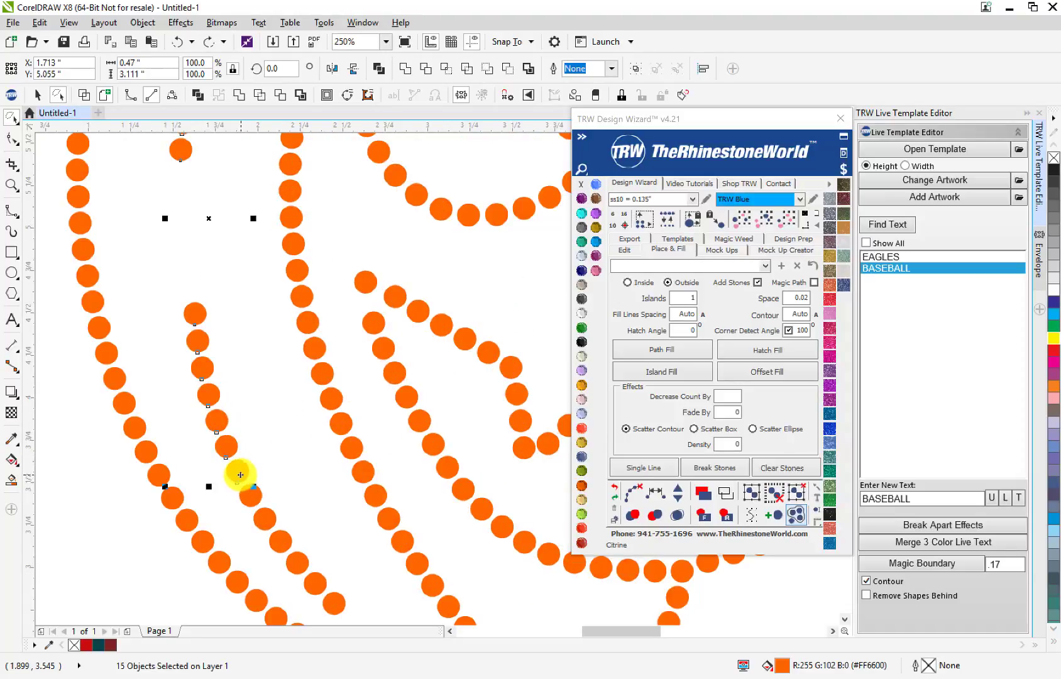
{"action": "scroll", "coordinate": [239, 478], "scroll_direction": "down", "scroll_amount": 1}
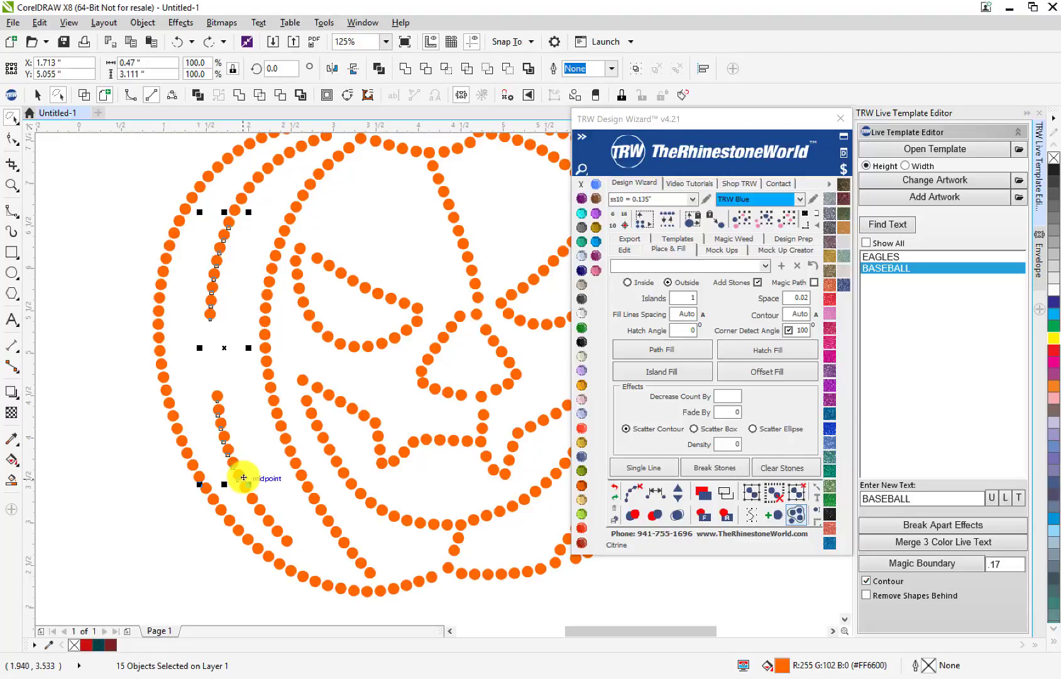
{"action": "left_click", "coordinate": [658, 498]}
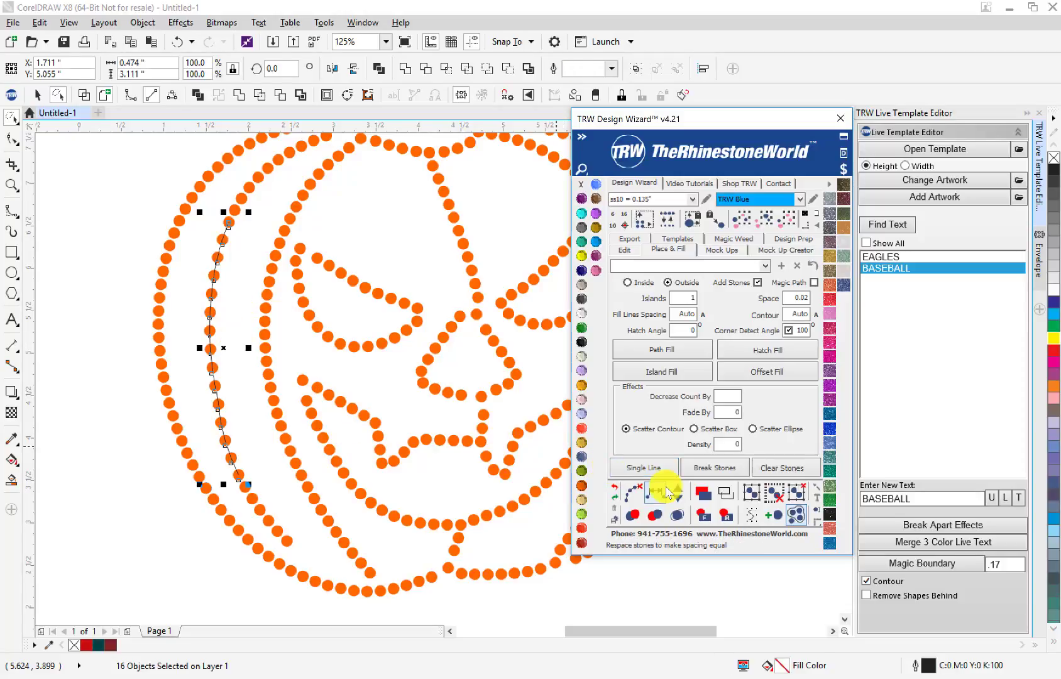
- Add stones one at a time to the respaced left rib until its gap is filled, clear the helper path and deselect
{"action": "left_click", "coordinate": [679, 487]}
{"action": "left_click", "coordinate": [679, 487]}
{"action": "left_click", "coordinate": [679, 487]}
{"action": "left_click", "coordinate": [679, 487]}
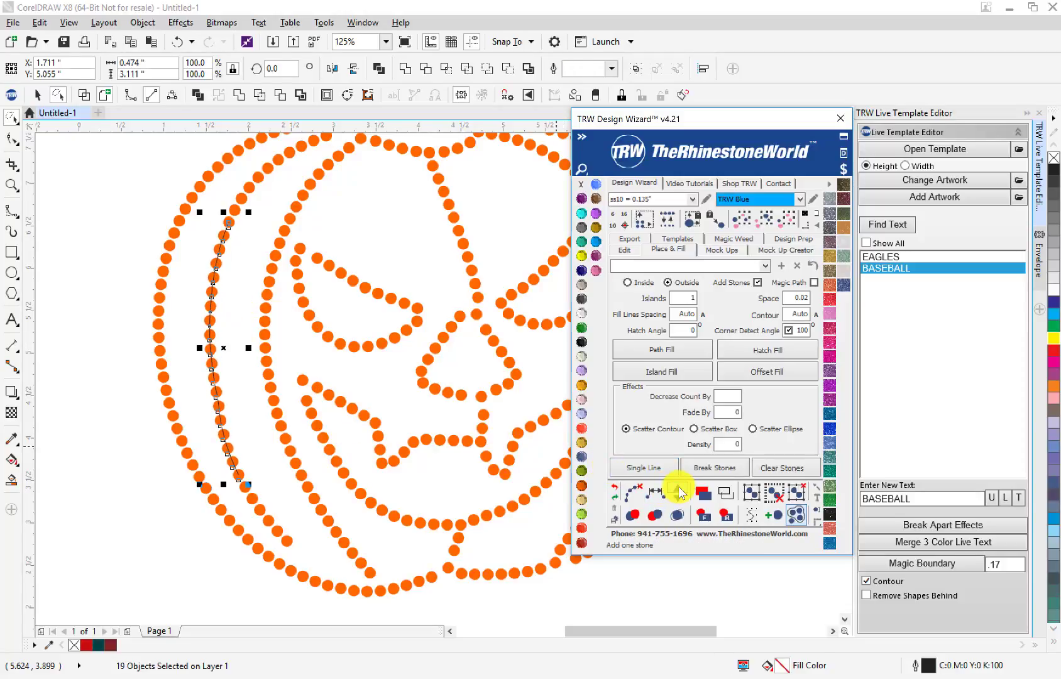
{"action": "left_click", "coordinate": [636, 494]}
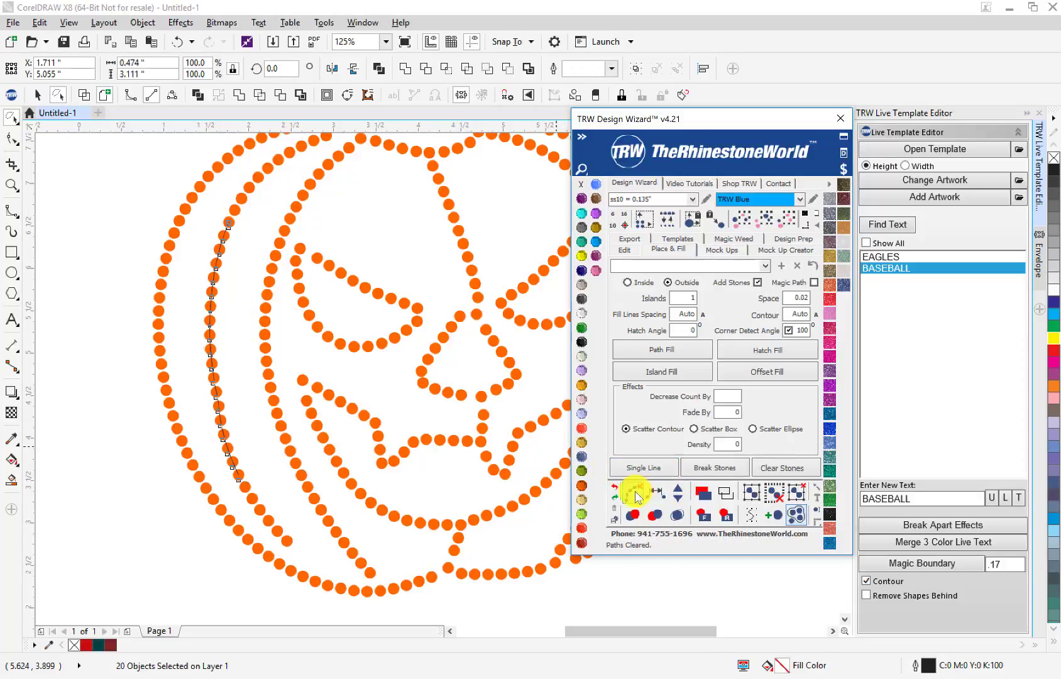
{"action": "left_click", "coordinate": [257, 436]}
{"action": "left_click", "coordinate": [227, 361]}
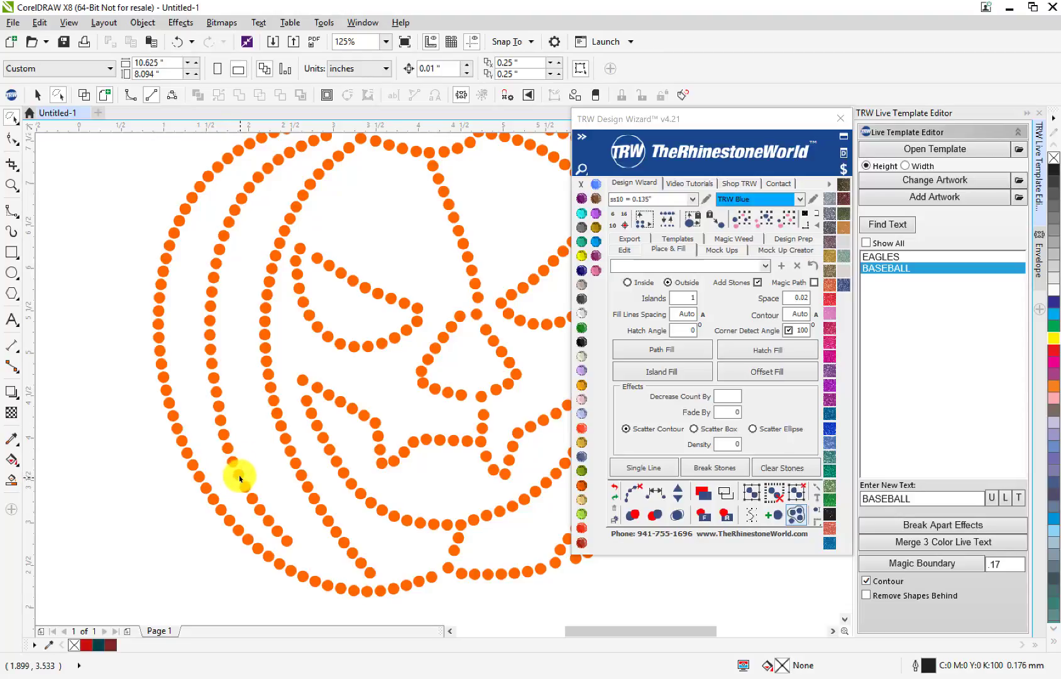
- Delete the outline stone just left of where the left inner rib meets the pumpkin's bottom edge
{"action": "scroll", "coordinate": [173, 395], "scroll_direction": "down", "scroll_amount": 2}
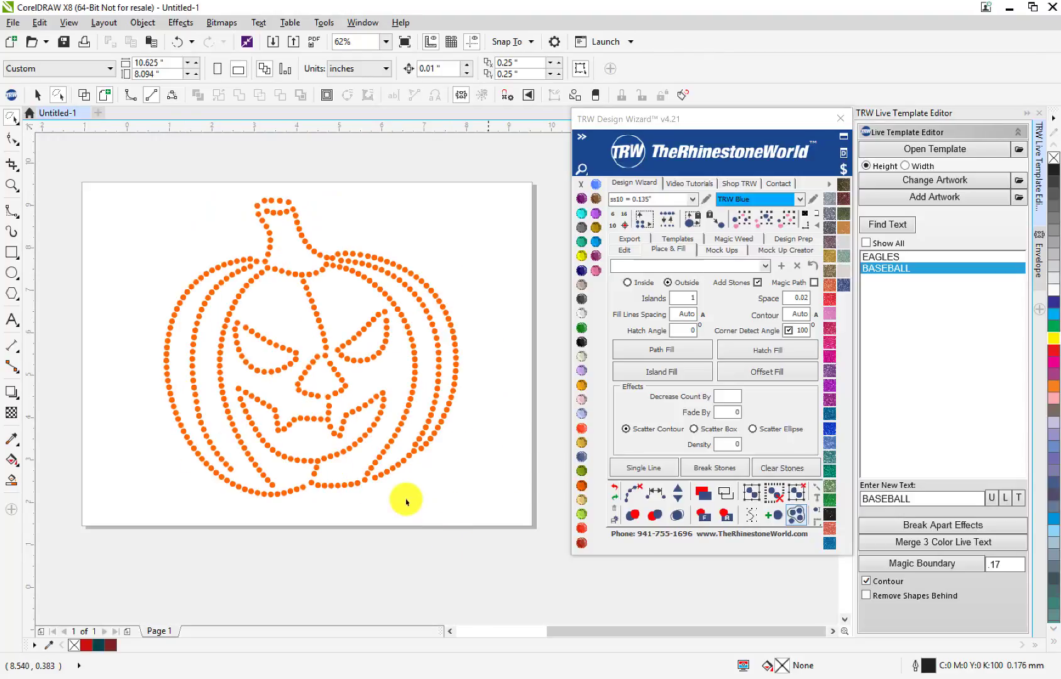
{"action": "scroll", "coordinate": [406, 501], "scroll_direction": "up", "scroll_amount": 2}
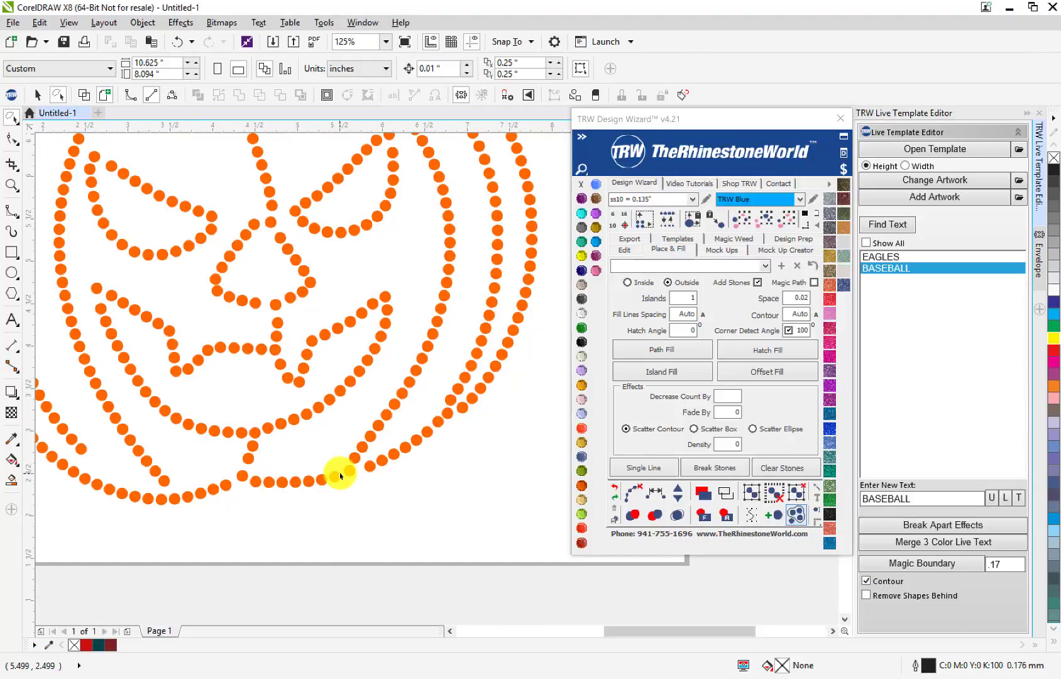
{"action": "left_click", "coordinate": [150, 503]}
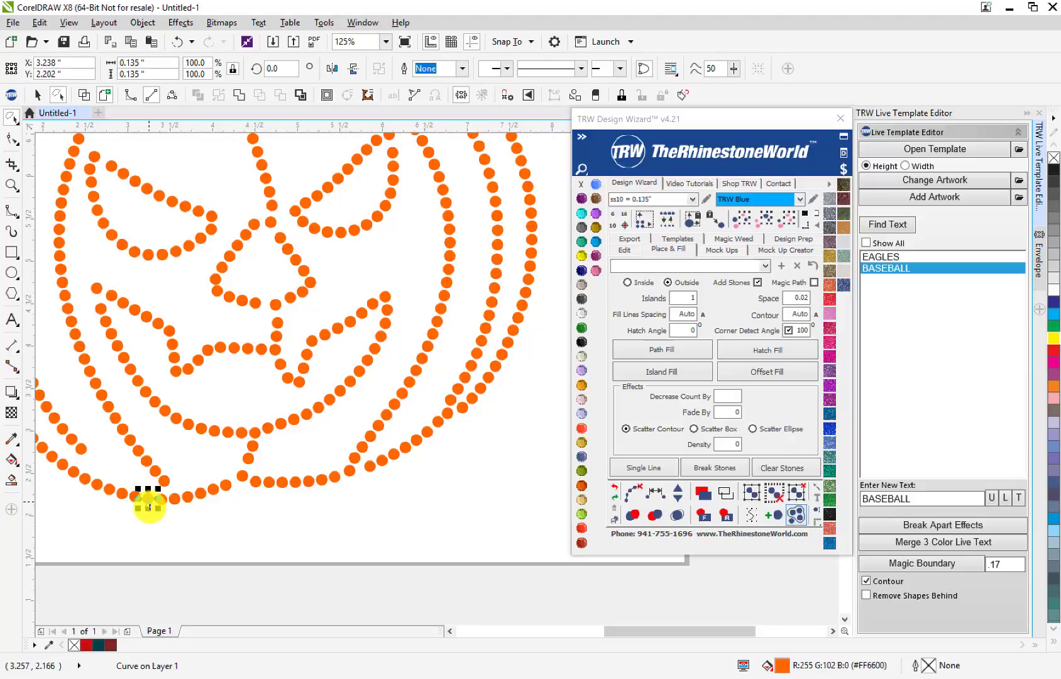
{"action": "left_click", "coordinate": [235, 531]}
{"action": "scroll", "coordinate": [196, 544], "scroll_direction": "down", "scroll_amount": 2}
{"action": "scroll", "coordinate": [197, 545], "scroll_direction": "up", "scroll_amount": 2}
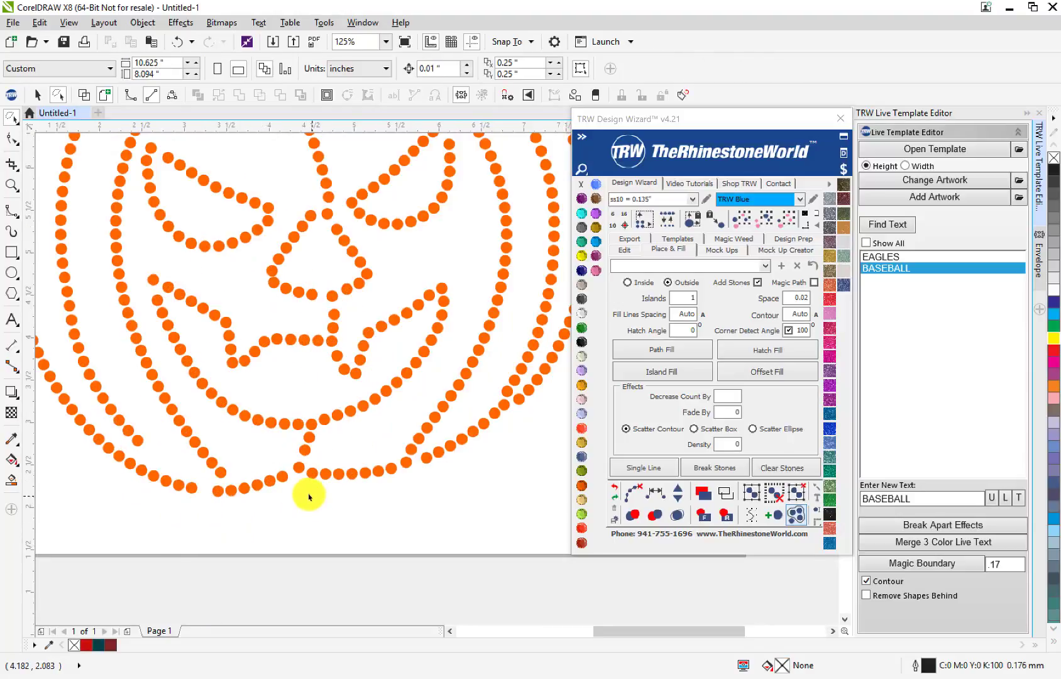
- Thin the crowded stones on the pumpkin's lower-right outline by removing one and shifting its neighbour into the space
{"action": "scroll", "coordinate": [304, 479], "scroll_direction": "up", "scroll_amount": 2}
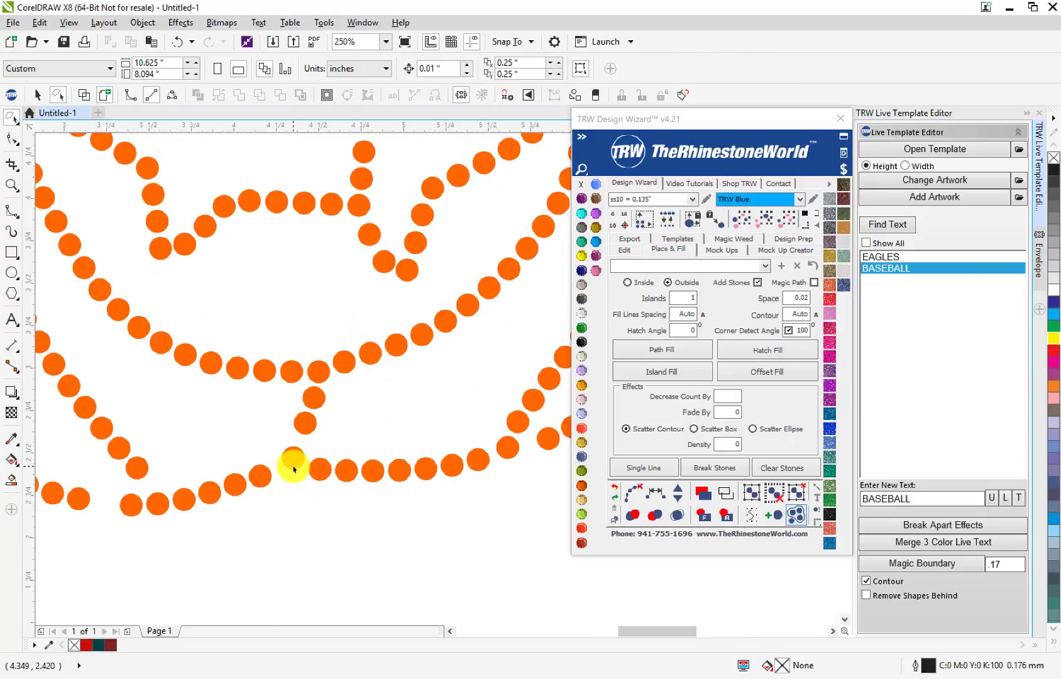
{"action": "scroll", "coordinate": [294, 469], "scroll_direction": "down", "scroll_amount": 2}
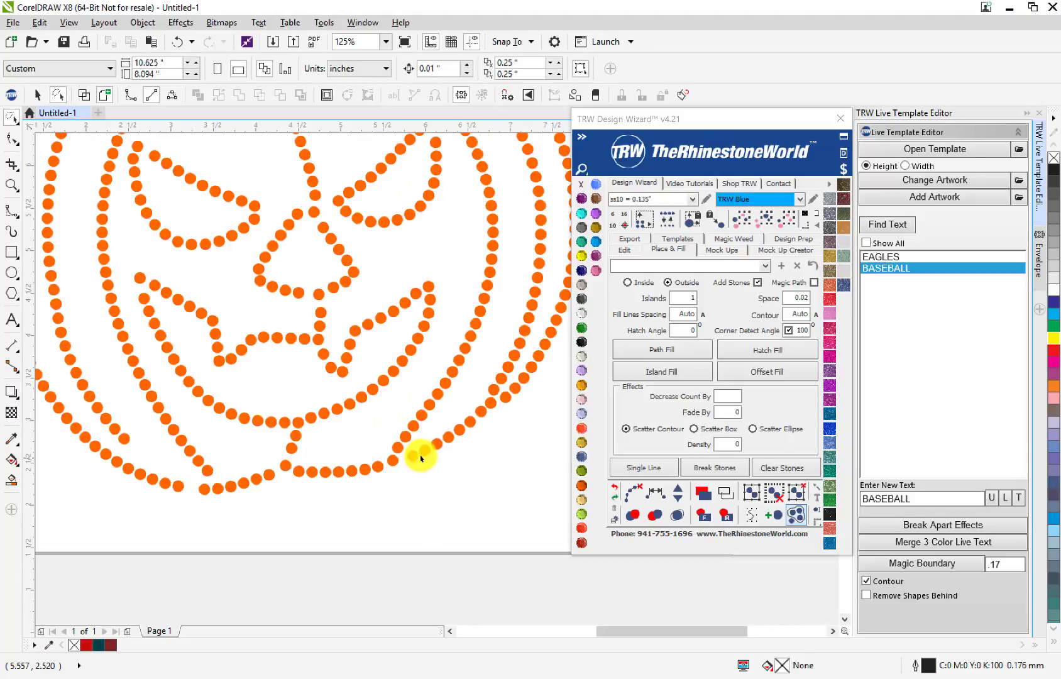
{"action": "left_click", "coordinate": [492, 408]}
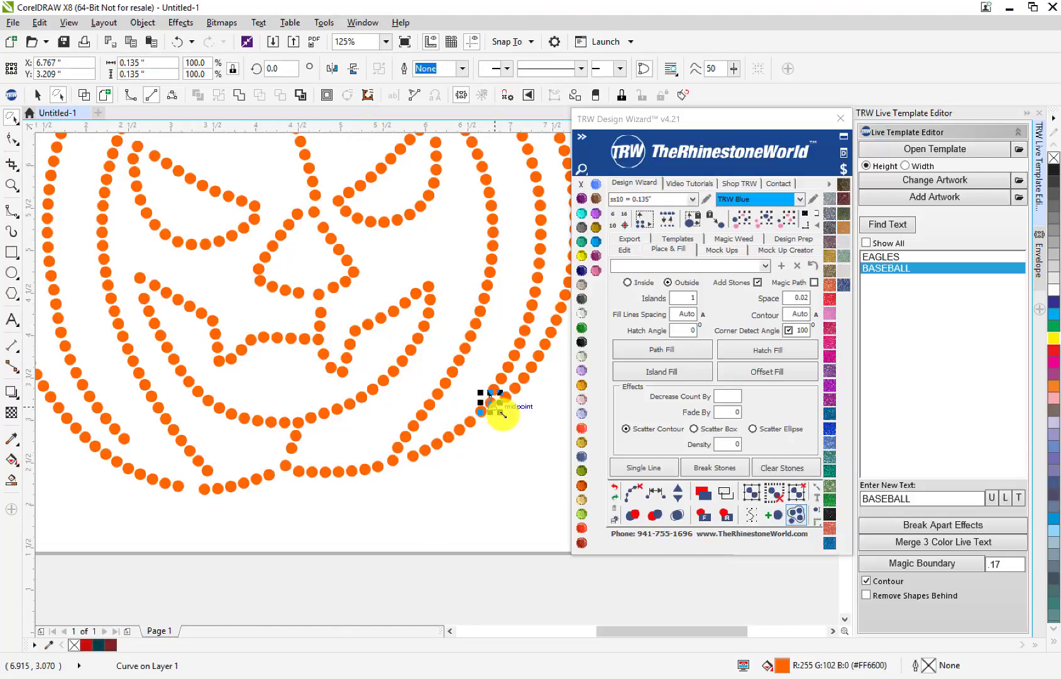
{"action": "scroll", "coordinate": [484, 412], "scroll_direction": "up", "scroll_amount": 2}
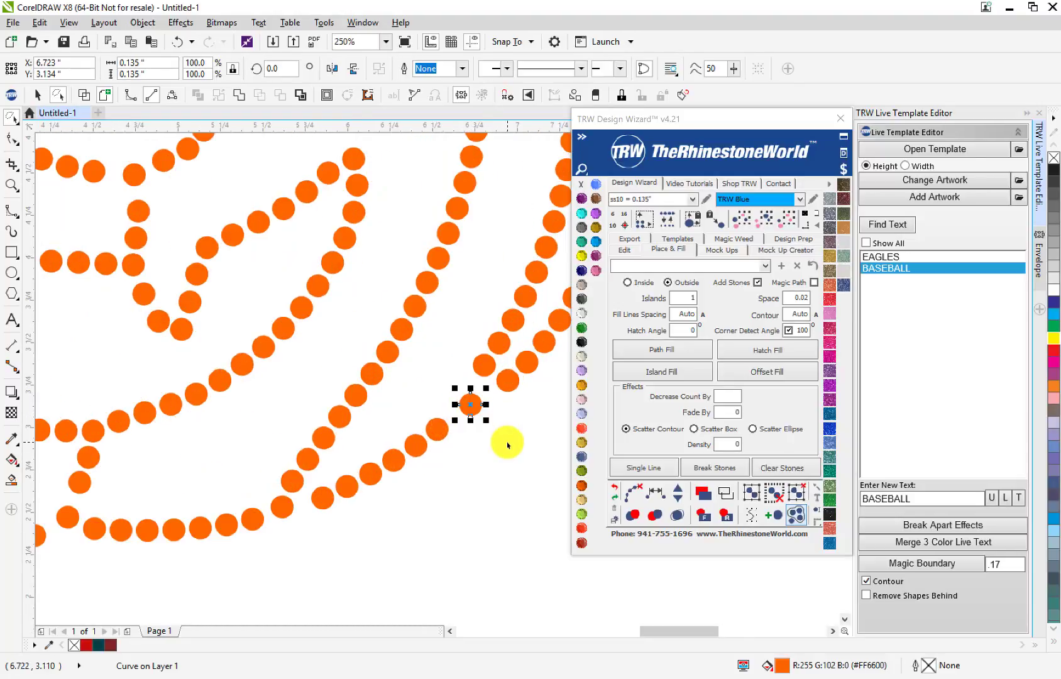
{"action": "left_click", "coordinate": [496, 440]}
{"action": "scroll", "coordinate": [418, 466], "scroll_direction": "down", "scroll_amount": 2}
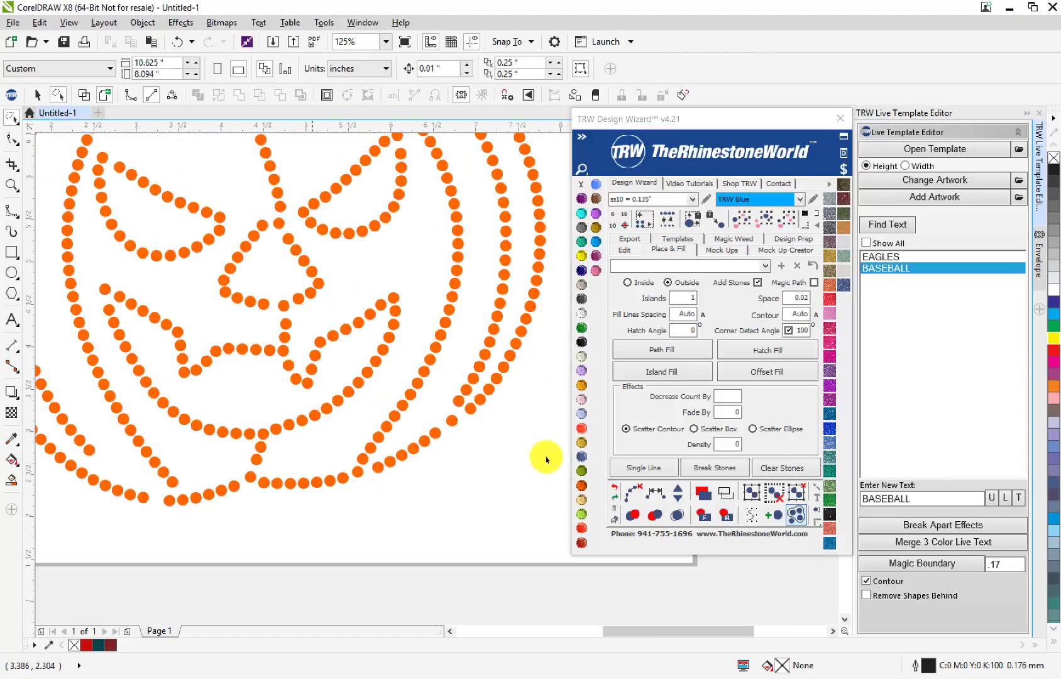
- Select the stones along the pumpkin's bottom outline, respace them equally, add one stone and clear the helper path
{"action": "mouse_move", "coordinate": [490, 438]}
{"action": "left_mouse_down"}
{"action": "mouse_move", "coordinate": [522, 385]}
{"action": "mouse_move", "coordinate": [508, 355]}
{"action": "mouse_move", "coordinate": [372, 460]}
{"action": "mouse_move", "coordinate": [166, 486]}
{"action": "mouse_move", "coordinate": [90, 469]}
{"action": "mouse_move", "coordinate": [81, 483]}
{"action": "mouse_move", "coordinate": [87, 500]}
{"action": "mouse_move", "coordinate": [126, 519]}
{"action": "mouse_move", "coordinate": [182, 528]}
{"action": "mouse_move", "coordinate": [273, 529]}
{"action": "mouse_move", "coordinate": [356, 503]}
{"action": "left_mouse_up"}
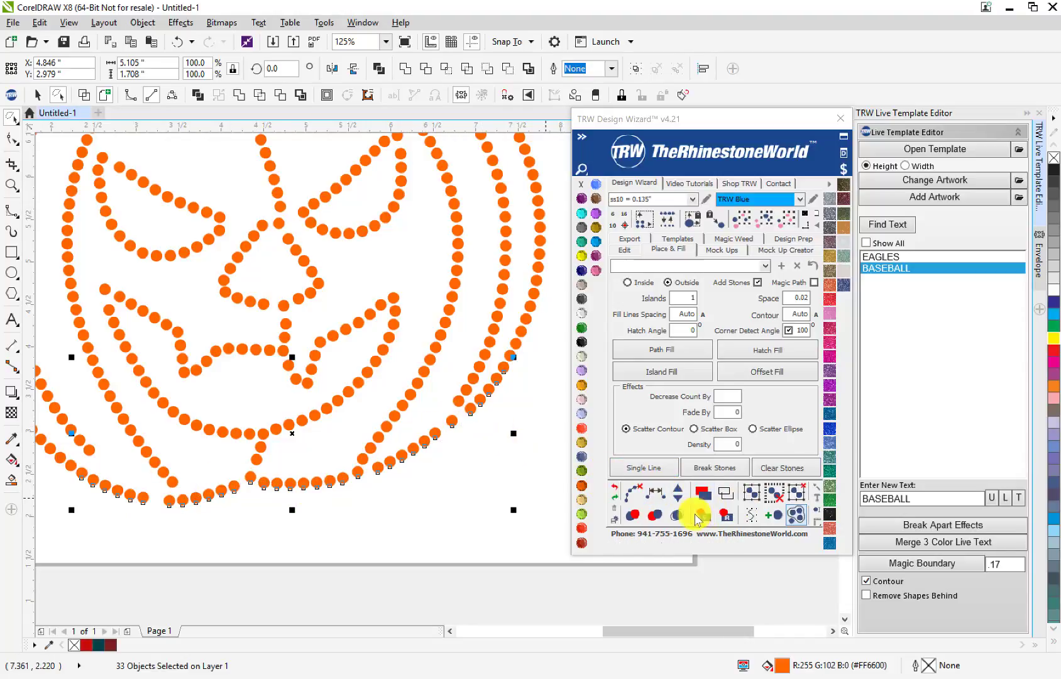
{"action": "left_click", "coordinate": [656, 497]}
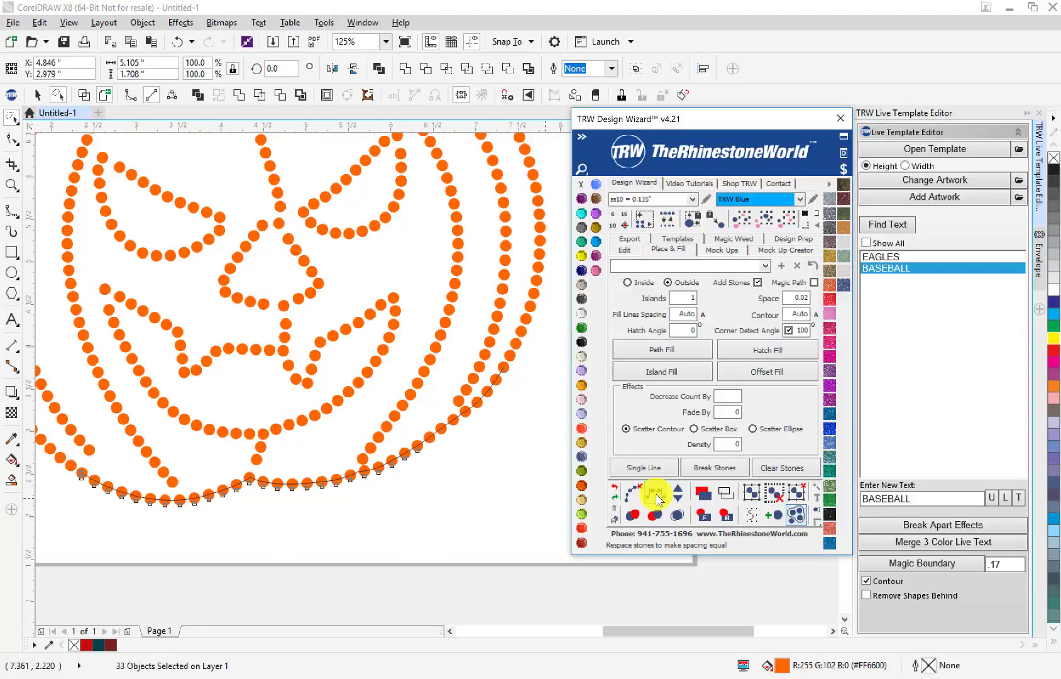
{"action": "left_click", "coordinate": [678, 492]}
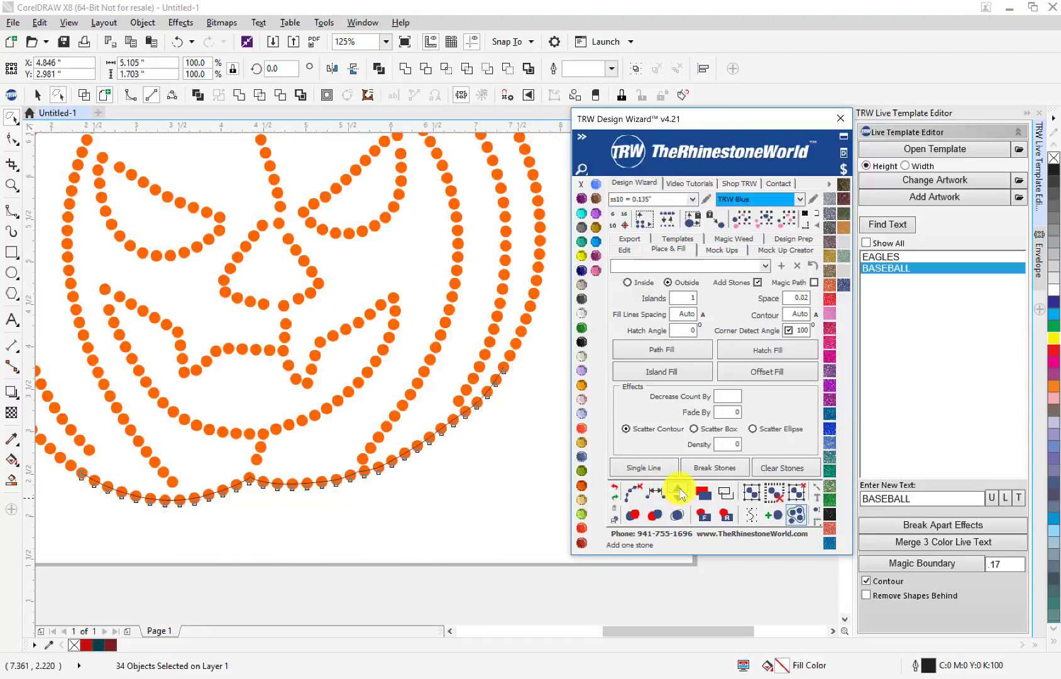
{"action": "left_click", "coordinate": [616, 493]}
{"action": "left_click", "coordinate": [485, 478]}
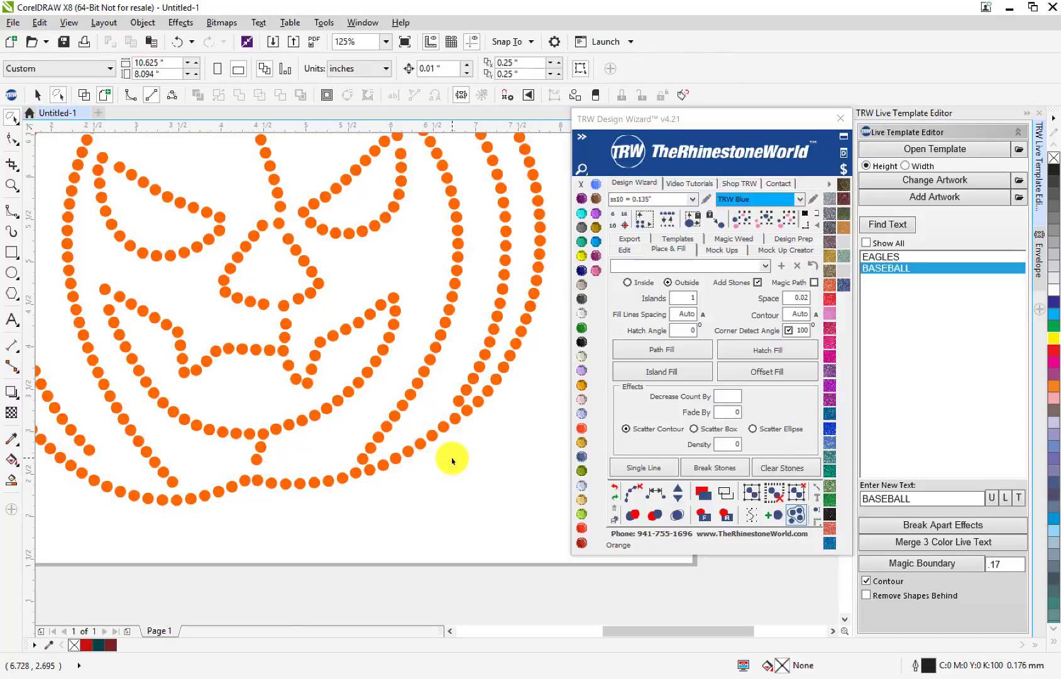
- Nudge the stone at the right base of the stem away from the neighbour it touches
{"action": "scroll", "coordinate": [450, 459], "scroll_direction": "down", "scroll_amount": 2}
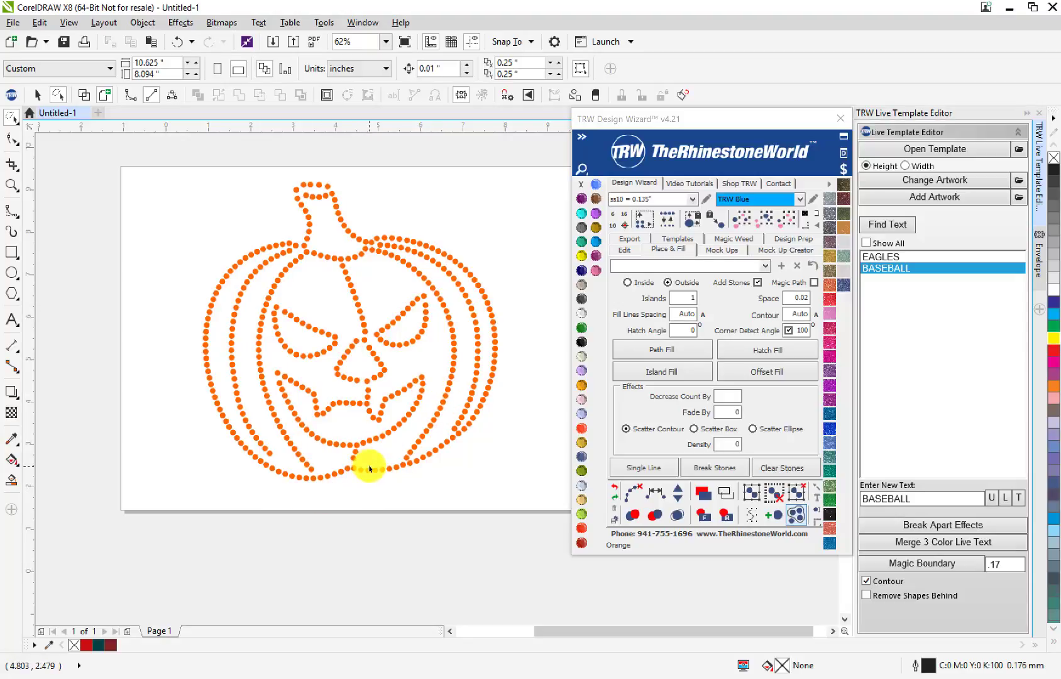
{"action": "scroll", "coordinate": [374, 440], "scroll_direction": "up", "scroll_amount": 1}
{"action": "scroll", "coordinate": [379, 355], "scroll_direction": "up", "scroll_amount": 1}
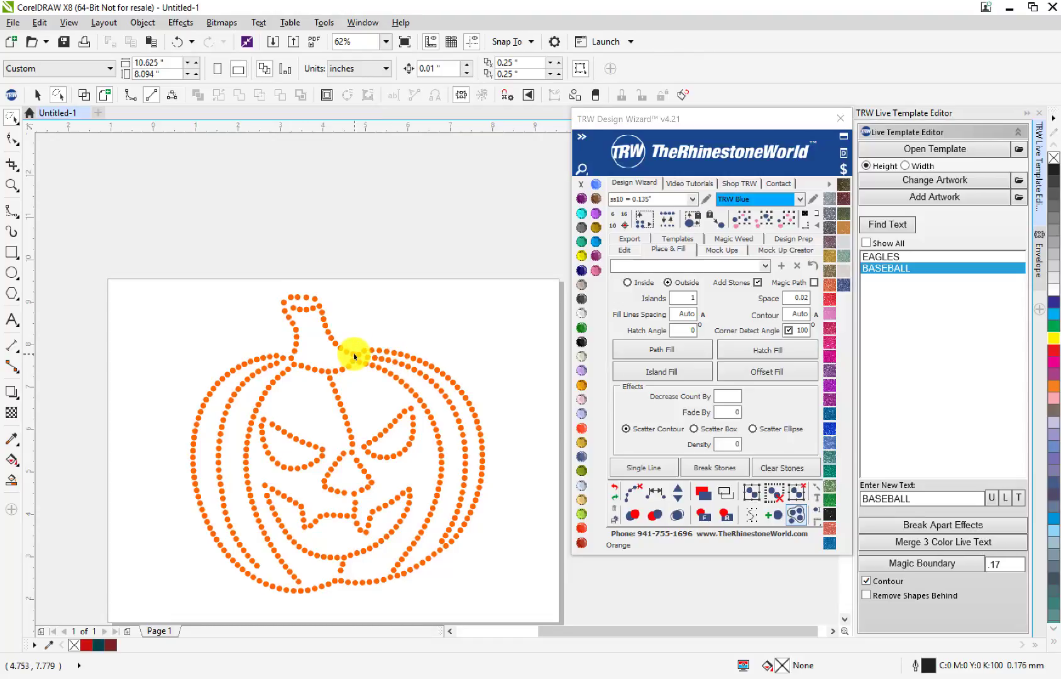
{"action": "scroll", "coordinate": [363, 362], "scroll_direction": "down", "scroll_amount": 1}
{"action": "scroll", "coordinate": [401, 472], "scroll_direction": "up", "scroll_amount": 1}
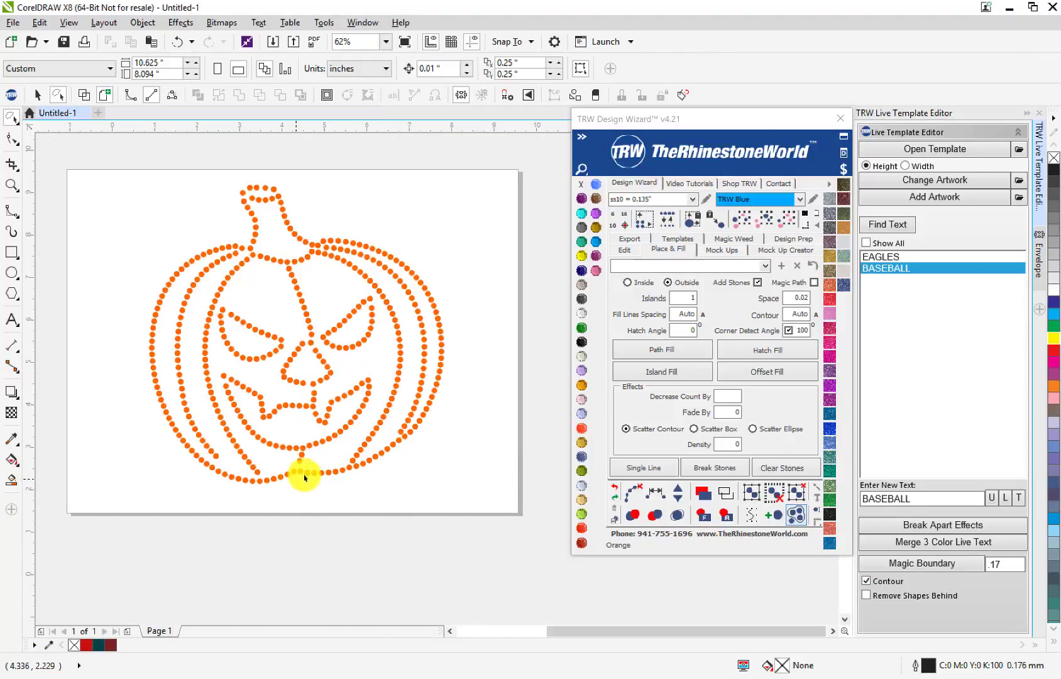
{"action": "scroll", "coordinate": [286, 355], "scroll_direction": "down", "scroll_amount": 1}
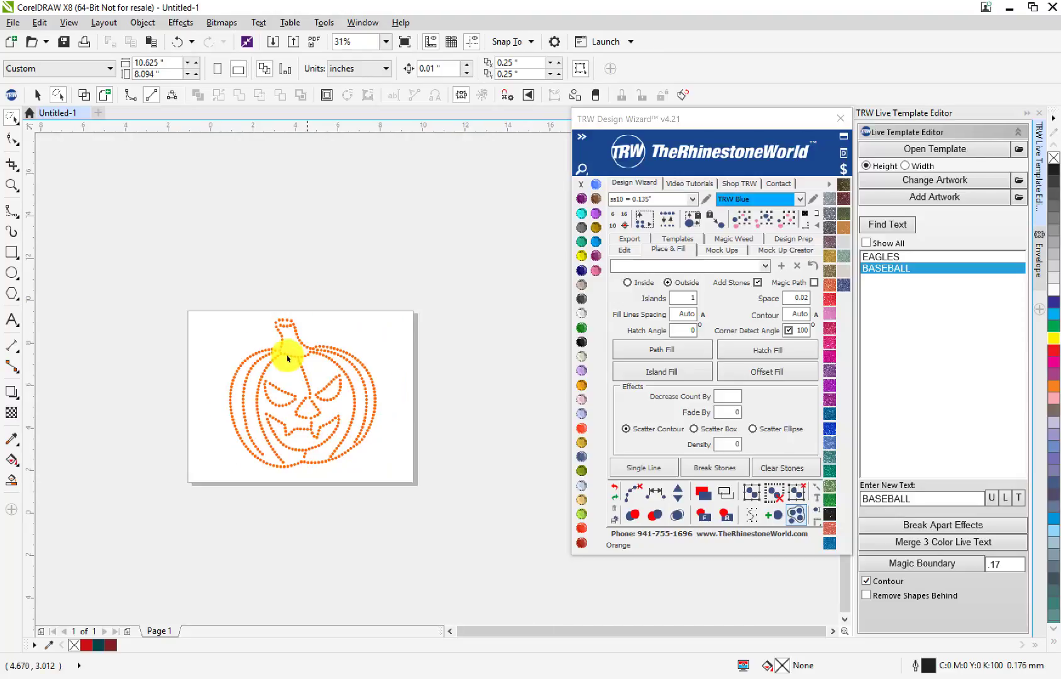
{"action": "scroll", "coordinate": [292, 374], "scroll_direction": "up", "scroll_amount": 2}
{"action": "scroll", "coordinate": [295, 399], "scroll_direction": "up", "scroll_amount": 1}
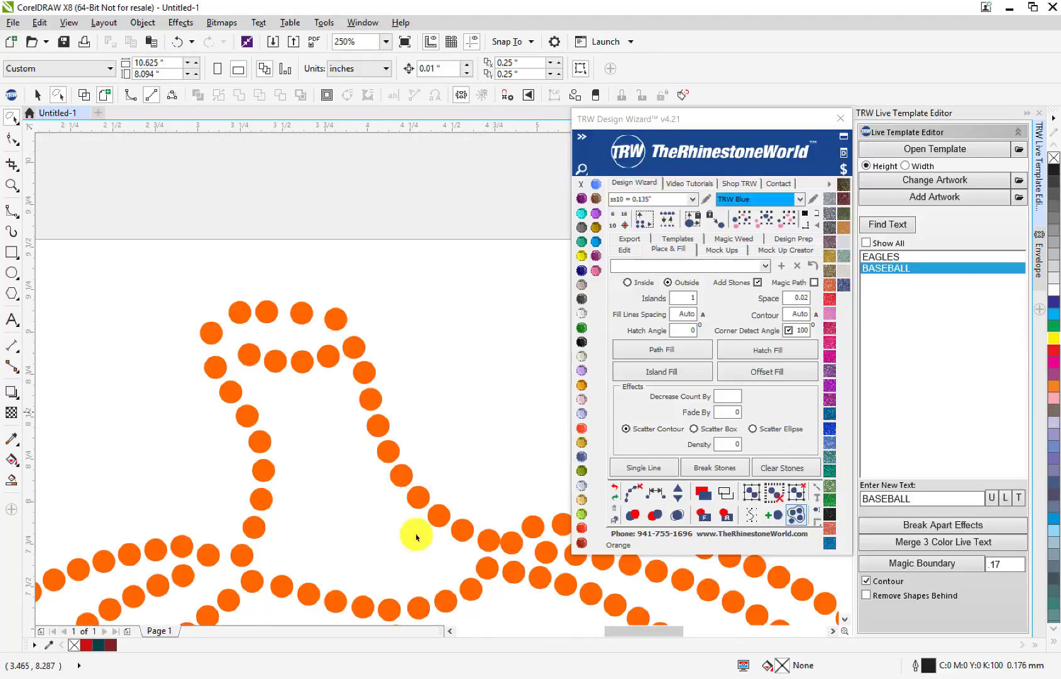
{"action": "scroll", "coordinate": [501, 550], "scroll_direction": "up", "scroll_amount": 2}
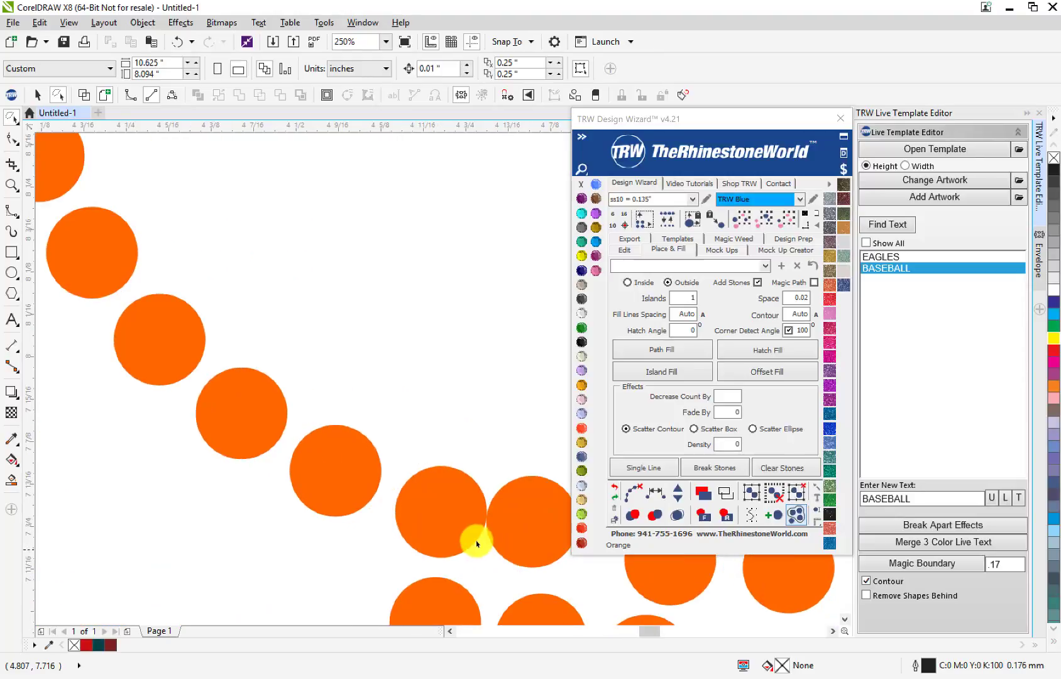
{"action": "left_click", "coordinate": [444, 531]}
{"action": "scroll", "coordinate": [421, 510], "scroll_direction": "down", "scroll_amount": 2}
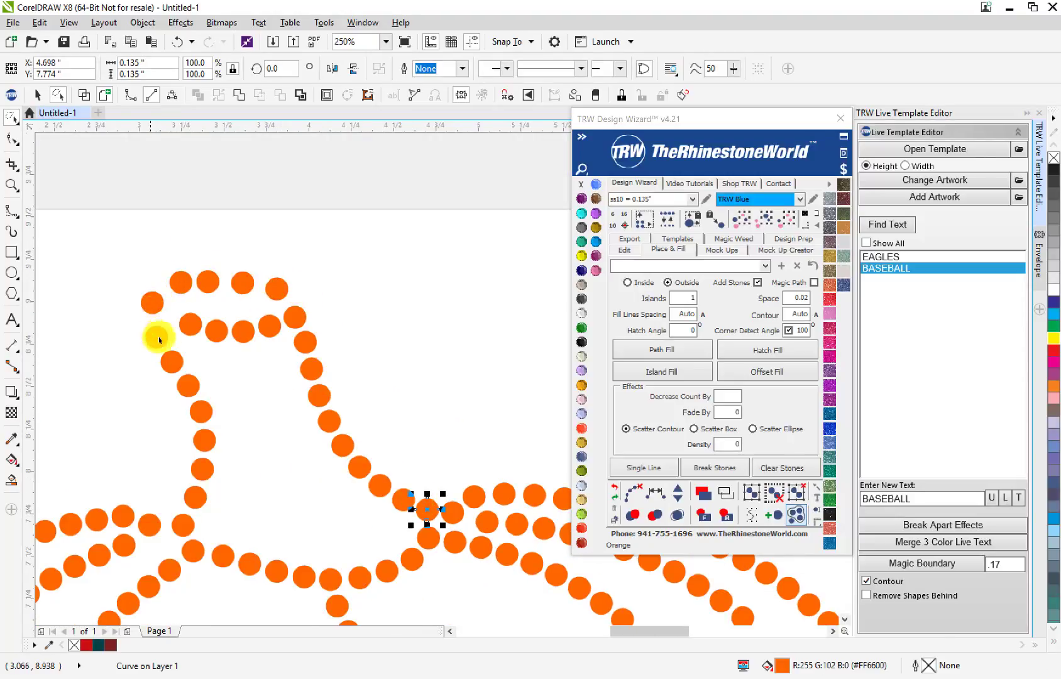
- Delete one stone midway along the stem's left side and one on the upper part of its right side
{"action": "left_click", "coordinate": [208, 415]}
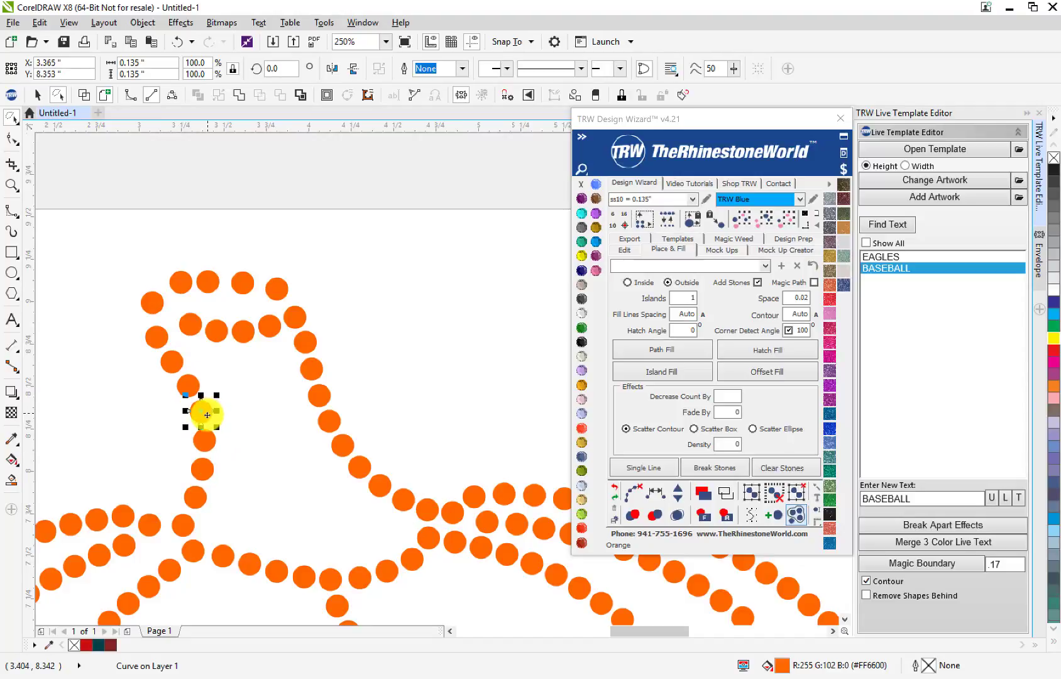
{"action": "key", "text": "Delete"}
{"action": "left_click", "coordinate": [309, 369]}
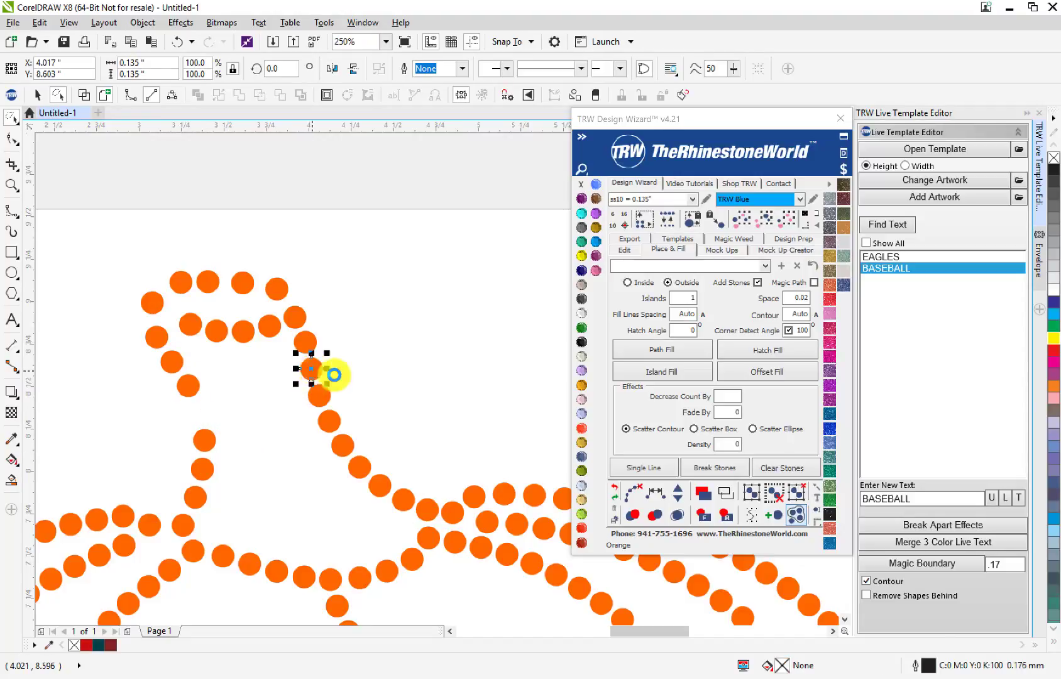
{"action": "key", "text": "Delete"}
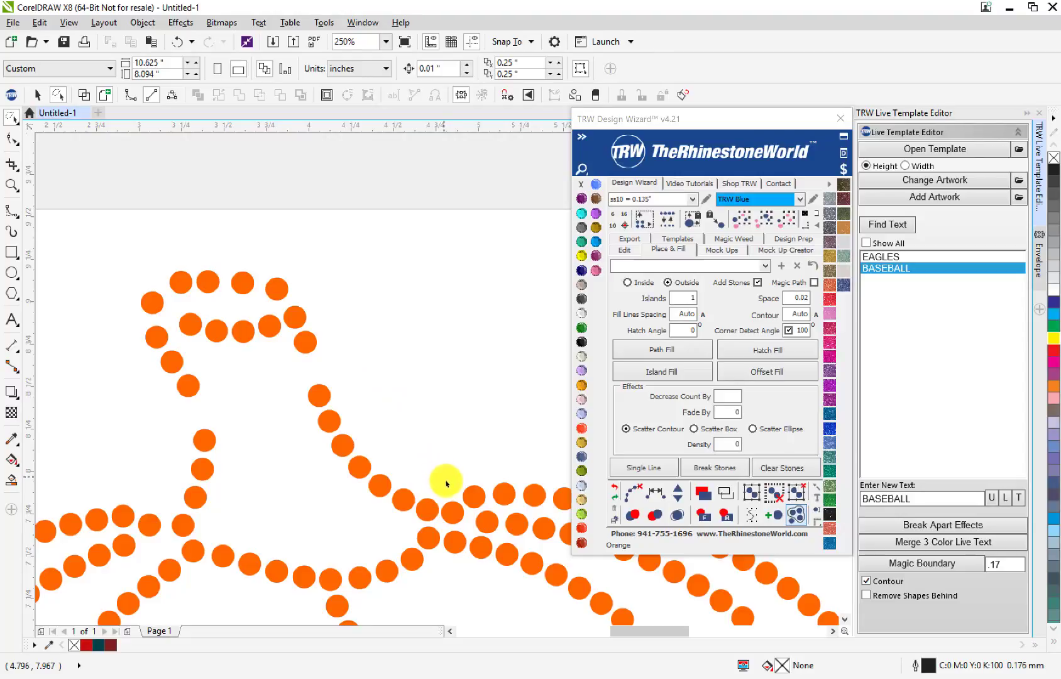
- Select the stones along the stem's outer outline, respace them equally and add two stones
{"action": "mouse_move", "coordinate": [447, 508]}
{"action": "left_mouse_down"}
{"action": "mouse_move", "coordinate": [425, 537]}
{"action": "mouse_move", "coordinate": [380, 526]}
{"action": "mouse_move", "coordinate": [315, 477]}
{"action": "mouse_move", "coordinate": [271, 326]}
{"action": "mouse_move", "coordinate": [244, 305]}
{"action": "mouse_move", "coordinate": [204, 311]}
{"action": "mouse_move", "coordinate": [191, 333]}
{"action": "mouse_move", "coordinate": [242, 424]}
{"action": "mouse_move", "coordinate": [242, 482]}
{"action": "mouse_move", "coordinate": [216, 515]}
{"action": "mouse_move", "coordinate": [187, 519]}
{"action": "mouse_move", "coordinate": [163, 479]}
{"action": "mouse_move", "coordinate": [112, 357]}
{"action": "mouse_move", "coordinate": [112, 298]}
{"action": "mouse_move", "coordinate": [126, 269]}
{"action": "mouse_move", "coordinate": [164, 242]}
{"action": "mouse_move", "coordinate": [233, 237]}
{"action": "mouse_move", "coordinate": [313, 260]}
{"action": "mouse_move", "coordinate": [340, 282]}
{"action": "left_mouse_up"}
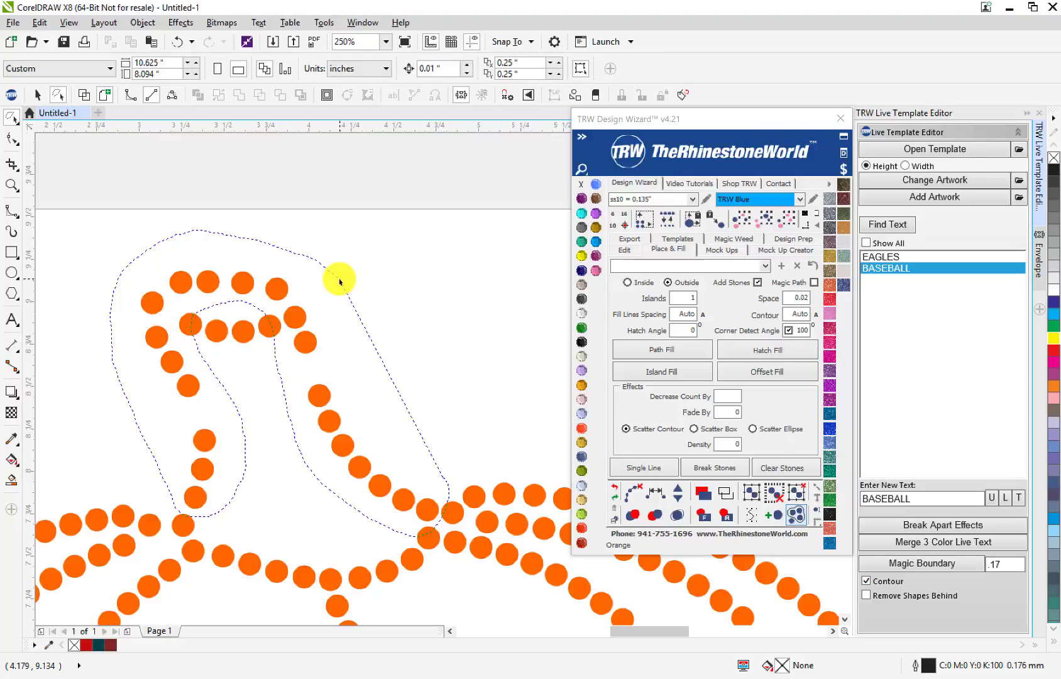
{"action": "left_click_drag", "start_coordinate": [340, 281], "coordinate": [339, 280]}
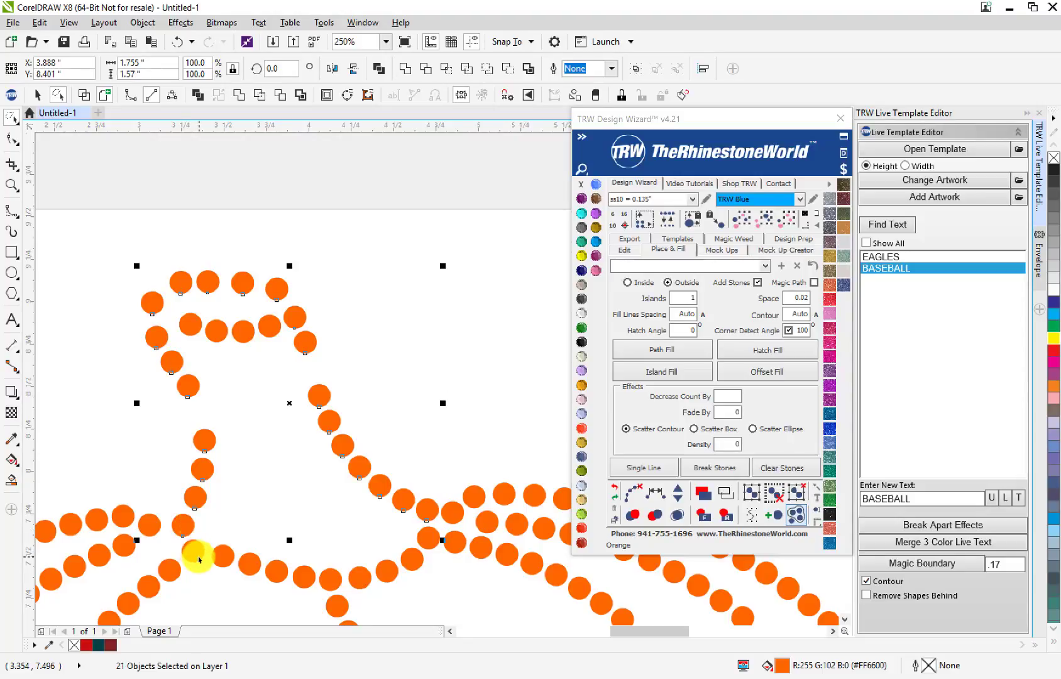
{"action": "left_click", "coordinate": [658, 494]}
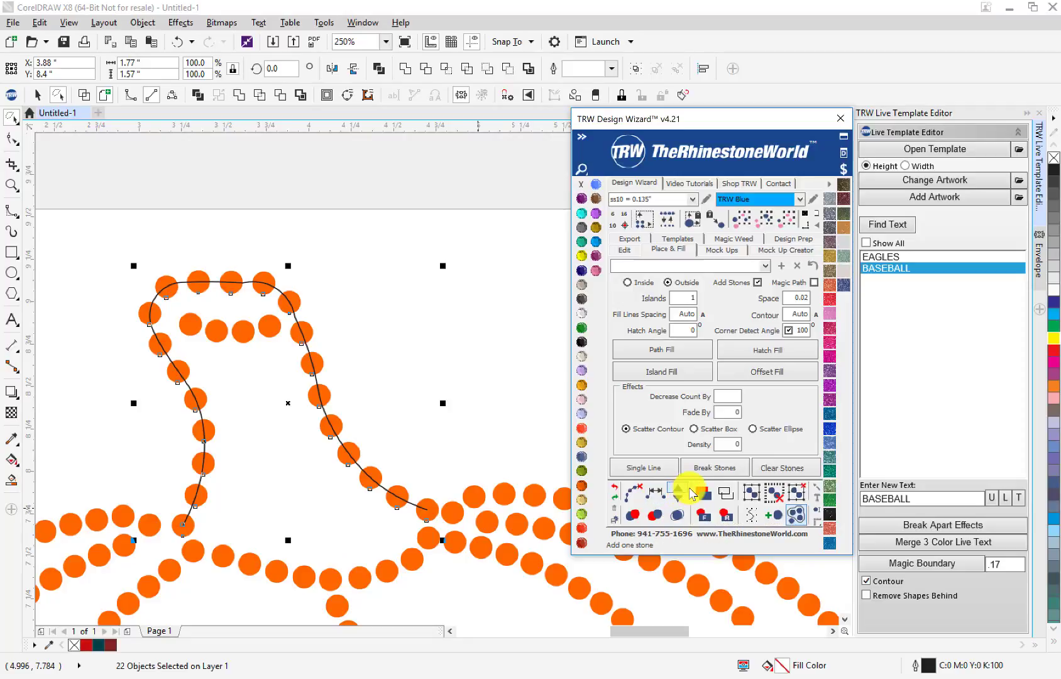
{"action": "left_click", "coordinate": [677, 492]}
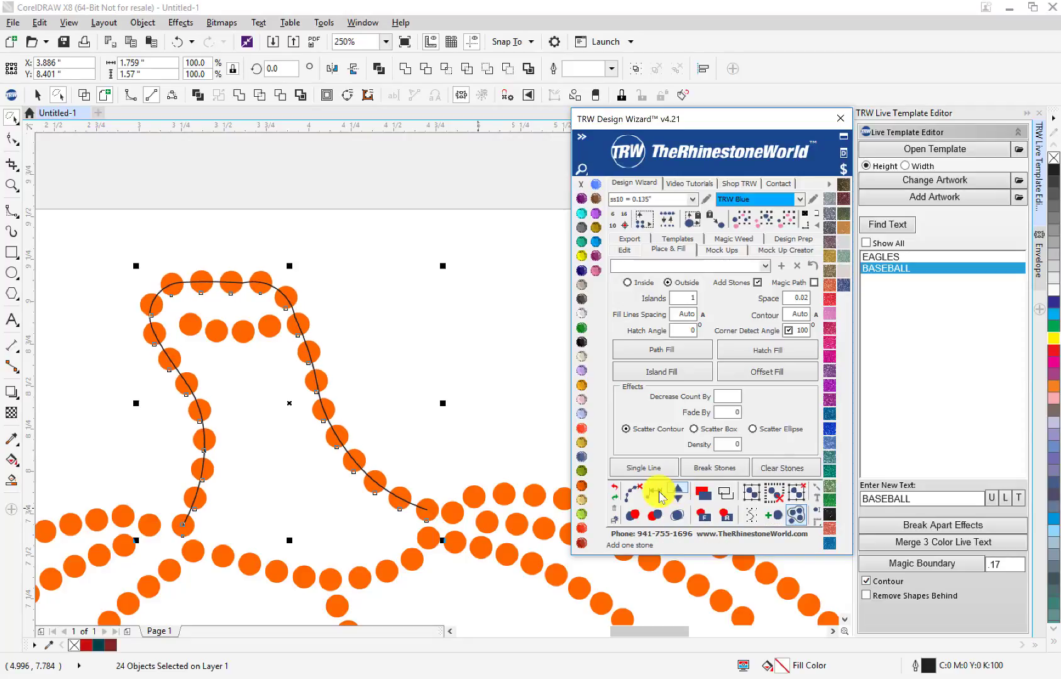
{"action": "left_click", "coordinate": [658, 494]}
- Examine the stem, the whole pumpkin and the nose area for remaining gaps and crowded stones
{"action": "scroll", "coordinate": [357, 415], "scroll_direction": "down", "scroll_amount": 1}
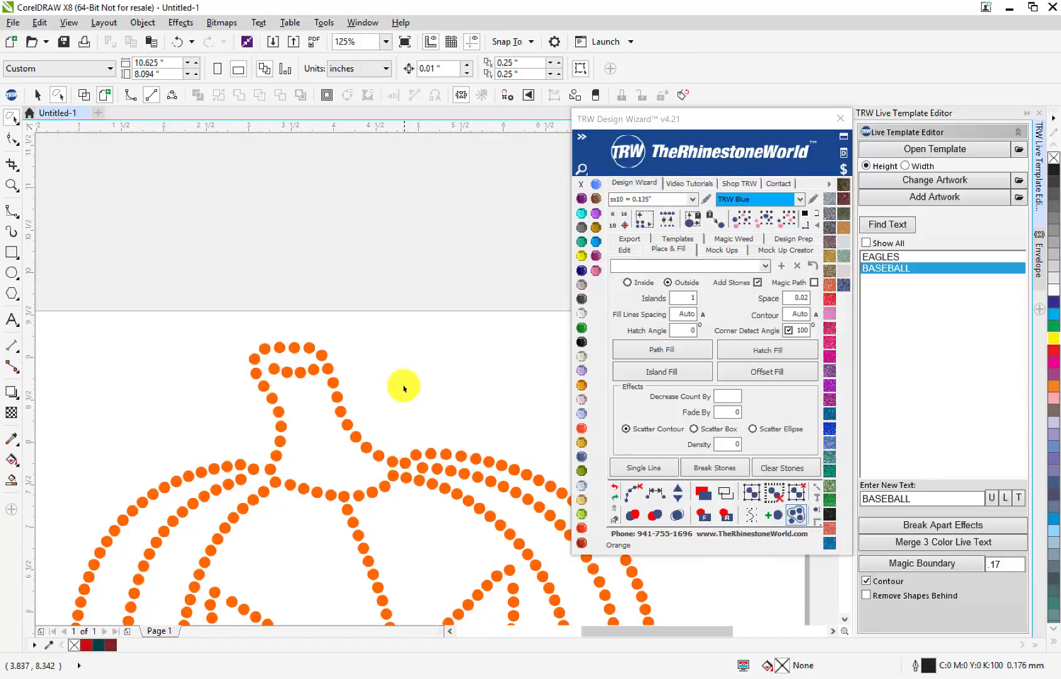
{"action": "scroll", "coordinate": [390, 395], "scroll_direction": "down", "scroll_amount": 1}
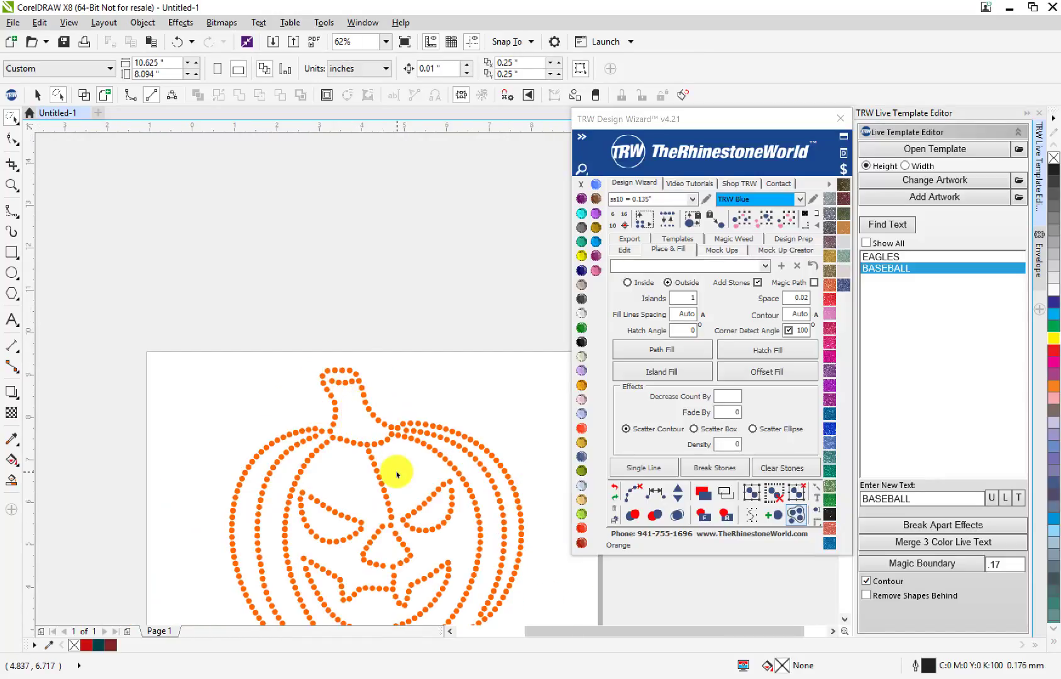
{"action": "scroll", "coordinate": [390, 425], "scroll_direction": "up", "scroll_amount": 1}
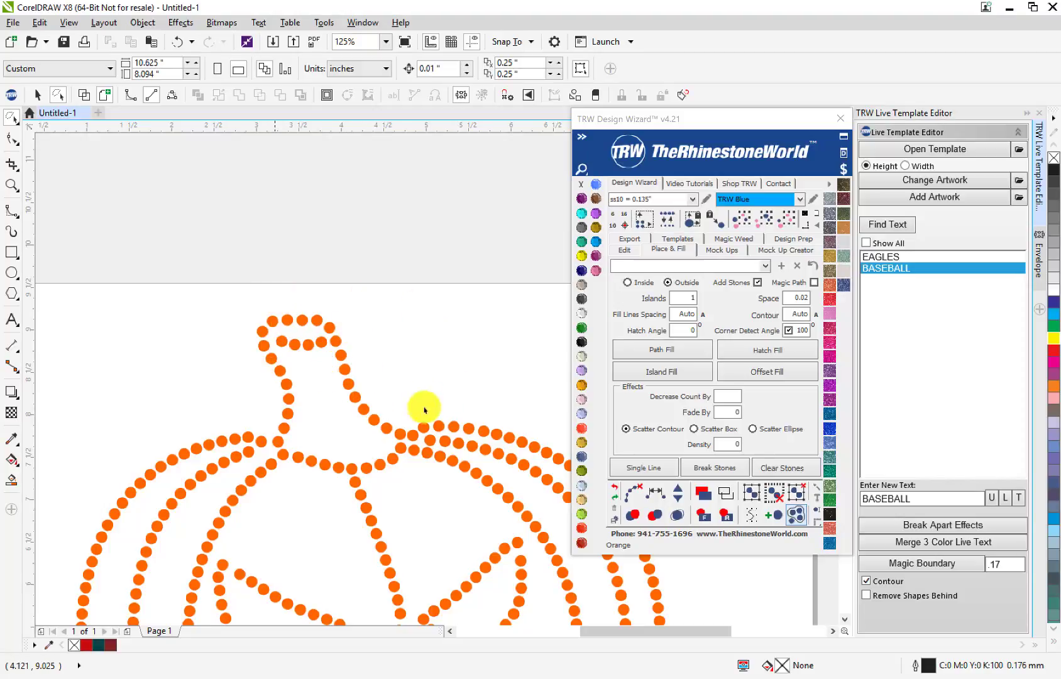
{"action": "scroll", "coordinate": [277, 395], "scroll_direction": "down", "scroll_amount": 4}
{"action": "scroll", "coordinate": [322, 485], "scroll_direction": "up", "scroll_amount": 4}
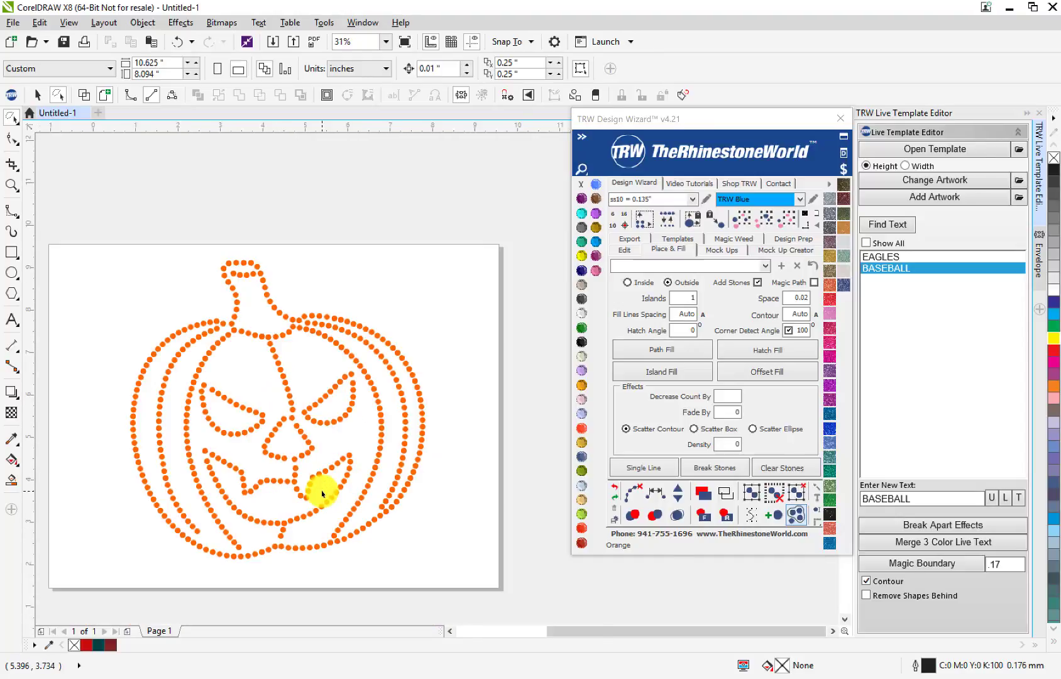
{"action": "scroll", "coordinate": [290, 408], "scroll_direction": "up", "scroll_amount": 2}
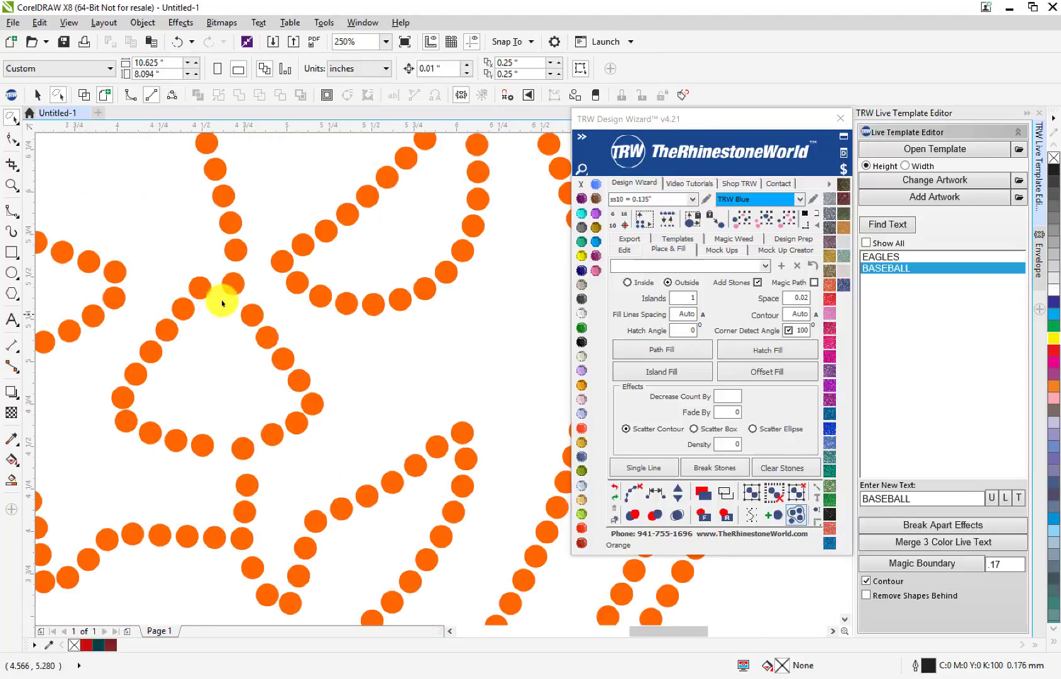
{"action": "scroll", "coordinate": [221, 290], "scroll_direction": "down", "scroll_amount": 4}
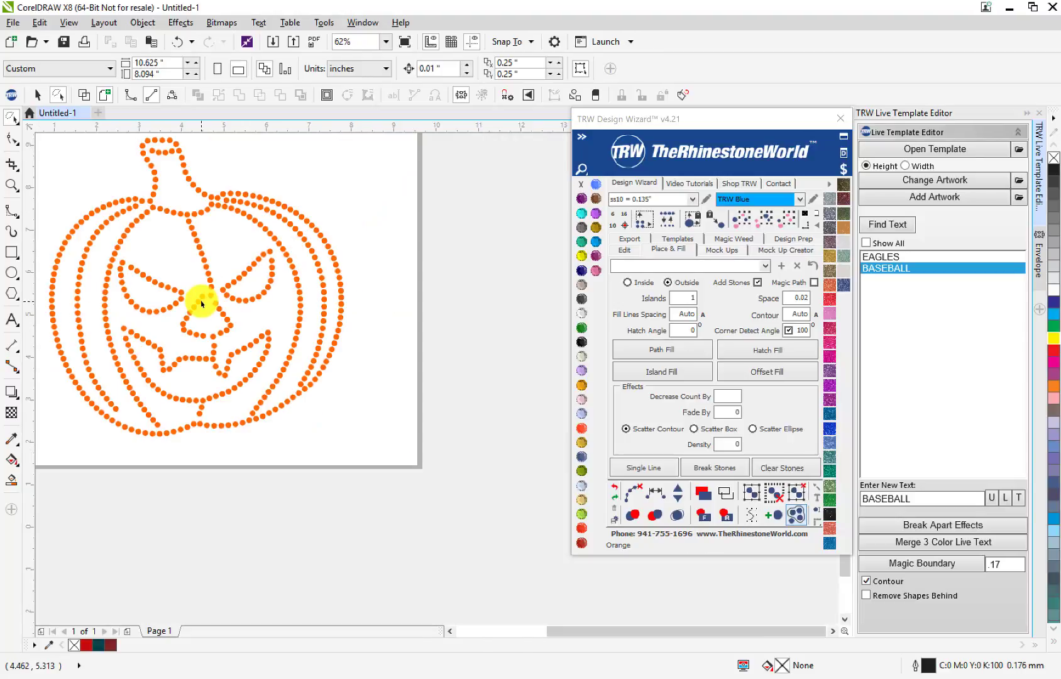
- Delete three stones spread along the second line in from the pumpkin's right outline to open gaps
{"action": "scroll", "coordinate": [343, 256], "scroll_direction": "up", "scroll_amount": 2}
{"action": "left_click", "coordinate": [279, 243]}
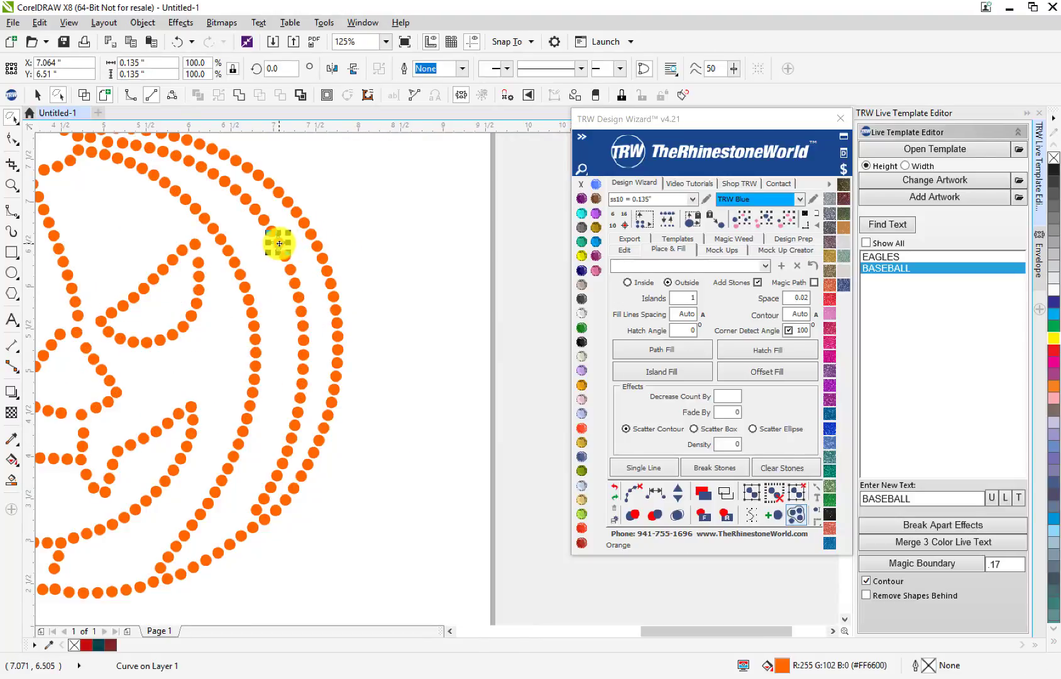
{"action": "key", "text": "Delete"}
{"action": "left_click", "coordinate": [301, 312]}
{"action": "key", "text": "Delete"}
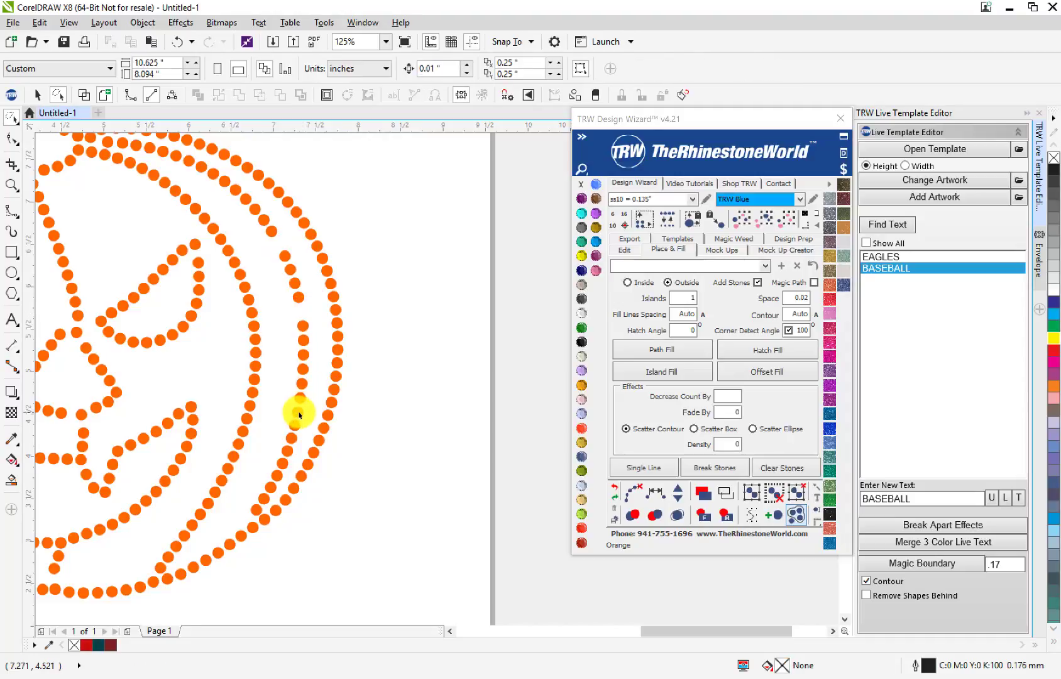
{"action": "left_click", "coordinate": [300, 415]}
{"action": "key", "text": "Delete"}
{"action": "scroll", "coordinate": [301, 349], "scroll_direction": "down", "scroll_amount": 2}
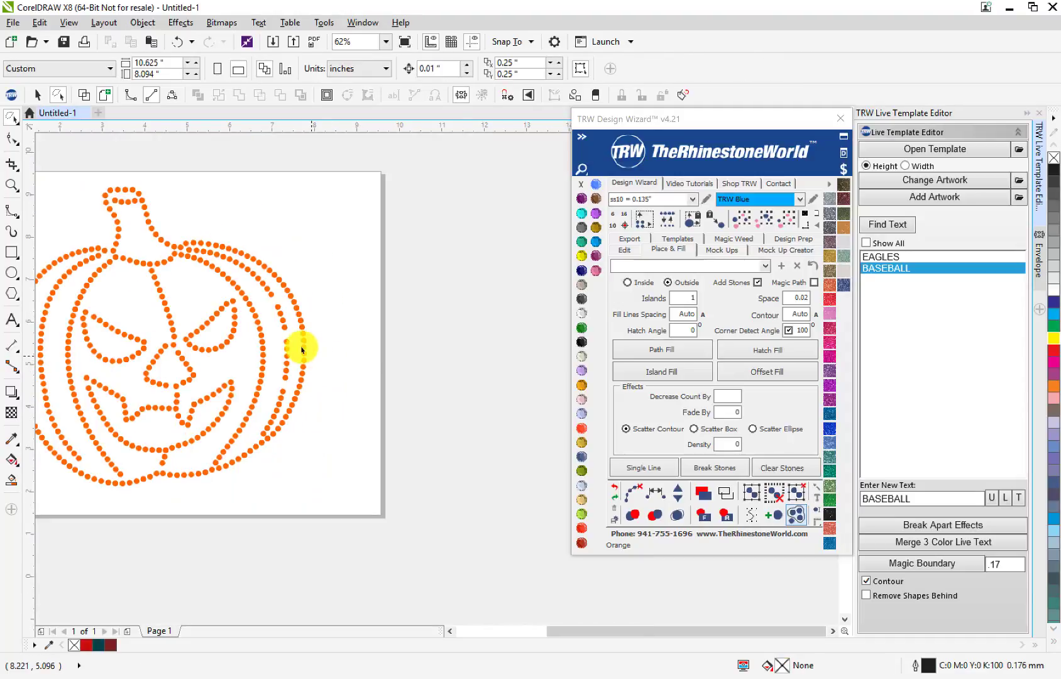
{"action": "scroll", "coordinate": [301, 349], "scroll_direction": "up", "scroll_amount": 2}
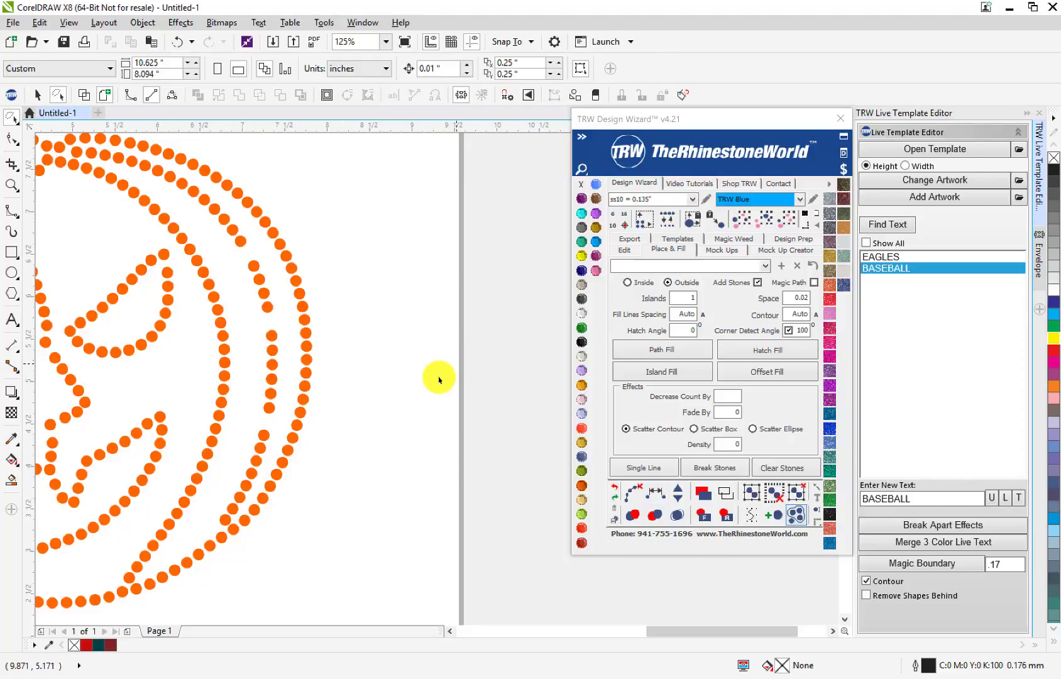
- Draw a B-Spline curve along the gapped second line on the pumpkin's right side, from its upper stones to its lower ones
{"action": "left_click", "coordinate": [13, 214]}
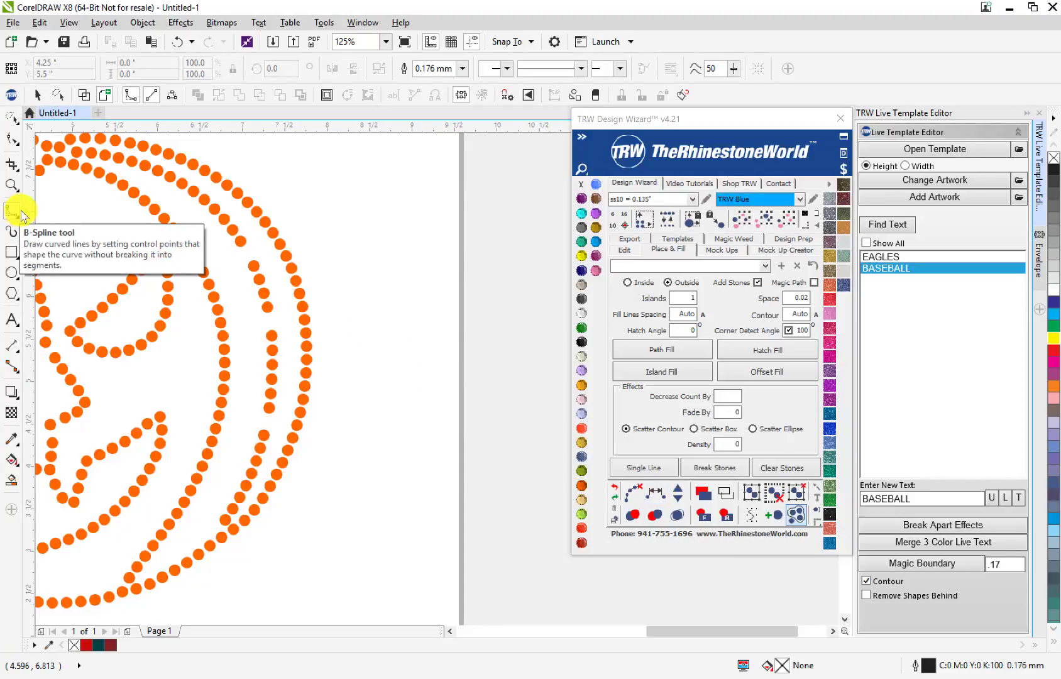
{"action": "left_click", "coordinate": [215, 209]}
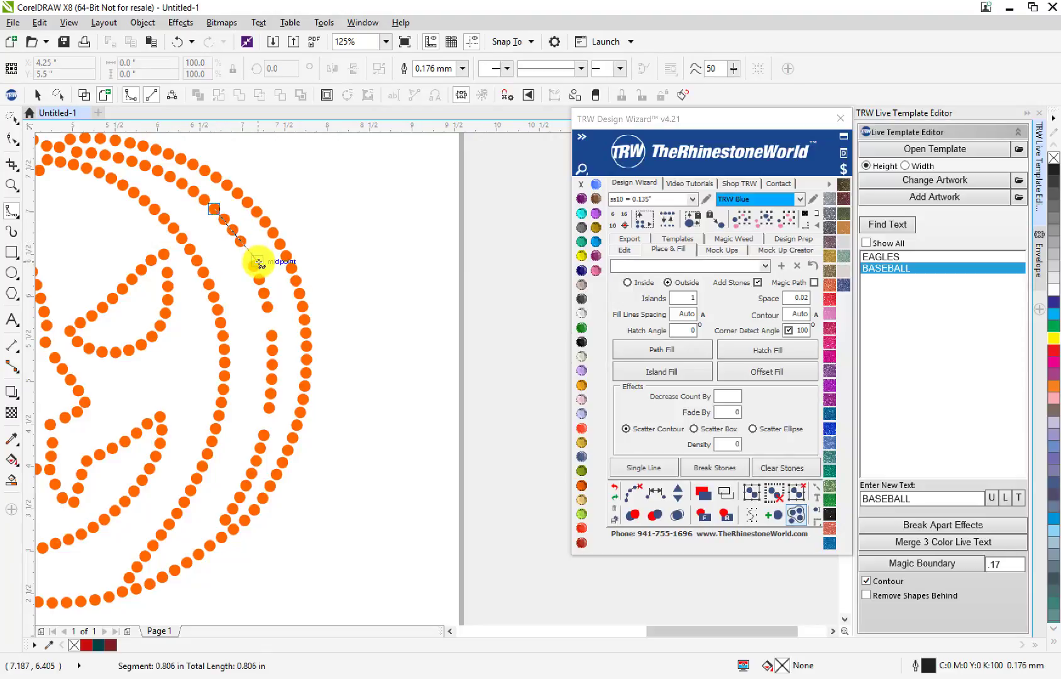
{"action": "left_click", "coordinate": [258, 262]}
{"action": "left_click", "coordinate": [278, 350]}
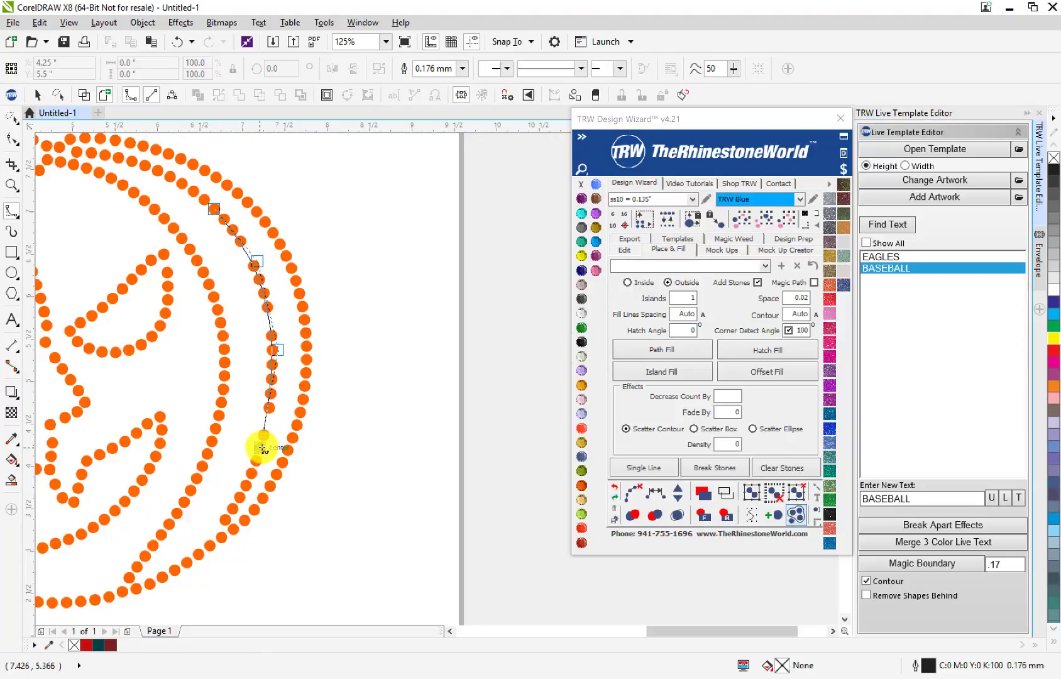
{"action": "left_click", "coordinate": [265, 447]}
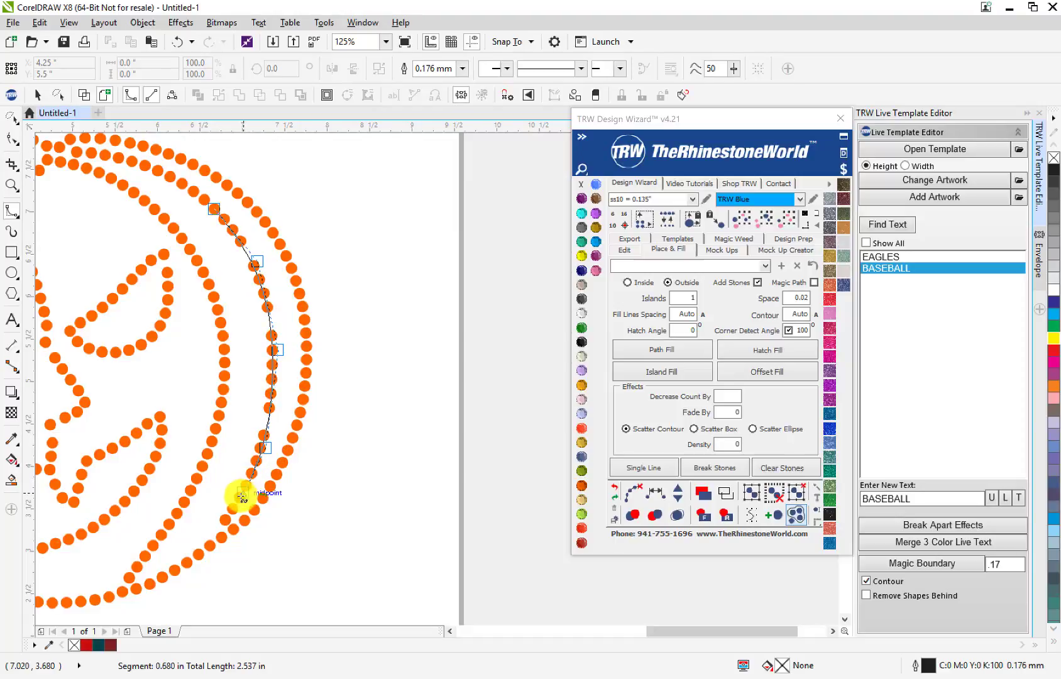
{"action": "double_click", "coordinate": [240, 500]}
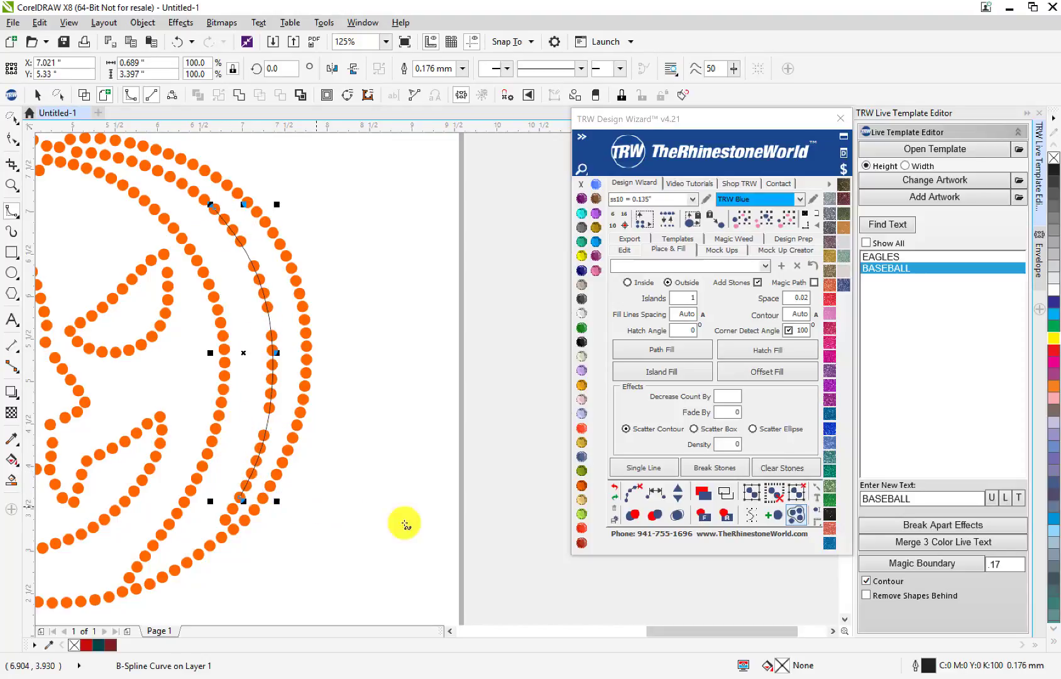
- Try to space stones equally along the drawn curve and to move the curve inward, undoing both
{"action": "left_click", "coordinate": [658, 497]}
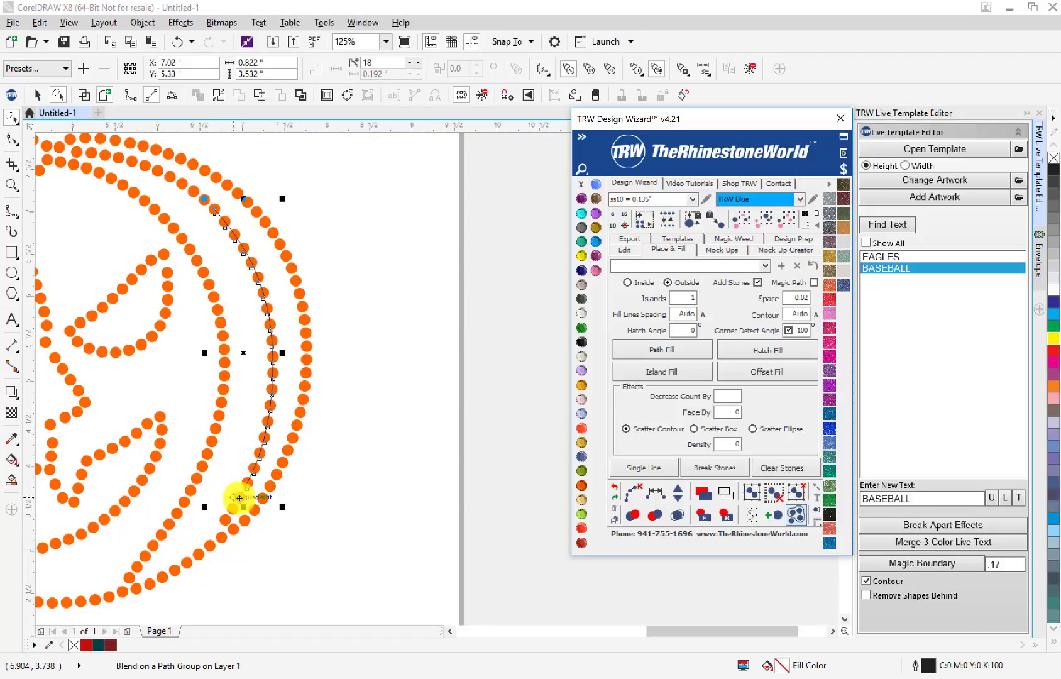
{"action": "left_click", "coordinate": [384, 391]}
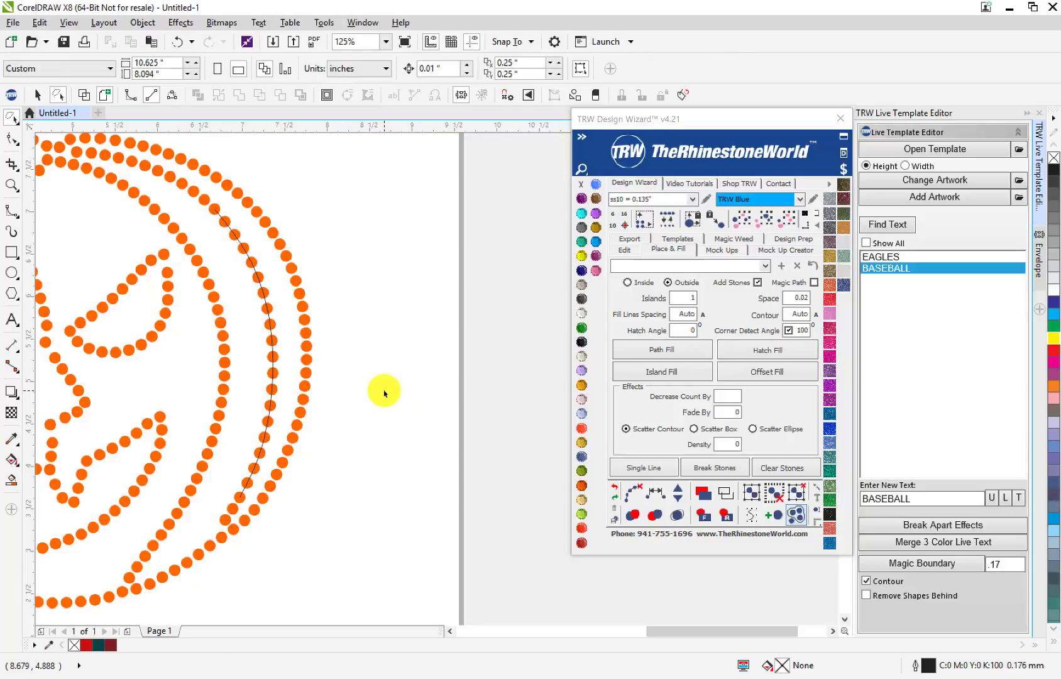
{"action": "key", "text": "ctrl+z"}
{"action": "key", "text": "ctrl+z"}
{"action": "left_click", "coordinate": [365, 357]}
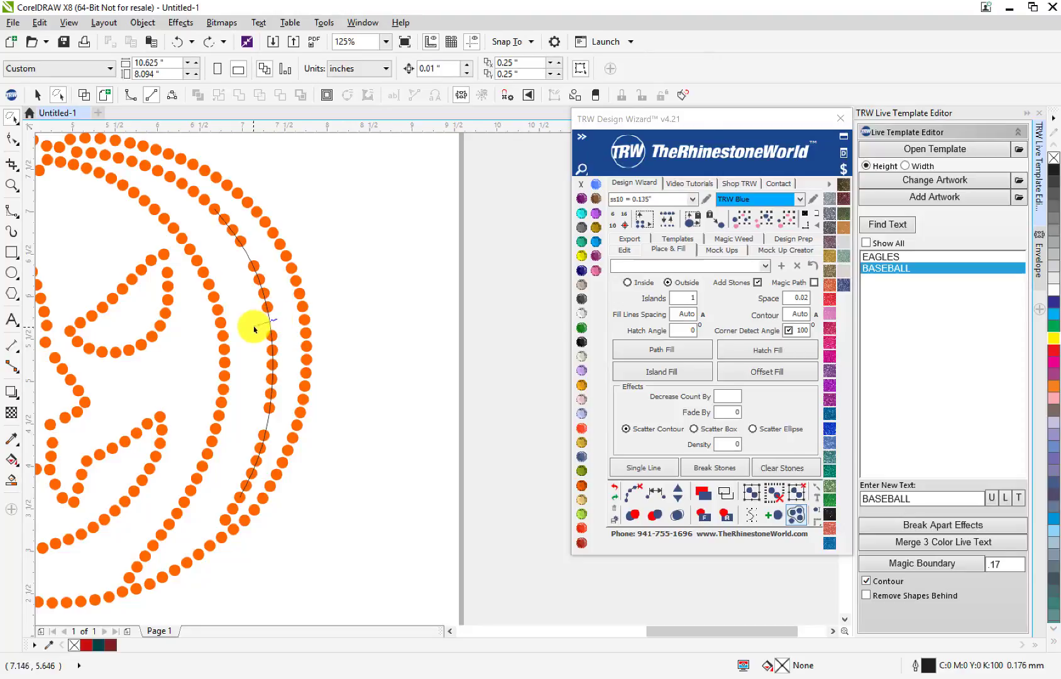
{"action": "left_click_drag", "start_coordinate": [269, 319], "coordinate": [244, 346]}
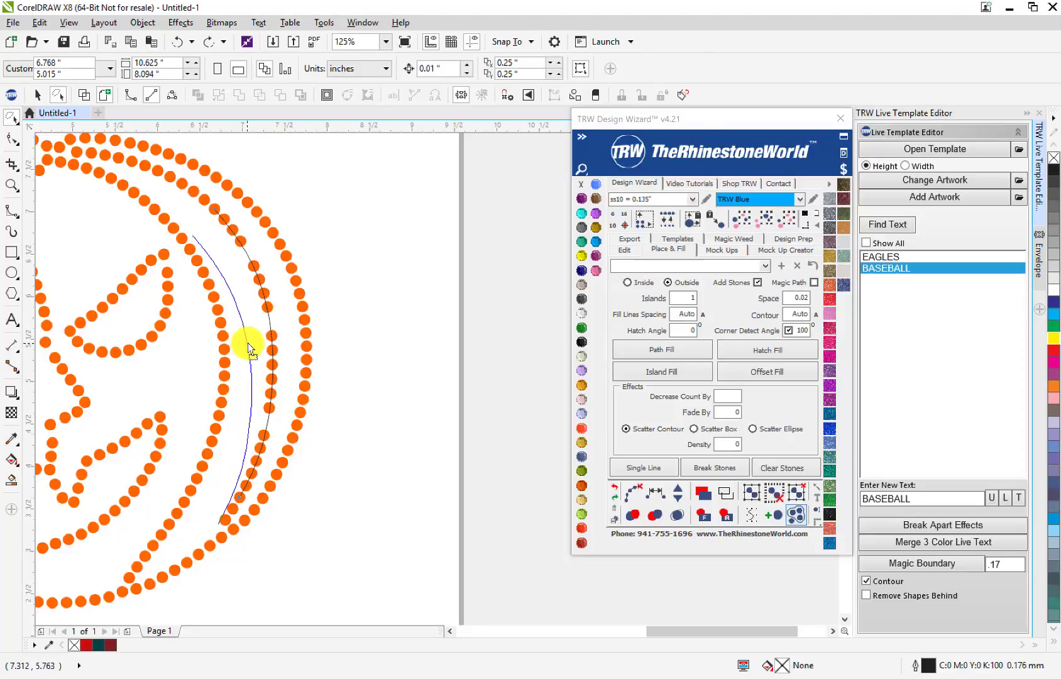
{"action": "key", "text": "ctrl+z"}
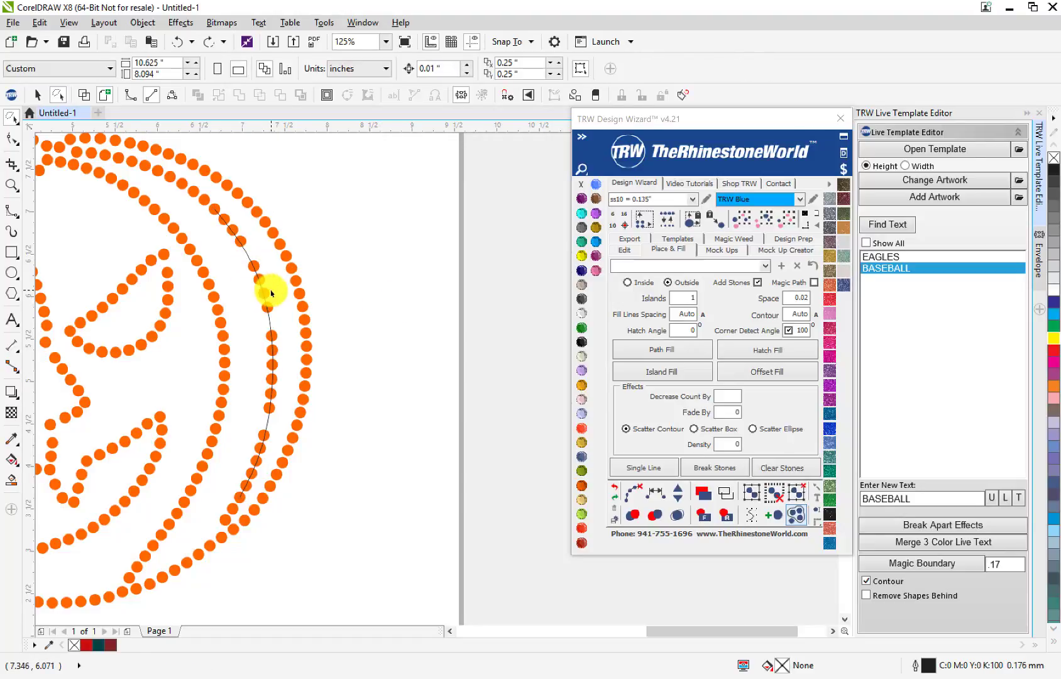
- Delete five more stones lying along the drawn curve, two in its upper part and three from its middle downward
{"action": "left_click", "coordinate": [268, 291]}
{"action": "key", "text": "Delete"}
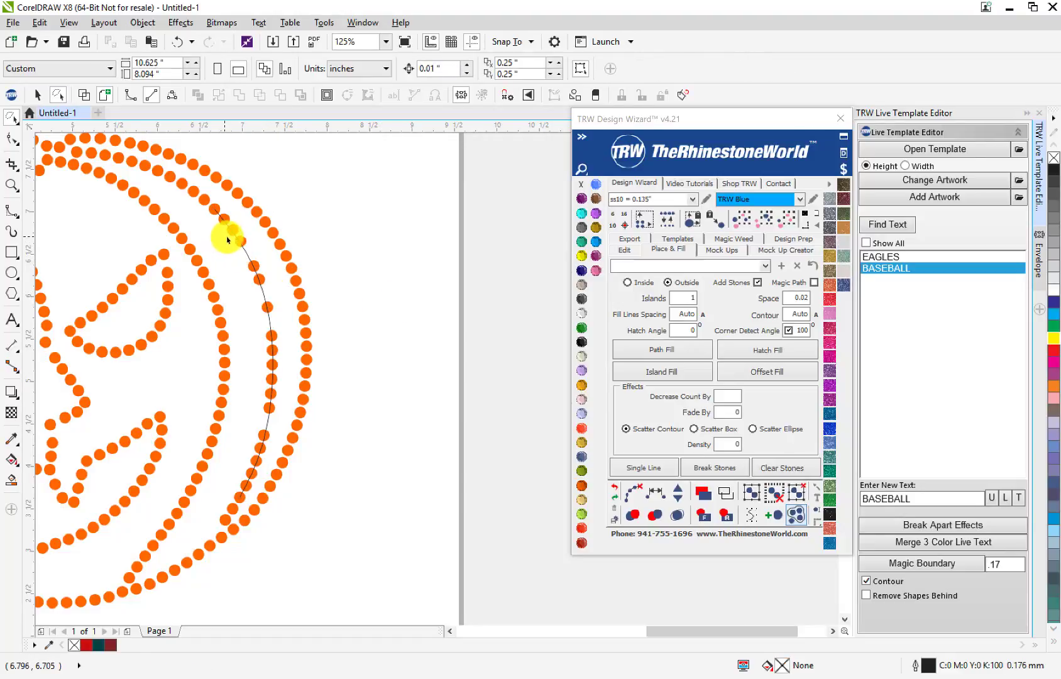
{"action": "left_click", "coordinate": [231, 235]}
{"action": "key", "text": "Delete"}
{"action": "left_click", "coordinate": [275, 365]}
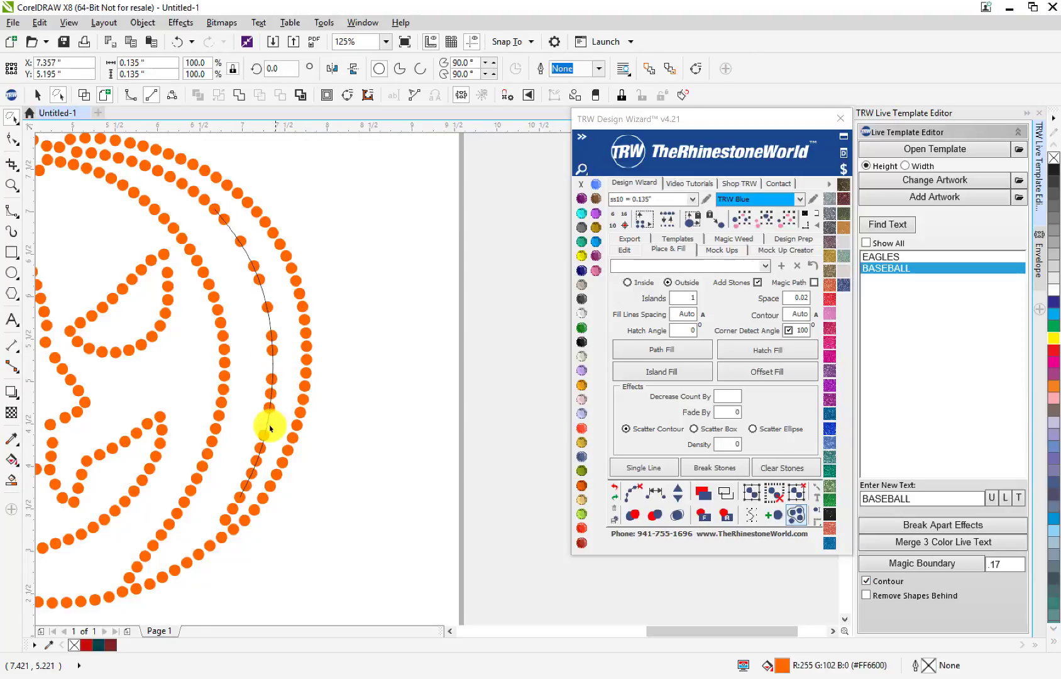
{"action": "key", "text": "Delete"}
{"action": "left_click", "coordinate": [268, 438]}
{"action": "key", "text": "Delete"}
{"action": "left_click", "coordinate": [253, 474]}
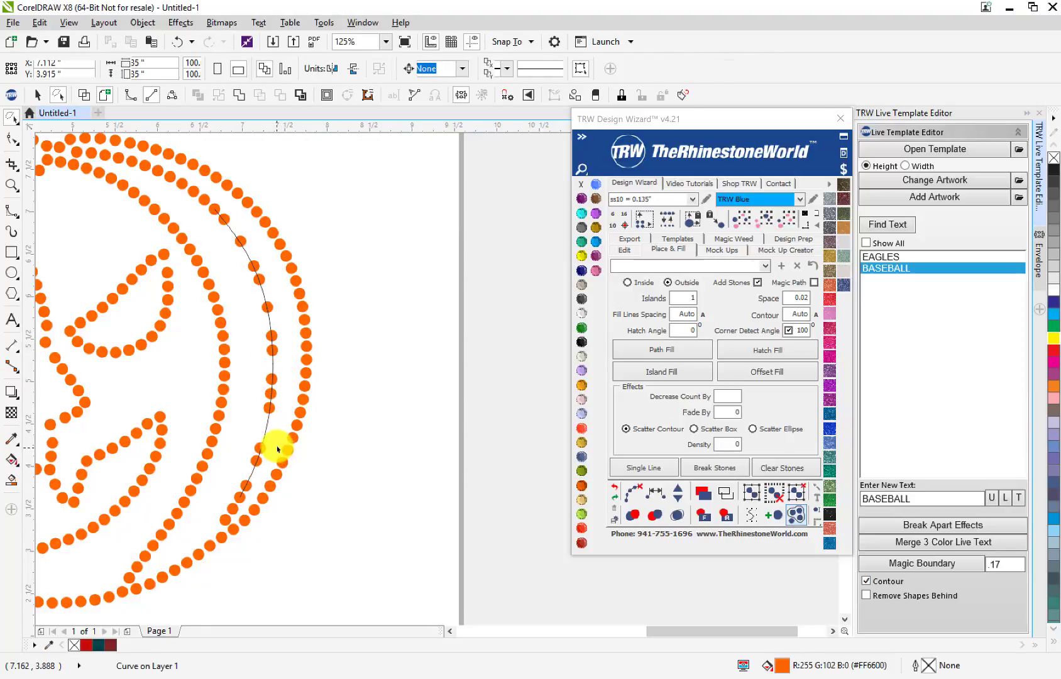
{"action": "key", "text": "Delete"}
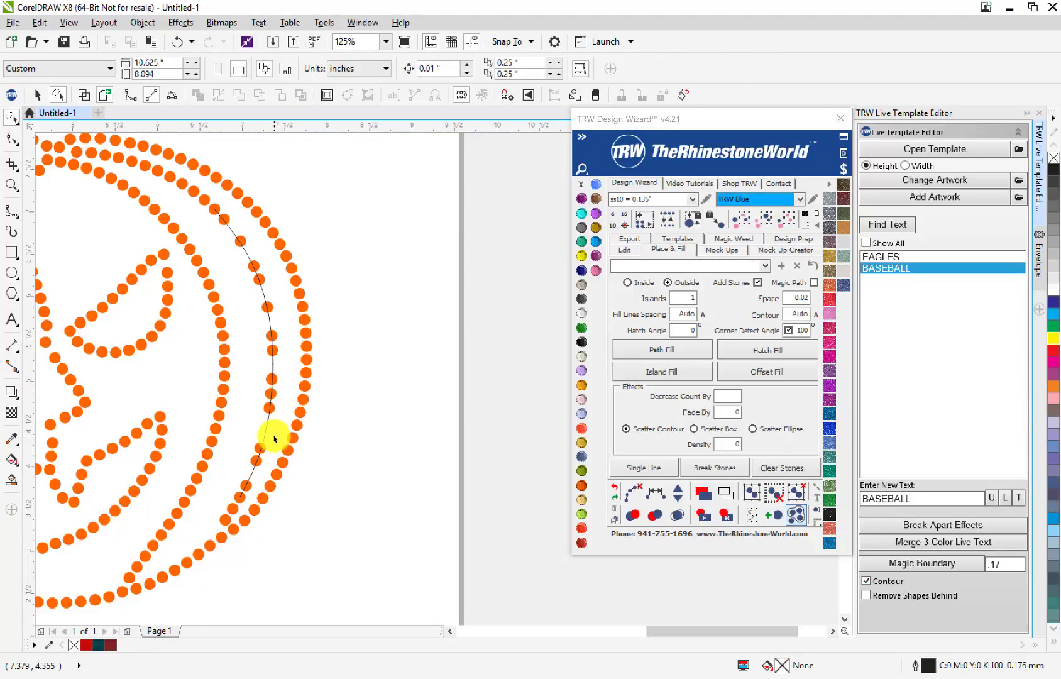
- Try again to distribute stones equally along the curve over the thinned line, and undo it
{"action": "left_click", "coordinate": [272, 364]}
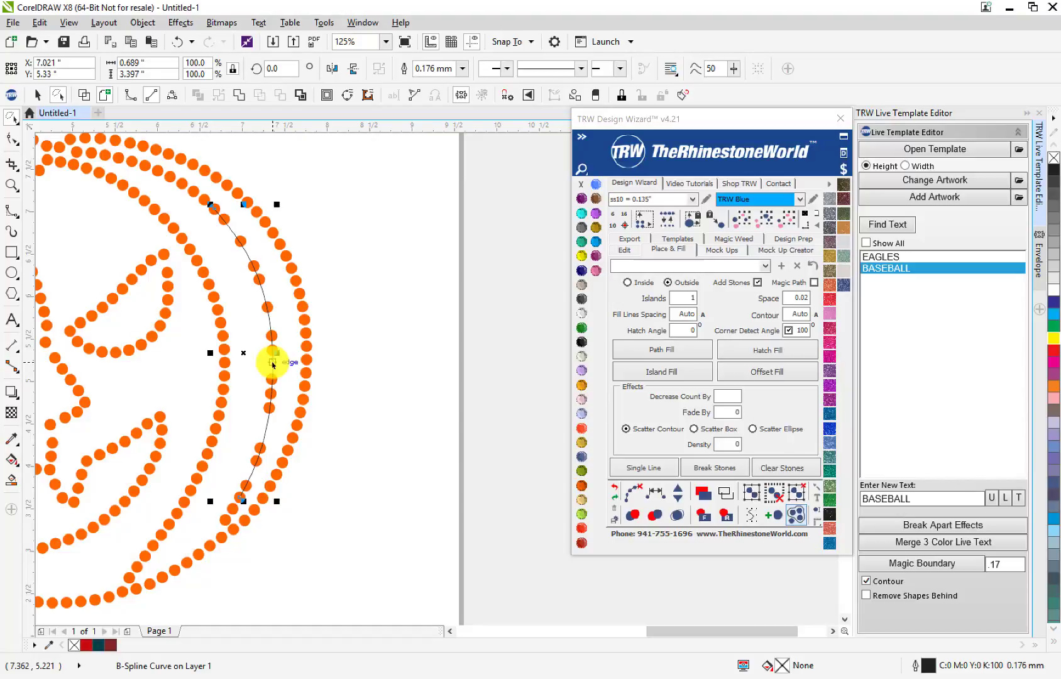
{"action": "left_click", "coordinate": [656, 494]}
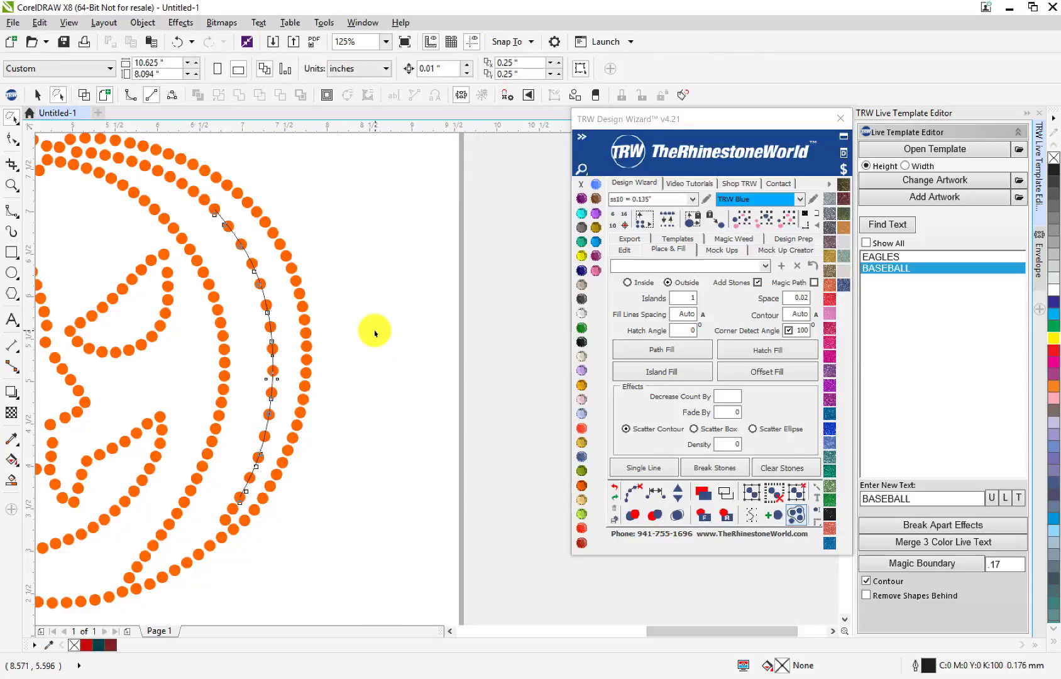
{"action": "left_click", "coordinate": [375, 331]}
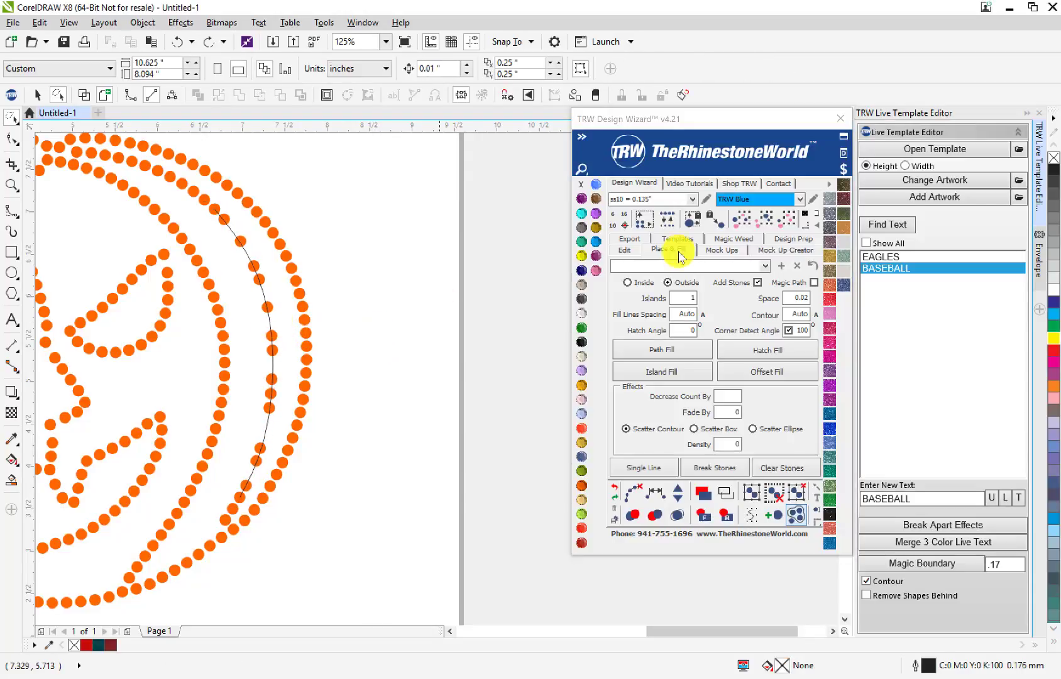
- Set the stone colour to Orange and distribute evenly spaced stones along the drawn curve
{"action": "left_click", "coordinate": [801, 199]}
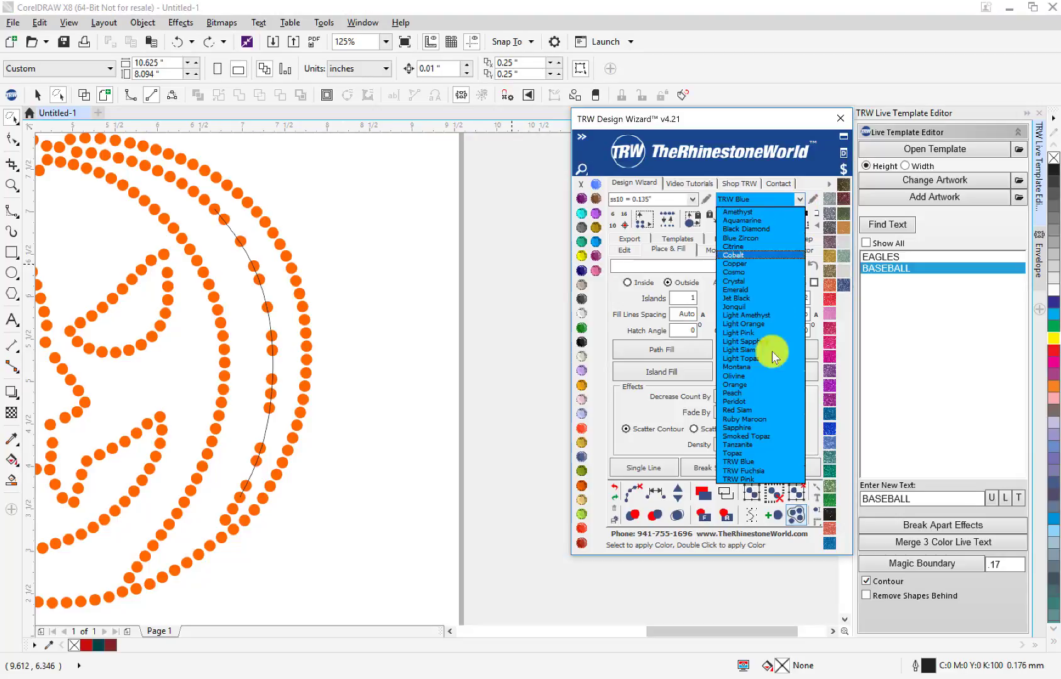
{"action": "left_click", "coordinate": [757, 384]}
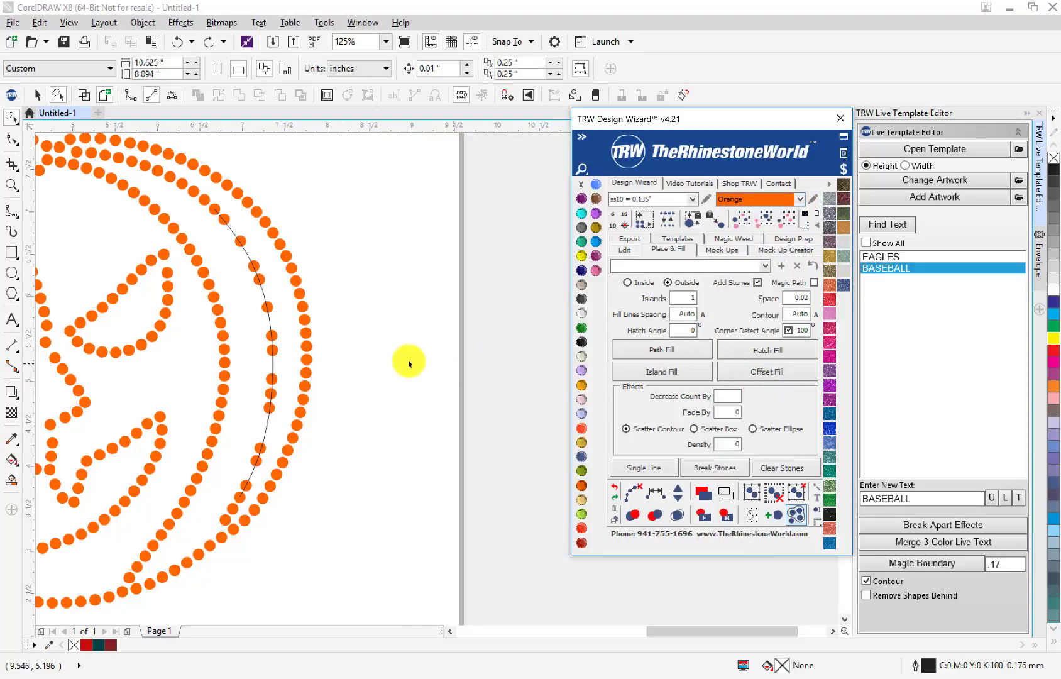
{"action": "left_click", "coordinate": [270, 324]}
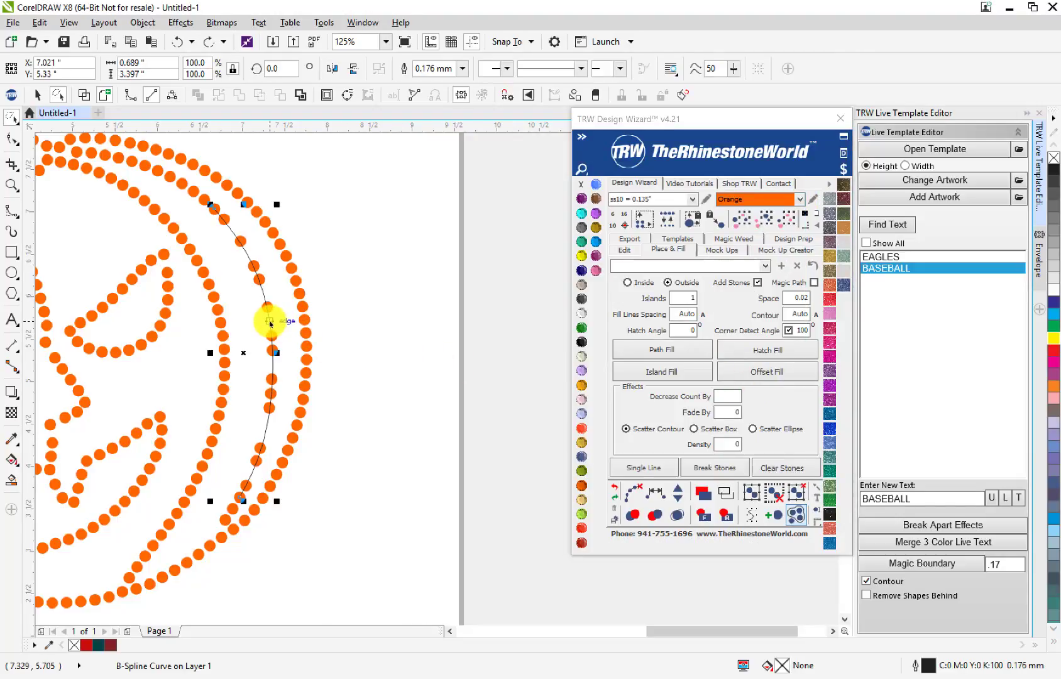
{"action": "left_click", "coordinate": [656, 496]}
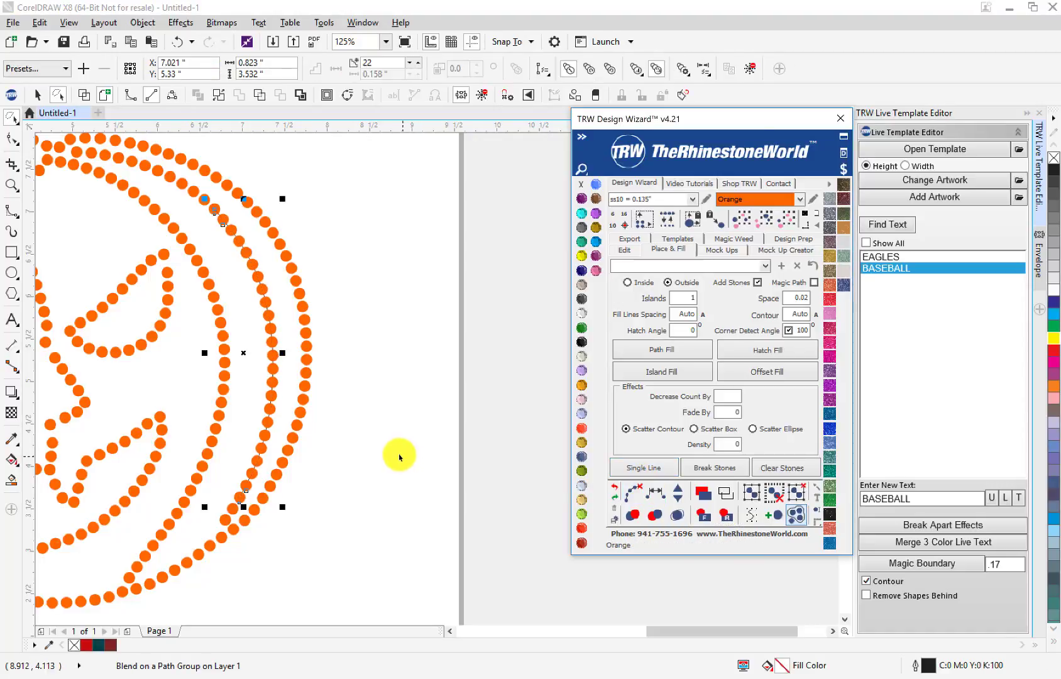
- Undo the even stone distribution along the drawn curve and return to the thinned line
{"action": "left_click", "coordinate": [309, 404]}
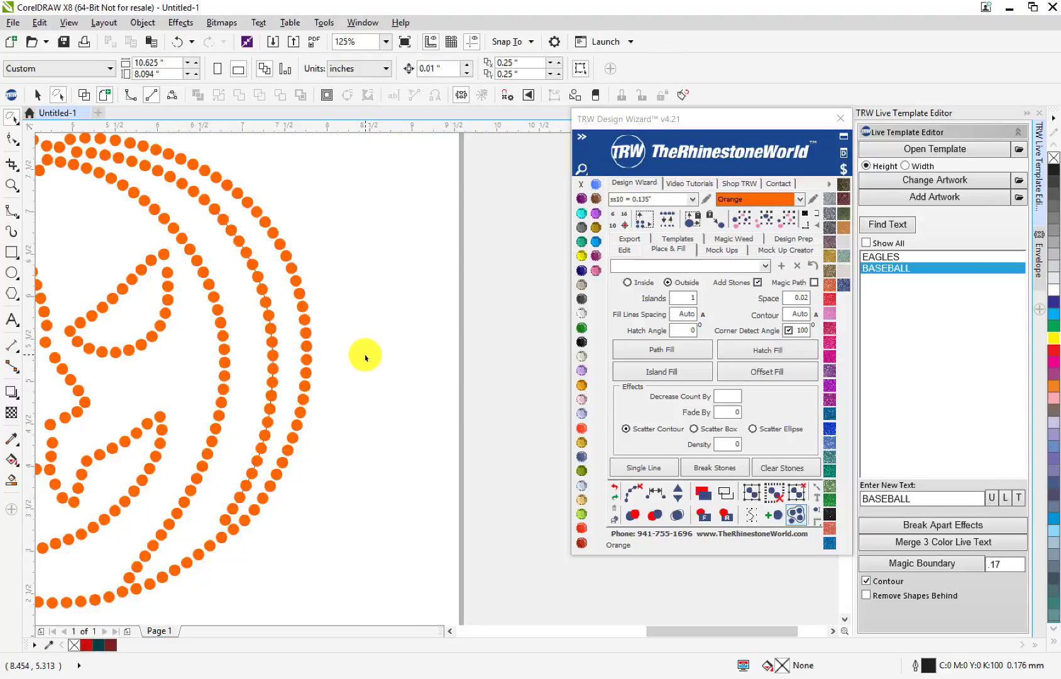
{"action": "key", "text": "ctrl+z"}
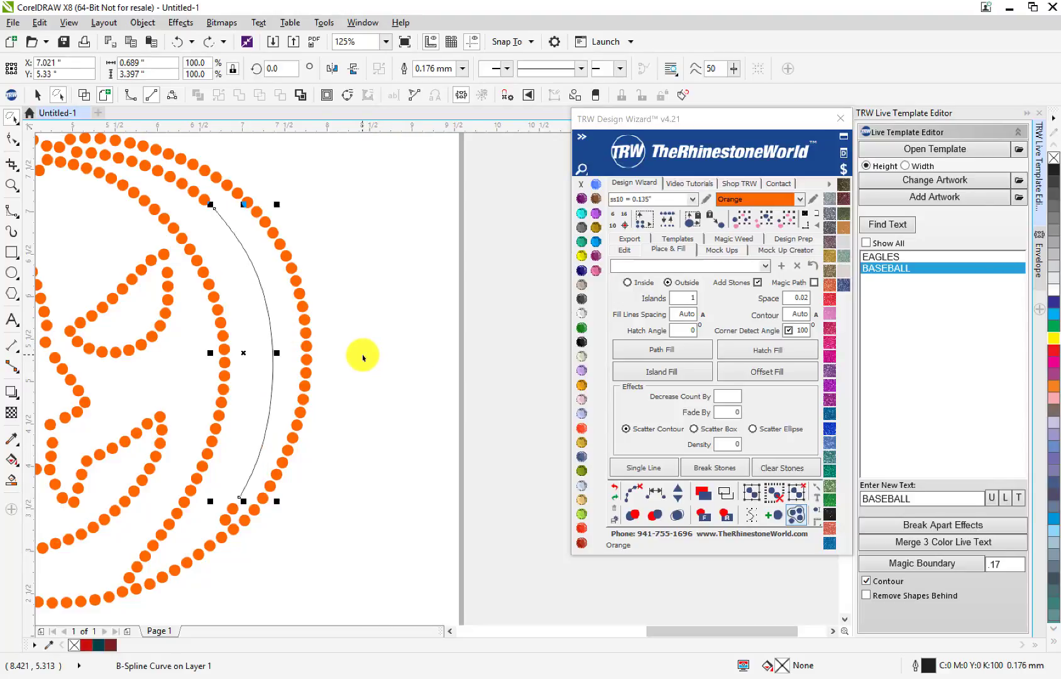
{"action": "key", "text": "ctrl+z"}
{"action": "left_click", "coordinate": [280, 325]}
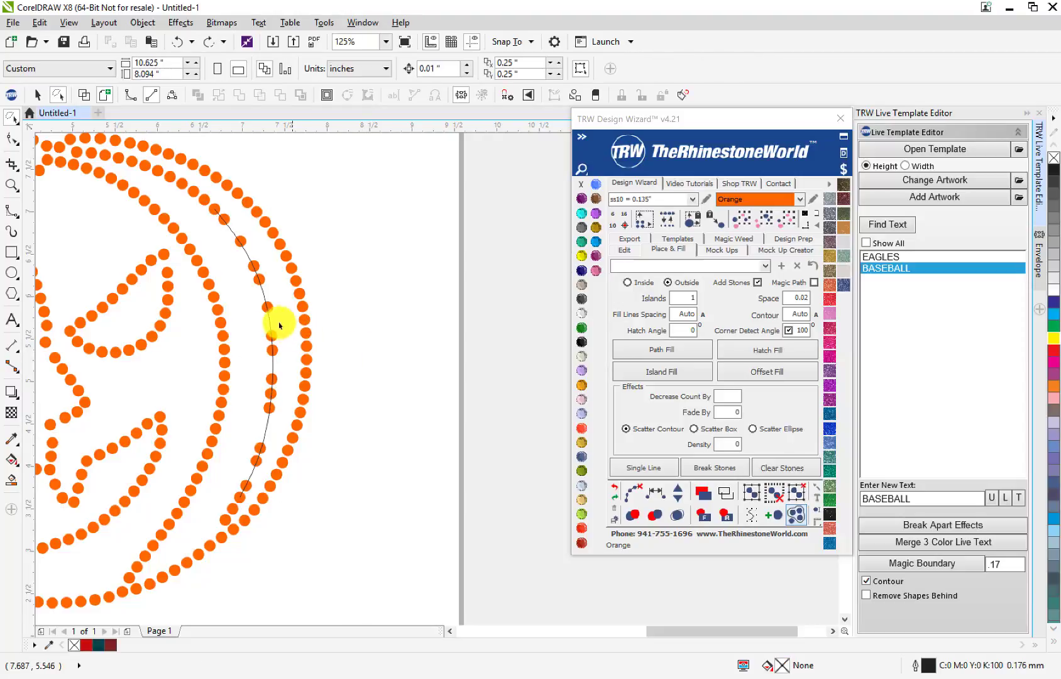
- Try to respace the thinned line equally along the curve and add single stones to it, undoing the attempt
{"action": "left_click", "coordinate": [269, 323]}
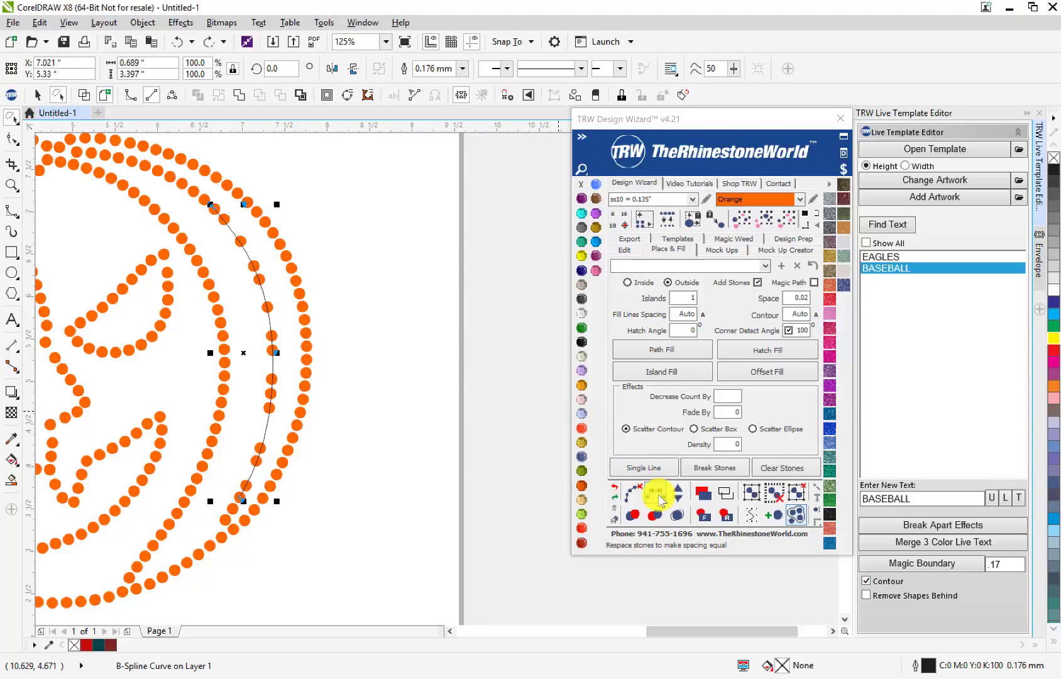
{"action": "left_click", "coordinate": [659, 500]}
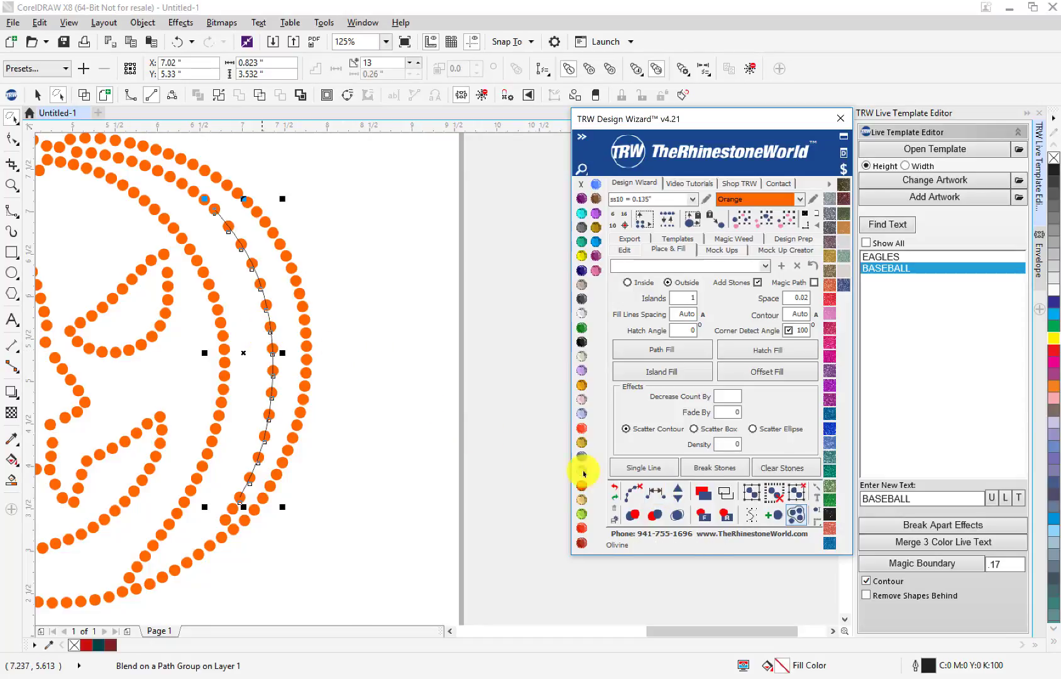
{"action": "left_click", "coordinate": [681, 492]}
{"action": "left_click", "coordinate": [680, 492]}
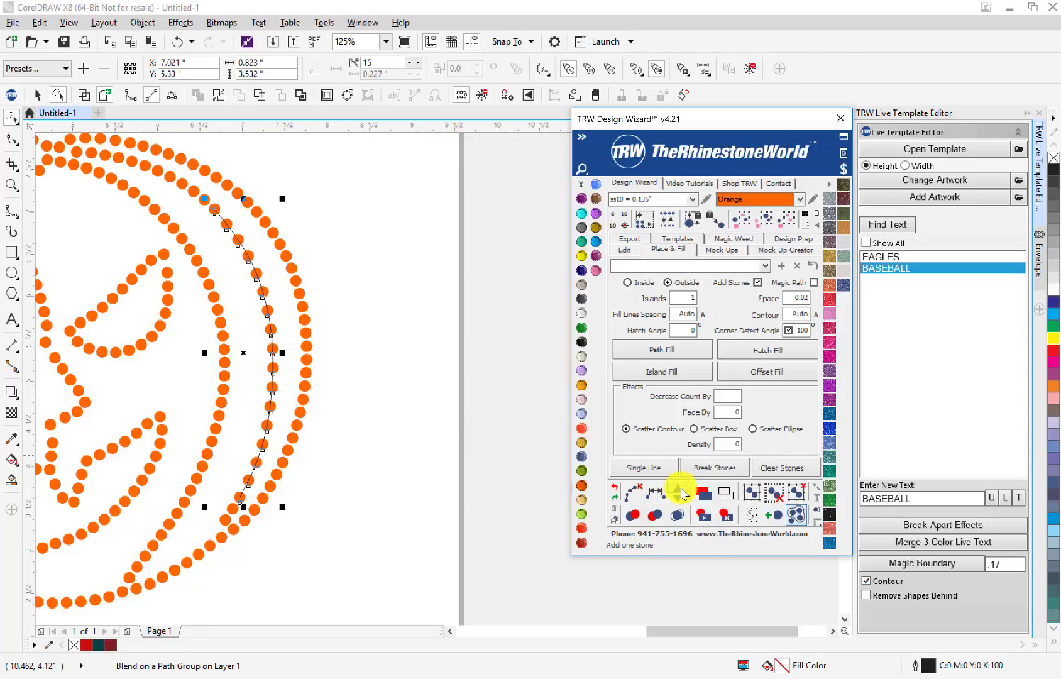
{"action": "left_click", "coordinate": [680, 492]}
{"action": "left_click", "coordinate": [405, 437]}
{"action": "key", "text": "ctrl+z"}
{"action": "key", "text": "ctrl+z"}
{"action": "key", "text": "ctrl+z"}
{"action": "key", "text": "ctrl+z"}
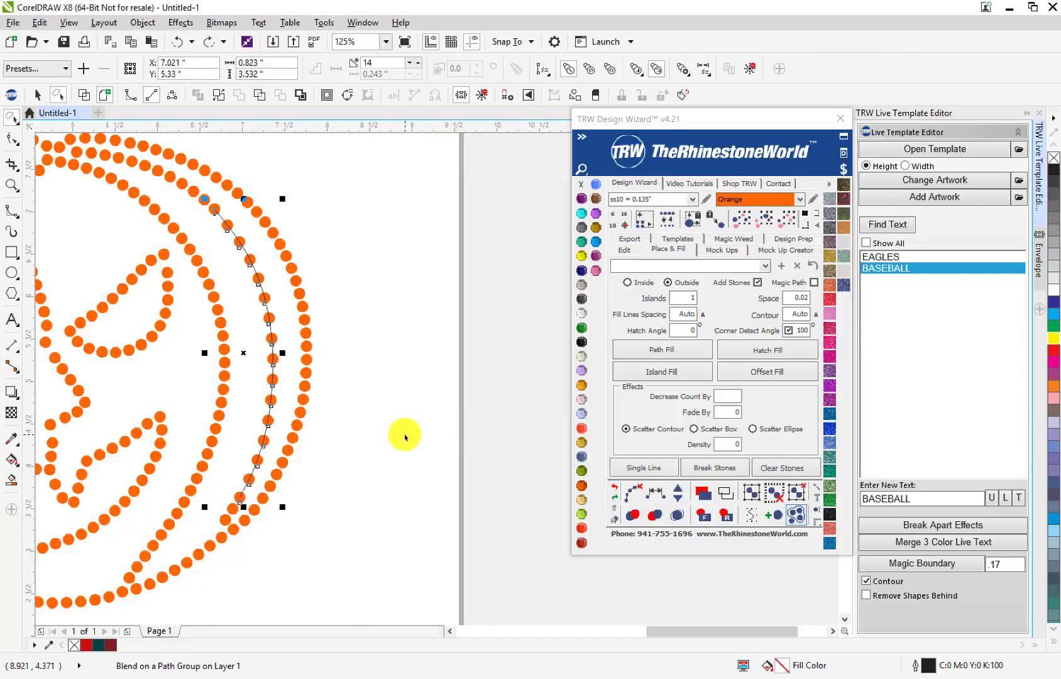
- Select the drawn curve with its thinned stones and respace them evenly along the whole curve
{"action": "left_click", "coordinate": [279, 372]}
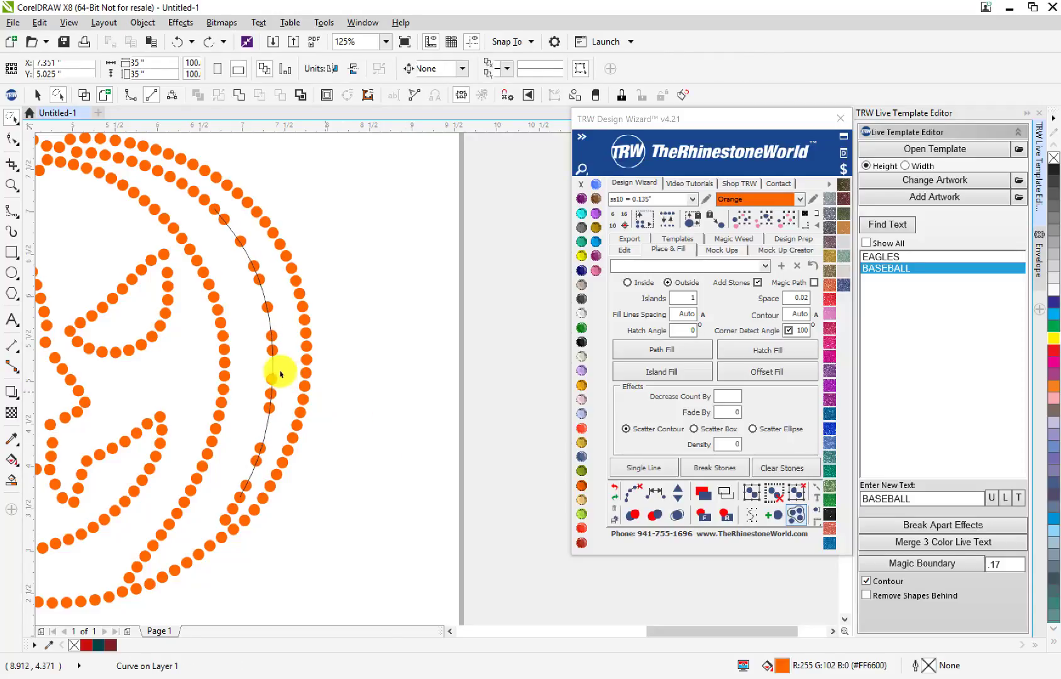
{"action": "left_click_drag", "start_coordinate": [272, 371], "coordinate": [295, 356]}
{"action": "key", "text": "ctrl+z"}
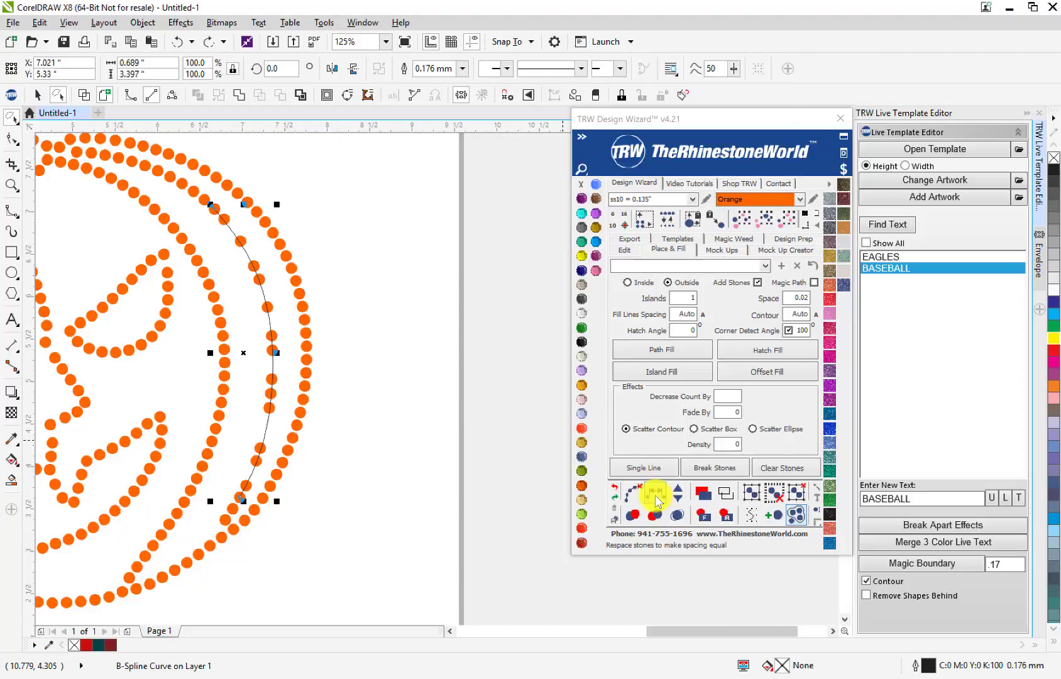
{"action": "left_click", "coordinate": [656, 496]}
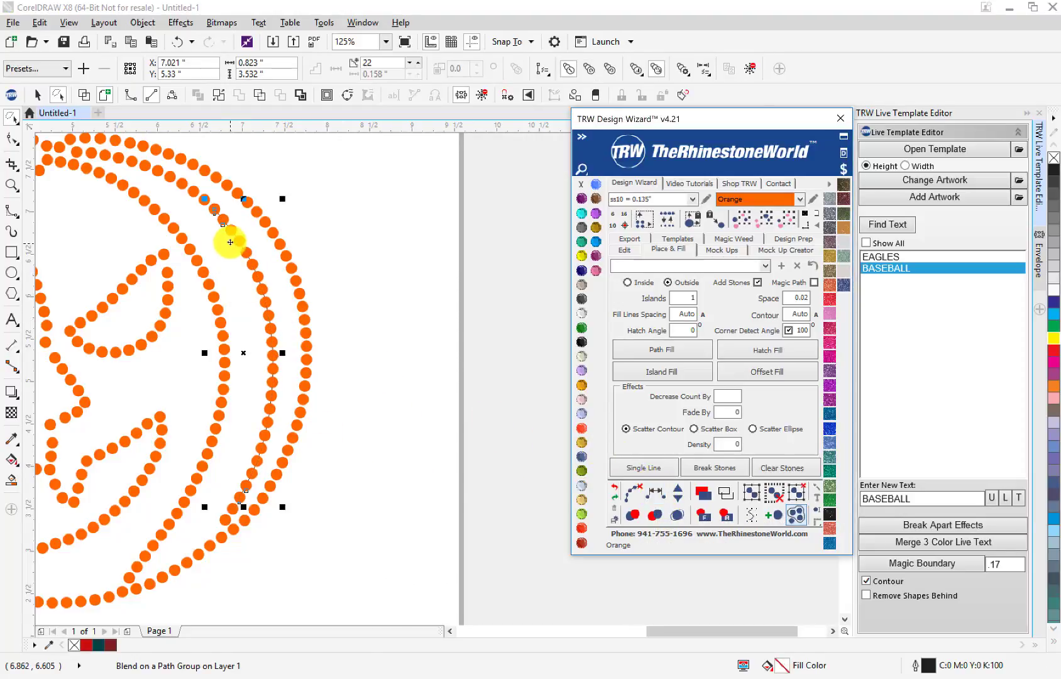
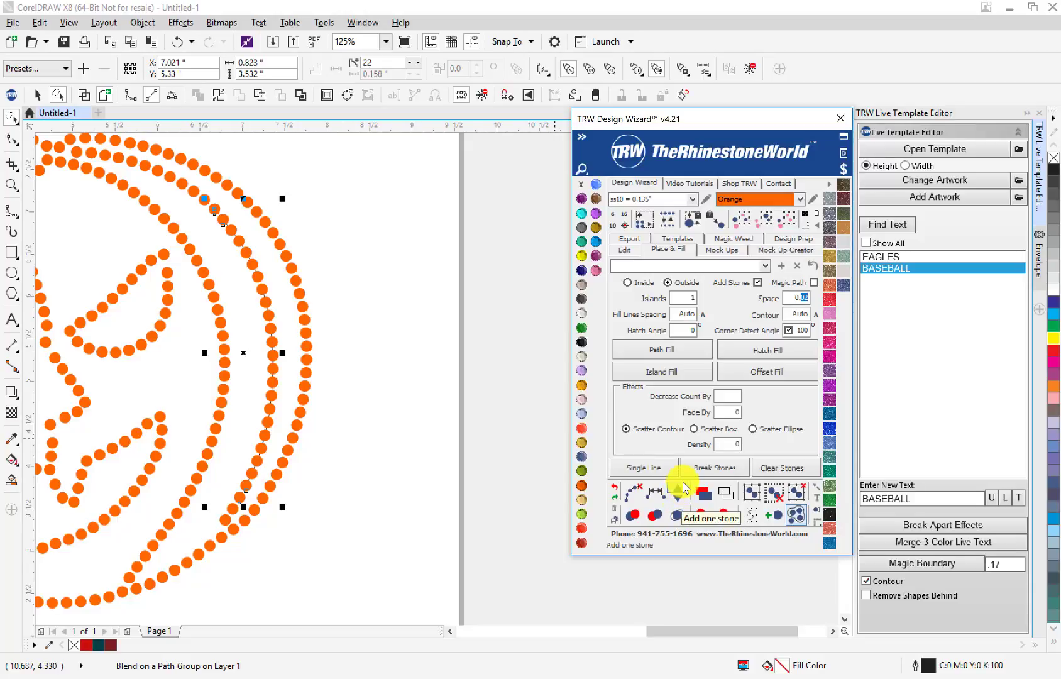
{"action": "left_click", "coordinate": [684, 489]}
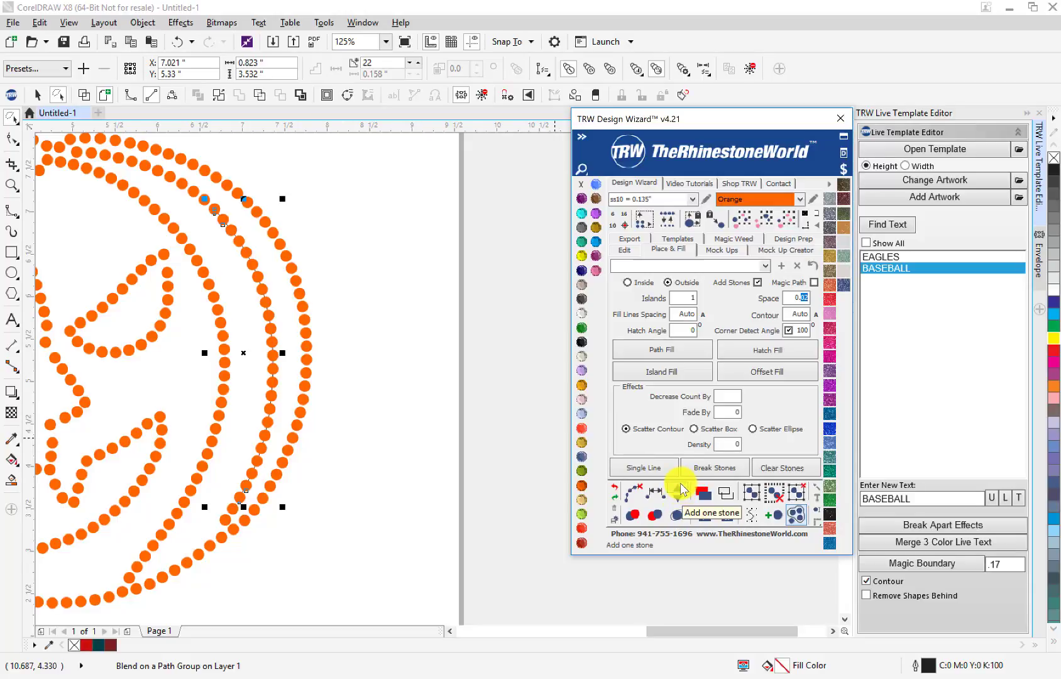
- Select the stones on the pumpkin's right side and remove the drawn guide curve, keeping the stones
{"action": "left_click", "coordinate": [372, 462]}
{"action": "mouse_move", "coordinate": [328, 178]}
{"action": "left_mouse_down"}
{"action": "mouse_move", "coordinate": [163, 507]}
{"action": "mouse_move", "coordinate": [372, 337]}
{"action": "mouse_move", "coordinate": [164, 179]}
{"action": "mouse_move", "coordinate": [61, 491]}
{"action": "mouse_move", "coordinate": [399, 606]}
{"action": "mouse_move", "coordinate": [424, 549]}
{"action": "mouse_move", "coordinate": [453, 537]}
{"action": "left_mouse_up"}
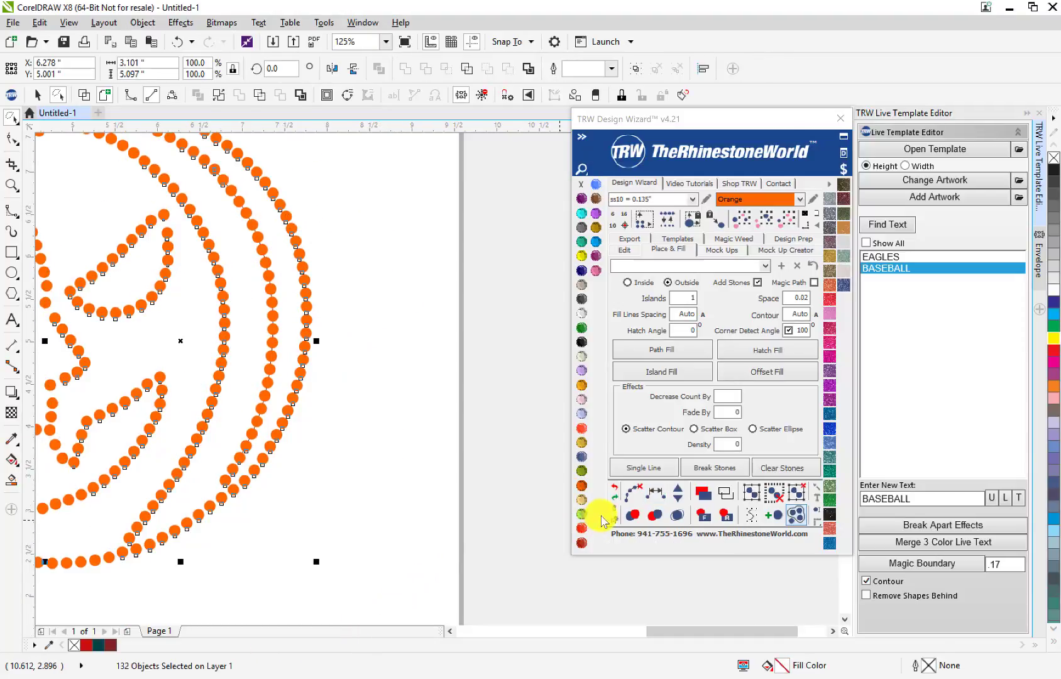
{"action": "left_click", "coordinate": [632, 500]}
{"action": "left_click", "coordinate": [359, 459]}
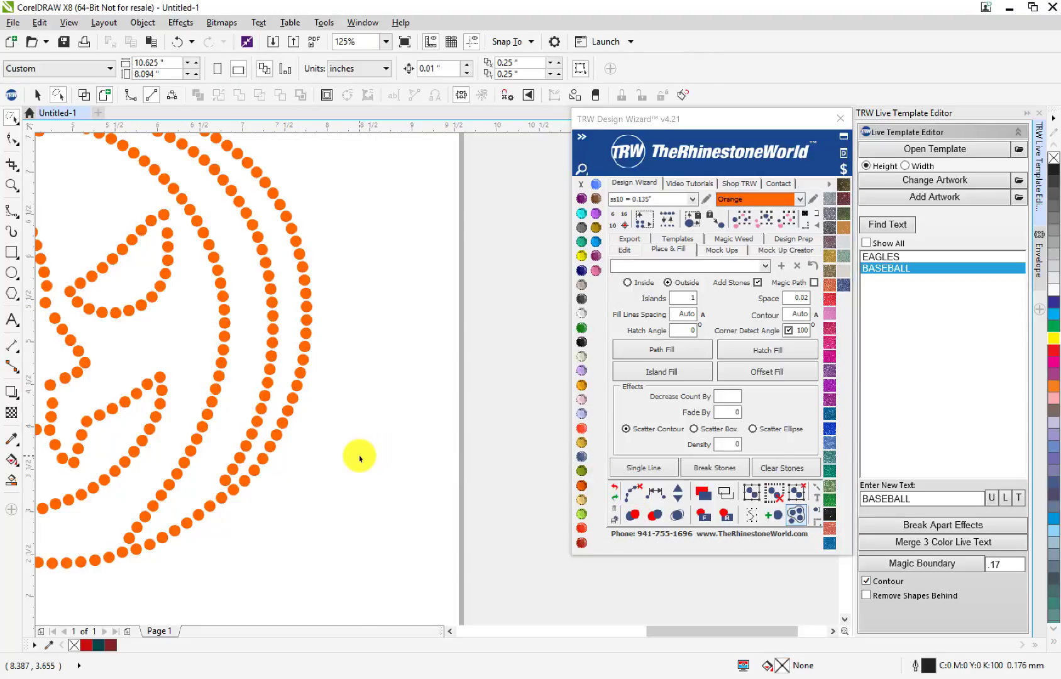
- Delete four stones at intervals along the pumpkin's outermost right line, from its upper part to just below the middle
{"action": "scroll", "coordinate": [360, 458], "scroll_direction": "down", "scroll_amount": 3}
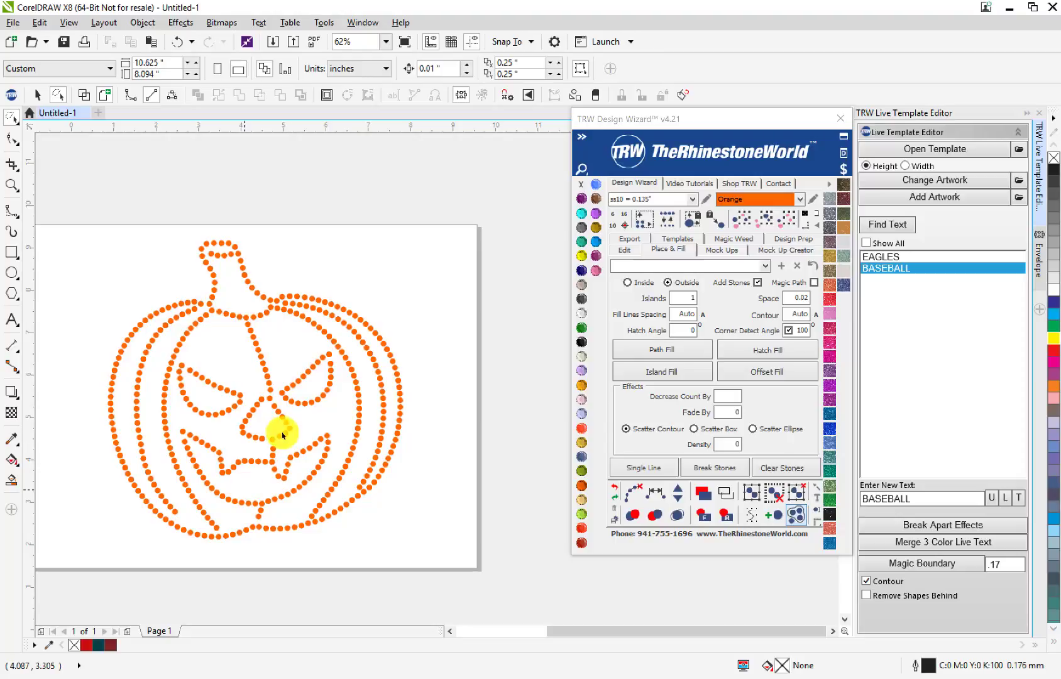
{"action": "scroll", "coordinate": [284, 423], "scroll_direction": "up", "scroll_amount": 3}
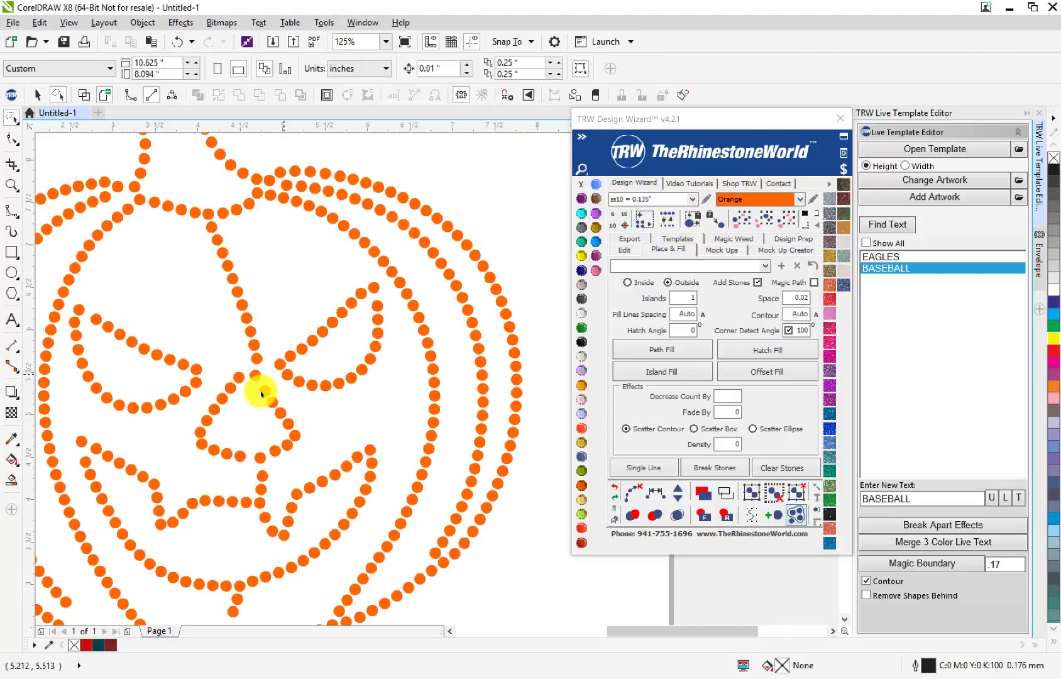
{"action": "scroll", "coordinate": [256, 386], "scroll_direction": "down", "scroll_amount": 3}
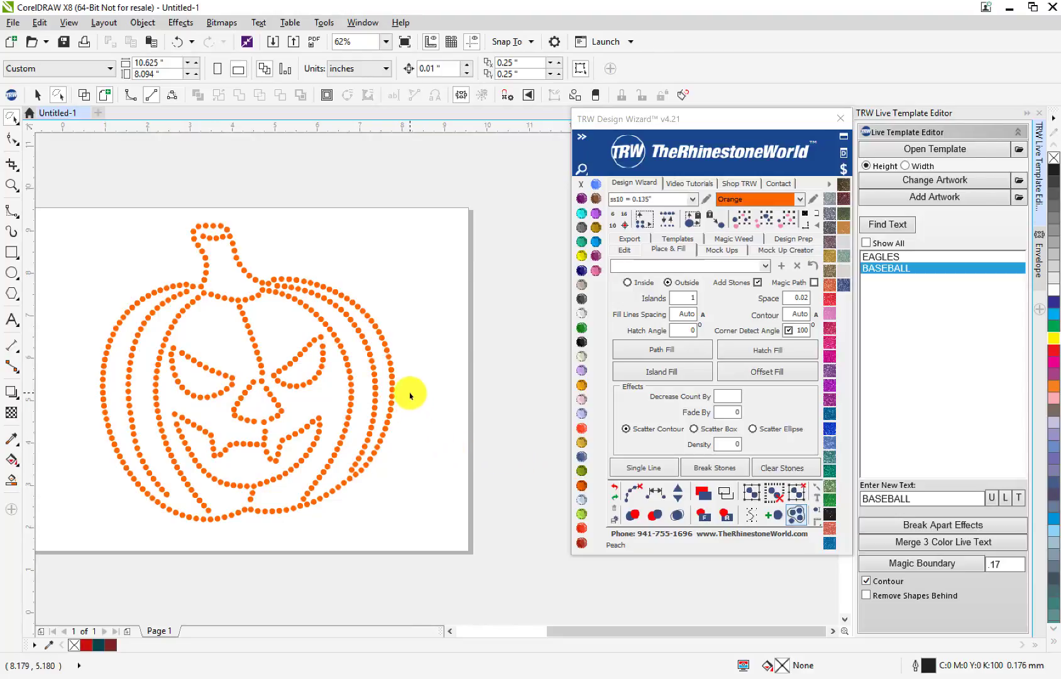
{"action": "scroll", "coordinate": [410, 368], "scroll_direction": "up", "scroll_amount": 2}
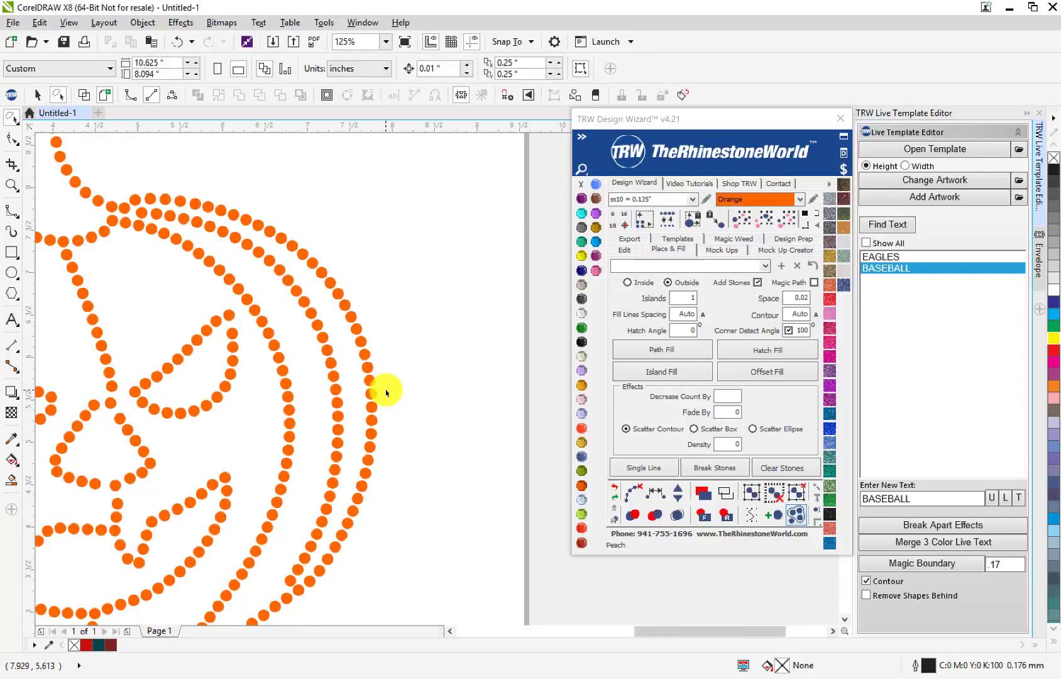
{"action": "mouse_move", "coordinate": [399, 370]}
{"action": "left_mouse_down"}
{"action": "mouse_move", "coordinate": [367, 269]}
{"action": "mouse_move", "coordinate": [328, 265]}
{"action": "mouse_move", "coordinate": [315, 286]}
{"action": "mouse_move", "coordinate": [320, 308]}
{"action": "mouse_move", "coordinate": [361, 392]}
{"action": "mouse_move", "coordinate": [349, 484]}
{"action": "mouse_move", "coordinate": [389, 496]}
{"action": "left_mouse_up"}
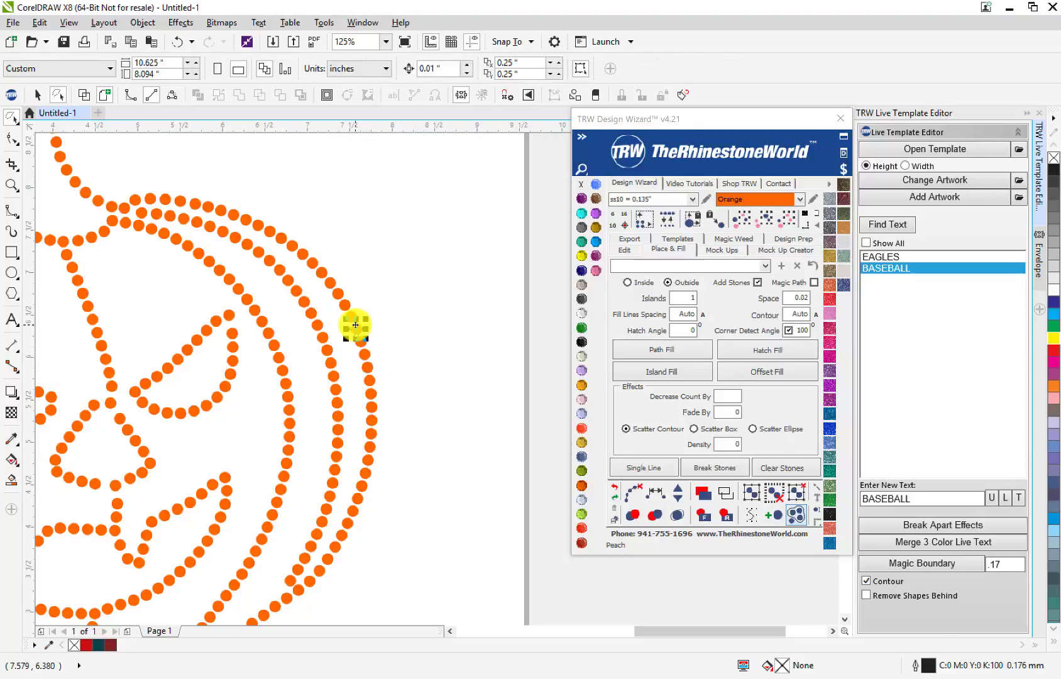
{"action": "key", "text": "Delete"}
{"action": "left_click", "coordinate": [369, 380]}
{"action": "key", "text": "Delete"}
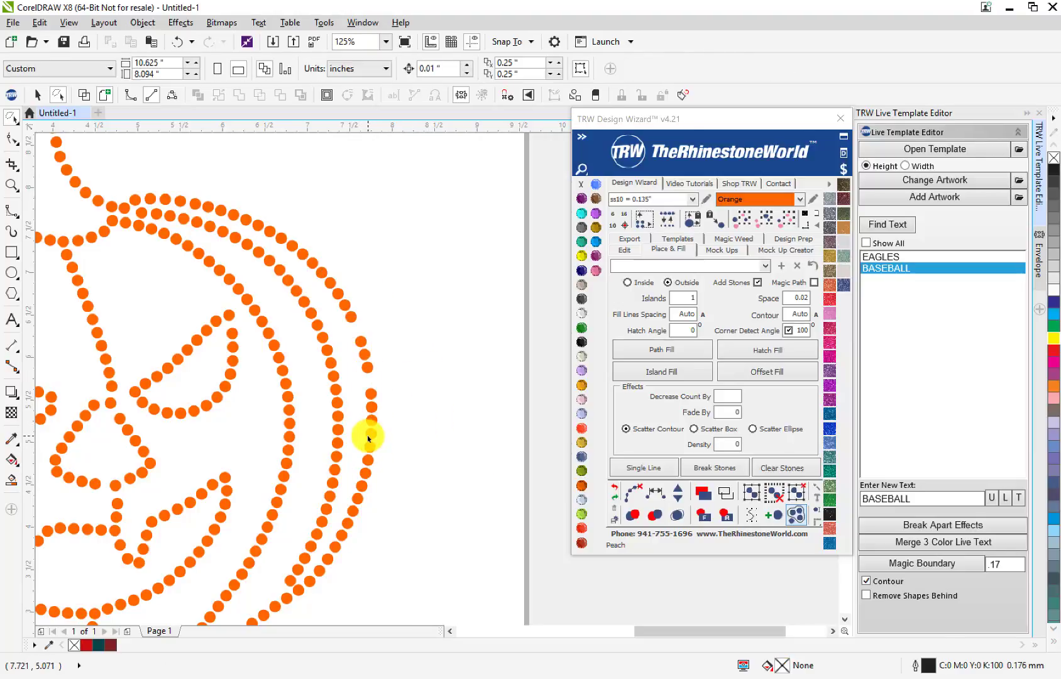
{"action": "left_click", "coordinate": [369, 436]}
{"action": "key", "text": "Delete"}
{"action": "left_click", "coordinate": [367, 462]}
{"action": "key", "text": "Delete"}
- Try to space the stones equally across the thinned section of the outermost right line, and undo it
{"action": "mouse_move", "coordinate": [314, 270]}
{"action": "left_mouse_down"}
{"action": "mouse_move", "coordinate": [349, 376]}
{"action": "mouse_move", "coordinate": [350, 446]}
{"action": "mouse_move", "coordinate": [334, 499]}
{"action": "mouse_move", "coordinate": [360, 524]}
{"action": "mouse_move", "coordinate": [399, 516]}
{"action": "left_mouse_up"}
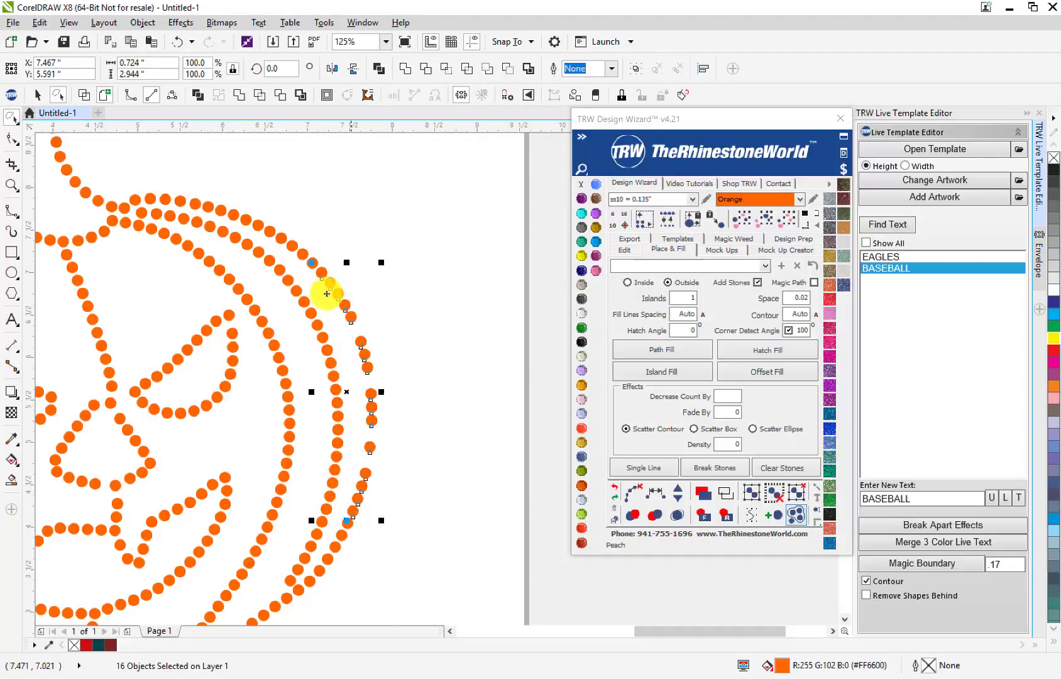
{"action": "left_click", "coordinate": [656, 494]}
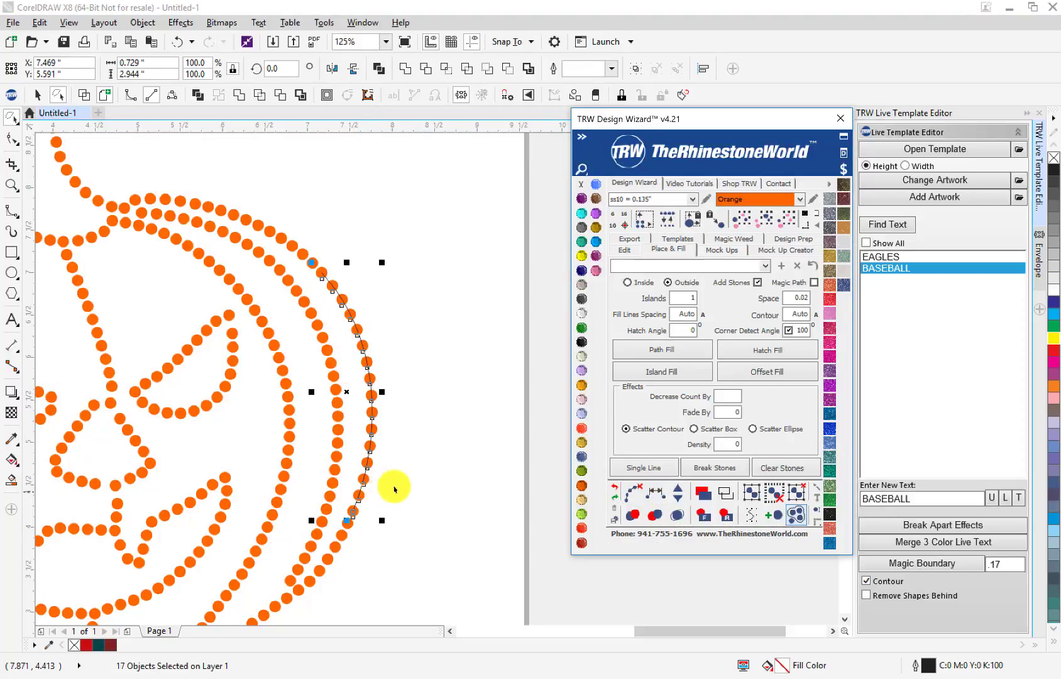
{"action": "scroll", "coordinate": [373, 462], "scroll_direction": "up", "scroll_amount": 1}
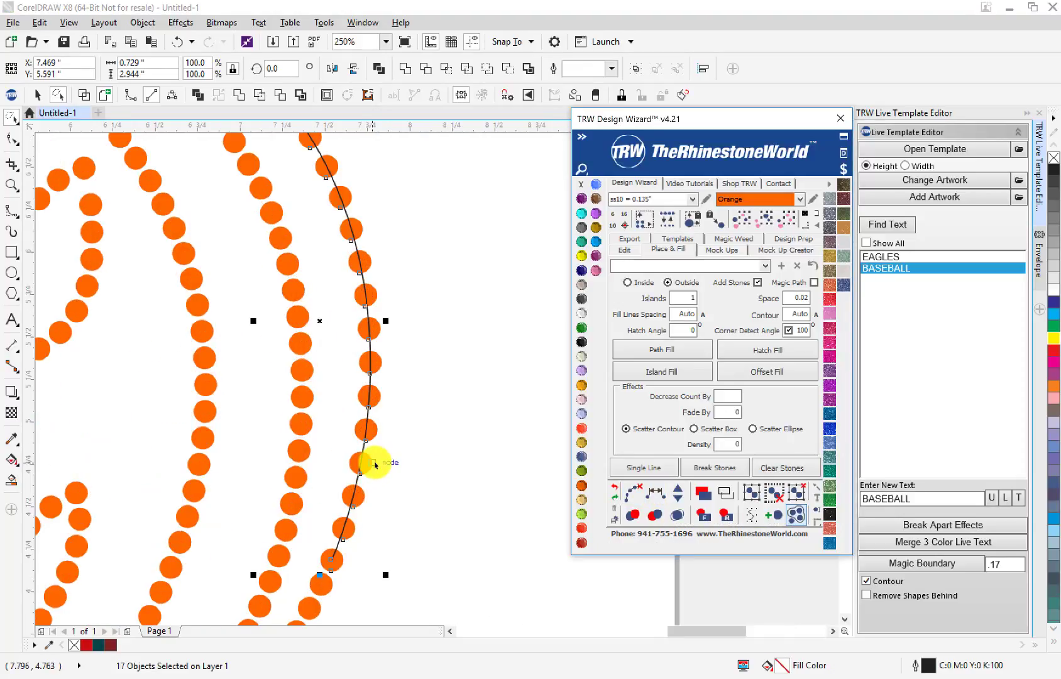
{"action": "scroll", "coordinate": [432, 448], "scroll_direction": "down", "scroll_amount": 1}
{"action": "left_click", "coordinate": [438, 445]}
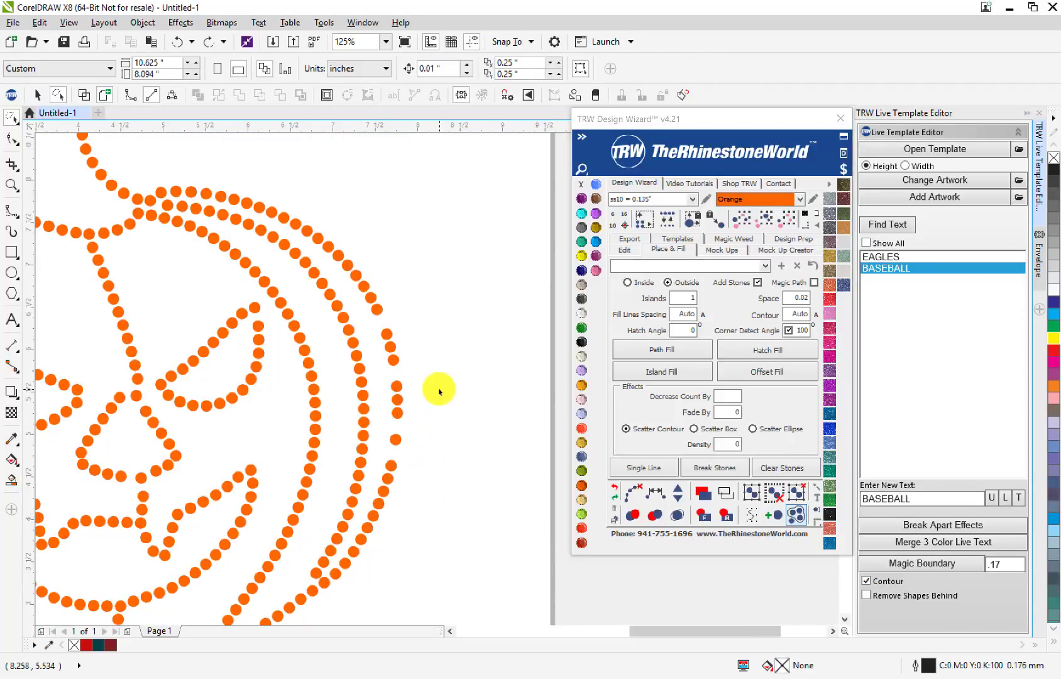
- Try equal spacing on the outer right line with stones from the adjoining line included, and dismiss the error dialog
{"action": "mouse_move", "coordinate": [431, 343]}
{"action": "left_mouse_down"}
{"action": "mouse_move", "coordinate": [381, 249]}
{"action": "mouse_move", "coordinate": [347, 232]}
{"action": "mouse_move", "coordinate": [328, 245]}
{"action": "mouse_move", "coordinate": [342, 324]}
{"action": "mouse_move", "coordinate": [376, 351]}
{"action": "mouse_move", "coordinate": [381, 494]}
{"action": "mouse_move", "coordinate": [417, 494]}
{"action": "mouse_move", "coordinate": [419, 438]}
{"action": "left_mouse_up"}
{"action": "left_click", "coordinate": [661, 494]}
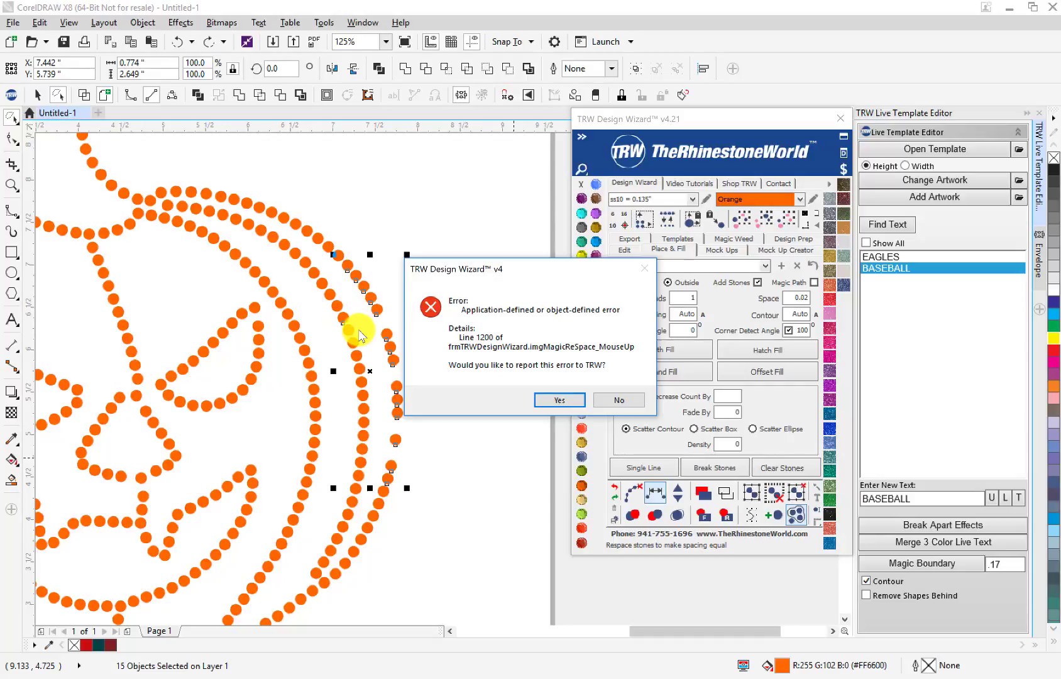
{"action": "left_click", "coordinate": [546, 402]}
{"action": "left_click", "coordinate": [635, 376]}
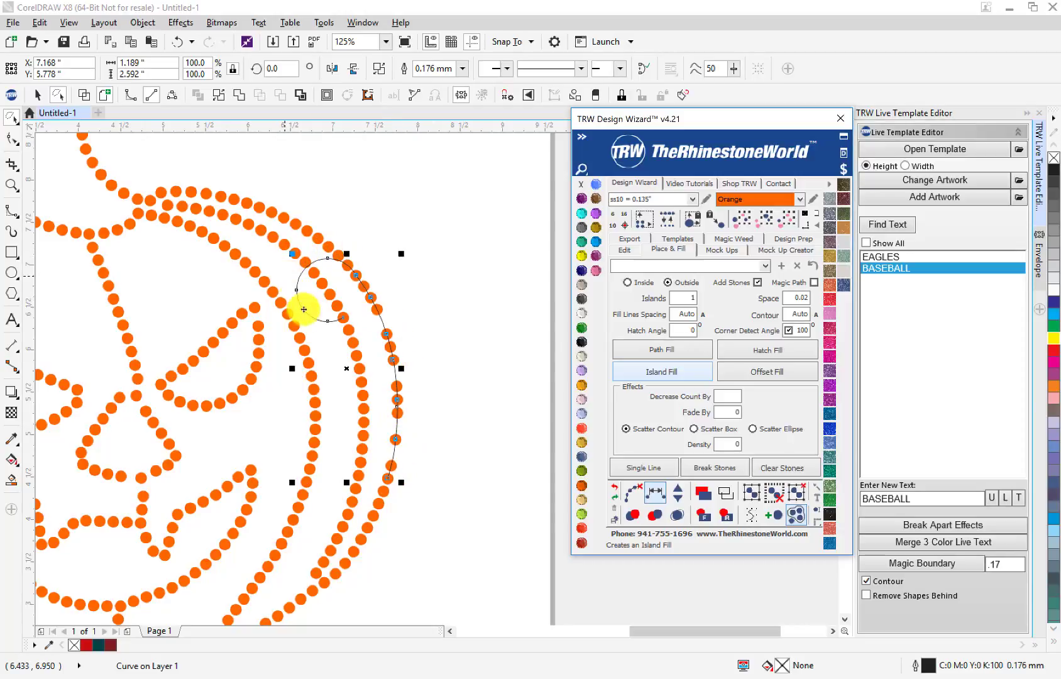
- Move the stray looping curve off the outer right line, delete it and inspect the stones around the gap
{"action": "scroll", "coordinate": [343, 314], "scroll_direction": "up", "scroll_amount": 2}
{"action": "scroll", "coordinate": [342, 312], "scroll_direction": "down", "scroll_amount": 2}
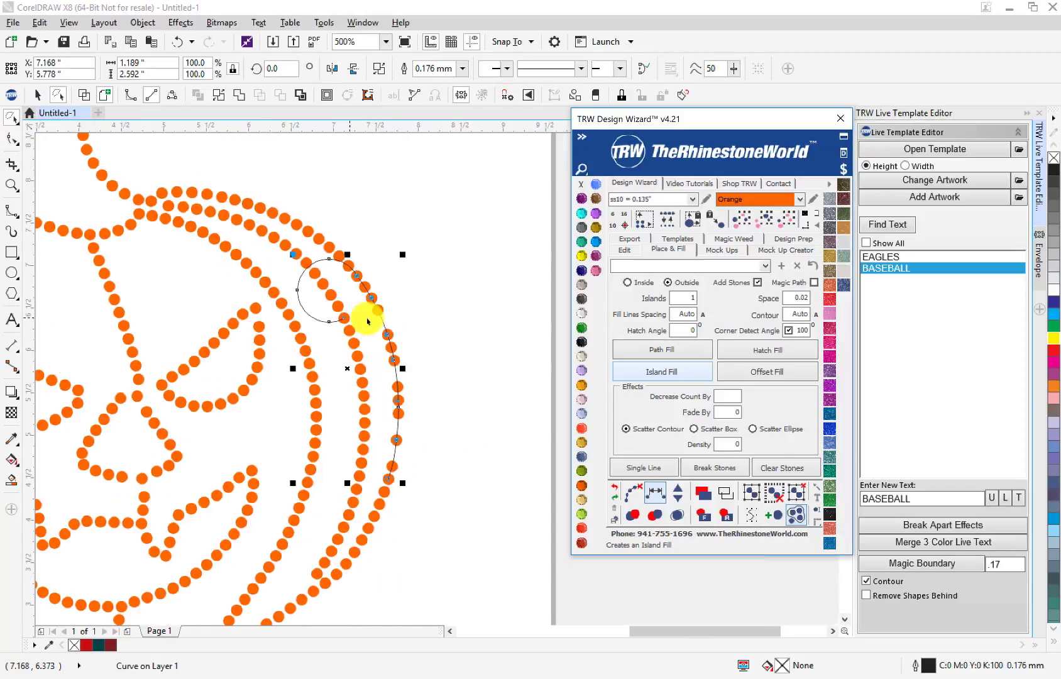
{"action": "left_click", "coordinate": [416, 329]}
{"action": "left_click", "coordinate": [409, 318]}
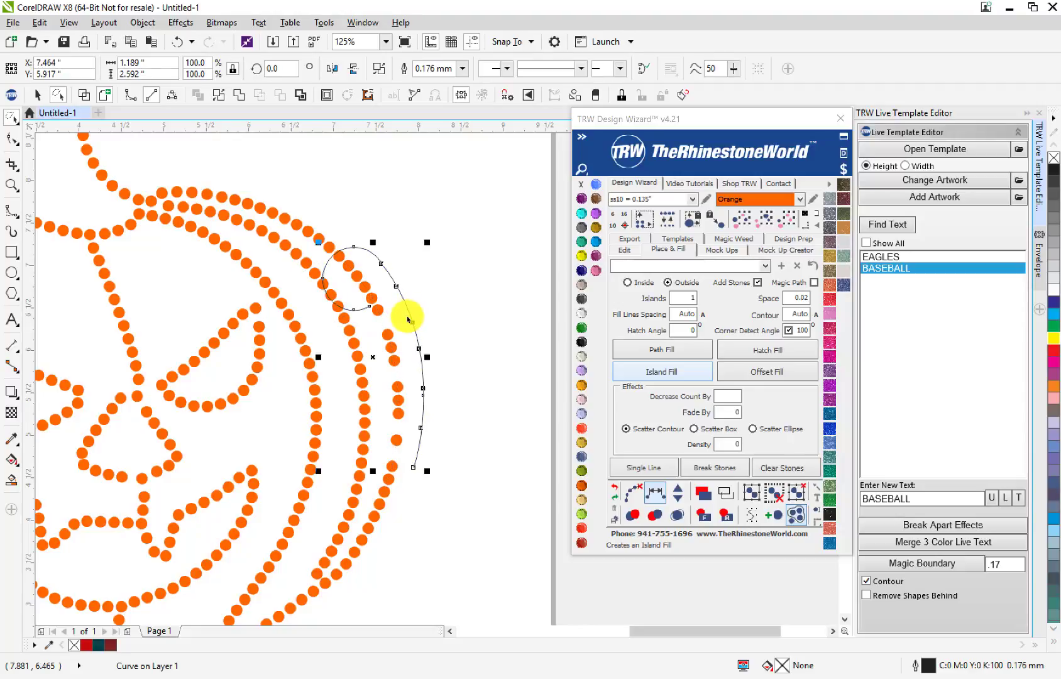
{"action": "left_click", "coordinate": [407, 325]}
{"action": "scroll", "coordinate": [397, 318], "scroll_direction": "up", "scroll_amount": 3}
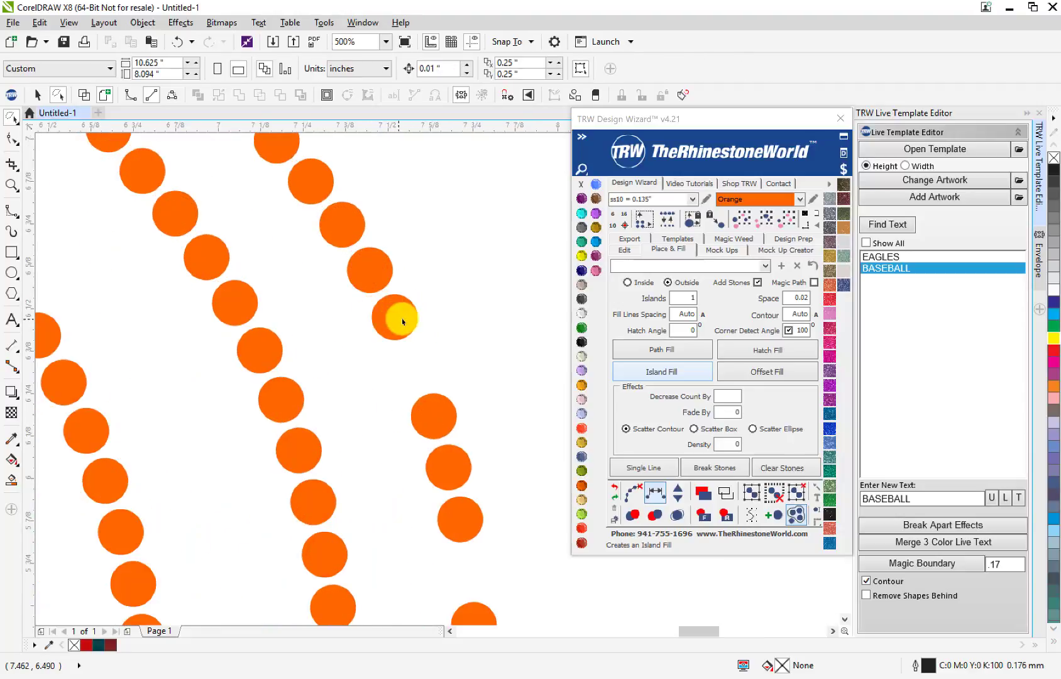
{"action": "left_click", "coordinate": [408, 314]}
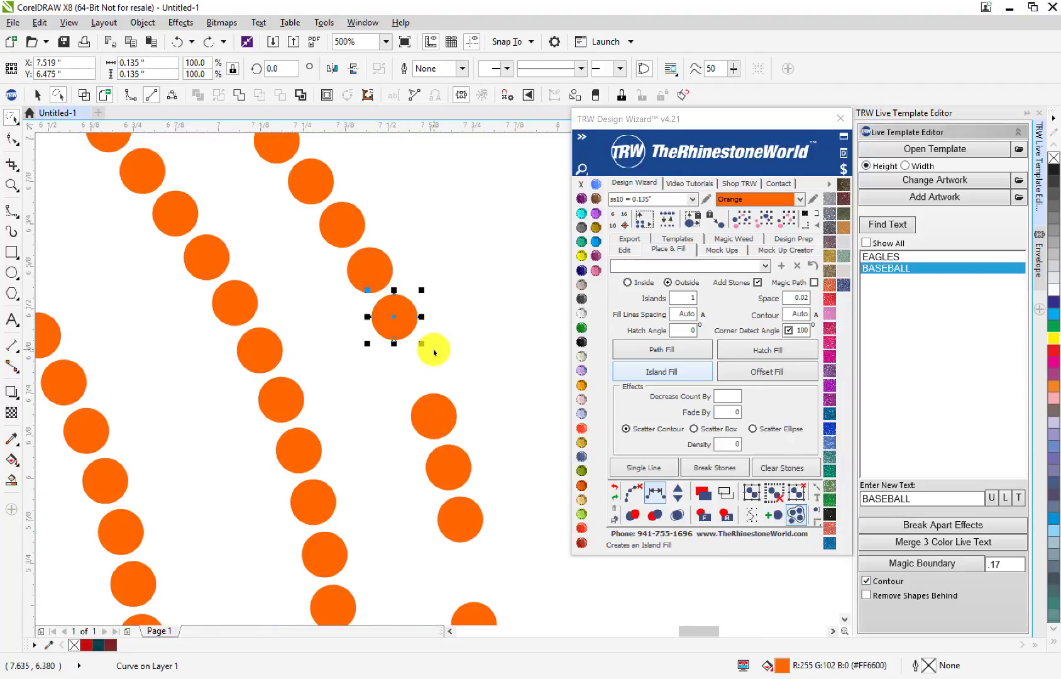
{"action": "scroll", "coordinate": [336, 307], "scroll_direction": "down", "scroll_amount": 3}
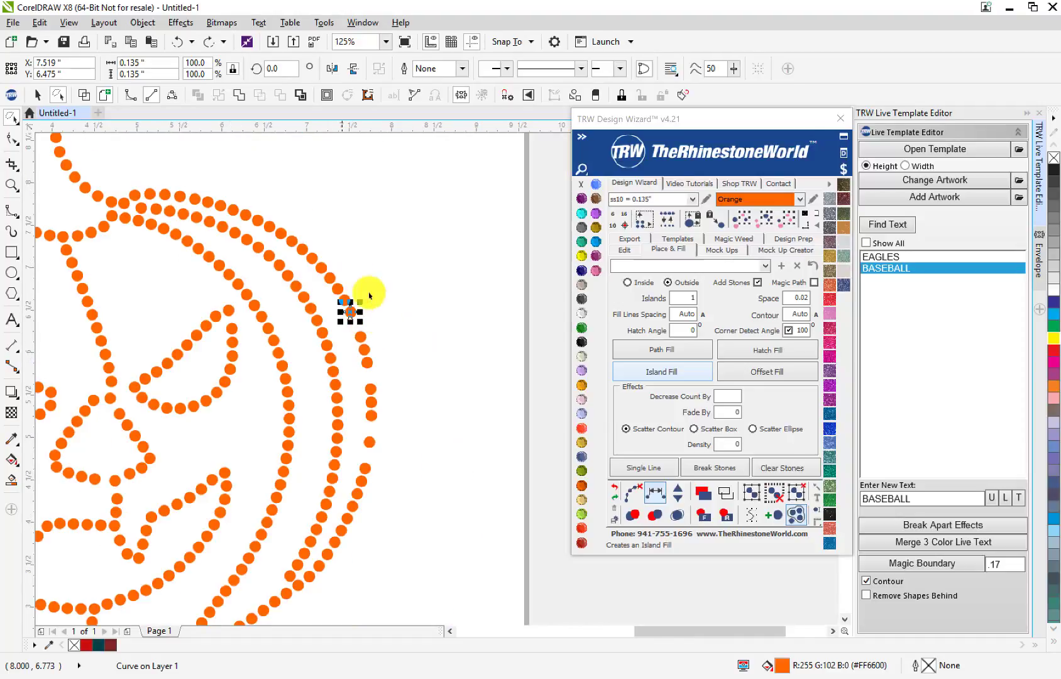
{"action": "left_click", "coordinate": [394, 384]}
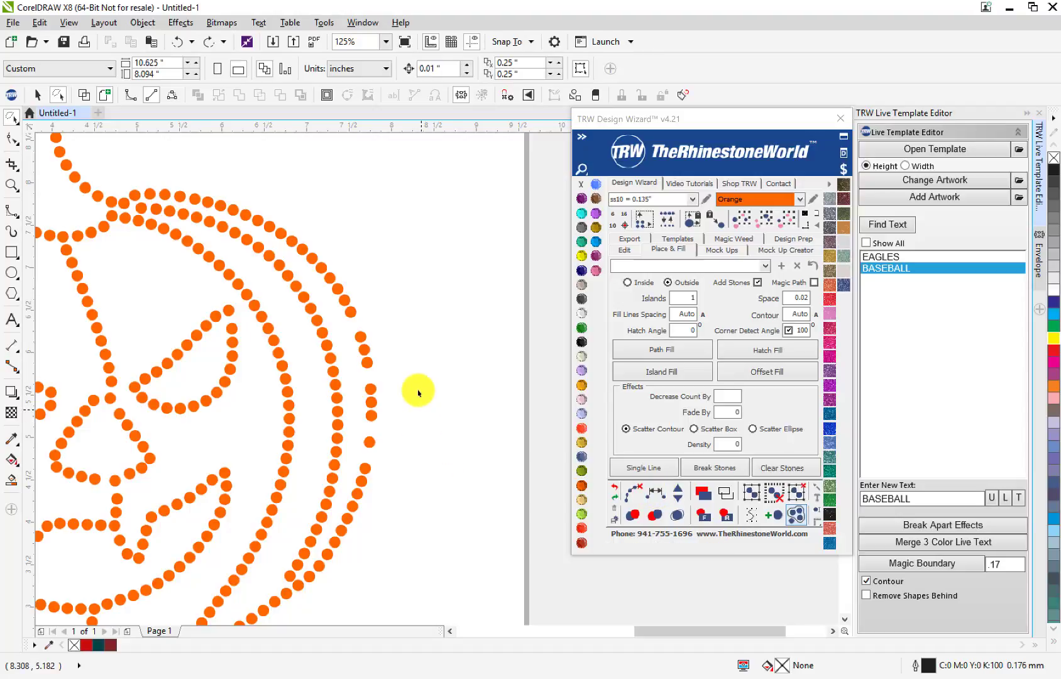
- Delete the jack-o'-lantern stone template and the last four stones remaining near the bottom of the page
{"action": "scroll", "coordinate": [343, 372], "scroll_direction": "down", "scroll_amount": 2}
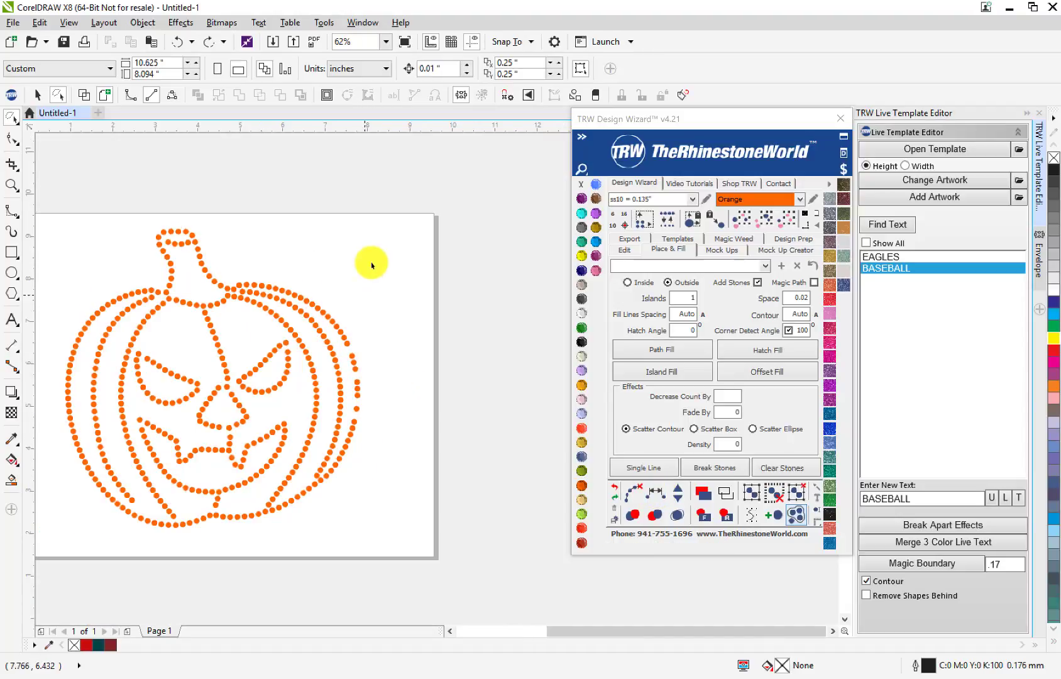
{"action": "mouse_move", "coordinate": [385, 190]}
{"action": "left_mouse_down"}
{"action": "mouse_move", "coordinate": [230, 420]}
{"action": "mouse_move", "coordinate": [393, 321]}
{"action": "mouse_move", "coordinate": [433, 260]}
{"action": "mouse_move", "coordinate": [266, 168]}
{"action": "mouse_move", "coordinate": [31, 306]}
{"action": "mouse_move", "coordinate": [152, 445]}
{"action": "mouse_move", "coordinate": [379, 554]}
{"action": "mouse_move", "coordinate": [454, 511]}
{"action": "mouse_move", "coordinate": [445, 473]}
{"action": "left_mouse_up"}
{"action": "key", "text": "Delete"}
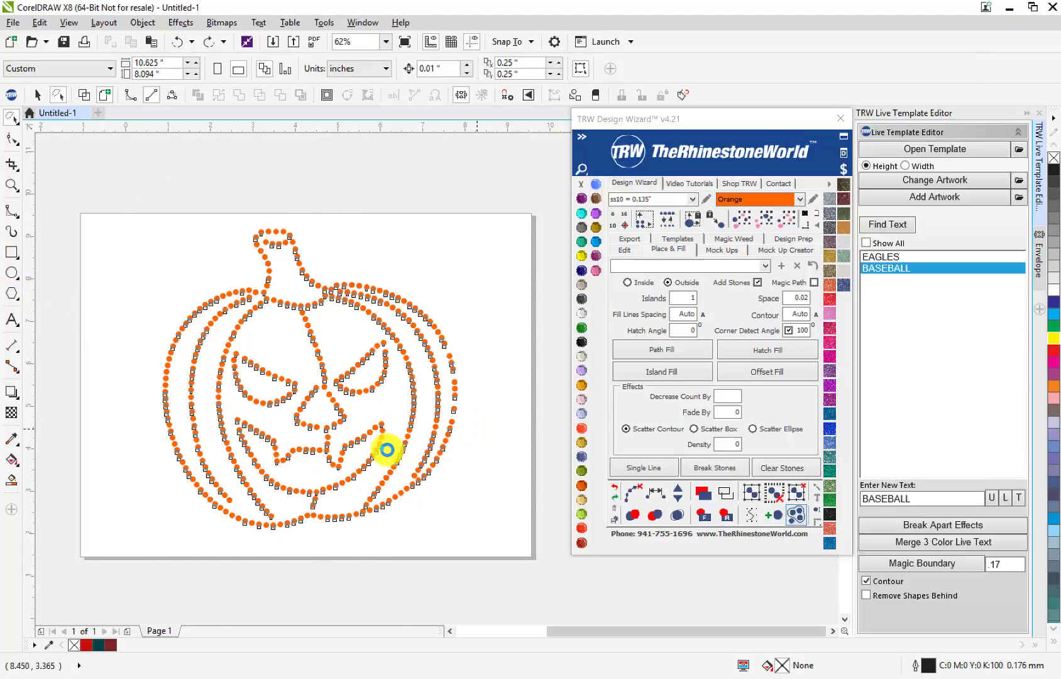
{"action": "left_click", "coordinate": [11, 118]}
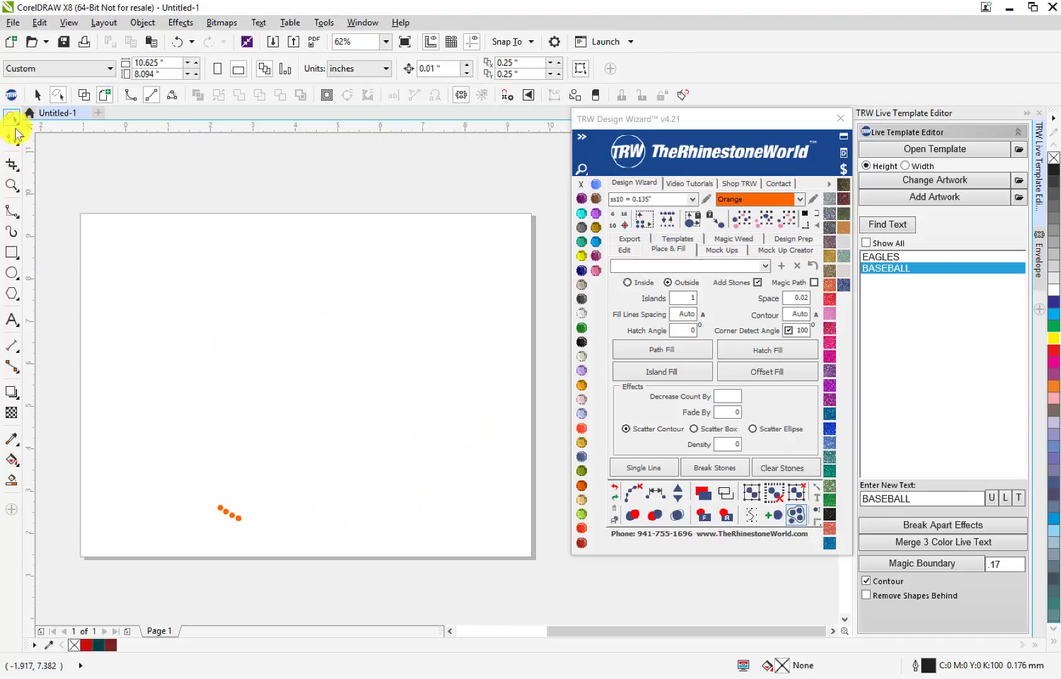
{"action": "mouse_move", "coordinate": [269, 432]}
{"action": "left_mouse_down"}
{"action": "mouse_move", "coordinate": [176, 550]}
{"action": "mouse_move", "coordinate": [222, 604]}
{"action": "mouse_move", "coordinate": [339, 578]}
{"action": "left_mouse_up"}
{"action": "key", "text": "Delete"}
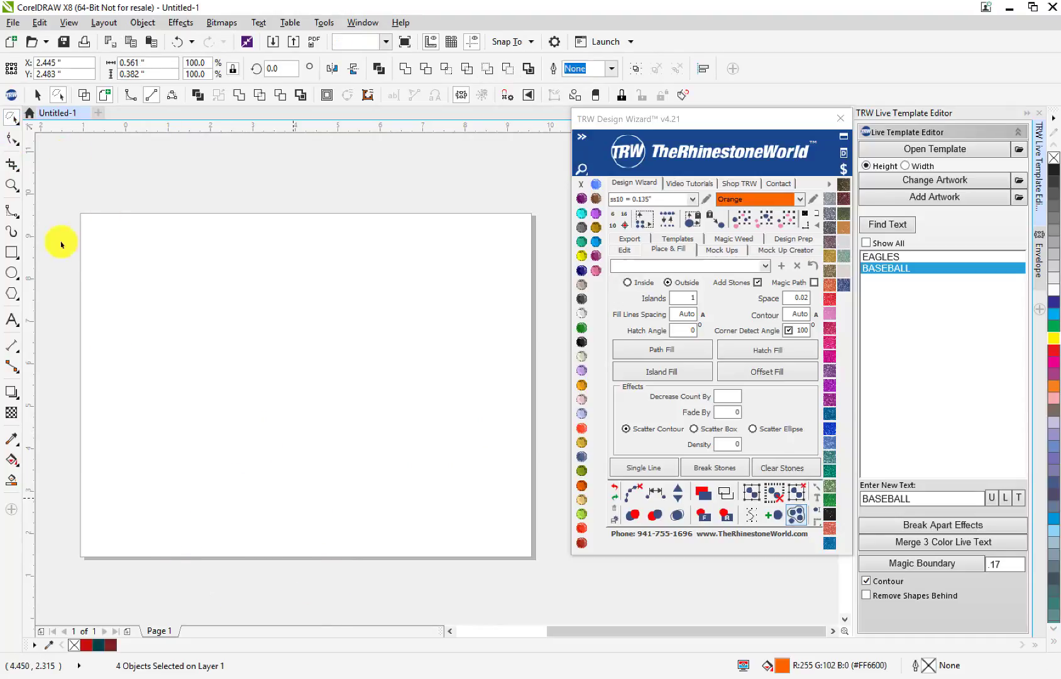
- Place one orange ss10 stone on the empty page and make a horizontally aligned copy about 0.94 inches to its right
{"action": "left_click", "coordinate": [12, 118]}
{"action": "left_click", "coordinate": [37, 120]}
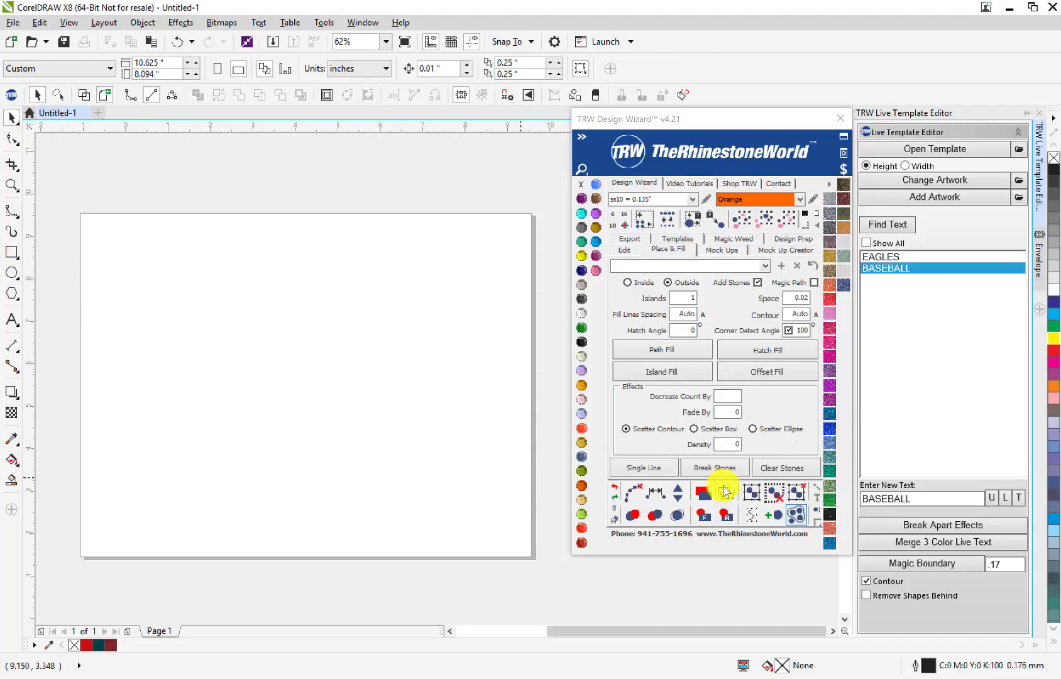
{"action": "left_click", "coordinate": [774, 514]}
{"action": "left_click", "coordinate": [258, 364]}
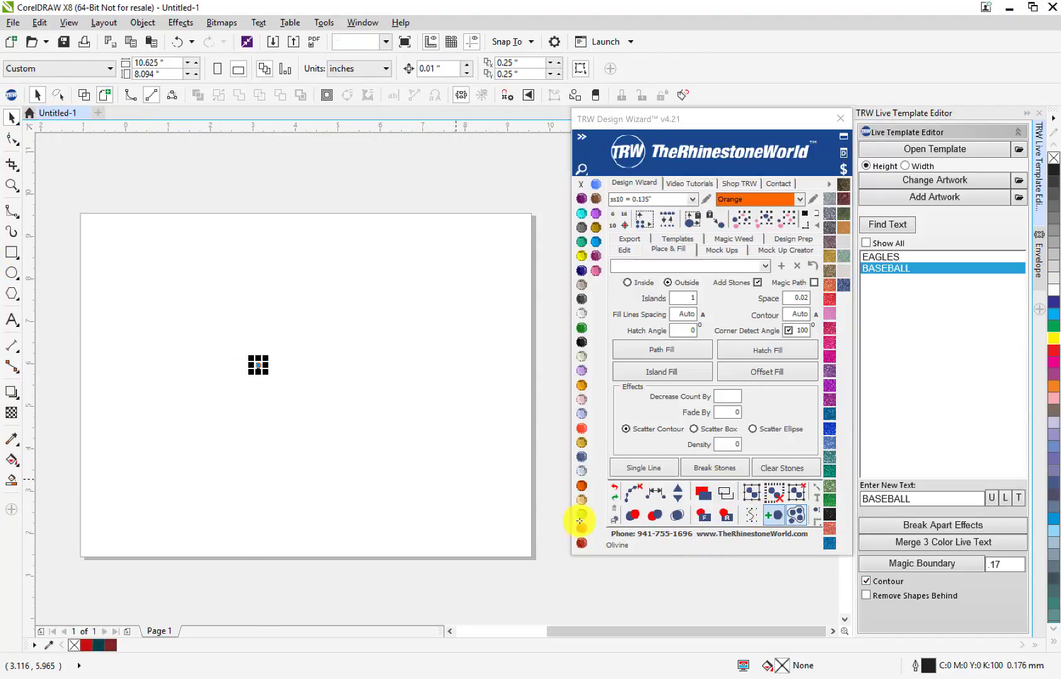
{"action": "scroll", "coordinate": [371, 368], "scroll_direction": "up", "scroll_amount": 1}
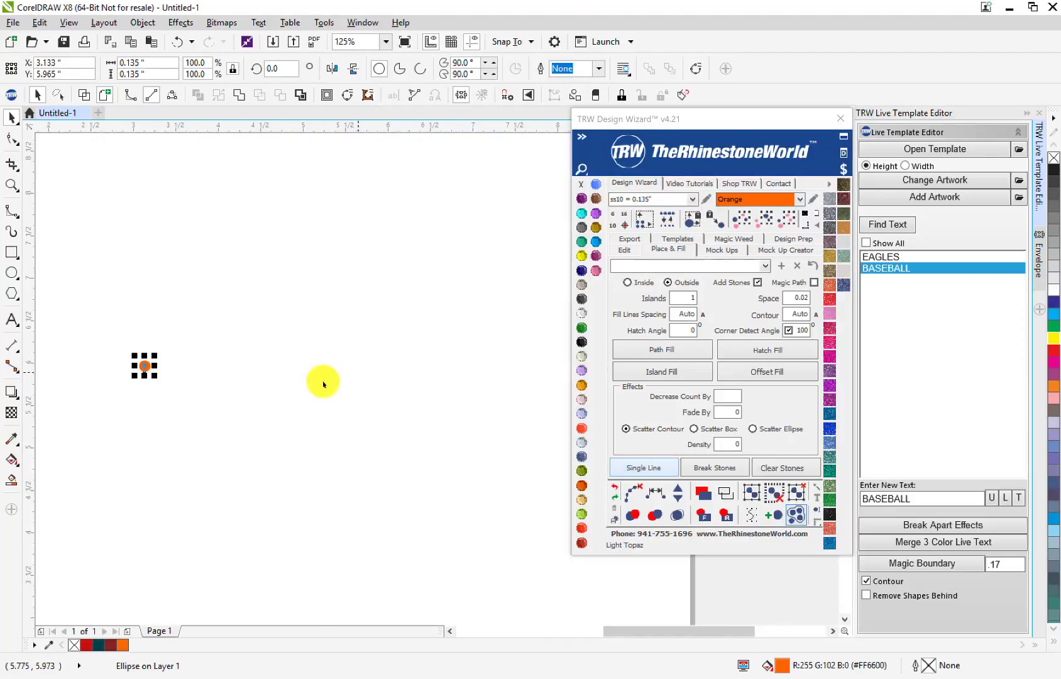
{"action": "key", "text": "Escape"}
{"action": "left_click", "coordinate": [140, 368]}
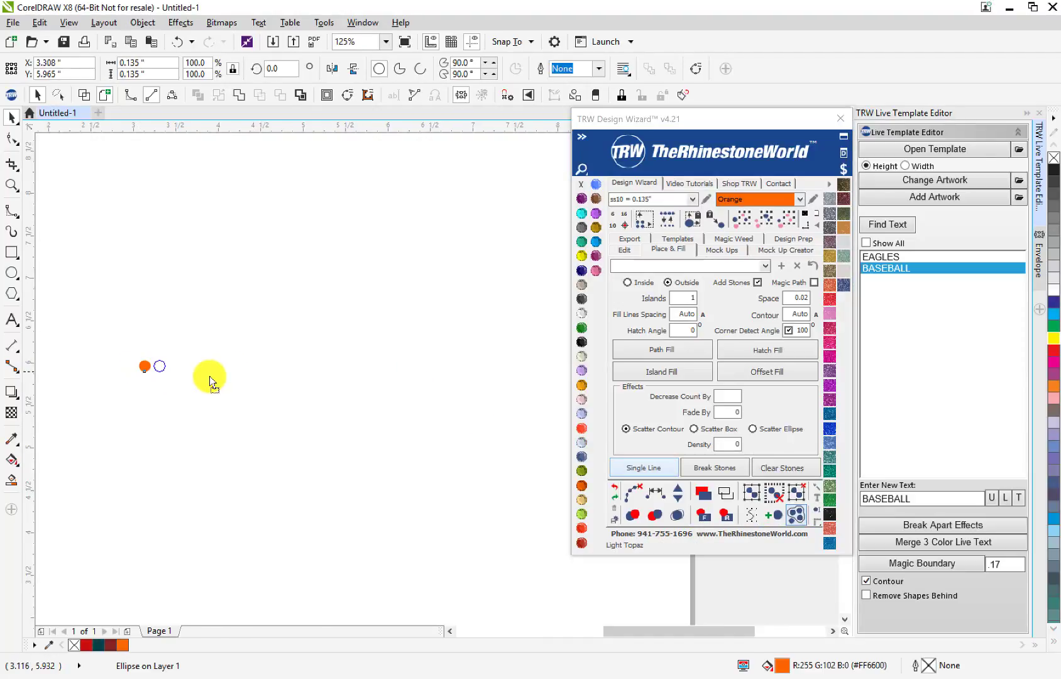
- Duplicate the stone pair below the original and offset the copy about 0.5 inches to the right, forming a four-stone zigzag
{"action": "left_click_drag", "start_coordinate": [308, 311], "coordinate": [117, 438]}
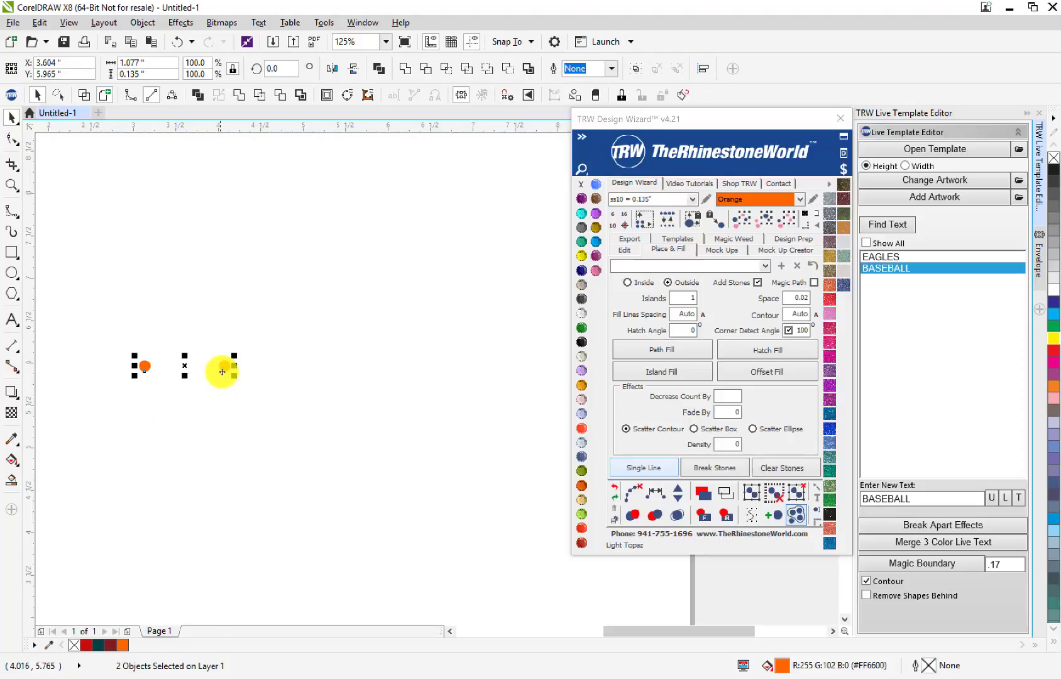
{"action": "left_click_drag", "start_coordinate": [223, 407], "coordinate": [229, 457]}
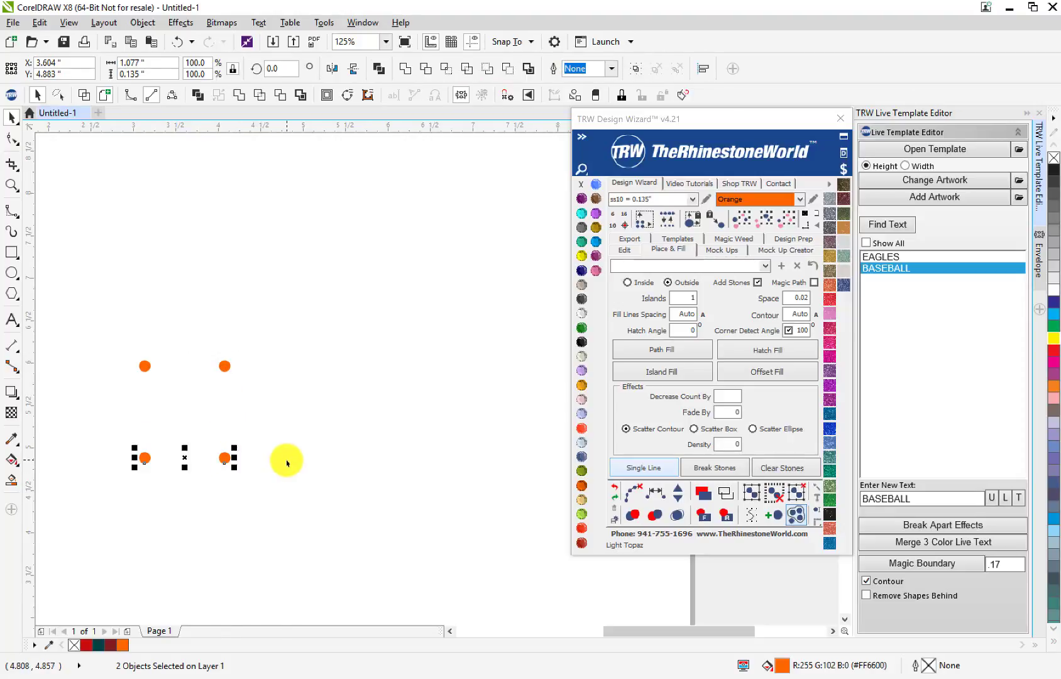
{"action": "left_click", "coordinate": [291, 310]}
{"action": "left_click_drag", "start_coordinate": [291, 310], "coordinate": [95, 493]}
{"action": "scroll", "coordinate": [261, 429], "scroll_direction": "down", "scroll_amount": 2}
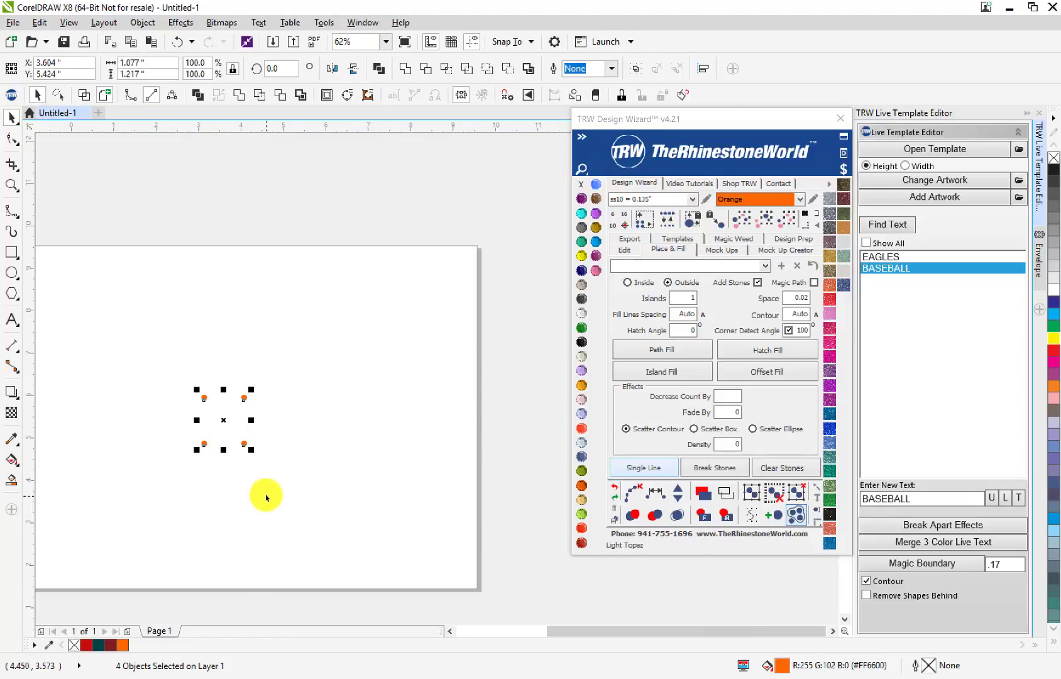
{"action": "scroll", "coordinate": [222, 456], "scroll_direction": "up", "scroll_amount": 2}
{"action": "left_click_drag", "start_coordinate": [265, 433], "coordinate": [306, 399]}
{"action": "key", "text": "ctrl+z"}
{"action": "left_click", "coordinate": [184, 435], "text": "shift"}
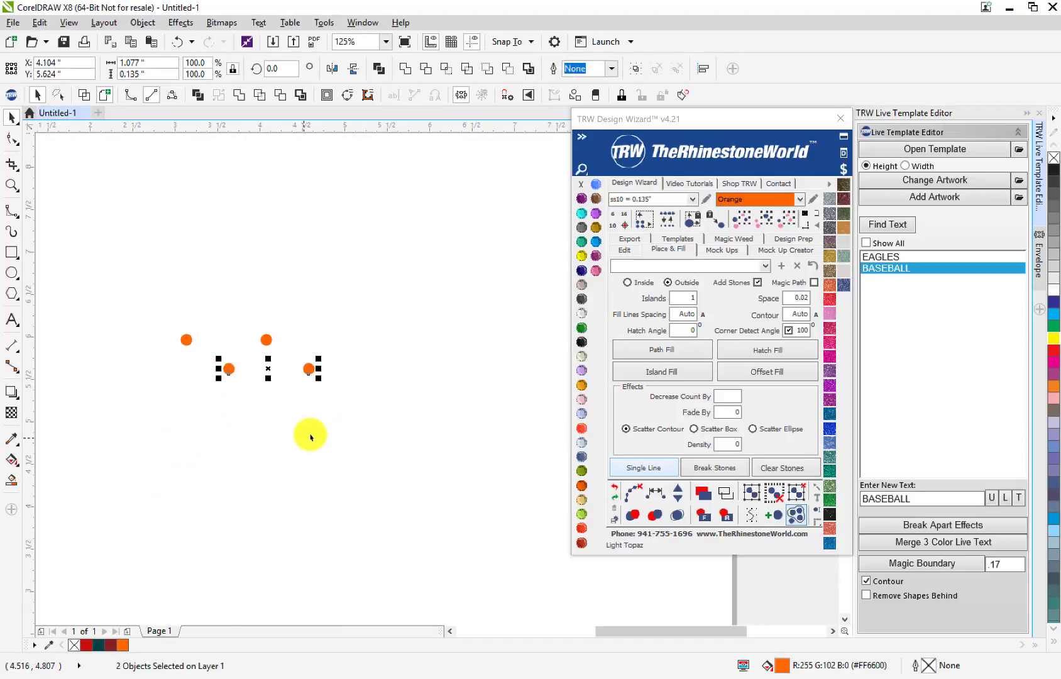
{"action": "left_click", "coordinate": [299, 287]}
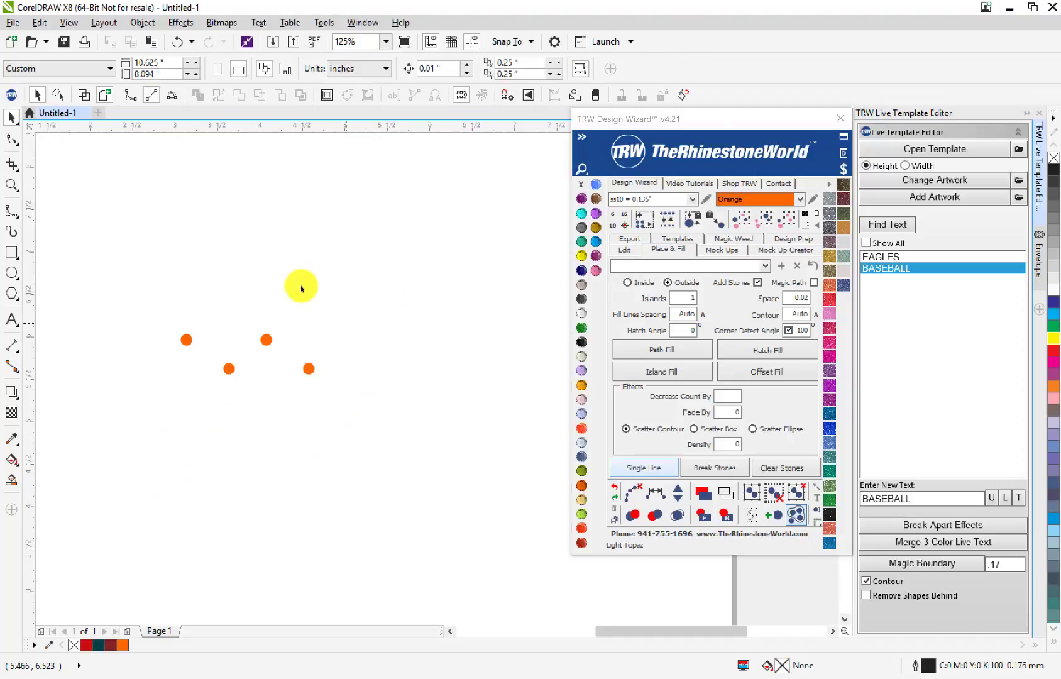
- Duplicate the four-stone zigzag directly below the original
{"action": "left_click_drag", "start_coordinate": [154, 311], "coordinate": [468, 471]}
{"action": "left_click_drag", "start_coordinate": [264, 339], "coordinate": [263, 436]}
{"action": "right_click", "coordinate": [263, 435]}
- Select the upper zigzag's four stones one by one in order and respace them equally along a path
{"action": "left_click", "coordinate": [180, 344]}
{"action": "left_click", "coordinate": [224, 369], "text": "shift"}
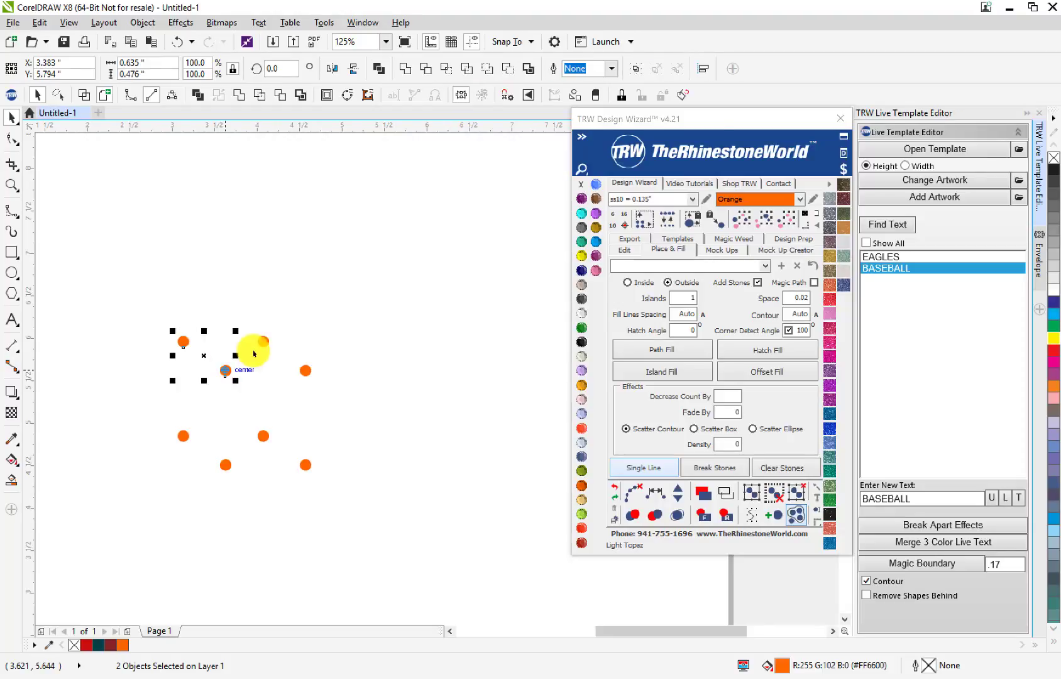
{"action": "left_click", "coordinate": [264, 340], "text": "shift"}
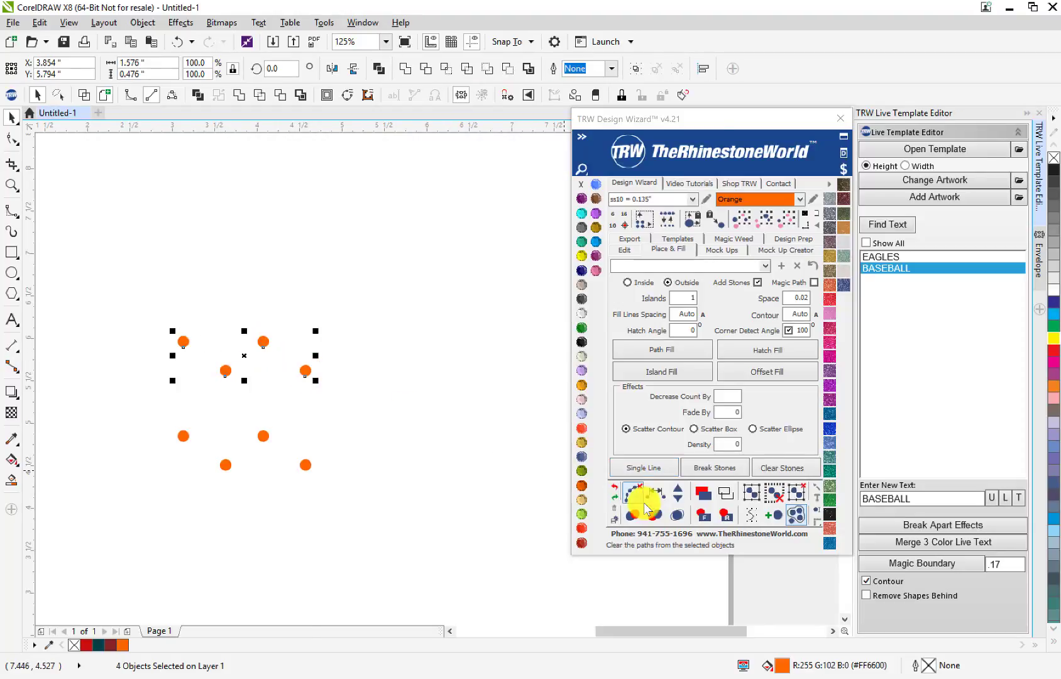
{"action": "left_click", "coordinate": [638, 494]}
{"action": "left_click", "coordinate": [196, 431]}
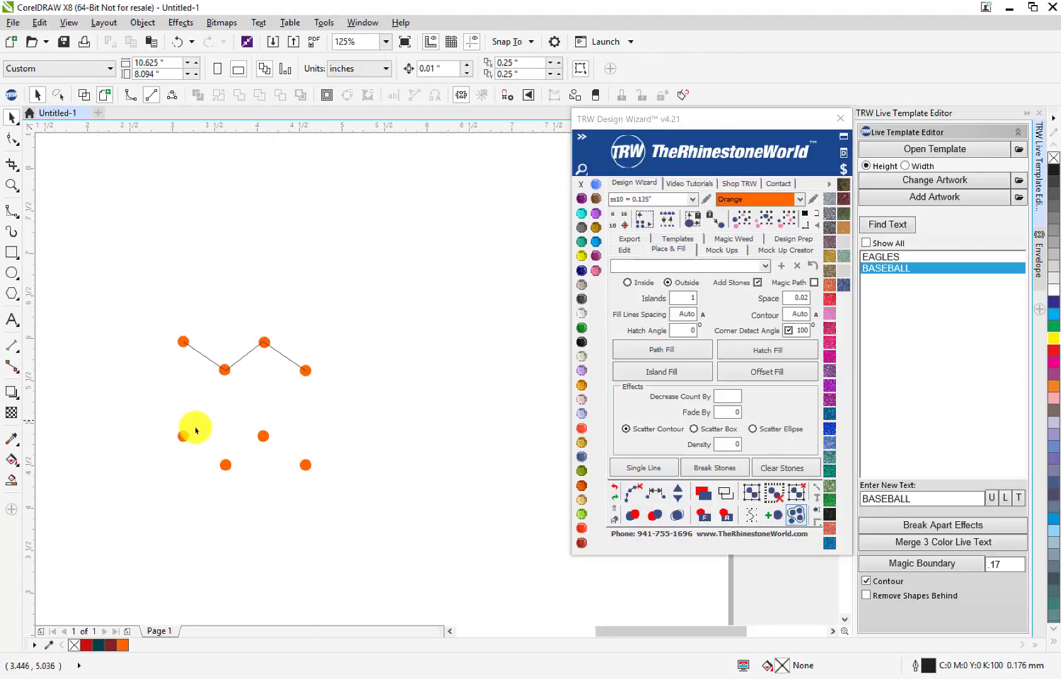
- Select the lower zigzag's four stones one by one in order and try respacing them equally
{"action": "left_click", "coordinate": [184, 436]}
{"action": "left_click", "coordinate": [225, 465], "text": "shift"}
{"action": "left_click", "coordinate": [263, 436], "text": "shift"}
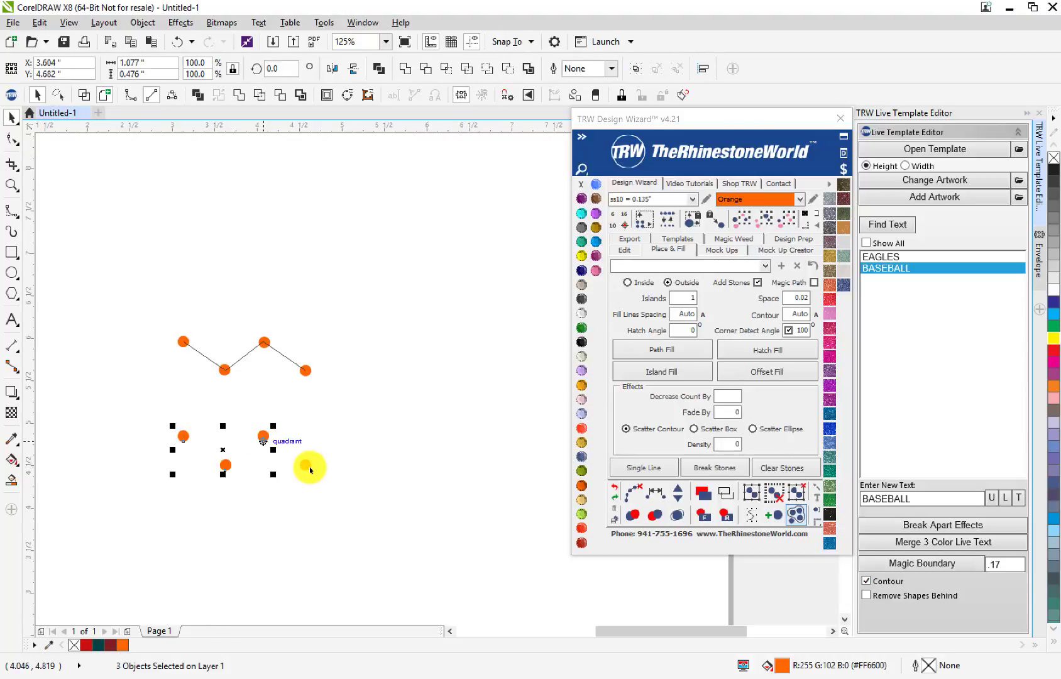
{"action": "left_click", "coordinate": [311, 468], "text": "shift"}
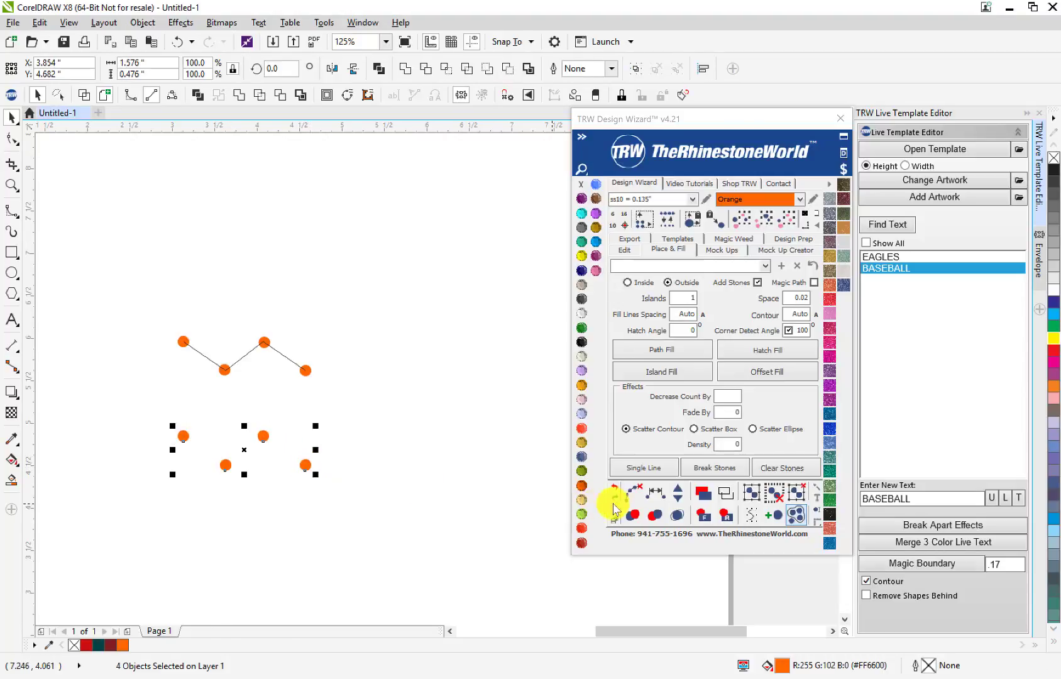
{"action": "left_click", "coordinate": [656, 493]}
{"action": "left_click", "coordinate": [377, 458]}
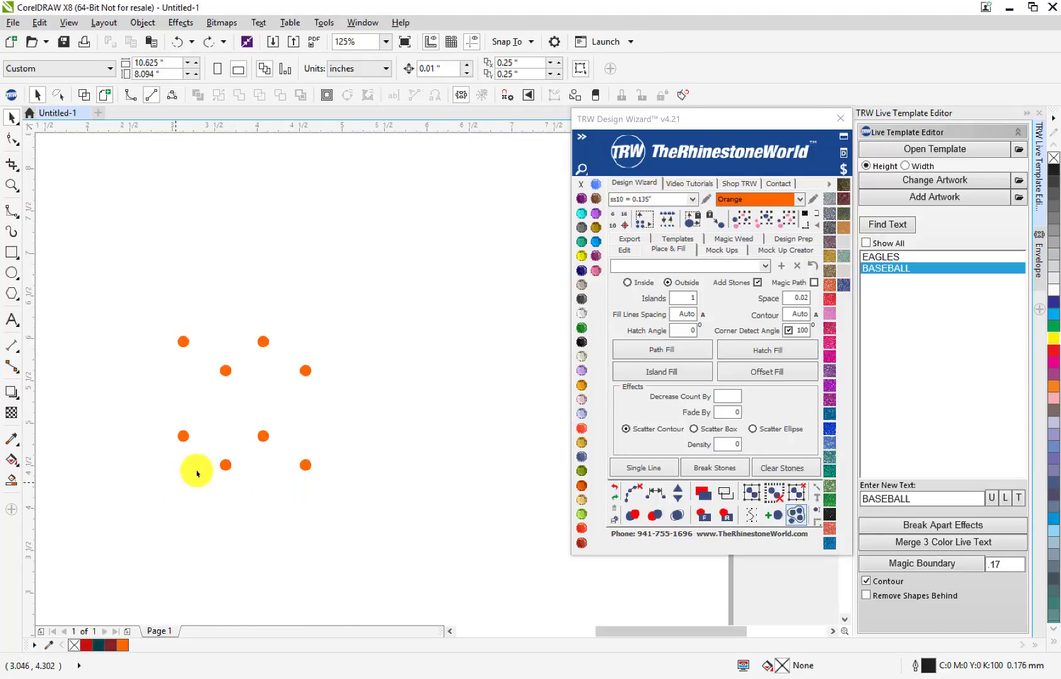
- Flatten the lower zigzag by moving its two raised stones down, and extend it to seven stones with copies on the right
{"action": "scroll", "coordinate": [200, 468], "scroll_direction": "left", "scroll_amount": 1}
{"action": "scroll", "coordinate": [197, 466], "scroll_direction": "up", "scroll_amount": 2}
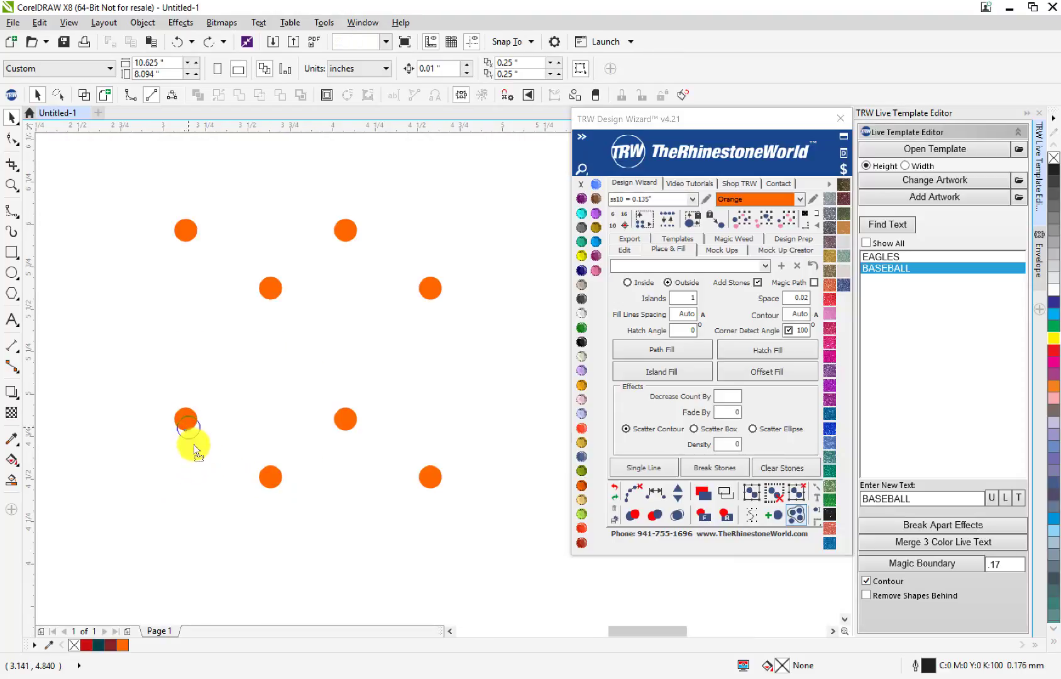
{"action": "left_click", "coordinate": [193, 444]}
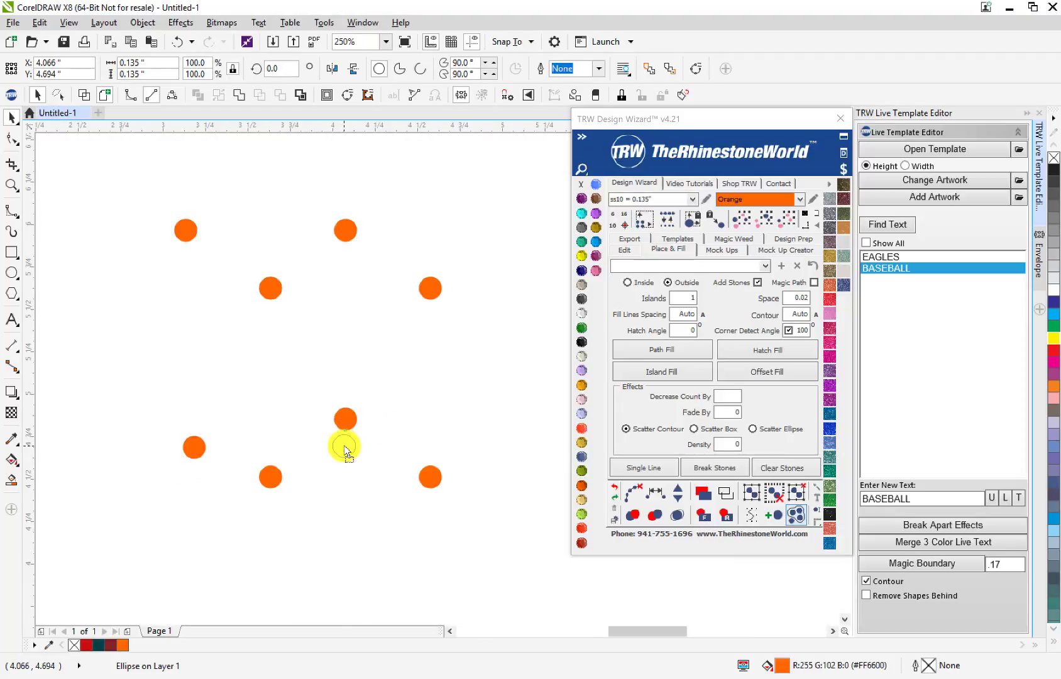
{"action": "left_click_drag", "start_coordinate": [344, 448], "coordinate": [345, 447]}
{"action": "scroll", "coordinate": [288, 452], "scroll_direction": "down", "scroll_amount": 3}
{"action": "scroll", "coordinate": [319, 456], "scroll_direction": "up", "scroll_amount": 2}
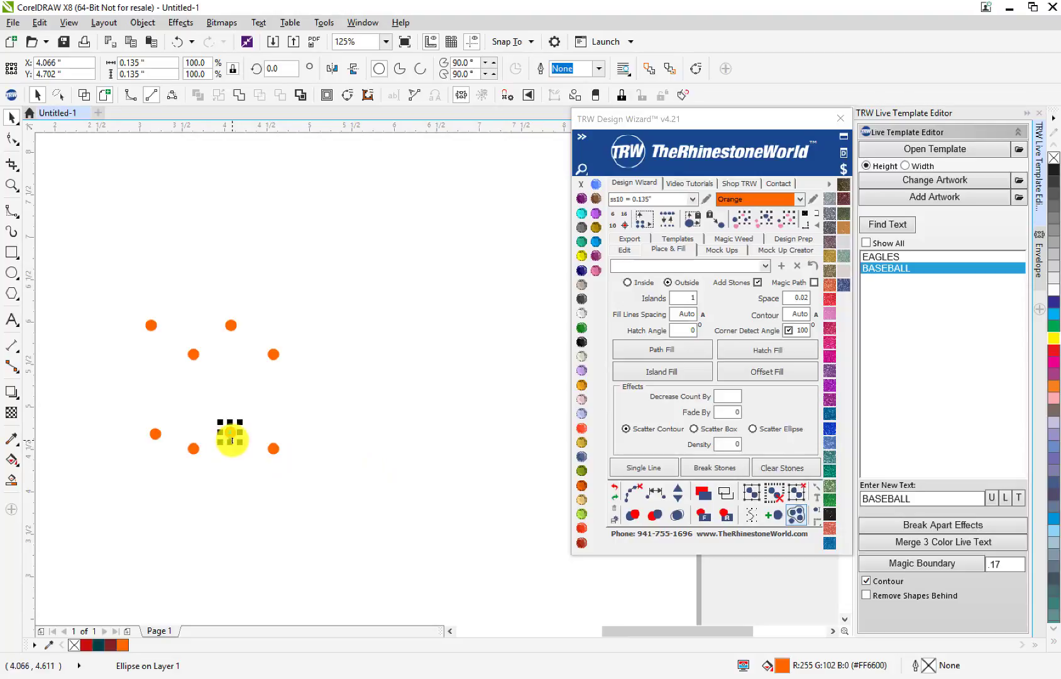
{"action": "left_click_drag", "start_coordinate": [228, 433], "coordinate": [310, 433]}
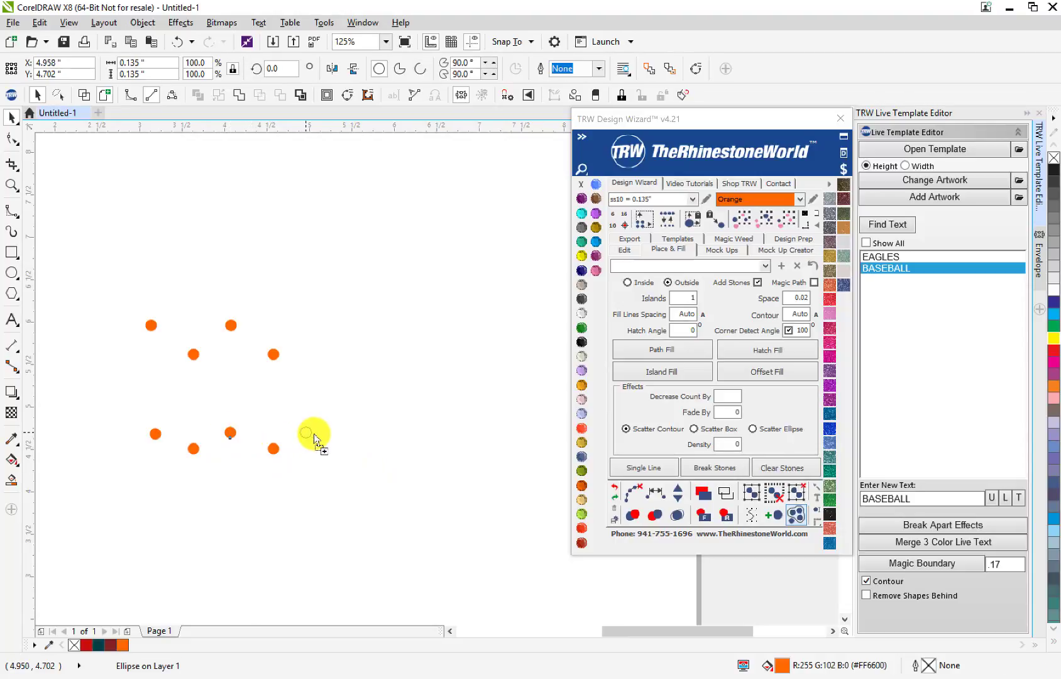
{"action": "left_click_drag", "start_coordinate": [377, 389], "coordinate": [346, 452]}
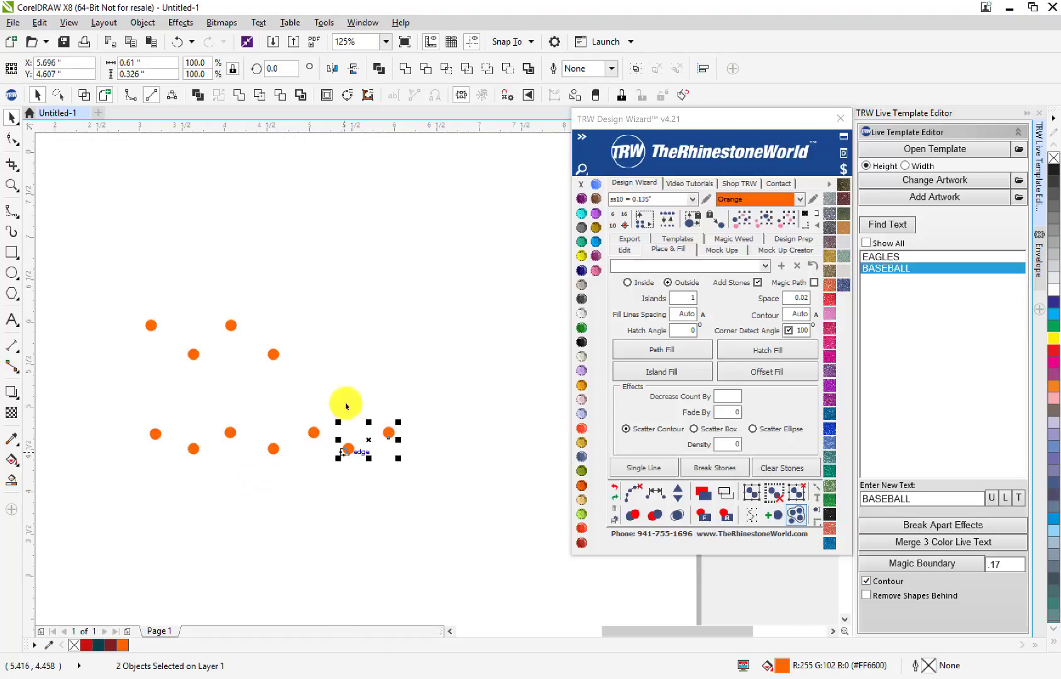
- Lower the two raised stones of the upper zigzag slightly and copy stones to the right to extend it to eight
{"action": "left_click", "coordinate": [231, 331]}
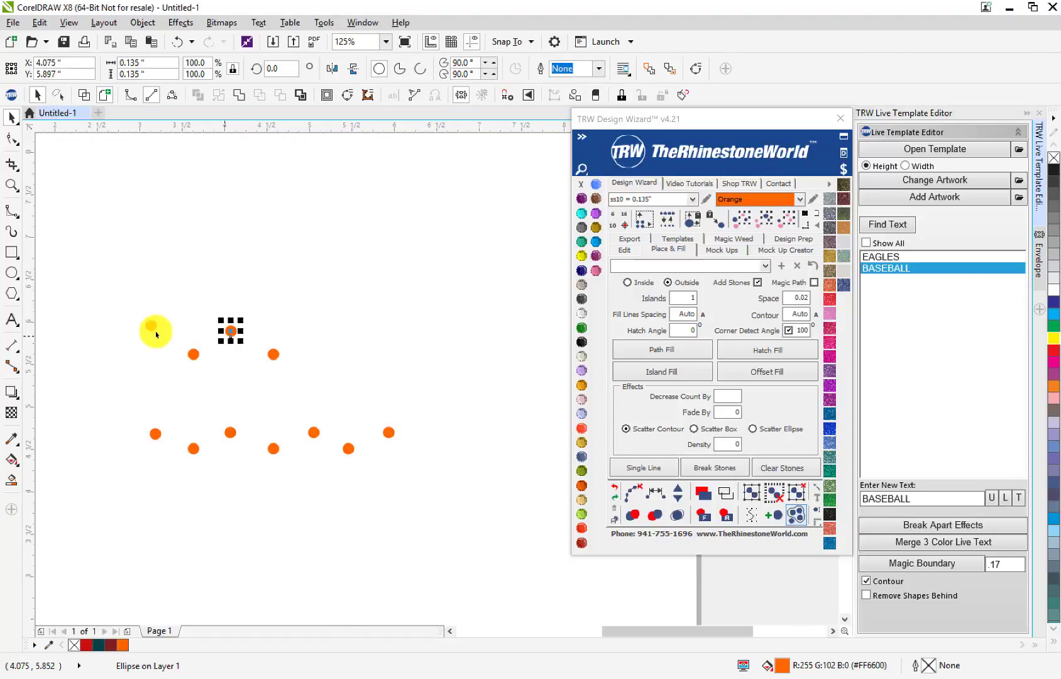
{"action": "left_click_drag", "start_coordinate": [151, 328], "coordinate": [275, 327]}
{"action": "left_click_drag", "start_coordinate": [216, 303], "coordinate": [328, 371]}
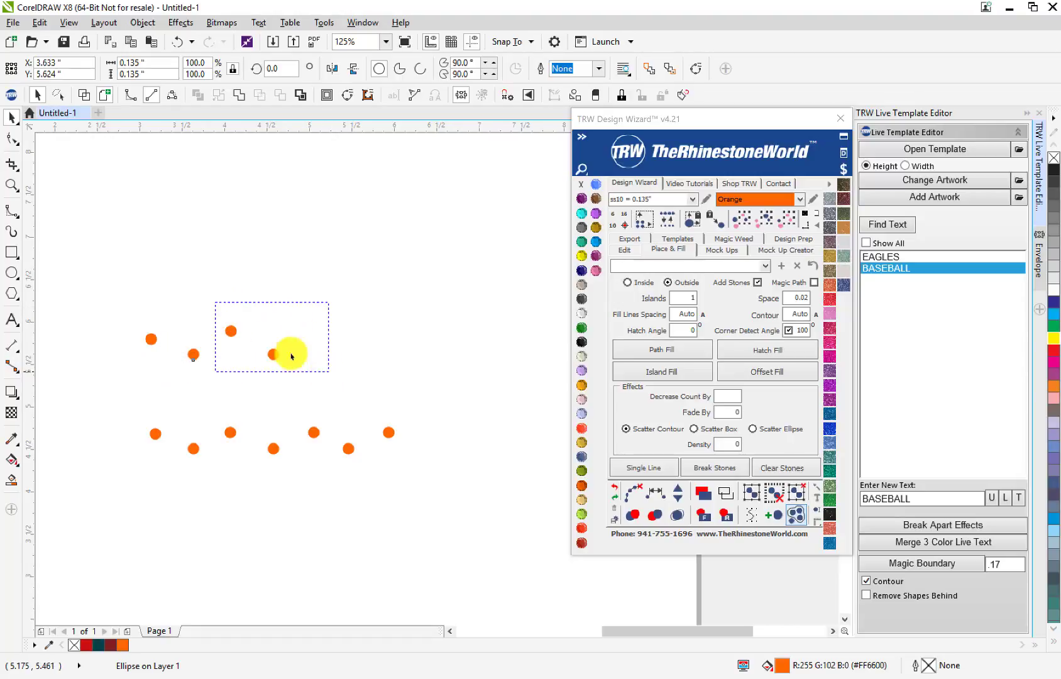
{"action": "left_click_drag", "start_coordinate": [234, 330], "coordinate": [393, 344]}
{"action": "left_click", "coordinate": [416, 396]}
- Respace the eight stones of the upper zigzag equally and add ten more stones along its path
{"action": "left_click_drag", "start_coordinate": [114, 283], "coordinate": [401, 388]}
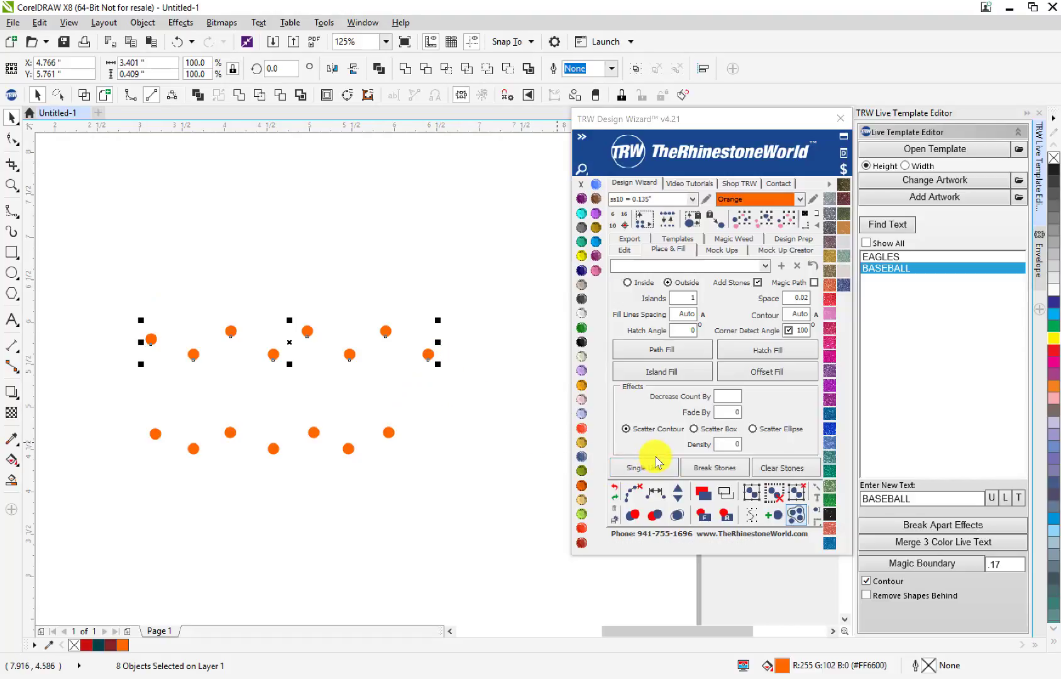
{"action": "left_click", "coordinate": [655, 495]}
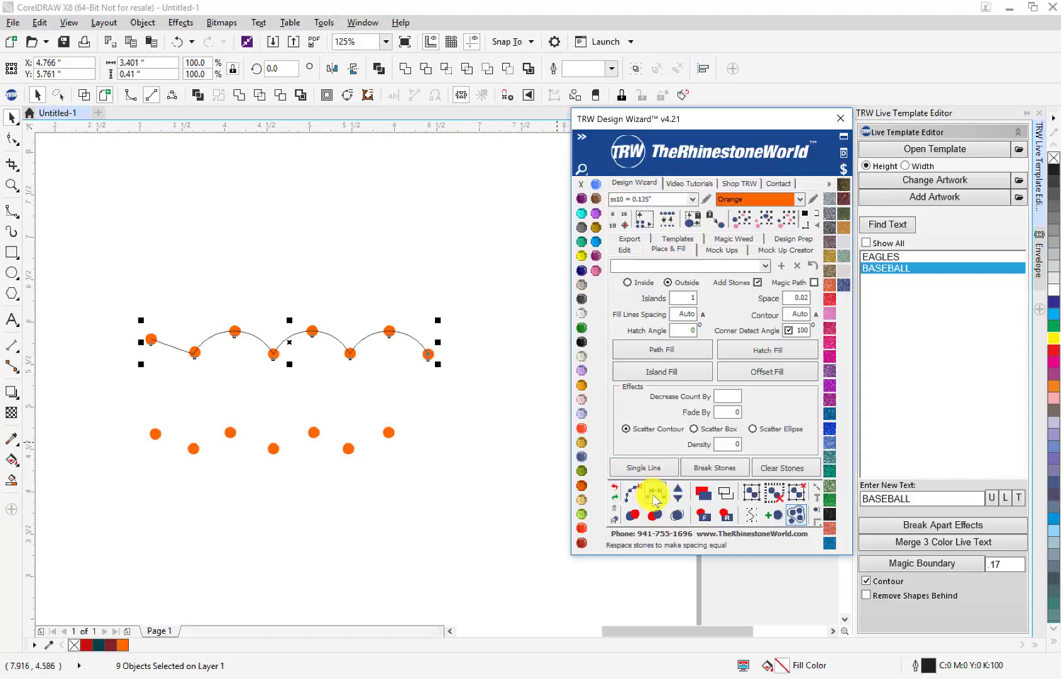
{"action": "left_click", "coordinate": [678, 491]}
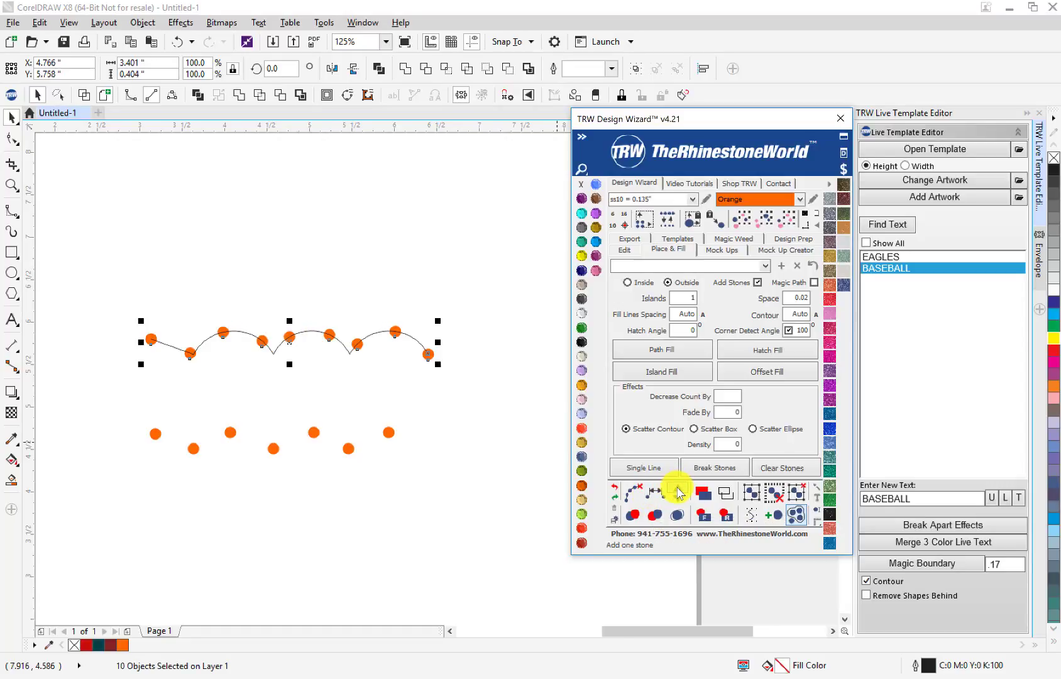
{"action": "left_click", "coordinate": [678, 492]}
{"action": "left_click", "coordinate": [677, 492]}
{"action": "left_click", "coordinate": [677, 492]}
{"action": "left_click", "coordinate": [677, 491]}
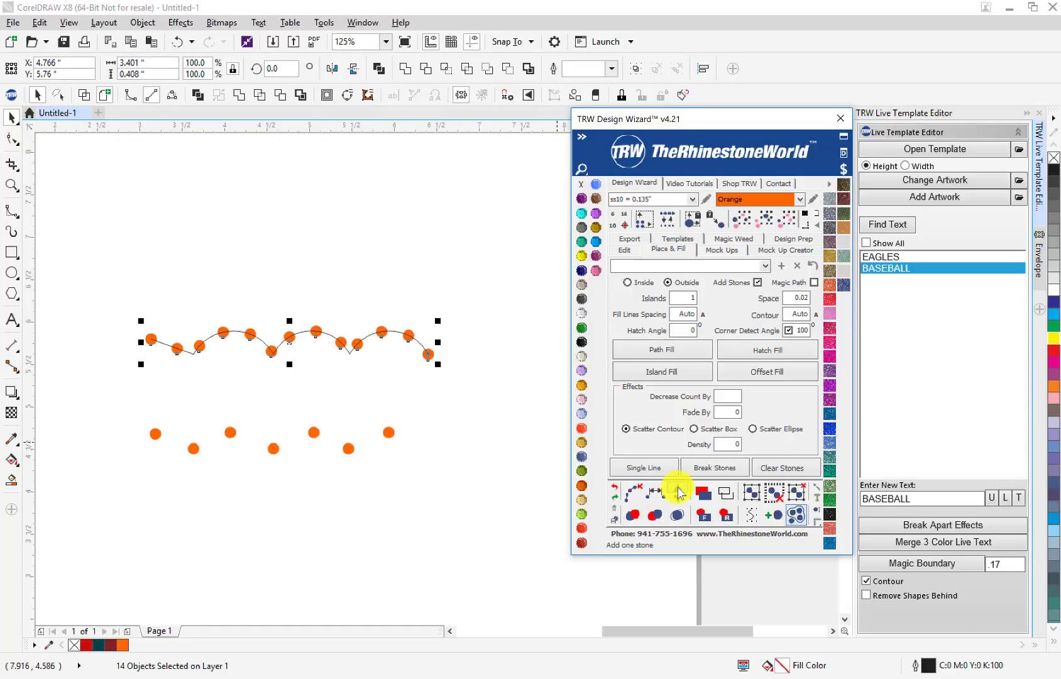
{"action": "left_click", "coordinate": [678, 491]}
{"action": "left_click", "coordinate": [677, 491]}
{"action": "left_click", "coordinate": [678, 492]}
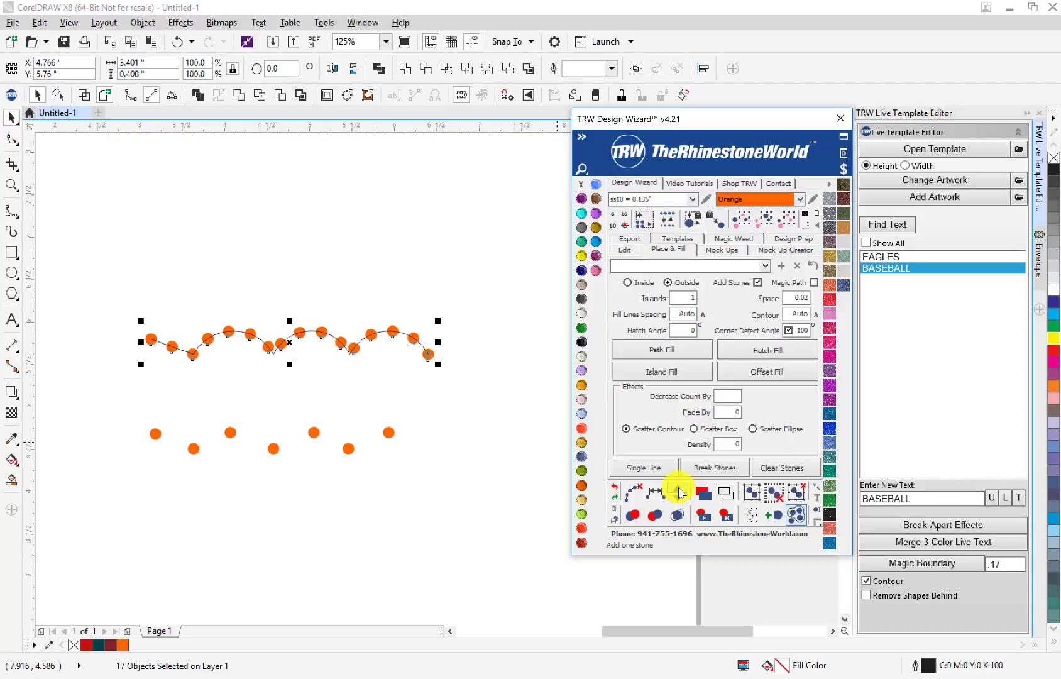
{"action": "left_click", "coordinate": [677, 492]}
{"action": "left_click", "coordinate": [677, 492]}
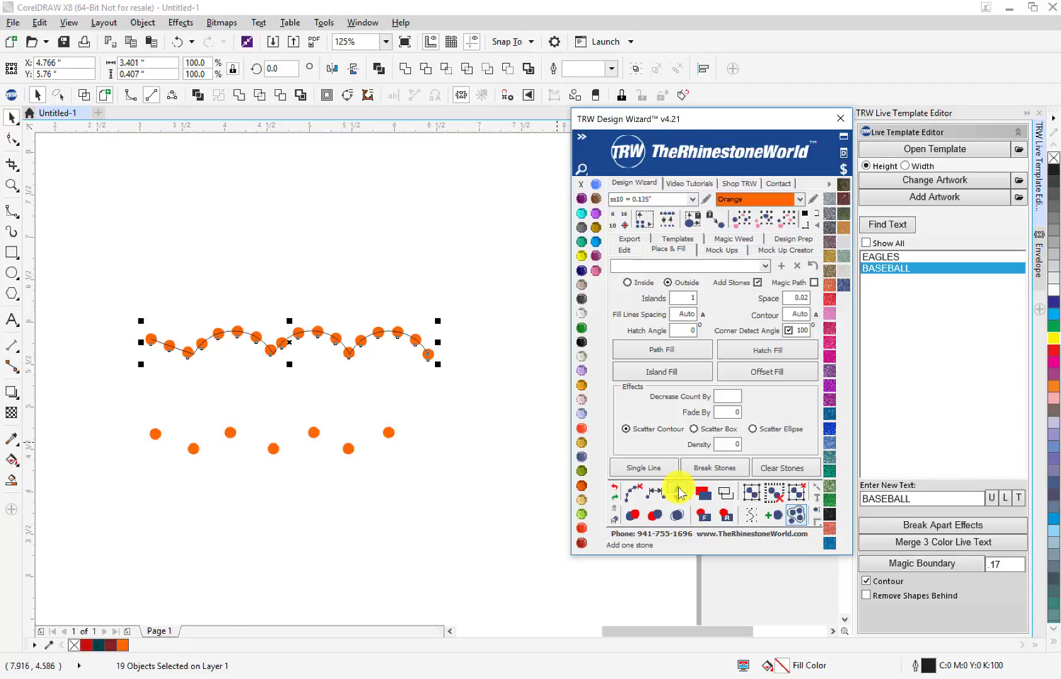
{"action": "left_click", "coordinate": [430, 416]}
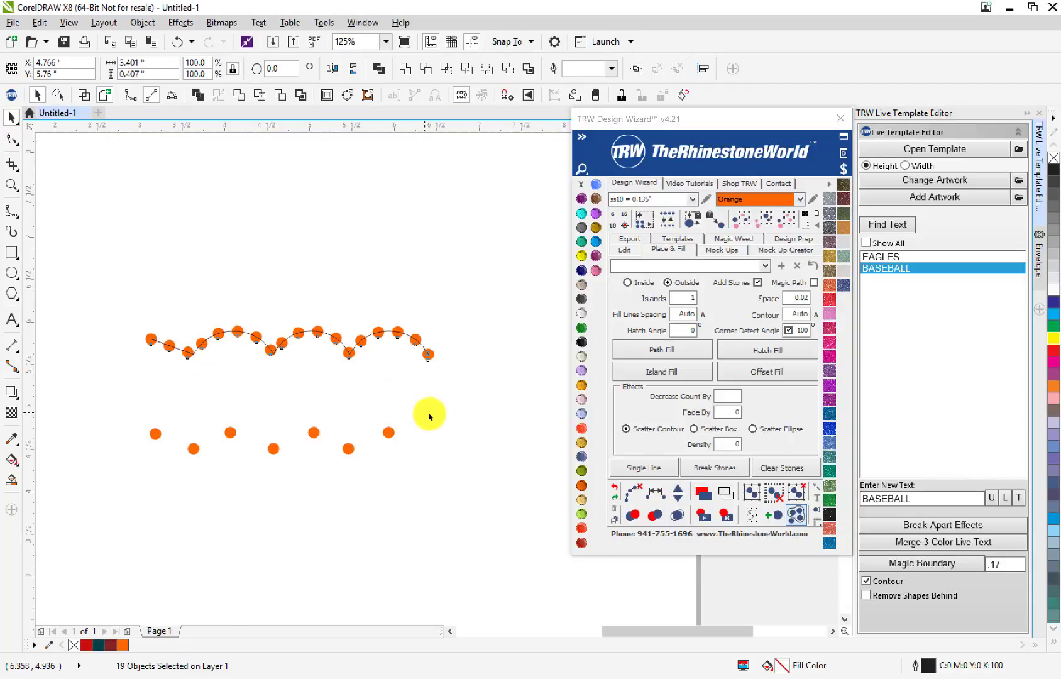
- Select the seven stones of the lower zigzag, respace them equally and add seven more stones along their path
{"action": "left_click_drag", "start_coordinate": [100, 405], "coordinate": [359, 481]}
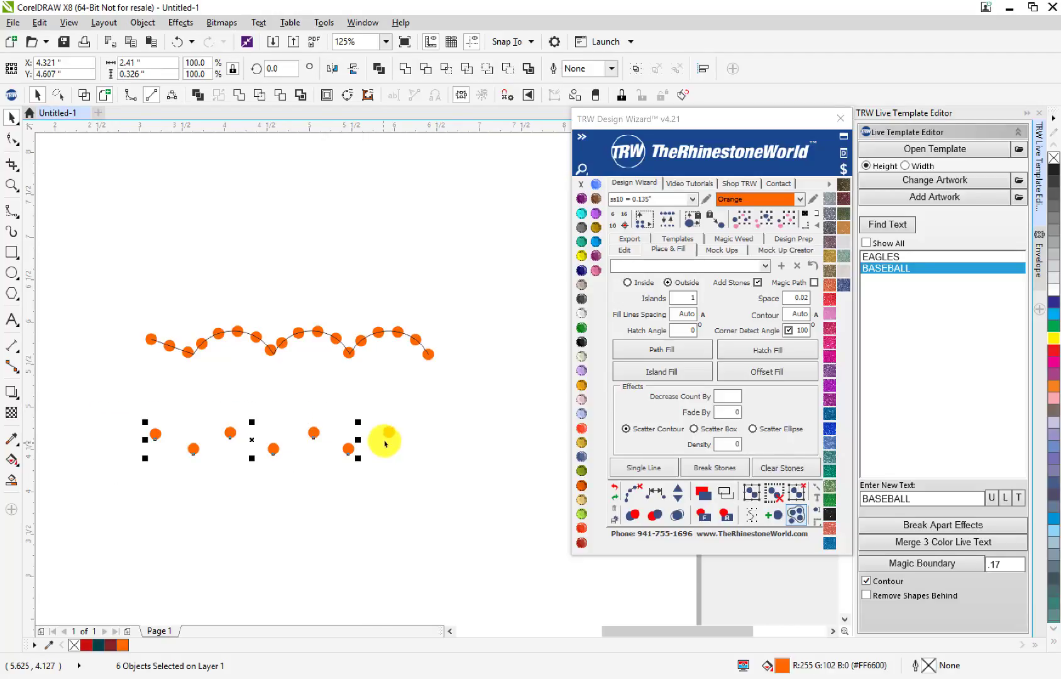
{"action": "left_click", "coordinate": [389, 434], "text": "shift"}
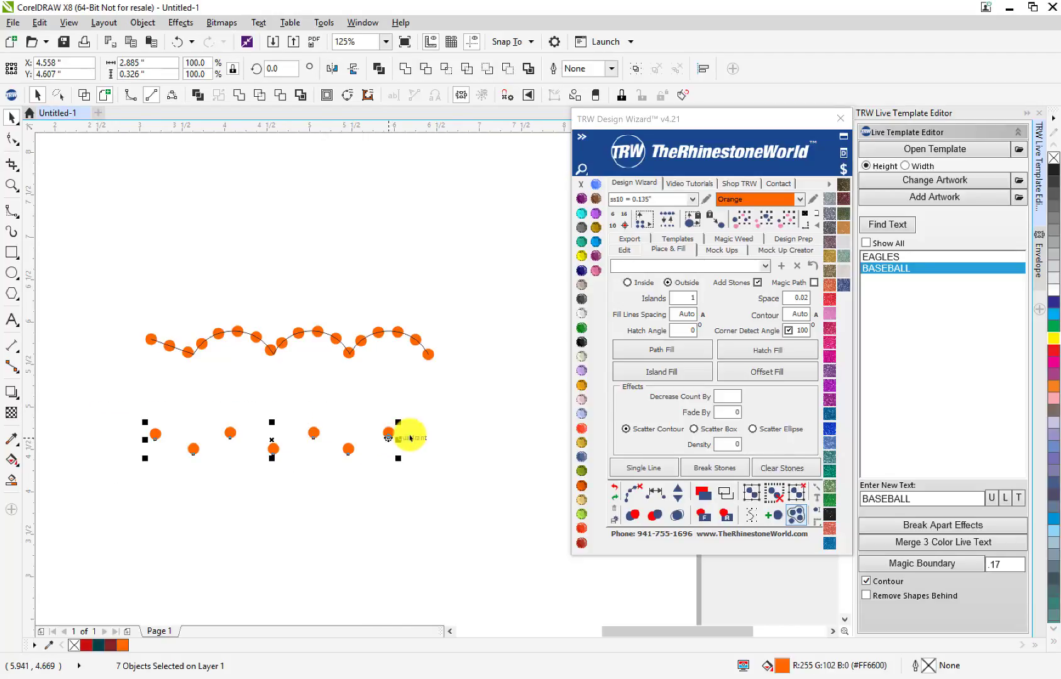
{"action": "left_click", "coordinate": [655, 501]}
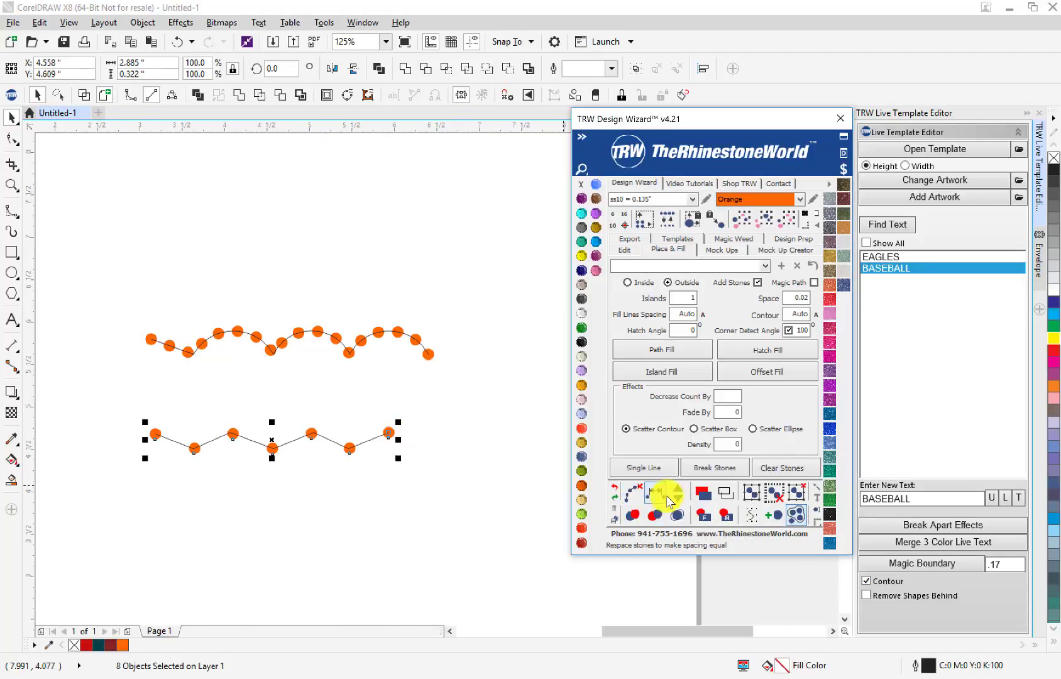
{"action": "left_click", "coordinate": [675, 493]}
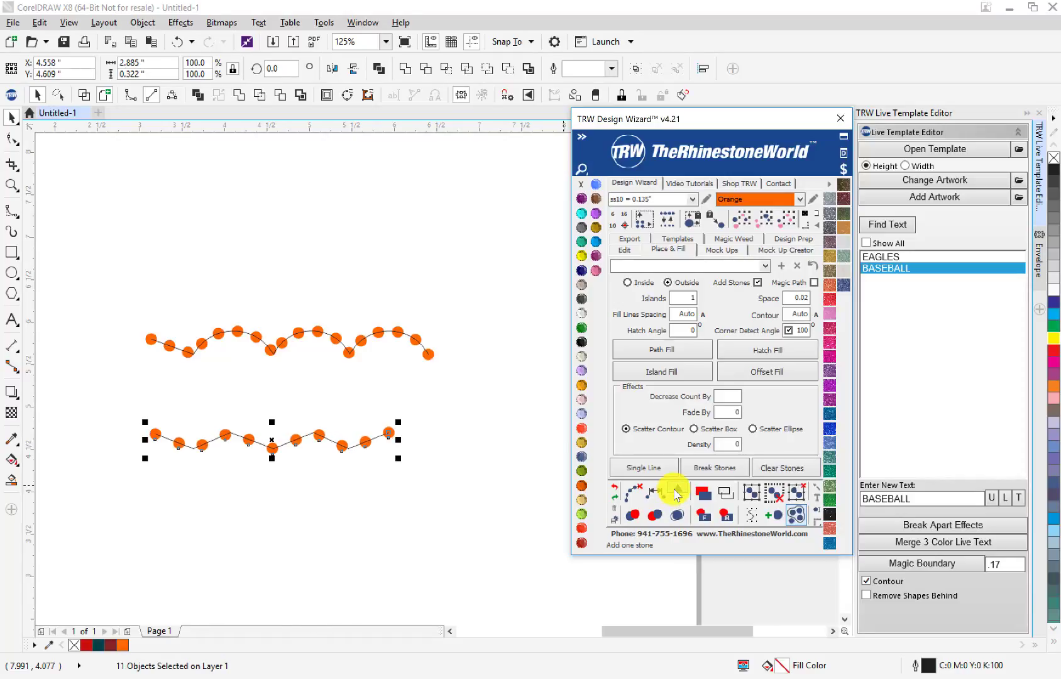
{"action": "left_click", "coordinate": [675, 493]}
{"action": "left_click", "coordinate": [675, 494]}
{"action": "left_click", "coordinate": [676, 493]}
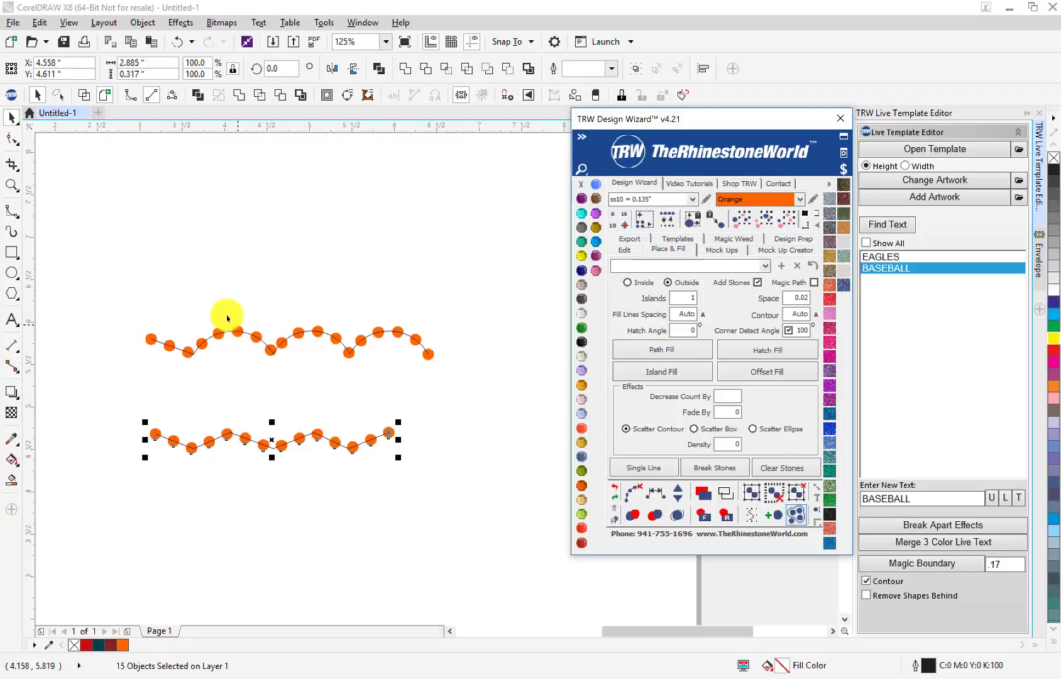
{"action": "left_click", "coordinate": [280, 391]}
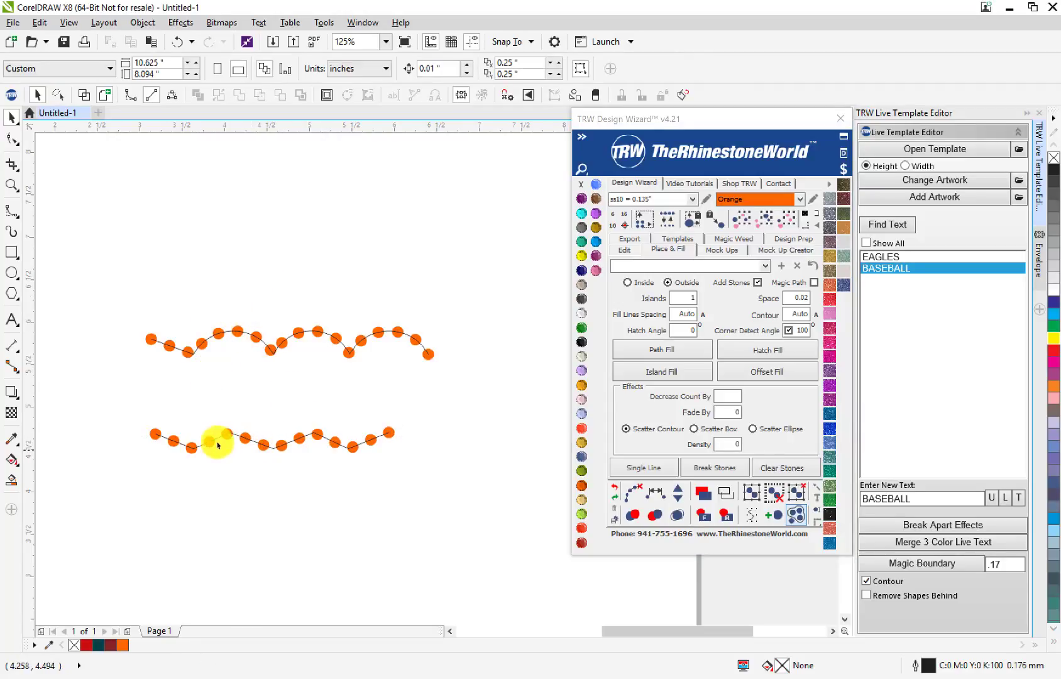
- Delete both rows of orange stones together with their paths from the page
{"action": "scroll", "coordinate": [235, 450], "scroll_direction": "up", "scroll_amount": 1}
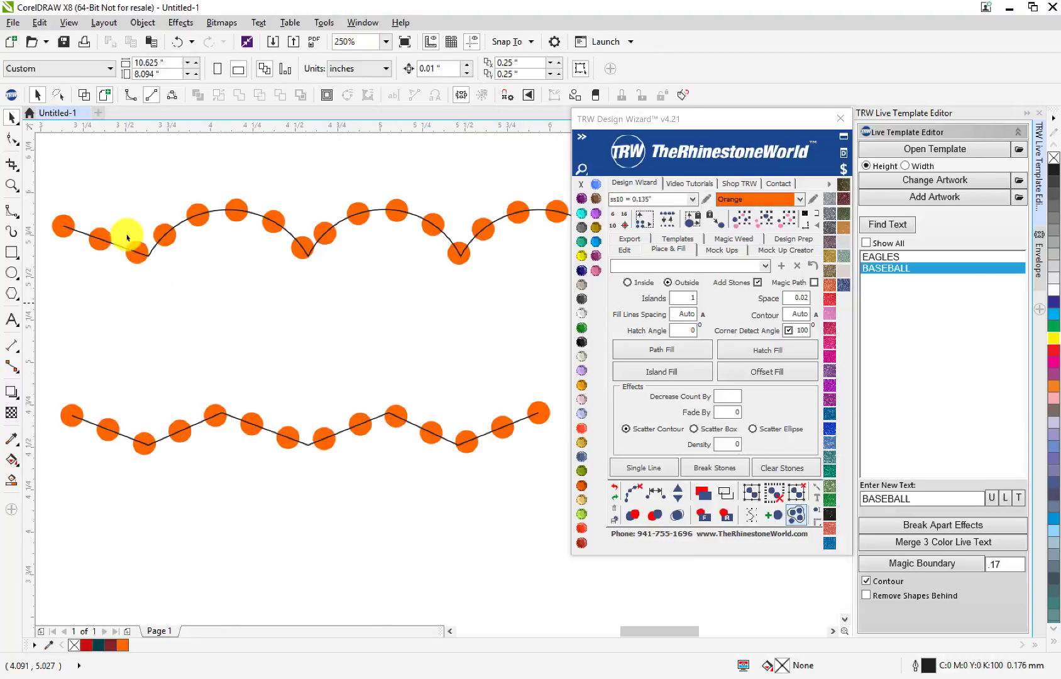
{"action": "scroll", "coordinate": [266, 345], "scroll_direction": "down", "scroll_amount": 1}
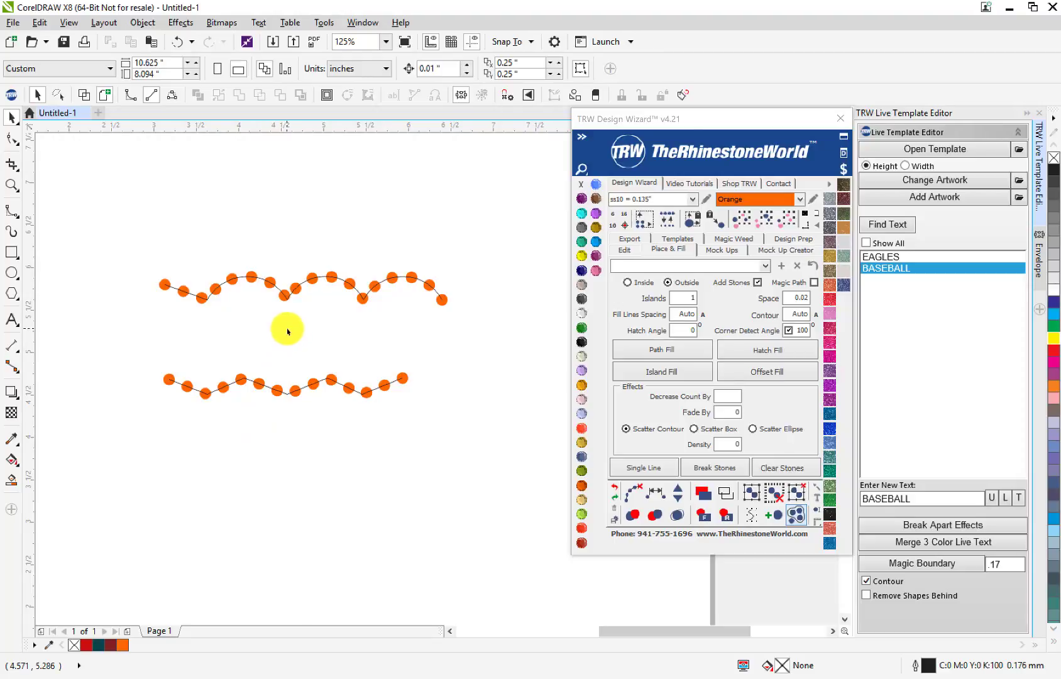
{"action": "left_click_drag", "start_coordinate": [495, 199], "coordinate": [142, 433]}
{"action": "key", "text": "Delete"}
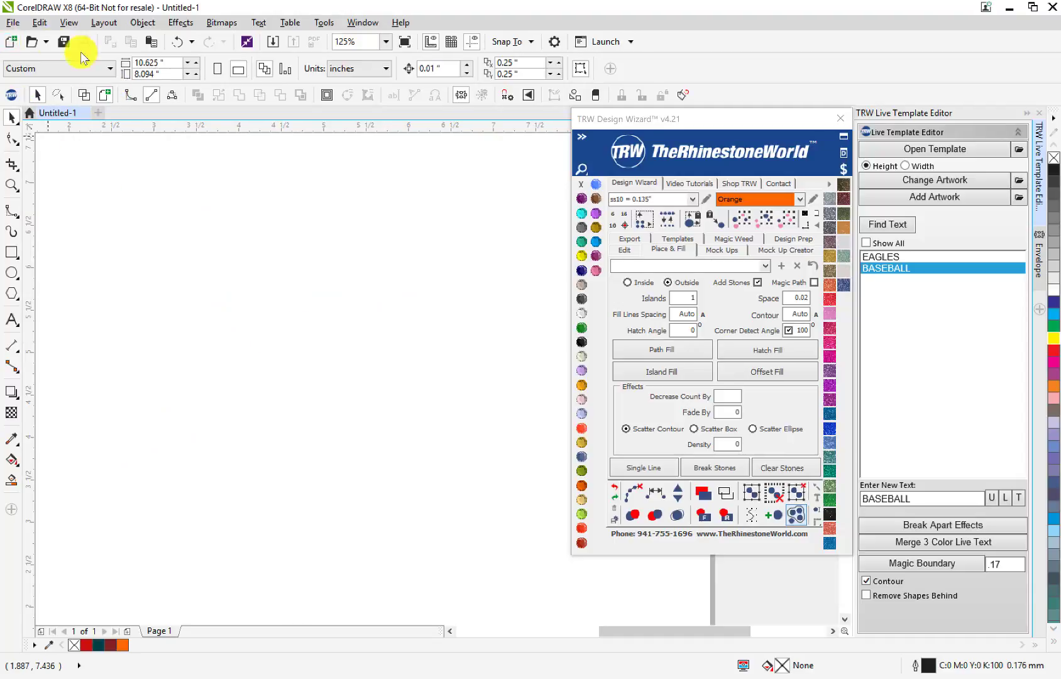
- Open the Live Template Stones drawing from the ! Webinar July 12 folder
{"action": "left_click", "coordinate": [13, 23]}
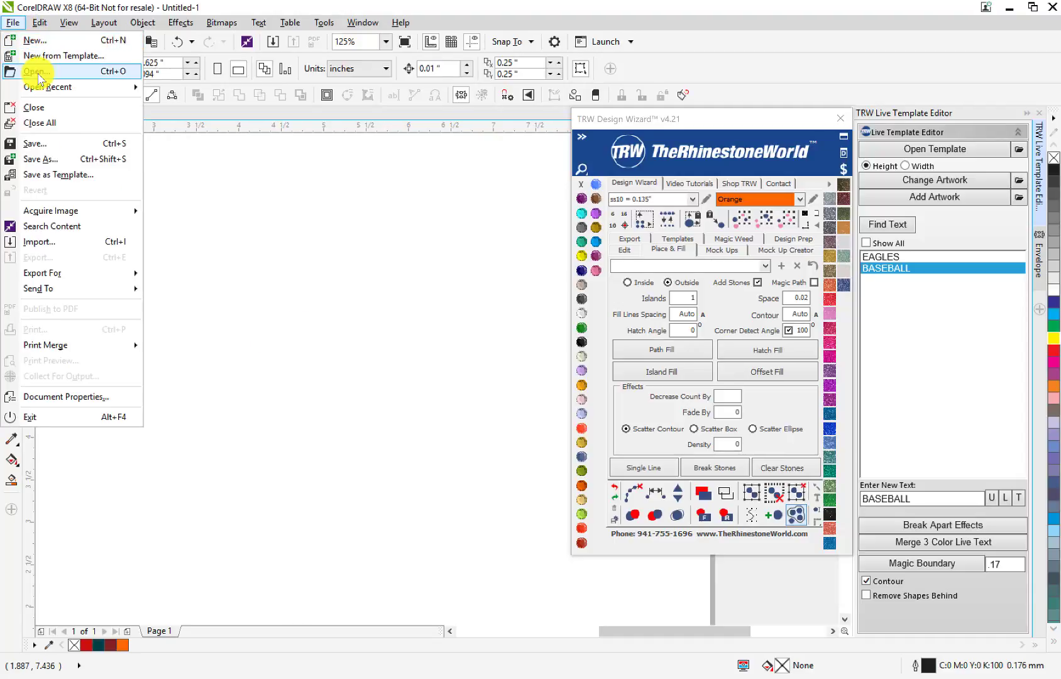
{"action": "left_click", "coordinate": [39, 73]}
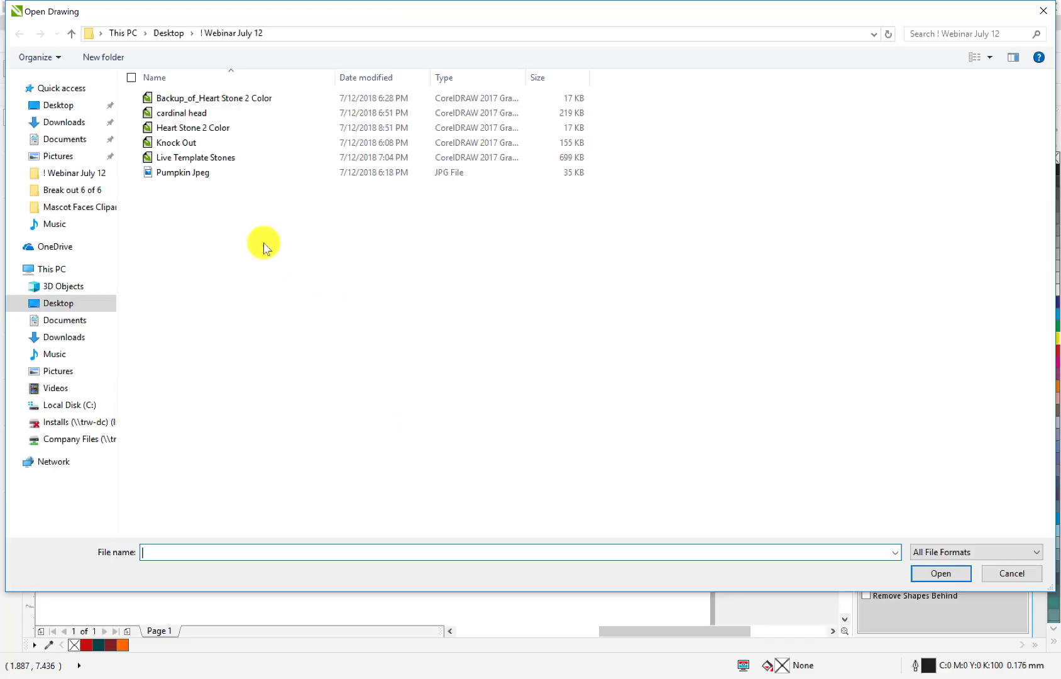
{"action": "double_click", "coordinate": [217, 160]}
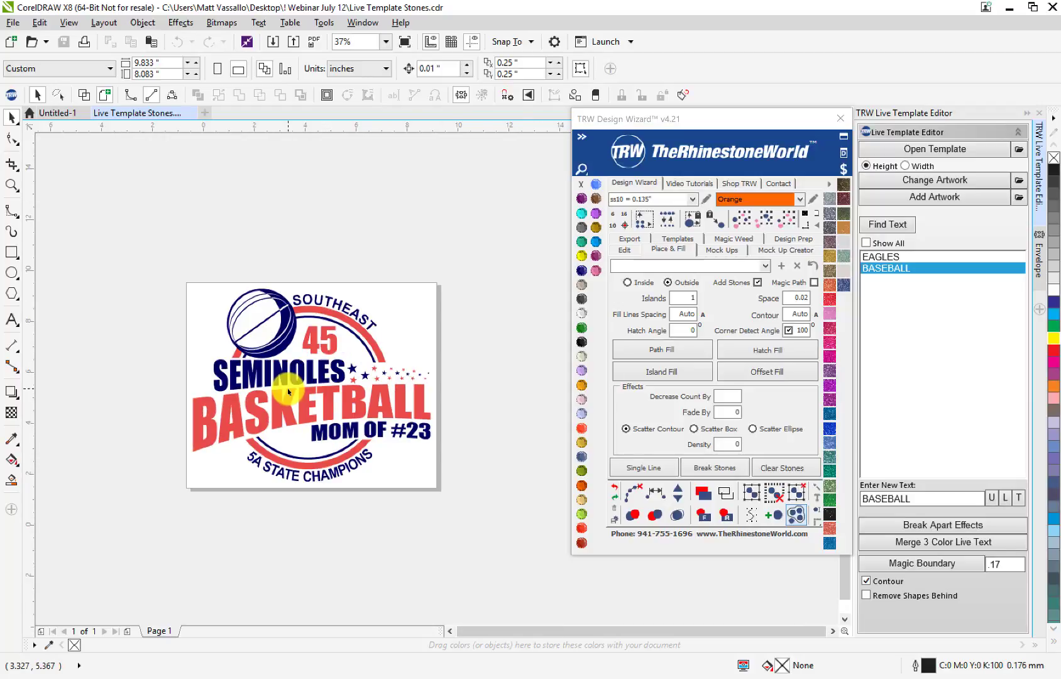
- Examine the basketball template's layout, including its ball, circle, stars and text lines, up close and as a whole
{"action": "scroll", "coordinate": [287, 391], "scroll_direction": "up", "scroll_amount": 2}
{"action": "scroll", "coordinate": [298, 388], "scroll_direction": "down", "scroll_amount": 1}
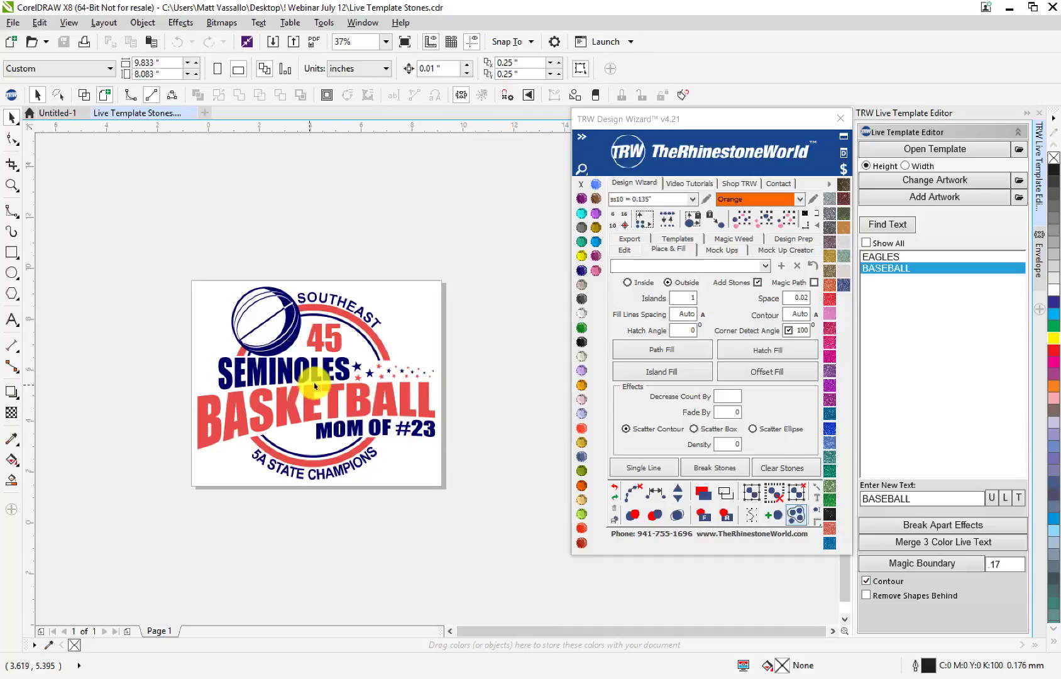
{"action": "scroll", "coordinate": [315, 386], "scroll_direction": "up", "scroll_amount": 1}
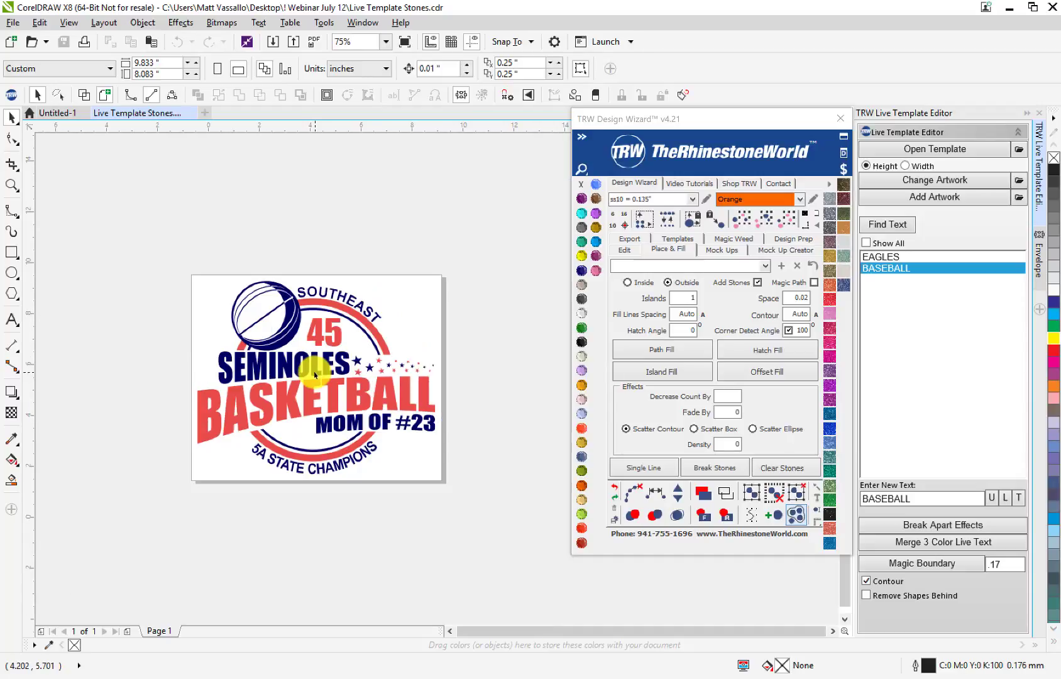
{"action": "scroll", "coordinate": [314, 375], "scroll_direction": "up", "scroll_amount": 2}
{"action": "scroll", "coordinate": [314, 375], "scroll_direction": "down", "scroll_amount": 2}
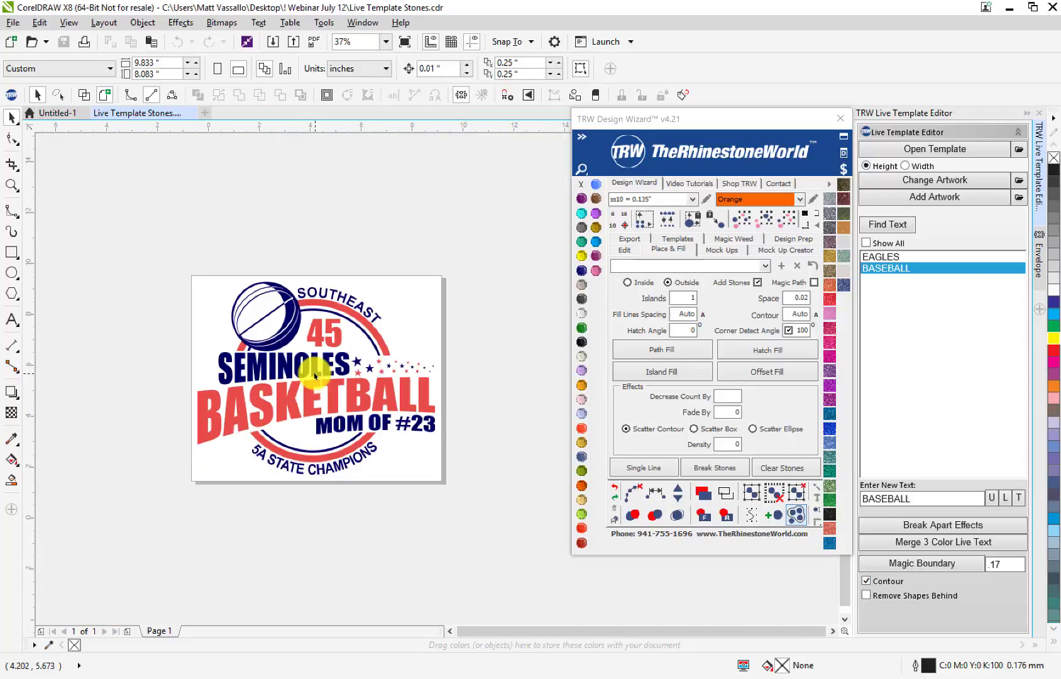
{"action": "scroll", "coordinate": [283, 379], "scroll_direction": "up", "scroll_amount": 1}
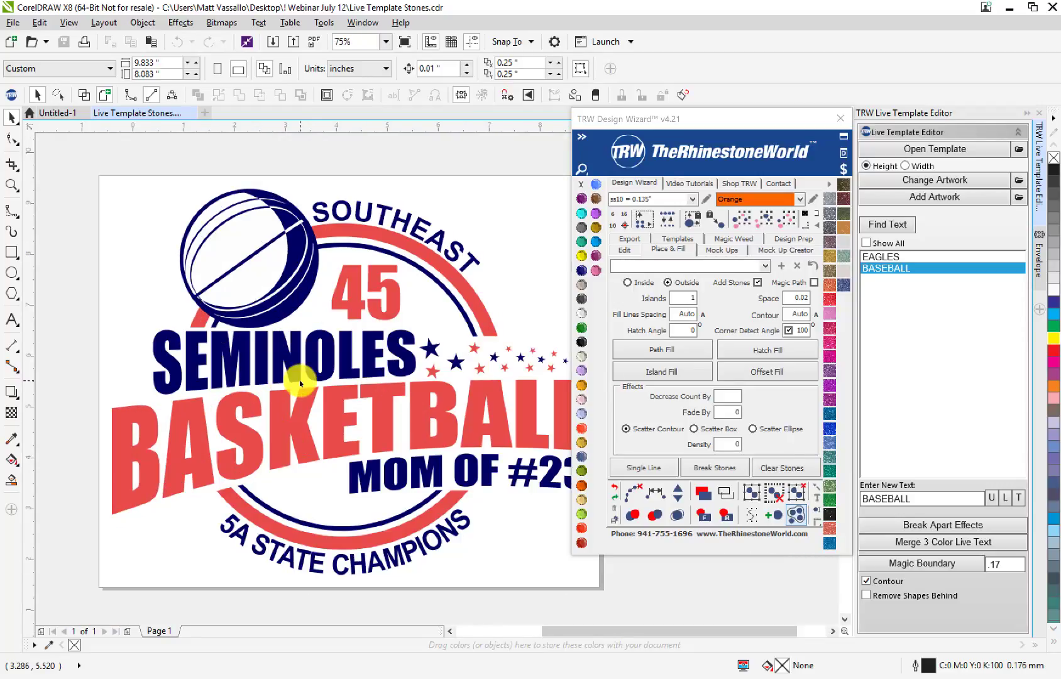
{"action": "scroll", "coordinate": [296, 375], "scroll_direction": "down", "scroll_amount": 1}
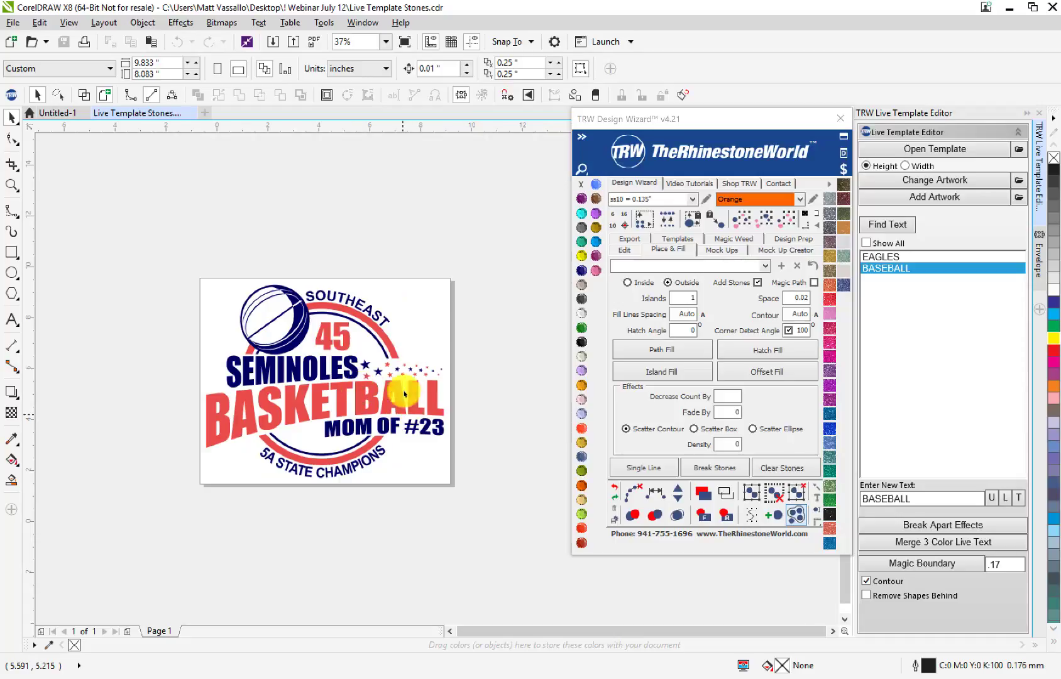
{"action": "scroll", "coordinate": [396, 367], "scroll_direction": "up", "scroll_amount": 1}
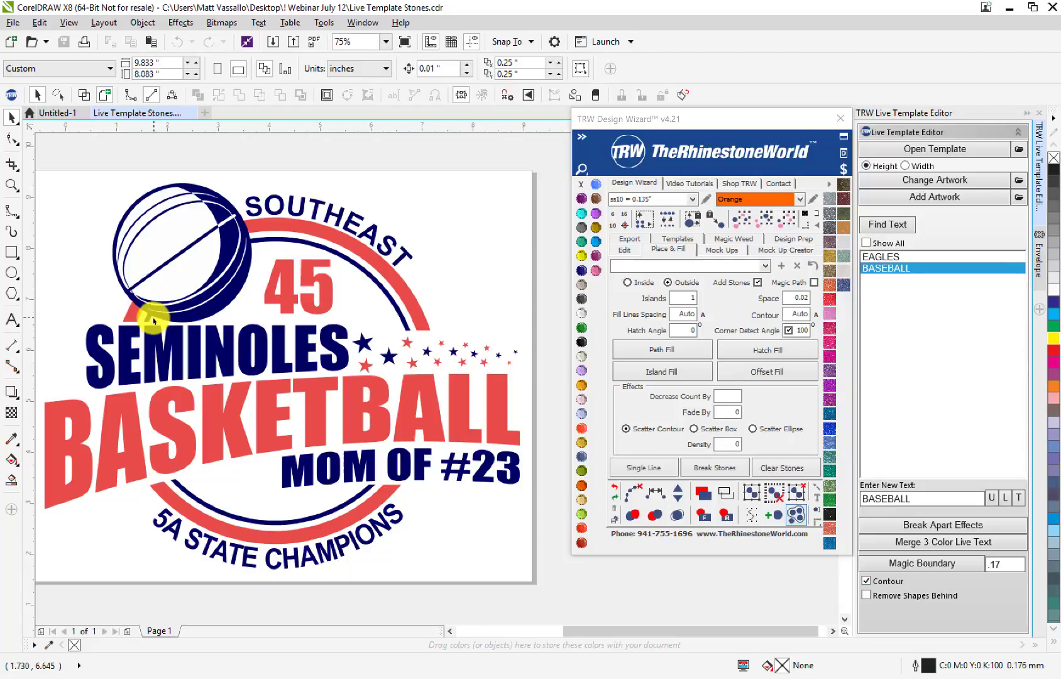
{"action": "scroll", "coordinate": [232, 384], "scroll_direction": "down", "scroll_amount": 2}
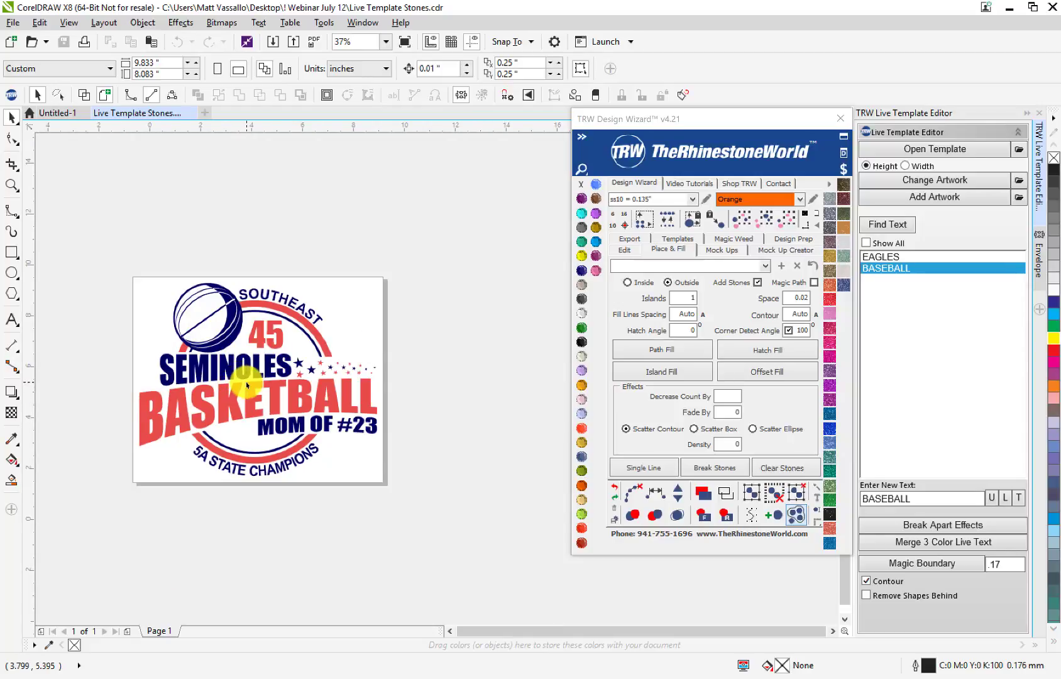
{"action": "scroll", "coordinate": [189, 379], "scroll_direction": "up", "scroll_amount": 2}
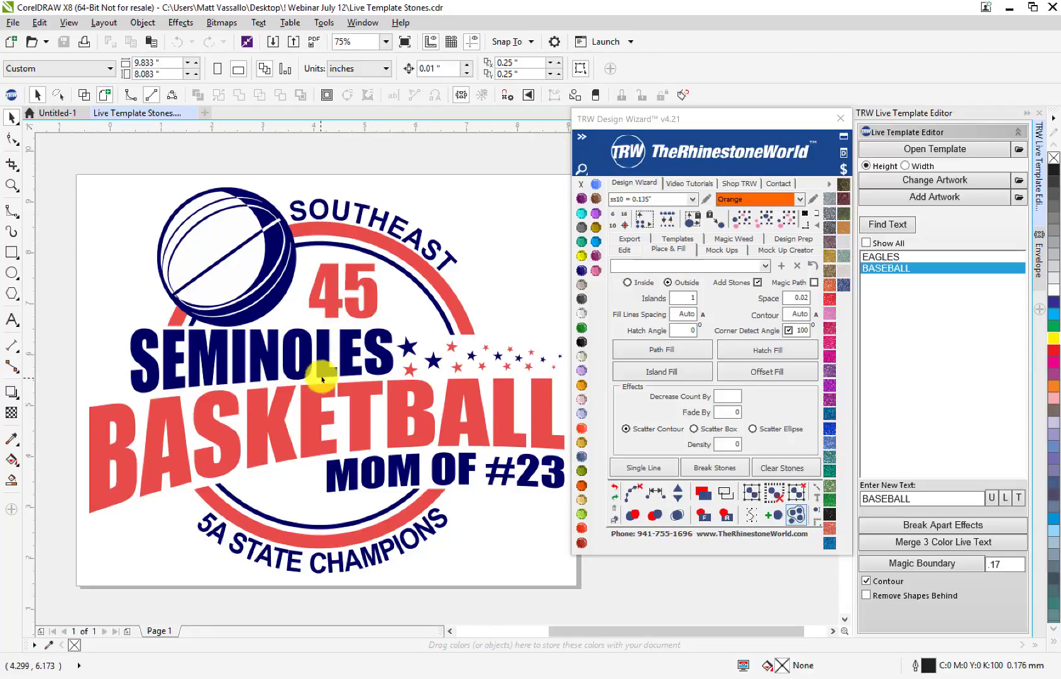
{"action": "scroll", "coordinate": [324, 354], "scroll_direction": "down", "scroll_amount": 1}
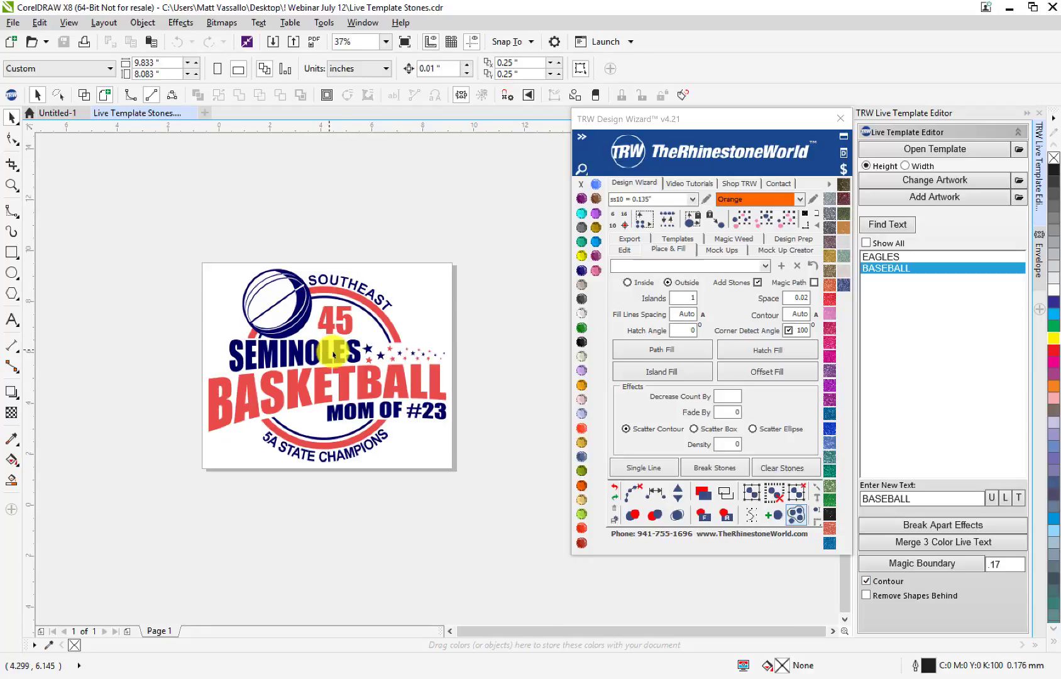
{"action": "scroll", "coordinate": [327, 349], "scroll_direction": "up", "scroll_amount": 1}
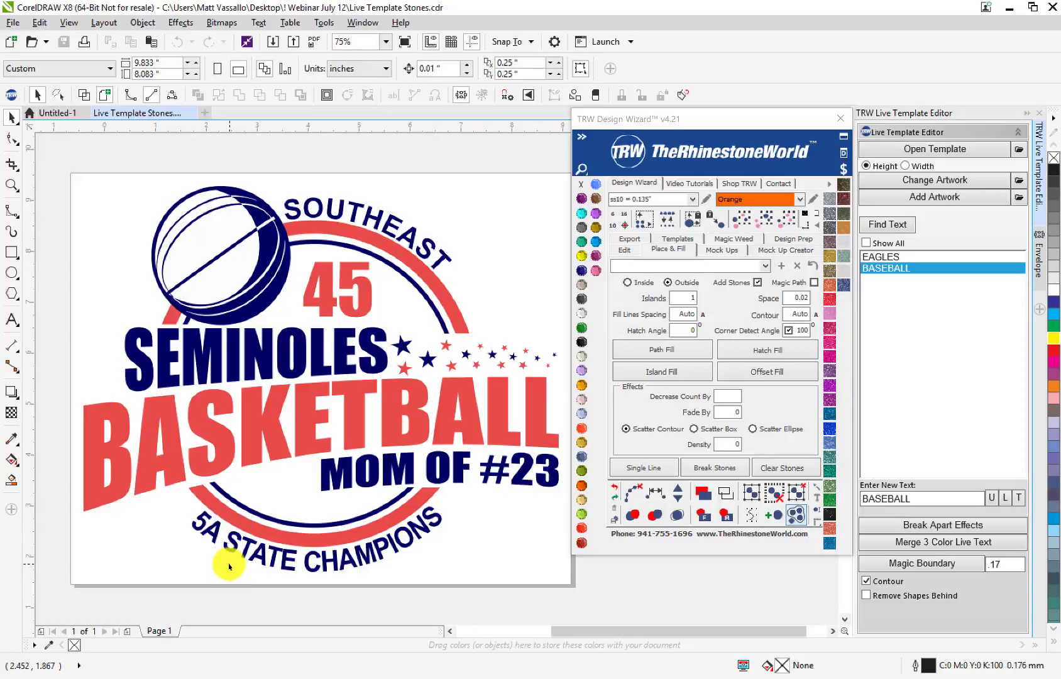
{"action": "scroll", "coordinate": [248, 450], "scroll_direction": "down", "scroll_amount": 1}
{"action": "scroll", "coordinate": [255, 451], "scroll_direction": "up", "scroll_amount": 1}
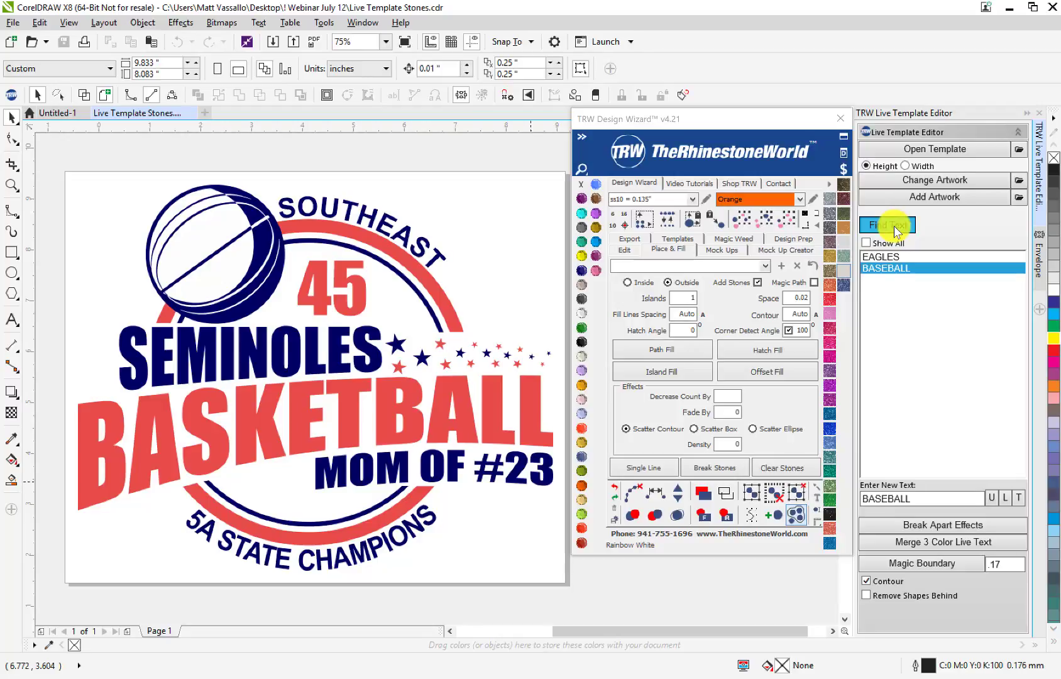
- Load the template's text lines and replace the arched SOUTHEAST line with BRADEN RIVER
{"action": "left_click", "coordinate": [892, 255]}
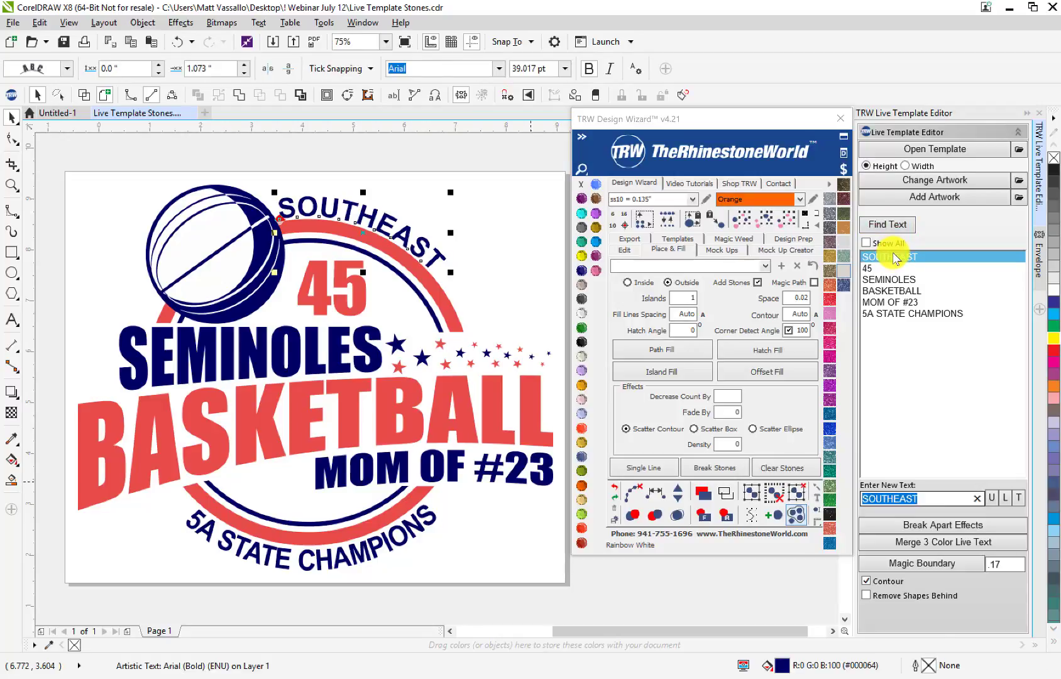
{"action": "type", "text": "BRADEN"}
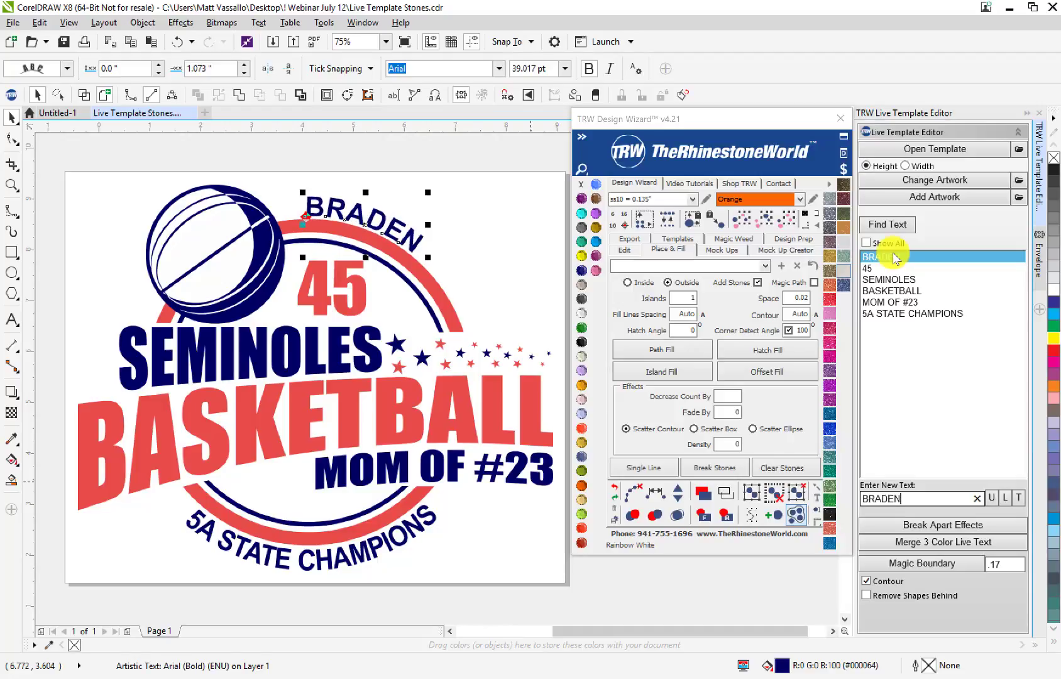
{"action": "type", "text": " RIVER"}
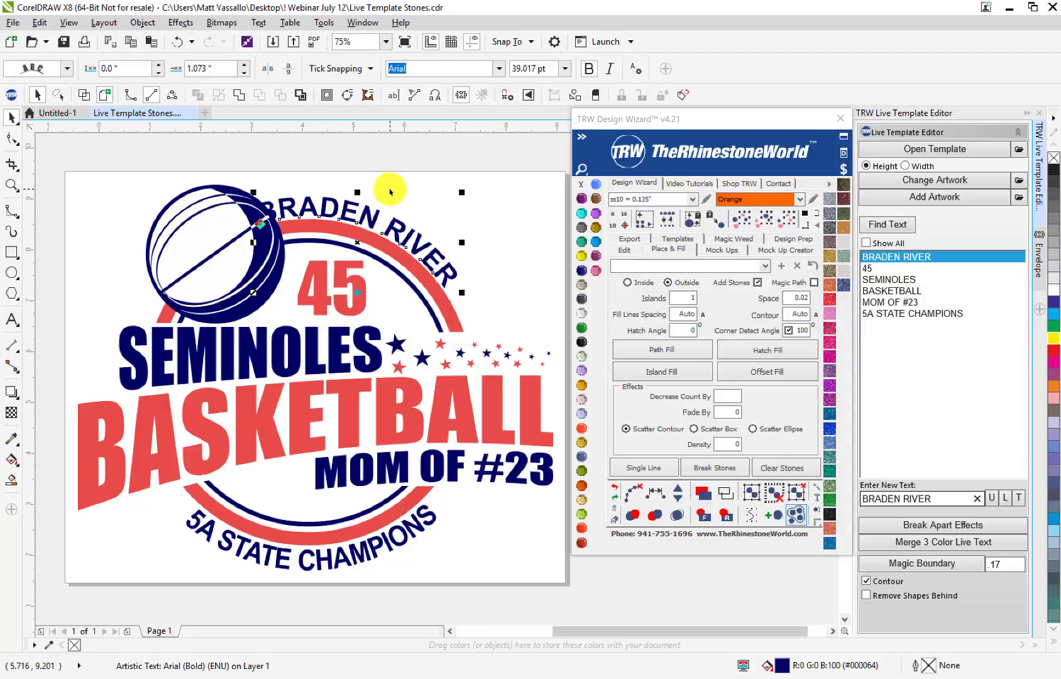
{"action": "left_click", "coordinate": [500, 224]}
{"action": "left_click", "coordinate": [399, 234]}
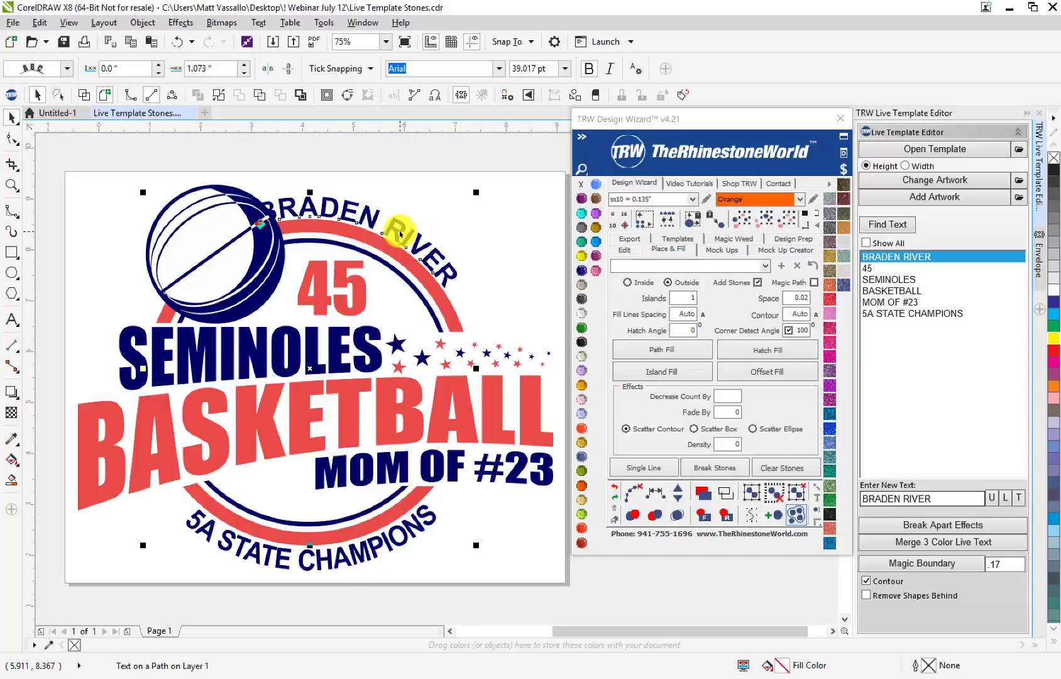
{"action": "left_click_drag", "start_coordinate": [401, 231], "coordinate": [459, 222]}
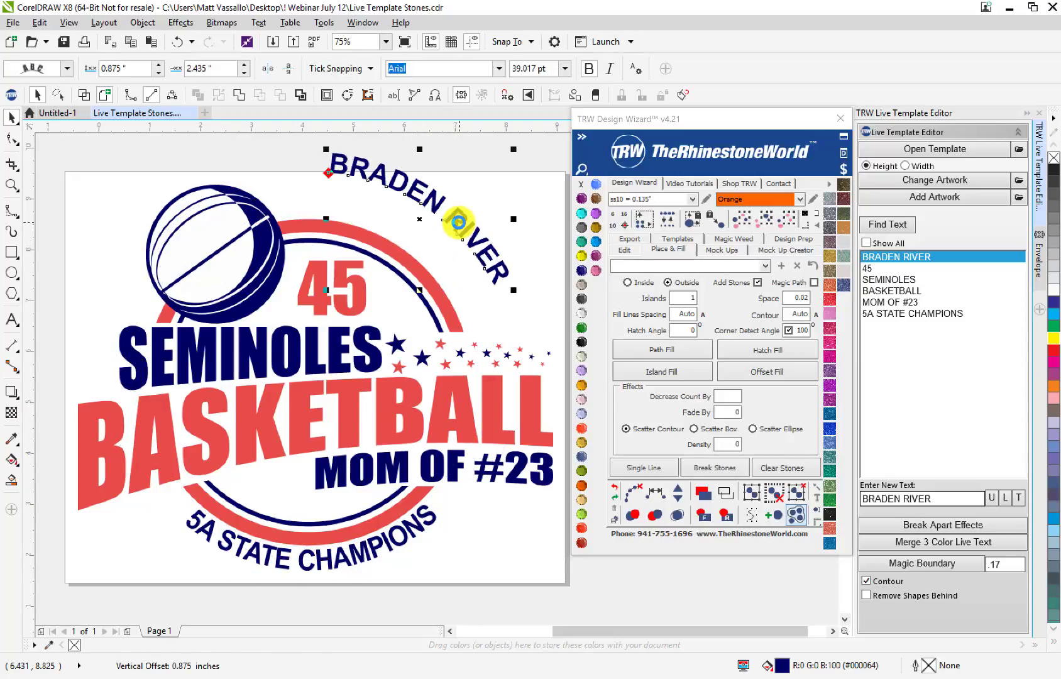
{"action": "key", "text": "ctrl+z"}
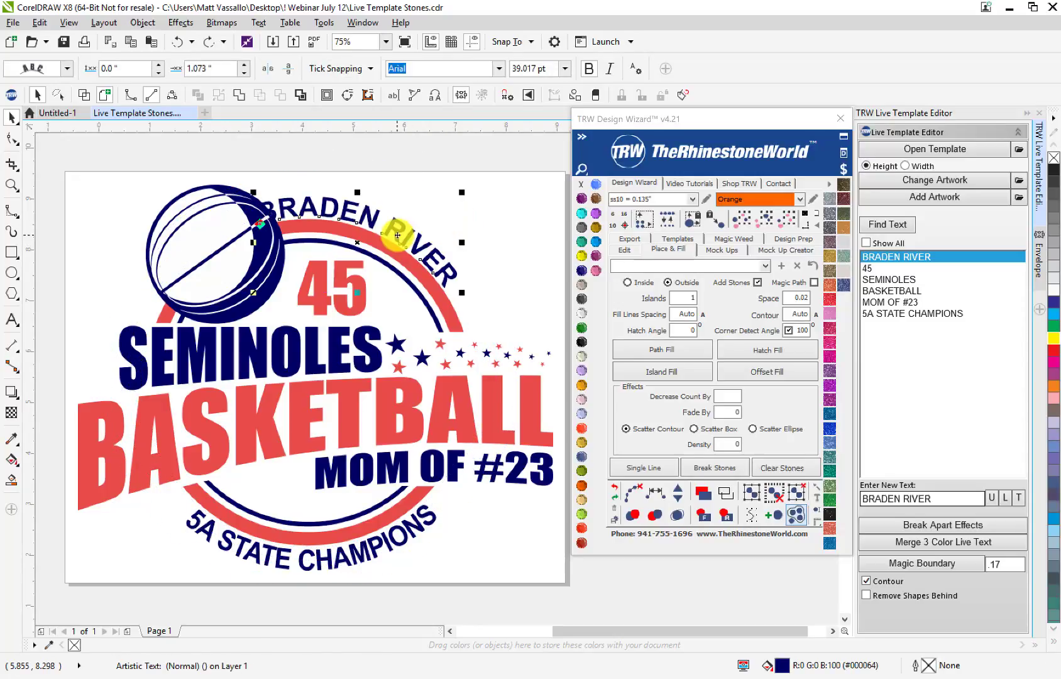
- Slide the BRADEN RIVER text along the circle, away from the ball, to a path offset of about 1.51 inches
{"action": "left_click", "coordinate": [397, 233]}
{"action": "left_click_drag", "start_coordinate": [398, 232], "coordinate": [418, 242]}
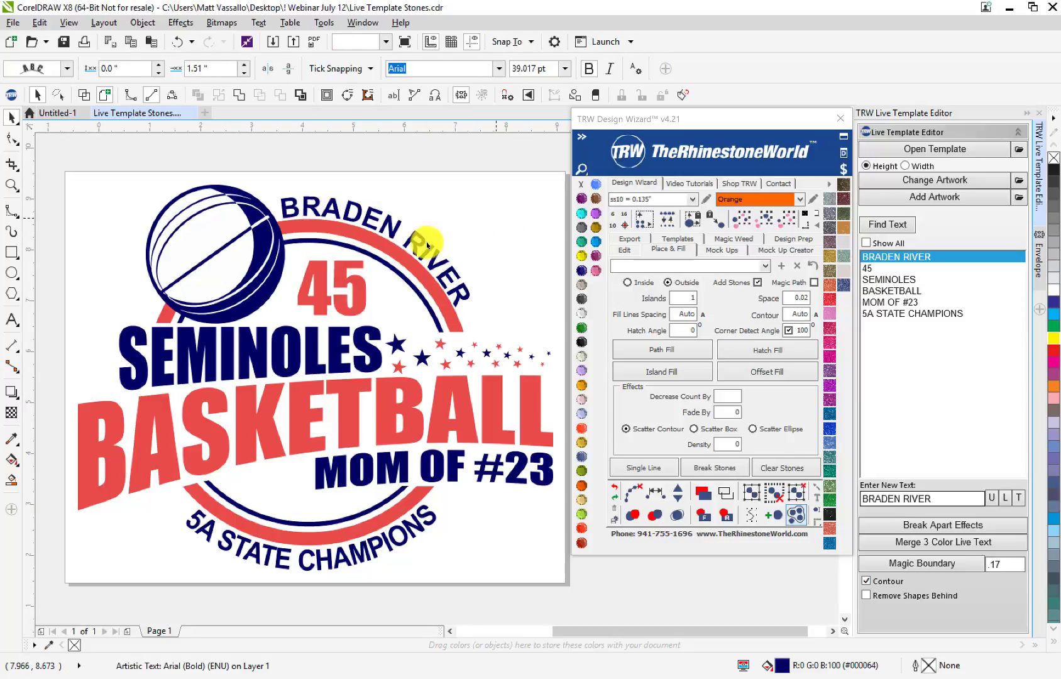
{"action": "left_click", "coordinate": [419, 242]}
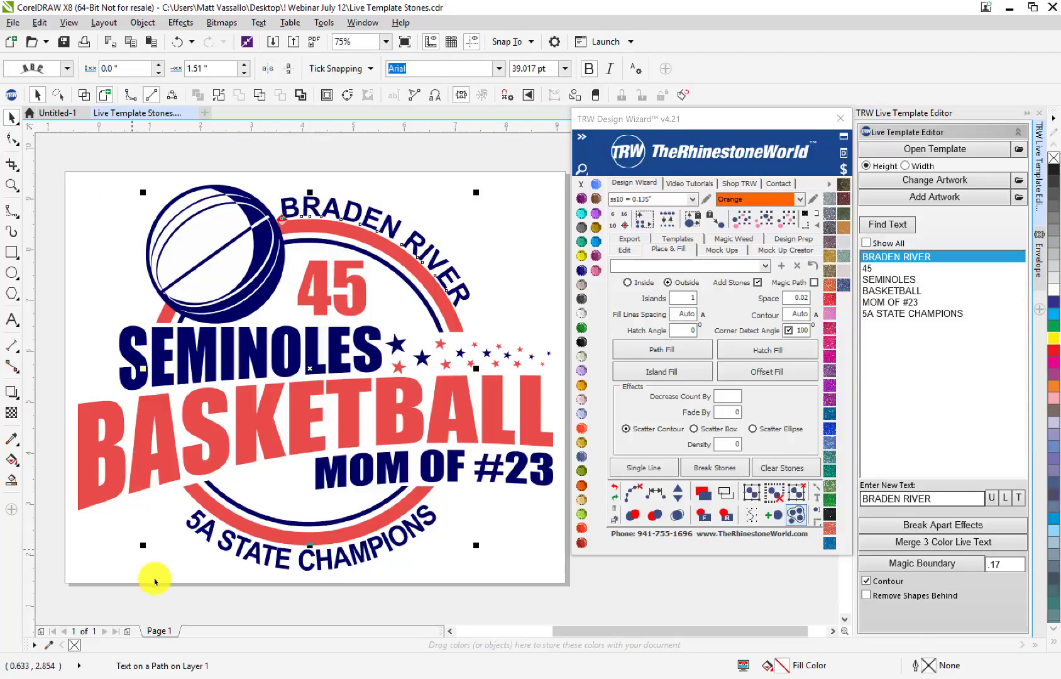
- Inspect the text's path in wireframe view, then restore the full-colour view and clear the selection
{"action": "left_click", "coordinate": [725, 494]}
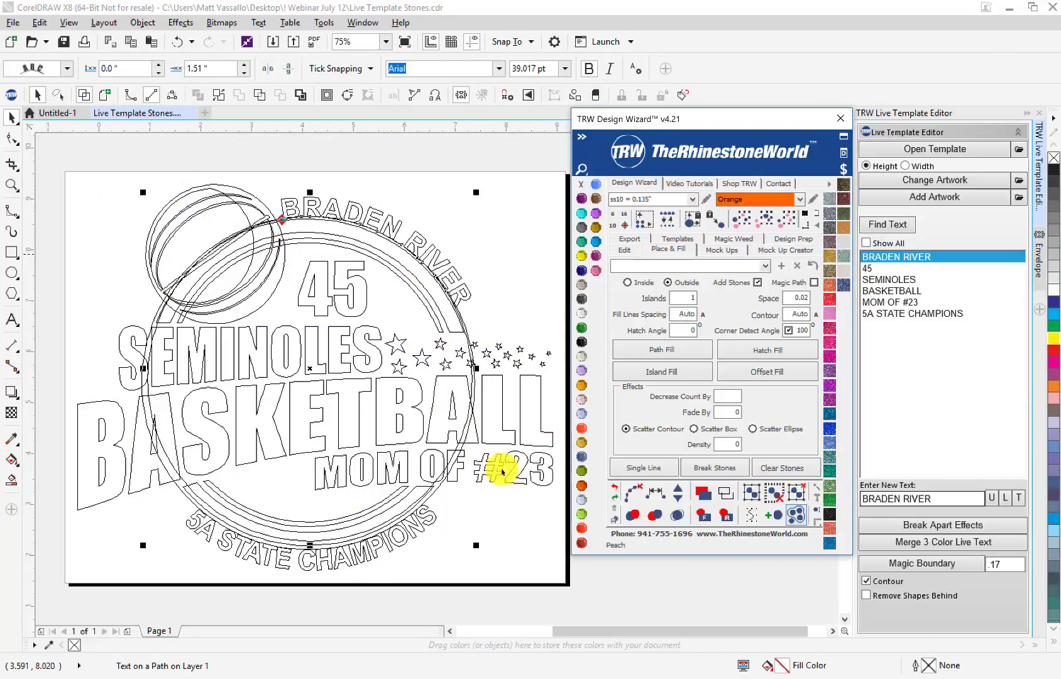
{"action": "left_click", "coordinate": [713, 495]}
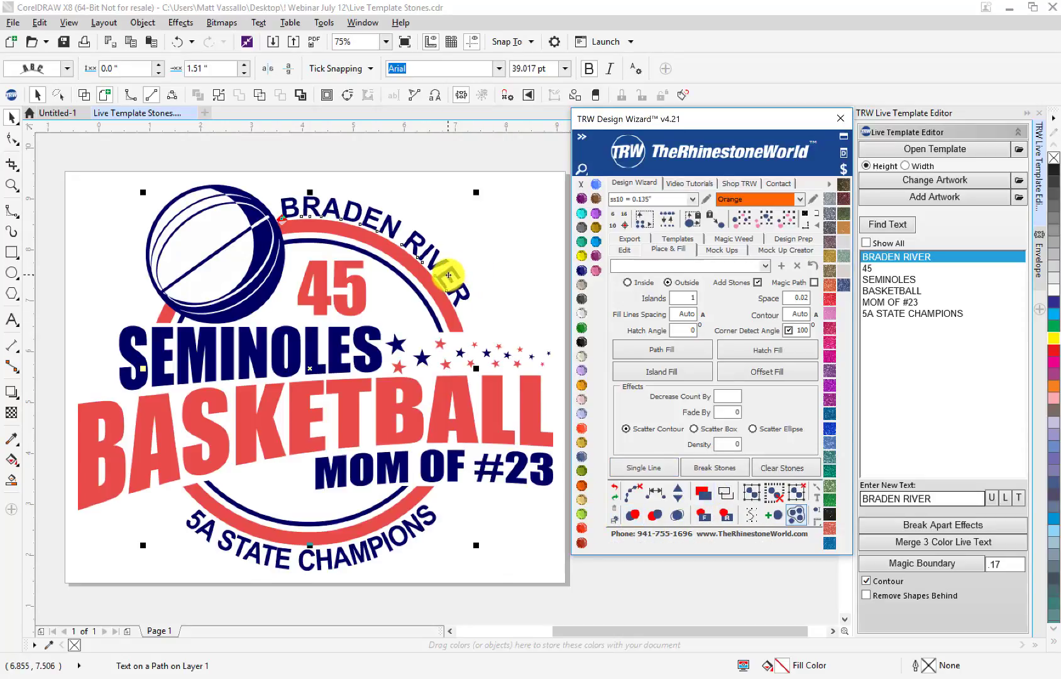
{"action": "left_click", "coordinate": [440, 214]}
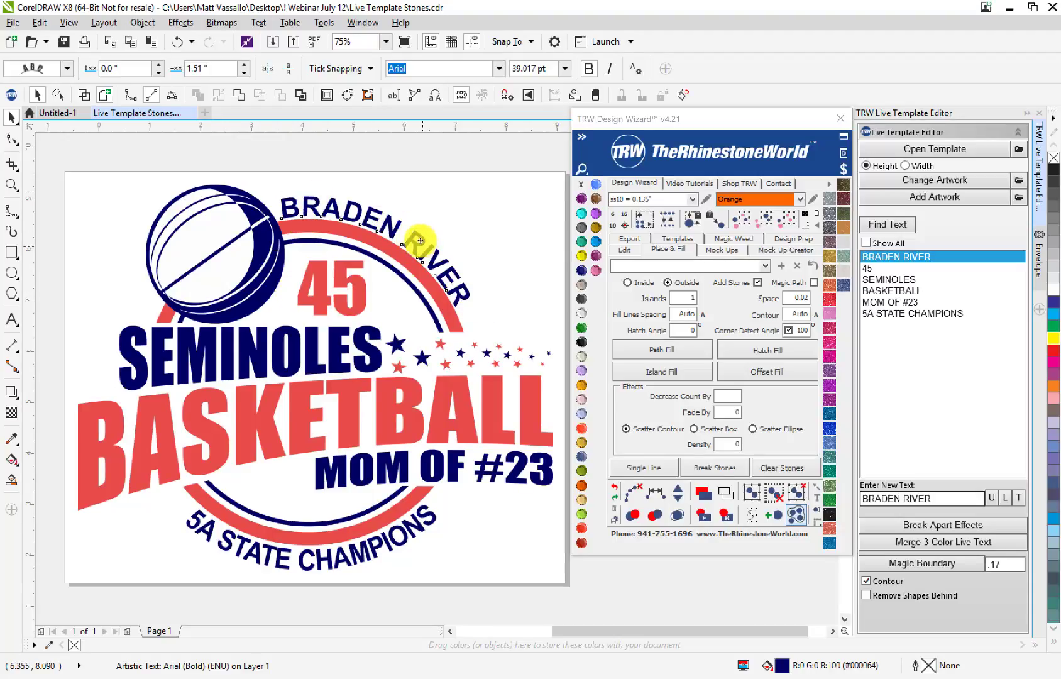
- Scale the BRADEN RIVER text down slightly to about 36.6 pt on its arc
{"action": "mouse_move", "coordinate": [420, 241]}
{"action": "left_mouse_down"}
{"action": "mouse_move", "coordinate": [417, 231]}
{"action": "mouse_move", "coordinate": [421, 240]}
{"action": "left_mouse_up"}
{"action": "left_click_drag", "start_coordinate": [474, 193], "coordinate": [465, 197]}
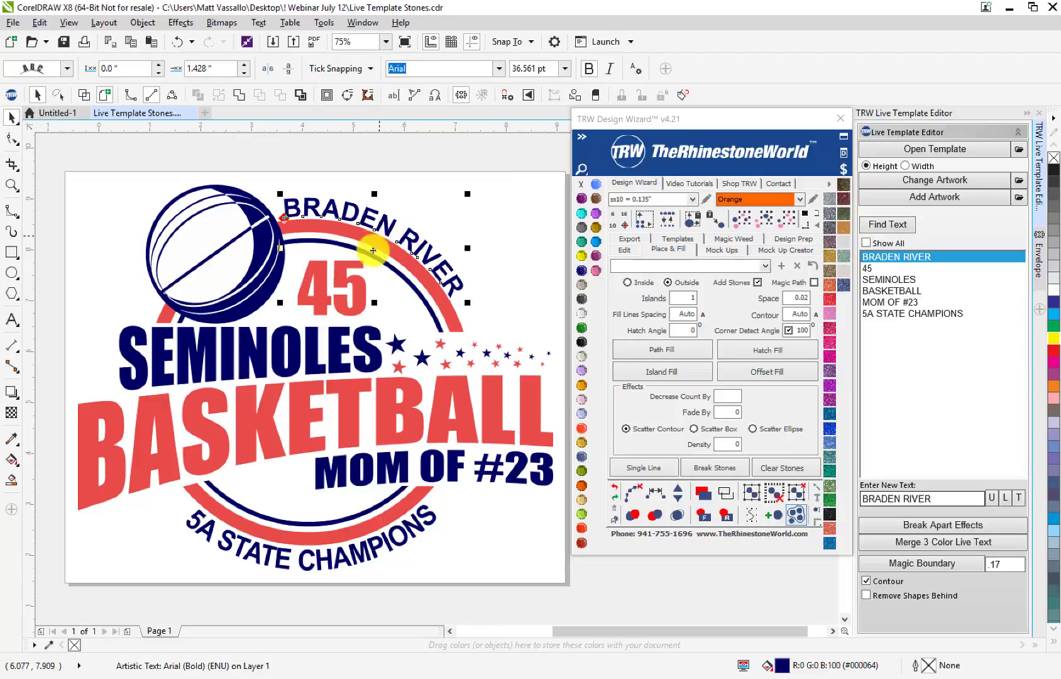
- Reload the template's text lines and replace the BASKETBALL line with BASEBALL
{"action": "left_click", "coordinate": [478, 261]}
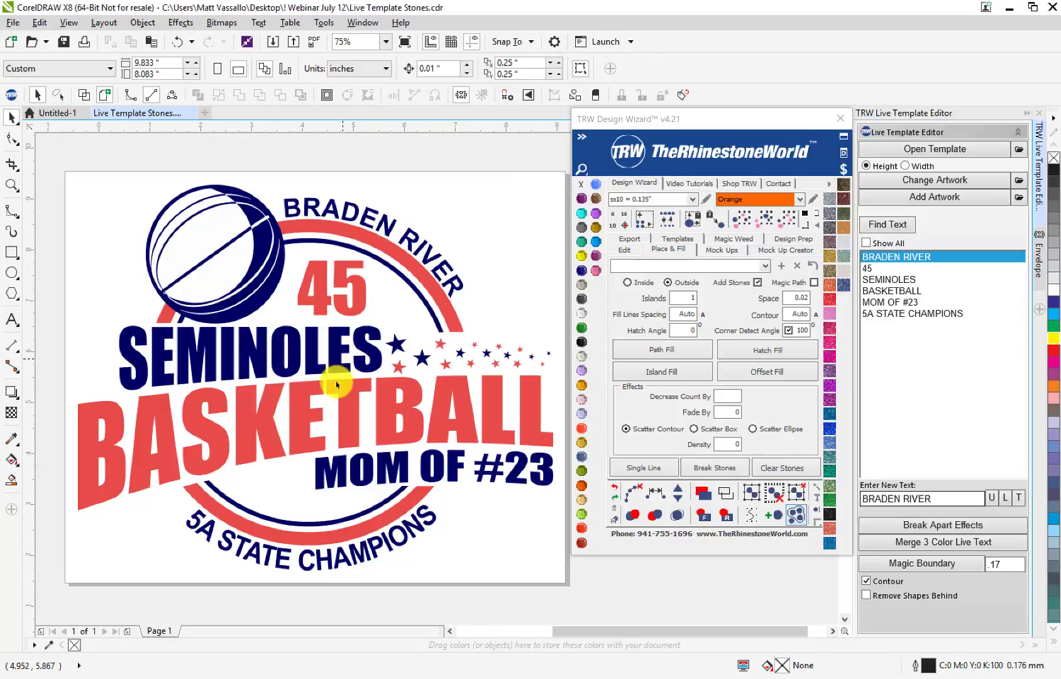
{"action": "scroll", "coordinate": [309, 327], "scroll_direction": "down", "scroll_amount": 2}
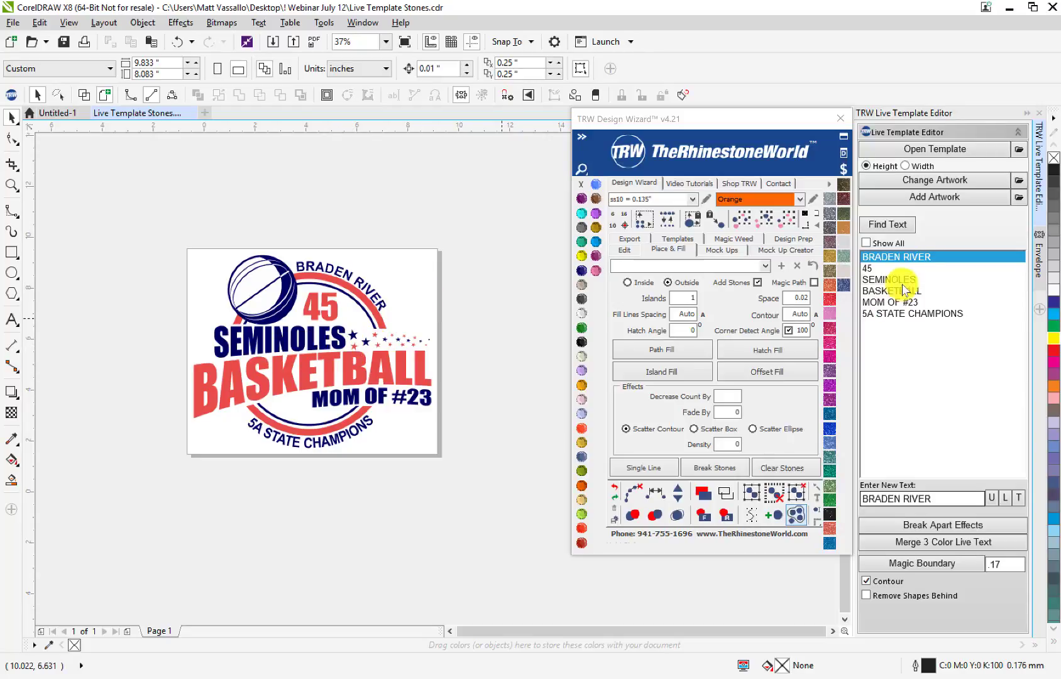
{"action": "left_click", "coordinate": [887, 224]}
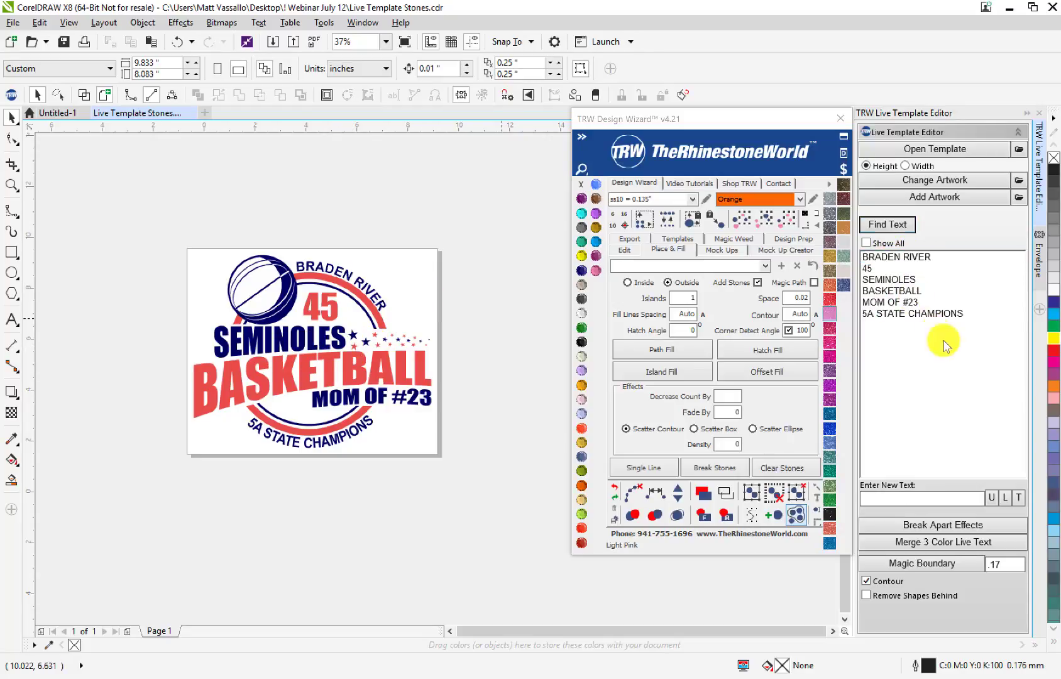
{"action": "left_click", "coordinate": [899, 291]}
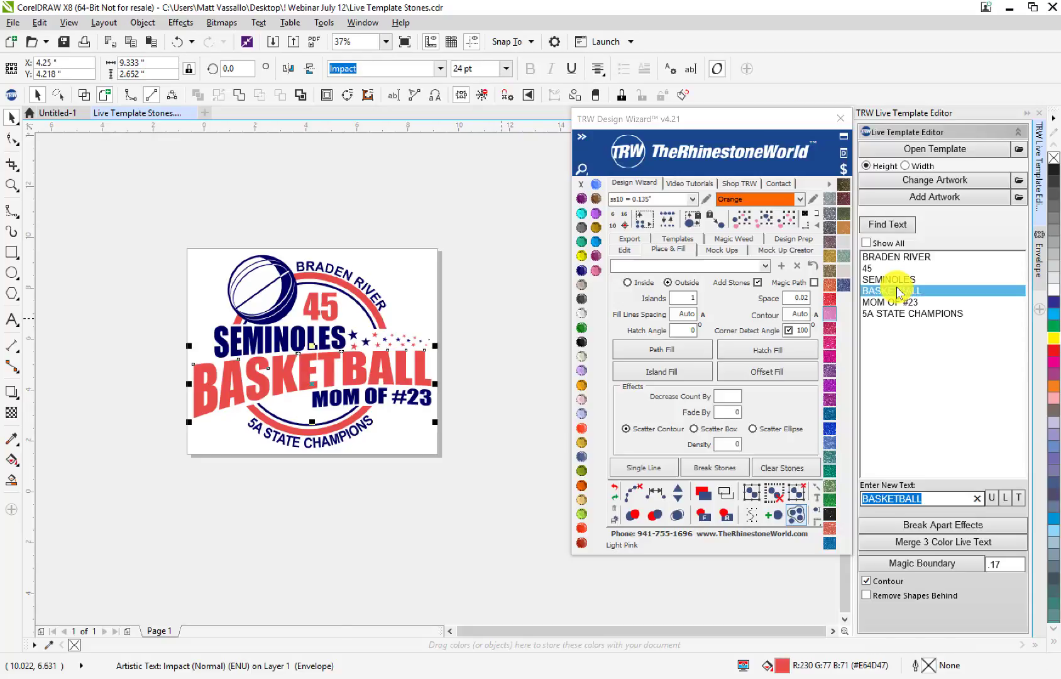
{"action": "type", "text": "BASEBALL"}
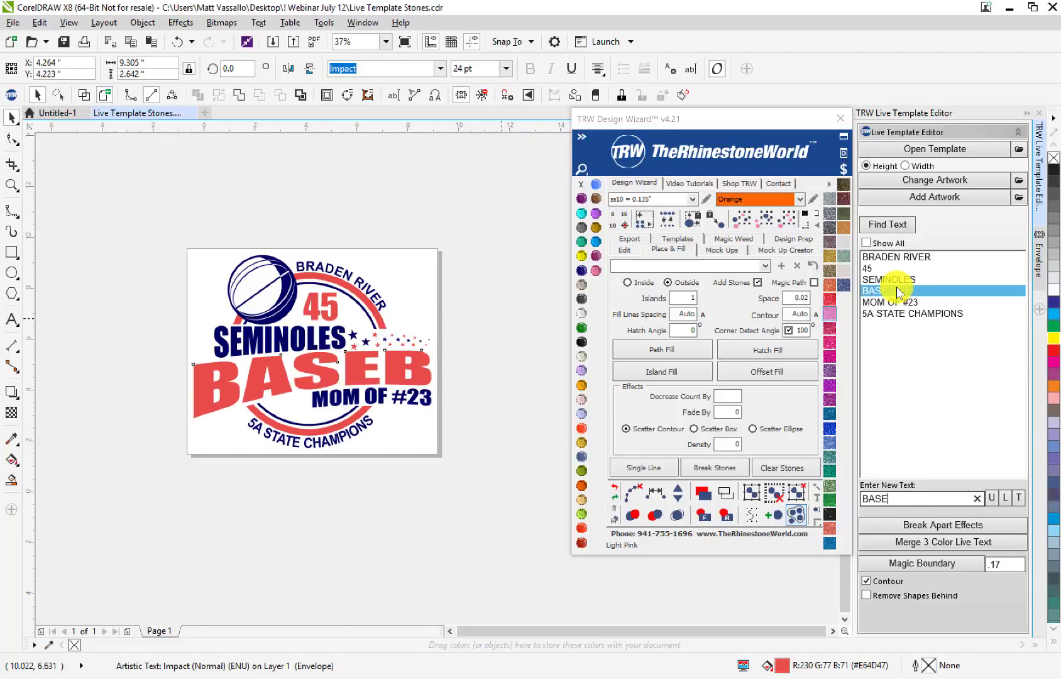
{"action": "left_click", "coordinate": [444, 255]}
- Change the basketball artwork to TRW 0129A V3 Baseball Thick from the TRW Live Templates Volume 3 Clipart CDR folder
{"action": "left_click", "coordinate": [285, 295]}
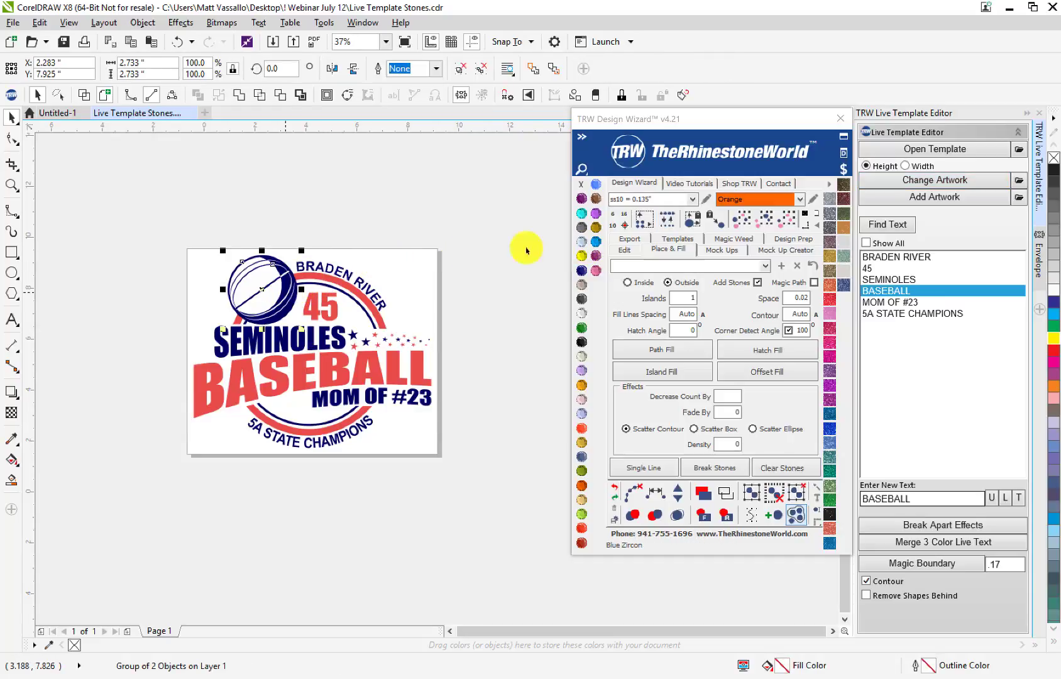
{"action": "left_click", "coordinate": [961, 185]}
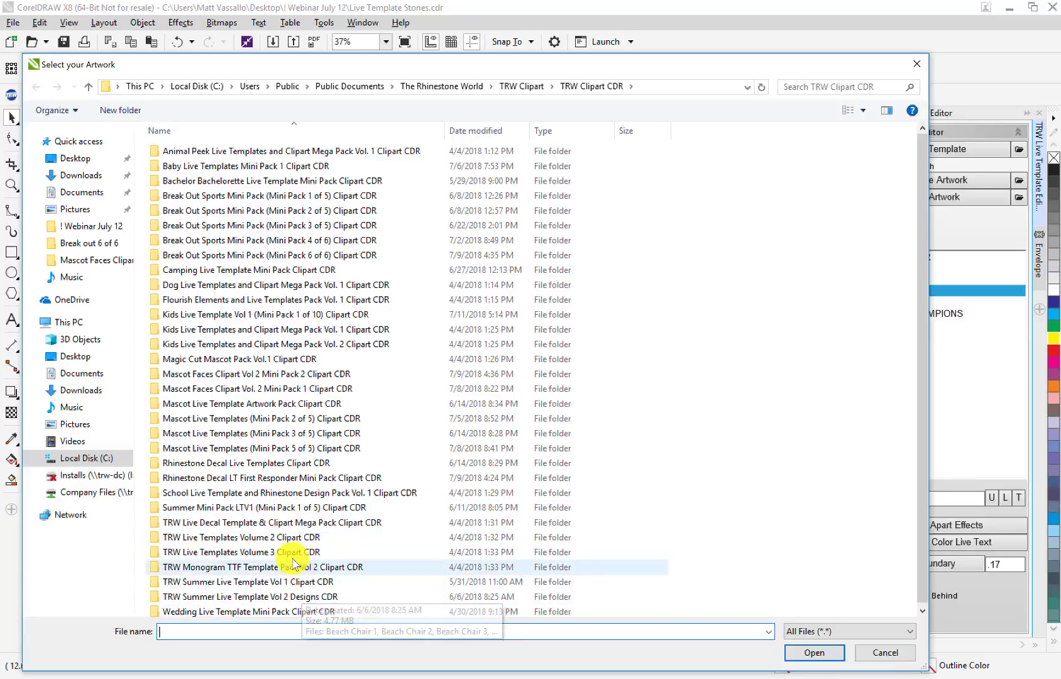
{"action": "left_click", "coordinate": [289, 557]}
{"action": "double_click", "coordinate": [289, 557]}
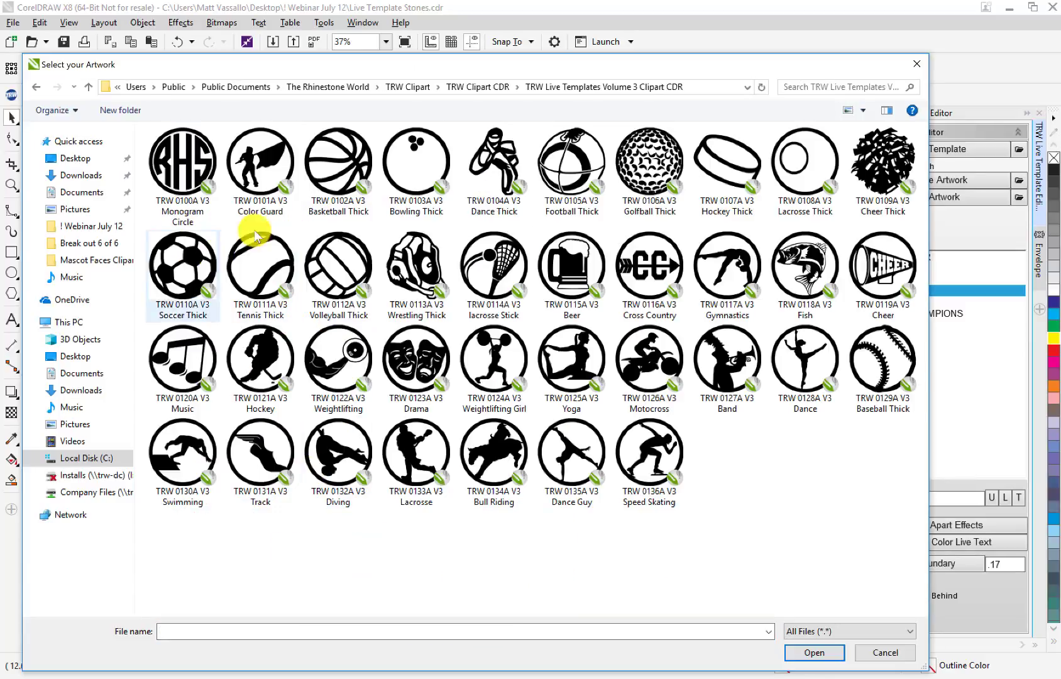
{"action": "double_click", "coordinate": [882, 358]}
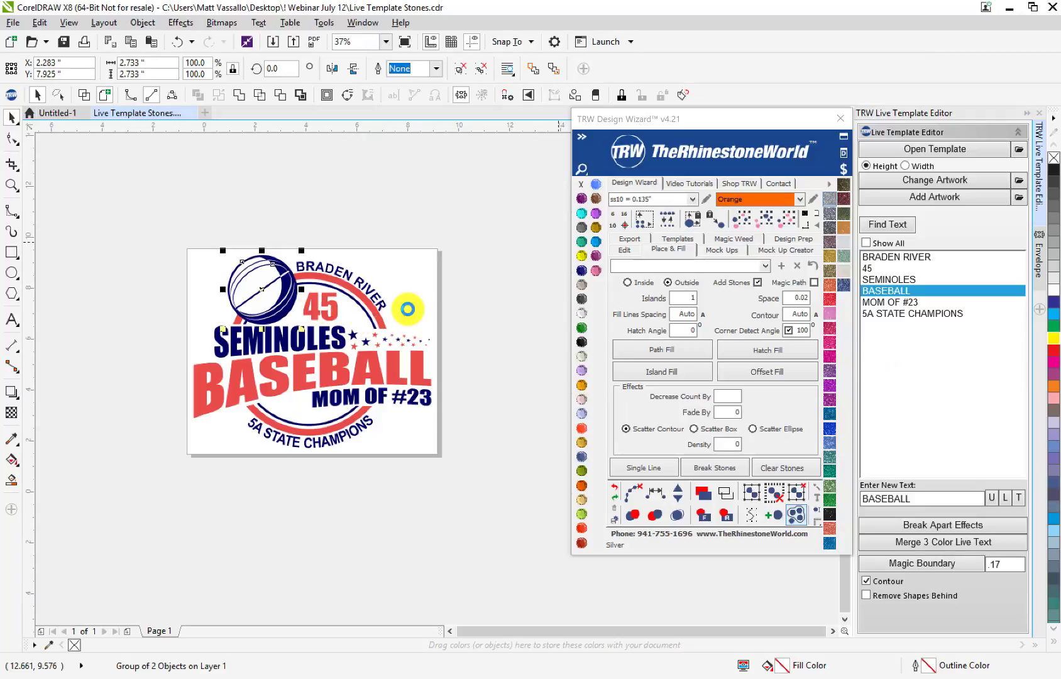
{"action": "left_click", "coordinate": [366, 299]}
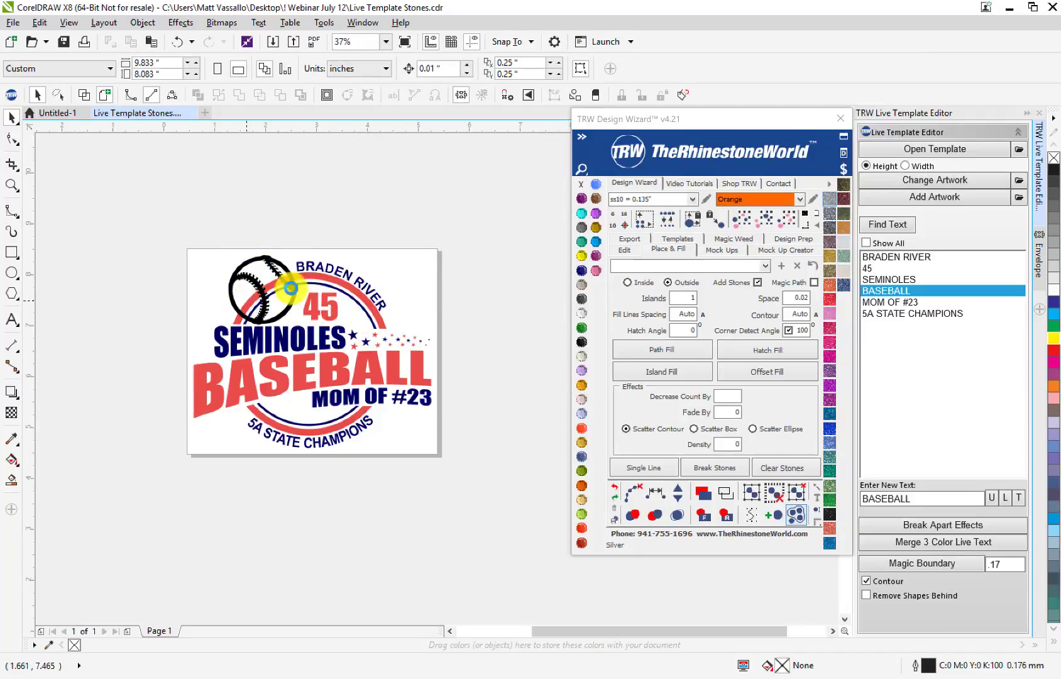
- Scale the baseball artwork down to about 2.52 by 2.57 inches and nudge it up slightly to Y 7.965 inches
{"action": "scroll", "coordinate": [246, 304], "scroll_direction": "up", "scroll_amount": 3}
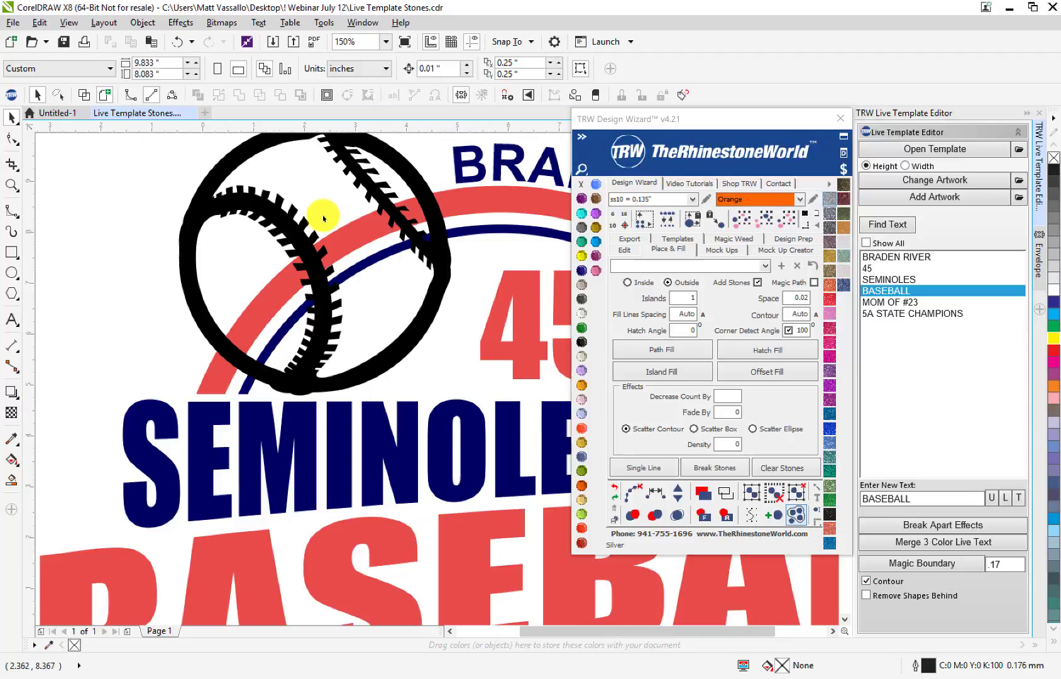
{"action": "scroll", "coordinate": [314, 215], "scroll_direction": "down", "scroll_amount": 2}
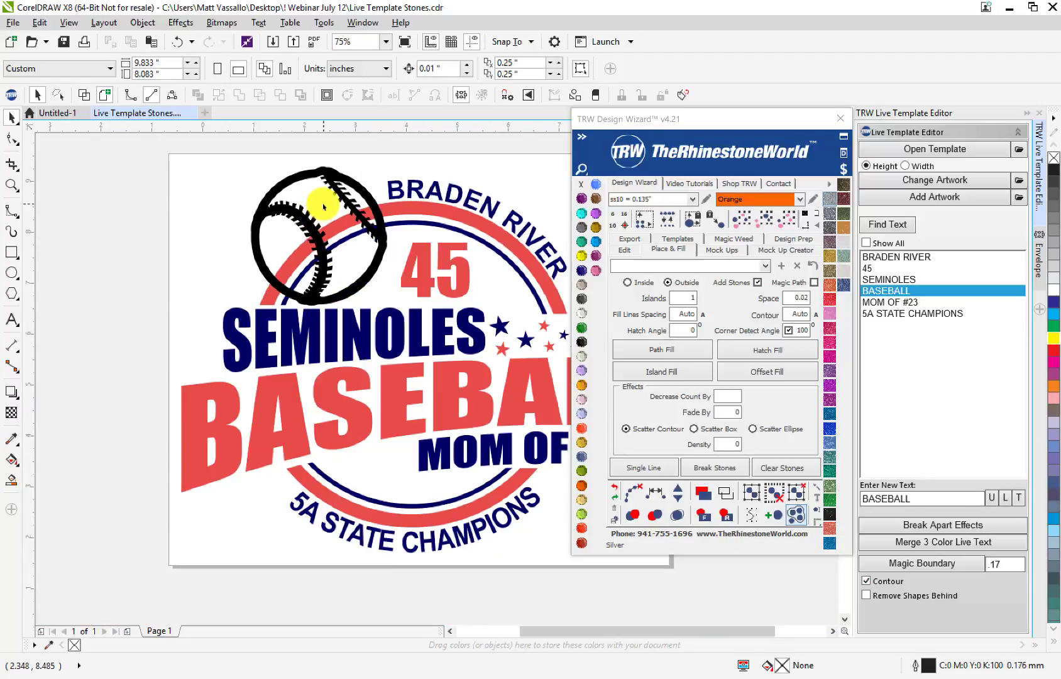
{"action": "scroll", "coordinate": [371, 194], "scroll_direction": "up", "scroll_amount": 2}
{"action": "left_click", "coordinate": [425, 397]}
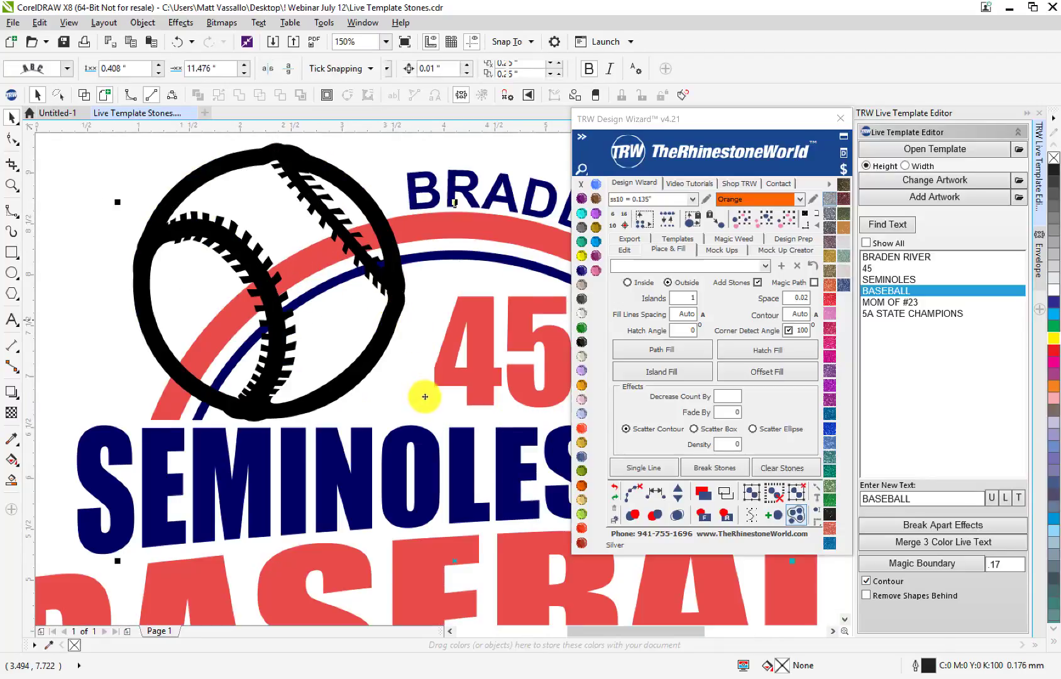
{"action": "scroll", "coordinate": [334, 246], "scroll_direction": "down", "scroll_amount": 2}
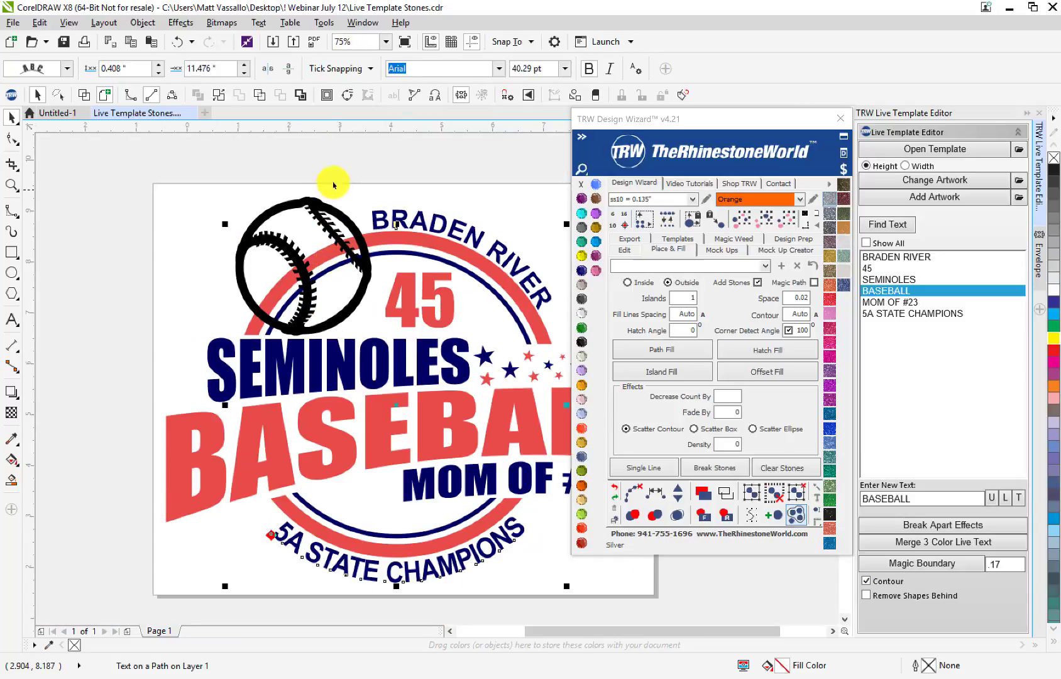
{"action": "left_click", "coordinate": [328, 205]}
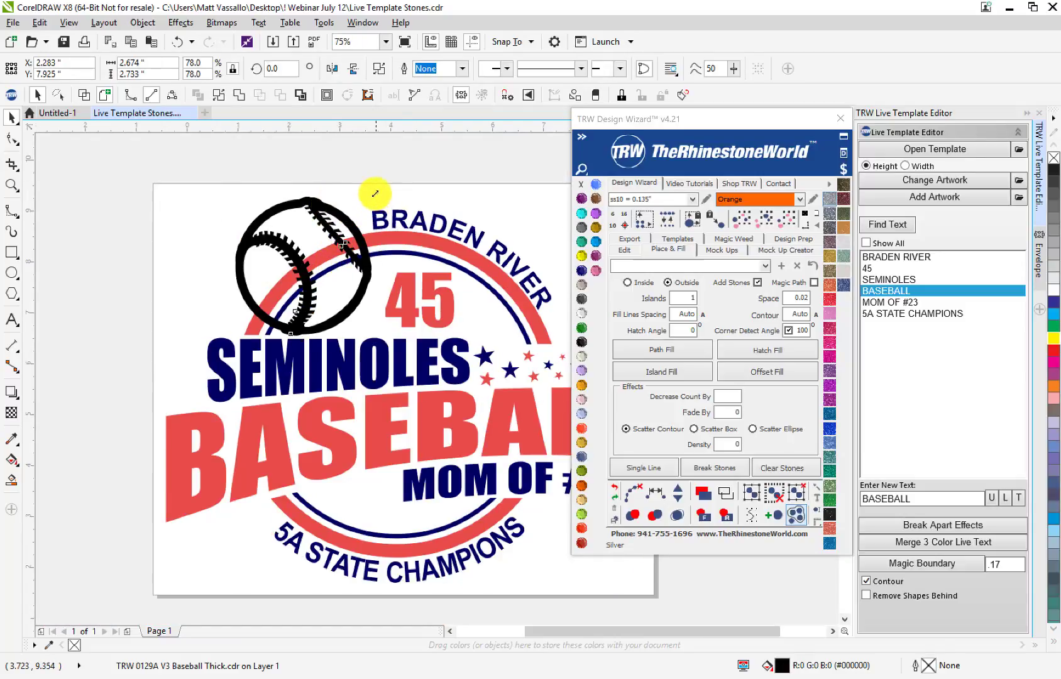
{"action": "left_click_drag", "start_coordinate": [375, 192], "coordinate": [371, 195]}
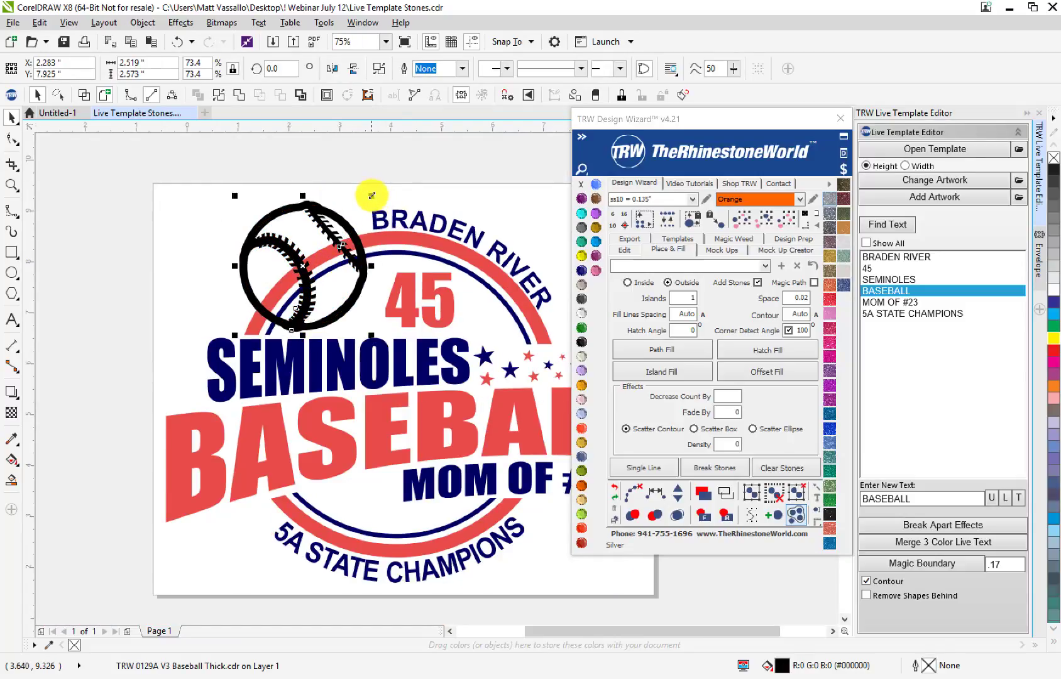
{"action": "key", "text": "Up"}
{"action": "key", "text": "Up"}
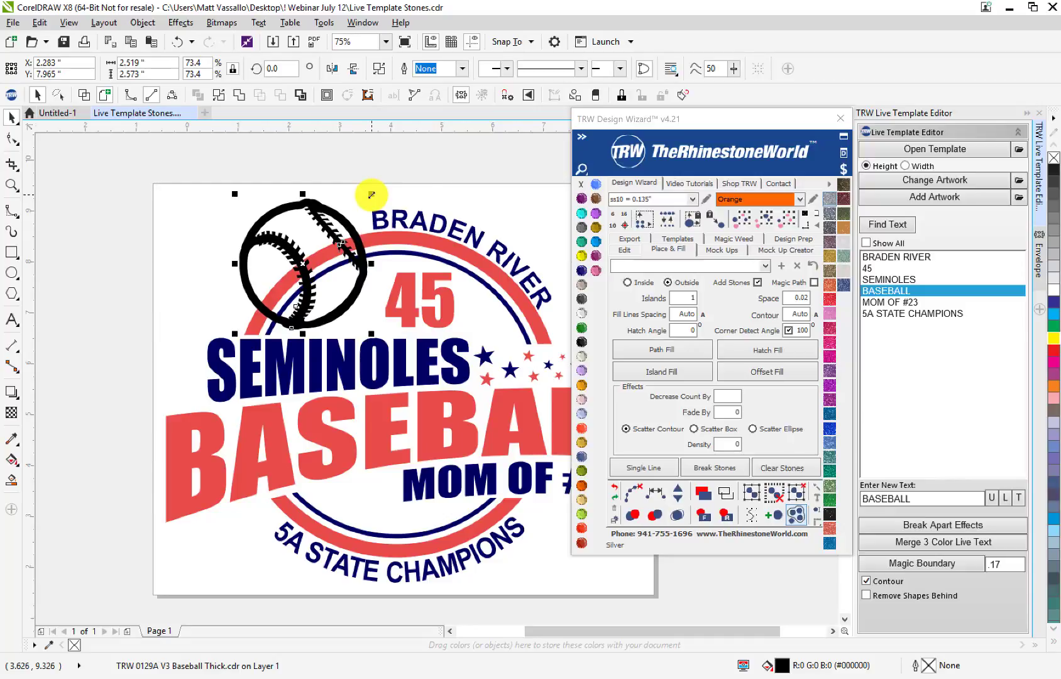
{"action": "left_click", "coordinate": [429, 191]}
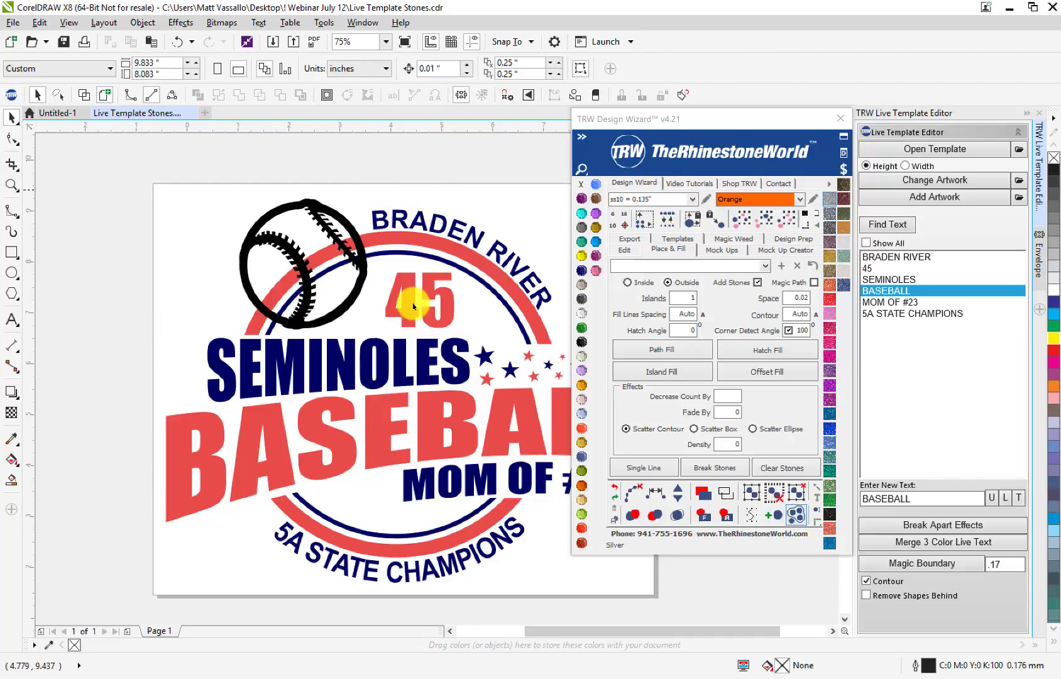
- Look over the whole design, inspect its overlapping outlines in wireframe view, and restore the full-colour view
{"action": "scroll", "coordinate": [411, 322], "scroll_direction": "down", "scroll_amount": 2}
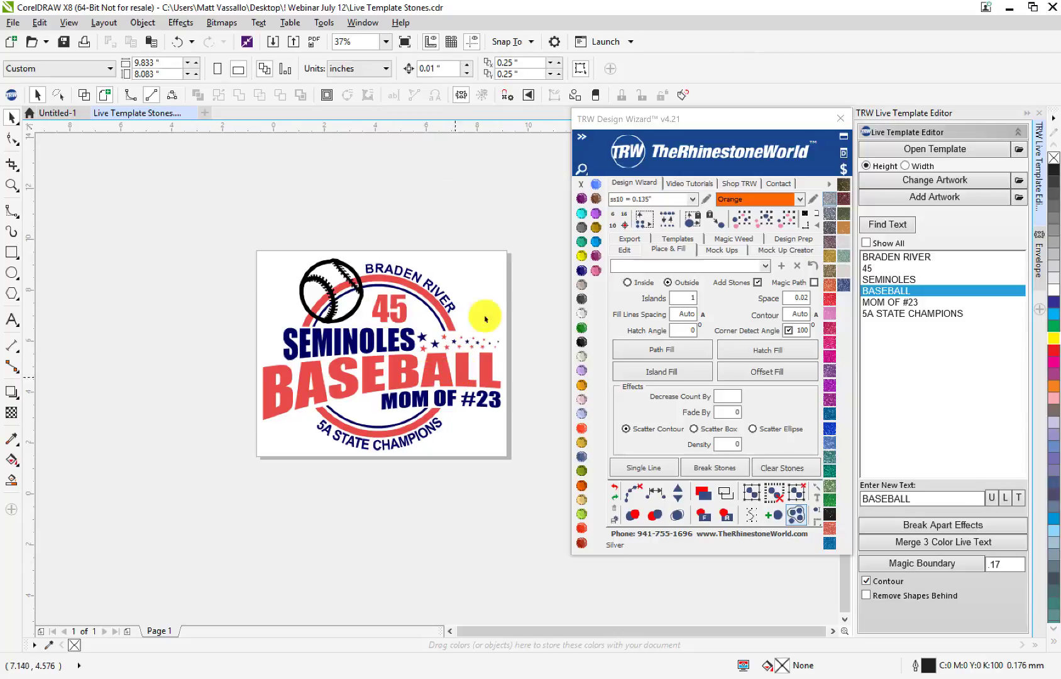
{"action": "scroll", "coordinate": [473, 370], "scroll_direction": "up", "scroll_amount": 2}
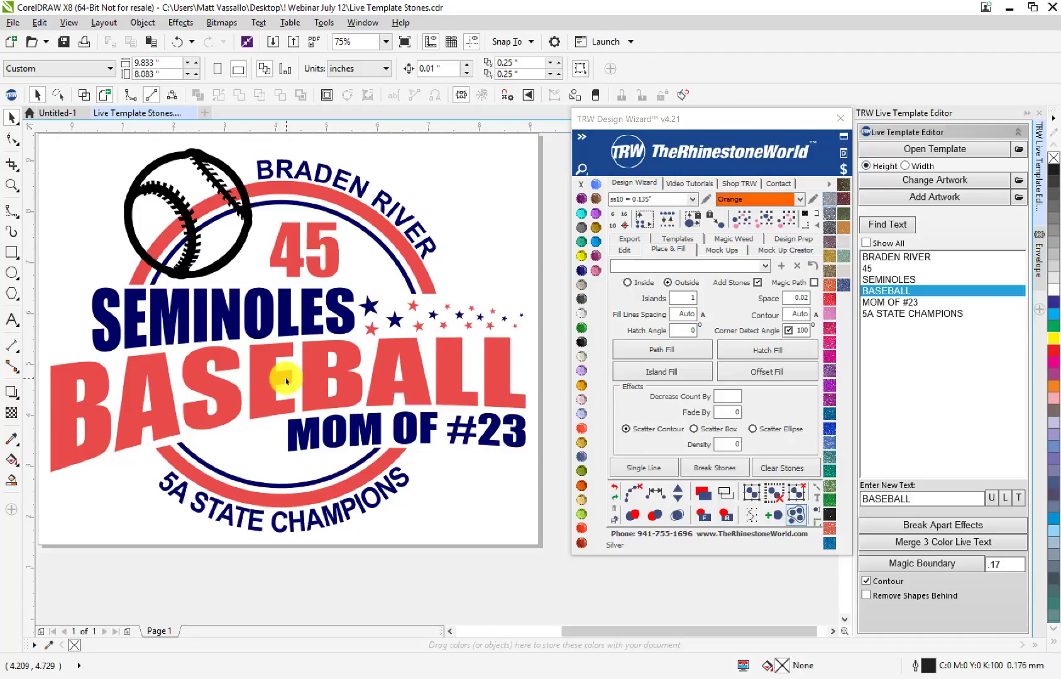
{"action": "scroll", "coordinate": [333, 377], "scroll_direction": "down", "scroll_amount": 2}
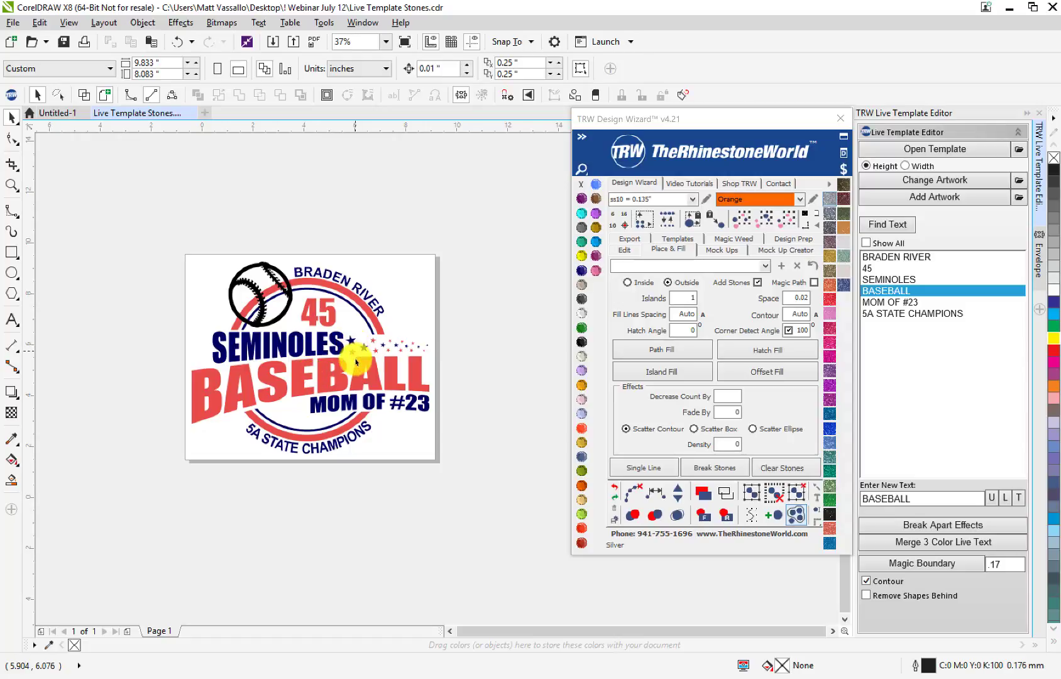
{"action": "scroll", "coordinate": [356, 345], "scroll_direction": "up", "scroll_amount": 2}
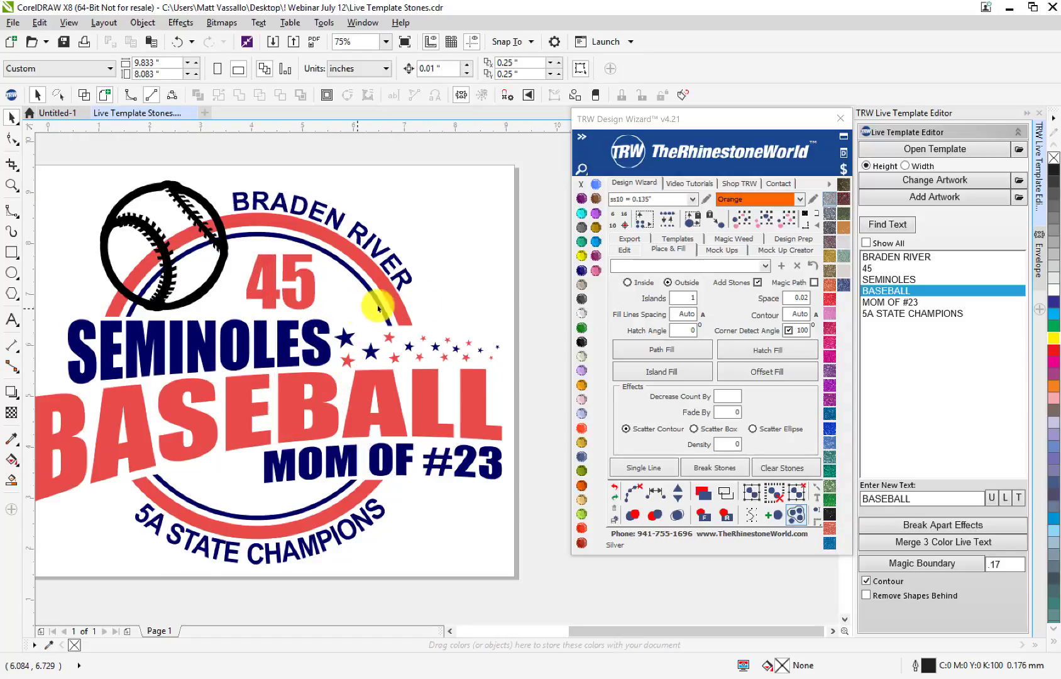
{"action": "left_click", "coordinate": [722, 493]}
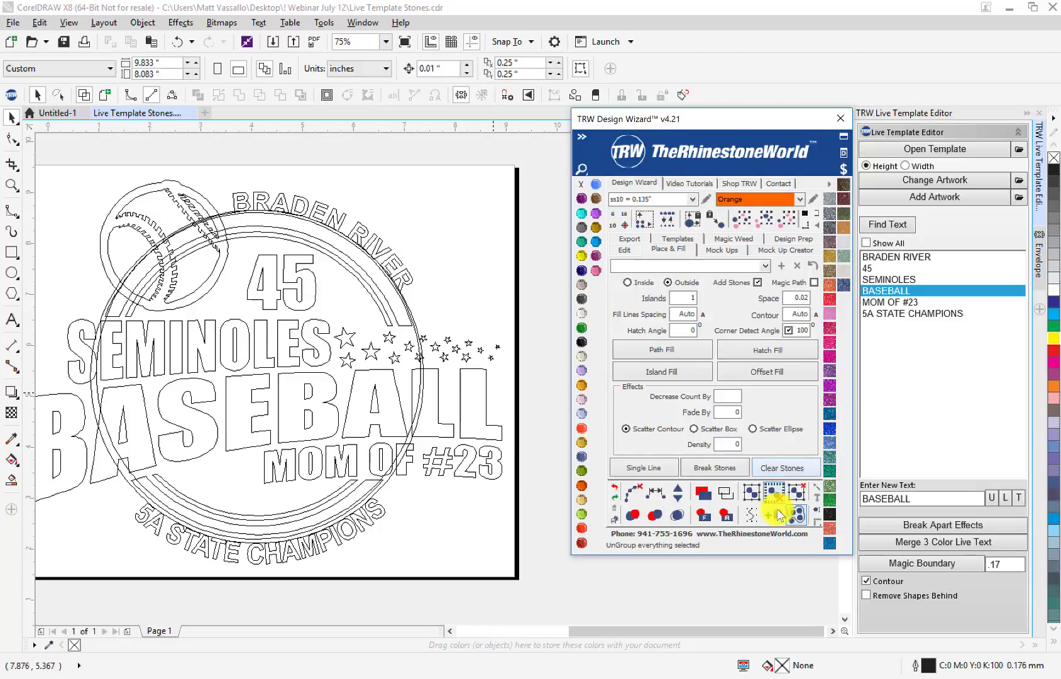
{"action": "left_click", "coordinate": [707, 493]}
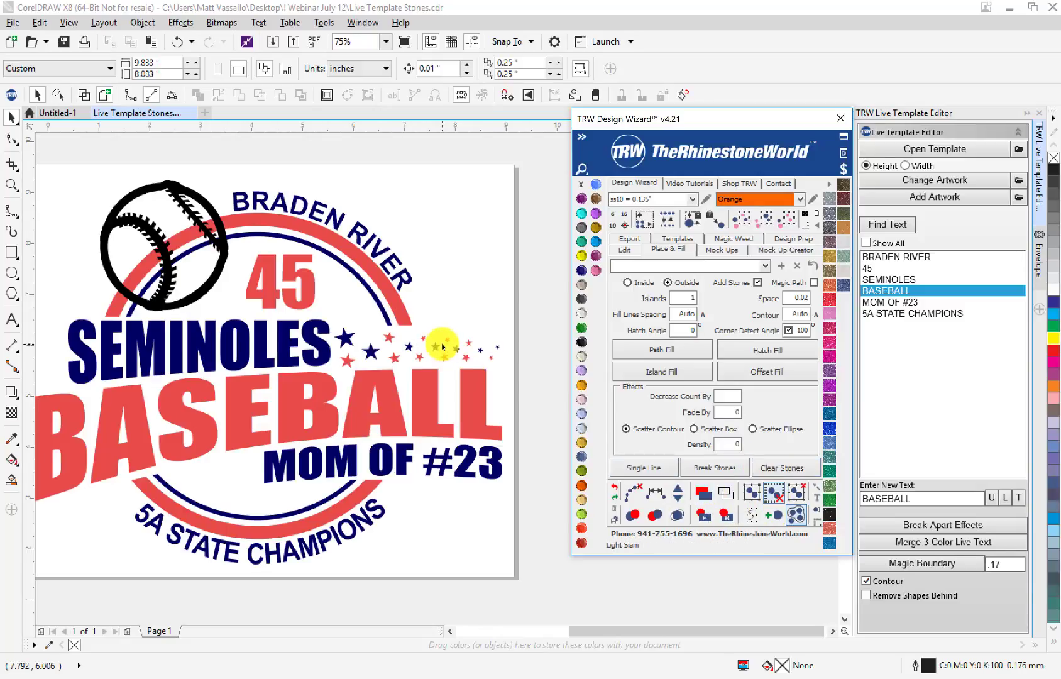
- Select the entire baseball design and break apart its effects
{"action": "left_click", "coordinate": [471, 258]}
{"action": "scroll", "coordinate": [471, 258], "scroll_direction": "down", "scroll_amount": 2}
{"action": "left_click_drag", "start_coordinate": [509, 176], "coordinate": [183, 461]}
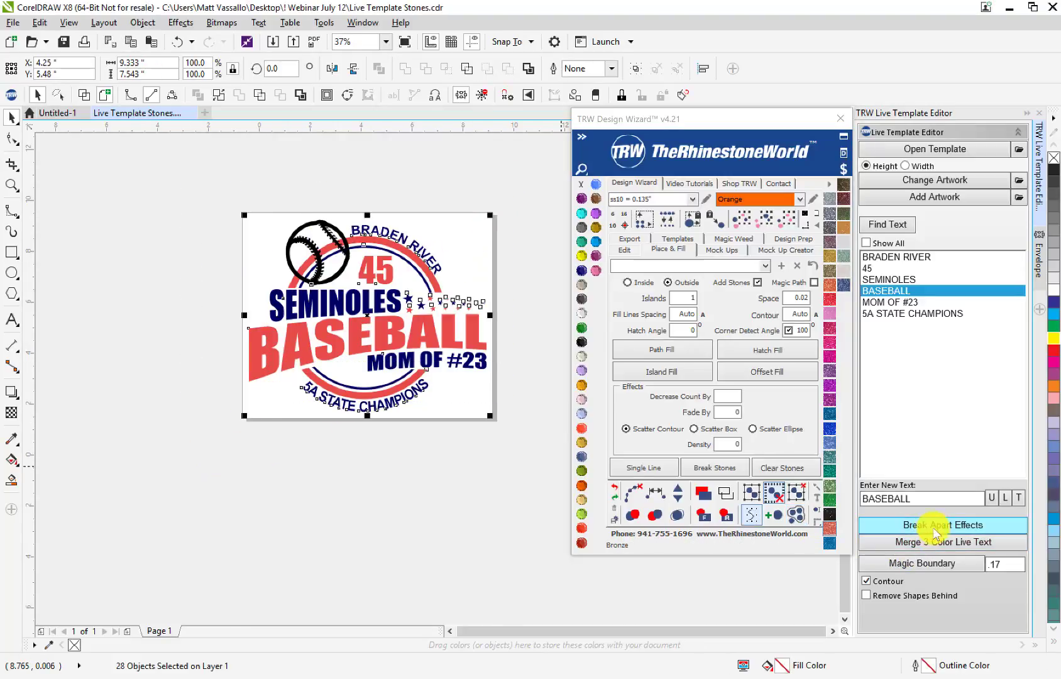
{"action": "left_click", "coordinate": [966, 526]}
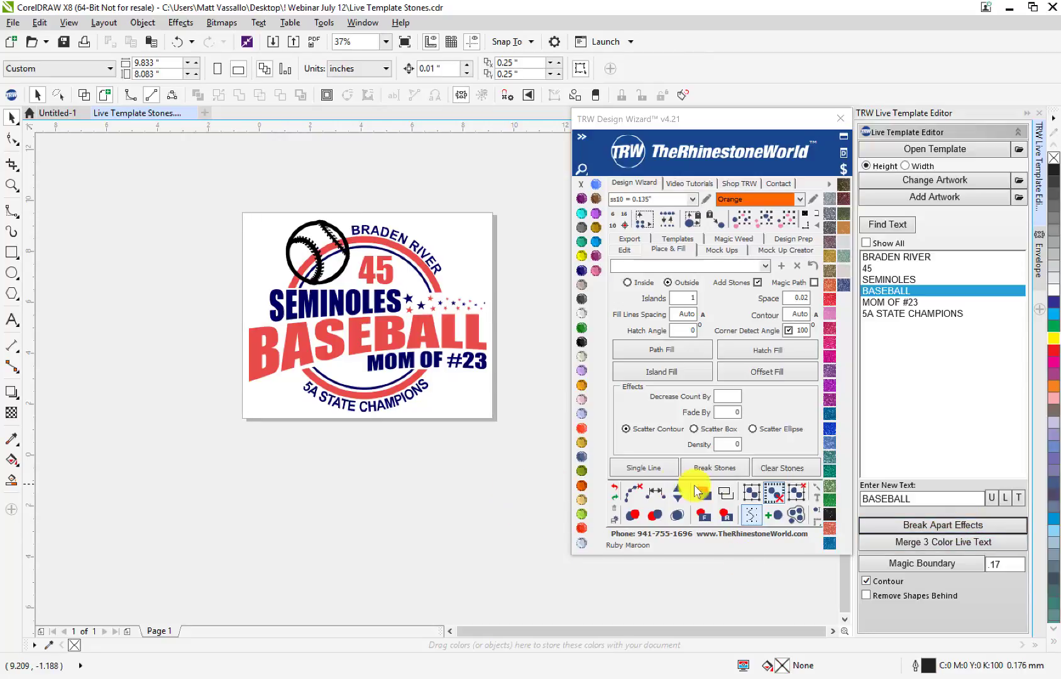
- Examine the circle, star and lettering outlines in wireframe view after the break-apart, and return to full colour
{"action": "left_click", "coordinate": [715, 469]}
{"action": "scroll", "coordinate": [443, 288], "scroll_direction": "up", "scroll_amount": 5}
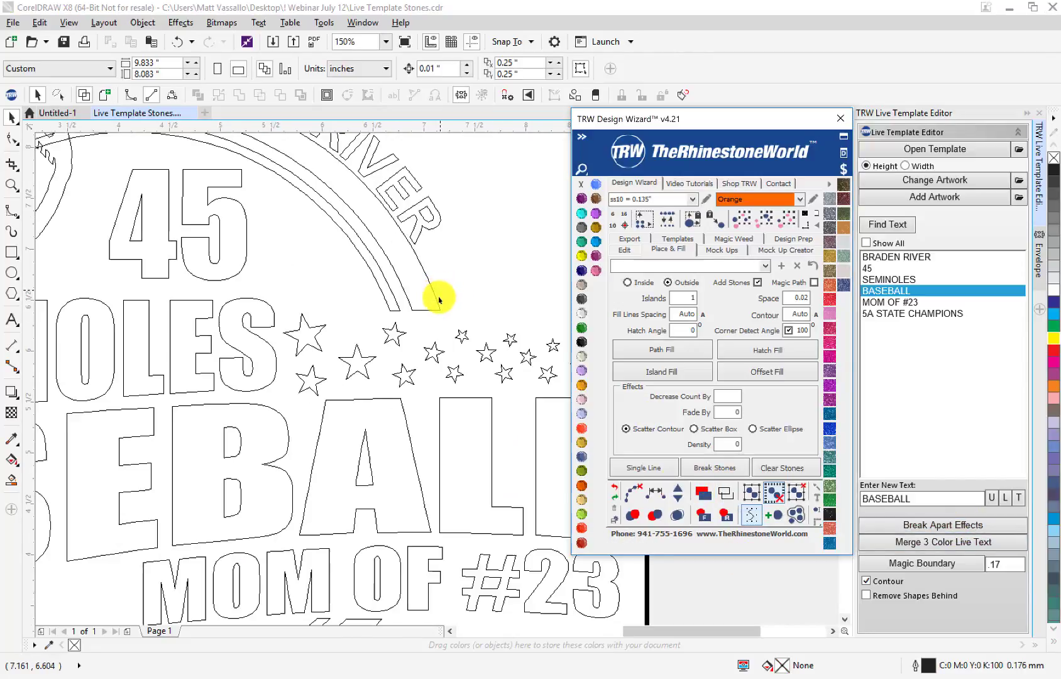
{"action": "scroll", "coordinate": [346, 333], "scroll_direction": "down", "scroll_amount": 2}
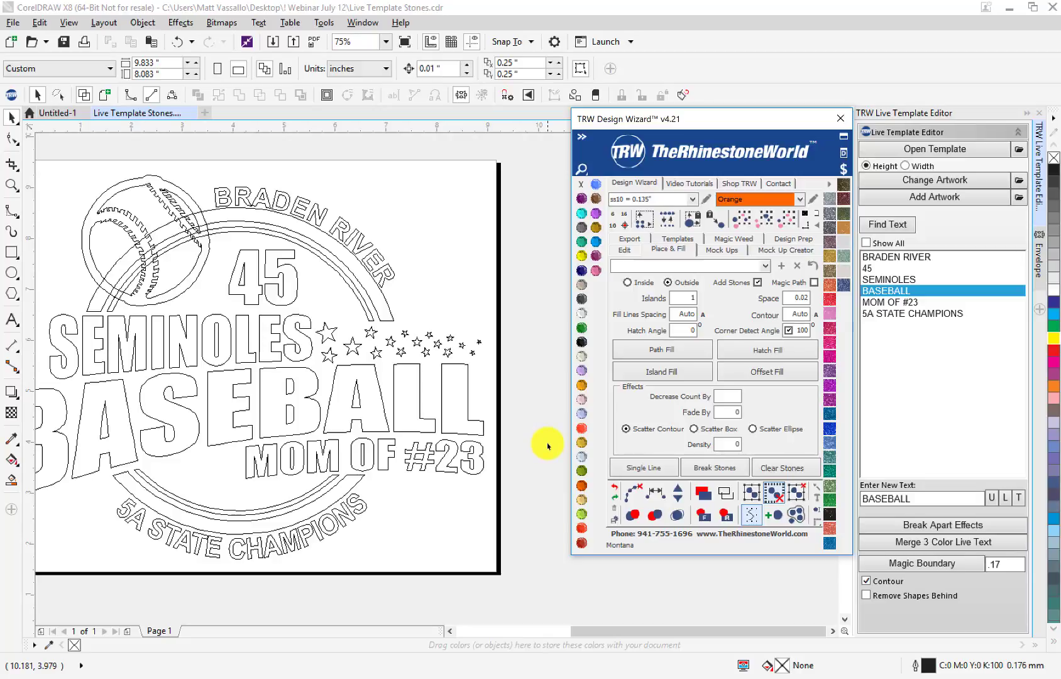
{"action": "left_click", "coordinate": [702, 493]}
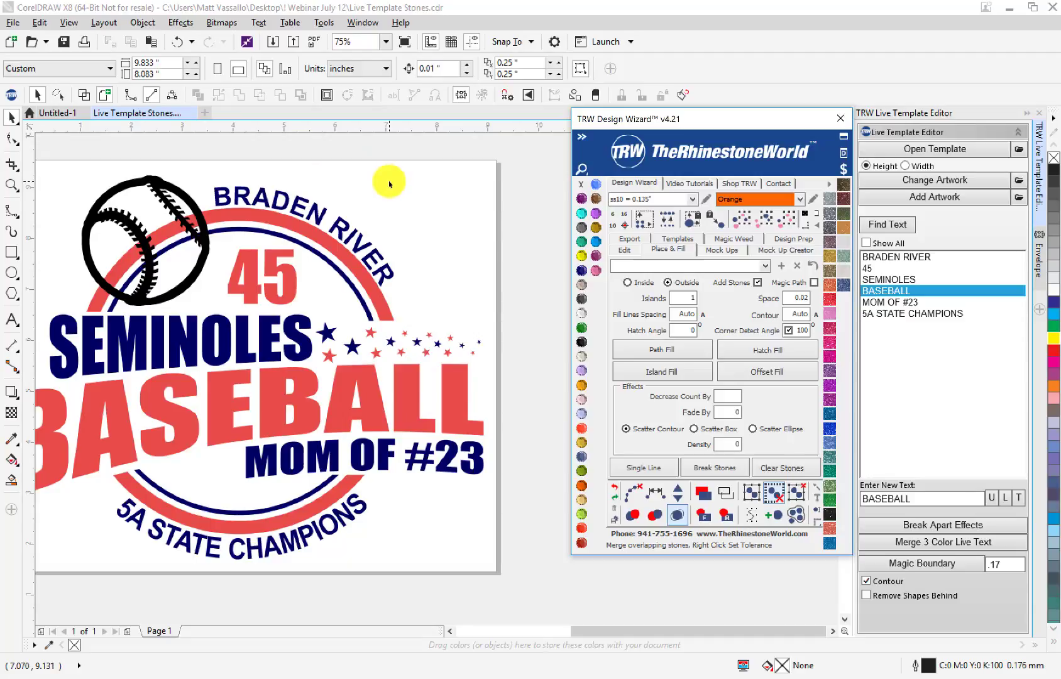
{"action": "scroll", "coordinate": [434, 229], "scroll_direction": "down", "scroll_amount": 2}
{"action": "left_click_drag", "start_coordinate": [482, 170], "coordinate": [147, 472]}
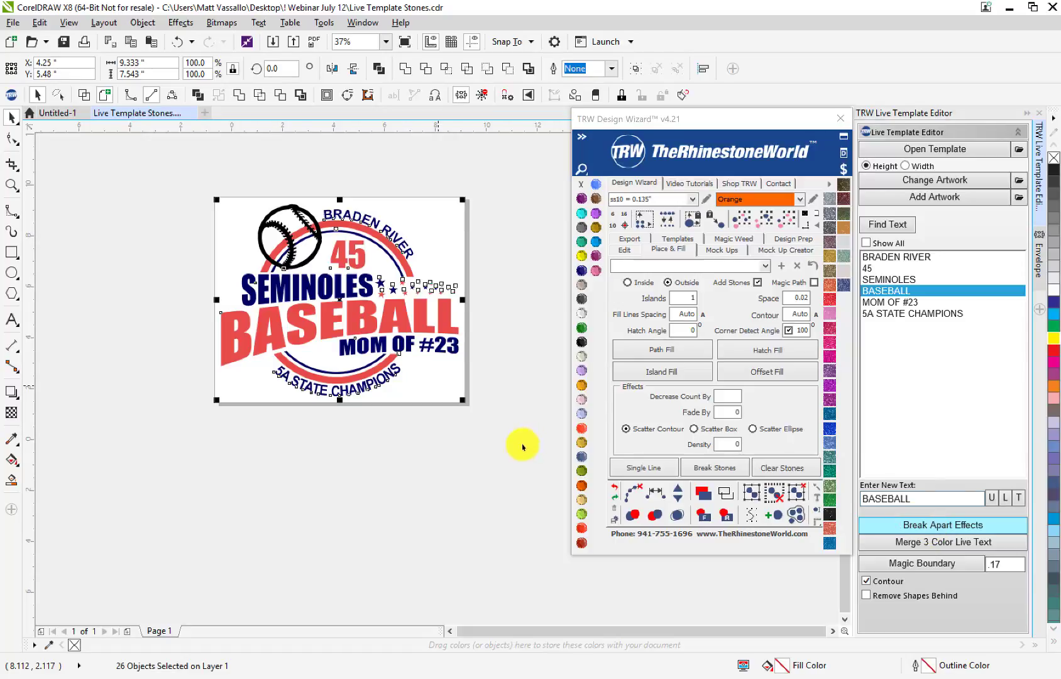
{"action": "left_click", "coordinate": [472, 456]}
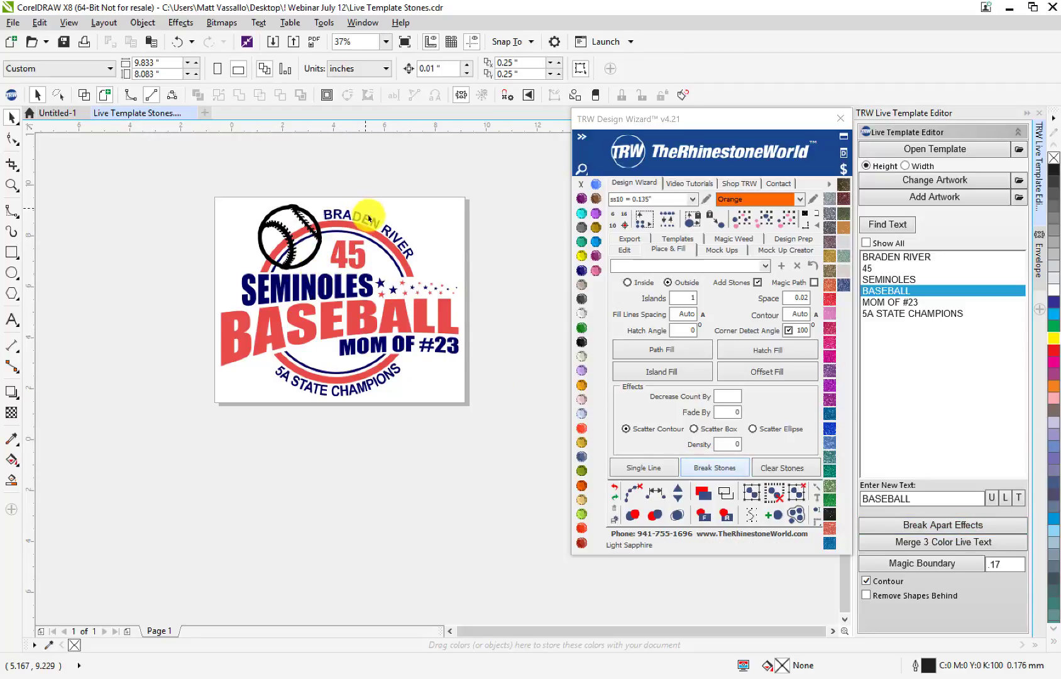
{"action": "scroll", "coordinate": [365, 217], "scroll_direction": "up", "scroll_amount": 2}
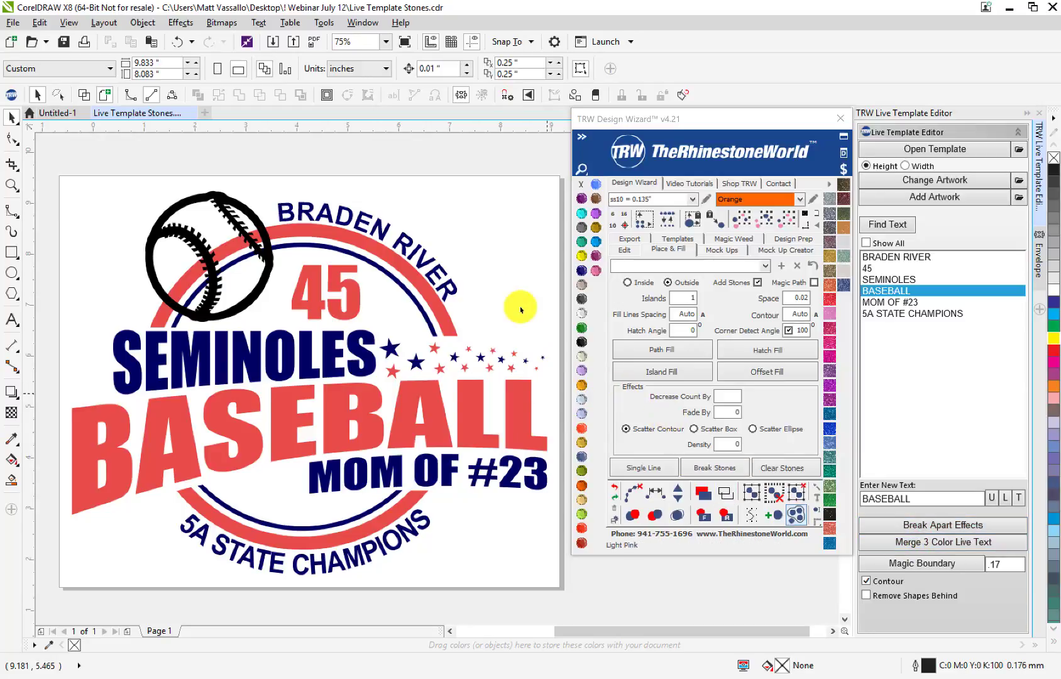
{"action": "scroll", "coordinate": [415, 352], "scroll_direction": "down", "scroll_amount": 1}
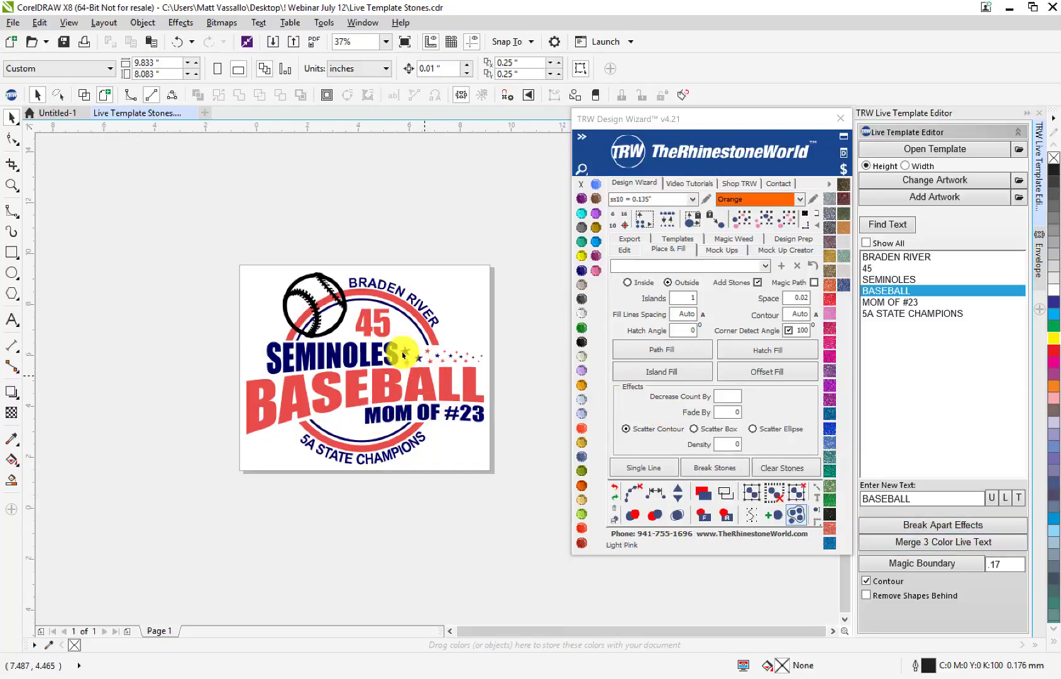
- Find the design's editable text and replace the player number inside the circle with 23
{"action": "left_click", "coordinate": [387, 325]}
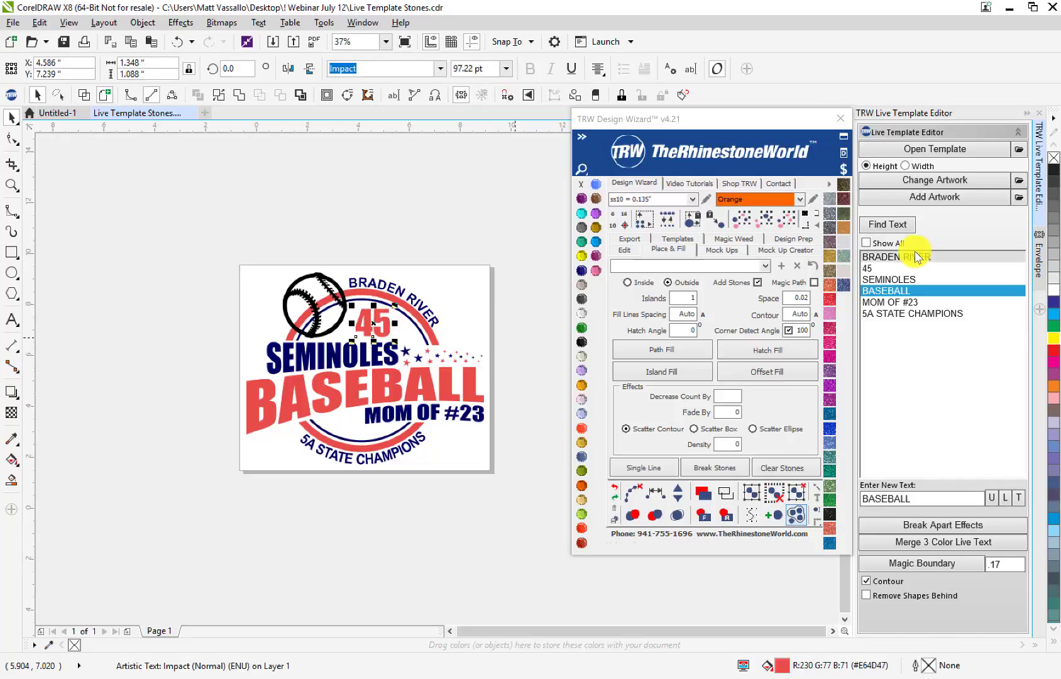
{"action": "left_click", "coordinate": [889, 225]}
{"action": "left_click", "coordinate": [883, 267]}
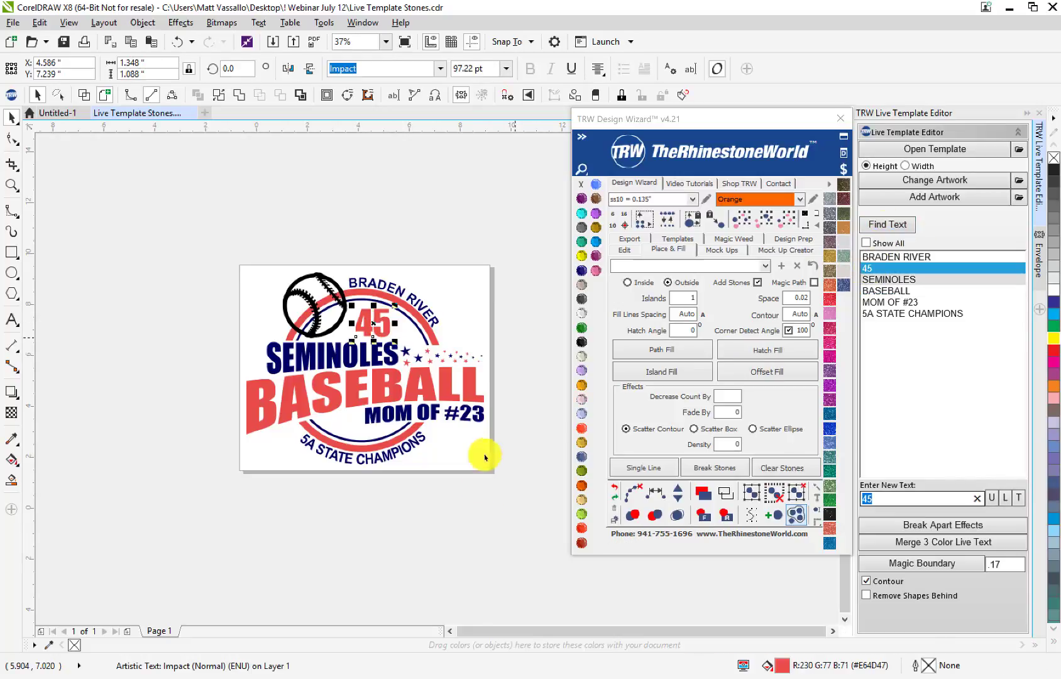
{"action": "type", "text": "23"}
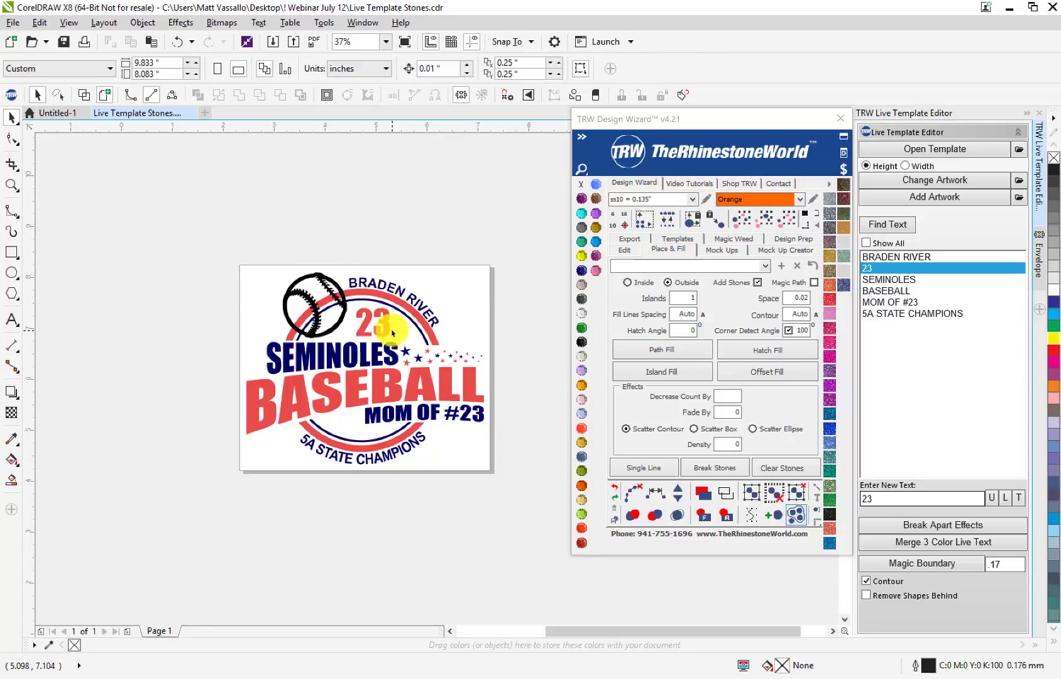
{"action": "scroll", "coordinate": [392, 333], "scroll_direction": "up", "scroll_amount": 3}
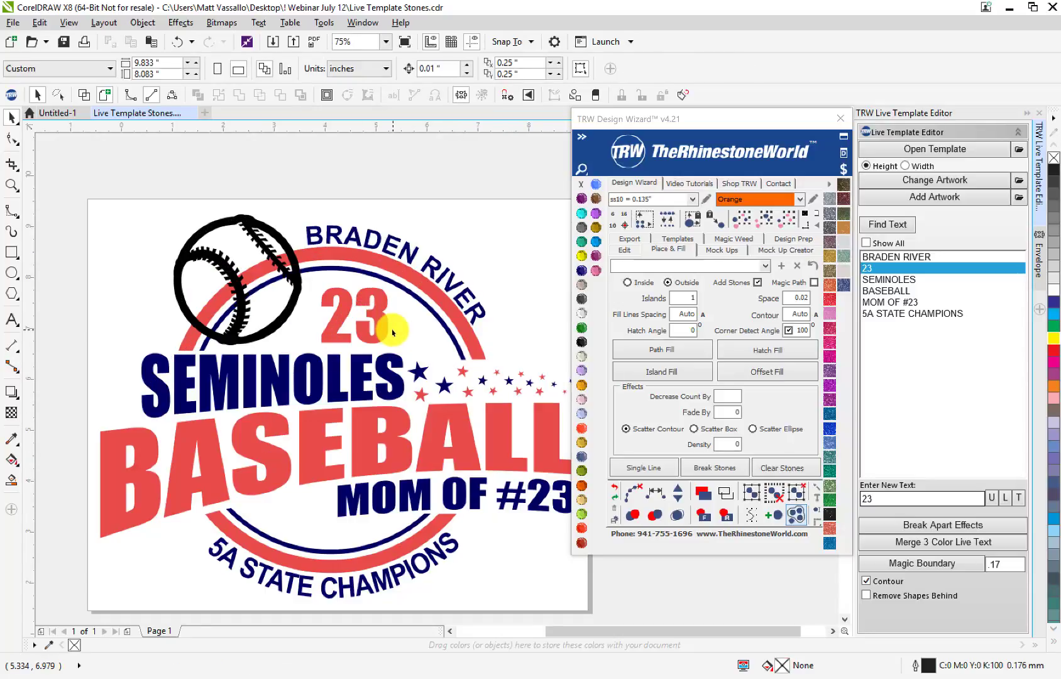
{"action": "scroll", "coordinate": [350, 348], "scroll_direction": "down", "scroll_amount": 3}
- Convert the whole design's text to curves and check for any remaining editable text
{"action": "left_click_drag", "start_coordinate": [499, 256], "coordinate": [176, 517]}
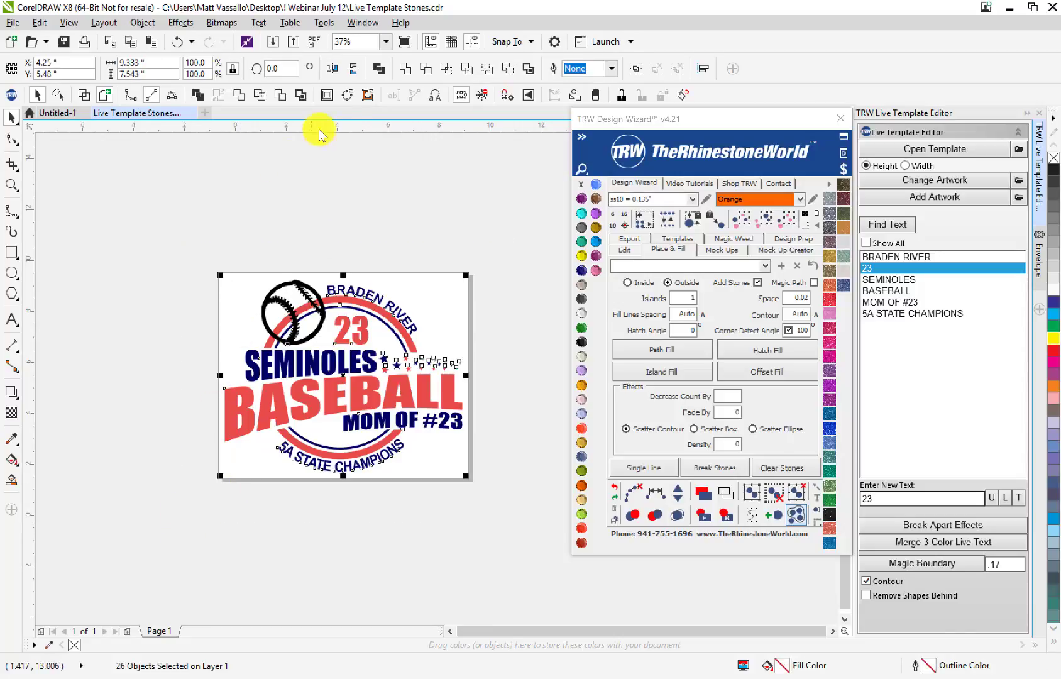
{"action": "left_click", "coordinate": [345, 101]}
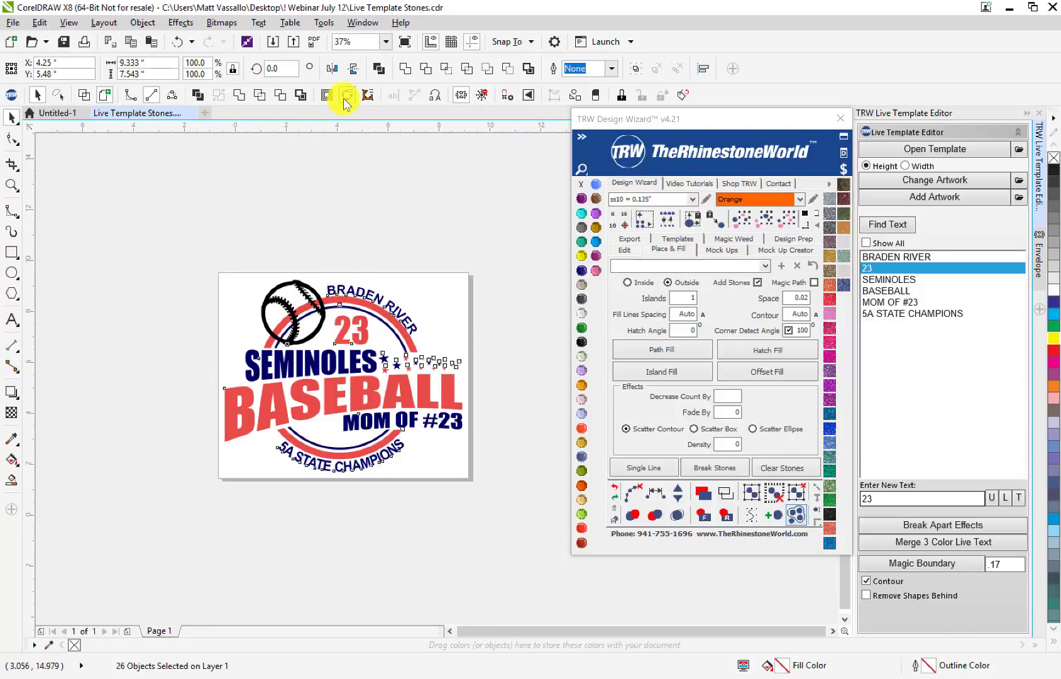
{"action": "left_click", "coordinate": [398, 376]}
{"action": "scroll", "coordinate": [397, 375], "scroll_direction": "up", "scroll_amount": 5}
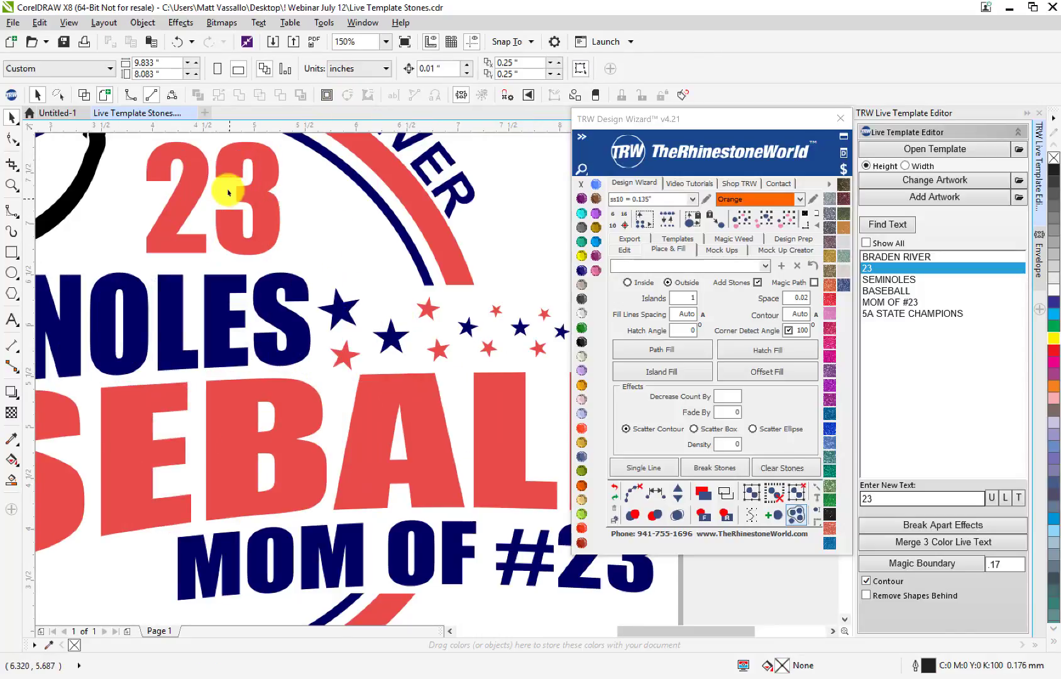
{"action": "left_click", "coordinate": [883, 227]}
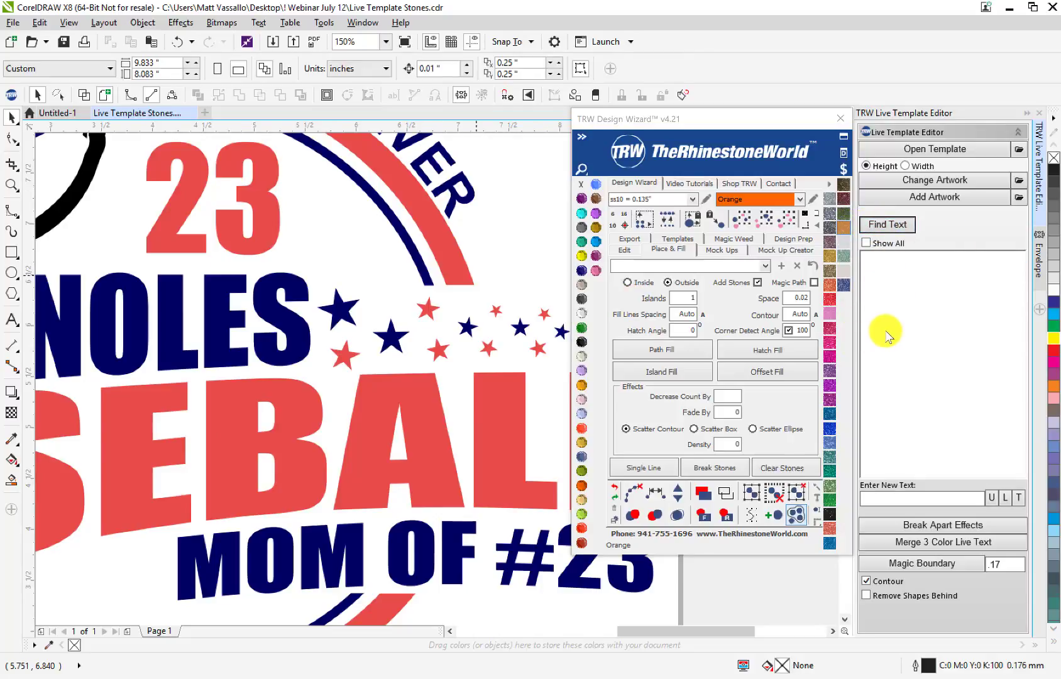
{"action": "scroll", "coordinate": [398, 363], "scroll_direction": "down", "scroll_amount": 5}
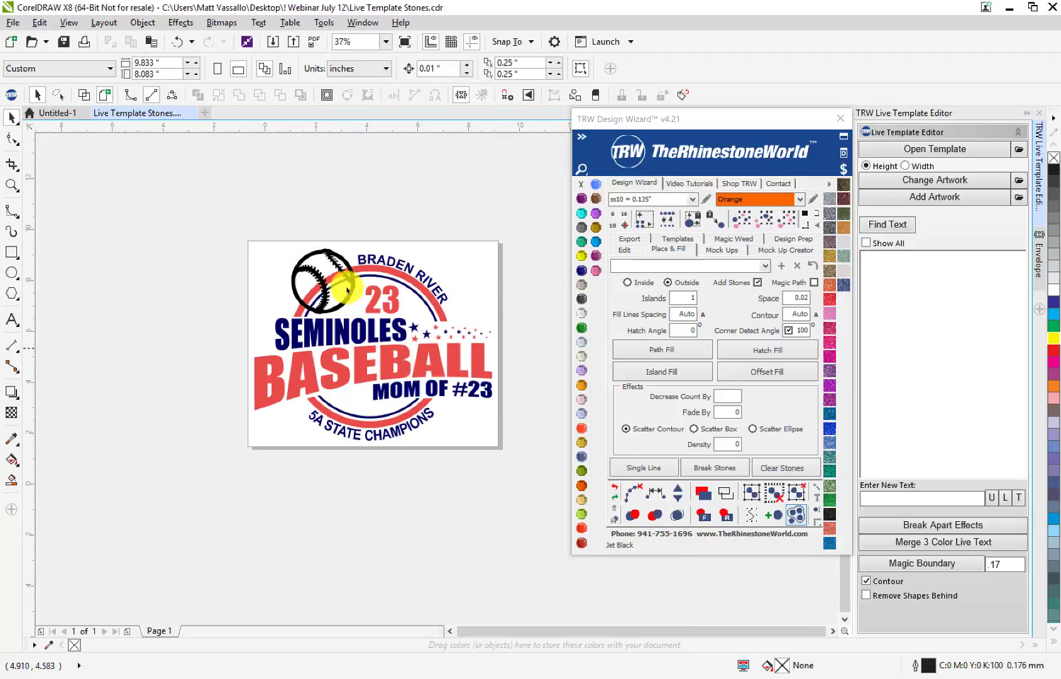
- Select the baseball artwork and enable Remove Shapes Behind together with Contour for the Magic Boundary
{"action": "scroll", "coordinate": [350, 272], "scroll_direction": "up", "scroll_amount": 5}
{"action": "left_click", "coordinate": [361, 272]}
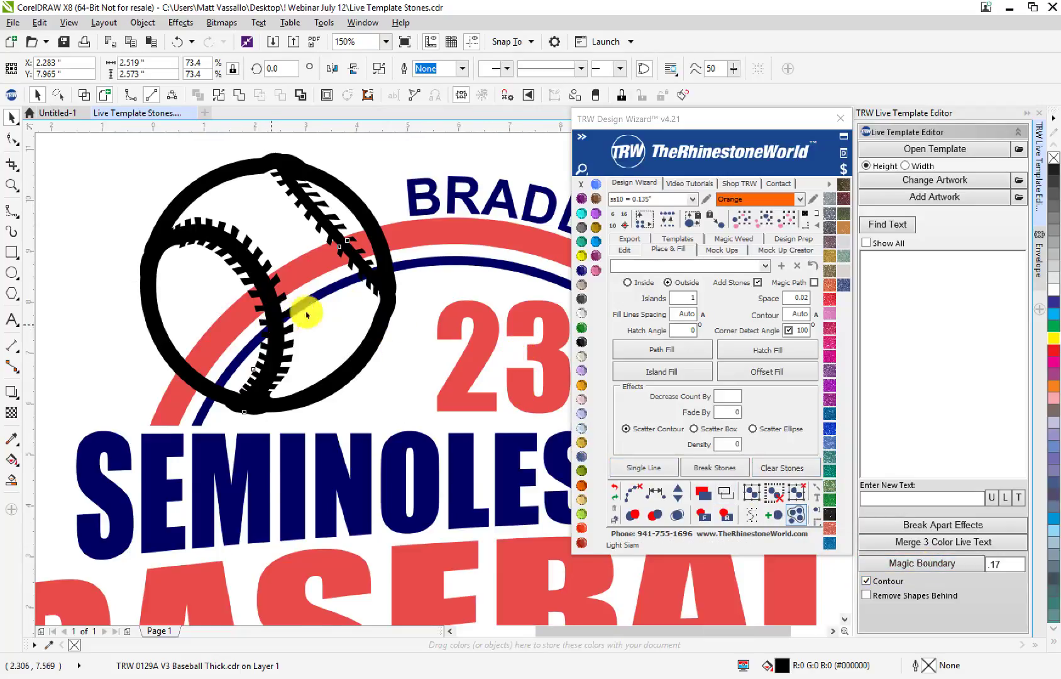
{"action": "scroll", "coordinate": [303, 311], "scroll_direction": "down", "scroll_amount": 1}
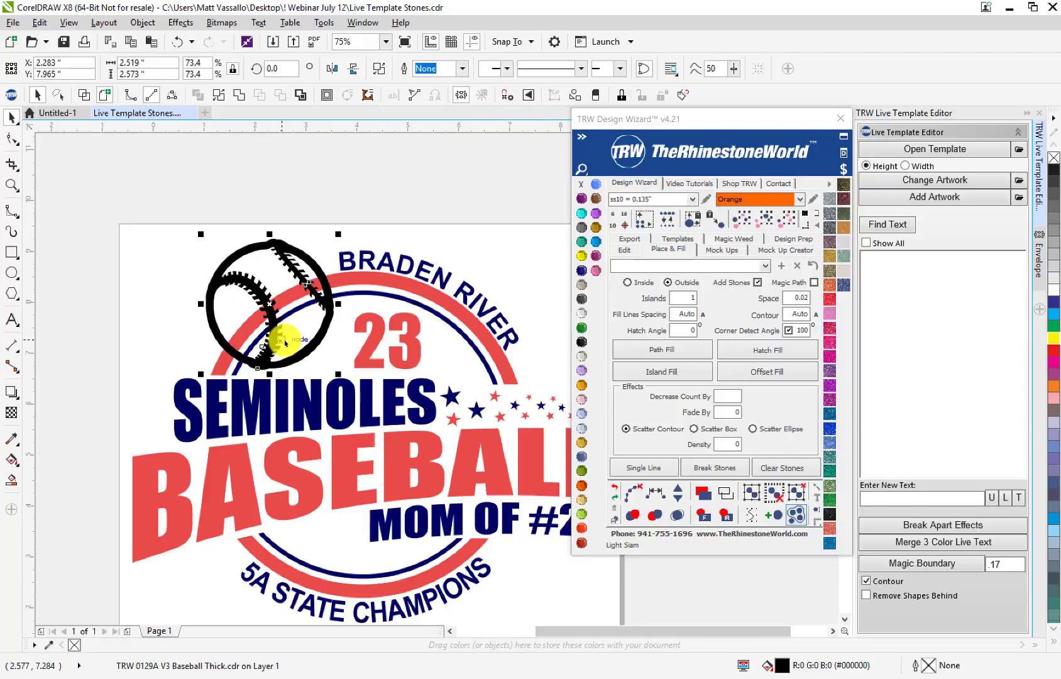
{"action": "scroll", "coordinate": [284, 291], "scroll_direction": "up", "scroll_amount": 1}
{"action": "left_click", "coordinate": [643, 468]}
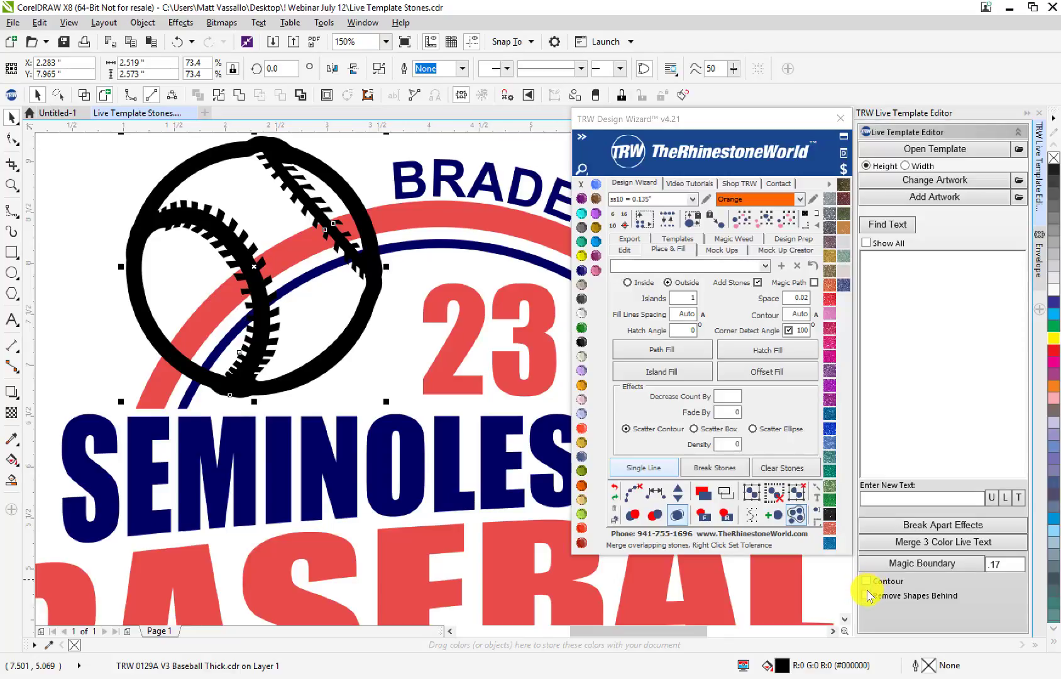
{"action": "left_click", "coordinate": [867, 595]}
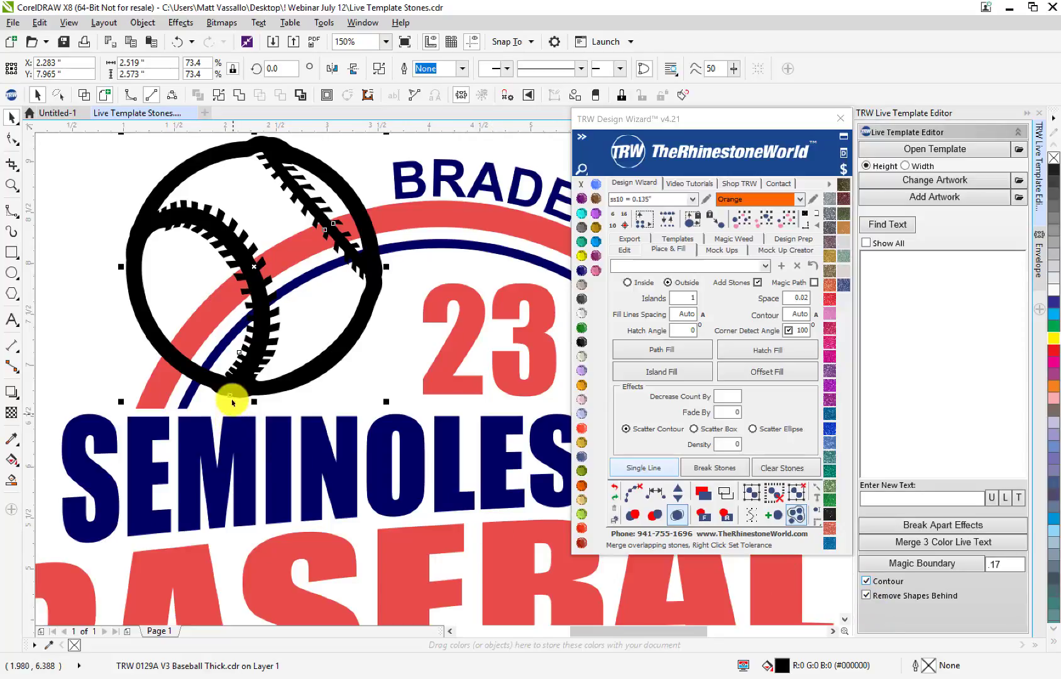
- Try a .17 Magic Boundary with Contour on the baseball, inspect how the circle bands are cut, and undo it
{"action": "scroll", "coordinate": [276, 406], "scroll_direction": "down", "scroll_amount": 2}
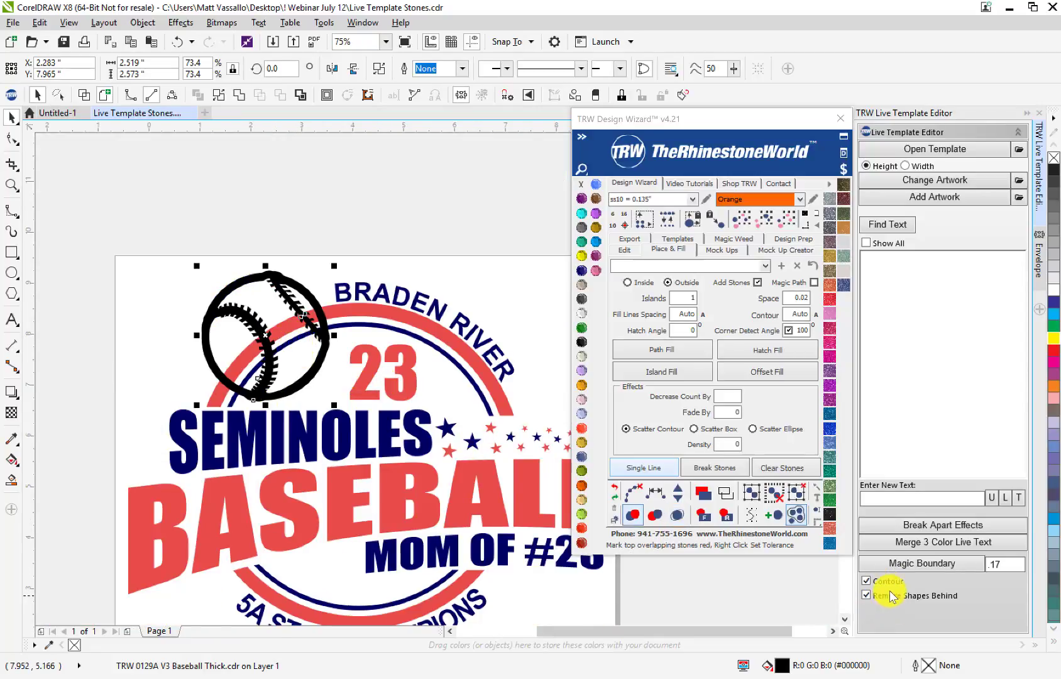
{"action": "left_click", "coordinate": [907, 564]}
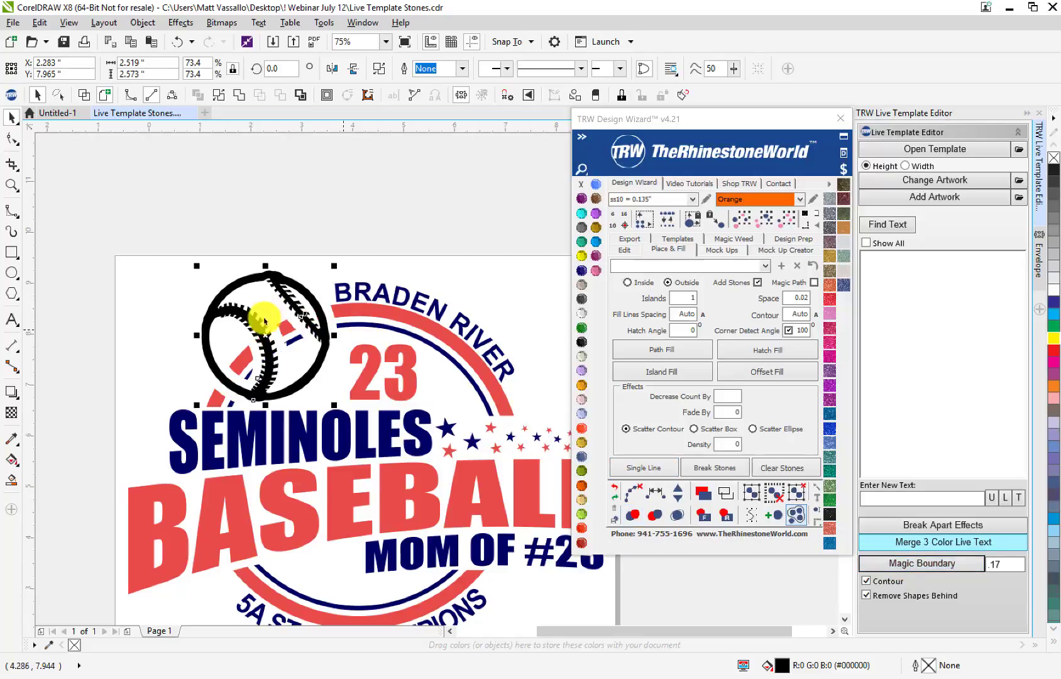
{"action": "scroll", "coordinate": [257, 346], "scroll_direction": "up", "scroll_amount": 2}
{"action": "scroll", "coordinate": [257, 346], "scroll_direction": "up", "scroll_amount": 2}
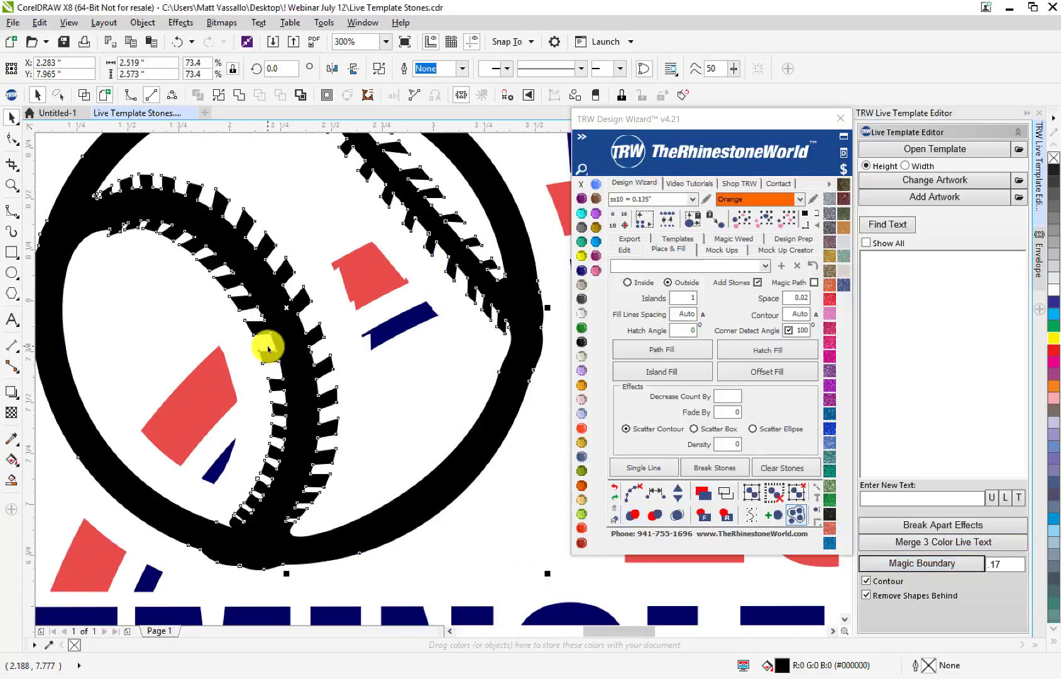
{"action": "scroll", "coordinate": [268, 347], "scroll_direction": "down", "scroll_amount": 2}
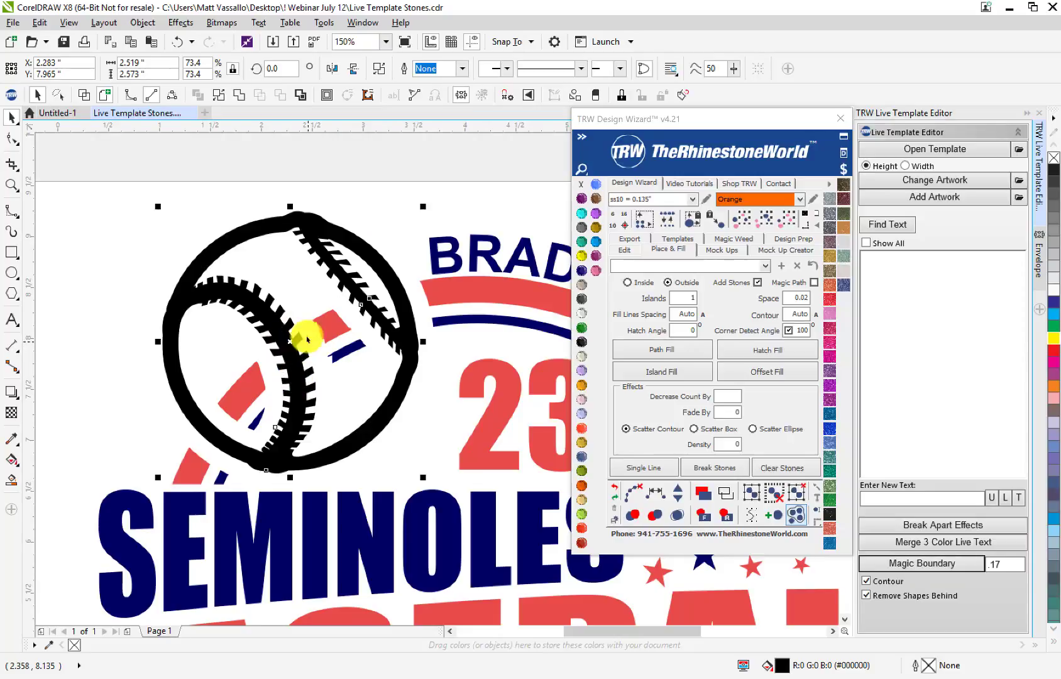
{"action": "scroll", "coordinate": [291, 363], "scroll_direction": "down", "scroll_amount": 1}
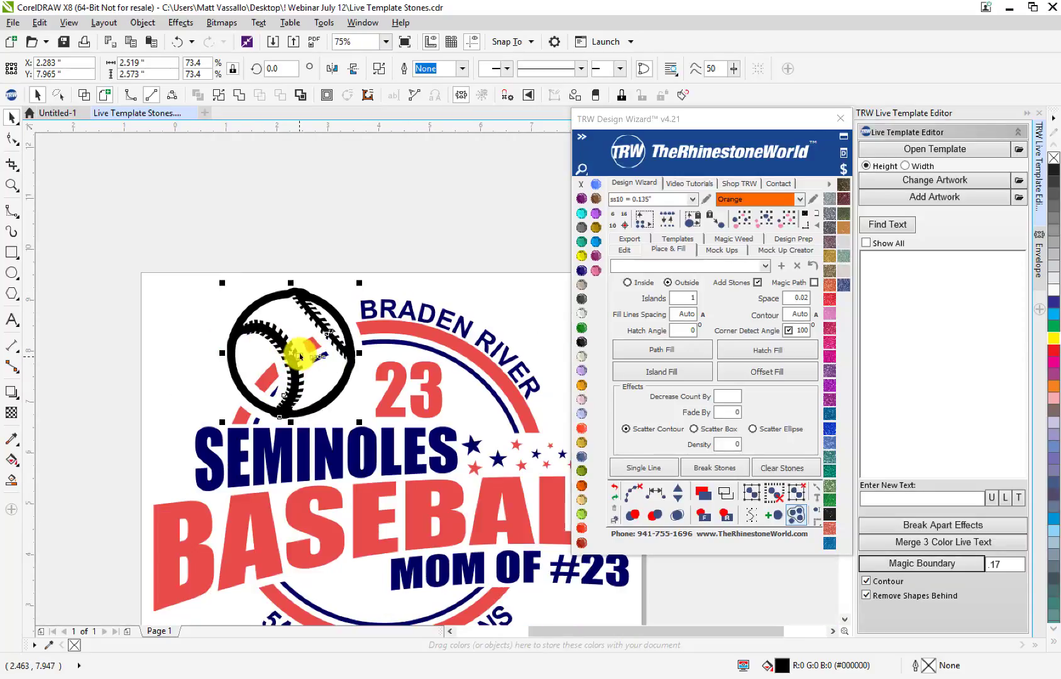
{"action": "left_click", "coordinate": [395, 267]}
{"action": "key", "text": "ctrl+z"}
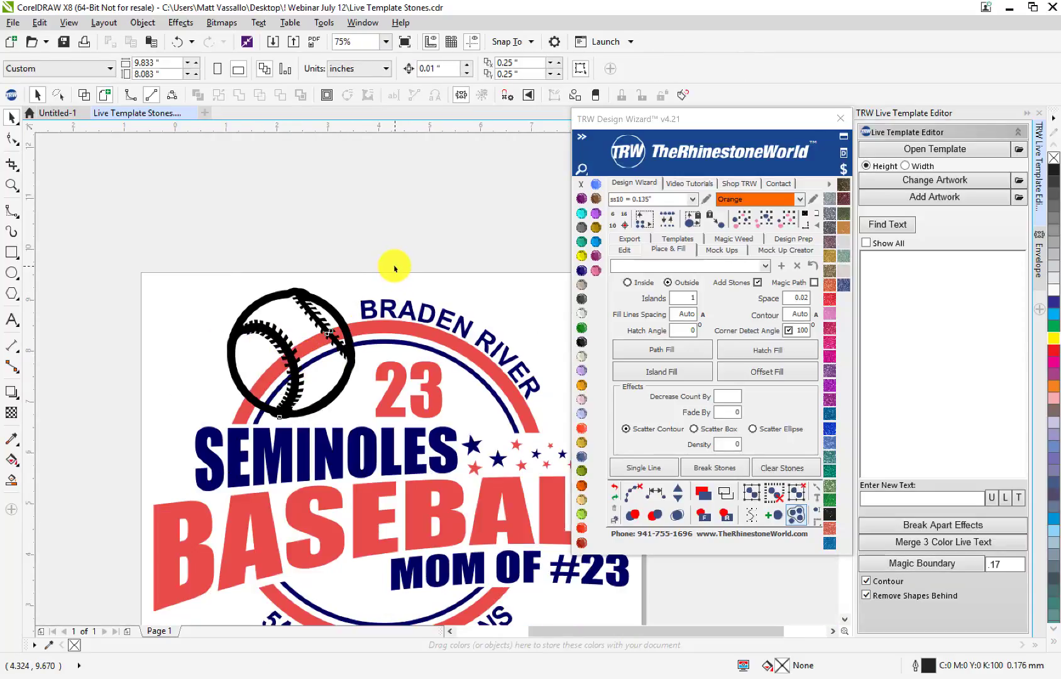
- Apply a .17 Magic Boundary to the baseball with Contour off and Remove Shapes Behind on
{"action": "left_click", "coordinate": [330, 309]}
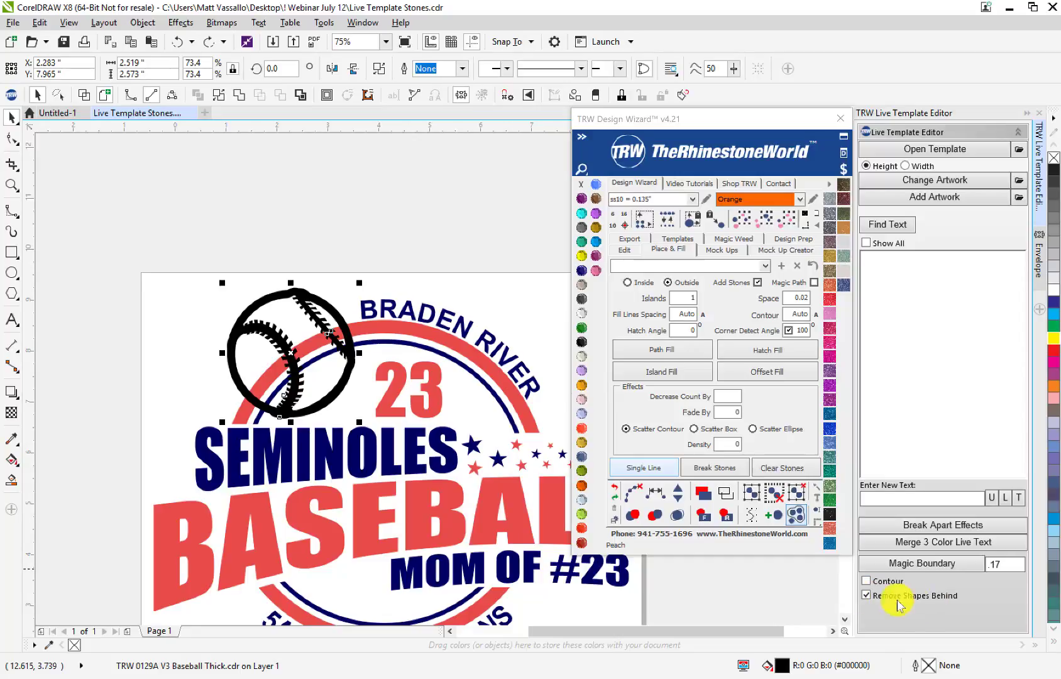
{"action": "left_click", "coordinate": [906, 565]}
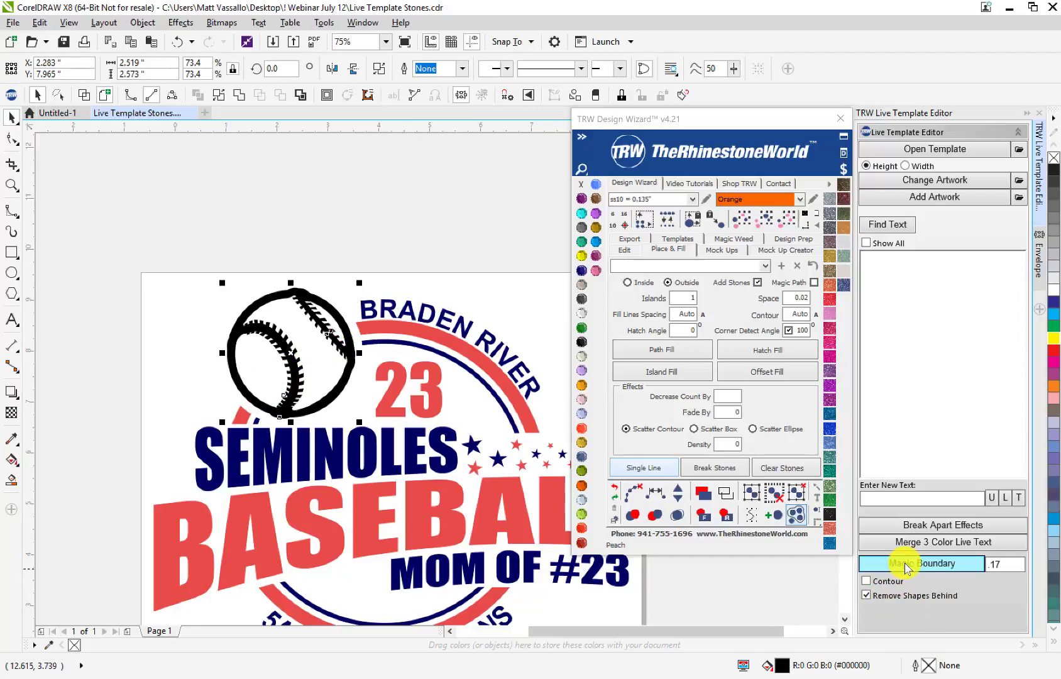
{"action": "key", "text": "Escape"}
{"action": "scroll", "coordinate": [348, 339], "scroll_direction": "up", "scroll_amount": 2}
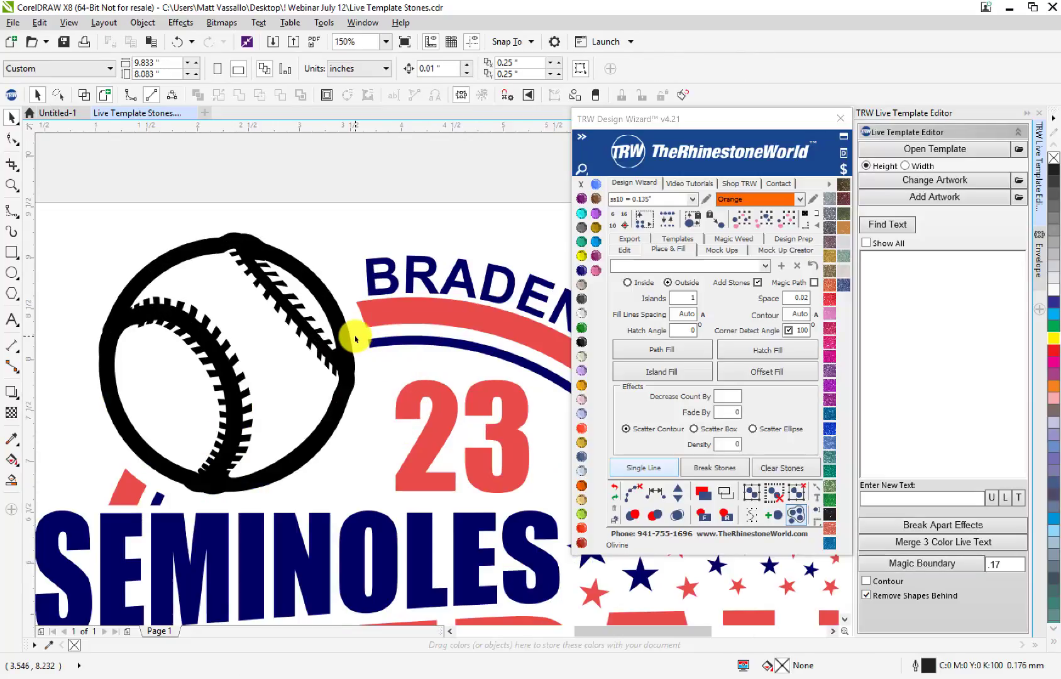
- Create a boundary from the baseball and surround it with one outside island of Orange ss10 stones spaced 0.02
{"action": "left_click", "coordinate": [342, 375]}
{"action": "scroll", "coordinate": [286, 359], "scroll_direction": "down", "scroll_amount": 2}
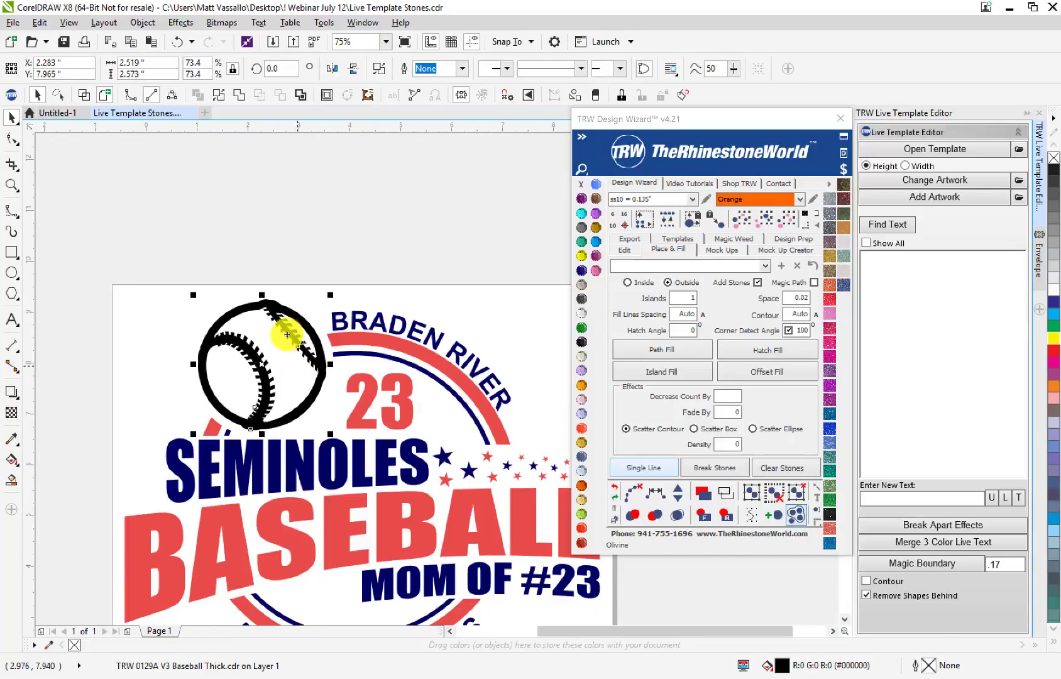
{"action": "left_click", "coordinate": [300, 98]}
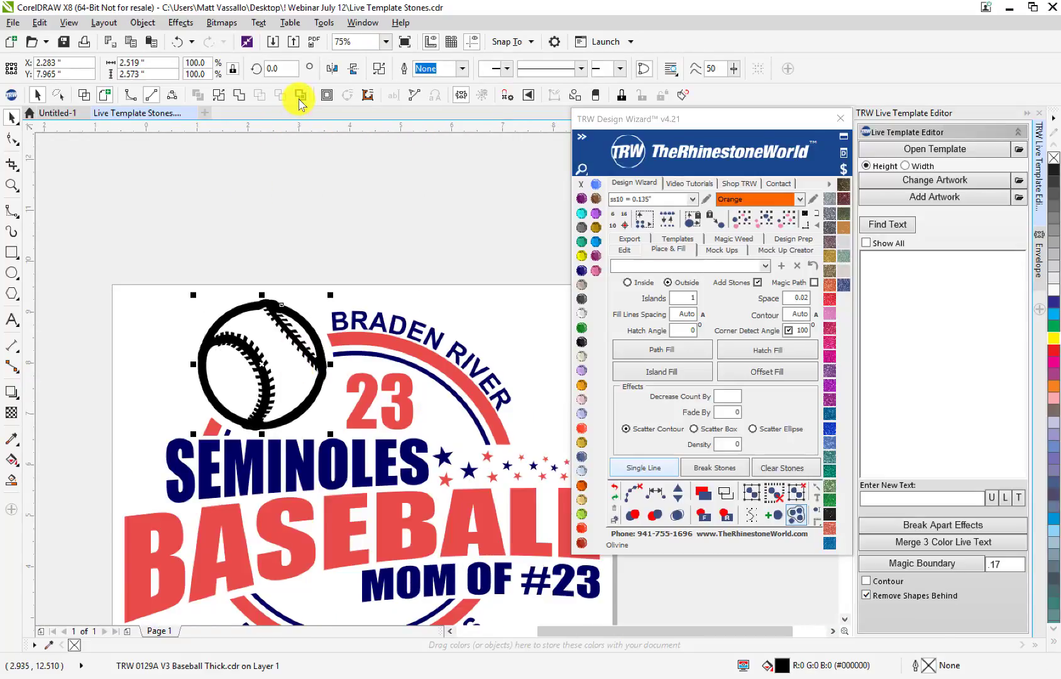
{"action": "left_click", "coordinate": [687, 376]}
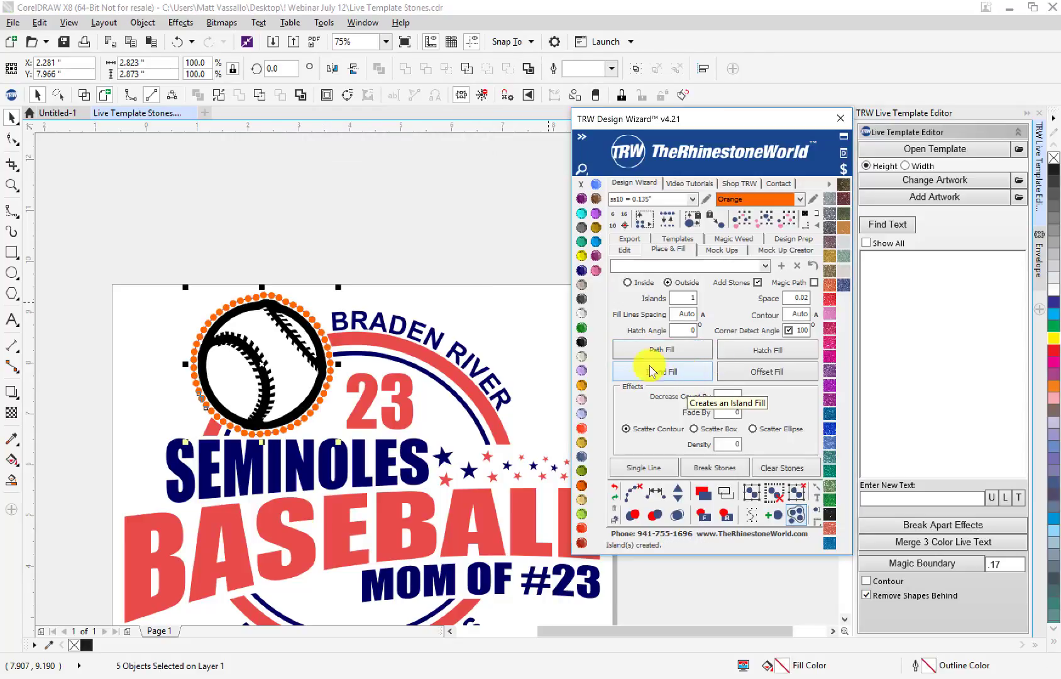
- Inspect the orange stone outline and clear the leftover paths from the baseball and its stones
{"action": "left_click", "coordinate": [300, 390]}
{"action": "scroll", "coordinate": [301, 390], "scroll_direction": "up", "scroll_amount": 2}
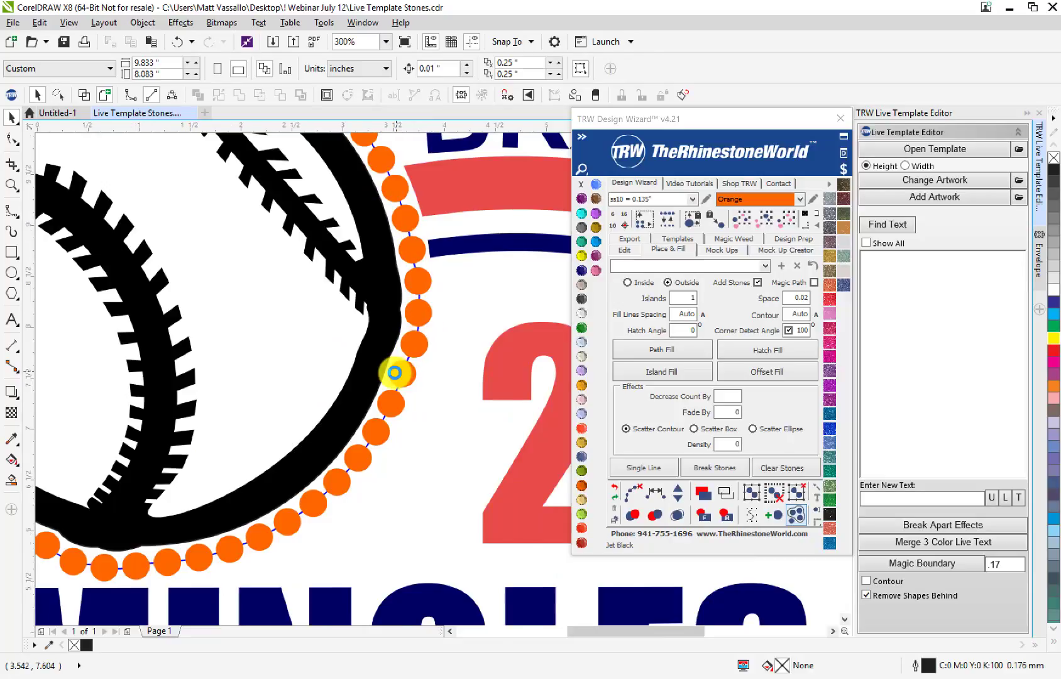
{"action": "scroll", "coordinate": [395, 372], "scroll_direction": "down", "scroll_amount": 2}
{"action": "left_click_drag", "start_coordinate": [218, 237], "coordinate": [448, 437]}
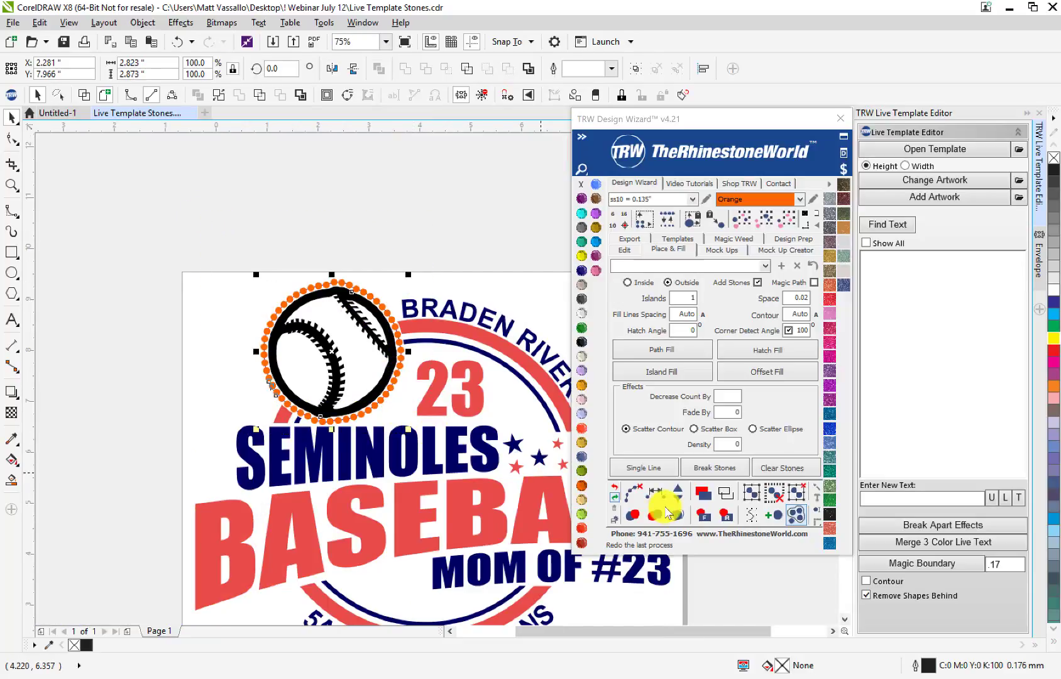
{"action": "left_click", "coordinate": [637, 501]}
{"action": "left_click", "coordinate": [408, 245]}
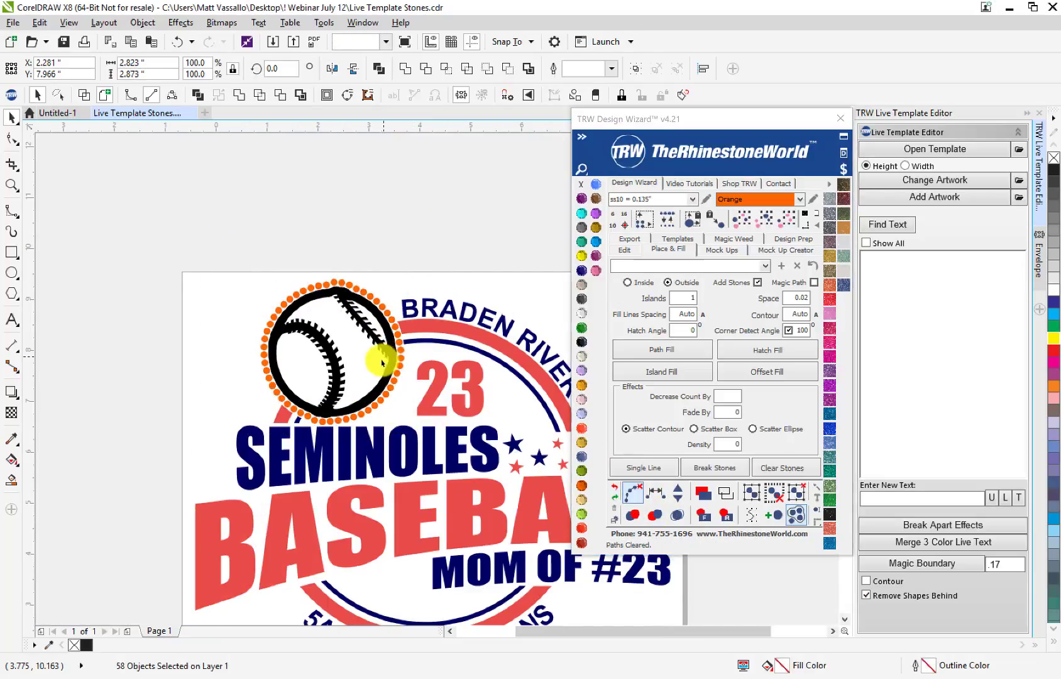
{"action": "left_click_drag", "start_coordinate": [373, 365], "coordinate": [244, 281]}
{"action": "key", "text": "Delete"}
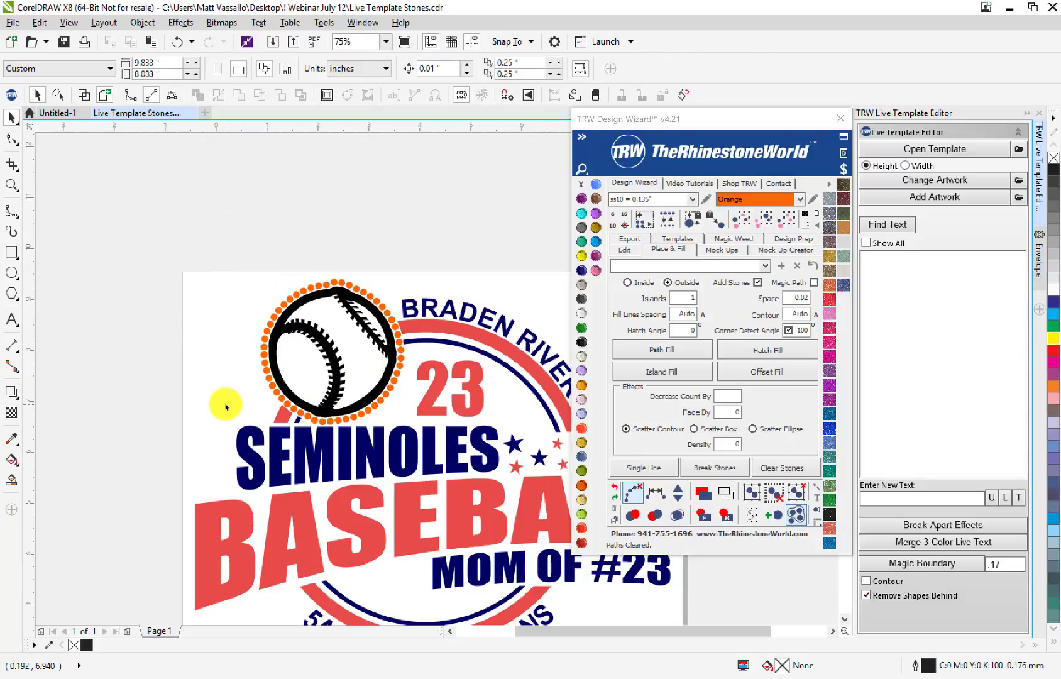
- Try placing one orange stone between the cut ends of the red and navy circle bands, and undo the placement
{"action": "scroll", "coordinate": [252, 408], "scroll_direction": "down", "scroll_amount": 1}
{"action": "scroll", "coordinate": [381, 419], "scroll_direction": "up", "scroll_amount": 1}
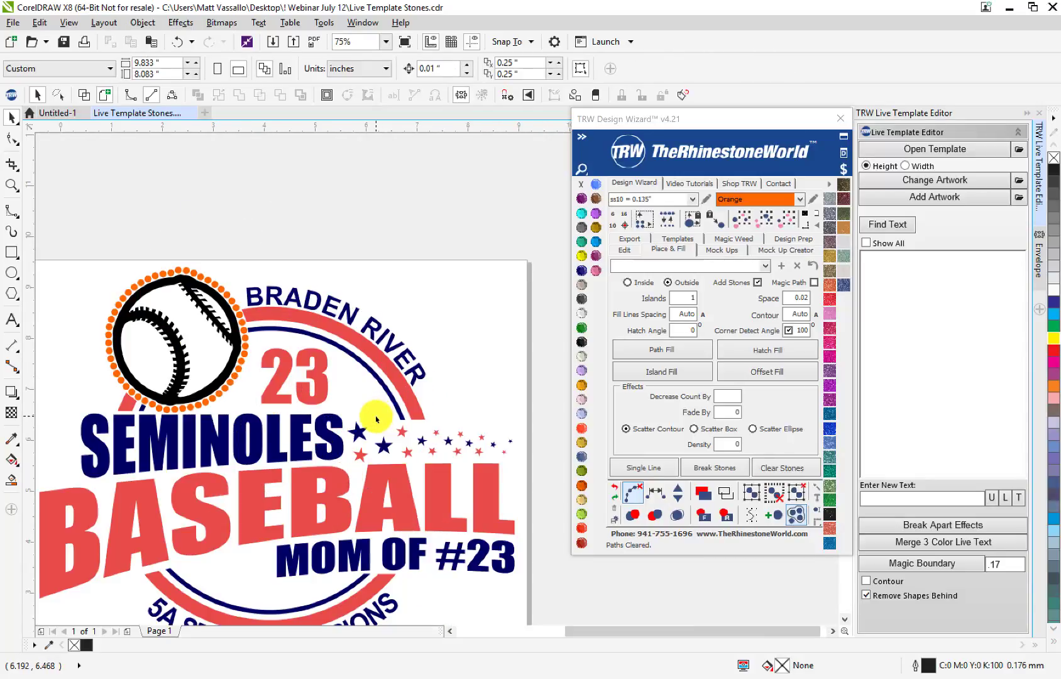
{"action": "scroll", "coordinate": [364, 334], "scroll_direction": "up", "scroll_amount": 1}
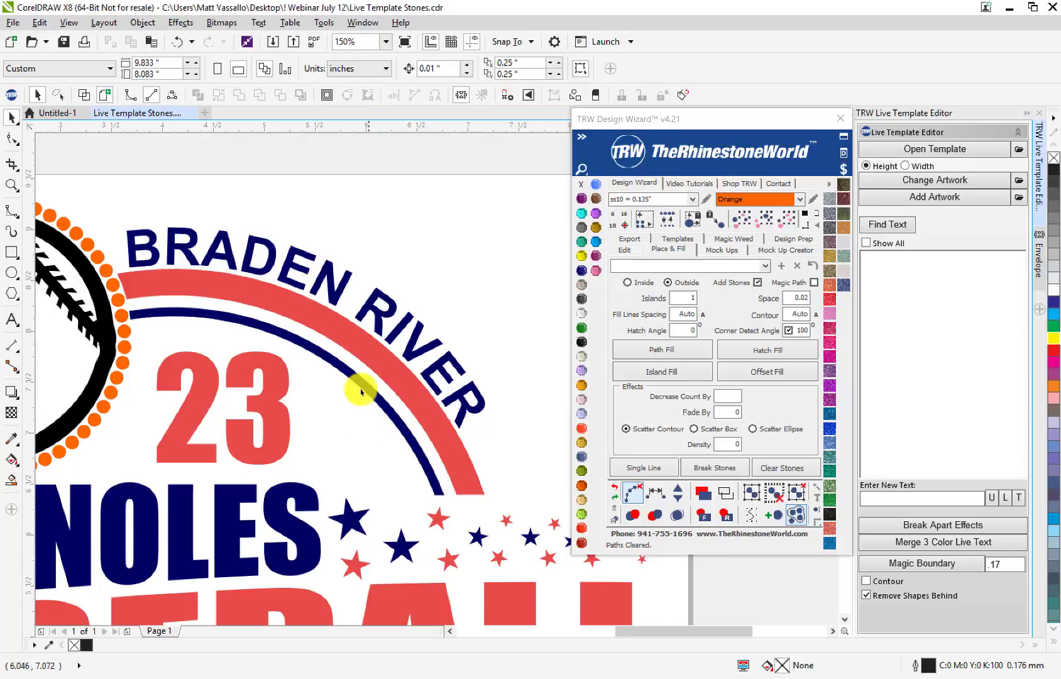
{"action": "scroll", "coordinate": [352, 399], "scroll_direction": "down", "scroll_amount": 2}
{"action": "scroll", "coordinate": [358, 402], "scroll_direction": "up", "scroll_amount": 2}
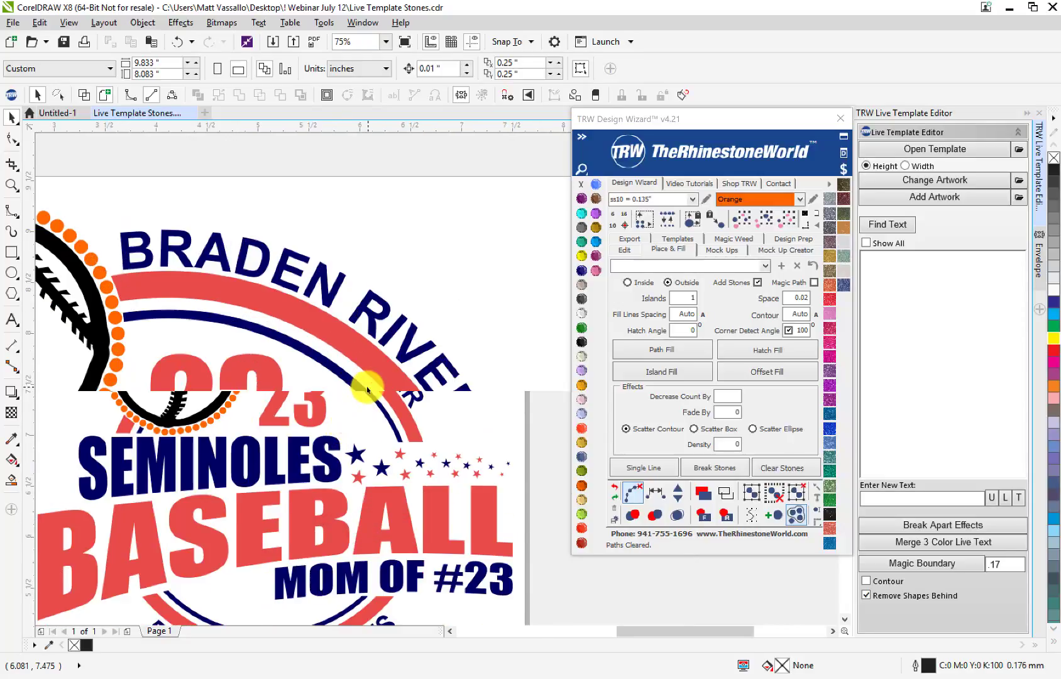
{"action": "scroll", "coordinate": [137, 306], "scroll_direction": "up", "scroll_amount": 4}
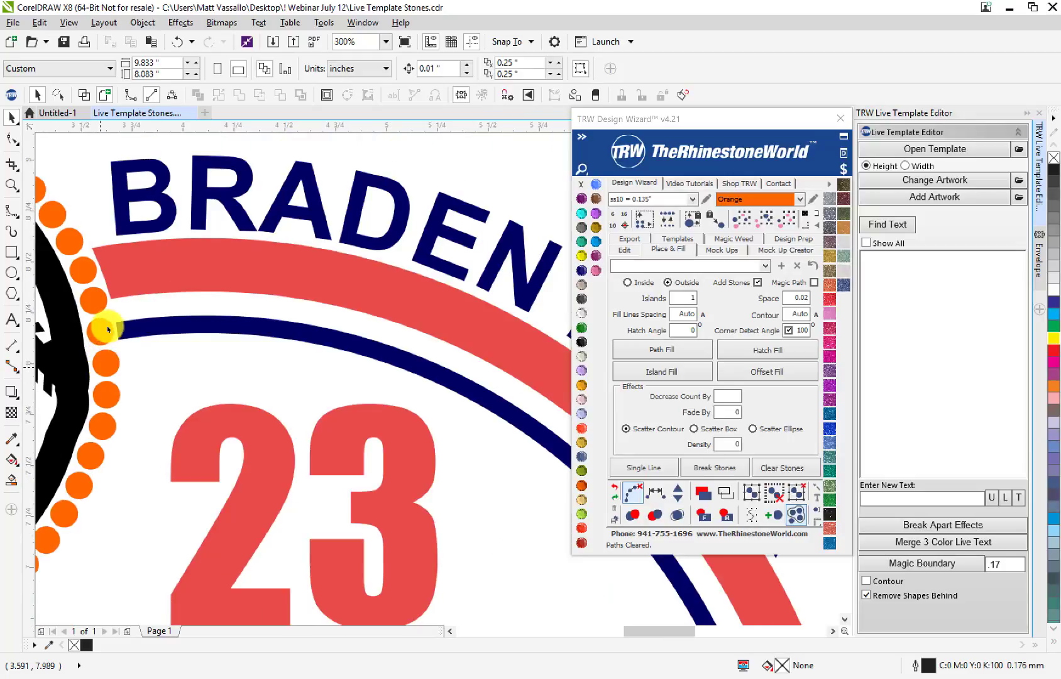
{"action": "left_click_drag", "start_coordinate": [104, 341], "coordinate": [154, 303]}
{"action": "key", "text": "Escape"}
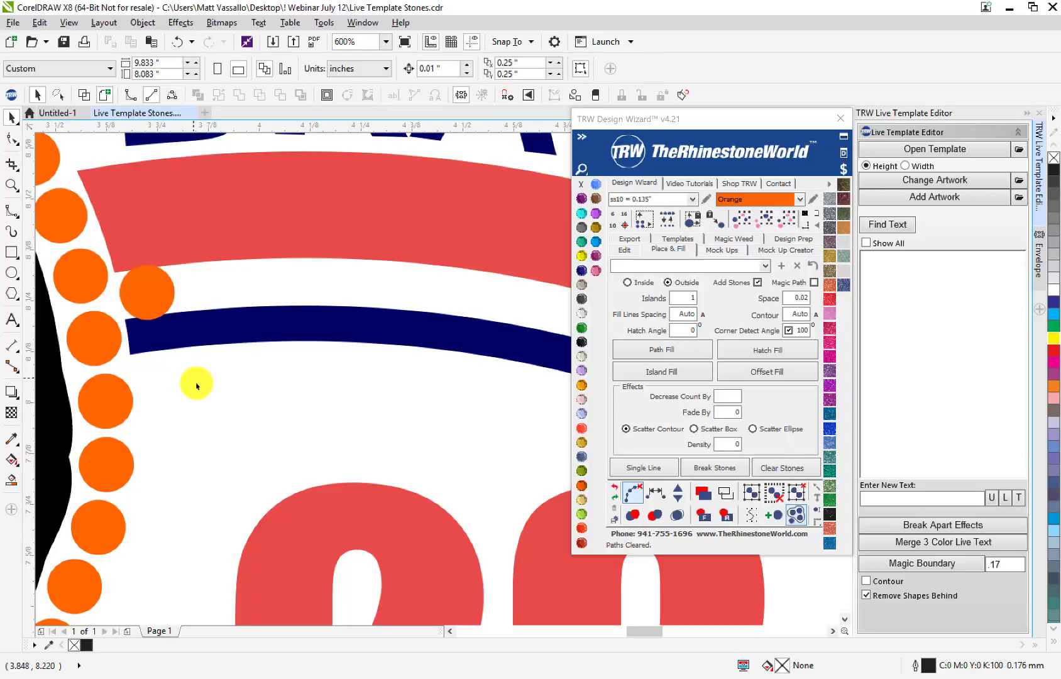
{"action": "key", "text": "ctrl+z"}
{"action": "scroll", "coordinate": [187, 317], "scroll_direction": "down", "scroll_amount": 4}
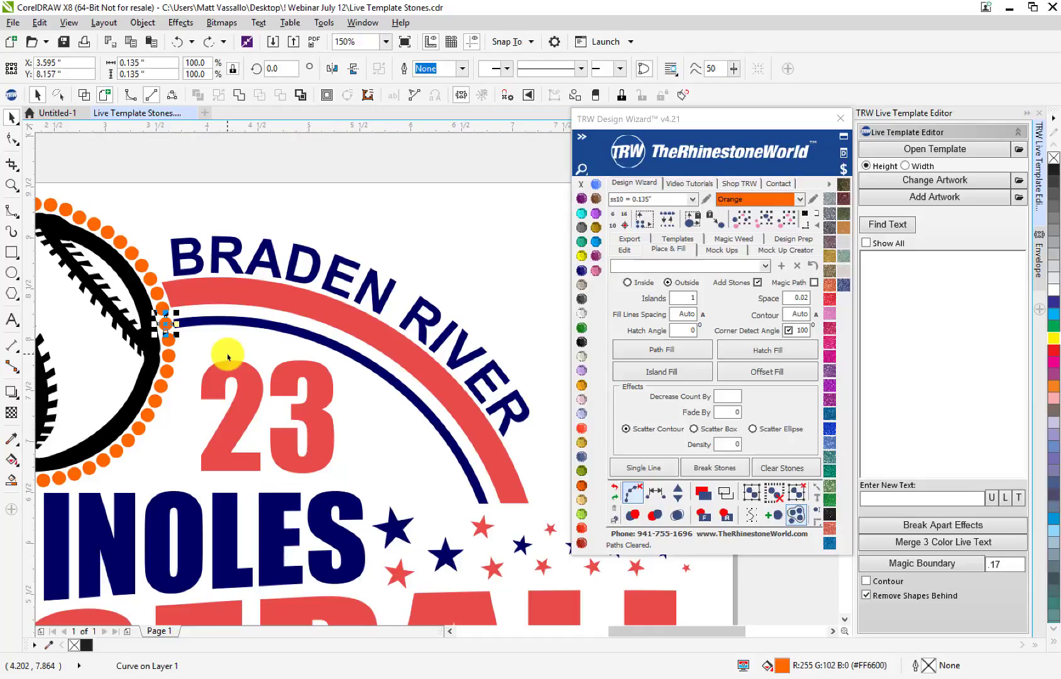
{"action": "scroll", "coordinate": [254, 294], "scroll_direction": "down", "scroll_amount": 2}
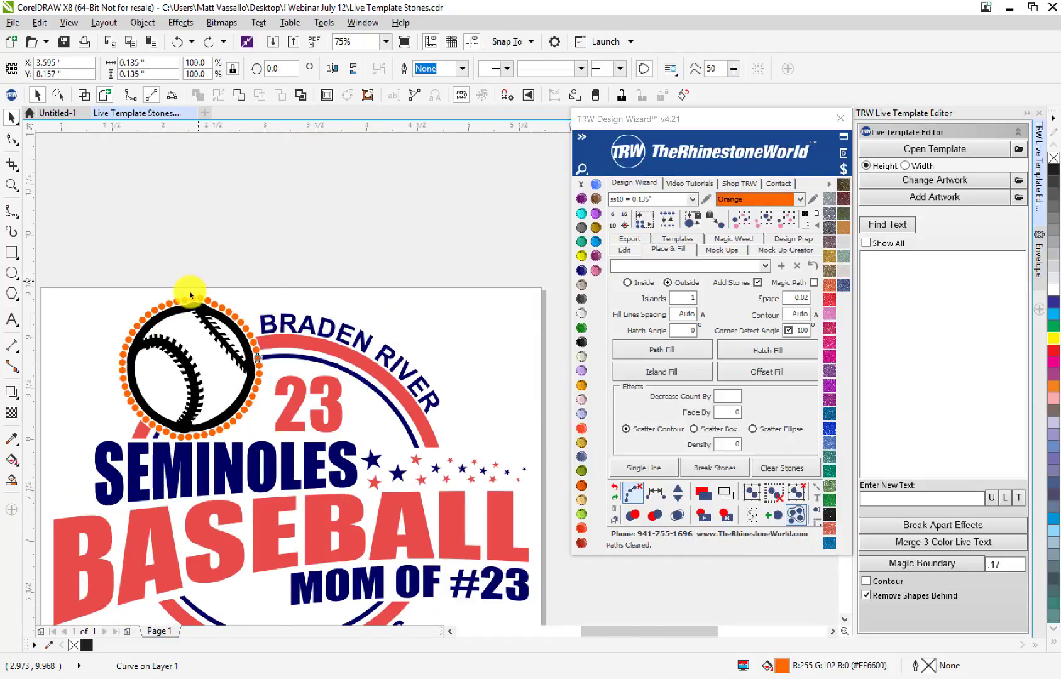
{"action": "scroll", "coordinate": [189, 294], "scroll_direction": "up", "scroll_amount": 2}
{"action": "left_click", "coordinate": [304, 343]}
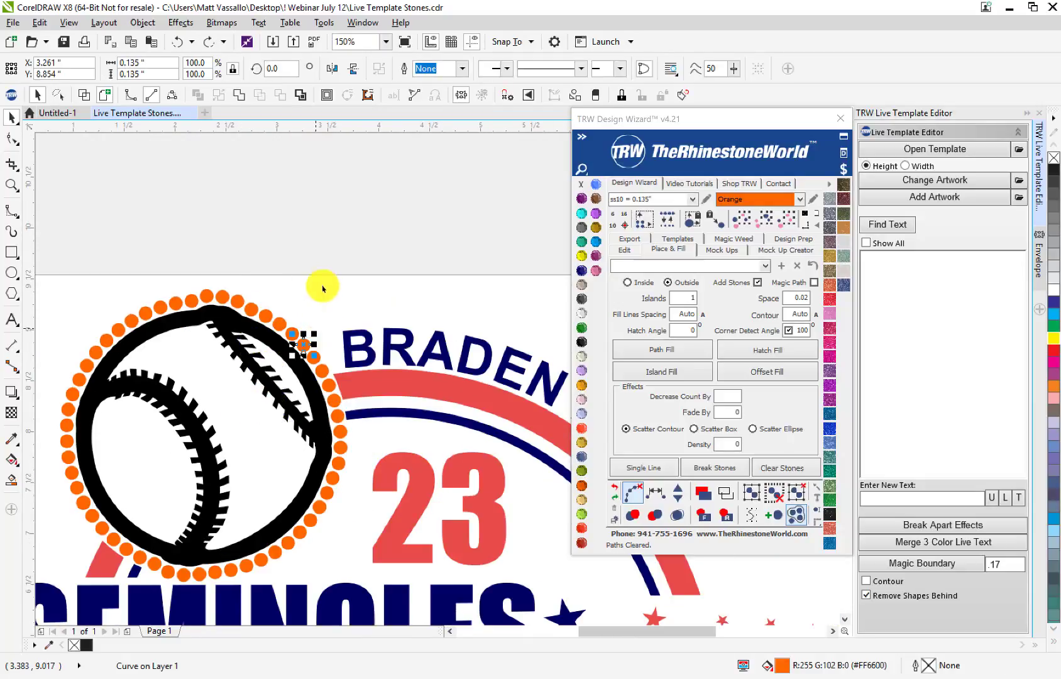
{"action": "left_click", "coordinate": [321, 284]}
{"action": "key", "text": "ctrl+z"}
{"action": "key", "text": "ctrl+z"}
{"action": "key", "text": "Delete"}
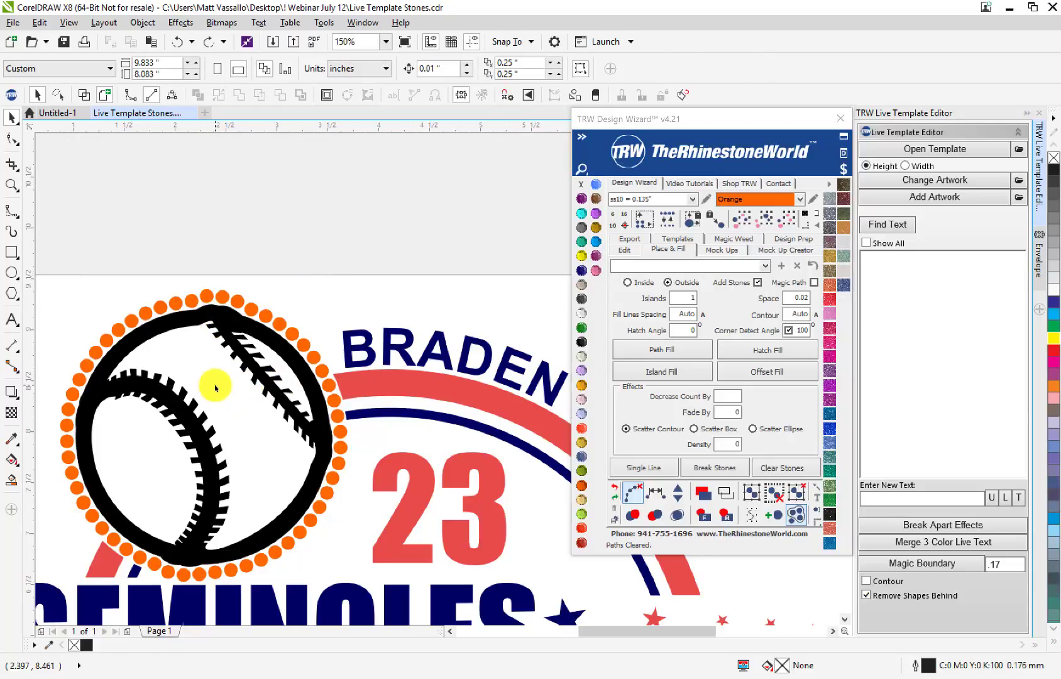
- Try deleting the baseball's boundary outline and filling it with TRW Blue, and undo both changes
{"action": "left_click_drag", "start_coordinate": [228, 365], "coordinate": [374, 239]}
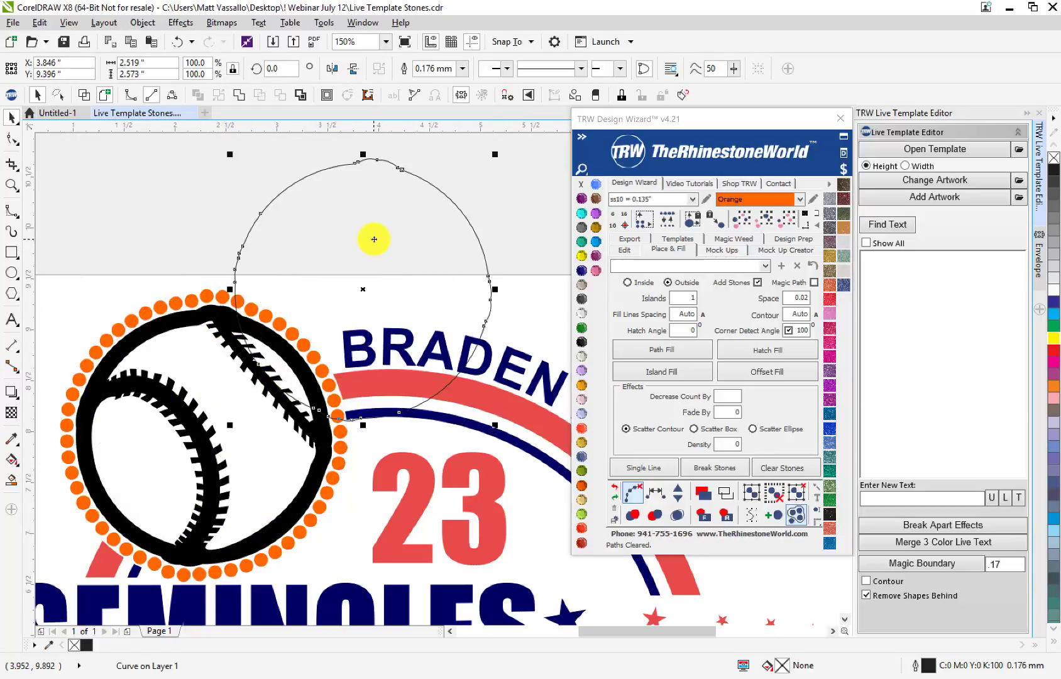
{"action": "key", "text": "Delete"}
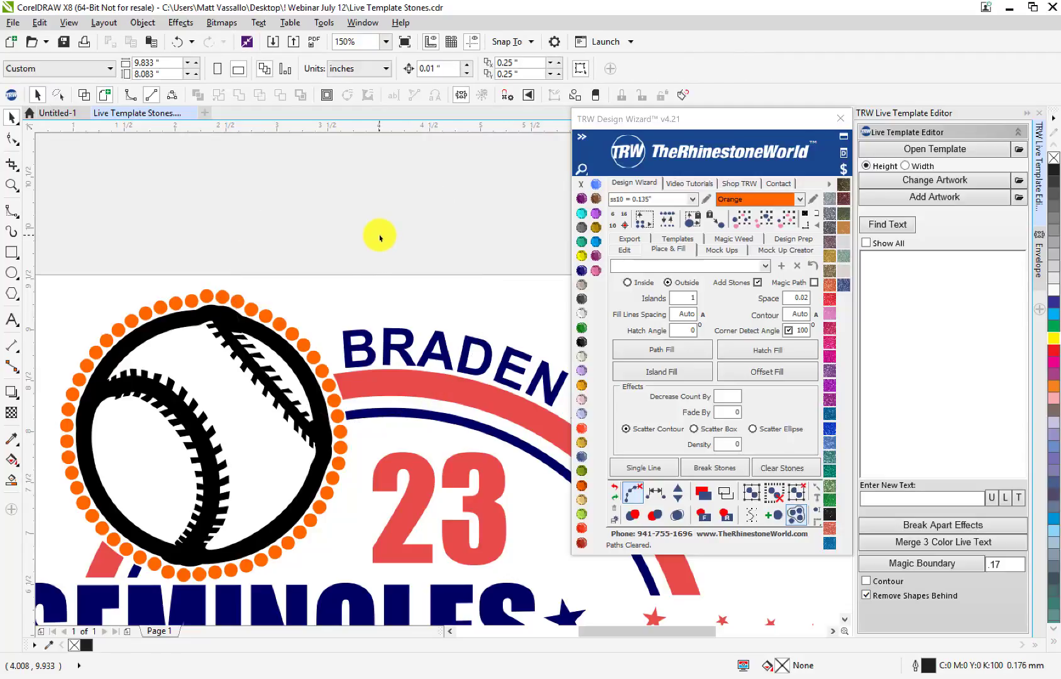
{"action": "key", "text": "ctrl+z"}
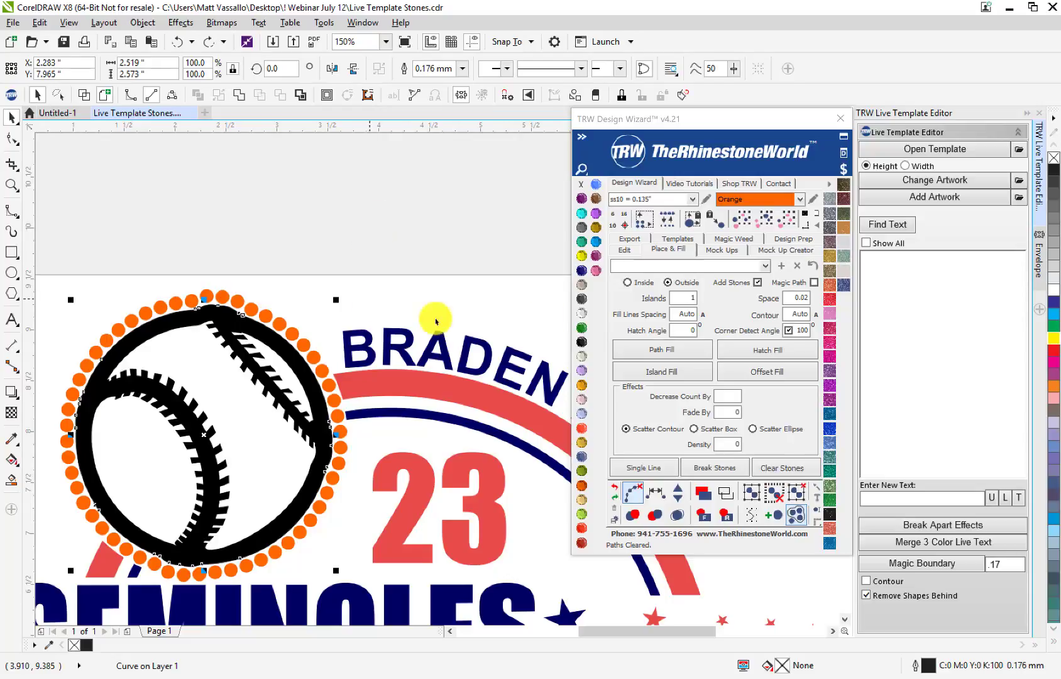
{"action": "left_click", "coordinate": [596, 248]}
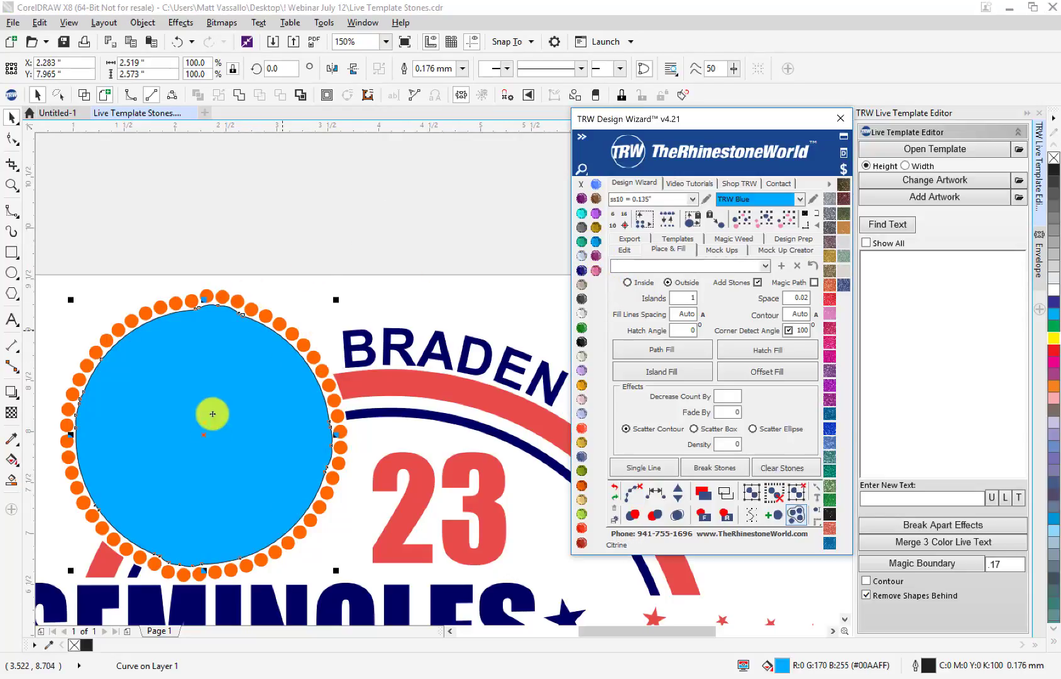
{"action": "left_click", "coordinate": [315, 240]}
{"action": "key", "text": "ctrl+z"}
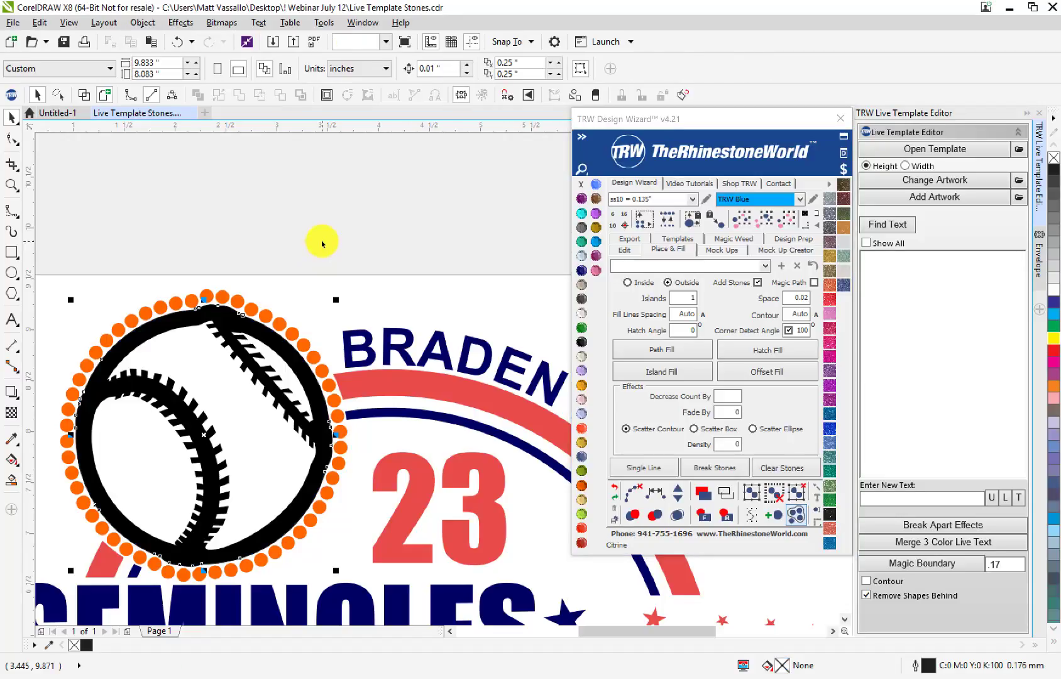
{"action": "left_click", "coordinate": [322, 243]}
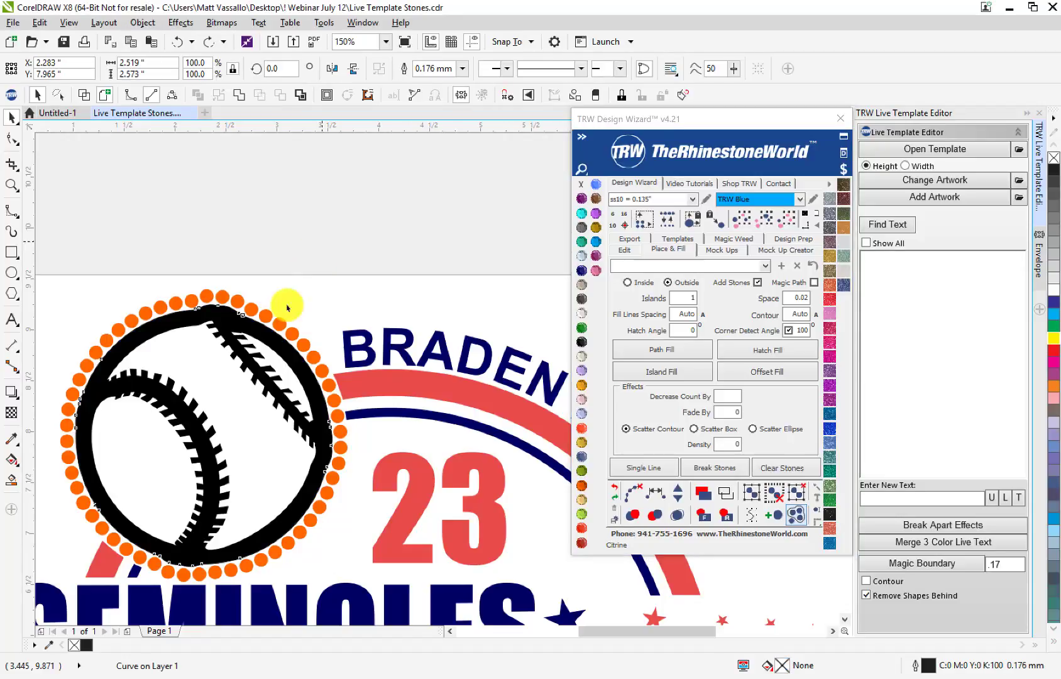
- Move the leftover boundary outline off the baseball and delete it
{"action": "left_click", "coordinate": [244, 444]}
{"action": "left_click_drag", "start_coordinate": [246, 436], "coordinate": [348, 259]}
{"action": "key", "text": "Delete"}
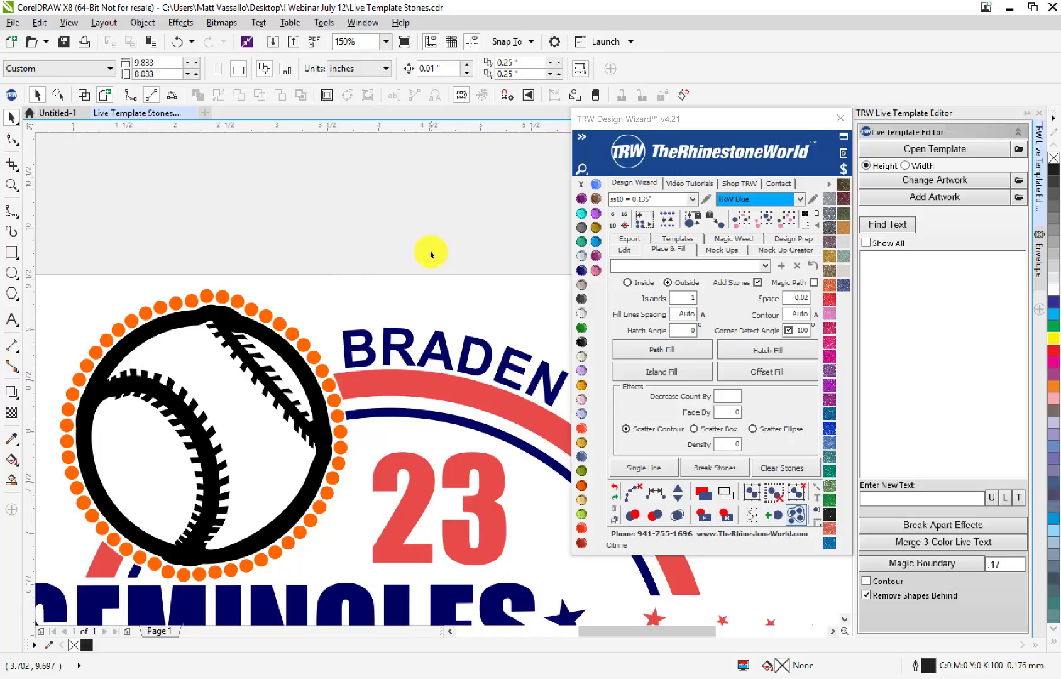
- Copy one orange ss10 stone from the baseball outline into the gap between the red and navy circle bands
{"action": "scroll", "coordinate": [262, 301], "scroll_direction": "down", "scroll_amount": 5}
{"action": "scroll", "coordinate": [337, 381], "scroll_direction": "up", "scroll_amount": 3}
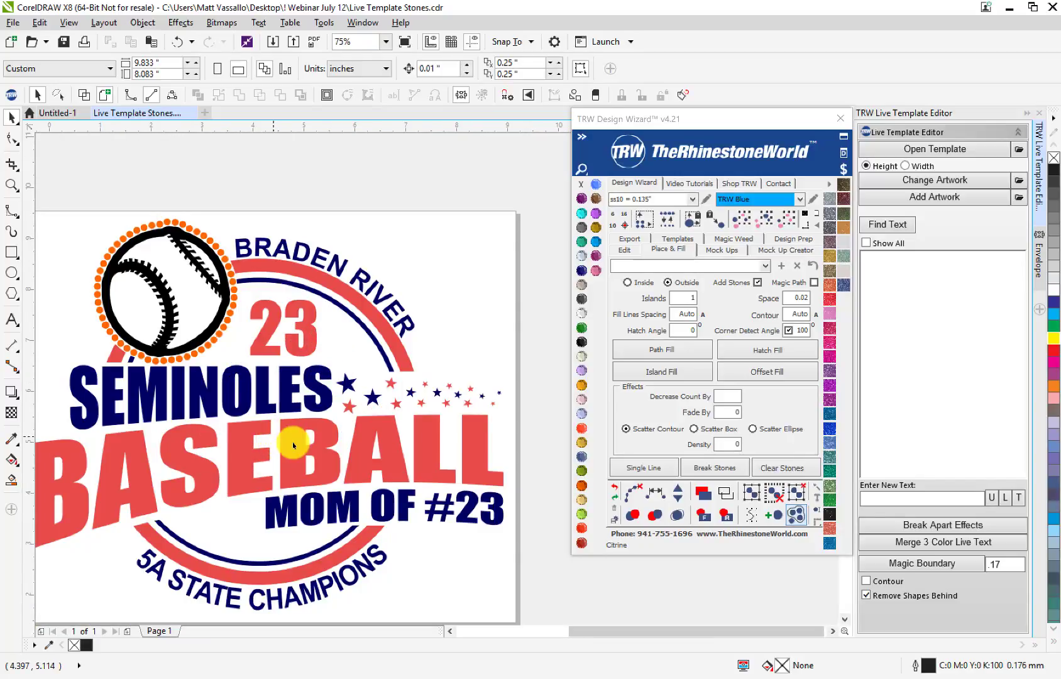
{"action": "left_click", "coordinate": [377, 345]}
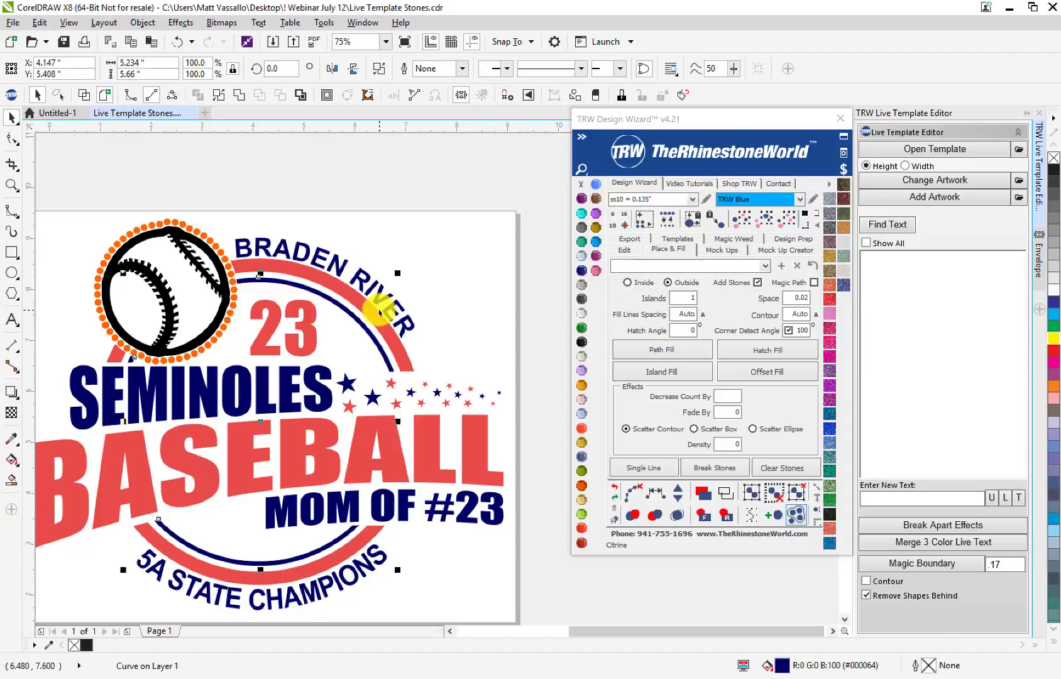
{"action": "left_click", "coordinate": [257, 196]}
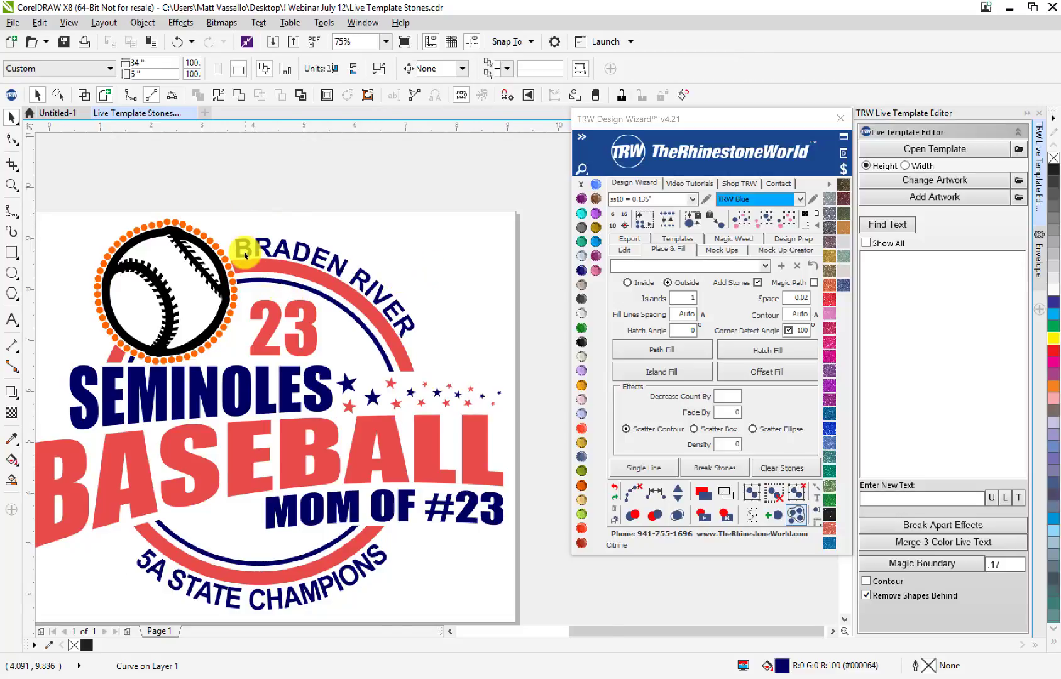
{"action": "scroll", "coordinate": [245, 254], "scroll_direction": "up", "scroll_amount": 3}
{"action": "left_click_drag", "start_coordinate": [149, 409], "coordinate": [219, 432]}
{"action": "scroll", "coordinate": [186, 393], "scroll_direction": "down", "scroll_amount": 2}
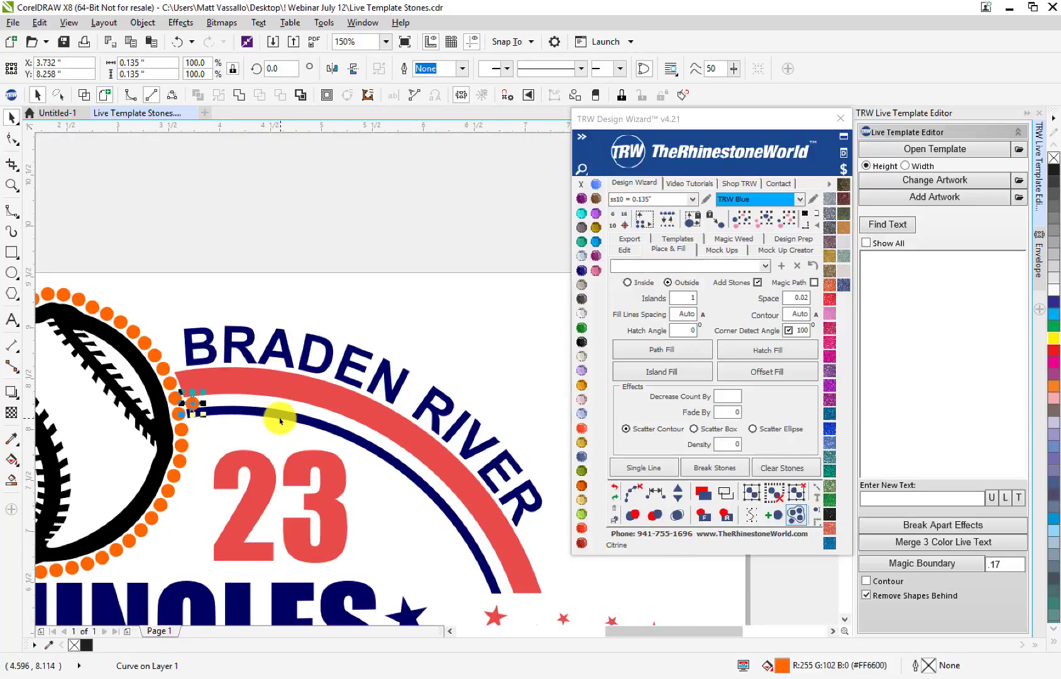
- Scale the navy inner circle band proportionally to 99% about its centre and check its clearance from the orange stone and lettering
{"action": "left_click", "coordinate": [280, 420]}
{"action": "scroll", "coordinate": [352, 387], "scroll_direction": "down", "scroll_amount": 1}
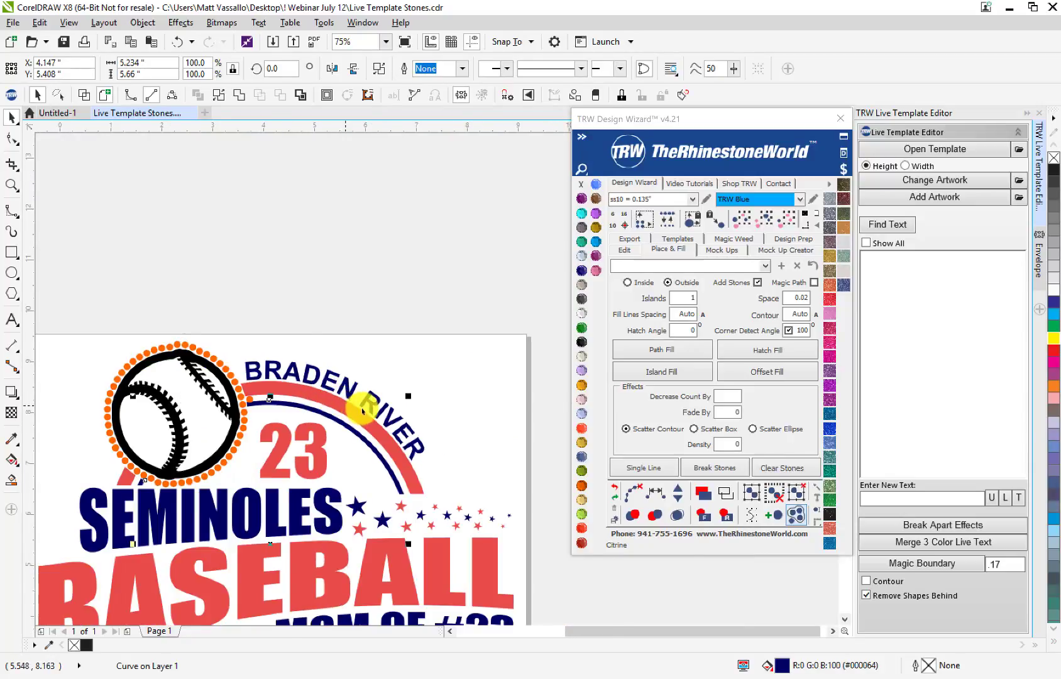
{"action": "scroll", "coordinate": [362, 411], "scroll_direction": "up", "scroll_amount": 1}
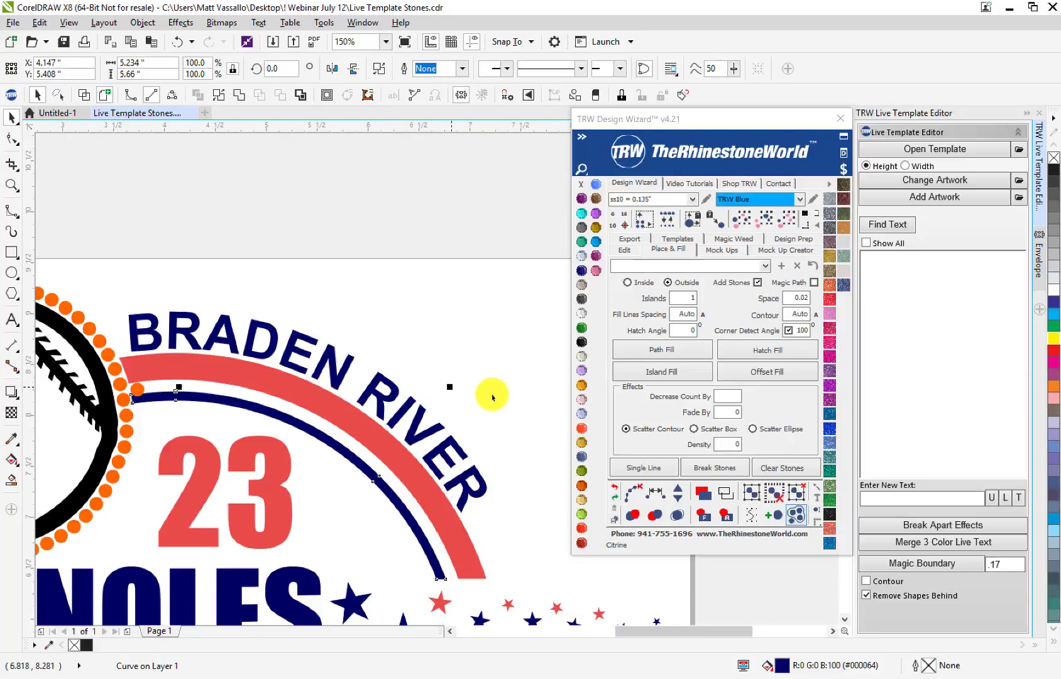
{"action": "scroll", "coordinate": [280, 402], "scroll_direction": "down", "scroll_amount": 2}
{"action": "scroll", "coordinate": [304, 405], "scroll_direction": "up", "scroll_amount": 2}
{"action": "scroll", "coordinate": [304, 405], "scroll_direction": "down", "scroll_amount": 2}
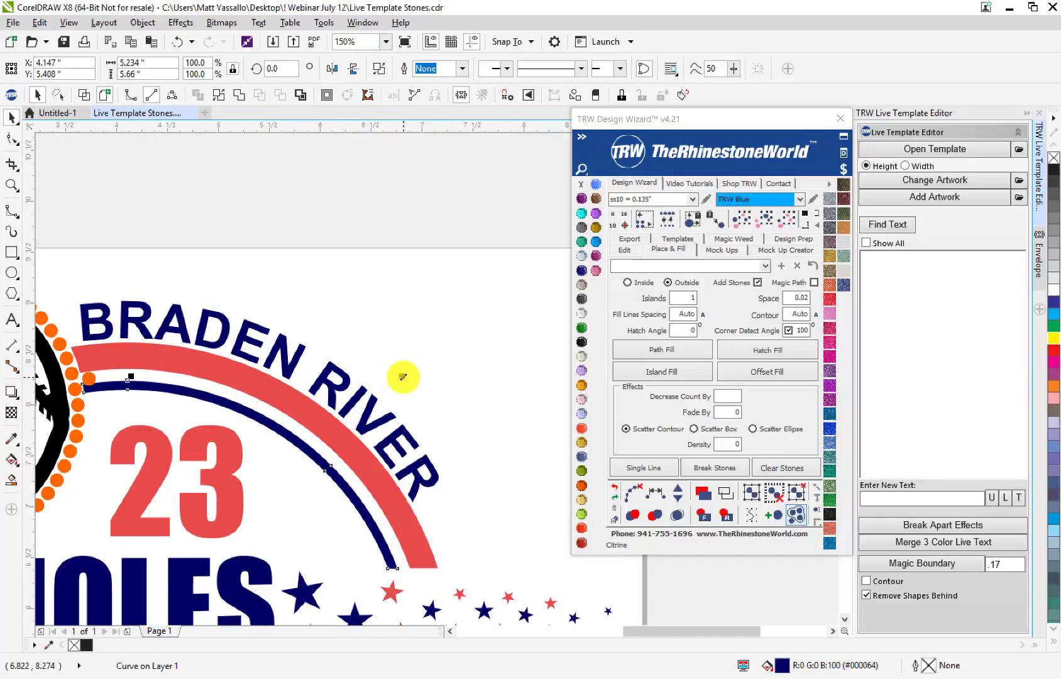
{"action": "left_click_drag", "start_coordinate": [403, 376], "coordinate": [401, 379]}
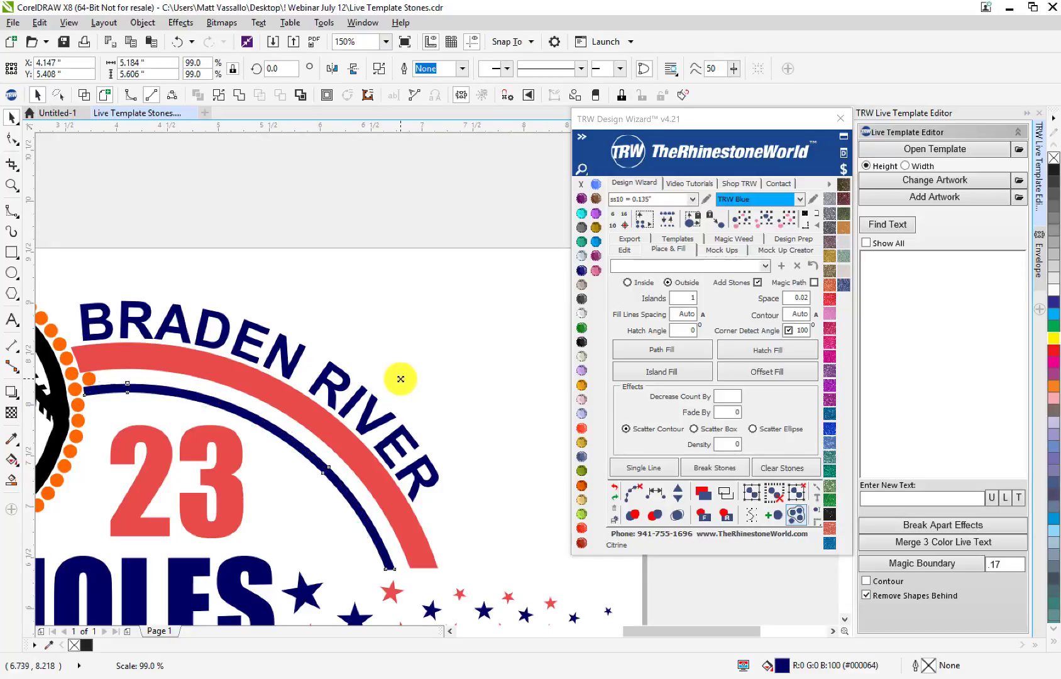
{"action": "scroll", "coordinate": [91, 380], "scroll_direction": "up", "scroll_amount": 5}
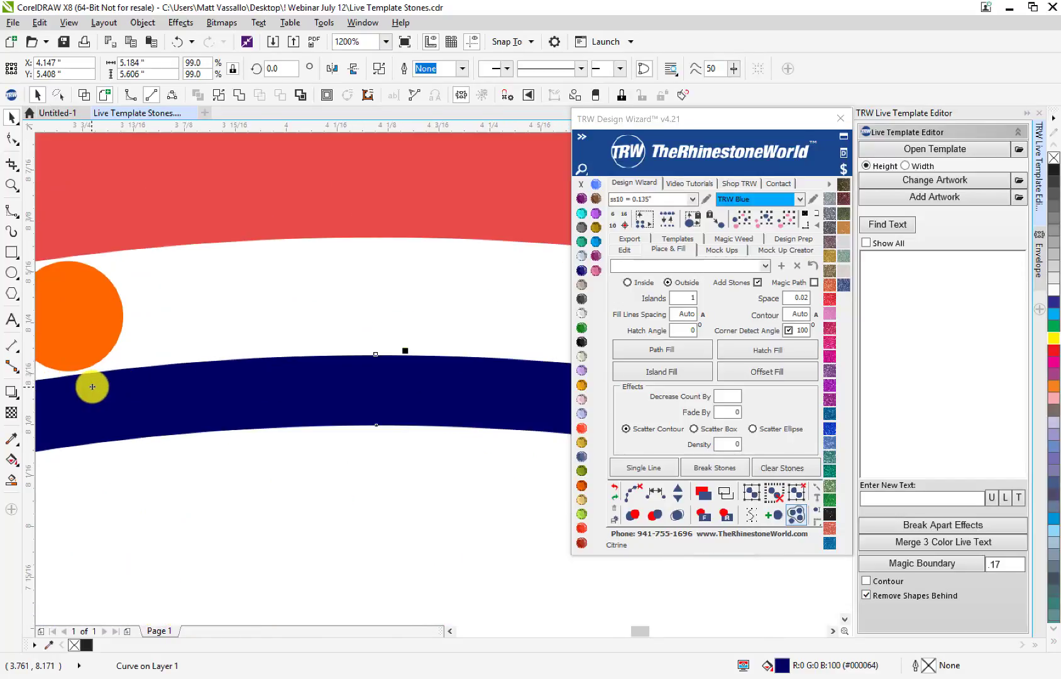
{"action": "scroll", "coordinate": [94, 385], "scroll_direction": "down", "scroll_amount": 10}
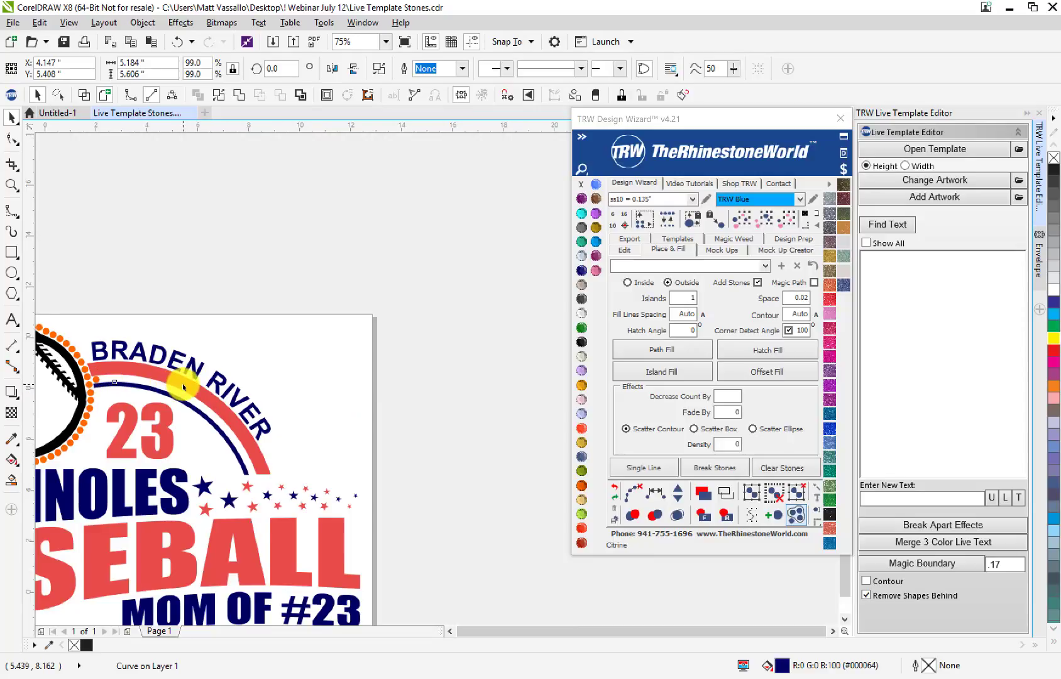
{"action": "scroll", "coordinate": [160, 466], "scroll_direction": "up", "scroll_amount": 3}
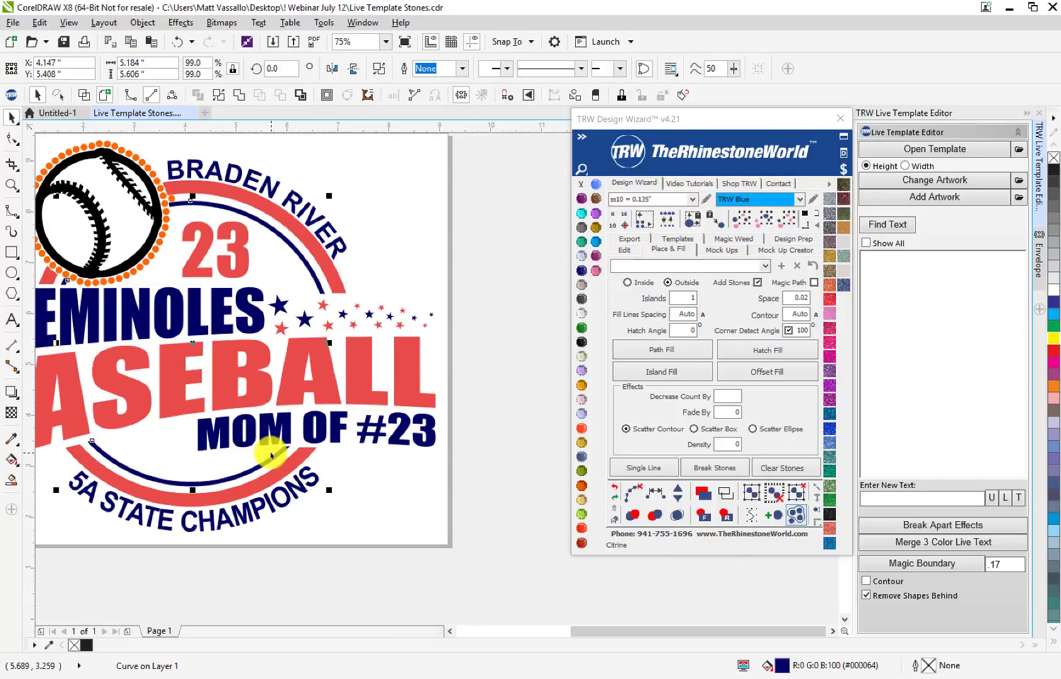
{"action": "scroll", "coordinate": [273, 452], "scroll_direction": "up", "scroll_amount": 2}
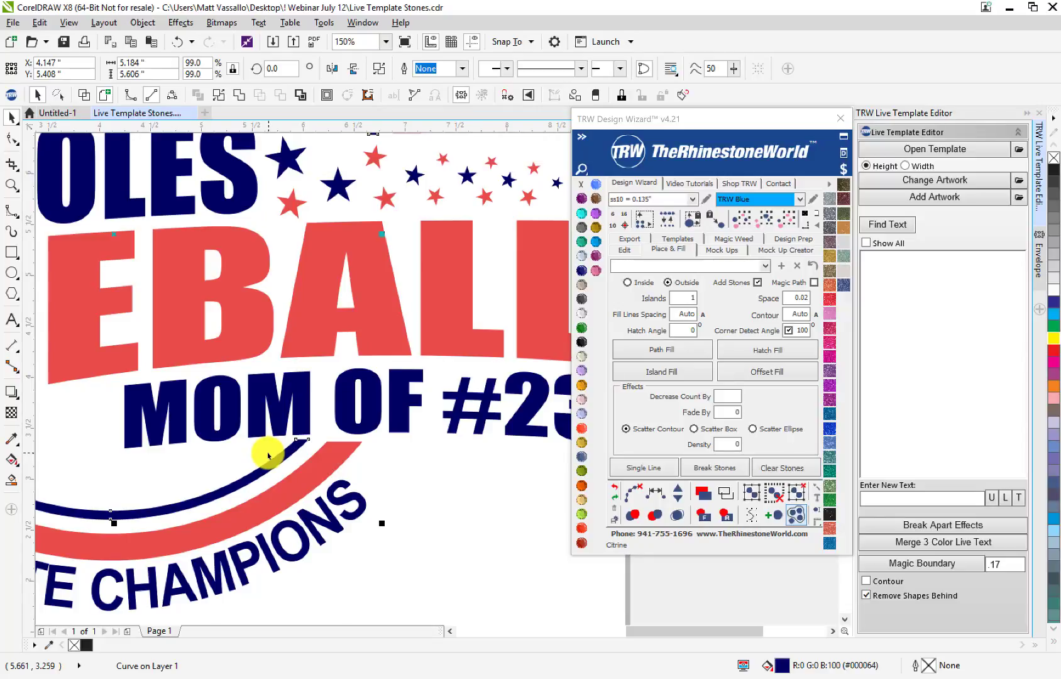
{"action": "scroll", "coordinate": [267, 455], "scroll_direction": "down", "scroll_amount": 2}
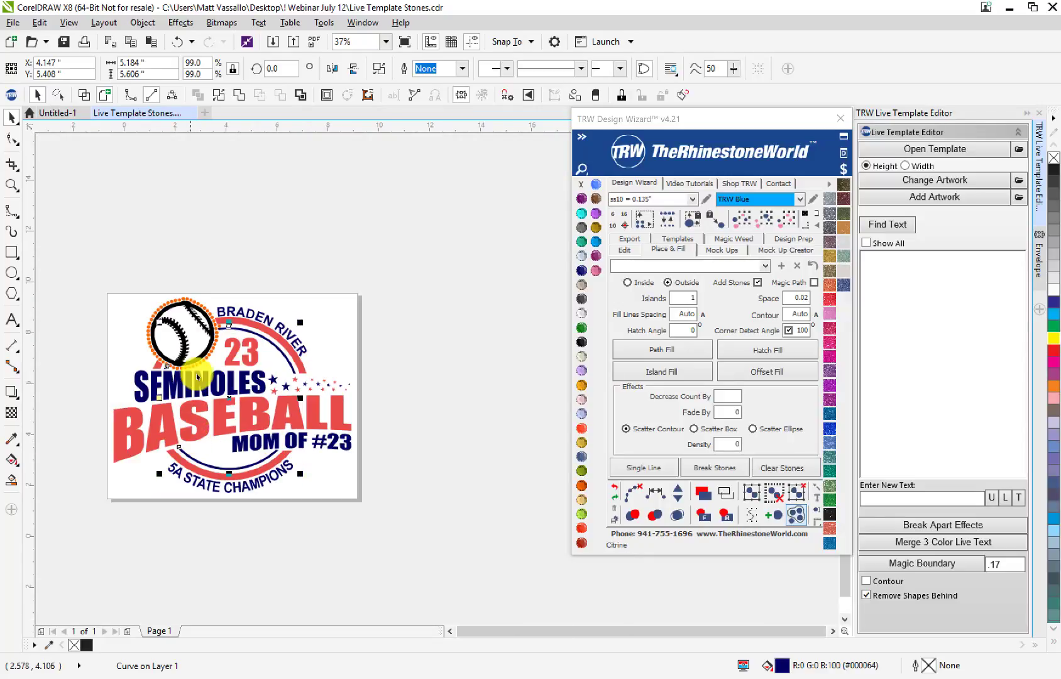
- Check how the loose orange stone fits between the red and navy bands and delete it
{"action": "left_click", "coordinate": [223, 317]}
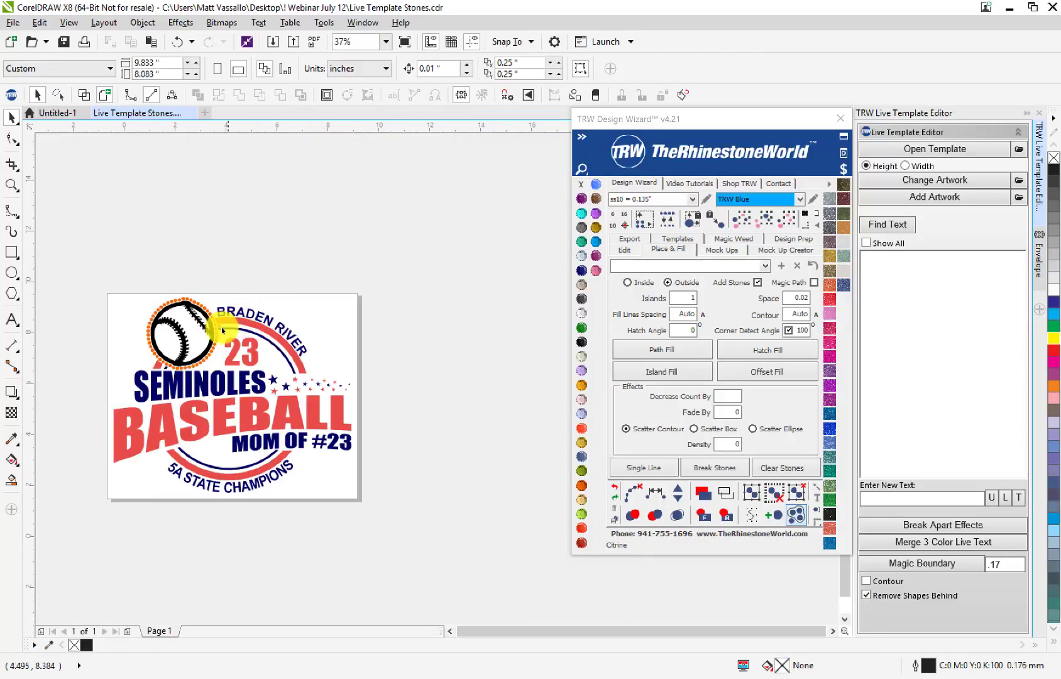
{"action": "scroll", "coordinate": [220, 327], "scroll_direction": "up", "scroll_amount": 3}
{"action": "scroll", "coordinate": [221, 326], "scroll_direction": "up", "scroll_amount": 5}
{"action": "left_click", "coordinate": [185, 310]}
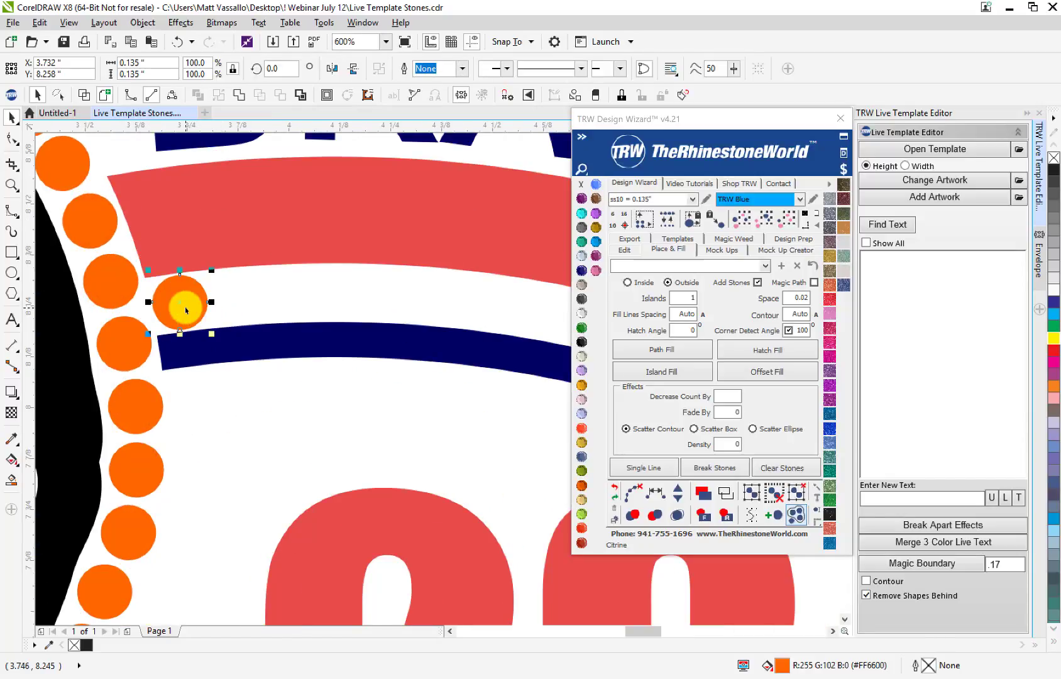
{"action": "scroll", "coordinate": [209, 346], "scroll_direction": "down", "scroll_amount": 6}
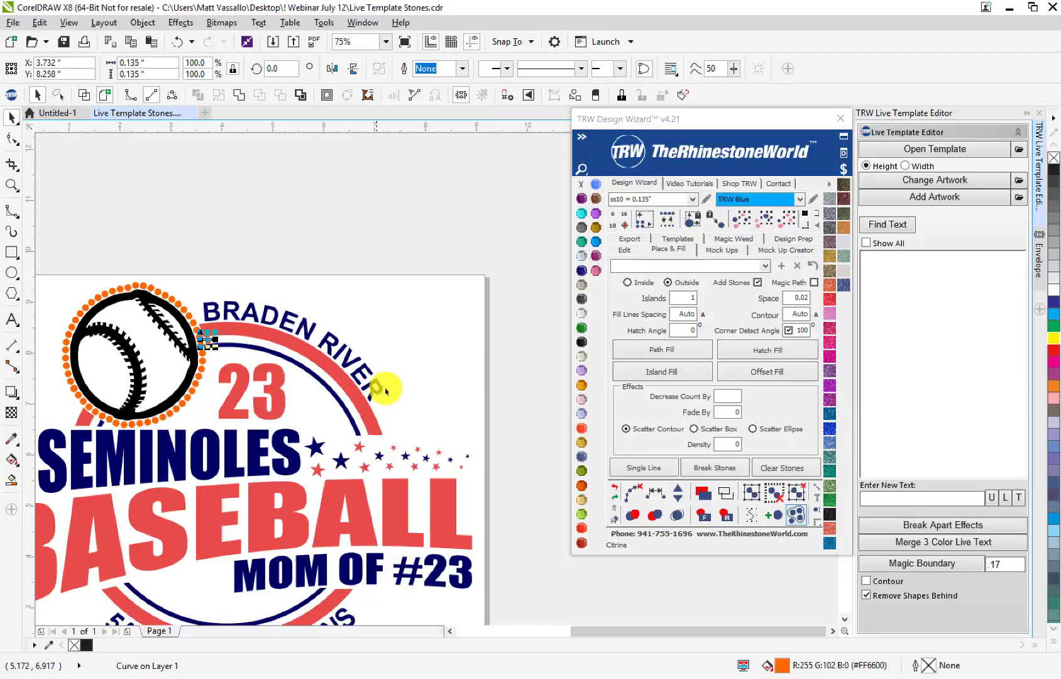
{"action": "left_click", "coordinate": [407, 367]}
{"action": "scroll", "coordinate": [211, 334], "scroll_direction": "up", "scroll_amount": 2}
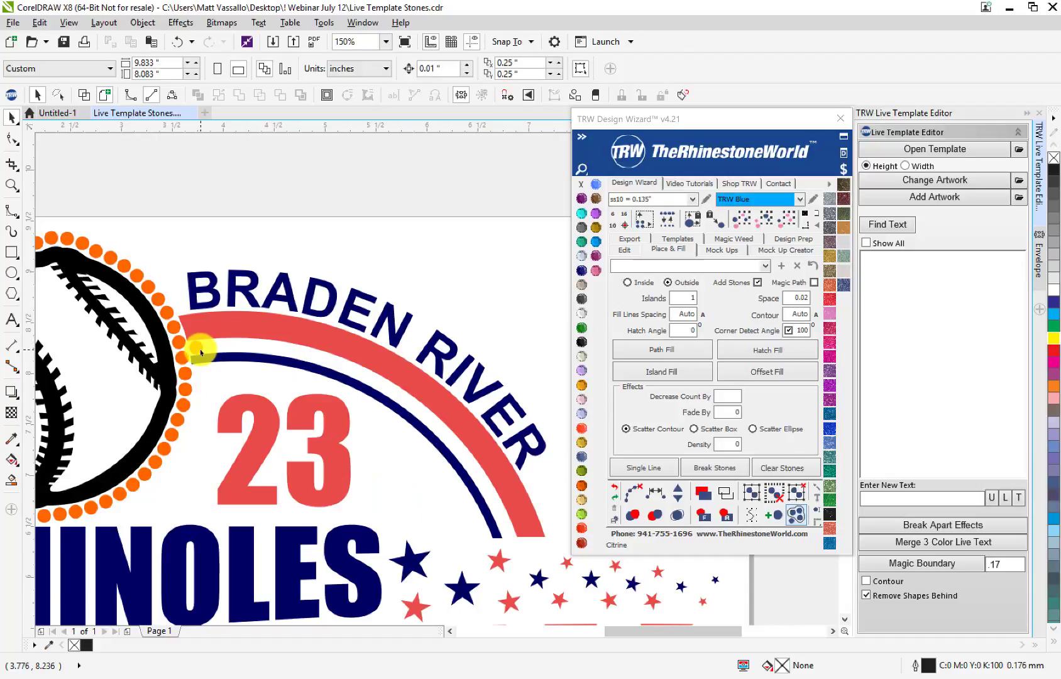
{"action": "left_click", "coordinate": [201, 352]}
{"action": "left_click", "coordinate": [411, 239]}
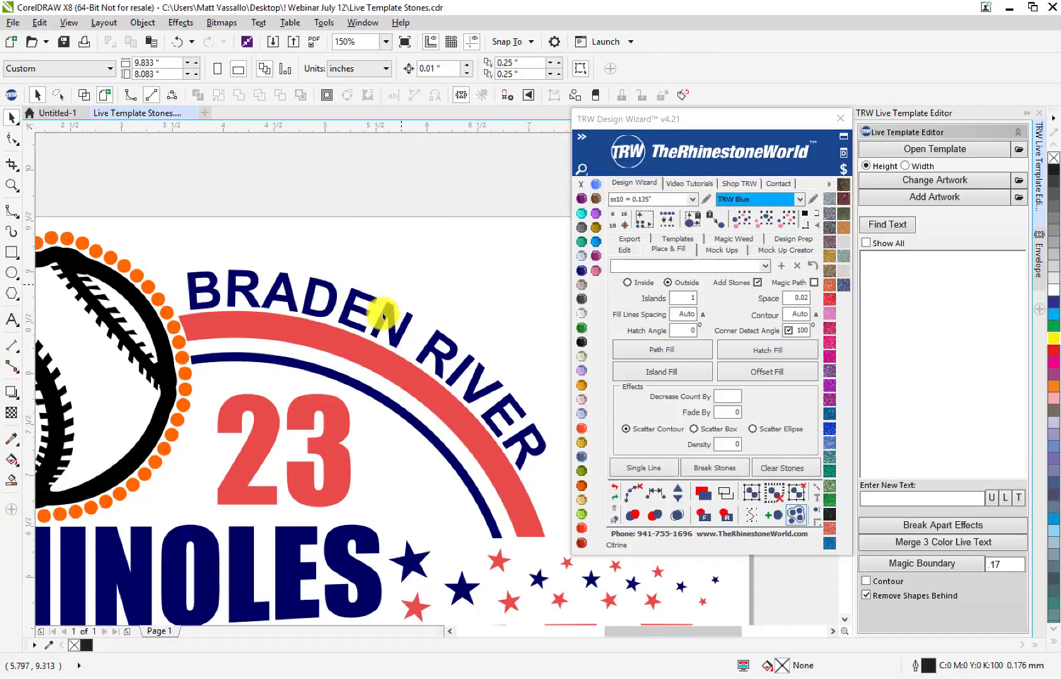
- Surround the navy inner circle band with one outside island of TRW Blue ss10 stones spaced 0.02 and inspect them
{"action": "scroll", "coordinate": [285, 321], "scroll_direction": "down", "scroll_amount": 2}
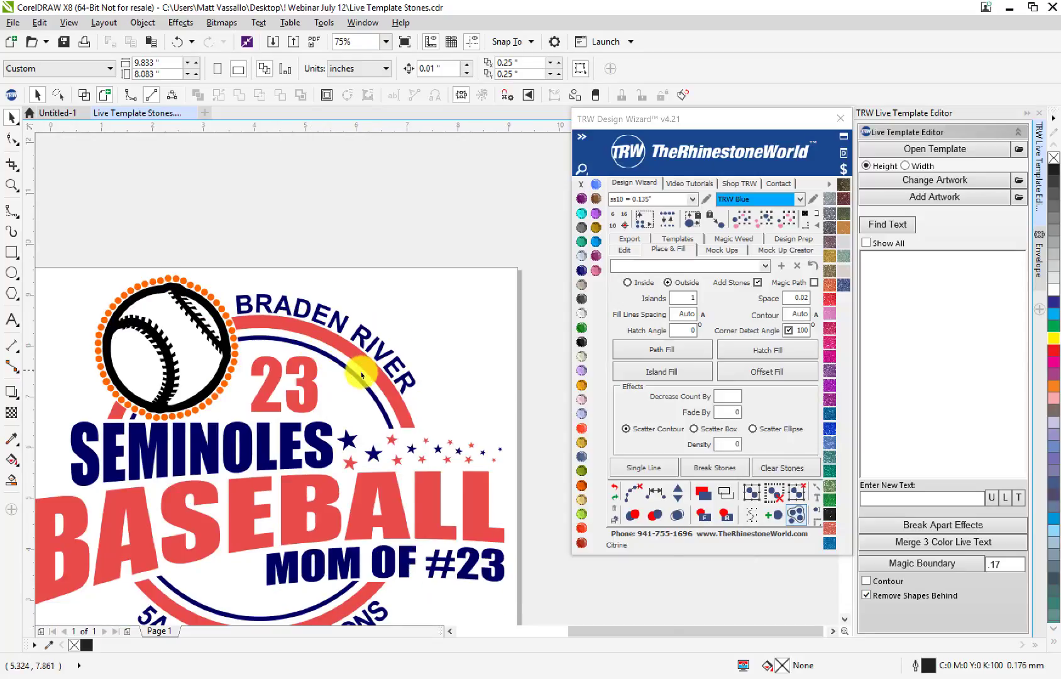
{"action": "scroll", "coordinate": [355, 374], "scroll_direction": "up", "scroll_amount": 2}
{"action": "left_click", "coordinate": [362, 403]}
{"action": "scroll", "coordinate": [362, 400], "scroll_direction": "down", "scroll_amount": 2}
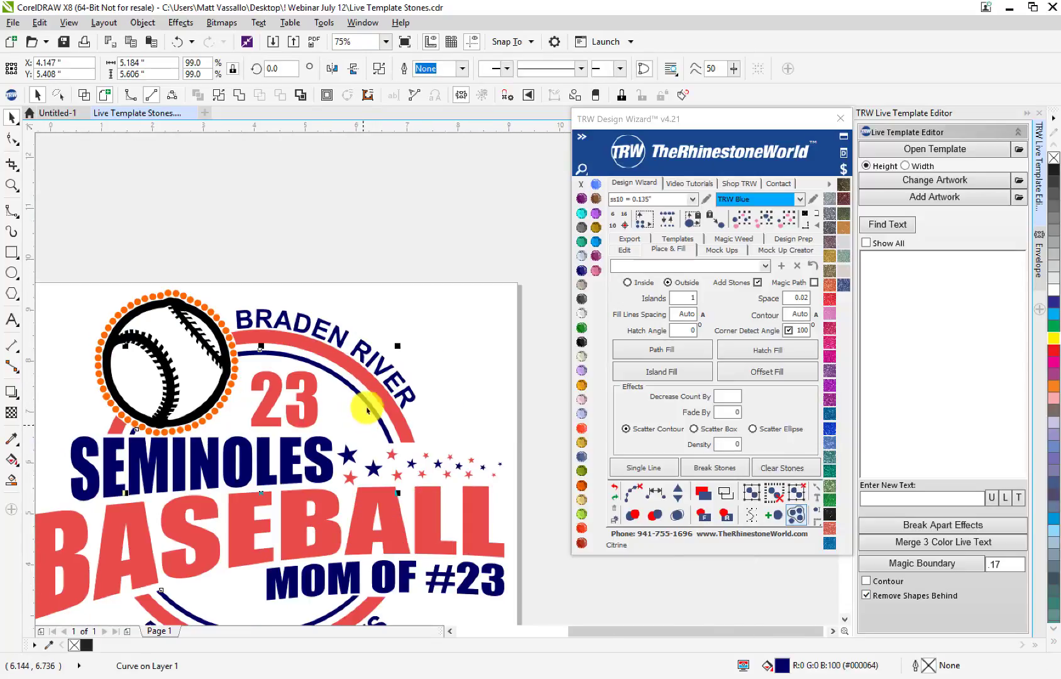
{"action": "scroll", "coordinate": [368, 406], "scroll_direction": "down", "scroll_amount": 1}
{"action": "scroll", "coordinate": [320, 542], "scroll_direction": "up", "scroll_amount": 1}
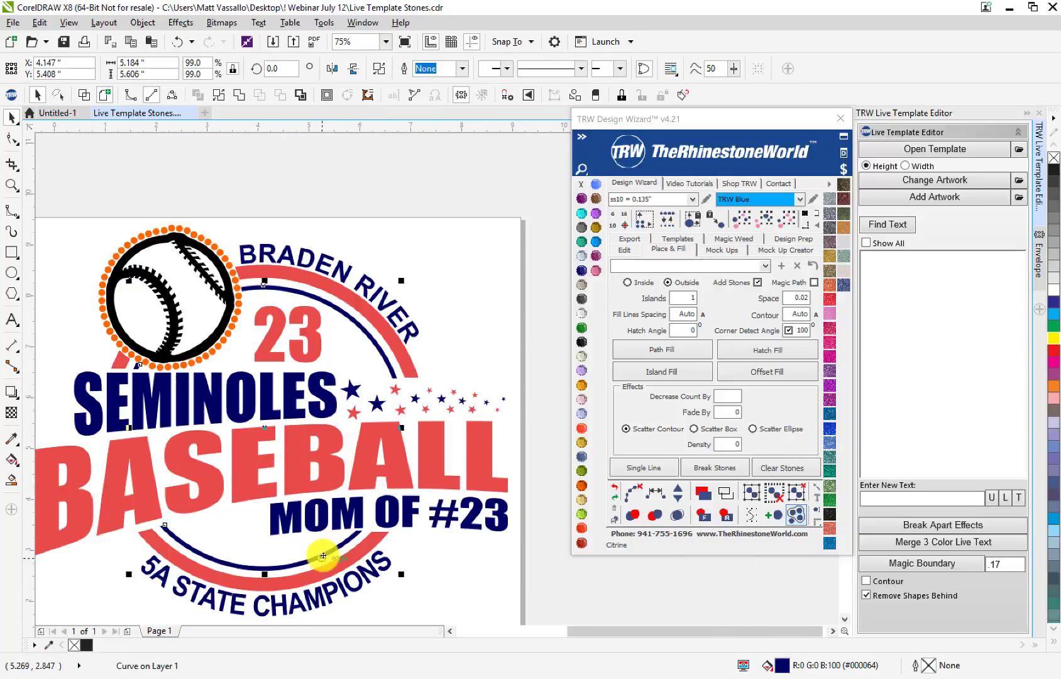
{"action": "scroll", "coordinate": [129, 361], "scroll_direction": "up", "scroll_amount": 2}
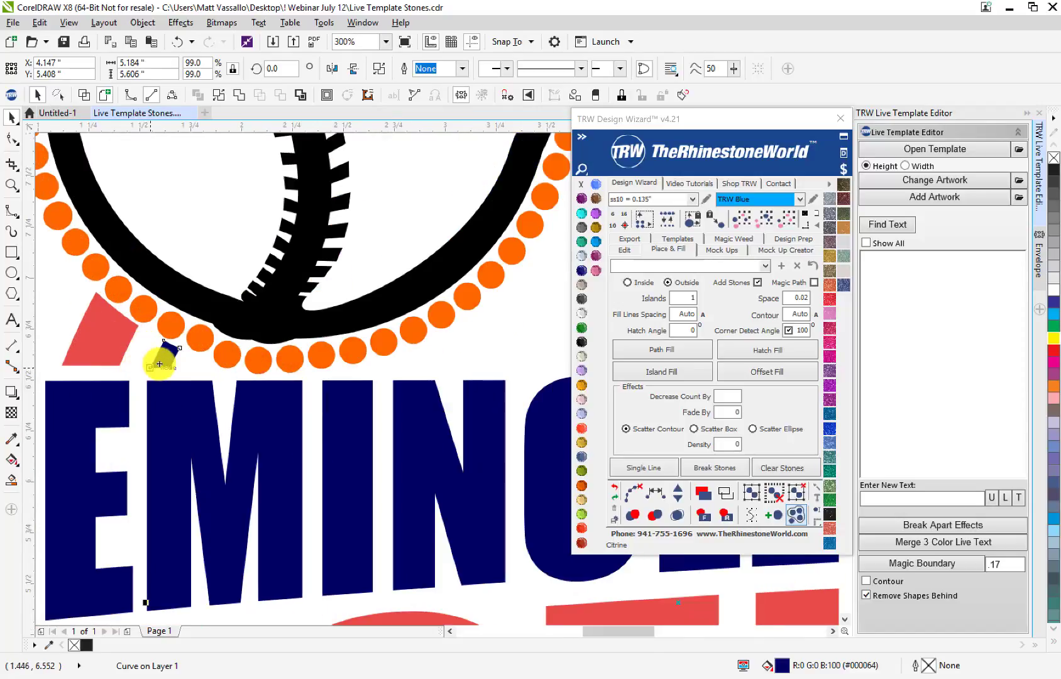
{"action": "scroll", "coordinate": [165, 352], "scroll_direction": "down", "scroll_amount": 2}
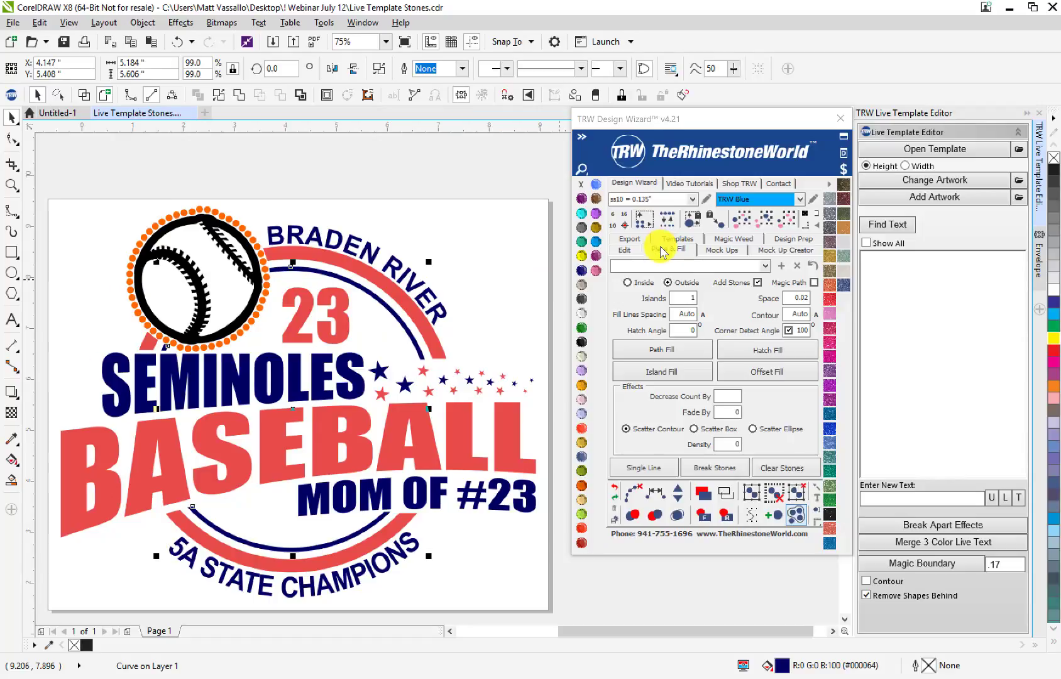
{"action": "left_click", "coordinate": [671, 372]}
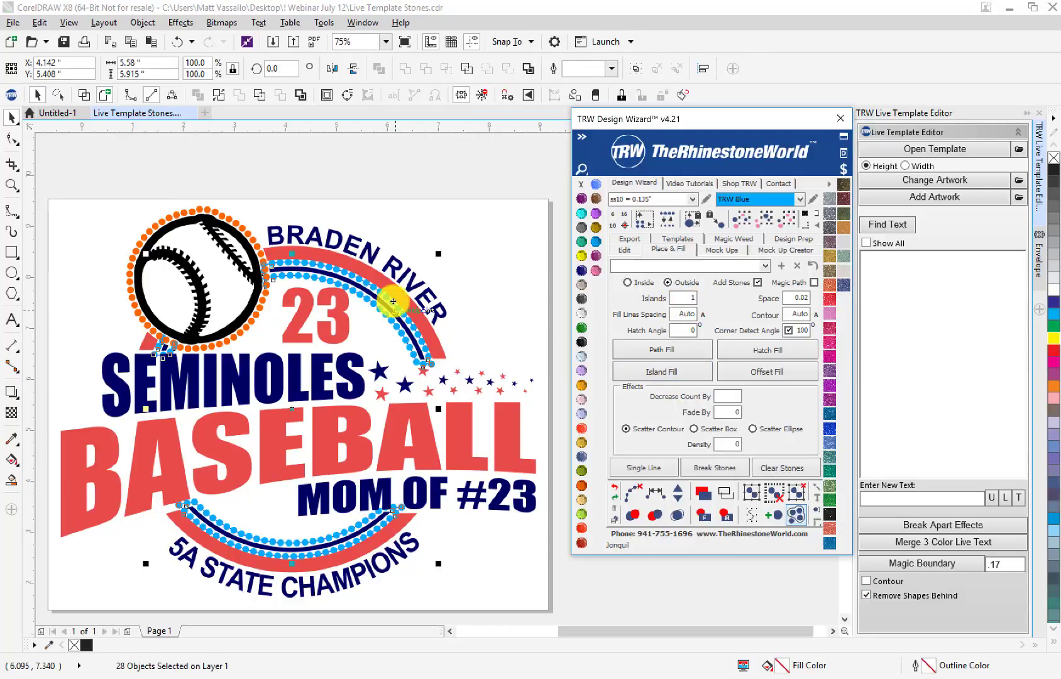
{"action": "scroll", "coordinate": [391, 296], "scroll_direction": "up", "scroll_amount": 3}
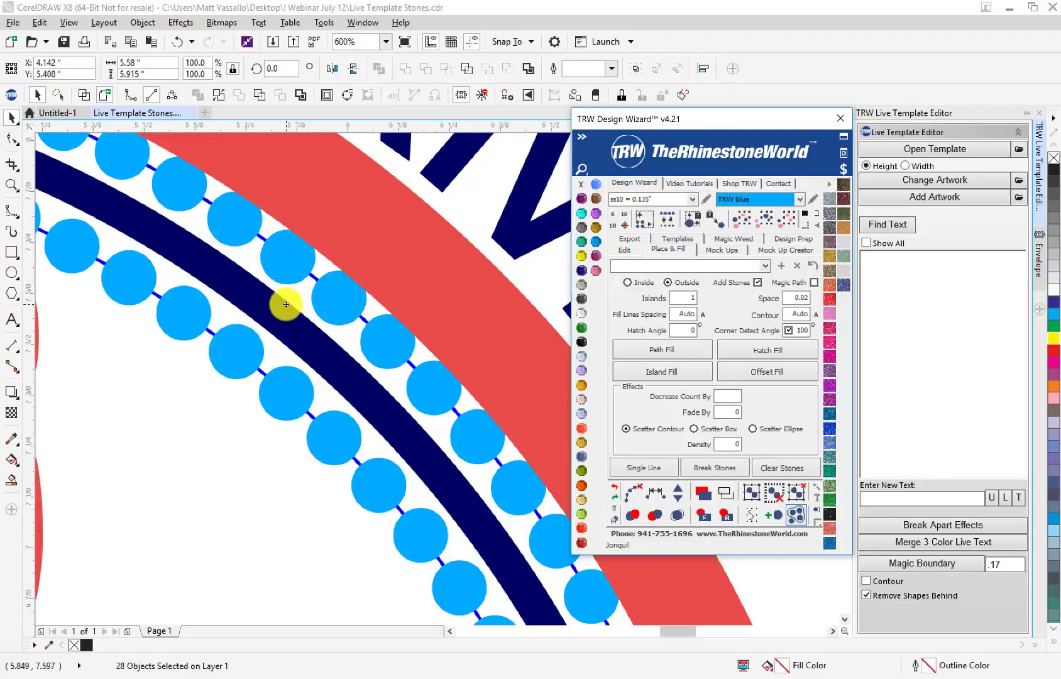
- Inspect the blue stones at both ends of the upper navy band and undo the outside island fill
{"action": "scroll", "coordinate": [286, 307], "scroll_direction": "down", "scroll_amount": 2}
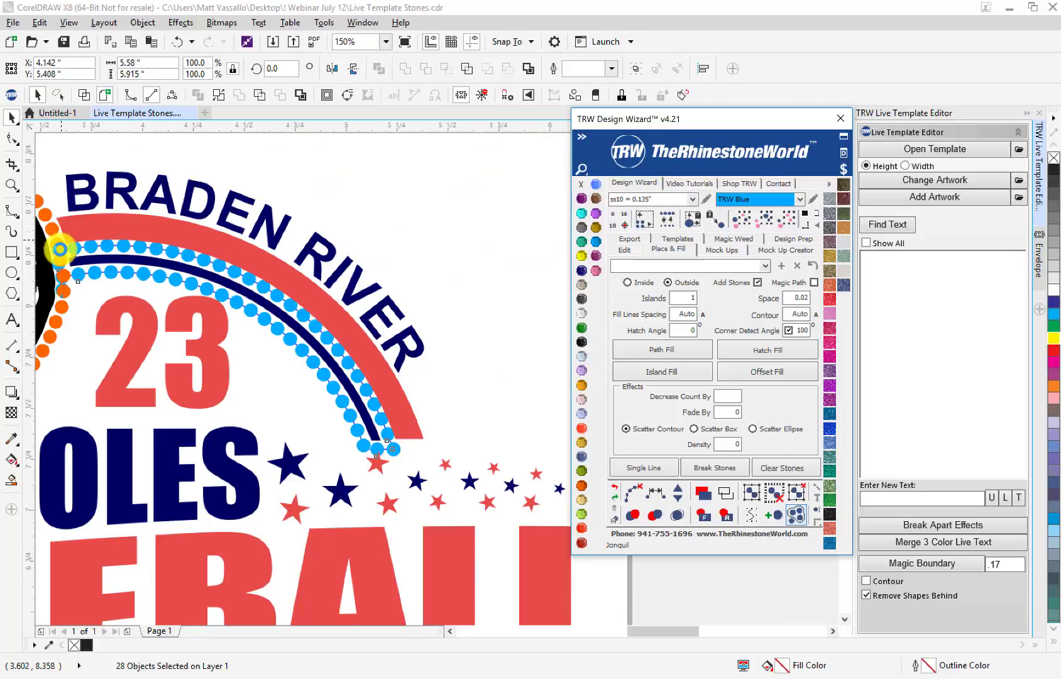
{"action": "scroll", "coordinate": [59, 250], "scroll_direction": "up", "scroll_amount": 2}
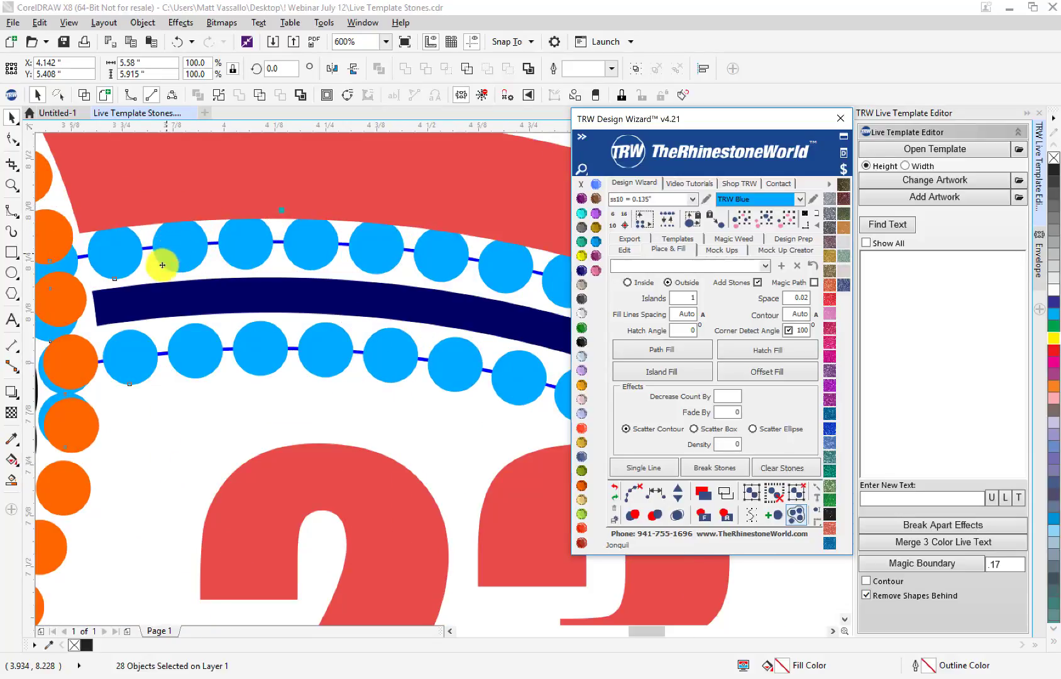
{"action": "scroll", "coordinate": [277, 402], "scroll_direction": "down", "scroll_amount": 1}
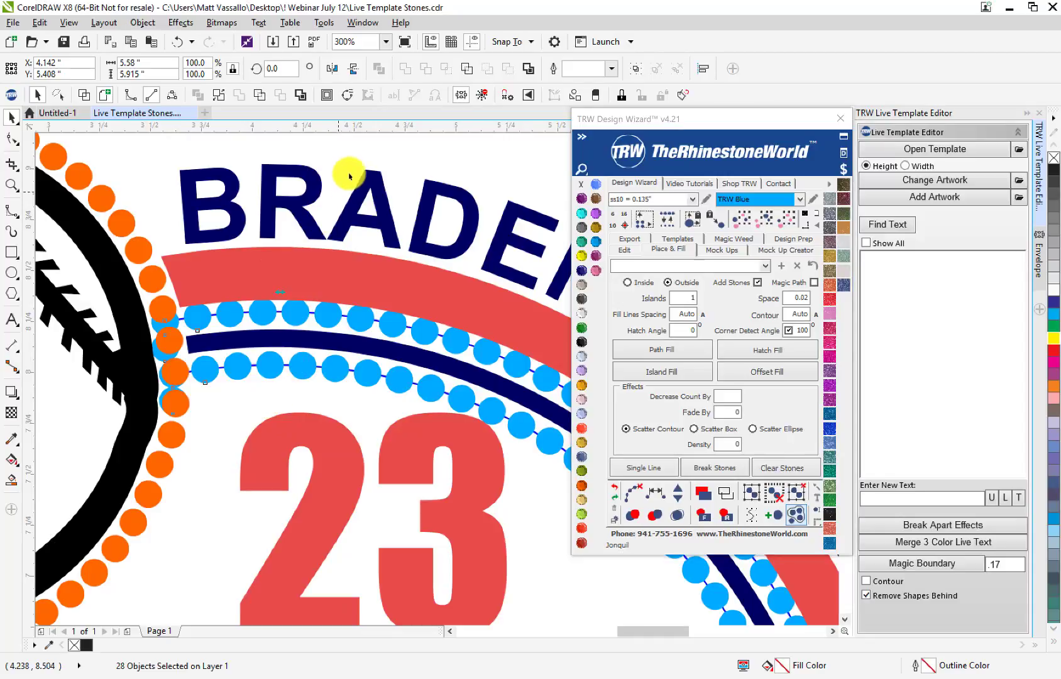
{"action": "key", "text": "ctrl+z"}
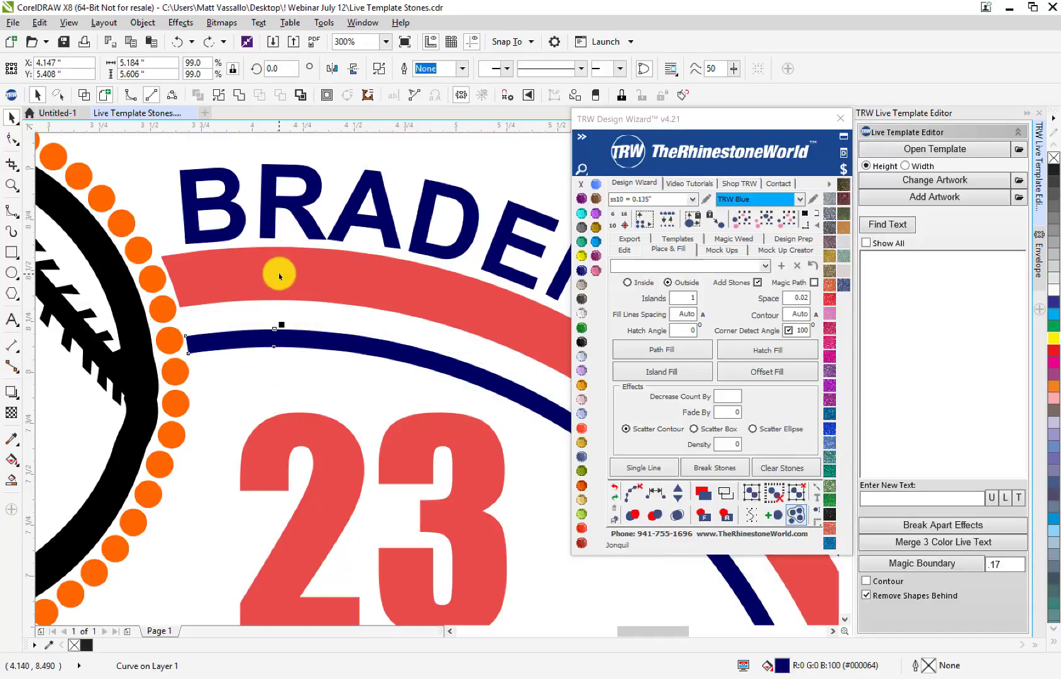
- Try an orange stone from the baseball outline in the gap between the red and navy bands and undo its move
{"action": "scroll", "coordinate": [171, 340], "scroll_direction": "up", "scroll_amount": 1}
{"action": "left_click", "coordinate": [174, 350]}
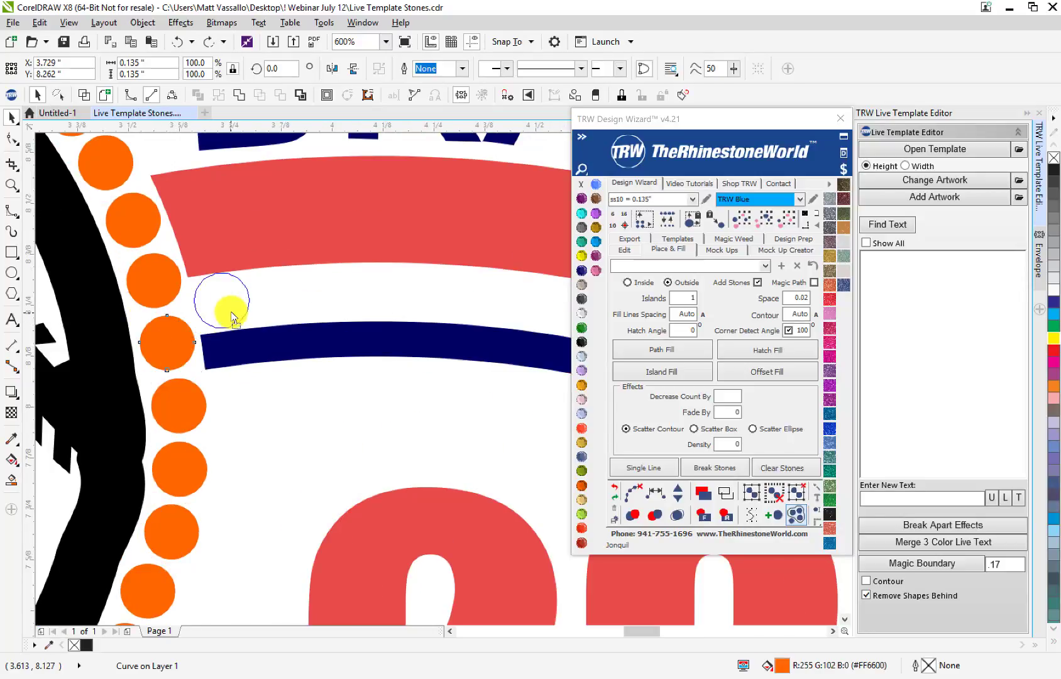
{"action": "left_click_drag", "start_coordinate": [234, 321], "coordinate": [232, 314]}
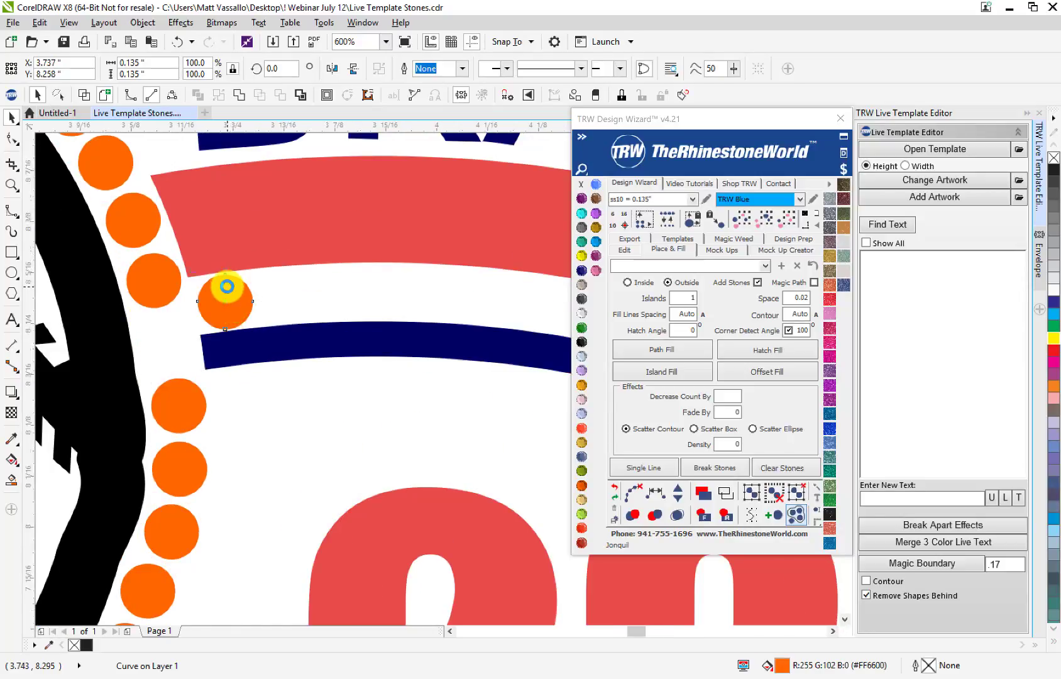
{"action": "scroll", "coordinate": [228, 290], "scroll_direction": "up", "scroll_amount": 1}
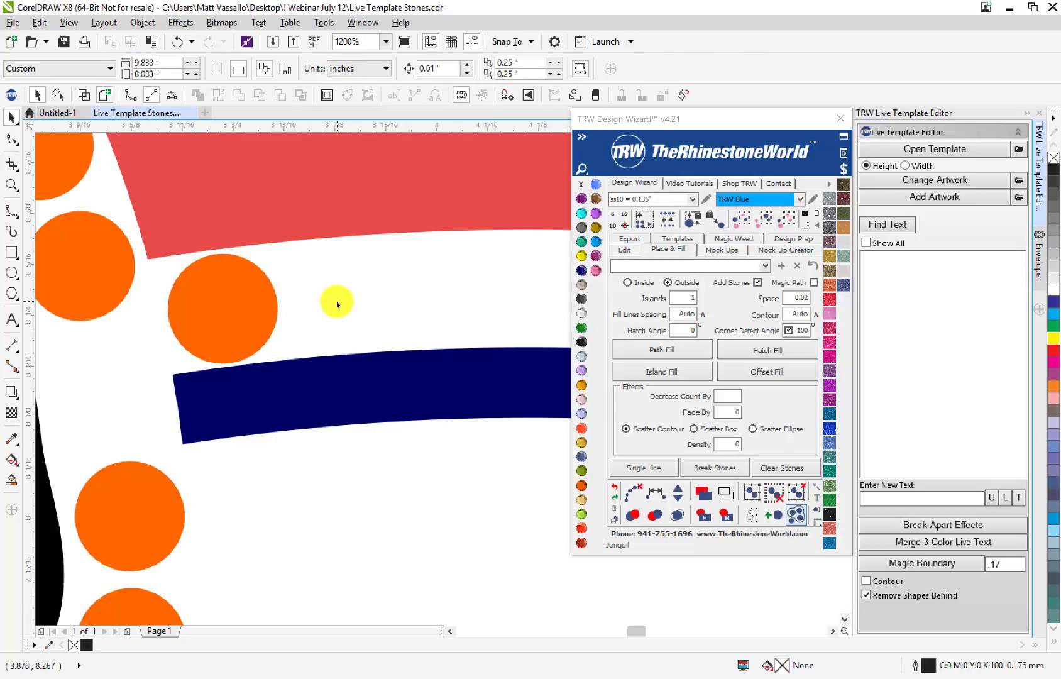
{"action": "key", "text": "ctrl+z"}
{"action": "scroll", "coordinate": [184, 373], "scroll_direction": "down", "scroll_amount": 4}
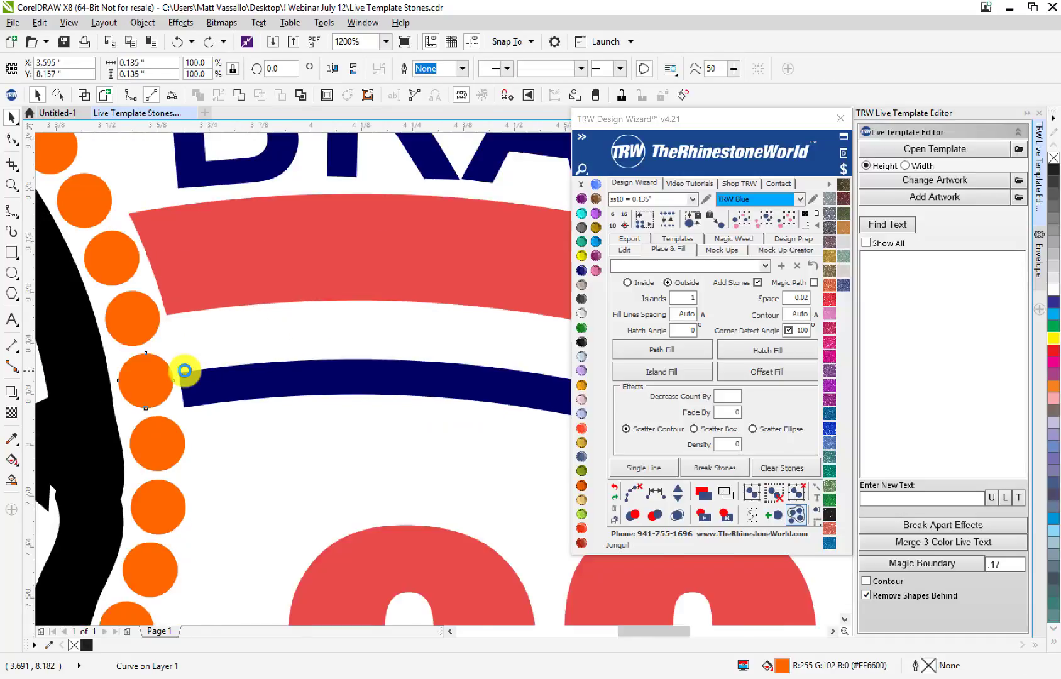
- Try an outside island of TRW Blue stones around the navy band with the contour set to .09, check it against the red band and undo it
{"action": "scroll", "coordinate": [303, 406], "scroll_direction": "up", "scroll_amount": 1}
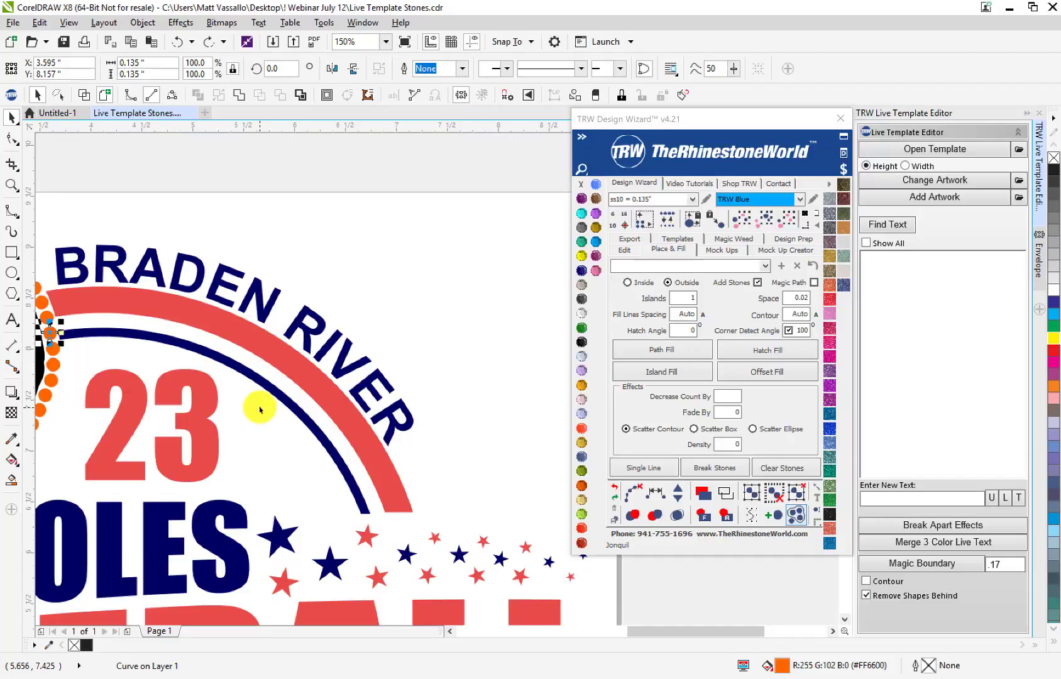
{"action": "left_click", "coordinate": [285, 401]}
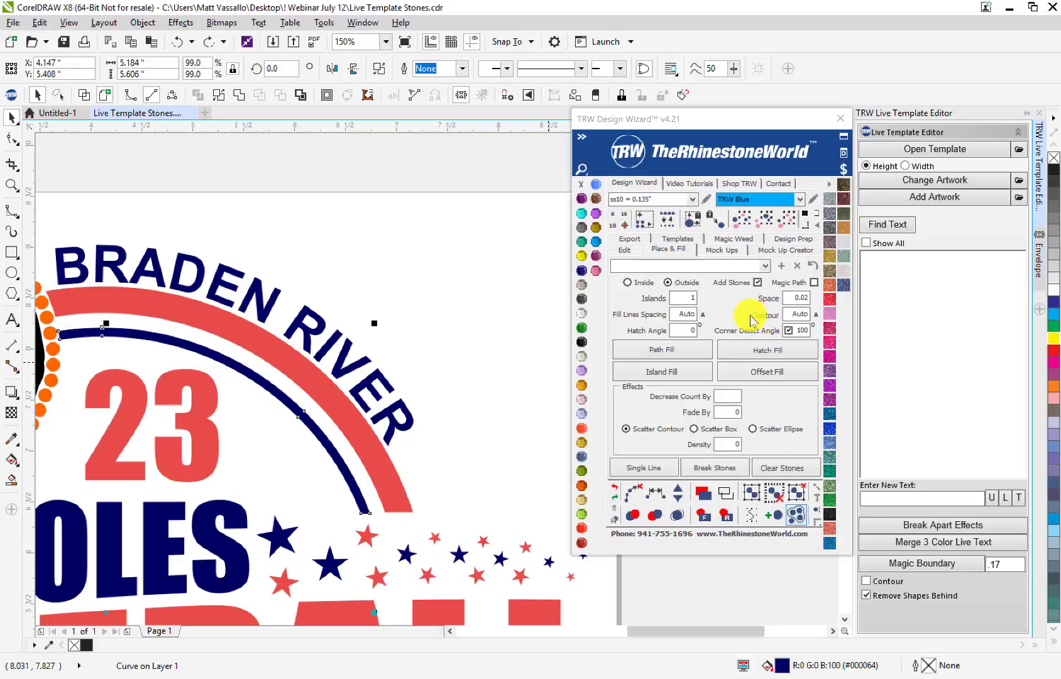
{"action": "left_click", "coordinate": [787, 317]}
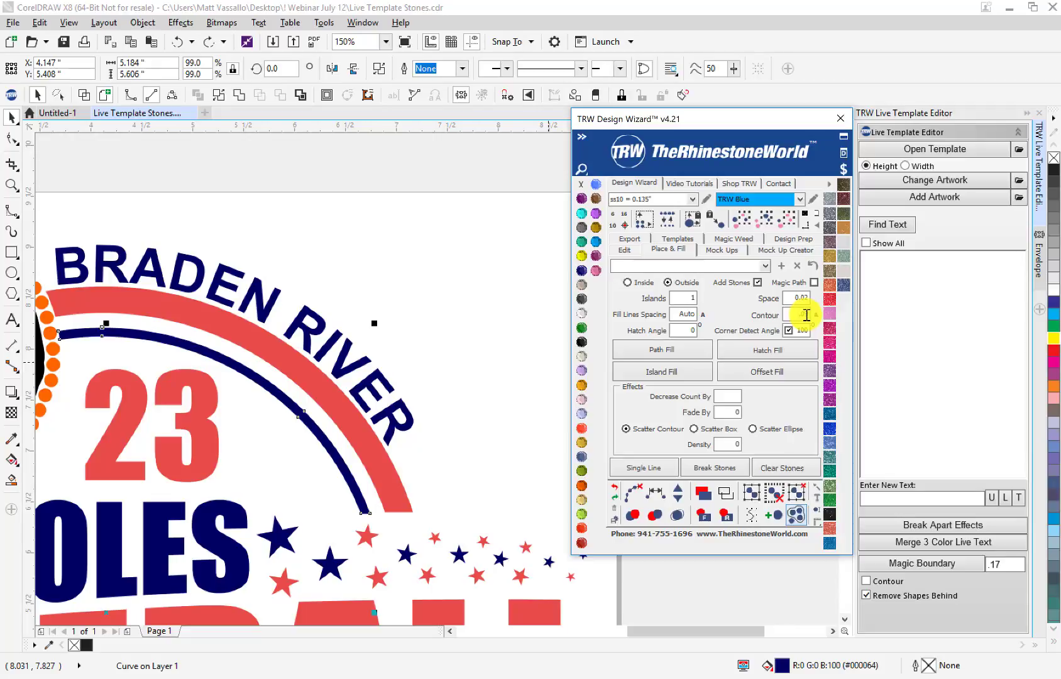
{"action": "left_click", "coordinate": [676, 372]}
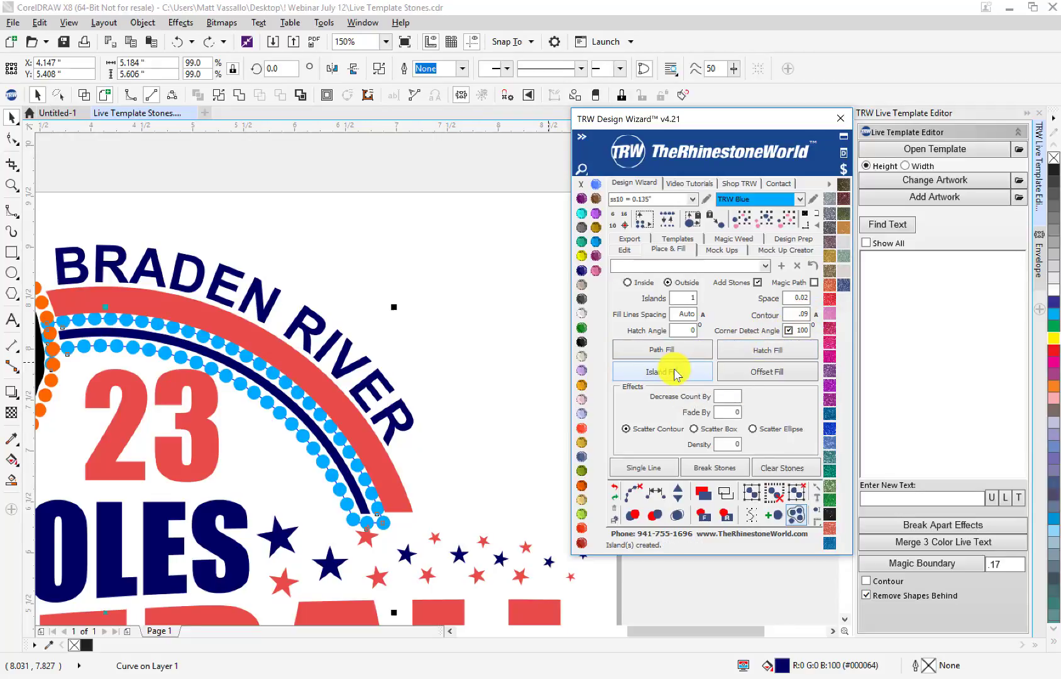
{"action": "scroll", "coordinate": [317, 393], "scroll_direction": "up", "scroll_amount": 4}
{"action": "scroll", "coordinate": [317, 393], "scroll_direction": "up", "scroll_amount": 2}
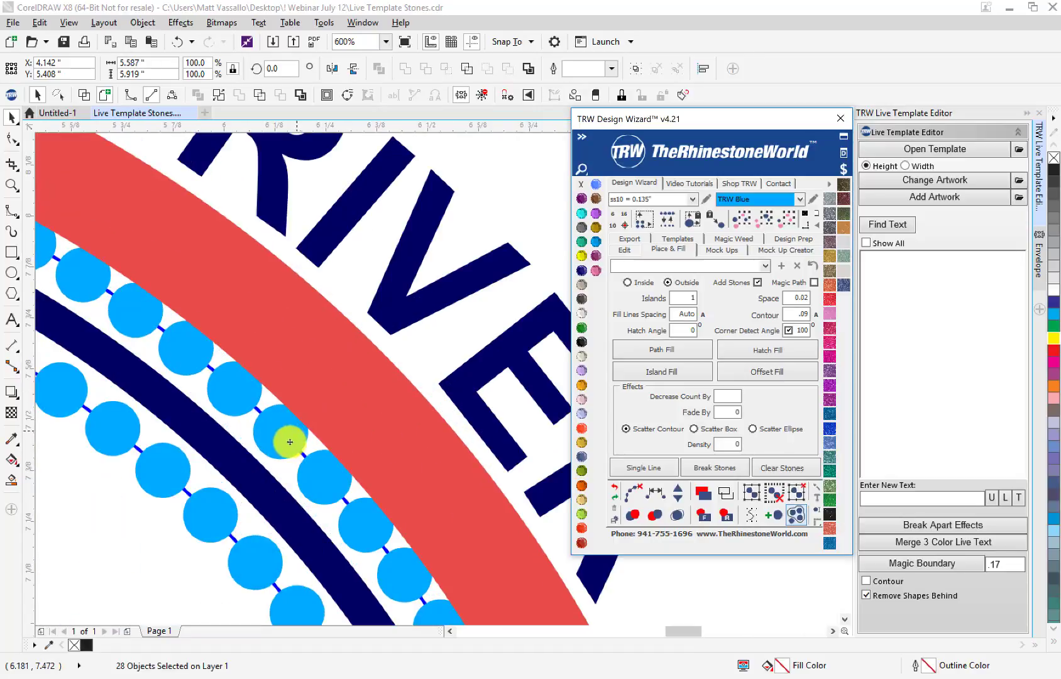
{"action": "left_click", "coordinate": [415, 365]}
{"action": "key", "text": "ctrl+z"}
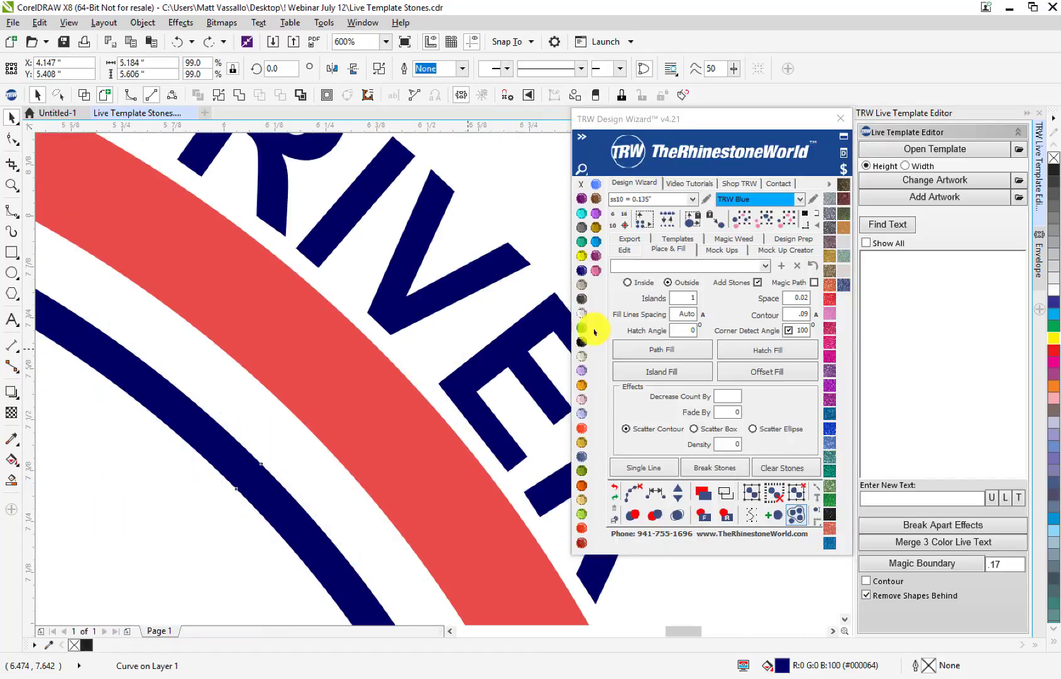
- Try the island fill around the navy band with a contour of .07, check the gap to the red band and undo it
{"action": "left_click", "coordinate": [808, 316]}
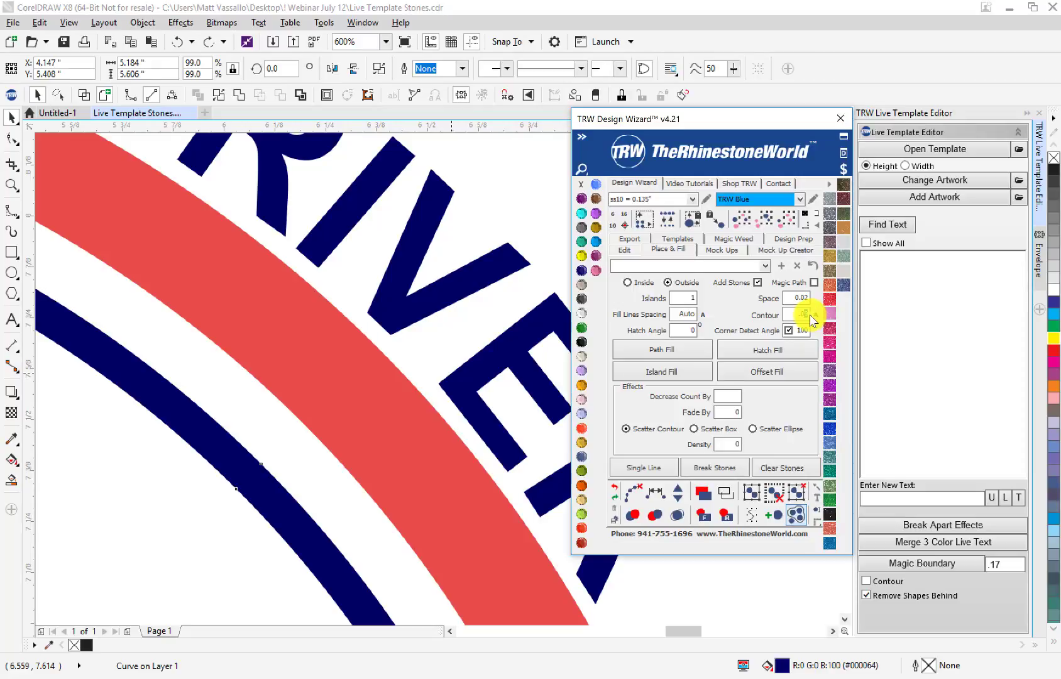
{"action": "left_click", "coordinate": [689, 370]}
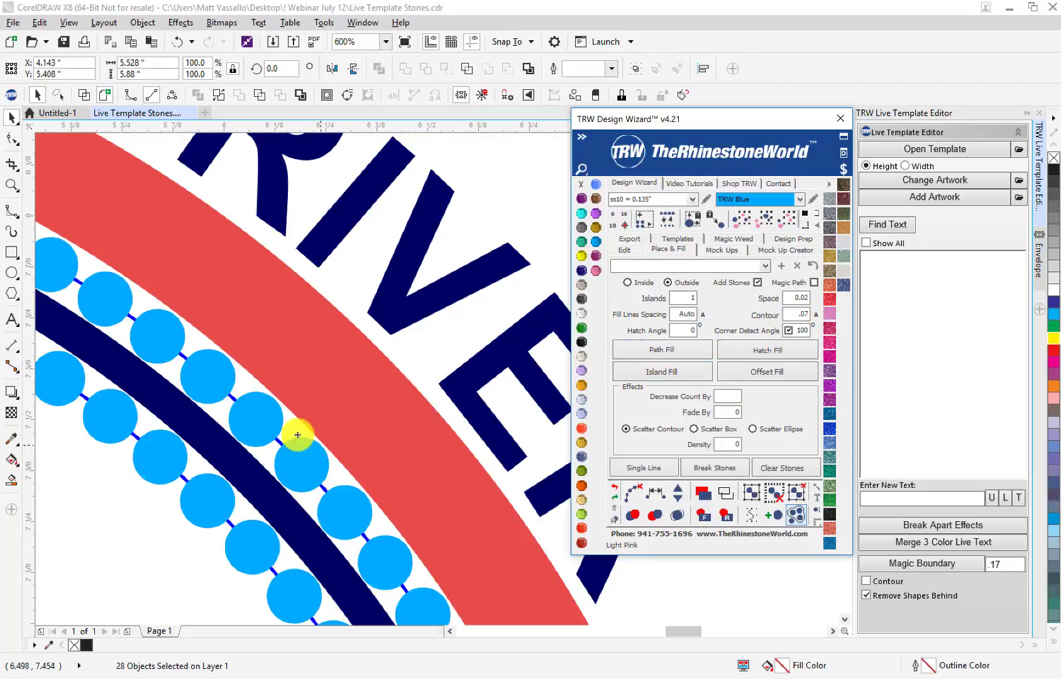
{"action": "scroll", "coordinate": [272, 428], "scroll_direction": "up", "scroll_amount": 1}
{"action": "scroll", "coordinate": [262, 421], "scroll_direction": "up", "scroll_amount": 1}
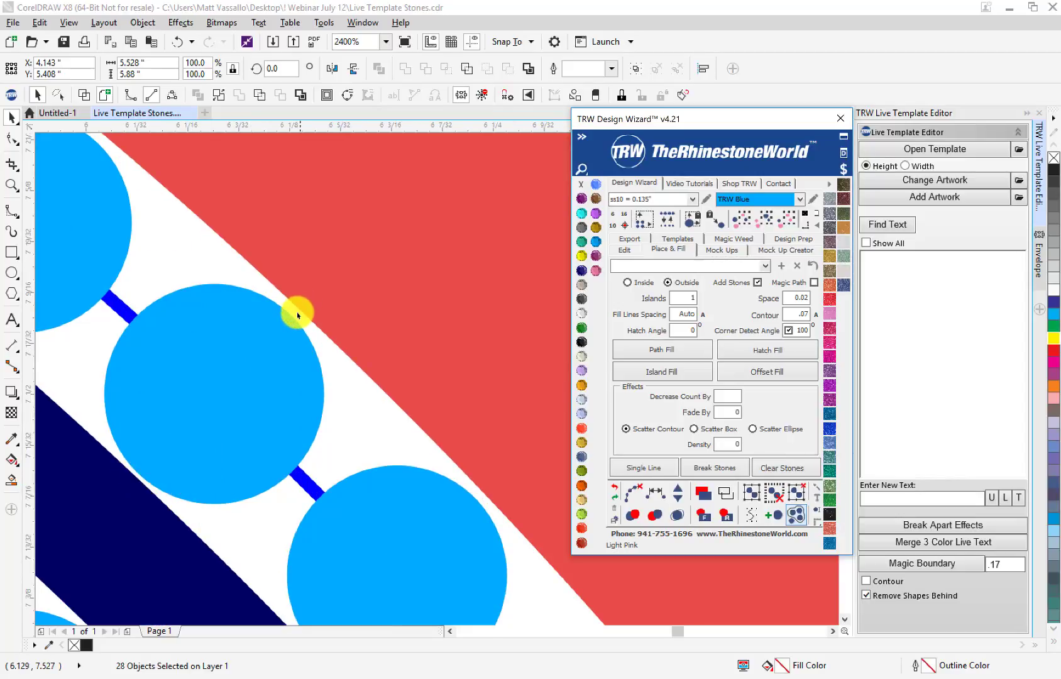
{"action": "scroll", "coordinate": [318, 328], "scroll_direction": "down", "scroll_amount": 2}
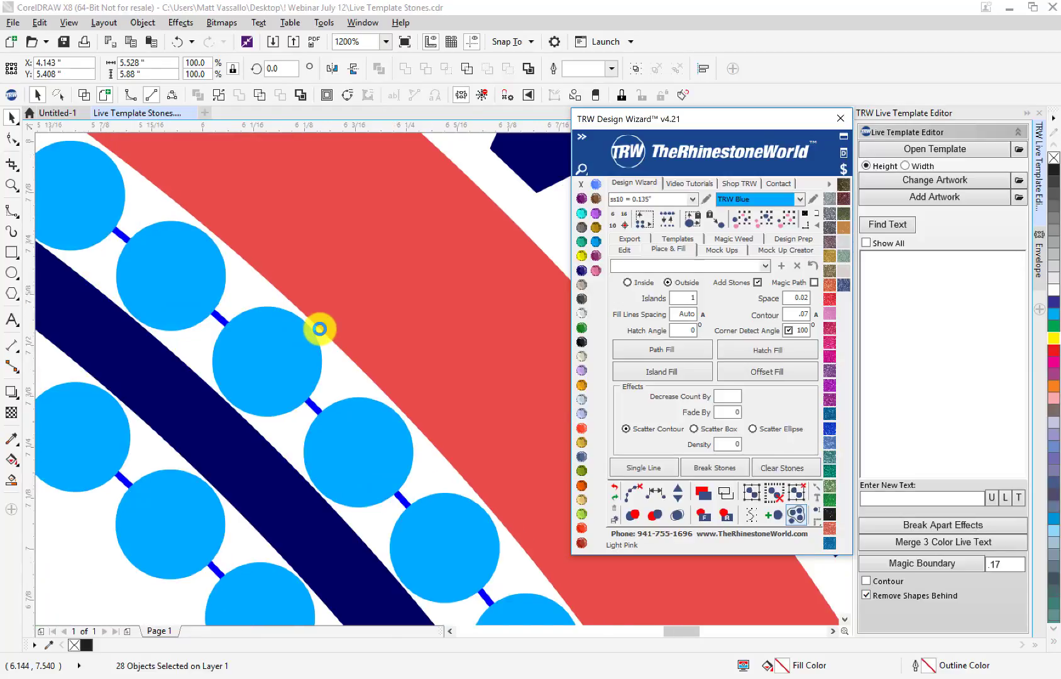
{"action": "scroll", "coordinate": [317, 326], "scroll_direction": "down", "scroll_amount": 2}
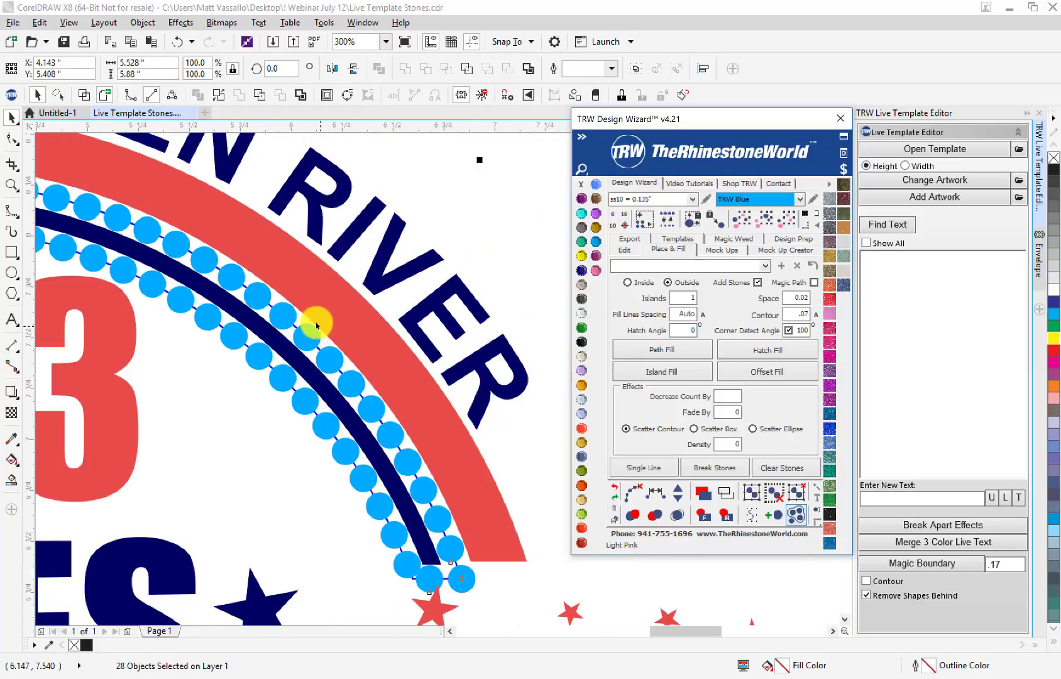
{"action": "left_click", "coordinate": [505, 269]}
{"action": "key", "text": "ctrl+z"}
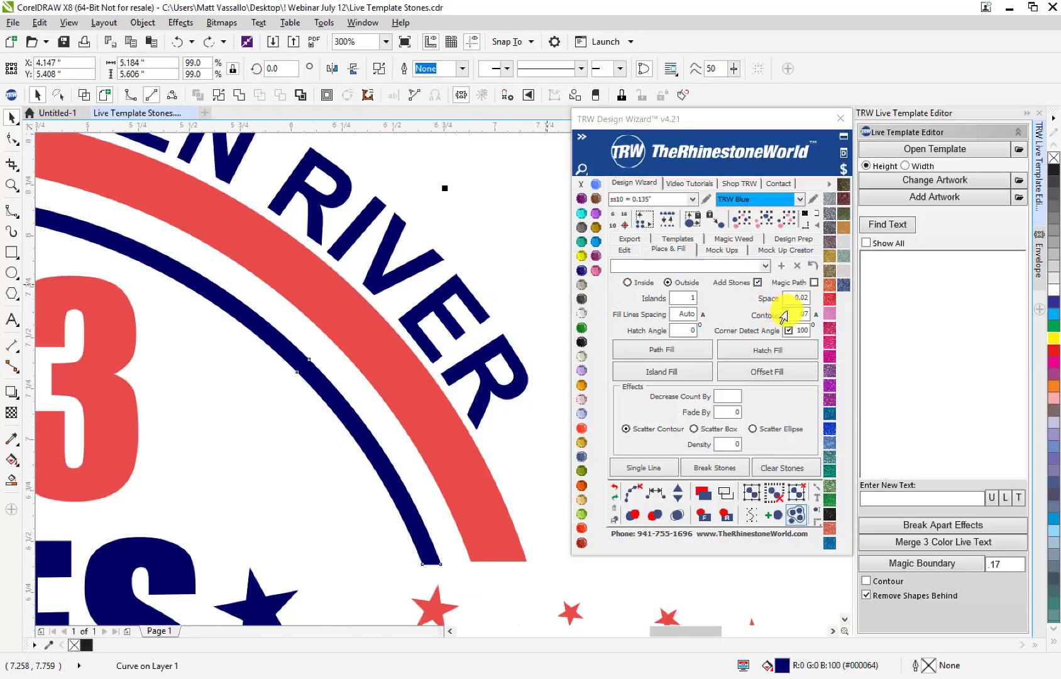
- Surround the navy band with one outside island of TRW Blue ss10 stones using a contour of .073 and check their clearance
{"action": "left_click", "coordinate": [807, 315]}
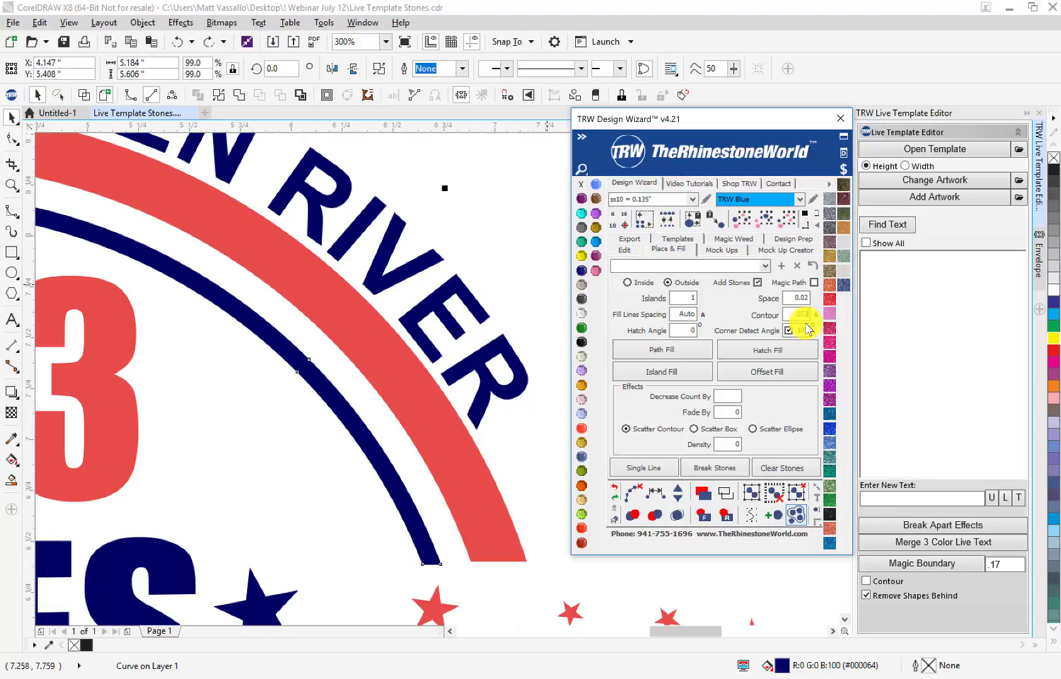
{"action": "left_click", "coordinate": [678, 376]}
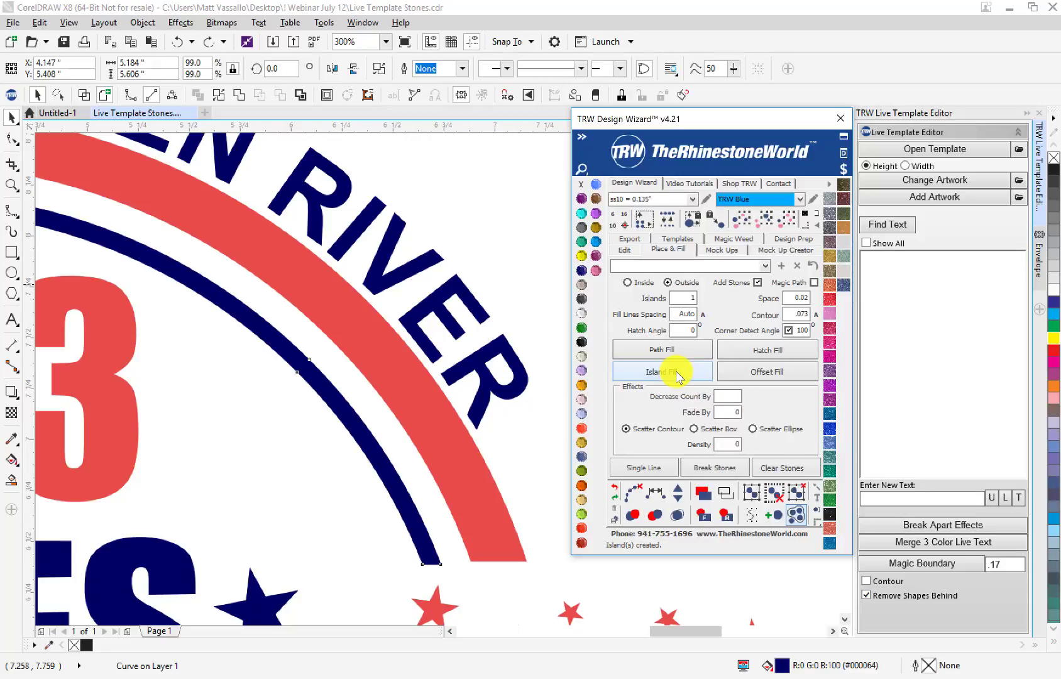
{"action": "scroll", "coordinate": [315, 402], "scroll_direction": "up", "scroll_amount": 5}
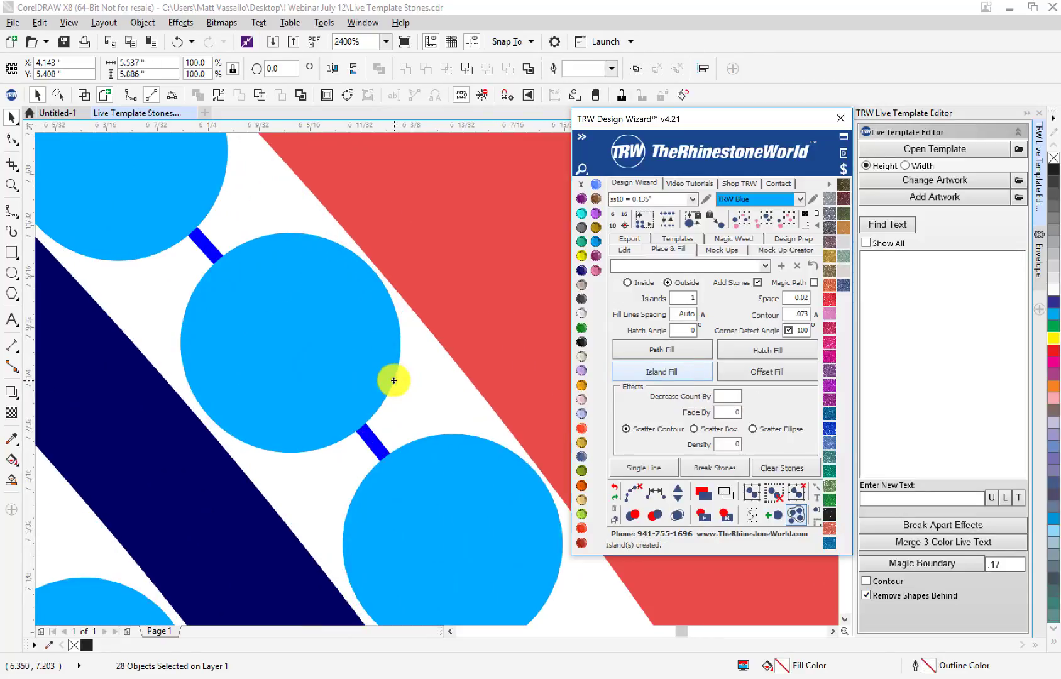
{"action": "scroll", "coordinate": [393, 380], "scroll_direction": "down", "scroll_amount": 3}
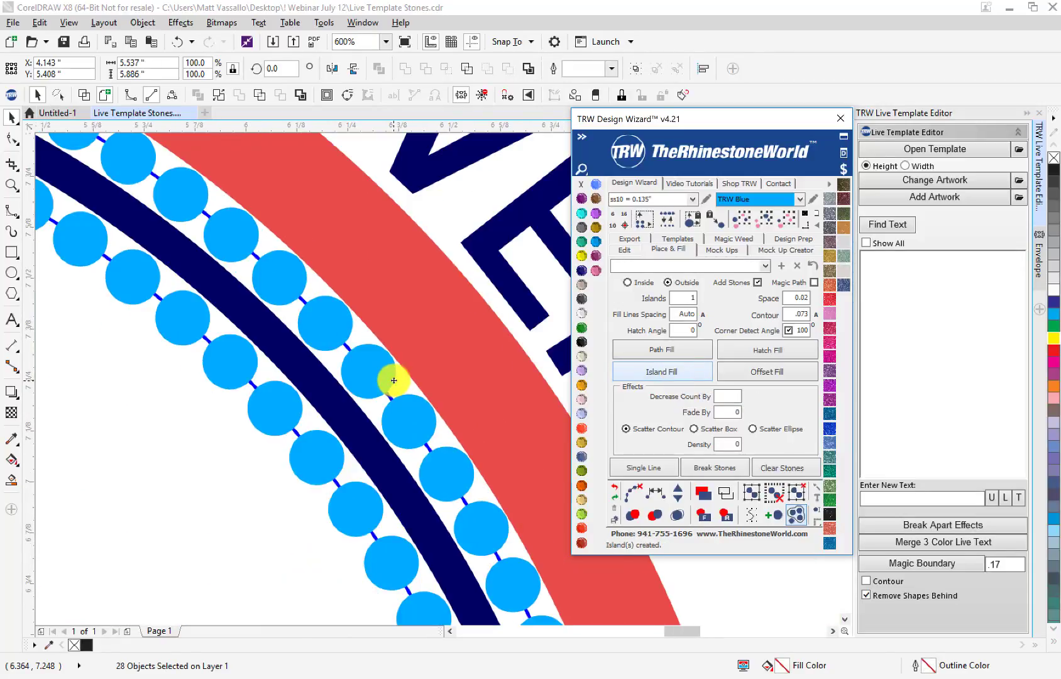
{"action": "scroll", "coordinate": [394, 380], "scroll_direction": "down", "scroll_amount": 1}
{"action": "scroll", "coordinate": [394, 381], "scroll_direction": "down", "scroll_amount": 2}
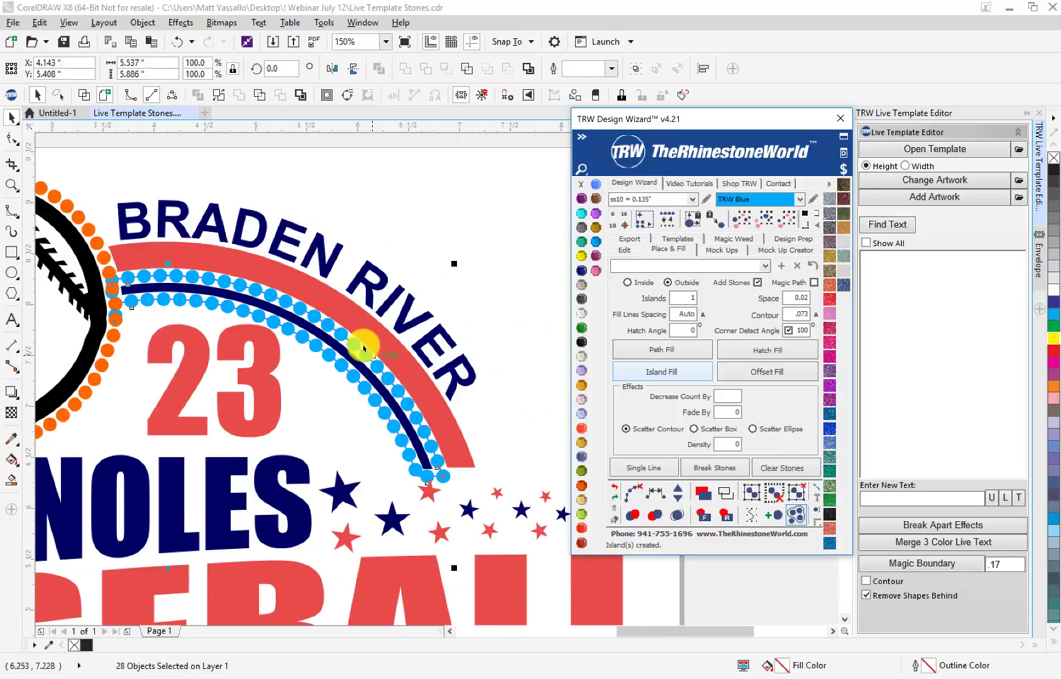
{"action": "scroll", "coordinate": [343, 328], "scroll_direction": "down", "scroll_amount": 1}
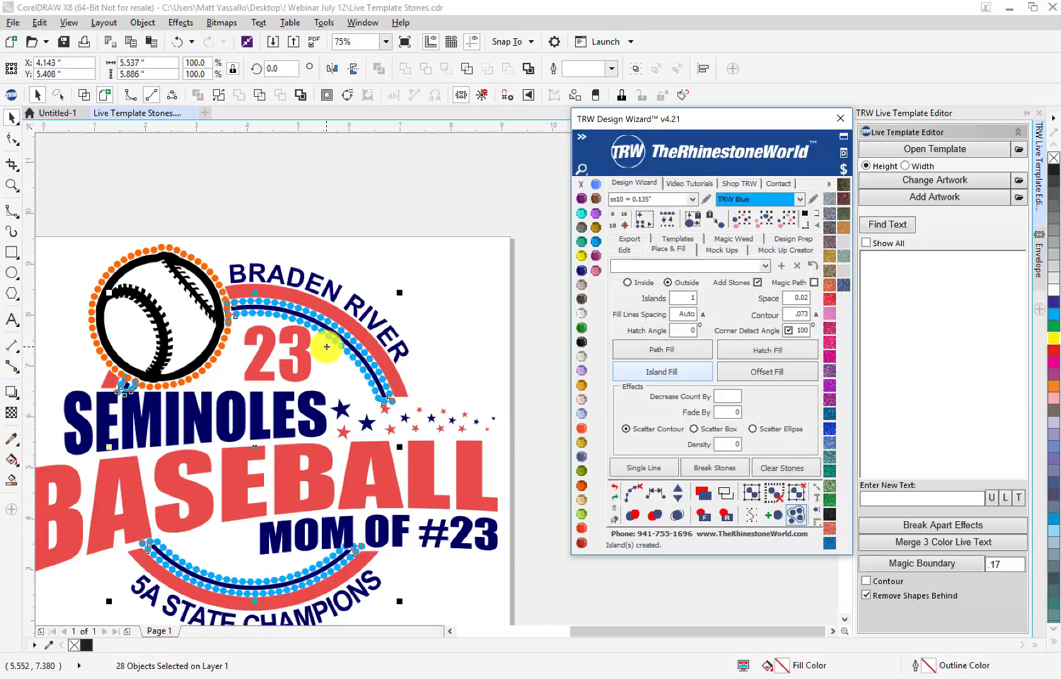
- Select the entire design and break the blue island stones free from their connecting paths
{"action": "scroll", "coordinate": [327, 346], "scroll_direction": "down", "scroll_amount": 2}
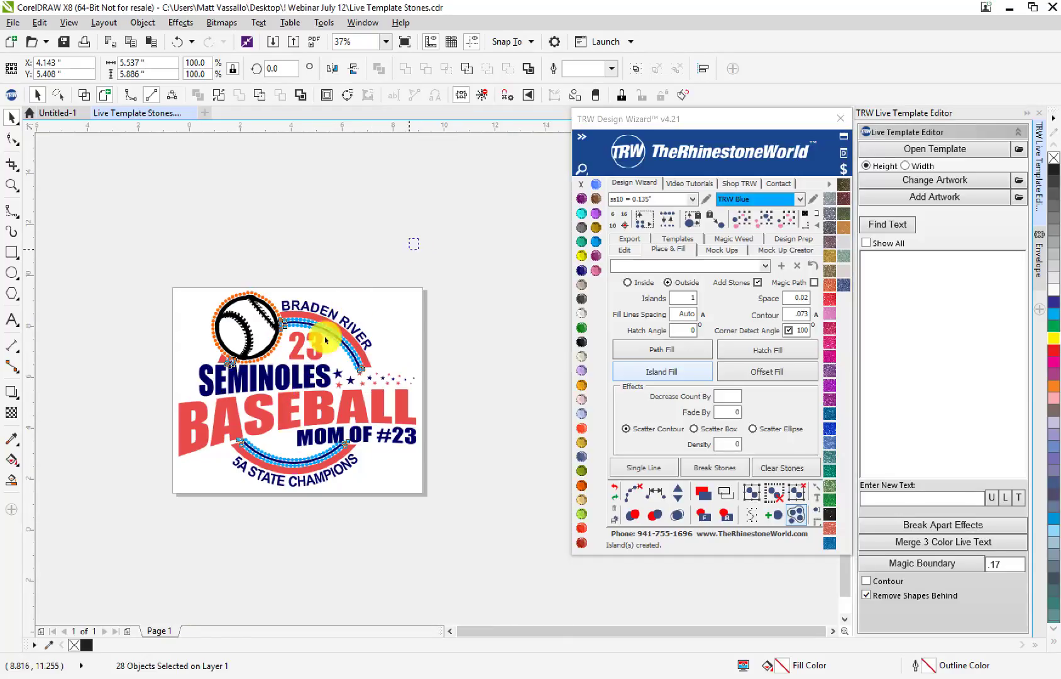
{"action": "left_click_drag", "start_coordinate": [419, 239], "coordinate": [180, 508]}
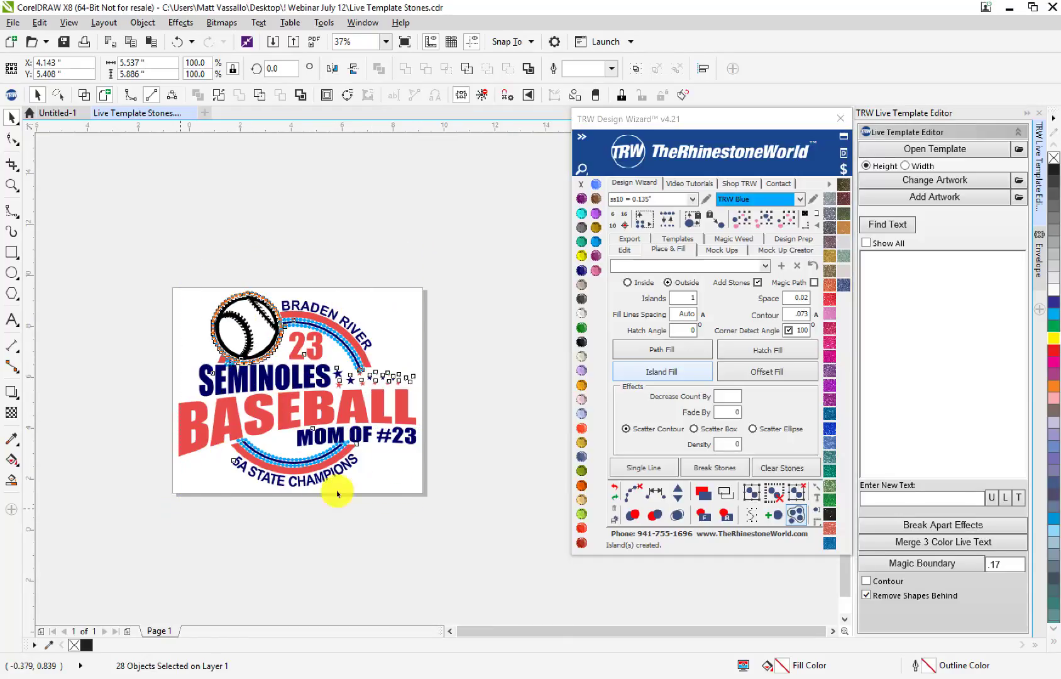
{"action": "left_click", "coordinate": [633, 502]}
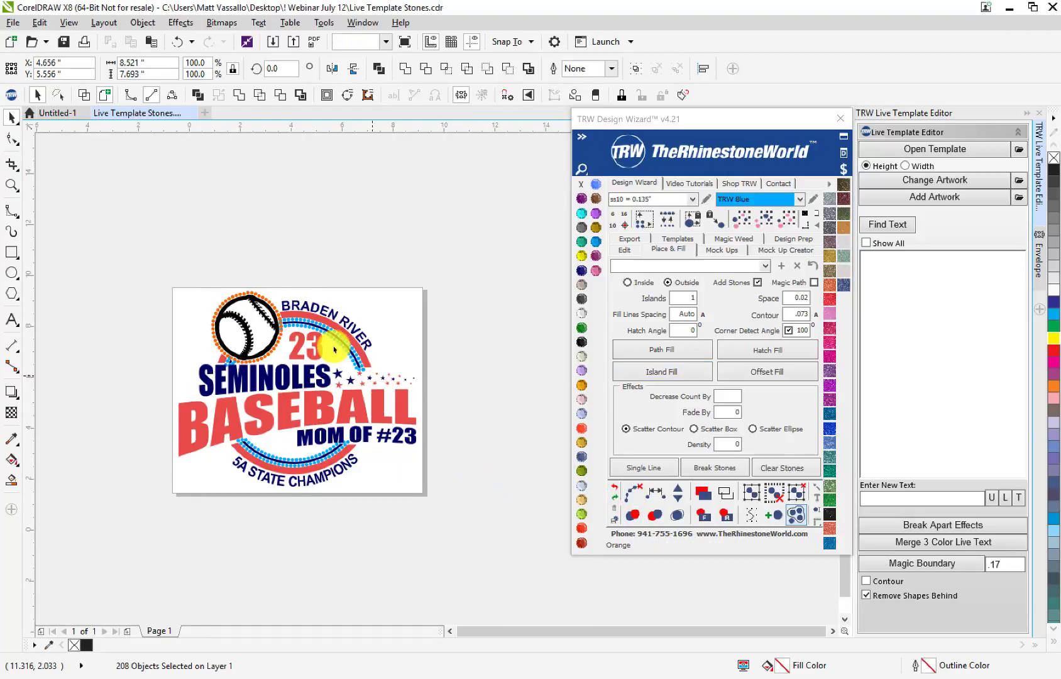
- Delete the two blue stones below the lower right end of the upper navy band, next to the stars
{"action": "scroll", "coordinate": [334, 350], "scroll_direction": "up", "scroll_amount": 3}
{"action": "scroll", "coordinate": [355, 362], "scroll_direction": "up", "scroll_amount": 3}
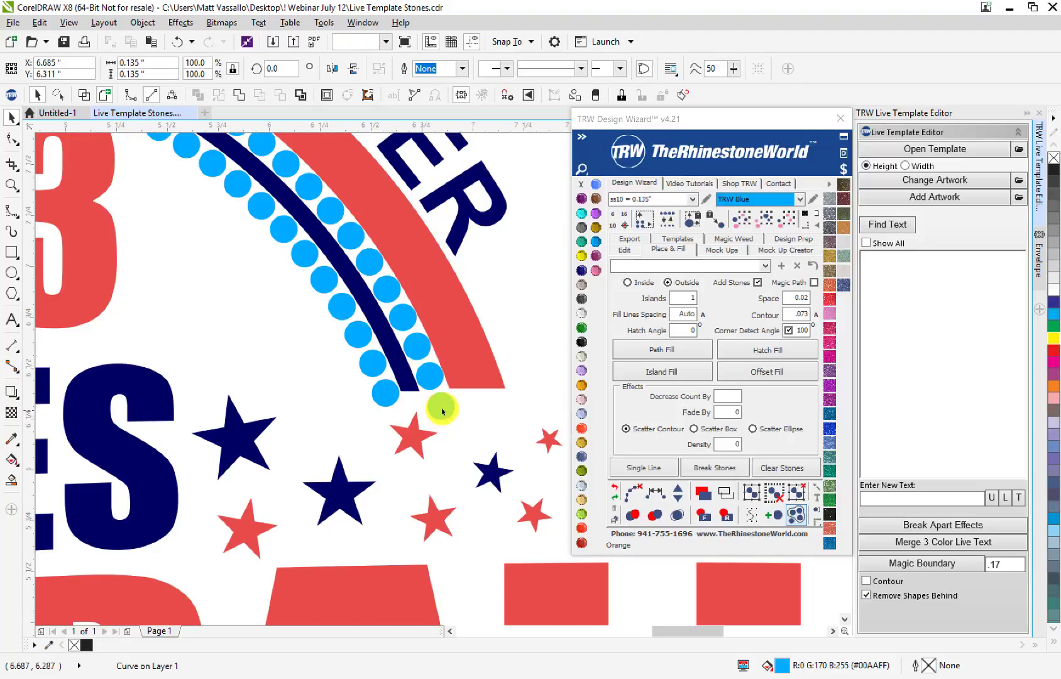
{"action": "scroll", "coordinate": [440, 412], "scroll_direction": "down", "scroll_amount": 2}
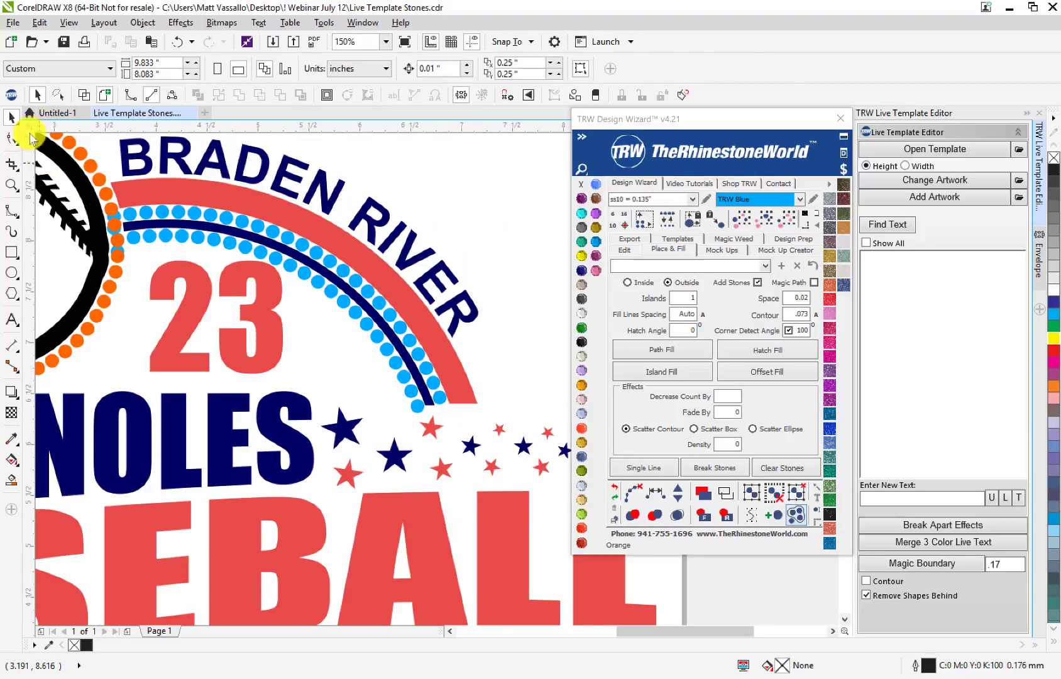
- Using the Freehand Pick tool, delete the blue stones overlapping the baseball's orange stones at the baseball end of the upper navy band
{"action": "left_click", "coordinate": [13, 119]}
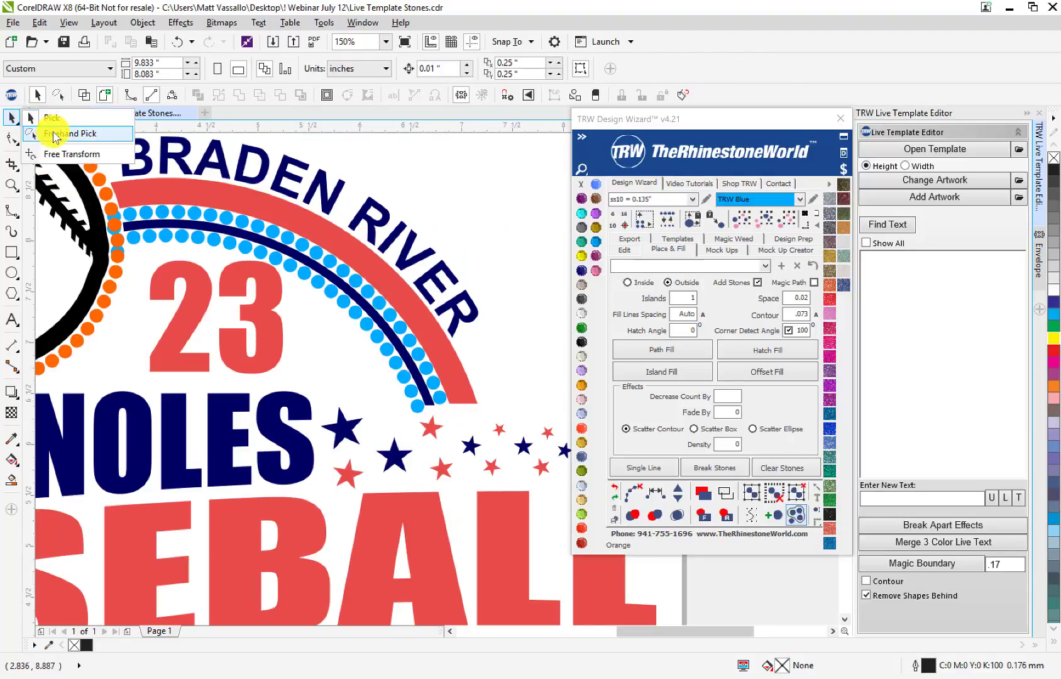
{"action": "left_click", "coordinate": [57, 135]}
{"action": "scroll", "coordinate": [372, 432], "scroll_direction": "down", "scroll_amount": 2}
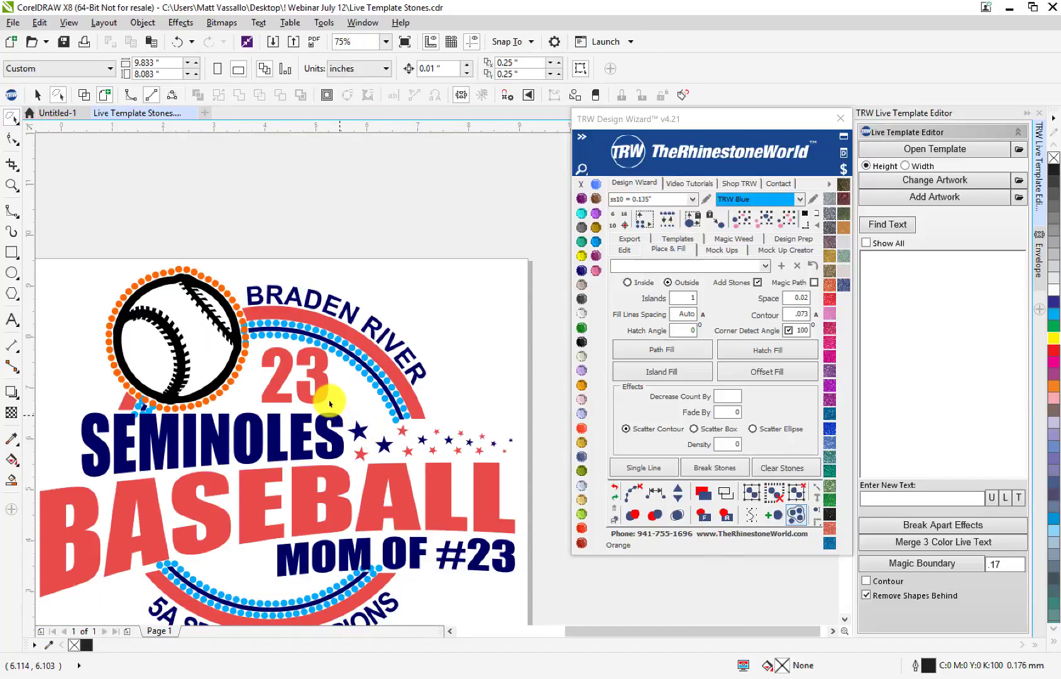
{"action": "scroll", "coordinate": [289, 340], "scroll_direction": "up", "scroll_amount": 2}
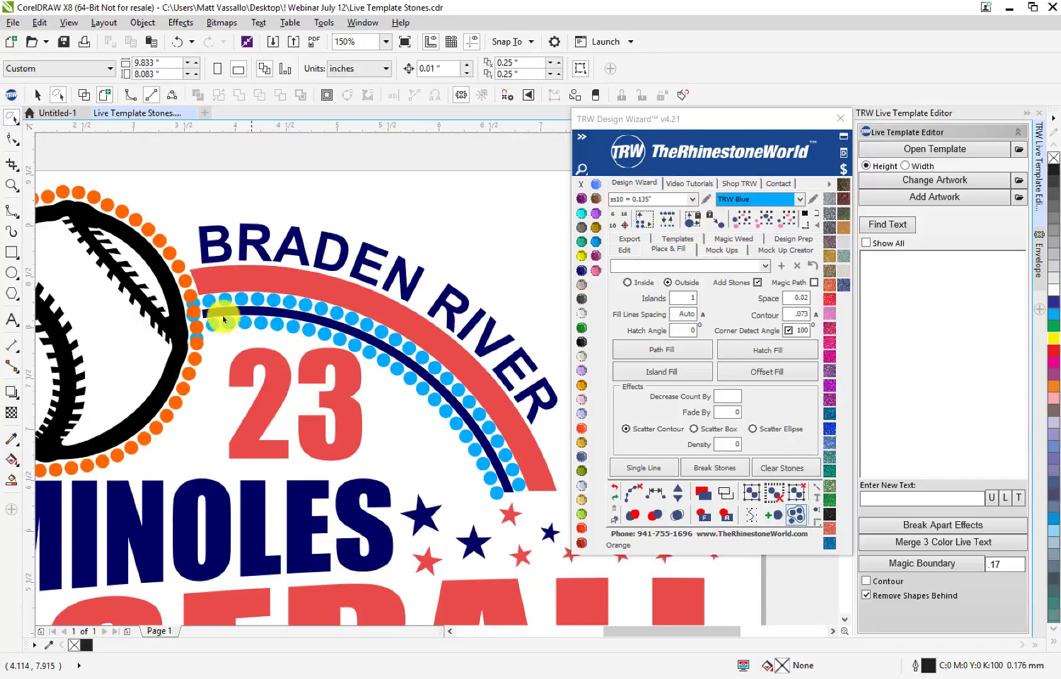
{"action": "scroll", "coordinate": [196, 304], "scroll_direction": "up", "scroll_amount": 2}
{"action": "left_click", "coordinate": [200, 305]}
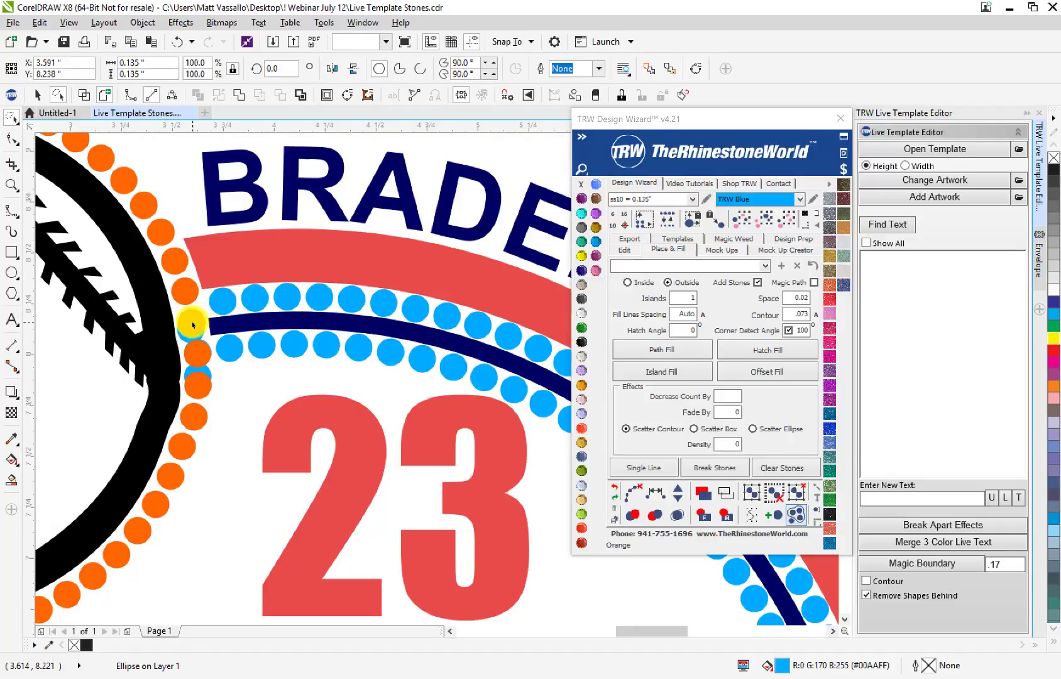
{"action": "key", "text": "Escape"}
{"action": "scroll", "coordinate": [193, 325], "scroll_direction": "up", "scroll_amount": 2}
{"action": "left_click_drag", "start_coordinate": [186, 367], "coordinate": [223, 422]}
{"action": "key", "text": "ctrl+z"}
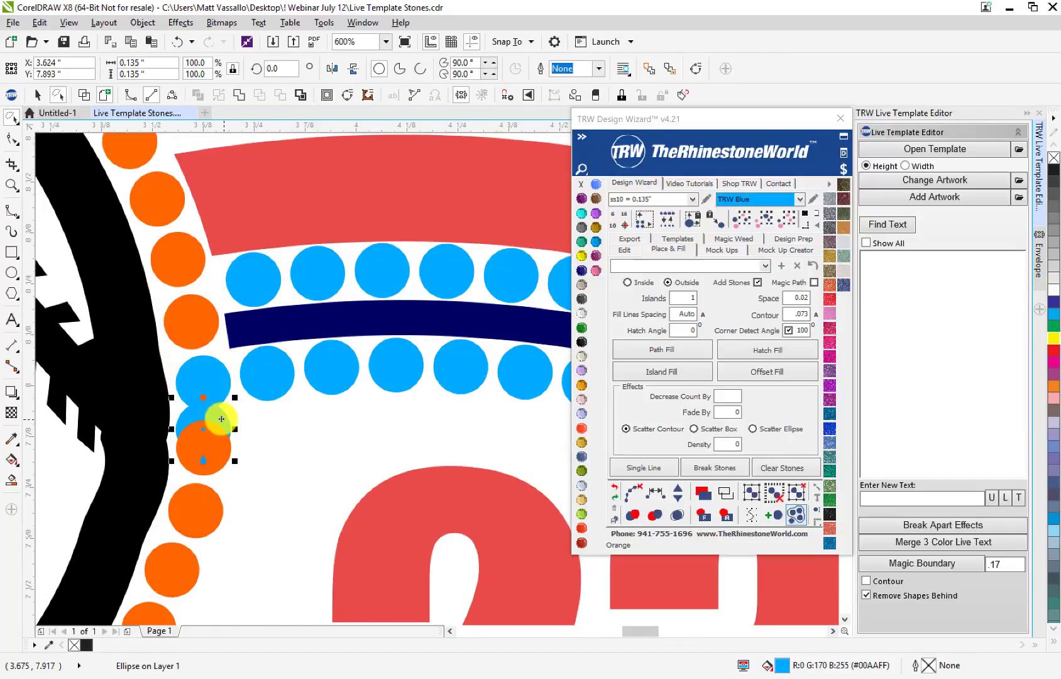
{"action": "key", "text": "Escape"}
{"action": "scroll", "coordinate": [213, 359], "scroll_direction": "up", "scroll_amount": 4}
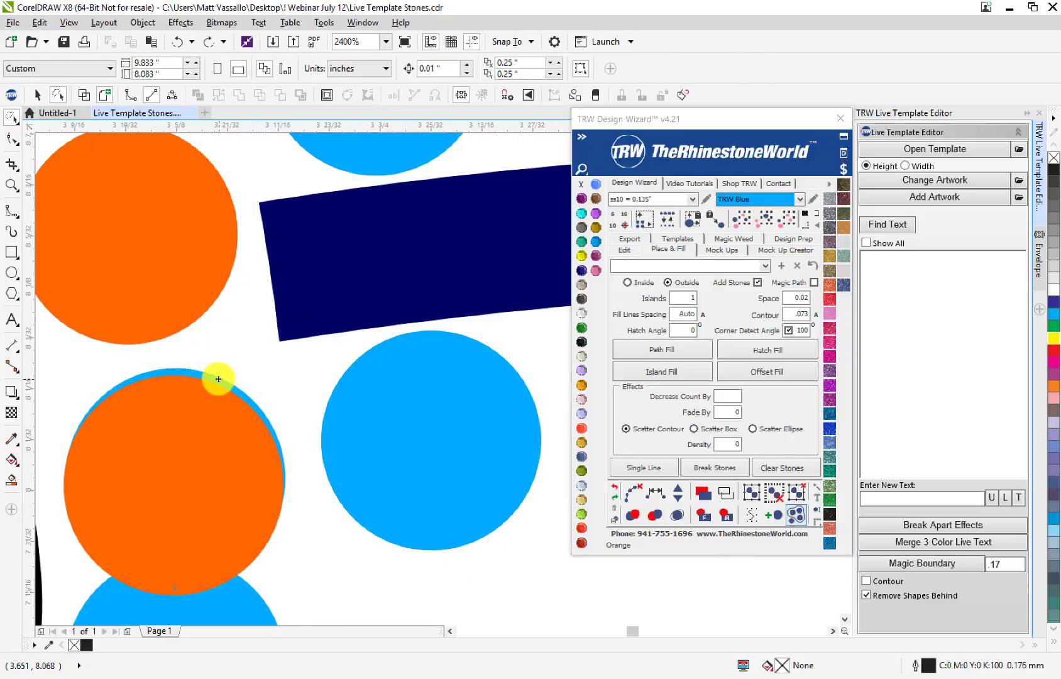
{"action": "left_click", "coordinate": [218, 379]}
{"action": "scroll", "coordinate": [227, 409], "scroll_direction": "down", "scroll_amount": 4}
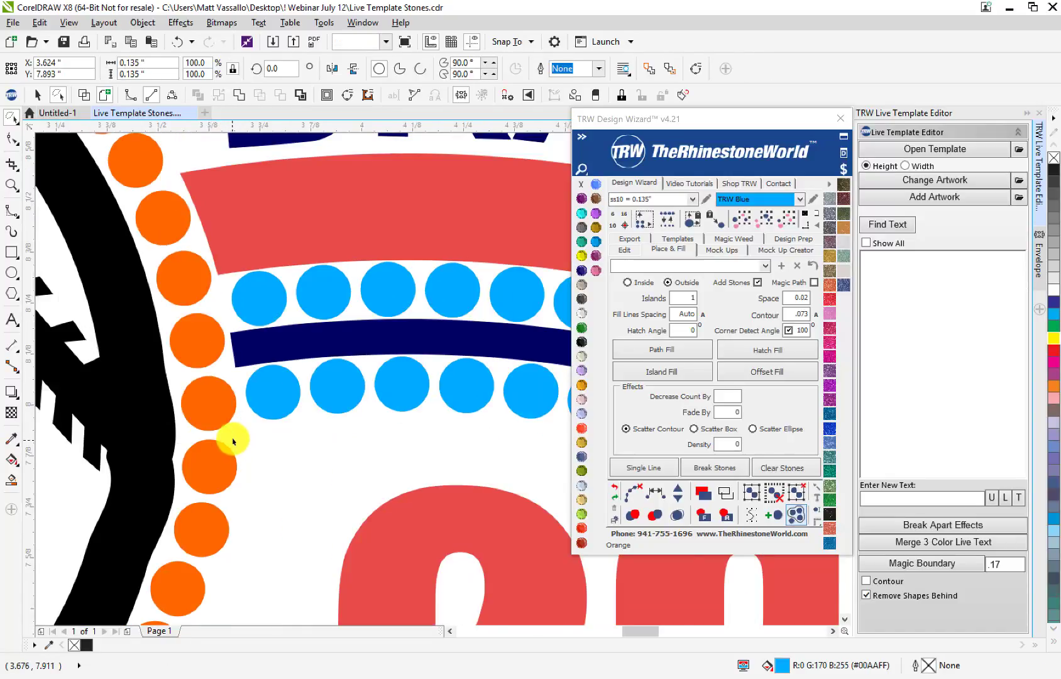
{"action": "scroll", "coordinate": [233, 441], "scroll_direction": "down", "scroll_amount": 5}
{"action": "key", "text": "Escape"}
- Delete the surplus blue stones on the red band's side of the small navy band piece above SEMINOLES
{"action": "scroll", "coordinate": [280, 434], "scroll_direction": "up", "scroll_amount": 2}
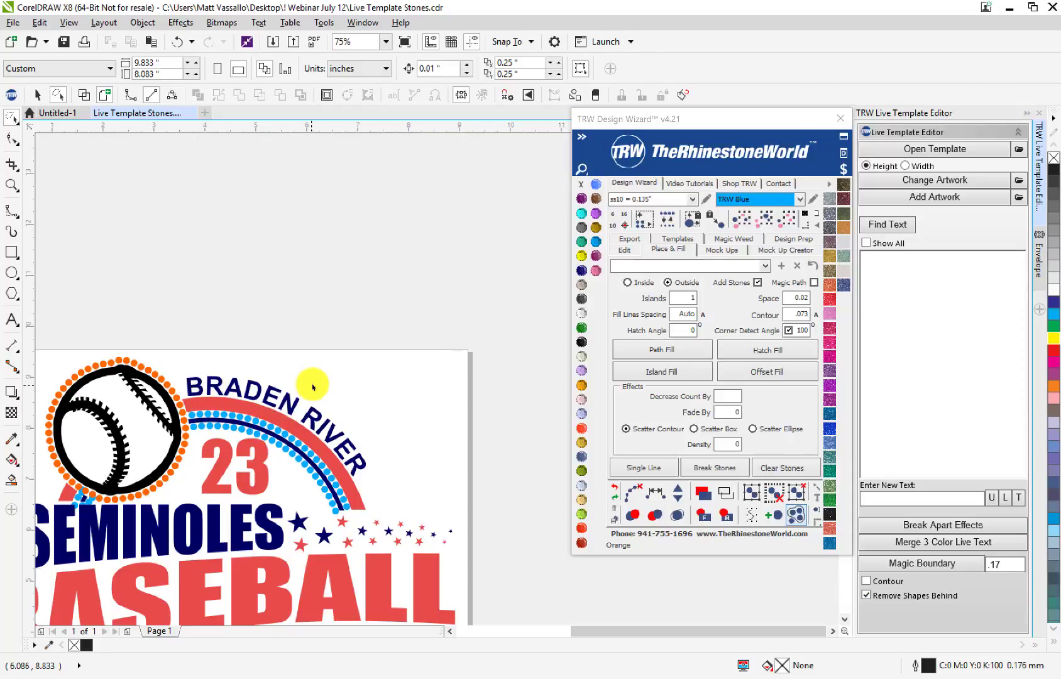
{"action": "scroll", "coordinate": [247, 337], "scroll_direction": "down", "scroll_amount": 2}
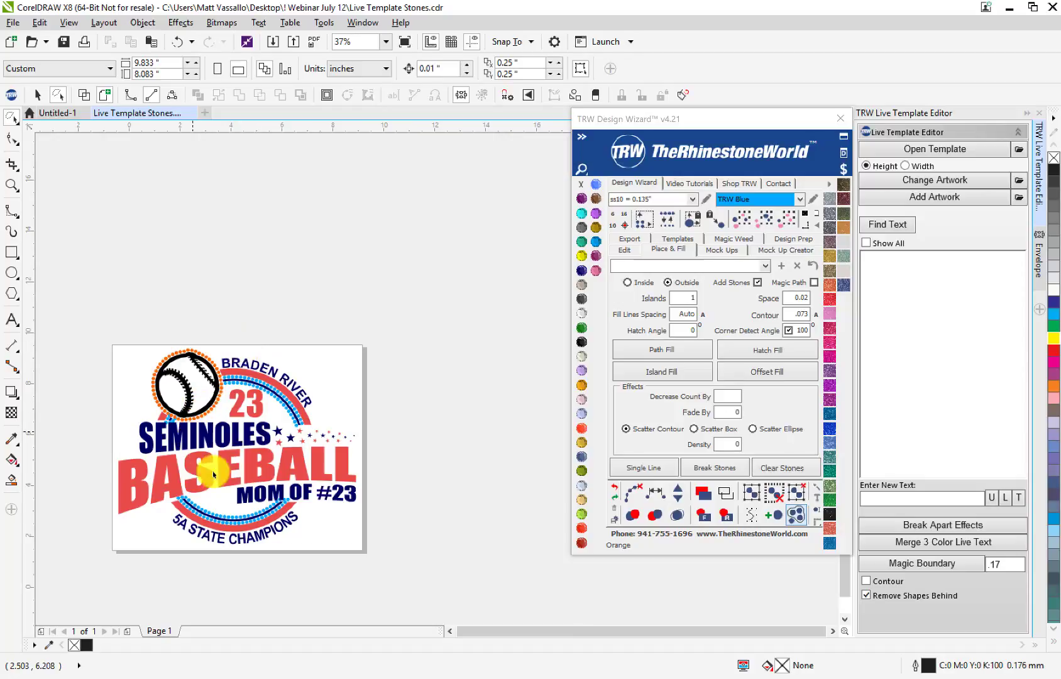
{"action": "scroll", "coordinate": [228, 530], "scroll_direction": "up", "scroll_amount": 2}
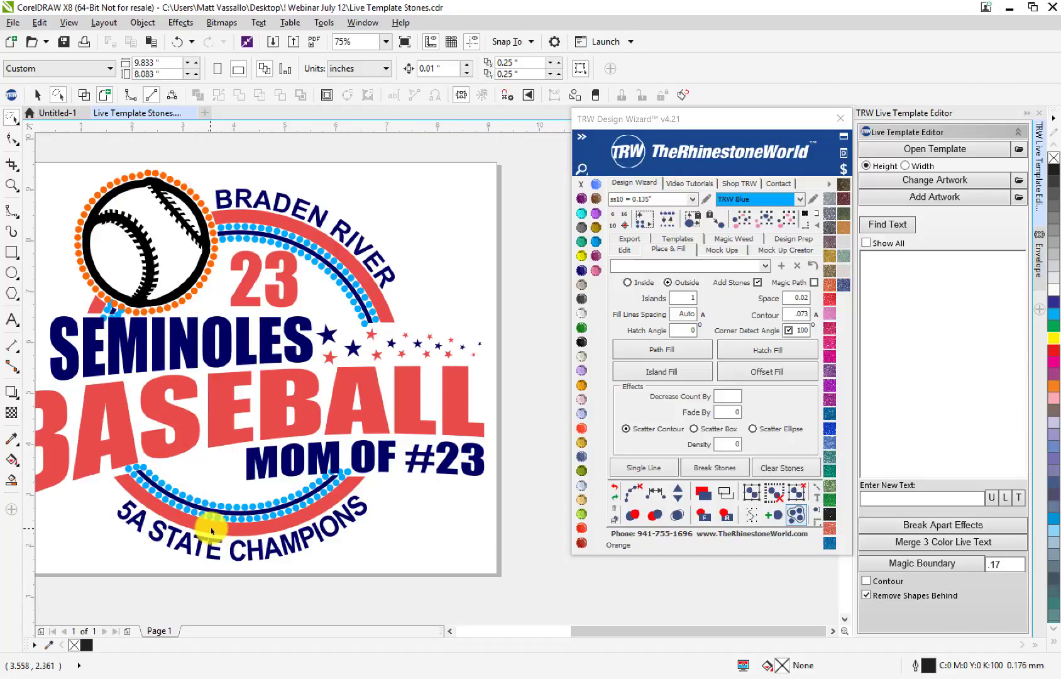
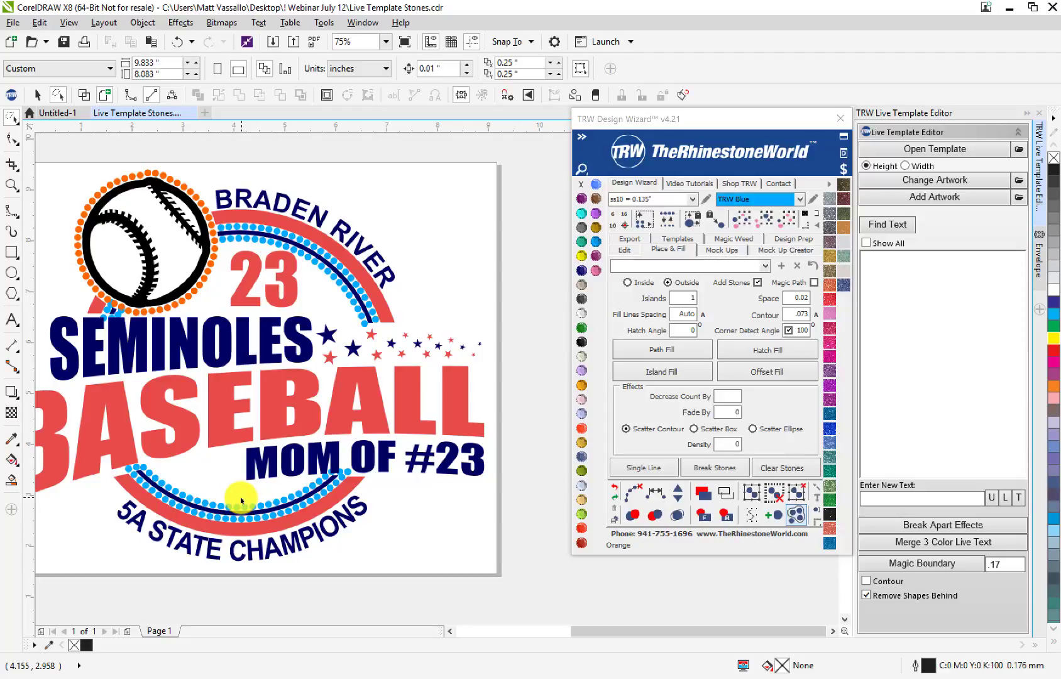
{"action": "scroll", "coordinate": [104, 311], "scroll_direction": "up", "scroll_amount": 4}
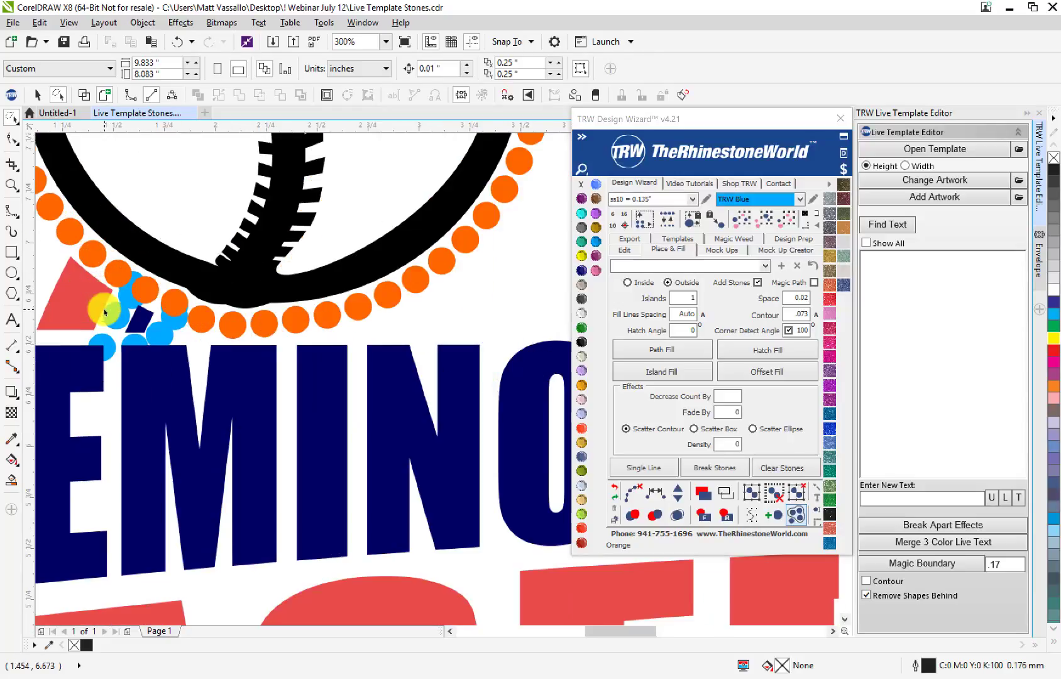
{"action": "left_click", "coordinate": [122, 293]}
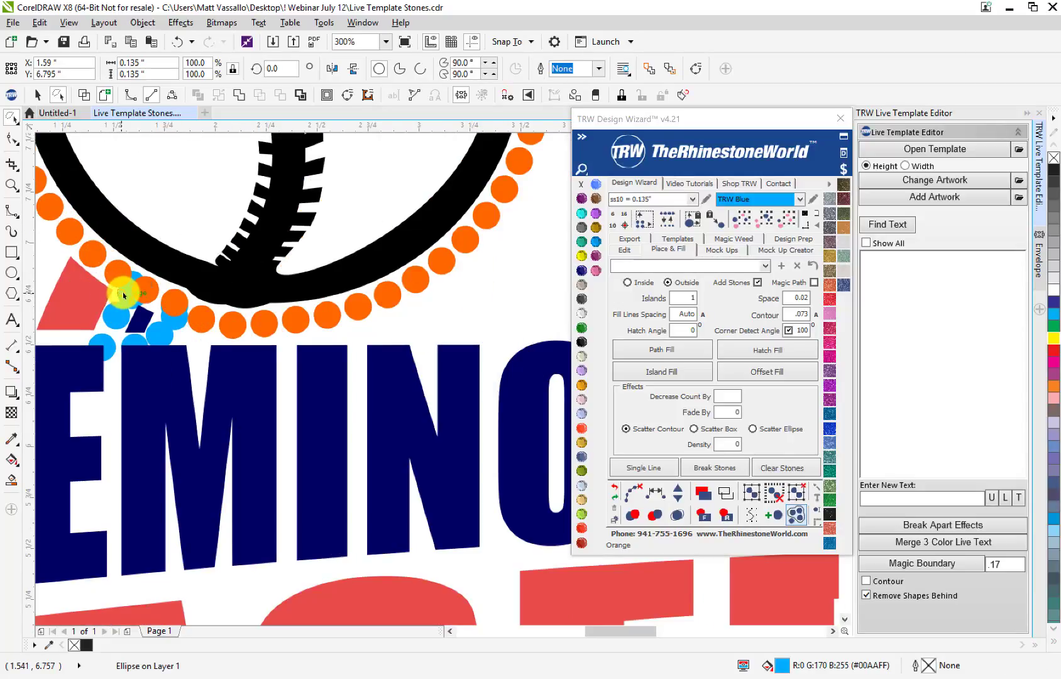
{"action": "key", "text": "Delete"}
{"action": "left_click", "coordinate": [120, 312]}
{"action": "key", "text": "Delete"}
{"action": "left_click", "coordinate": [111, 348]}
{"action": "key", "text": "Delete"}
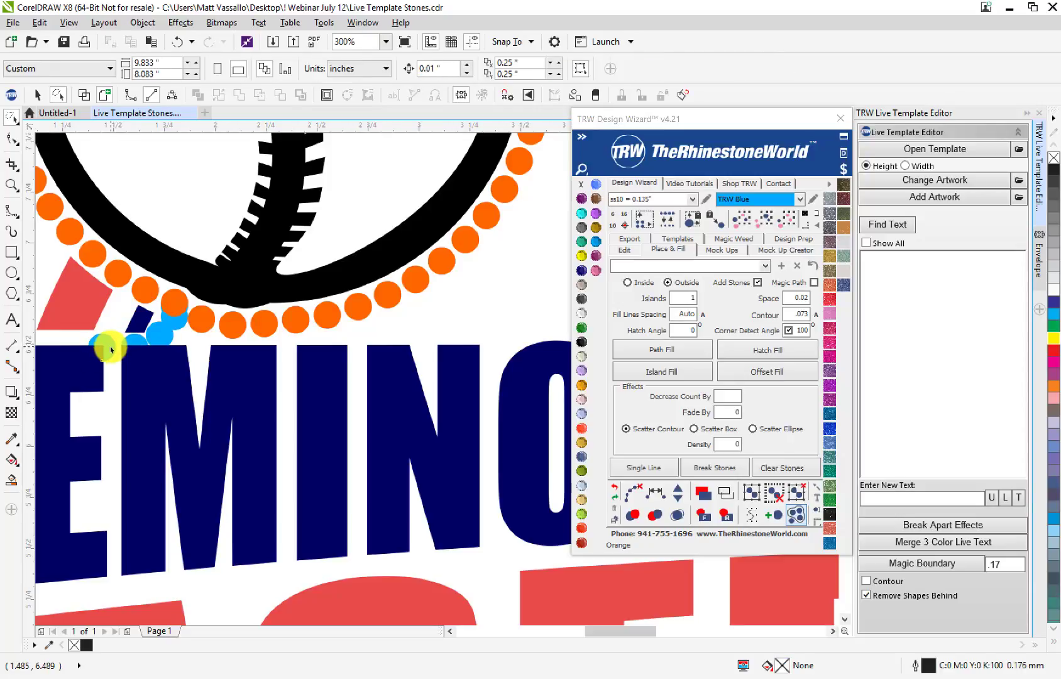
{"action": "left_click", "coordinate": [111, 349]}
{"action": "key", "text": "Delete"}
- Reposition the blue stones on both sides of the small navy piece above SEMINOLES and delete the one hidden under an orange stone
{"action": "scroll", "coordinate": [115, 340], "scroll_direction": "up", "scroll_amount": 1}
{"action": "key", "text": "Delete"}
{"action": "left_click_drag", "start_coordinate": [157, 342], "coordinate": [123, 282]}
{"action": "key", "text": "Delete"}
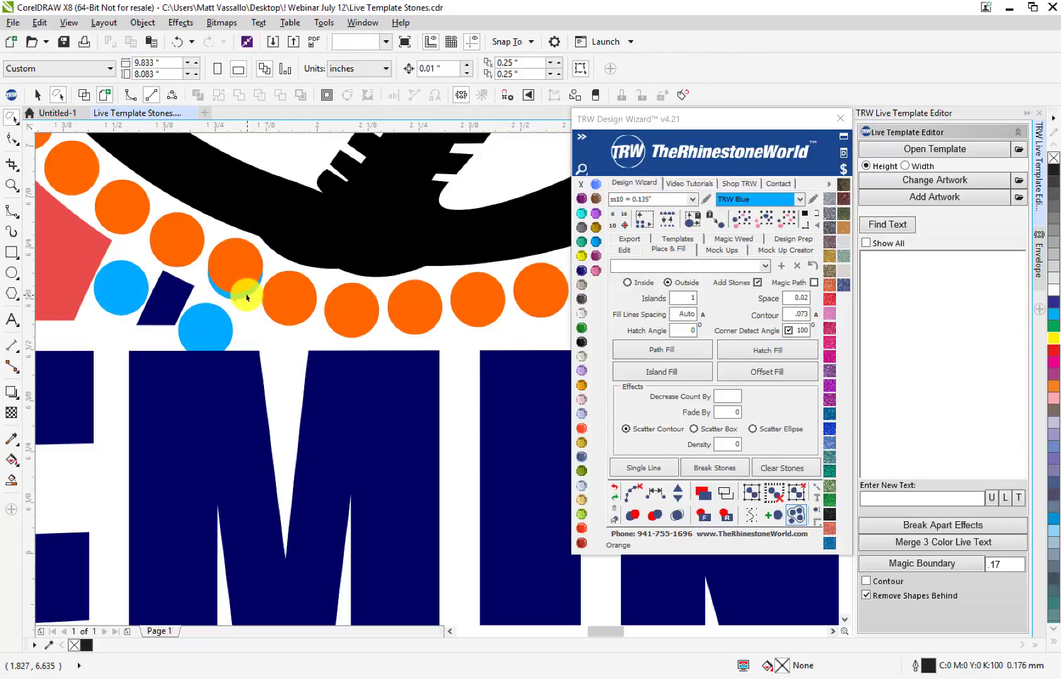
{"action": "left_click", "coordinate": [247, 297]}
{"action": "key", "text": "Delete"}
{"action": "left_click_drag", "start_coordinate": [213, 334], "coordinate": [219, 321]}
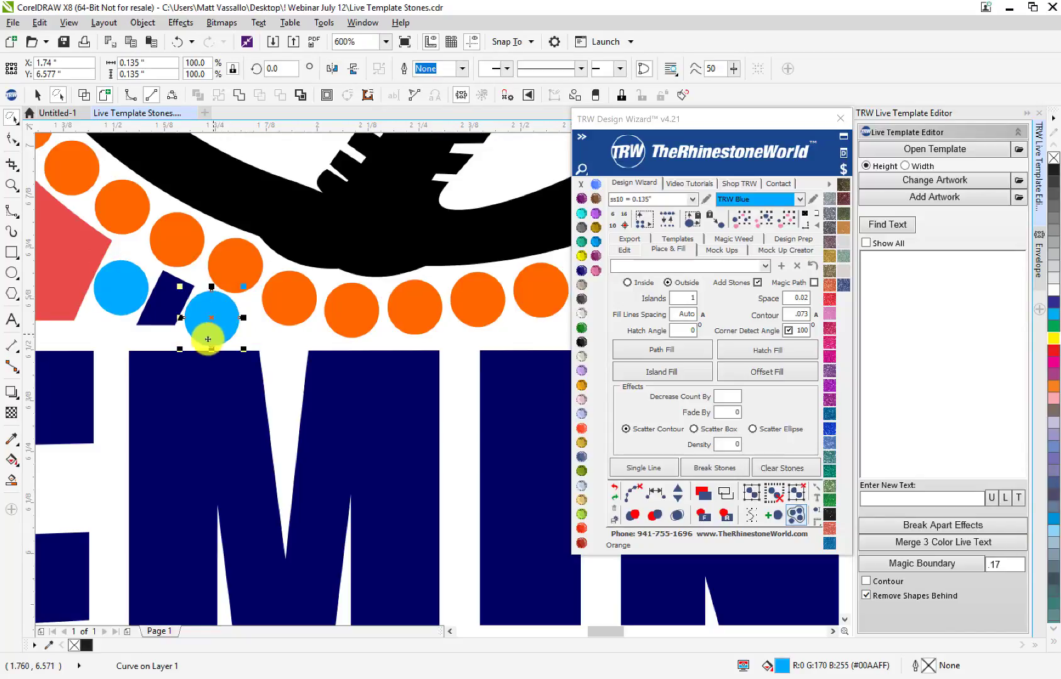
{"action": "scroll", "coordinate": [208, 339], "scroll_direction": "down", "scroll_amount": 3}
{"action": "scroll", "coordinate": [204, 331], "scroll_direction": "up", "scroll_amount": 3}
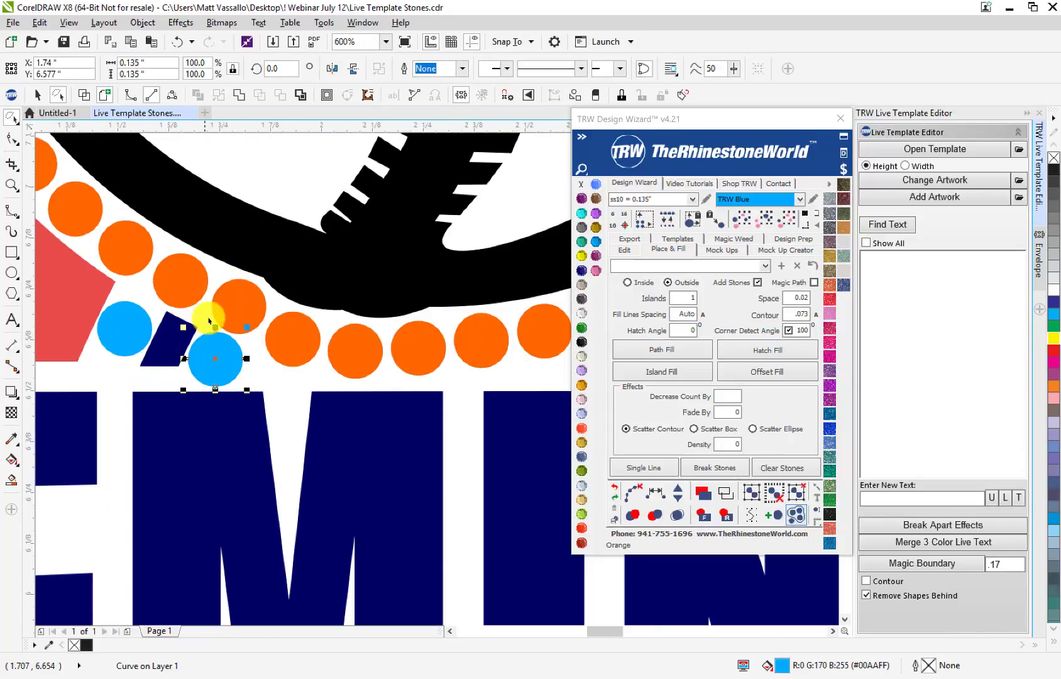
- Delete the two end blue stones between the lower navy band's left tip and the BASEBALL lettering
{"action": "scroll", "coordinate": [210, 320], "scroll_direction": "down", "scroll_amount": 4}
{"action": "scroll", "coordinate": [230, 402], "scroll_direction": "up", "scroll_amount": 5}
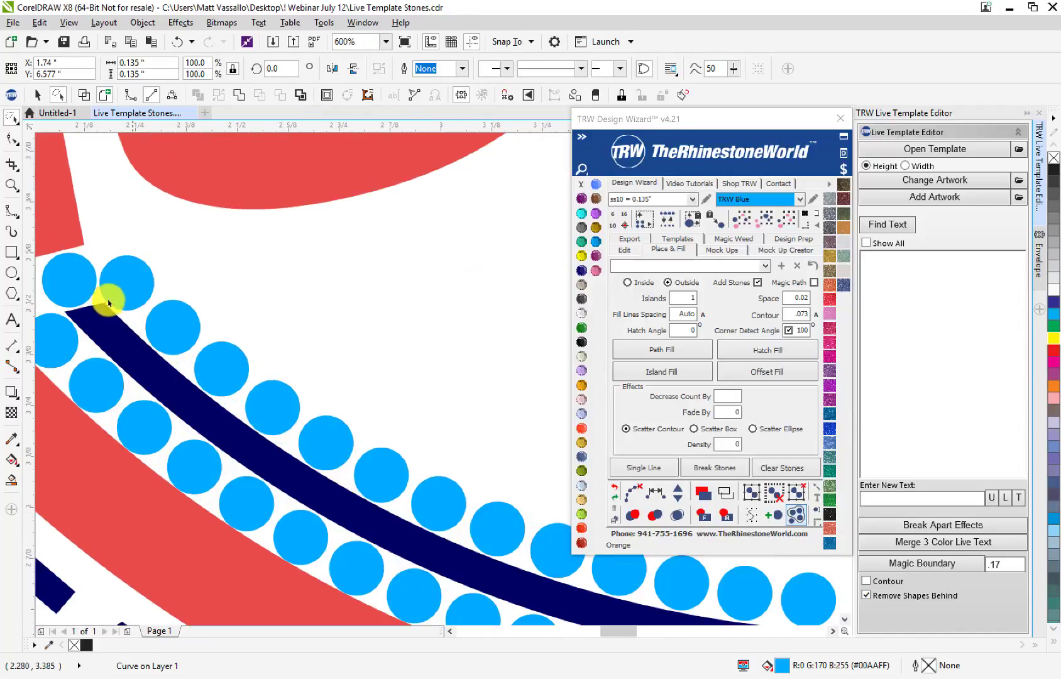
{"action": "scroll", "coordinate": [163, 360], "scroll_direction": "down", "scroll_amount": 3}
{"action": "scroll", "coordinate": [133, 356], "scroll_direction": "up", "scroll_amount": 2}
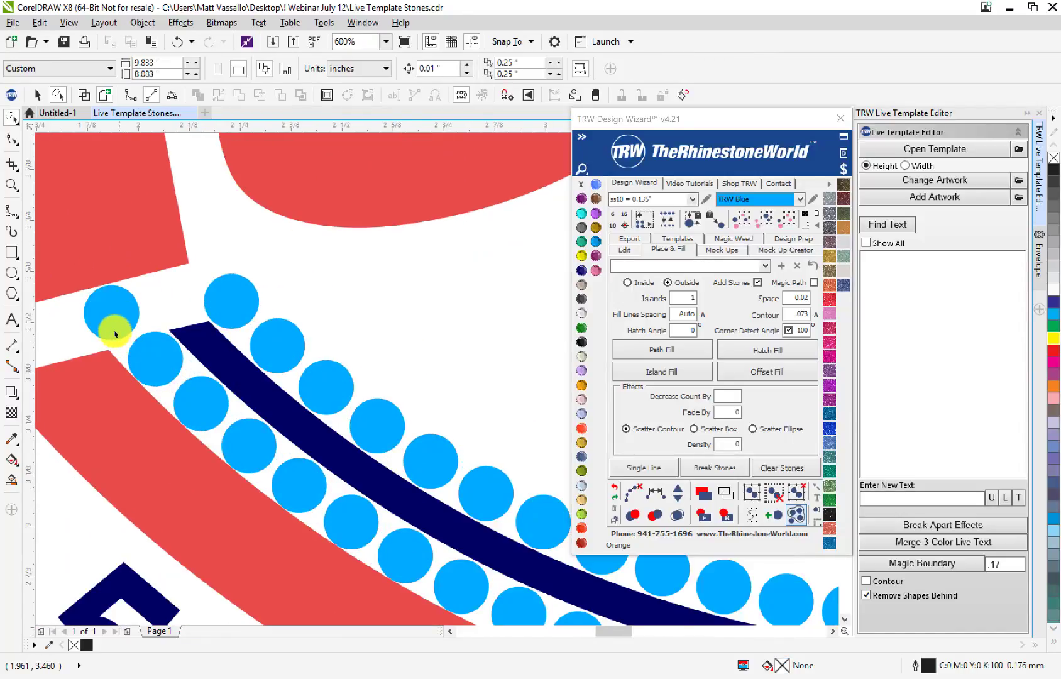
{"action": "scroll", "coordinate": [135, 351], "scroll_direction": "down", "scroll_amount": 1}
{"action": "left_click", "coordinate": [126, 343]}
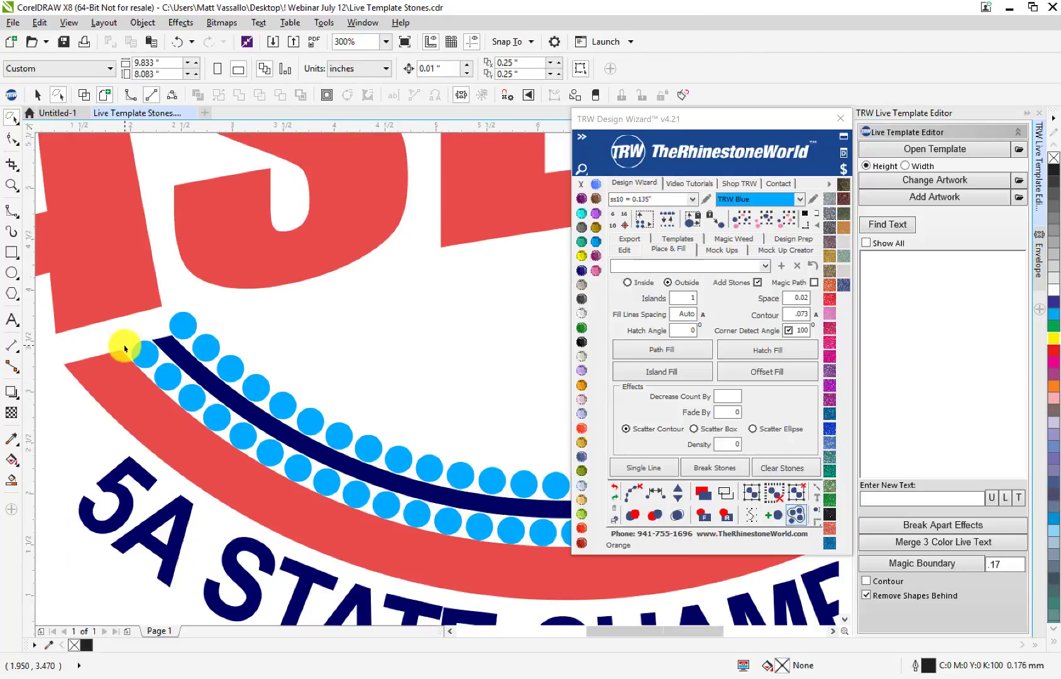
- Delete the three blue stones capping the lower navy band's right end, at and beside the M of MOM
{"action": "scroll", "coordinate": [124, 345], "scroll_direction": "down", "scroll_amount": 2}
{"action": "scroll", "coordinate": [379, 348], "scroll_direction": "up", "scroll_amount": 3}
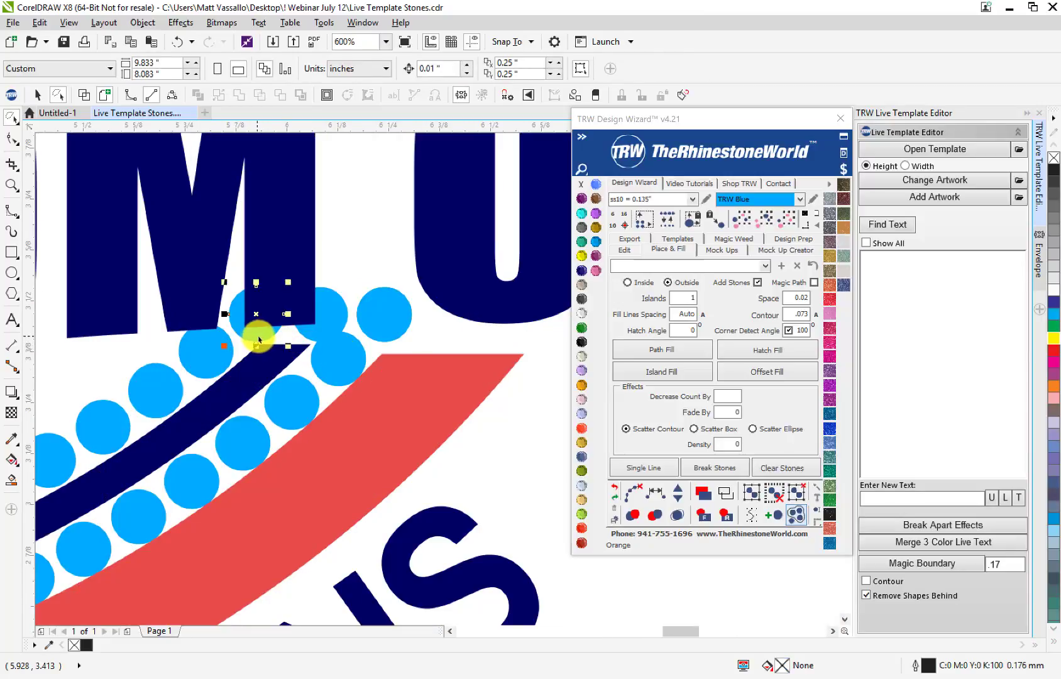
{"action": "key", "text": "Delete"}
{"action": "left_click", "coordinate": [382, 317]}
{"action": "key", "text": "Delete"}
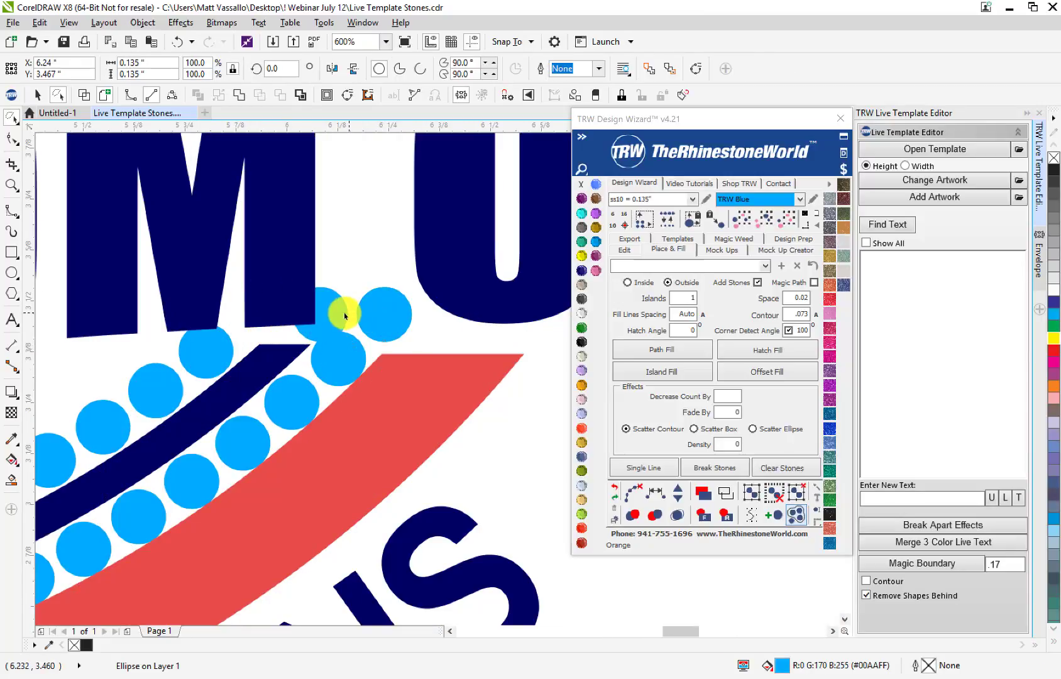
{"action": "left_click", "coordinate": [344, 314]}
{"action": "key", "text": "Delete"}
{"action": "left_click", "coordinate": [374, 316]}
{"action": "key", "text": "Delete"}
{"action": "scroll", "coordinate": [366, 323], "scroll_direction": "down", "scroll_amount": 1}
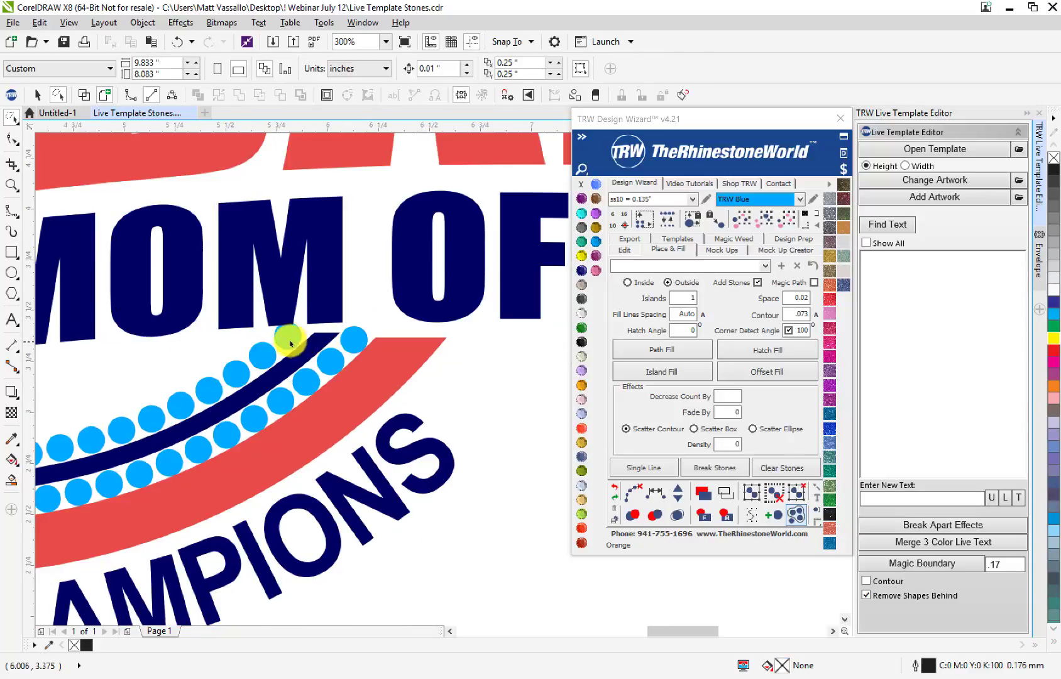
- Nudge the MOM OF #23 text up by 0.03 inches to clear the blue stones of the lower band
{"action": "left_click", "coordinate": [284, 309]}
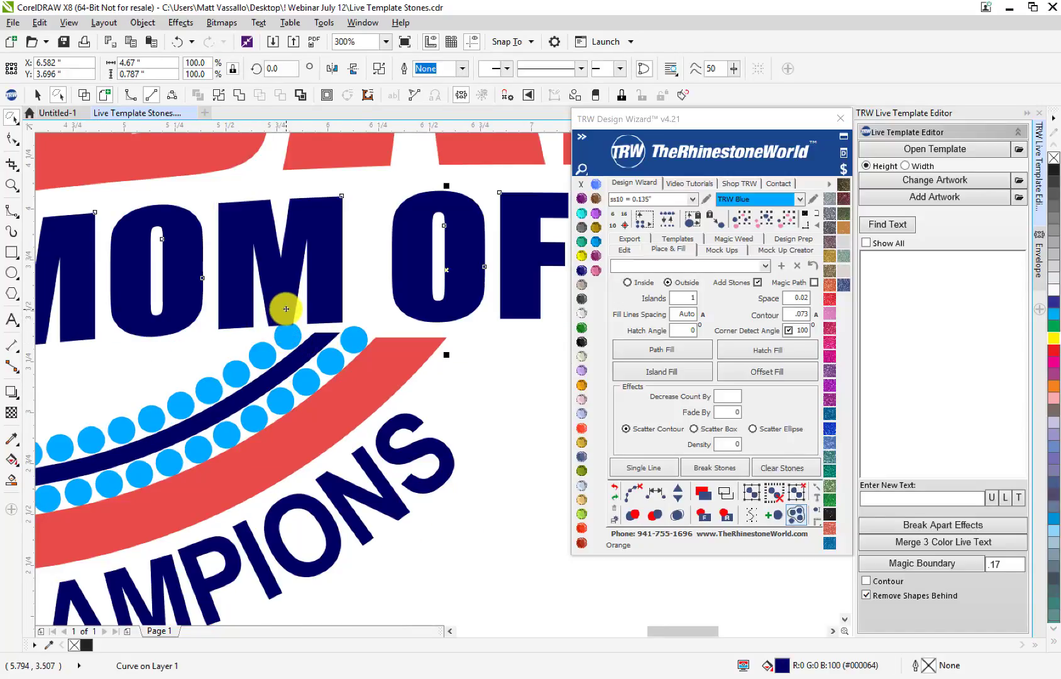
{"action": "key", "text": "Up"}
{"action": "key", "text": "Up"}
{"action": "key", "text": "Up"}
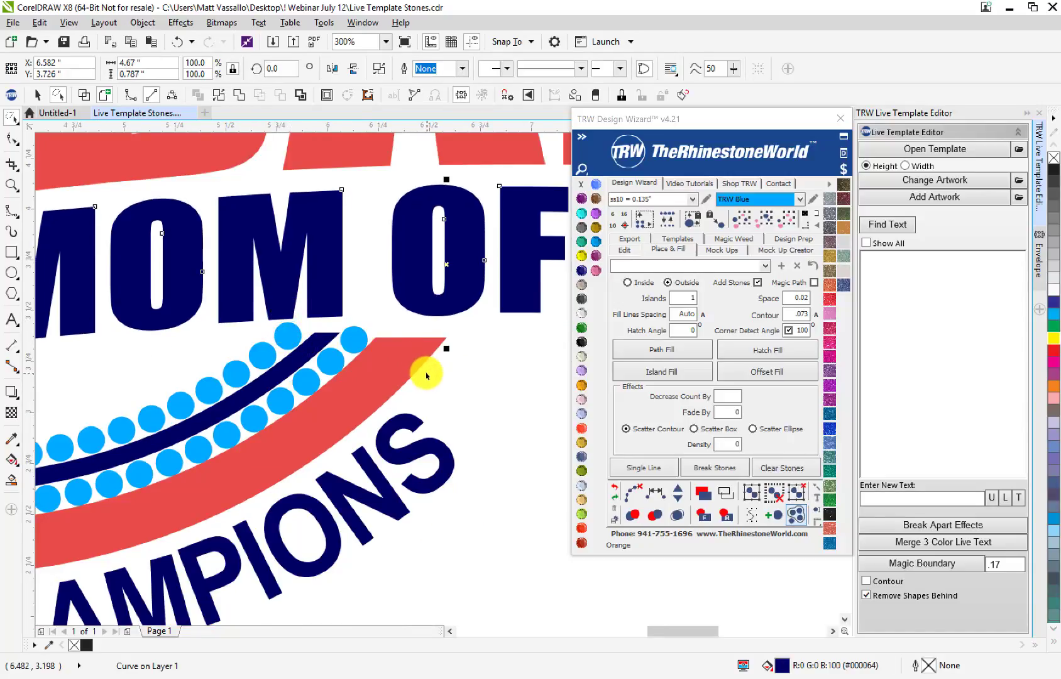
{"action": "left_click", "coordinate": [426, 374]}
{"action": "scroll", "coordinate": [393, 392], "scroll_direction": "down", "scroll_amount": 3}
{"action": "scroll", "coordinate": [296, 363], "scroll_direction": "down", "scroll_amount": 2}
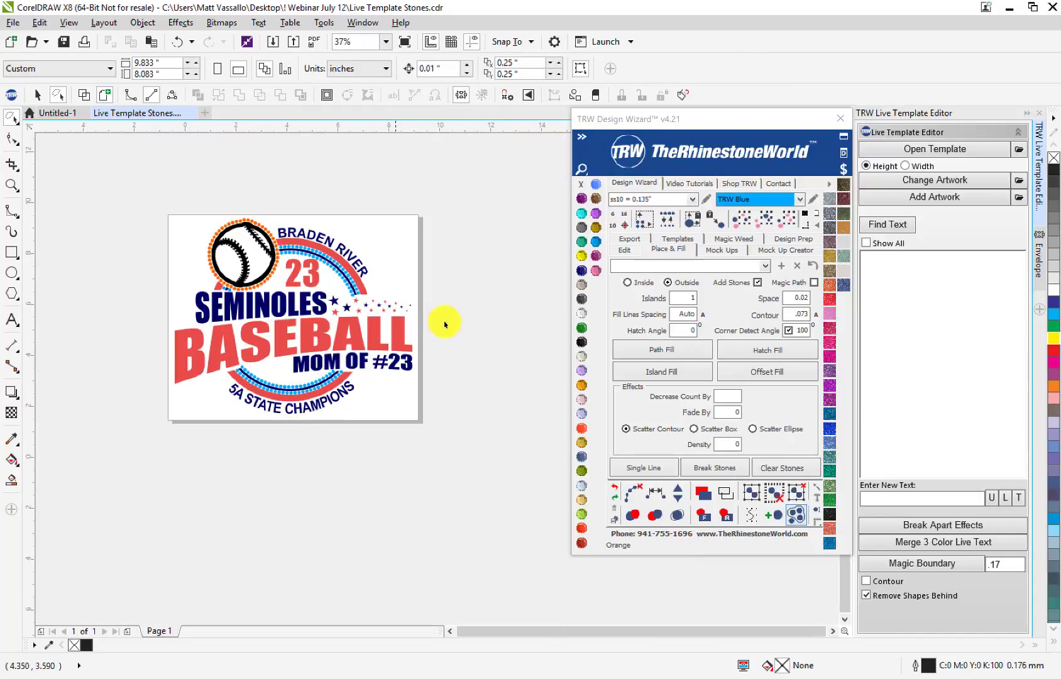
- Select all the orange stones around the baseball and recolour them TRW Blue
{"action": "scroll", "coordinate": [300, 230], "scroll_direction": "up", "scroll_amount": 1}
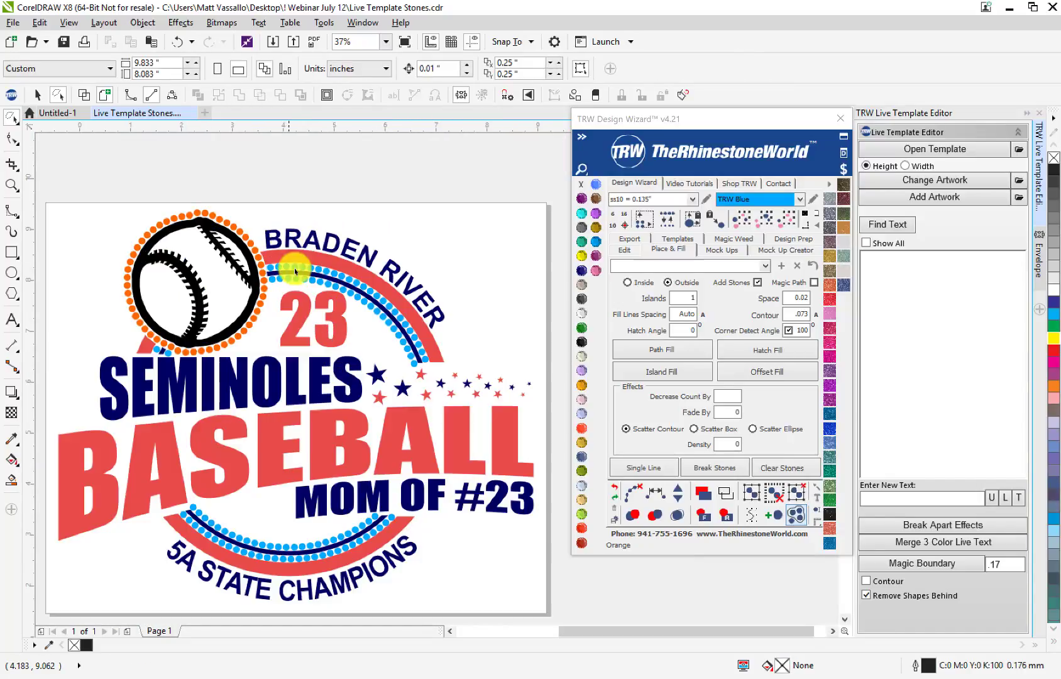
{"action": "left_click", "coordinate": [257, 251]}
{"action": "left_click", "coordinate": [762, 221]}
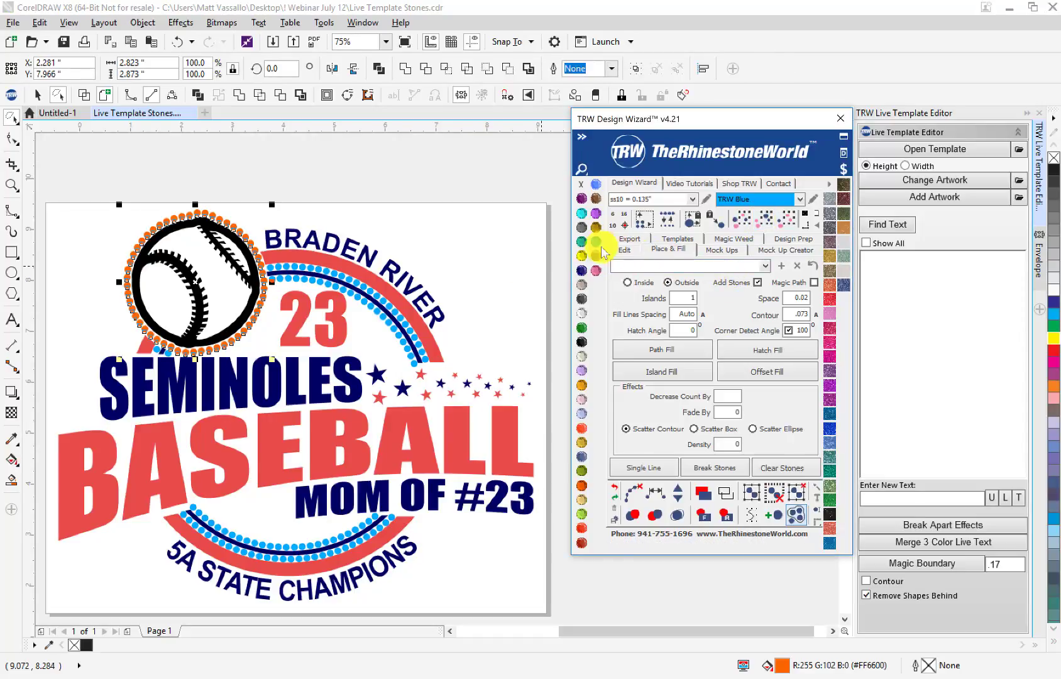
{"action": "left_click", "coordinate": [492, 244]}
{"action": "scroll", "coordinate": [168, 319], "scroll_direction": "down", "scroll_amount": 1}
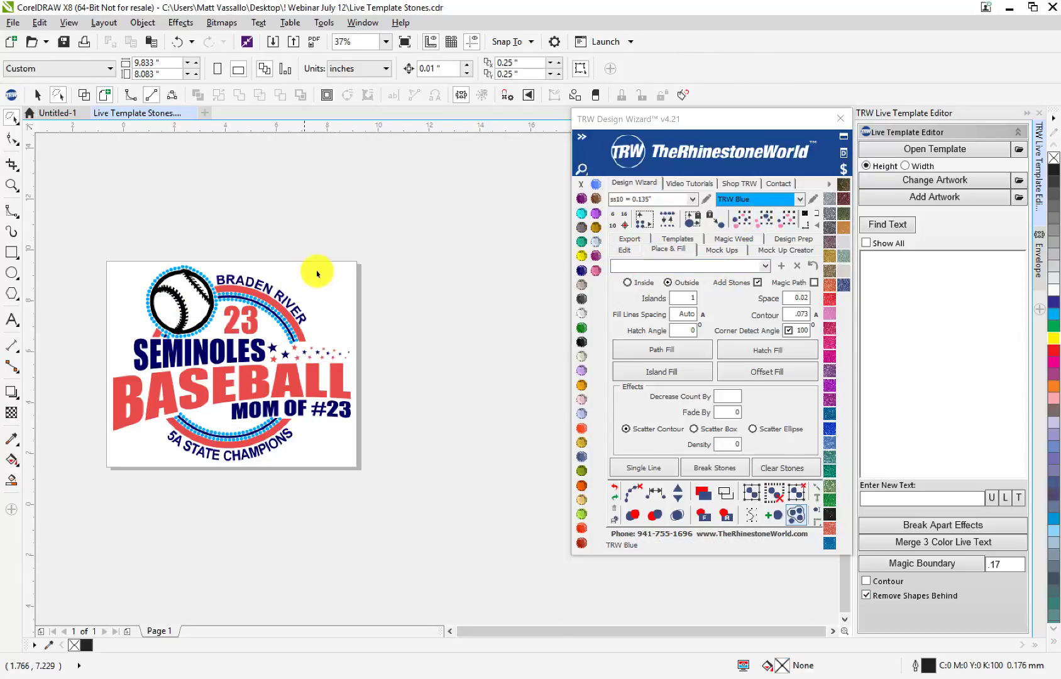
- Select the entire design and place a duplicate of it beside the page, to the right of the original
{"action": "mouse_move", "coordinate": [433, 454]}
{"action": "left_mouse_down"}
{"action": "mouse_move", "coordinate": [231, 187]}
{"action": "mouse_move", "coordinate": [98, 300]}
{"action": "mouse_move", "coordinate": [214, 507]}
{"action": "left_mouse_up"}
{"action": "left_click_drag", "start_coordinate": [385, 476], "coordinate": [385, 476]}
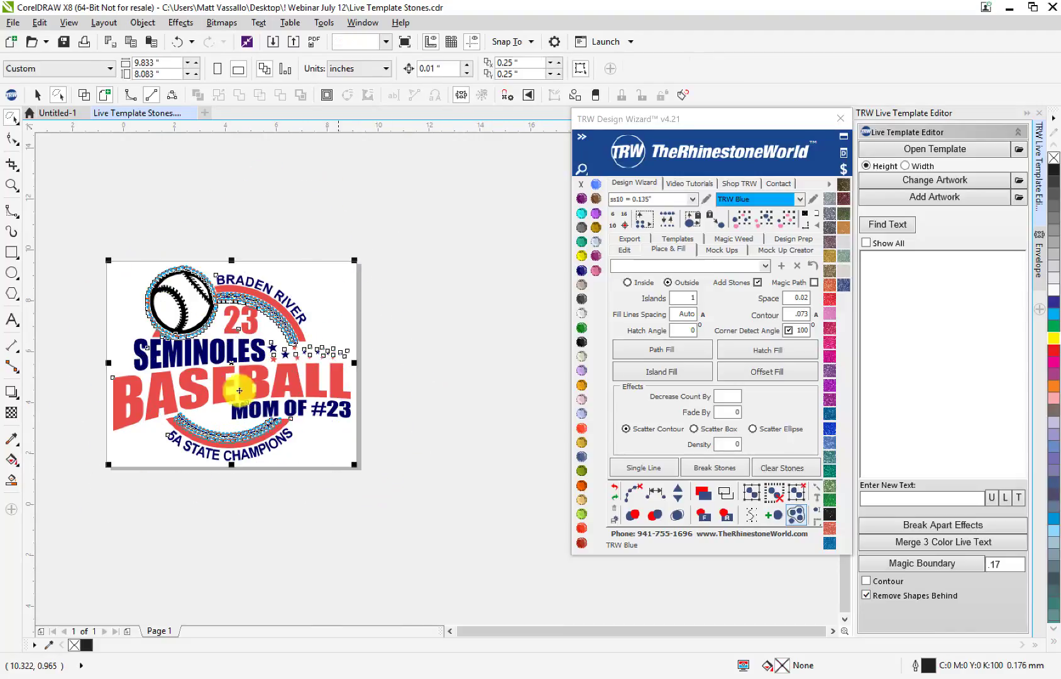
{"action": "left_click_drag", "start_coordinate": [192, 385], "coordinate": [468, 384]}
{"action": "scroll", "coordinate": [213, 381], "scroll_direction": "down", "scroll_amount": 2}
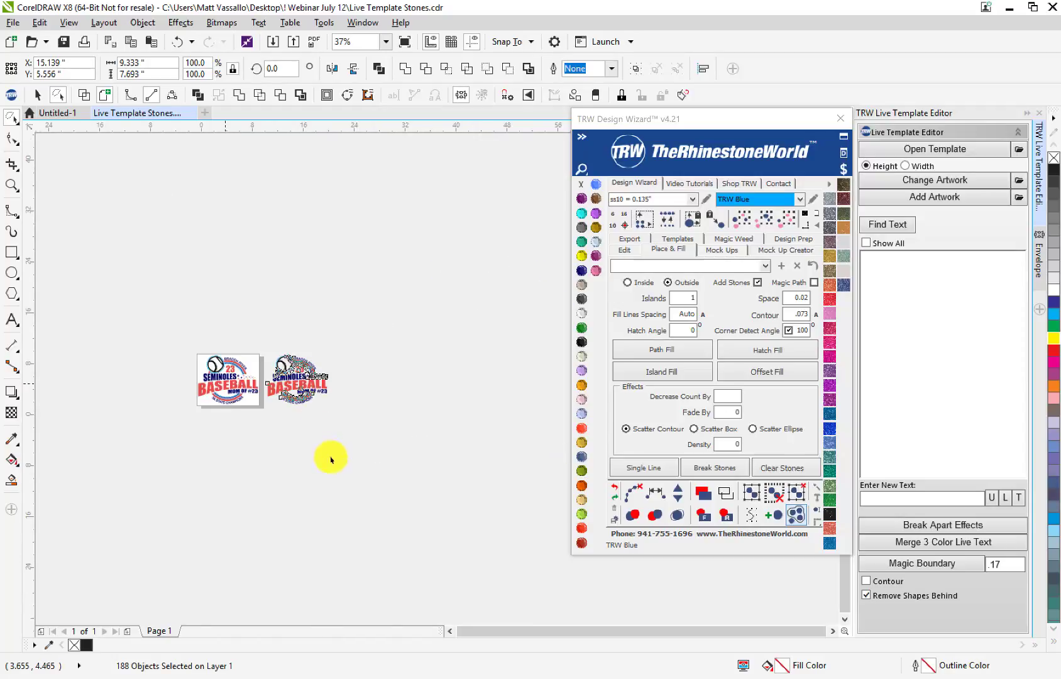
{"action": "left_click", "coordinate": [319, 420]}
- In the duplicate design, select the inner row of blue stones beneath the upper navy band and delete it
{"action": "scroll", "coordinate": [296, 372], "scroll_direction": "up", "scroll_amount": 5}
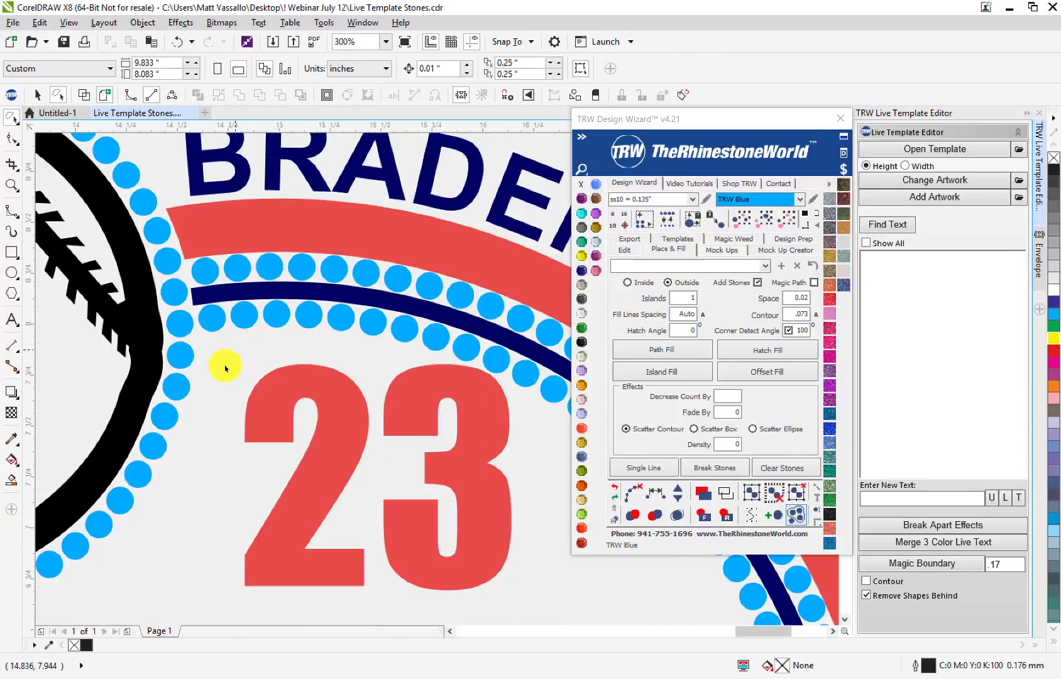
{"action": "scroll", "coordinate": [223, 363], "scroll_direction": "down", "scroll_amount": 1}
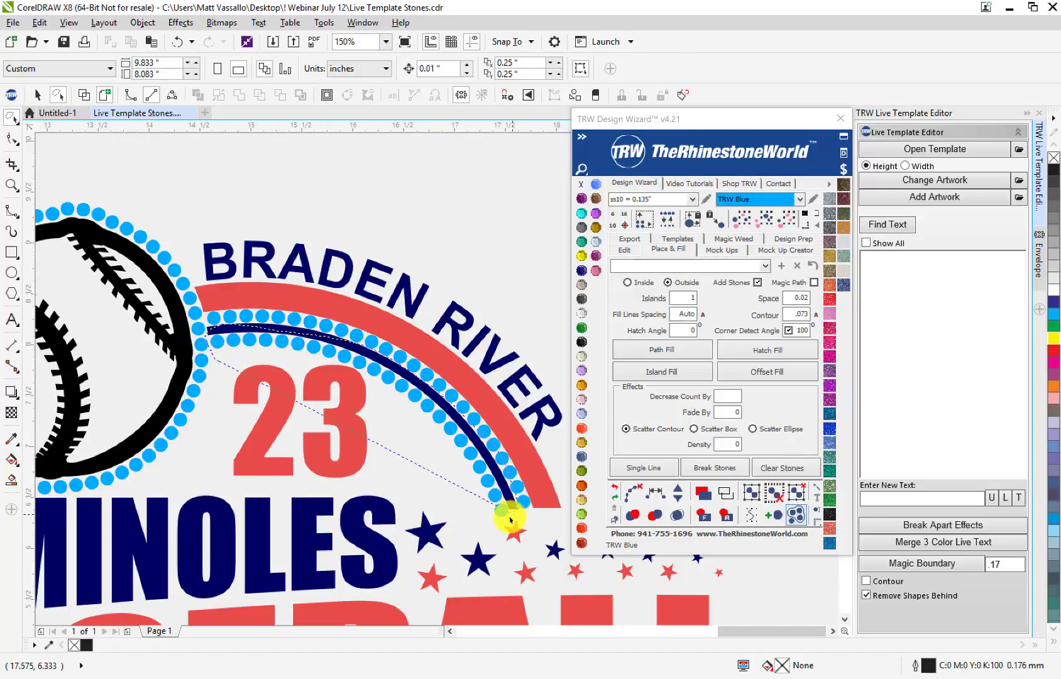
{"action": "left_click", "coordinate": [490, 527]}
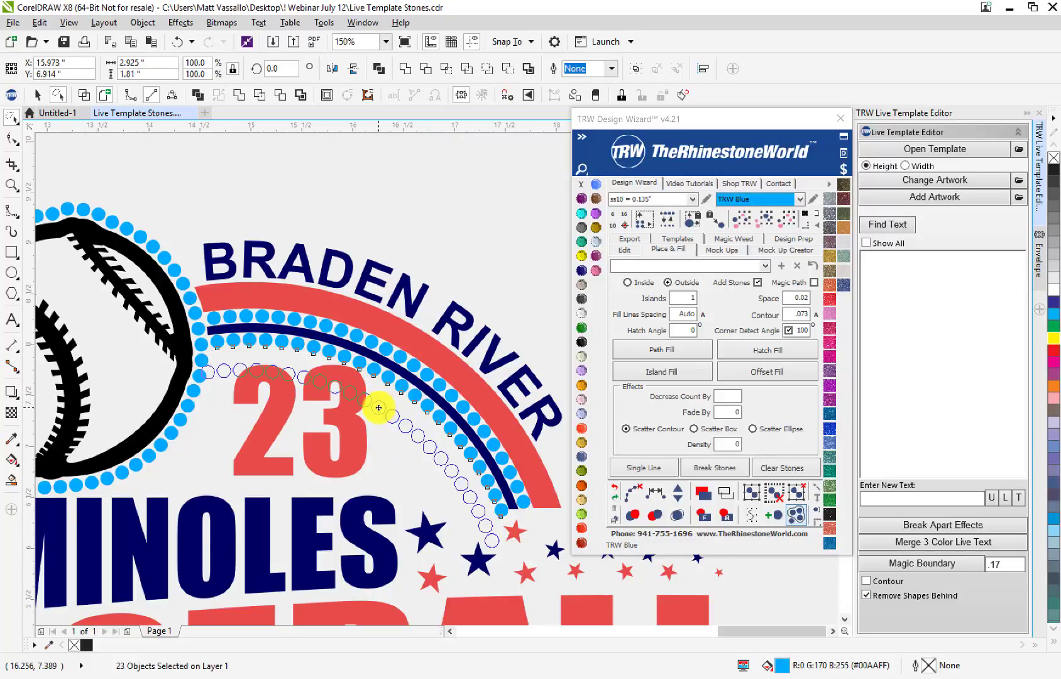
{"action": "key", "text": "Delete"}
{"action": "scroll", "coordinate": [403, 376], "scroll_direction": "down", "scroll_amount": 4}
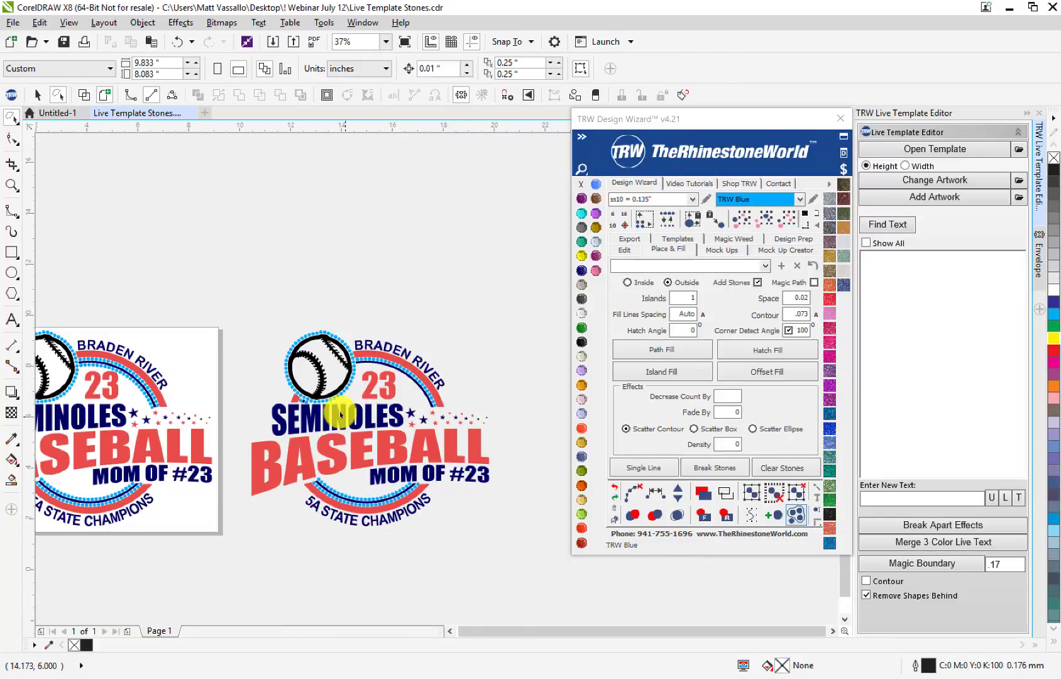
- In the duplicate design, select the inner row of blue stones above the lower navy band and delete it
{"action": "scroll", "coordinate": [334, 415], "scroll_direction": "up", "scroll_amount": 6}
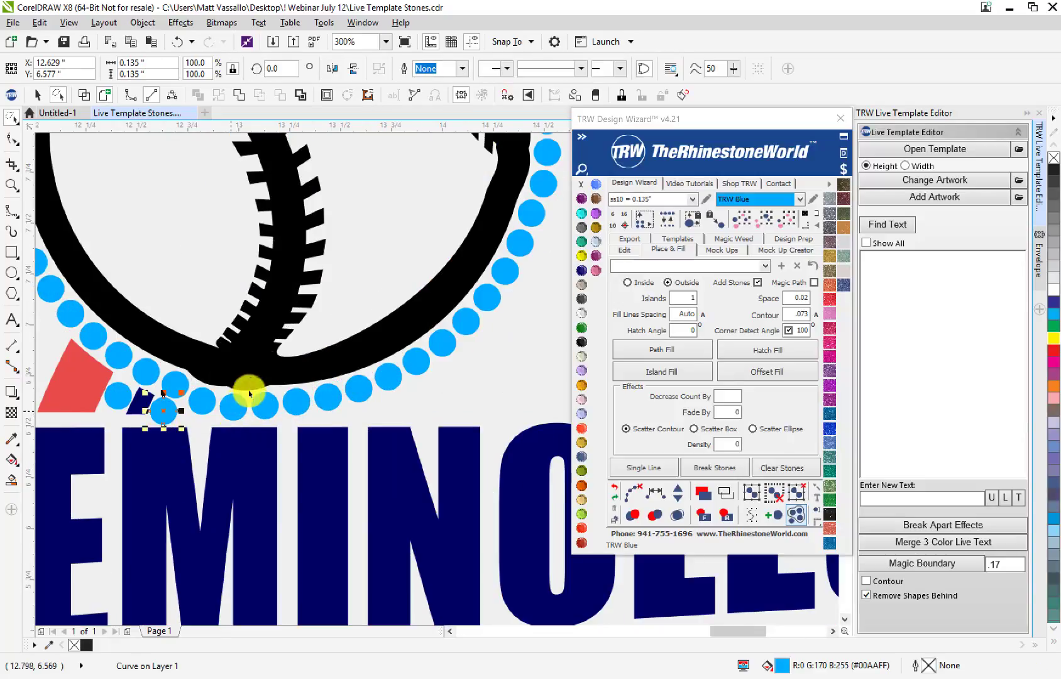
{"action": "scroll", "coordinate": [251, 371], "scroll_direction": "down", "scroll_amount": 4}
{"action": "scroll", "coordinate": [313, 469], "scroll_direction": "up", "scroll_amount": 3}
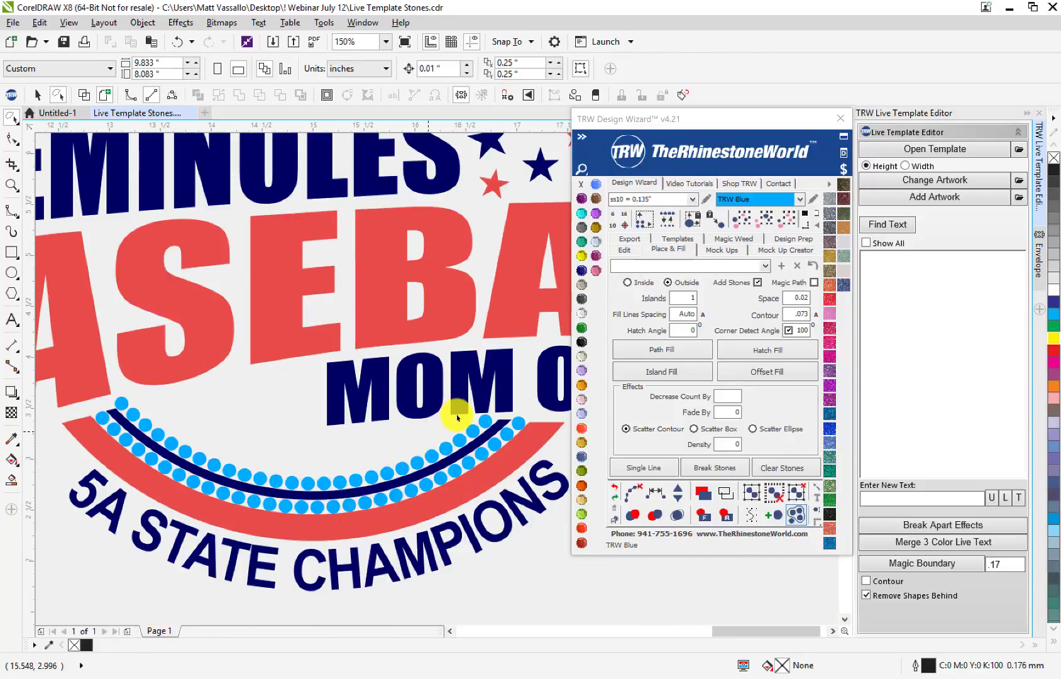
{"action": "mouse_move", "coordinate": [255, 414]}
{"action": "left_mouse_down"}
{"action": "mouse_move", "coordinate": [122, 377]}
{"action": "mouse_move", "coordinate": [105, 388]}
{"action": "mouse_move", "coordinate": [107, 415]}
{"action": "mouse_move", "coordinate": [142, 446]}
{"action": "mouse_move", "coordinate": [272, 501]}
{"action": "mouse_move", "coordinate": [394, 493]}
{"action": "mouse_move", "coordinate": [468, 457]}
{"action": "mouse_move", "coordinate": [509, 414]}
{"action": "mouse_move", "coordinate": [495, 397]}
{"action": "mouse_move", "coordinate": [450, 423]}
{"action": "left_mouse_up"}
{"action": "key", "text": "Delete"}
{"action": "scroll", "coordinate": [376, 447], "scroll_direction": "down", "scroll_amount": 2}
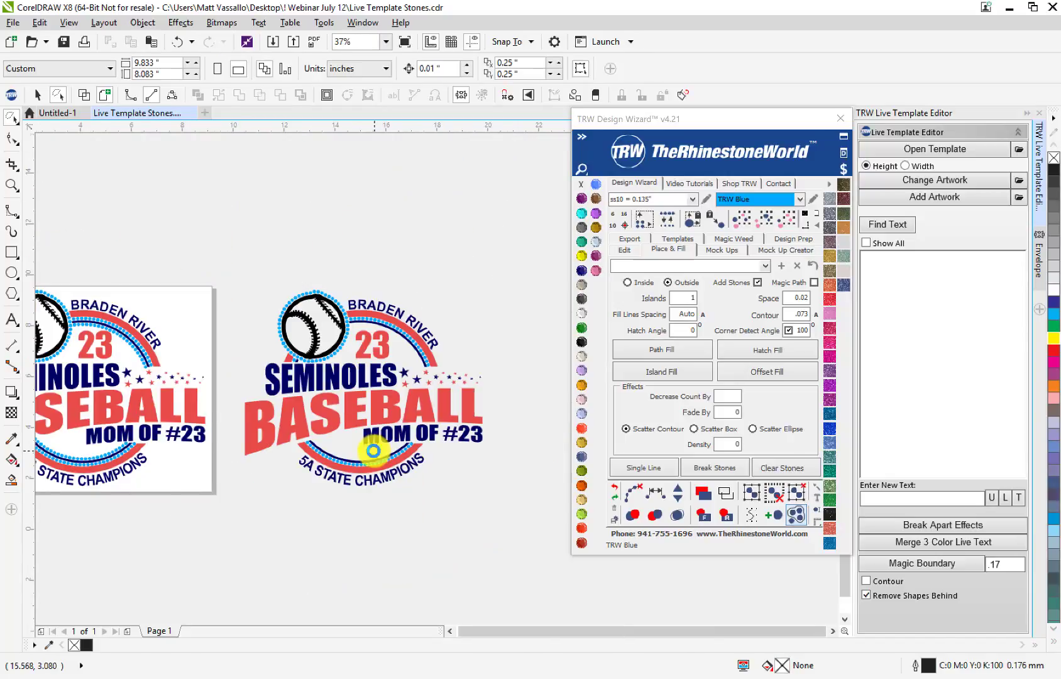
- Select both baseball designs together, resize the page to fit around them, and clear the selection
{"action": "scroll", "coordinate": [374, 450], "scroll_direction": "down", "scroll_amount": 1}
{"action": "mouse_move", "coordinate": [122, 325]}
{"action": "left_mouse_down"}
{"action": "mouse_move", "coordinate": [514, 526]}
{"action": "mouse_move", "coordinate": [494, 519]}
{"action": "left_mouse_up"}
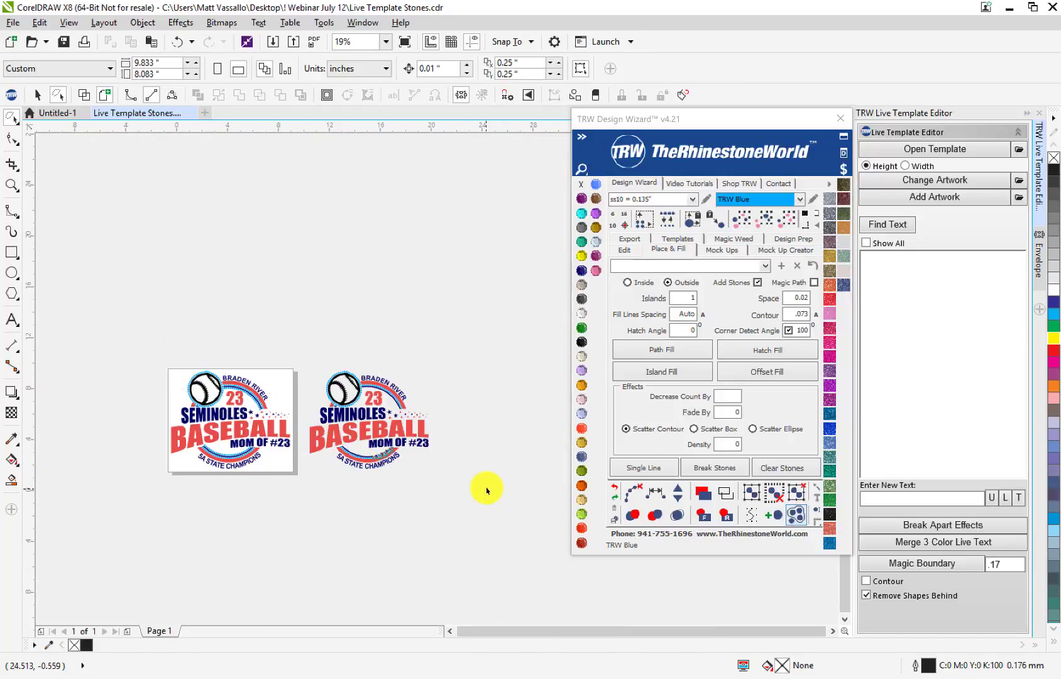
{"action": "left_click", "coordinate": [489, 489]}
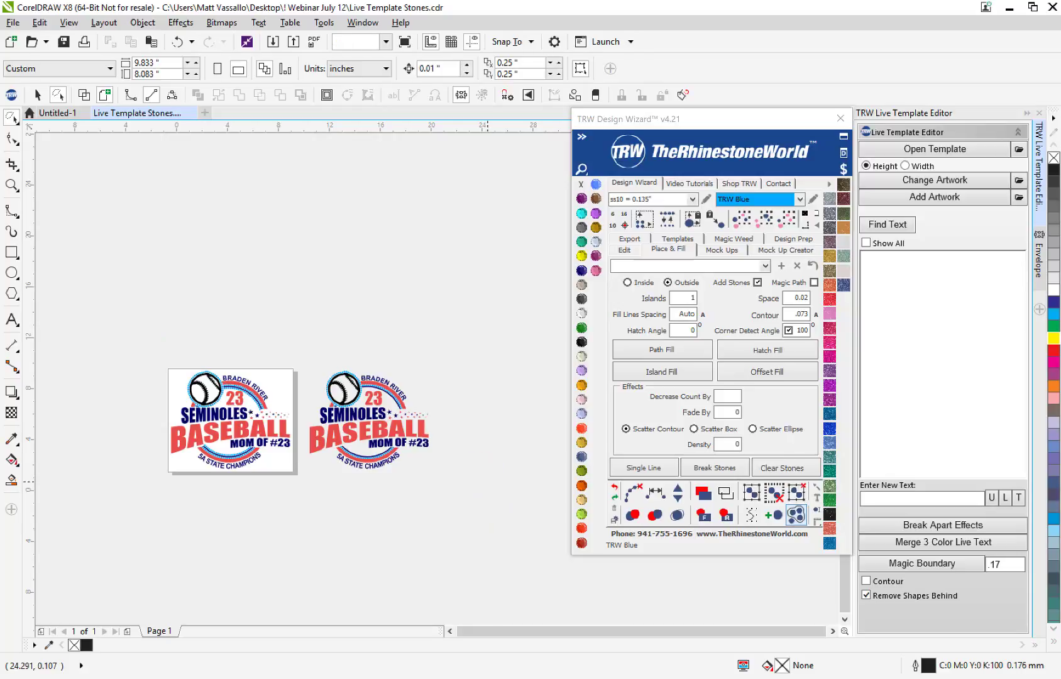
{"action": "left_click", "coordinate": [18, 119]}
{"action": "left_click", "coordinate": [38, 120]}
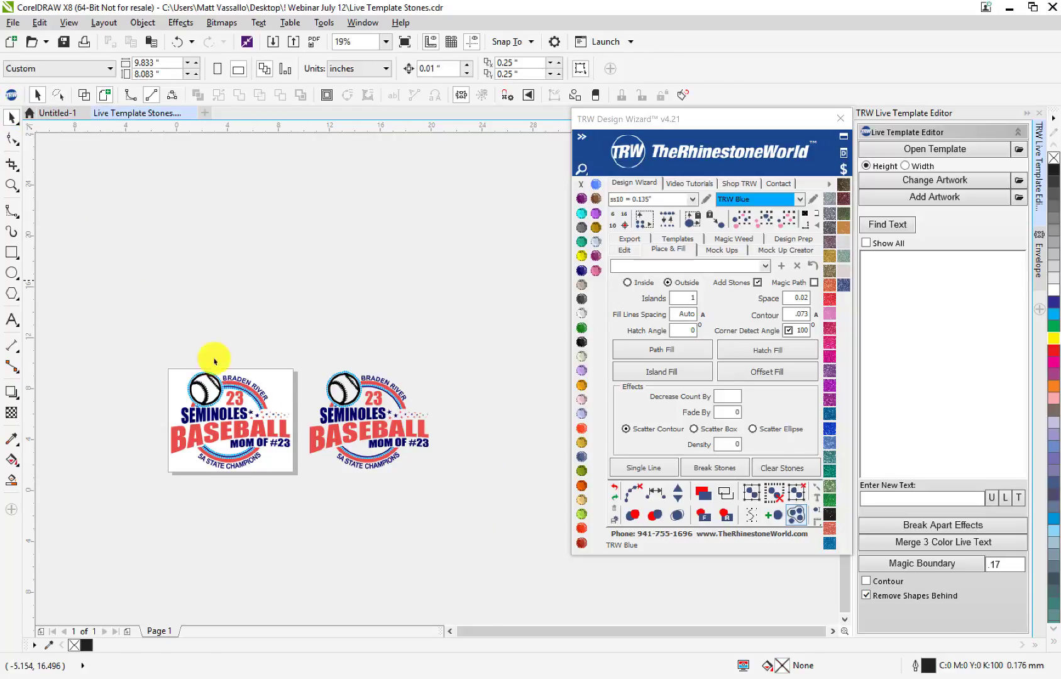
{"action": "left_click_drag", "start_coordinate": [214, 361], "coordinate": [484, 481]}
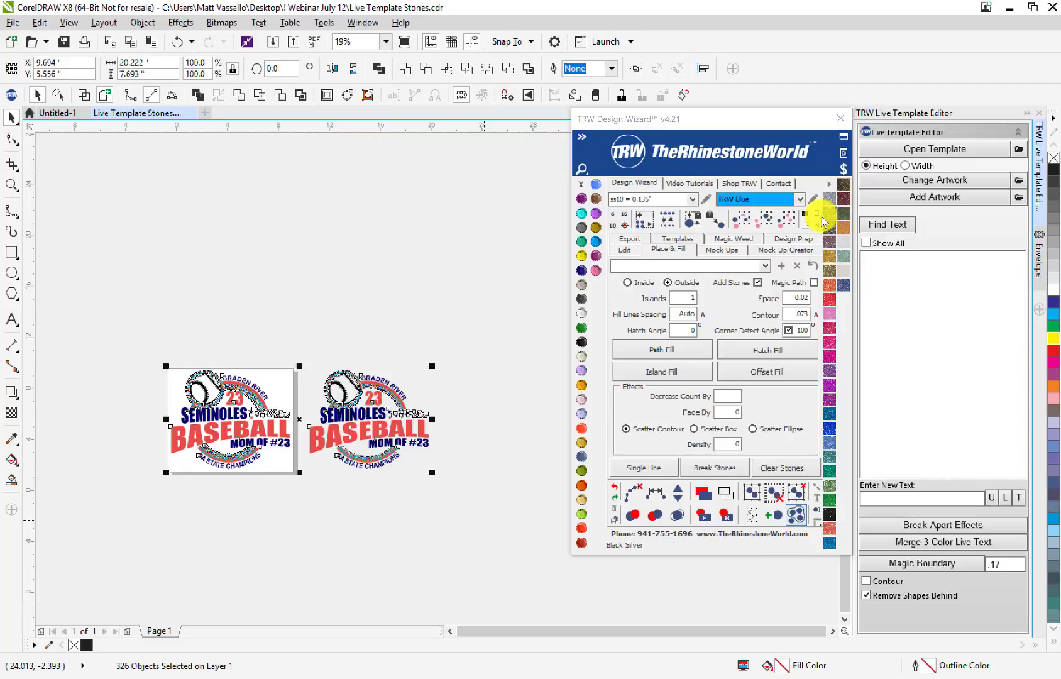
{"action": "left_click", "coordinate": [817, 214]}
{"action": "left_click", "coordinate": [343, 239]}
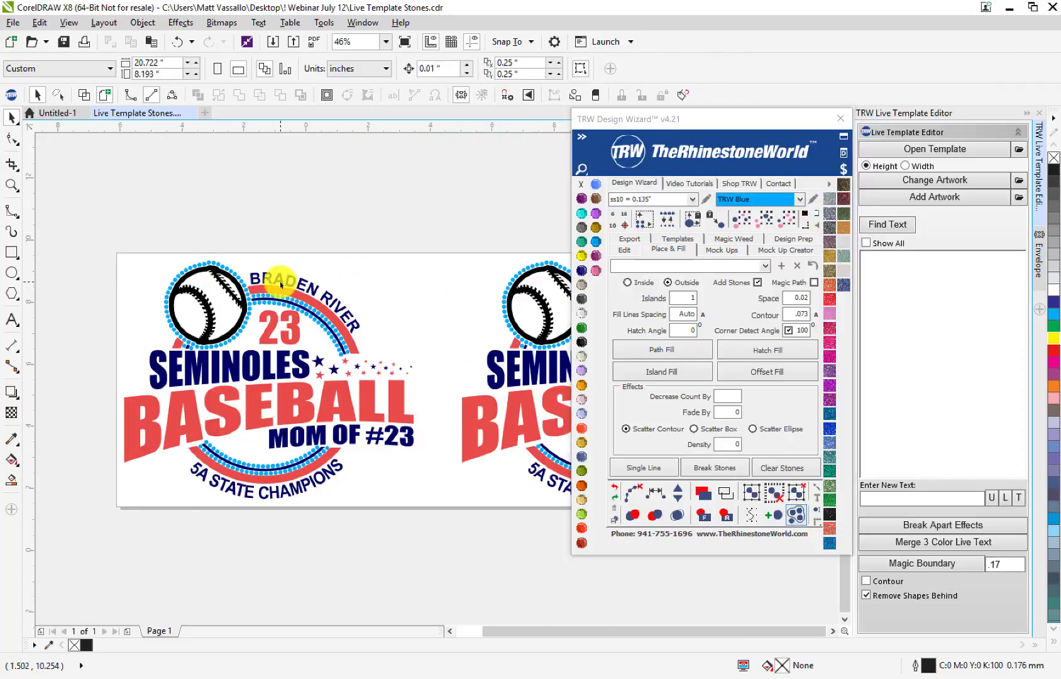
- Move the TRW Design Wizard window clear of the artwork and compare the rhinestone rows of the two designs
{"action": "scroll", "coordinate": [497, 418], "scroll_direction": "down", "scroll_amount": 1}
{"action": "scroll", "coordinate": [490, 310], "scroll_direction": "up", "scroll_amount": 2}
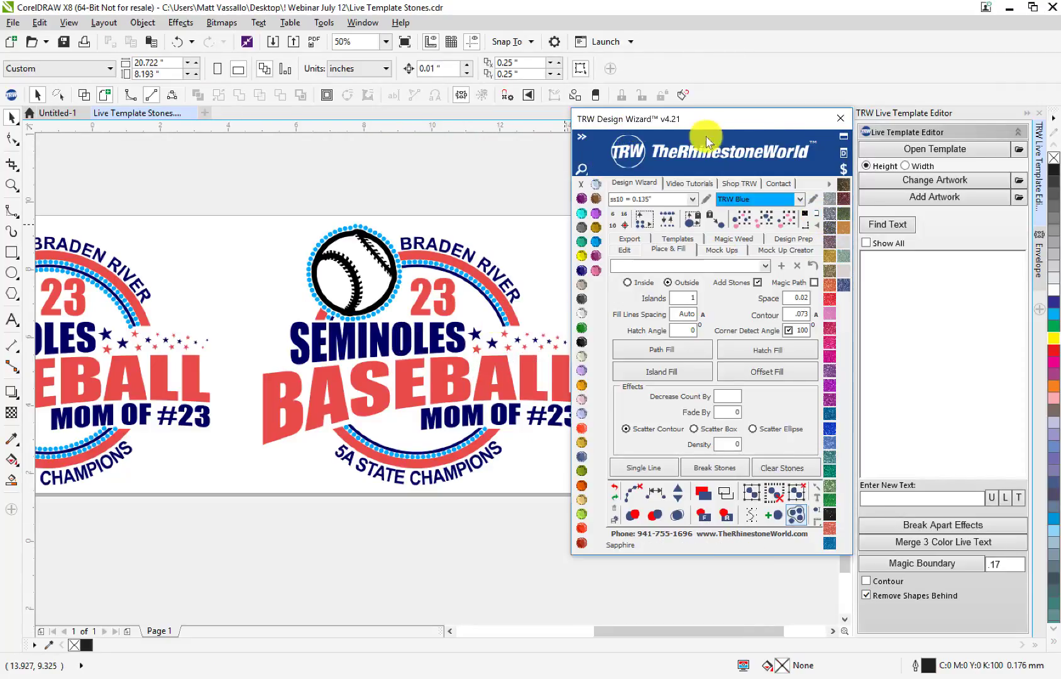
{"action": "left_click_drag", "start_coordinate": [707, 140], "coordinate": [860, 155]}
{"action": "scroll", "coordinate": [601, 245], "scroll_direction": "down", "scroll_amount": 1}
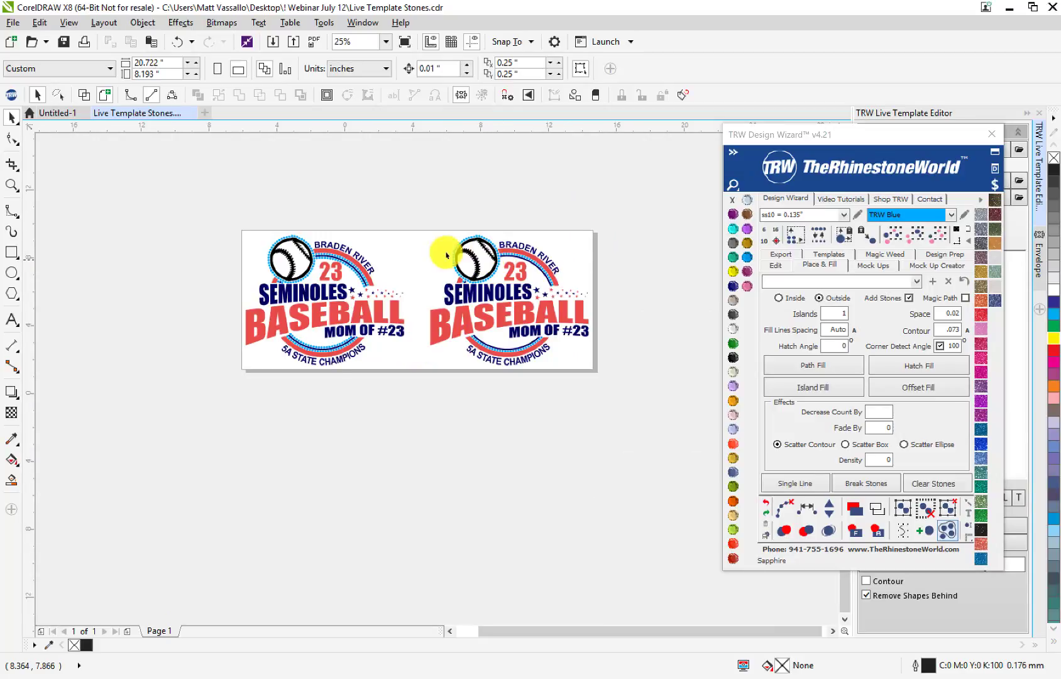
{"action": "scroll", "coordinate": [420, 254], "scroll_direction": "up", "scroll_amount": 1}
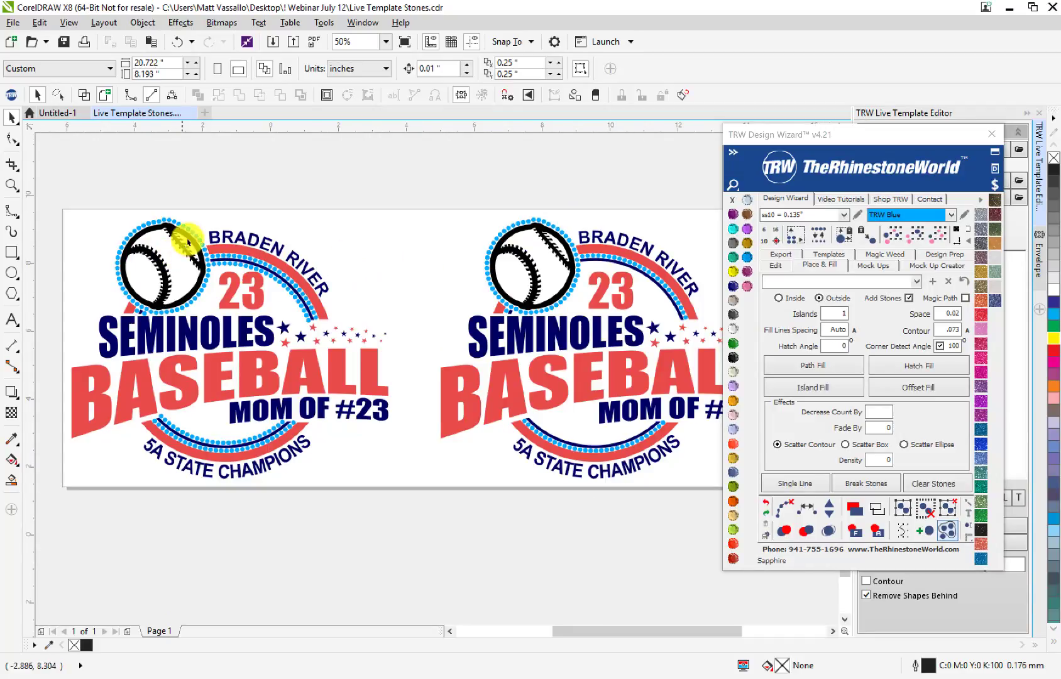
{"action": "scroll", "coordinate": [189, 236], "scroll_direction": "up", "scroll_amount": 1}
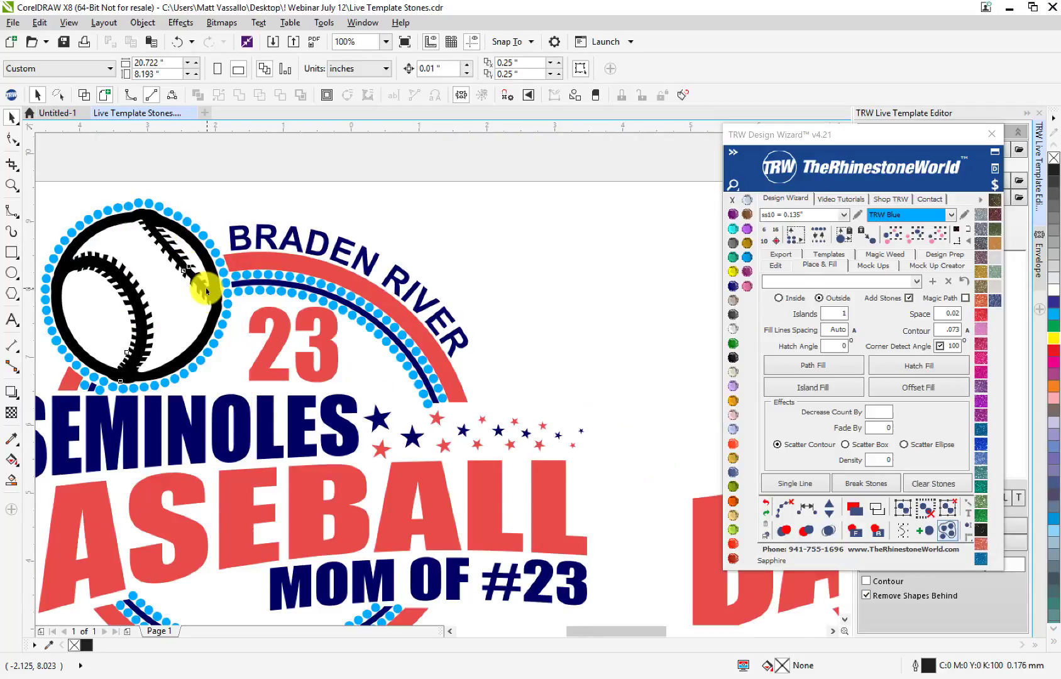
{"action": "left_click", "coordinate": [206, 291]}
{"action": "scroll", "coordinate": [206, 291], "scroll_direction": "down", "scroll_amount": 1}
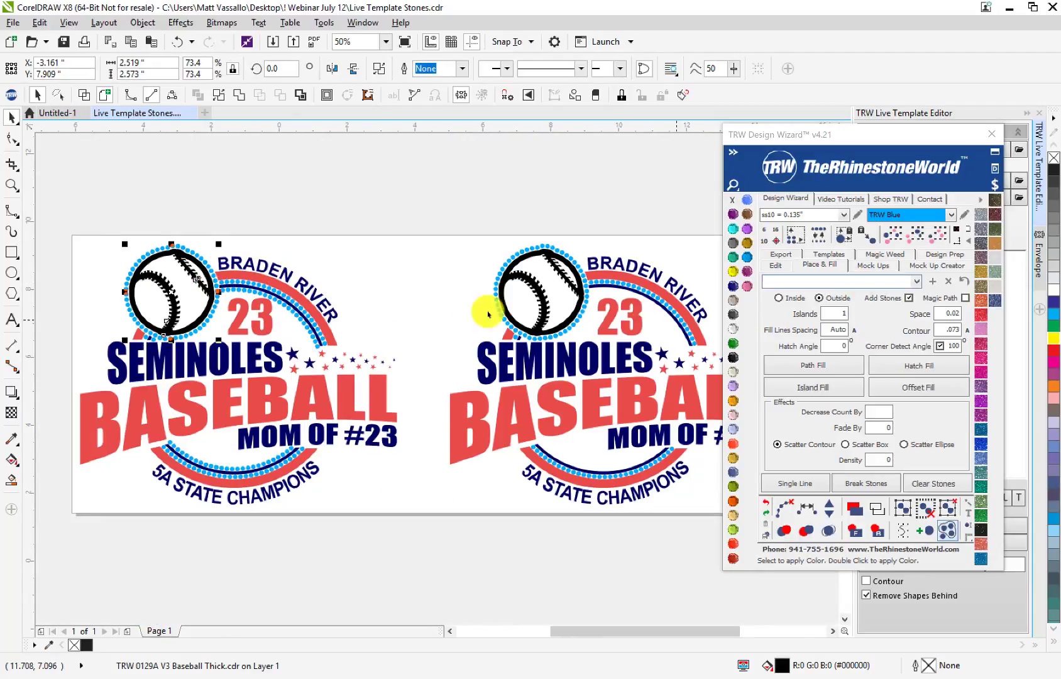
{"action": "scroll", "coordinate": [245, 286], "scroll_direction": "up", "scroll_amount": 1}
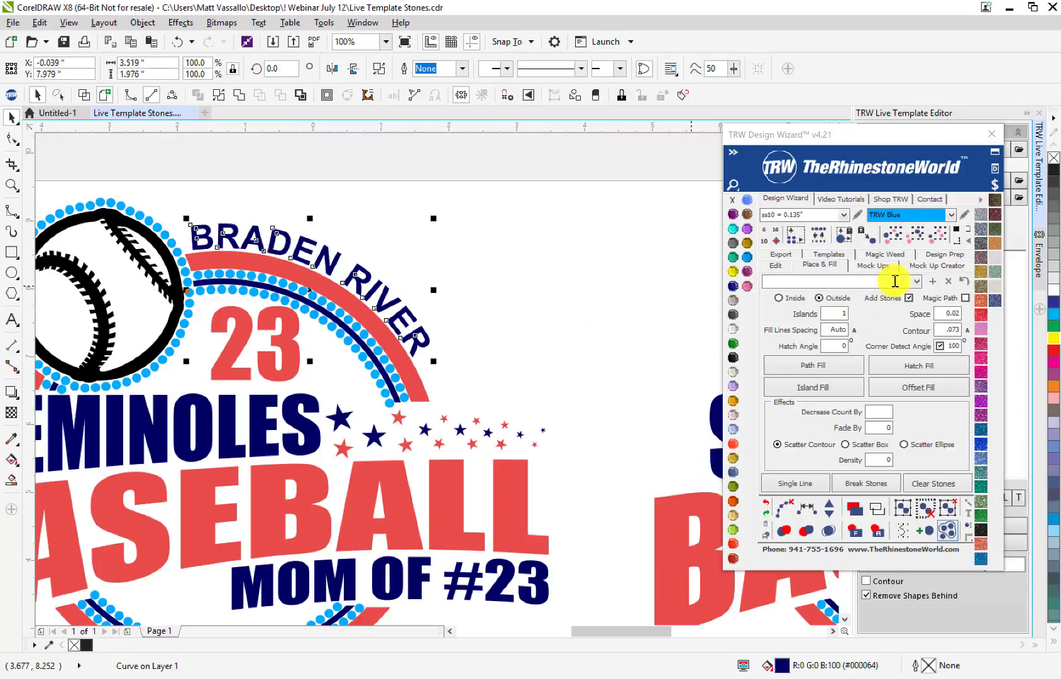
{"action": "left_click", "coordinate": [371, 380]}
{"action": "scroll", "coordinate": [371, 379], "scroll_direction": "down", "scroll_amount": 1}
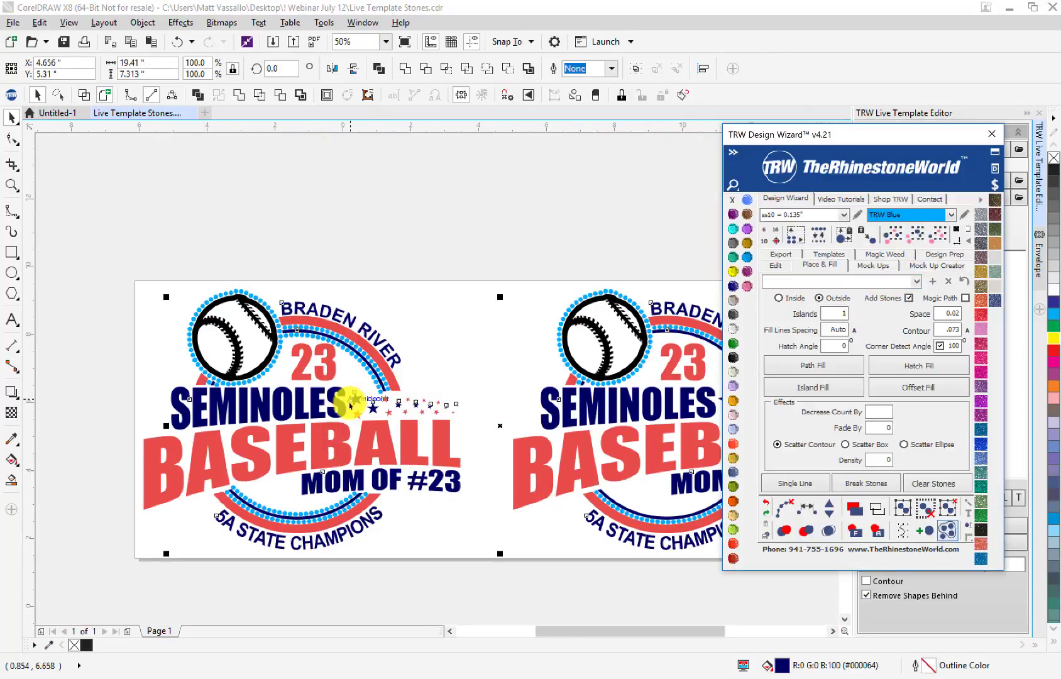
{"action": "left_click_drag", "start_coordinate": [391, 338], "coordinate": [448, 271]}
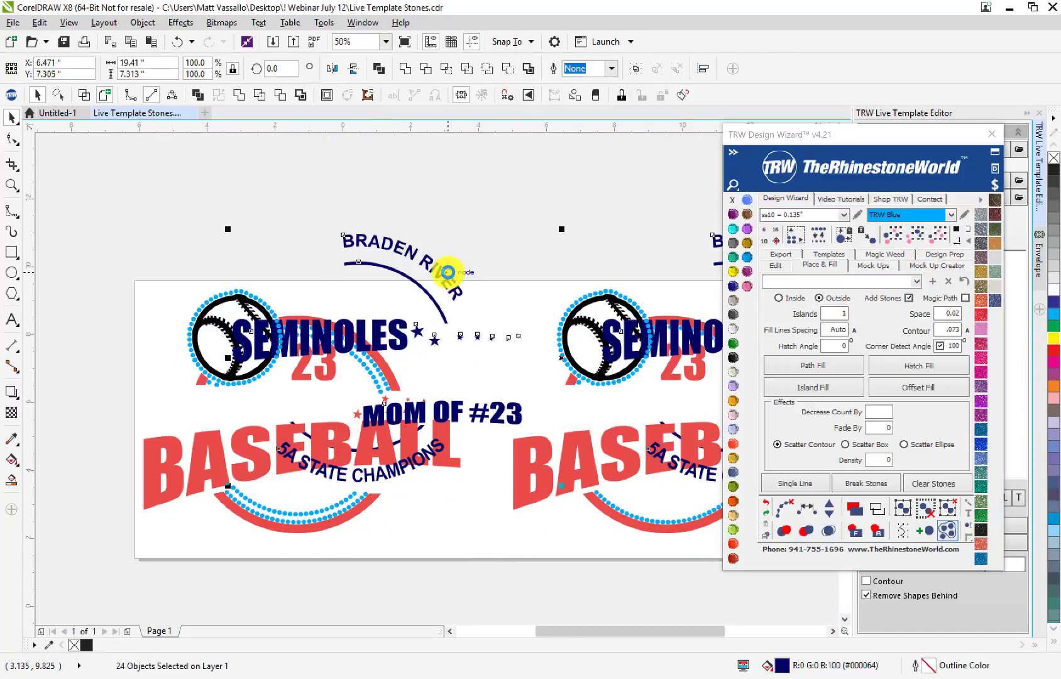
{"action": "key", "text": "ctrl+z"}
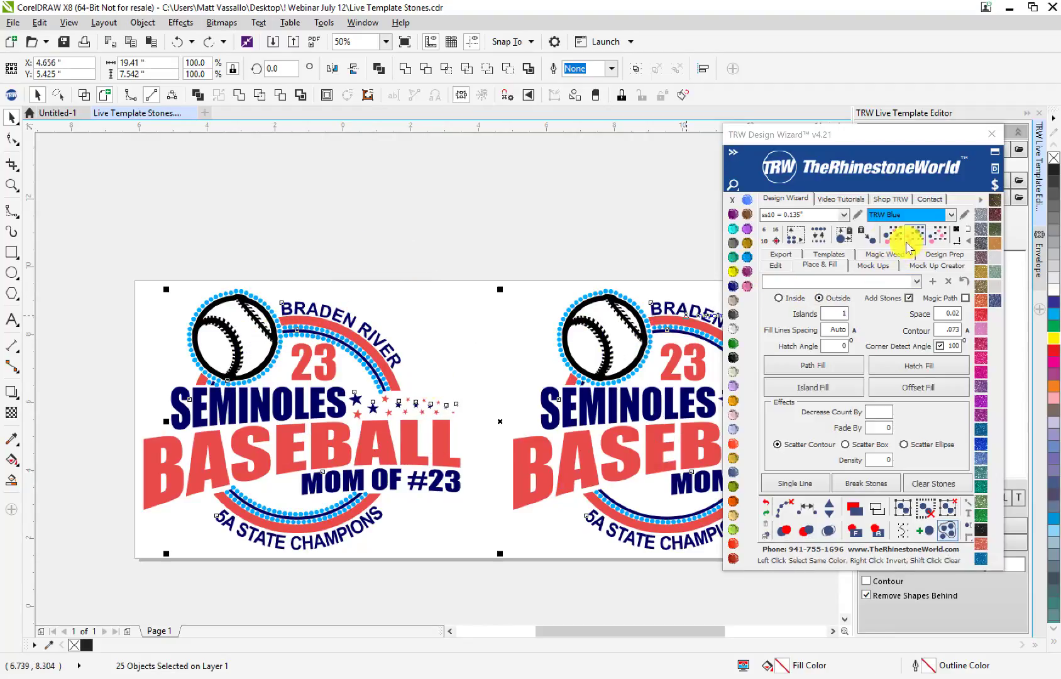
{"action": "left_click", "coordinate": [414, 300]}
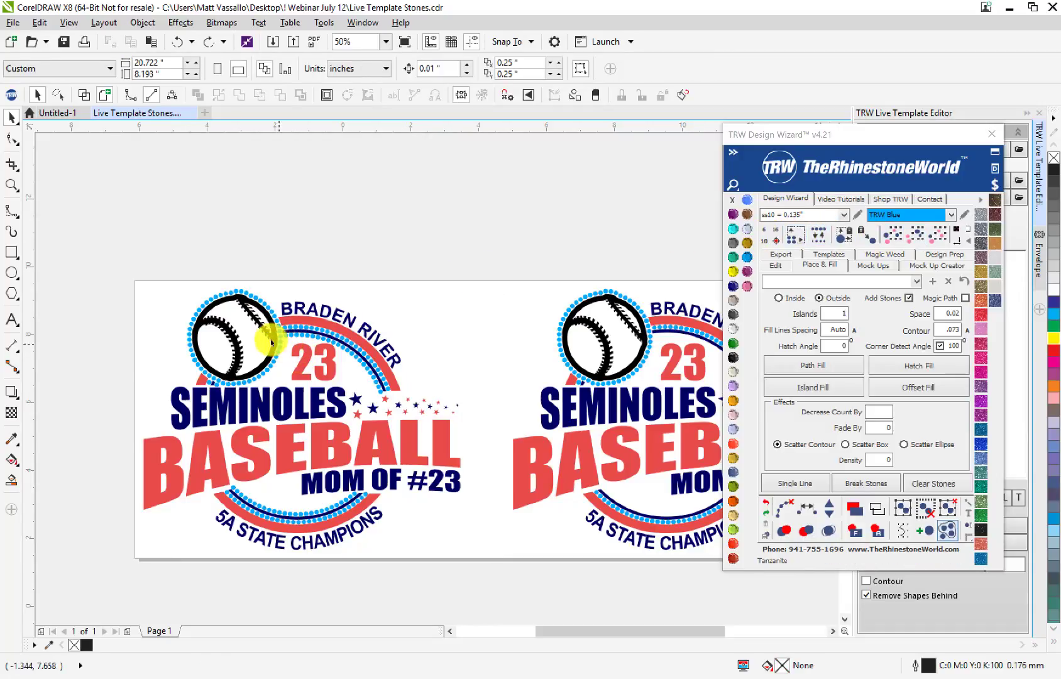
{"action": "left_click", "coordinate": [266, 340]}
{"action": "scroll", "coordinate": [267, 339], "scroll_direction": "up", "scroll_amount": 1}
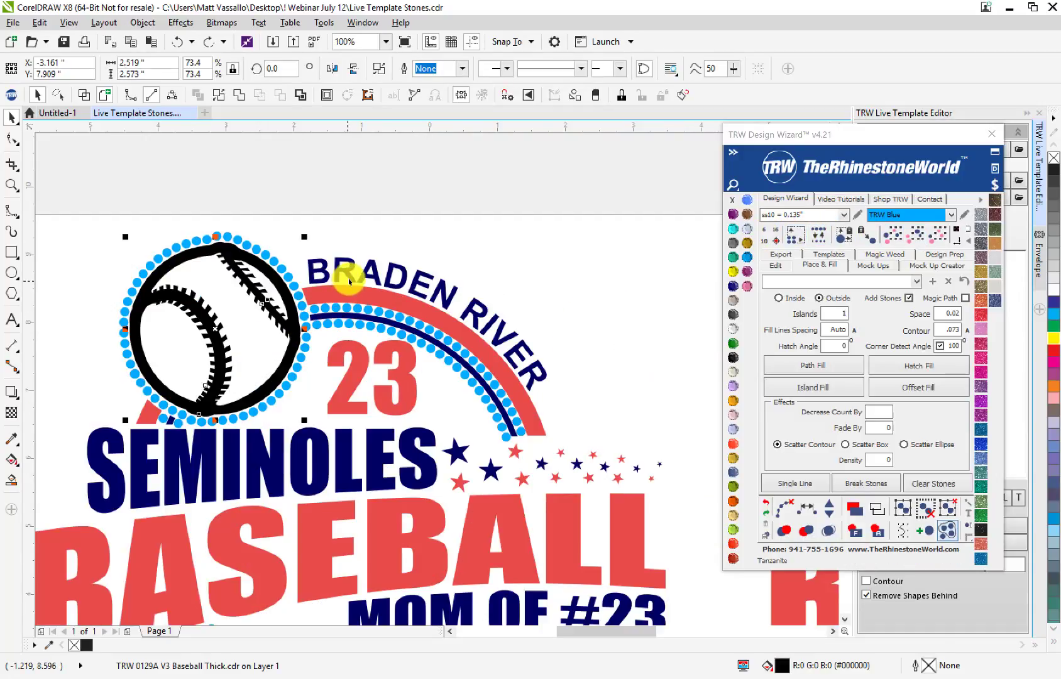
{"action": "left_click", "coordinate": [349, 276], "text": "shift"}
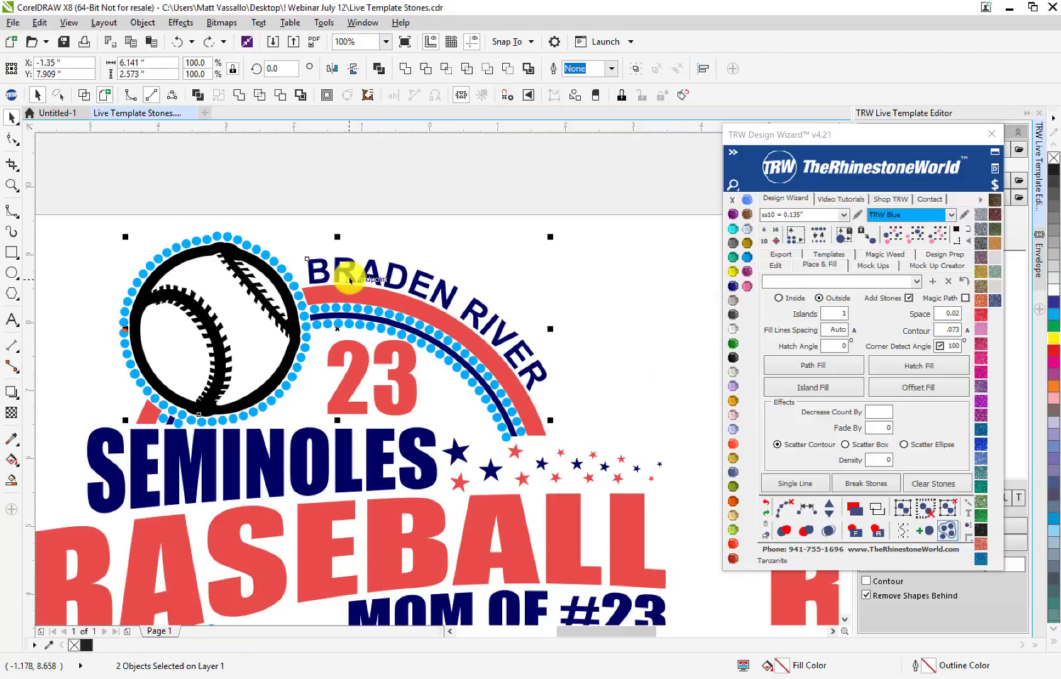
{"action": "left_click", "coordinate": [418, 462], "text": "shift"}
{"action": "scroll", "coordinate": [419, 432], "scroll_direction": "down", "scroll_amount": 2}
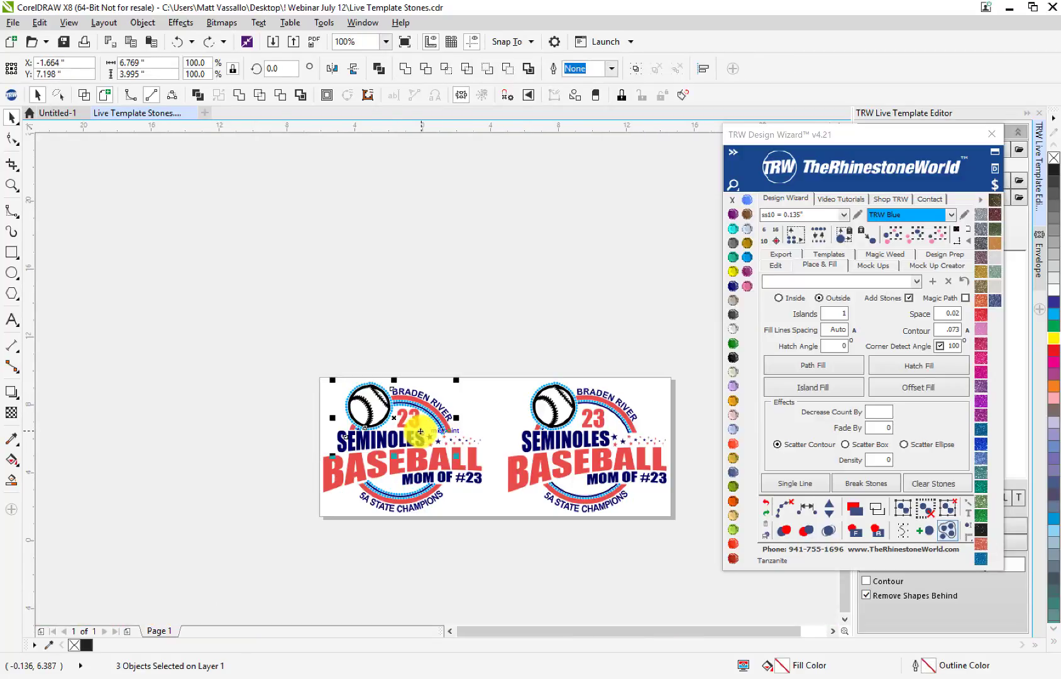
- Copy the complete left-hand baseball design with its stones into a new document, and fit the page to the design
{"action": "left_click_drag", "start_coordinate": [295, 344], "coordinate": [492, 536]}
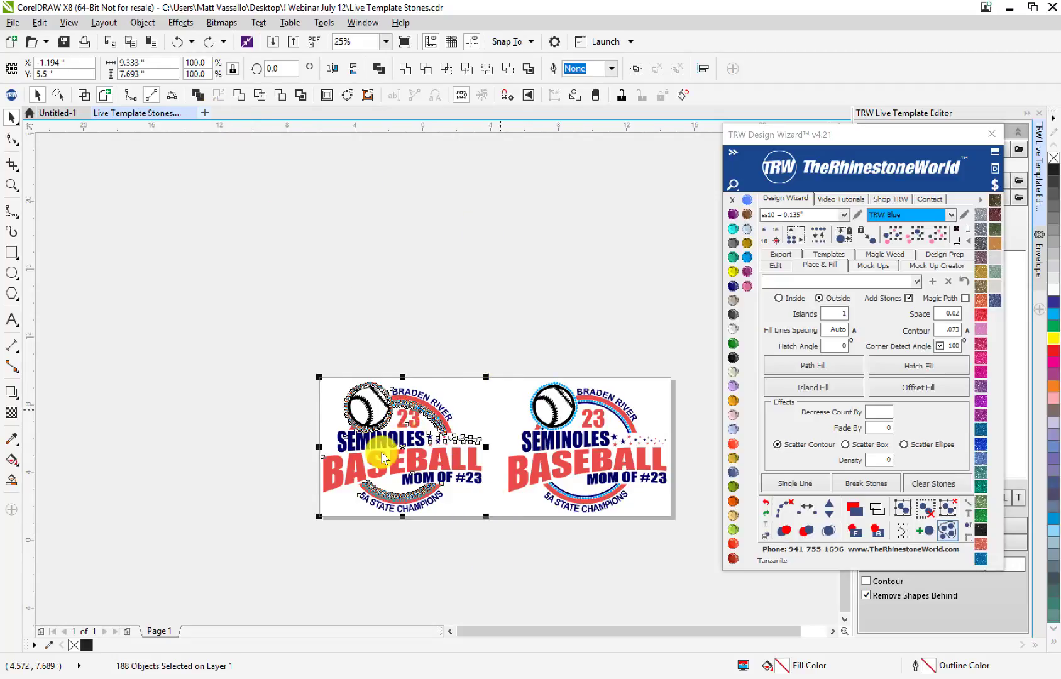
{"action": "left_click", "coordinate": [371, 428]}
{"action": "key", "text": "ctrl+n"}
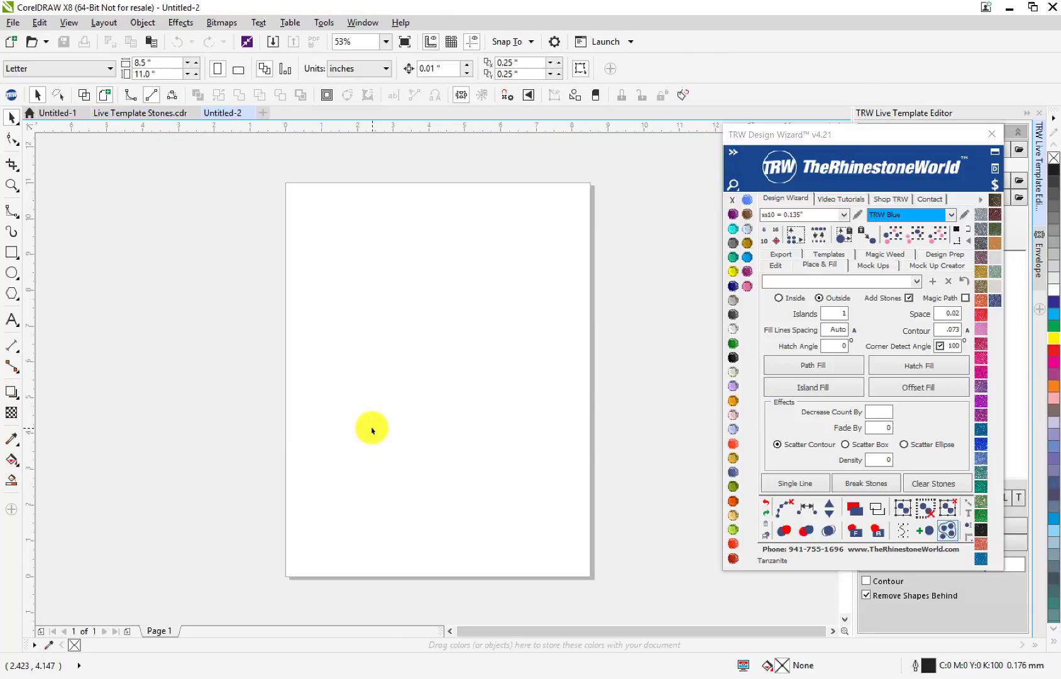
{"action": "key", "text": "ctrl+v"}
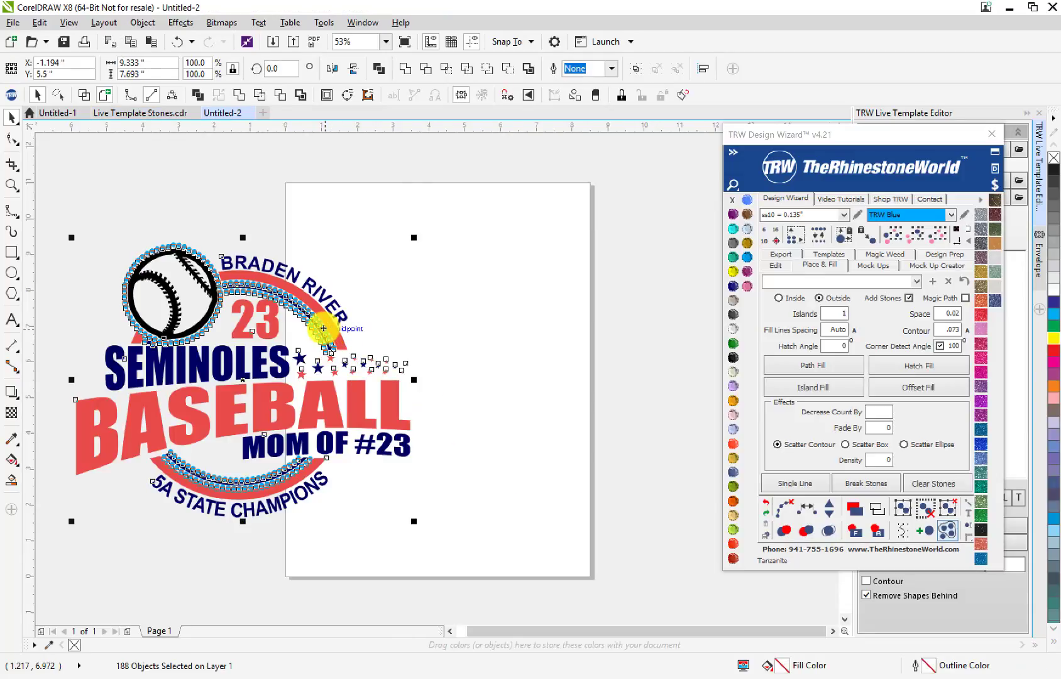
{"action": "left_click_drag", "start_coordinate": [344, 344], "coordinate": [497, 323]}
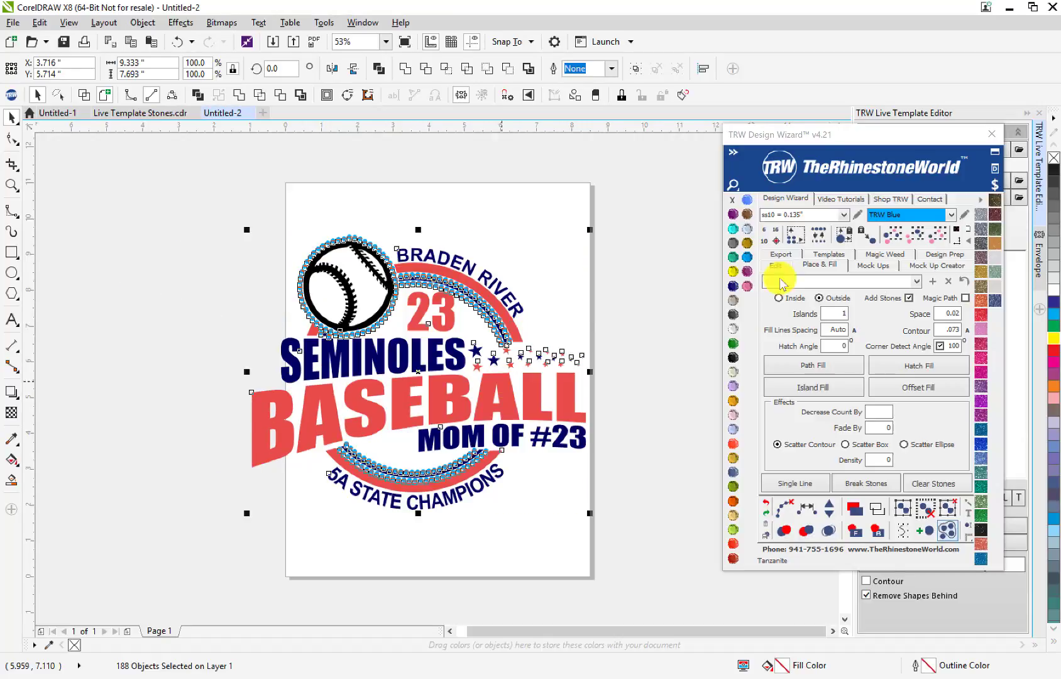
{"action": "left_click", "coordinate": [957, 231]}
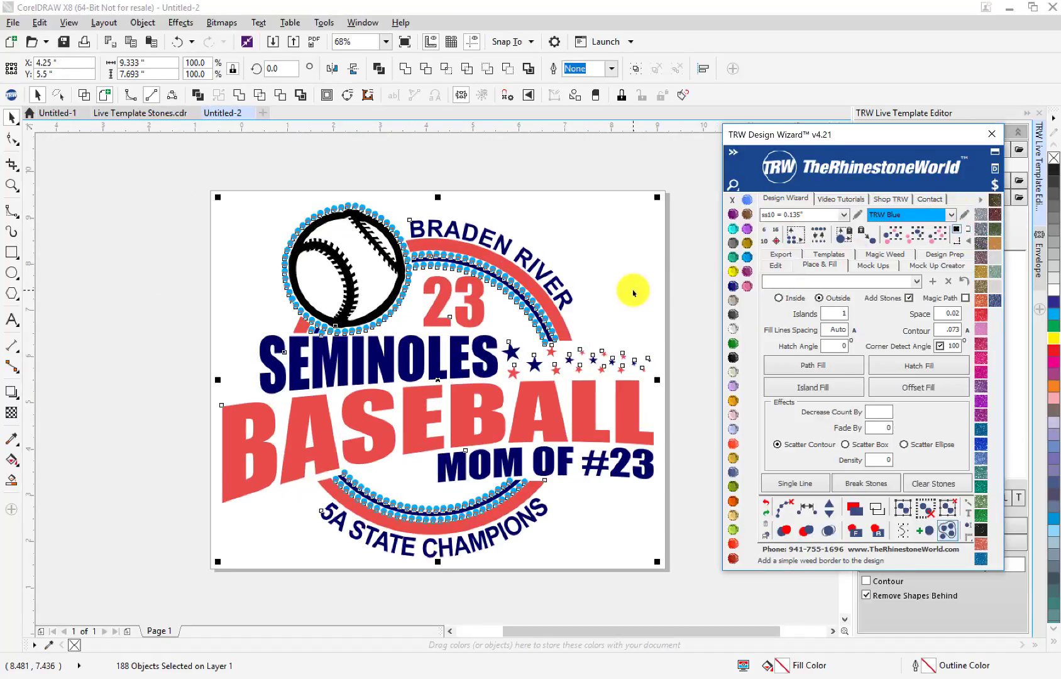
- Recolor all the TRW Blue rhinestones in the design to Crystal
{"action": "left_click", "coordinate": [632, 293]}
{"action": "left_click", "coordinate": [544, 318]}
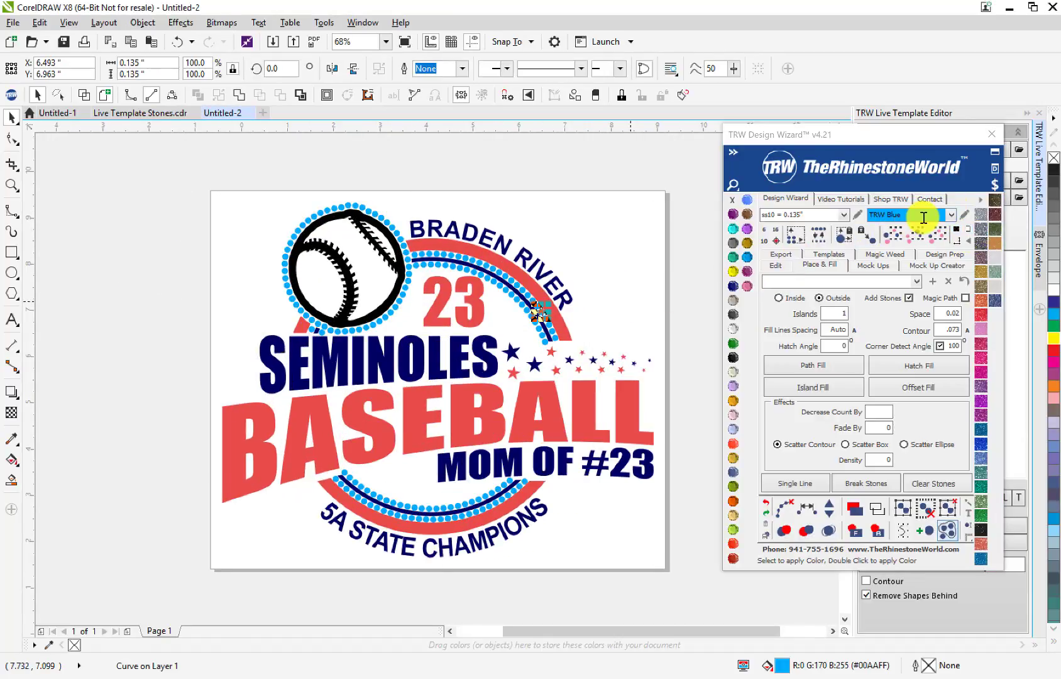
{"action": "key", "text": "Delete"}
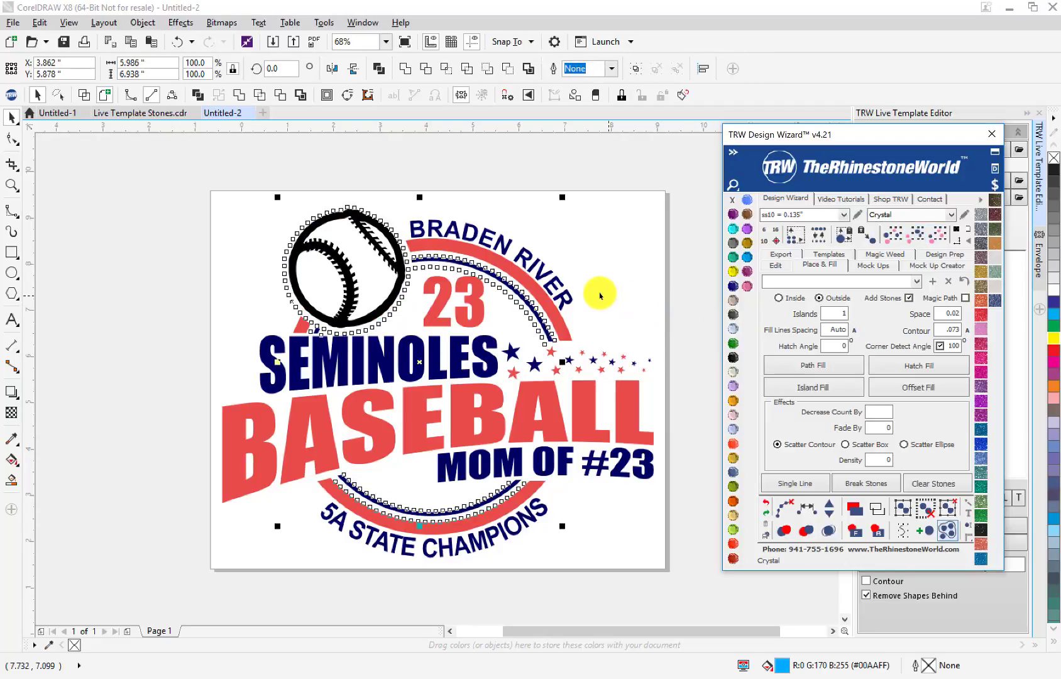
- Select all the navy lettering, arcs and stars together with the black baseball, and merge them into a single object
{"action": "left_click", "coordinate": [373, 268]}
{"action": "left_click", "coordinate": [503, 244]}
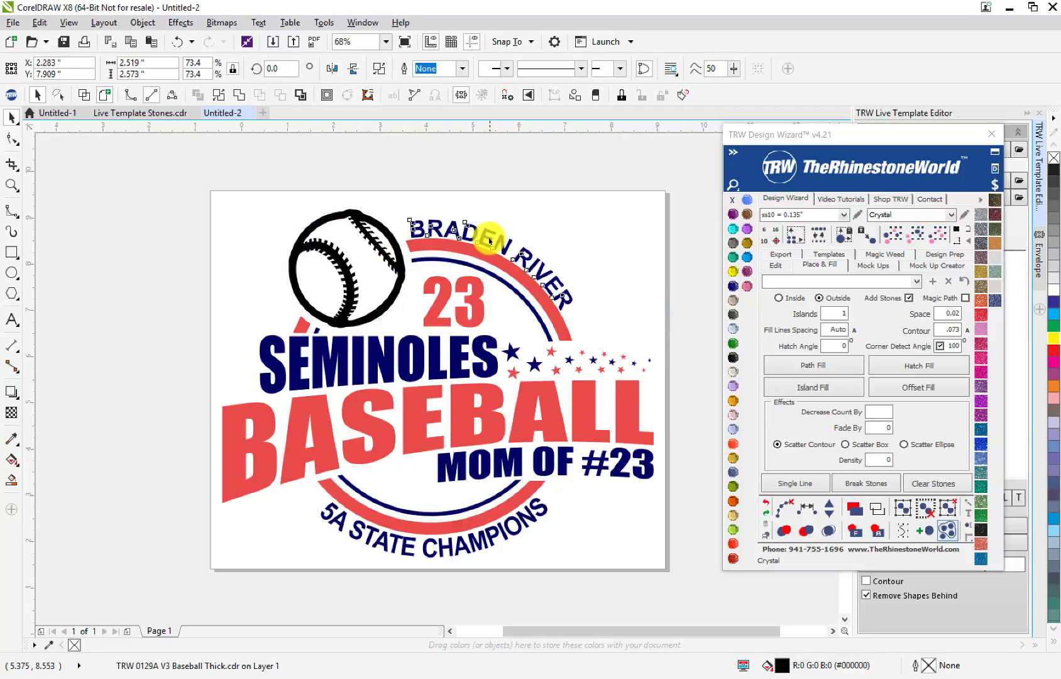
{"action": "left_click", "coordinate": [915, 234]}
{"action": "left_click", "coordinate": [400, 262], "text": "shift"}
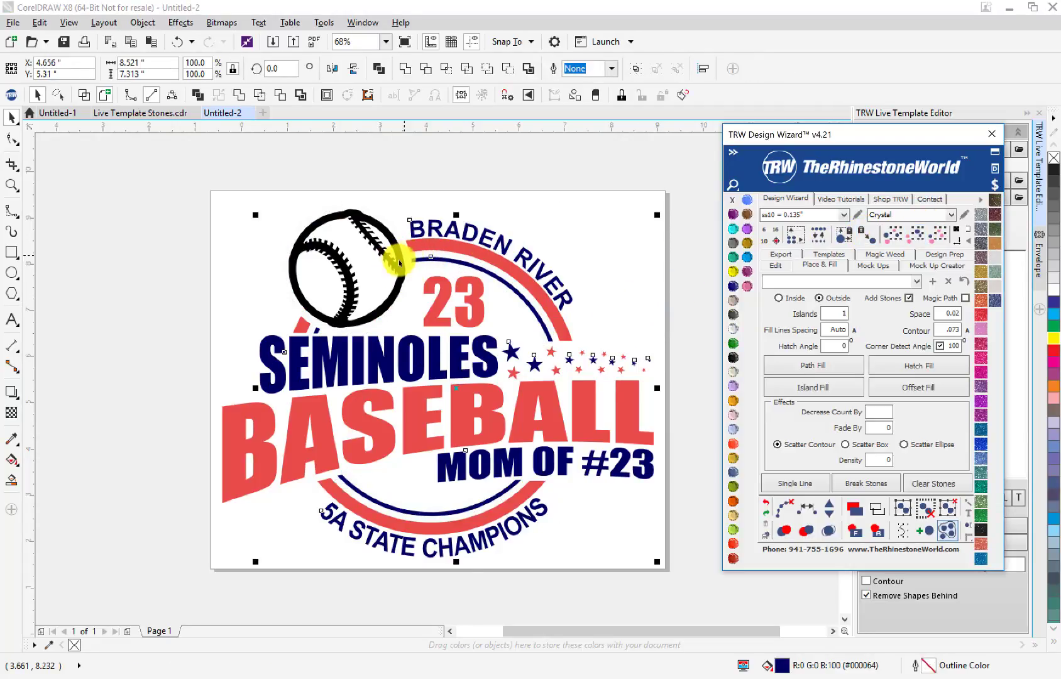
{"action": "left_click", "coordinate": [394, 269], "text": "shift"}
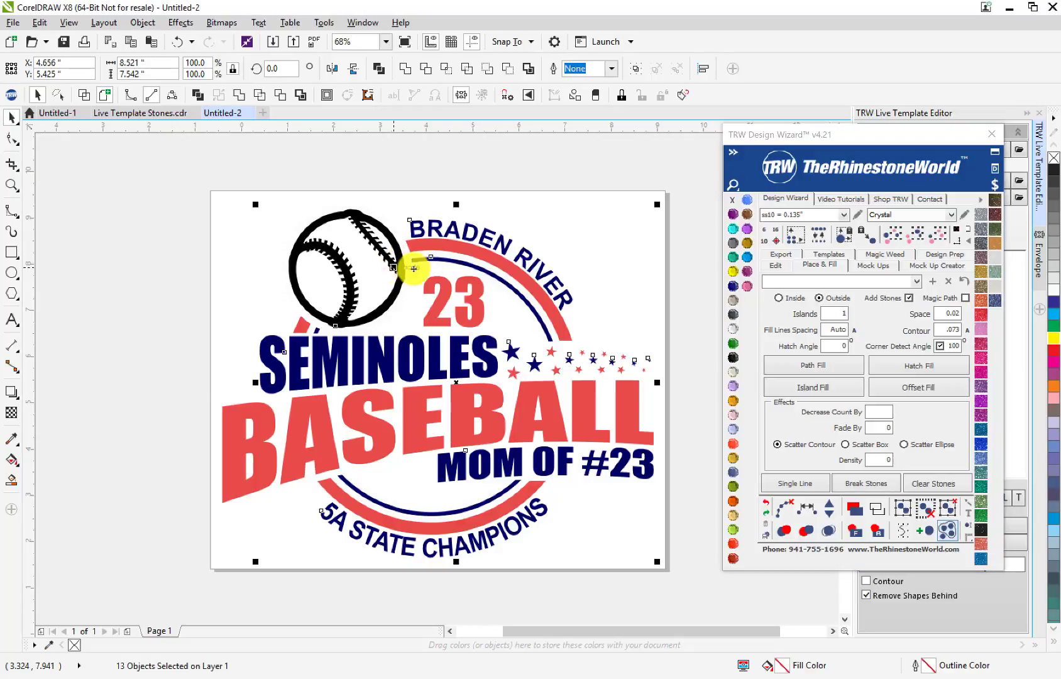
{"action": "left_click", "coordinate": [239, 95]}
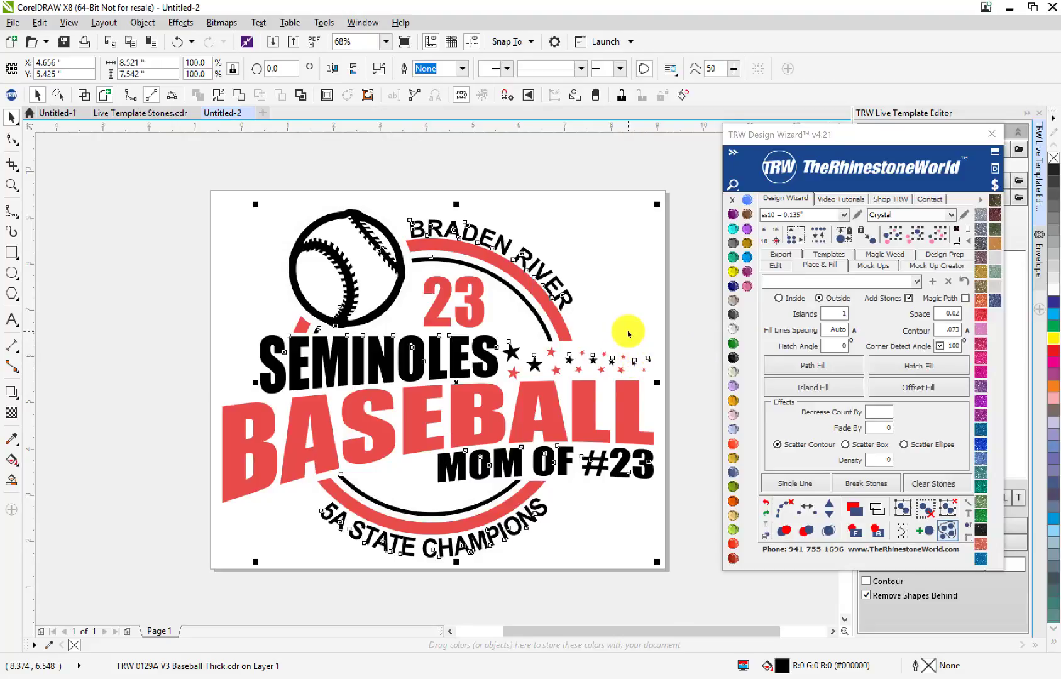
- Fill the merged baseball and lettering with the gold glitter pattern and scale down the pattern tile with the Interactive Fill tool
{"action": "left_click", "coordinate": [981, 274]}
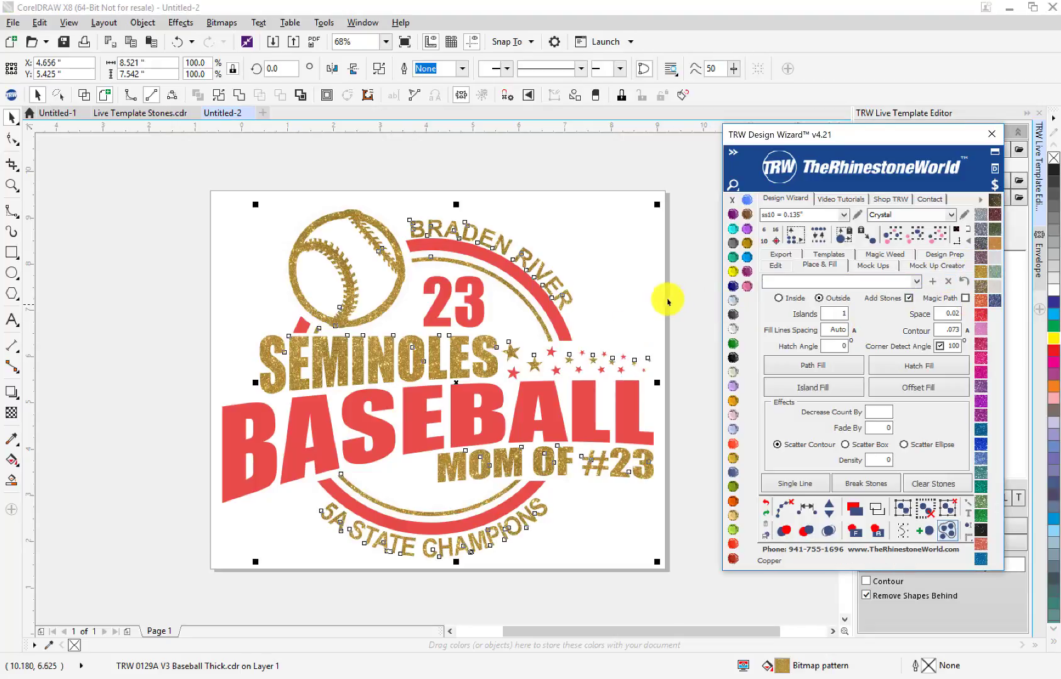
{"action": "left_click", "coordinate": [11, 460]}
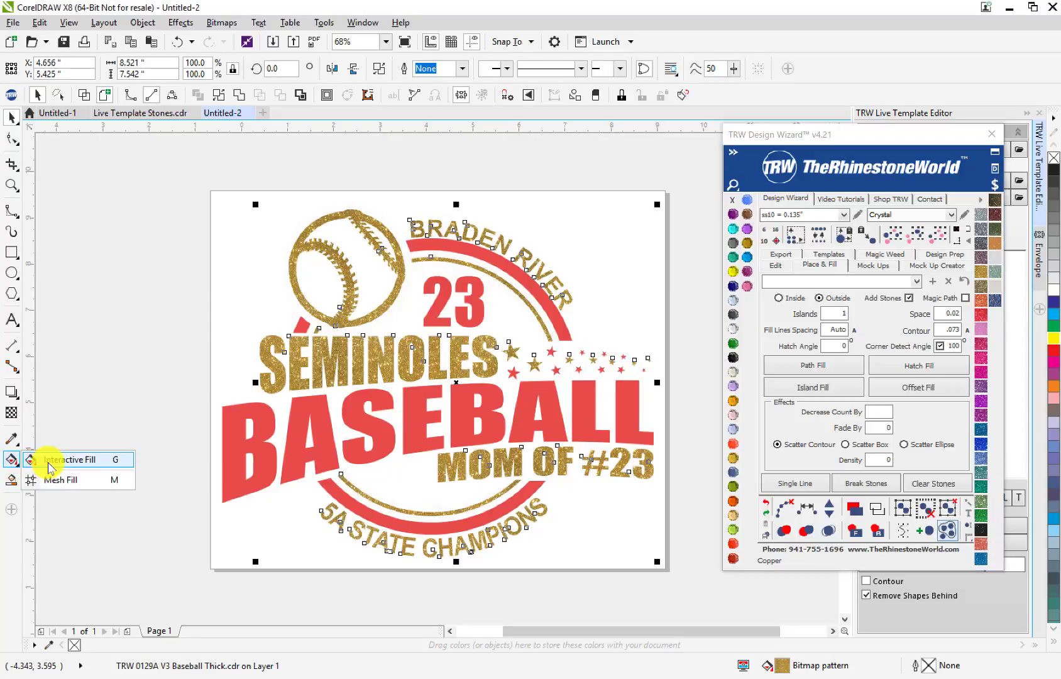
{"action": "left_click", "coordinate": [57, 460]}
{"action": "left_click_drag", "start_coordinate": [428, 234], "coordinate": [408, 254]}
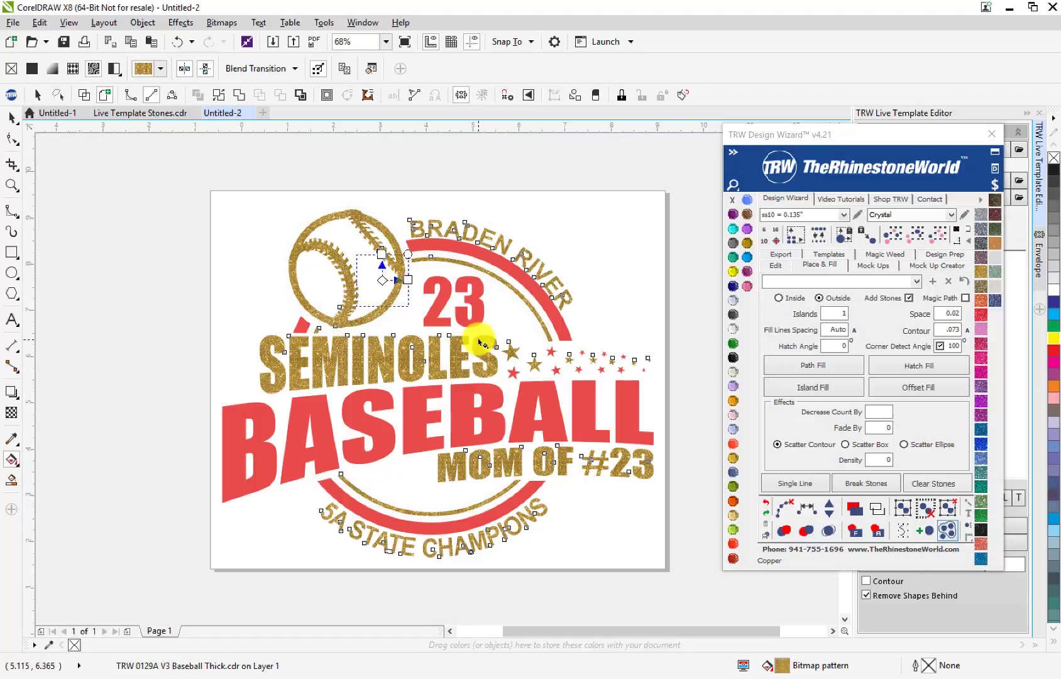
{"action": "left_click", "coordinate": [13, 116]}
{"action": "left_click", "coordinate": [83, 179]}
- Merge all the red artwork into a single object and fill it with the blue glitter pattern
{"action": "left_click", "coordinate": [466, 253]}
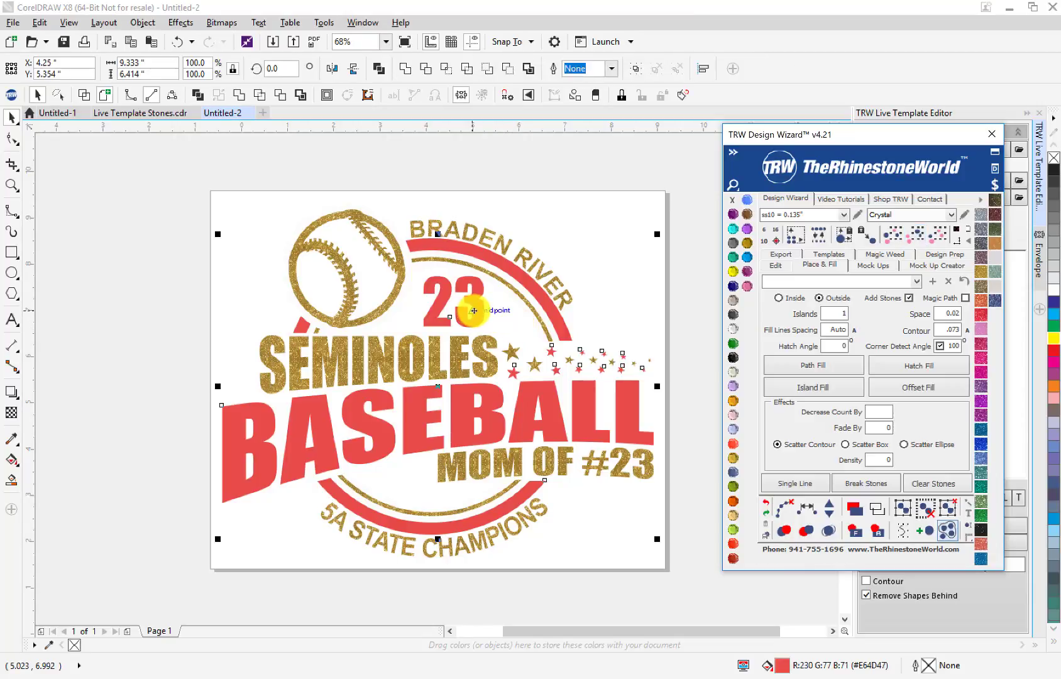
{"action": "left_click_drag", "start_coordinate": [474, 310], "coordinate": [268, 267]}
{"action": "key", "text": "ctrl+z"}
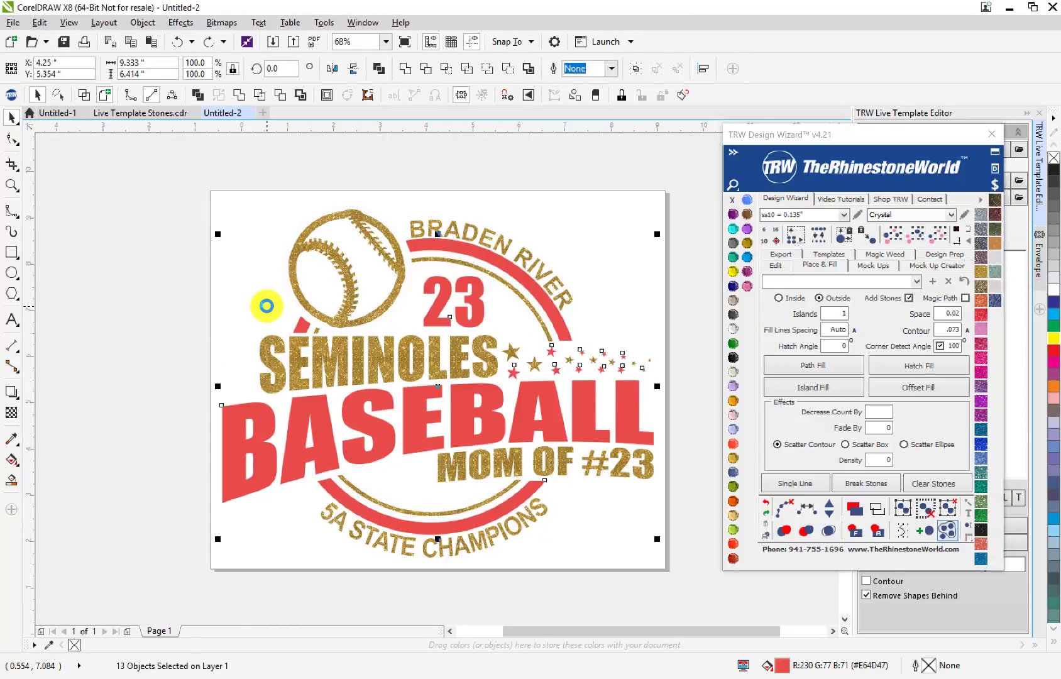
{"action": "left_click", "coordinate": [239, 99]}
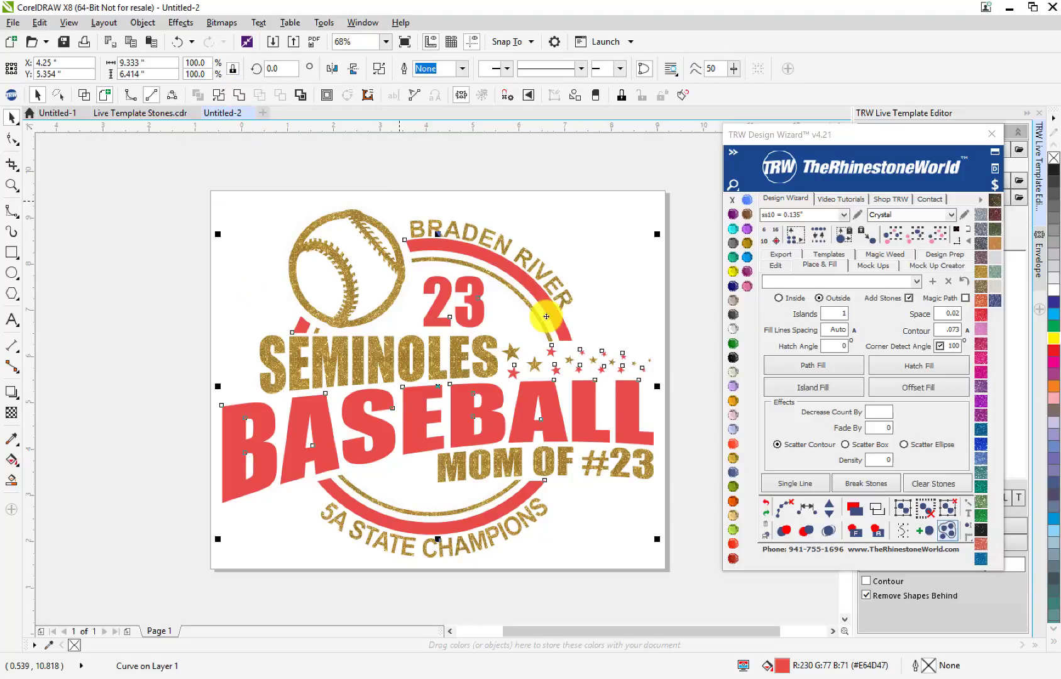
{"action": "left_click", "coordinate": [981, 464]}
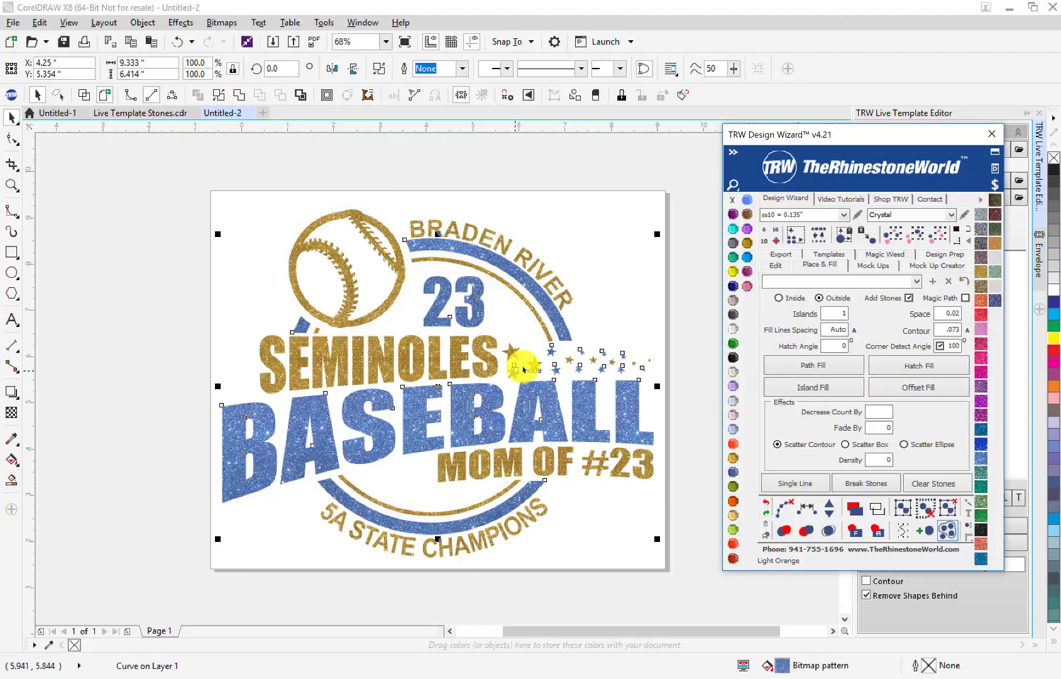
- Create a Quick Proof of the entire design with a black background and simulated stones
{"action": "scroll", "coordinate": [581, 367], "scroll_direction": "down", "scroll_amount": 1}
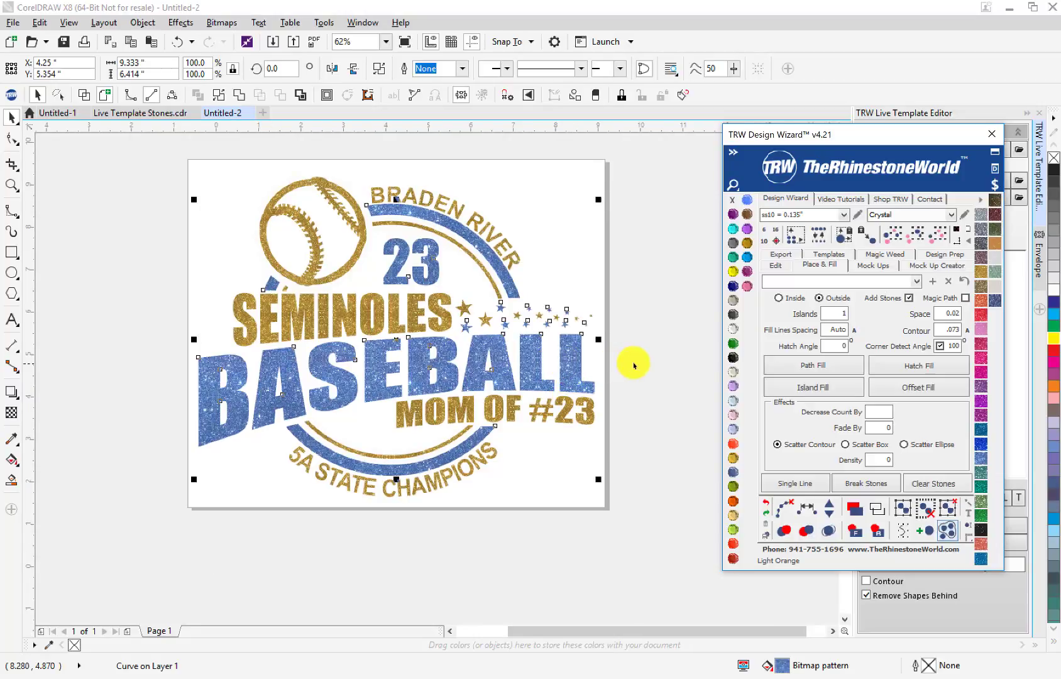
{"action": "left_click", "coordinate": [540, 297]}
{"action": "left_click", "coordinate": [497, 284]}
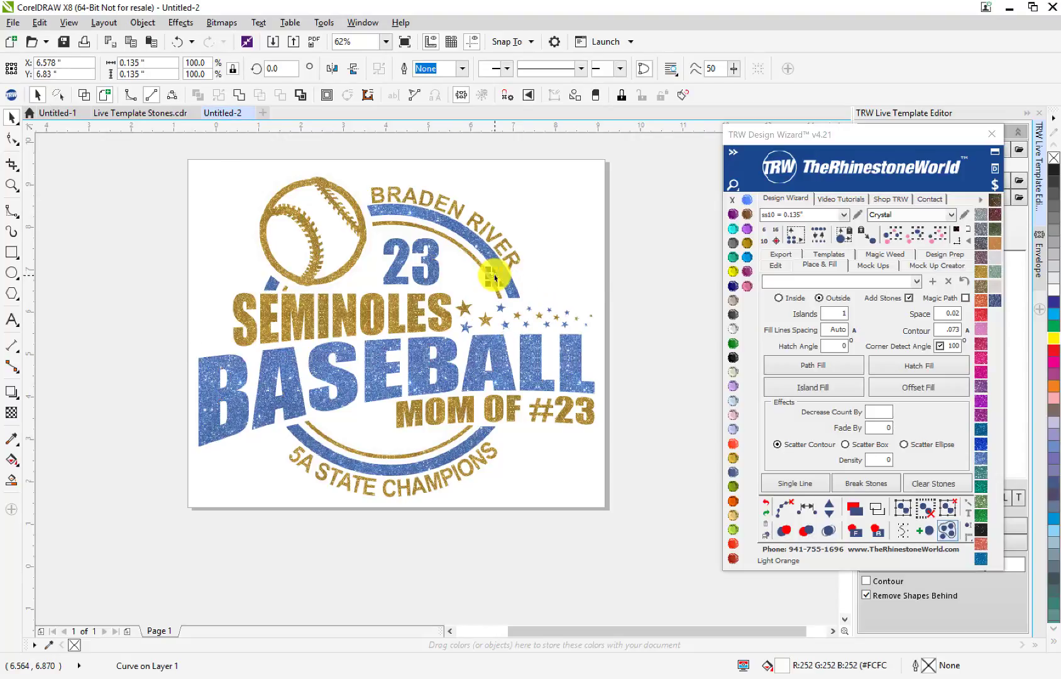
{"action": "left_click", "coordinate": [621, 158]}
{"action": "left_click_drag", "start_coordinate": [621, 158], "coordinate": [101, 553]}
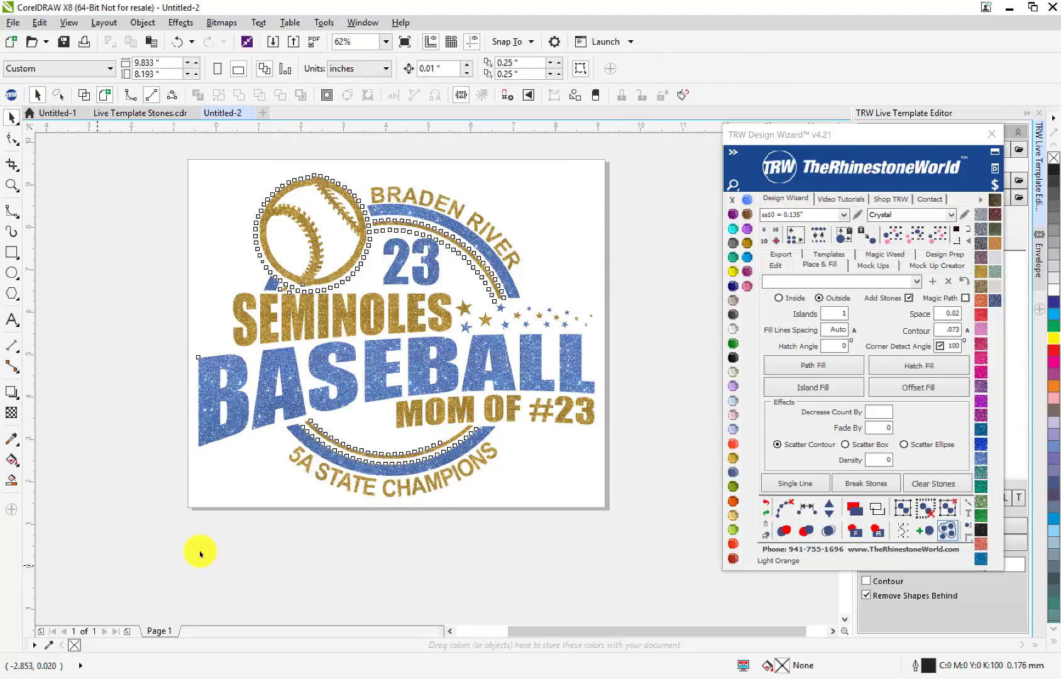
{"action": "left_click", "coordinate": [945, 258]}
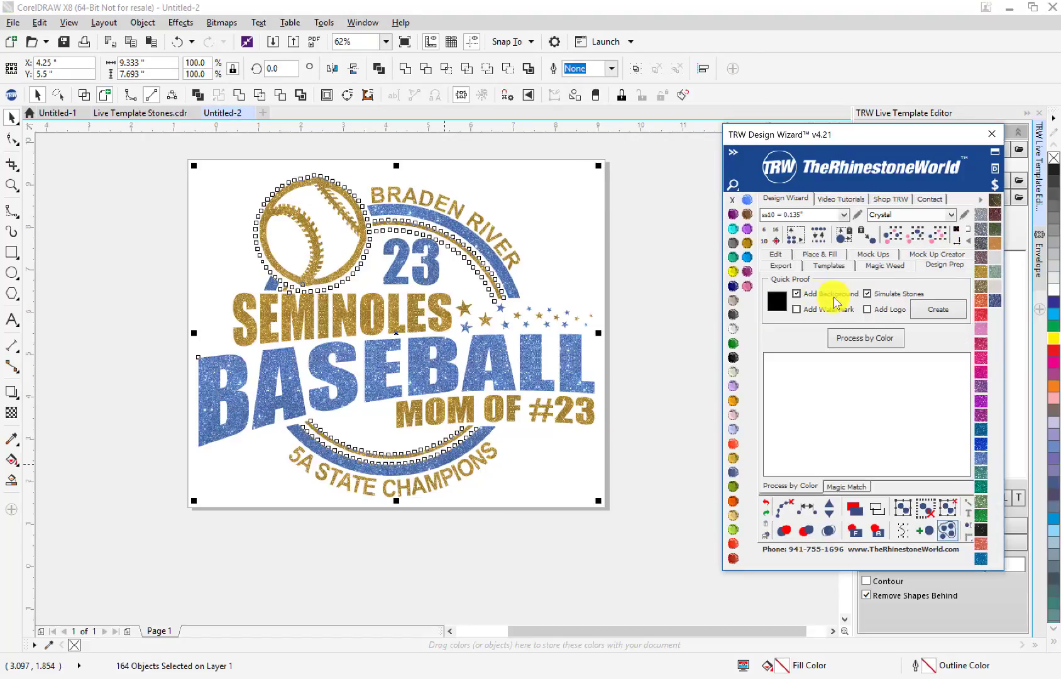
{"action": "left_click", "coordinate": [937, 314]}
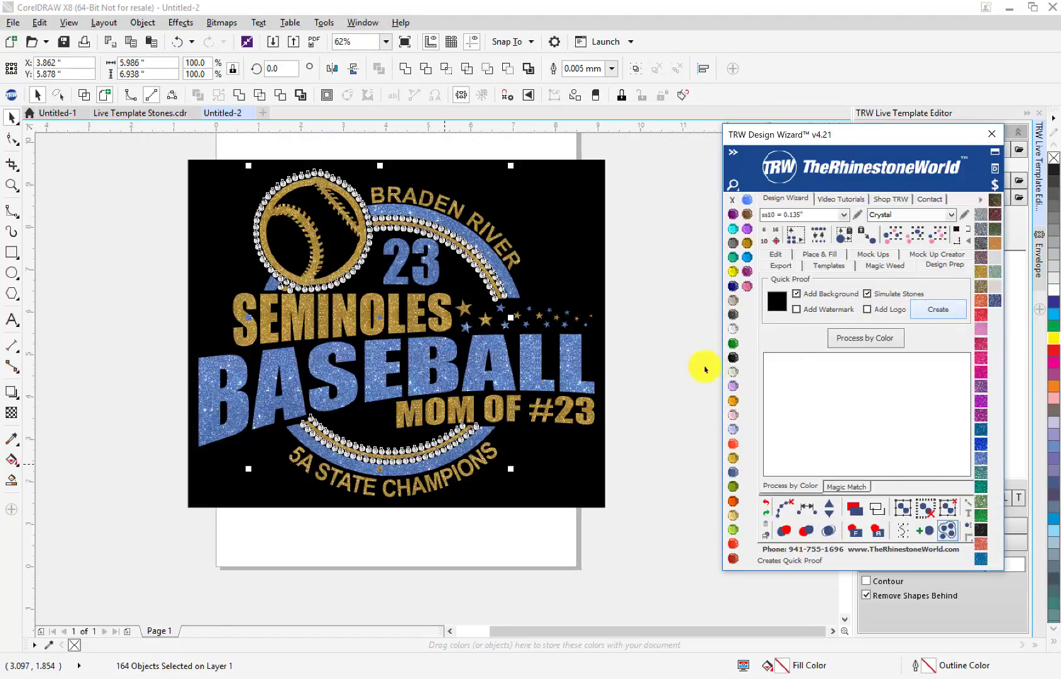
{"action": "left_click", "coordinate": [617, 407]}
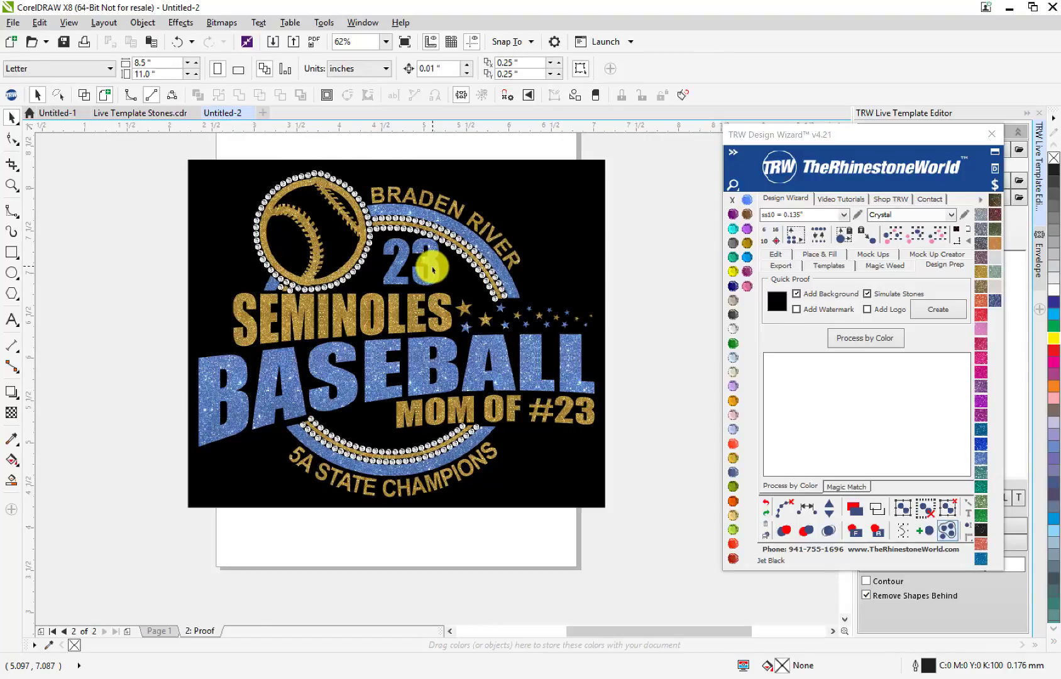
- Change the blue glitter artwork on the proof to the green glitter pattern
{"action": "left_click", "coordinate": [514, 286]}
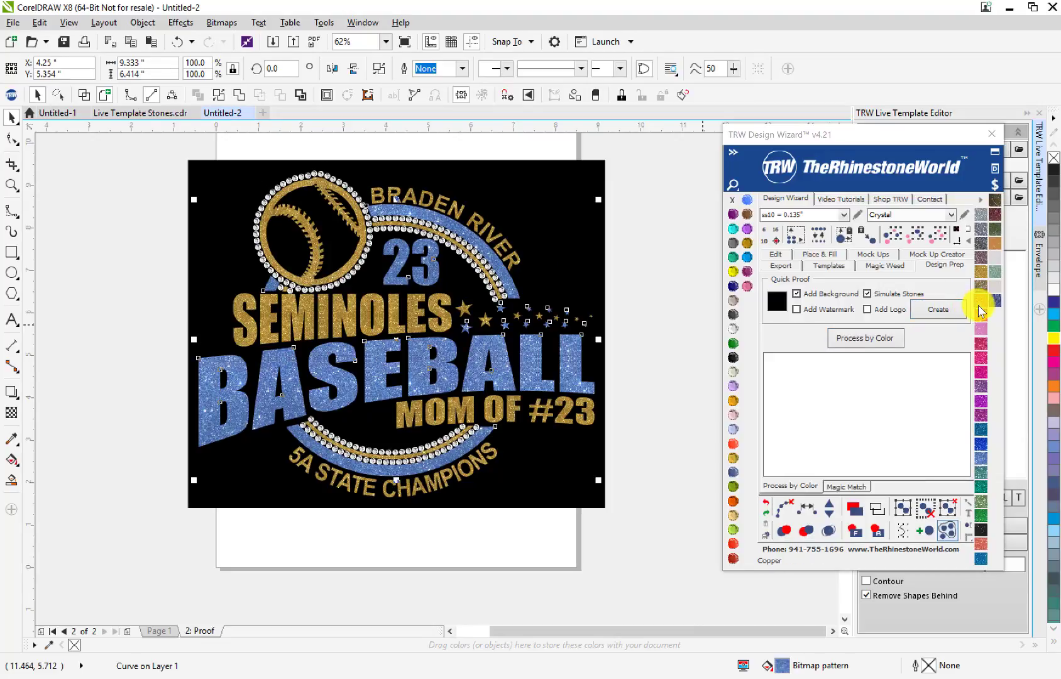
{"action": "left_click", "coordinate": [983, 511]}
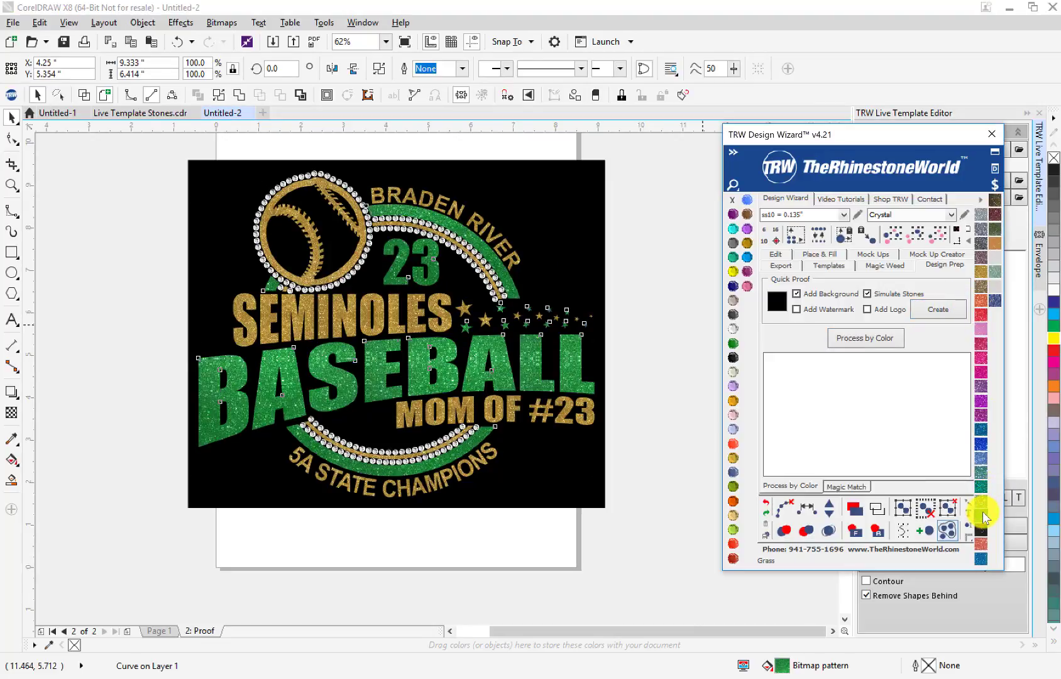
{"action": "left_click", "coordinate": [638, 438]}
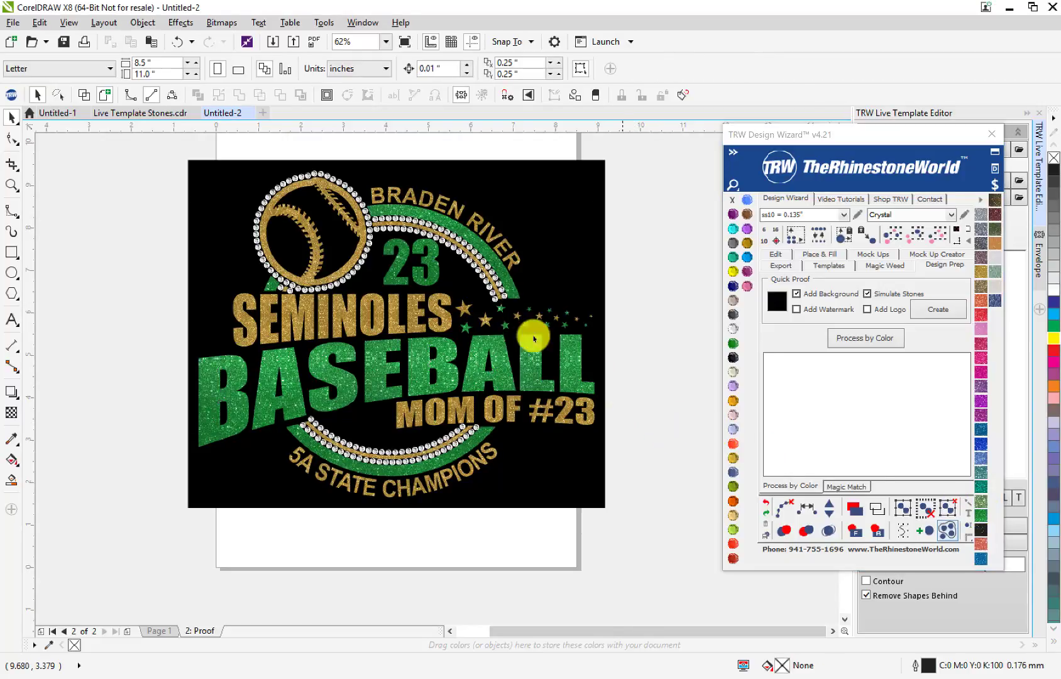
{"action": "scroll", "coordinate": [428, 228], "scroll_direction": "up", "scroll_amount": 2}
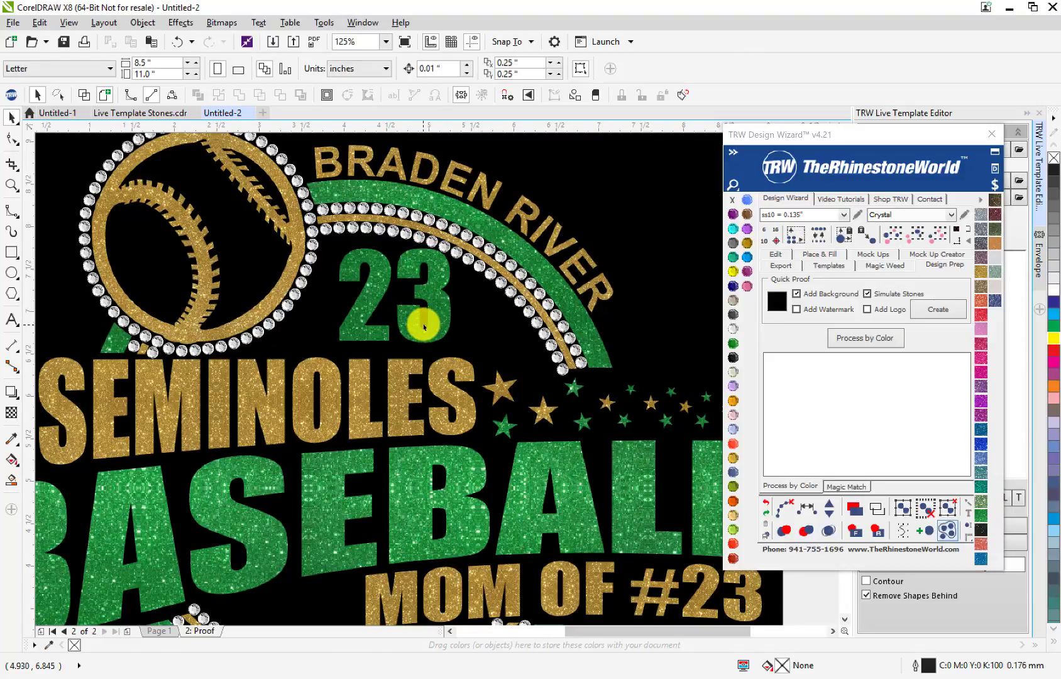
{"action": "scroll", "coordinate": [423, 323], "scroll_direction": "down", "scroll_amount": 2}
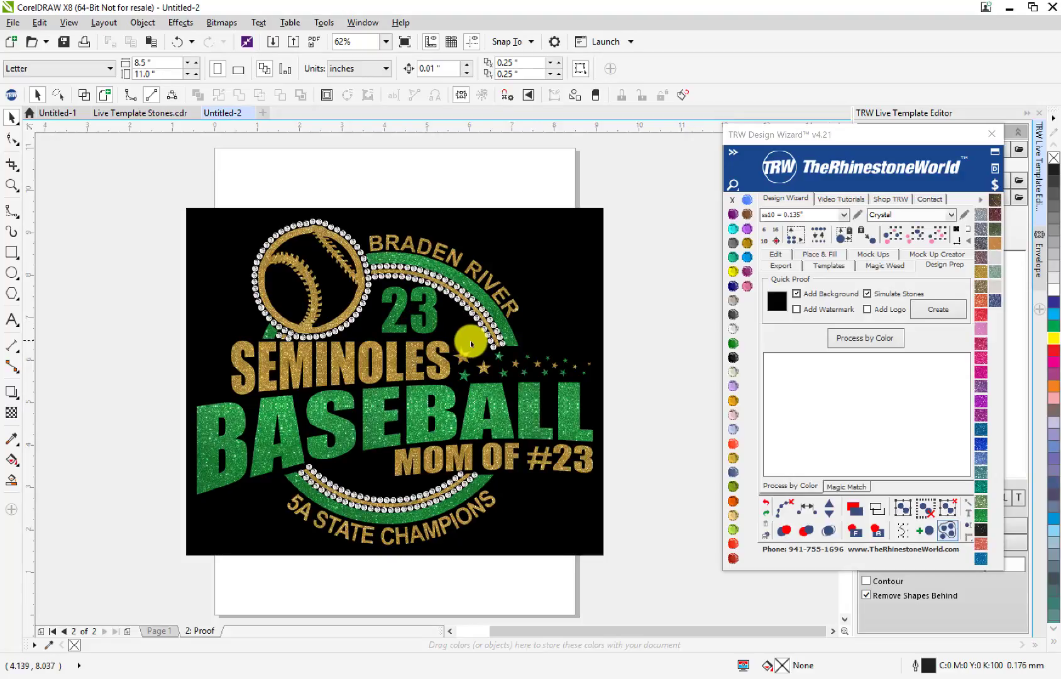
- Switch to Live Template Stones.cdr and delete the left copy of the baseball design
{"action": "left_click", "coordinate": [147, 114]}
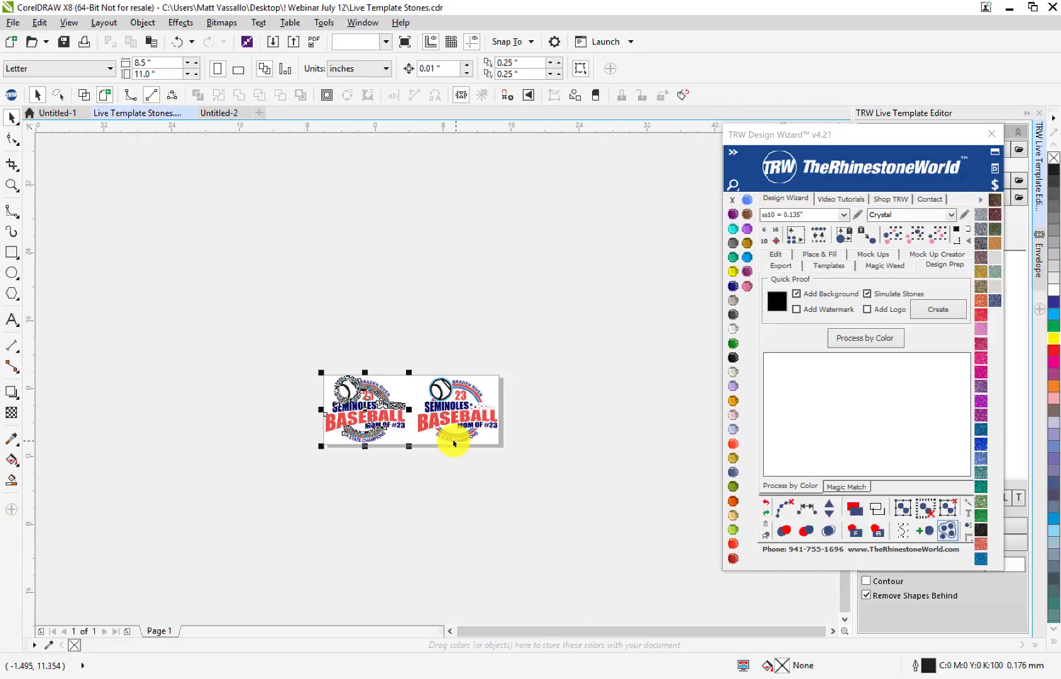
{"action": "left_click", "coordinate": [371, 392]}
{"action": "left_click_drag", "start_coordinate": [383, 275], "coordinate": [155, 484]}
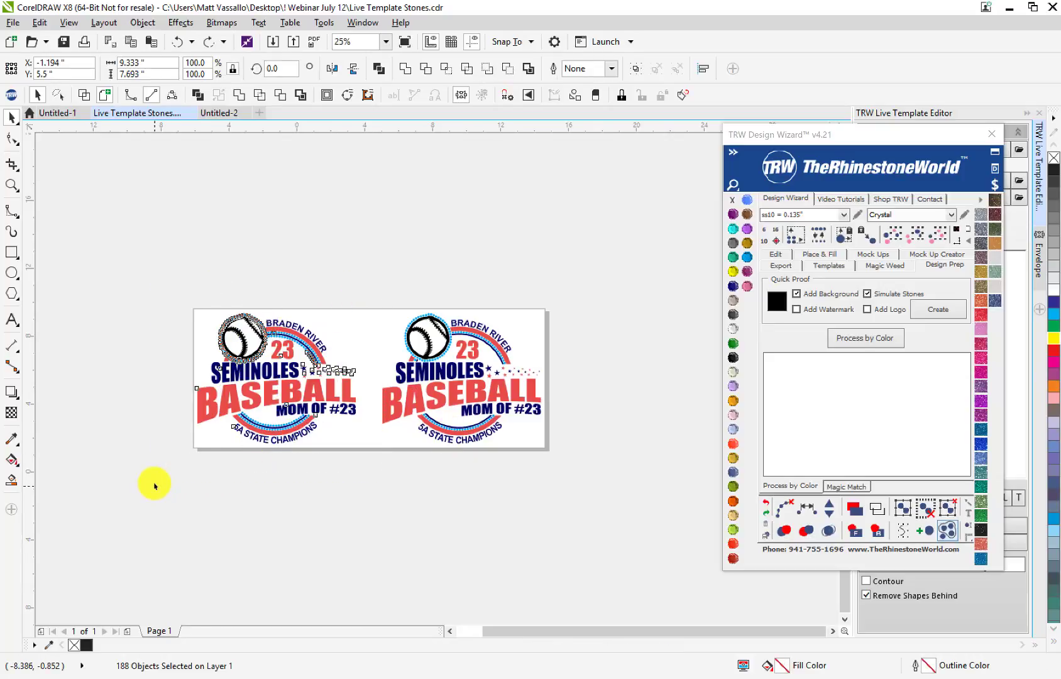
- Recolor all the light blue stones of the remaining baseball design as Crystal
{"action": "left_click", "coordinate": [528, 369]}
{"action": "scroll", "coordinate": [525, 368], "scroll_direction": "up", "scroll_amount": 4}
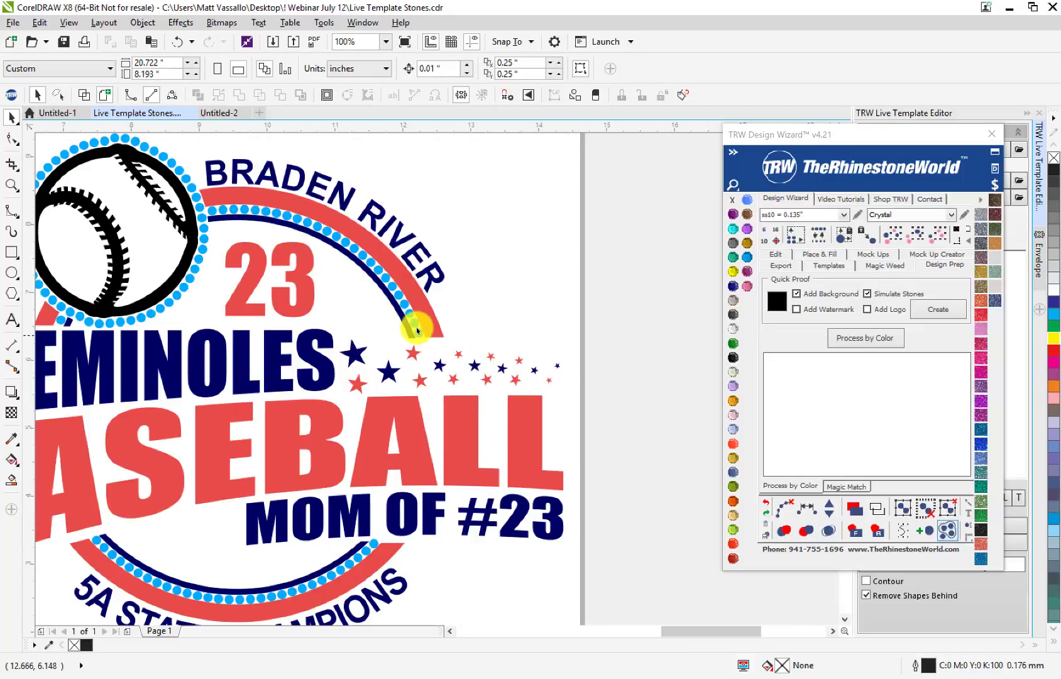
{"action": "left_click", "coordinate": [417, 330]}
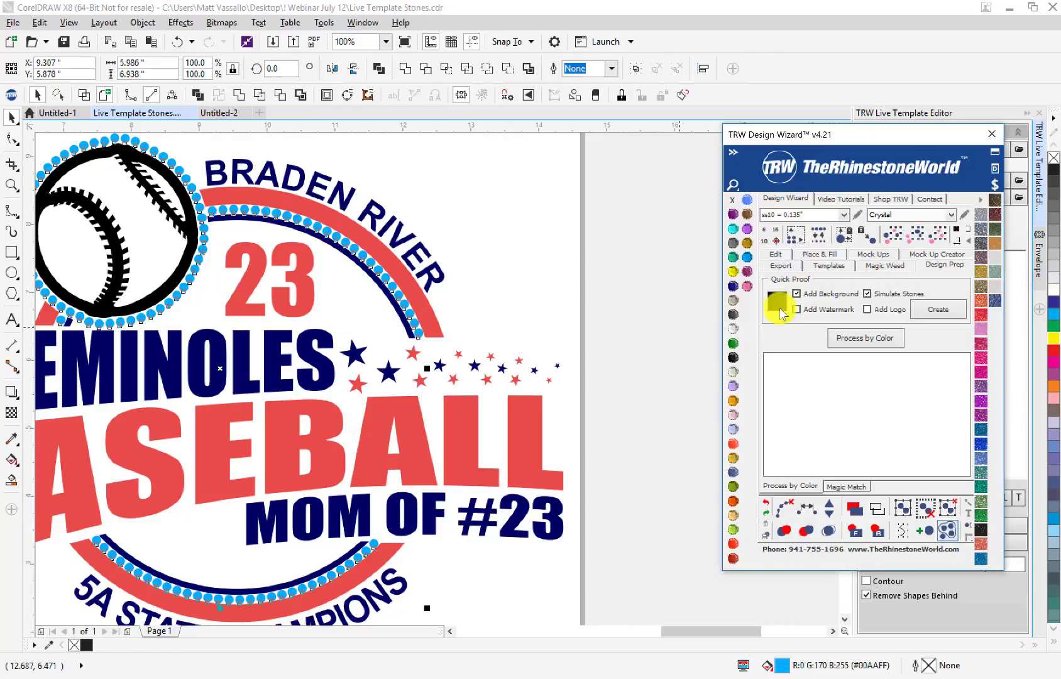
{"action": "key", "text": "Delete"}
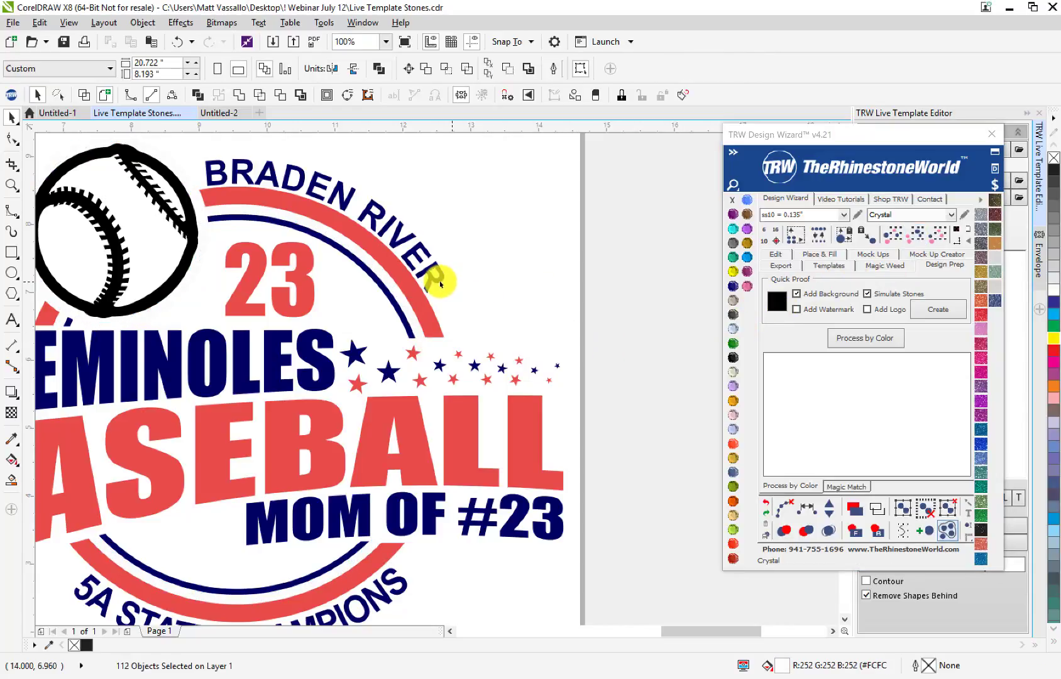
- Combine the navy lettering, rings and stars with the black baseball and fill the result with the Gold glitter pattern
{"action": "left_click", "coordinate": [528, 362]}
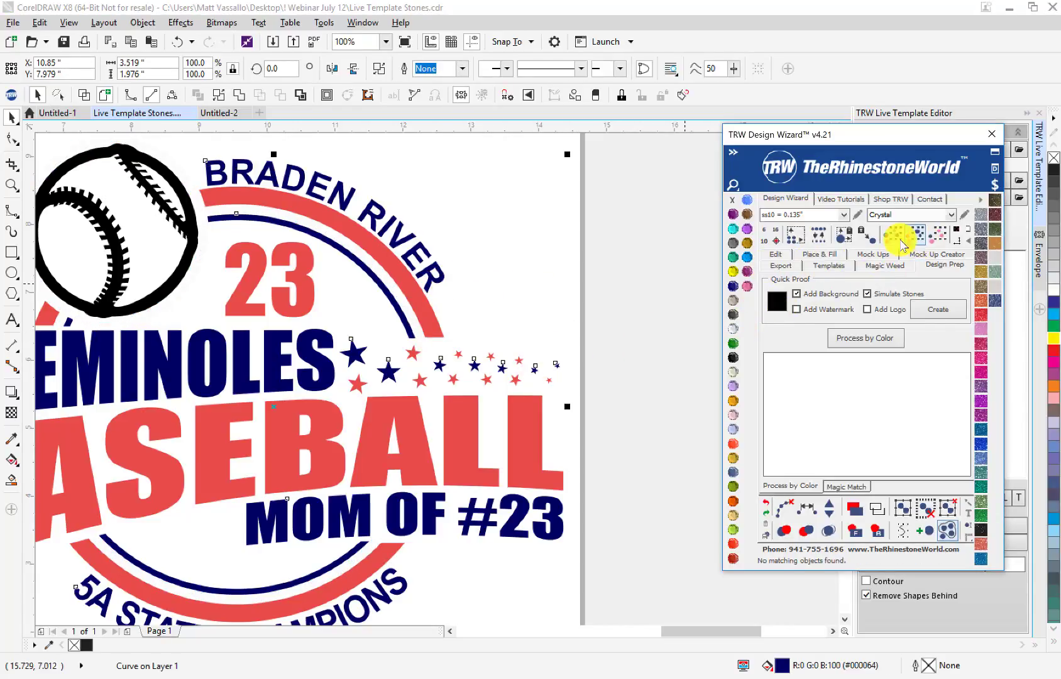
{"action": "left_click", "coordinate": [185, 228], "text": "shift"}
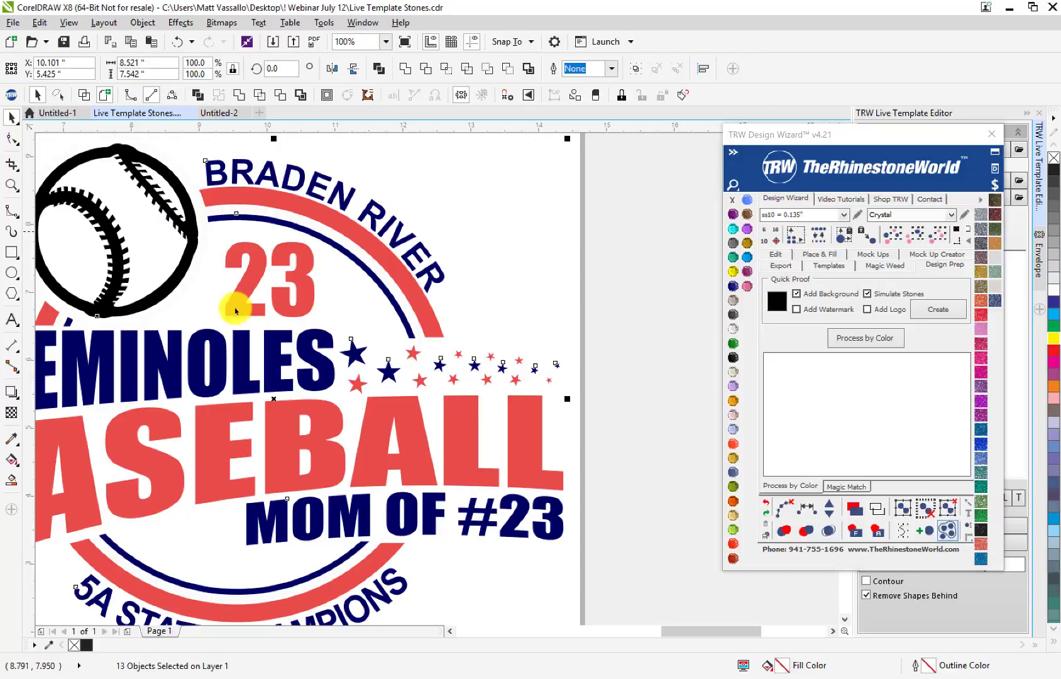
{"action": "key", "text": "ctrl+l"}
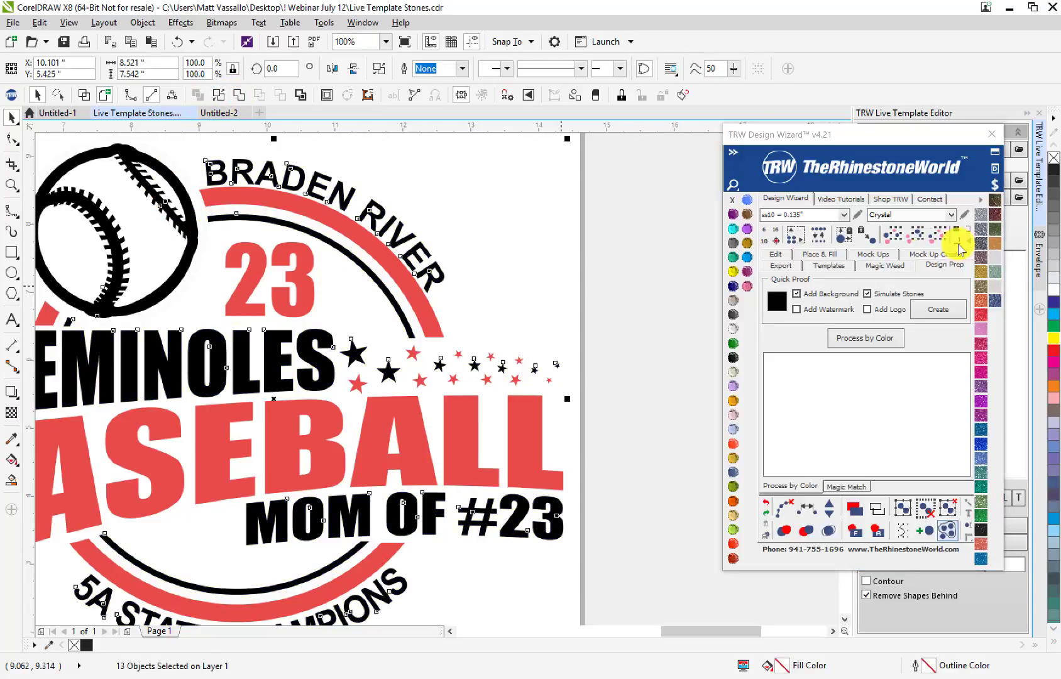
{"action": "left_click", "coordinate": [981, 270]}
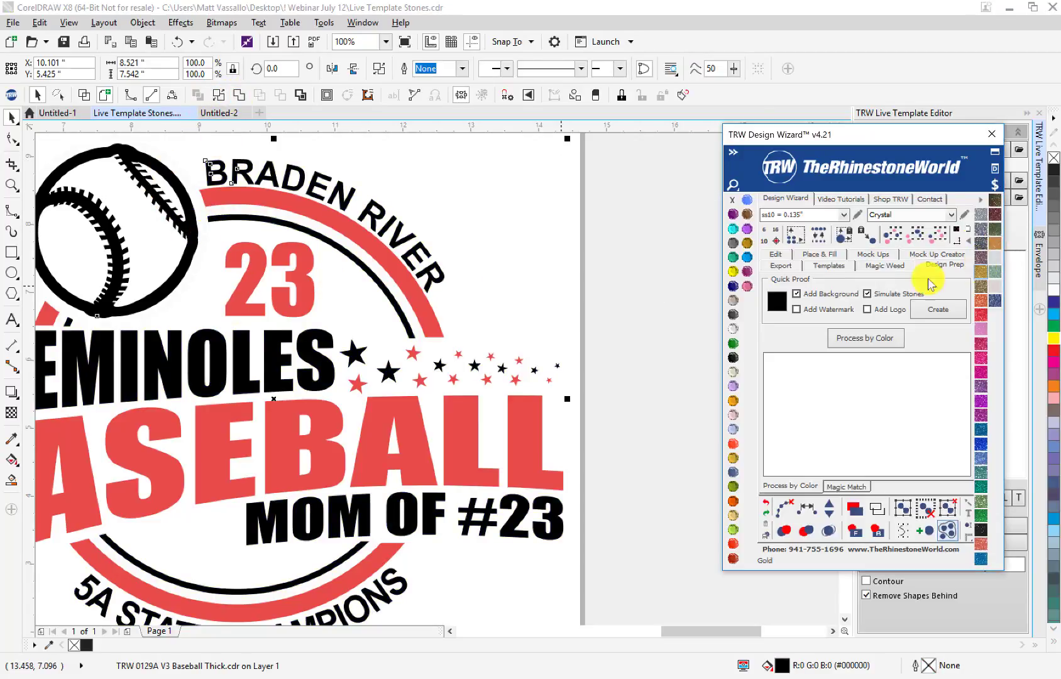
- Select all the red artwork, merge it into one object and fill it with the Grass glitter pattern
{"action": "left_click", "coordinate": [349, 315]}
{"action": "left_click", "coordinate": [408, 290]}
{"action": "left_click", "coordinate": [943, 239]}
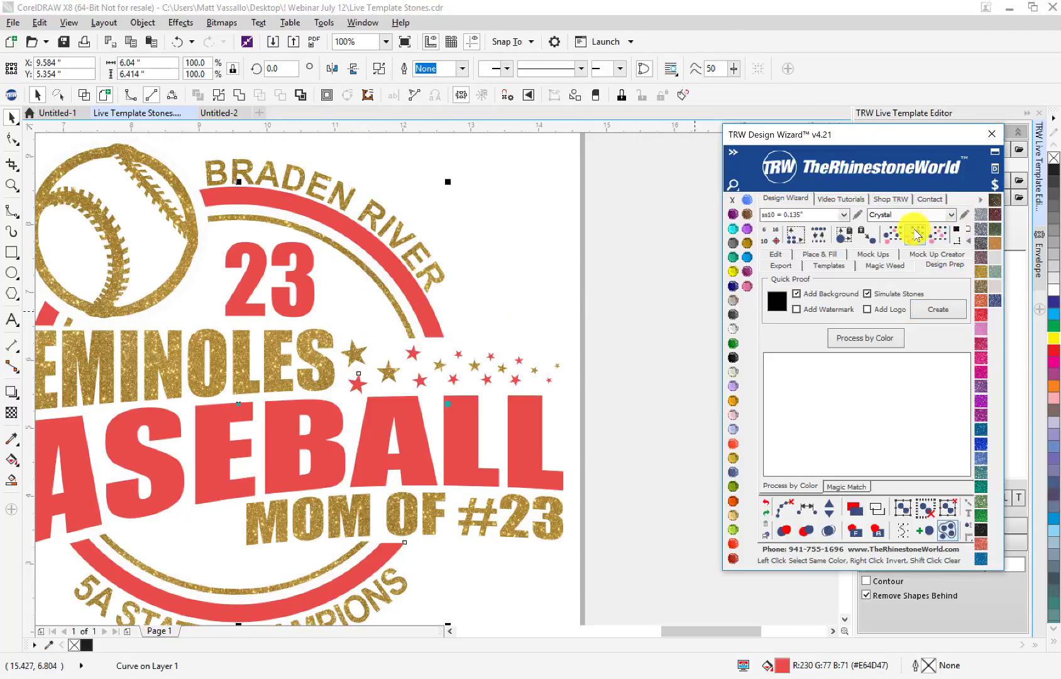
{"action": "left_click", "coordinate": [238, 95]}
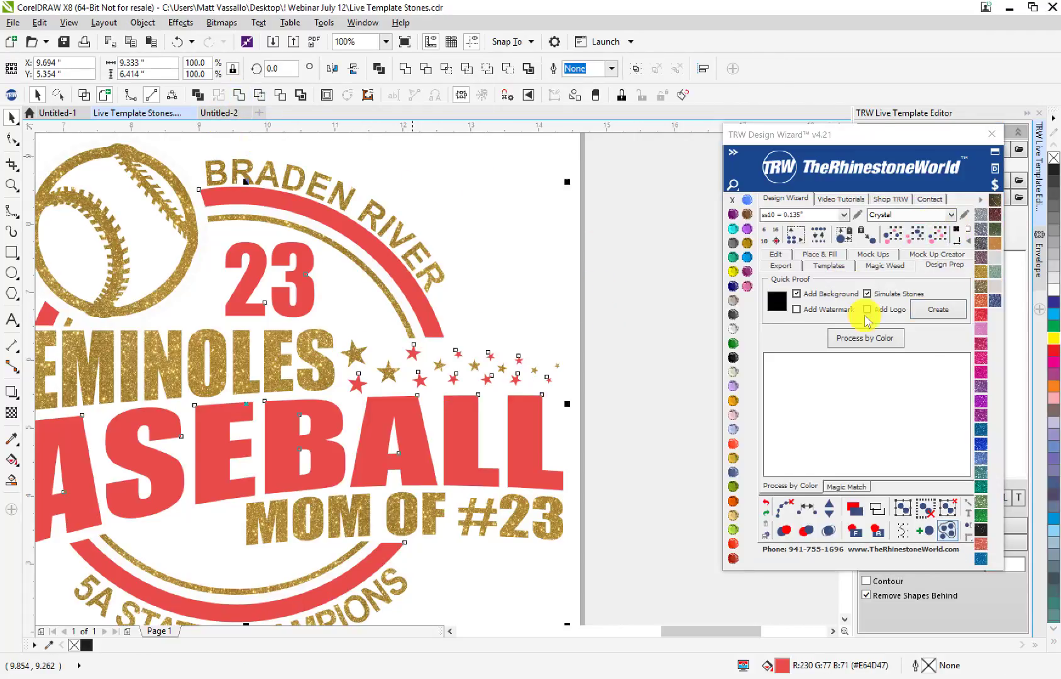
{"action": "left_click", "coordinate": [979, 515]}
{"action": "left_click", "coordinate": [623, 394]}
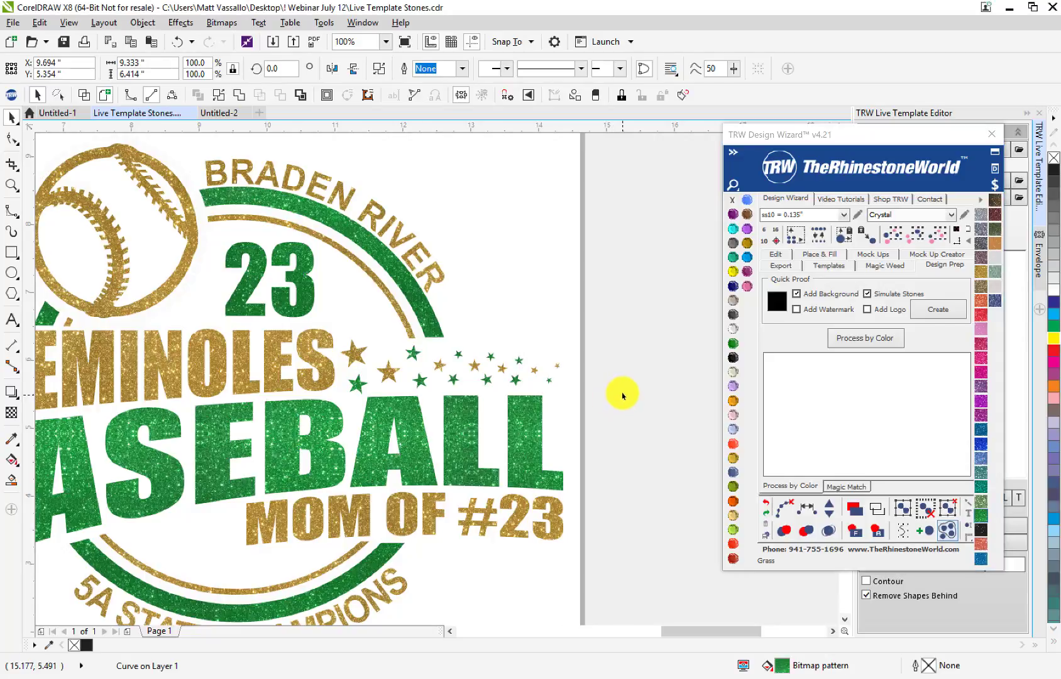
- Create a Quick Proof of the entire recolored design with a black background and simulated stones
{"action": "scroll", "coordinate": [622, 395], "scroll_direction": "down", "scroll_amount": 2}
{"action": "left_click_drag", "start_coordinate": [668, 317], "coordinate": [391, 497]}
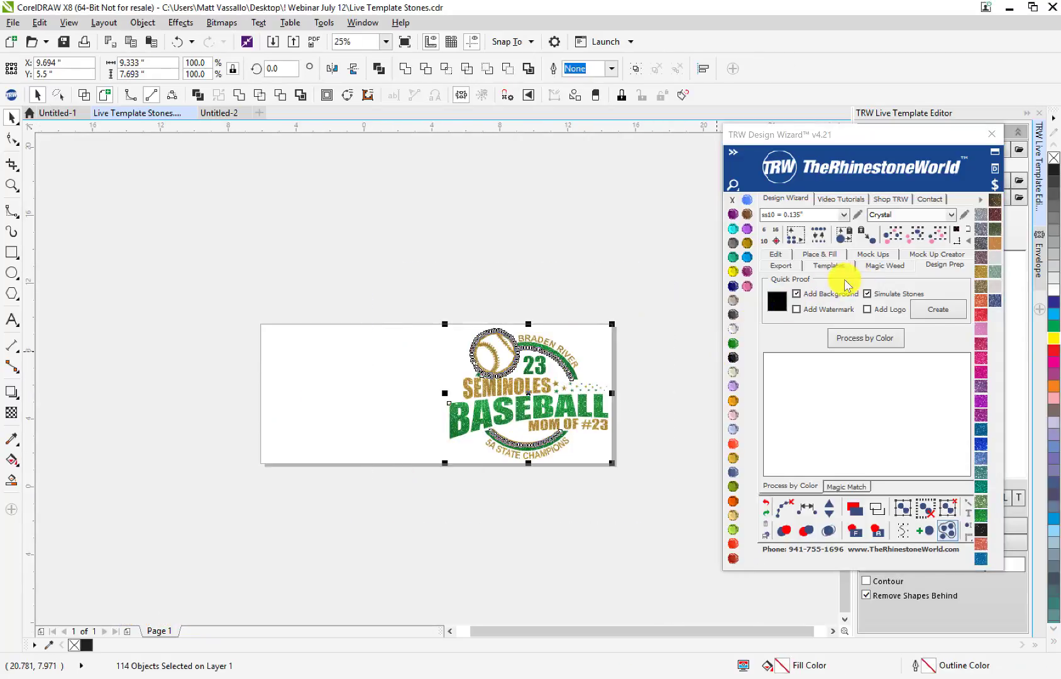
{"action": "left_click", "coordinate": [923, 309]}
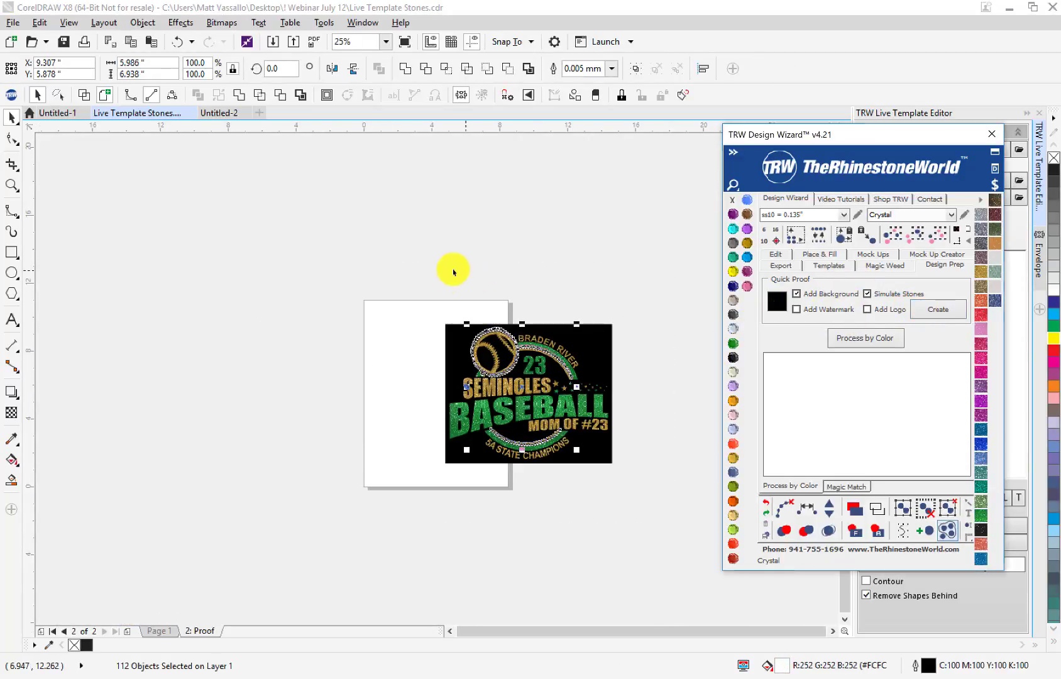
- Copy the whole new proof into the Untitled-2 Proof page and place it beside the existing proof
{"action": "left_click_drag", "start_coordinate": [580, 478], "coordinate": [644, 505]}
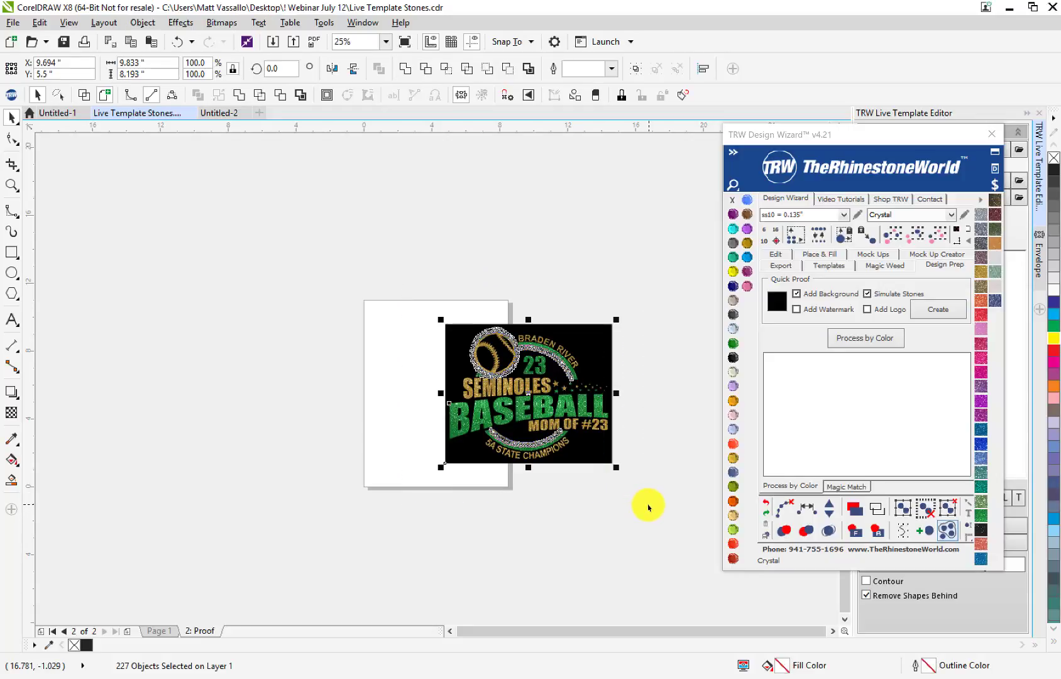
{"action": "left_click", "coordinate": [223, 113]}
{"action": "scroll", "coordinate": [278, 240], "scroll_direction": "down", "scroll_amount": 3}
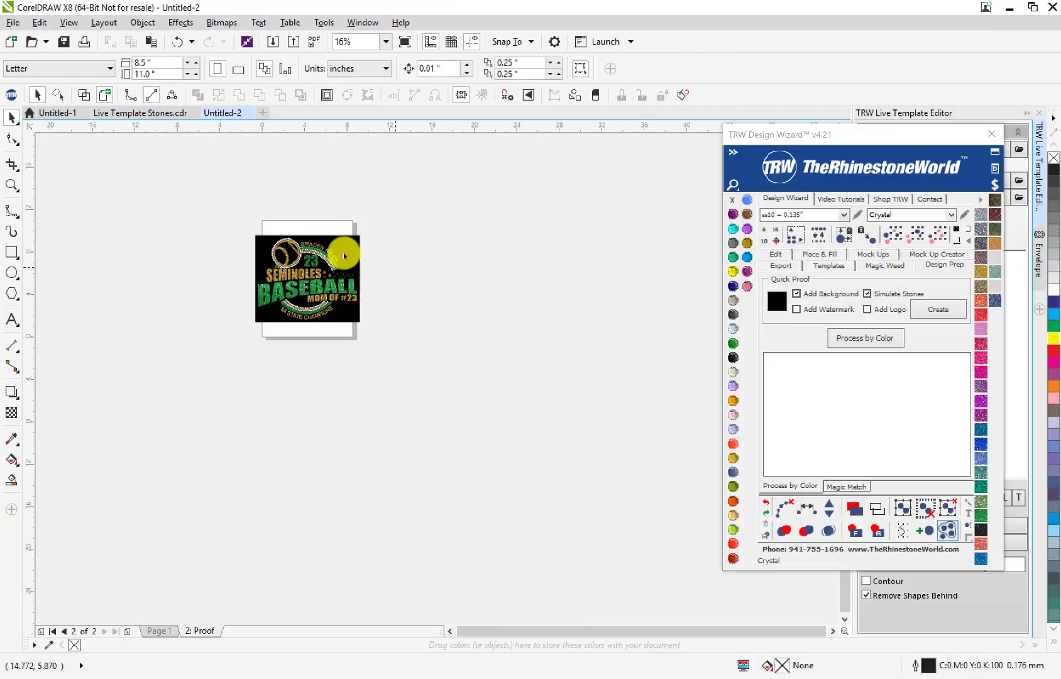
{"action": "key", "text": "ctrl+v"}
{"action": "left_click_drag", "start_coordinate": [343, 252], "coordinate": [383, 261]}
- Select both proofs, size the page to fit them and center them on it
{"action": "scroll", "coordinate": [377, 258], "scroll_direction": "up", "scroll_amount": 2}
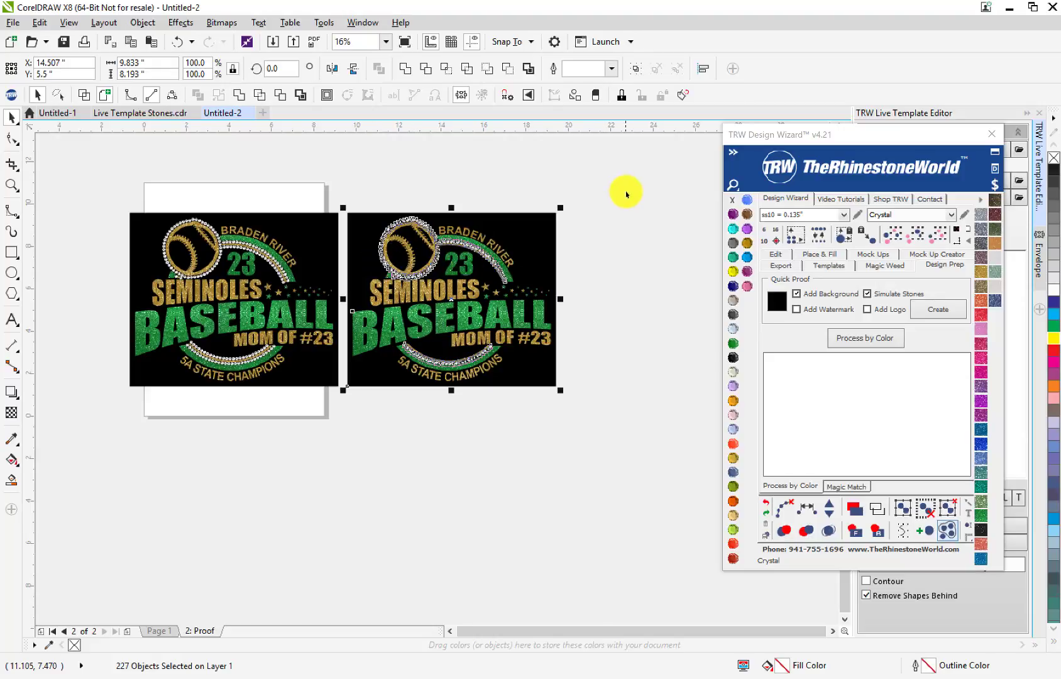
{"action": "left_click_drag", "start_coordinate": [626, 194], "coordinate": [47, 457]}
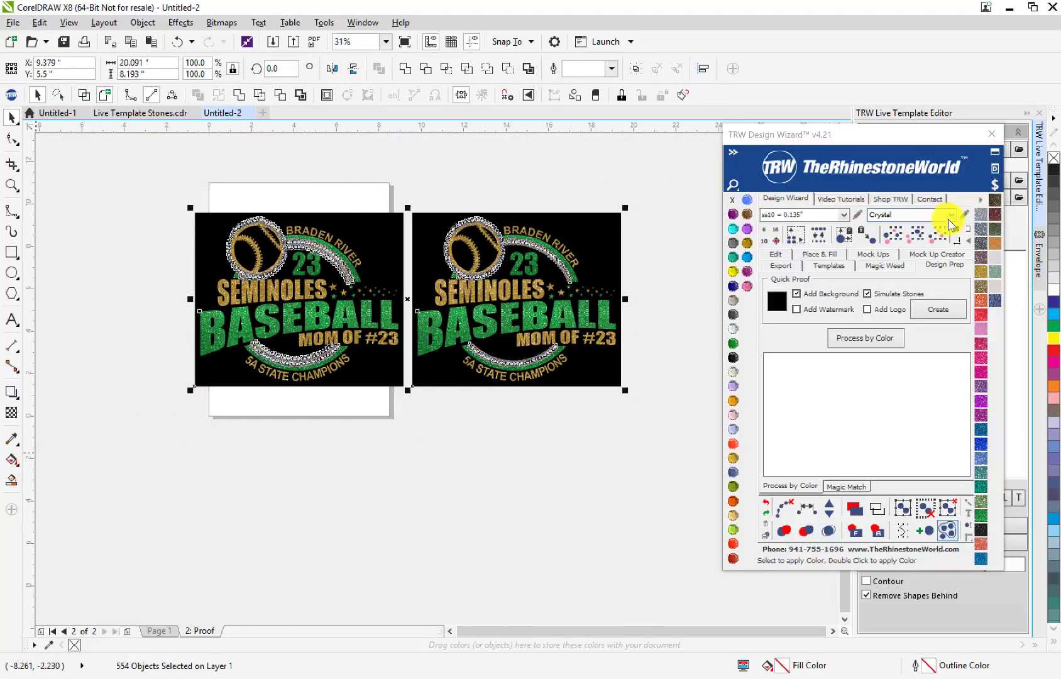
{"action": "left_click", "coordinate": [968, 229]}
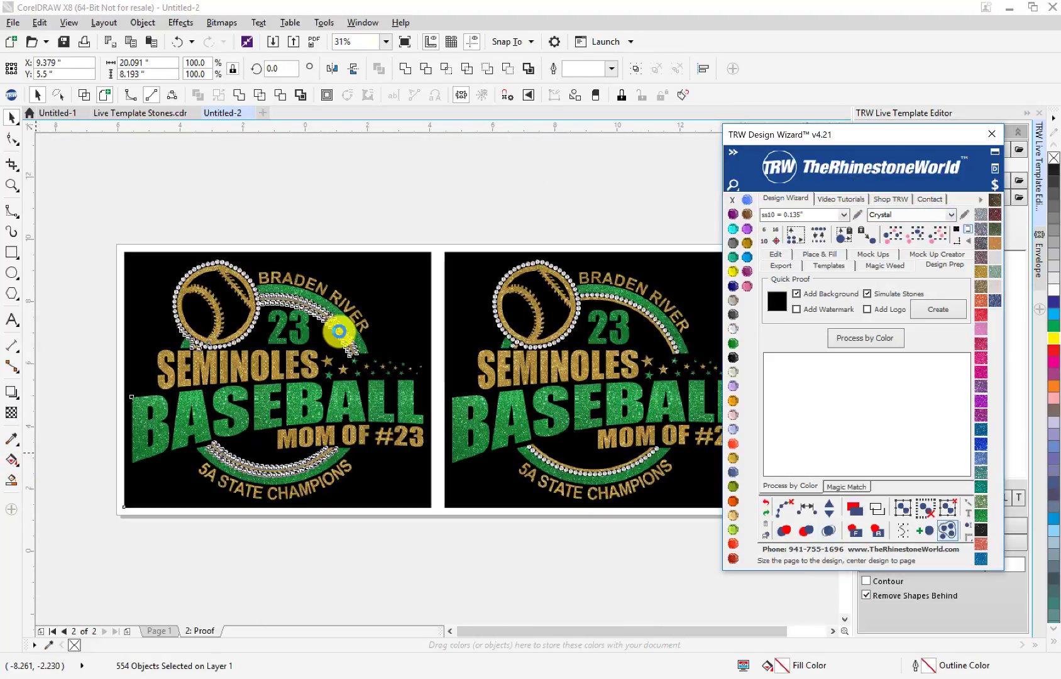
{"action": "left_click", "coordinate": [353, 181]}
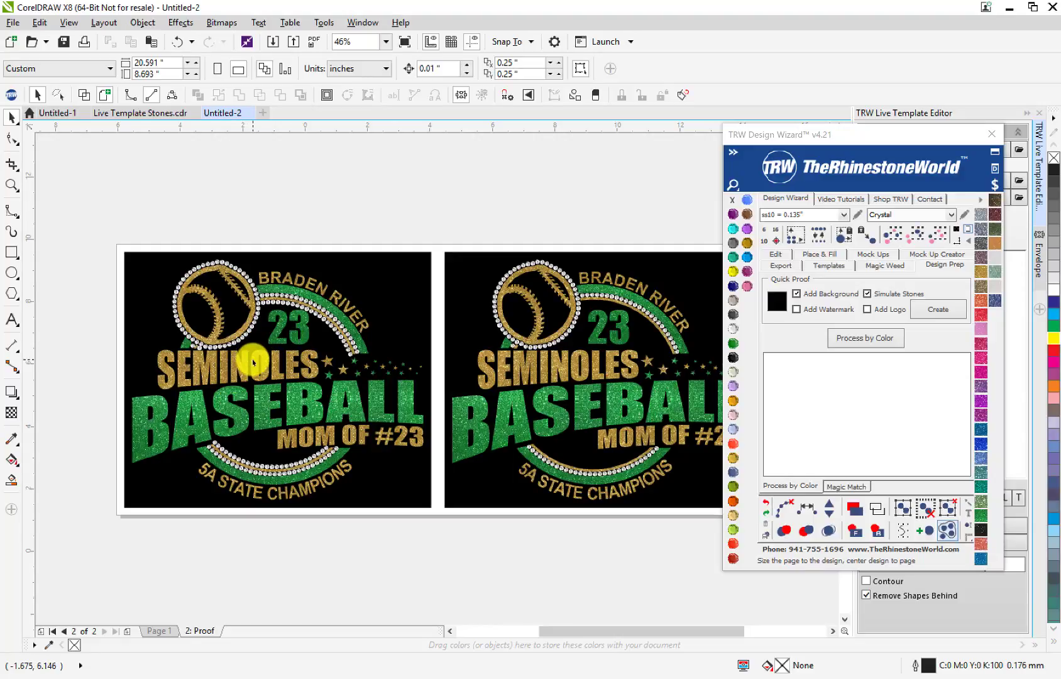
- Check the pricing information for the complete design on Page 1 of Live Template Stones.cdr
{"action": "left_click", "coordinate": [171, 628]}
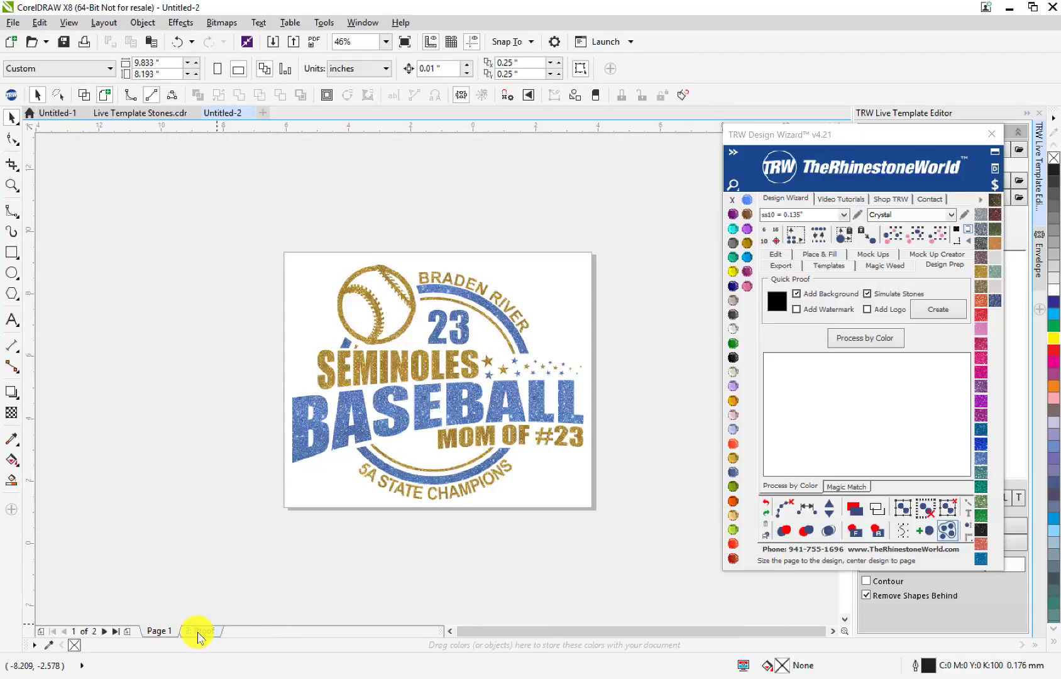
{"action": "left_click", "coordinate": [159, 112]}
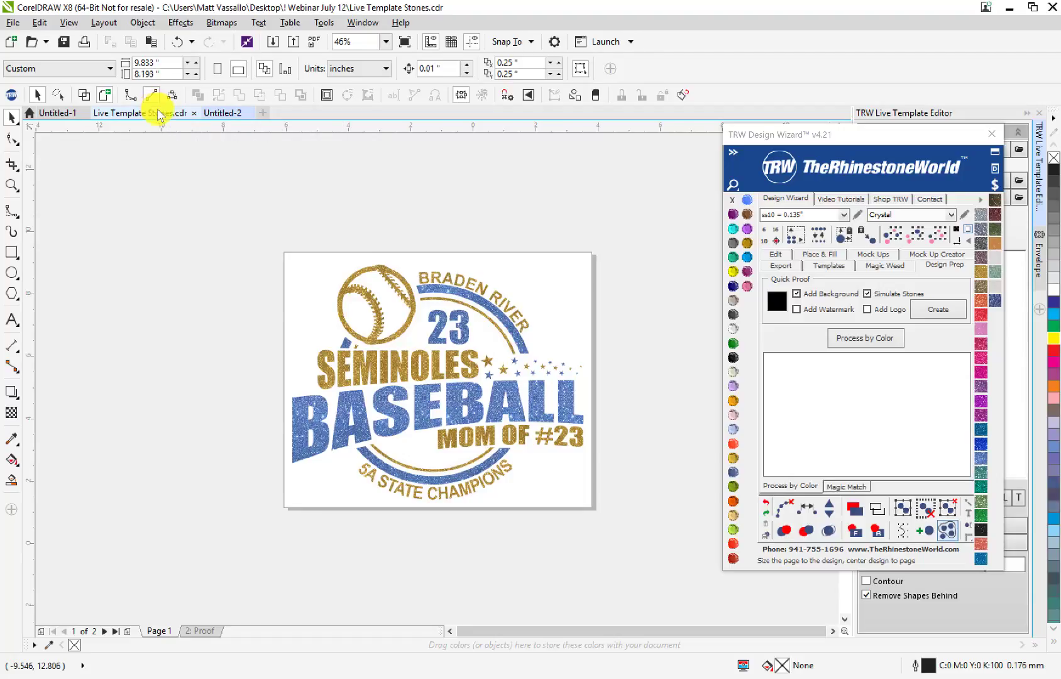
{"action": "left_click", "coordinate": [209, 566]}
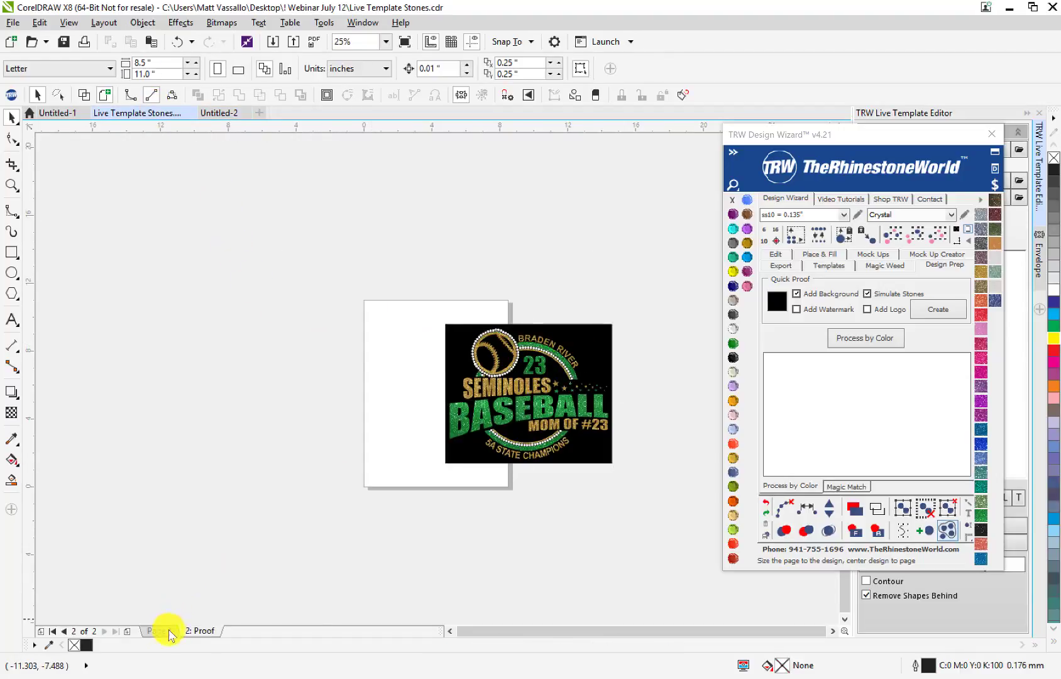
{"action": "left_click", "coordinate": [164, 630]}
{"action": "left_click_drag", "start_coordinate": [355, 274], "coordinate": [628, 499]}
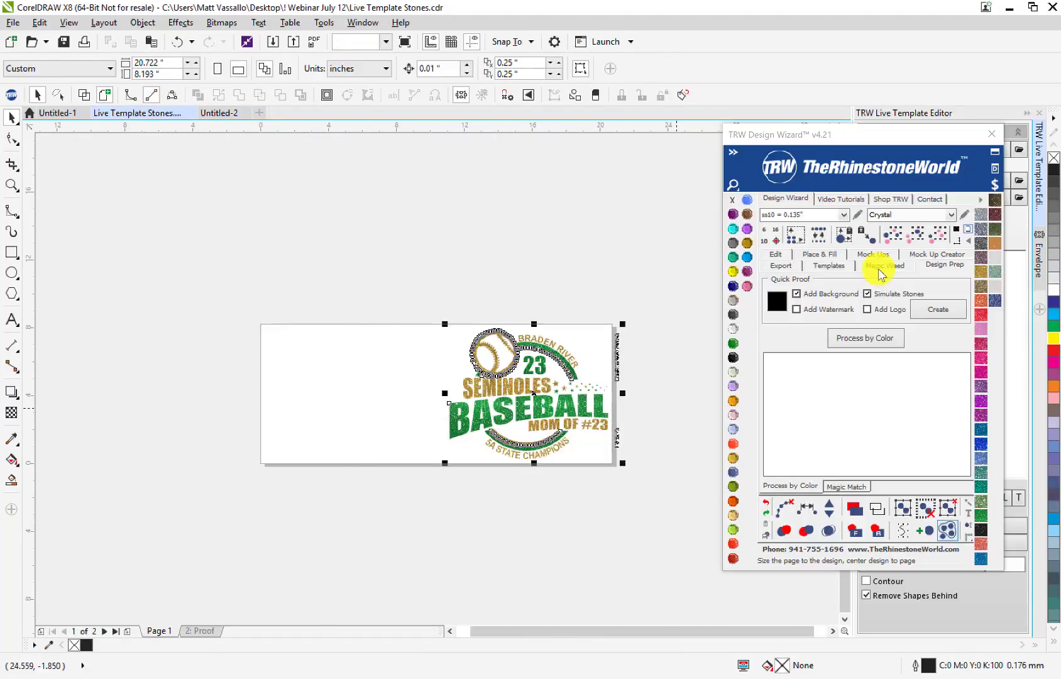
{"action": "left_click", "coordinate": [995, 185]}
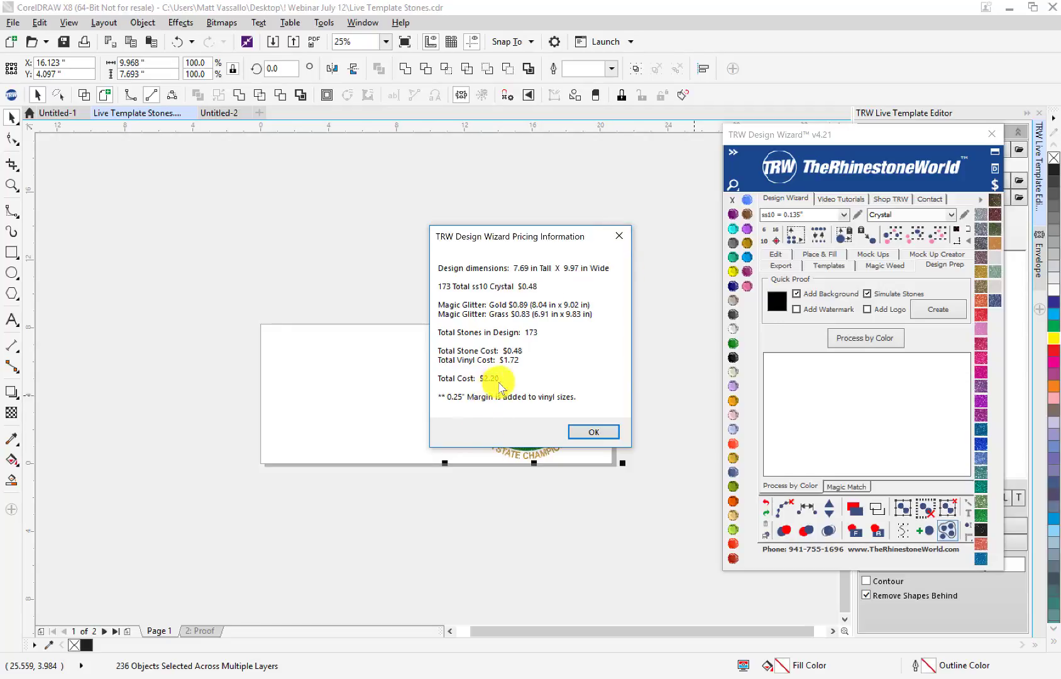
{"action": "left_click", "coordinate": [621, 243]}
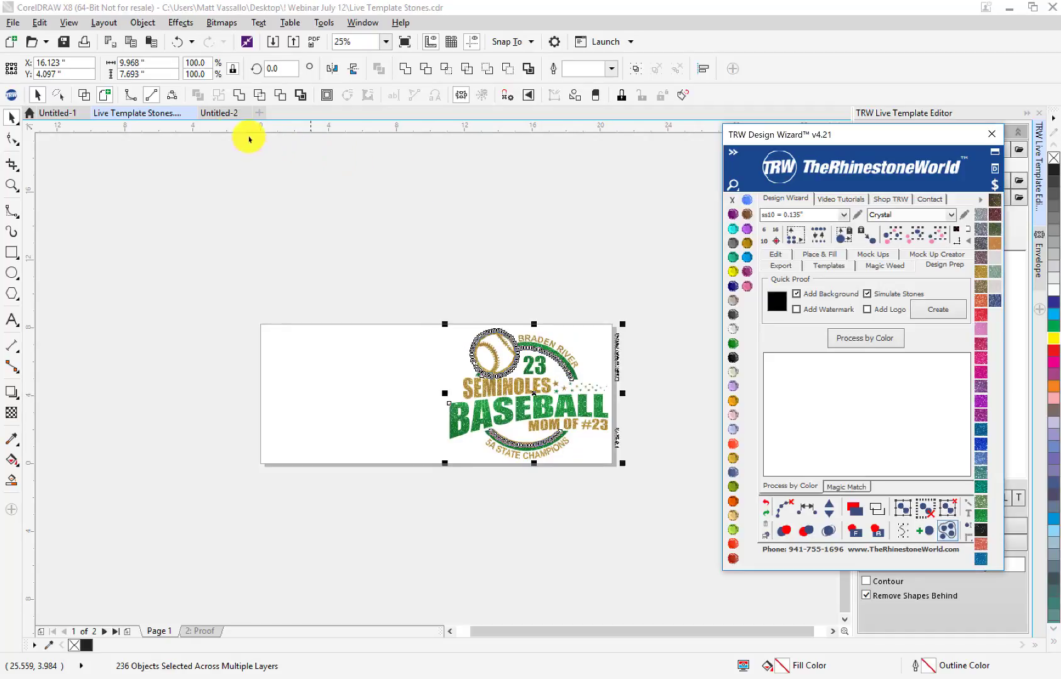
- Return to Page 1 of Untitled-2 and fill the blue glitter artwork with the Grass glitter pattern
{"action": "left_click", "coordinate": [216, 114]}
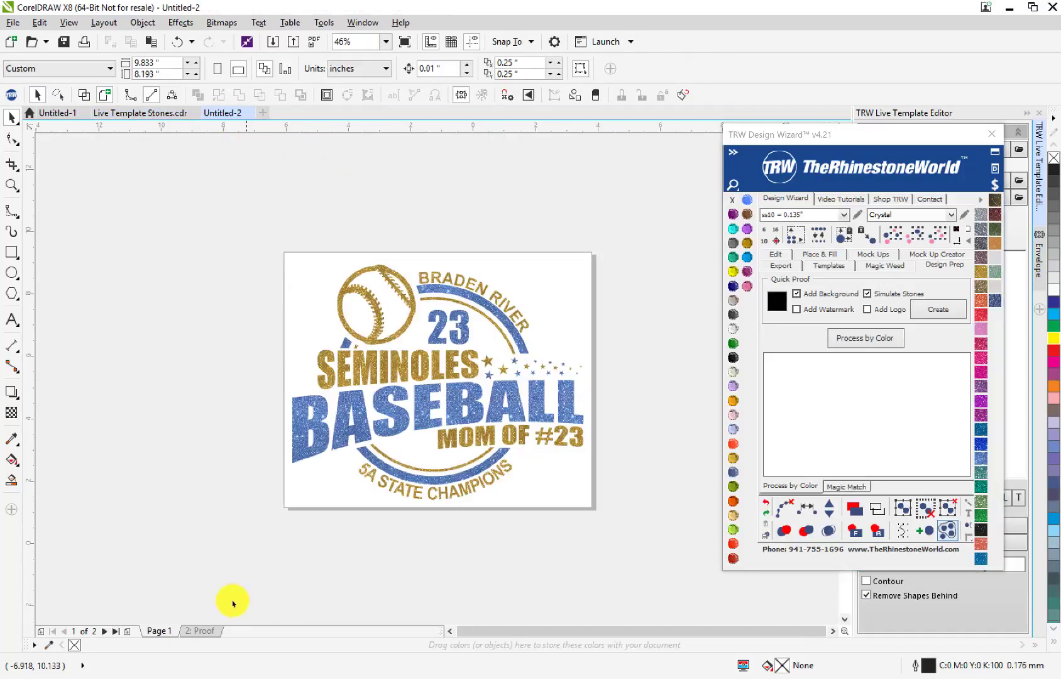
{"action": "left_click", "coordinate": [199, 630]}
{"action": "left_click", "coordinate": [160, 632]}
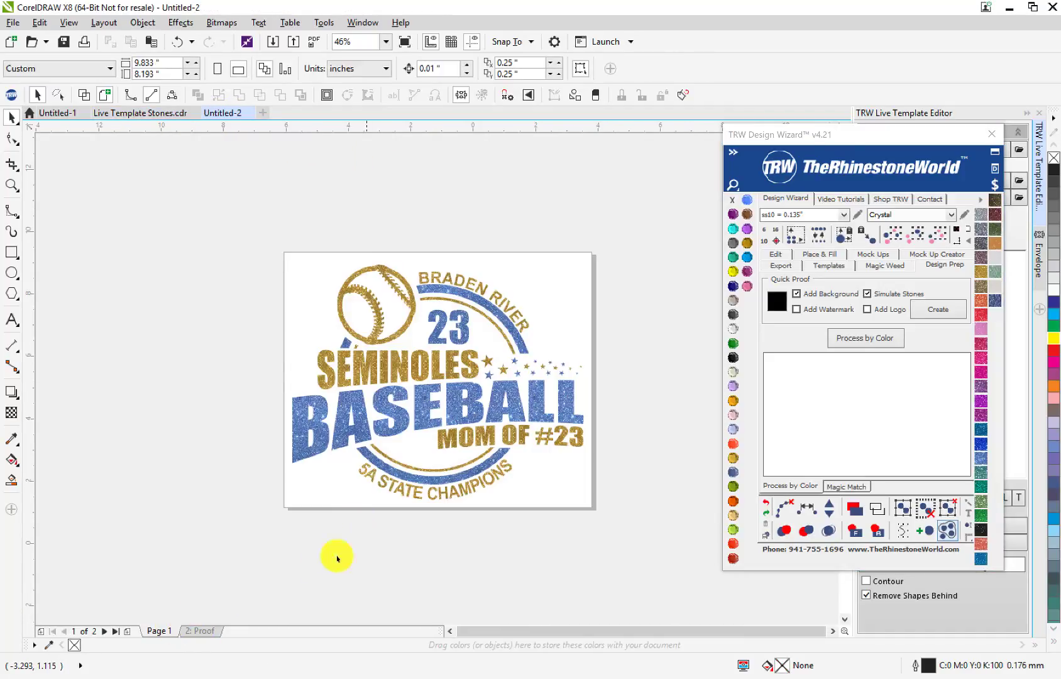
{"action": "left_click", "coordinate": [304, 452]}
{"action": "left_click", "coordinate": [974, 513]}
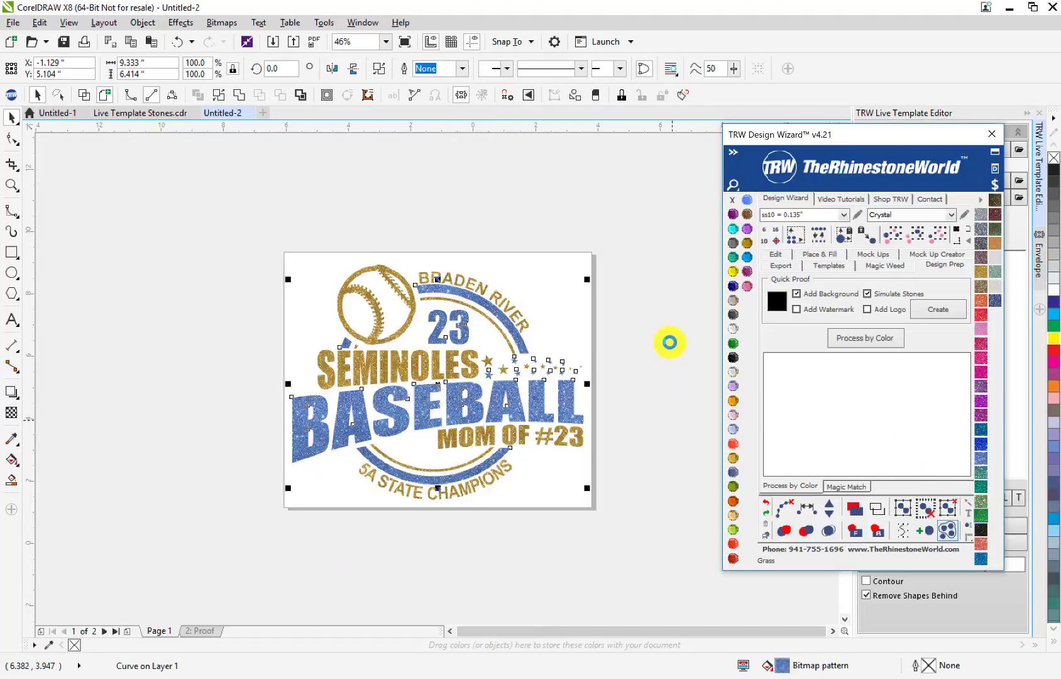
{"action": "left_click", "coordinate": [254, 534]}
- Select the entire design on Page 1 of Untitled-2 and check its pricing information
{"action": "left_click_drag", "start_coordinate": [254, 533], "coordinate": [239, 543]}
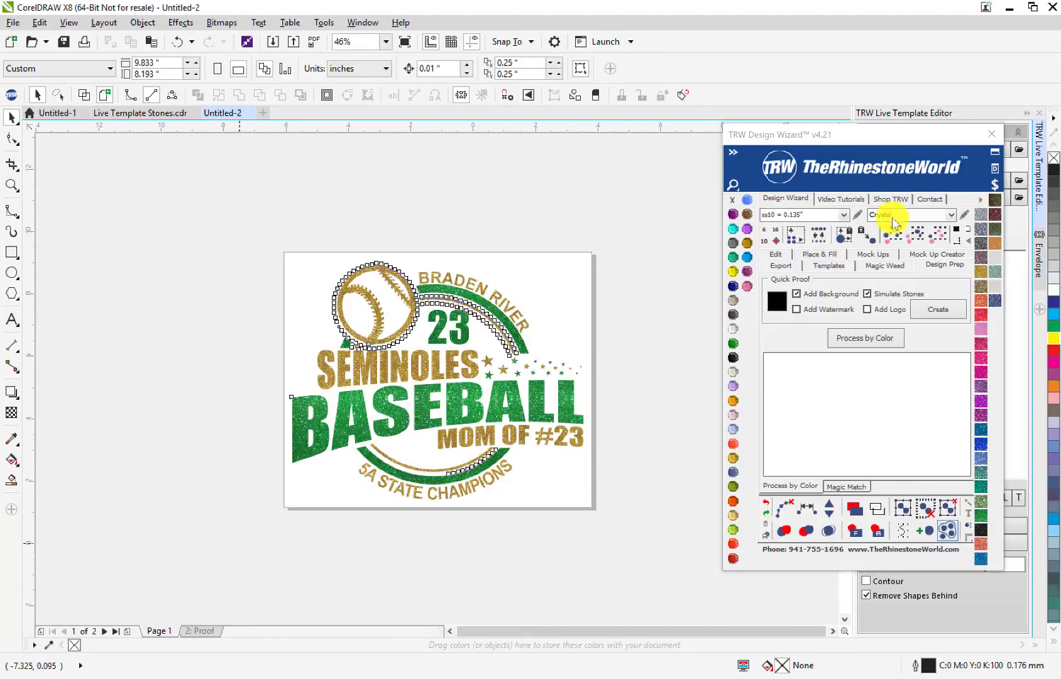
{"action": "left_click", "coordinate": [994, 186]}
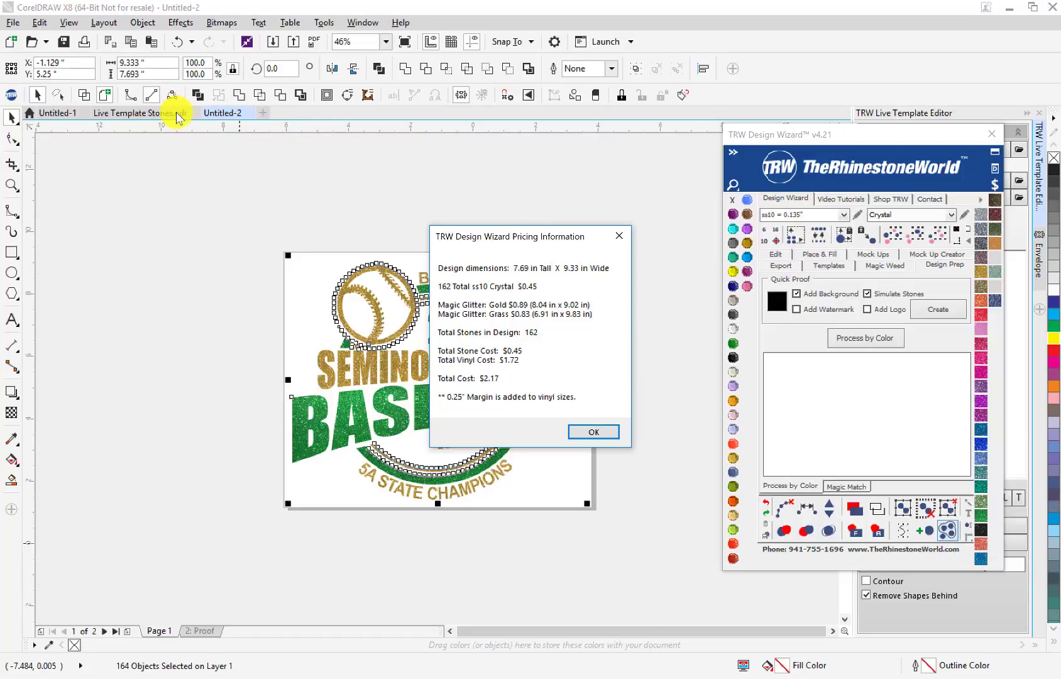
{"action": "left_click", "coordinate": [619, 238]}
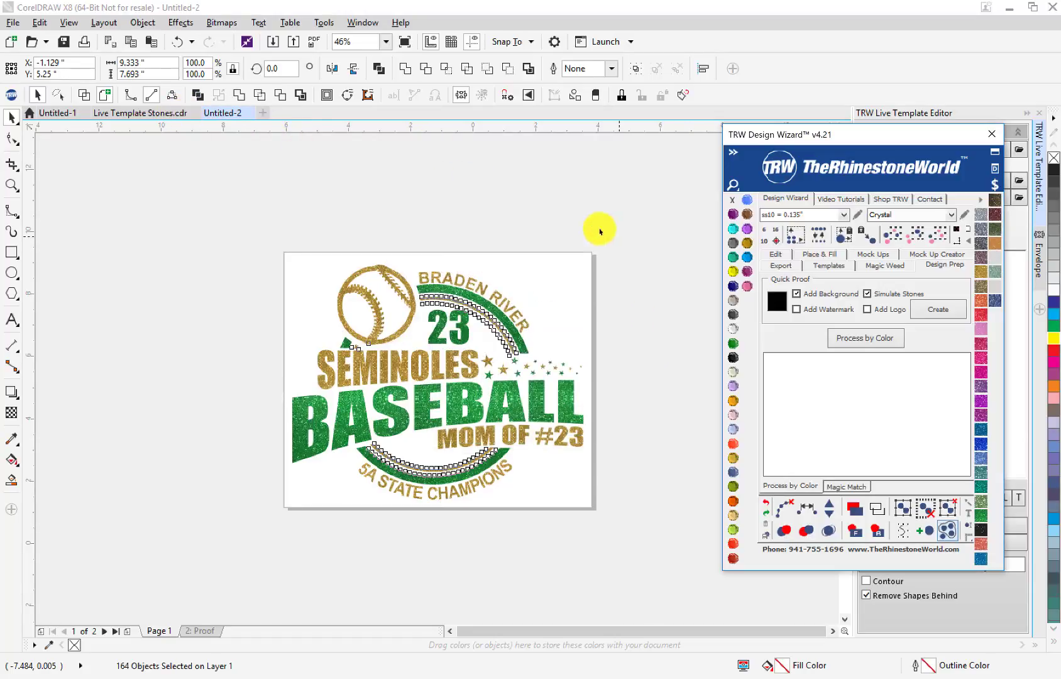
- Return to Live Template Stones.cdr and delete the stray column of stones just outside the page's right edge
{"action": "left_click", "coordinate": [149, 111]}
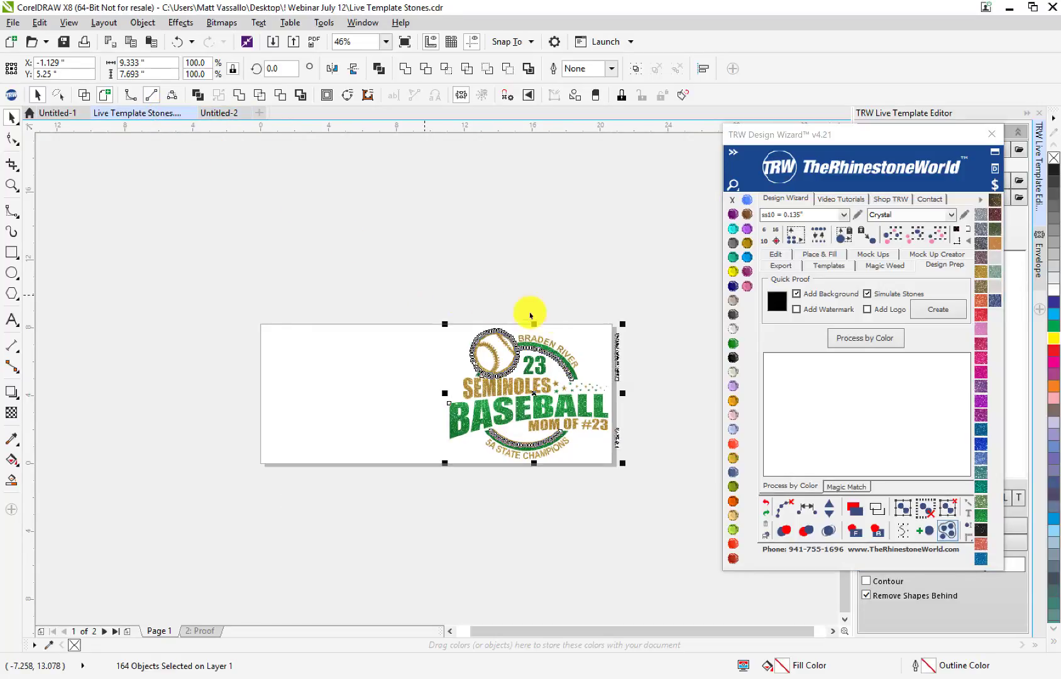
{"action": "scroll", "coordinate": [613, 358], "scroll_direction": "up", "scroll_amount": 5}
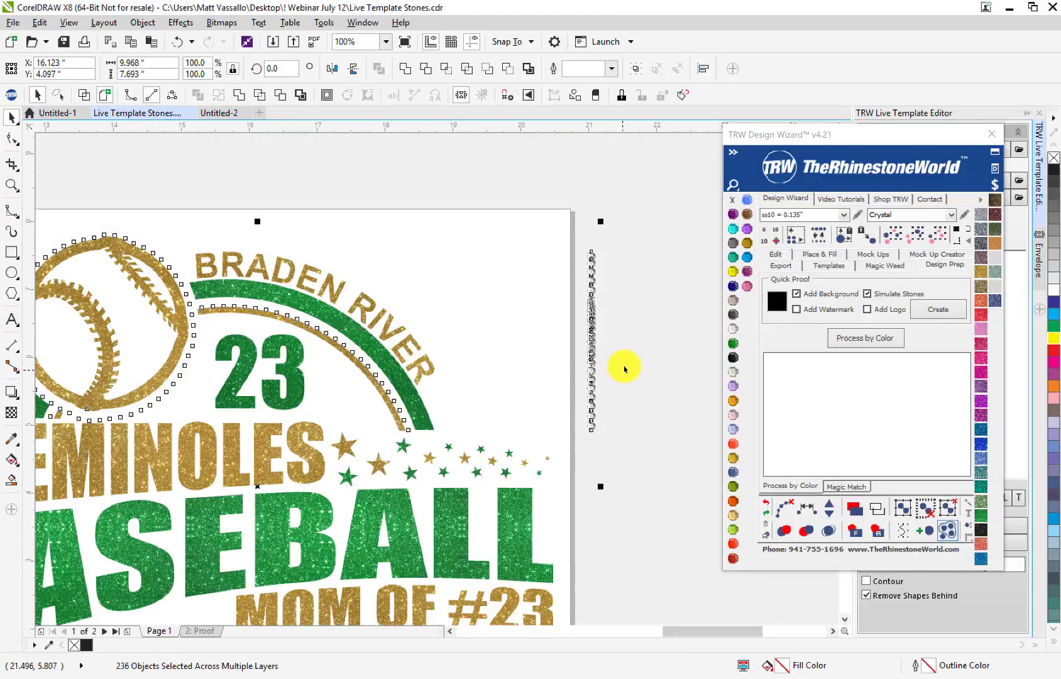
{"action": "scroll", "coordinate": [635, 370], "scroll_direction": "down", "scroll_amount": 3}
{"action": "scroll", "coordinate": [616, 452], "scroll_direction": "up", "scroll_amount": 3}
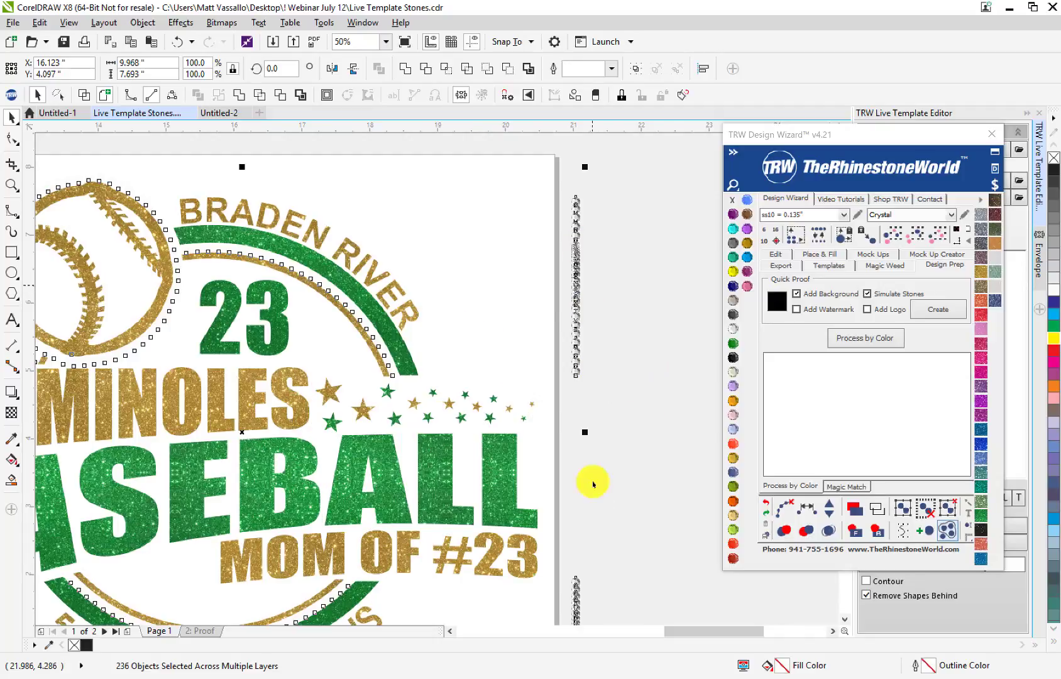
{"action": "scroll", "coordinate": [578, 232], "scroll_direction": "up", "scroll_amount": 2}
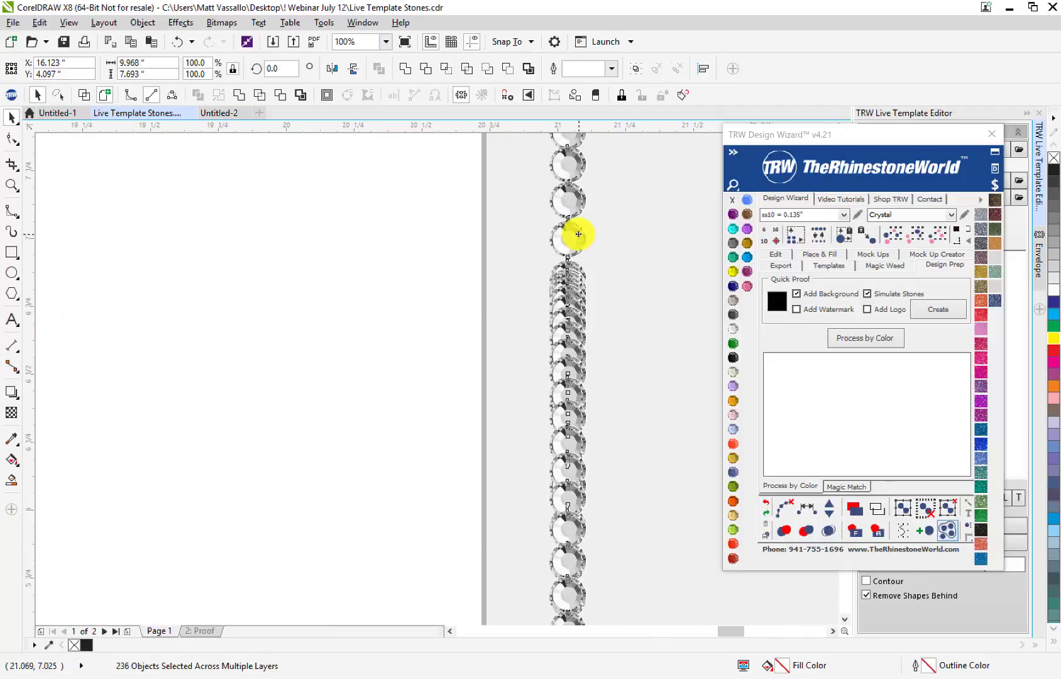
{"action": "scroll", "coordinate": [577, 239], "scroll_direction": "down", "scroll_amount": 3}
{"action": "left_click", "coordinate": [621, 272]}
{"action": "scroll", "coordinate": [629, 239], "scroll_direction": "down", "scroll_amount": 2}
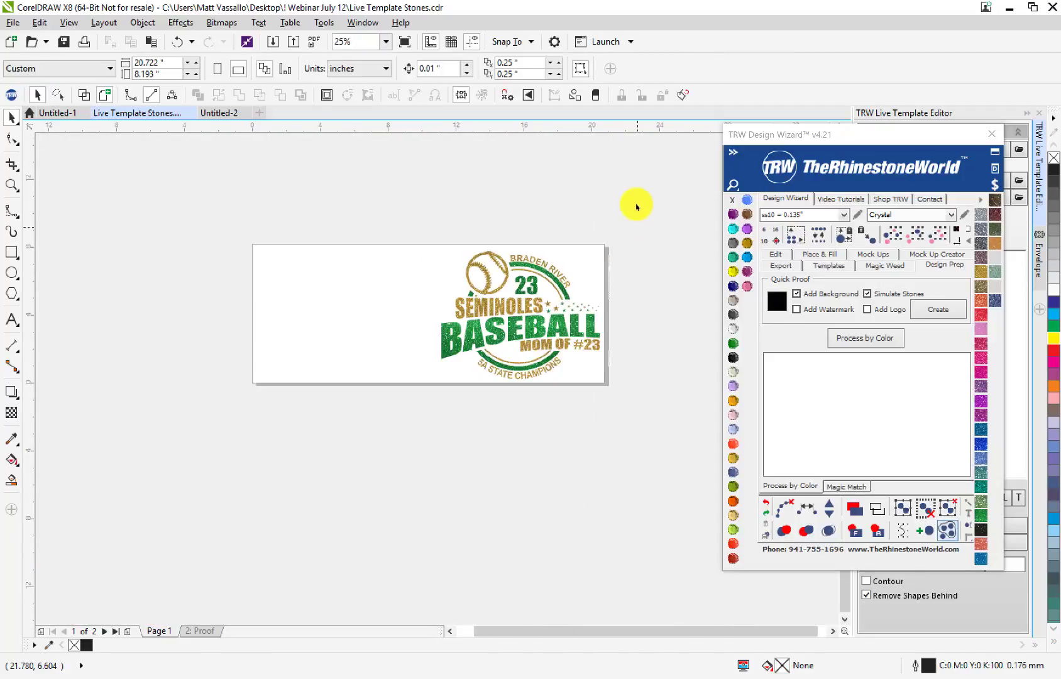
{"action": "left_click_drag", "start_coordinate": [636, 207], "coordinate": [602, 419]}
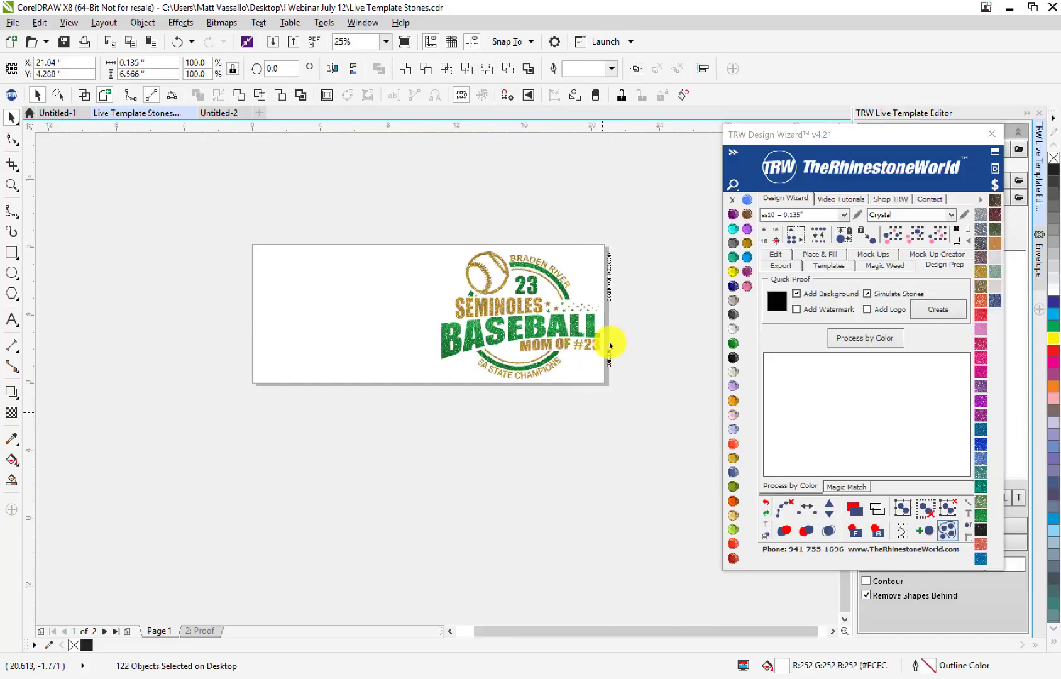
{"action": "left_click", "coordinate": [616, 300]}
{"action": "scroll", "coordinate": [615, 310], "scroll_direction": "up", "scroll_amount": 2}
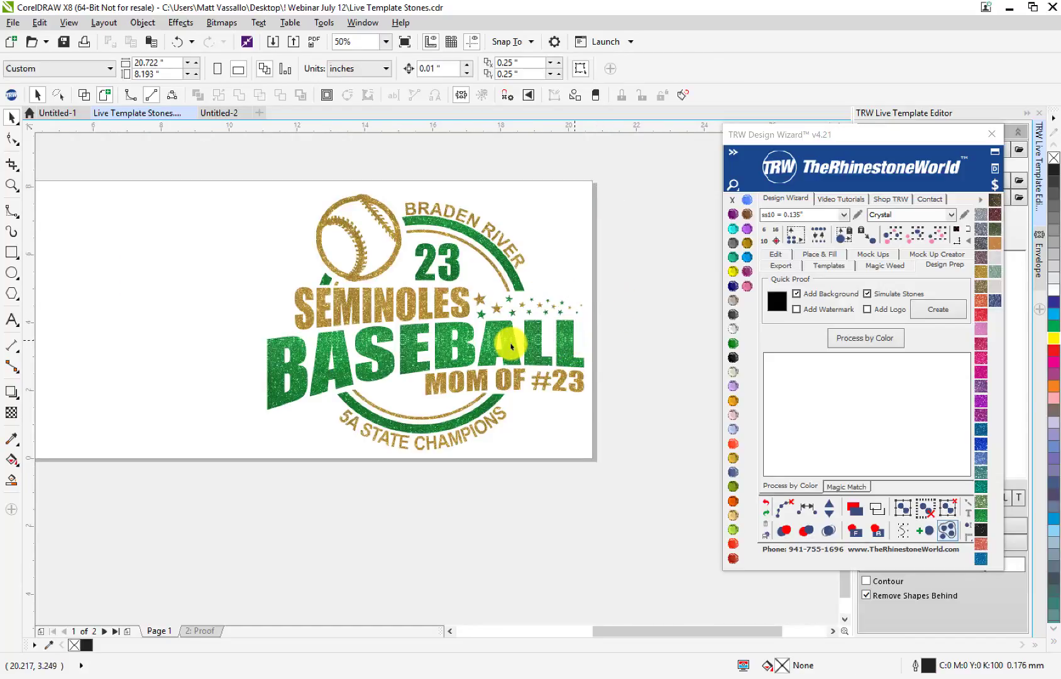
- Select the entire design on Page 1 of Live Template Stones.cdr and recheck its pricing information
{"action": "scroll", "coordinate": [513, 339], "scroll_direction": "down", "scroll_amount": 2}
{"action": "left_click_drag", "start_coordinate": [585, 215], "coordinate": [345, 447]}
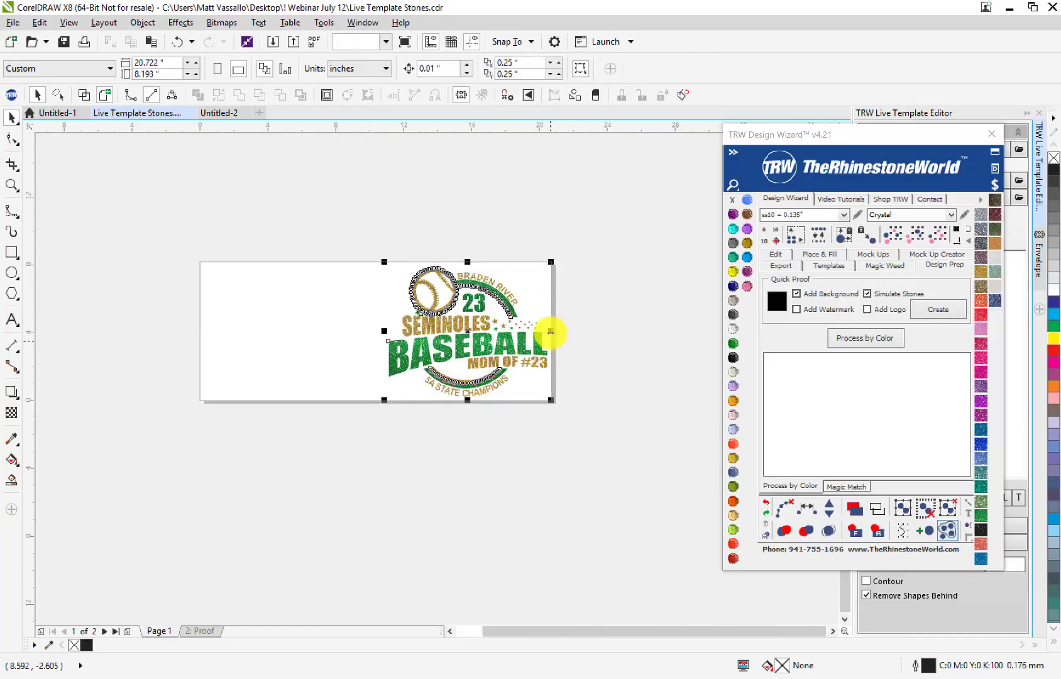
{"action": "scroll", "coordinate": [507, 316], "scroll_direction": "up", "scroll_amount": 1}
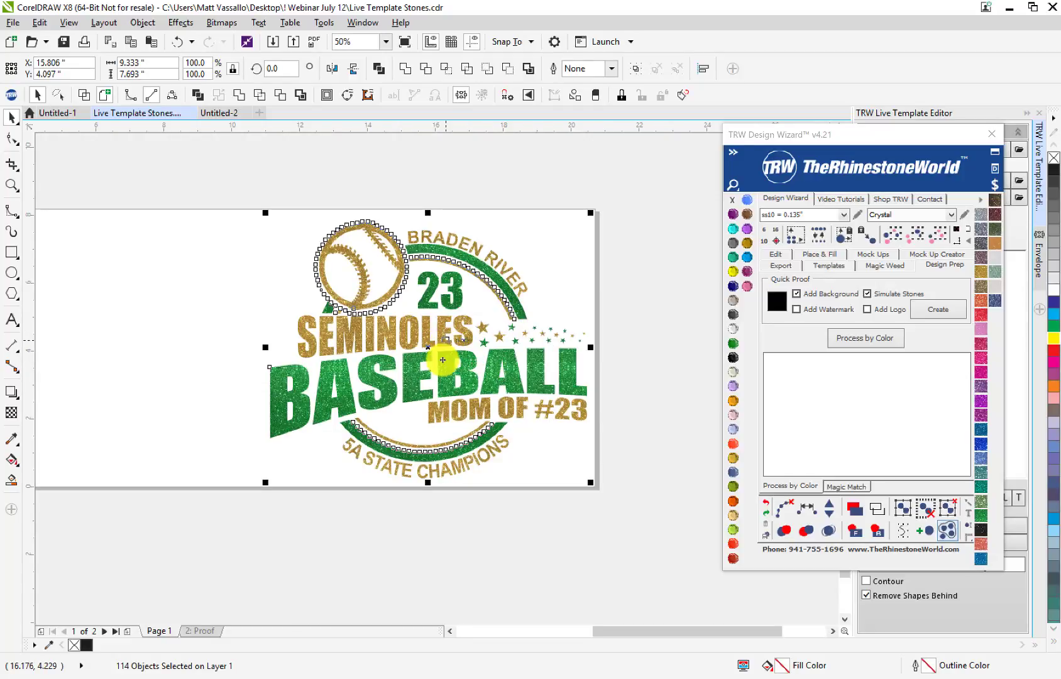
{"action": "left_click", "coordinate": [994, 185]}
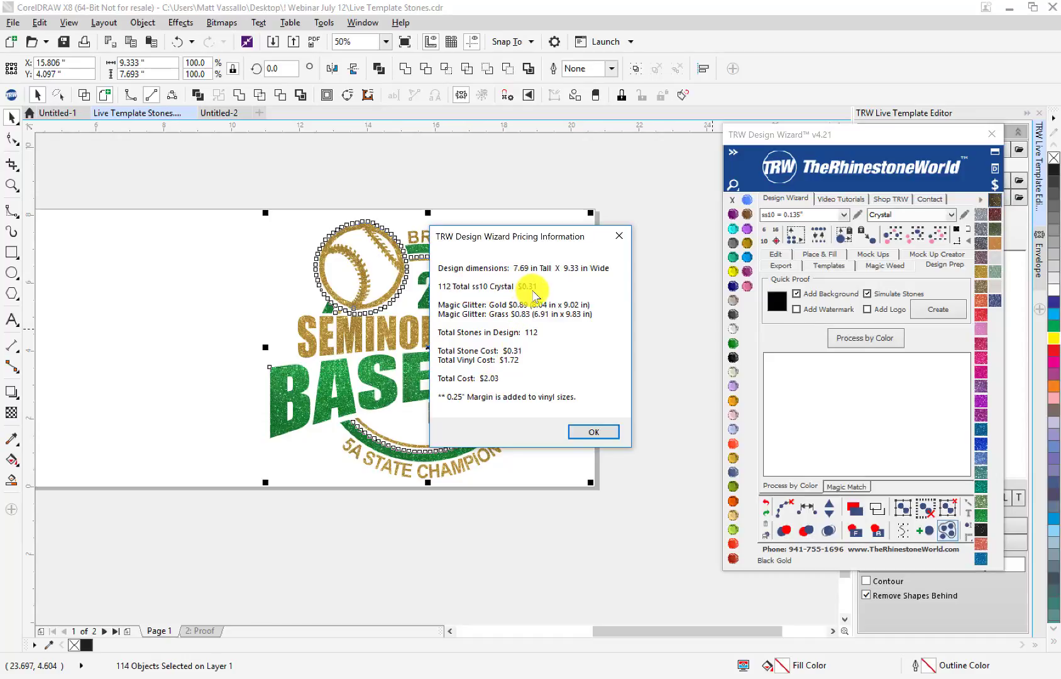
{"action": "left_click", "coordinate": [613, 234]}
- Switch back to Untitled-2, select the entire design on Page 1 and check its pricing information again
{"action": "left_click", "coordinate": [231, 115]}
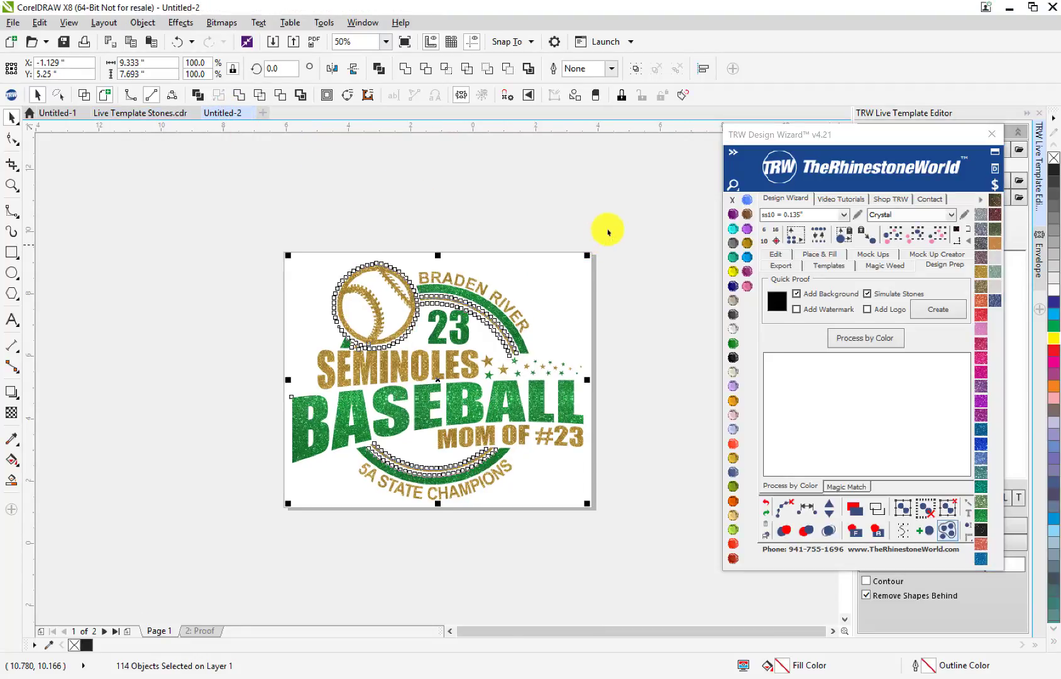
{"action": "left_click_drag", "start_coordinate": [634, 218], "coordinate": [179, 565]}
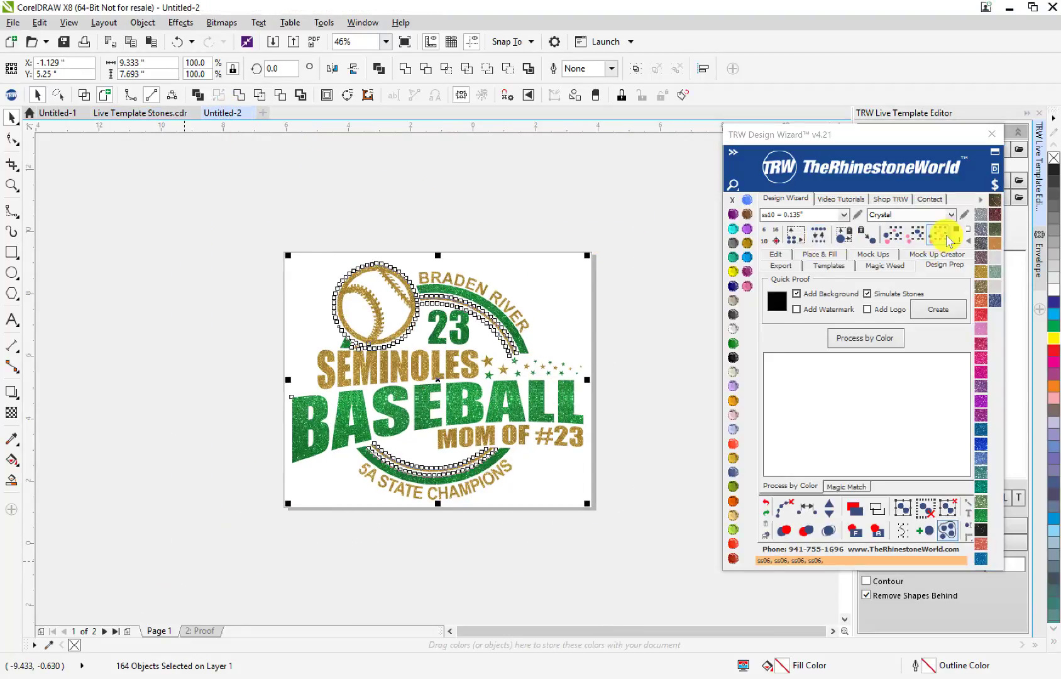
{"action": "left_click", "coordinate": [994, 187]}
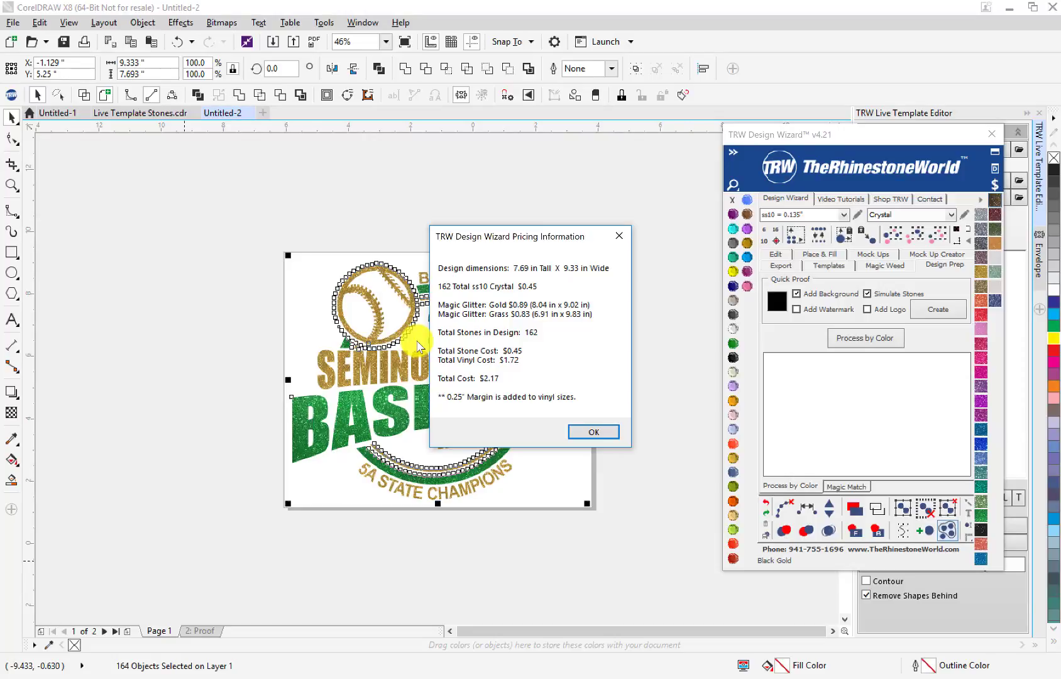
{"action": "left_click", "coordinate": [590, 431]}
- Open the Proof page of Untitled-2 and examine the thin gold arc alongside the stones in the second proof
{"action": "left_click", "coordinate": [207, 630]}
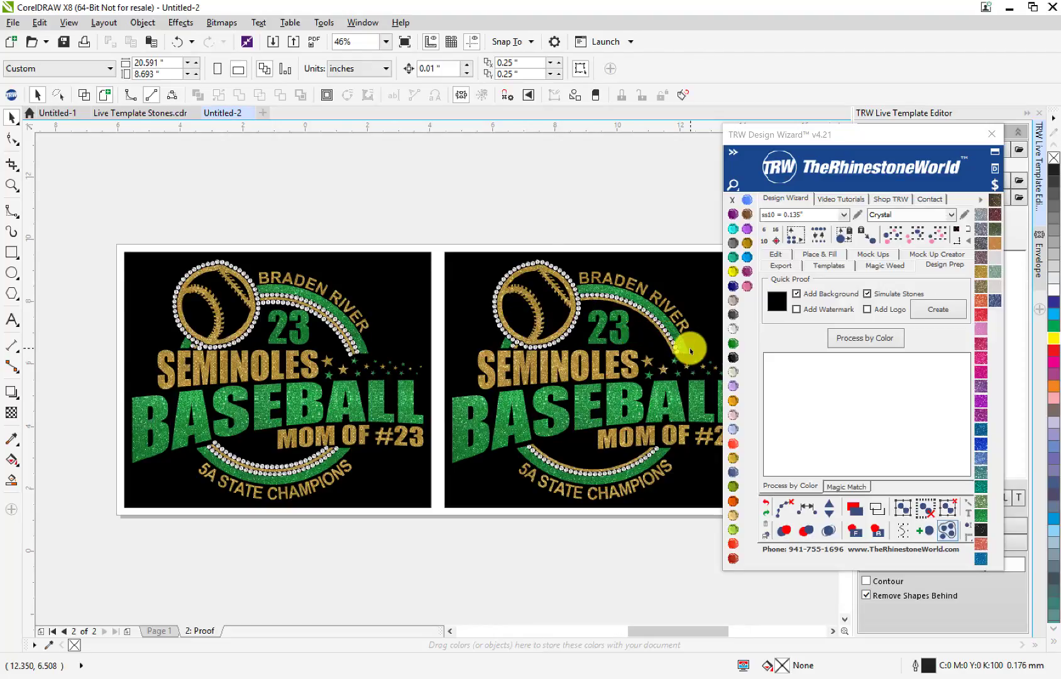
{"action": "scroll", "coordinate": [689, 348], "scroll_direction": "up", "scroll_amount": 3}
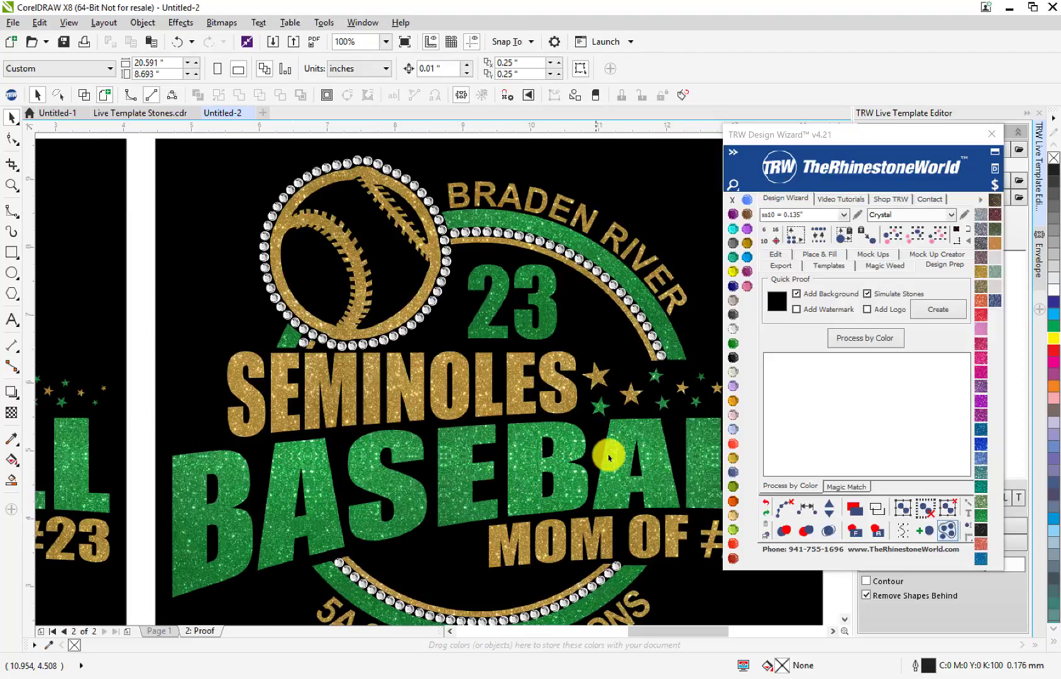
{"action": "double_click", "coordinate": [642, 342]}
{"action": "scroll", "coordinate": [653, 360], "scroll_direction": "up", "scroll_amount": 2}
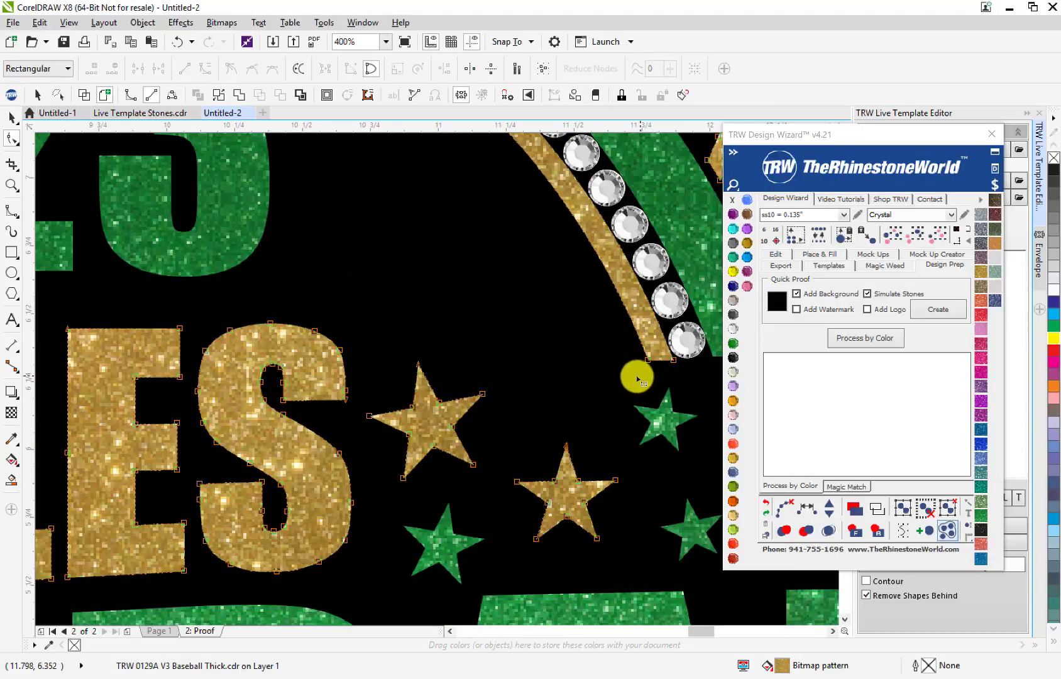
{"action": "scroll", "coordinate": [600, 374], "scroll_direction": "down", "scroll_amount": 3}
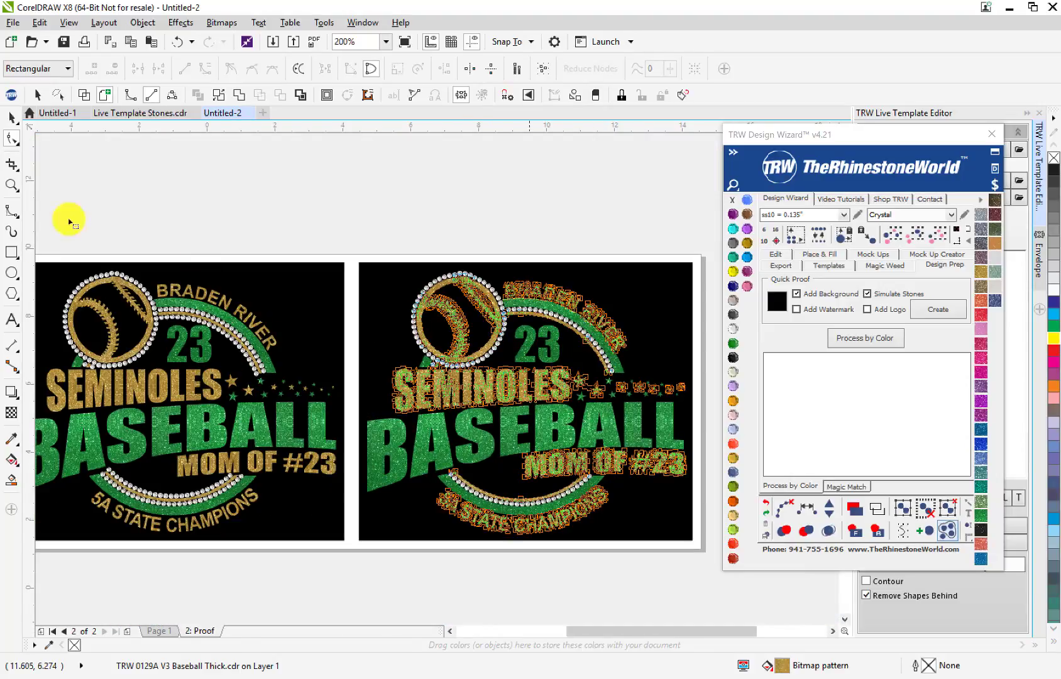
{"action": "scroll", "coordinate": [268, 242], "scroll_direction": "down", "scroll_amount": 1}
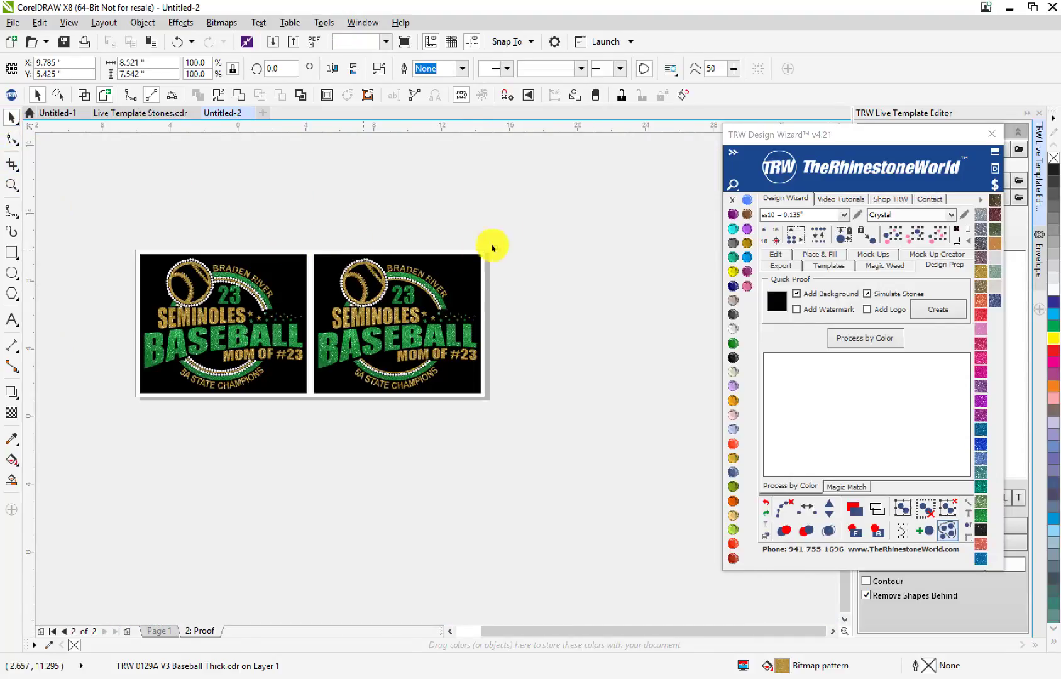
- Duplicate the second proof with its black background and place the copy beside it, outside the page
{"action": "left_click_drag", "start_coordinate": [556, 218], "coordinate": [308, 430]}
{"action": "left_click_drag", "start_coordinate": [329, 377], "coordinate": [501, 383]}
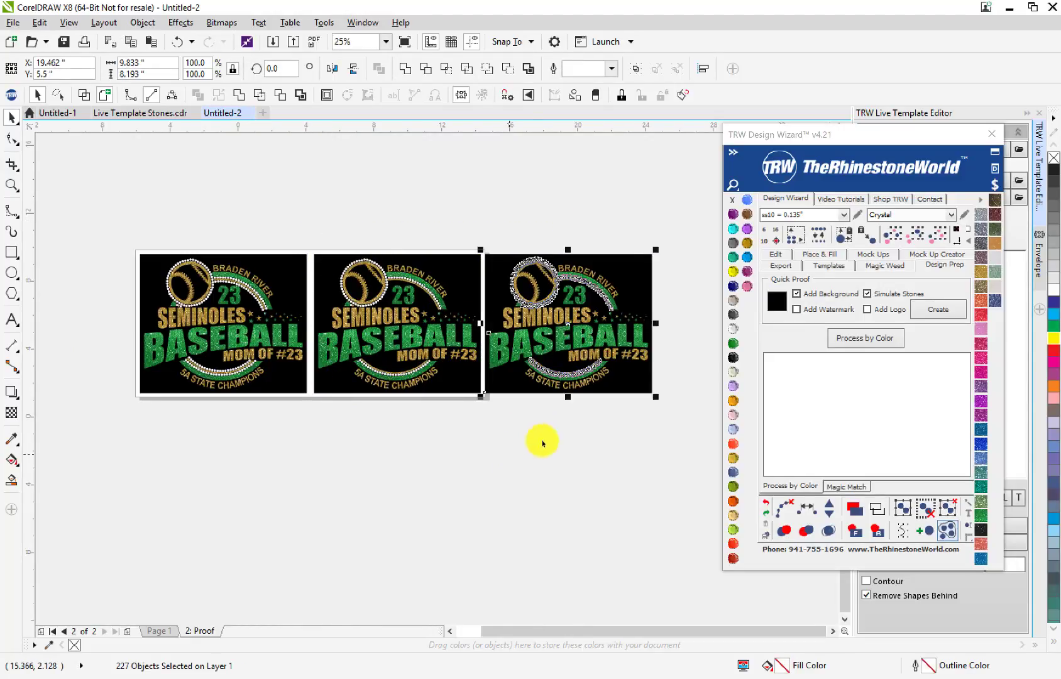
{"action": "scroll", "coordinate": [607, 303], "scroll_direction": "up", "scroll_amount": 2}
{"action": "scroll", "coordinate": [607, 304], "scroll_direction": "up", "scroll_amount": 1}
{"action": "key", "text": "Escape"}
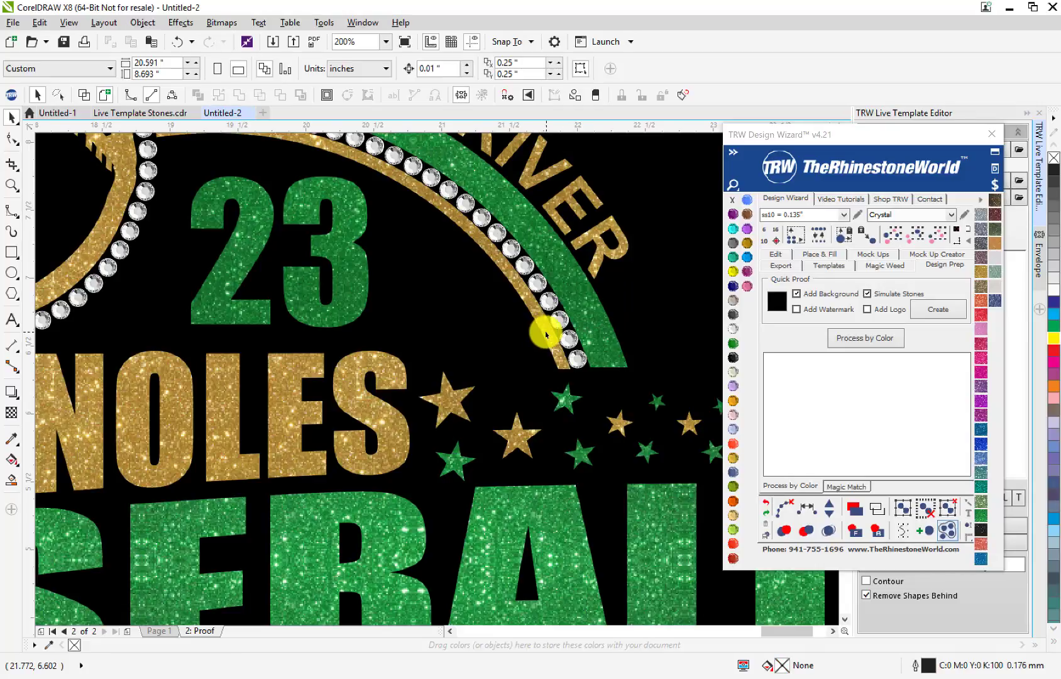
- Remove the thin gold arc beneath the upper row of stones in the proof copy by deleting its nodes
{"action": "left_click", "coordinate": [560, 353]}
{"action": "key", "text": "F10"}
{"action": "left_click", "coordinate": [587, 363]}
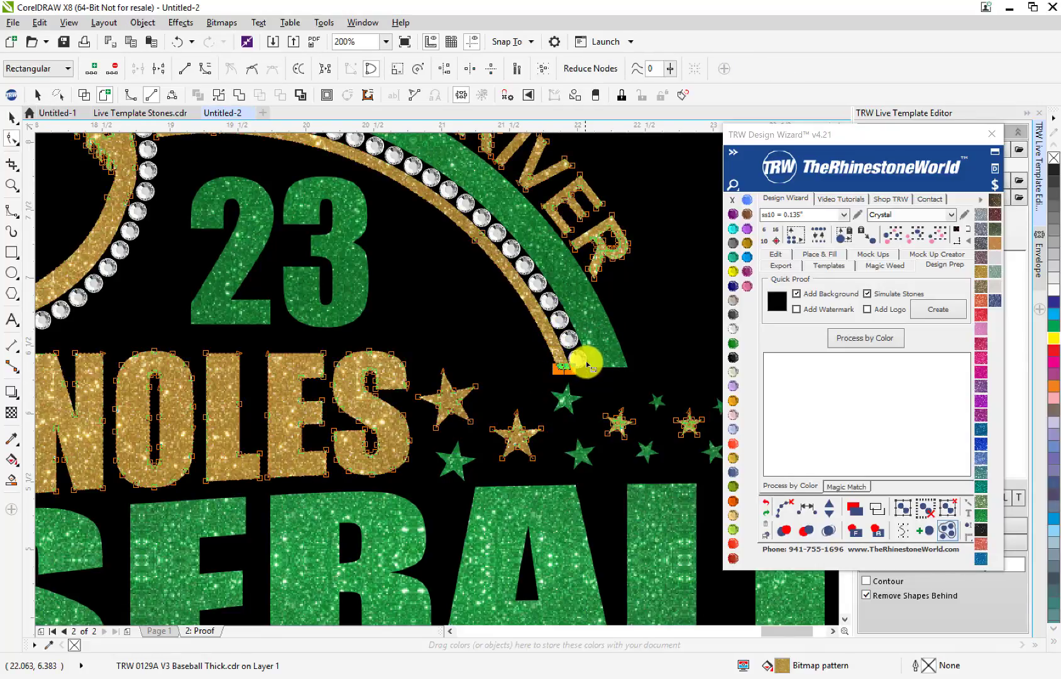
{"action": "left_click_drag", "start_coordinate": [586, 363], "coordinate": [497, 229]}
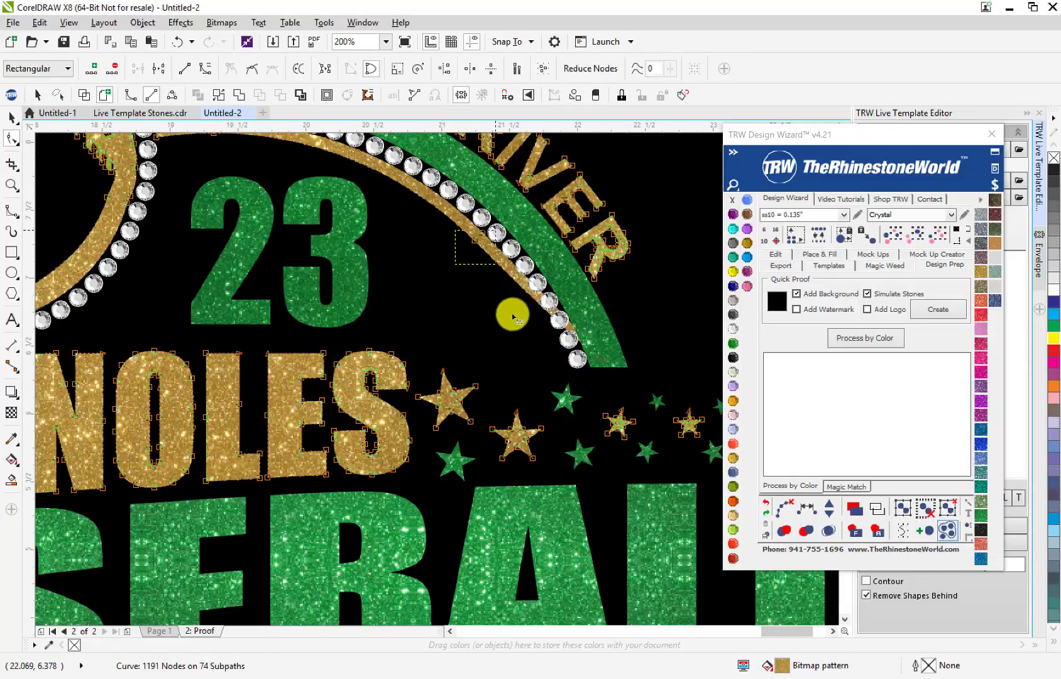
{"action": "scroll", "coordinate": [494, 287], "scroll_direction": "down", "scroll_amount": 1}
{"action": "scroll", "coordinate": [331, 209], "scroll_direction": "up", "scroll_amount": 2}
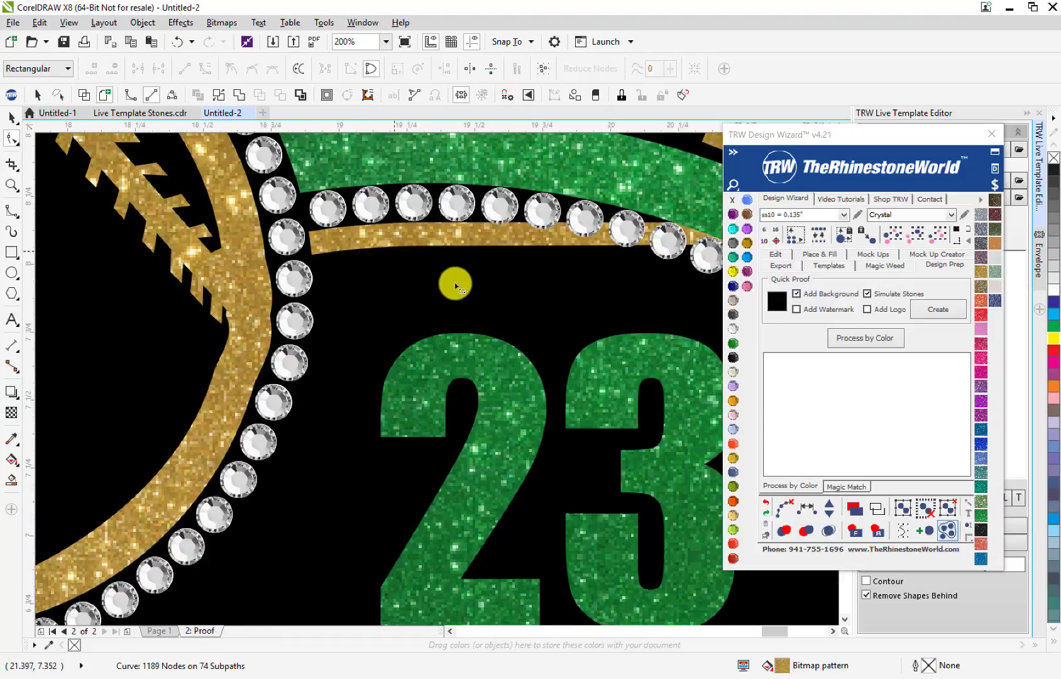
{"action": "left_click_drag", "start_coordinate": [479, 287], "coordinate": [303, 201]}
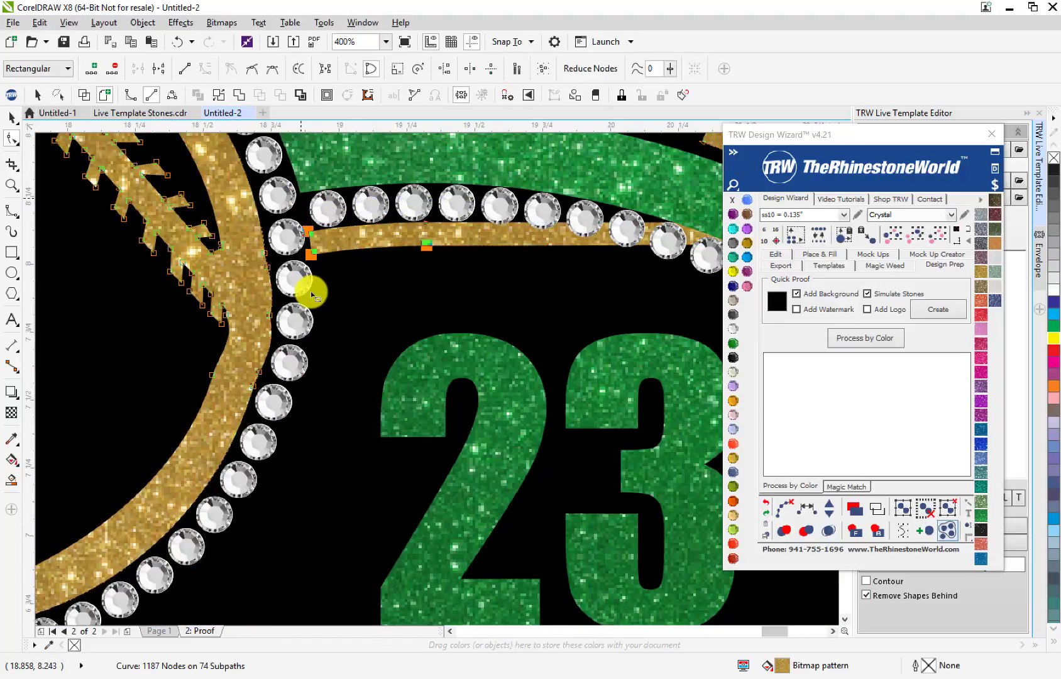
{"action": "key", "text": "Delete"}
{"action": "scroll", "coordinate": [311, 289], "scroll_direction": "down", "scroll_amount": 2}
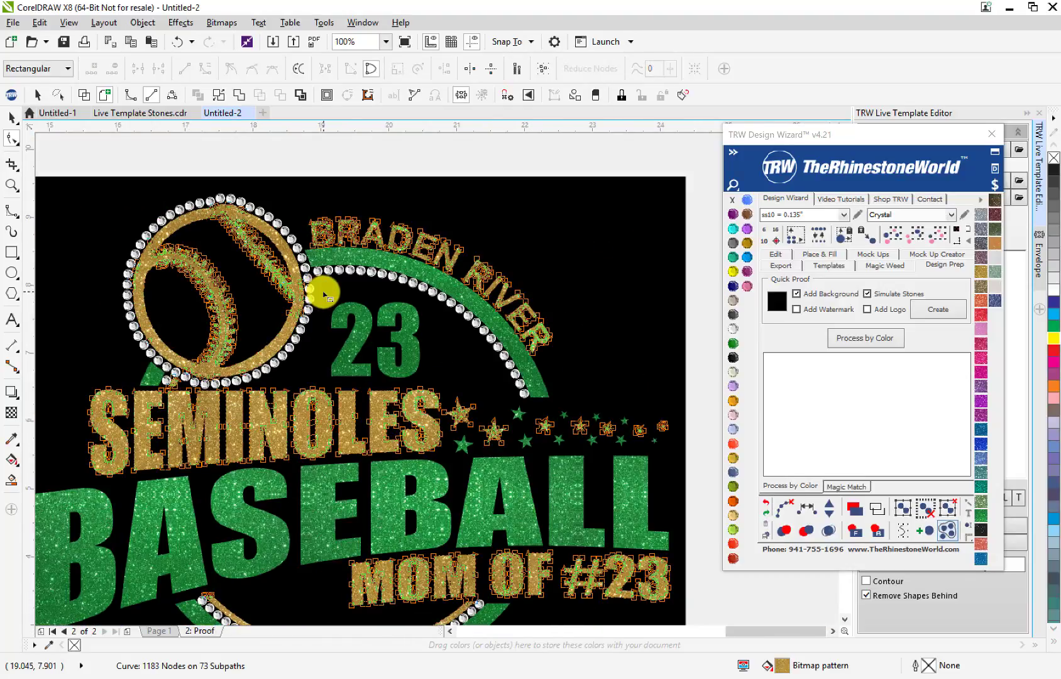
- Delete the nodes of the thin gold arc above the lower row of stones in the proof copy and return to the Pick tool
{"action": "scroll", "coordinate": [314, 286], "scroll_direction": "down", "scroll_amount": 2}
{"action": "scroll", "coordinate": [301, 484], "scroll_direction": "up", "scroll_amount": 3}
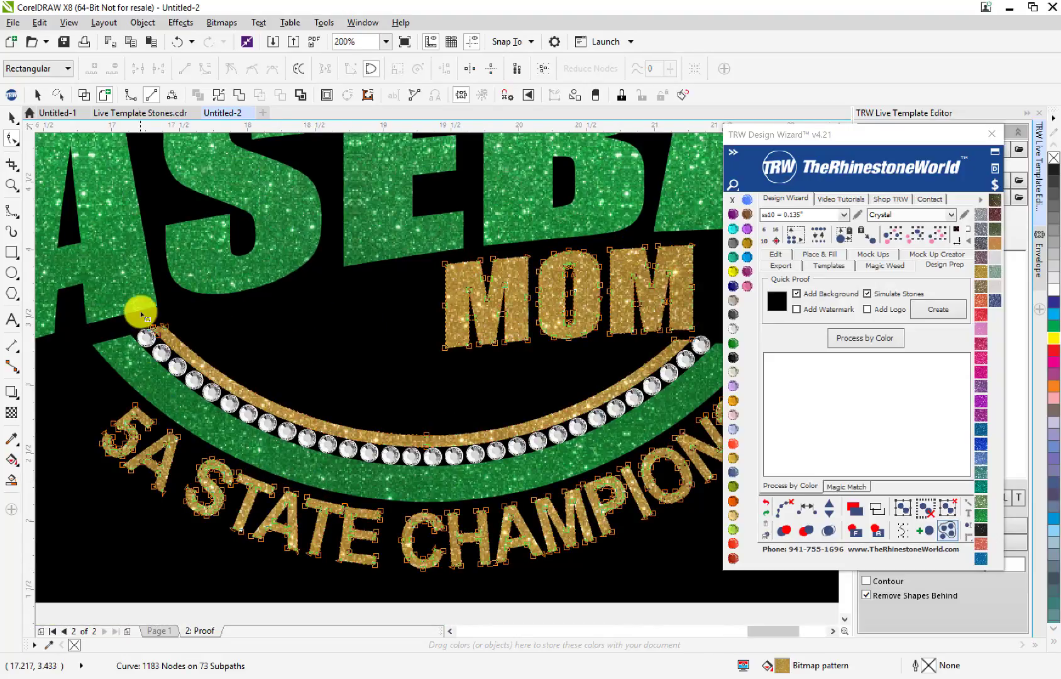
{"action": "left_click_drag", "start_coordinate": [137, 304], "coordinate": [196, 342]}
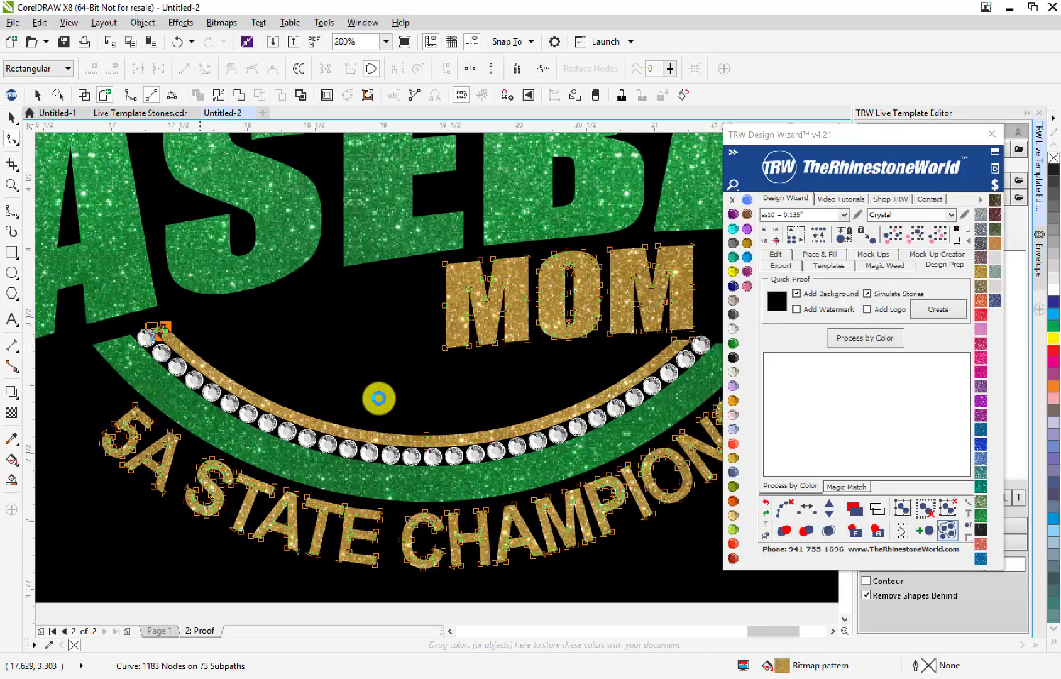
{"action": "key", "text": "Delete"}
{"action": "key", "text": "Delete"}
{"action": "scroll", "coordinate": [689, 342], "scroll_direction": "up", "scroll_amount": 1}
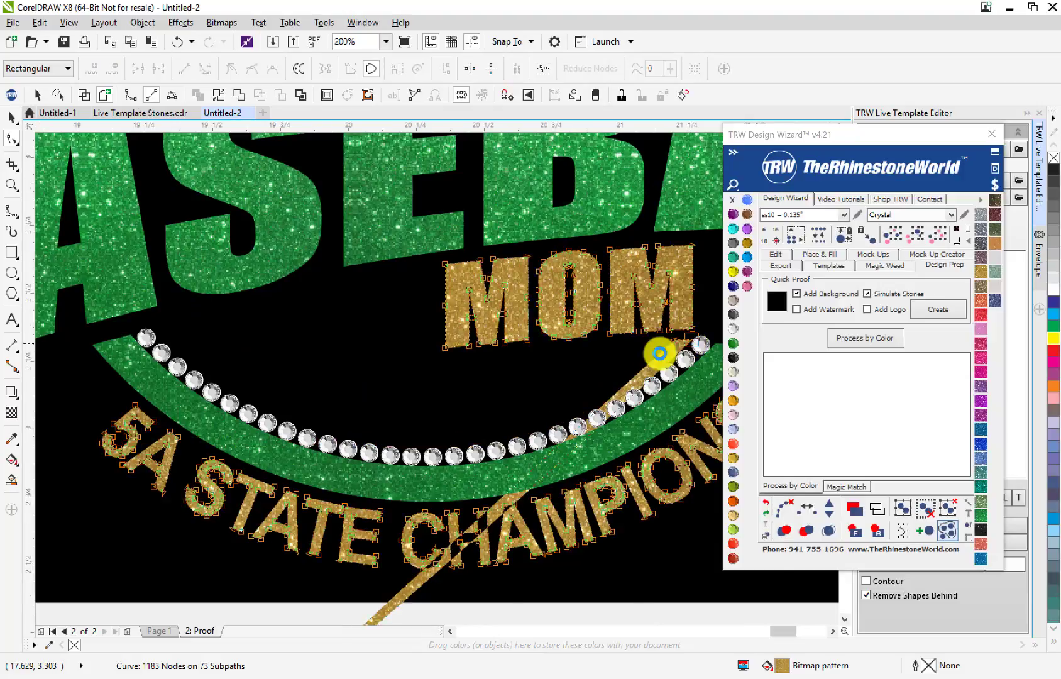
{"action": "left_click_drag", "start_coordinate": [614, 365], "coordinate": [701, 329]}
{"action": "key", "text": "Delete"}
{"action": "scroll", "coordinate": [479, 375], "scroll_direction": "down", "scroll_amount": 2}
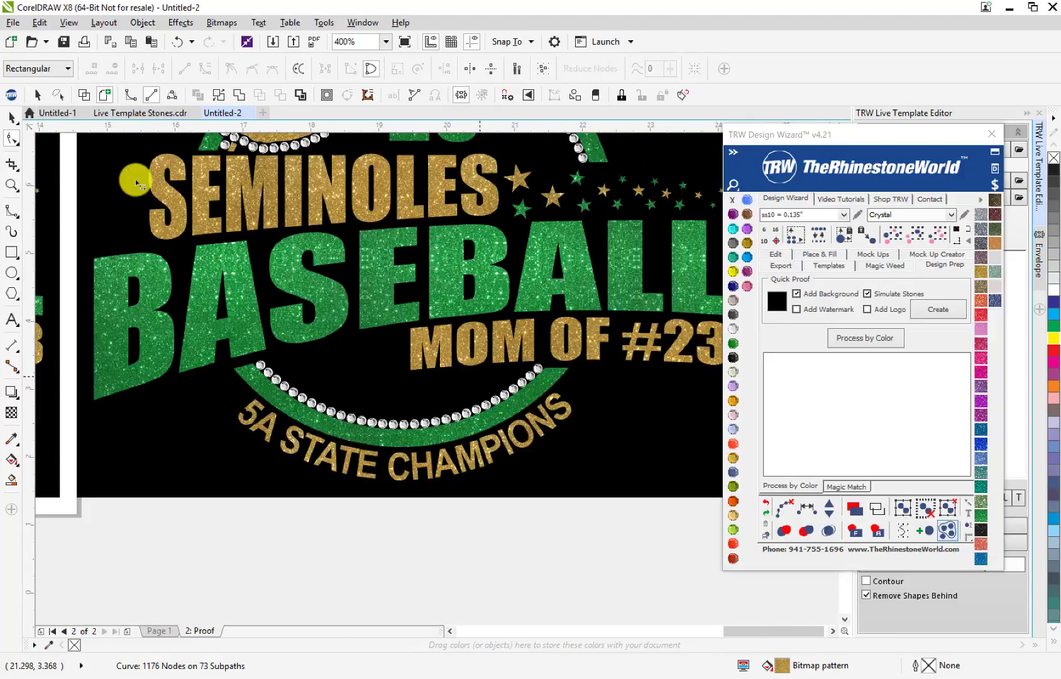
{"action": "left_click", "coordinate": [13, 119]}
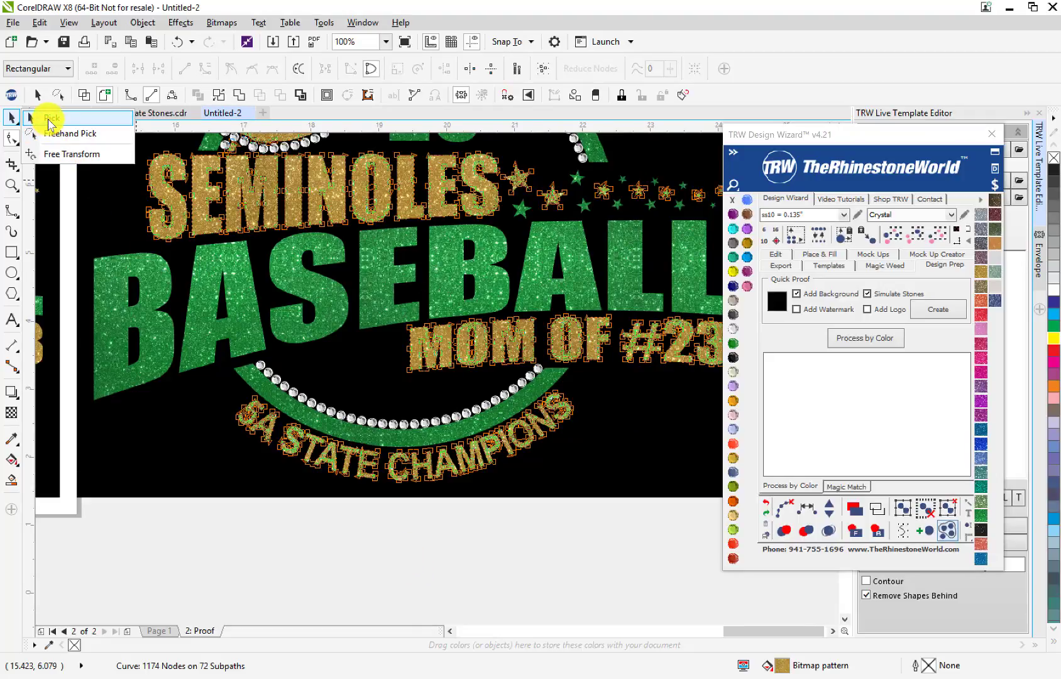
{"action": "left_click", "coordinate": [50, 119]}
- Examine the stone arcs in the edited proof copy and compare it with the other two proofs
{"action": "scroll", "coordinate": [338, 518], "scroll_direction": "down", "scroll_amount": 1}
{"action": "scroll", "coordinate": [454, 474], "scroll_direction": "down", "scroll_amount": 2}
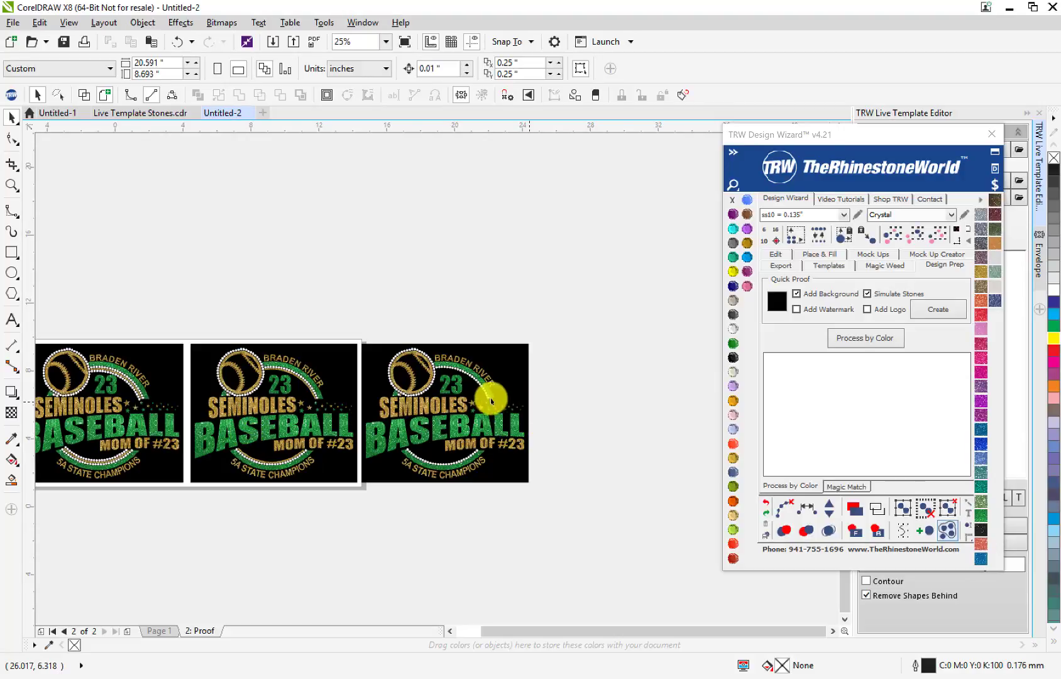
{"action": "scroll", "coordinate": [485, 393], "scroll_direction": "up", "scroll_amount": 3}
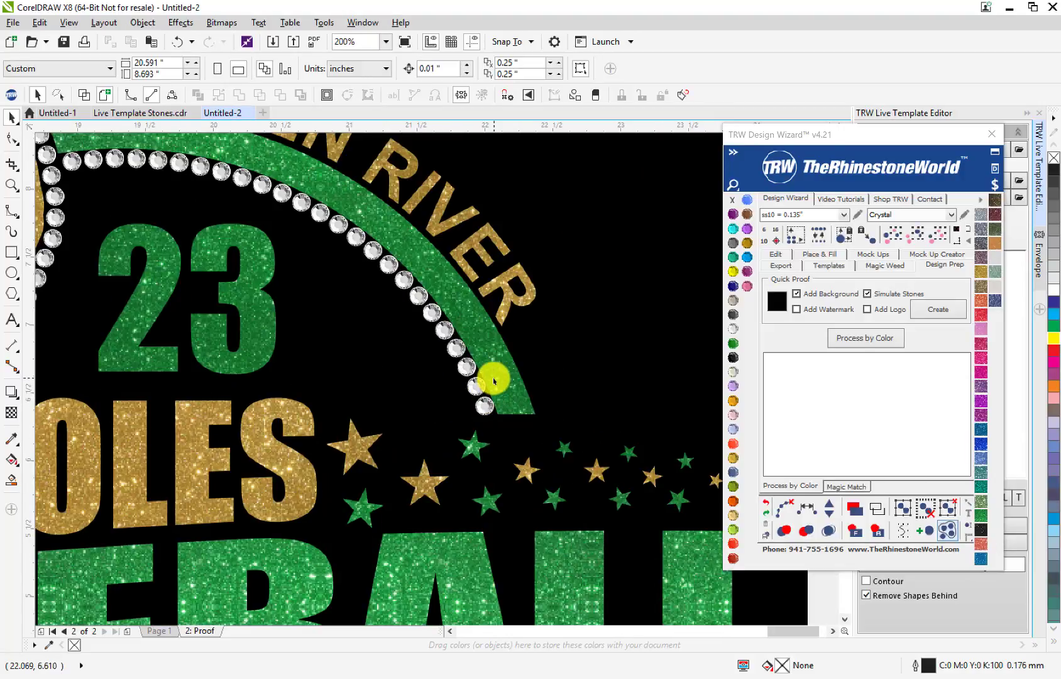
{"action": "scroll", "coordinate": [492, 391], "scroll_direction": "down", "scroll_amount": 1}
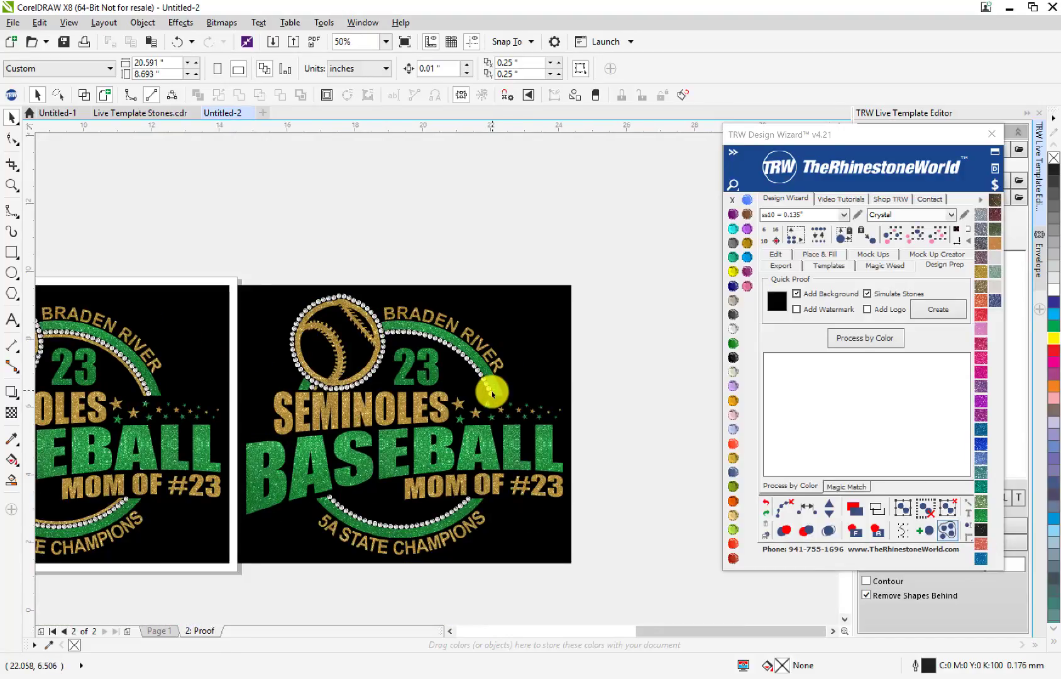
{"action": "scroll", "coordinate": [445, 363], "scroll_direction": "up", "scroll_amount": 2}
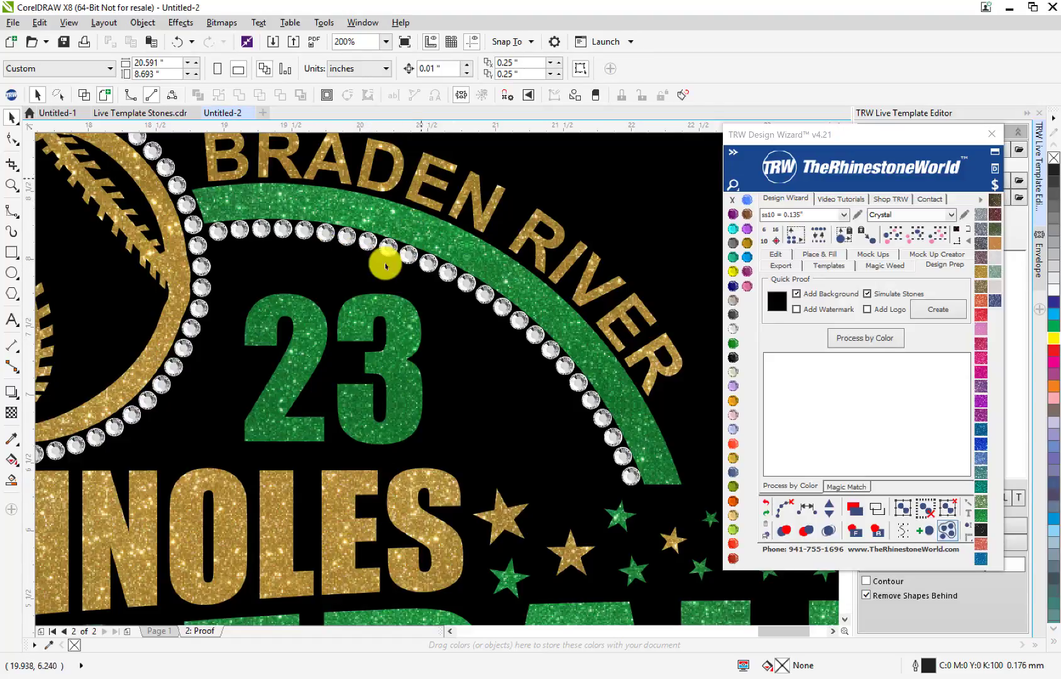
{"action": "scroll", "coordinate": [357, 477], "scroll_direction": "down", "scroll_amount": 2}
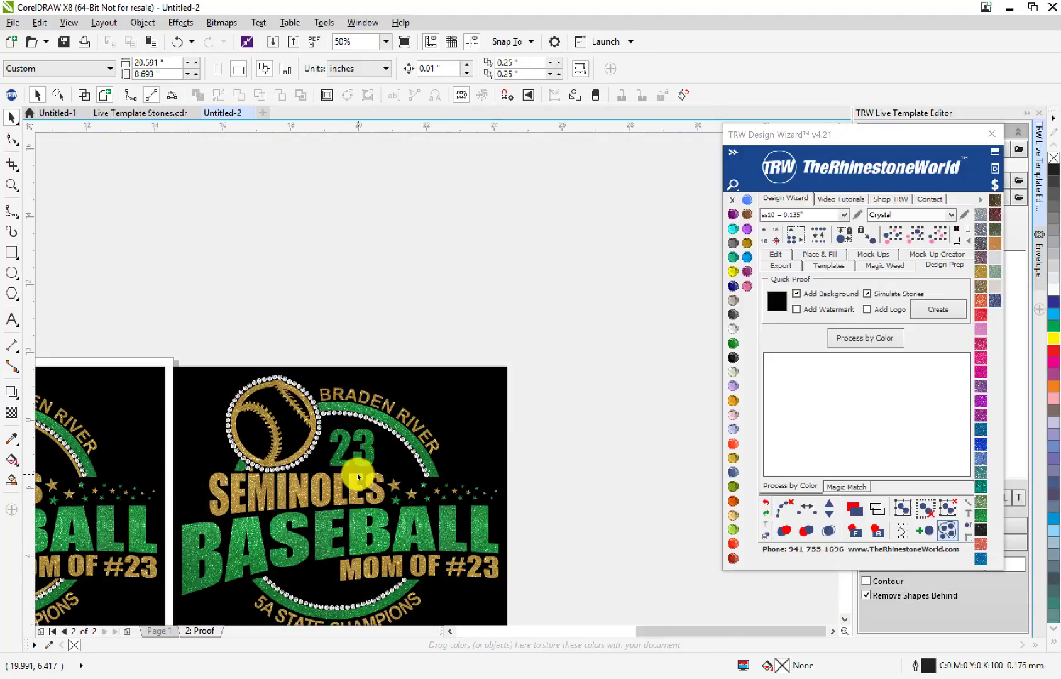
- Compare the upper gold arc and stone row in the second proof with the stone-only arc in the third proof
{"action": "scroll", "coordinate": [358, 476], "scroll_direction": "down", "scroll_amount": 1}
{"action": "scroll", "coordinate": [147, 531], "scroll_direction": "up", "scroll_amount": 2}
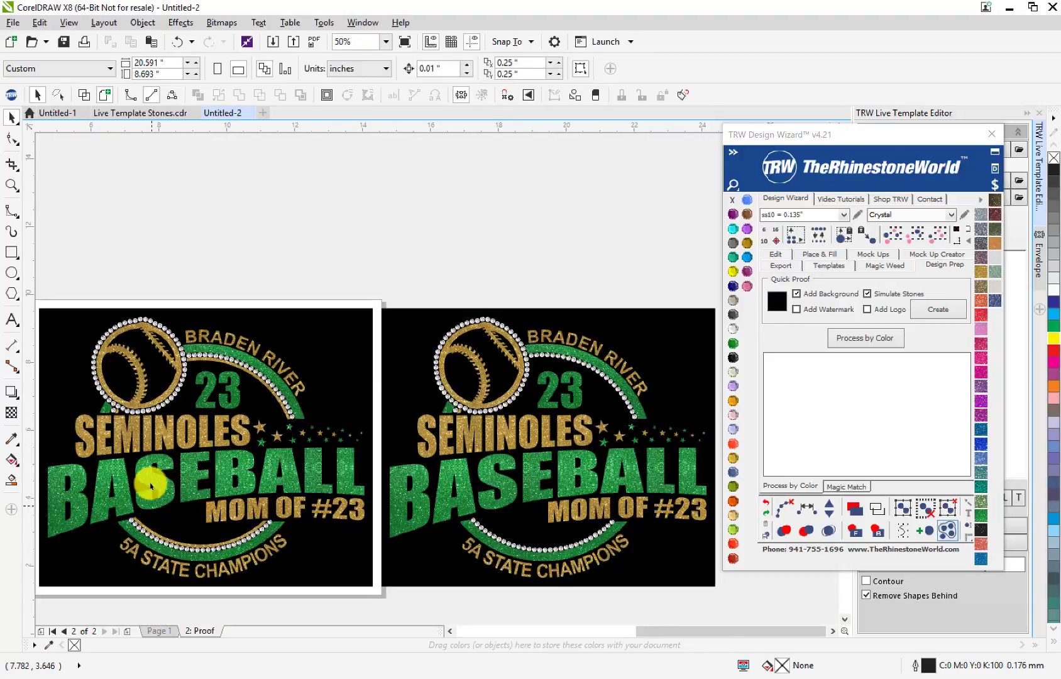
{"action": "scroll", "coordinate": [226, 344], "scroll_direction": "up", "scroll_amount": 2}
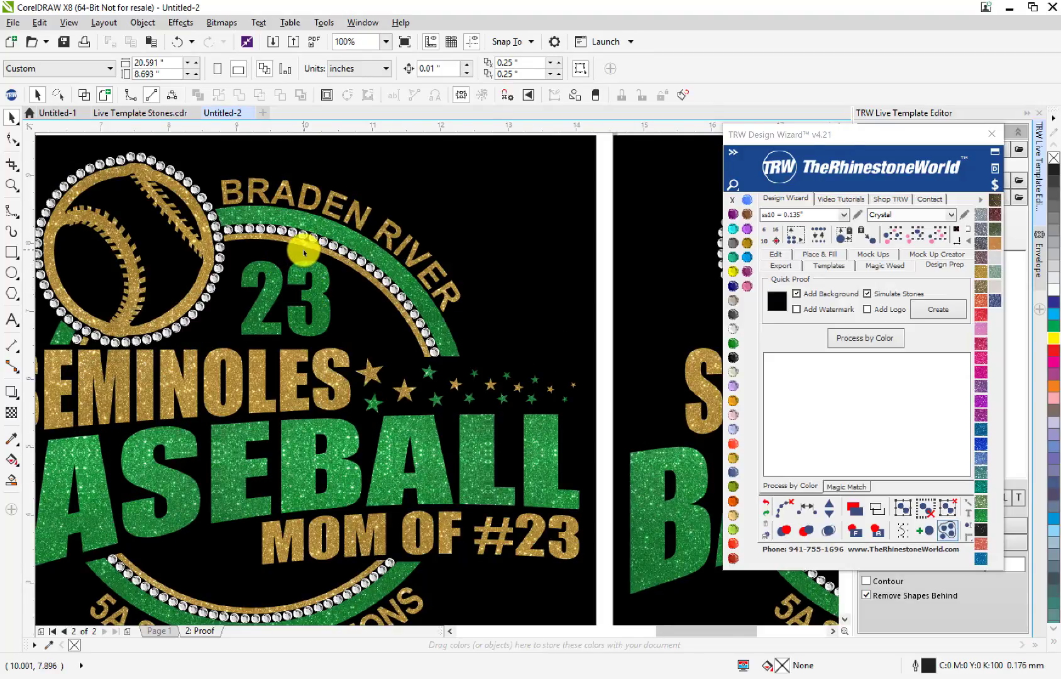
{"action": "scroll", "coordinate": [308, 241], "scroll_direction": "up", "scroll_amount": 2}
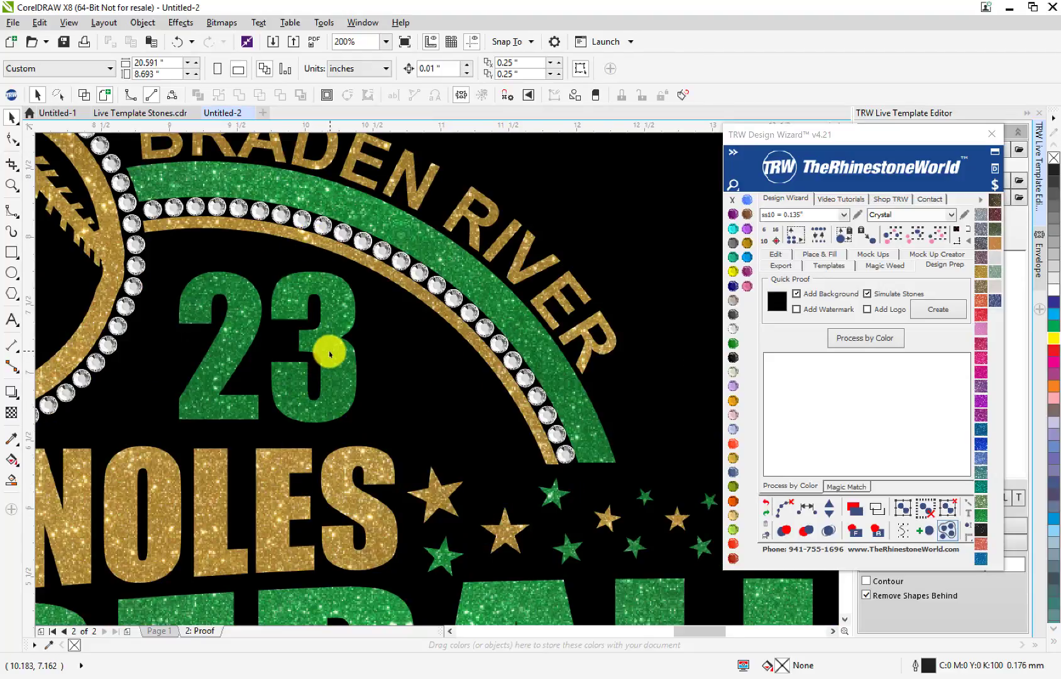
{"action": "scroll", "coordinate": [330, 353], "scroll_direction": "up", "scroll_amount": 1}
{"action": "scroll", "coordinate": [329, 353], "scroll_direction": "down", "scroll_amount": 2}
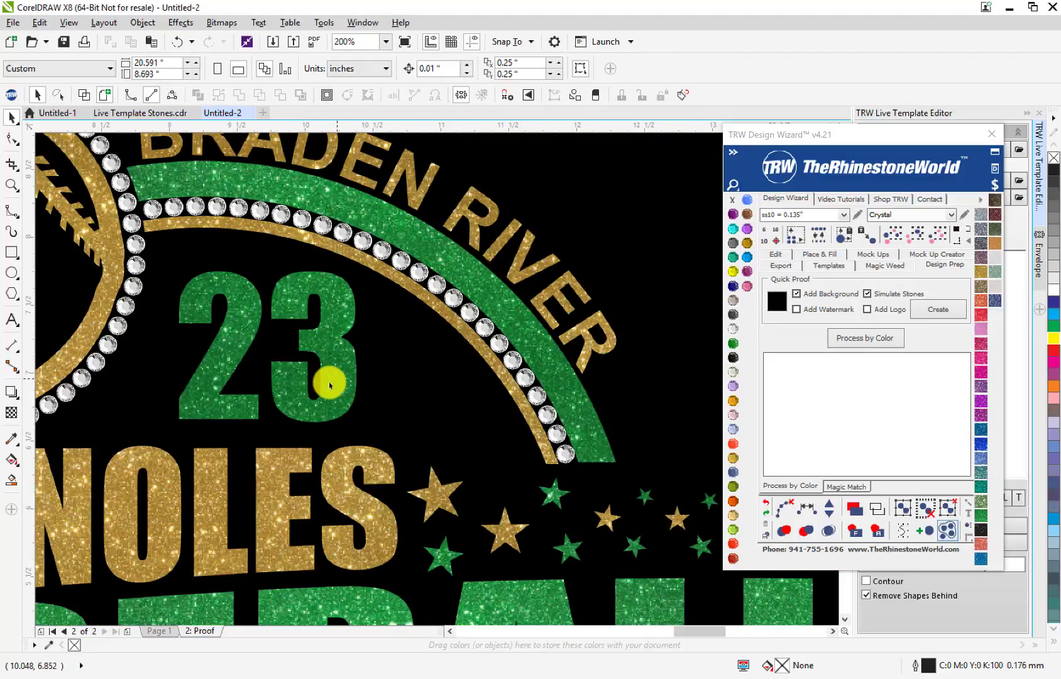
{"action": "left_click", "coordinate": [333, 376]}
{"action": "scroll", "coordinate": [333, 376], "scroll_direction": "down", "scroll_amount": 2}
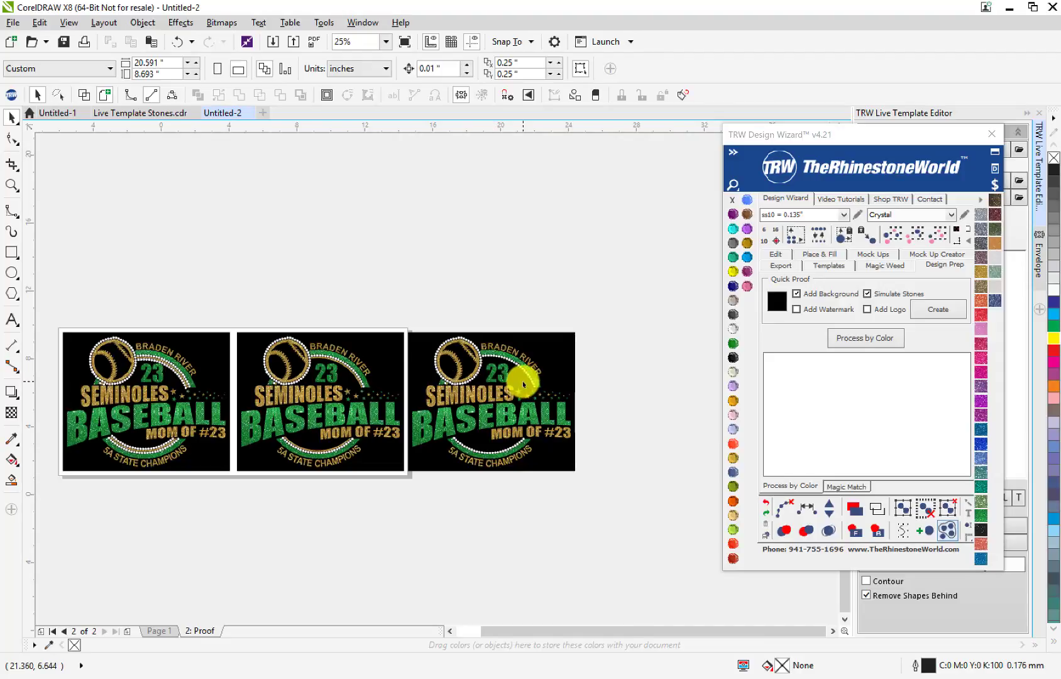
{"action": "scroll", "coordinate": [524, 384], "scroll_direction": "up", "scroll_amount": 1}
{"action": "scroll", "coordinate": [491, 346], "scroll_direction": "up", "scroll_amount": 1}
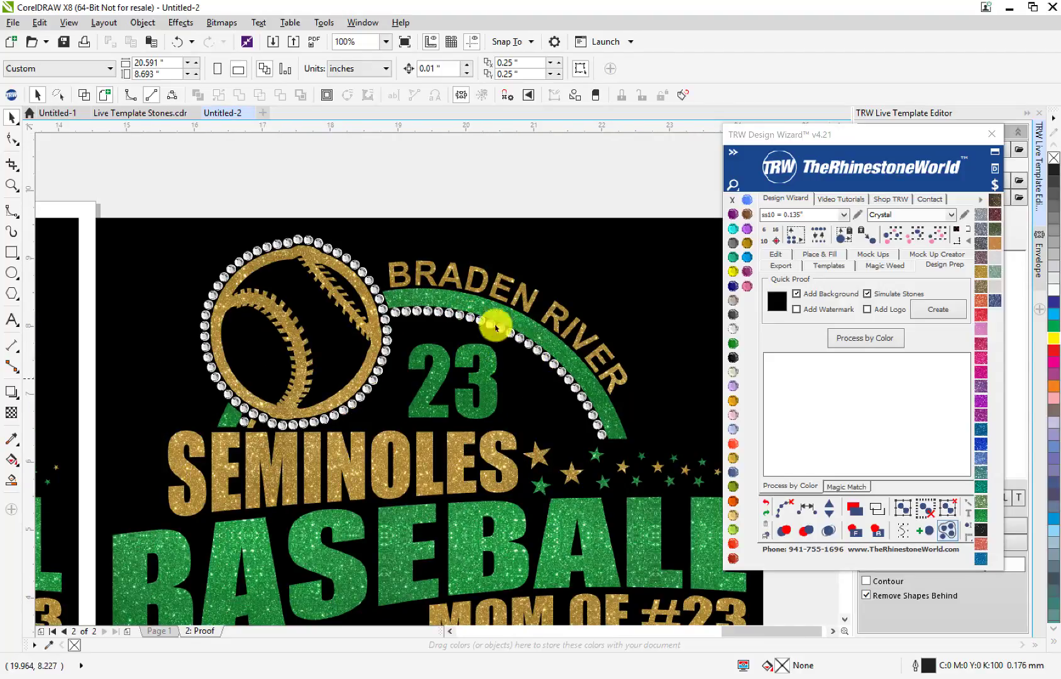
{"action": "scroll", "coordinate": [468, 356], "scroll_direction": "down", "scroll_amount": 1}
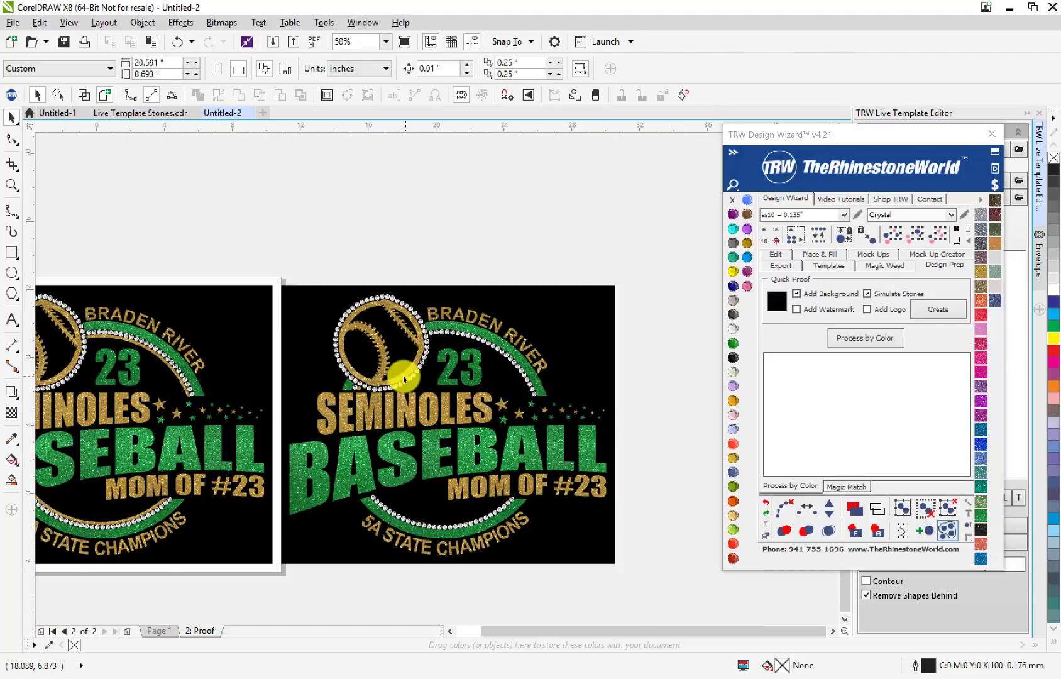
{"action": "scroll", "coordinate": [403, 372], "scroll_direction": "down", "scroll_amount": 2}
{"action": "scroll", "coordinate": [223, 417], "scroll_direction": "up", "scroll_amount": 1}
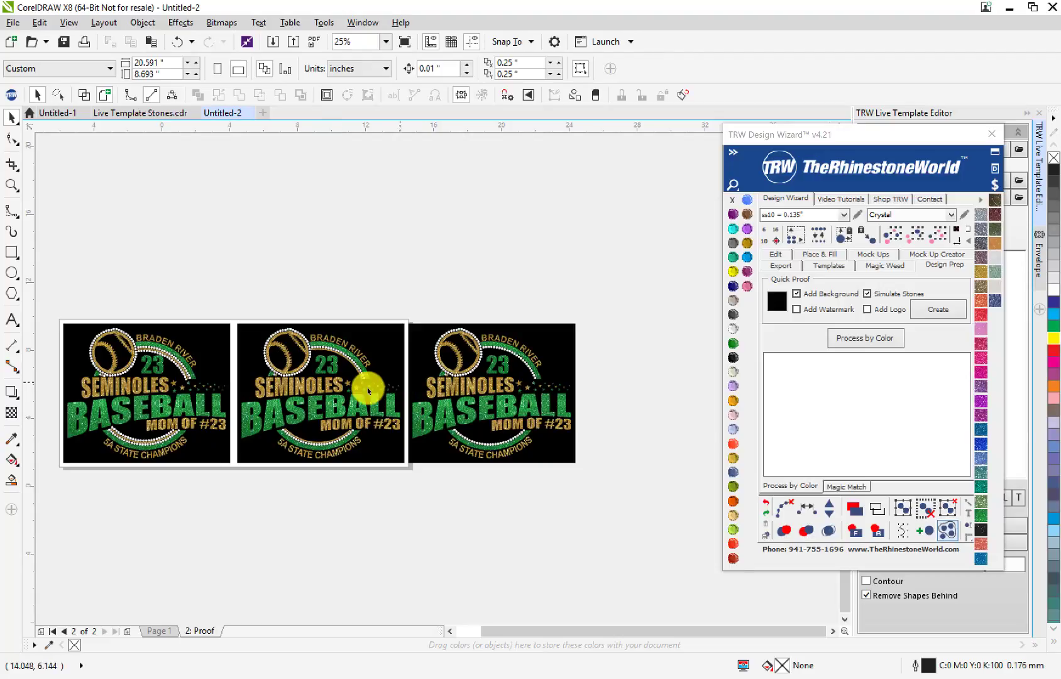
{"action": "scroll", "coordinate": [322, 352], "scroll_direction": "up", "scroll_amount": 2}
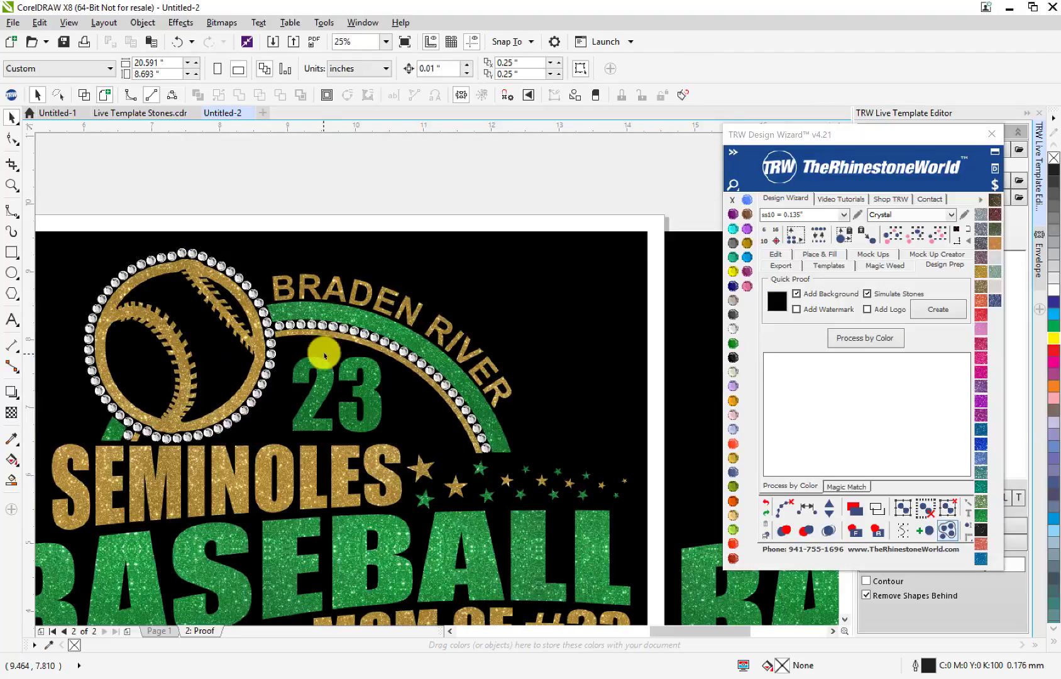
{"action": "scroll", "coordinate": [344, 371], "scroll_direction": "down", "scroll_amount": 2}
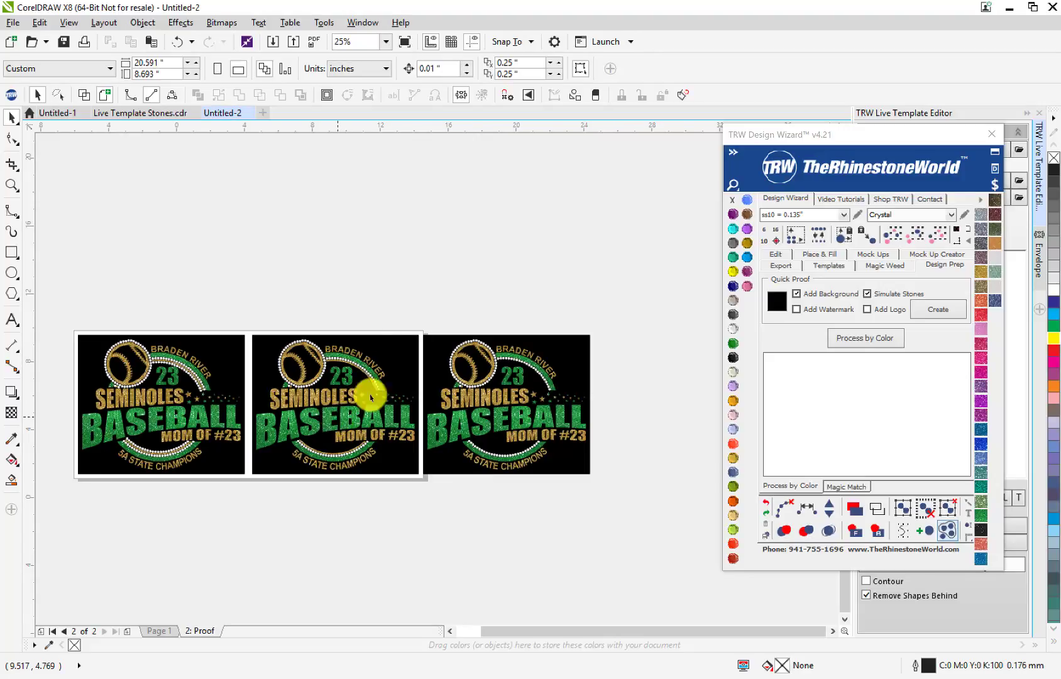
{"action": "scroll", "coordinate": [549, 395], "scroll_direction": "up", "scroll_amount": 2}
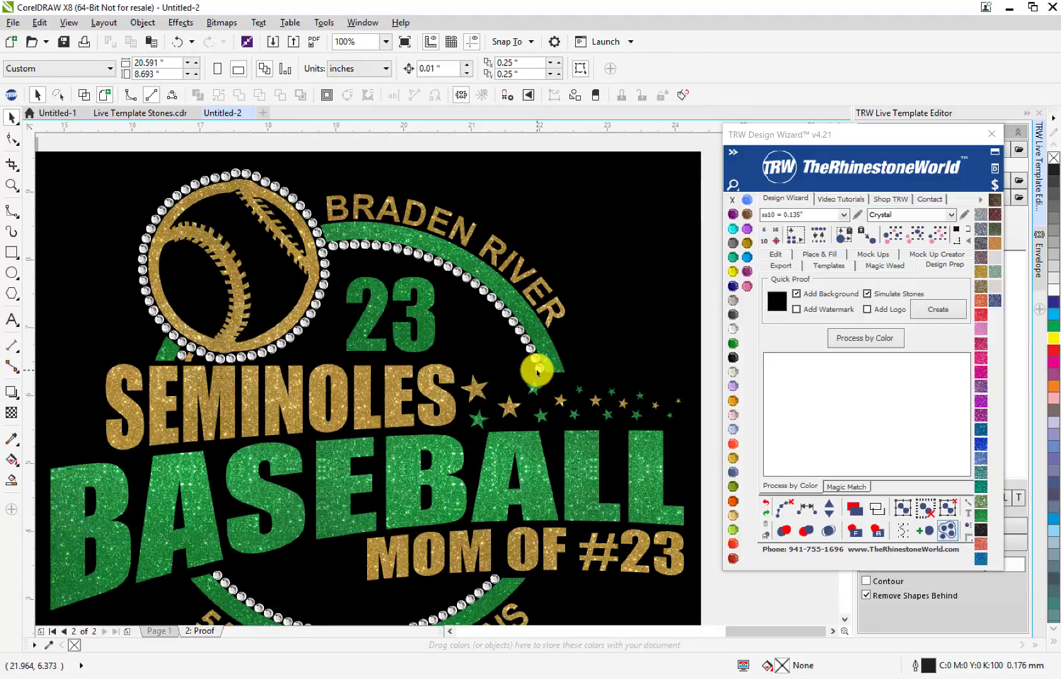
- Switch to the Freehand Pick tool and lock the black background rectangle of the third proof
{"action": "left_click", "coordinate": [539, 373]}
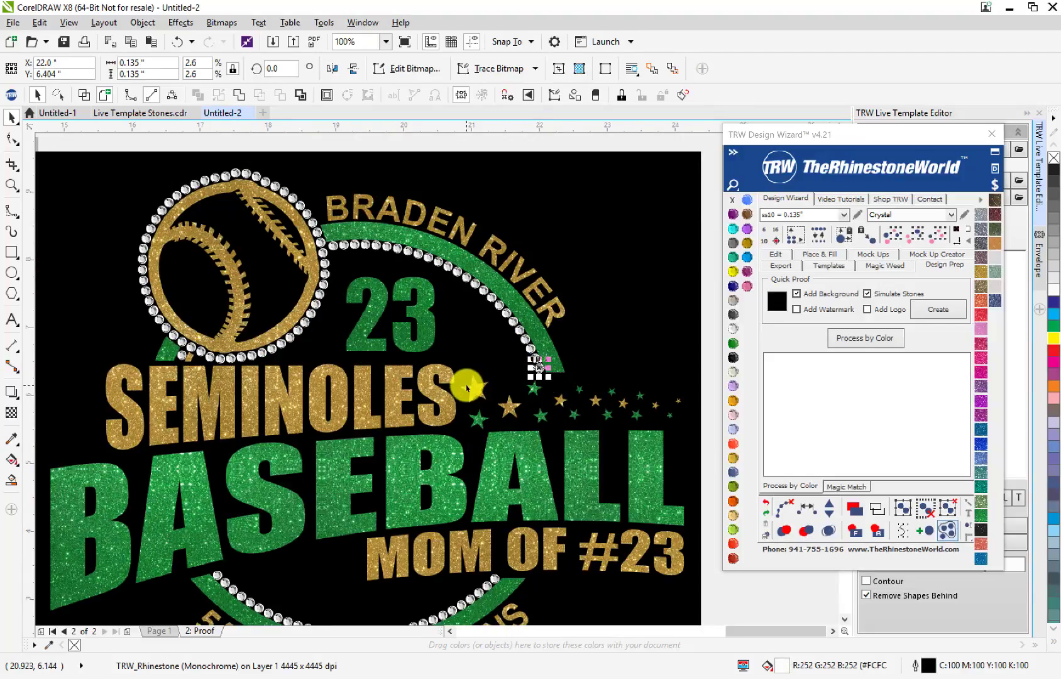
{"action": "scroll", "coordinate": [441, 367], "scroll_direction": "down", "scroll_amount": 2}
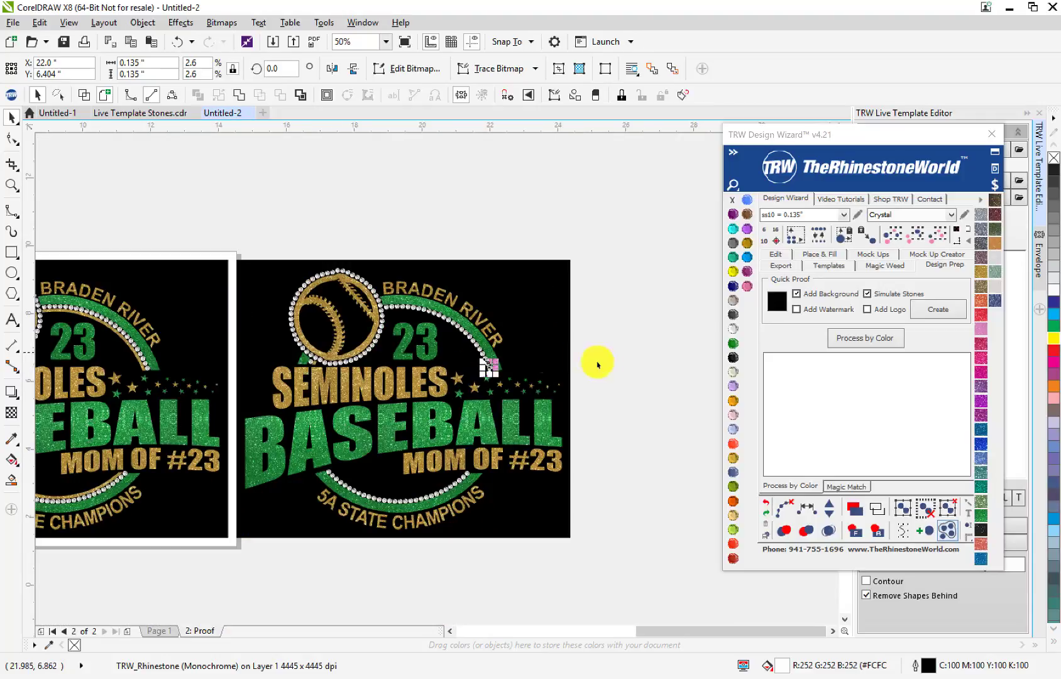
{"action": "left_click", "coordinate": [548, 350]}
{"action": "scroll", "coordinate": [384, 320], "scroll_direction": "up", "scroll_amount": 2}
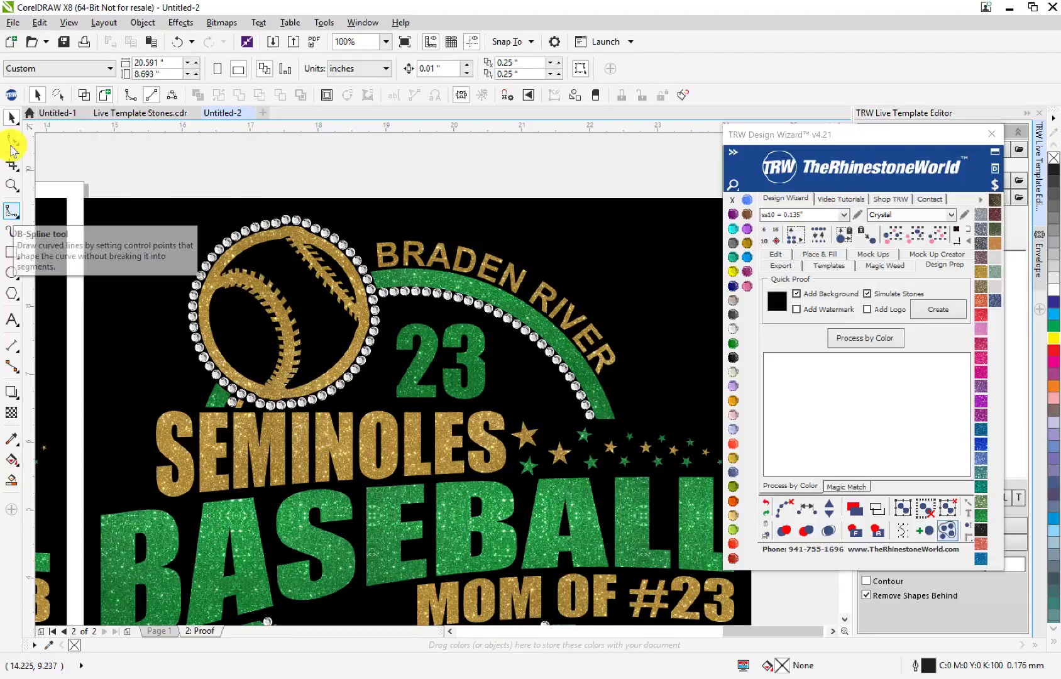
{"action": "left_click", "coordinate": [11, 123]}
{"action": "left_click", "coordinate": [66, 138]}
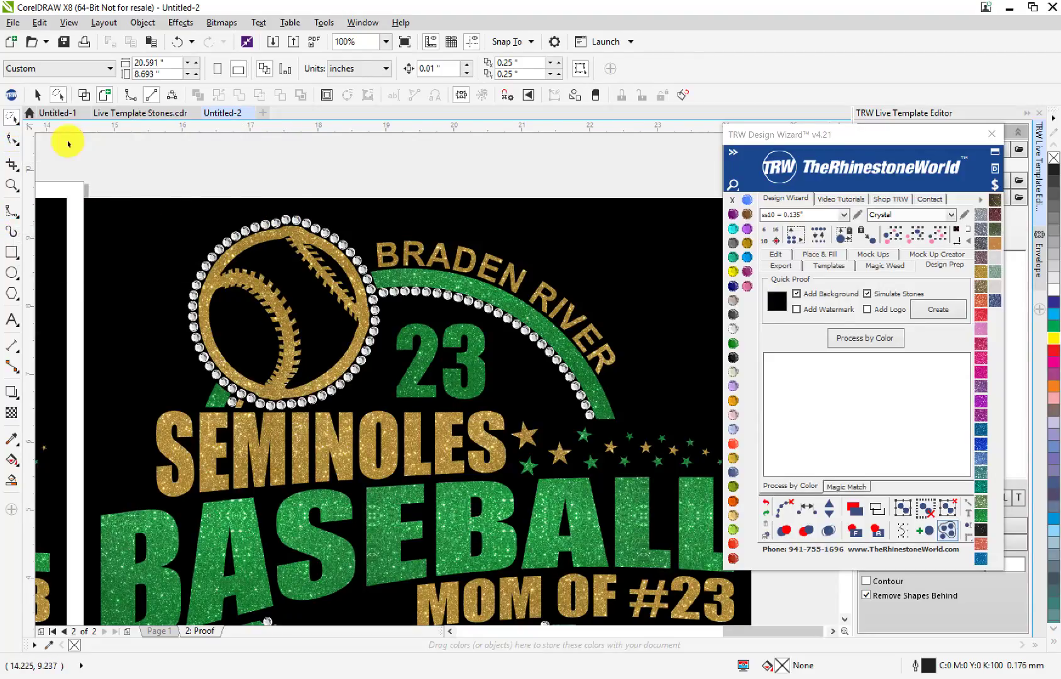
{"action": "left_click", "coordinate": [564, 407]}
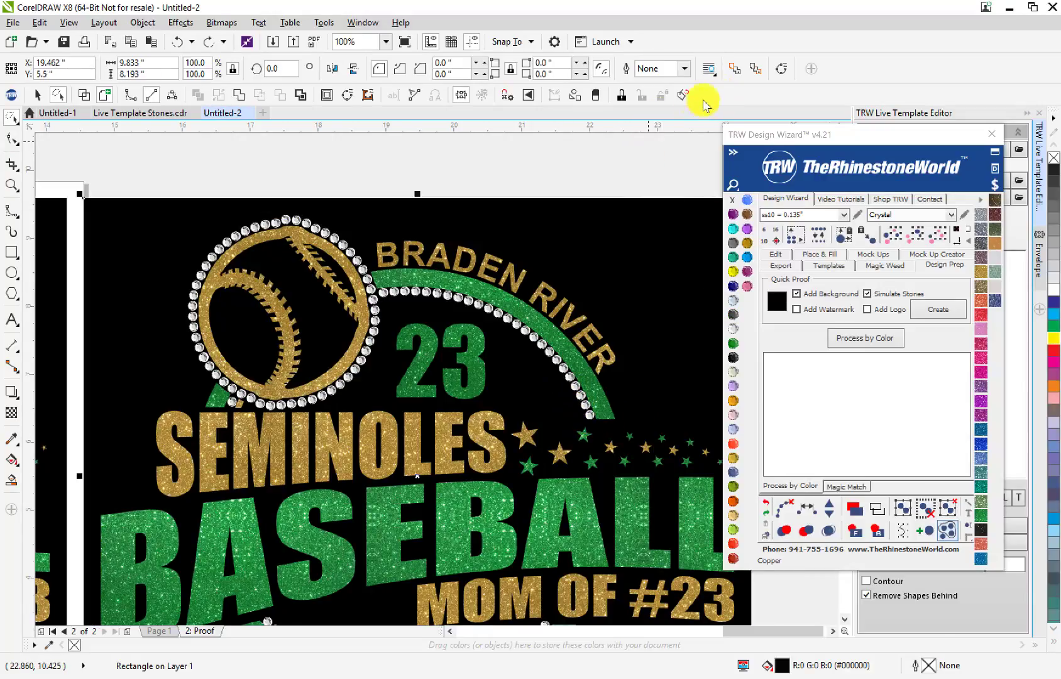
{"action": "left_click", "coordinate": [622, 95]}
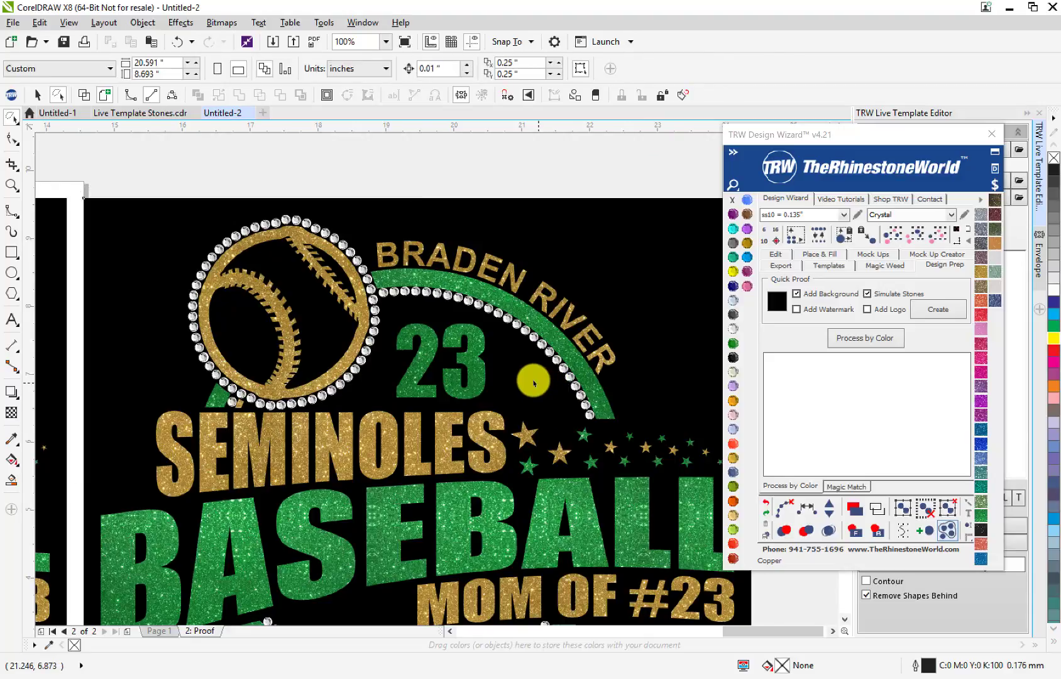
- Recolor the upper arc of rhinestones in the third proof to Light Topaz and deselect them
{"action": "mouse_move", "coordinate": [532, 379]}
{"action": "left_mouse_down"}
{"action": "mouse_move", "coordinate": [571, 427]}
{"action": "mouse_move", "coordinate": [604, 417]}
{"action": "mouse_move", "coordinate": [556, 344]}
{"action": "mouse_move", "coordinate": [505, 301]}
{"action": "mouse_move", "coordinate": [402, 279]}
{"action": "mouse_move", "coordinate": [372, 284]}
{"action": "mouse_move", "coordinate": [377, 307]}
{"action": "mouse_move", "coordinate": [466, 331]}
{"action": "mouse_move", "coordinate": [552, 373]}
{"action": "left_mouse_up"}
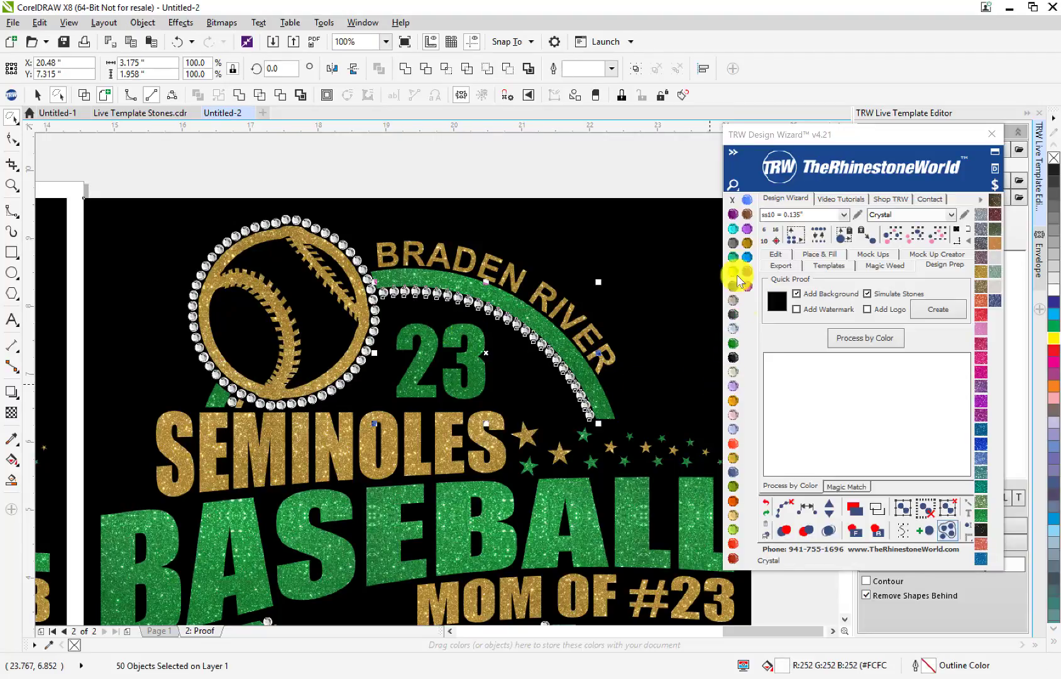
{"action": "left_click", "coordinate": [734, 450]}
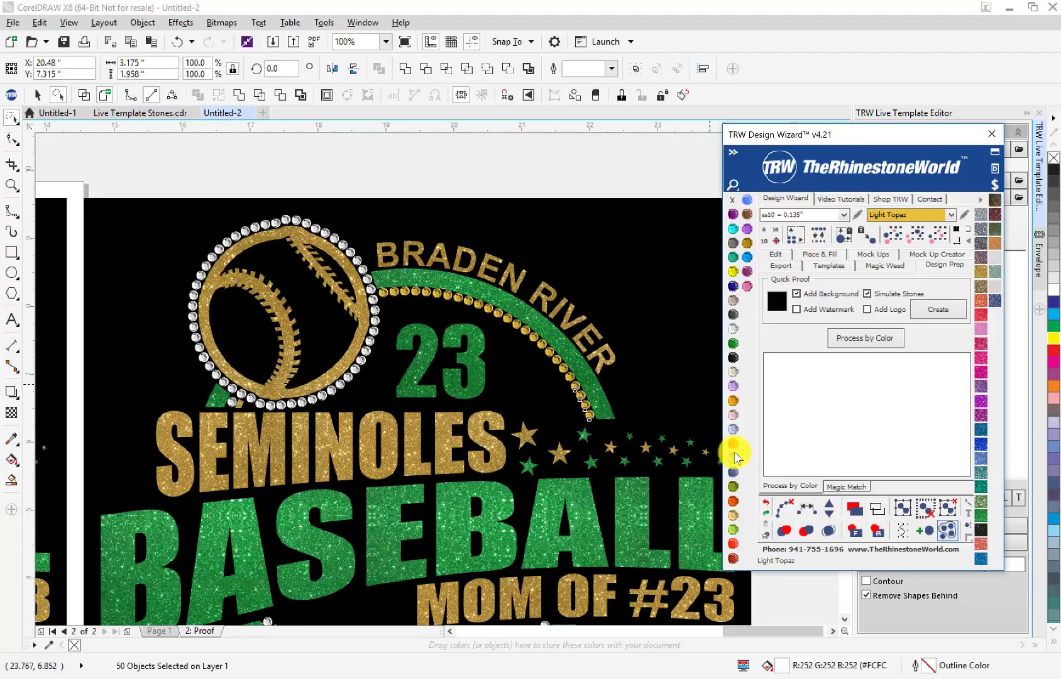
{"action": "left_click", "coordinate": [663, 398]}
- Examine the Light Topaz stone arc in the third proof against the crystal stones and gold arcs of the other proofs
{"action": "scroll", "coordinate": [440, 395], "scroll_direction": "down", "scroll_amount": 2}
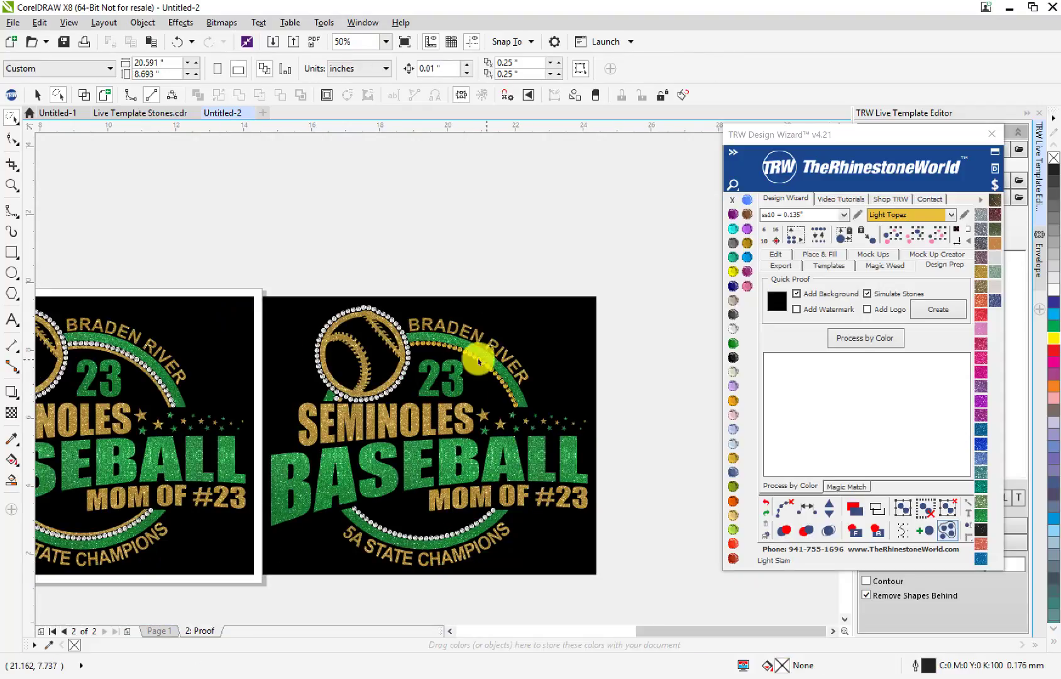
{"action": "scroll", "coordinate": [415, 378], "scroll_direction": "up", "scroll_amount": 1}
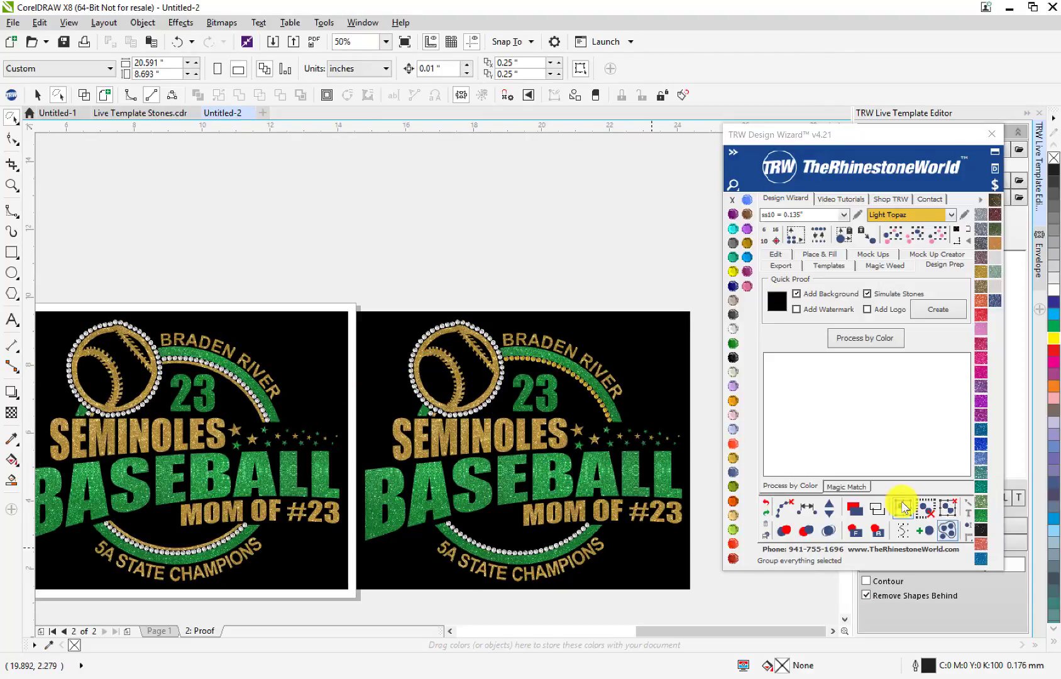
{"action": "scroll", "coordinate": [597, 401], "scroll_direction": "up", "scroll_amount": 1}
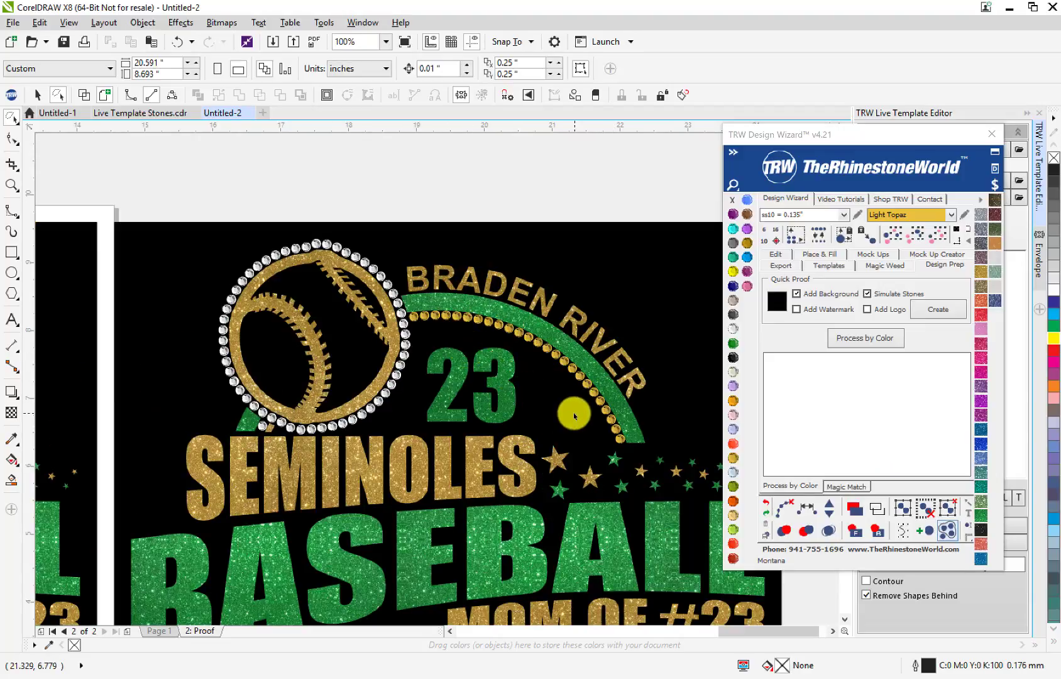
{"action": "scroll", "coordinate": [588, 442], "scroll_direction": "down", "scroll_amount": 1}
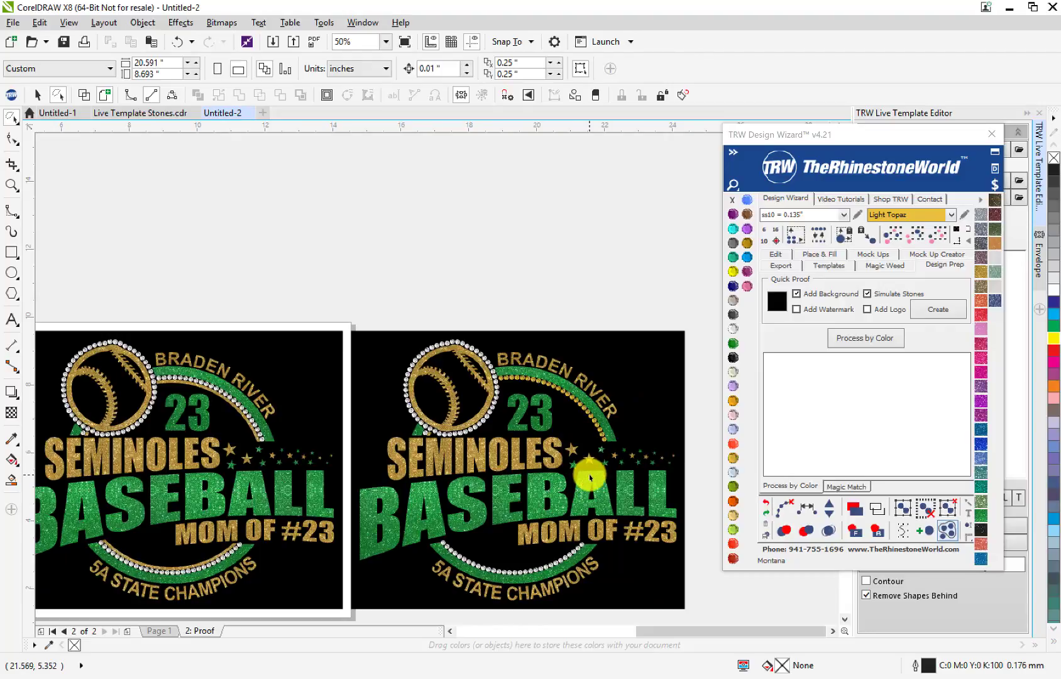
{"action": "scroll", "coordinate": [578, 399], "scroll_direction": "up", "scroll_amount": 1}
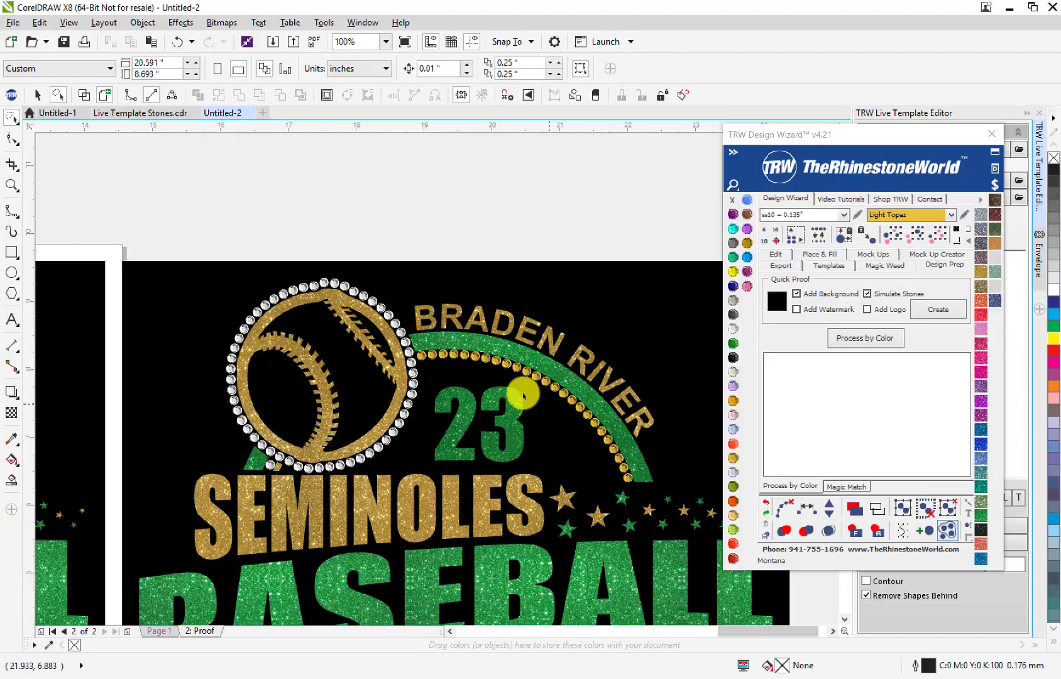
{"action": "scroll", "coordinate": [551, 406], "scroll_direction": "down", "scroll_amount": 2}
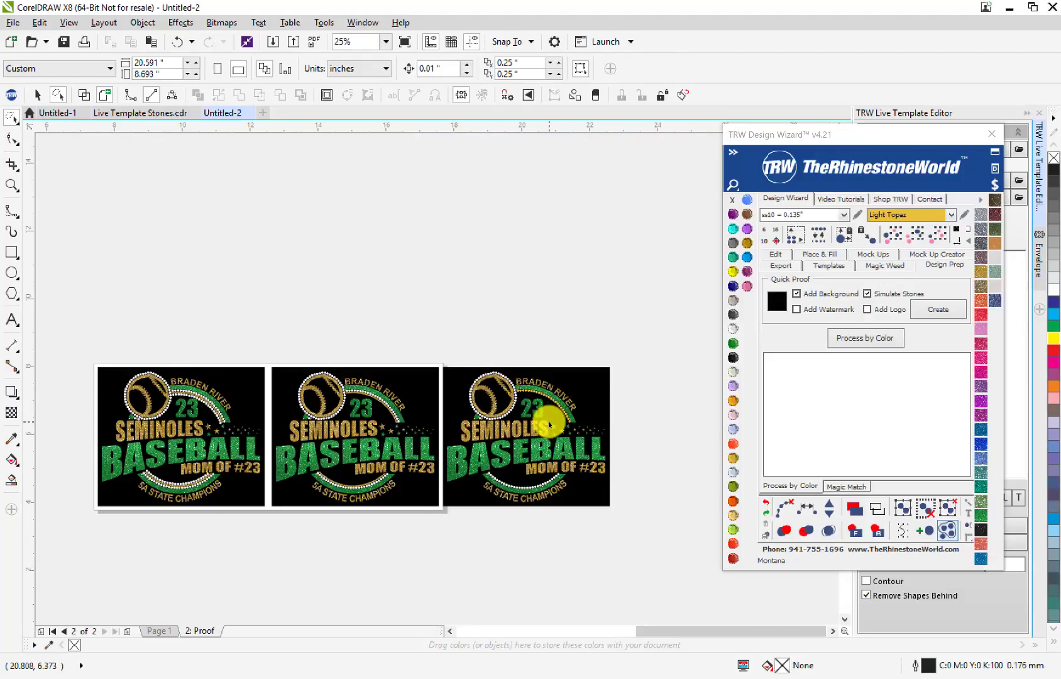
{"action": "scroll", "coordinate": [549, 418], "scroll_direction": "up", "scroll_amount": 1}
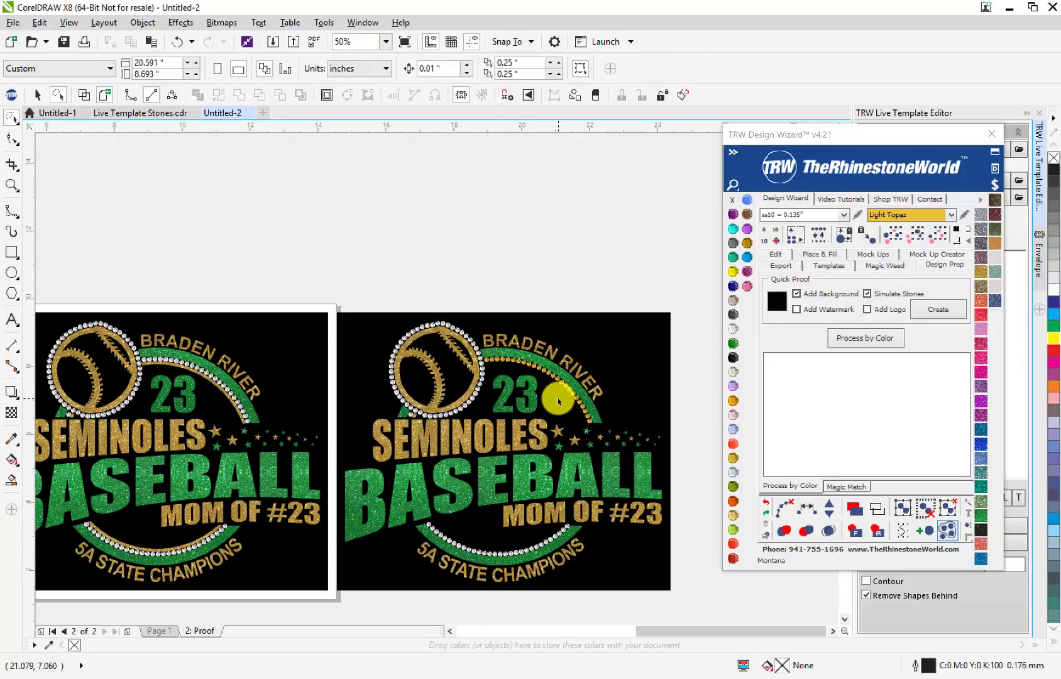
{"action": "scroll", "coordinate": [553, 397], "scroll_direction": "up", "scroll_amount": 1}
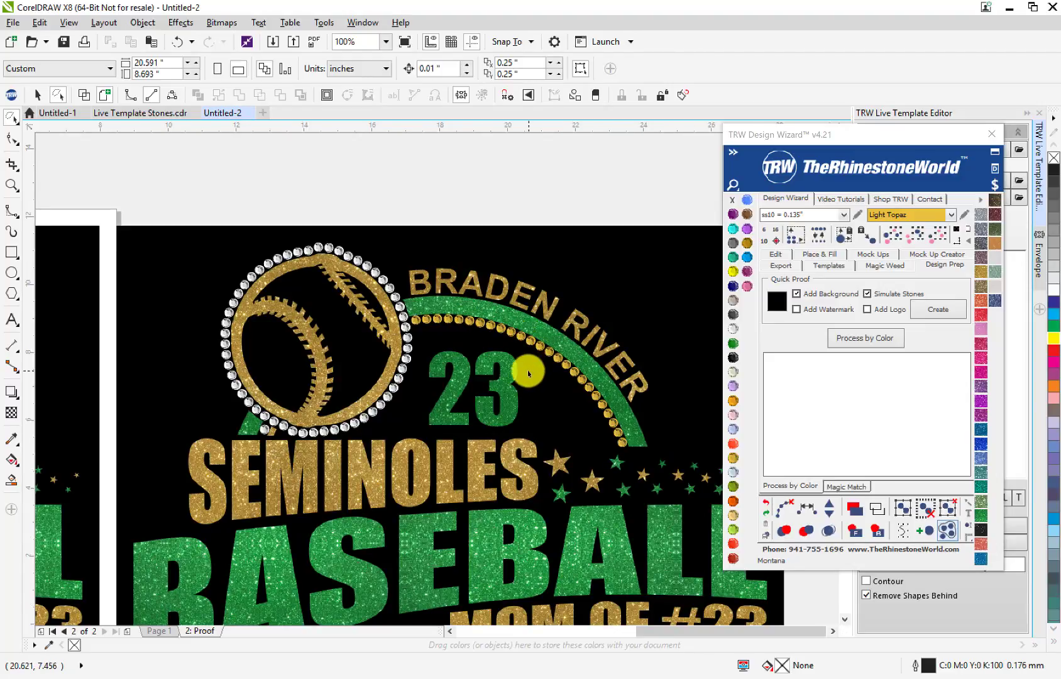
{"action": "scroll", "coordinate": [528, 371], "scroll_direction": "down", "scroll_amount": 1}
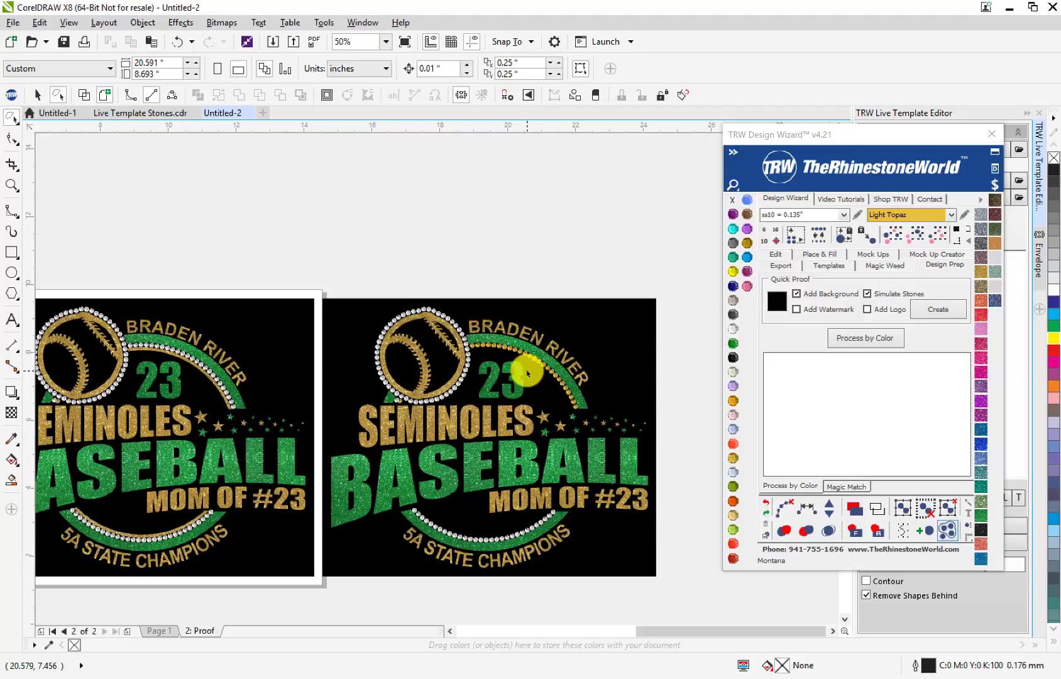
{"action": "scroll", "coordinate": [355, 421], "scroll_direction": "down", "scroll_amount": 1}
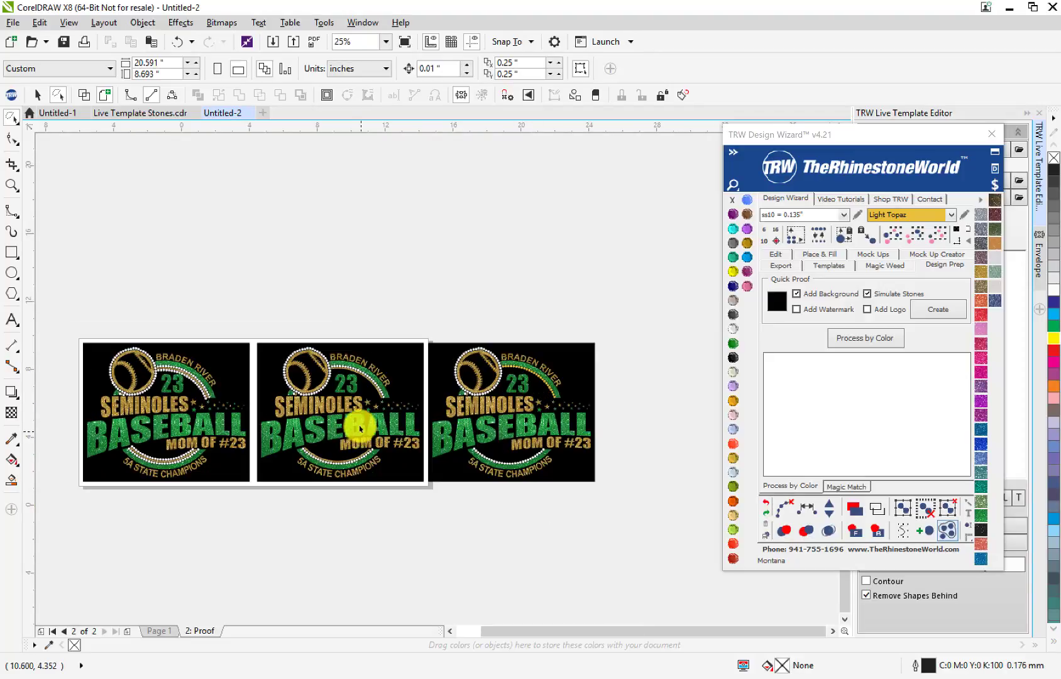
{"action": "scroll", "coordinate": [338, 415], "scroll_direction": "up", "scroll_amount": 1}
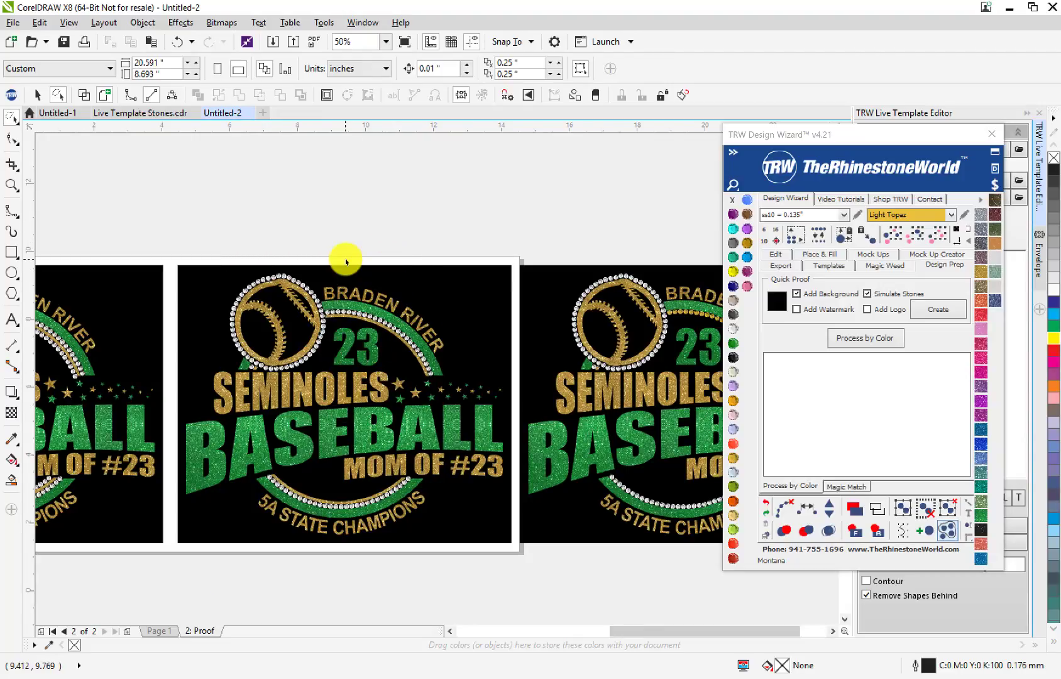
{"action": "scroll", "coordinate": [409, 251], "scroll_direction": "down", "scroll_amount": 3}
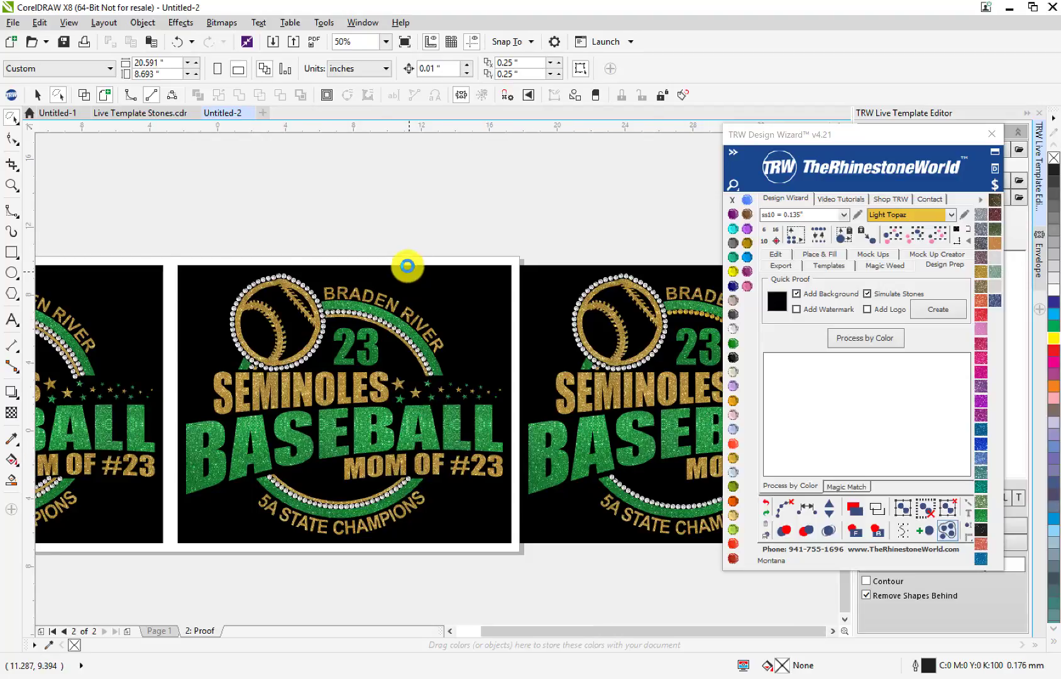
{"action": "scroll", "coordinate": [387, 292], "scroll_direction": "up", "scroll_amount": 3}
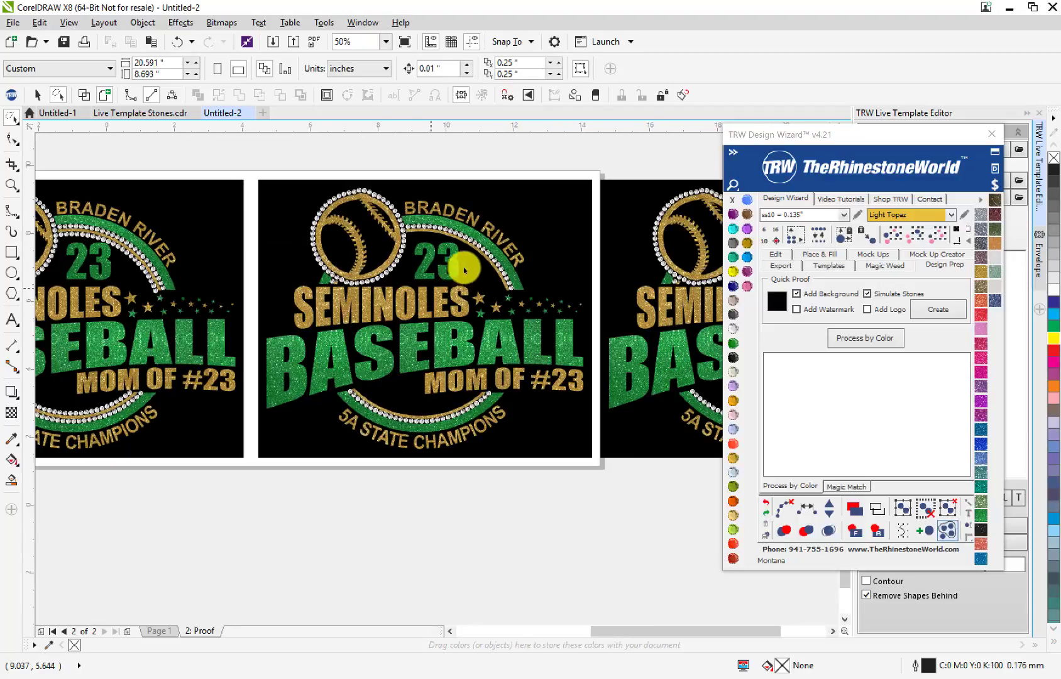
{"action": "scroll", "coordinate": [440, 226], "scroll_direction": "up", "scroll_amount": 2}
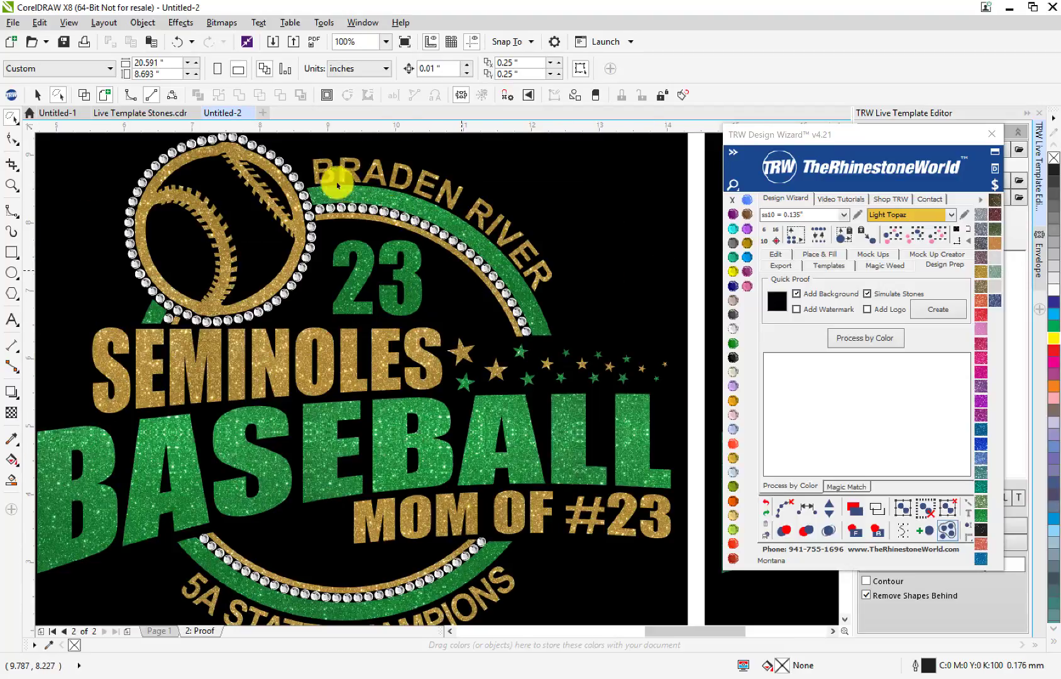
{"action": "scroll", "coordinate": [414, 223], "scroll_direction": "down", "scroll_amount": 2}
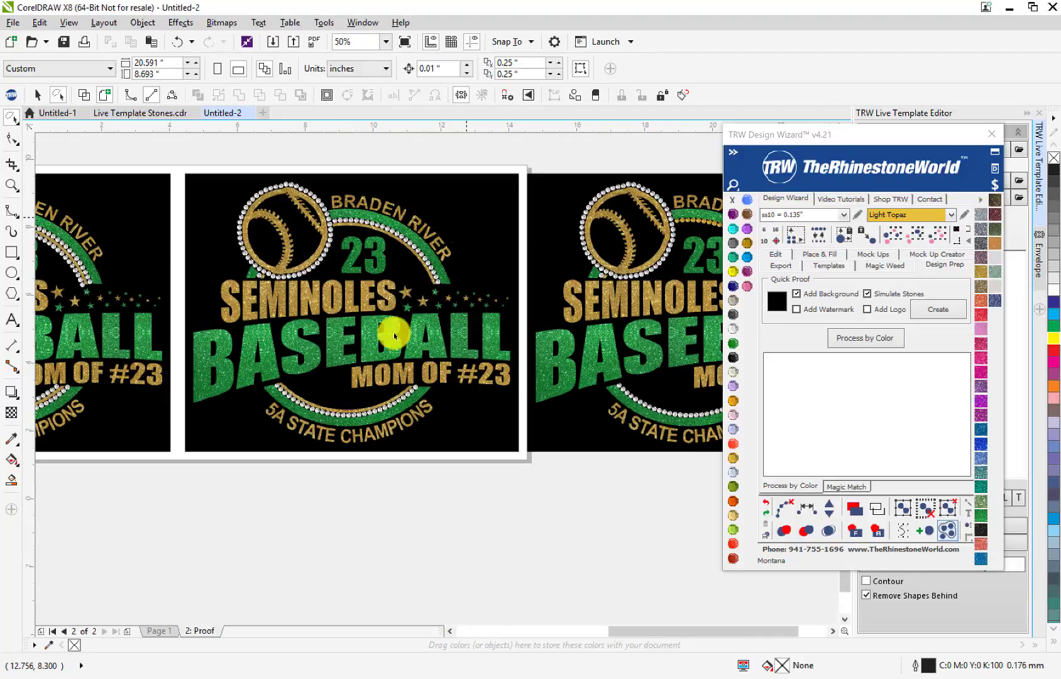
- Return to the original glitter designs on Page 1 of the document
{"action": "left_click", "coordinate": [165, 631]}
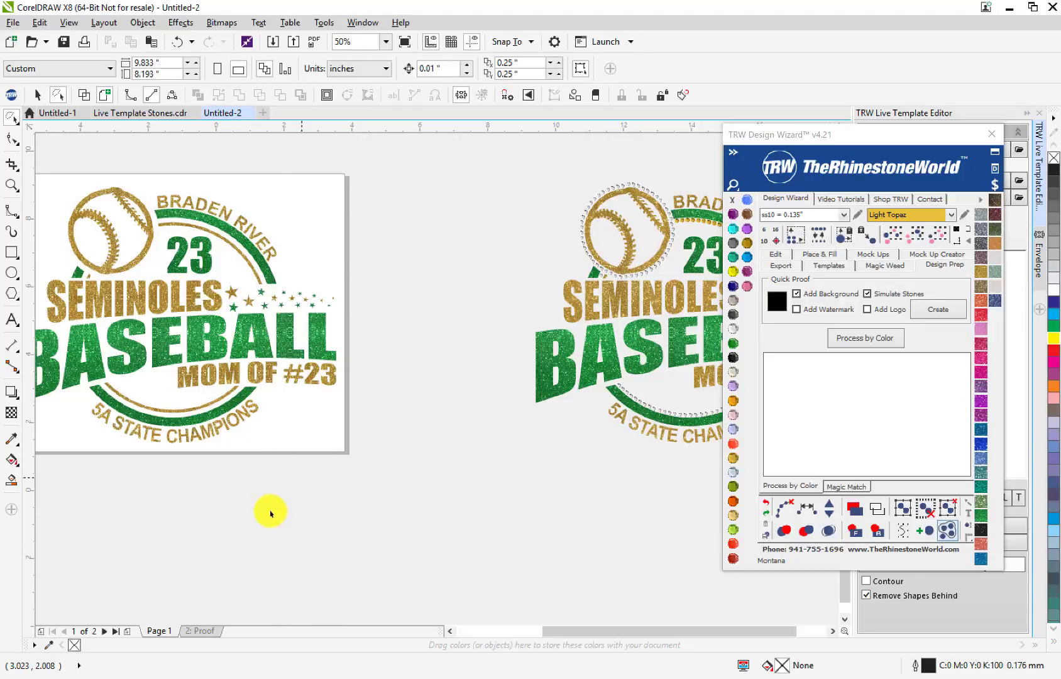
- Switch to the Live Template Stones.cdr document and undo its recent edits back through the green glitter fill
{"action": "left_click", "coordinate": [172, 115]}
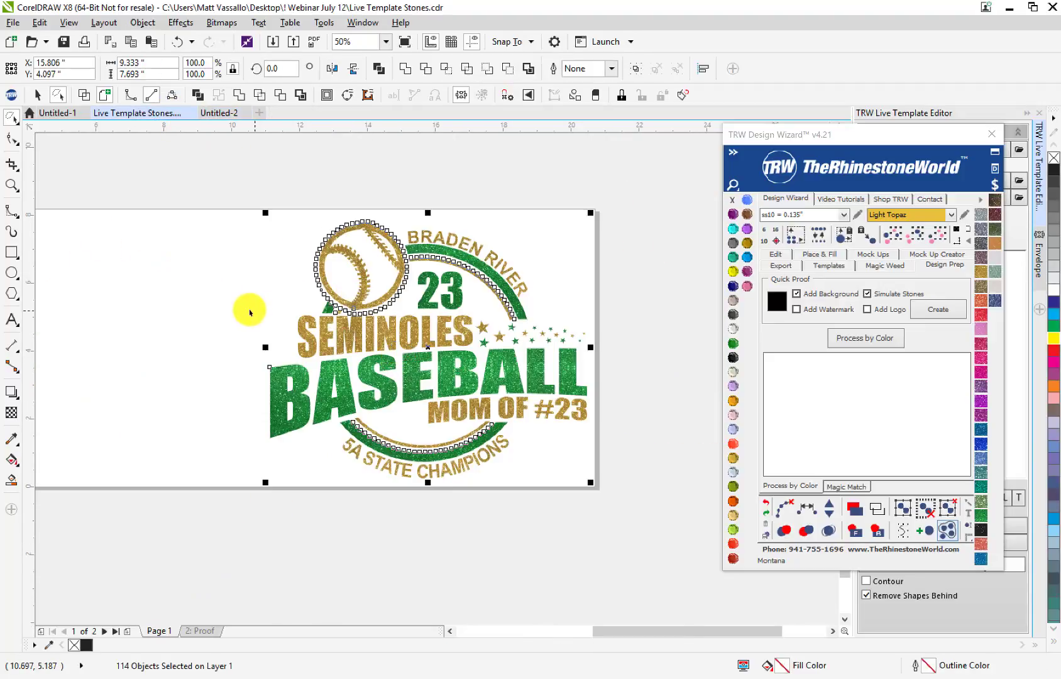
{"action": "key", "text": "Delete"}
{"action": "key", "text": "ctrl+z"}
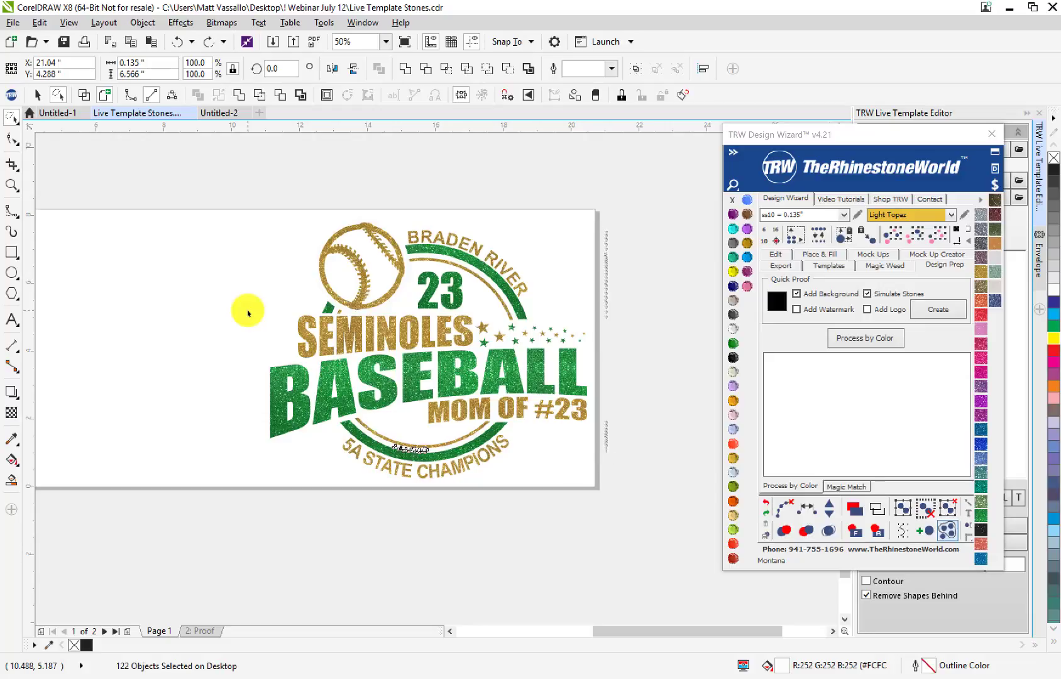
{"action": "key", "text": "ctrl+z"}
{"action": "key", "text": "ctrl+z"}
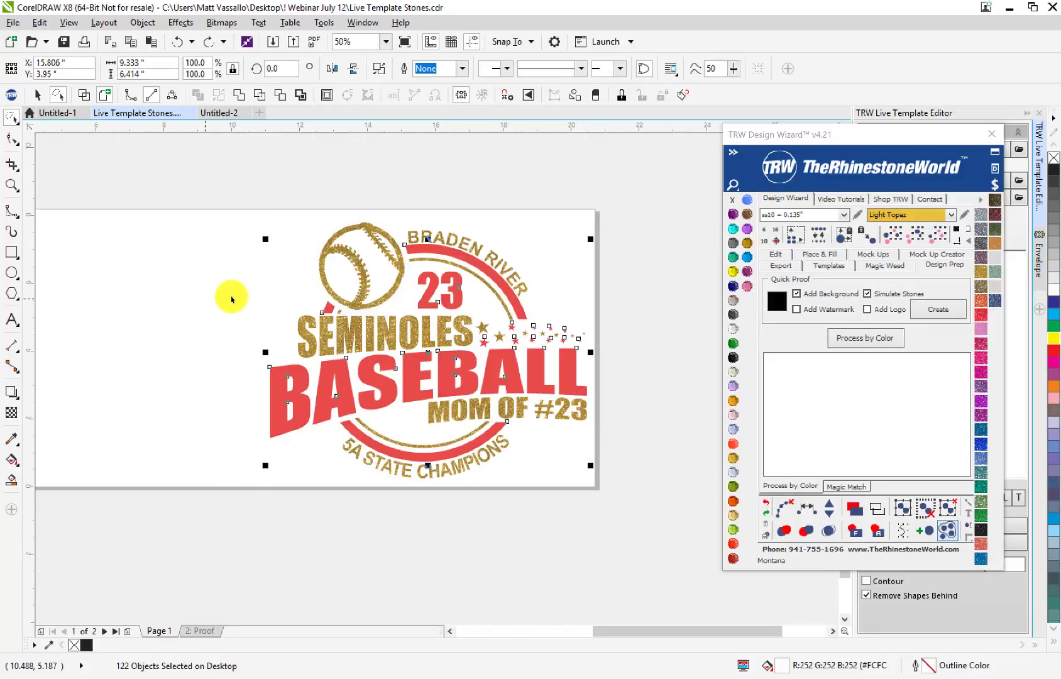
{"action": "scroll", "coordinate": [286, 311], "scroll_direction": "down", "scroll_amount": 1}
{"action": "scroll", "coordinate": [399, 296], "scroll_direction": "up", "scroll_amount": 1}
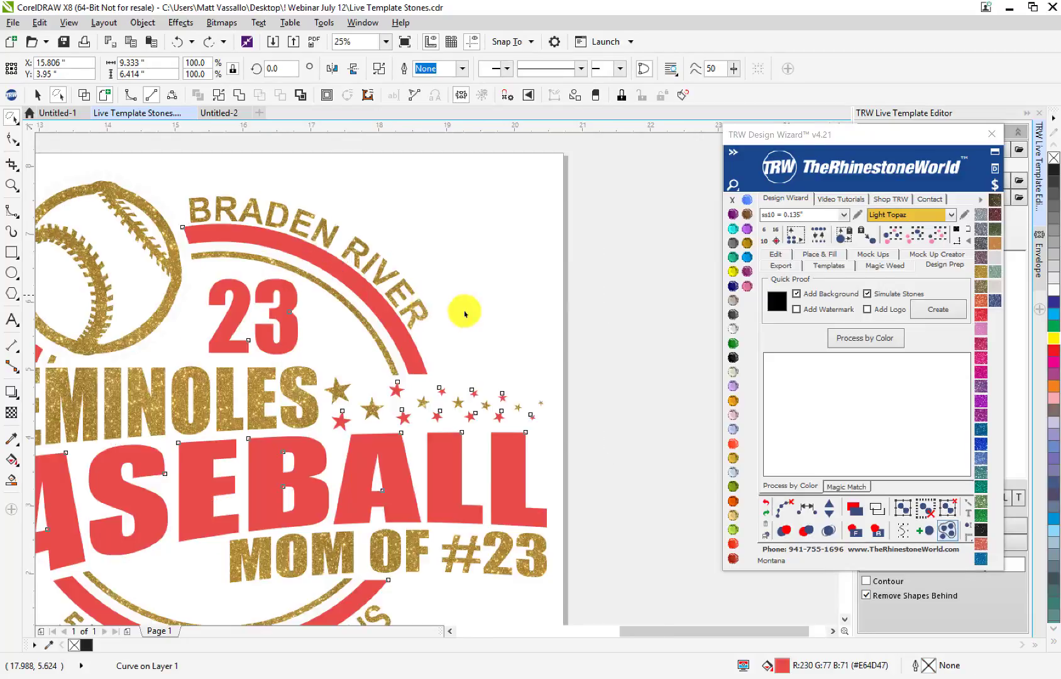
- Undo the gold glitter fill on the lettering, thin arcs and baseball to restore their original solid colors
{"action": "left_click", "coordinate": [398, 325]}
{"action": "scroll", "coordinate": [398, 325], "scroll_direction": "up", "scroll_amount": 1}
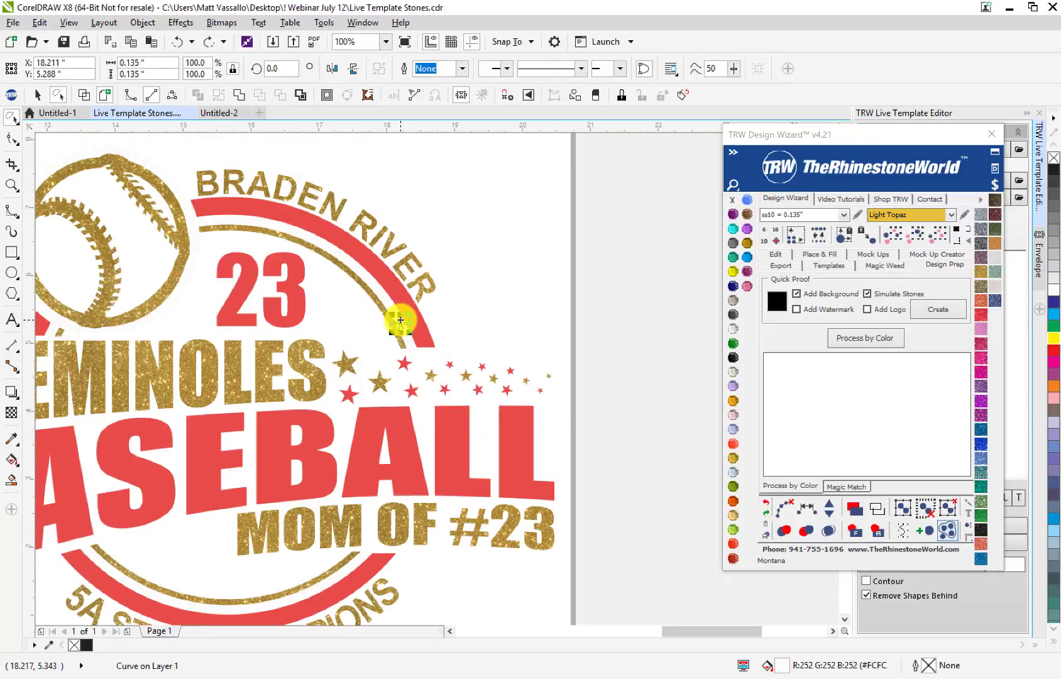
{"action": "key", "text": "ctrl+z"}
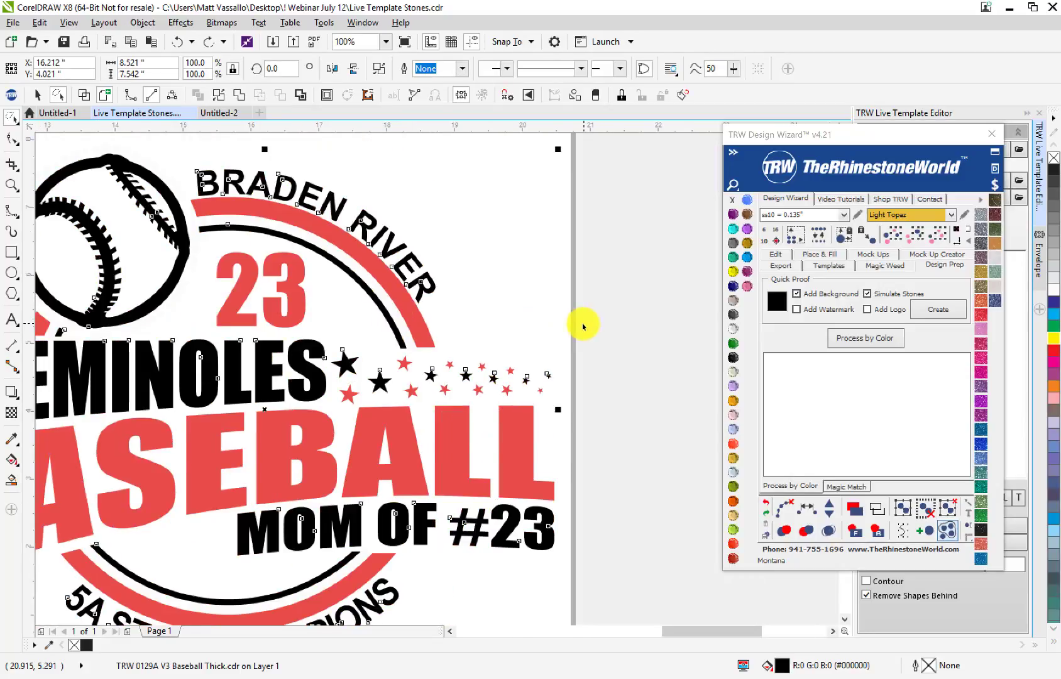
{"action": "key", "text": "ctrl+z"}
{"action": "left_click", "coordinate": [589, 324]}
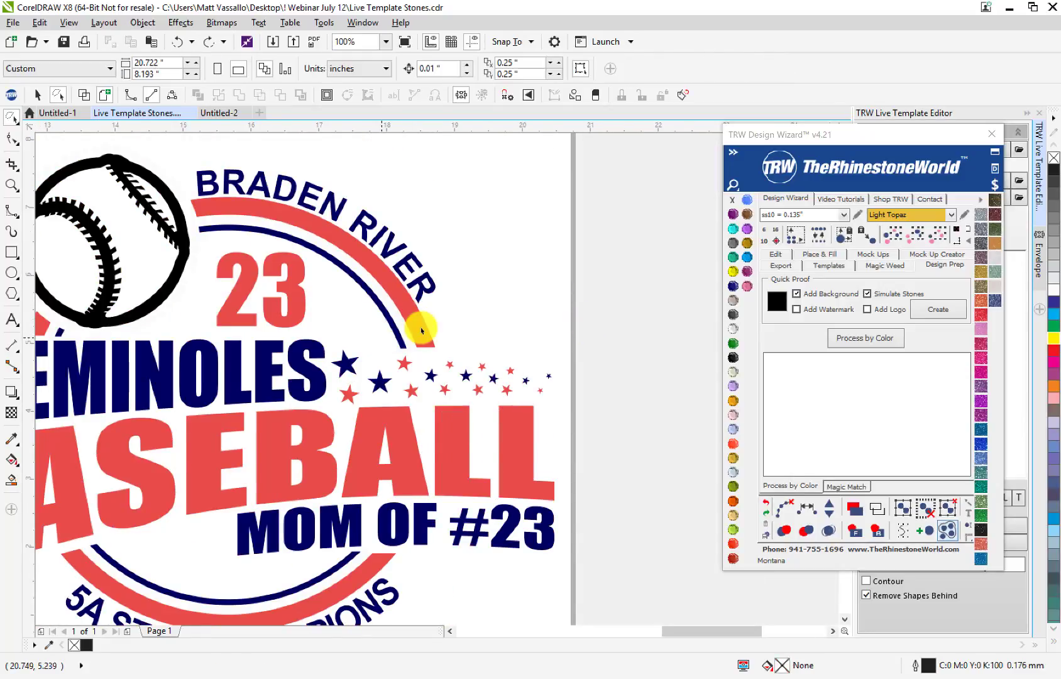
- Select all the white rhinestone circles by color, recolor them to TRW Blue and deselect them
{"action": "left_click", "coordinate": [406, 337]}
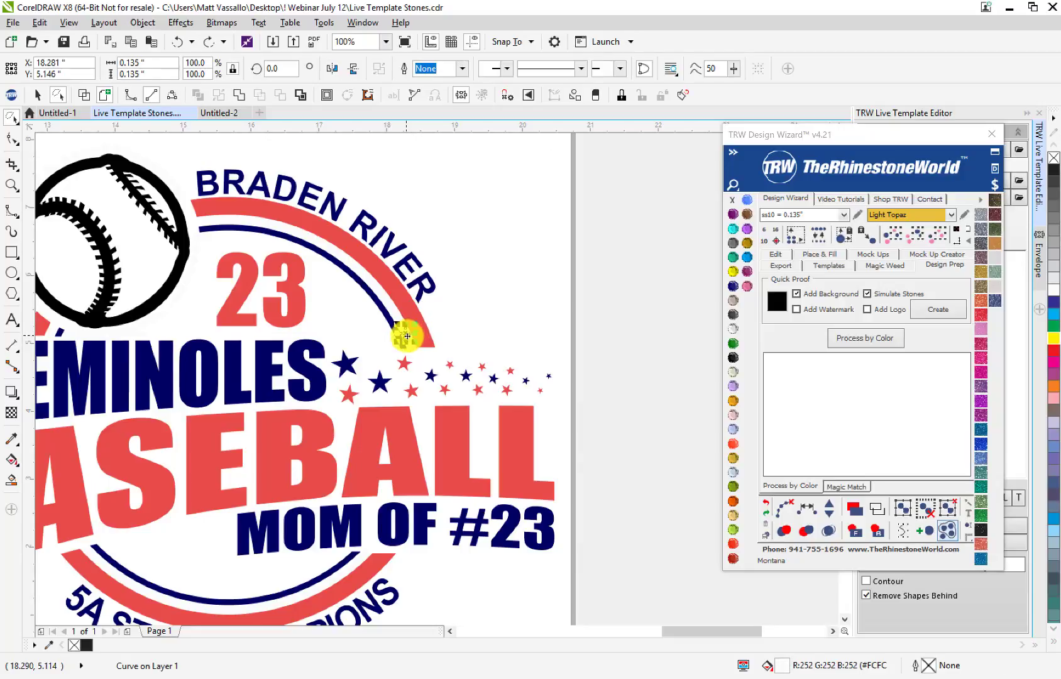
{"action": "left_click", "coordinate": [916, 241]}
{"action": "left_click", "coordinate": [747, 262]}
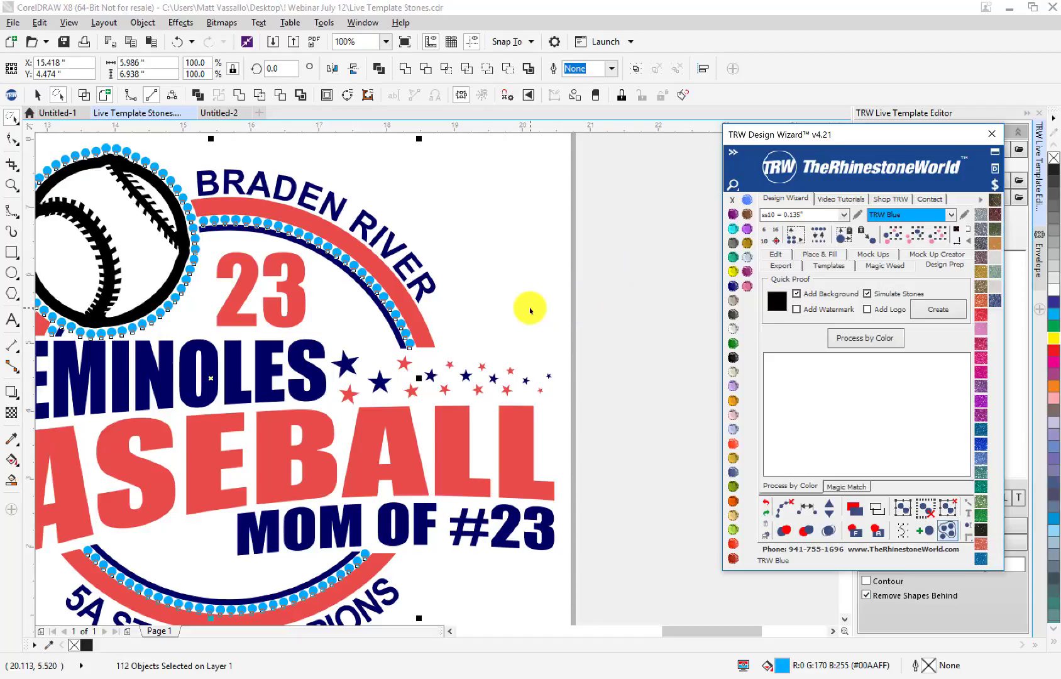
{"action": "left_click", "coordinate": [444, 322]}
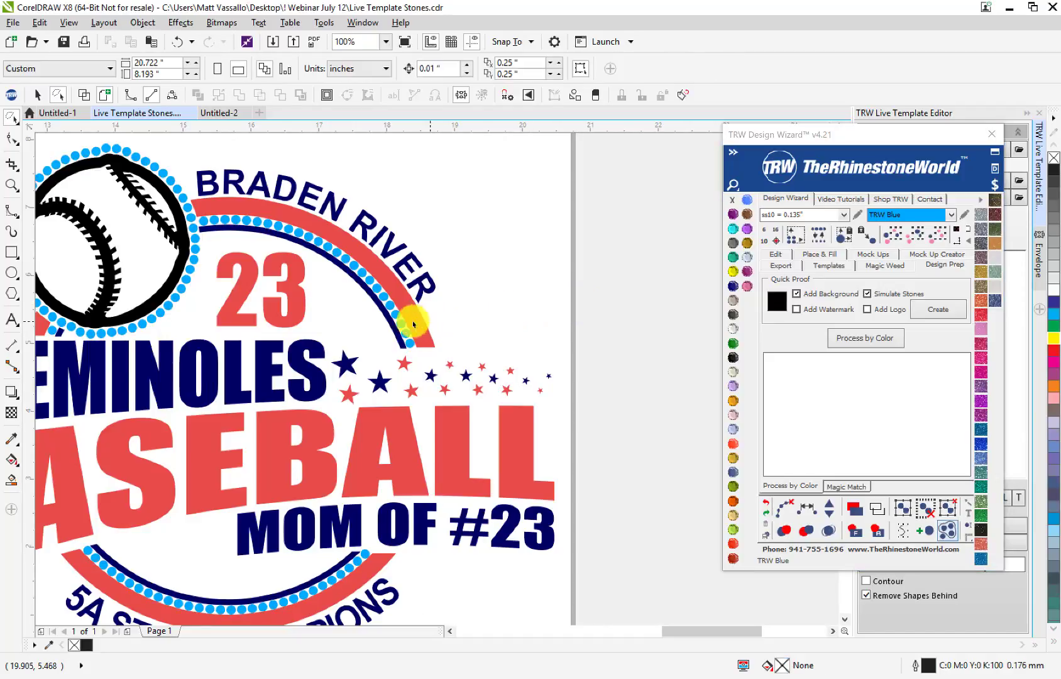
- Select every TRW Blue stone around the baseball and arcs by color and delete them
{"action": "left_click", "coordinate": [401, 323]}
{"action": "left_click", "coordinate": [905, 239]}
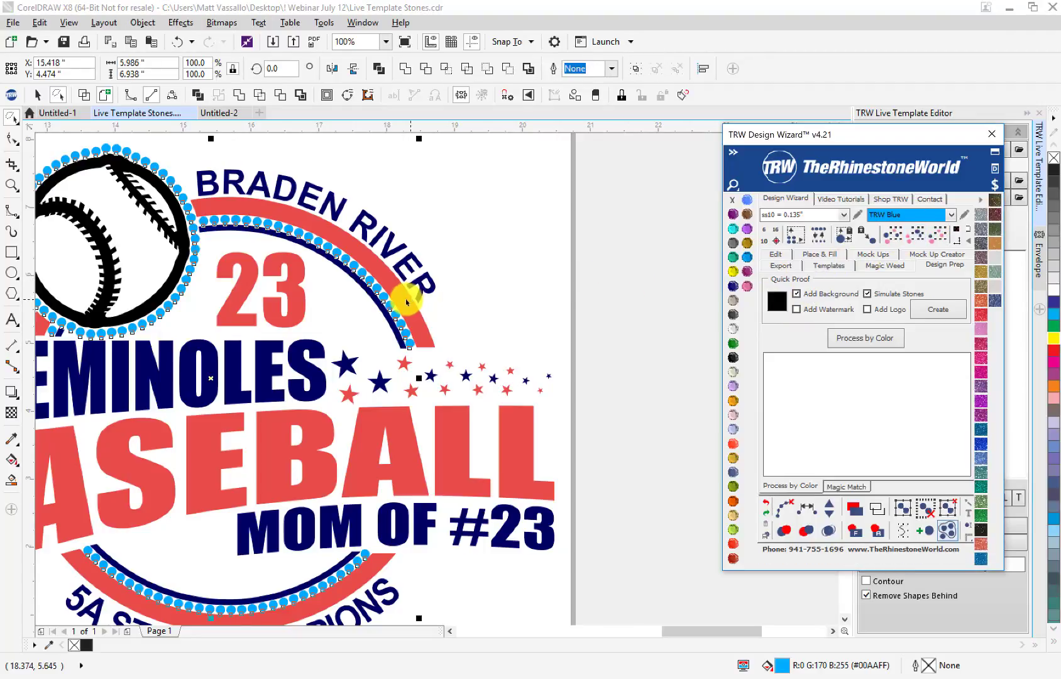
{"action": "left_click_drag", "start_coordinate": [388, 319], "coordinate": [410, 297]}
{"action": "key", "text": "Delete"}
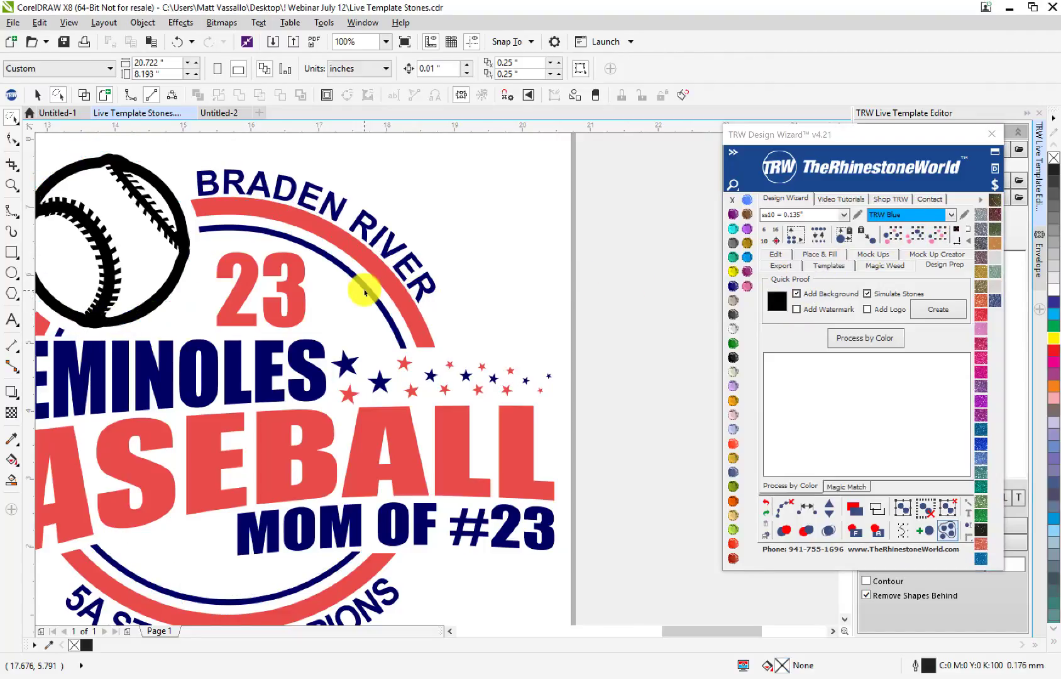
- Create a separate shape over the upper thin navy arc with Smart Fill and return to the Pick tool
{"action": "scroll", "coordinate": [374, 315], "scroll_direction": "up", "scroll_amount": 1}
{"action": "scroll", "coordinate": [374, 315], "scroll_direction": "down", "scroll_amount": 2}
{"action": "scroll", "coordinate": [309, 274], "scroll_direction": "up", "scroll_amount": 1}
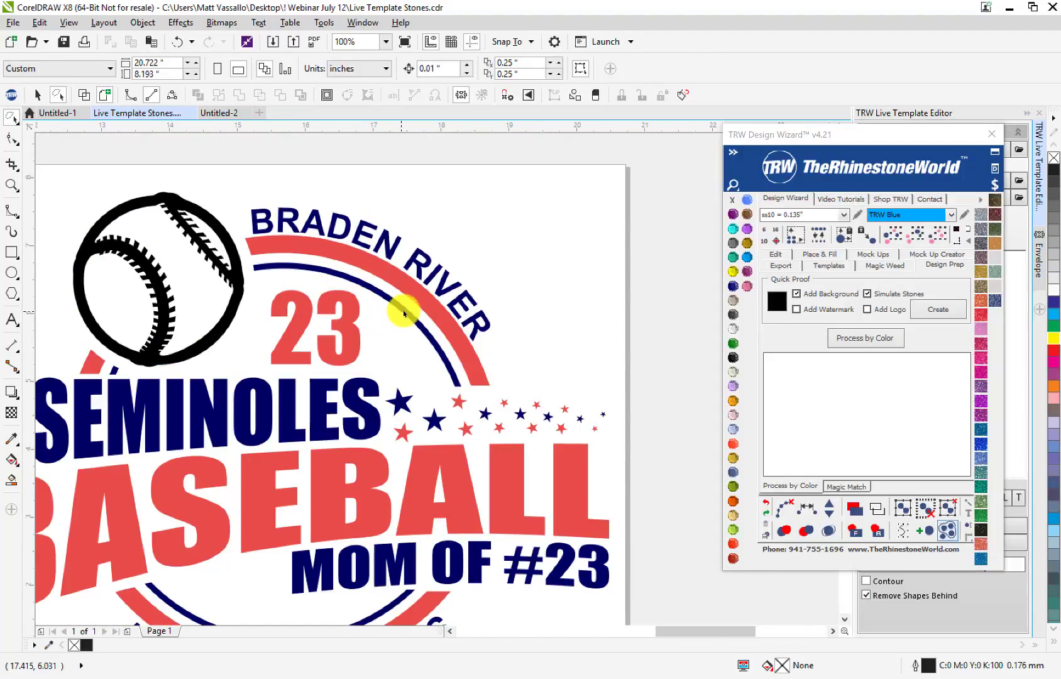
{"action": "scroll", "coordinate": [402, 307], "scroll_direction": "up", "scroll_amount": 1}
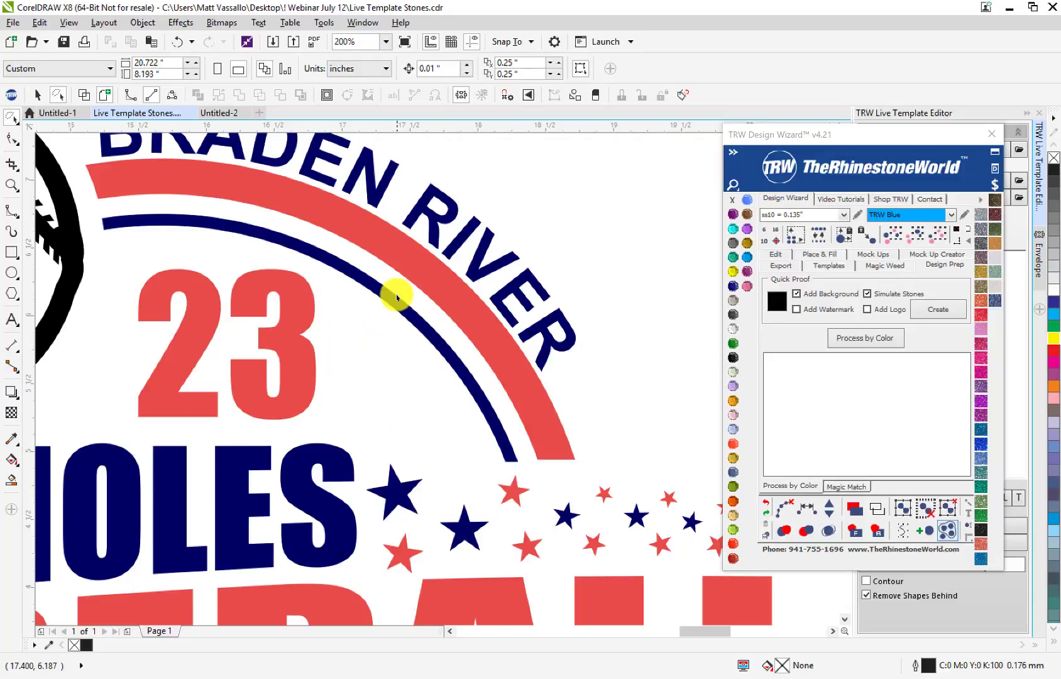
{"action": "scroll", "coordinate": [509, 448], "scroll_direction": "up", "scroll_amount": 1}
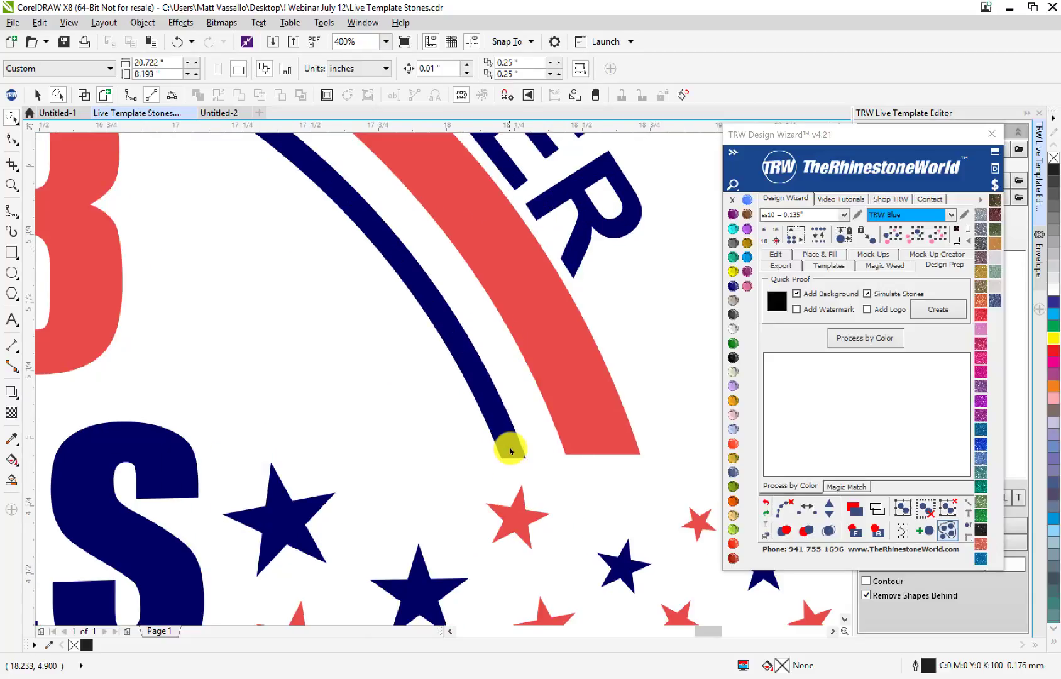
{"action": "left_click", "coordinate": [510, 448]}
{"action": "scroll", "coordinate": [511, 451], "scroll_direction": "down", "scroll_amount": 2}
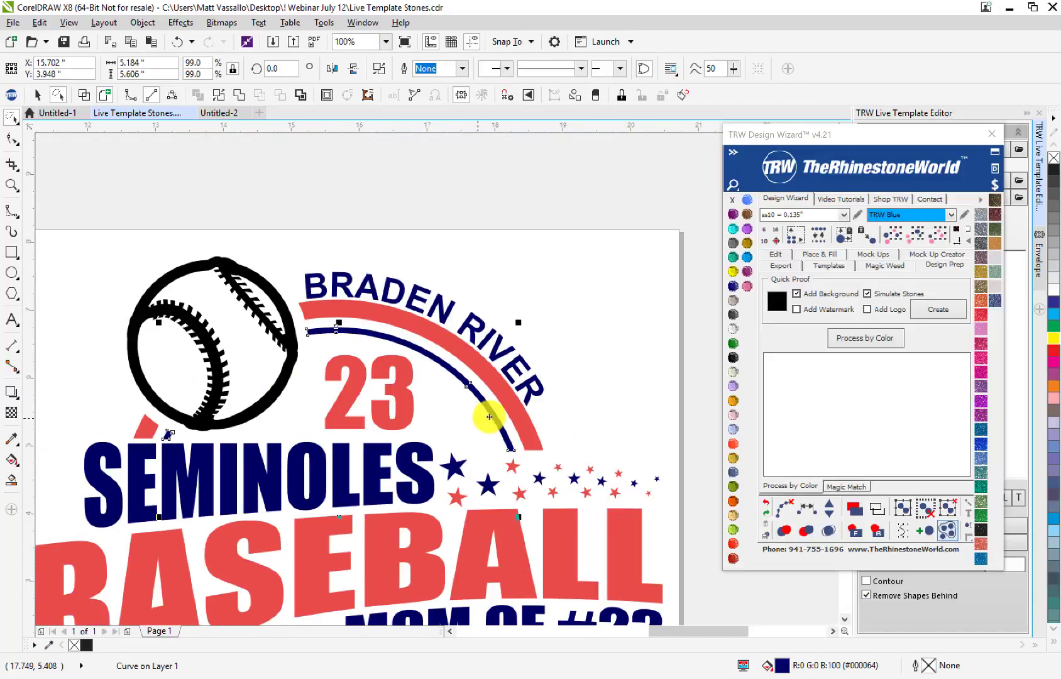
{"action": "scroll", "coordinate": [485, 419], "scroll_direction": "up", "scroll_amount": 1}
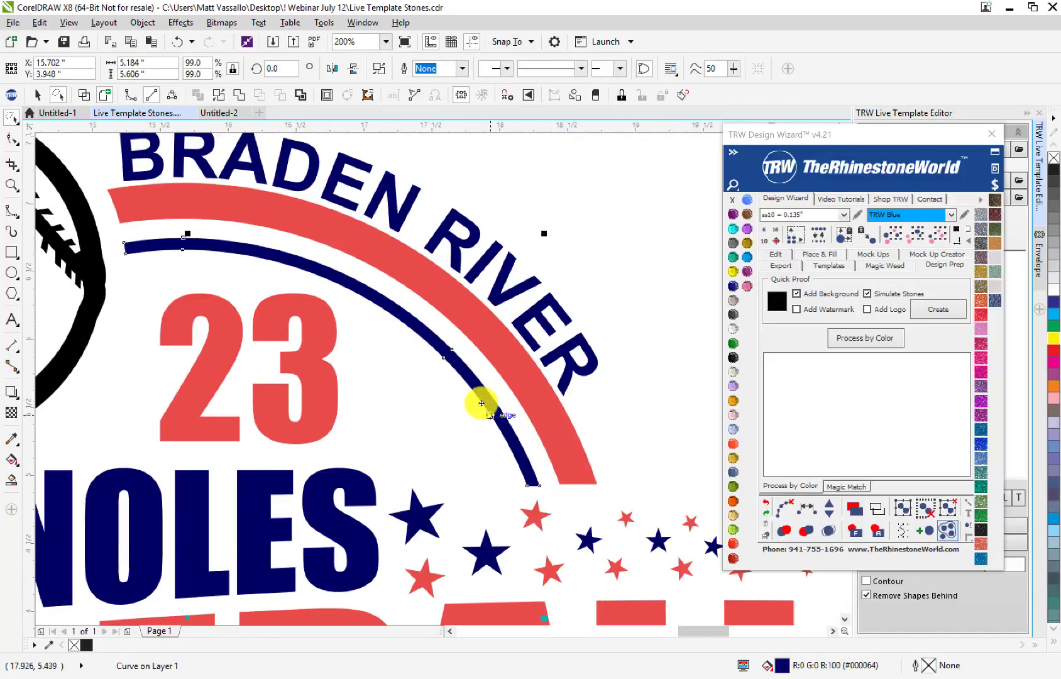
{"action": "left_click", "coordinate": [12, 479]}
{"action": "left_click", "coordinate": [478, 388]}
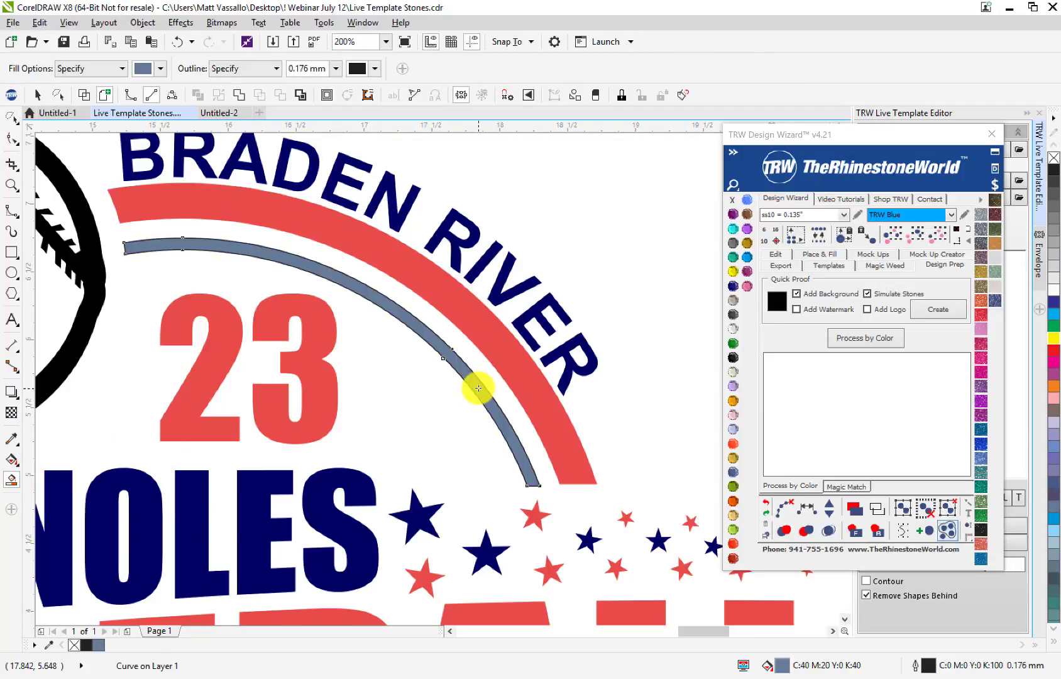
{"action": "left_click", "coordinate": [11, 122]}
{"action": "left_click", "coordinate": [47, 117]}
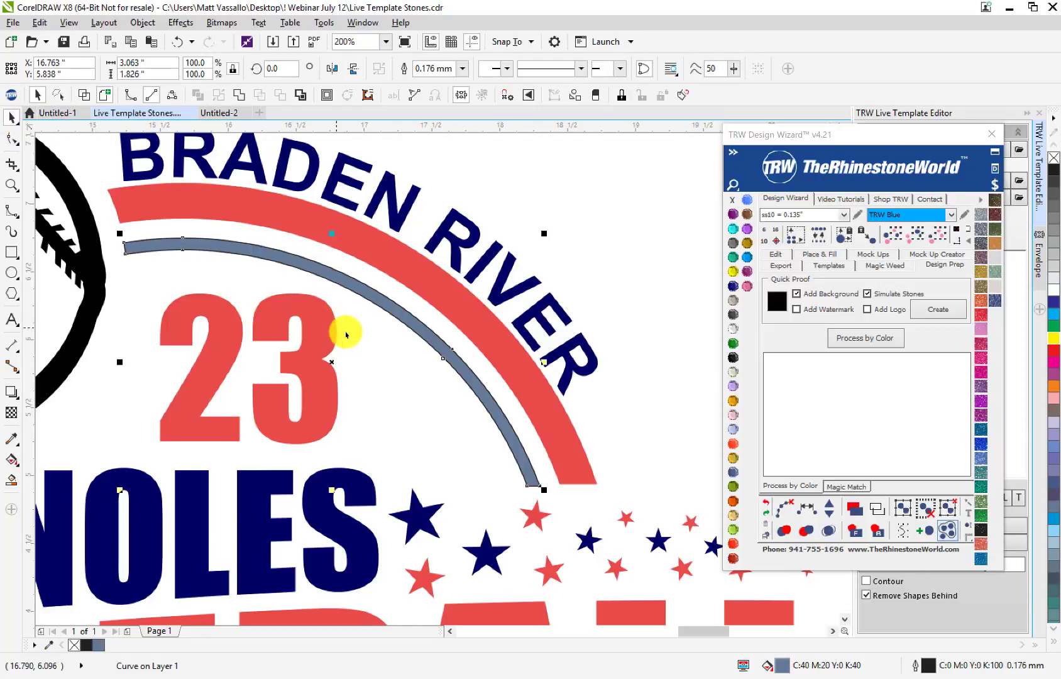
- Break the Smart Fill arc's outline apart at its lower outer corner node with the Shape tool
{"action": "scroll", "coordinate": [528, 501], "scroll_direction": "up", "scroll_amount": 1}
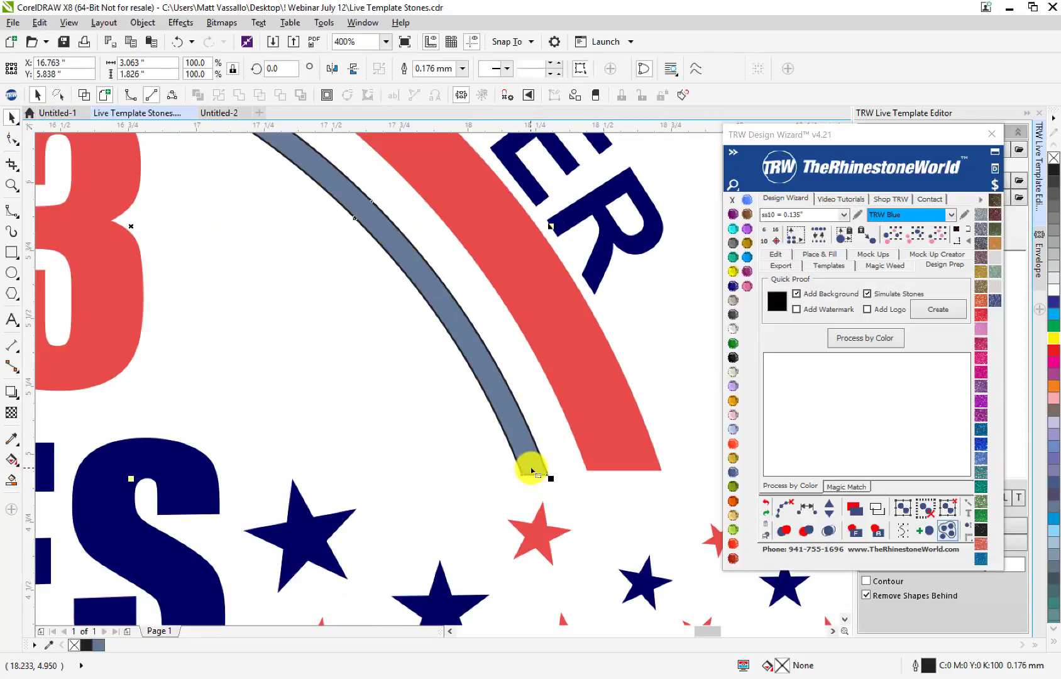
{"action": "key", "text": "F10"}
{"action": "scroll", "coordinate": [534, 472], "scroll_direction": "up", "scroll_amount": 2}
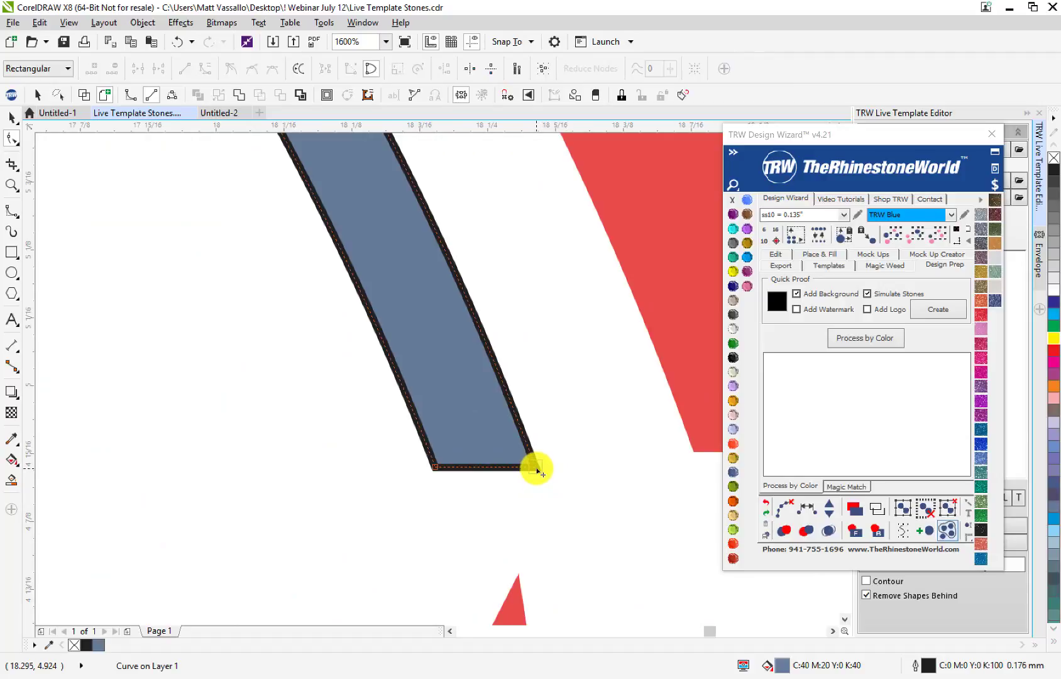
{"action": "right_click", "coordinate": [538, 468]}
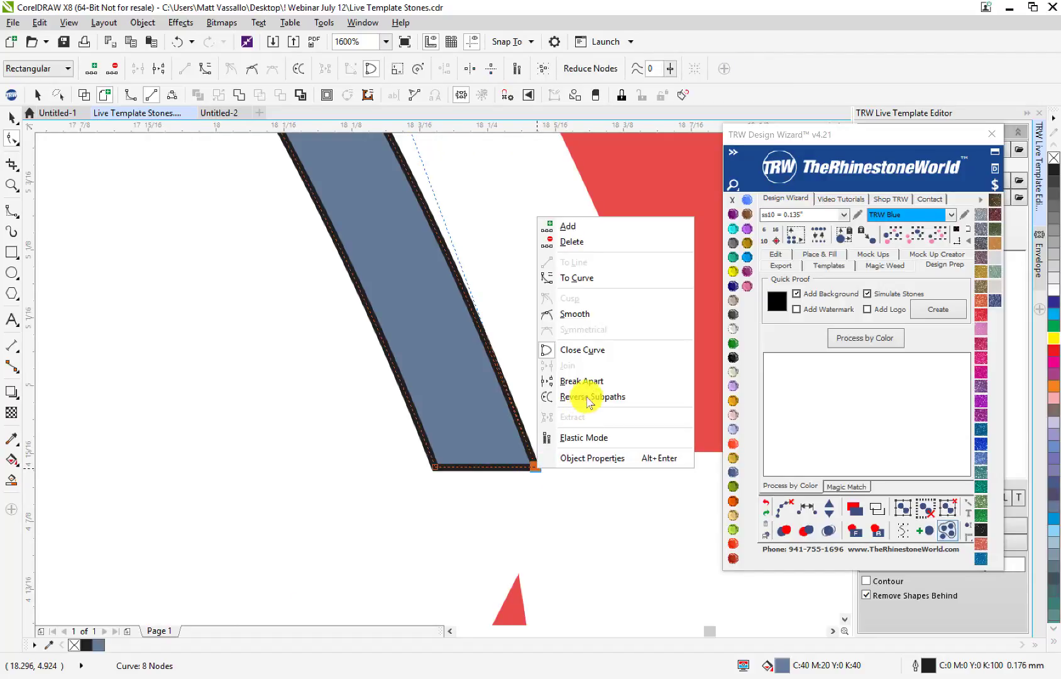
{"action": "left_click", "coordinate": [585, 381]}
{"action": "left_click", "coordinate": [534, 478]}
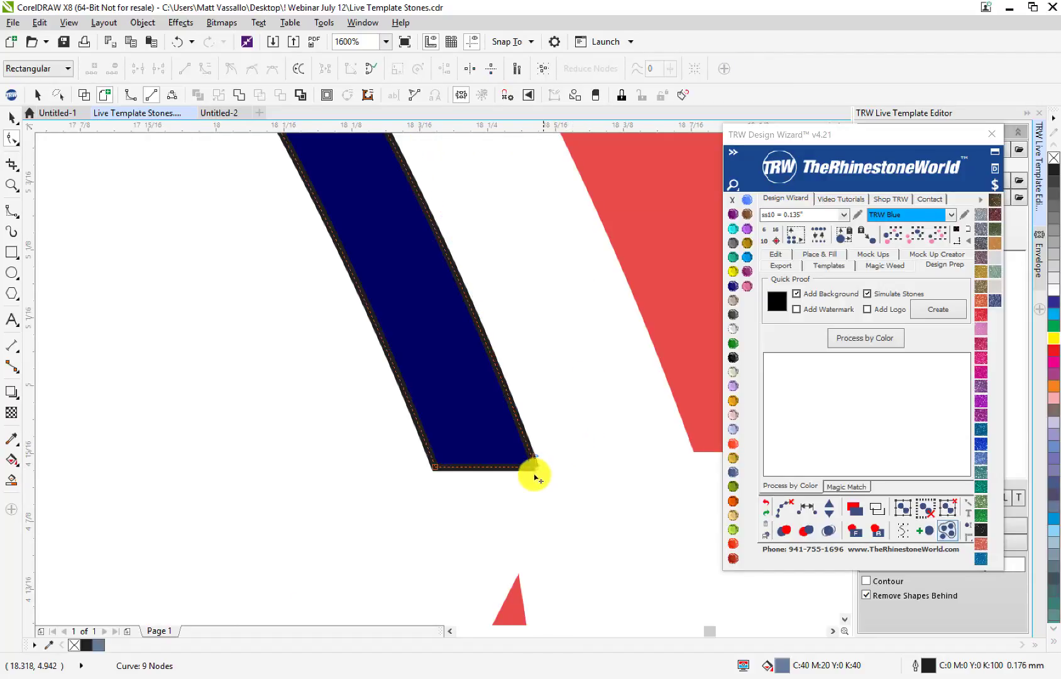
- Pull the loose node away from the arc's lower outer corner and delete it to remove the end segment
{"action": "mouse_move", "coordinate": [533, 478]}
{"action": "left_mouse_down"}
{"action": "mouse_move", "coordinate": [511, 493]}
{"action": "mouse_move", "coordinate": [569, 421]}
{"action": "mouse_move", "coordinate": [575, 445]}
{"action": "mouse_move", "coordinate": [540, 496]}
{"action": "mouse_move", "coordinate": [516, 476]}
{"action": "mouse_move", "coordinate": [530, 464]}
{"action": "left_mouse_up"}
{"action": "scroll", "coordinate": [536, 485], "scroll_direction": "up", "scroll_amount": 1}
{"action": "scroll", "coordinate": [531, 459], "scroll_direction": "up", "scroll_amount": 2}
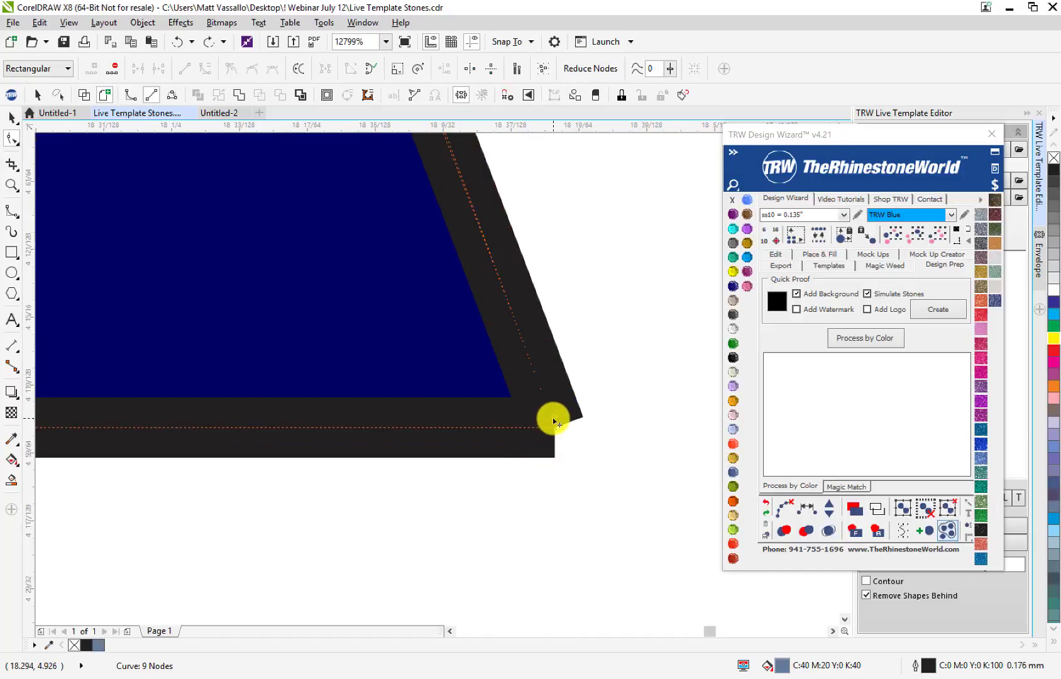
{"action": "left_click_drag", "start_coordinate": [553, 421], "coordinate": [525, 474]}
{"action": "scroll", "coordinate": [525, 474], "scroll_direction": "down", "scroll_amount": 3}
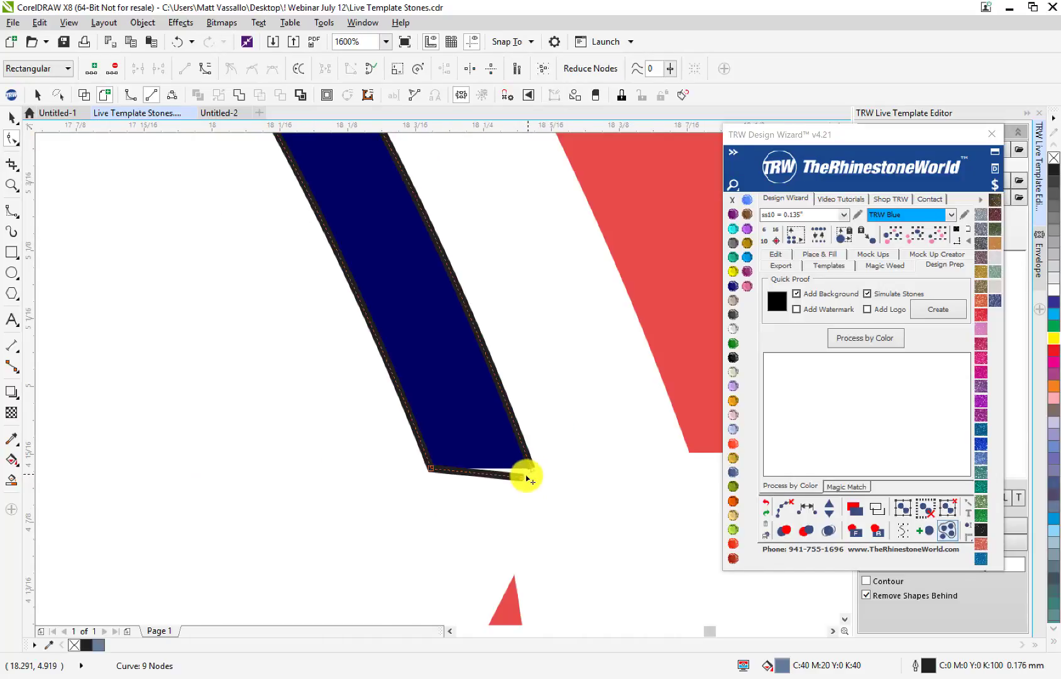
{"action": "key", "text": "Delete"}
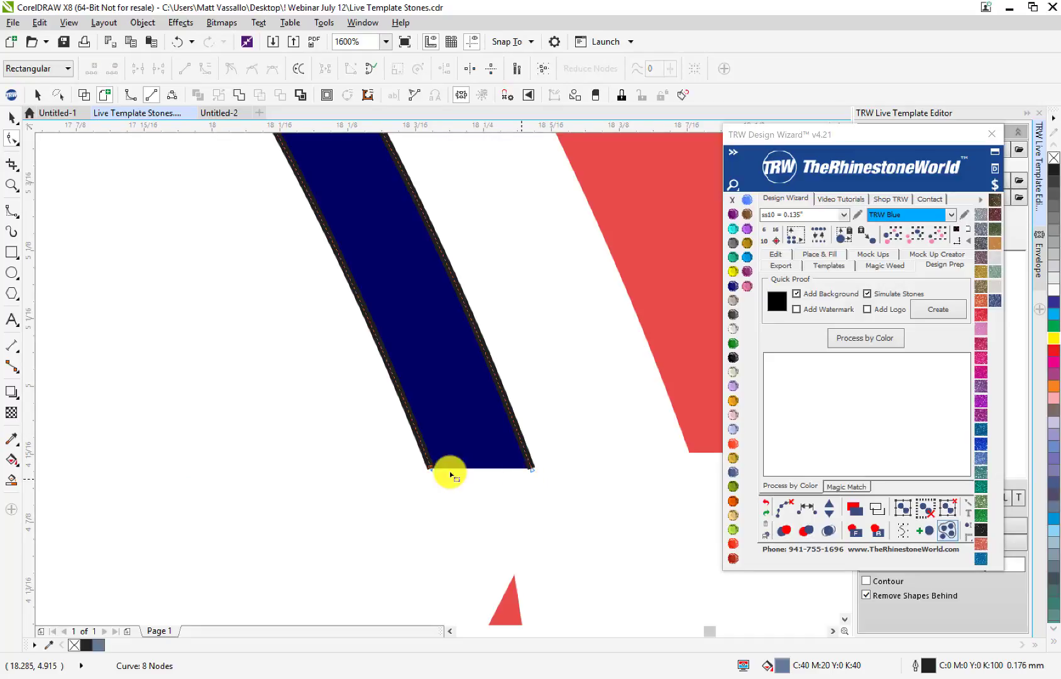
- Delete the remaining nodes along the arc's inner edge and its upper end, keeping only the outer edge curve
{"action": "left_click", "coordinate": [431, 470]}
{"action": "key", "text": "Delete"}
{"action": "scroll", "coordinate": [514, 492], "scroll_direction": "down", "scroll_amount": 3}
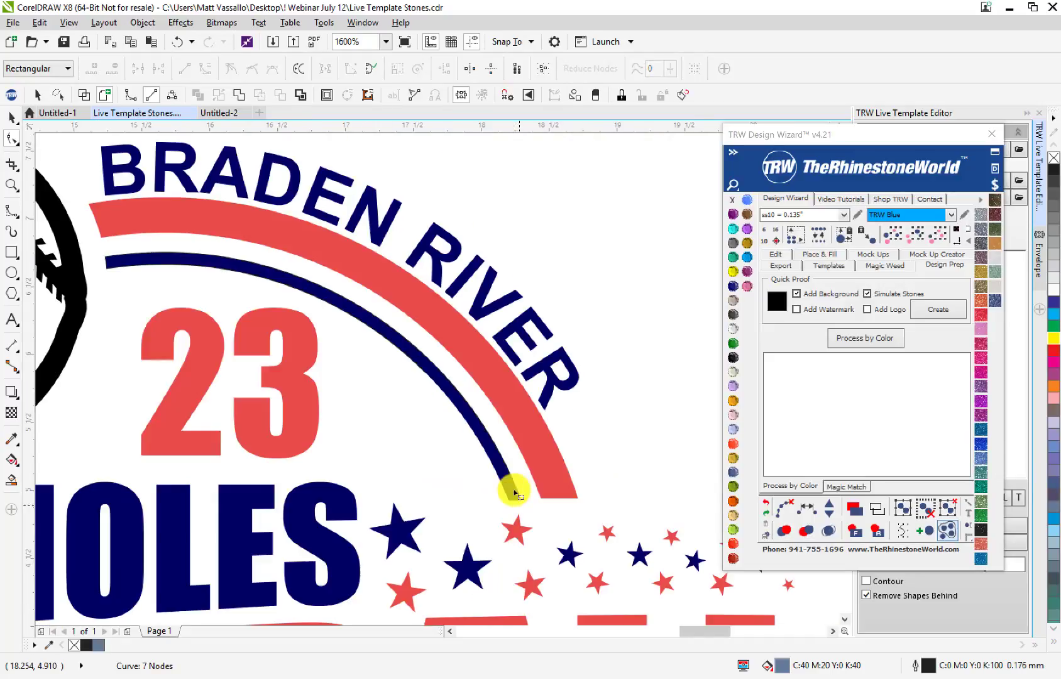
{"action": "scroll", "coordinate": [449, 395], "scroll_direction": "up", "scroll_amount": 3}
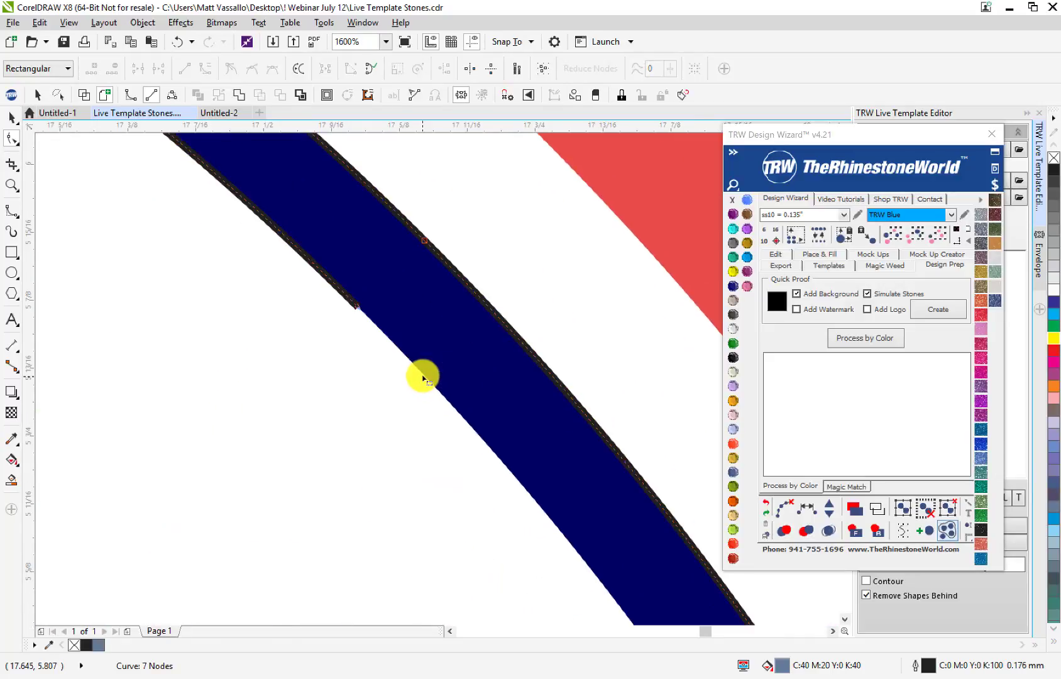
{"action": "left_click", "coordinate": [361, 307]}
{"action": "key", "text": "Delete"}
{"action": "scroll", "coordinate": [545, 469], "scroll_direction": "down", "scroll_amount": 3}
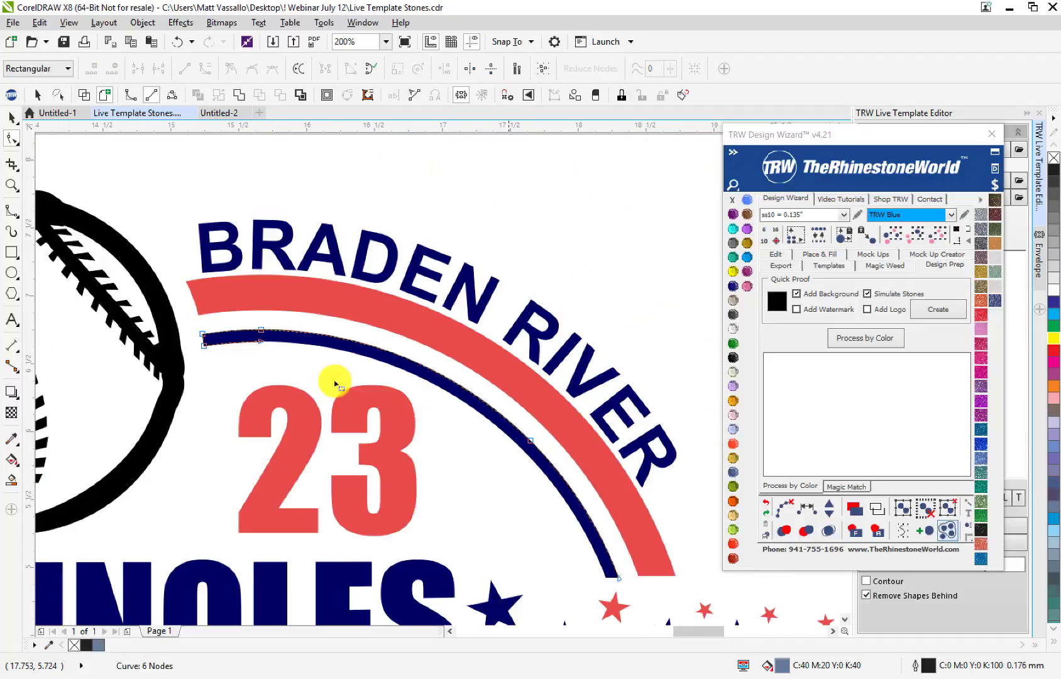
{"action": "scroll", "coordinate": [220, 346], "scroll_direction": "up", "scroll_amount": 2}
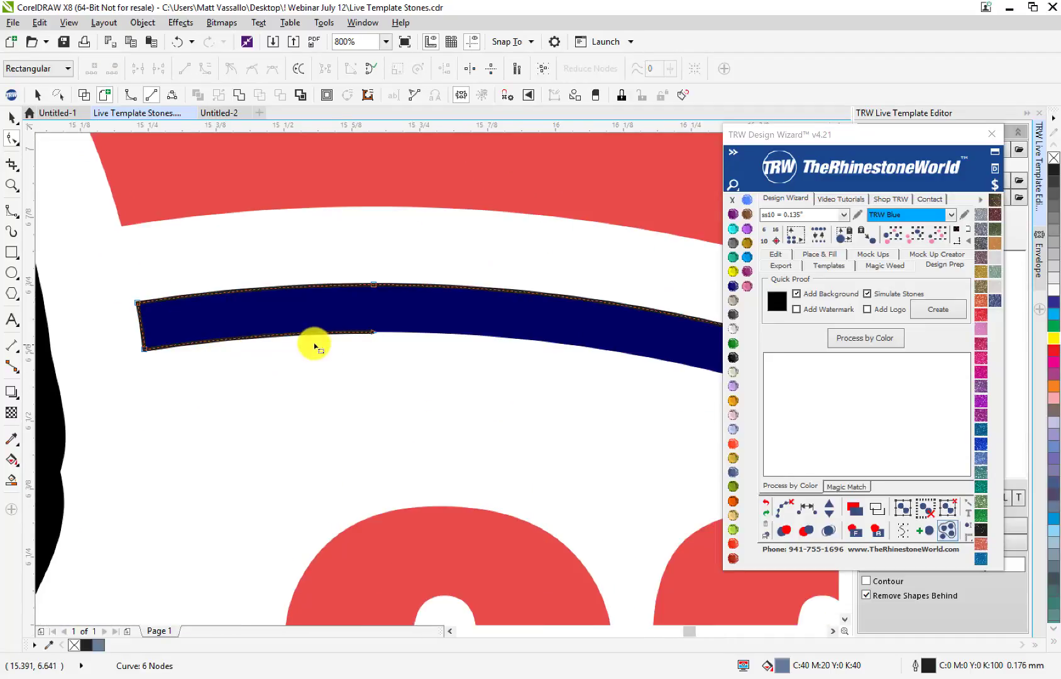
{"action": "left_click", "coordinate": [373, 331]}
{"action": "key", "text": "Delete"}
{"action": "left_click", "coordinate": [145, 351]}
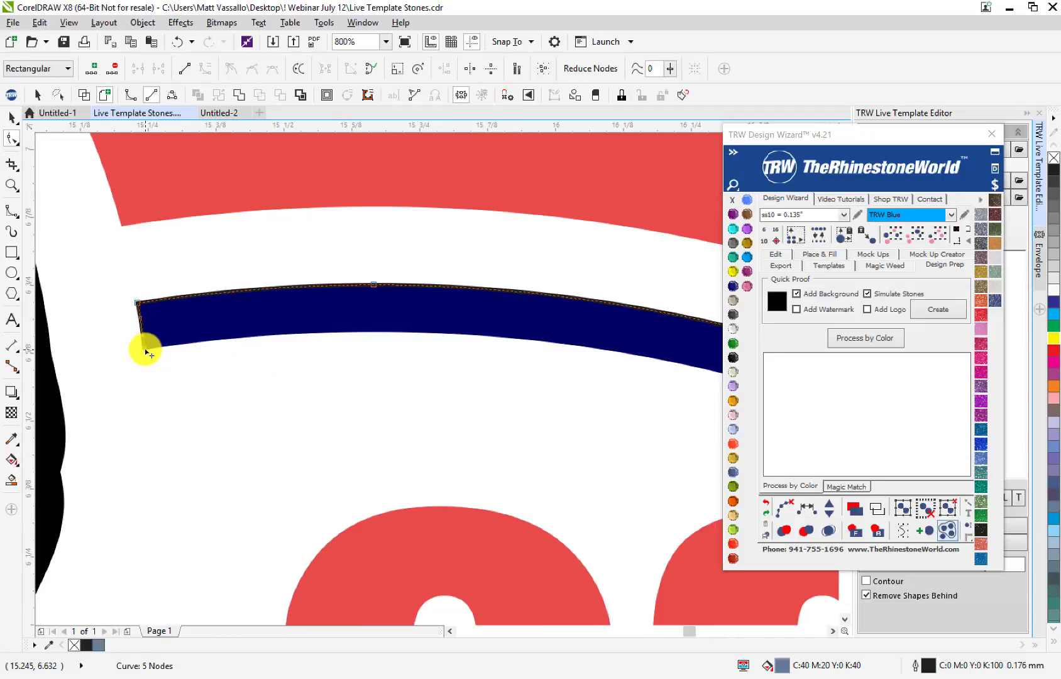
{"action": "key", "text": "Delete"}
- Try Citrine as the open curve's outline color, set it to the pink stone color instead and deselect the curve
{"action": "right_click", "coordinate": [732, 275]}
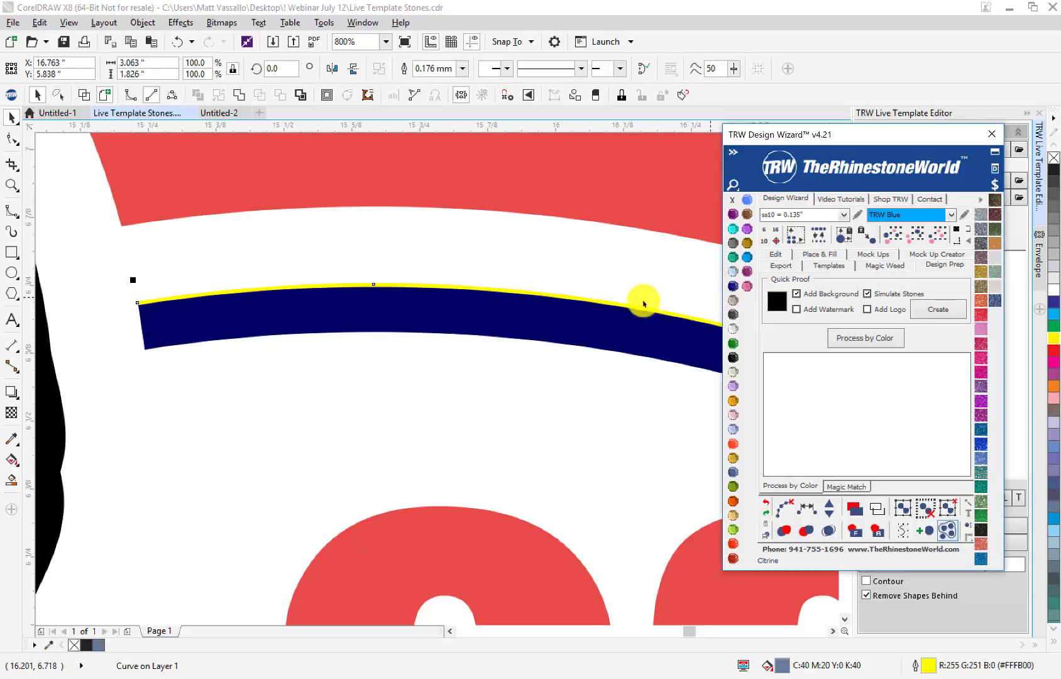
{"action": "right_click", "coordinate": [747, 286]}
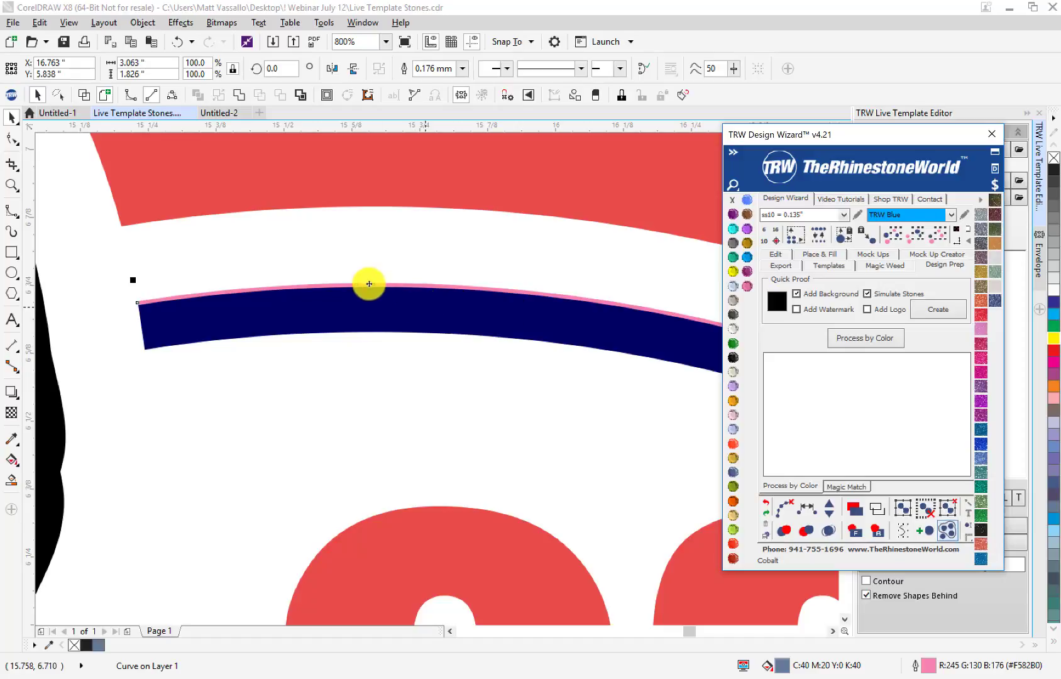
{"action": "left_click", "coordinate": [107, 362]}
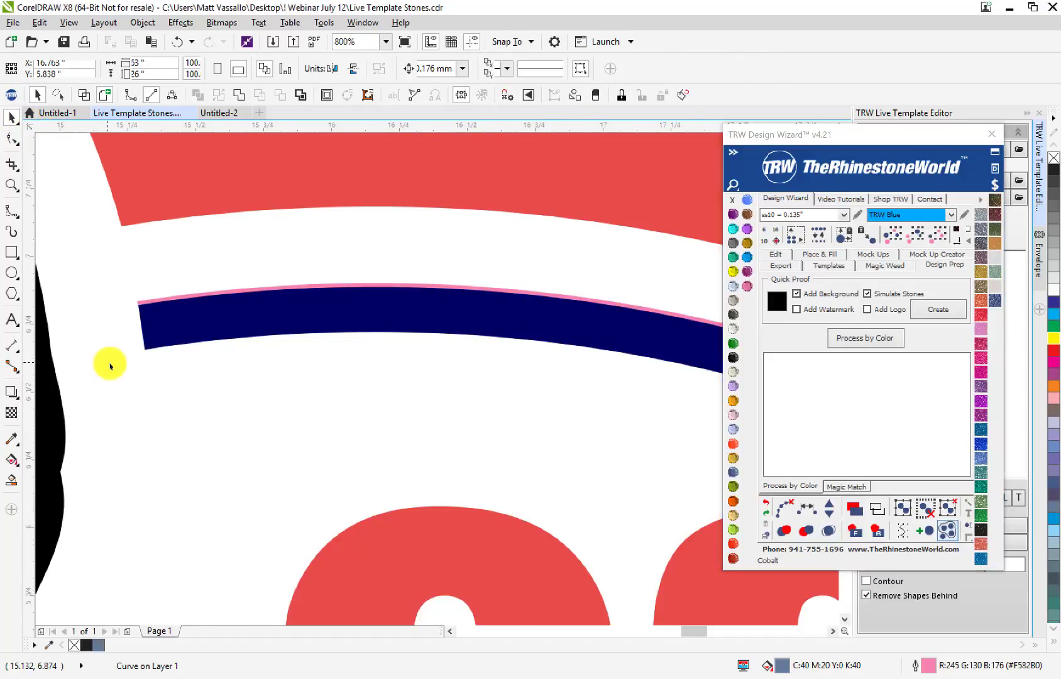
{"action": "scroll", "coordinate": [355, 420], "scroll_direction": "down", "scroll_amount": 2}
{"action": "scroll", "coordinate": [402, 419], "scroll_direction": "up", "scroll_amount": 1}
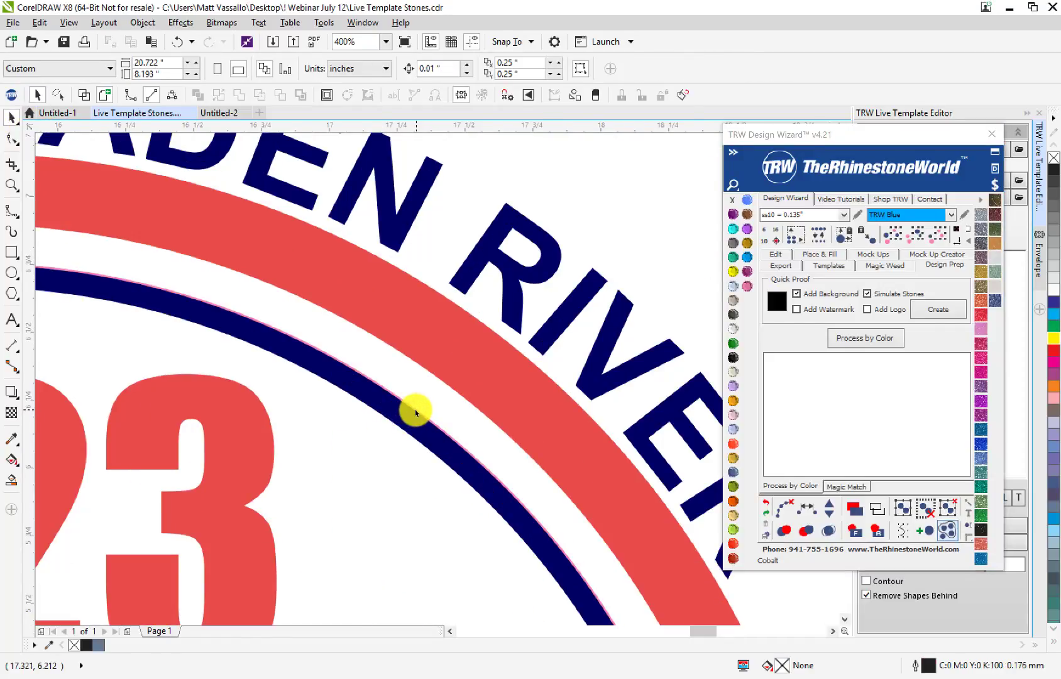
- Try an outside Offset Fill with automatic contour and TRW Blue ss10 stones on the open curve, and undo it
{"action": "left_click", "coordinate": [415, 412]}
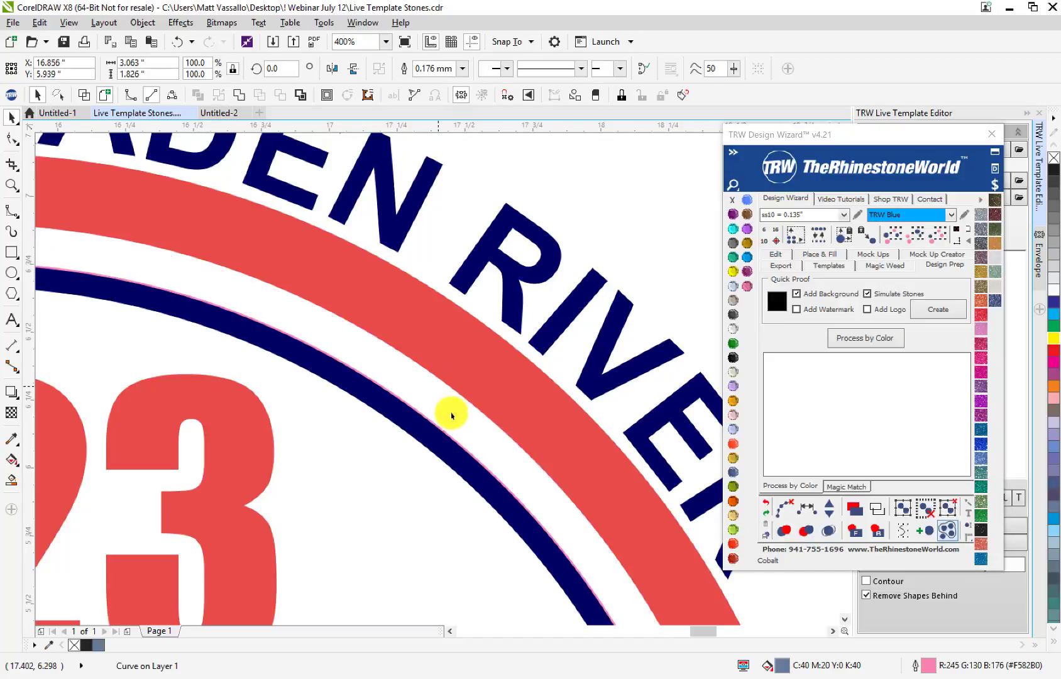
{"action": "key", "text": "ctrl+z"}
{"action": "left_click", "coordinate": [829, 254]}
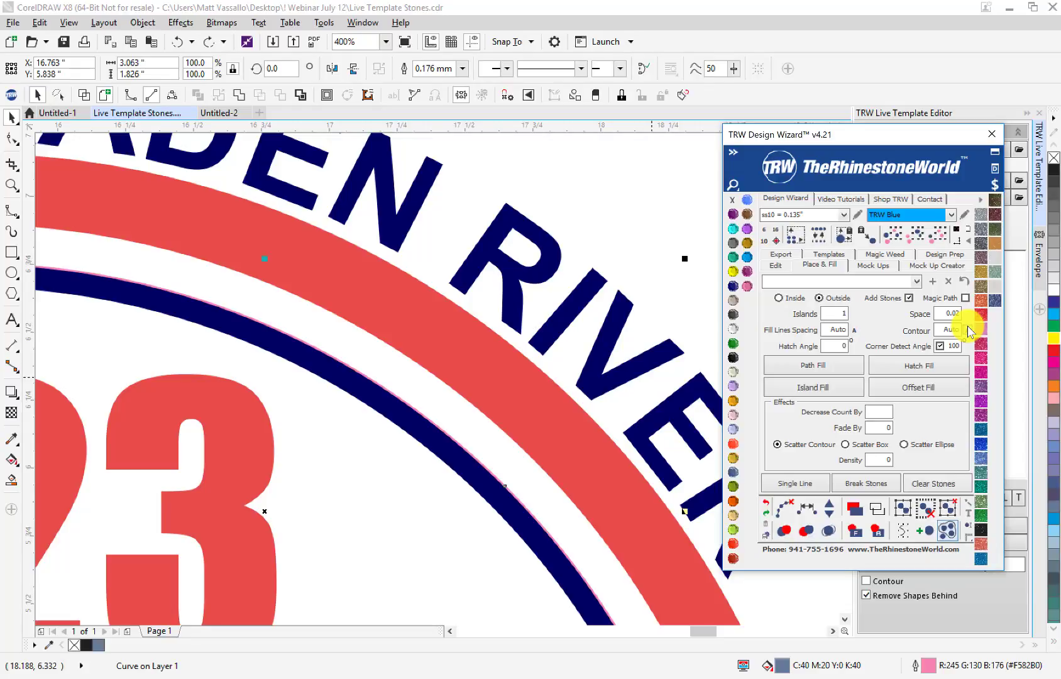
{"action": "left_click", "coordinate": [819, 298]}
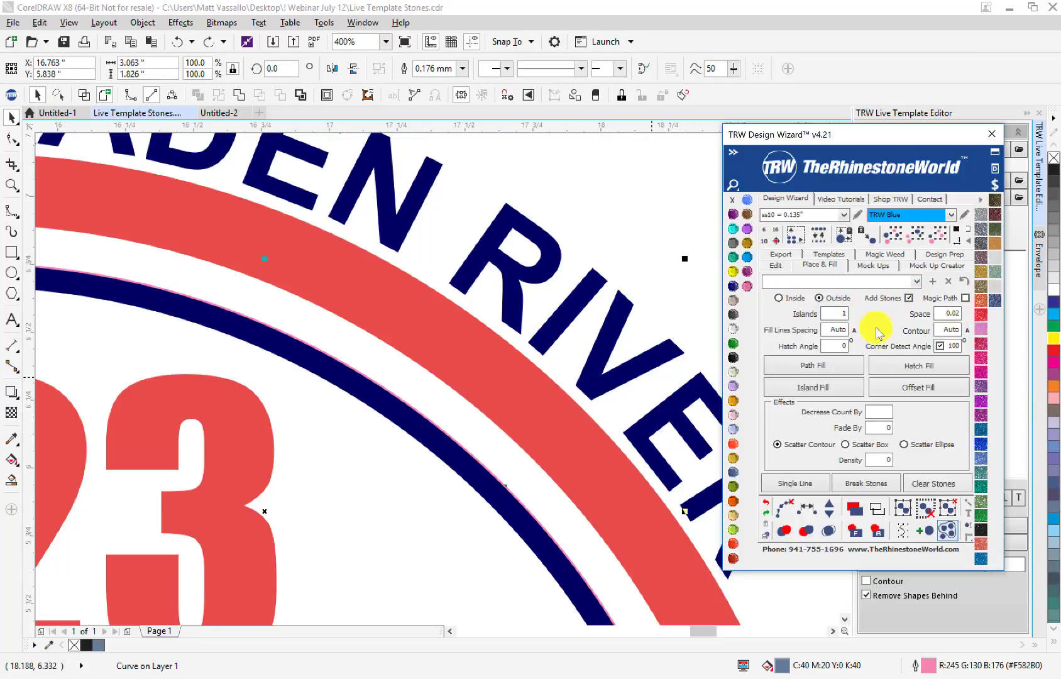
{"action": "left_click", "coordinate": [918, 387]}
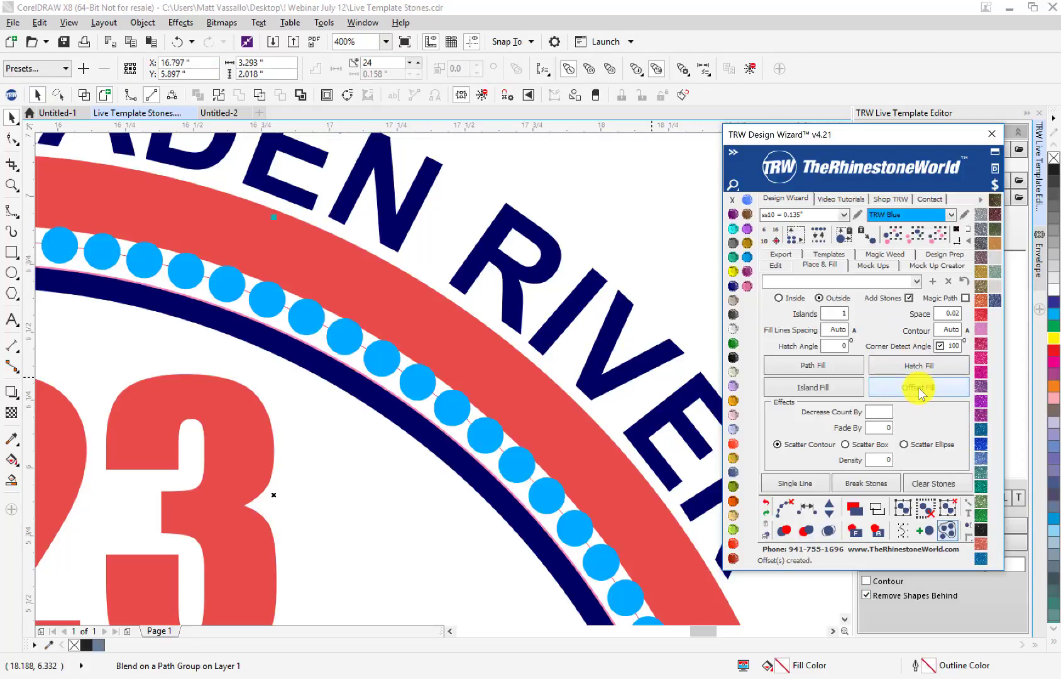
{"action": "key", "text": "ctrl+z"}
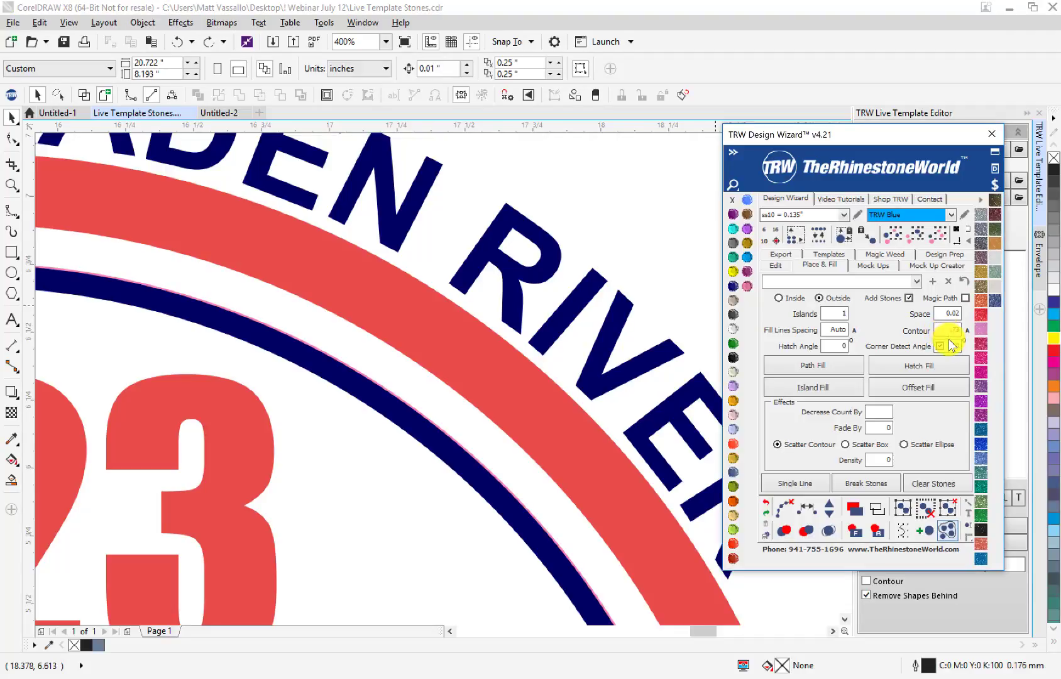
- Set the fill contour to .73, try an outside Offset Fill on the open curve and undo it
{"action": "left_click", "coordinate": [950, 389]}
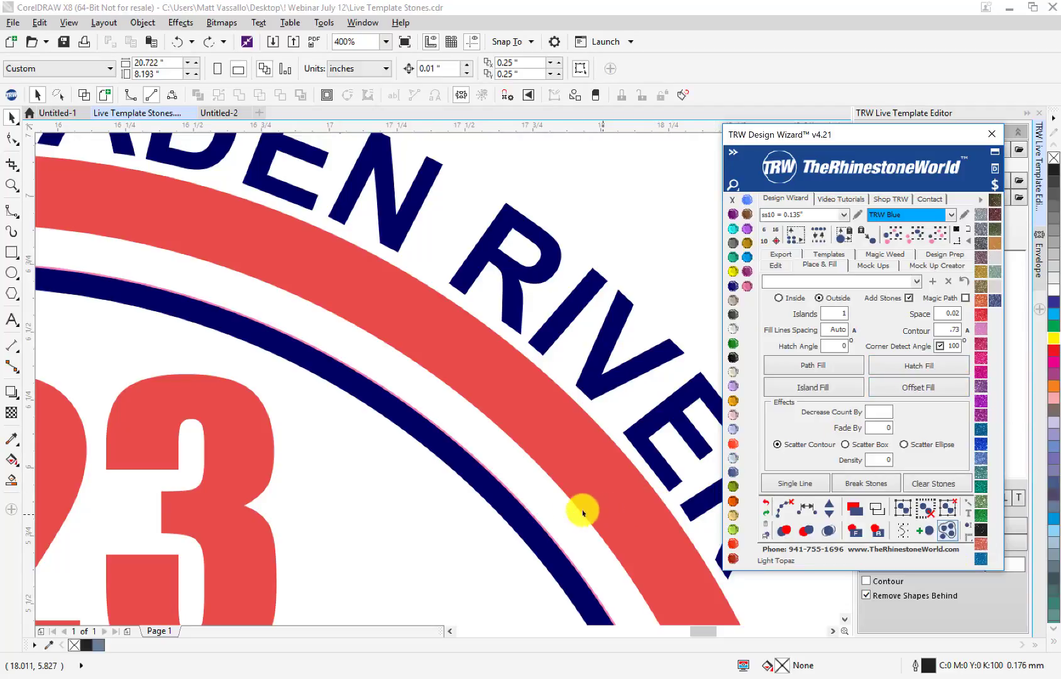
{"action": "left_click", "coordinate": [541, 519]}
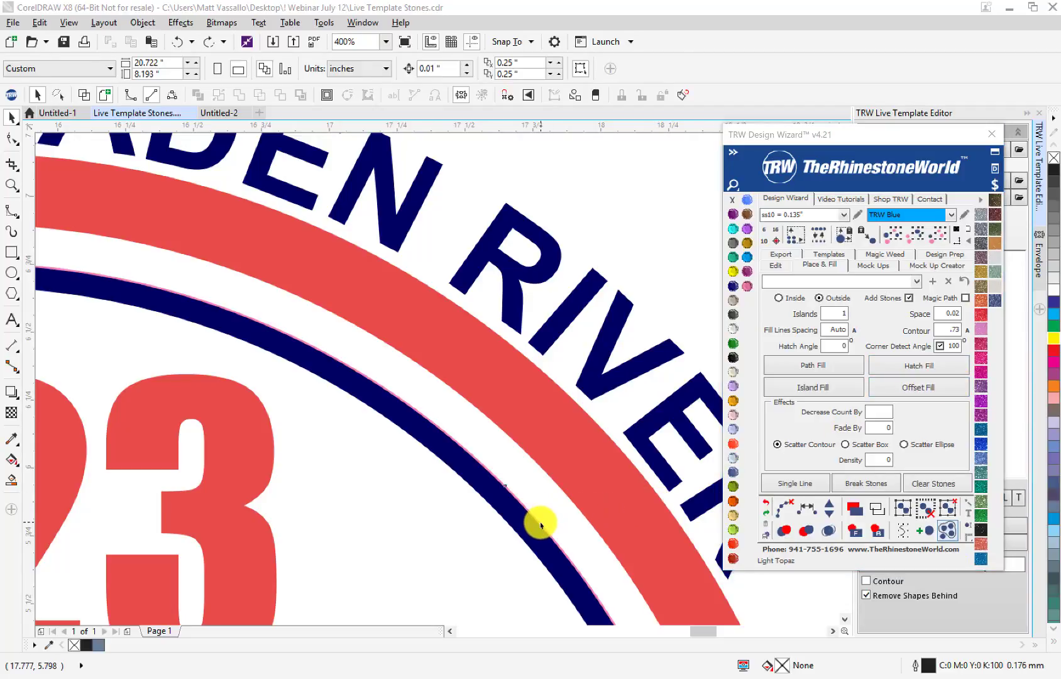
{"action": "left_click", "coordinate": [904, 387]}
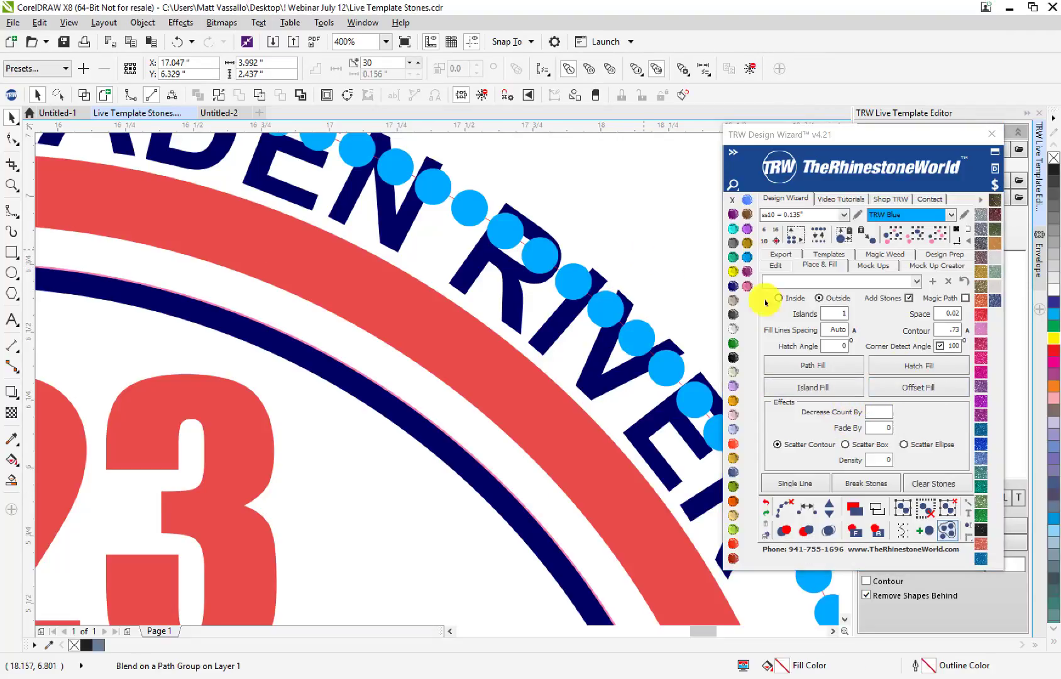
{"action": "key", "text": "ctrl+z"}
- Set the fill contour to .073, apply an outside Offset Fill to the open curve and undo the fill
{"action": "left_click", "coordinate": [955, 331]}
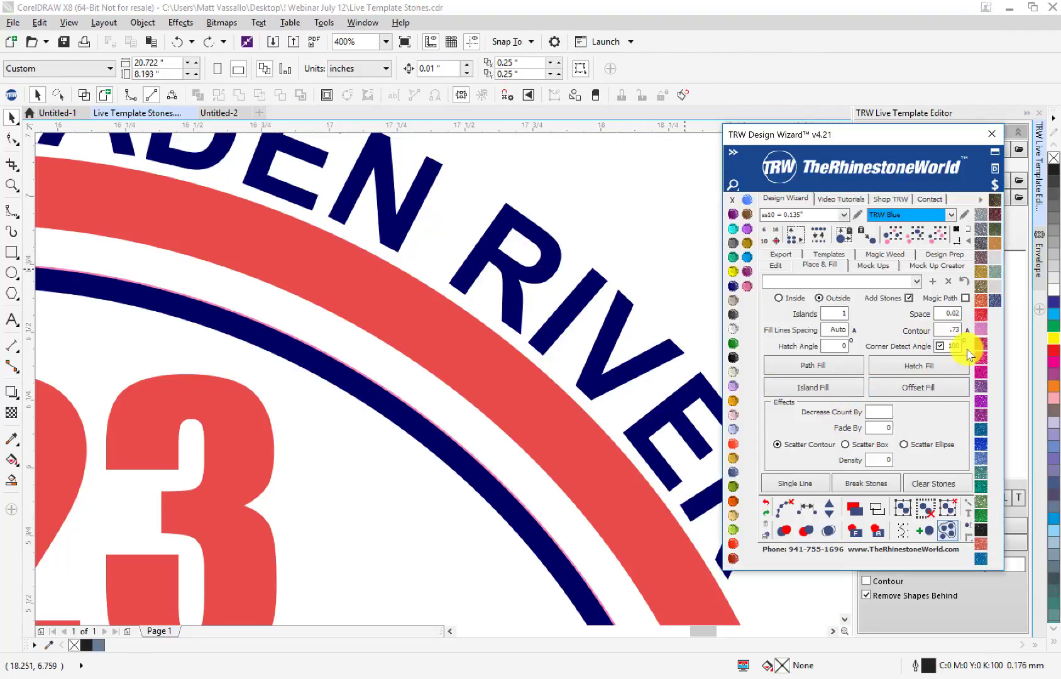
{"action": "left_click", "coordinate": [489, 475]}
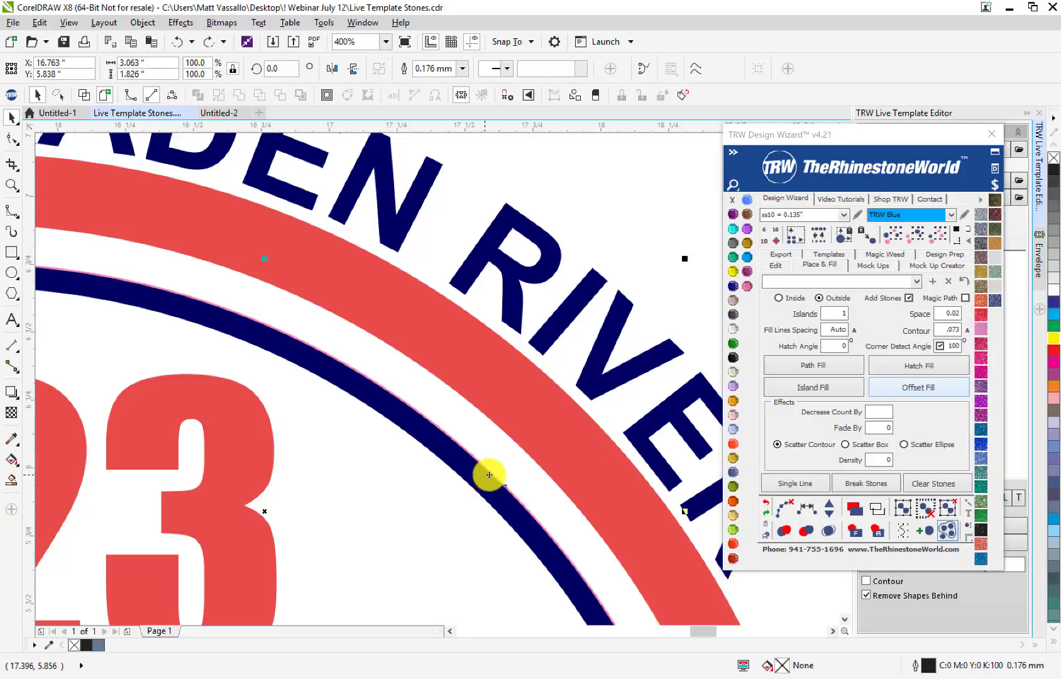
{"action": "left_click", "coordinate": [521, 465]}
{"action": "left_click", "coordinate": [508, 489]}
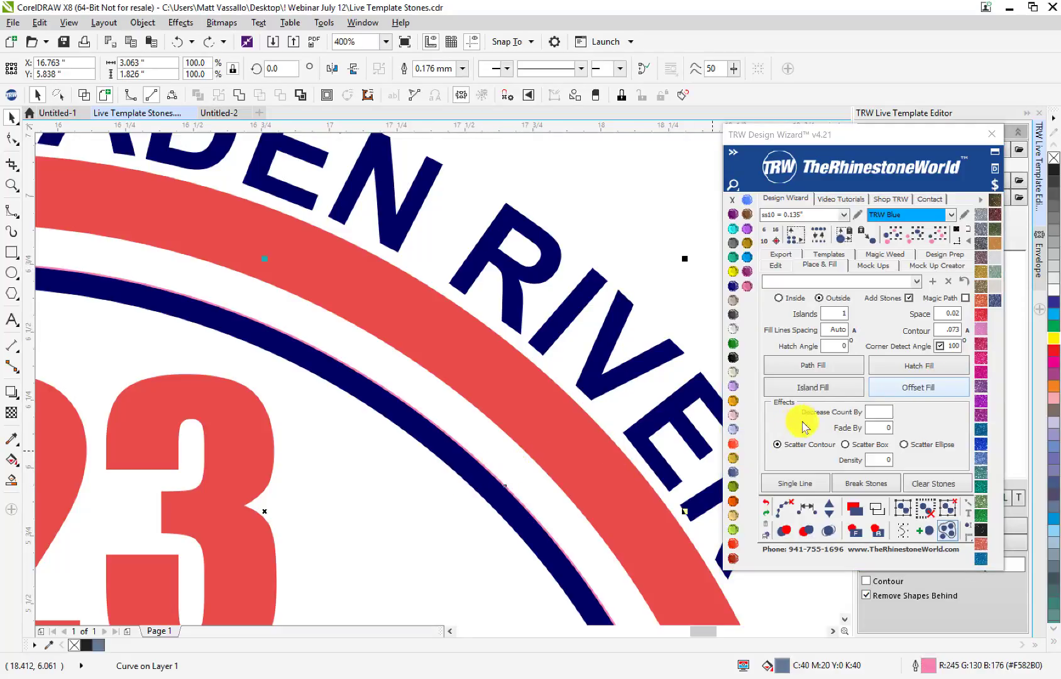
{"action": "left_click", "coordinate": [899, 391]}
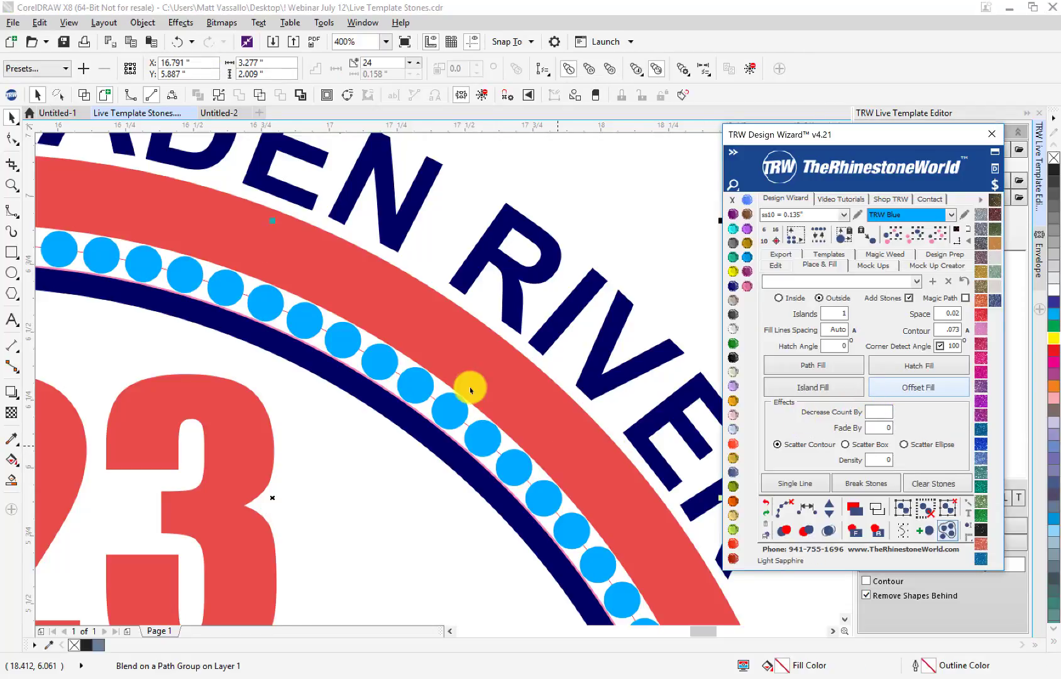
{"action": "scroll", "coordinate": [379, 387], "scroll_direction": "down", "scroll_amount": 4}
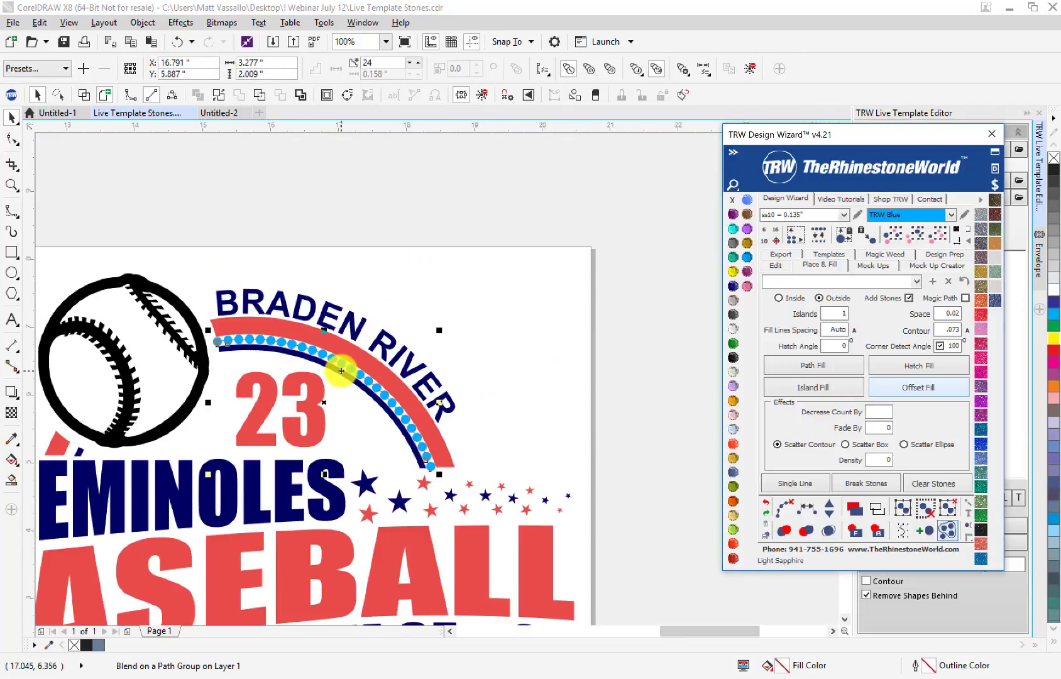
{"action": "scroll", "coordinate": [401, 428], "scroll_direction": "up", "scroll_amount": 2}
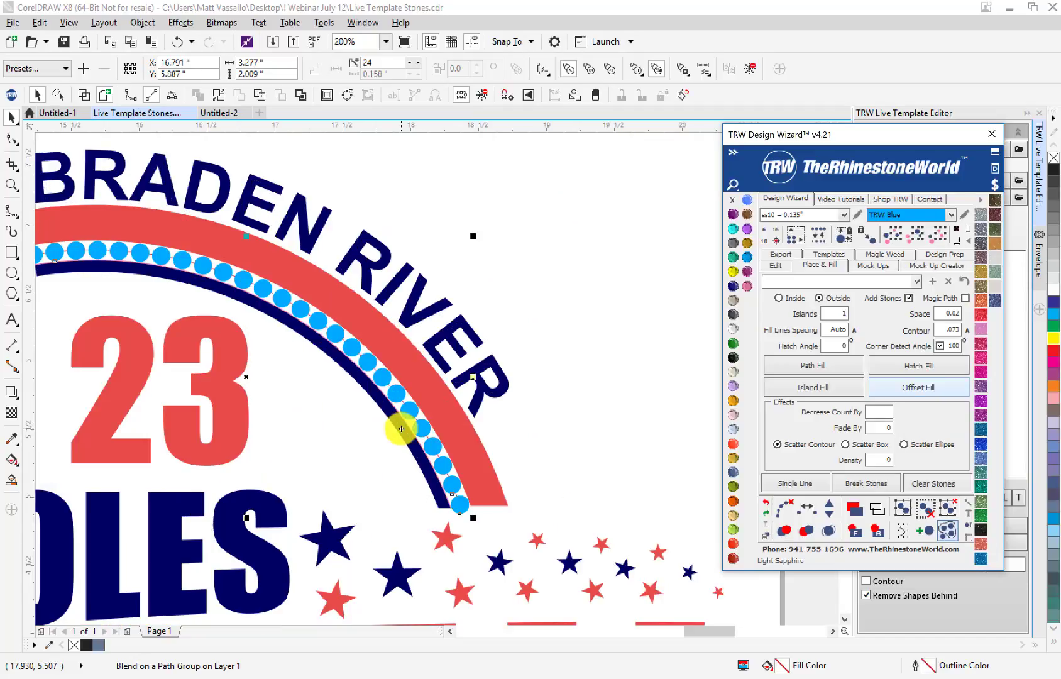
{"action": "left_click", "coordinate": [542, 382]}
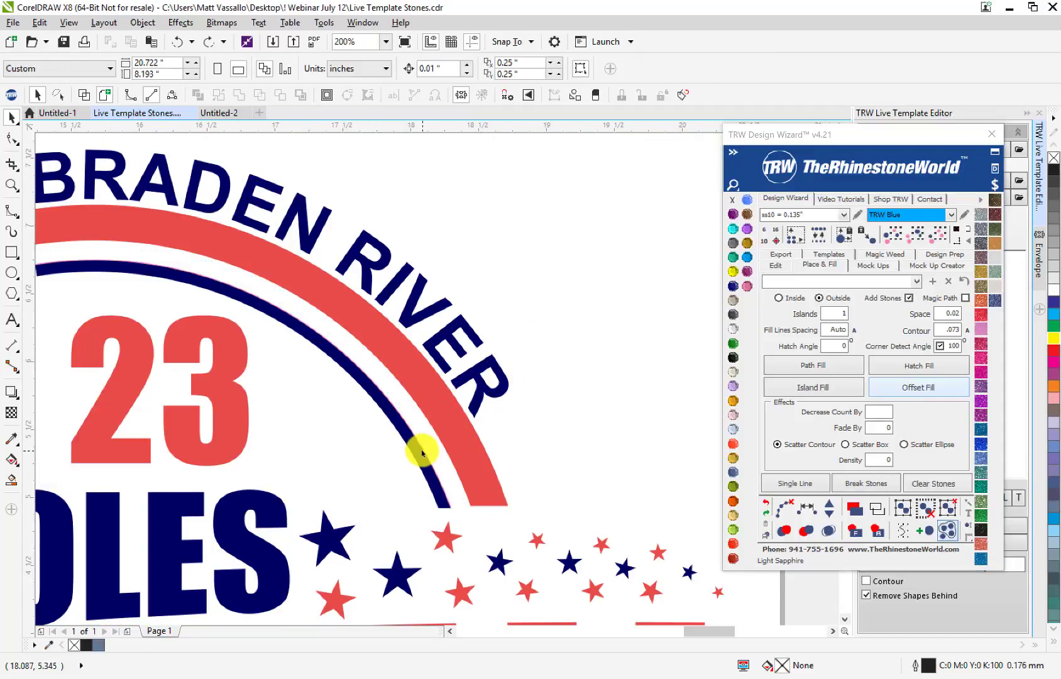
- Move the open curve off the thin navy arc into the blank area above and right of the BRADEN RIVER lettering
{"action": "left_click_drag", "start_coordinate": [422, 451], "coordinate": [677, 359]}
{"action": "scroll", "coordinate": [344, 324], "scroll_direction": "down", "scroll_amount": 4}
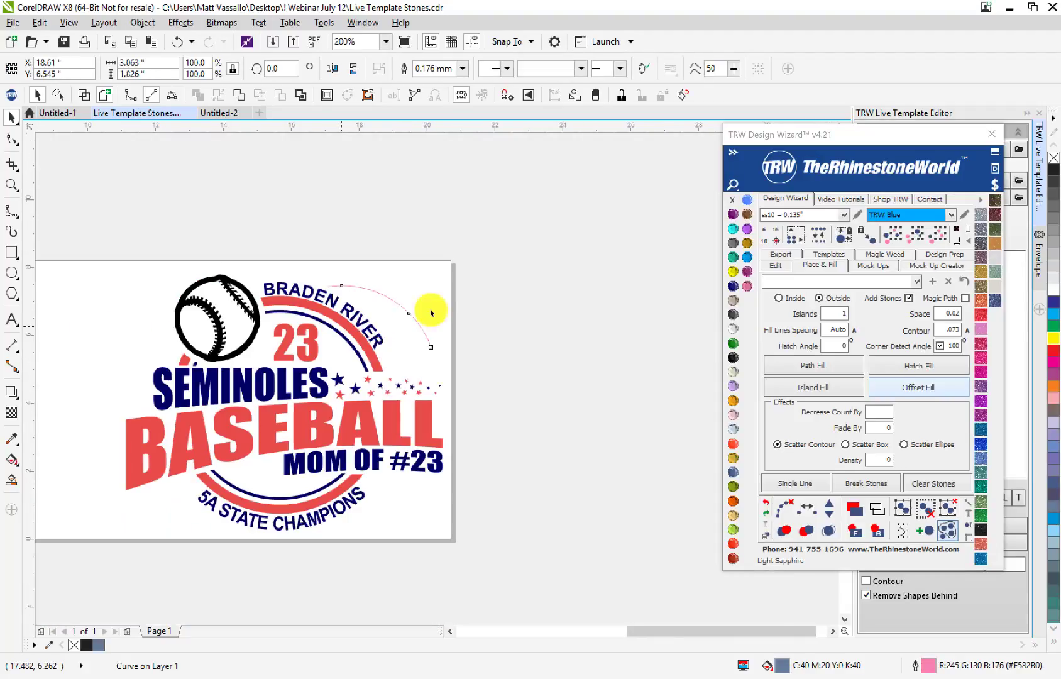
{"action": "scroll", "coordinate": [408, 304], "scroll_direction": "up", "scroll_amount": 4}
{"action": "left_click_drag", "start_coordinate": [409, 301], "coordinate": [412, 291]}
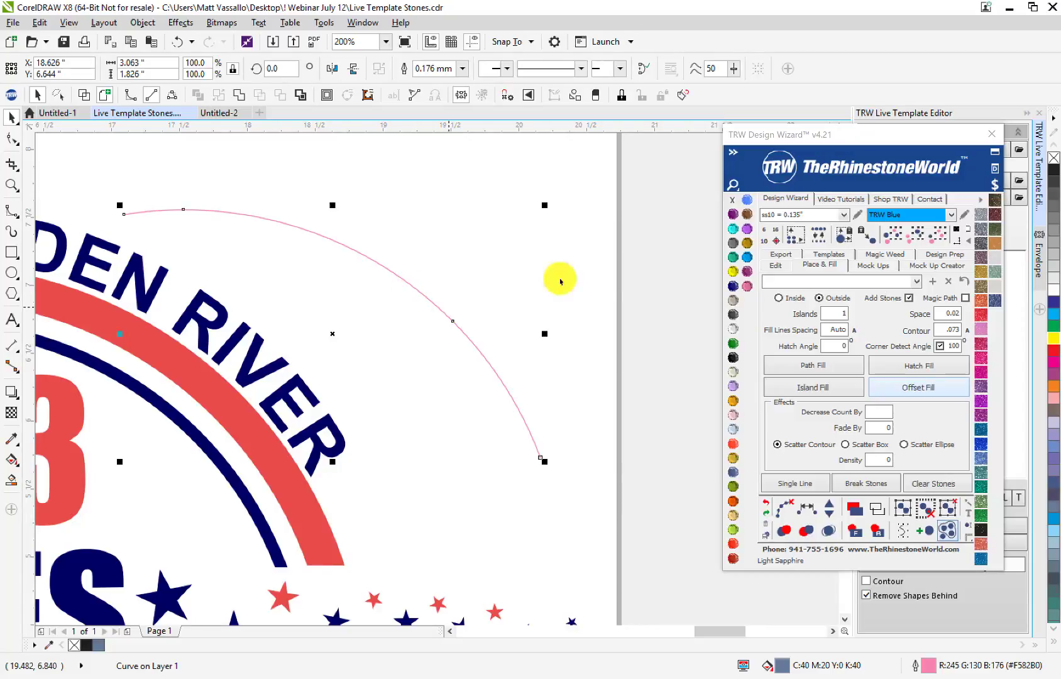
- Try an Island Fill with TRW Blue stones on the relocated open curve and undo it
{"action": "left_click", "coordinate": [812, 391]}
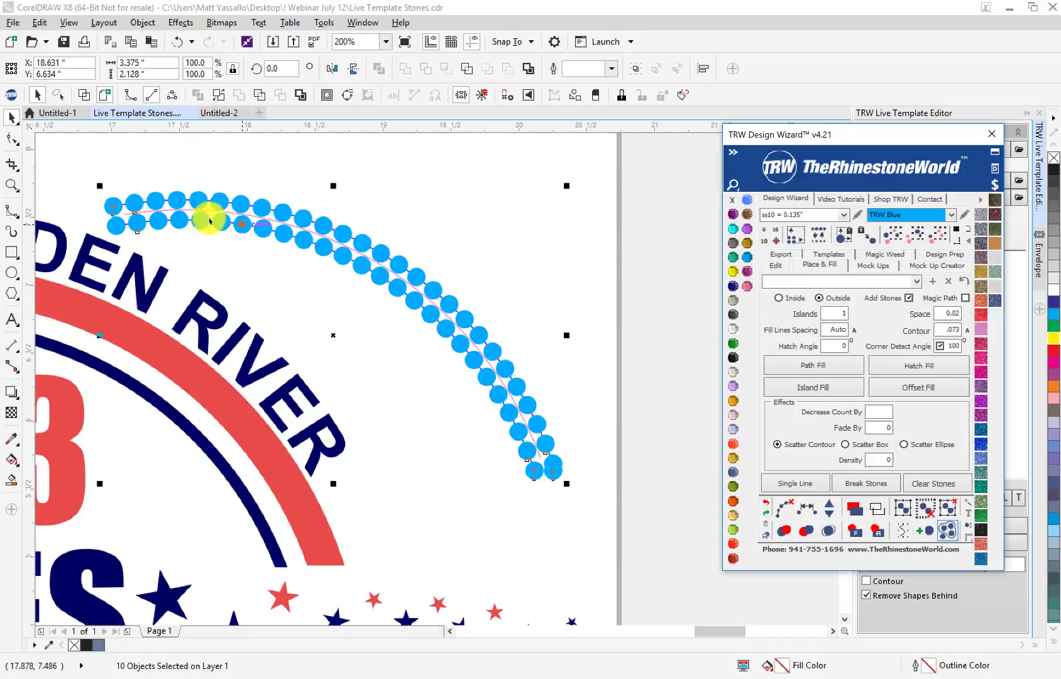
{"action": "left_click", "coordinate": [378, 208]}
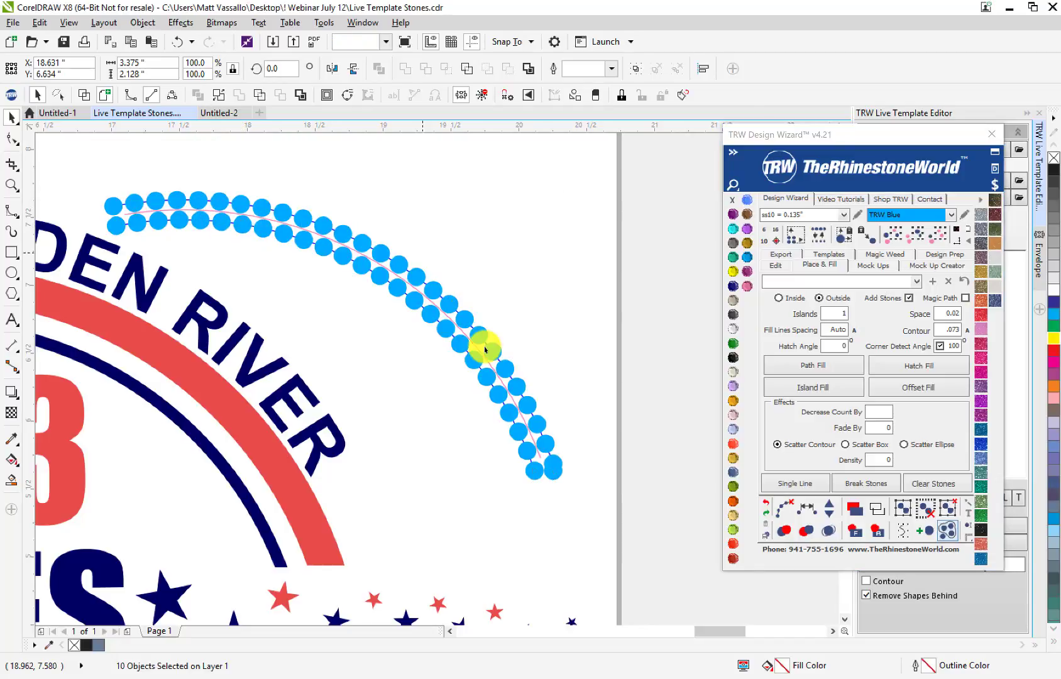
{"action": "key", "text": "ctrl+z"}
{"action": "left_click", "coordinate": [537, 329]}
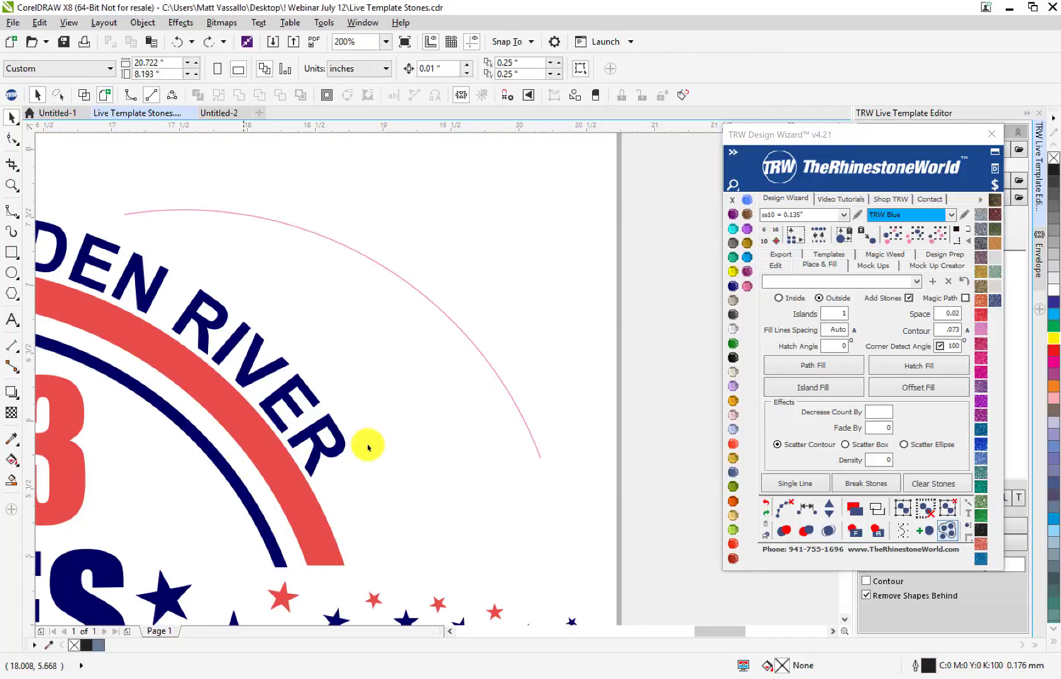
- Undo the moves of the open curve to bring it back onto the thin navy arc's outer edge
{"action": "scroll", "coordinate": [189, 434], "scroll_direction": "down", "scroll_amount": 2}
{"action": "scroll", "coordinate": [192, 402], "scroll_direction": "up", "scroll_amount": 2}
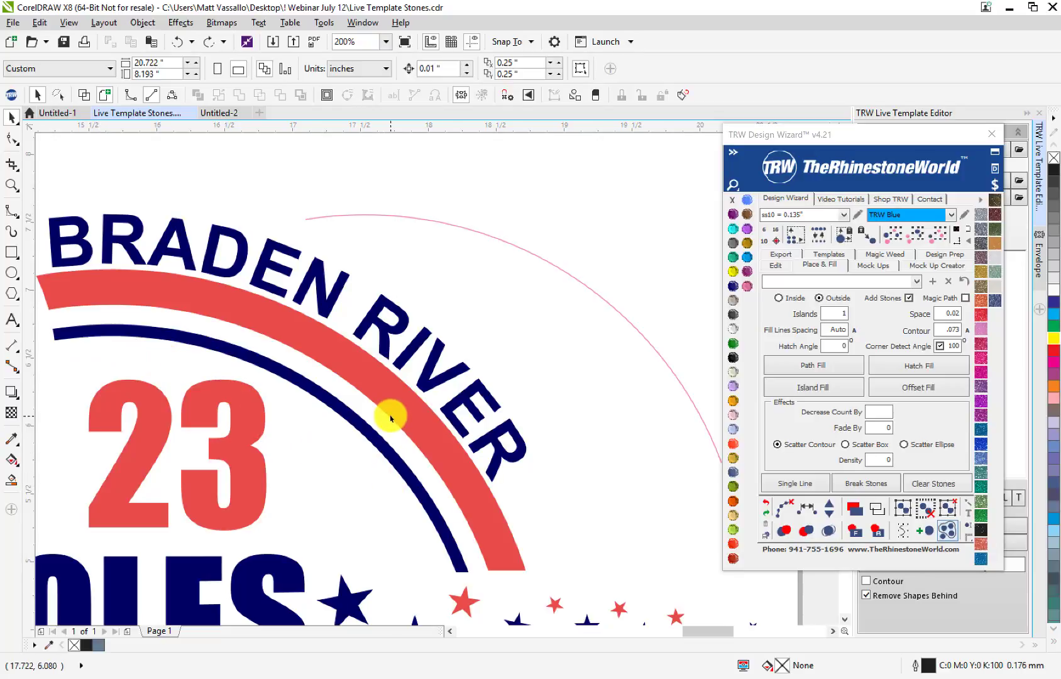
{"action": "key", "text": "ctrl+z"}
{"action": "key", "text": "ctrl+z"}
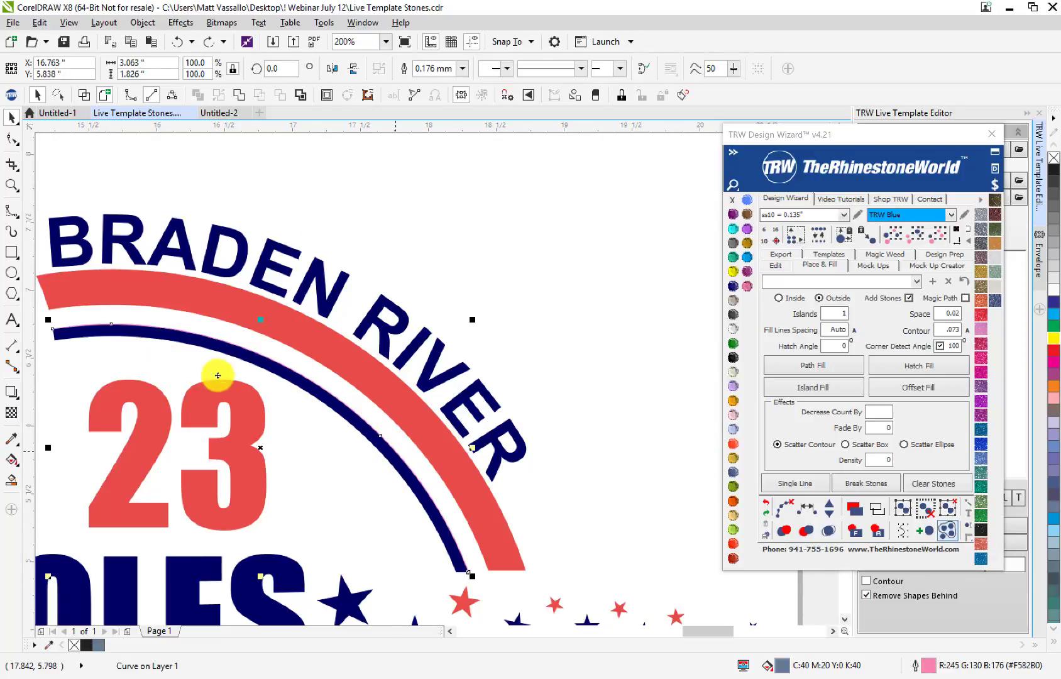
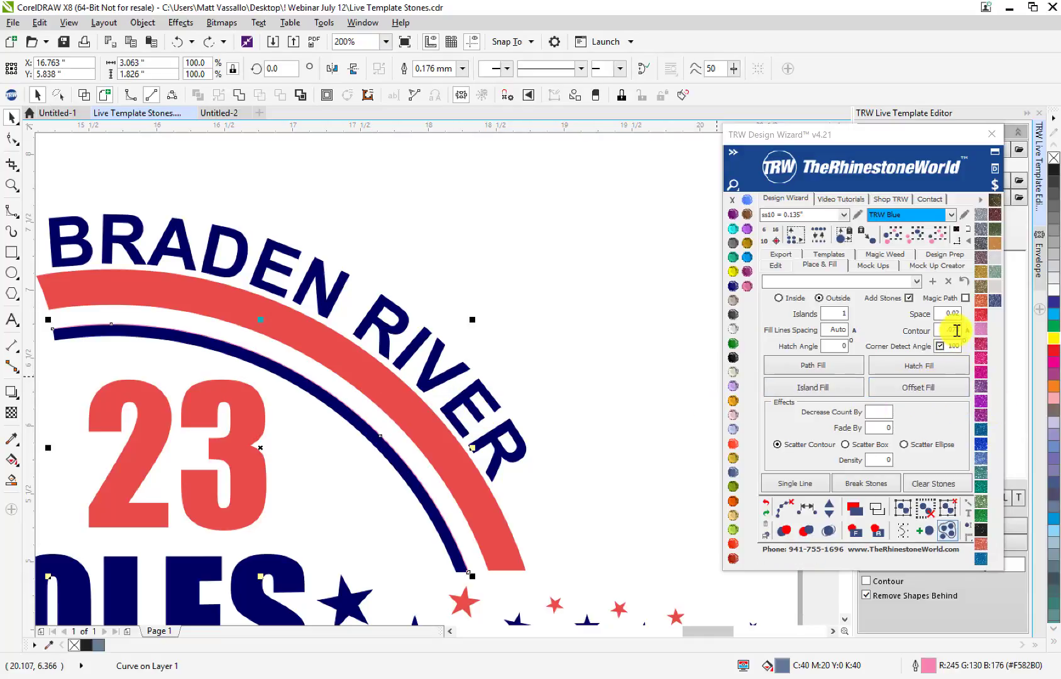
- Place an outside Offset Fill row of TRW Blue stones along the open curve and inspect its lower end against the red arc
{"action": "scroll", "coordinate": [481, 334], "scroll_direction": "down", "scroll_amount": 2}
{"action": "scroll", "coordinate": [440, 364], "scroll_direction": "up", "scroll_amount": 1}
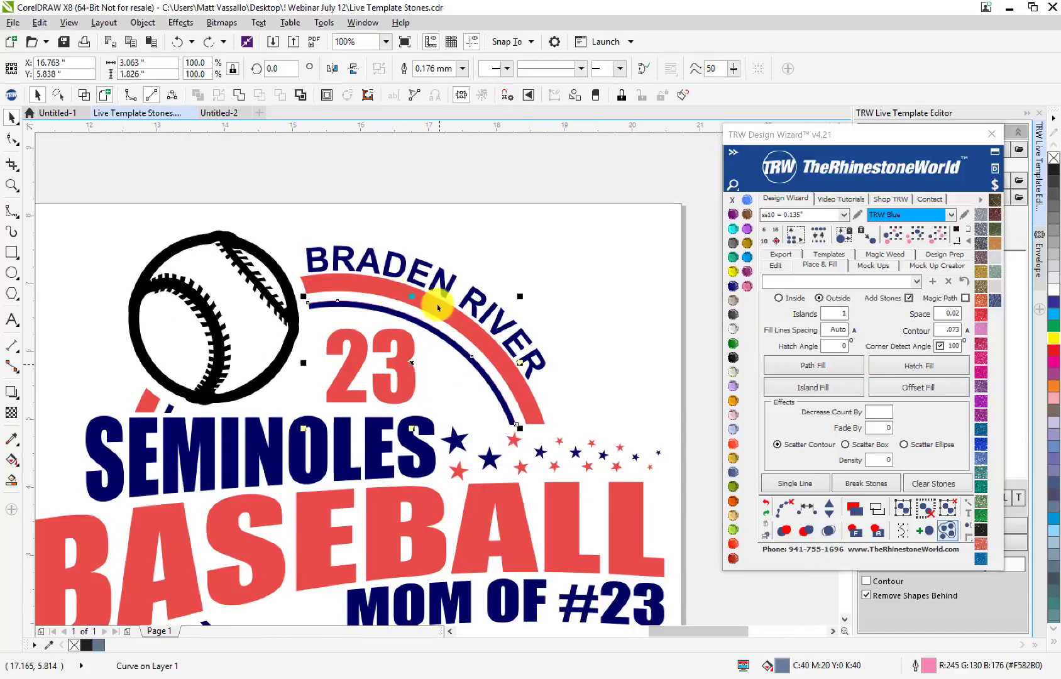
{"action": "left_click", "coordinate": [910, 389]}
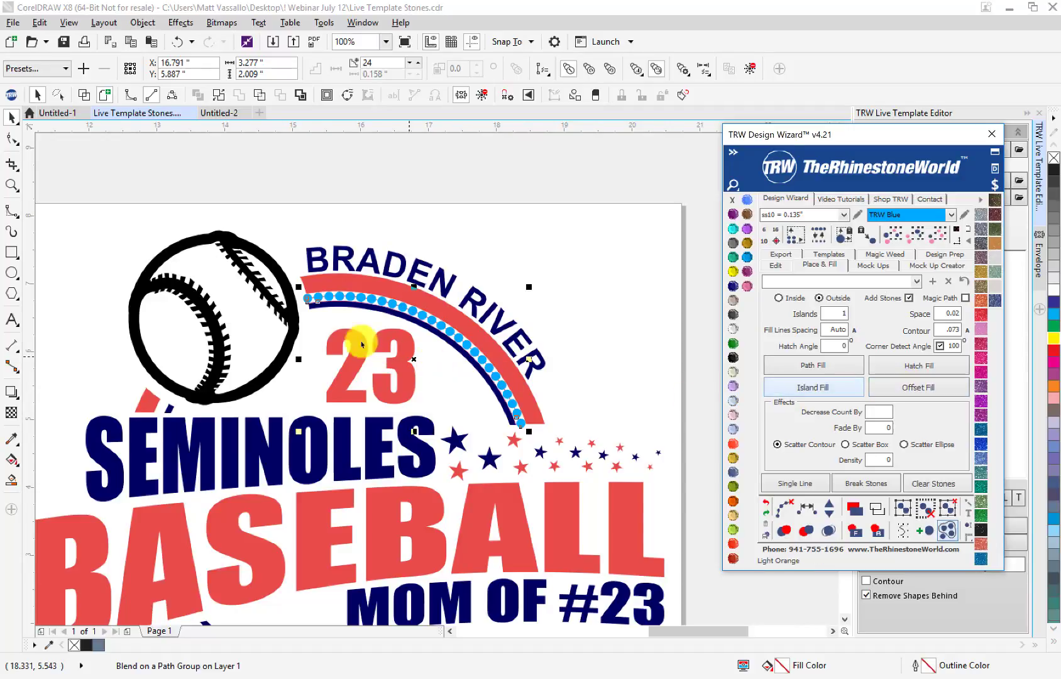
{"action": "scroll", "coordinate": [424, 317], "scroll_direction": "up", "scroll_amount": 1}
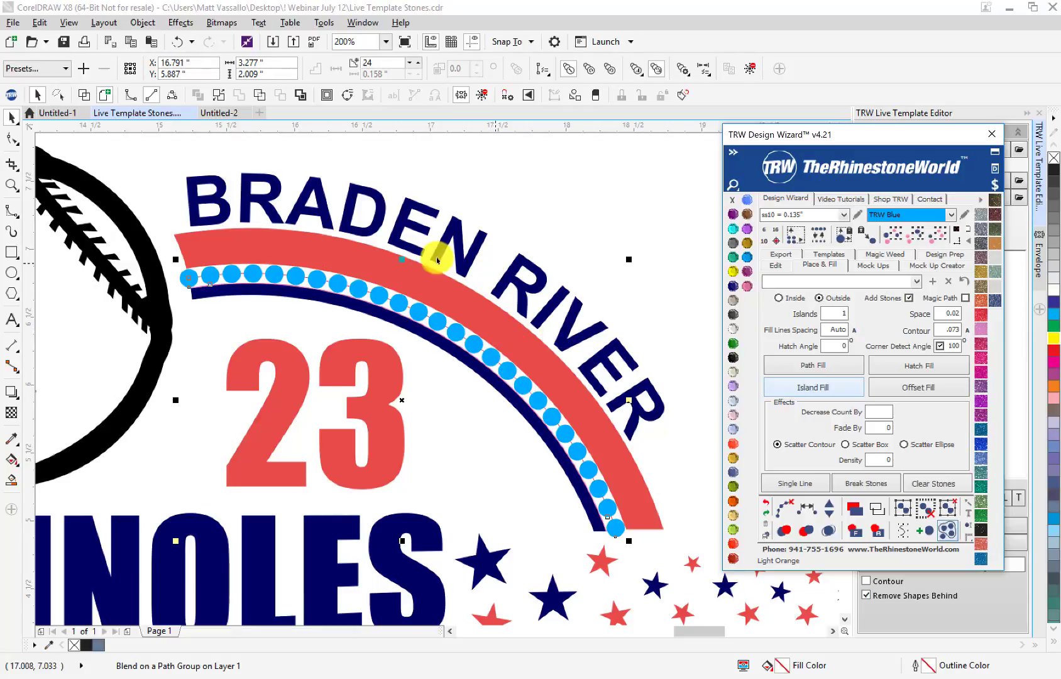
{"action": "scroll", "coordinate": [420, 301], "scroll_direction": "down", "scroll_amount": 1}
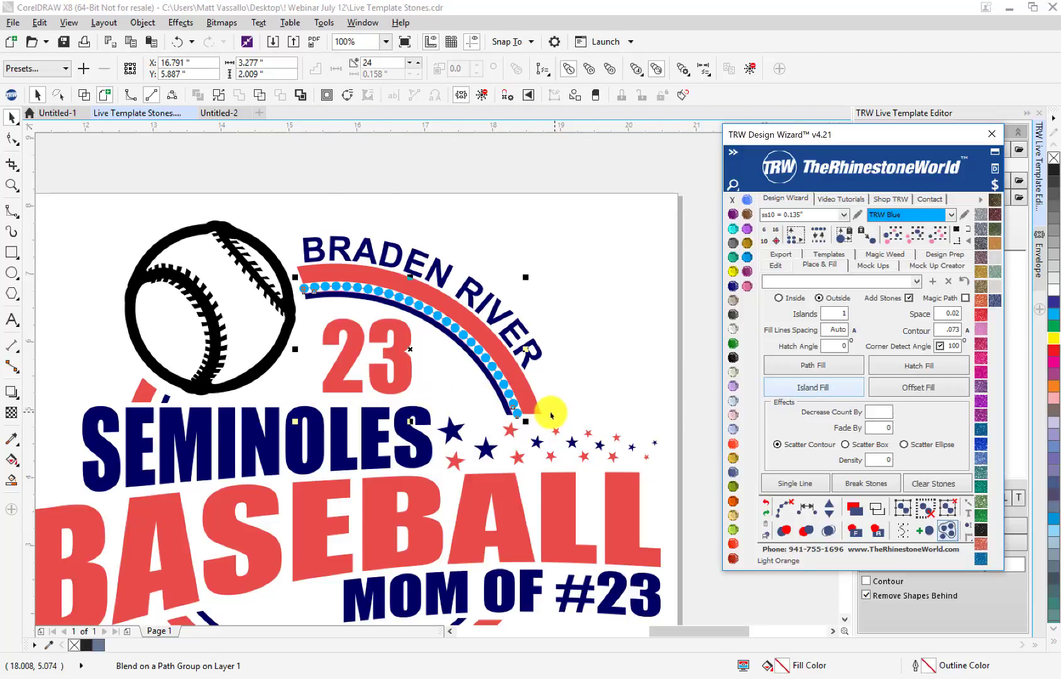
{"action": "scroll", "coordinate": [512, 415], "scroll_direction": "up", "scroll_amount": 2}
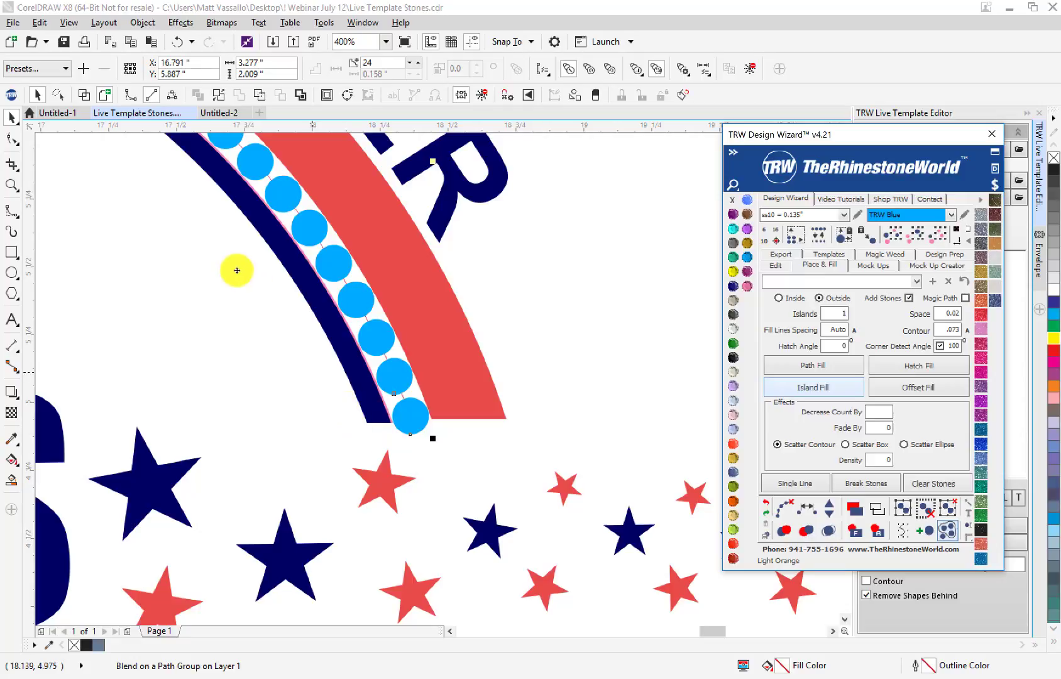
{"action": "scroll", "coordinate": [448, 432], "scroll_direction": "down", "scroll_amount": 2}
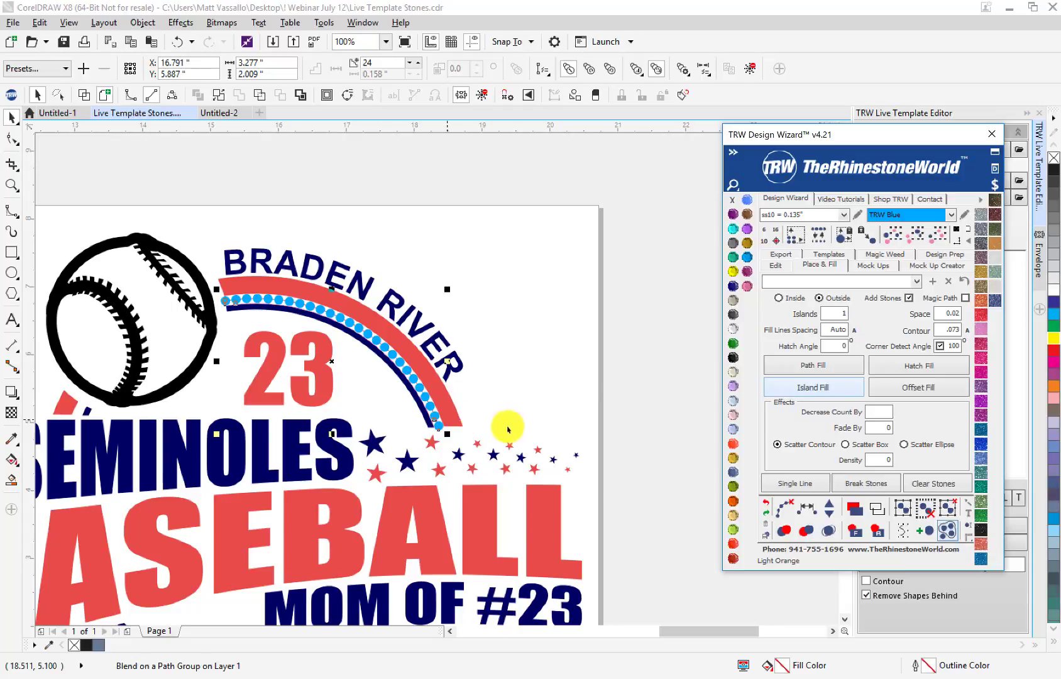
{"action": "left_click", "coordinate": [339, 353]}
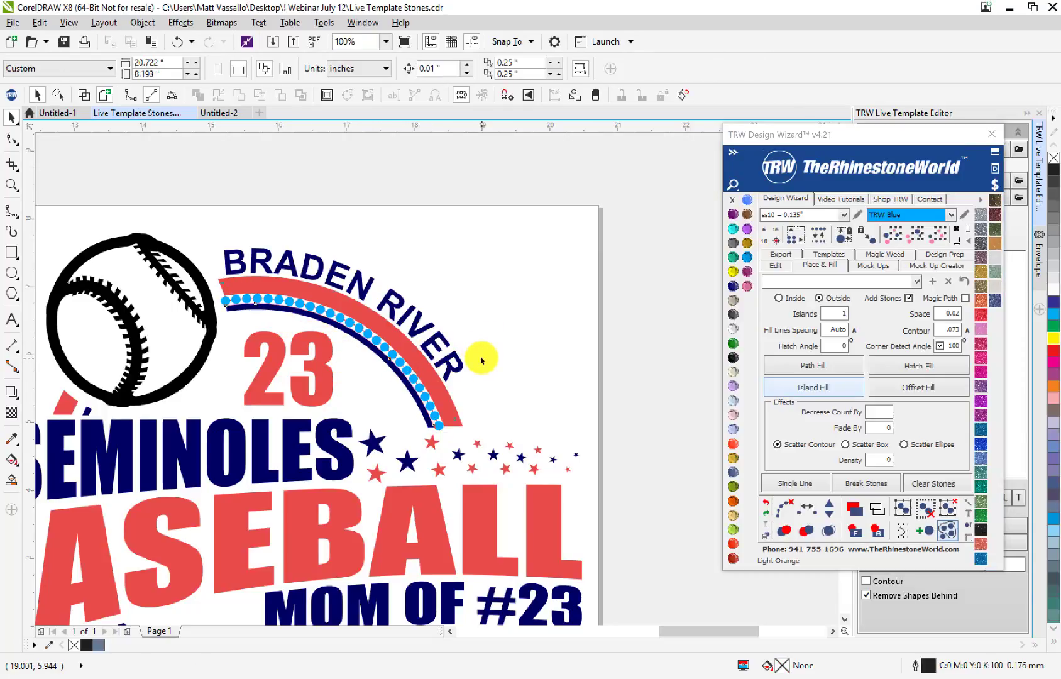
- Undo the stone row and move the open curve off the design, above and right of the BRADEN RIVER lettering
{"action": "left_click_drag", "start_coordinate": [390, 361], "coordinate": [506, 296]}
{"action": "double_click", "coordinate": [843, 315]}
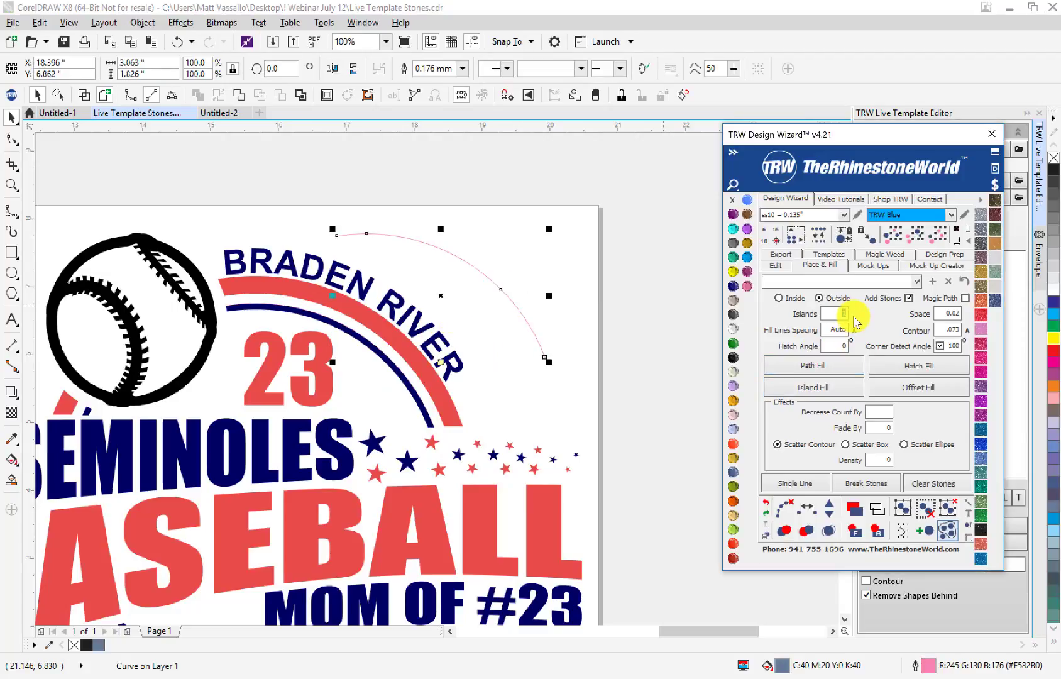
{"action": "left_click", "coordinate": [422, 420]}
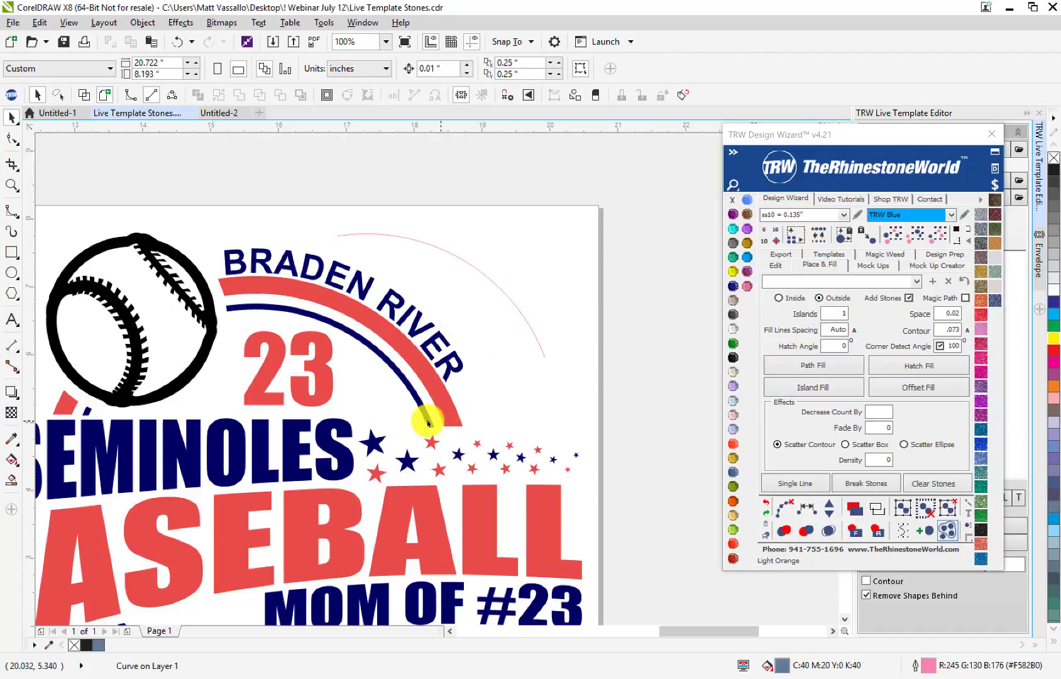
{"action": "left_click", "coordinate": [525, 318]}
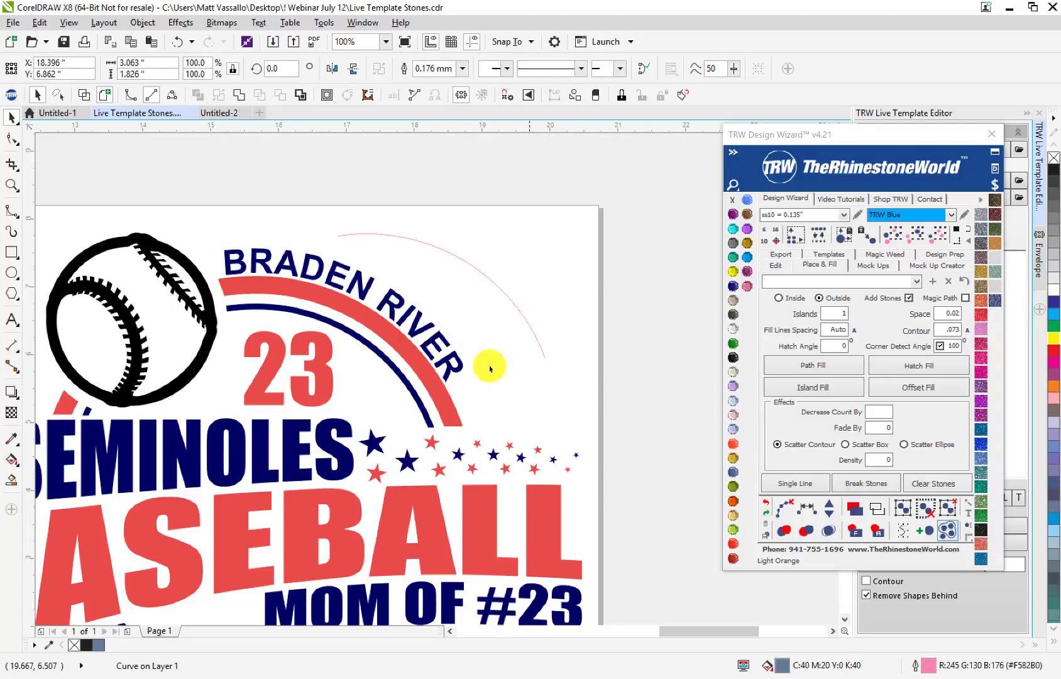
- Select the thin navy arc and scale it proportionally about its center to about 92.6%
{"action": "left_click", "coordinate": [417, 417]}
{"action": "left_click", "coordinate": [420, 406]}
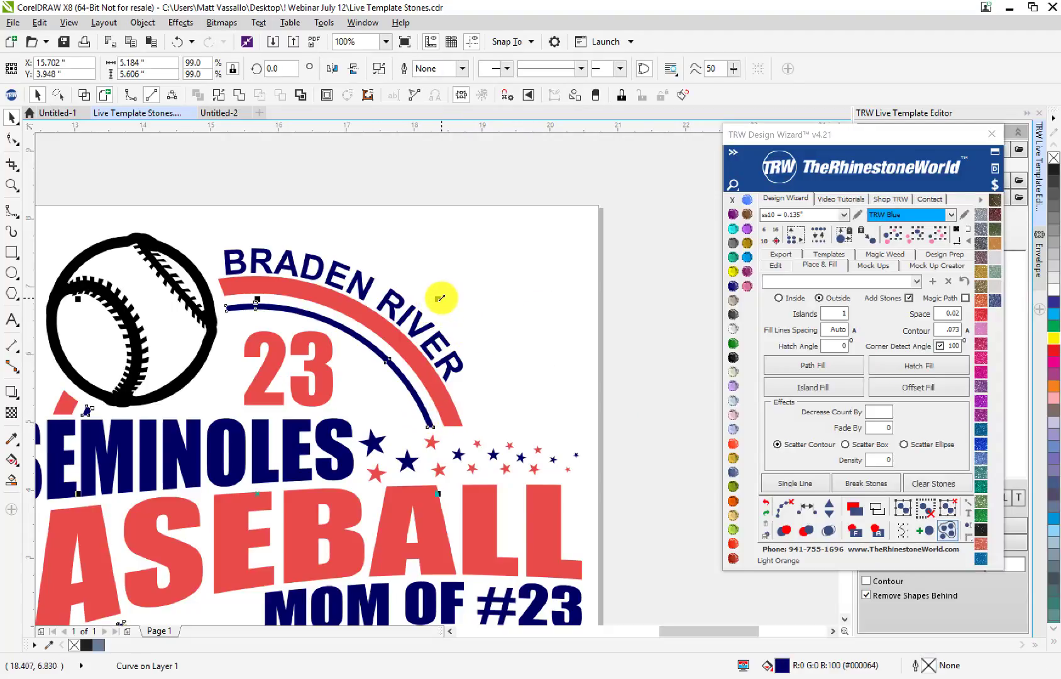
{"action": "mouse_move", "coordinate": [440, 297]}
{"action": "left_mouse_down"}
{"action": "mouse_move", "coordinate": [427, 315]}
{"action": "mouse_move", "coordinate": [433, 302]}
{"action": "left_mouse_up"}
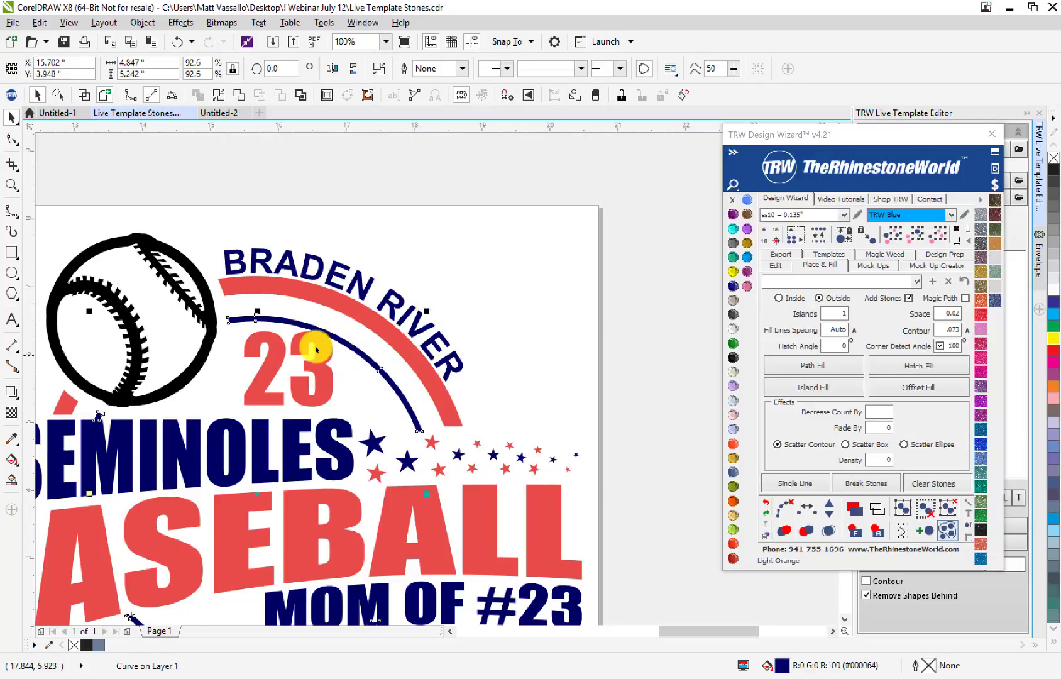
- Create a filled copy of the scaled thin navy arc with Smart Fill, using the blue-gray fill and 0.176 mm outline
{"action": "scroll", "coordinate": [318, 349], "scroll_direction": "up", "scroll_amount": 2}
{"action": "left_click_drag", "start_coordinate": [326, 353], "coordinate": [301, 363]}
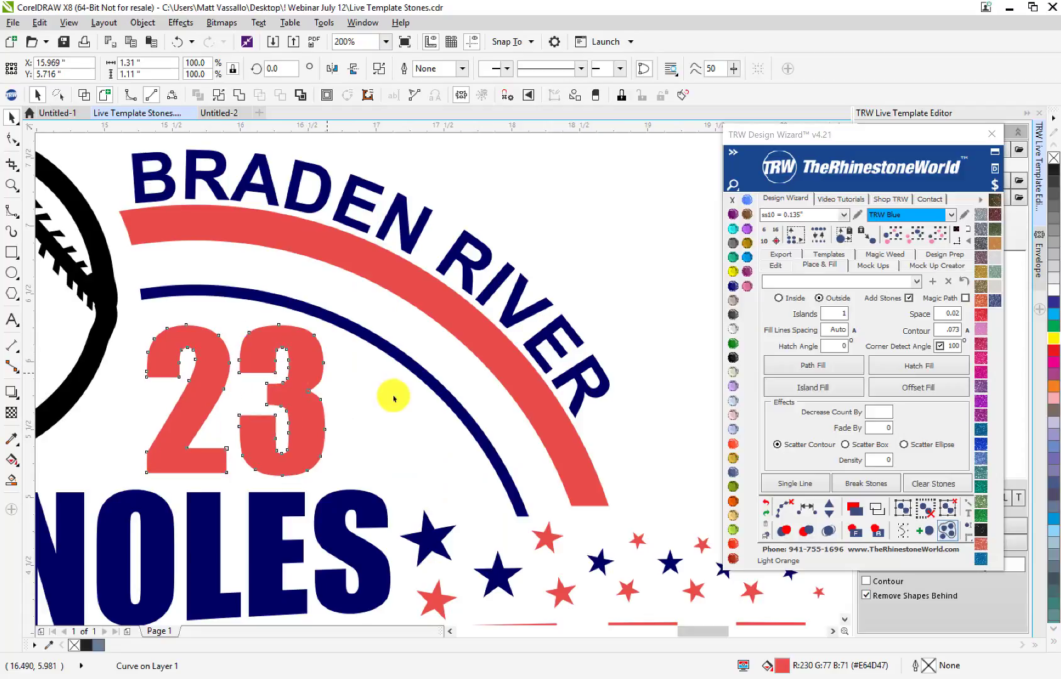
{"action": "left_click", "coordinate": [411, 367]}
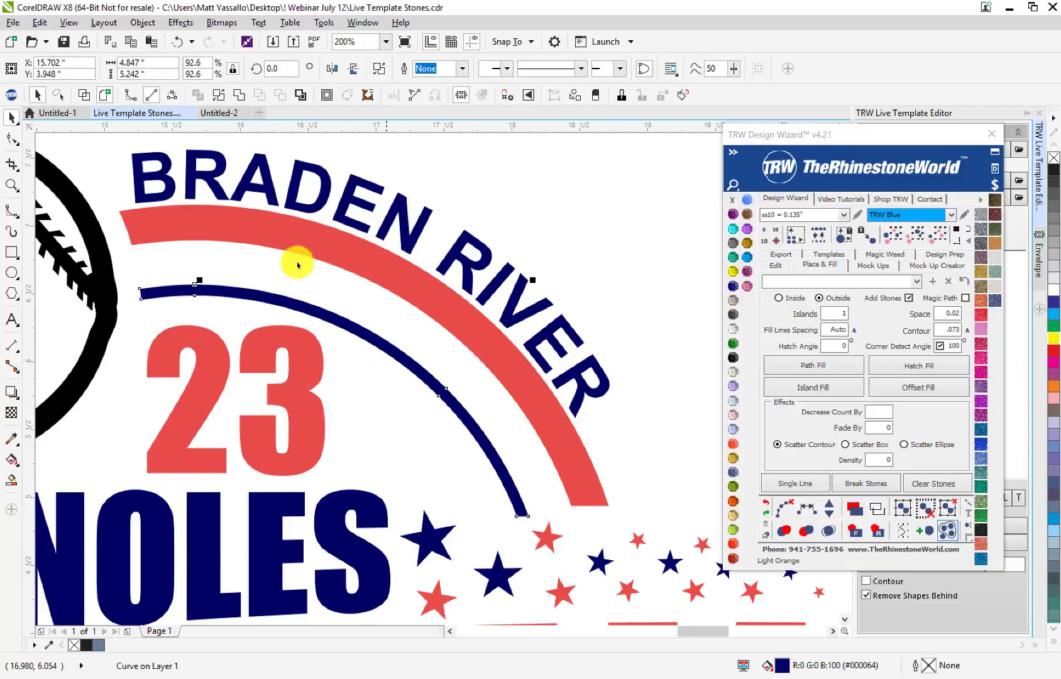
{"action": "left_click", "coordinate": [13, 483]}
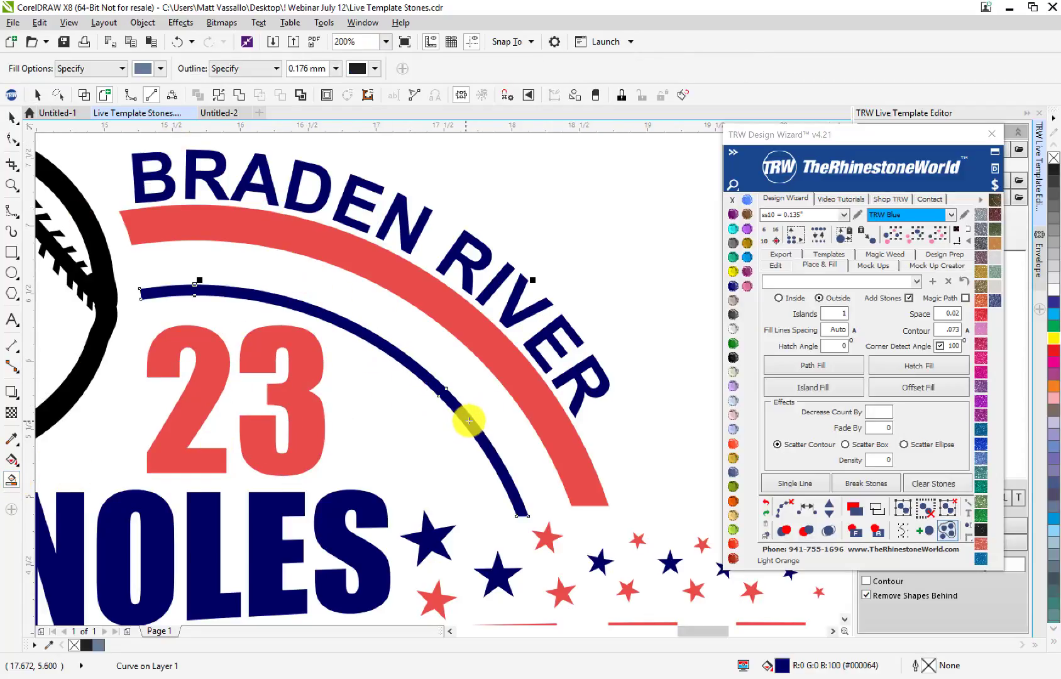
{"action": "left_click", "coordinate": [468, 418]}
{"action": "left_click", "coordinate": [12, 117]}
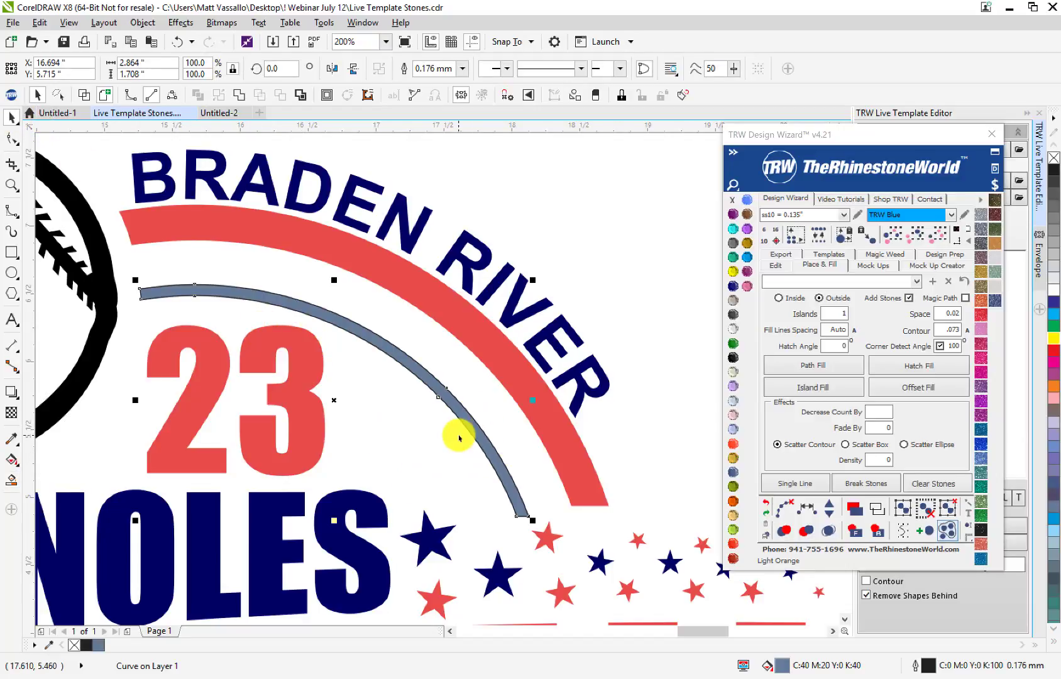
- Break the filled copy's outline apart at its lower outer corner node with the Shape tool, undoing the trial node moves
{"action": "scroll", "coordinate": [474, 440], "scroll_direction": "down", "scroll_amount": 1}
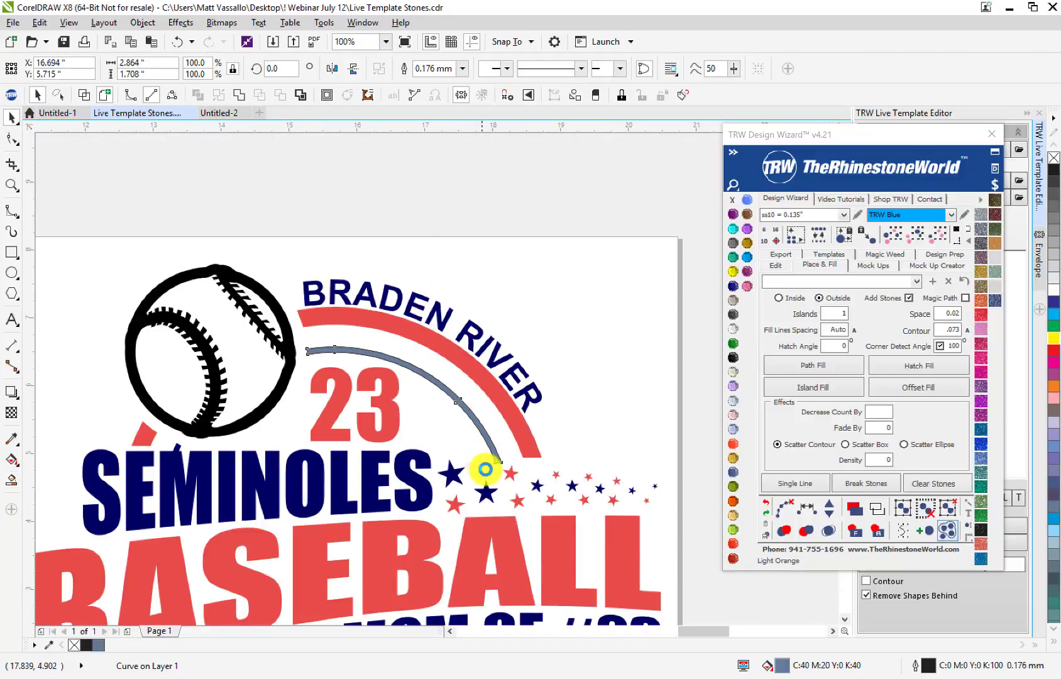
{"action": "scroll", "coordinate": [503, 459], "scroll_direction": "up", "scroll_amount": 2}
{"action": "key", "text": "F10"}
{"action": "scroll", "coordinate": [566, 440], "scroll_direction": "up", "scroll_amount": 2}
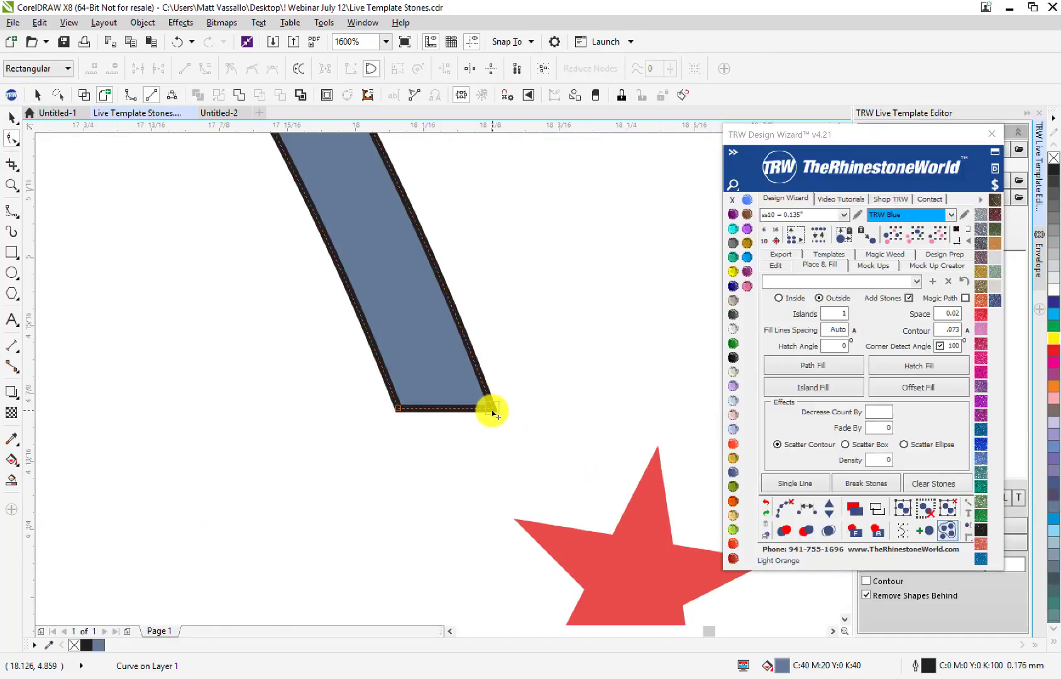
{"action": "left_click_drag", "start_coordinate": [492, 410], "coordinate": [575, 462]}
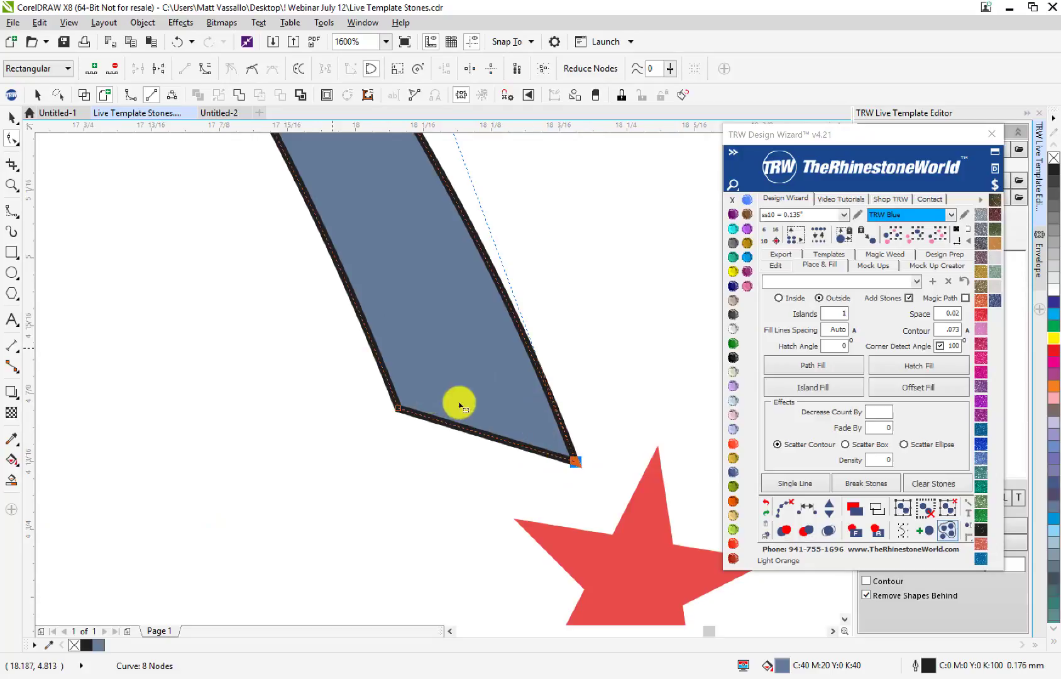
{"action": "key", "text": "ctrl+z"}
{"action": "left_click_drag", "start_coordinate": [487, 409], "coordinate": [568, 317]}
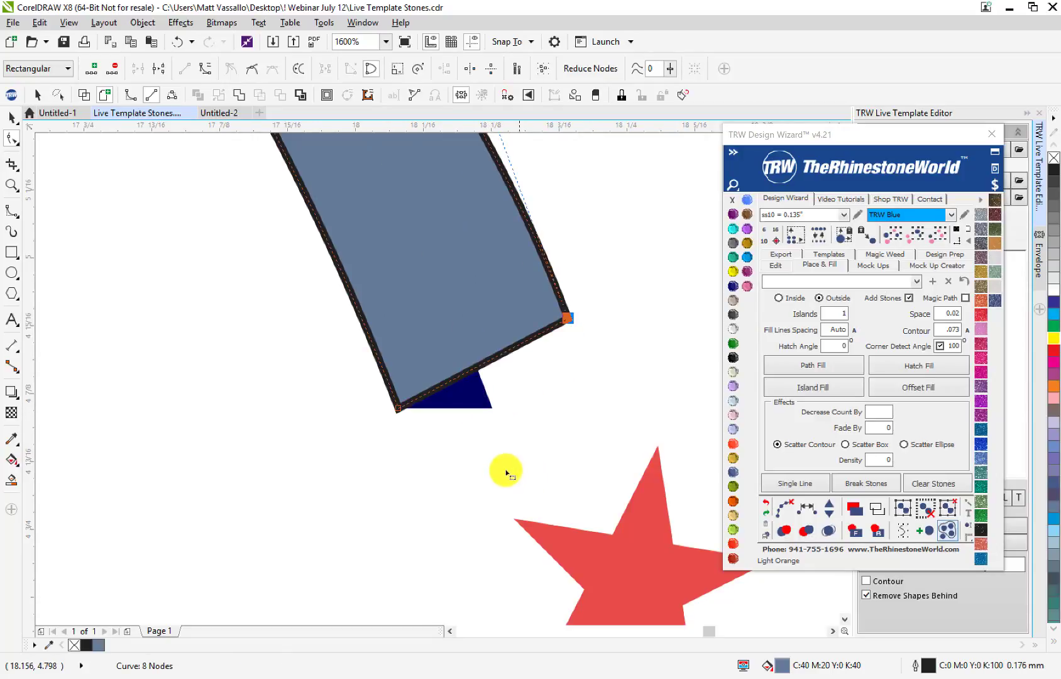
{"action": "key", "text": "ctrl+z"}
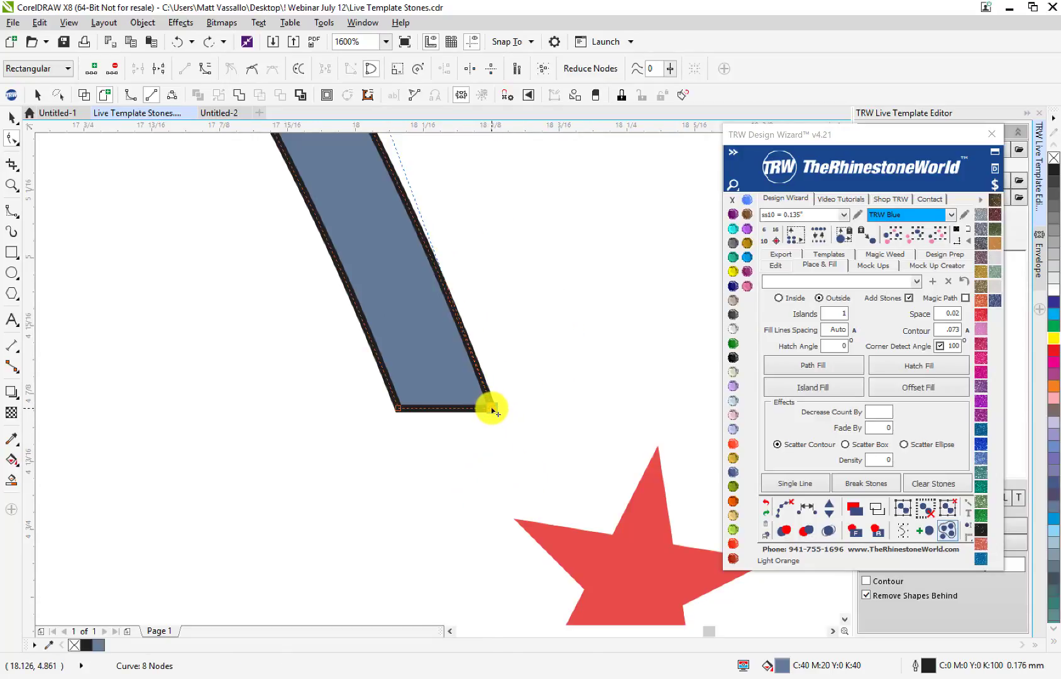
{"action": "right_click", "coordinate": [493, 409]}
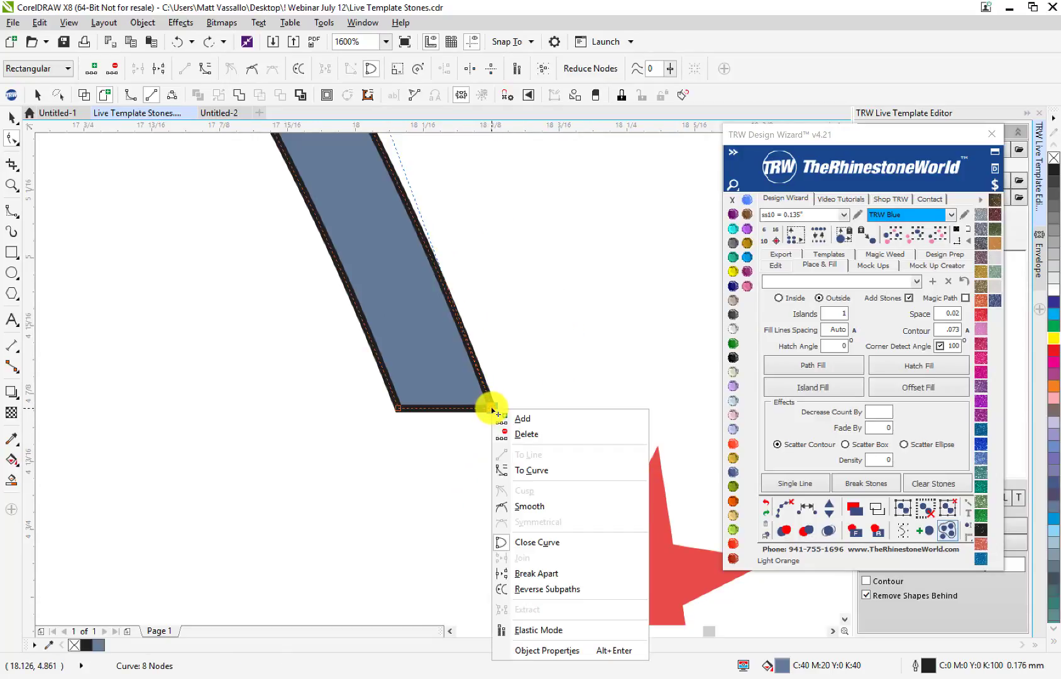
{"action": "left_click", "coordinate": [545, 574]}
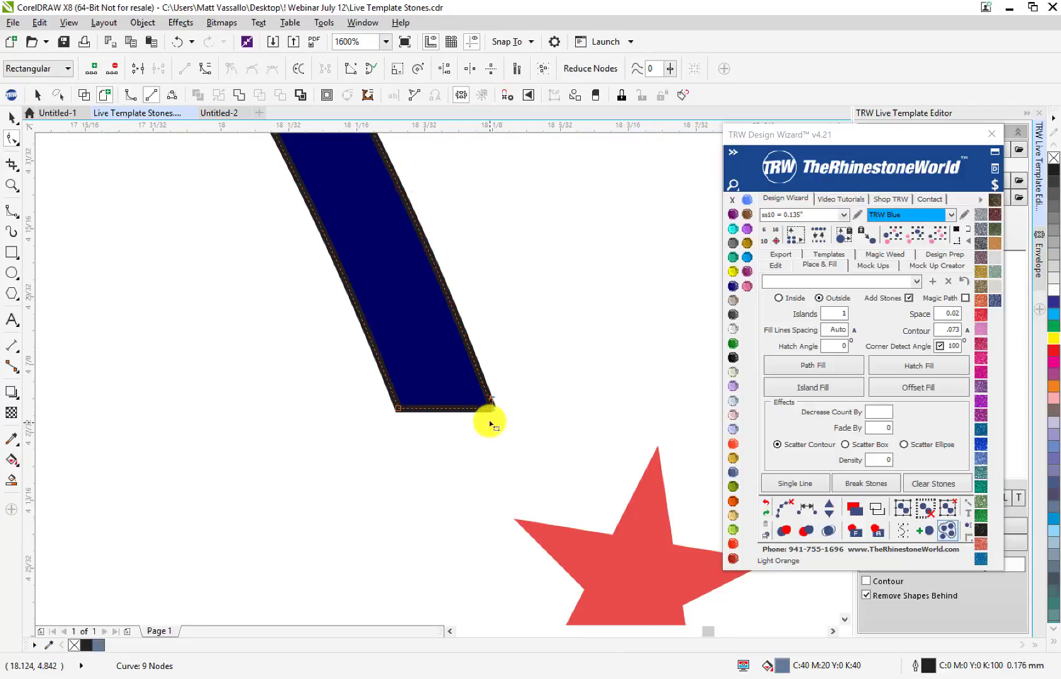
- Pull the two separated end nodes away from each other at the arc's lower end, and undo both moves
{"action": "scroll", "coordinate": [490, 415], "scroll_direction": "up", "scroll_amount": 1}
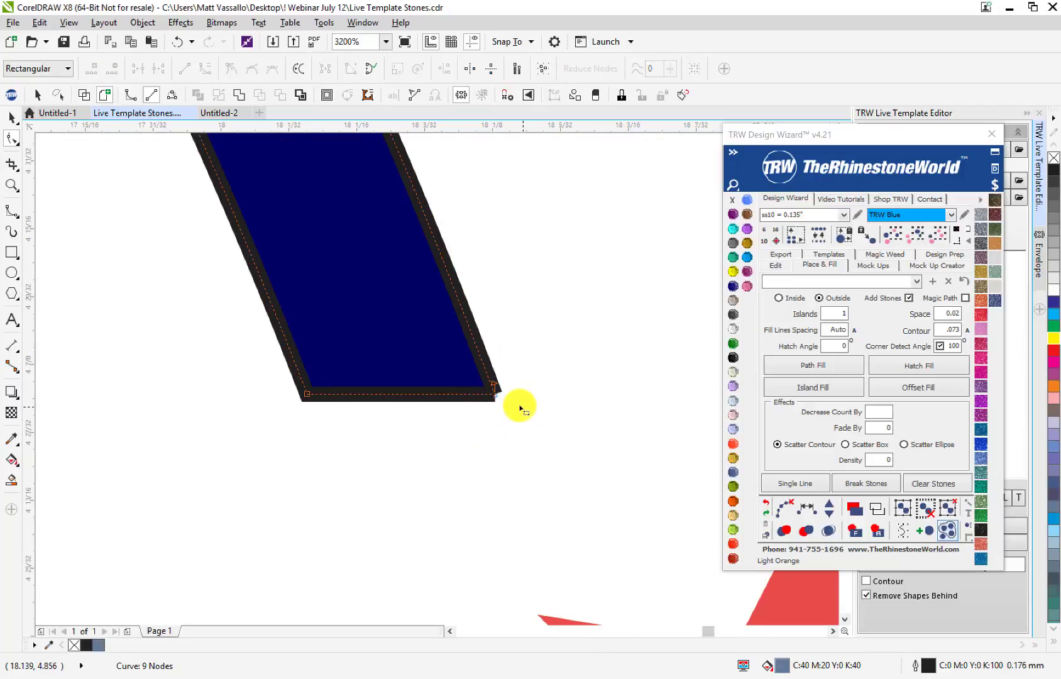
{"action": "left_click_drag", "start_coordinate": [494, 386], "coordinate": [415, 454]}
{"action": "left_click_drag", "start_coordinate": [536, 365], "coordinate": [576, 328]}
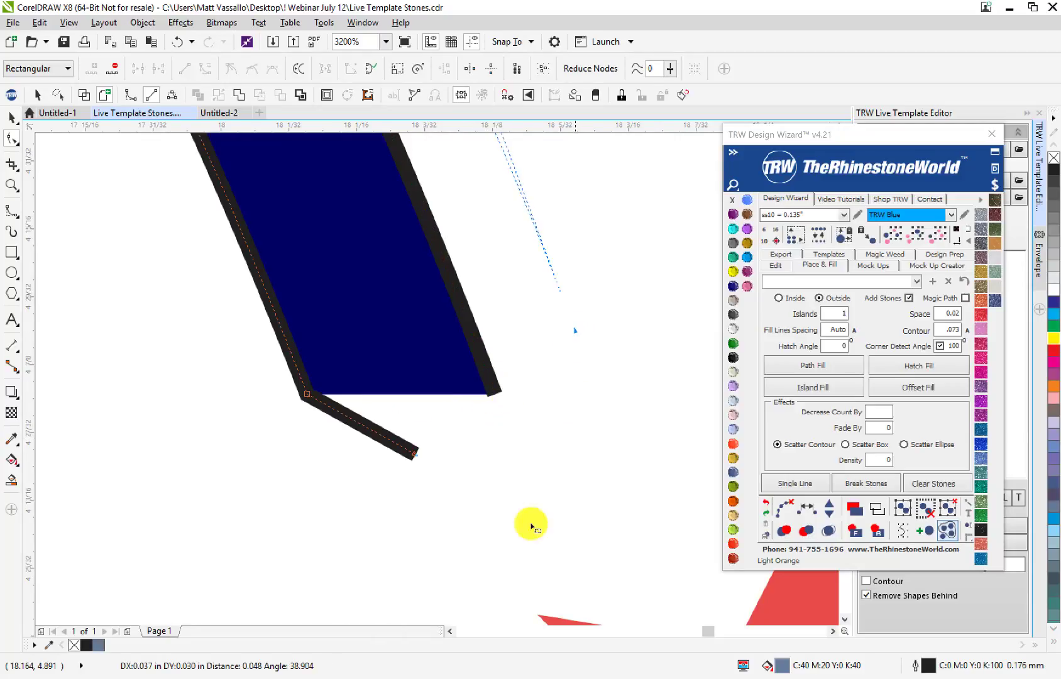
{"action": "key", "text": "ctrl+z"}
{"action": "key", "text": "ctrl+z"}
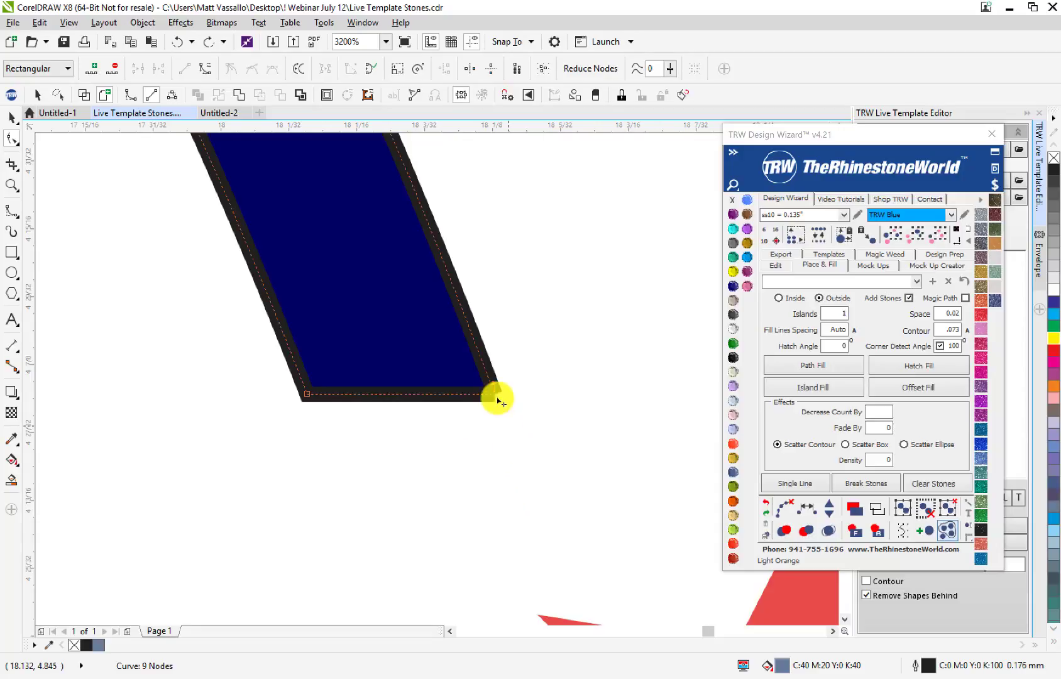
- Delete the loose end node to remove the outline's bottom edge, and undo the stray node changes on the navy arc
{"action": "left_click", "coordinate": [496, 389]}
{"action": "key", "text": "Delete"}
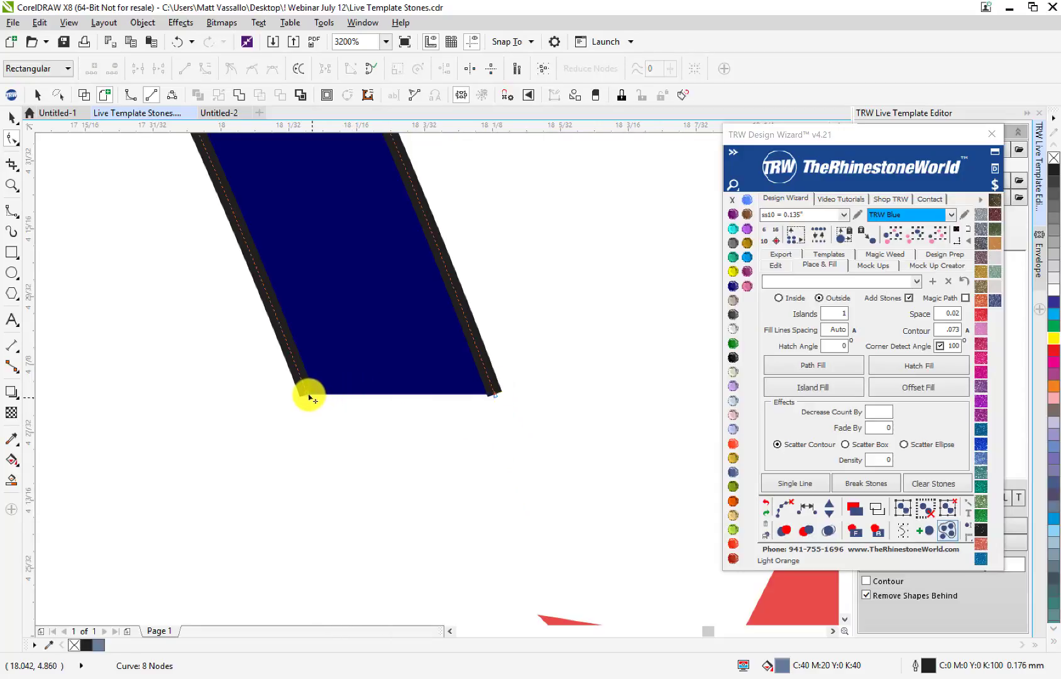
{"action": "scroll", "coordinate": [474, 477], "scroll_direction": "down", "scroll_amount": 2}
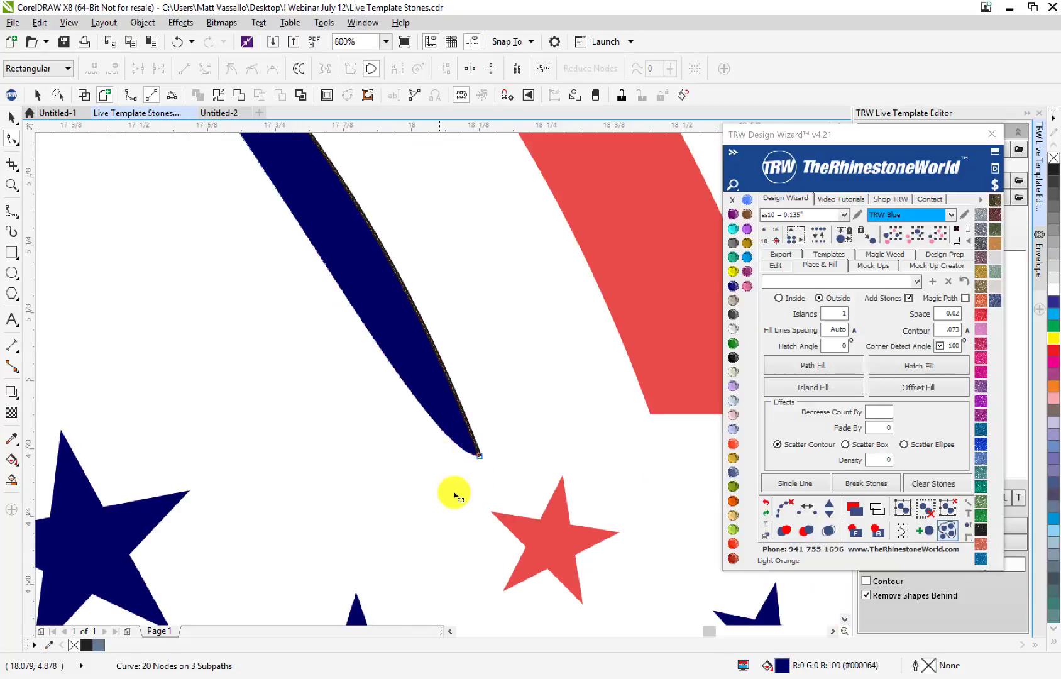
{"action": "key", "text": "ctrl+z"}
{"action": "scroll", "coordinate": [471, 485], "scroll_direction": "down", "scroll_amount": 1}
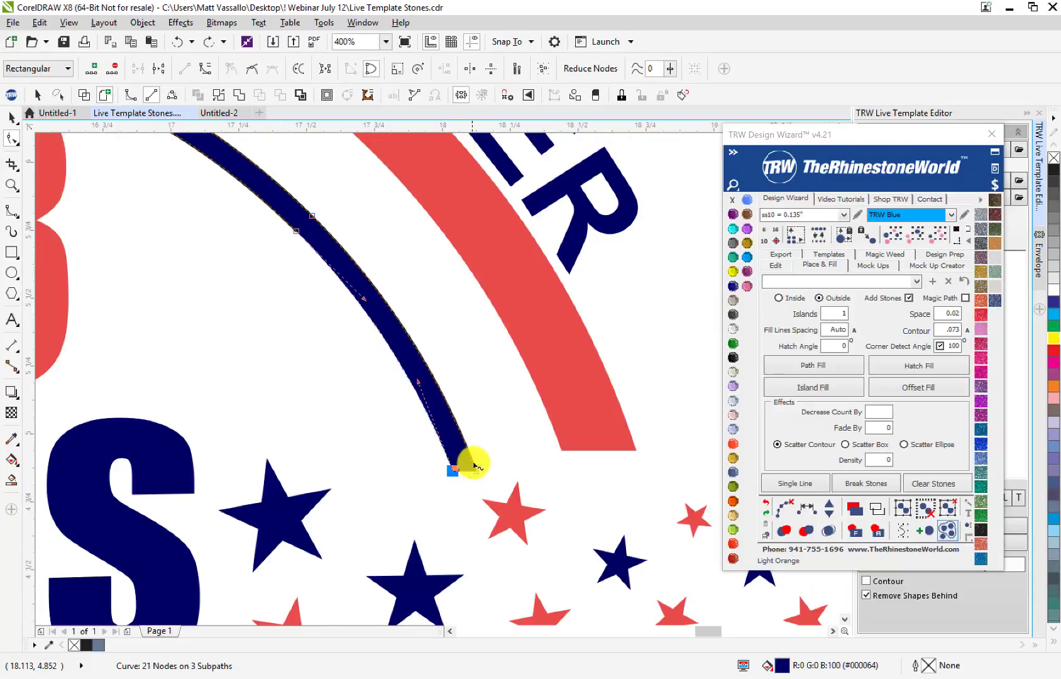
{"action": "scroll", "coordinate": [475, 468], "scroll_direction": "up", "scroll_amount": 2}
{"action": "key", "text": "ctrl+z"}
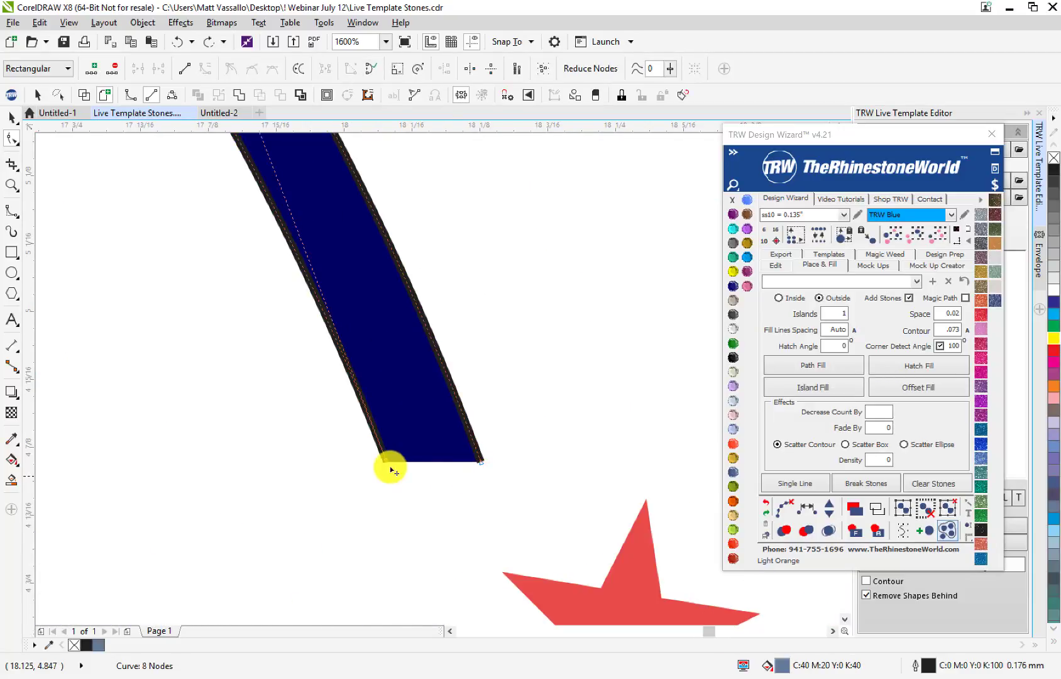
- Delete the inner edge's lower end node and middle node from the open outline
{"action": "left_click_drag", "start_coordinate": [385, 459], "coordinate": [330, 475]}
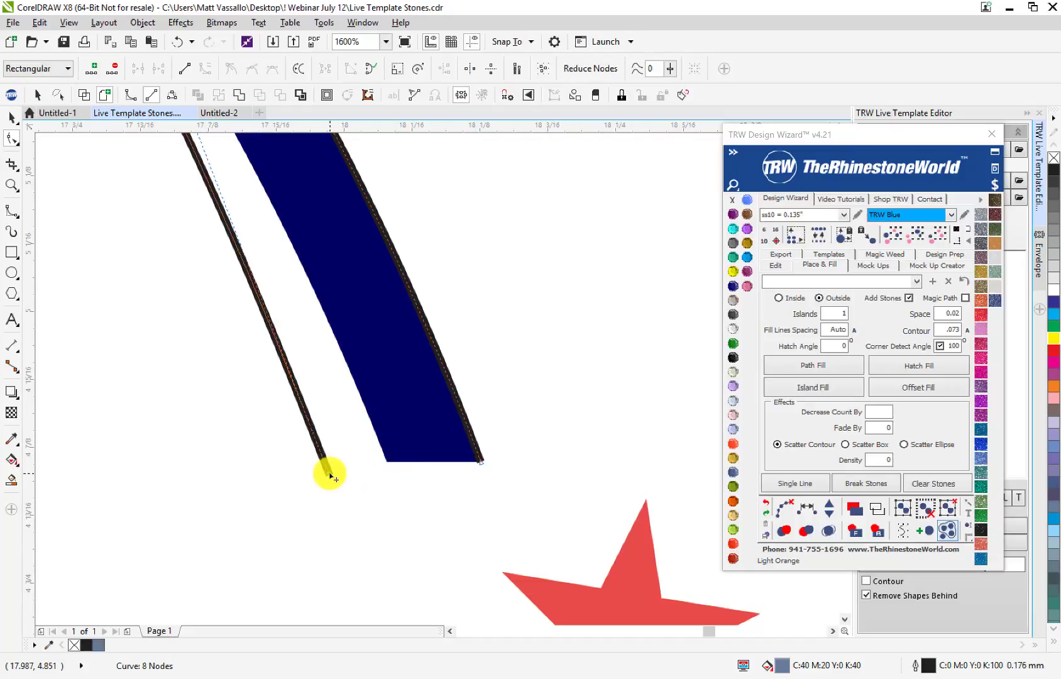
{"action": "key", "text": "Delete"}
{"action": "scroll", "coordinate": [432, 501], "scroll_direction": "down", "scroll_amount": 2}
{"action": "scroll", "coordinate": [225, 230], "scroll_direction": "up", "scroll_amount": 2}
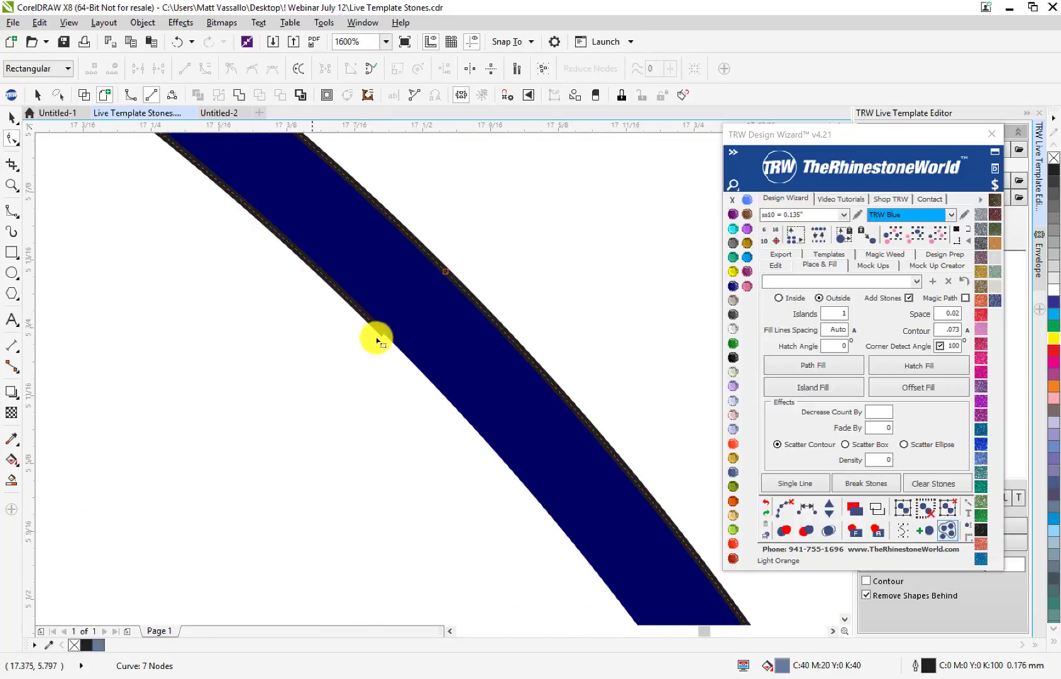
{"action": "key", "text": "Delete"}
- Delete the inner edge's remaining nodes near the arc's upper end, leaving only the outer edge as an open curve
{"action": "scroll", "coordinate": [465, 428], "scroll_direction": "down", "scroll_amount": 8}
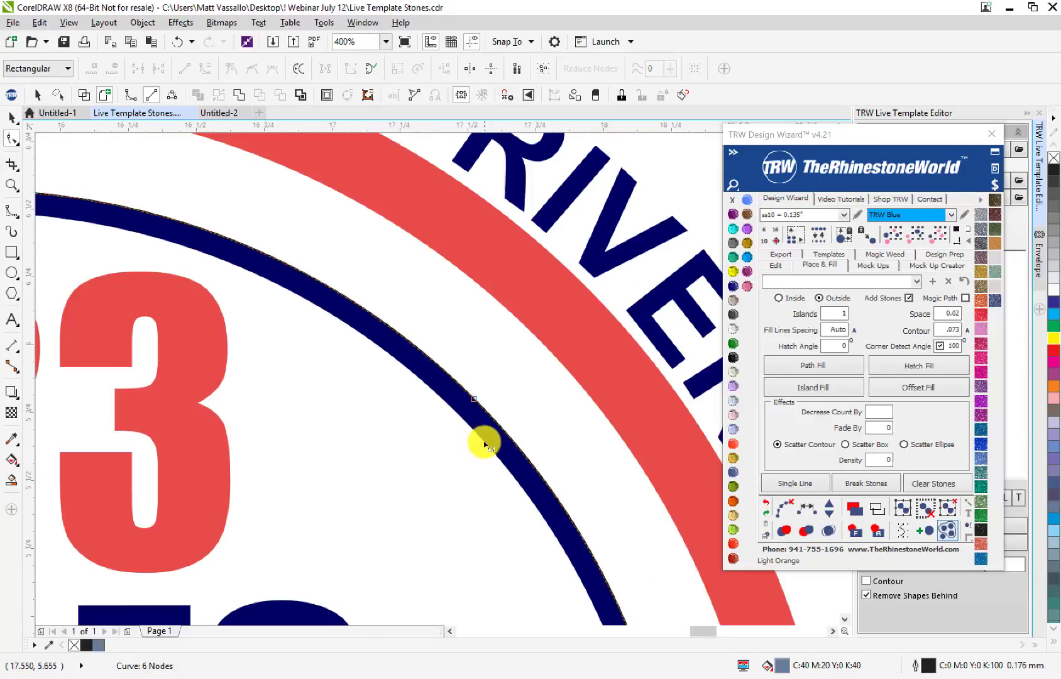
{"action": "scroll", "coordinate": [314, 371], "scroll_direction": "up", "scroll_amount": 2}
{"action": "scroll", "coordinate": [293, 360], "scroll_direction": "up", "scroll_amount": 2}
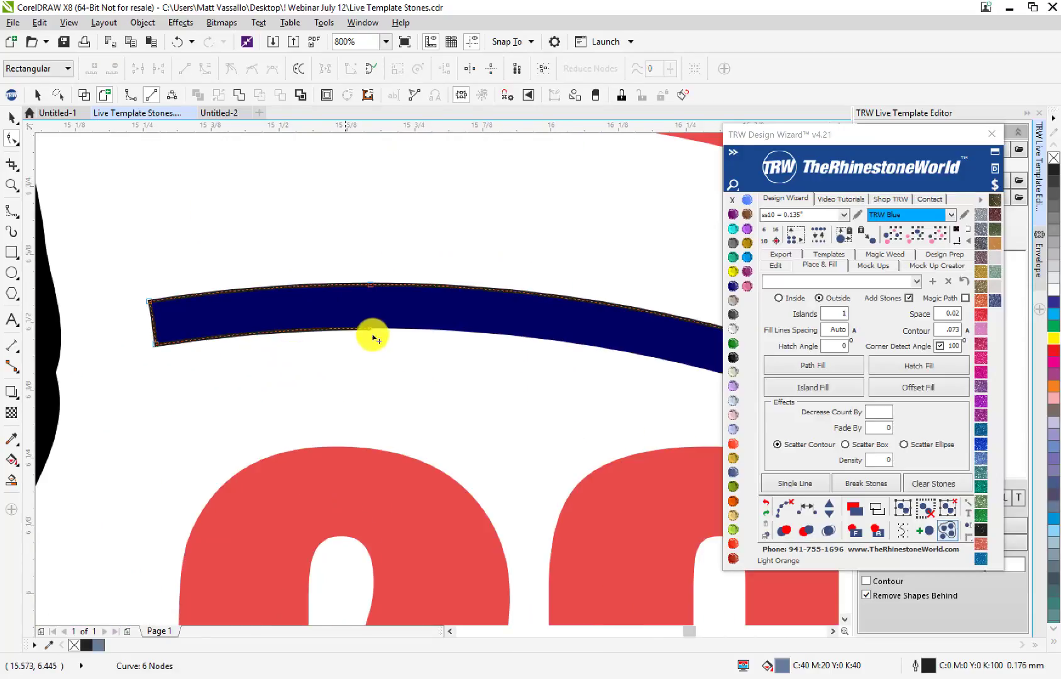
{"action": "left_click", "coordinate": [371, 331]}
{"action": "key", "text": "Delete"}
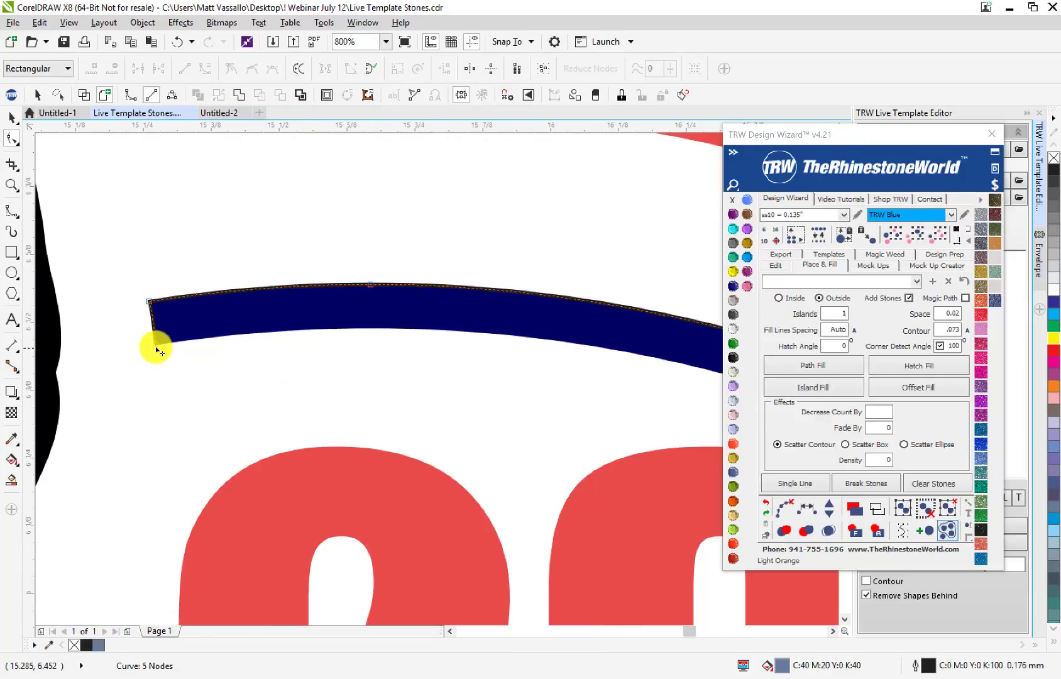
{"action": "left_click", "coordinate": [156, 345]}
{"action": "key", "text": "Delete"}
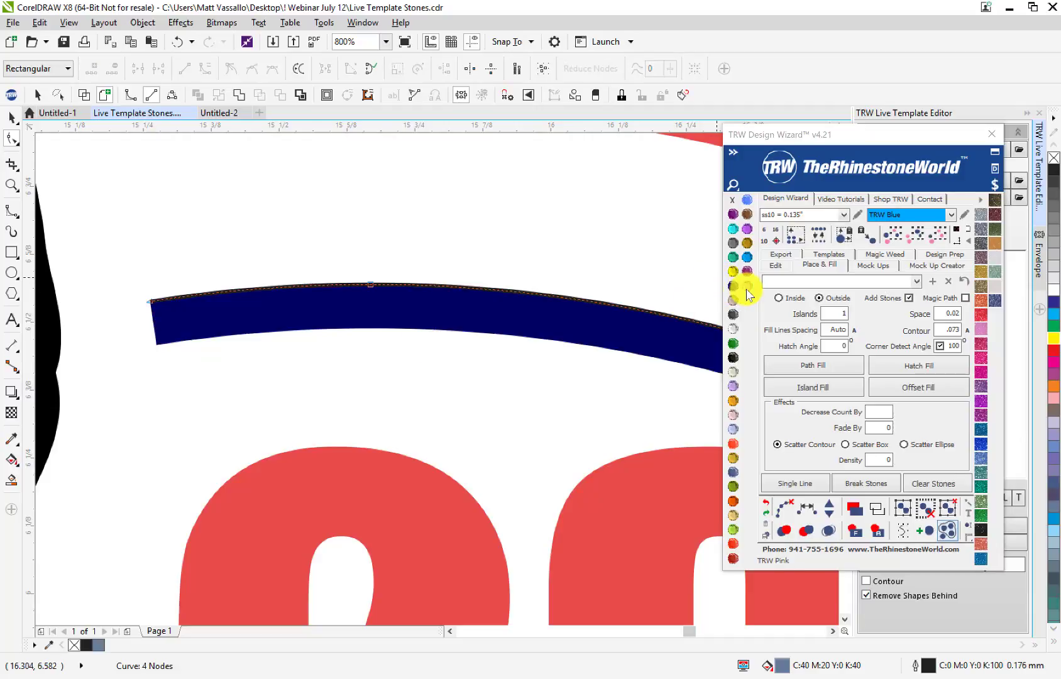
- Set the open curve's outline color to TRW Pink and deselect the curve
{"action": "left_click", "coordinate": [745, 286]}
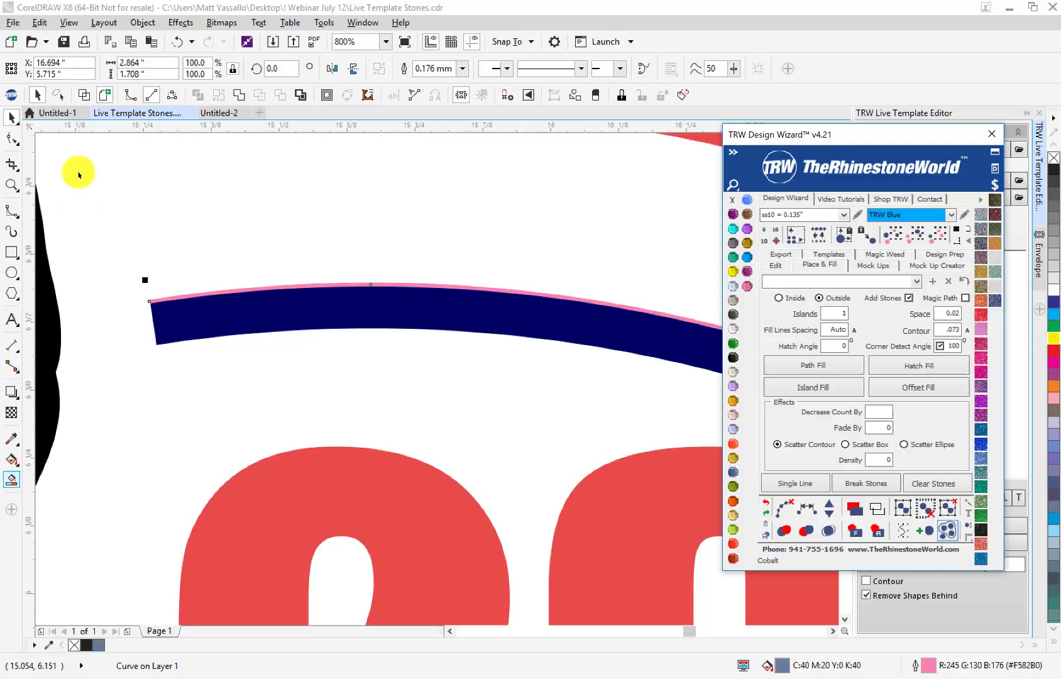
{"action": "left_click", "coordinate": [12, 118]}
{"action": "left_click", "coordinate": [198, 270]}
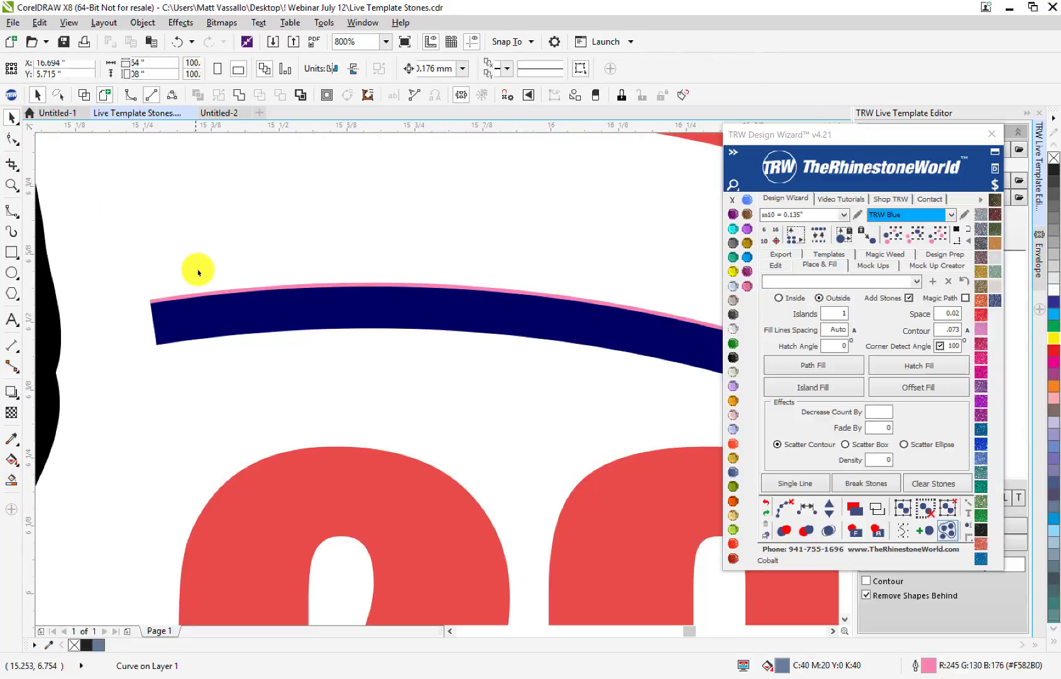
- Place an outside Offset Fill of ss10 TRW Blue stones with 2 islands along the pink open curve
{"action": "left_click", "coordinate": [213, 292]}
{"action": "scroll", "coordinate": [171, 317], "scroll_direction": "down", "scroll_amount": 2}
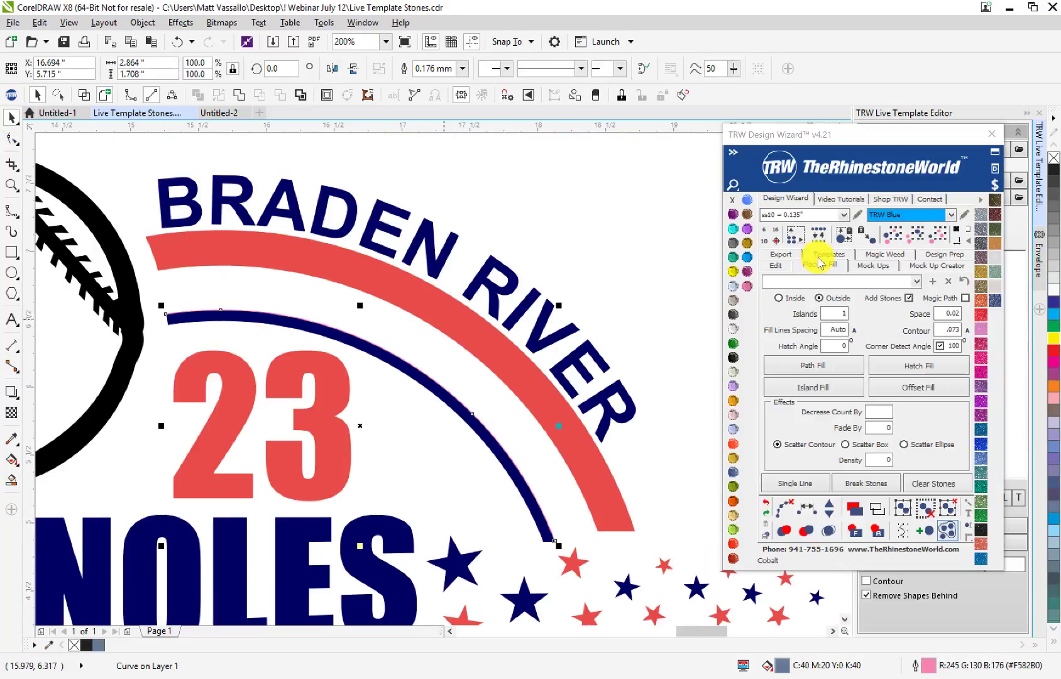
{"action": "left_click", "coordinate": [841, 319]}
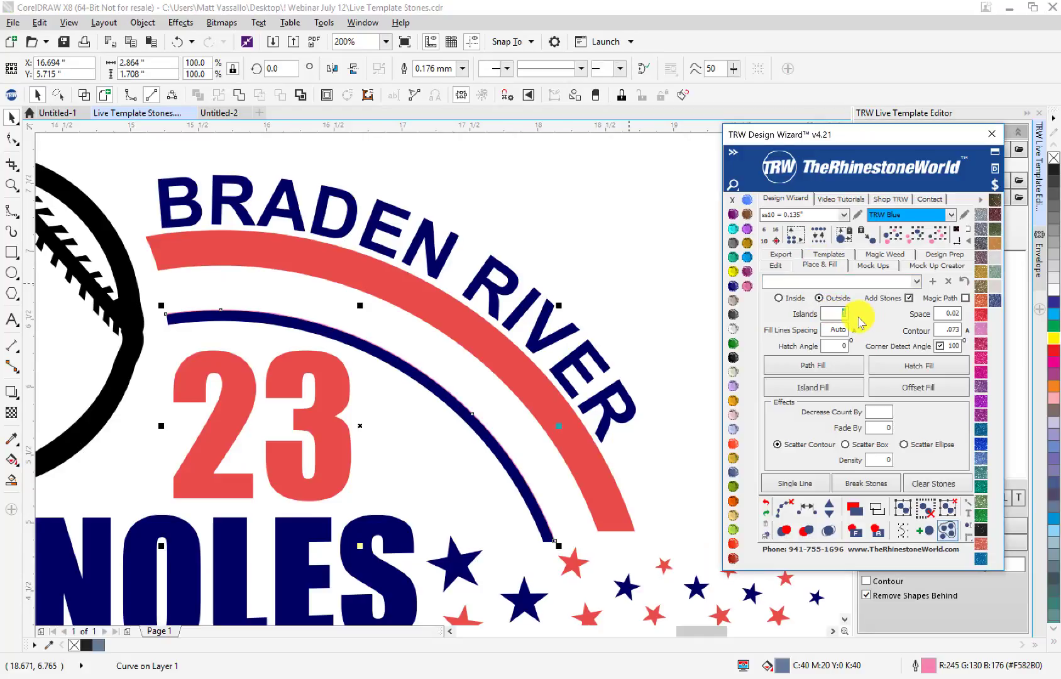
{"action": "type", "text": "2"}
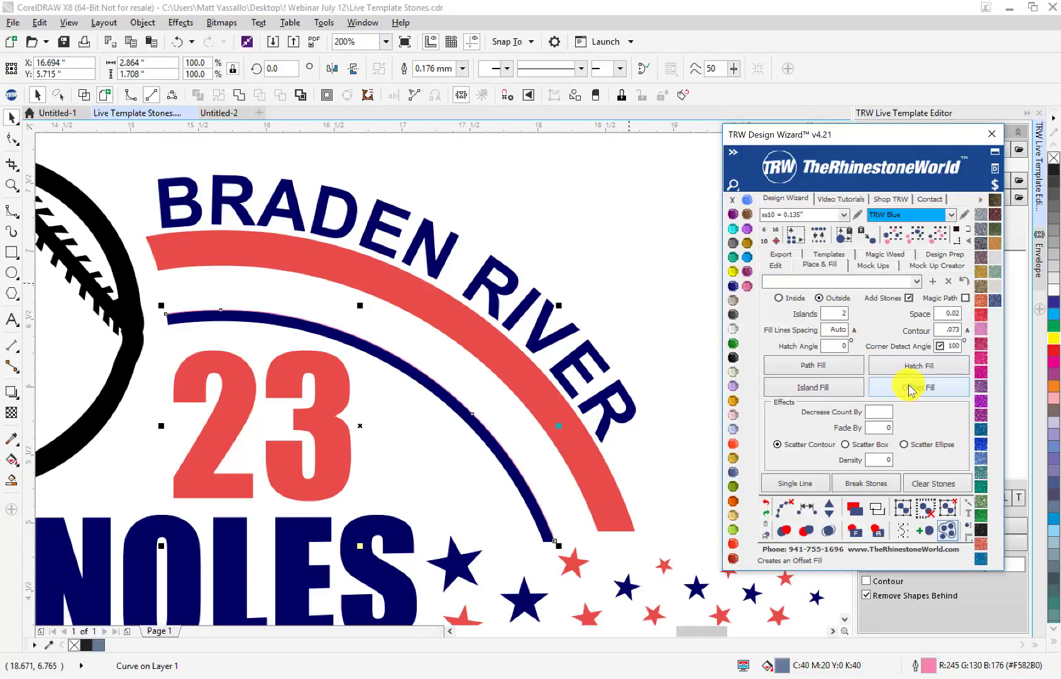
{"action": "left_click", "coordinate": [913, 387]}
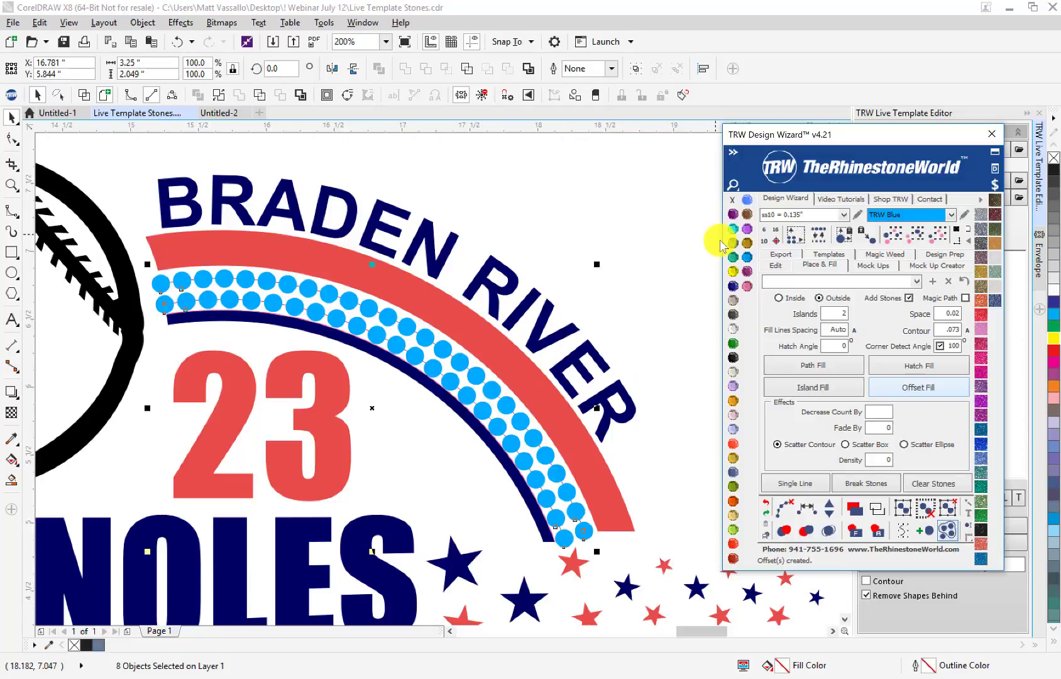
- Move the inner row of stones off the arcs, above and right of the BRADEN RIVER lettering
{"action": "left_click", "coordinate": [382, 439]}
{"action": "scroll", "coordinate": [335, 356], "scroll_direction": "down", "scroll_amount": 1}
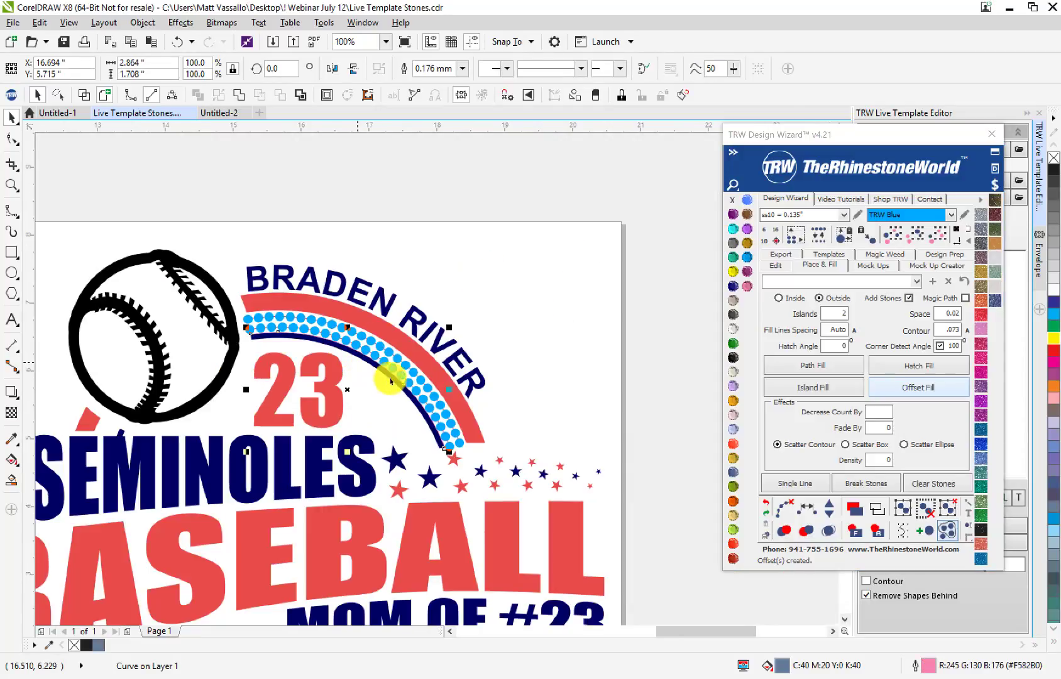
{"action": "left_click", "coordinate": [400, 382]}
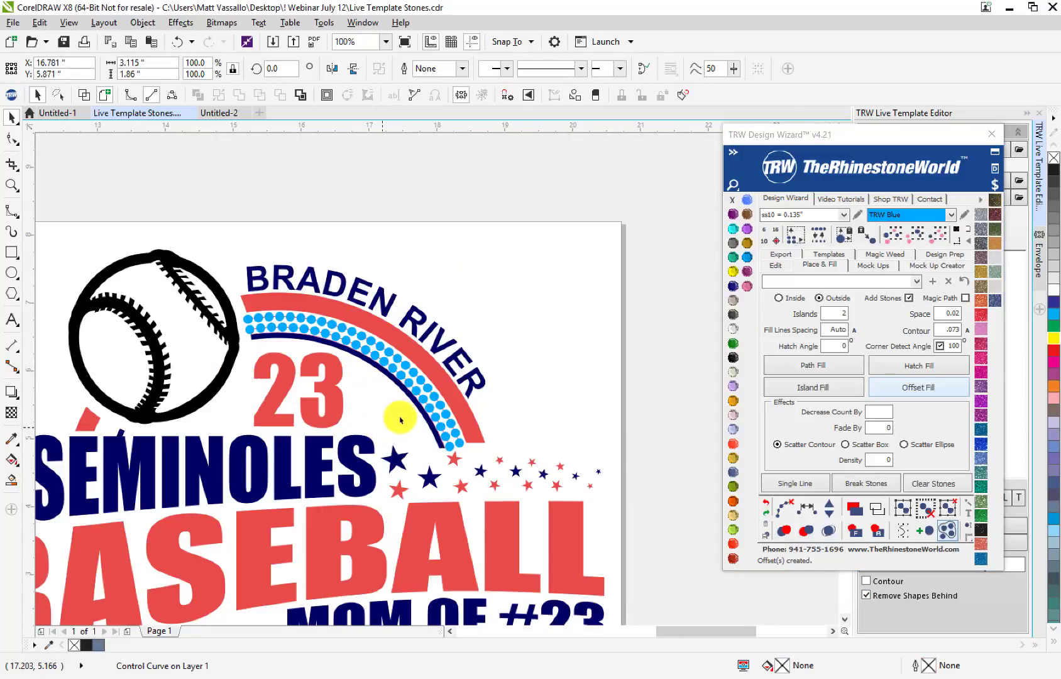
{"action": "left_click_drag", "start_coordinate": [395, 416], "coordinate": [502, 329]}
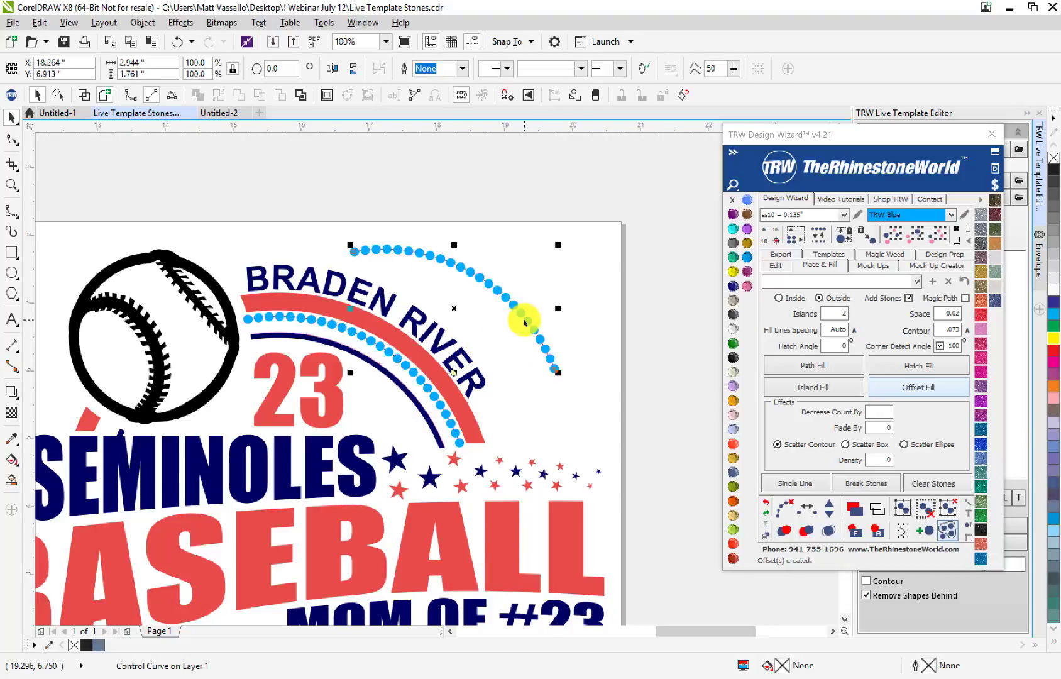
- Delete both rows of blue stones, including the end stones of the moved row above BRADEN RIVER
{"action": "left_click", "coordinate": [453, 410]}
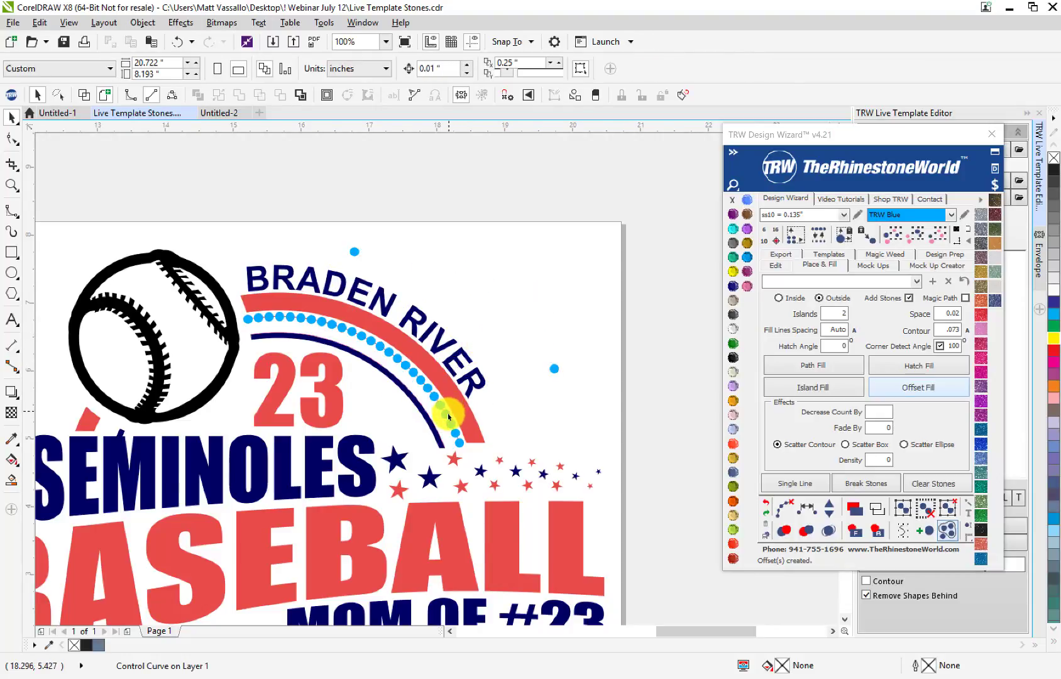
{"action": "key", "text": "Delete"}
{"action": "left_click", "coordinate": [555, 369]}
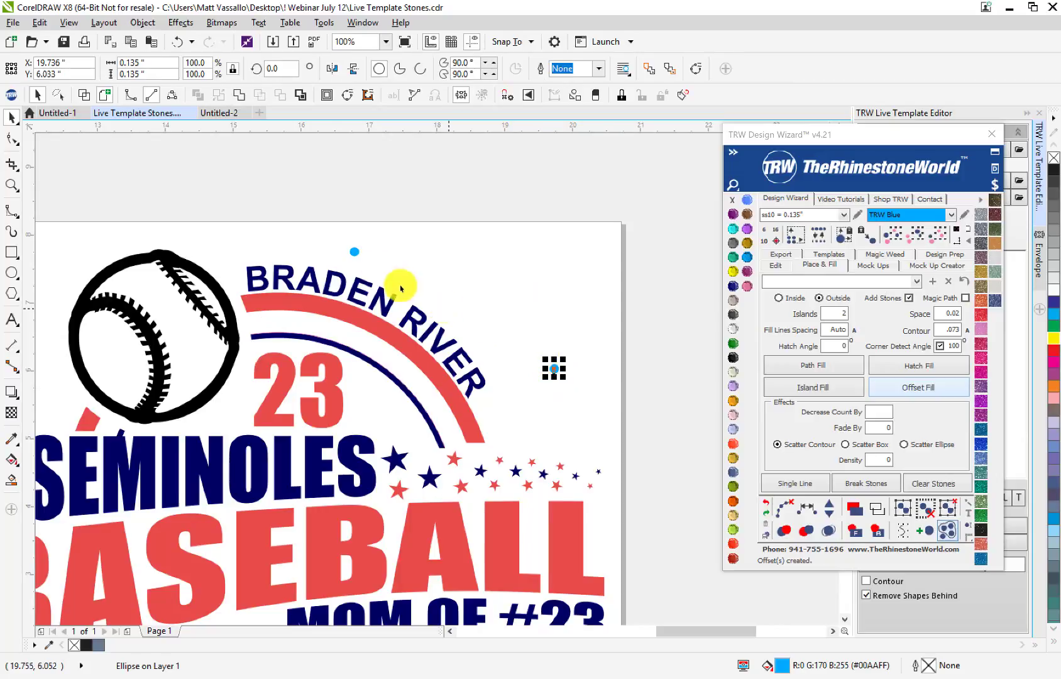
{"action": "key", "text": "Delete"}
{"action": "left_click", "coordinate": [356, 253]}
{"action": "key", "text": "Delete"}
- Try an outside Island Fill of ss10 TRW Blue stones with 2 islands on the pink open curve, and undo it
{"action": "left_click", "coordinate": [376, 362]}
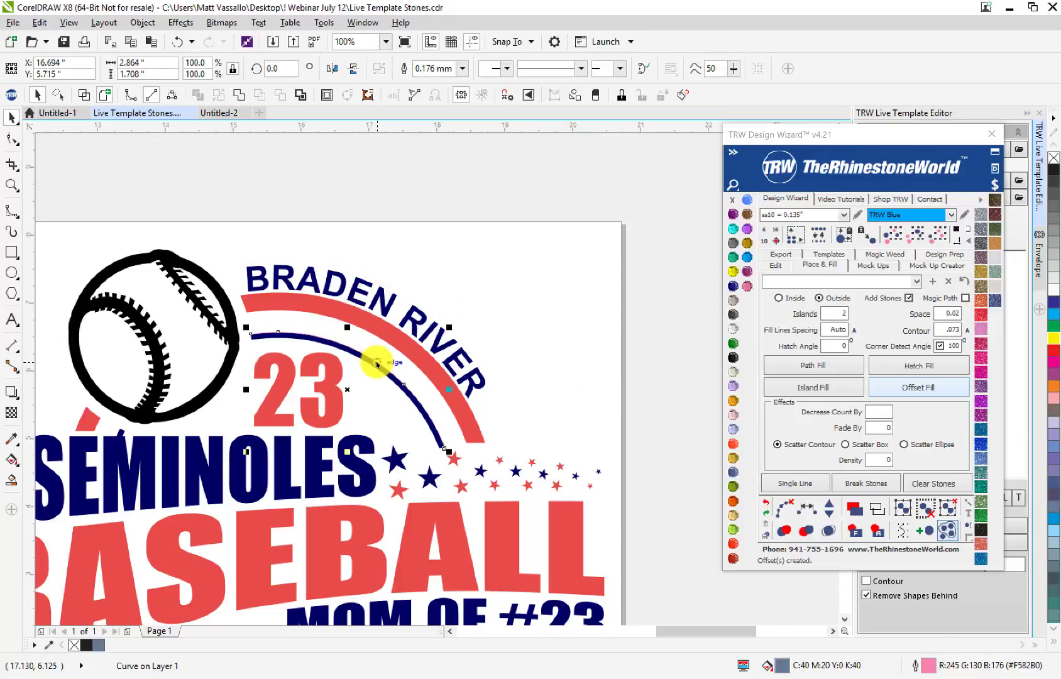
{"action": "scroll", "coordinate": [376, 362], "scroll_direction": "up", "scroll_amount": 2}
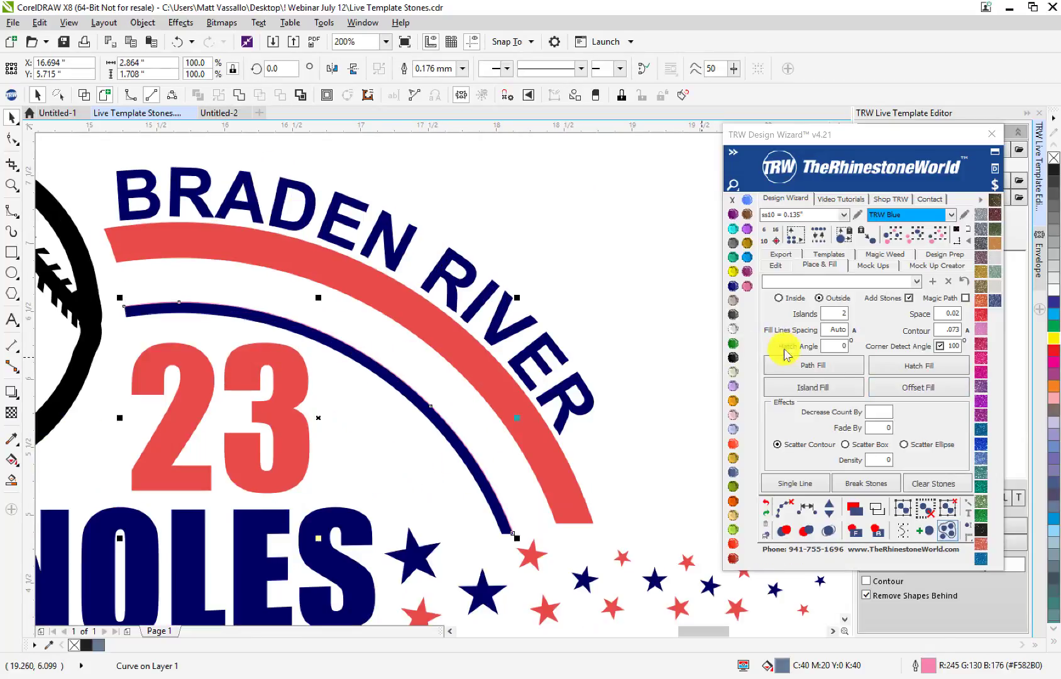
{"action": "left_click", "coordinate": [809, 393]}
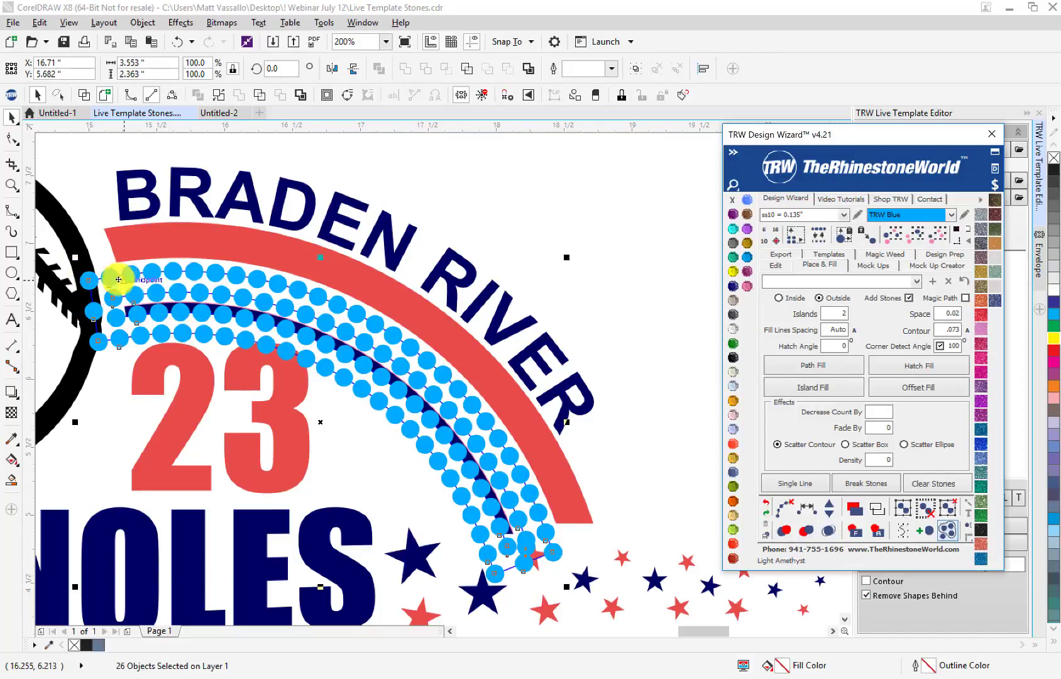
{"action": "left_click", "coordinate": [626, 234]}
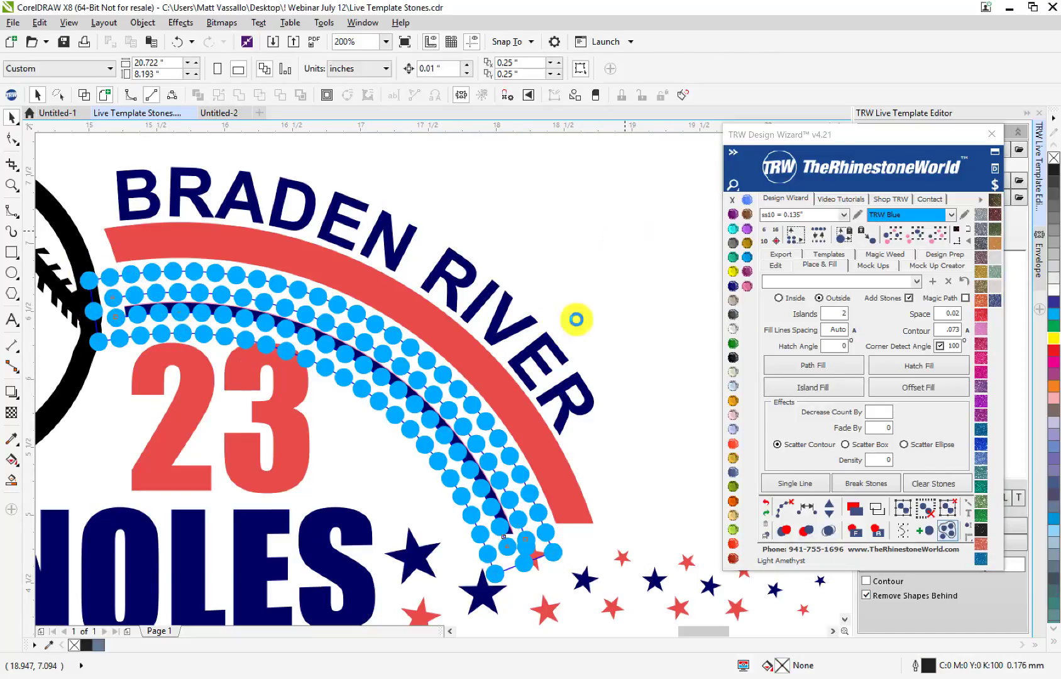
{"action": "key", "text": "ctrl+z"}
- Try an outside Offset Fill of ss10 TRW Blue stones with 2 islands on the pink open curve, and undo it
{"action": "left_click", "coordinate": [454, 442]}
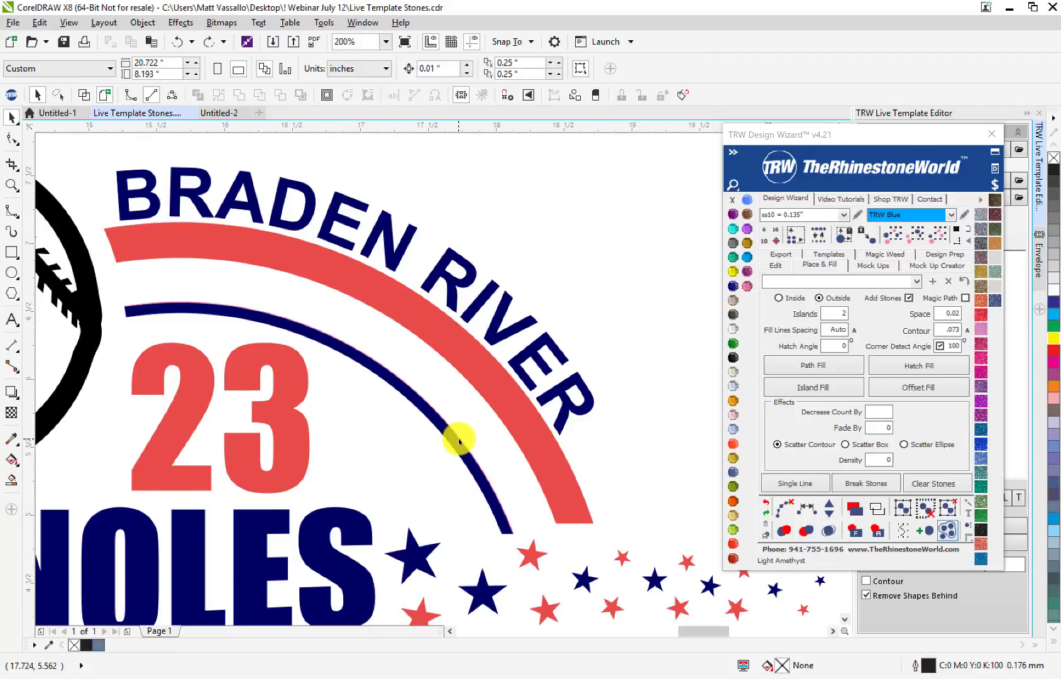
{"action": "left_click", "coordinate": [457, 438]}
{"action": "left_click", "coordinate": [900, 384]}
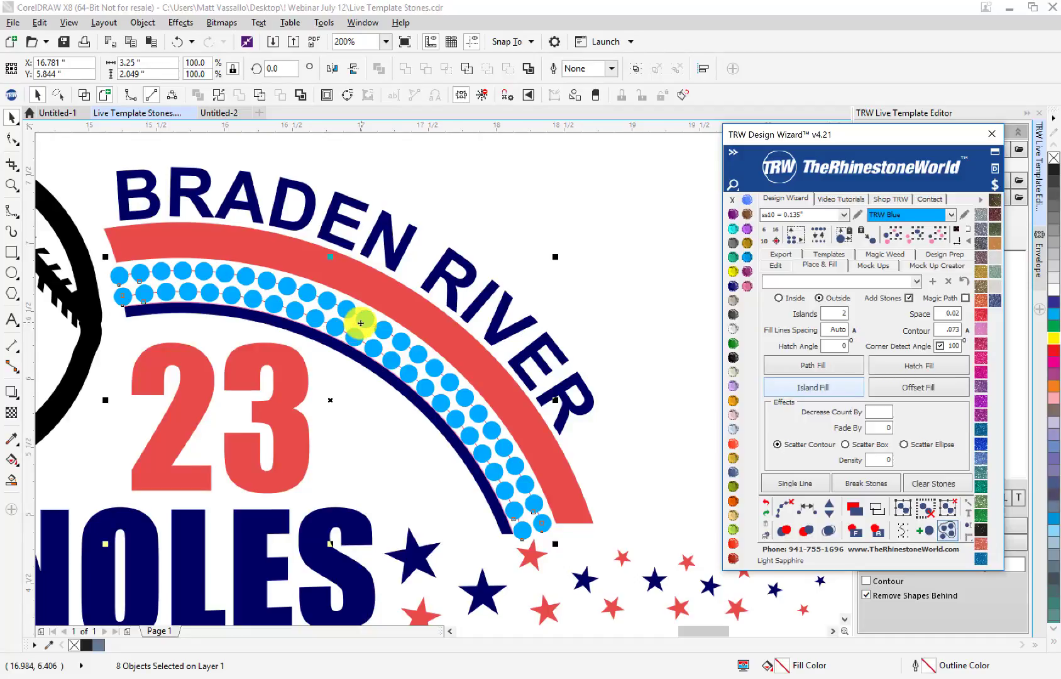
{"action": "left_click", "coordinate": [554, 239]}
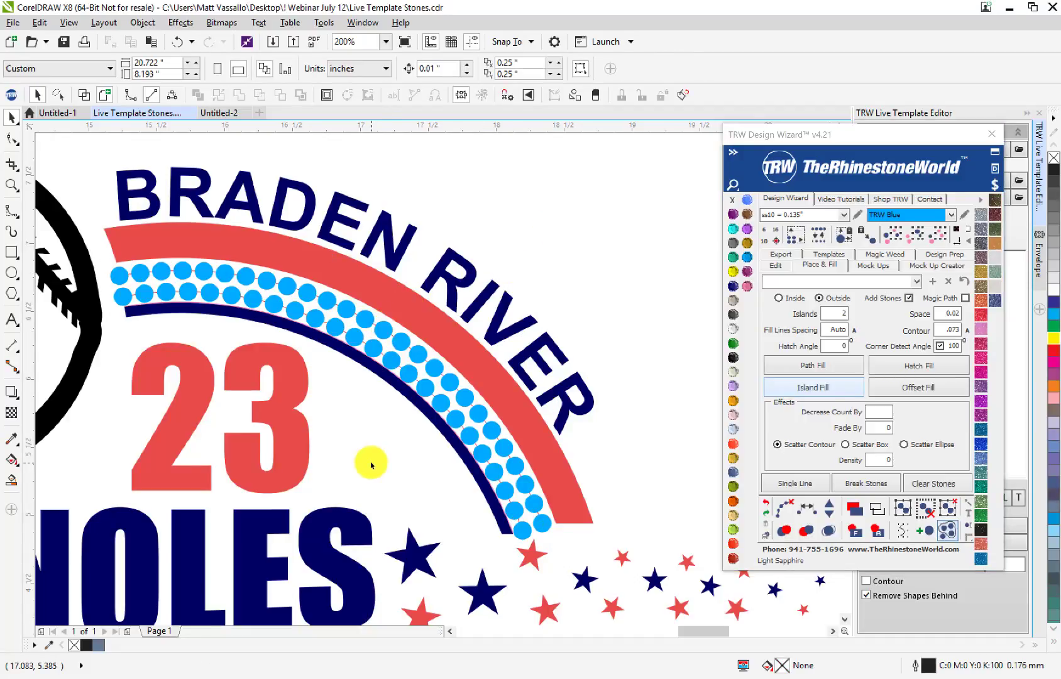
{"action": "key", "text": "ctrl+z"}
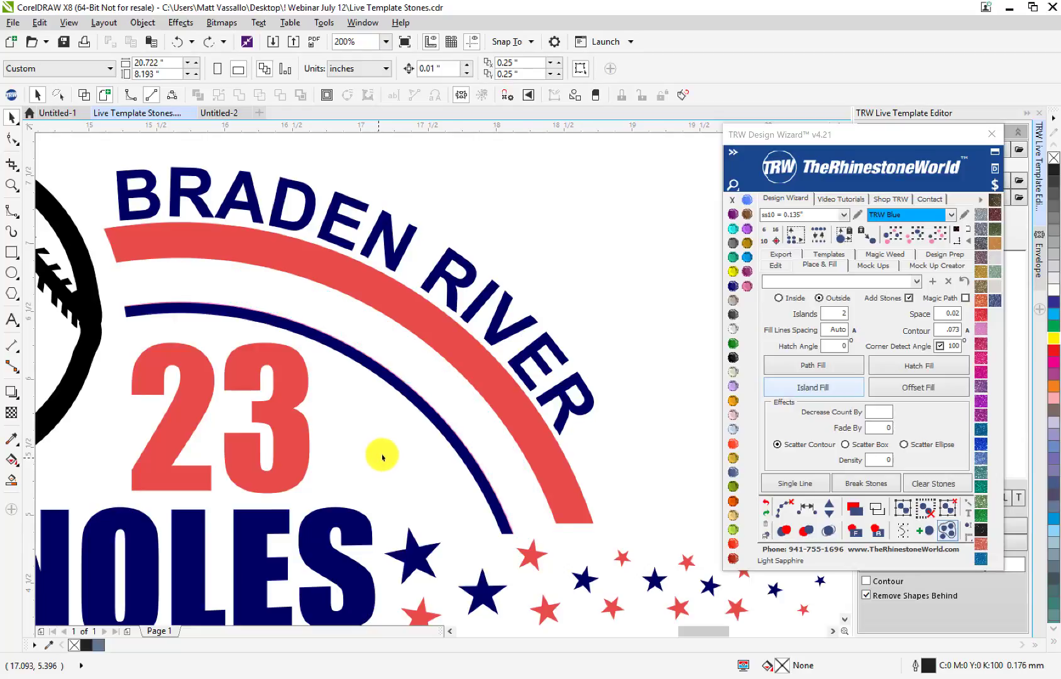
- Try moving the pink open curve off the navy arc, and undo the move
{"action": "left_click", "coordinate": [445, 424]}
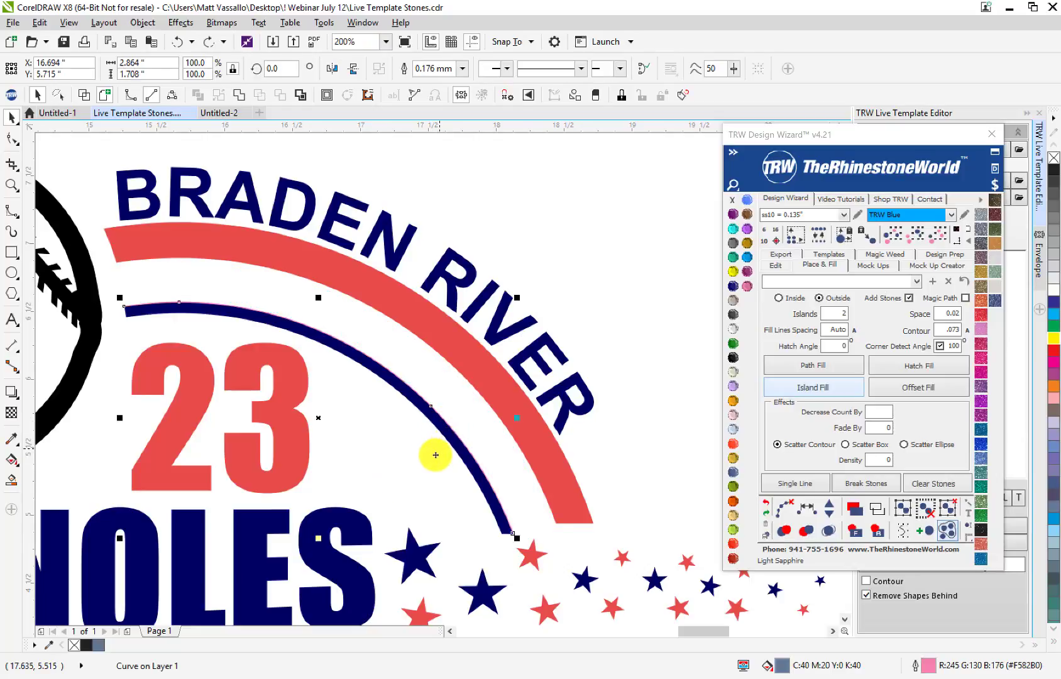
{"action": "scroll", "coordinate": [462, 434], "scroll_direction": "up", "scroll_amount": 2}
{"action": "left_click", "coordinate": [469, 484]}
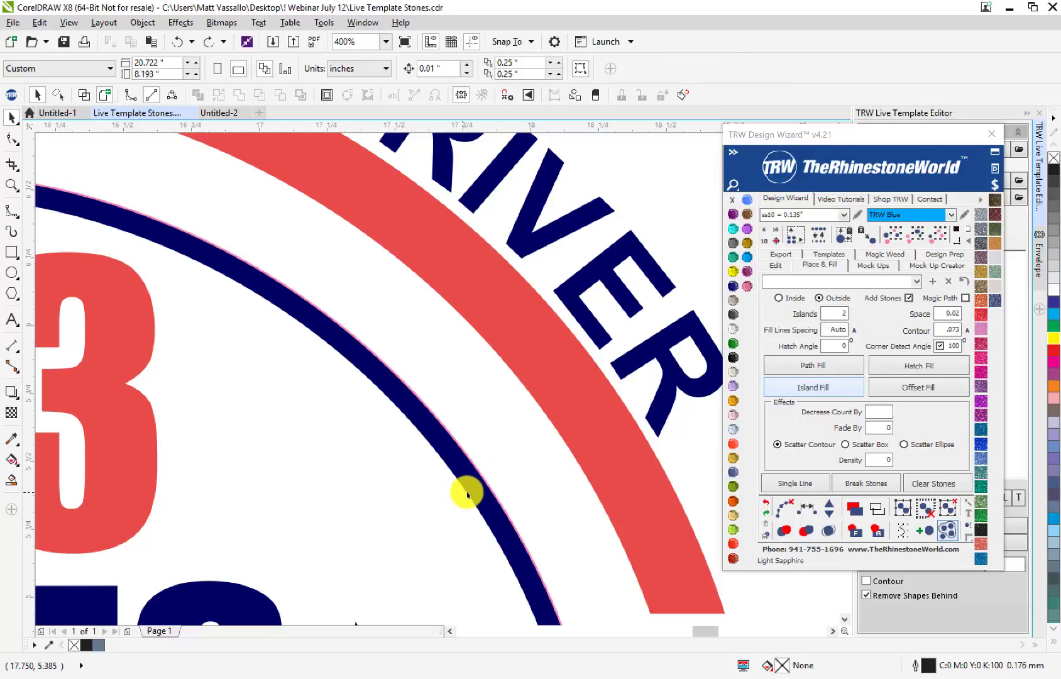
{"action": "left_click", "coordinate": [467, 494]}
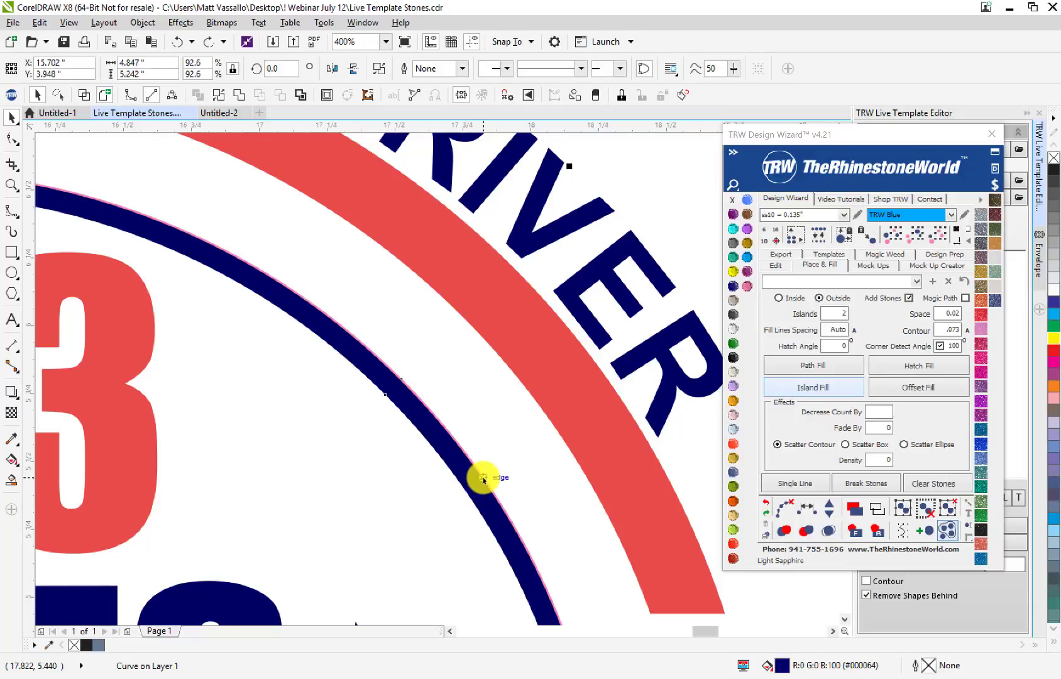
{"action": "left_click", "coordinate": [465, 492]}
{"action": "scroll", "coordinate": [465, 492], "scroll_direction": "down", "scroll_amount": 2}
{"action": "left_click", "coordinate": [470, 489]}
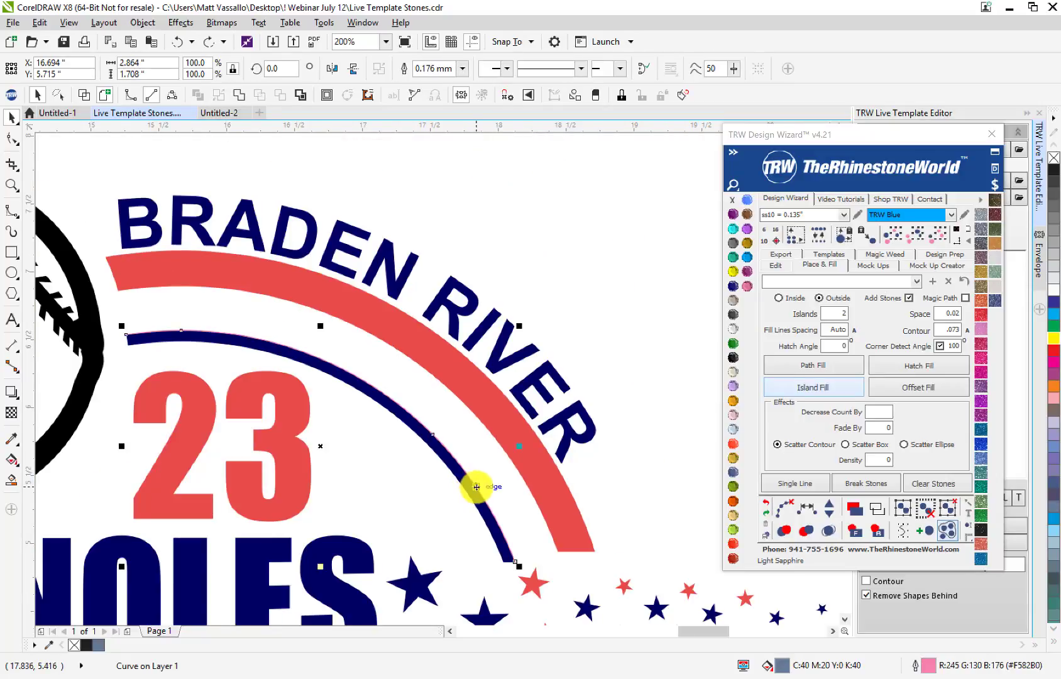
{"action": "left_click_drag", "start_coordinate": [476, 487], "coordinate": [514, 434]}
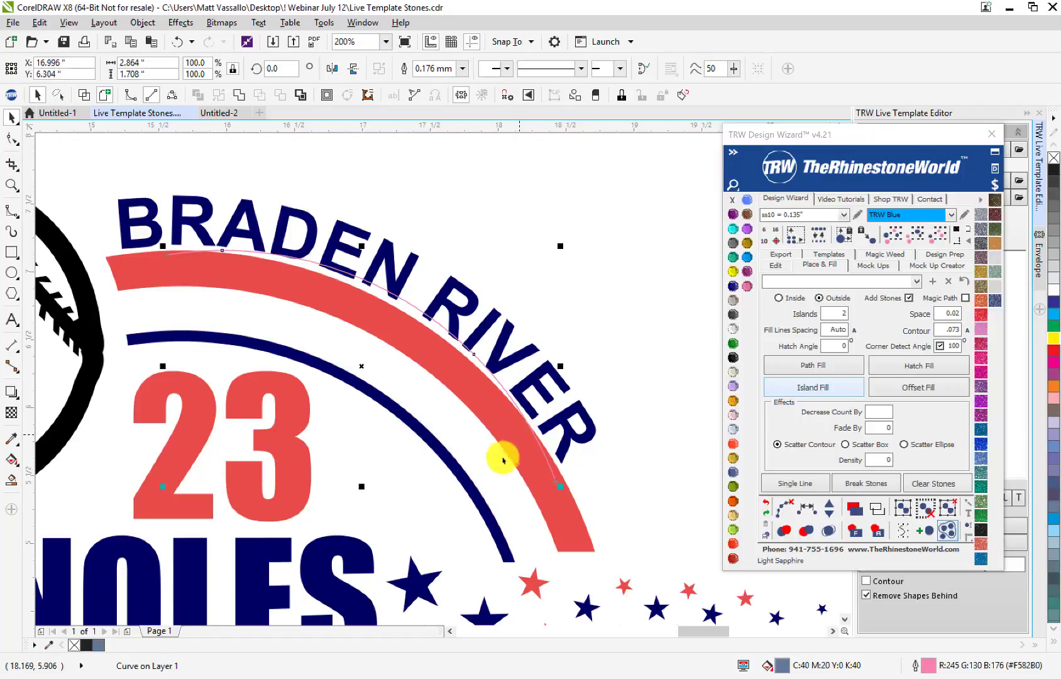
{"action": "key", "text": "ctrl+z"}
- Scale the pink open curve and the navy arcs together to 100.9%, widening them slightly toward the red arc
{"action": "left_click", "coordinate": [506, 558], "text": "shift"}
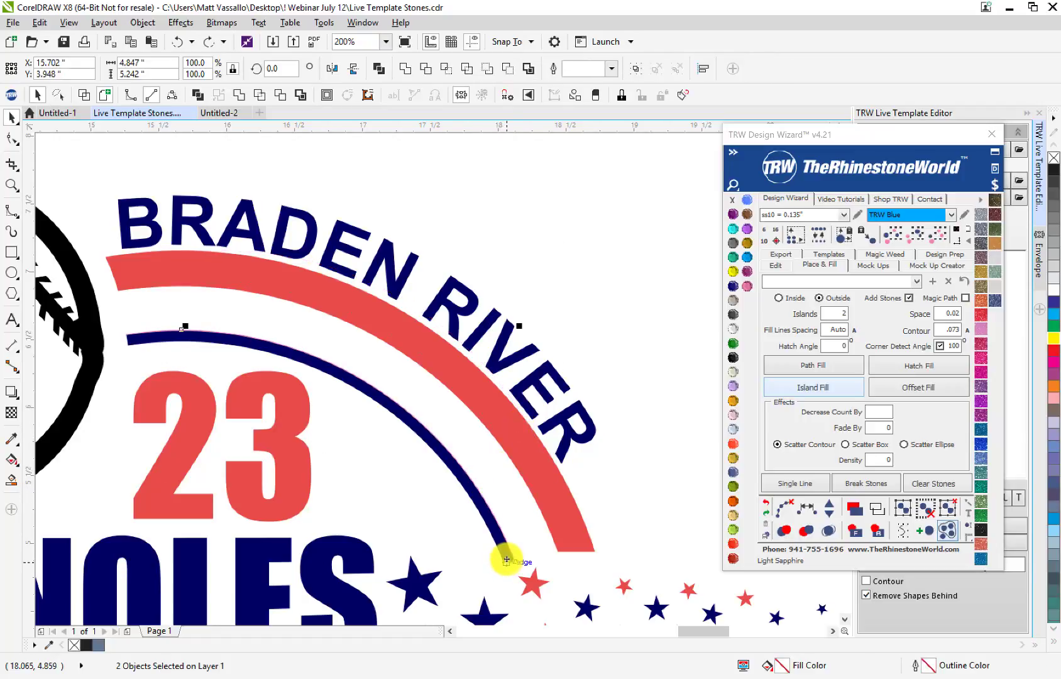
{"action": "left_click_drag", "start_coordinate": [507, 559], "coordinate": [524, 512]}
{"action": "key", "text": "ctrl+z"}
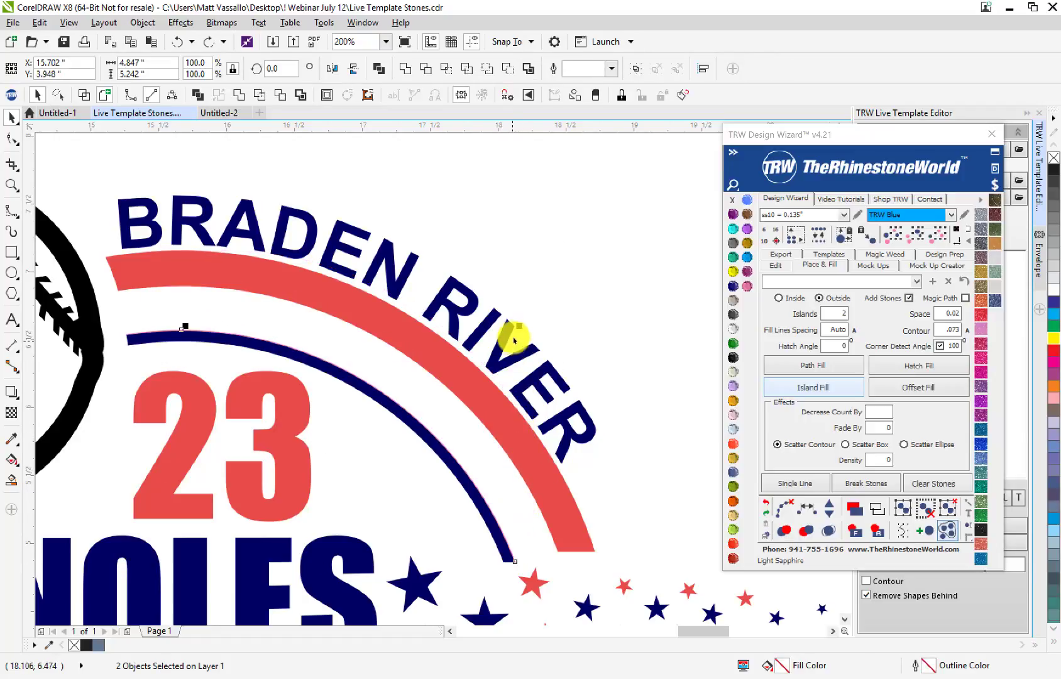
{"action": "left_click_drag", "start_coordinate": [520, 326], "coordinate": [529, 323]}
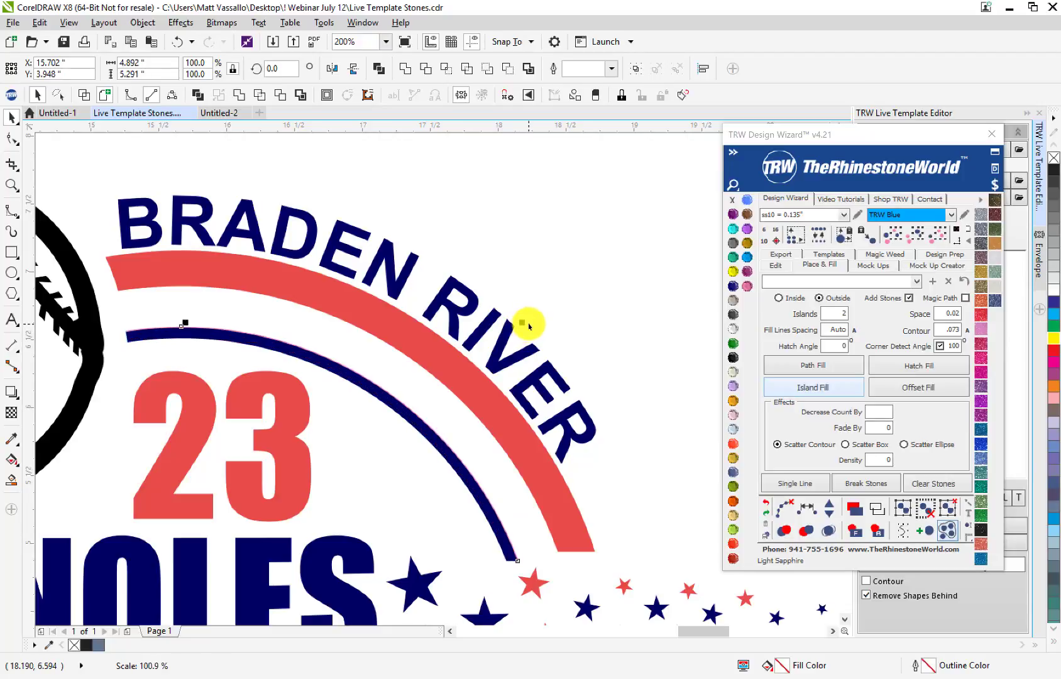
- Place two outside Offset Fill rows of ss10 TRW Blue stones along the enlarged pink open curve and deselect them
{"action": "left_click", "coordinate": [482, 490]}
{"action": "left_click_drag", "start_coordinate": [483, 489], "coordinate": [512, 459]}
{"action": "key", "text": "ctrl+z"}
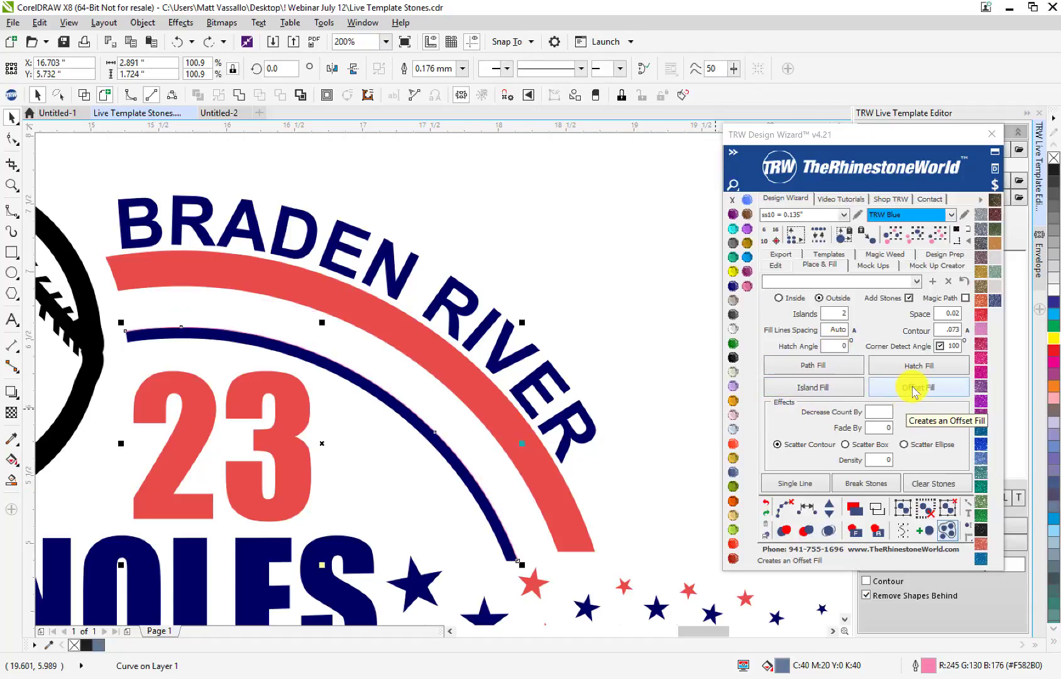
{"action": "left_click", "coordinate": [884, 395]}
{"action": "key", "text": "Escape"}
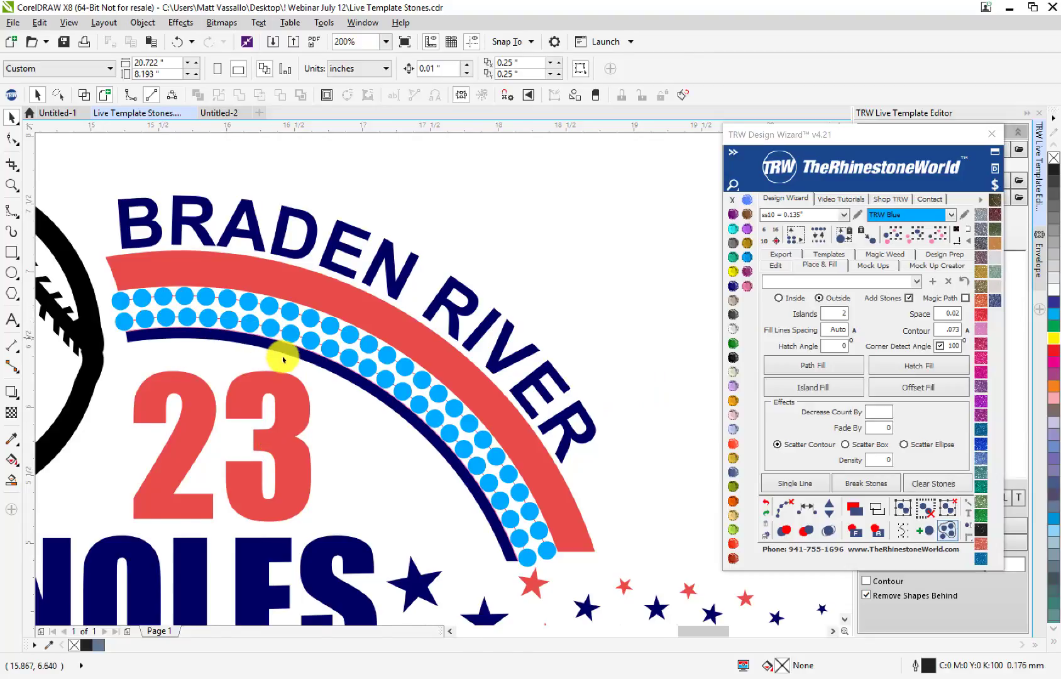
- Delete both Offset Fill stone rows between the red and navy arcs, including their remaining end stones and guide curves
{"action": "scroll", "coordinate": [281, 355], "scroll_direction": "down", "scroll_amount": 2}
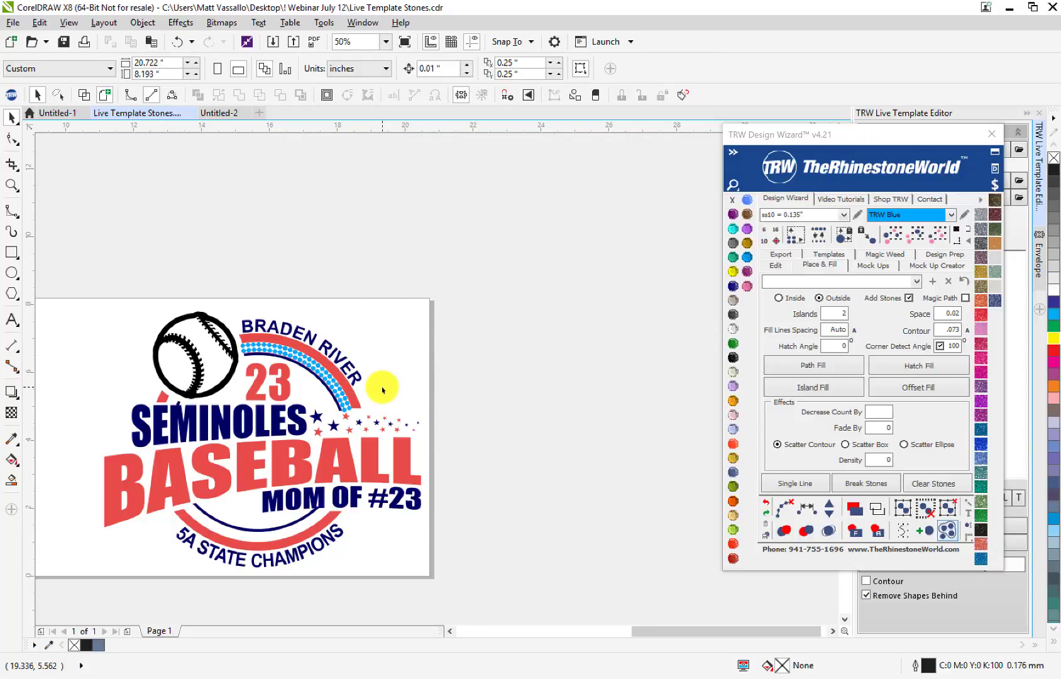
{"action": "scroll", "coordinate": [380, 384], "scroll_direction": "down", "scroll_amount": 1}
{"action": "scroll", "coordinate": [348, 389], "scroll_direction": "up", "scroll_amount": 1}
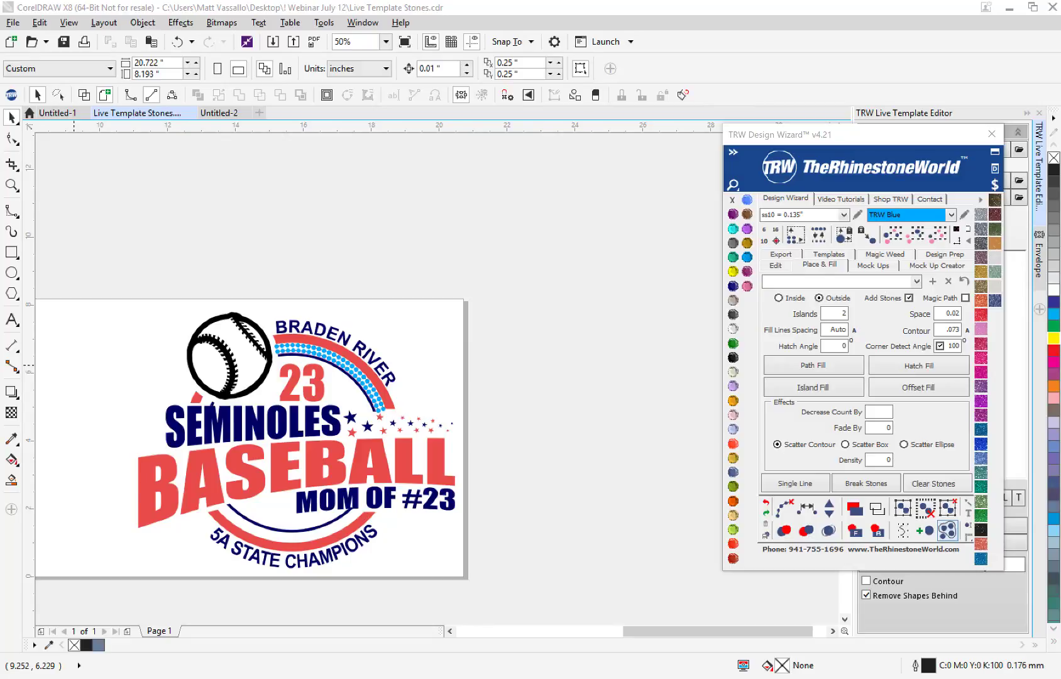
{"action": "left_click_drag", "start_coordinate": [469, 342], "coordinate": [351, 409]}
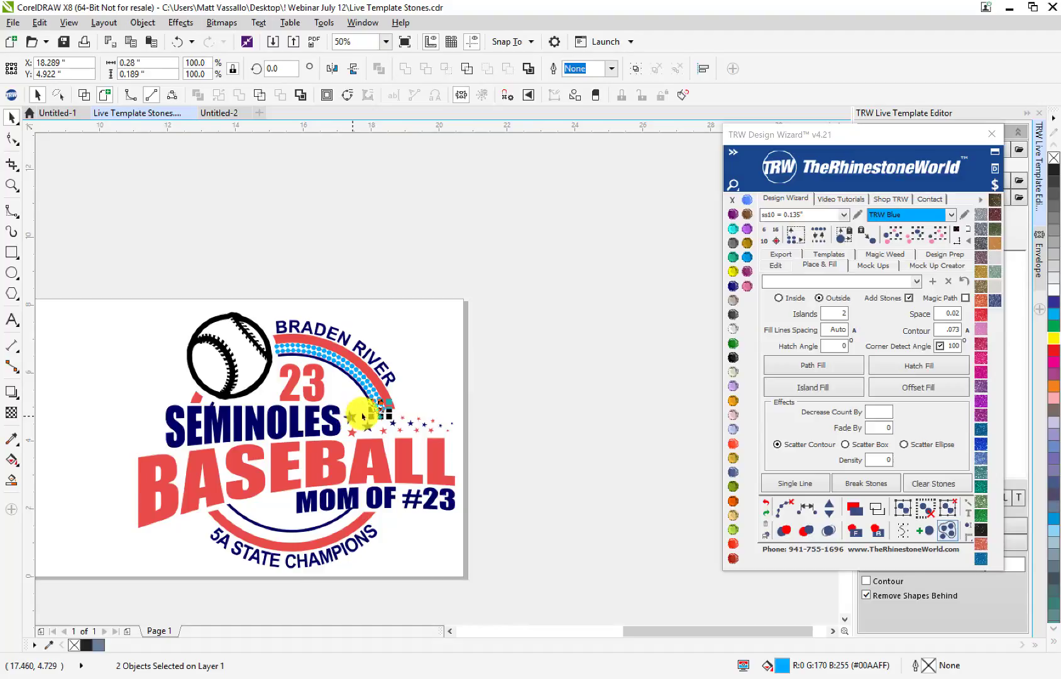
{"action": "scroll", "coordinate": [296, 348], "scroll_direction": "up", "scroll_amount": 3}
{"action": "scroll", "coordinate": [297, 349], "scroll_direction": "down", "scroll_amount": 1}
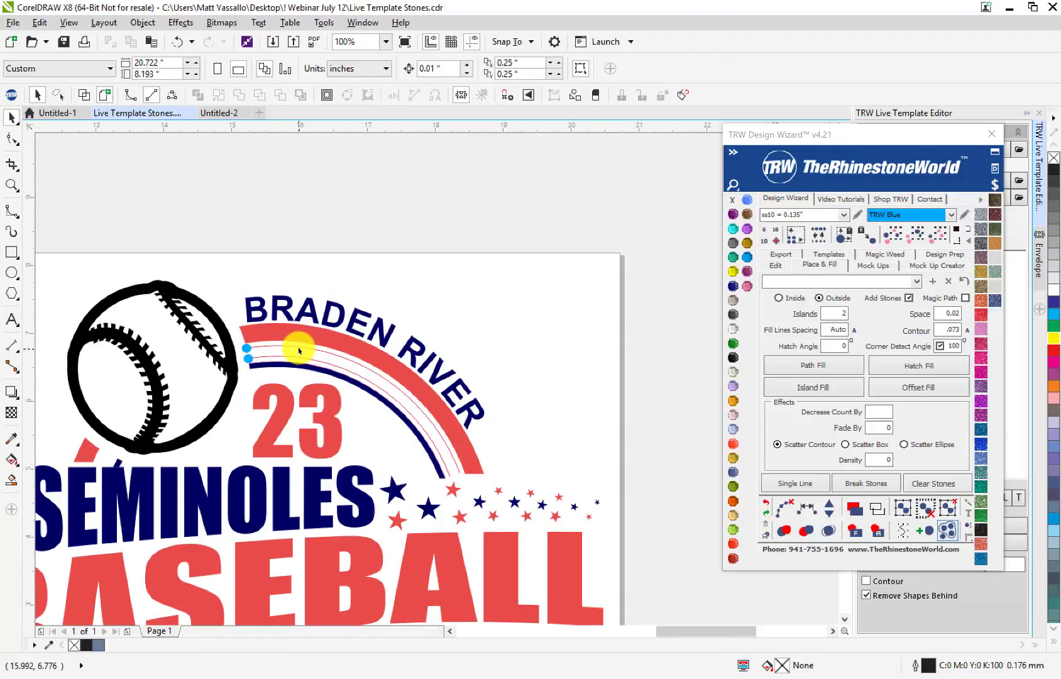
{"action": "left_click", "coordinate": [254, 366]}
{"action": "key", "text": "Delete"}
{"action": "left_click", "coordinate": [250, 361]}
{"action": "key", "text": "Delete"}
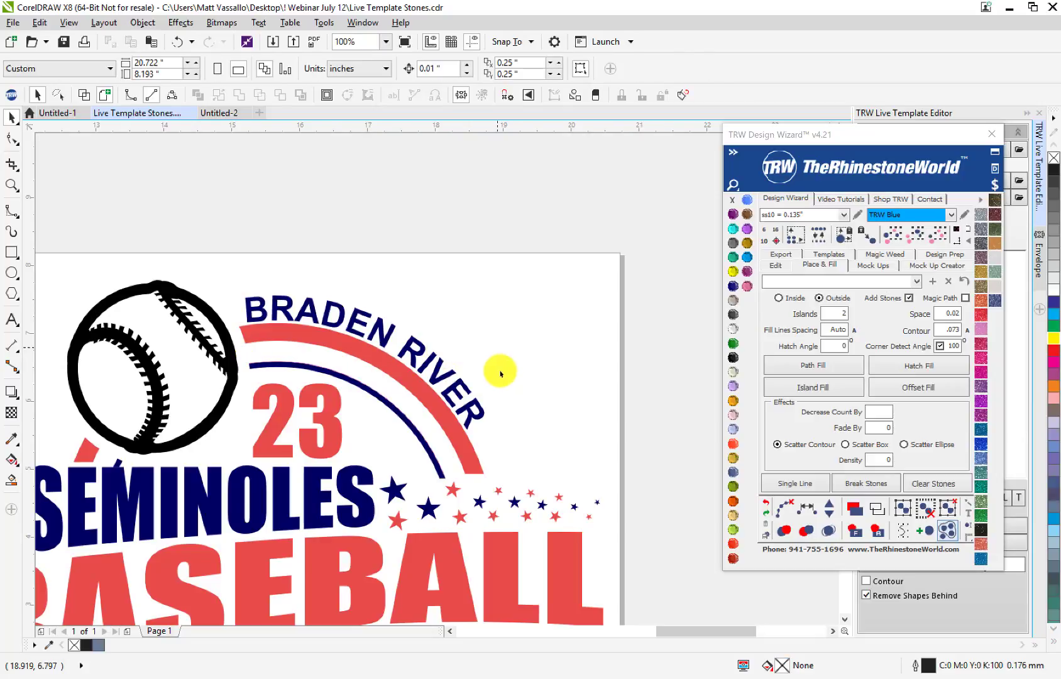
- Enlarge the navy arcs about their center to about 5.12 by 5.54 inches, closer to the red arc
{"action": "scroll", "coordinate": [496, 368], "scroll_direction": "down", "scroll_amount": 2}
{"action": "scroll", "coordinate": [443, 528], "scroll_direction": "up", "scroll_amount": 2}
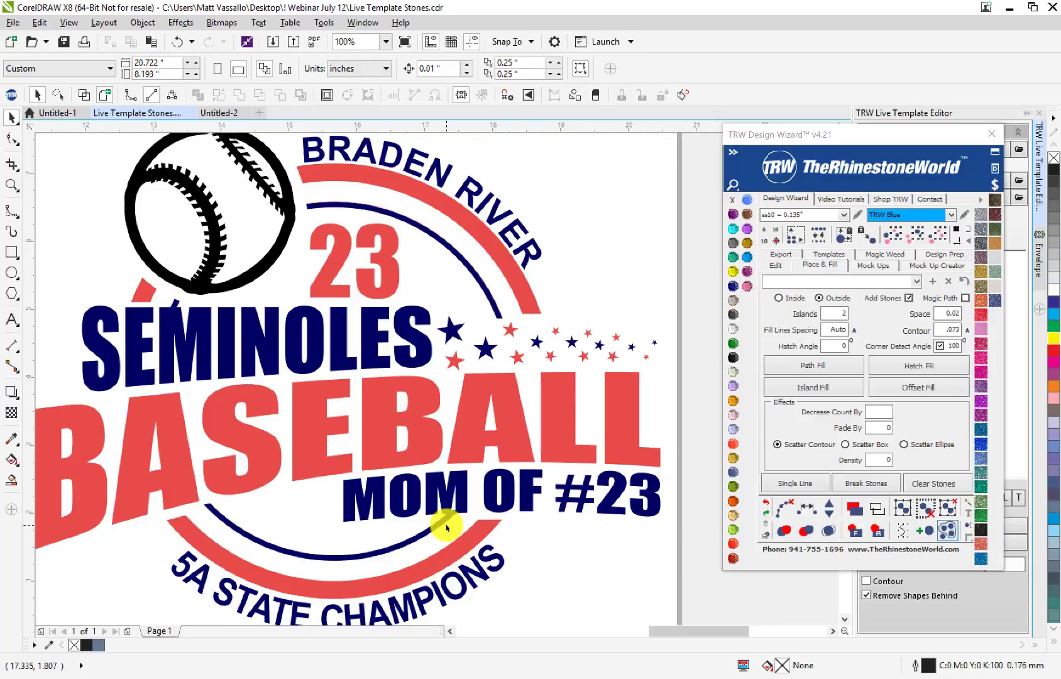
{"action": "scroll", "coordinate": [540, 372], "scroll_direction": "down", "scroll_amount": 2}
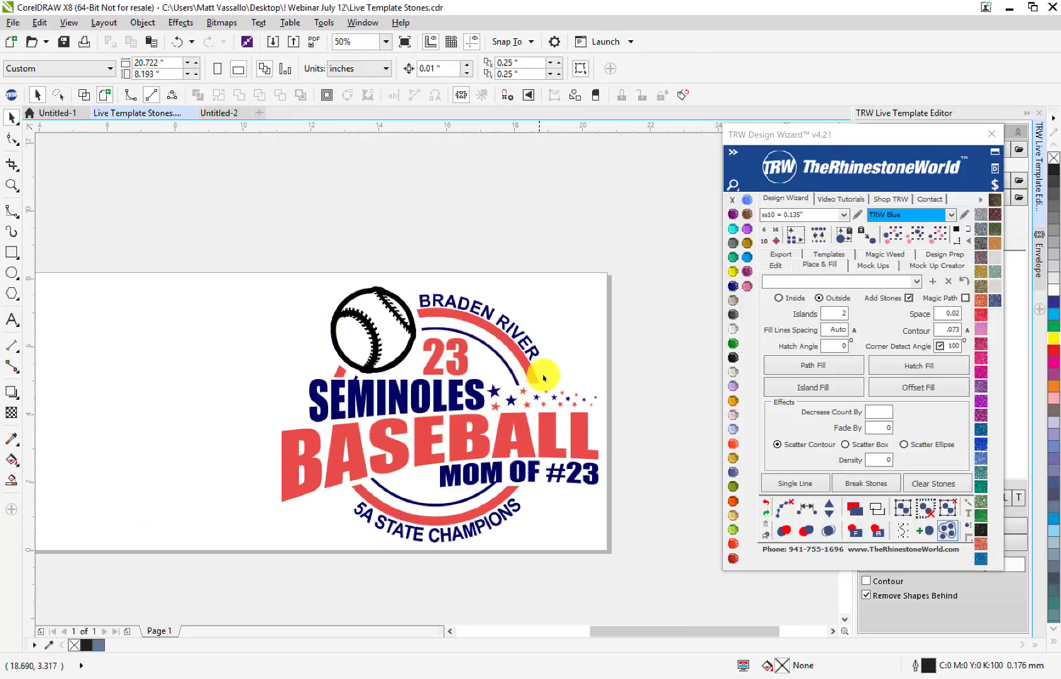
{"action": "left_click", "coordinate": [513, 376]}
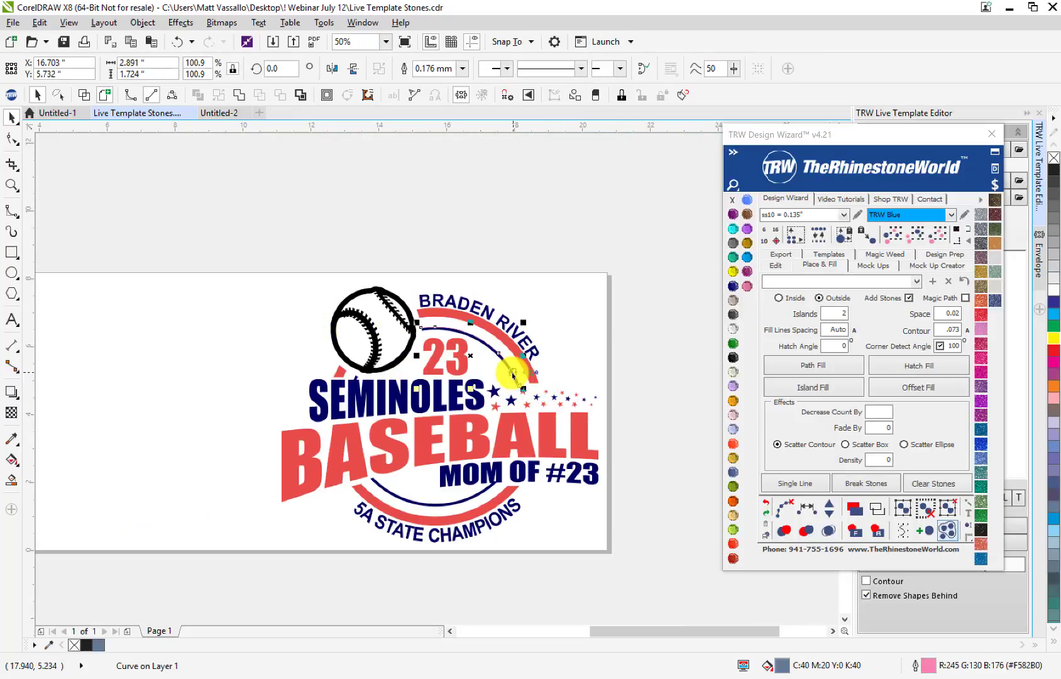
{"action": "key", "text": "Escape"}
{"action": "scroll", "coordinate": [515, 377], "scroll_direction": "up", "scroll_amount": 2}
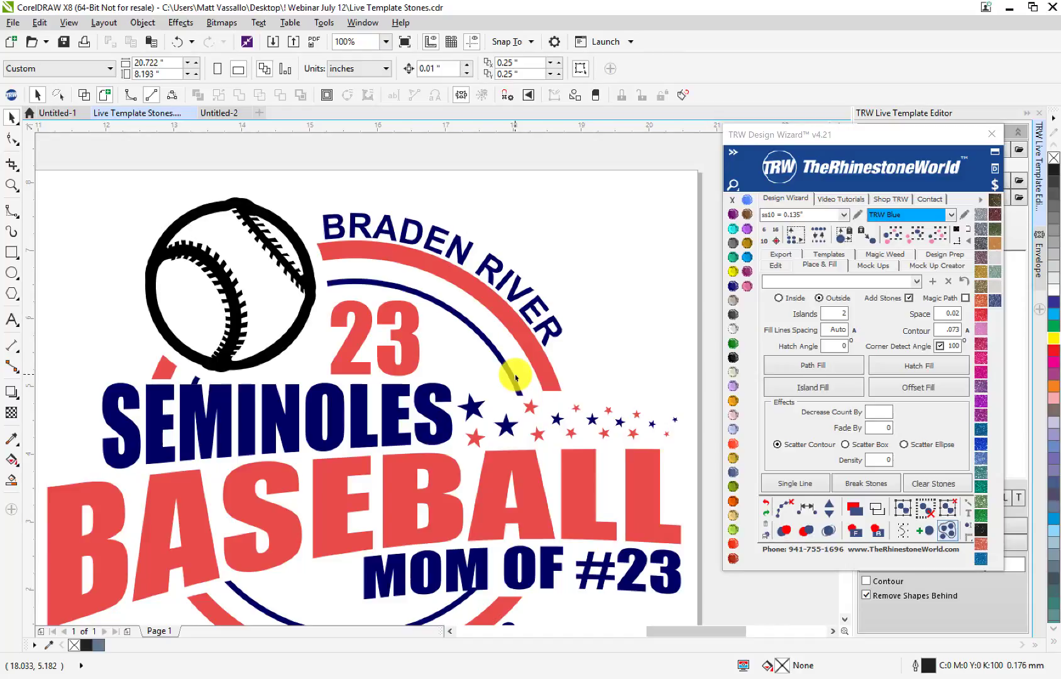
{"action": "left_click", "coordinate": [515, 377]}
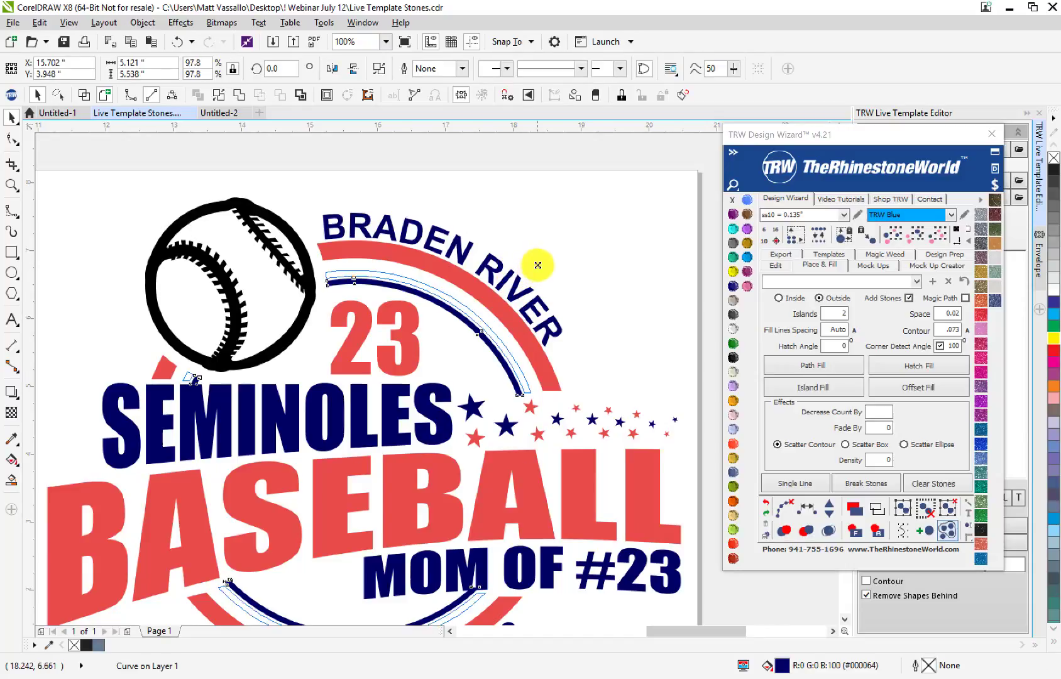
{"action": "left_click", "coordinate": [563, 274]}
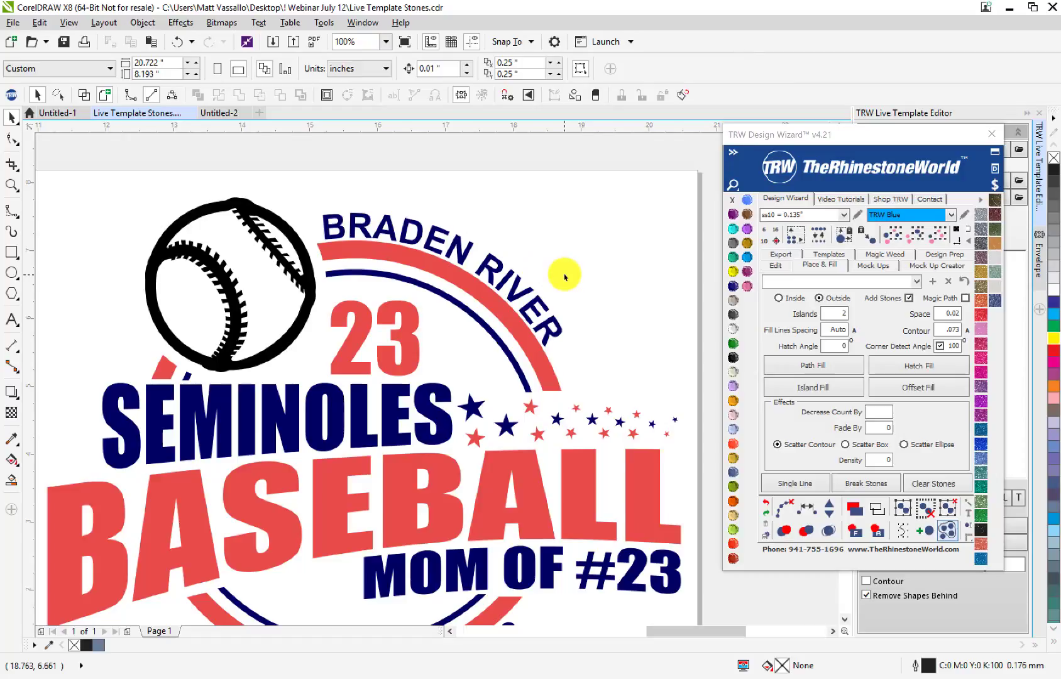
- Place a duplicate of the BRADEN RIVER lettering above and to the right of the original
{"action": "scroll", "coordinate": [496, 373], "scroll_direction": "down", "scroll_amount": 3}
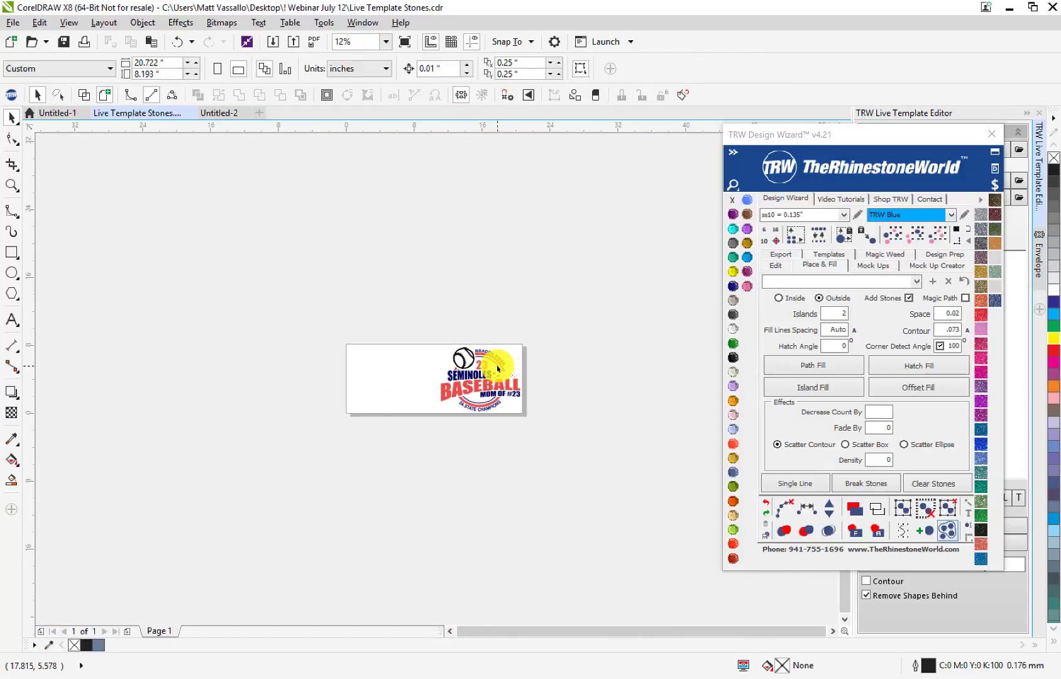
{"action": "scroll", "coordinate": [496, 374], "scroll_direction": "up", "scroll_amount": 3}
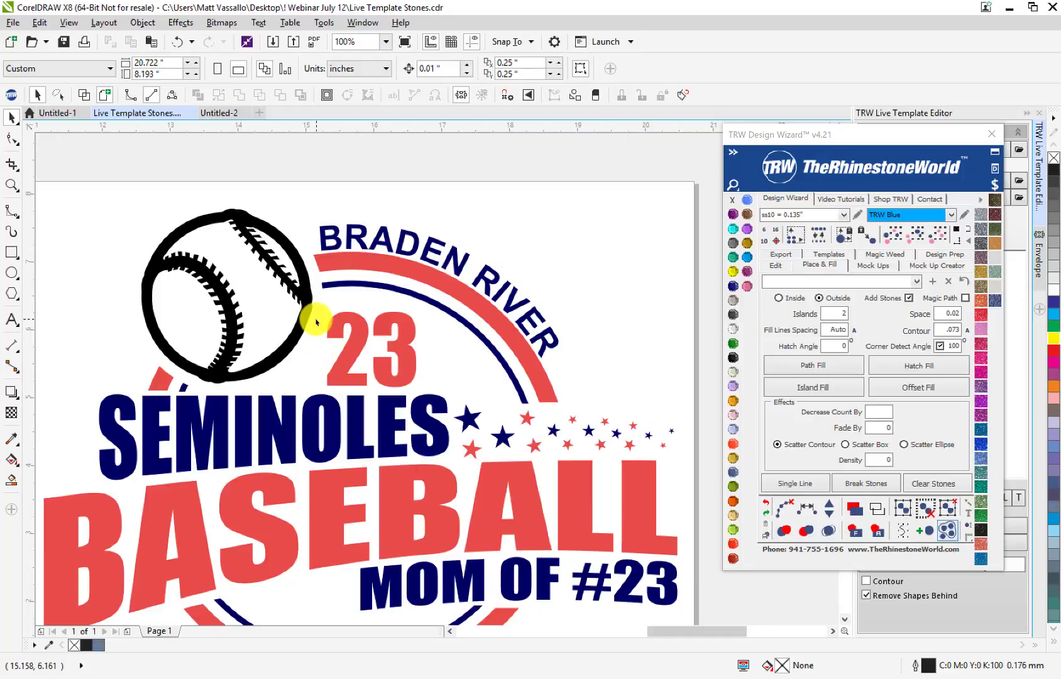
{"action": "scroll", "coordinate": [220, 305], "scroll_direction": "down", "scroll_amount": 1}
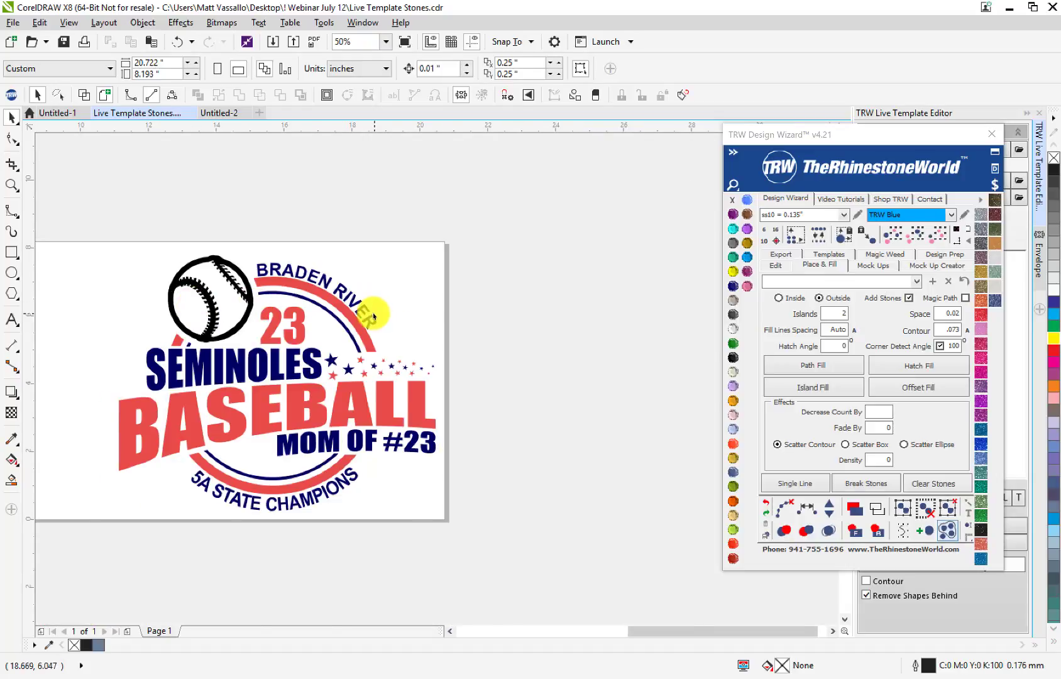
{"action": "scroll", "coordinate": [372, 316], "scroll_direction": "up", "scroll_amount": 1}
{"action": "left_click_drag", "start_coordinate": [362, 326], "coordinate": [475, 296]}
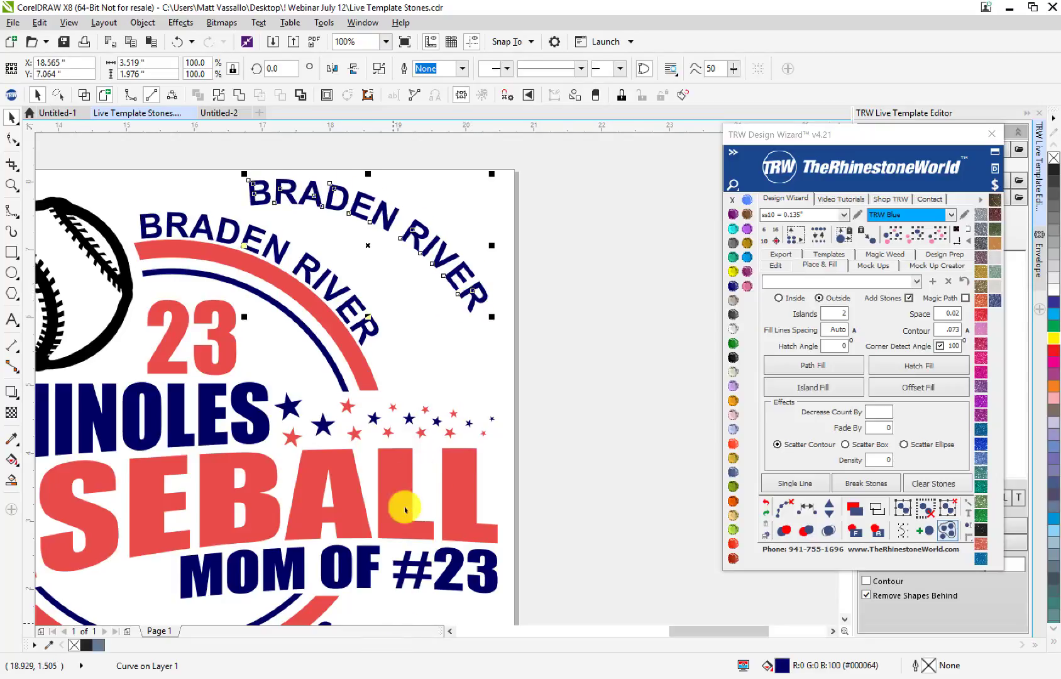
- Delete the duplicate BRADEN RIVER lettering above and to the right of the original, leaving nothing selected
{"action": "key", "text": "Delete"}
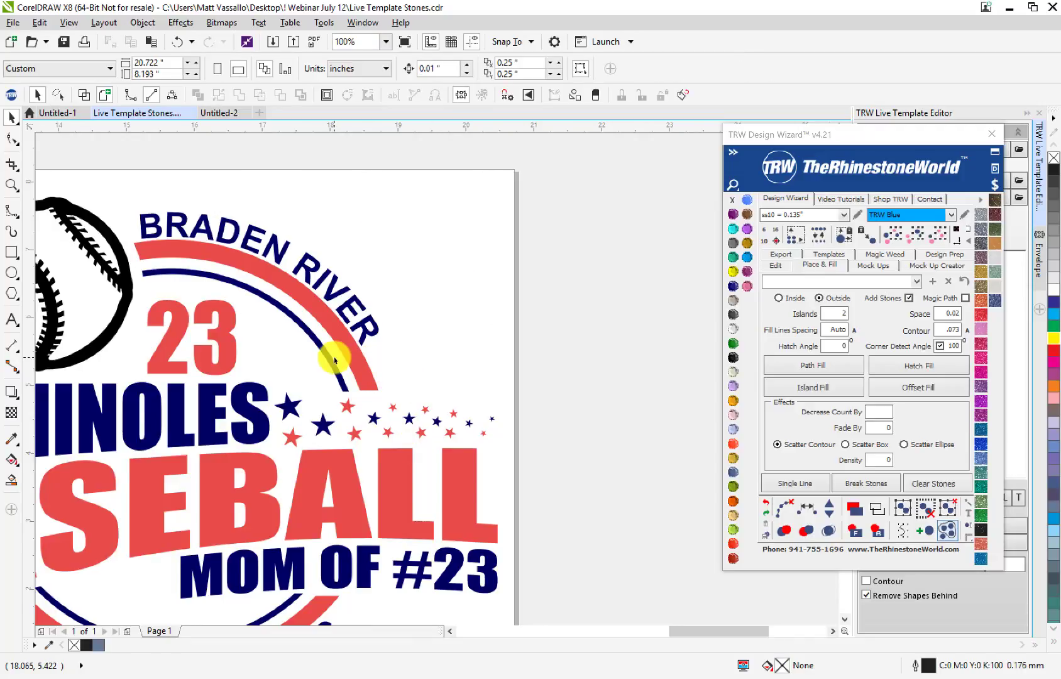
{"action": "scroll", "coordinate": [332, 356], "scroll_direction": "down", "scroll_amount": 2}
{"action": "scroll", "coordinate": [368, 360], "scroll_direction": "up", "scroll_amount": 2}
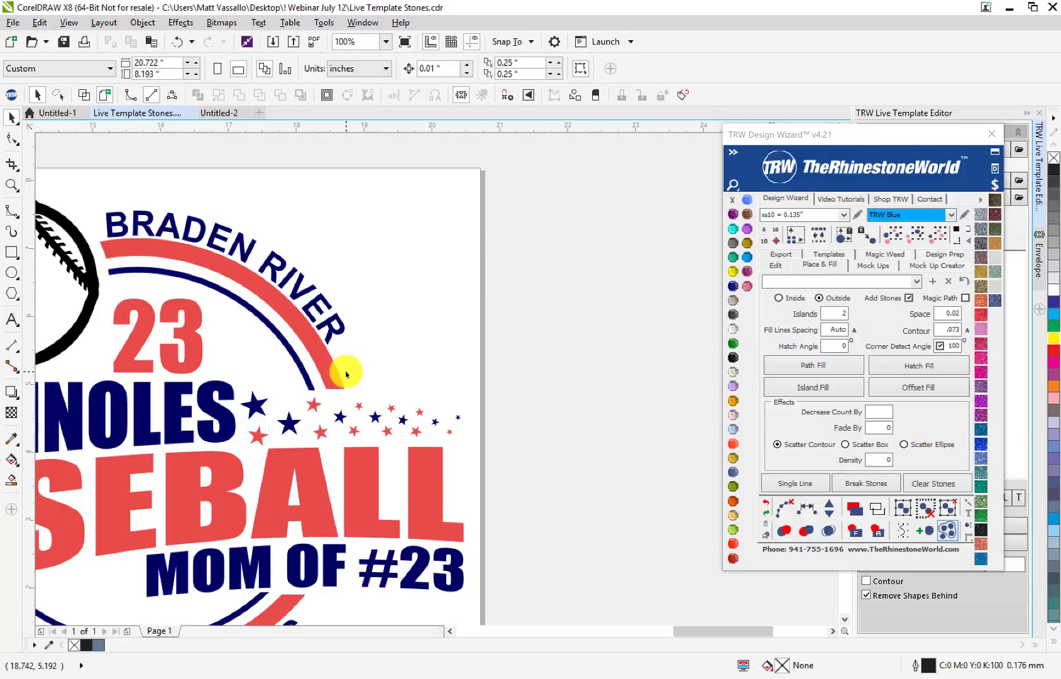
{"action": "left_click", "coordinate": [338, 324]}
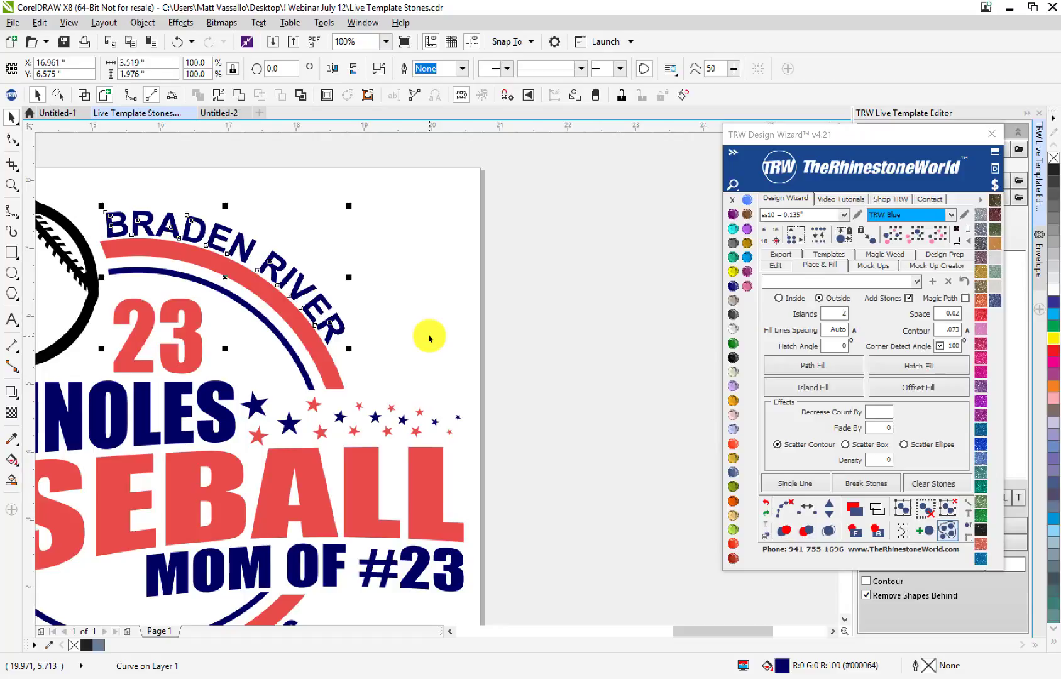
{"action": "left_click", "coordinate": [389, 314]}
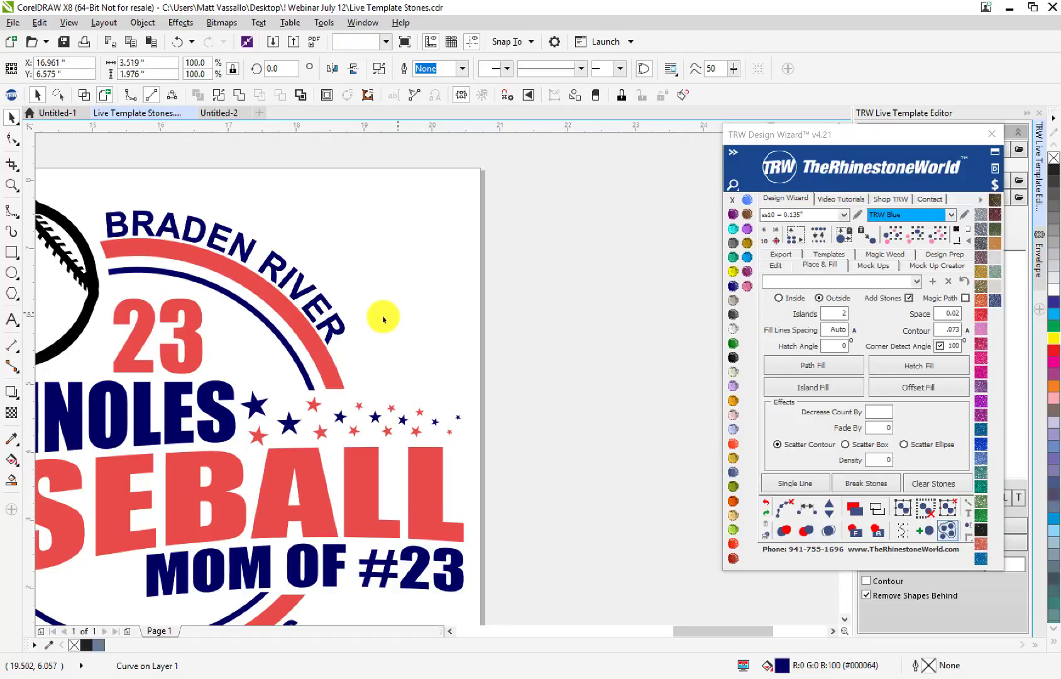
- Duplicate the BRADEN RIVER lettering about 2.4 inches to the right of the original and delete the copy
{"action": "left_click", "coordinate": [331, 328]}
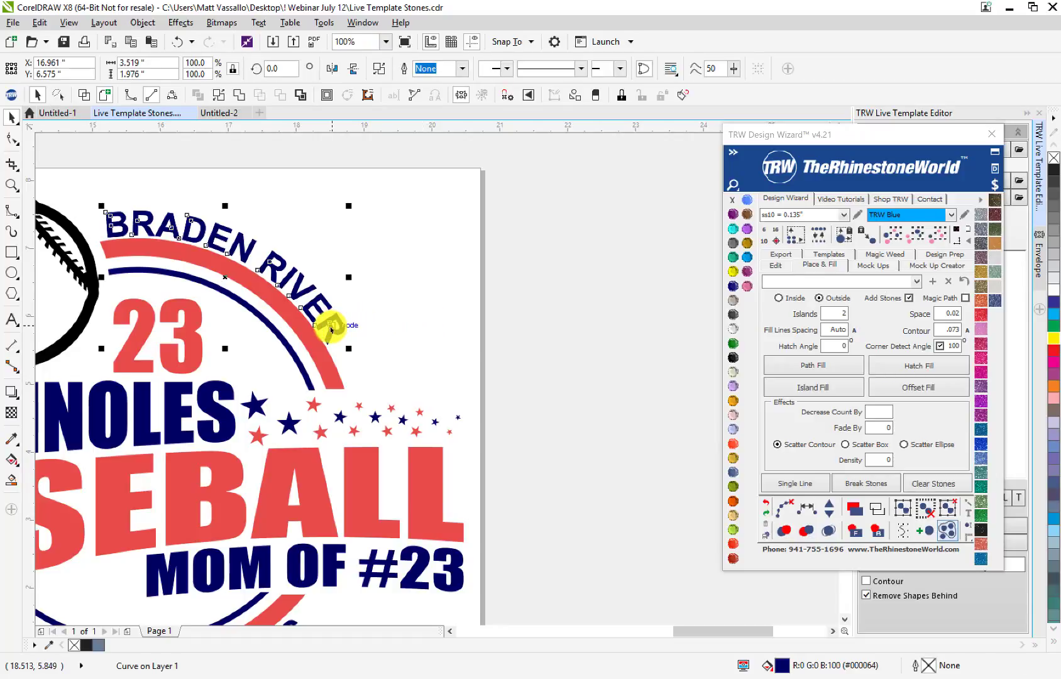
{"action": "left_click_drag", "start_coordinate": [332, 328], "coordinate": [495, 311]}
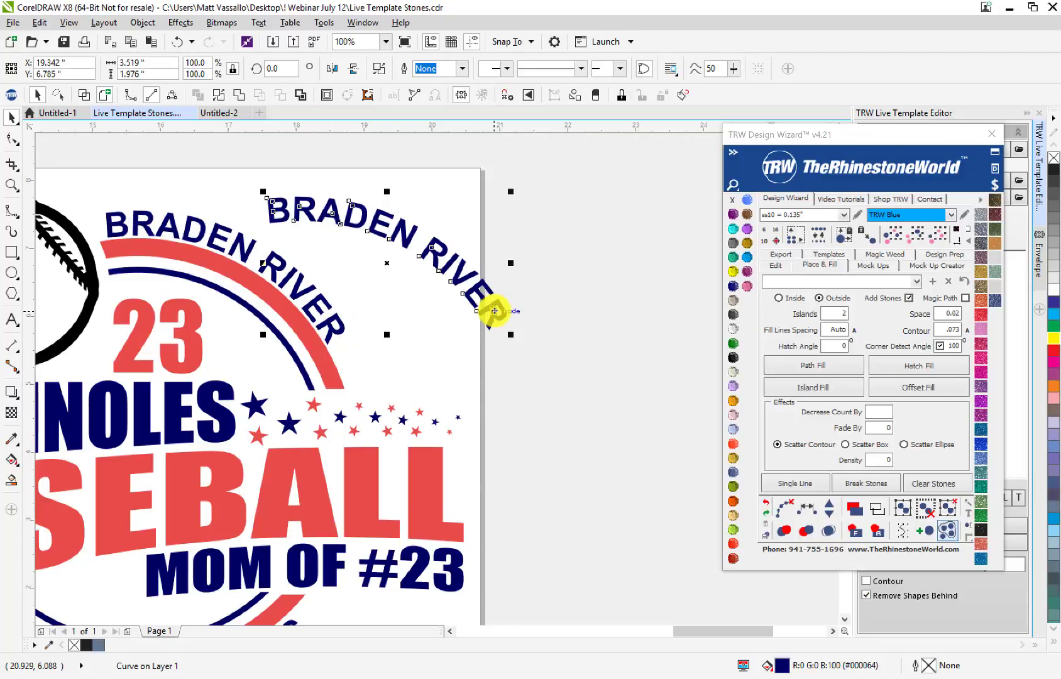
{"action": "key", "text": "Delete"}
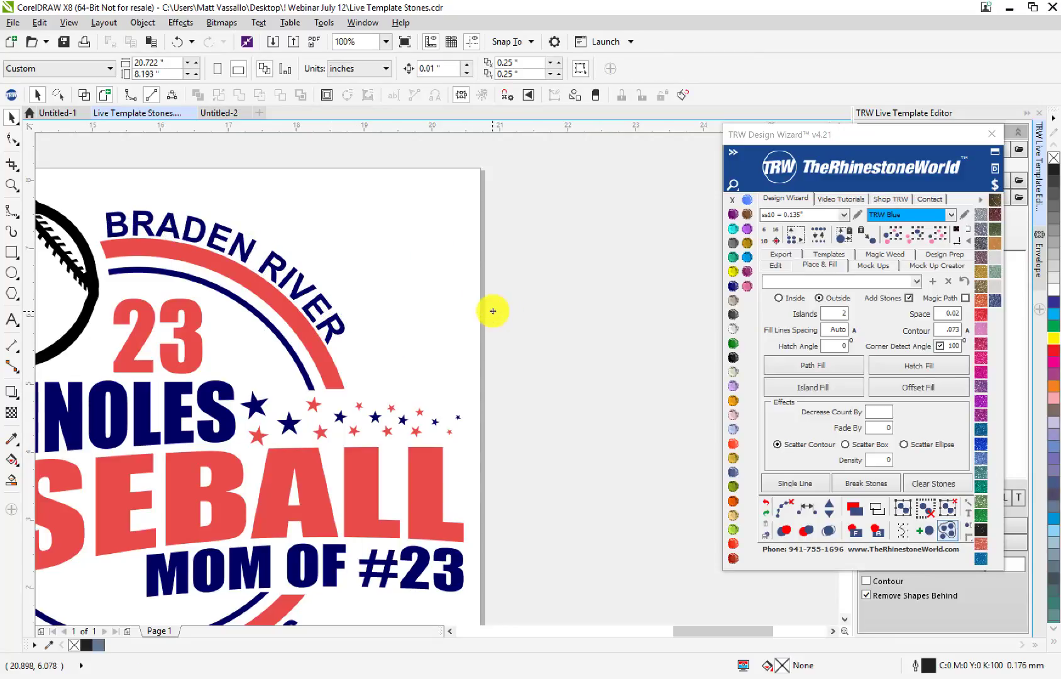
- Drop another copy of the BRADEN RIVER lettering across the page's right edge, about 3.75 inches from the original, and remove it
{"action": "left_click", "coordinate": [299, 290]}
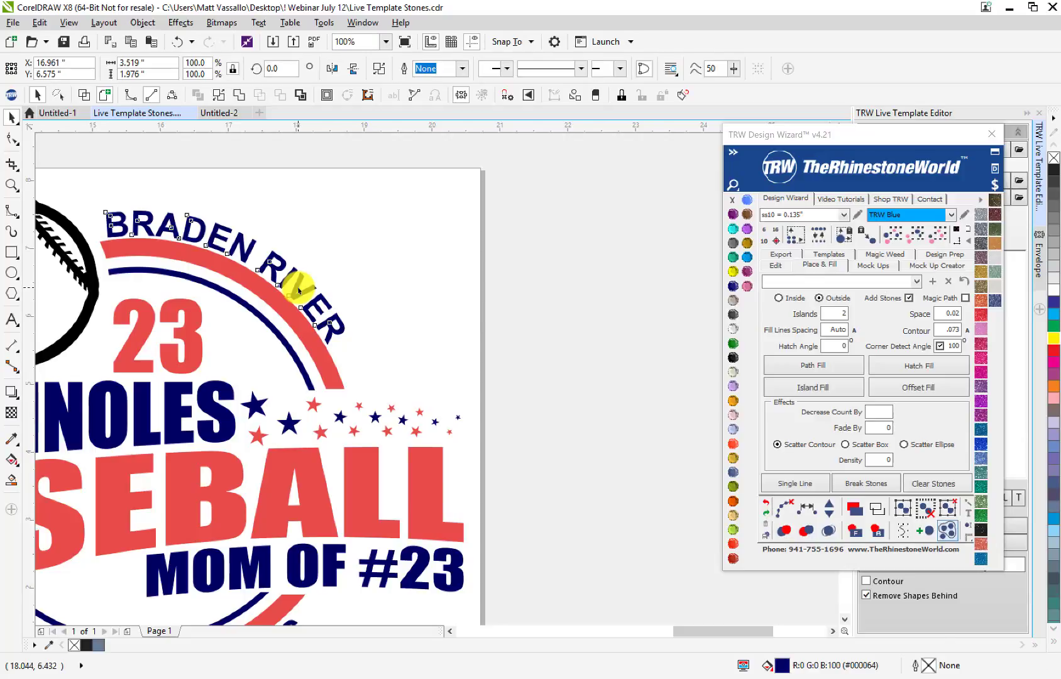
{"action": "left_click_drag", "start_coordinate": [299, 290], "coordinate": [394, 268]}
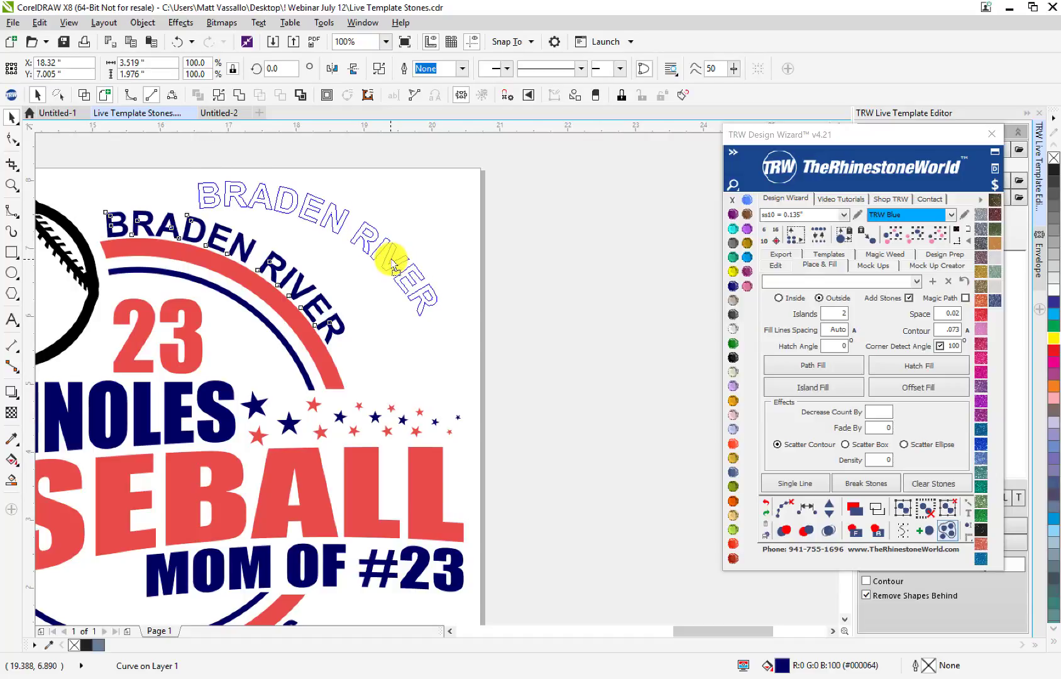
{"action": "right_click", "coordinate": [391, 259]}
{"action": "left_click_drag", "start_coordinate": [391, 264], "coordinate": [413, 267]}
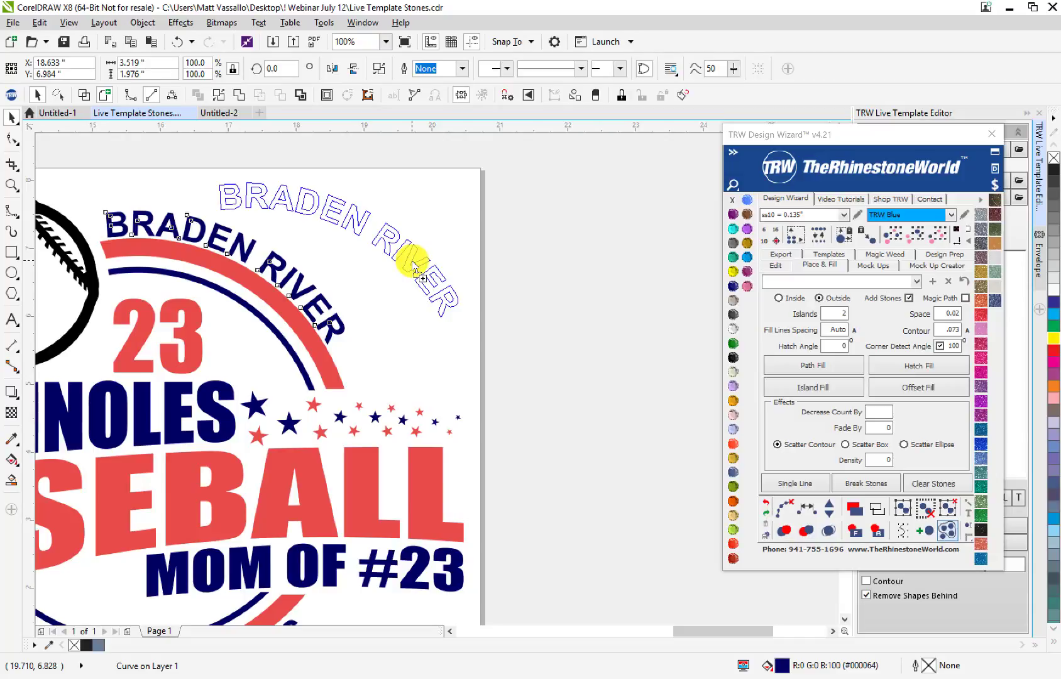
{"action": "left_click_drag", "start_coordinate": [413, 268], "coordinate": [555, 301]}
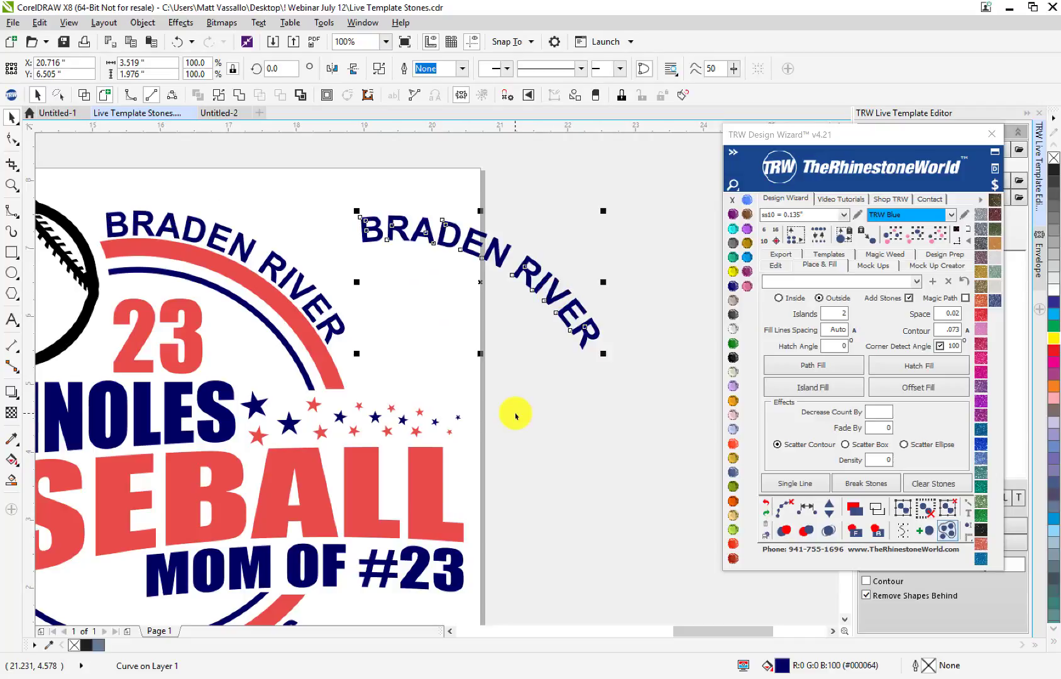
{"action": "key", "text": "Delete"}
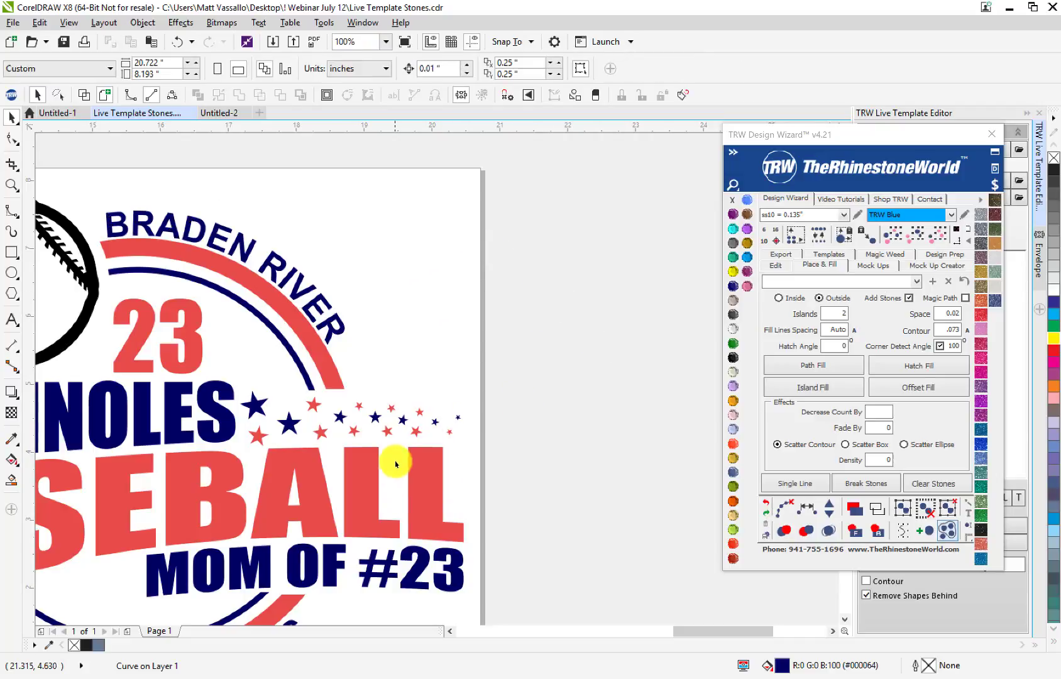
- Duplicate the baseball graphic to the right of the design, over the page edge, and delete the copy
{"action": "scroll", "coordinate": [317, 432], "scroll_direction": "down", "scroll_amount": 1}
{"action": "left_click_drag", "start_coordinate": [241, 369], "coordinate": [470, 356]}
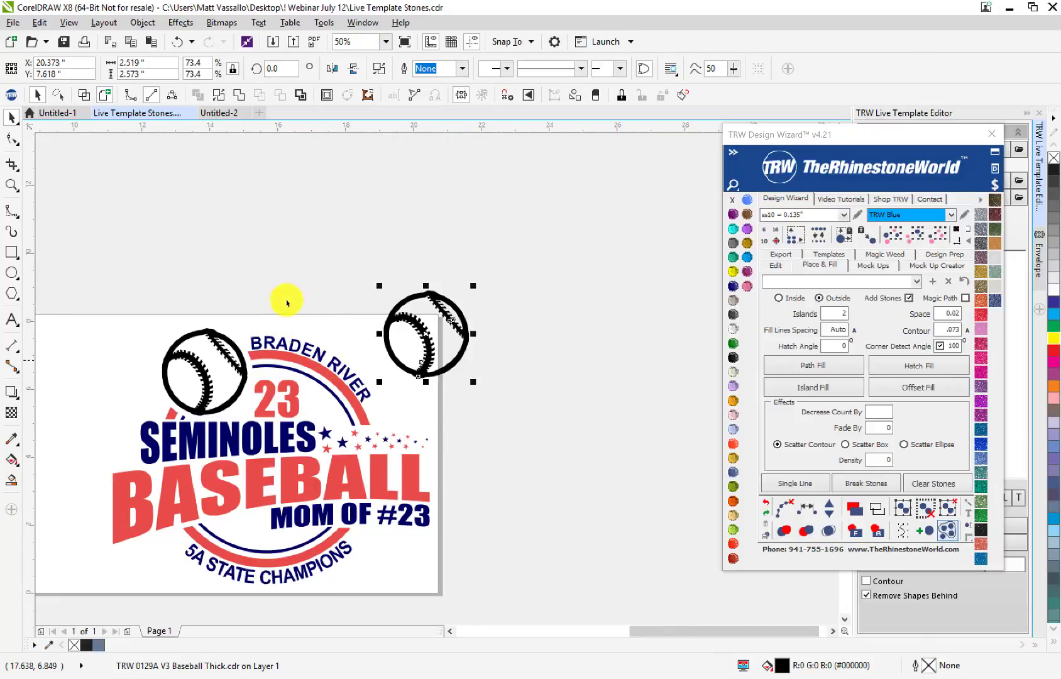
{"action": "key", "text": "Escape"}
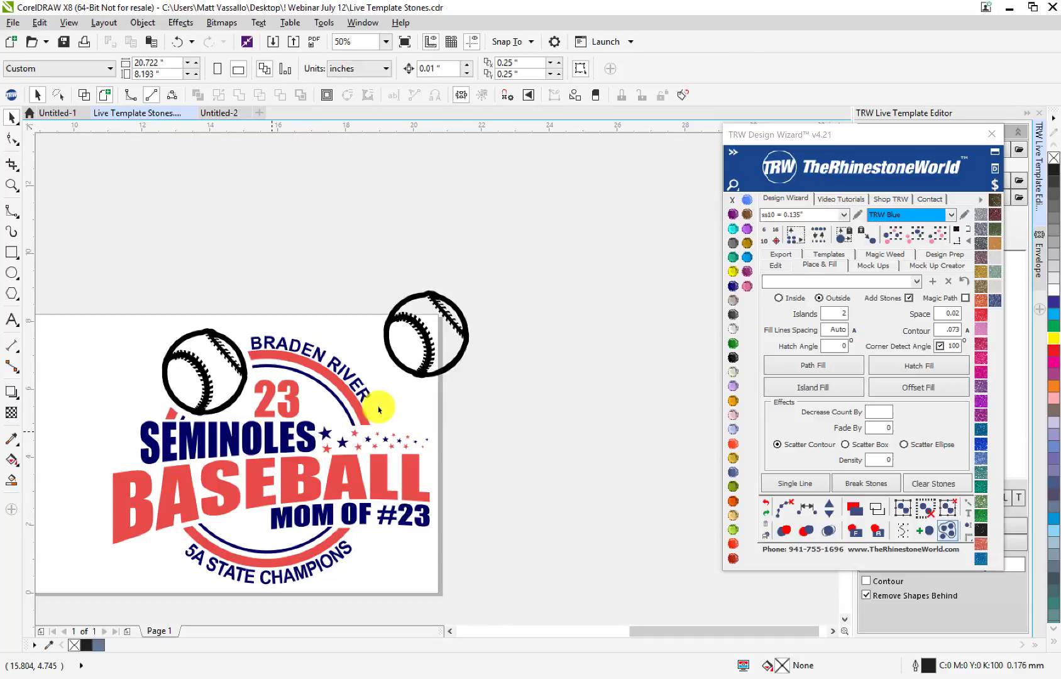
{"action": "left_click", "coordinate": [413, 376]}
{"action": "key", "text": "Delete"}
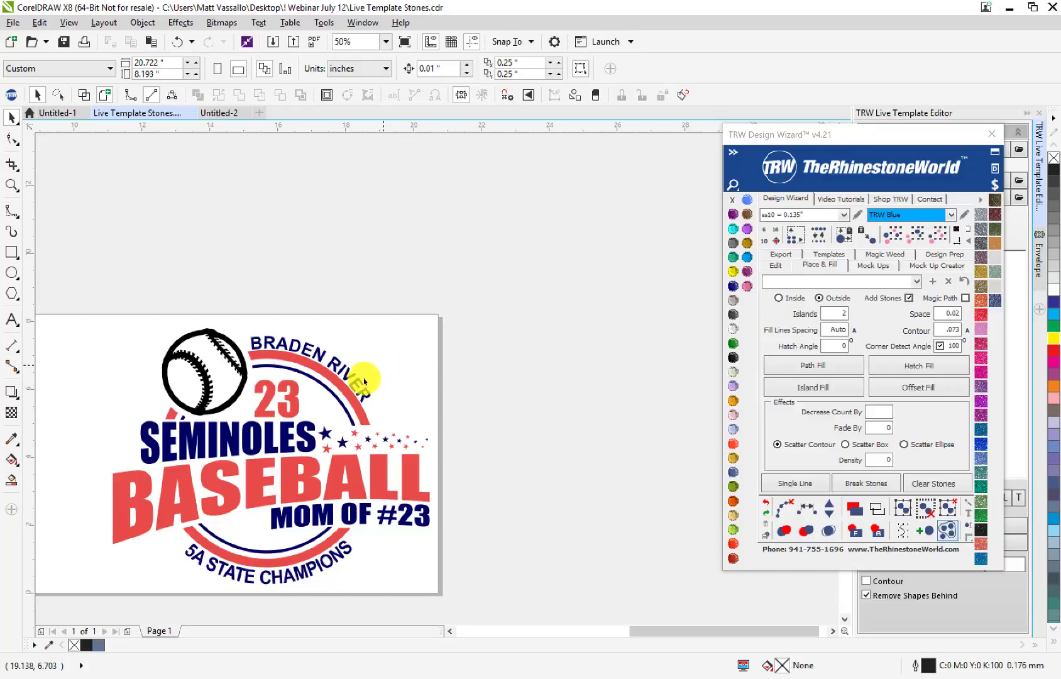
- Scatter ten copies of the BRADEN RIVER lettering above and to the right of the design in one continuous move
{"action": "scroll", "coordinate": [374, 390], "scroll_direction": "up", "scroll_amount": 1}
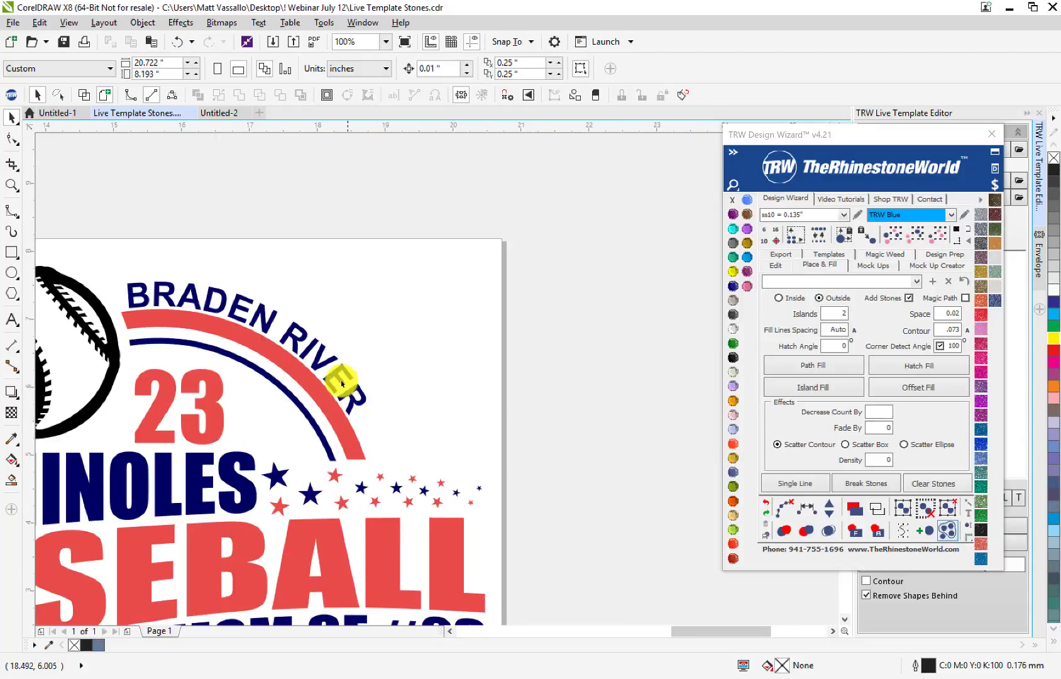
{"action": "left_click_drag", "start_coordinate": [331, 349], "coordinate": [518, 245]}
{"action": "key", "text": "space"}
{"action": "key", "text": "space"}
{"action": "key", "text": "space"}
{"action": "key", "text": "space"}
{"action": "key", "text": "space"}
{"action": "key", "text": "space"}
{"action": "key", "text": "space"}
{"action": "key", "text": "space"}
{"action": "key", "text": "space"}
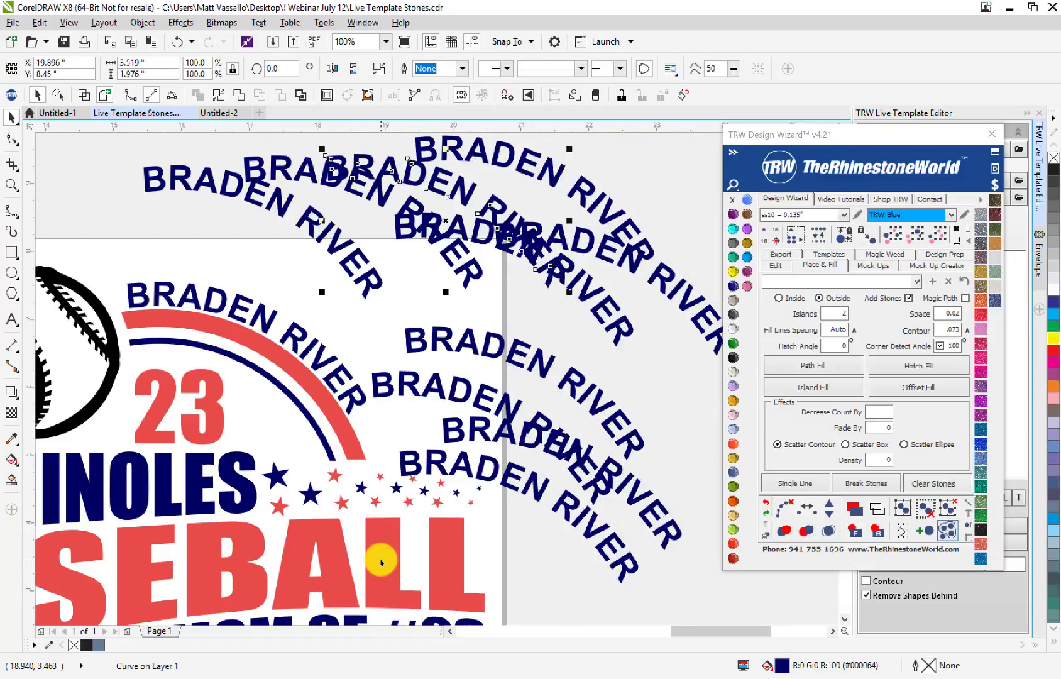
- Delete all the scattered BRADEN RIVER copies, keeping only the original lettering on the red arc
{"action": "scroll", "coordinate": [380, 561], "scroll_direction": "down", "scroll_amount": 1}
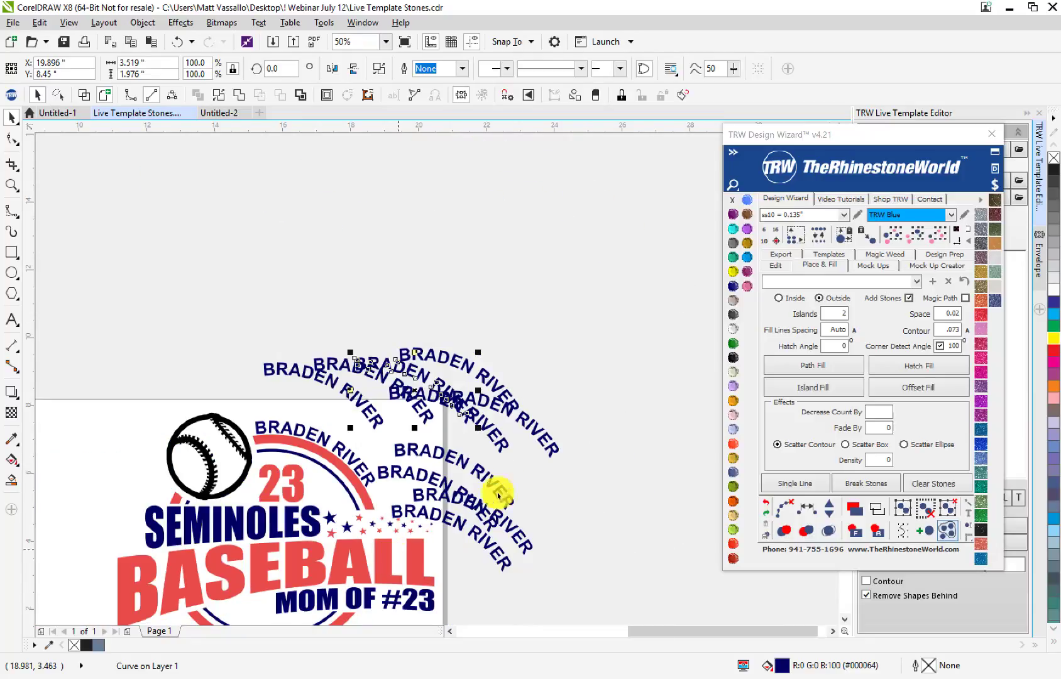
{"action": "left_click_drag", "start_coordinate": [608, 307], "coordinate": [204, 434]}
{"action": "key", "text": "Delete"}
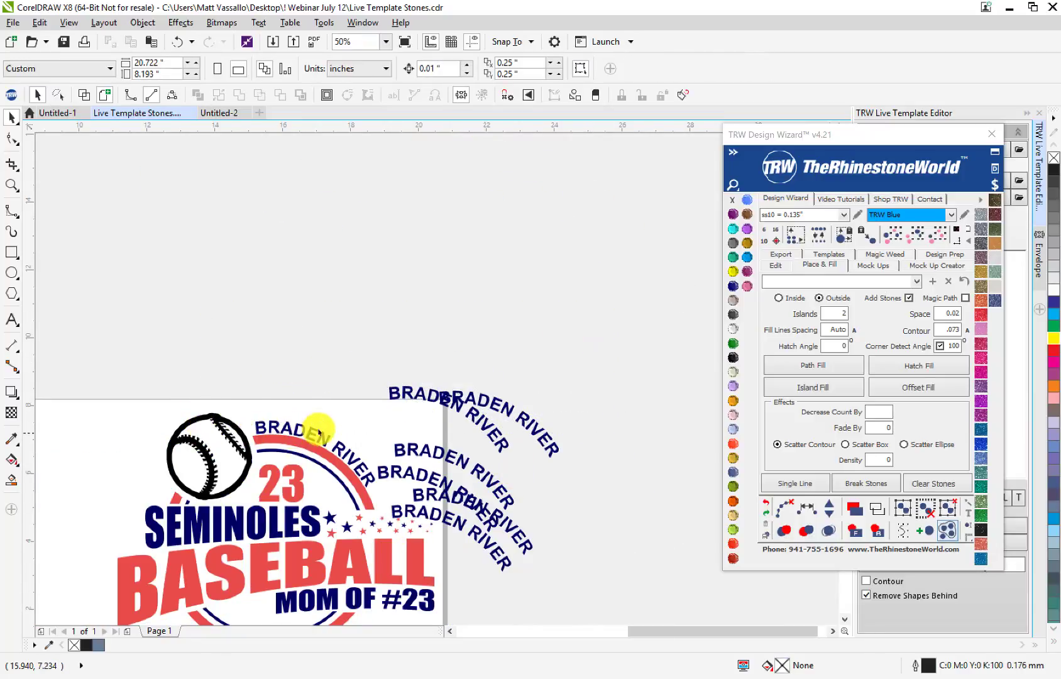
{"action": "scroll", "coordinate": [364, 410], "scroll_direction": "down", "scroll_amount": 1}
{"action": "scroll", "coordinate": [364, 410], "scroll_direction": "up", "scroll_amount": 1}
{"action": "left_click_drag", "start_coordinate": [621, 255], "coordinate": [372, 447]}
{"action": "key", "text": "Delete"}
{"action": "left_click", "coordinate": [410, 416]}
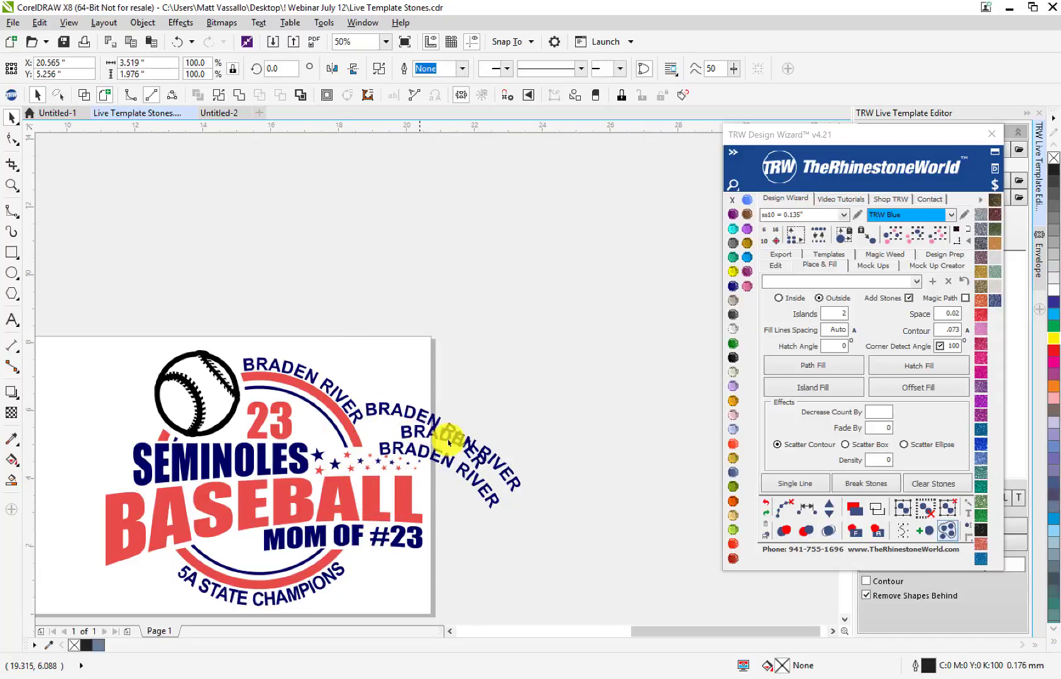
{"action": "key", "text": "Delete"}
{"action": "left_click", "coordinate": [450, 440]}
{"action": "key", "text": "Delete"}
{"action": "left_click", "coordinate": [449, 460]}
{"action": "key", "text": "Delete"}
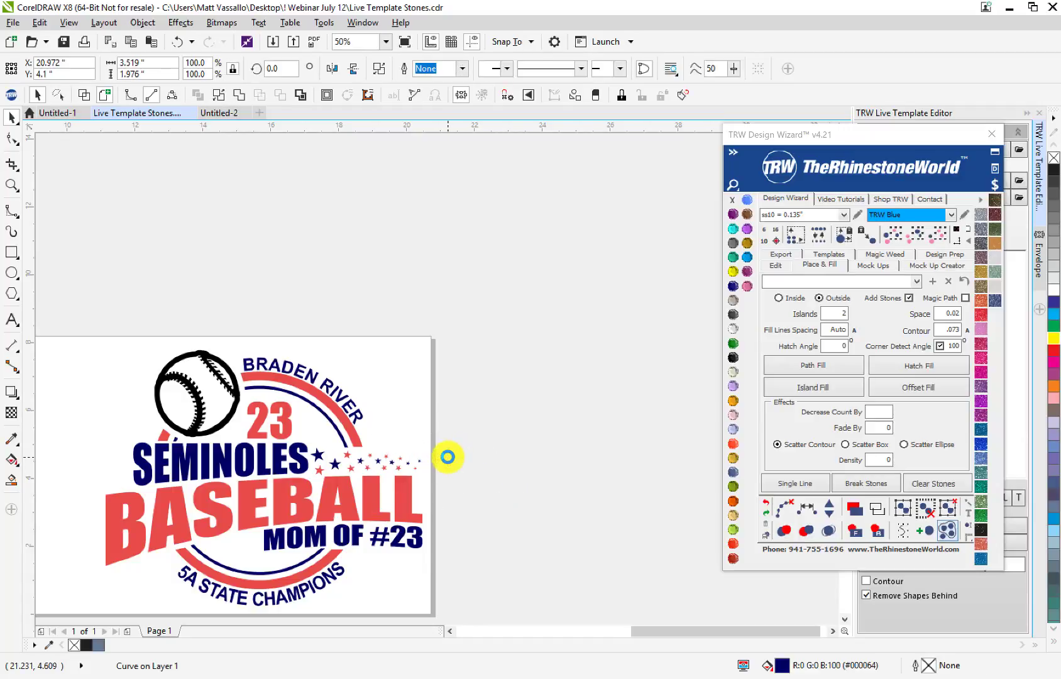
- Place two copies of the BRADEN RIVER lettering above and to the right of the original and remove both
{"action": "scroll", "coordinate": [396, 390], "scroll_direction": "up", "scroll_amount": 2}
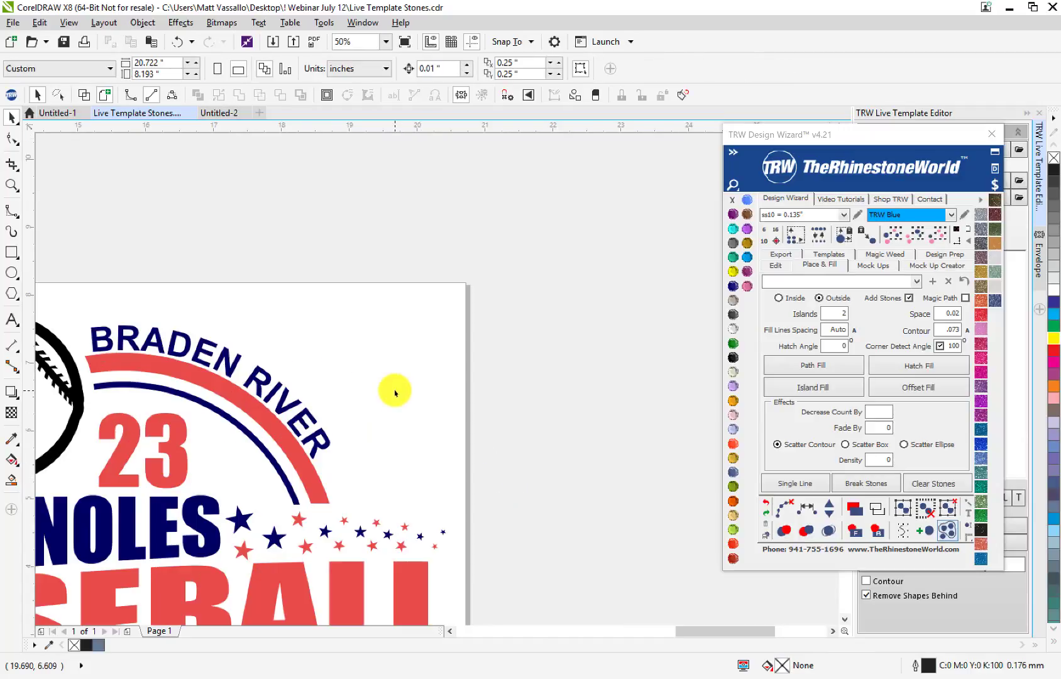
{"action": "left_click_drag", "start_coordinate": [280, 413], "coordinate": [470, 379]}
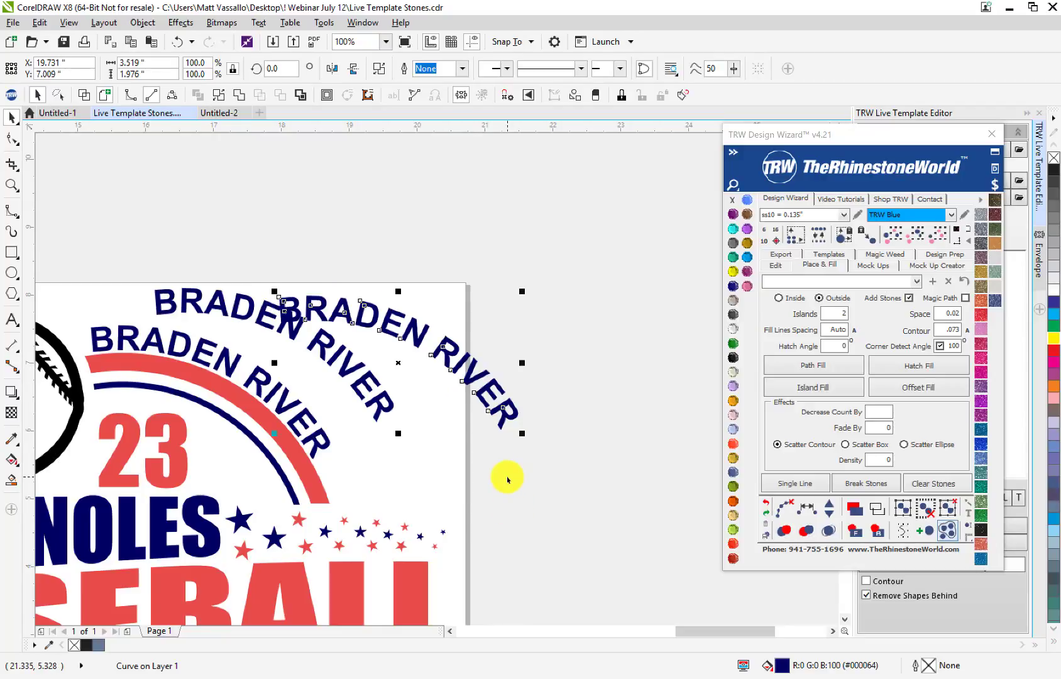
{"action": "key", "text": "ctrl+z"}
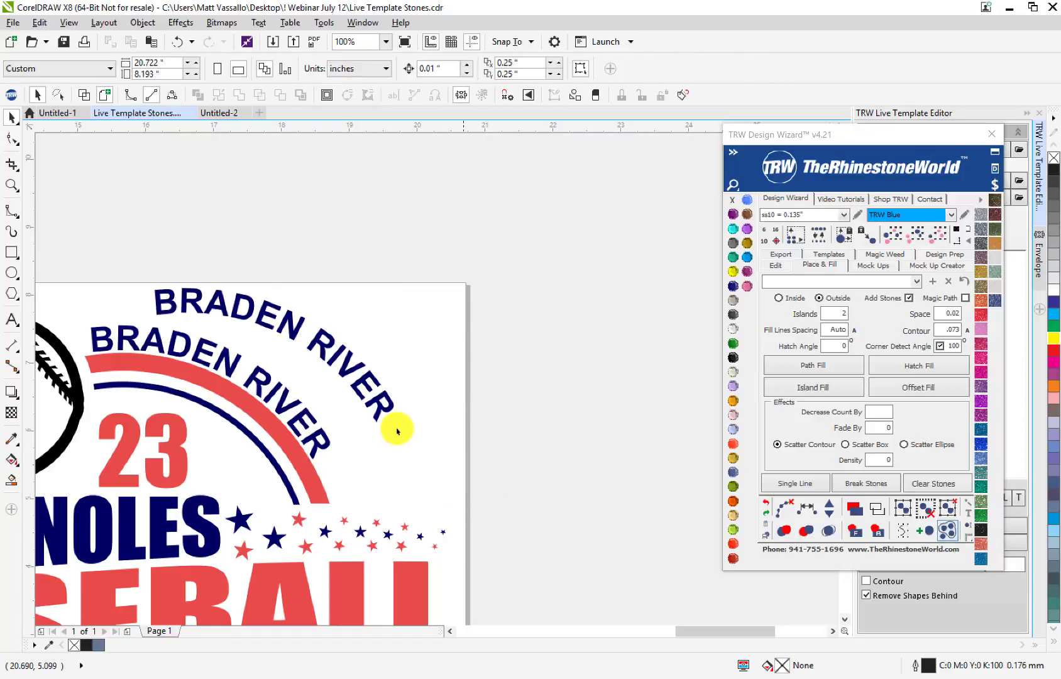
{"action": "left_click", "coordinate": [389, 410]}
{"action": "key", "text": "Delete"}
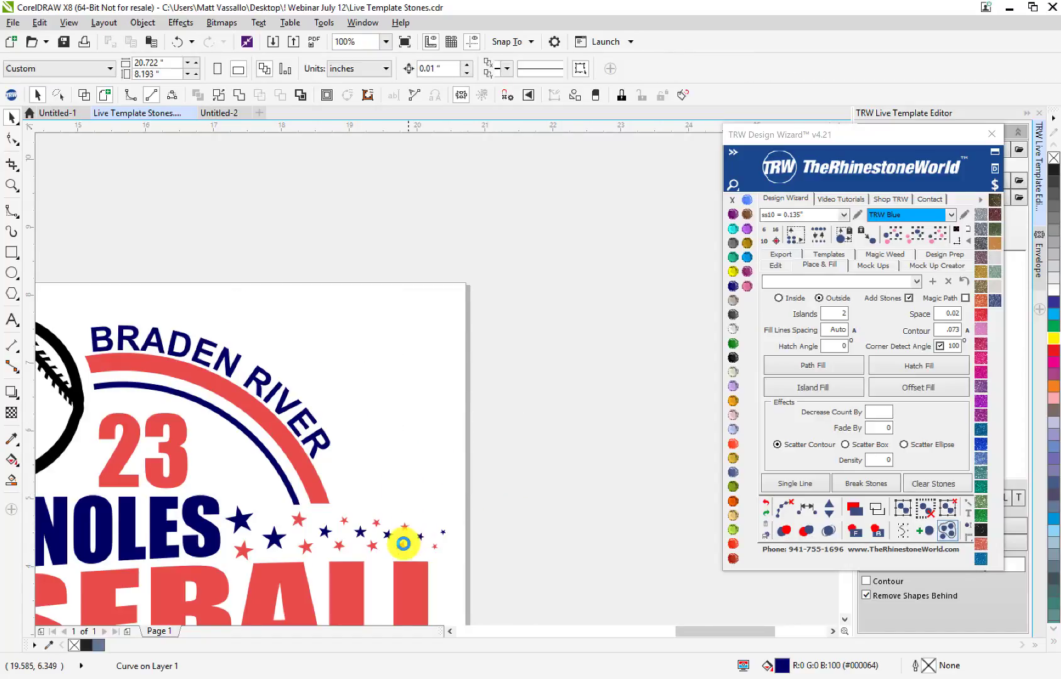
- Delete four of the red stars from the star trail above BASEBALL
{"action": "scroll", "coordinate": [406, 542], "scroll_direction": "up", "scroll_amount": 1}
{"action": "left_click", "coordinate": [405, 511]}
{"action": "key", "text": "Delete"}
{"action": "left_click", "coordinate": [285, 500]}
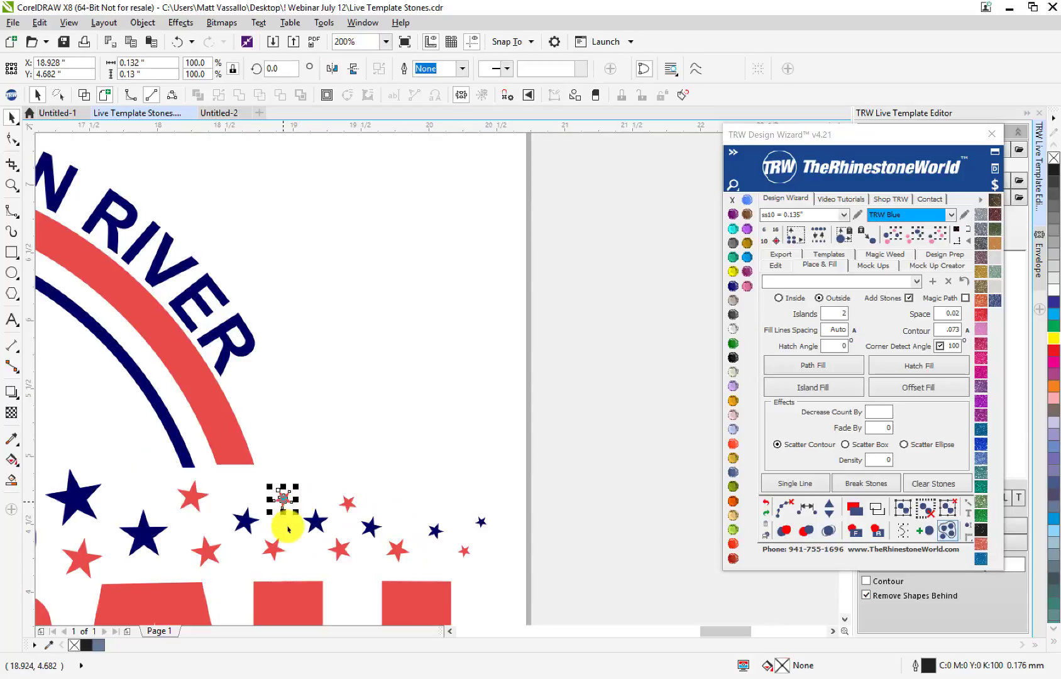
{"action": "key", "text": "Delete"}
{"action": "left_click", "coordinate": [273, 550]}
{"action": "key", "text": "Delete"}
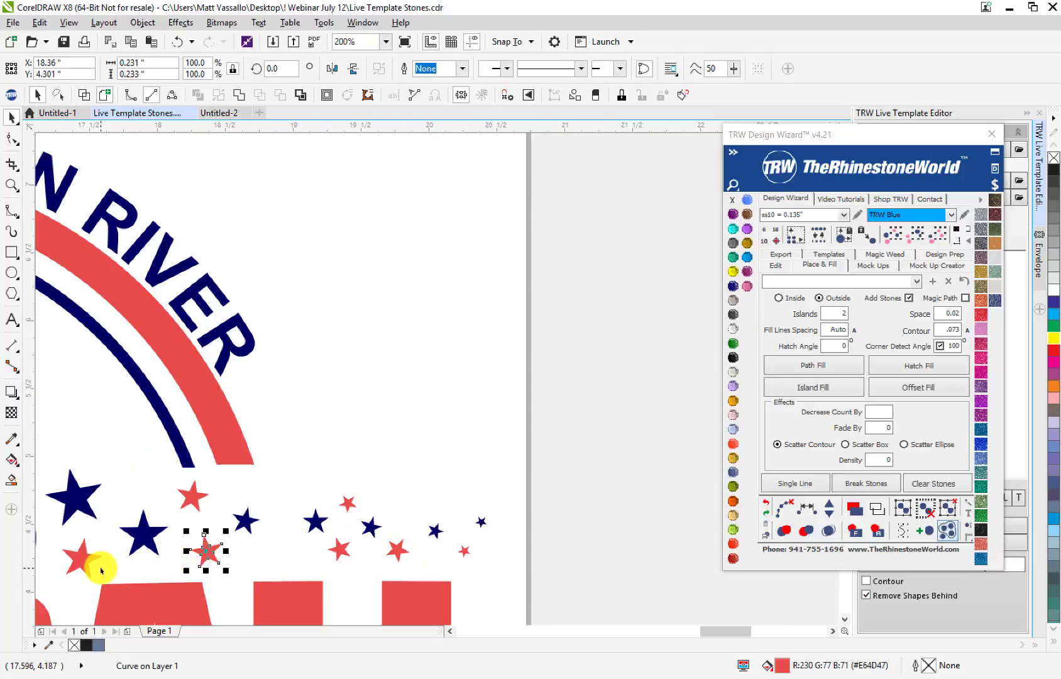
{"action": "key", "text": "Delete"}
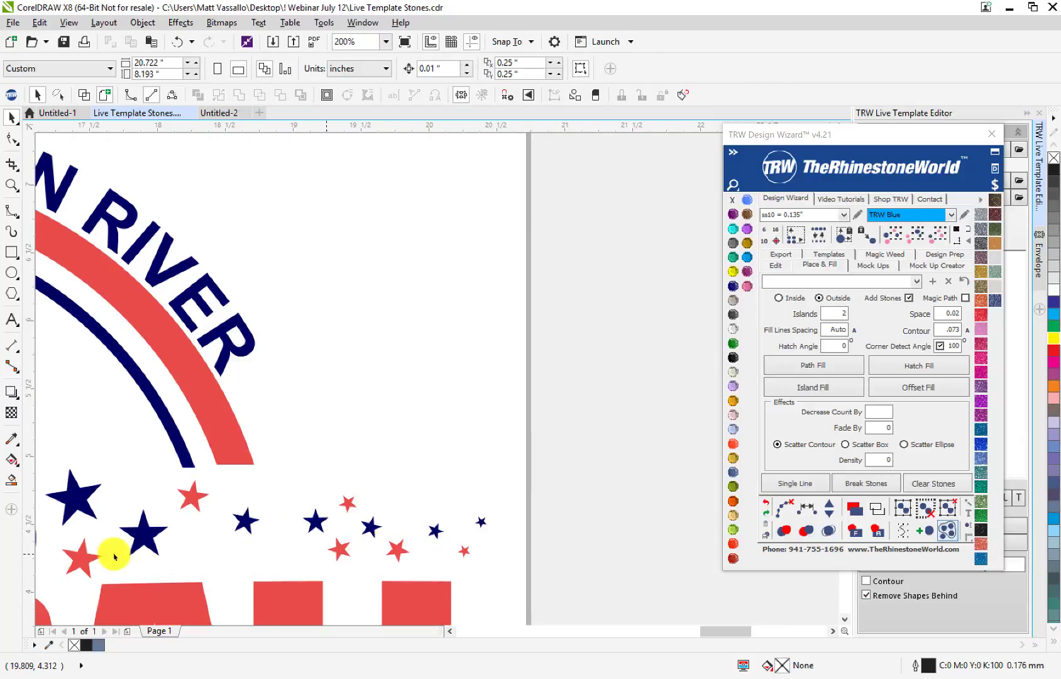
- Fill the gaps in the star trail with four copies of its leftmost red star, ending near the page's right edge
{"action": "left_click", "coordinate": [85, 564]}
{"action": "left_click_drag", "start_coordinate": [85, 565], "coordinate": [205, 558]}
{"action": "right_click", "coordinate": [205, 558]}
{"action": "left_click_drag", "start_coordinate": [205, 558], "coordinate": [291, 504]}
{"action": "right_click", "coordinate": [291, 504]}
{"action": "left_click_drag", "start_coordinate": [291, 503], "coordinate": [416, 508]}
{"action": "right_click", "coordinate": [416, 509]}
{"action": "left_click_drag", "start_coordinate": [416, 509], "coordinate": [525, 555]}
{"action": "left_click", "coordinate": [414, 374]}
{"action": "scroll", "coordinate": [426, 434], "scroll_direction": "down", "scroll_amount": 3}
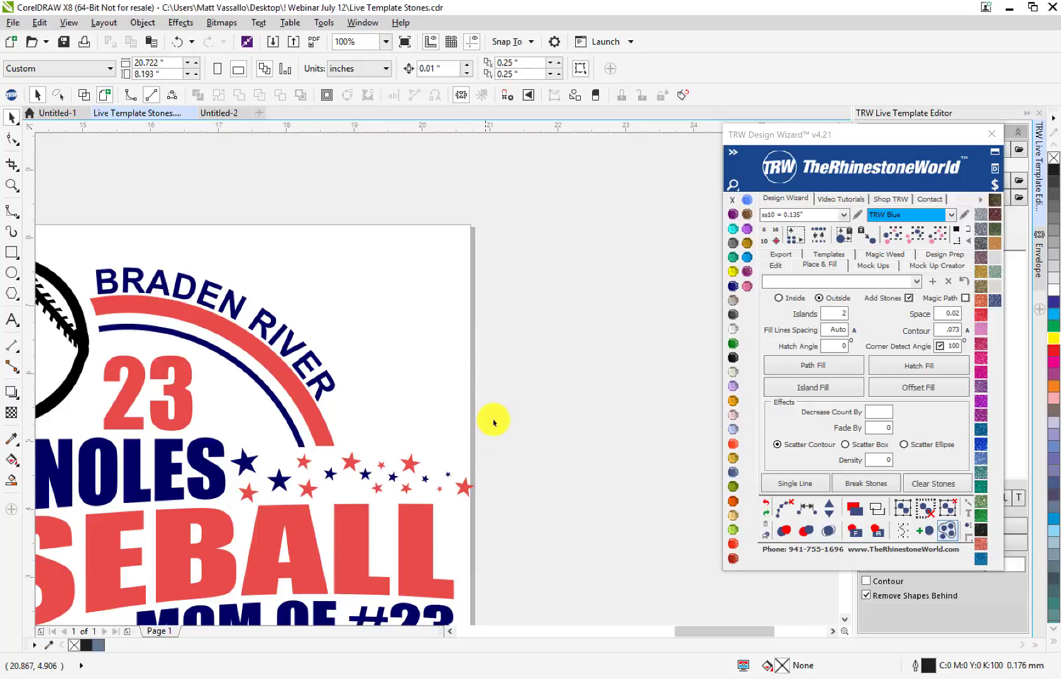
- Move the rightmost red star slightly left, away from the page edge, and deselect it
{"action": "left_click", "coordinate": [445, 487]}
{"action": "left_click", "coordinate": [480, 489]}
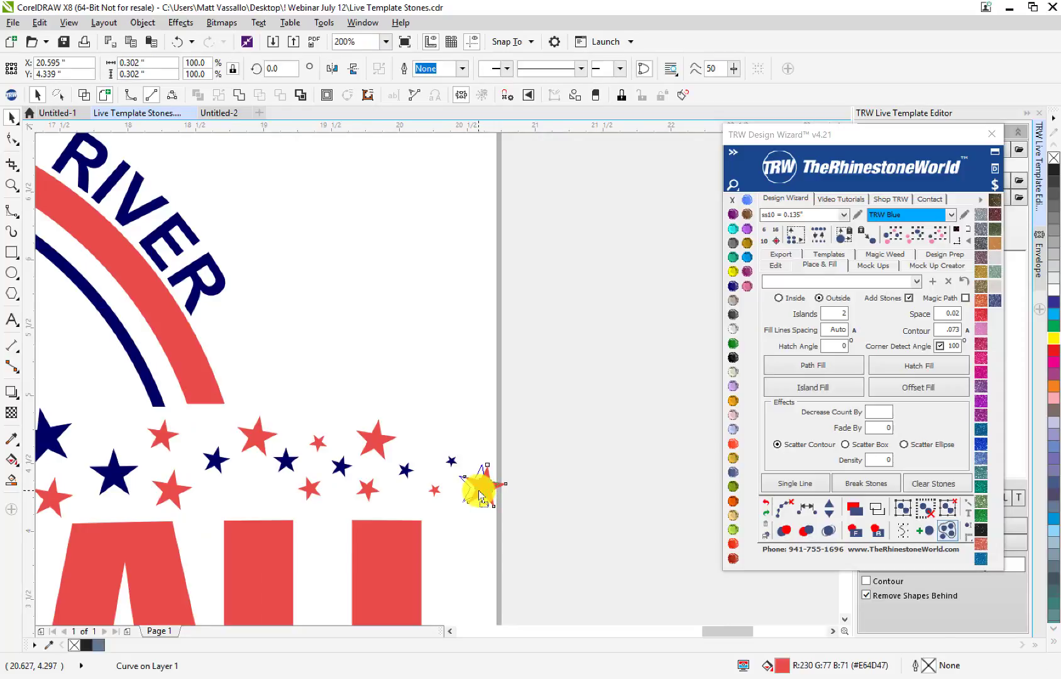
{"action": "left_click", "coordinate": [396, 394]}
{"action": "scroll", "coordinate": [395, 394], "scroll_direction": "down", "scroll_amount": 2}
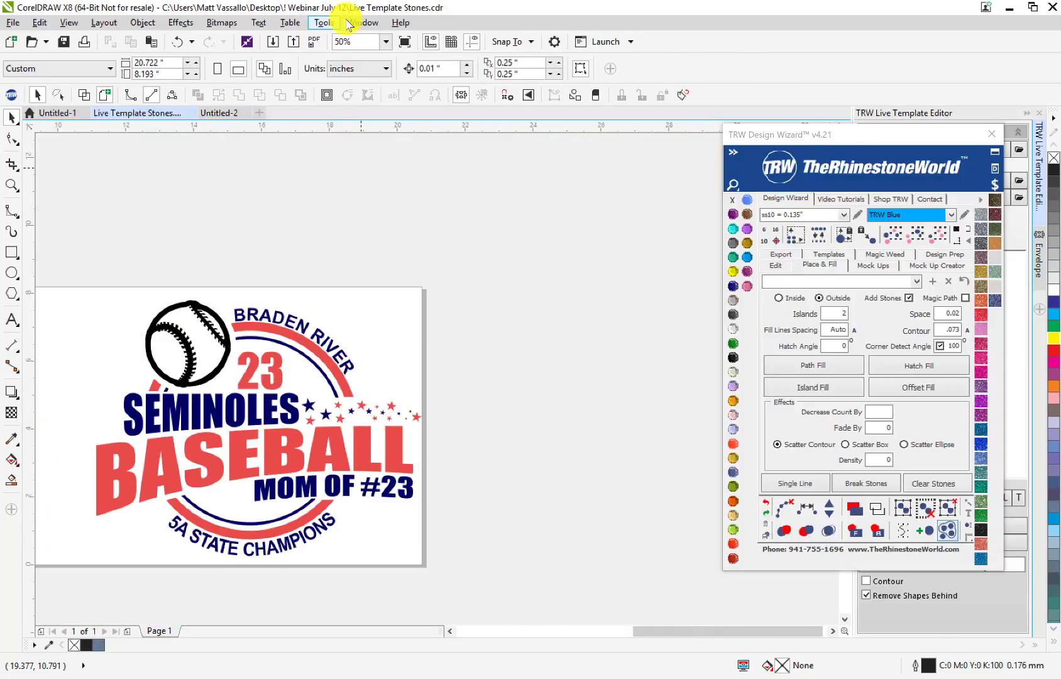
- Review the auto-backup interval and backup folder in the workspace Save options and close the options
{"action": "left_click", "coordinate": [322, 23]}
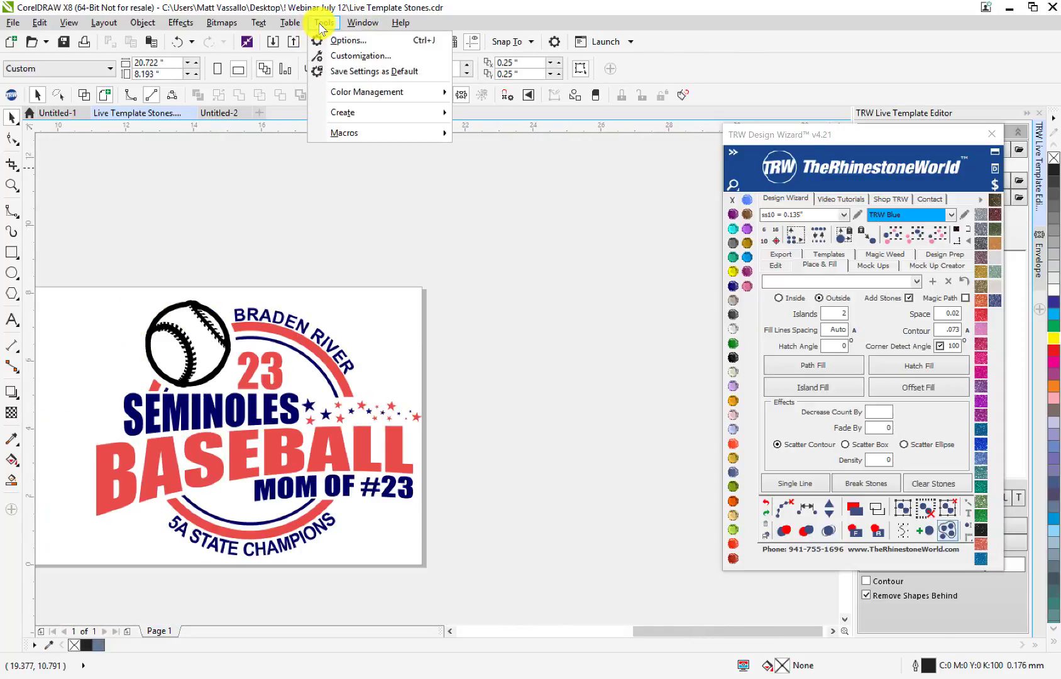
{"action": "left_click", "coordinate": [339, 56]}
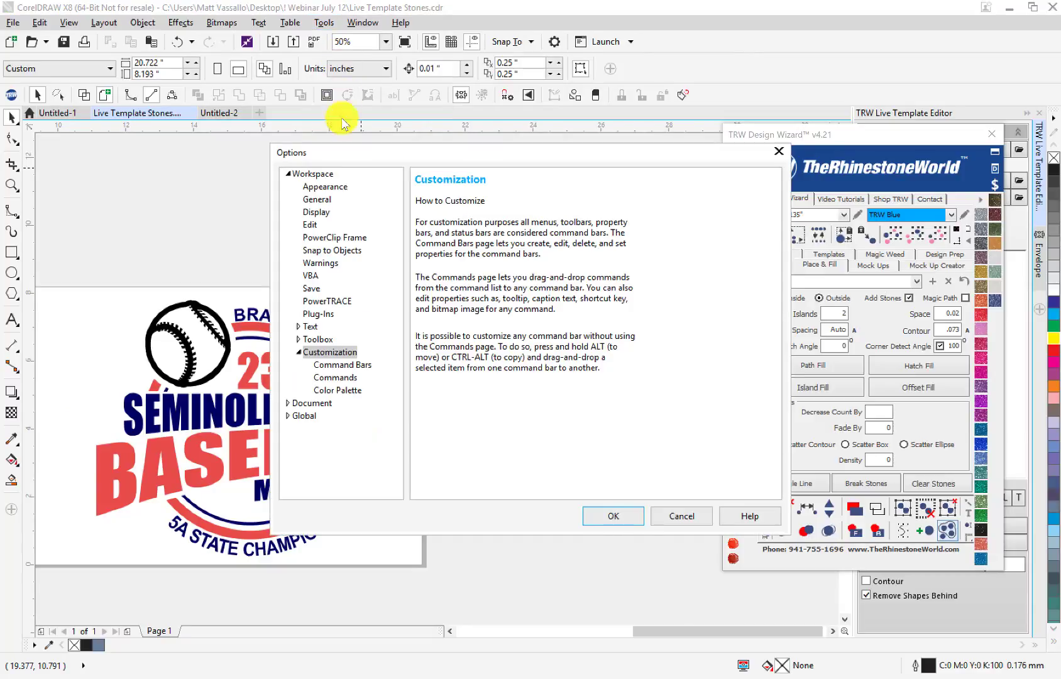
{"action": "left_click", "coordinate": [311, 289]}
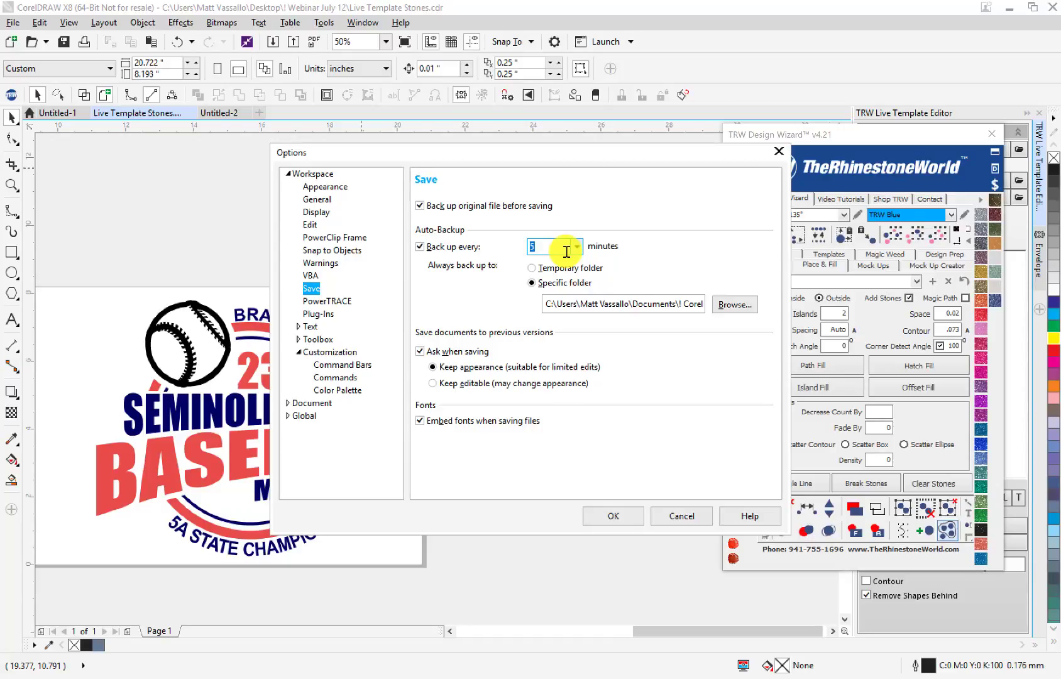
{"action": "left_click", "coordinate": [778, 153]}
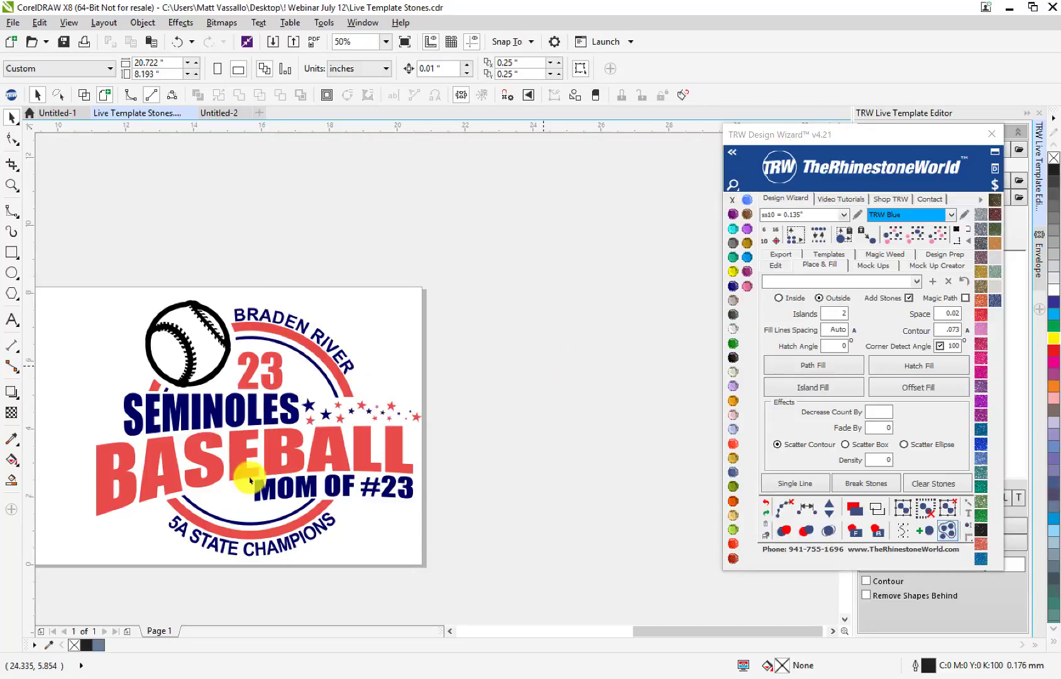
- Examine the BASEBALL lettering up close and within the whole design
{"action": "scroll", "coordinate": [78, 522], "scroll_direction": "up", "scroll_amount": 2}
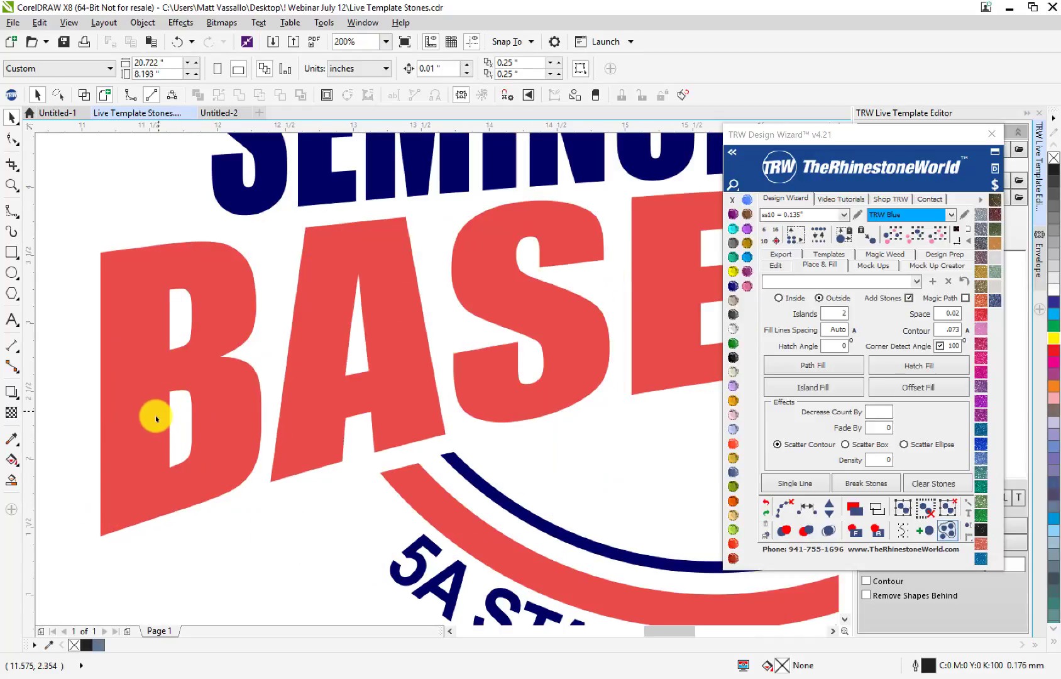
{"action": "left_click", "coordinate": [127, 393]}
{"action": "scroll", "coordinate": [127, 393], "scroll_direction": "down", "scroll_amount": 2}
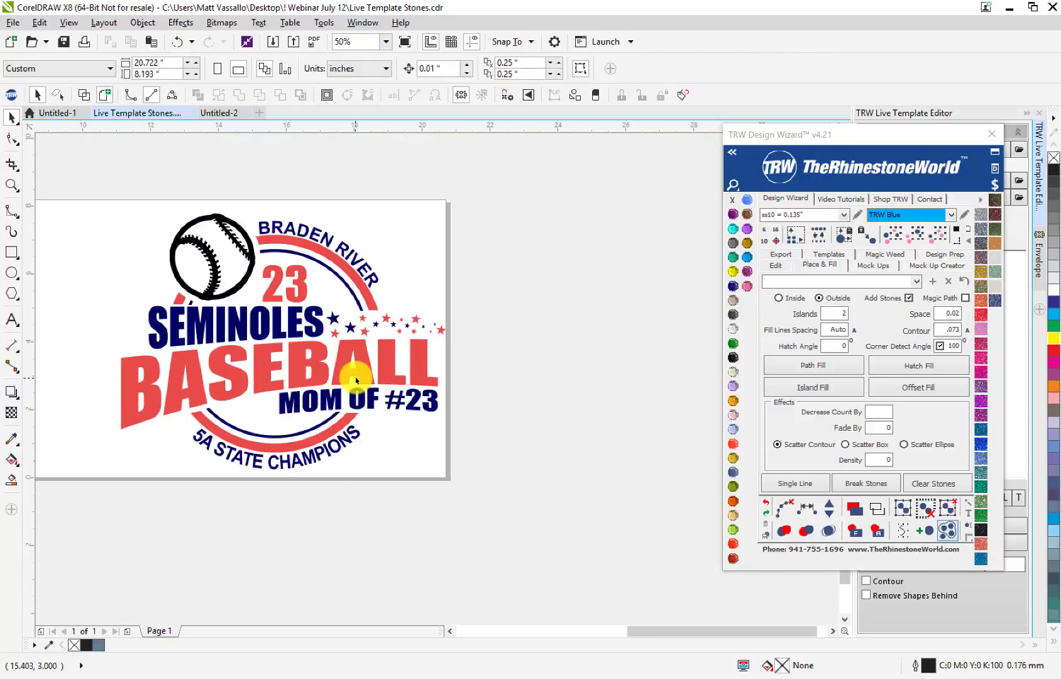
{"action": "scroll", "coordinate": [288, 378], "scroll_direction": "up", "scroll_amount": 2}
{"action": "left_click", "coordinate": [291, 377]}
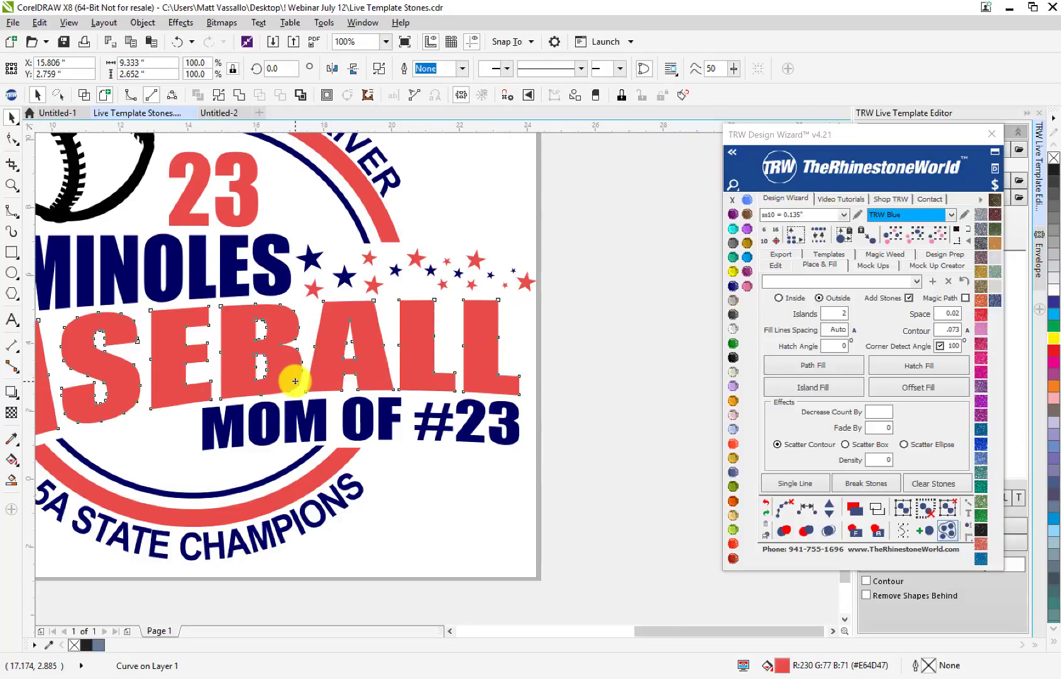
{"action": "scroll", "coordinate": [295, 379], "scroll_direction": "down", "scroll_amount": 2}
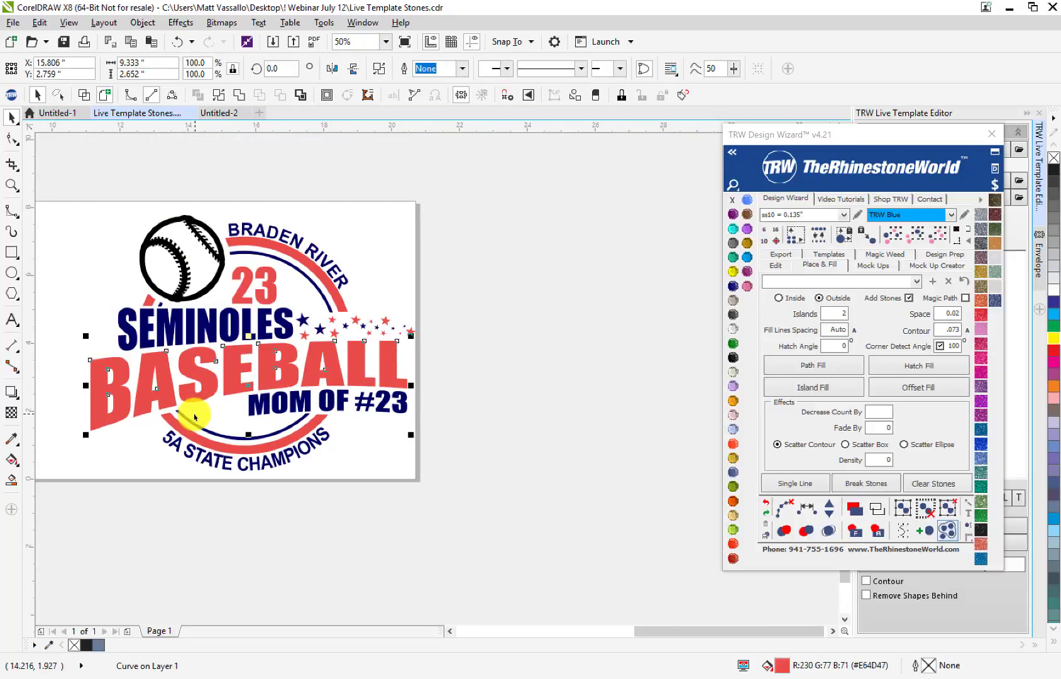
{"action": "left_click", "coordinate": [115, 440]}
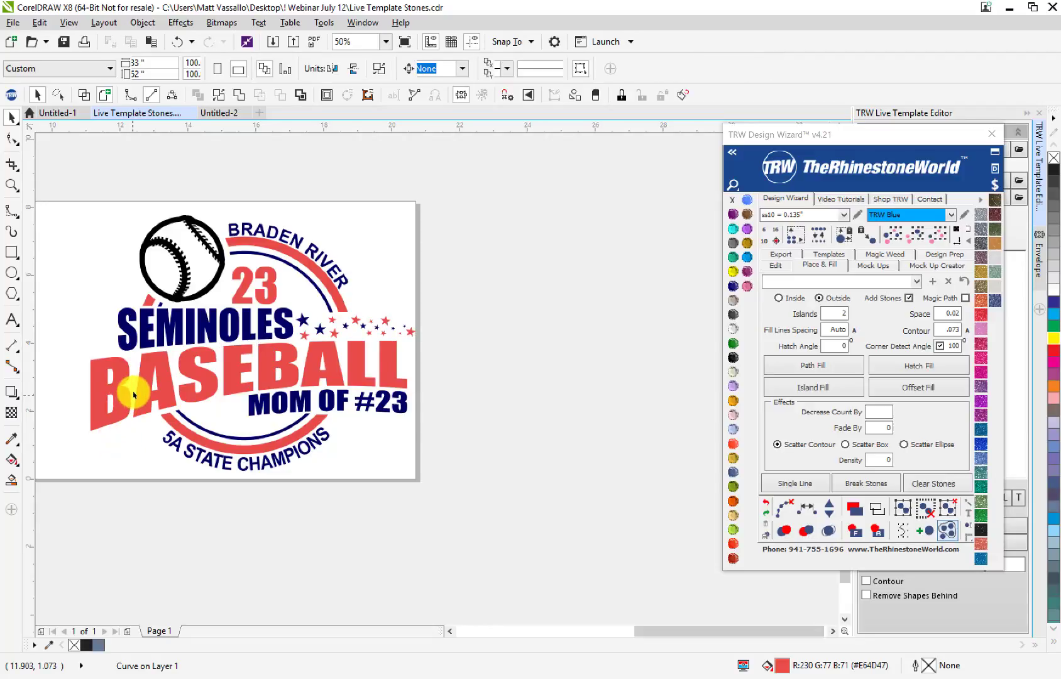
{"action": "scroll", "coordinate": [165, 349], "scroll_direction": "up", "scroll_amount": 2}
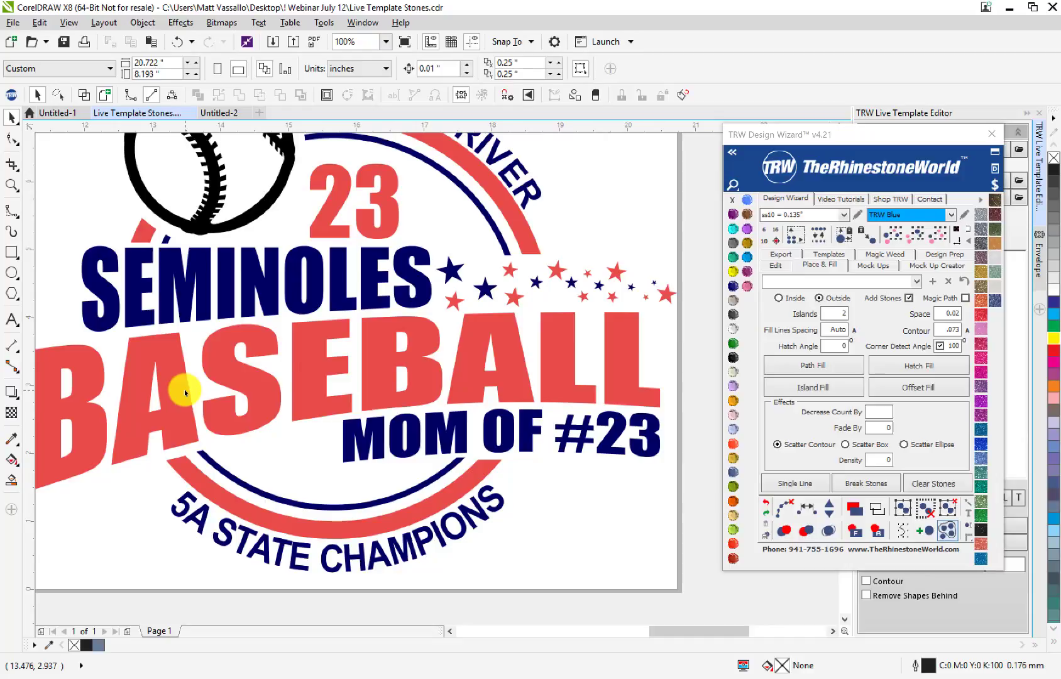
{"action": "scroll", "coordinate": [147, 498], "scroll_direction": "down", "scroll_amount": 2}
{"action": "scroll", "coordinate": [105, 483], "scroll_direction": "up", "scroll_amount": 2}
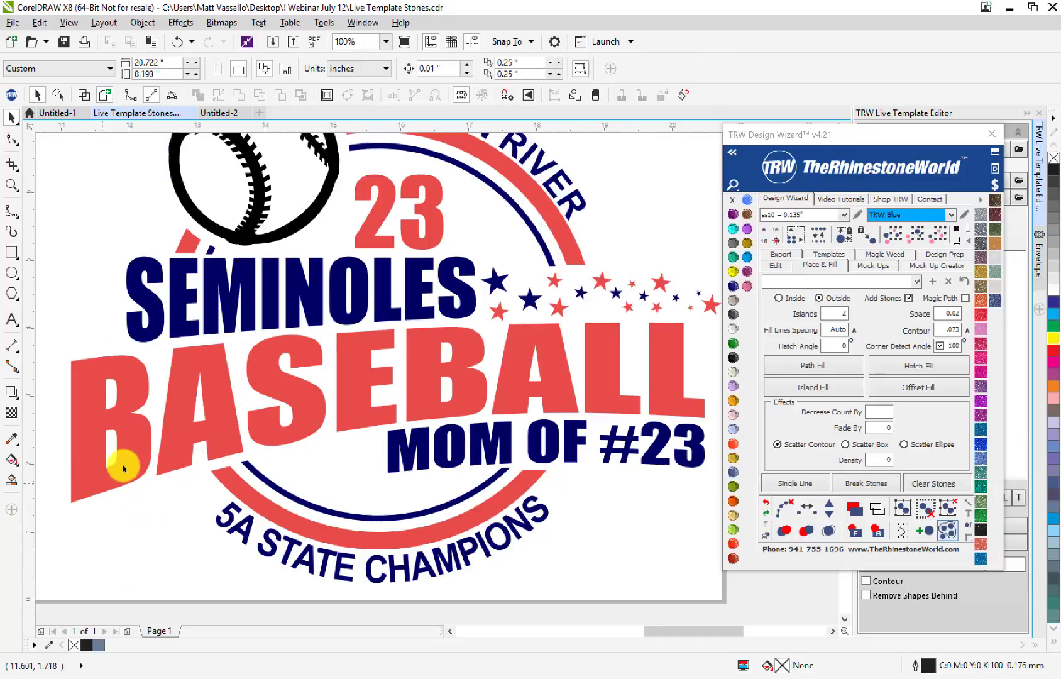
- Try a Hatch Fill of ss10 rhinestones on the BASEBALL lettering and undo it
{"action": "left_click", "coordinate": [127, 464]}
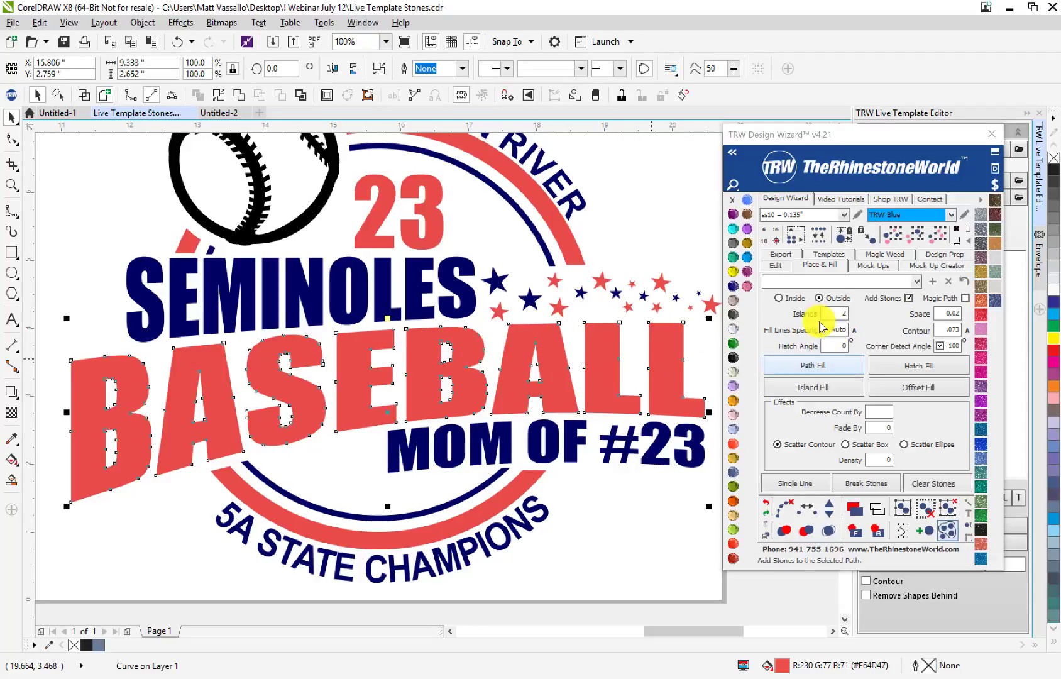
{"action": "left_click", "coordinate": [812, 272]}
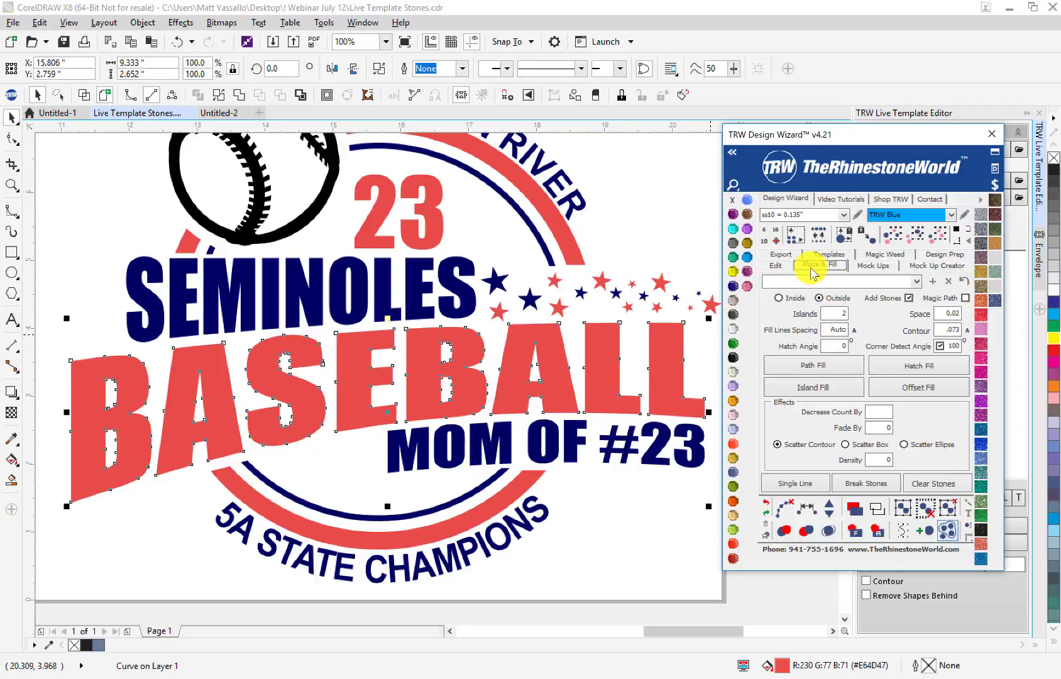
{"action": "left_click", "coordinate": [919, 367]}
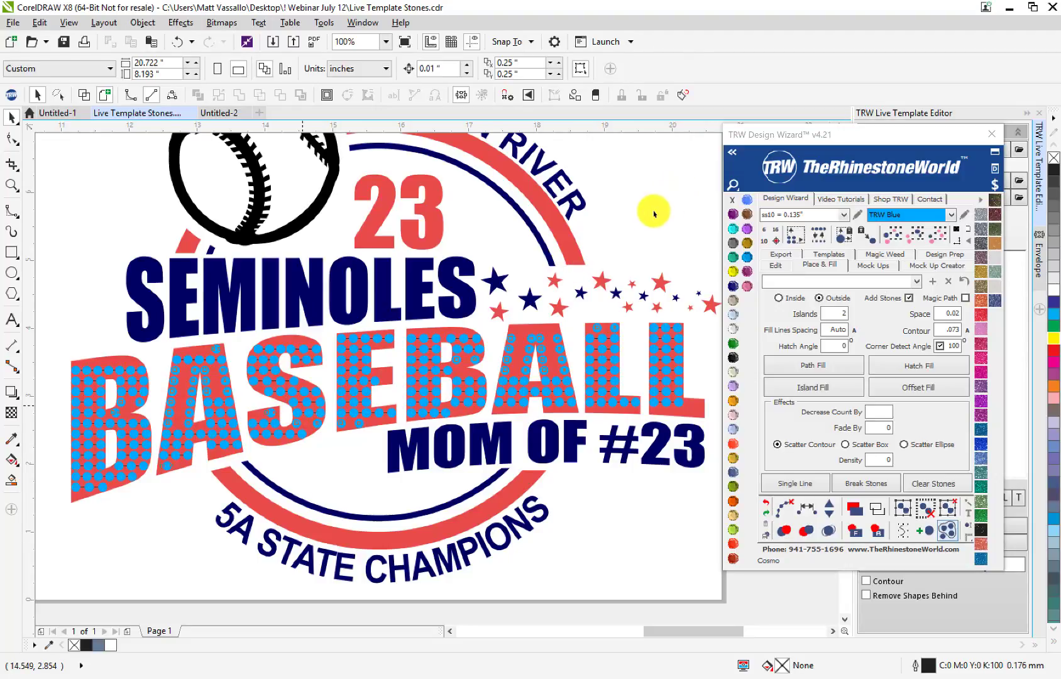
{"action": "key", "text": "ctrl+z"}
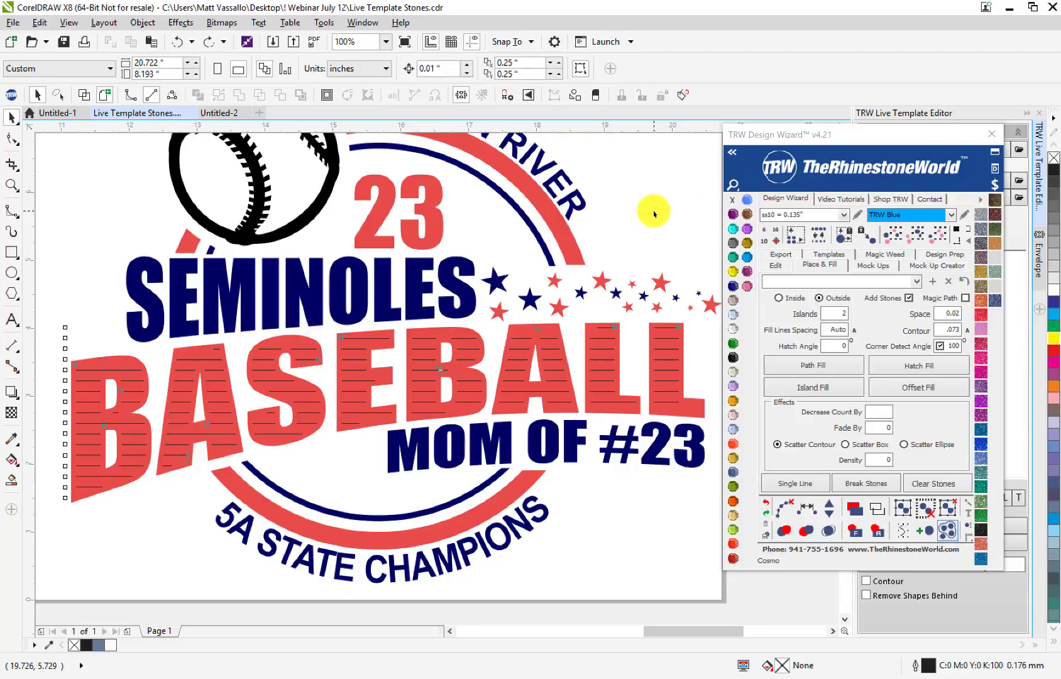
{"action": "key", "text": "ctrl+z"}
{"action": "left_click", "coordinate": [653, 214]}
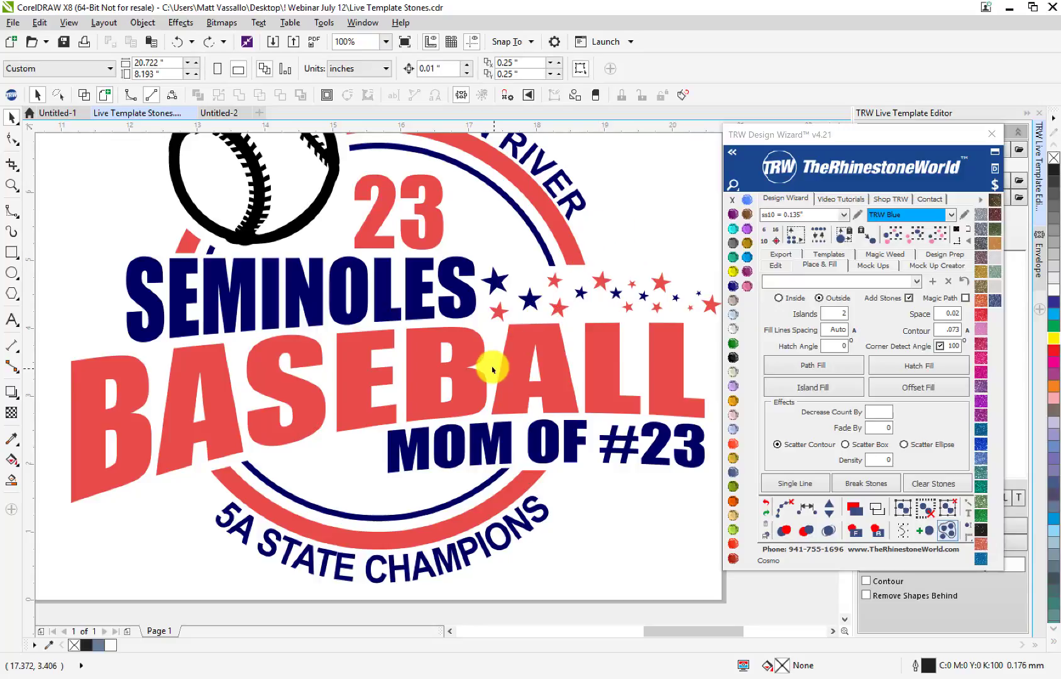
- Try a Path Fill of ss10 rhinestones around the BASEBALL letter outlines, inspect it and undo it
{"action": "left_click", "coordinate": [220, 432]}
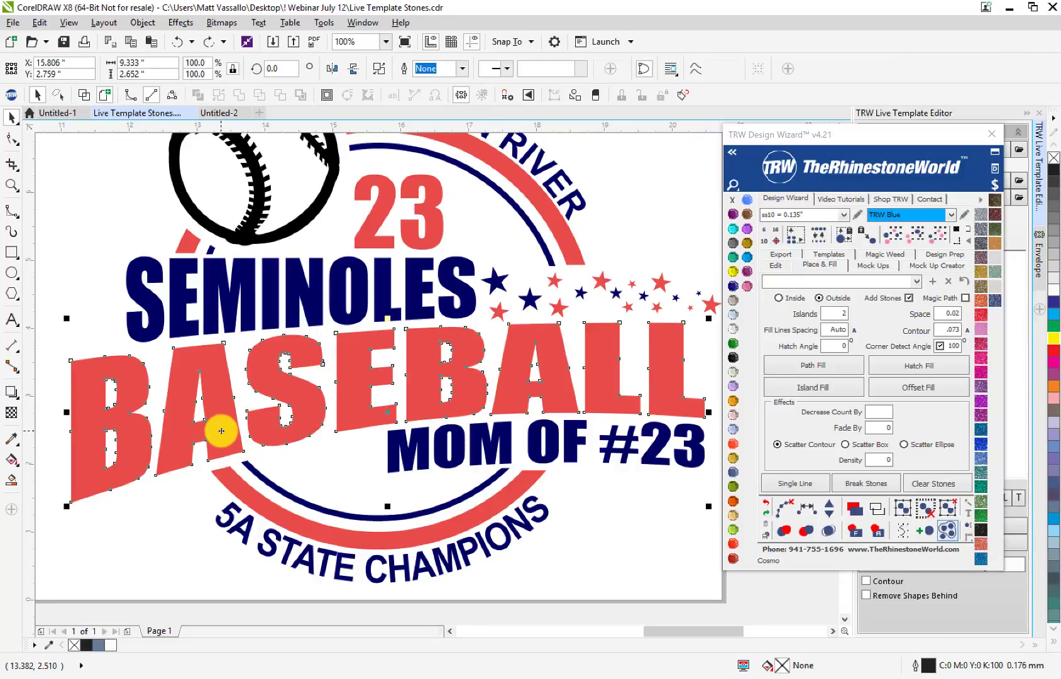
{"action": "scroll", "coordinate": [135, 450], "scroll_direction": "down", "scroll_amount": 2}
{"action": "scroll", "coordinate": [135, 461], "scroll_direction": "up", "scroll_amount": 2}
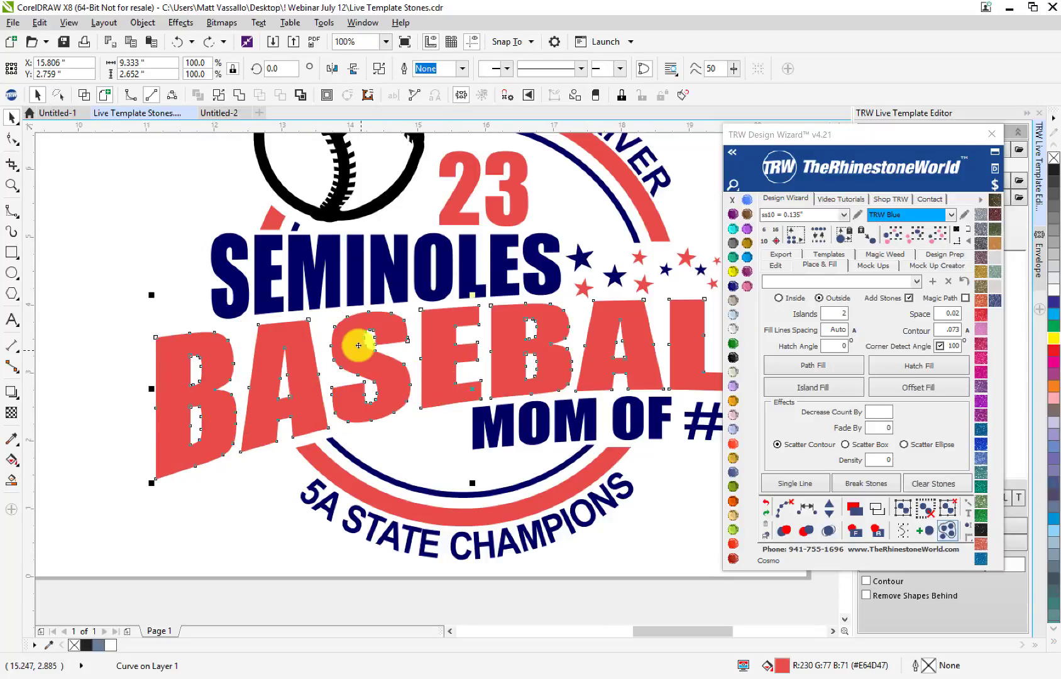
{"action": "left_click", "coordinate": [823, 371]}
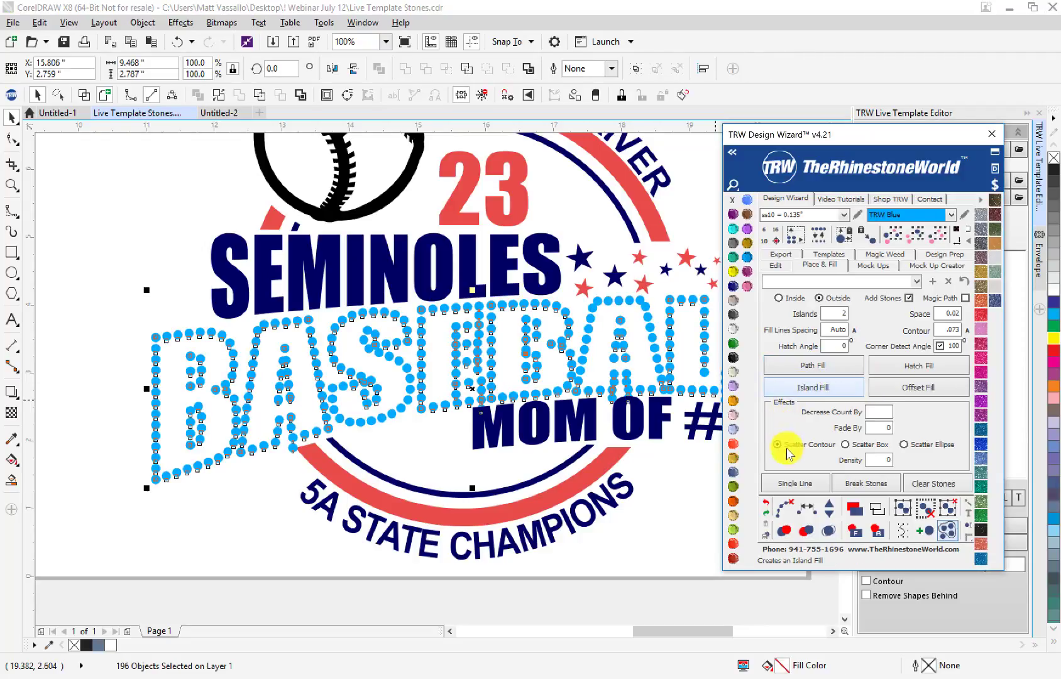
{"action": "left_click", "coordinate": [672, 528]}
{"action": "scroll", "coordinate": [451, 406], "scroll_direction": "down", "scroll_amount": 1}
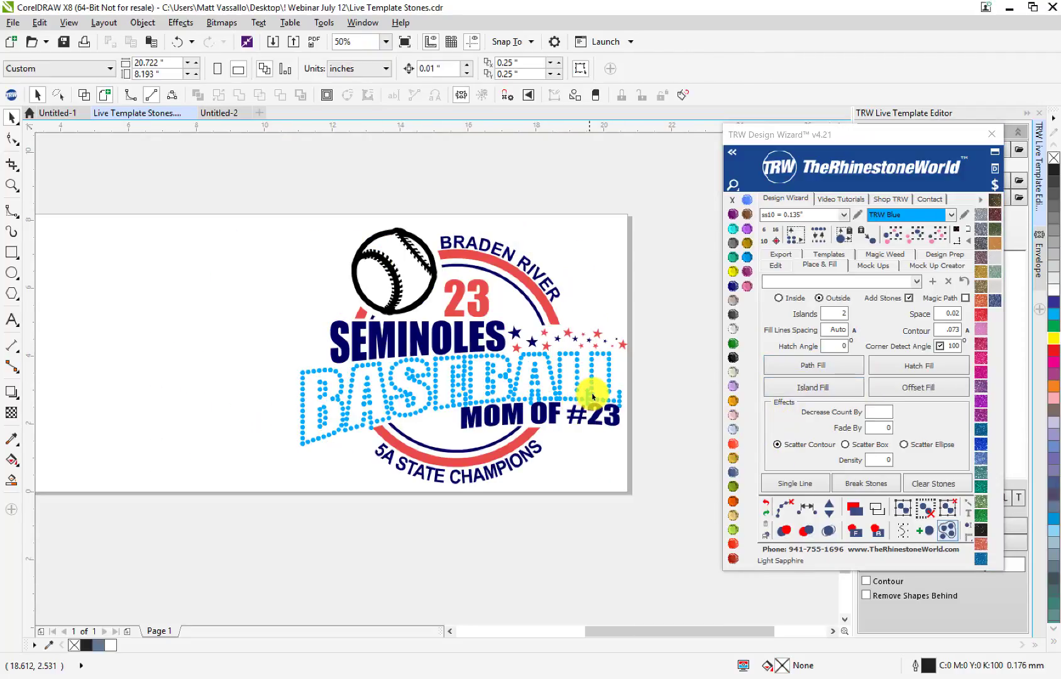
{"action": "scroll", "coordinate": [592, 396], "scroll_direction": "up", "scroll_amount": 1}
{"action": "scroll", "coordinate": [563, 385], "scroll_direction": "down", "scroll_amount": 1}
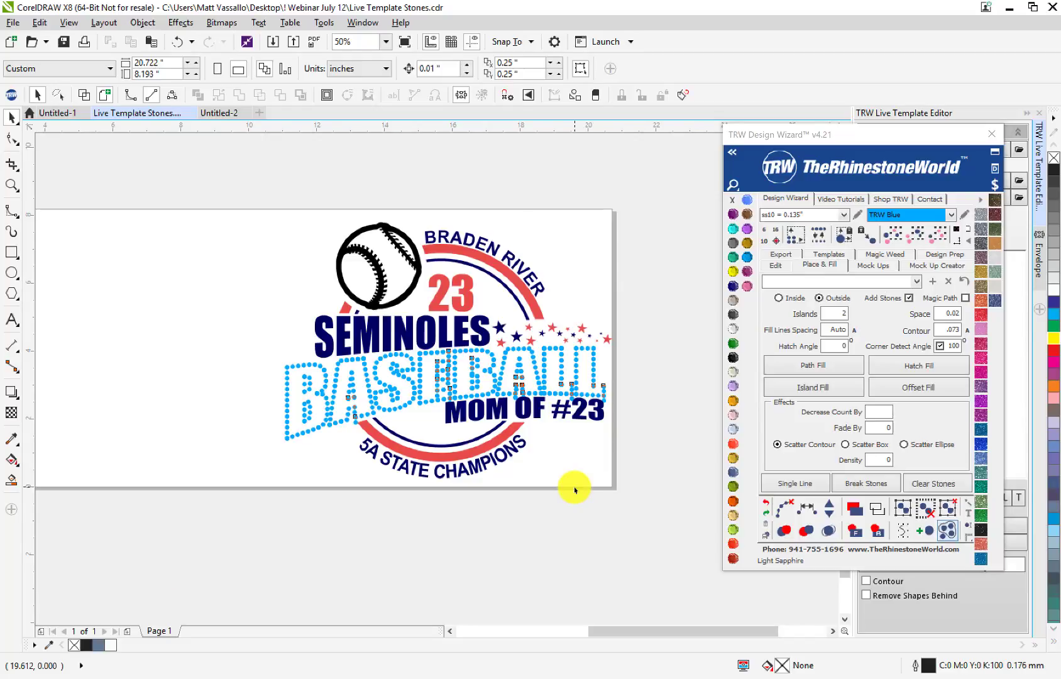
{"action": "key", "text": "ctrl+z"}
{"action": "left_click", "coordinate": [690, 423]}
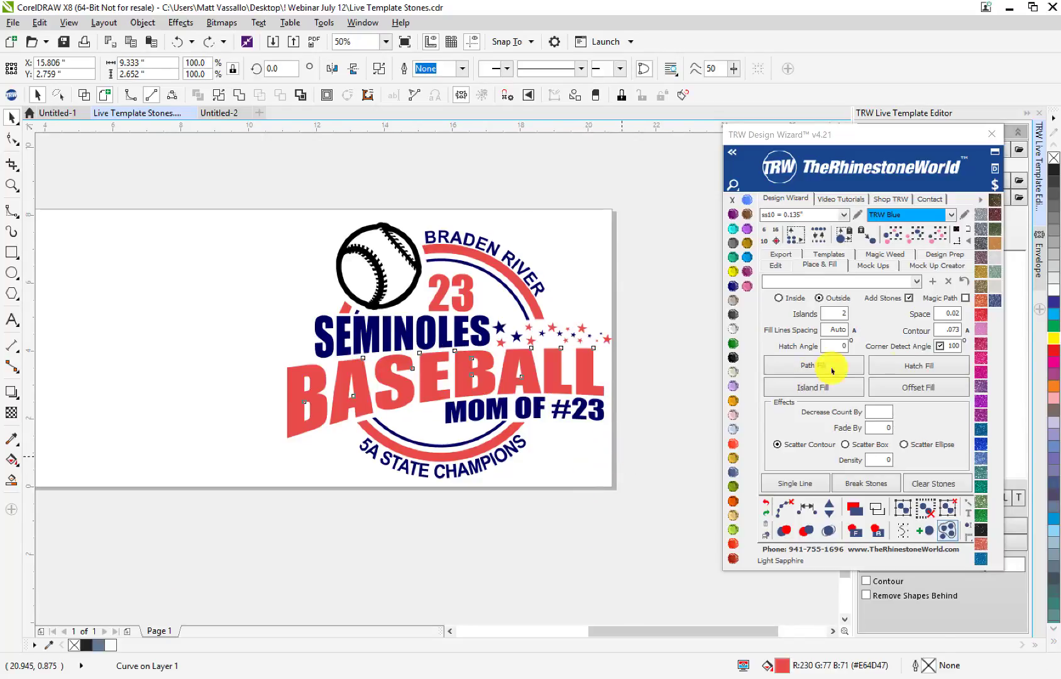
- Set the fill contour to Auto and the rhinestone size to ss06 = 0.101"
{"action": "left_click", "coordinate": [966, 331]}
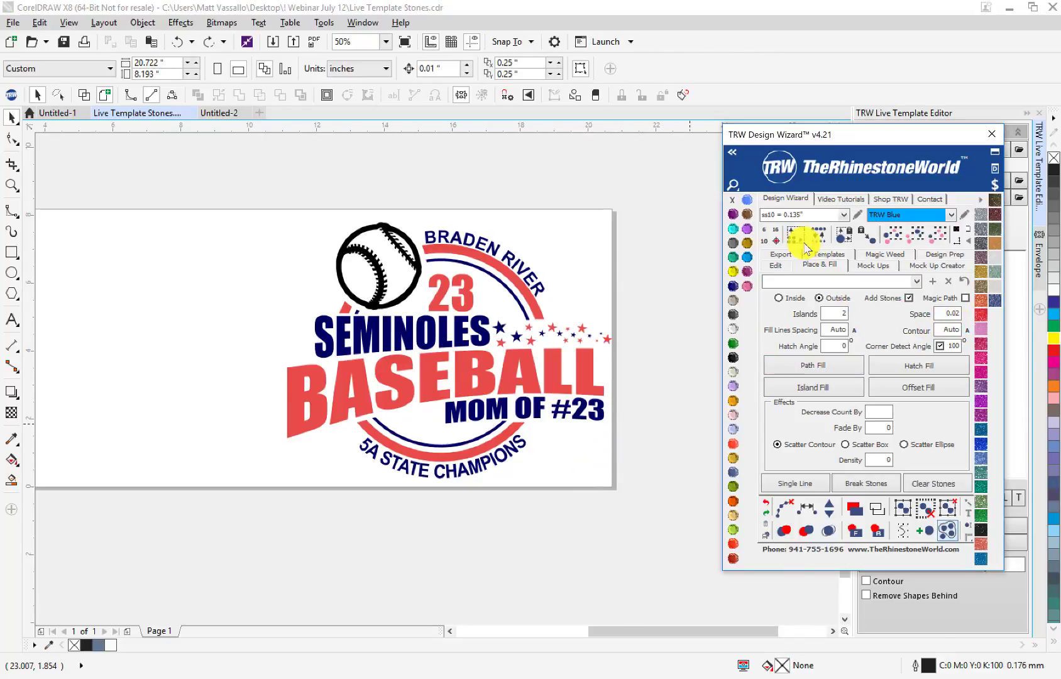
{"action": "left_click", "coordinate": [842, 214]}
{"action": "left_click", "coordinate": [831, 229]}
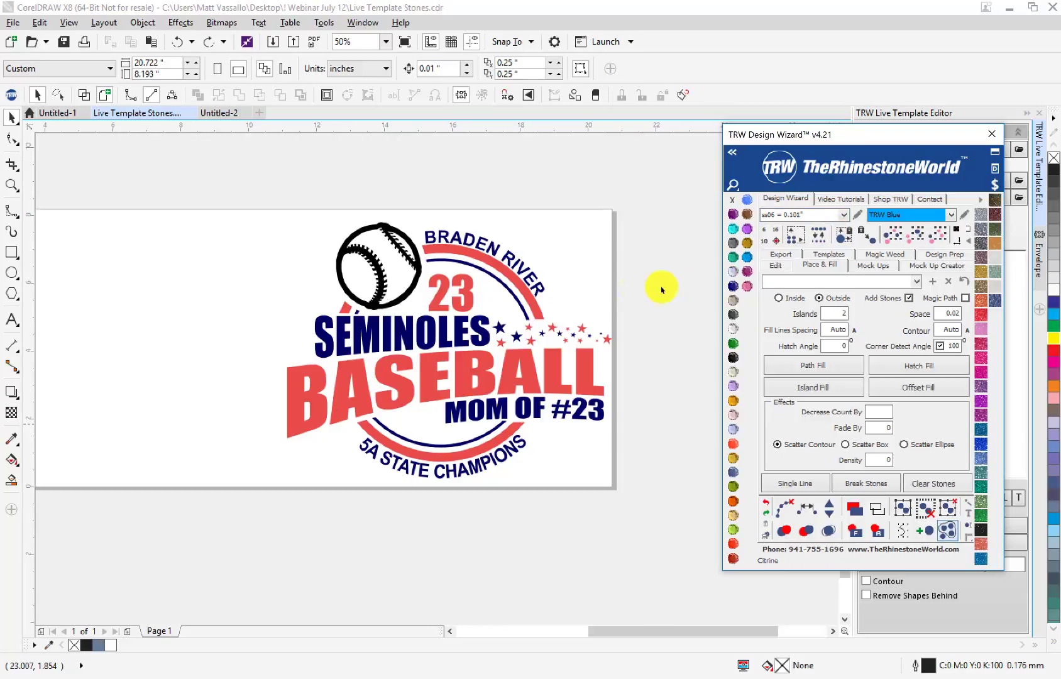
- Apply a Path Fill of ss06 rhinestones to the BASEBALL lettering and deselect it
{"action": "left_click", "coordinate": [588, 374]}
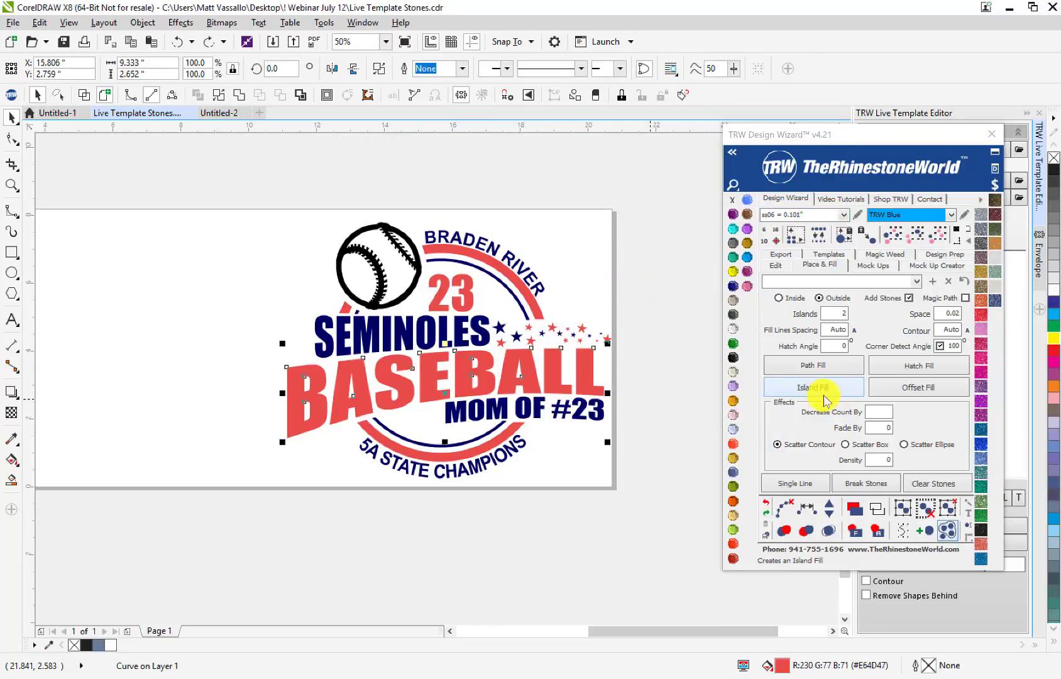
{"action": "left_click", "coordinate": [819, 371]}
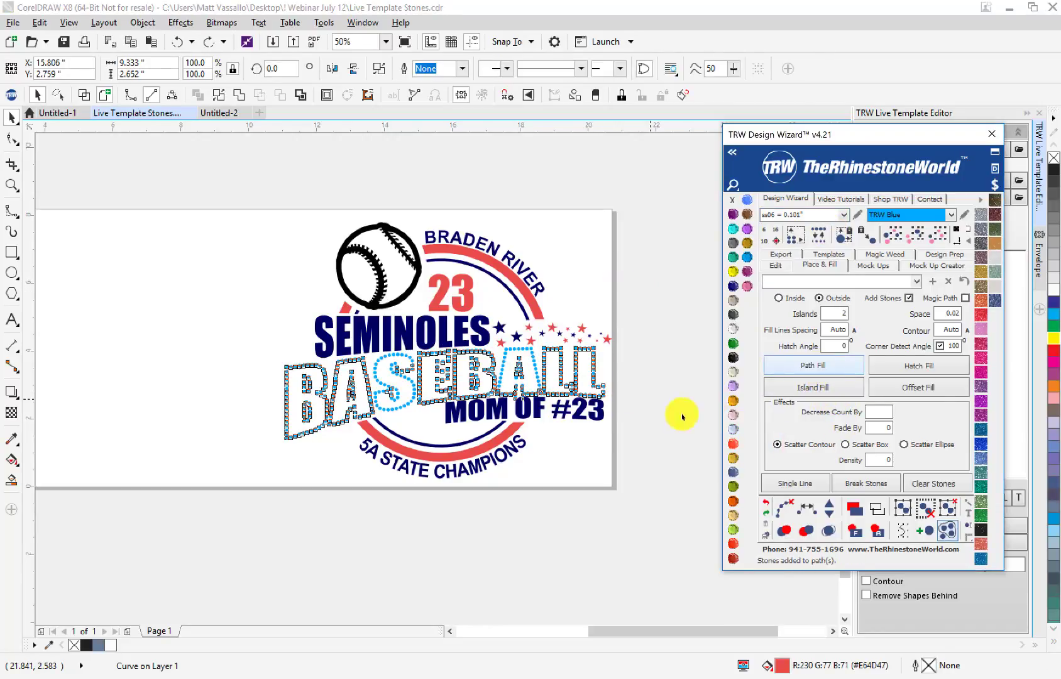
{"action": "left_click", "coordinate": [632, 429]}
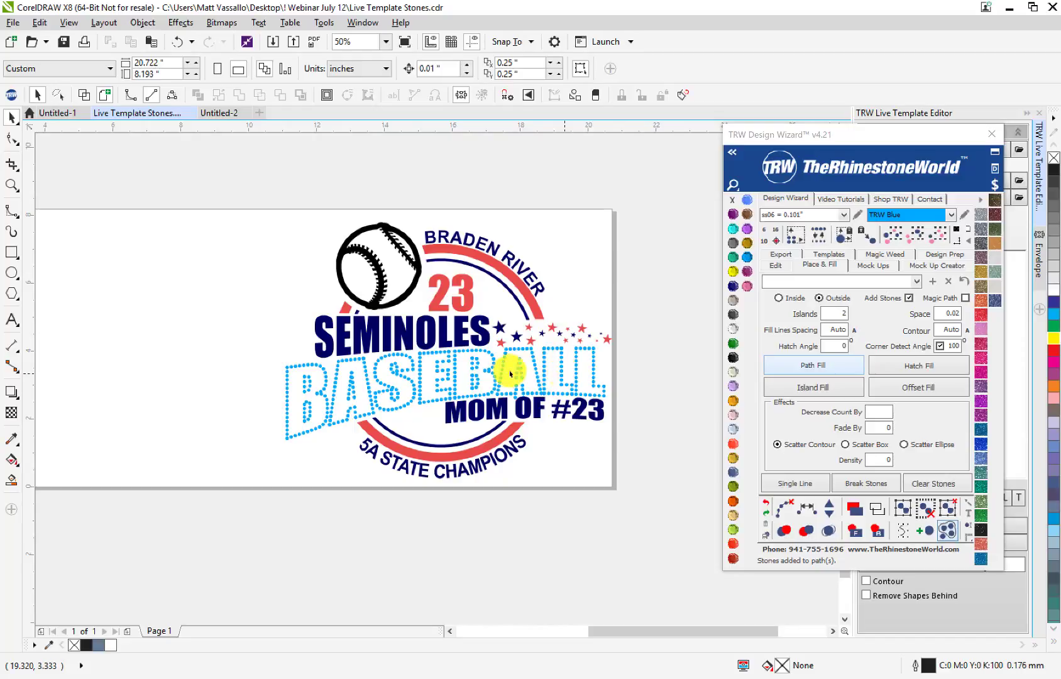
- Examine the spacing and overlaps of the ss06 stones along the BASEBALL letter outlines
{"action": "scroll", "coordinate": [428, 367], "scroll_direction": "up", "scroll_amount": 2}
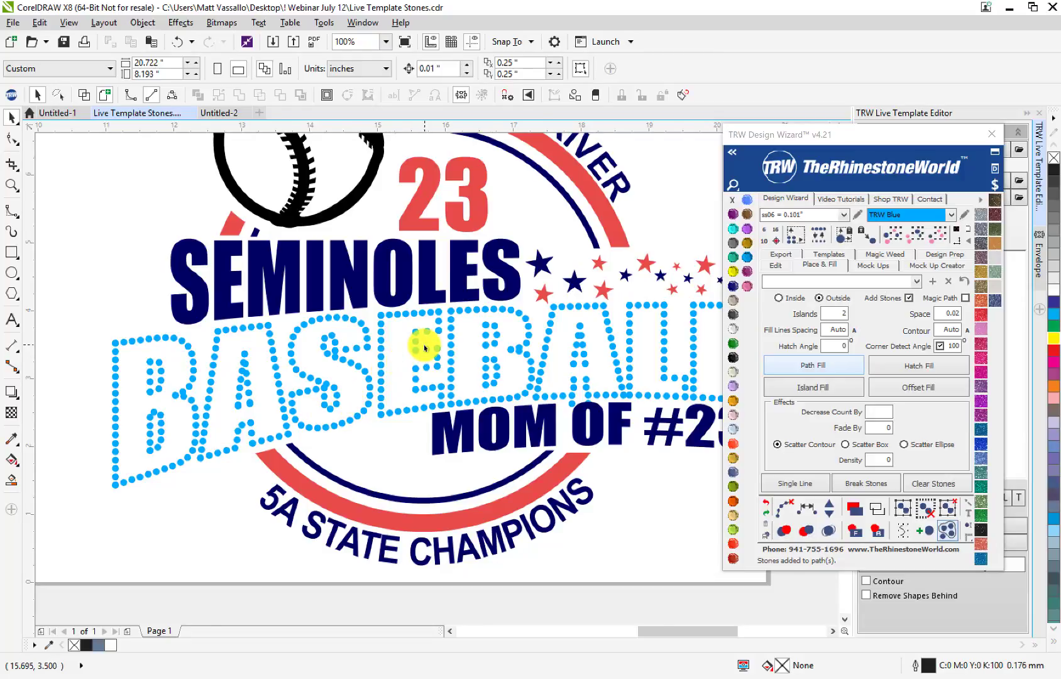
{"action": "scroll", "coordinate": [422, 344], "scroll_direction": "up", "scroll_amount": 4}
{"action": "scroll", "coordinate": [429, 333], "scroll_direction": "down", "scroll_amount": 4}
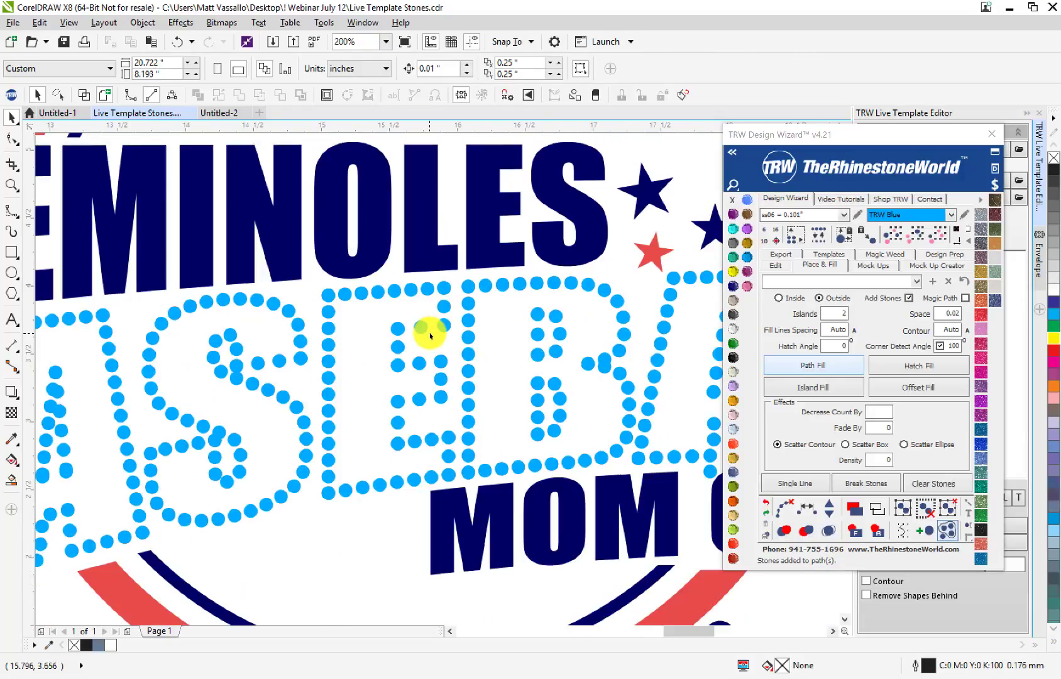
{"action": "scroll", "coordinate": [362, 381], "scroll_direction": "down", "scroll_amount": 2}
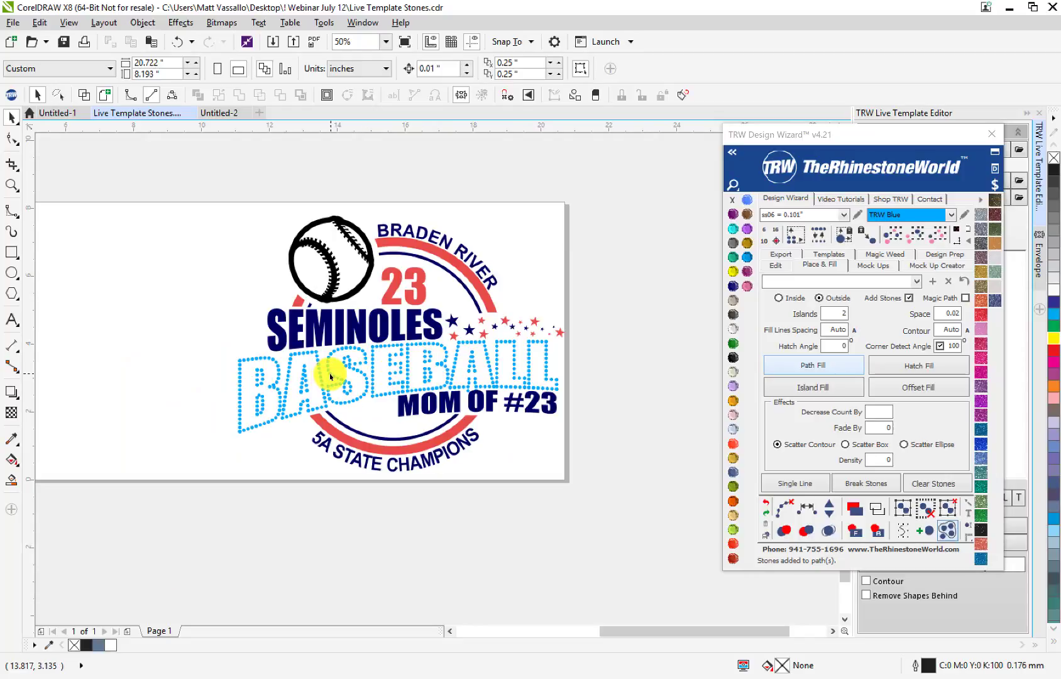
{"action": "scroll", "coordinate": [224, 386], "scroll_direction": "up", "scroll_amount": 2}
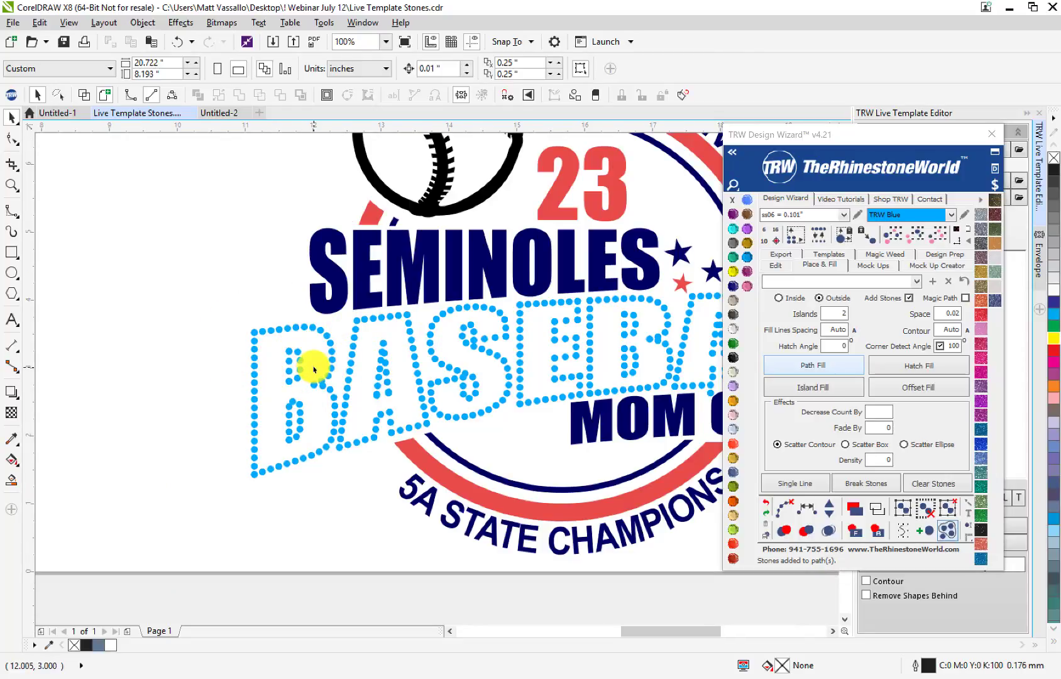
{"action": "scroll", "coordinate": [314, 369], "scroll_direction": "up", "scroll_amount": 1}
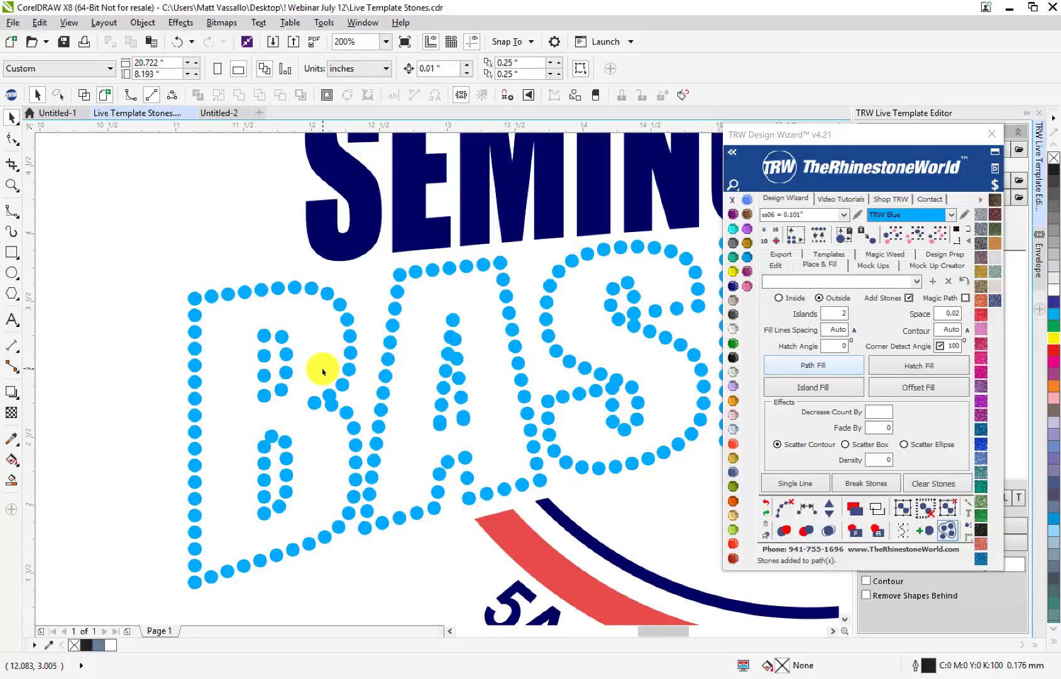
{"action": "scroll", "coordinate": [313, 371], "scroll_direction": "down", "scroll_amount": 2}
{"action": "scroll", "coordinate": [602, 384], "scroll_direction": "up", "scroll_amount": 1}
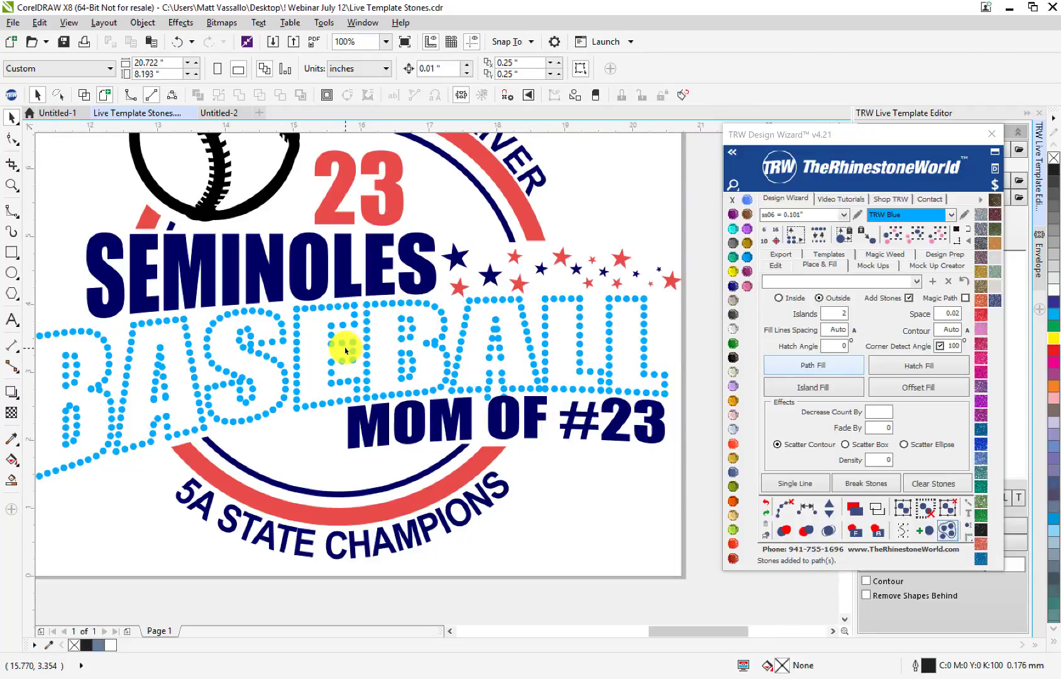
{"action": "scroll", "coordinate": [411, 364], "scroll_direction": "down", "scroll_amount": 1}
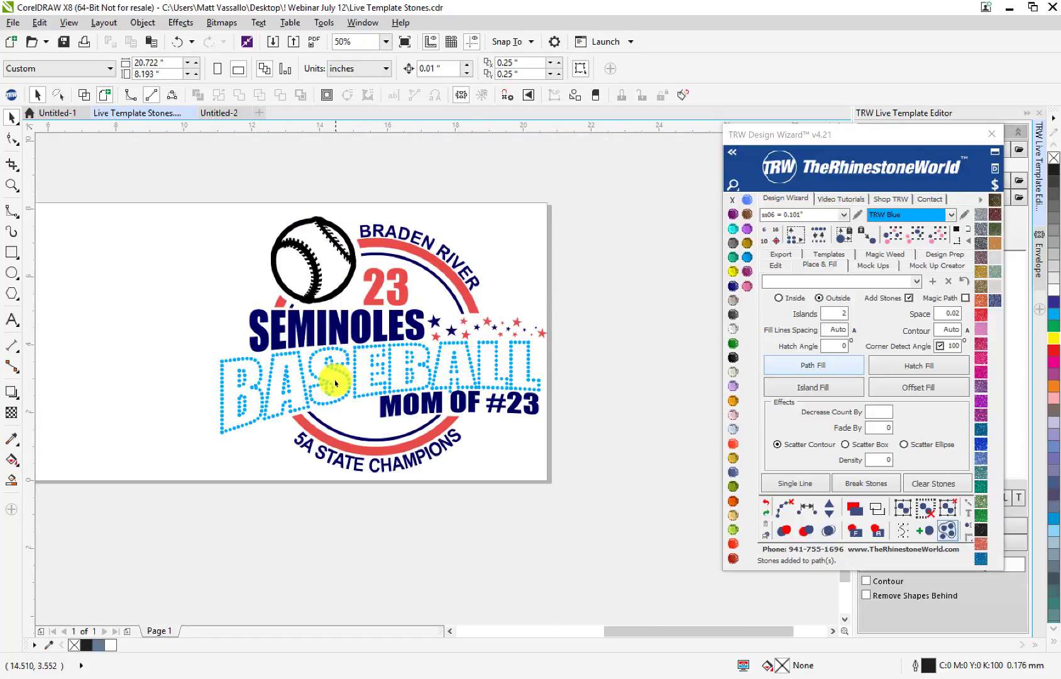
{"action": "scroll", "coordinate": [335, 383], "scroll_direction": "up", "scroll_amount": 1}
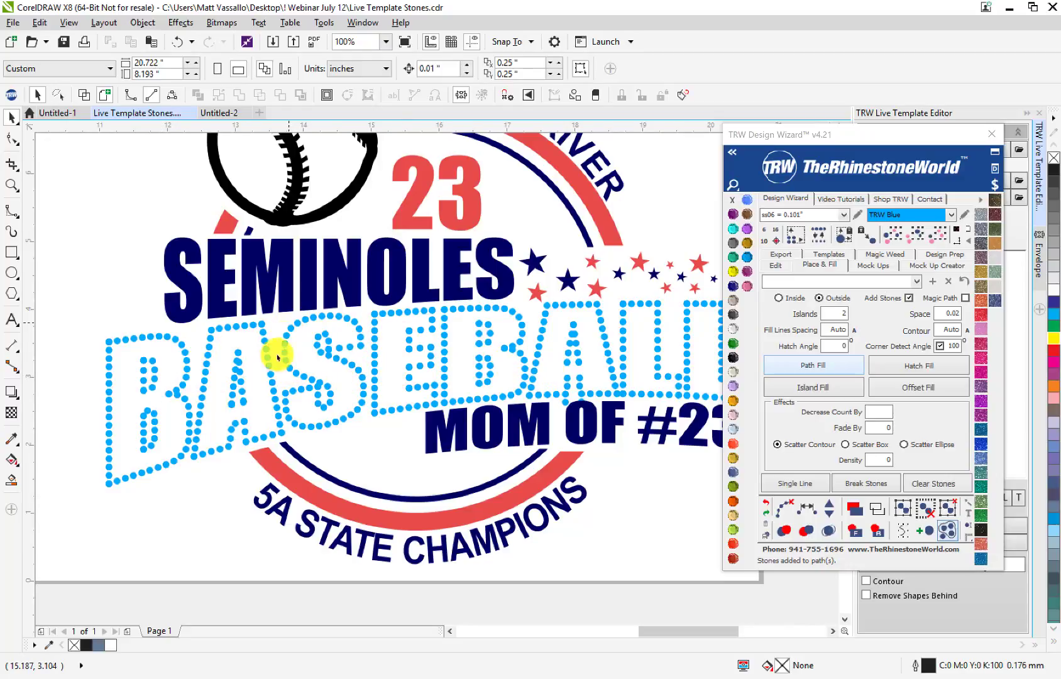
{"action": "scroll", "coordinate": [222, 396], "scroll_direction": "down", "scroll_amount": 1}
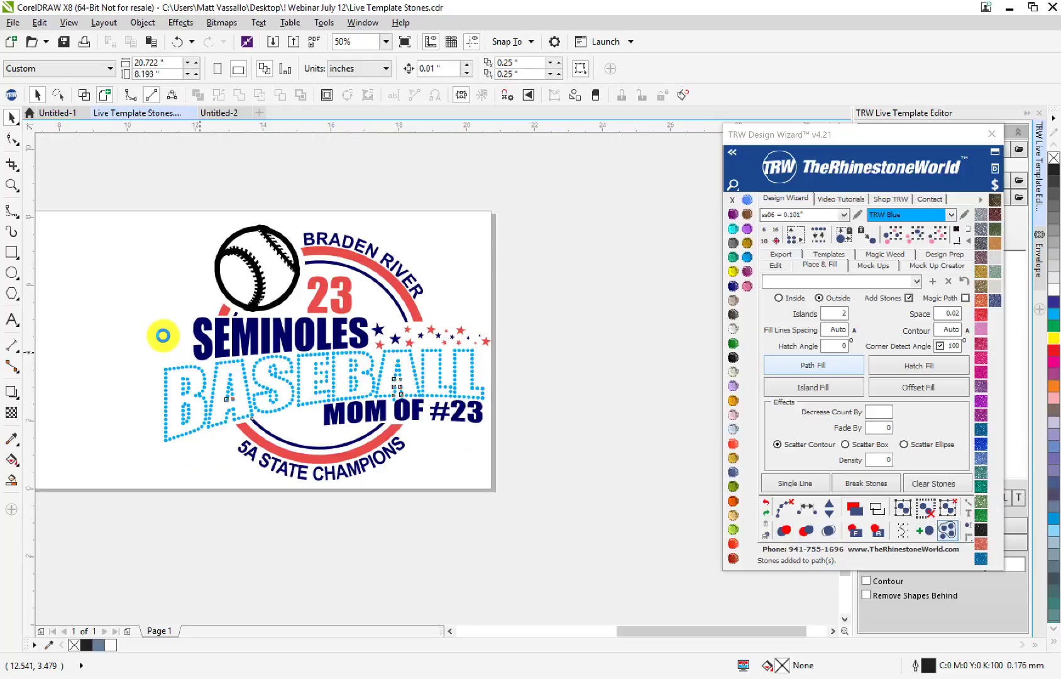
- Undo the ss06 Path Fill on BASEBALL and check the restored red lettering
{"action": "left_click", "coordinate": [162, 339]}
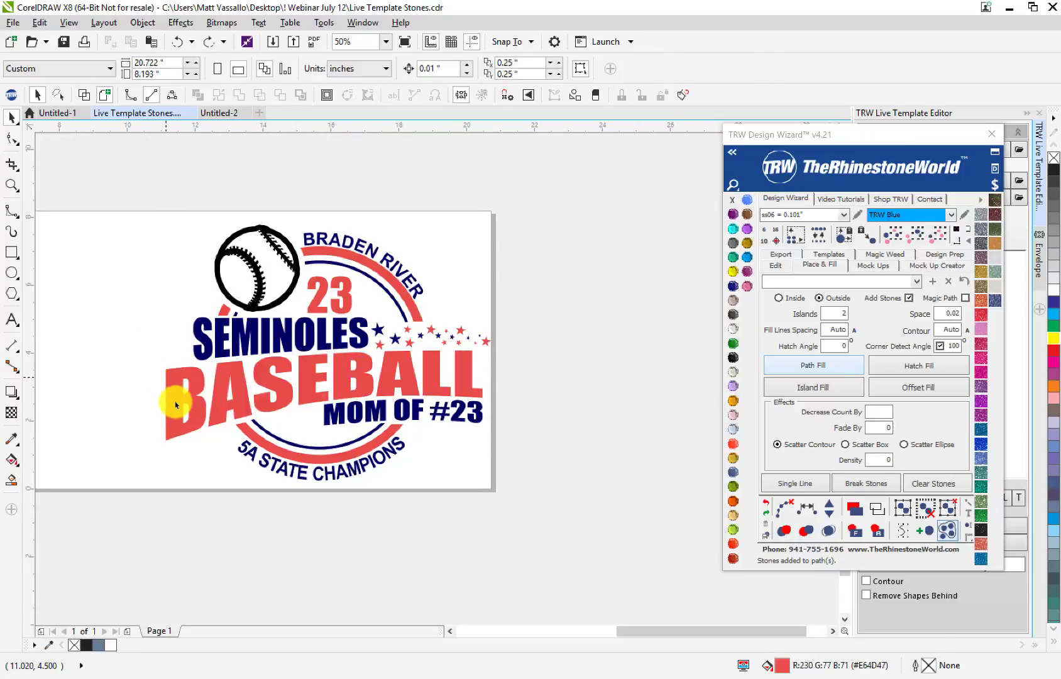
{"action": "scroll", "coordinate": [184, 422], "scroll_direction": "up", "scroll_amount": 2}
{"action": "scroll", "coordinate": [188, 428], "scroll_direction": "up", "scroll_amount": 1}
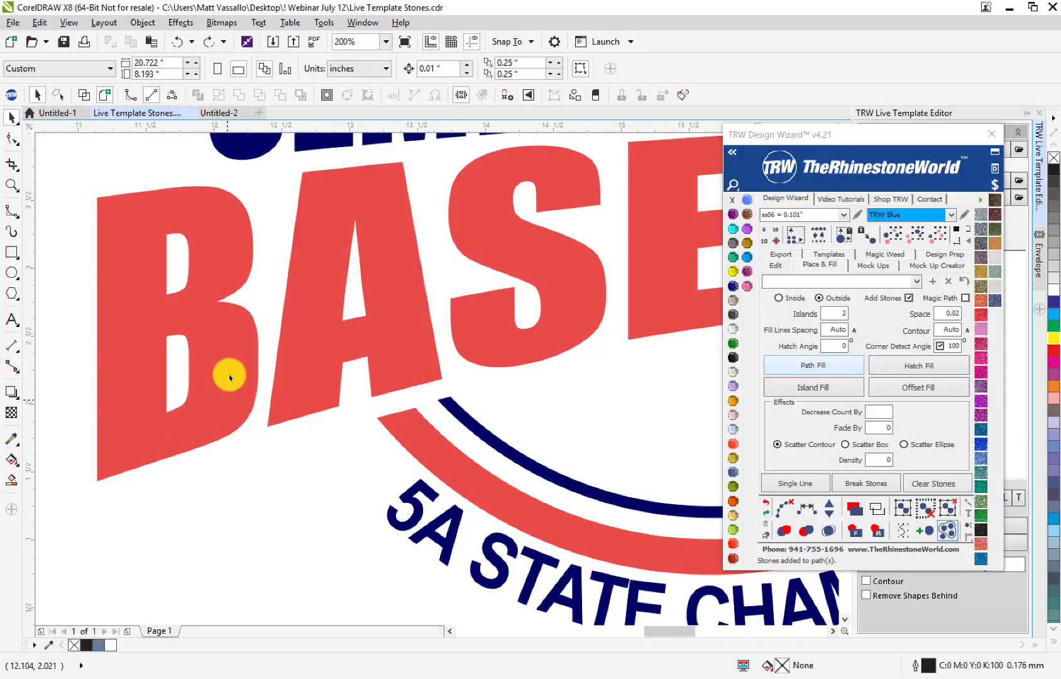
{"action": "scroll", "coordinate": [225, 353], "scroll_direction": "down", "scroll_amount": 2}
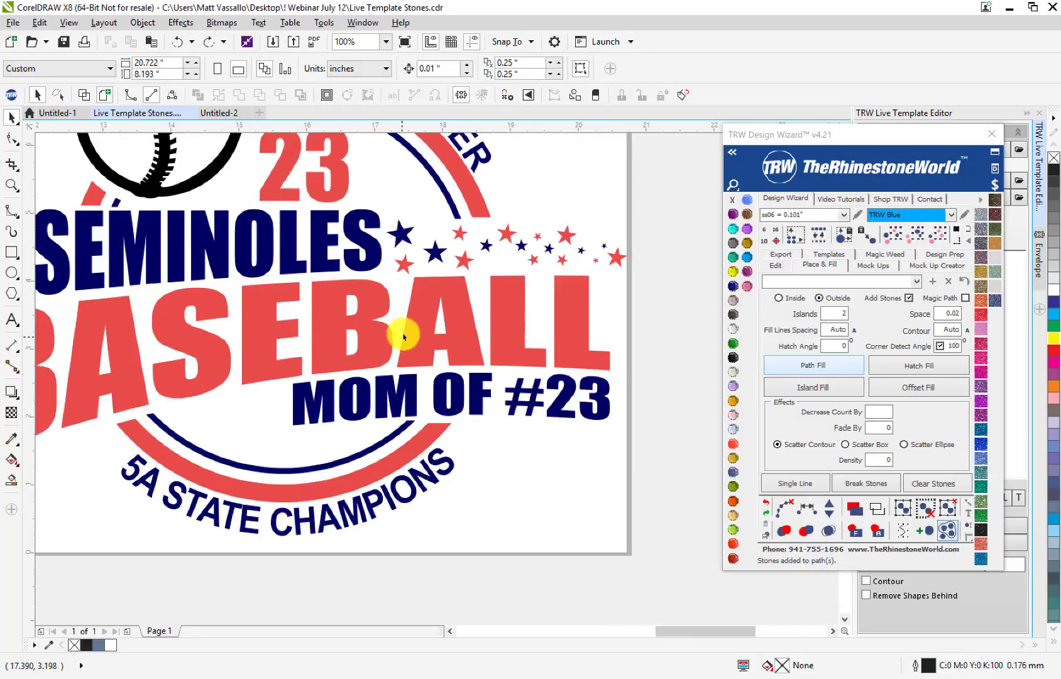
{"action": "scroll", "coordinate": [408, 338], "scroll_direction": "up", "scroll_amount": 1}
{"action": "scroll", "coordinate": [308, 328], "scroll_direction": "down", "scroll_amount": 1}
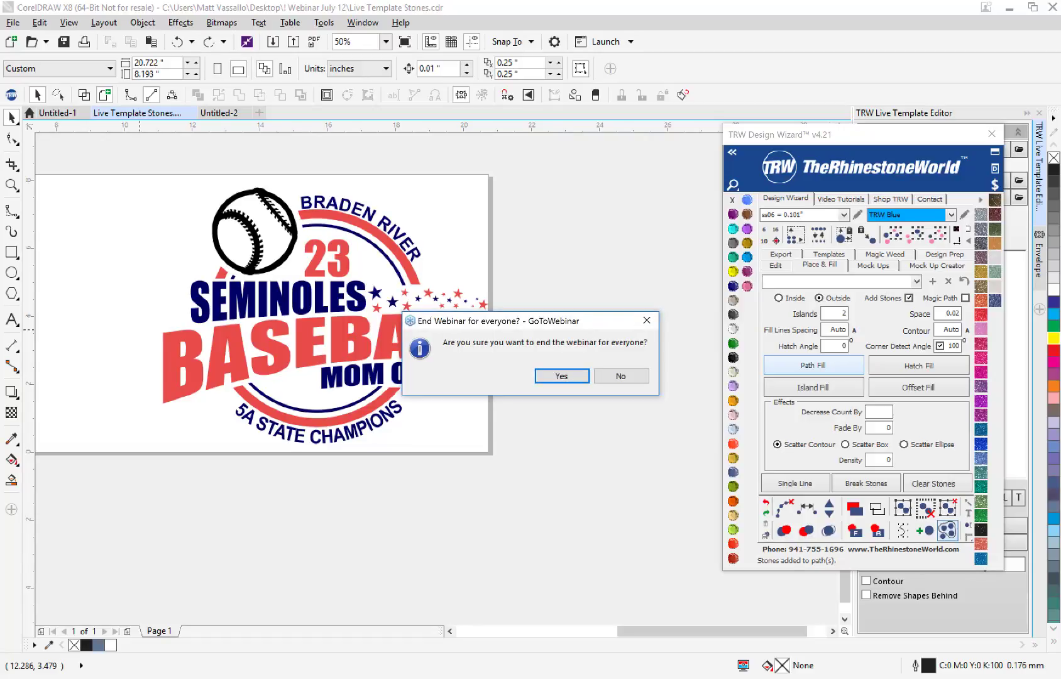
- End the webinar for everyone in GoToWebinar
{"action": "left_click", "coordinate": [546, 376]}
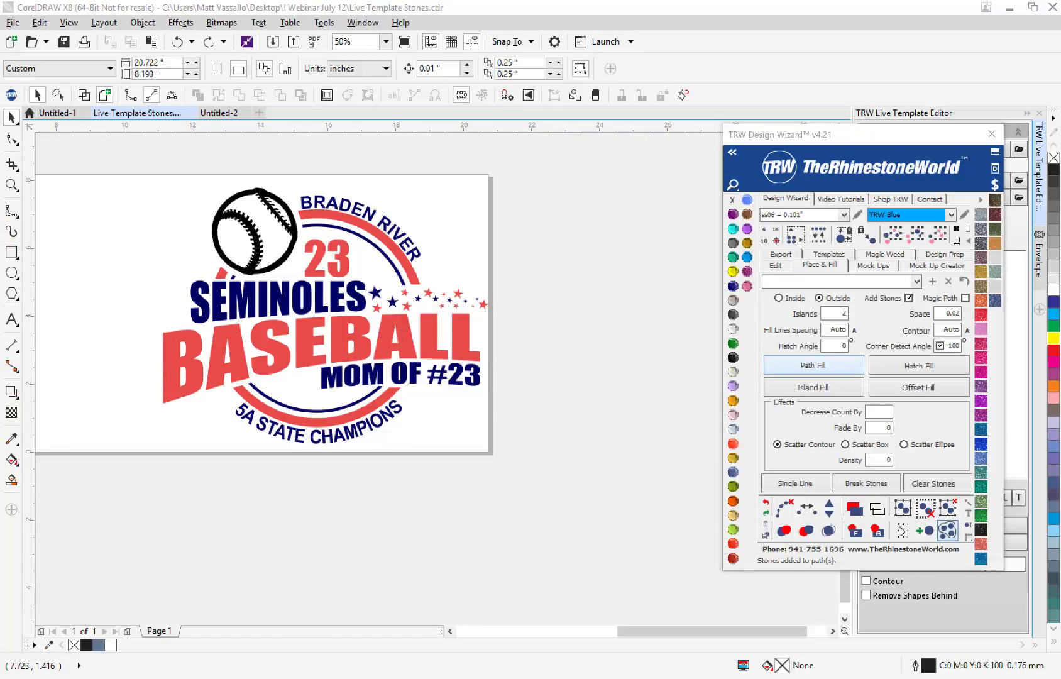